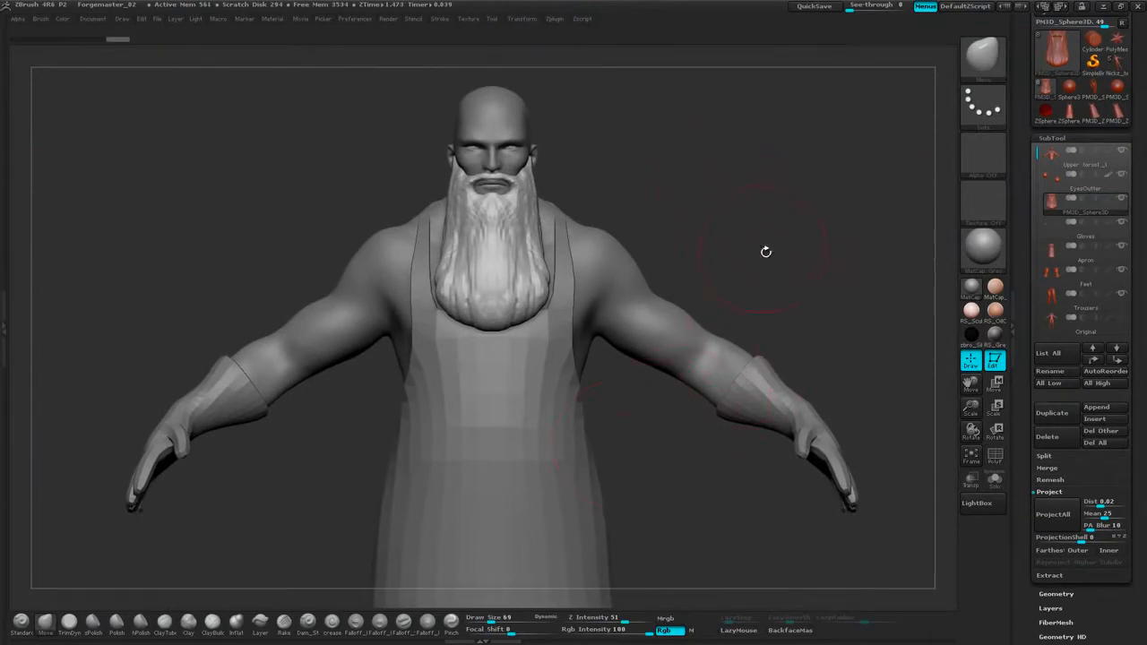
Rename the selected beard subtool as "Beard".
{"action": "left_click_drag", "start_coordinate": [767, 252], "coordinate": [924, 156], "text": "alt"}
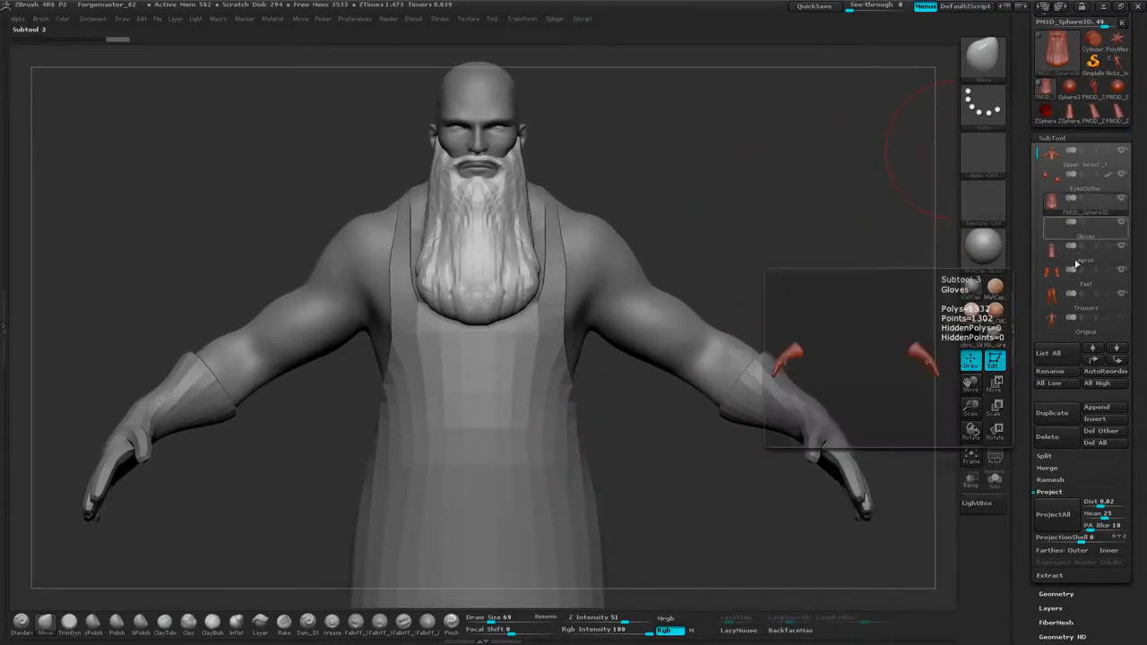
{"action": "left_click", "coordinate": [1053, 373]}
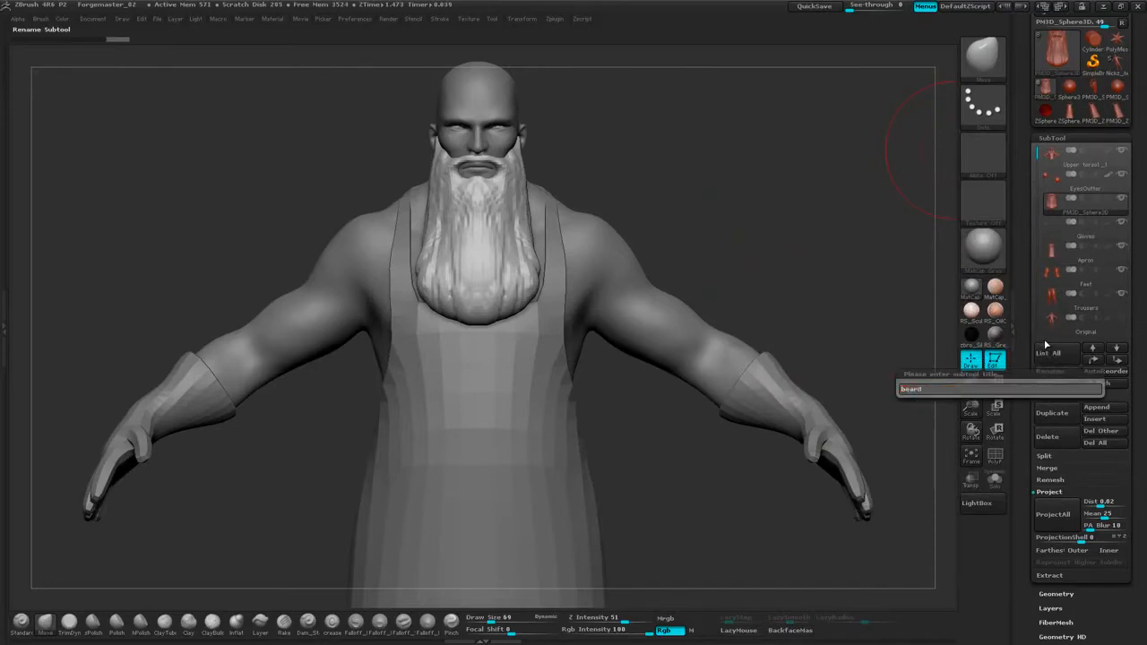
{"action": "type", "text": "beard"}
{"action": "key", "text": "Return"}
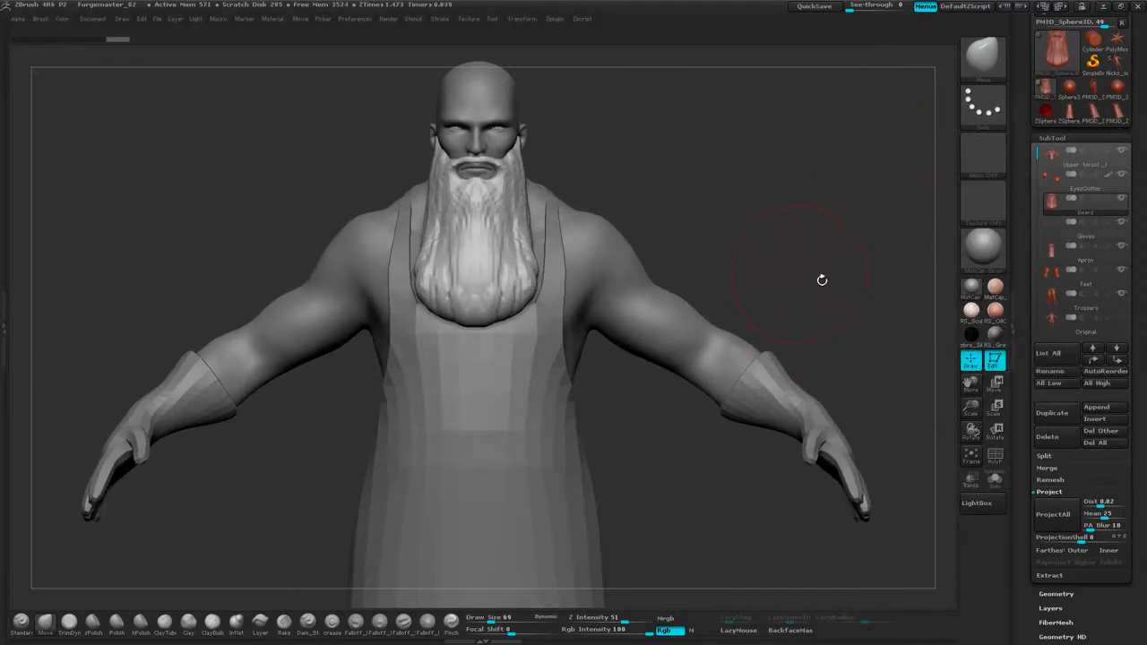
Select the upper torso subtool and hide all the other subtools.
{"action": "left_click_drag", "start_coordinate": [783, 269], "coordinate": [817, 303], "text": "alt"}
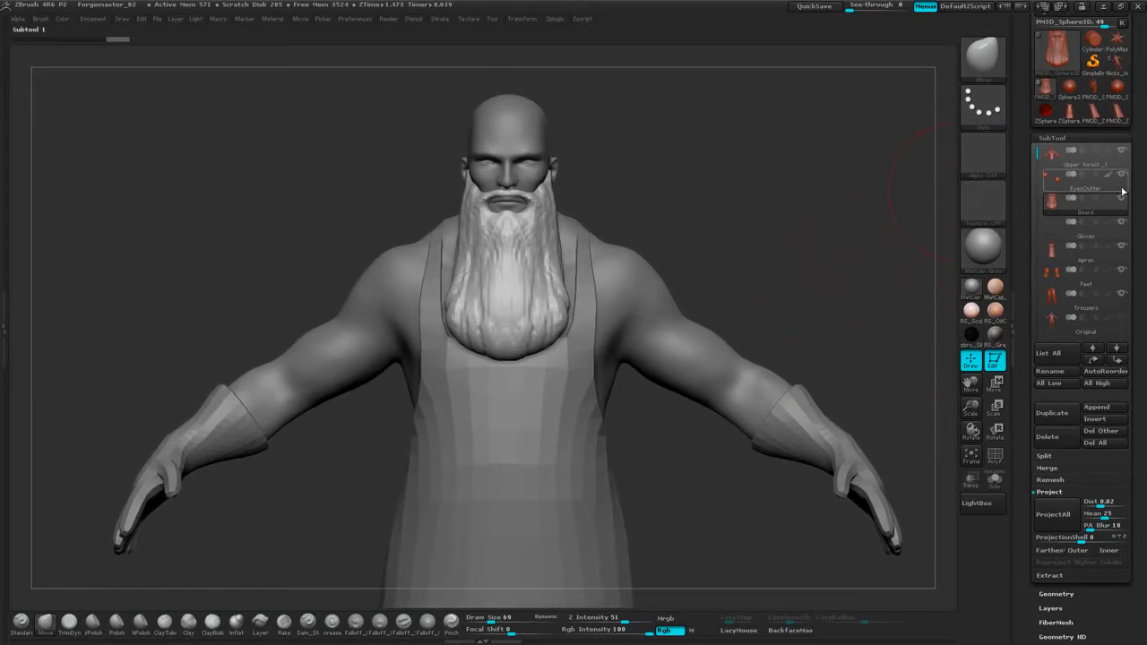
{"action": "left_click_drag", "start_coordinate": [1120, 181], "coordinate": [1118, 171]}
{"action": "mouse_move", "coordinate": [800, 234]}
{"action": "left_mouse_down"}
{"action": "mouse_move", "coordinate": [768, 218]}
{"action": "mouse_move", "coordinate": [810, 199]}
{"action": "mouse_move", "coordinate": [799, 206]}
{"action": "mouse_move", "coordinate": [840, 217]}
{"action": "mouse_move", "coordinate": [768, 220]}
{"action": "left_mouse_up"}
{"action": "left_click", "coordinate": [1076, 149]}
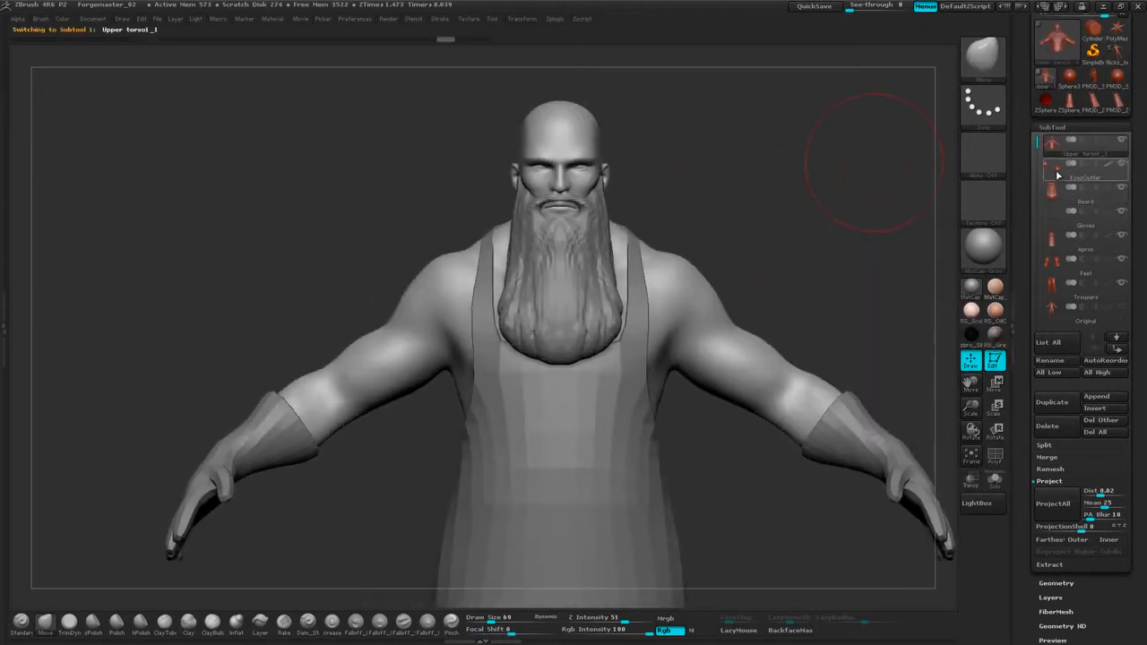
{"action": "left_click", "coordinate": [1125, 145], "text": "shift"}
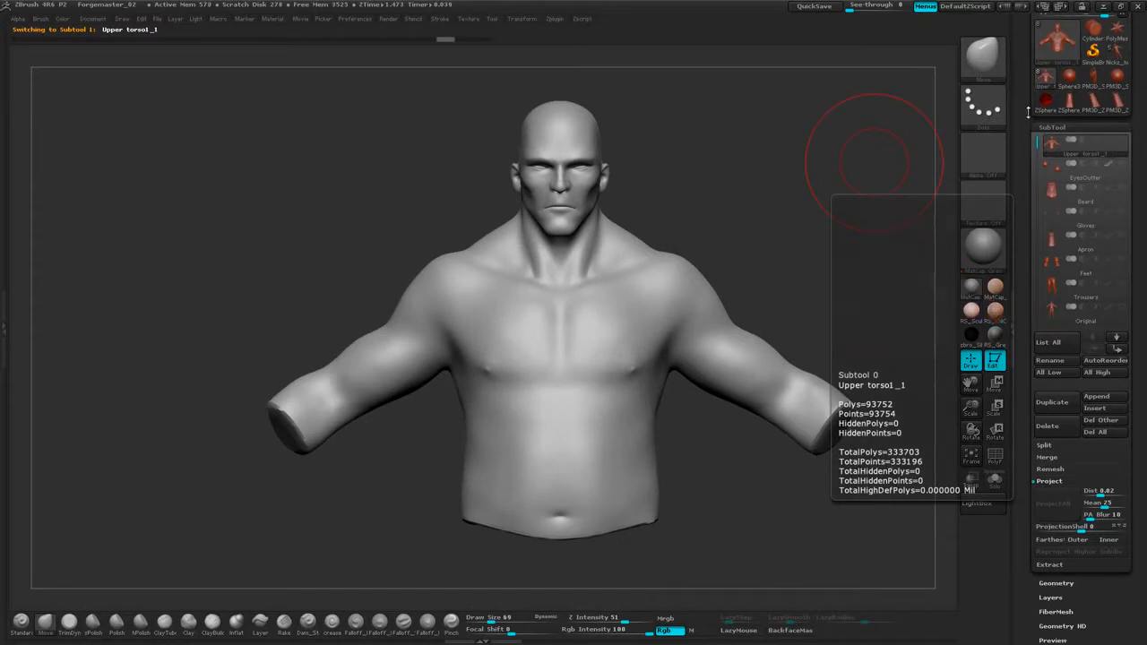
With the draw size at 34, undo the trial strokes on the forearm and smooth its surface above the wrist cut.
{"action": "left_click_drag", "start_coordinate": [829, 295], "coordinate": [865, 255], "text": "alt"}
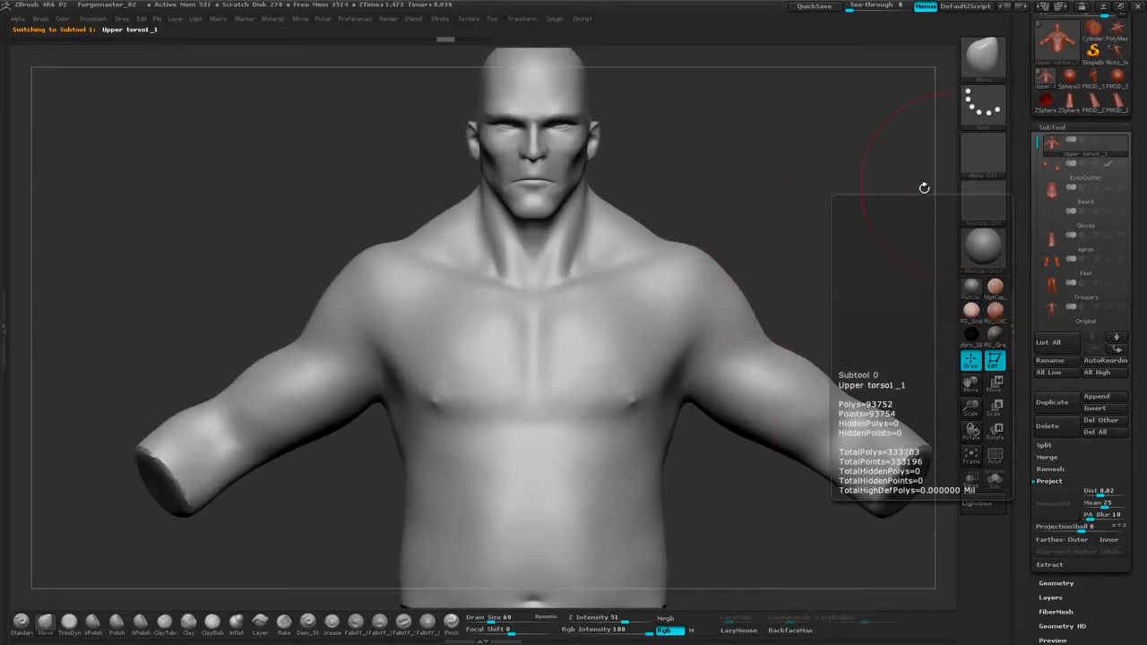
{"action": "mouse_move", "coordinate": [815, 219]}
{"action": "left_mouse_down", "text": "alt"}
{"action": "mouse_move", "coordinate": [829, 243]}
{"action": "mouse_move", "coordinate": [812, 215]}
{"action": "mouse_move", "coordinate": [824, 207]}
{"action": "mouse_move", "coordinate": [847, 251]}
{"action": "mouse_move", "coordinate": [809, 201]}
{"action": "mouse_move", "coordinate": [842, 288]}
{"action": "mouse_move", "coordinate": [817, 190]}
{"action": "mouse_move", "coordinate": [822, 337]}
{"action": "mouse_move", "coordinate": [852, 344]}
{"action": "mouse_move", "coordinate": [867, 369]}
{"action": "mouse_move", "coordinate": [778, 305]}
{"action": "mouse_move", "coordinate": [796, 318]}
{"action": "mouse_move", "coordinate": [799, 283]}
{"action": "left_mouse_up", "text": "alt"}
{"action": "key", "text": "space"}
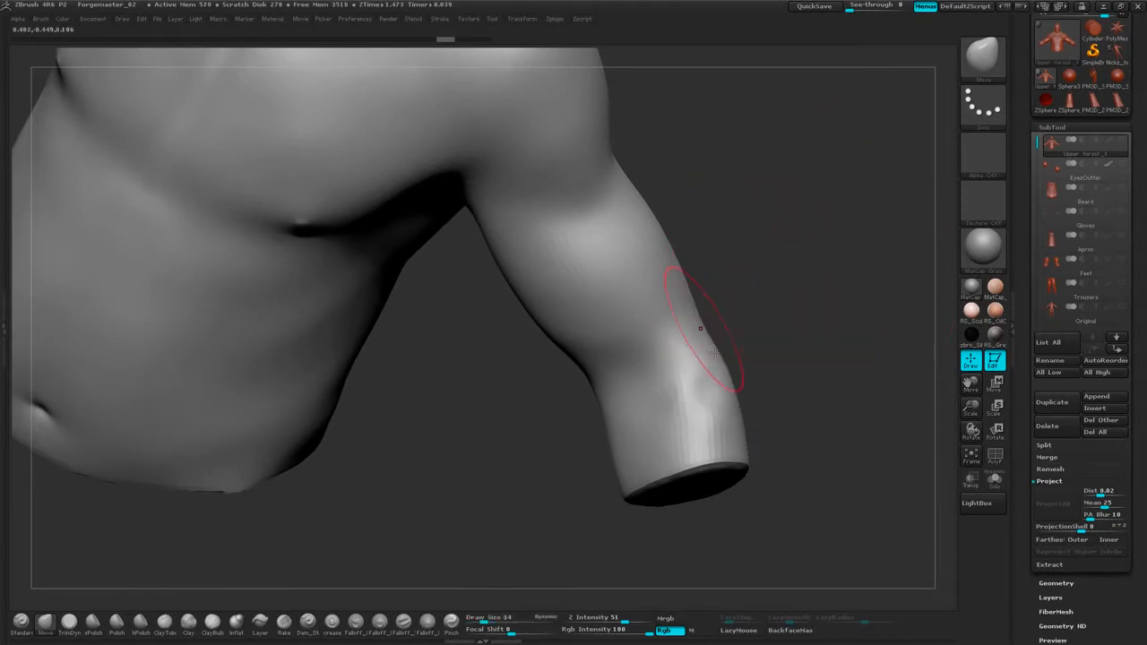
{"action": "key", "text": "ctrl+z"}
{"action": "key", "text": "ctrl+z"}
{"action": "key", "text": "ctrl+z"}
{"action": "key", "text": "shift"}
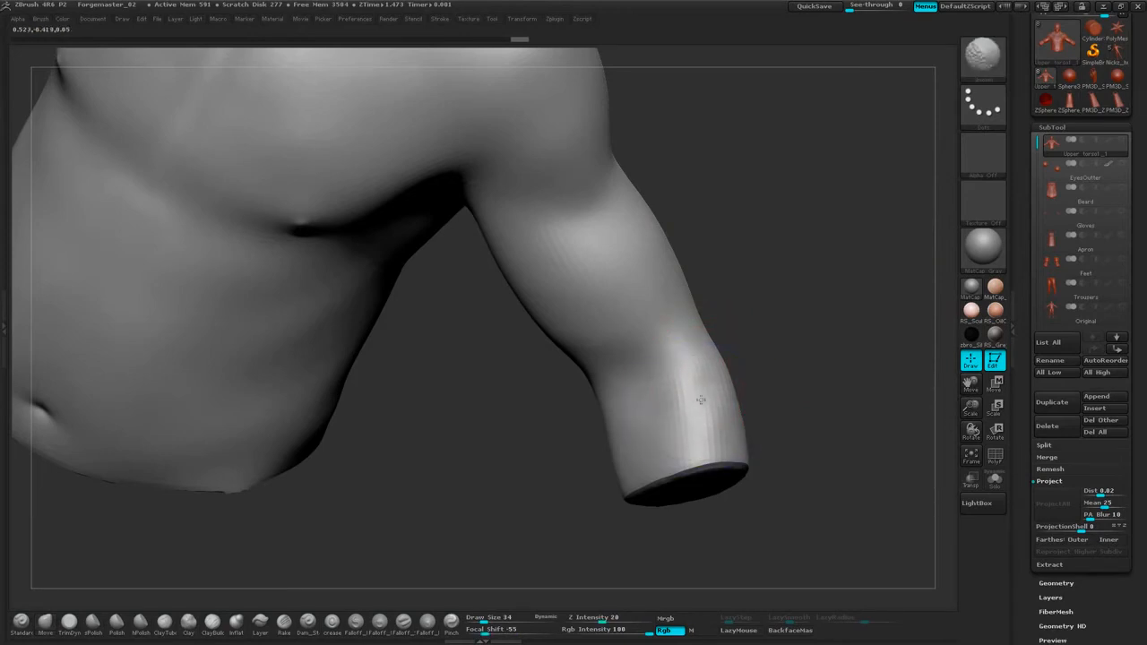
{"action": "mouse_move", "coordinate": [798, 309]}
{"action": "left_mouse_down"}
{"action": "mouse_move", "coordinate": [824, 264]}
{"action": "mouse_move", "coordinate": [834, 179]}
{"action": "mouse_move", "coordinate": [854, 184]}
{"action": "mouse_move", "coordinate": [732, 249]}
{"action": "mouse_move", "coordinate": [806, 206]}
{"action": "left_mouse_up"}
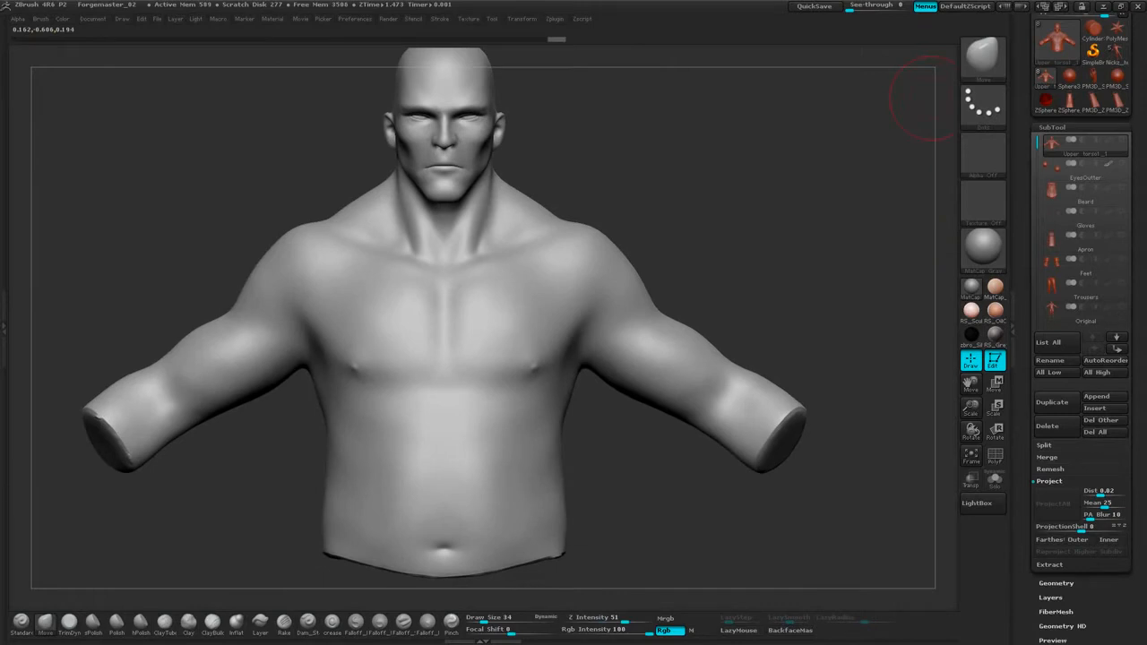
Bring in the front and back human muscle reference images and place them side by side over the model.
{"action": "left_click_drag", "start_coordinate": [1146, 34], "coordinate": [844, 11]}
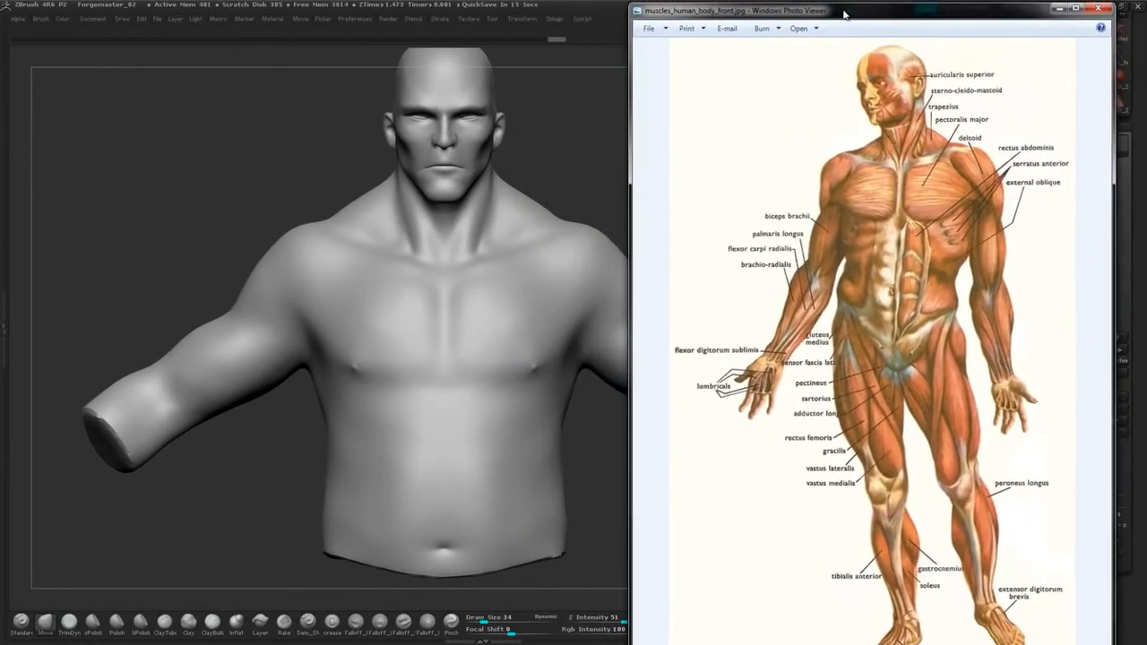
{"action": "double_click", "coordinate": [863, 16]}
{"action": "double_click", "coordinate": [858, 13]}
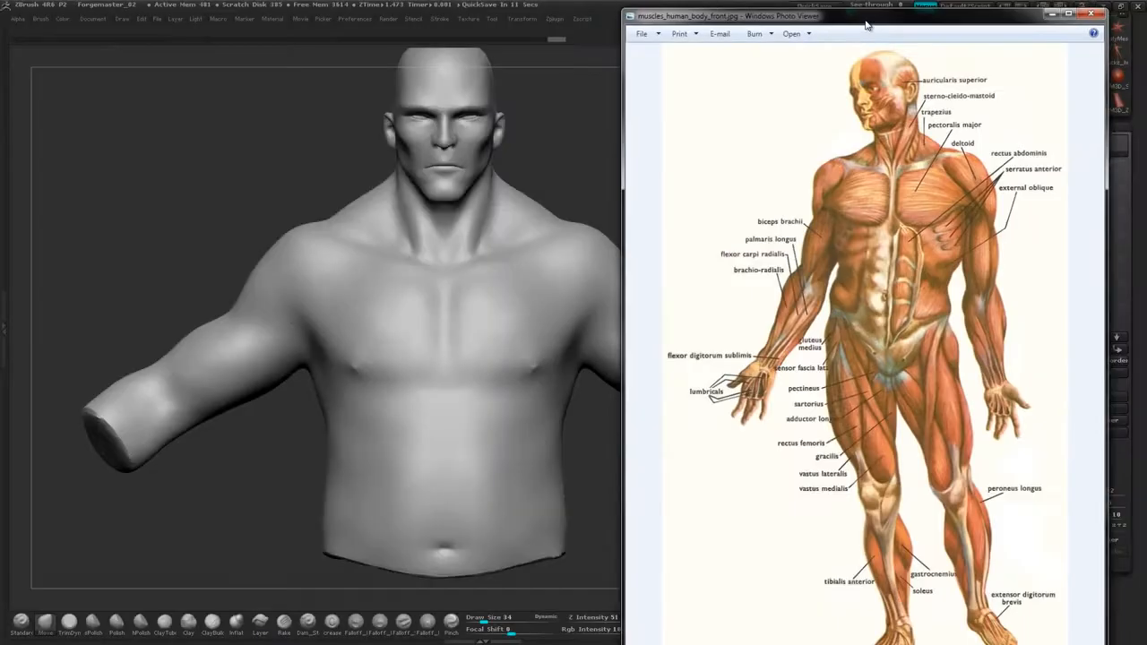
{"action": "left_click_drag", "start_coordinate": [865, 21], "coordinate": [843, 2]}
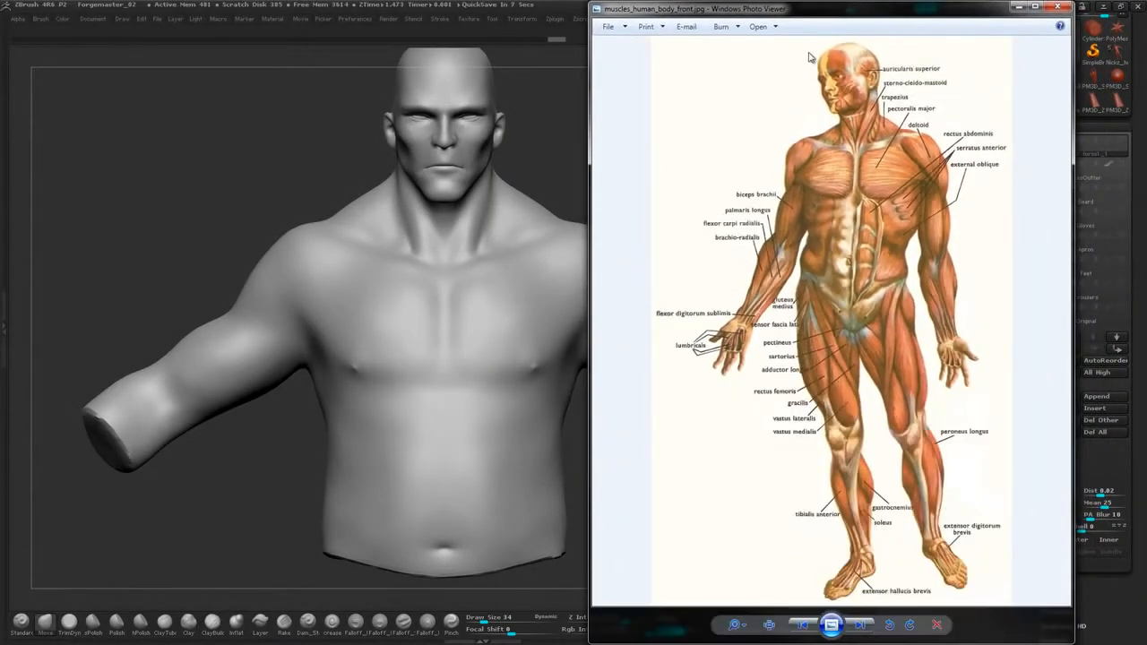
{"action": "left_click_drag", "start_coordinate": [484, 44], "coordinate": [443, 2]}
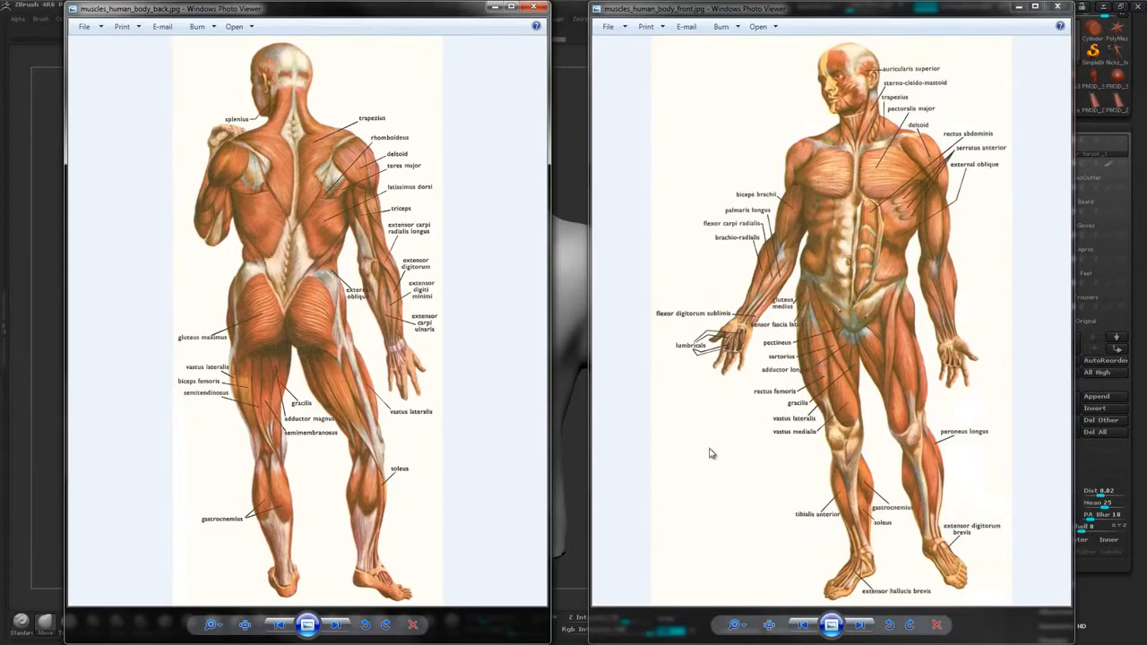
Narrow both muscle reference windows and move them close together.
{"action": "left_click_drag", "start_coordinate": [986, 22], "coordinate": [846, 30]}
{"action": "left_click_drag", "start_coordinate": [931, 116], "coordinate": [820, 117]}
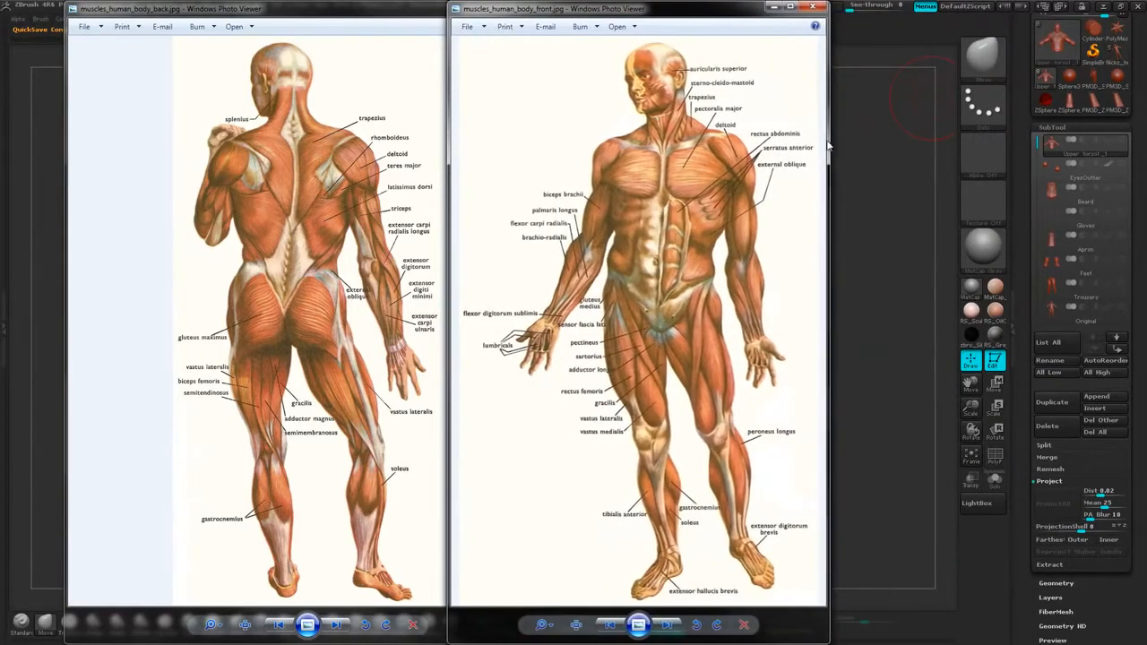
{"action": "left_click", "coordinate": [357, 282]}
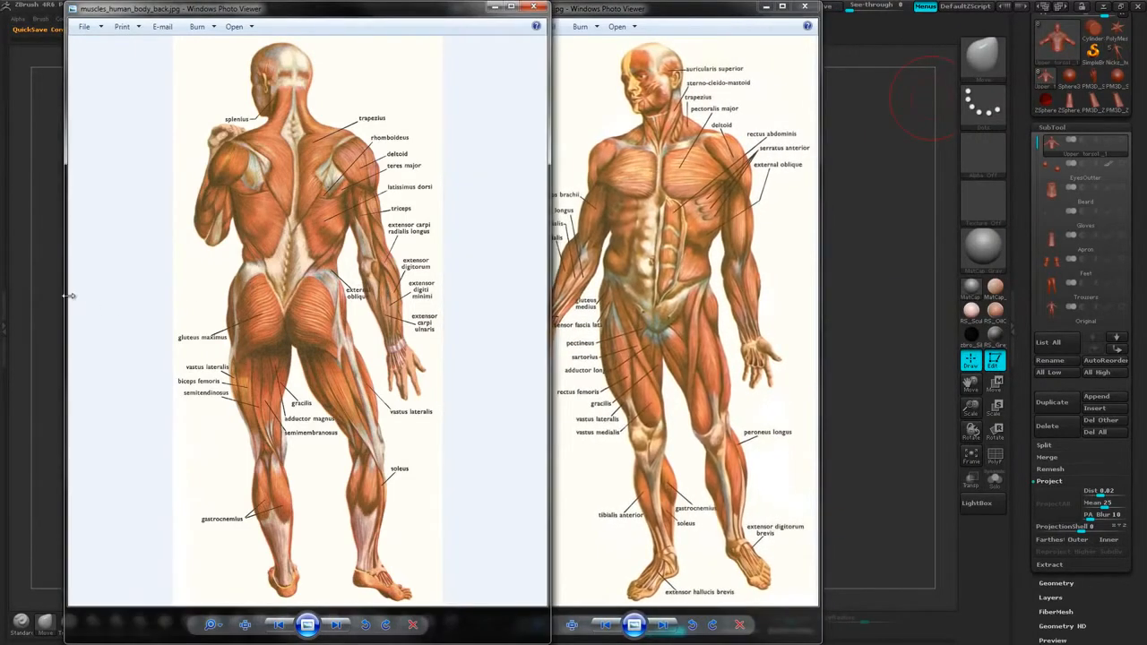
{"action": "left_click_drag", "start_coordinate": [69, 295], "coordinate": [265, 320]}
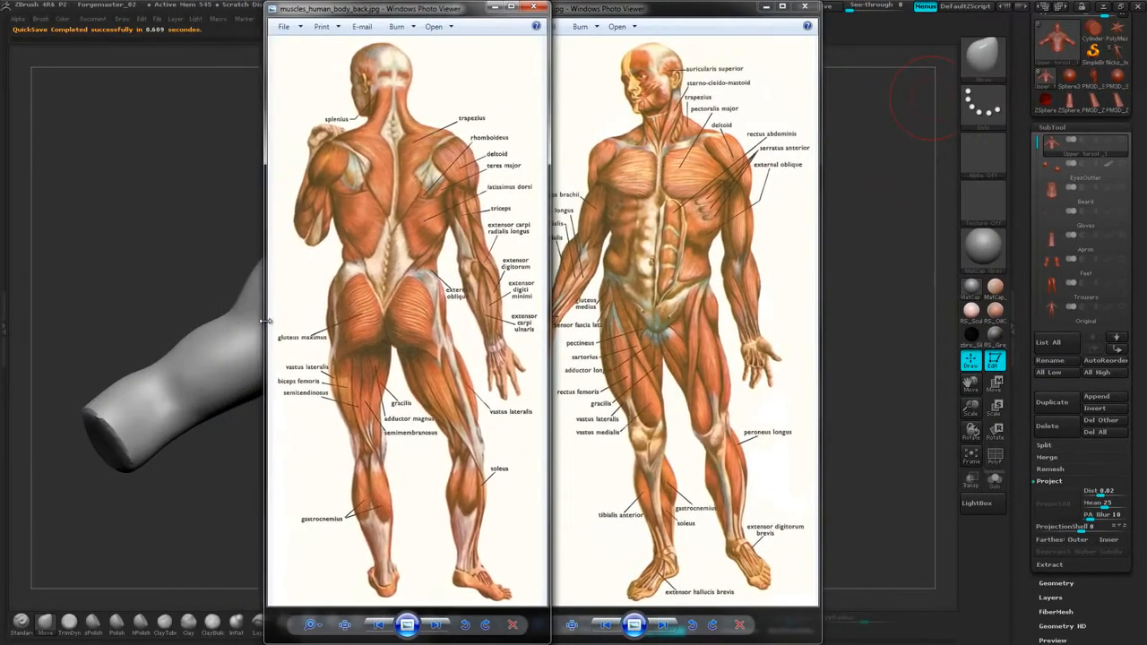
{"action": "left_click_drag", "start_coordinate": [473, 14], "coordinate": [218, 10]}
{"action": "left_click_drag", "start_coordinate": [650, 16], "coordinate": [539, 42]}
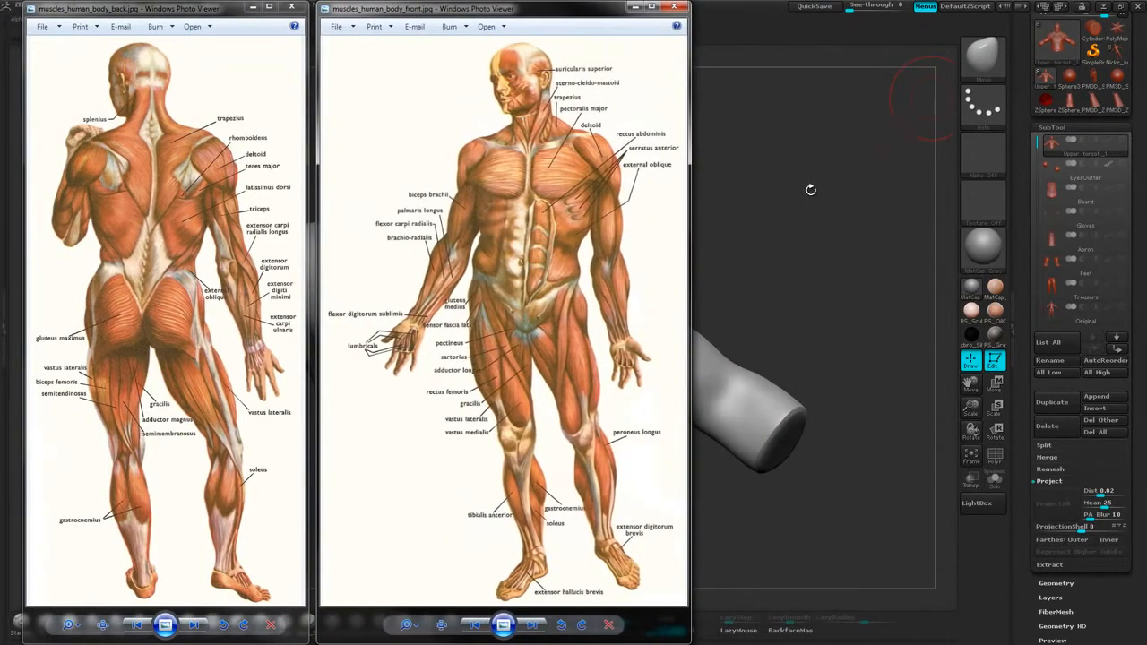
Switch back to ZBrush and set See-through to 25 to compare the torso with the muscle references behind it.
{"action": "left_click", "coordinate": [797, 205]}
{"action": "left_click_drag", "start_coordinate": [792, 182], "coordinate": [824, 197]}
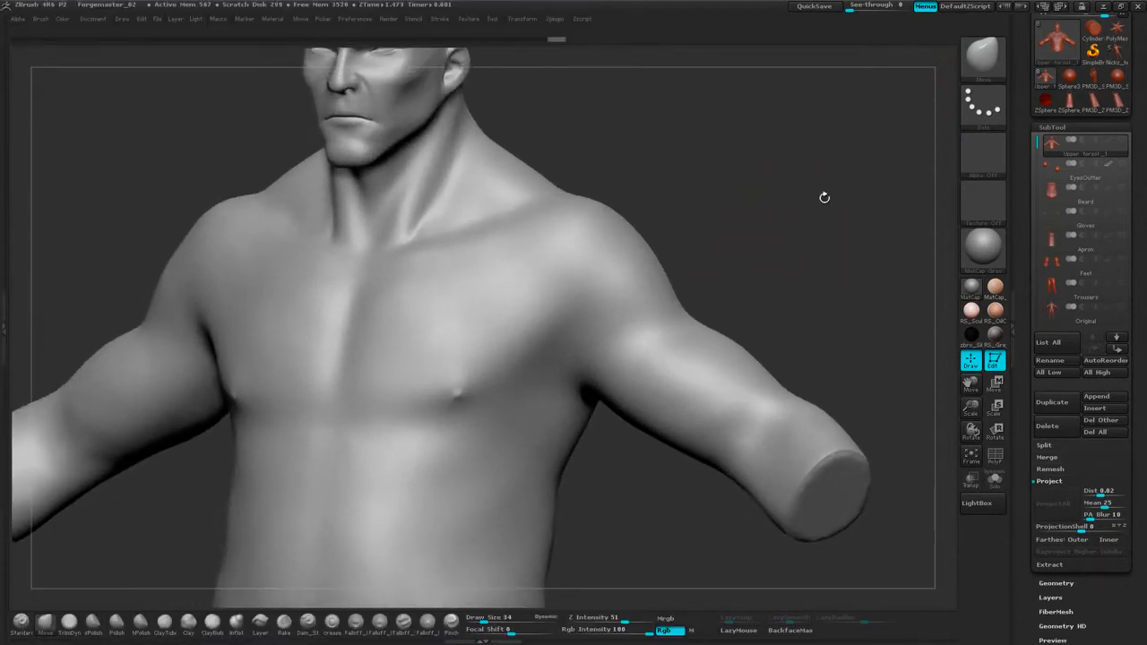
{"action": "left_click_drag", "start_coordinate": [851, 8], "coordinate": [859, 9]}
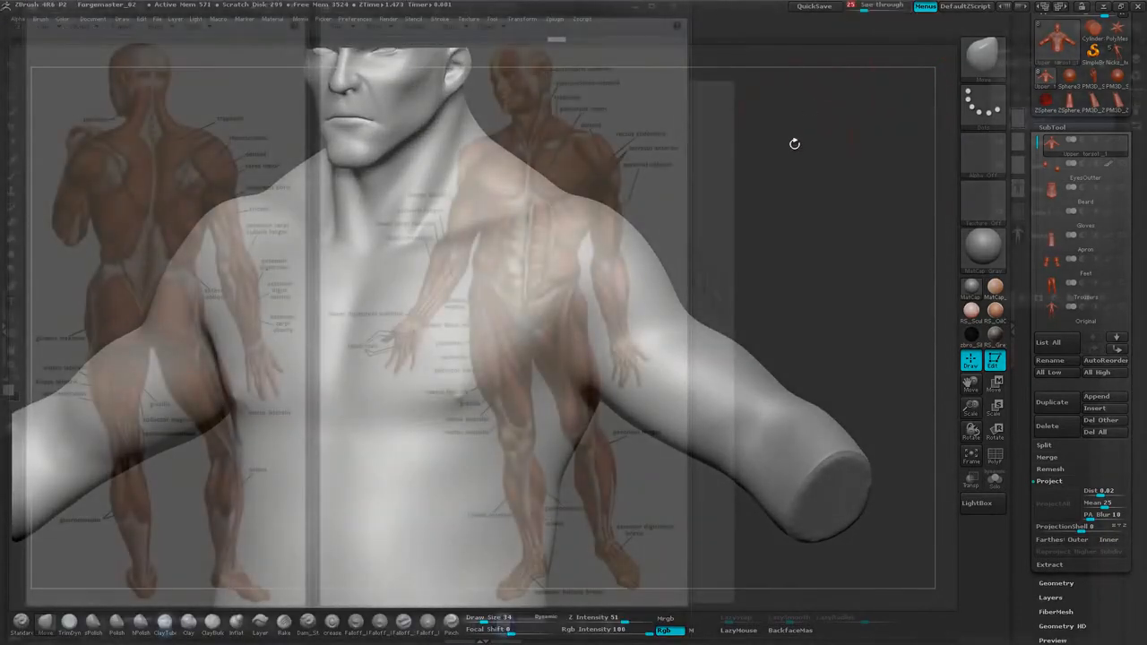
{"action": "mouse_move", "coordinate": [793, 142]}
{"action": "left_mouse_down"}
{"action": "mouse_move", "coordinate": [831, 164]}
{"action": "mouse_move", "coordinate": [811, 165]}
{"action": "left_mouse_up"}
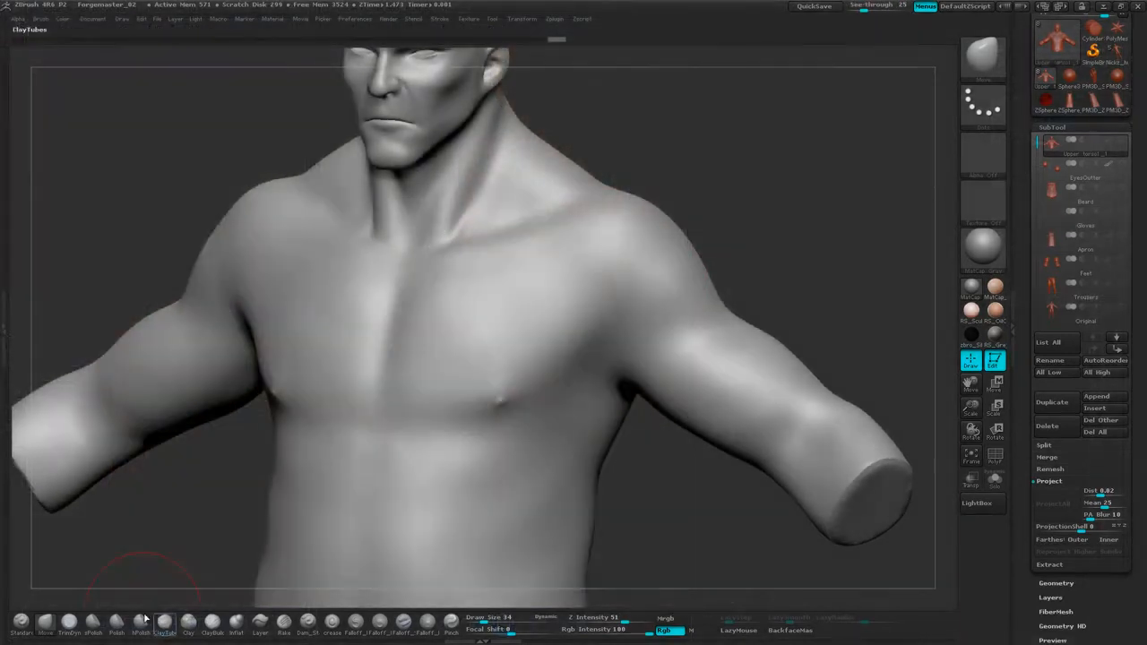
Build up the front of the deltoid with the ClayBuildup brush at draw size 23 and turn See-through back to 0.
{"action": "left_click", "coordinate": [217, 628]}
{"action": "key", "text": "space"}
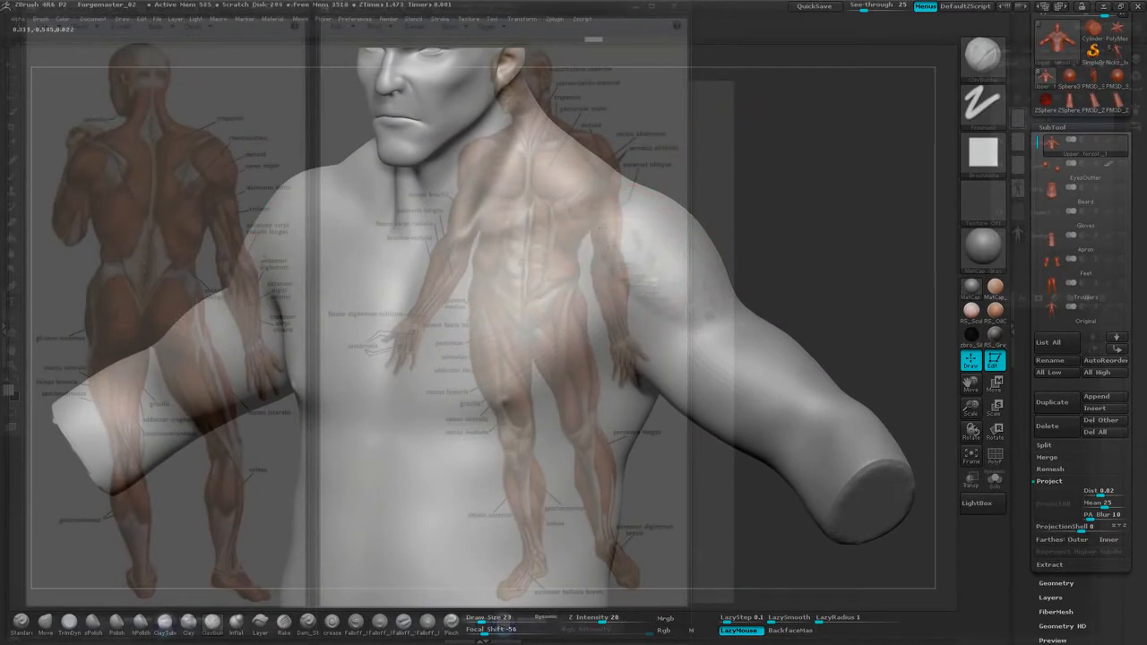
{"action": "left_click_drag", "start_coordinate": [863, 7], "coordinate": [846, 7]}
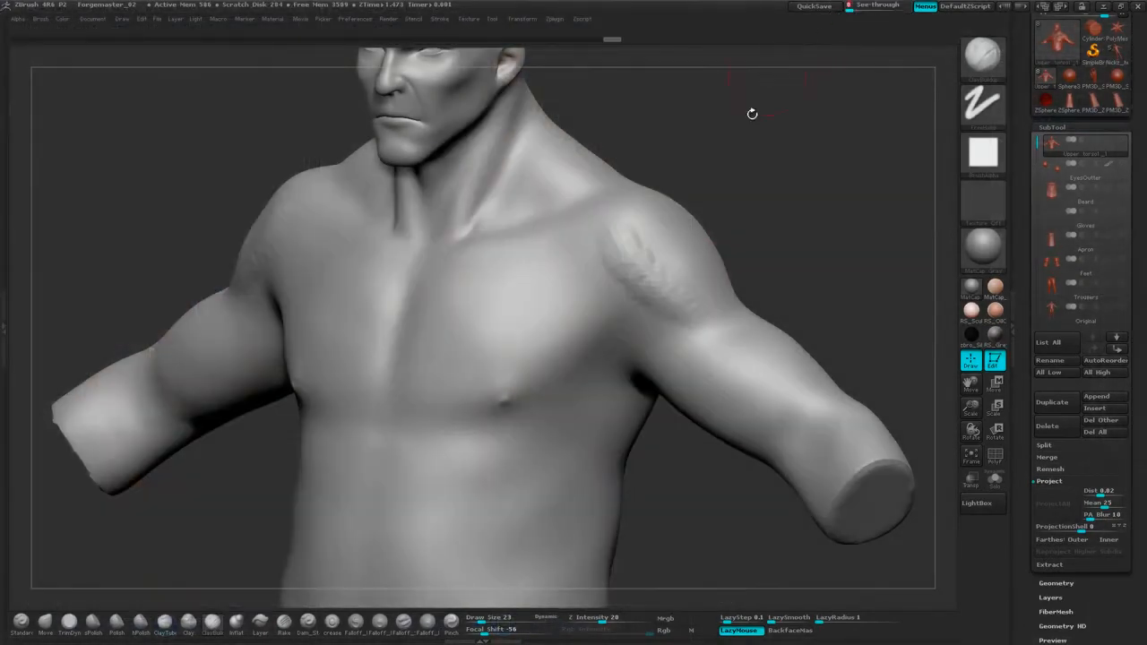
Sculpt raised clavicles from the base of the neck out to the shoulders with ClayBuildup.
{"action": "mouse_move", "coordinate": [752, 113]}
{"action": "left_mouse_down"}
{"action": "mouse_move", "coordinate": [651, 239]}
{"action": "mouse_move", "coordinate": [695, 193]}
{"action": "left_mouse_up"}
{"action": "left_click_drag", "start_coordinate": [579, 236], "coordinate": [502, 253]}
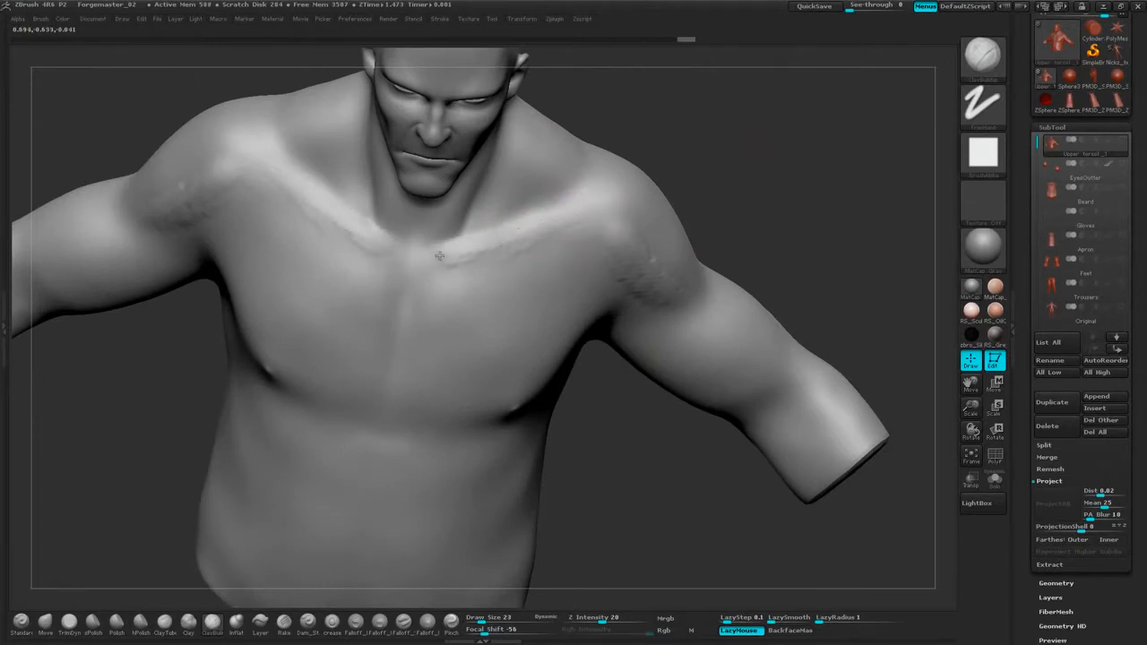
{"action": "left_click_drag", "start_coordinate": [442, 255], "coordinate": [554, 220]}
Add clay to the front head of the deltoid and thicken the inner ends of the clavicles.
{"action": "left_click_drag", "start_coordinate": [682, 158], "coordinate": [717, 152]}
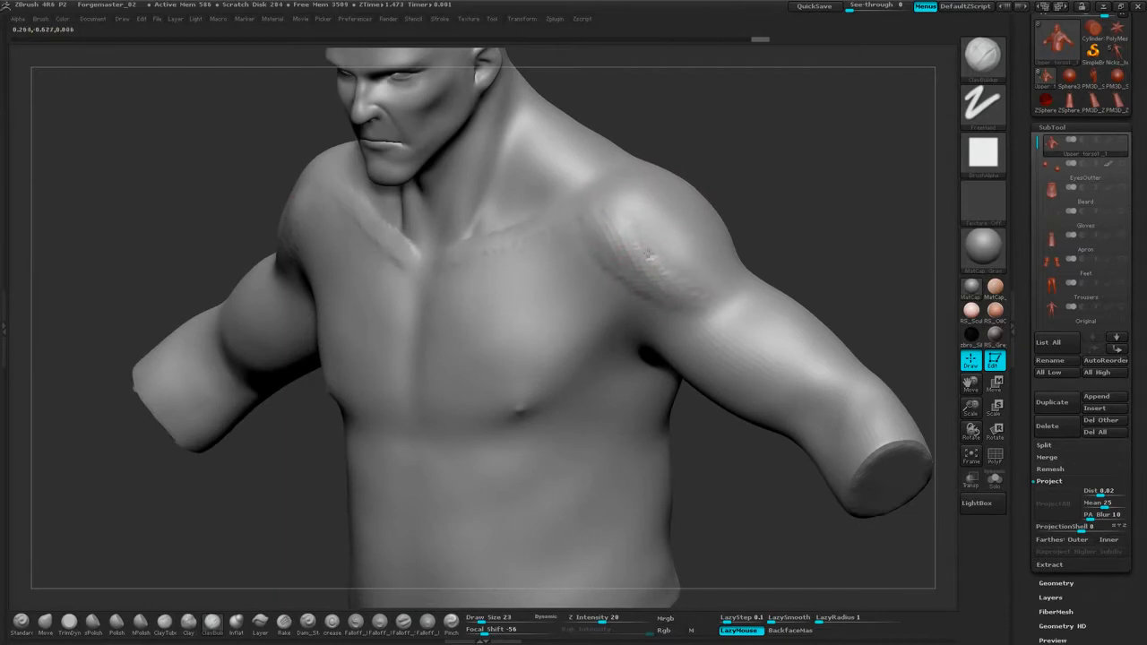
{"action": "left_click_drag", "start_coordinate": [649, 255], "coordinate": [621, 225]}
{"action": "left_click_drag", "start_coordinate": [702, 275], "coordinate": [583, 216]}
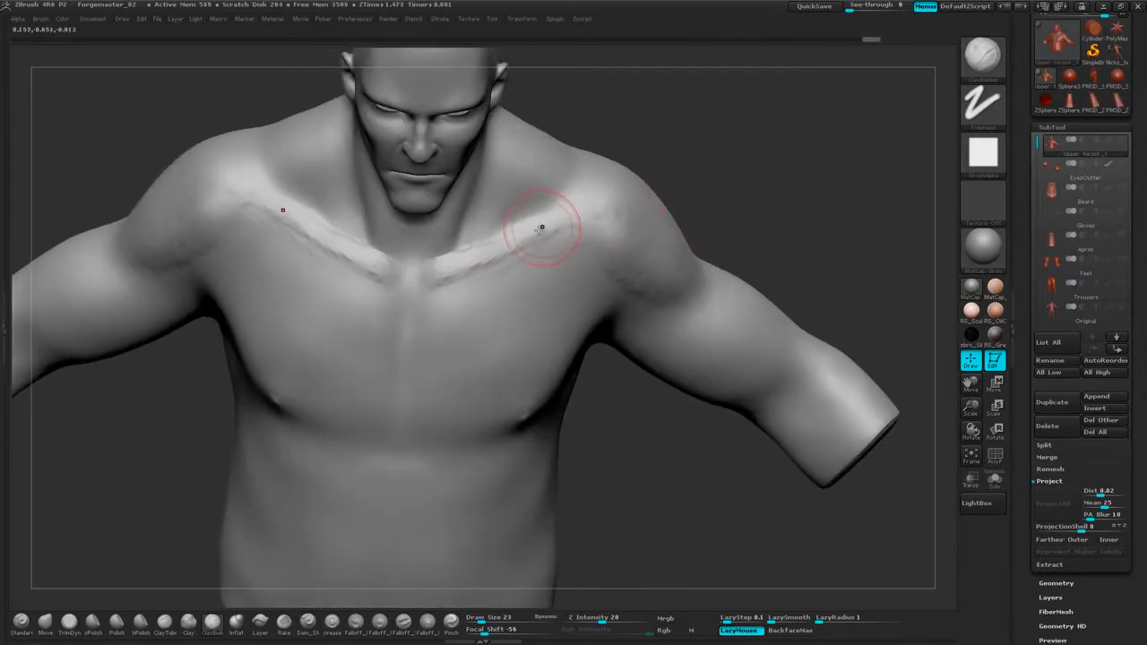
{"action": "left_click_drag", "start_coordinate": [426, 282], "coordinate": [456, 266]}
Build up the front and side of the deltoid with ClayBuildup strokes running down toward the upper arm.
{"action": "left_click_drag", "start_coordinate": [722, 184], "coordinate": [638, 186]}
{"action": "left_click_drag", "start_coordinate": [621, 234], "coordinate": [633, 241]}
{"action": "left_click_drag", "start_coordinate": [785, 190], "coordinate": [618, 283]}
{"action": "mouse_move", "coordinate": [543, 468]}
{"action": "left_mouse_down"}
{"action": "mouse_move", "coordinate": [517, 444]}
{"action": "mouse_move", "coordinate": [592, 348]}
{"action": "left_mouse_up"}
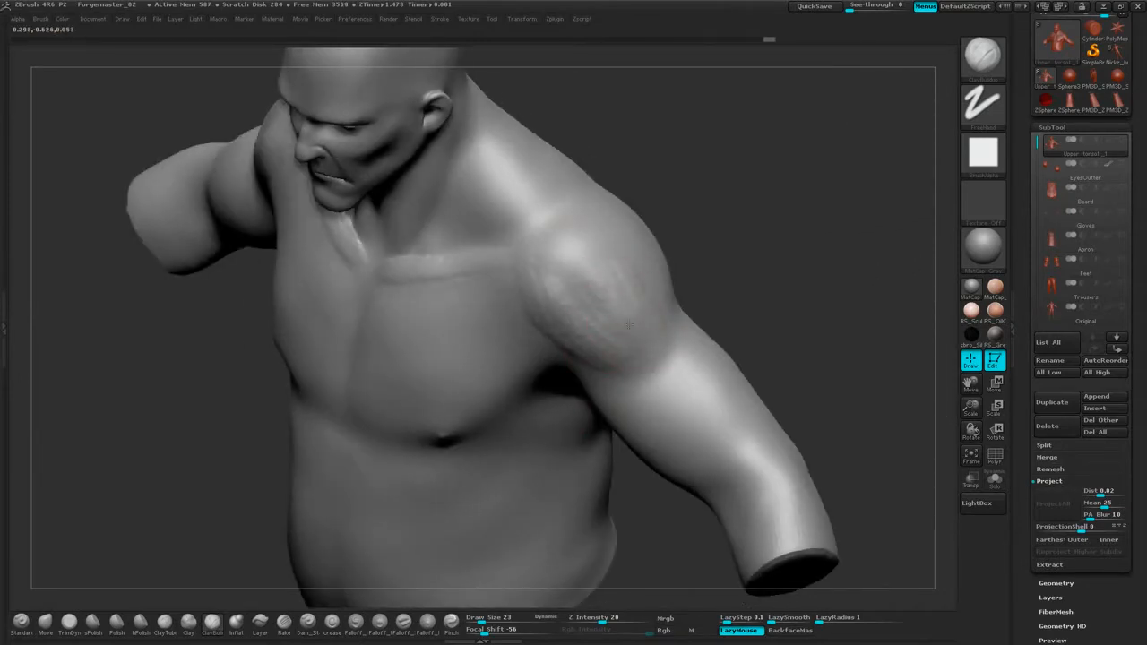
{"action": "mouse_move", "coordinate": [749, 246]}
{"action": "left_mouse_down"}
{"action": "mouse_move", "coordinate": [674, 260]}
{"action": "mouse_move", "coordinate": [662, 289]}
{"action": "left_mouse_up"}
{"action": "left_click_drag", "start_coordinate": [792, 258], "coordinate": [717, 263]}
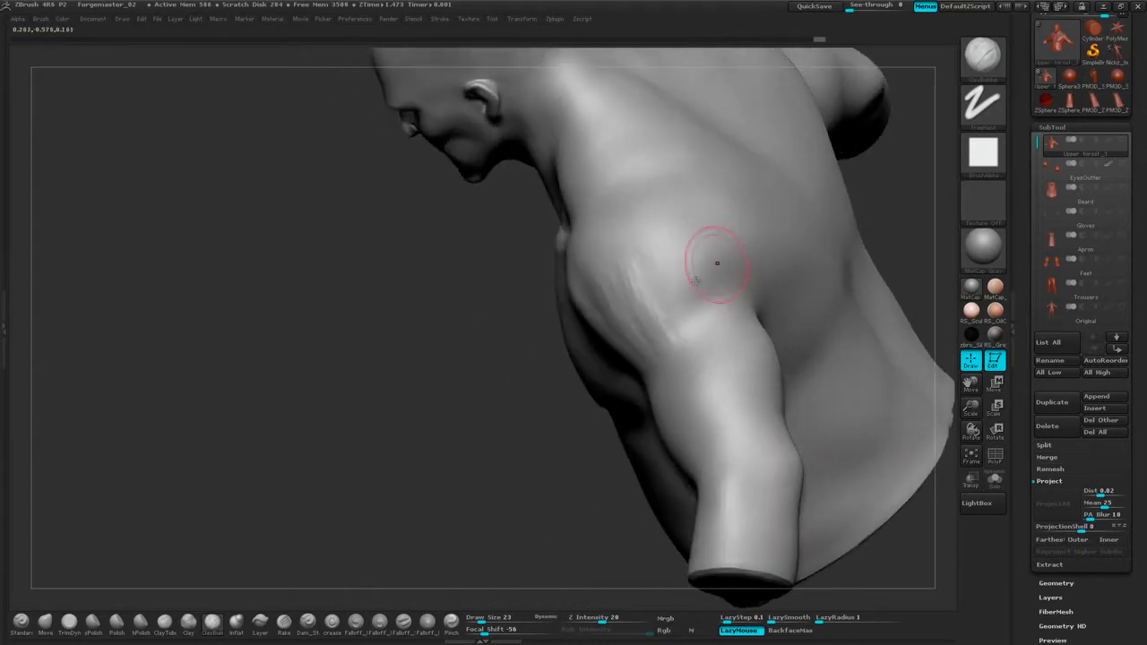
{"action": "left_click_drag", "start_coordinate": [675, 316], "coordinate": [681, 330]}
{"action": "left_click_drag", "start_coordinate": [538, 296], "coordinate": [717, 240]}
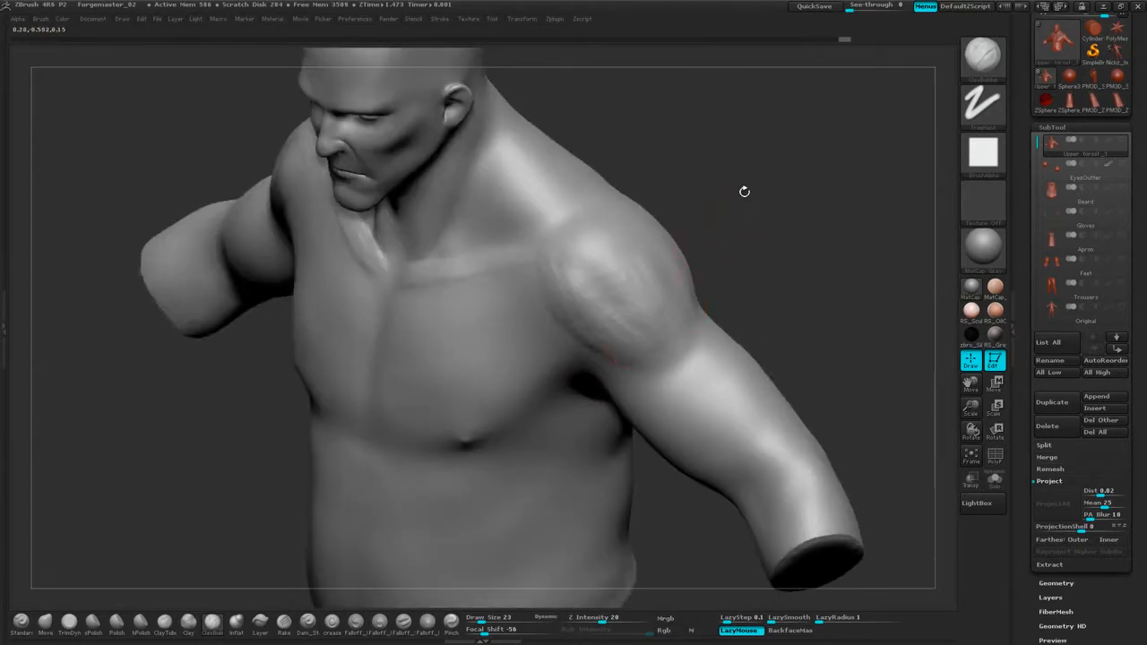
Set the Smooth brush's Z Intensity to 25 and smooth the clay strokes on the deltoid.
{"action": "left_click_drag", "start_coordinate": [745, 189], "coordinate": [760, 151]}
{"action": "key", "text": "space"}
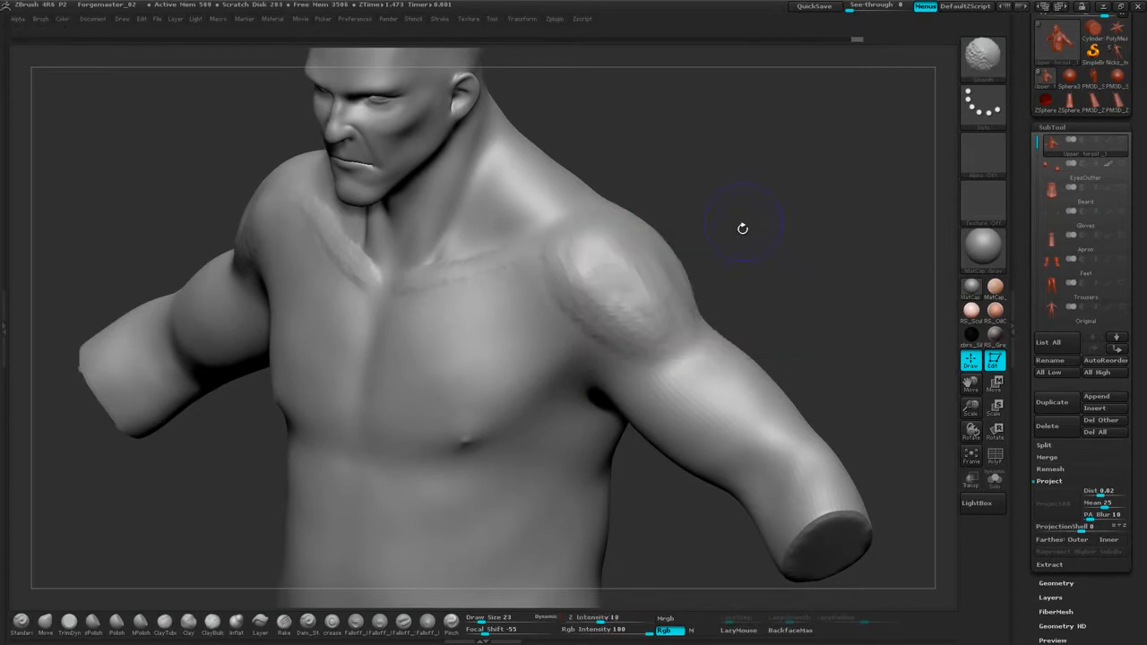
{"action": "key", "text": "space"}
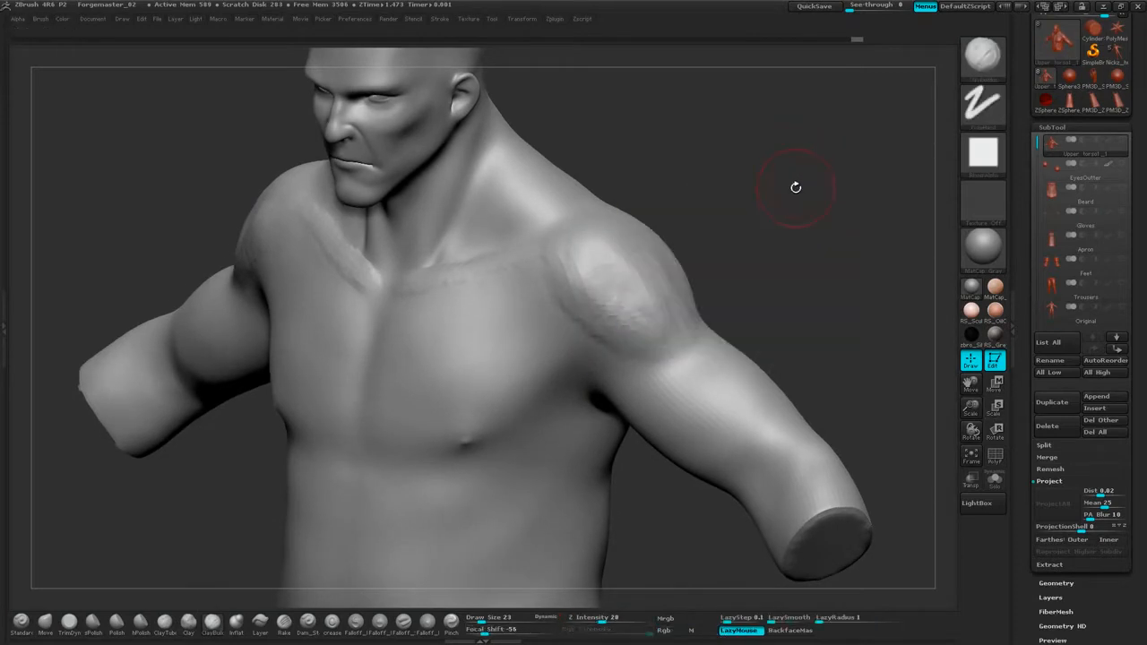
{"action": "key", "text": "space"}
{"action": "left_click_drag", "start_coordinate": [820, 228], "coordinate": [828, 228]}
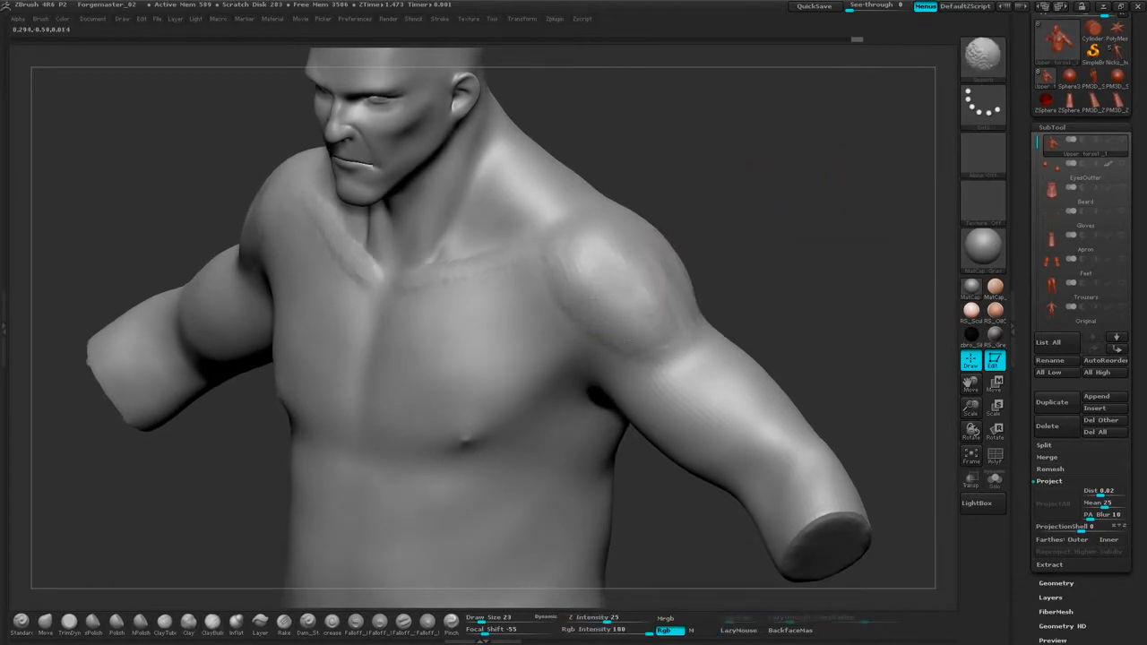
{"action": "left_click_drag", "start_coordinate": [674, 332], "coordinate": [667, 297]}
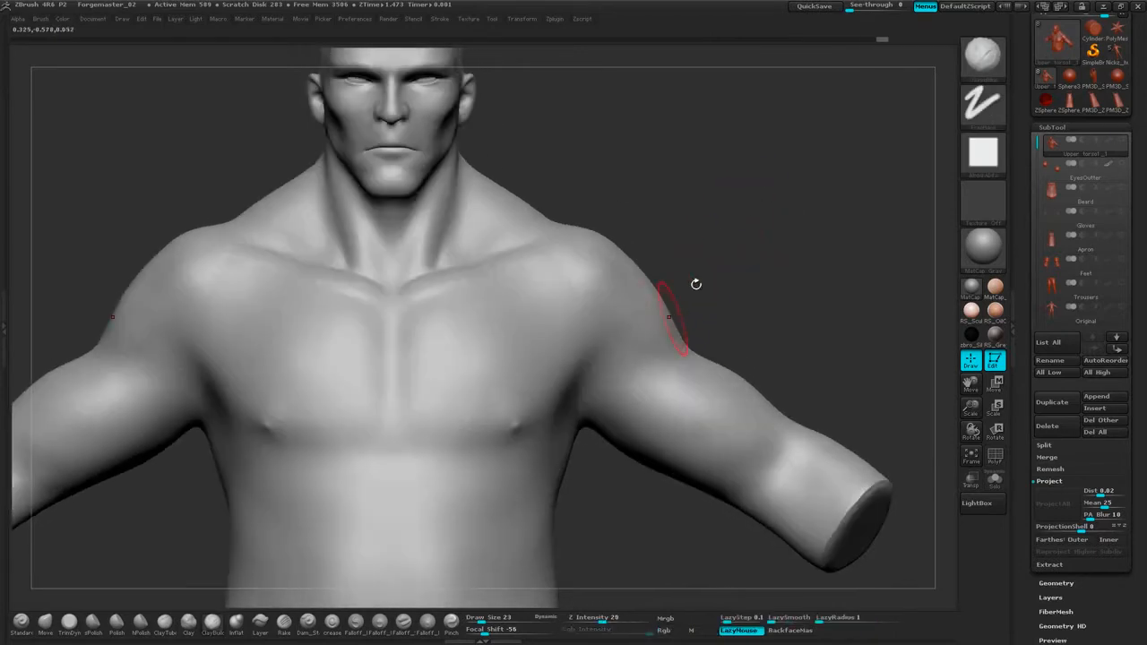
Smooth the clavicle ridges, add clay along the front of the deltoid, and soften those strokes.
{"action": "mouse_move", "coordinate": [696, 282]}
{"action": "left_mouse_down"}
{"action": "mouse_move", "coordinate": [711, 246]}
{"action": "mouse_move", "coordinate": [665, 254]}
{"action": "left_mouse_up"}
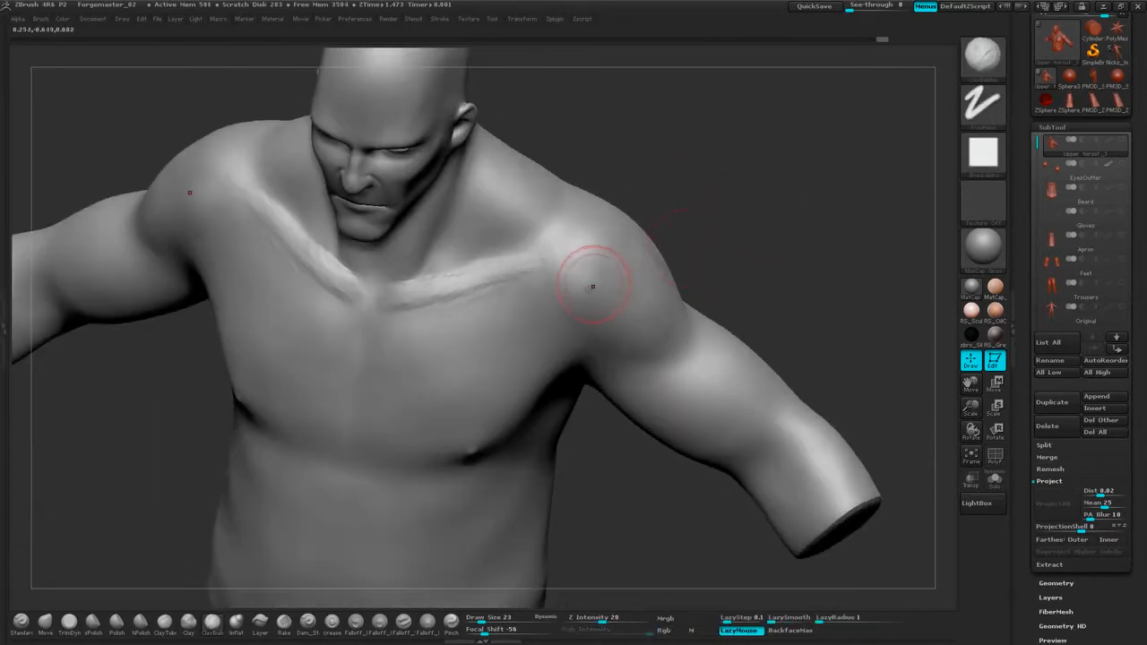
{"action": "key", "text": "shift"}
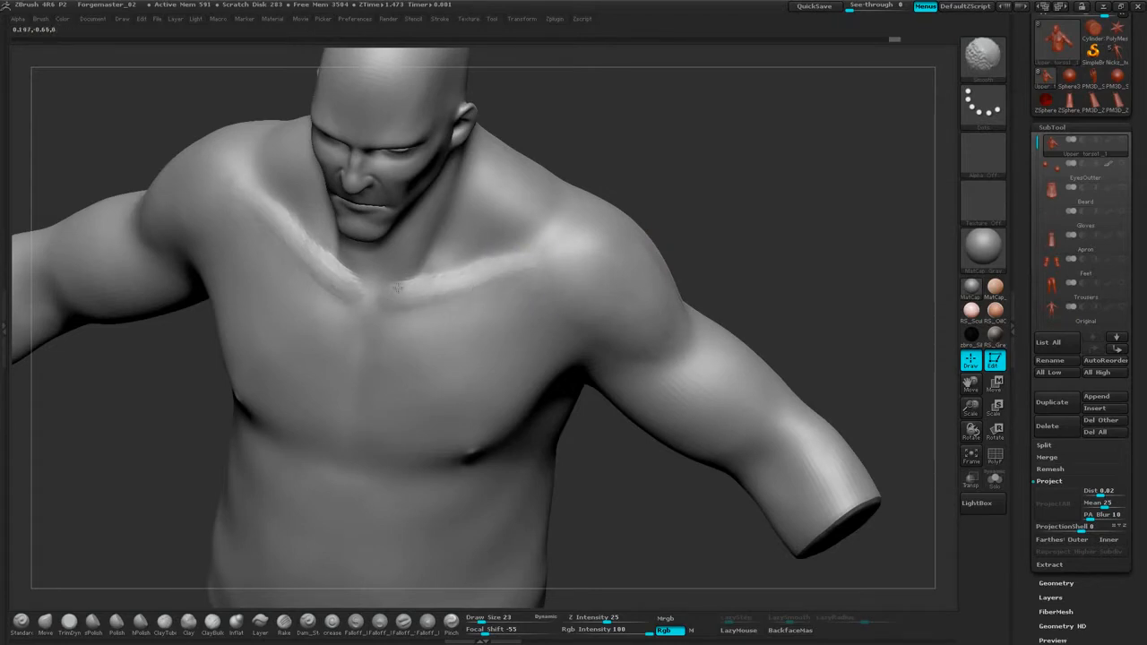
{"action": "mouse_move", "coordinate": [726, 187]}
{"action": "left_mouse_down"}
{"action": "mouse_move", "coordinate": [730, 170]}
{"action": "mouse_move", "coordinate": [730, 205]}
{"action": "mouse_move", "coordinate": [783, 173]}
{"action": "mouse_move", "coordinate": [568, 264]}
{"action": "mouse_move", "coordinate": [566, 285]}
{"action": "mouse_move", "coordinate": [647, 366]}
{"action": "left_mouse_up"}
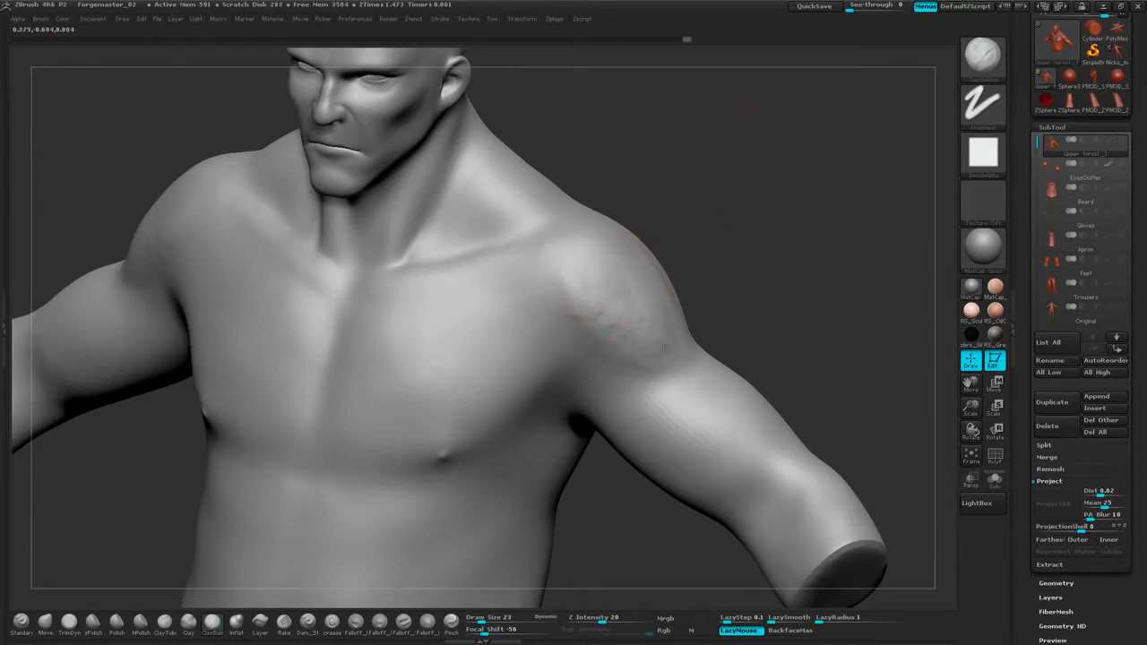
{"action": "mouse_move", "coordinate": [736, 251]}
{"action": "left_mouse_down"}
{"action": "mouse_move", "coordinate": [648, 310]}
{"action": "mouse_move", "coordinate": [633, 336]}
{"action": "left_mouse_up"}
{"action": "left_click_drag", "start_coordinate": [707, 263], "coordinate": [715, 243]}
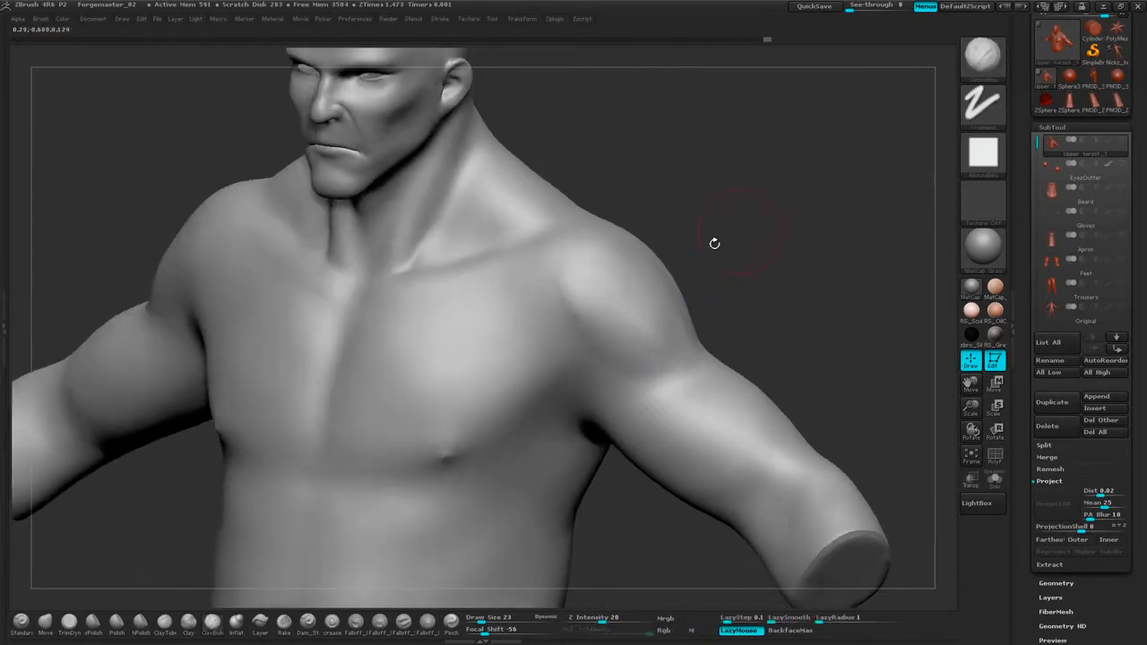
{"action": "left_click_drag", "start_coordinate": [597, 290], "coordinate": [582, 284], "text": "shift"}
Build up the side head of the deltoid with ClayBuildup strokes running down toward the upper arm.
{"action": "mouse_move", "coordinate": [715, 262]}
{"action": "left_mouse_down"}
{"action": "mouse_move", "coordinate": [647, 270]}
{"action": "mouse_move", "coordinate": [691, 349]}
{"action": "left_mouse_up"}
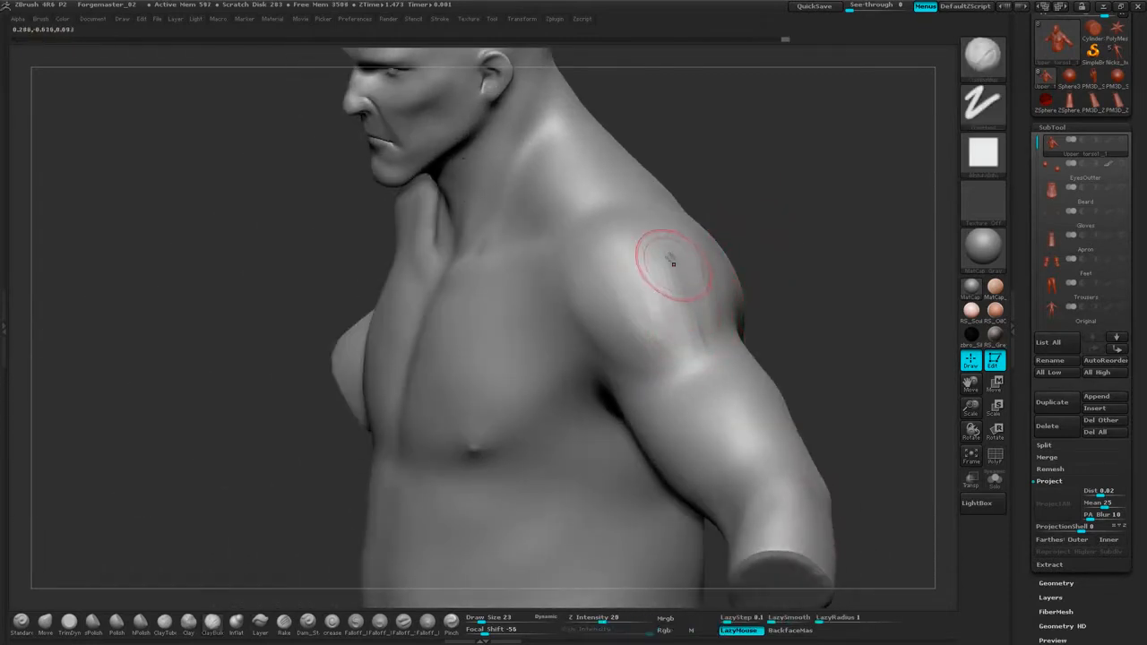
{"action": "left_click_drag", "start_coordinate": [671, 261], "coordinate": [688, 344]}
{"action": "left_click_drag", "start_coordinate": [665, 282], "coordinate": [699, 344]}
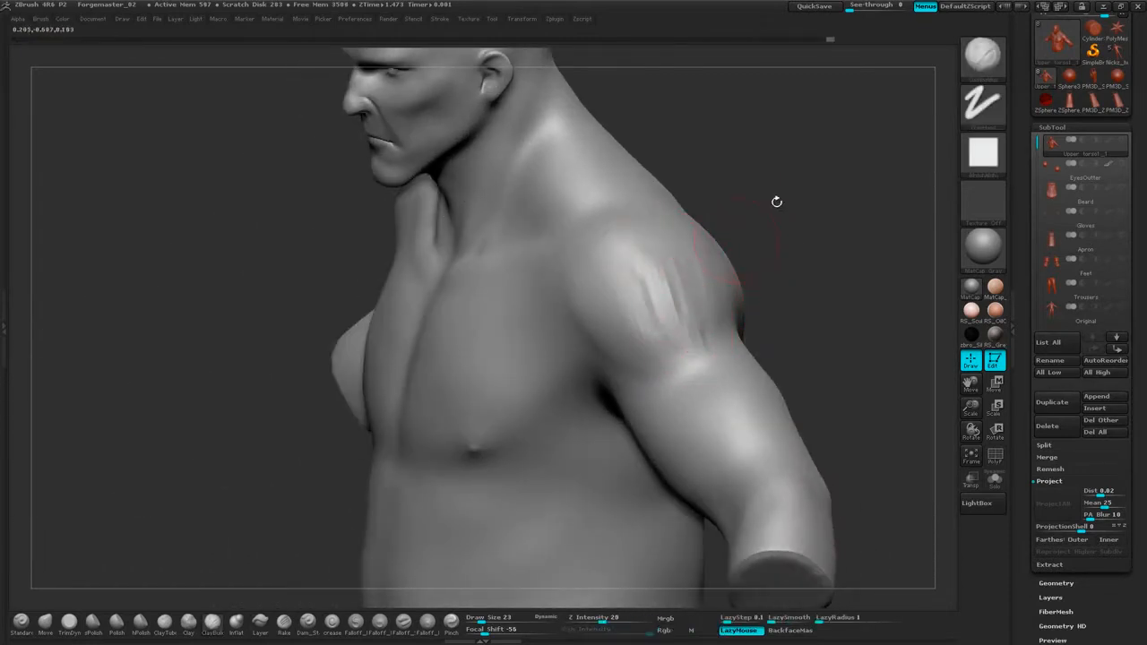
{"action": "left_click_drag", "start_coordinate": [777, 200], "coordinate": [743, 239]}
{"action": "left_click_drag", "start_coordinate": [883, 85], "coordinate": [794, 109], "text": "alt"}
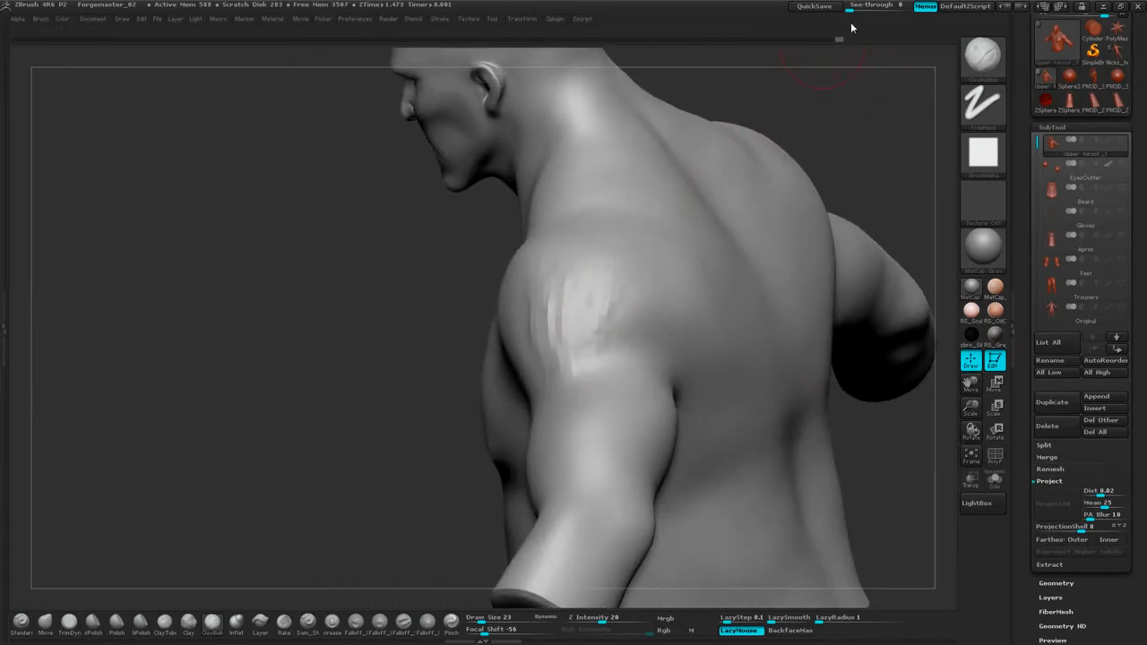
Make the interface see-through over the muscle references and build up the rear head of the deltoid with ClayBuildup.
{"action": "left_click_drag", "start_coordinate": [850, 8], "coordinate": [861, 9]}
{"action": "mouse_move", "coordinate": [818, 120]}
{"action": "left_mouse_down"}
{"action": "mouse_move", "coordinate": [827, 114]}
{"action": "mouse_move", "coordinate": [789, 98]}
{"action": "mouse_move", "coordinate": [640, 269]}
{"action": "left_mouse_up"}
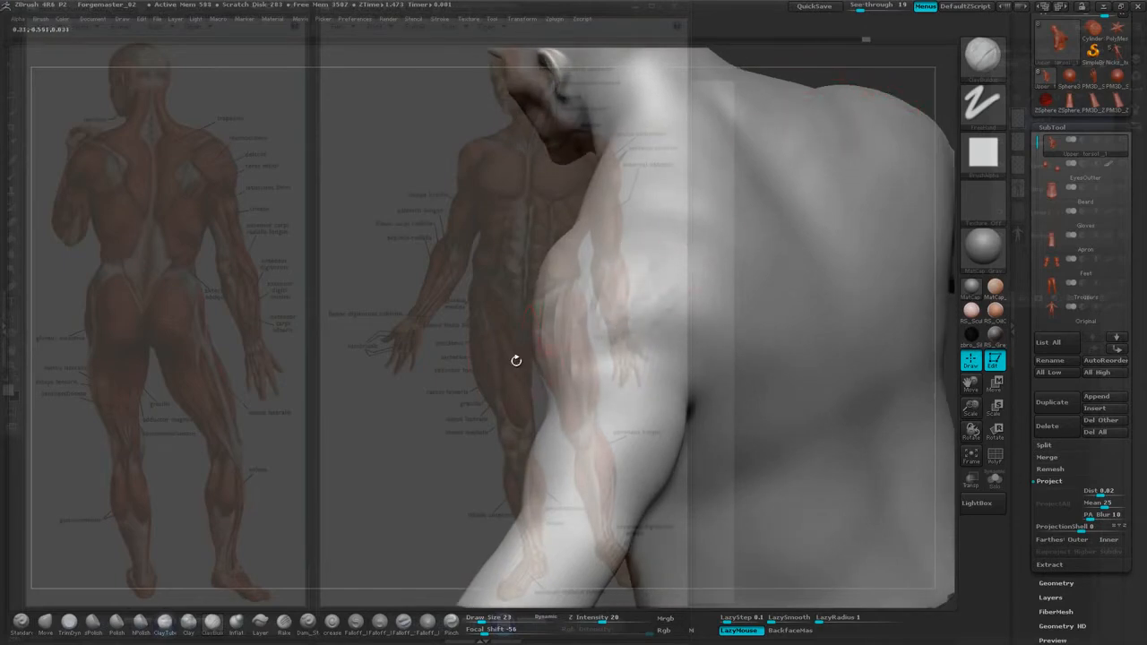
{"action": "mouse_move", "coordinate": [449, 421]}
{"action": "left_mouse_down"}
{"action": "mouse_move", "coordinate": [382, 418]}
{"action": "mouse_move", "coordinate": [398, 409]}
{"action": "left_mouse_up"}
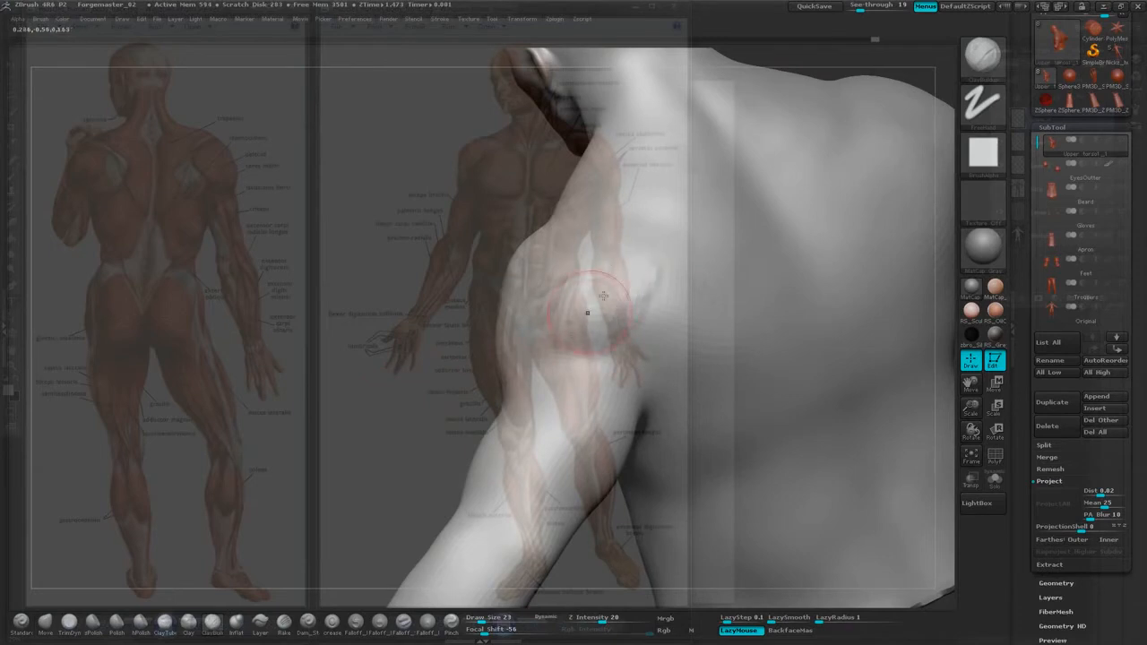
{"action": "mouse_move", "coordinate": [545, 364]}
{"action": "left_mouse_down"}
{"action": "mouse_move", "coordinate": [642, 245]}
{"action": "mouse_move", "coordinate": [648, 272]}
{"action": "left_mouse_up"}
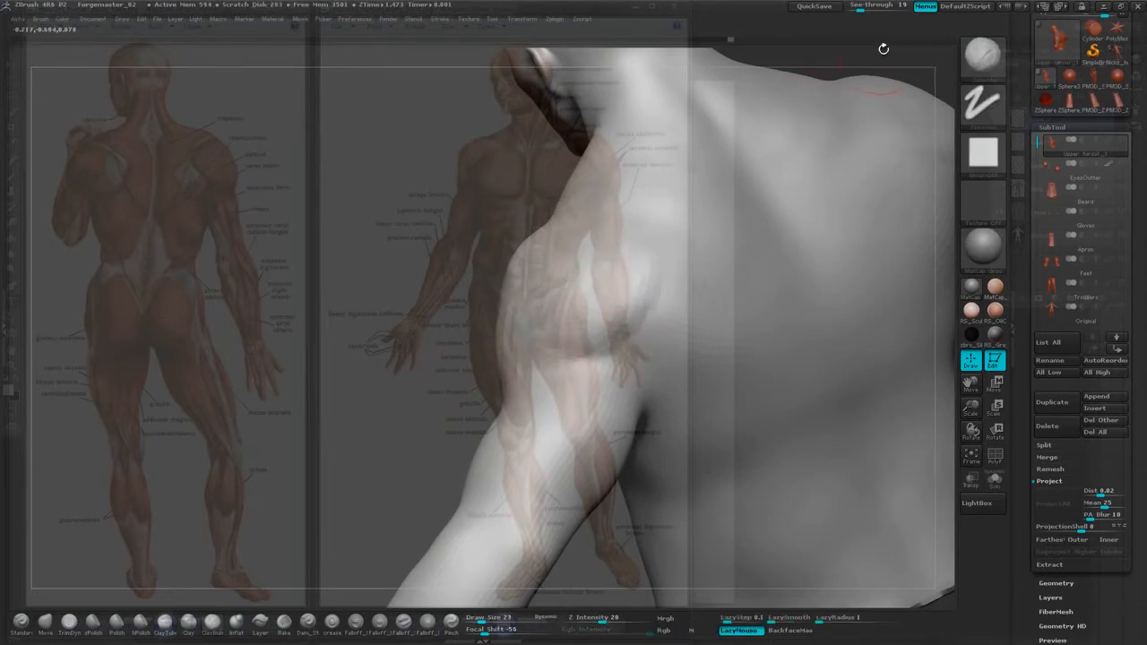
Set See-through back to 0 and smooth the side and rear heads of the deltoid.
{"action": "left_click_drag", "start_coordinate": [861, 9], "coordinate": [846, 9]}
{"action": "left_click_drag", "start_coordinate": [394, 362], "coordinate": [437, 350]}
{"action": "left_click_drag", "start_coordinate": [606, 281], "coordinate": [562, 339], "text": "shift"}
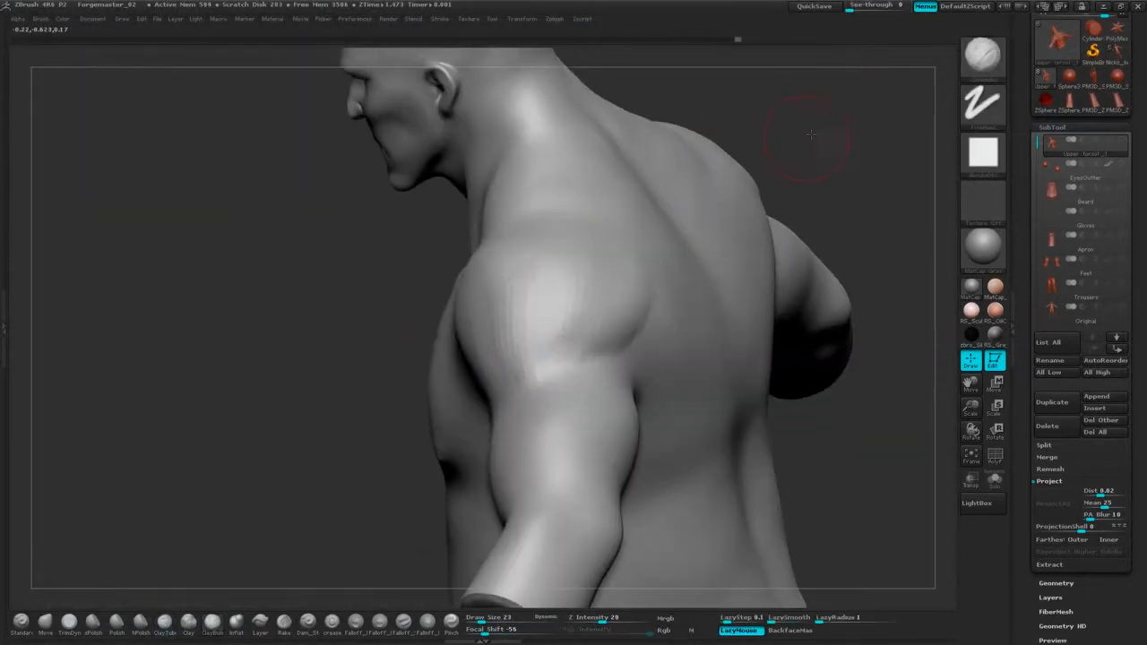
{"action": "left_click_drag", "start_coordinate": [814, 158], "coordinate": [881, 72]}
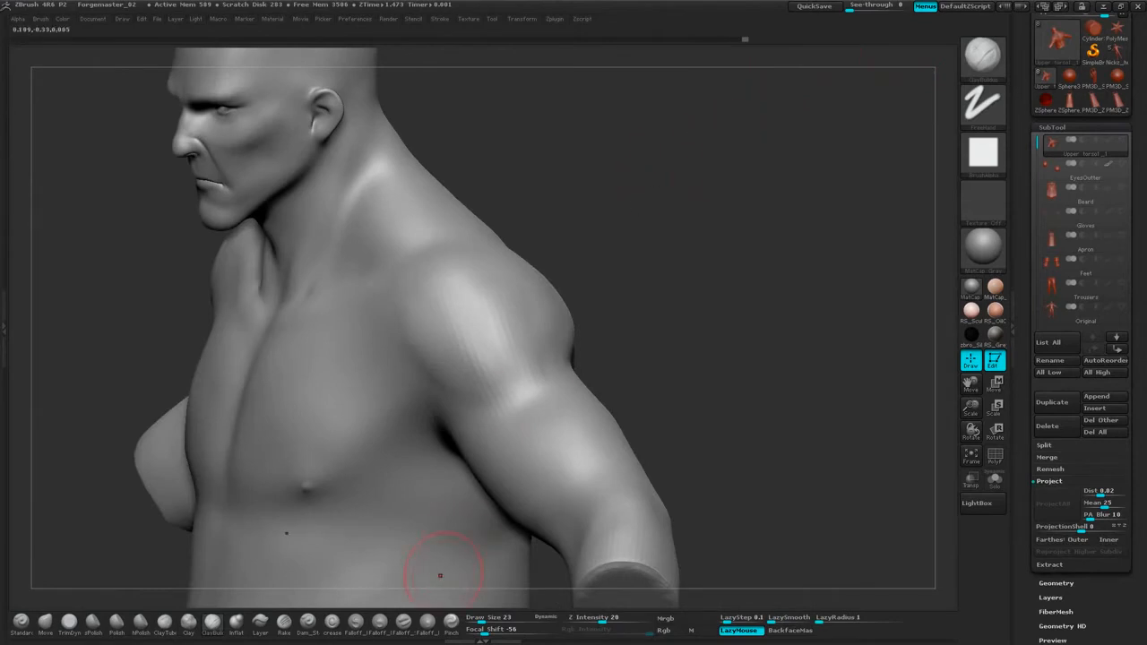
Consult the muscle reference images in Windows Photo Viewer for the shoulder anatomy, and return to the sculpt.
{"action": "key", "text": "alt+Tab"}
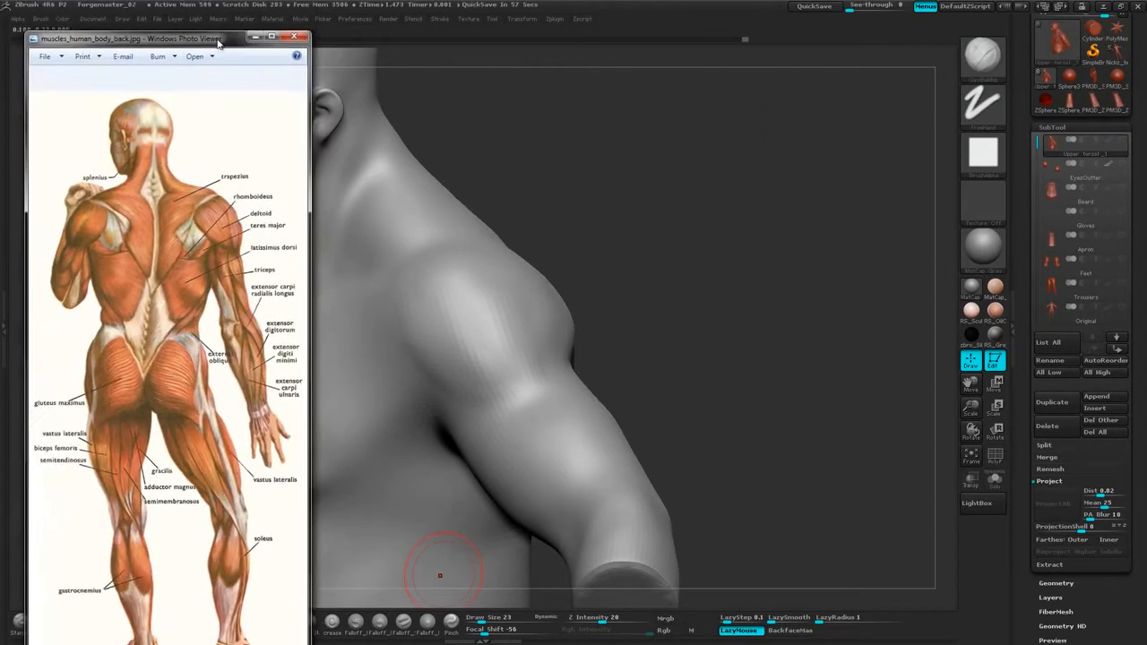
{"action": "key", "text": "alt+Tab"}
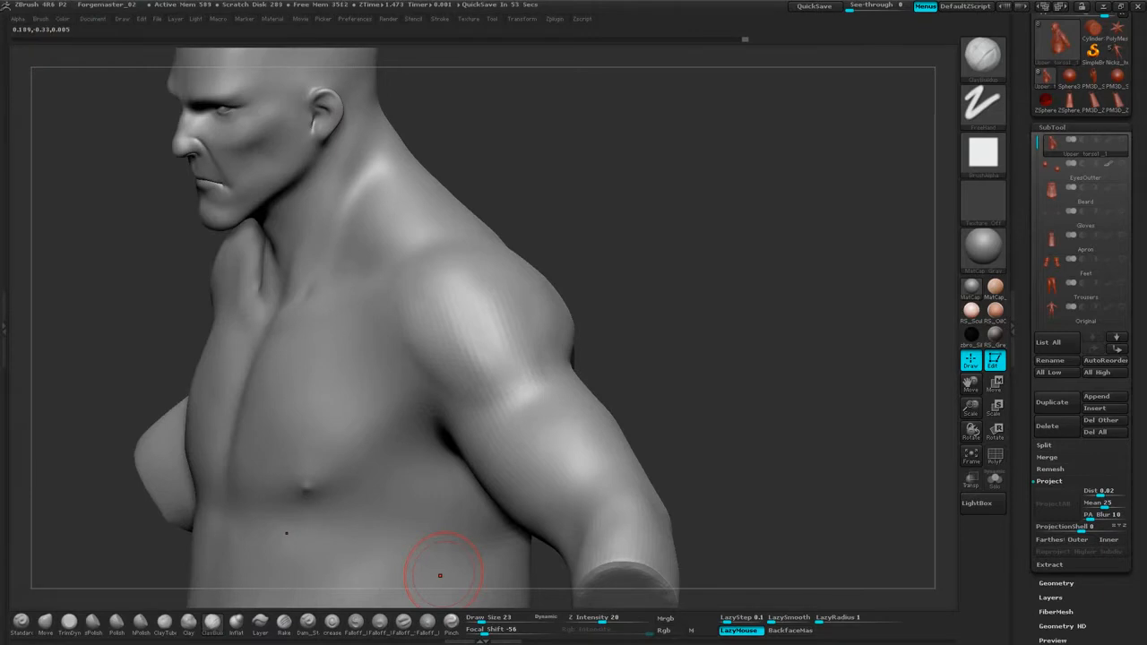
{"action": "key", "text": "alt+Tab"}
{"action": "left_click_drag", "start_coordinate": [579, 9], "coordinate": [578, 41]}
{"action": "key", "text": "alt+Tab"}
Add ClayBuildup strokes where the upper pectoral meets the front deltoid, and smooth them into the chest.
{"action": "mouse_move", "coordinate": [609, 296]}
{"action": "left_mouse_down"}
{"action": "mouse_move", "coordinate": [715, 231]}
{"action": "mouse_move", "coordinate": [667, 238]}
{"action": "mouse_move", "coordinate": [751, 177]}
{"action": "mouse_move", "coordinate": [738, 192]}
{"action": "mouse_move", "coordinate": [745, 206]}
{"action": "left_mouse_up"}
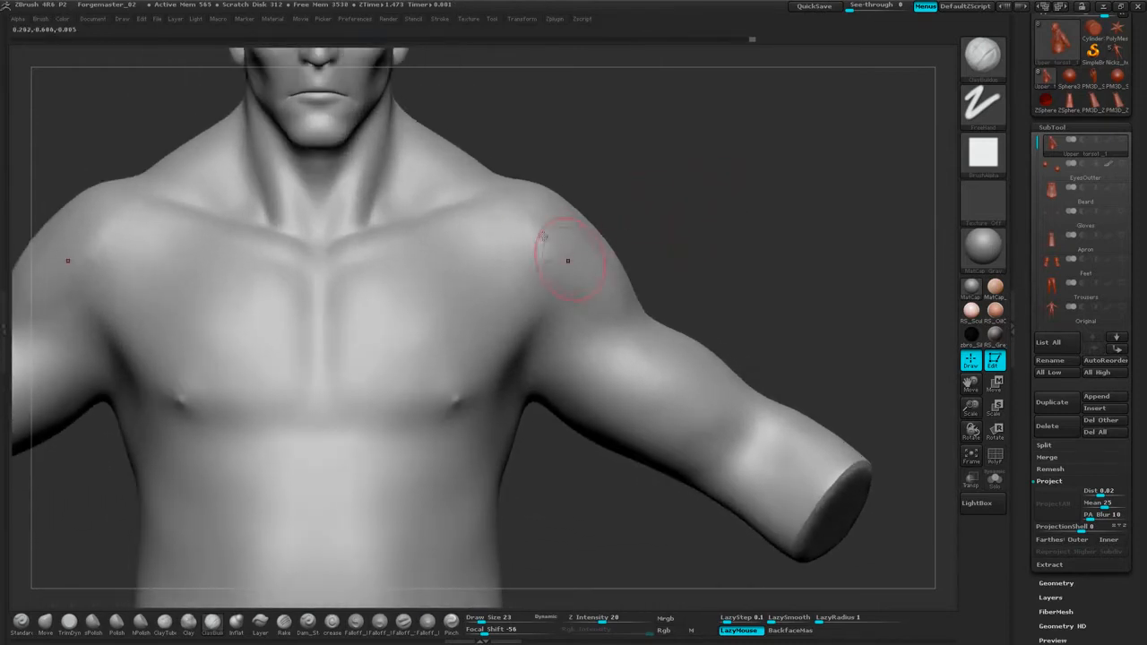
{"action": "left_click_drag", "start_coordinate": [638, 185], "coordinate": [695, 170]}
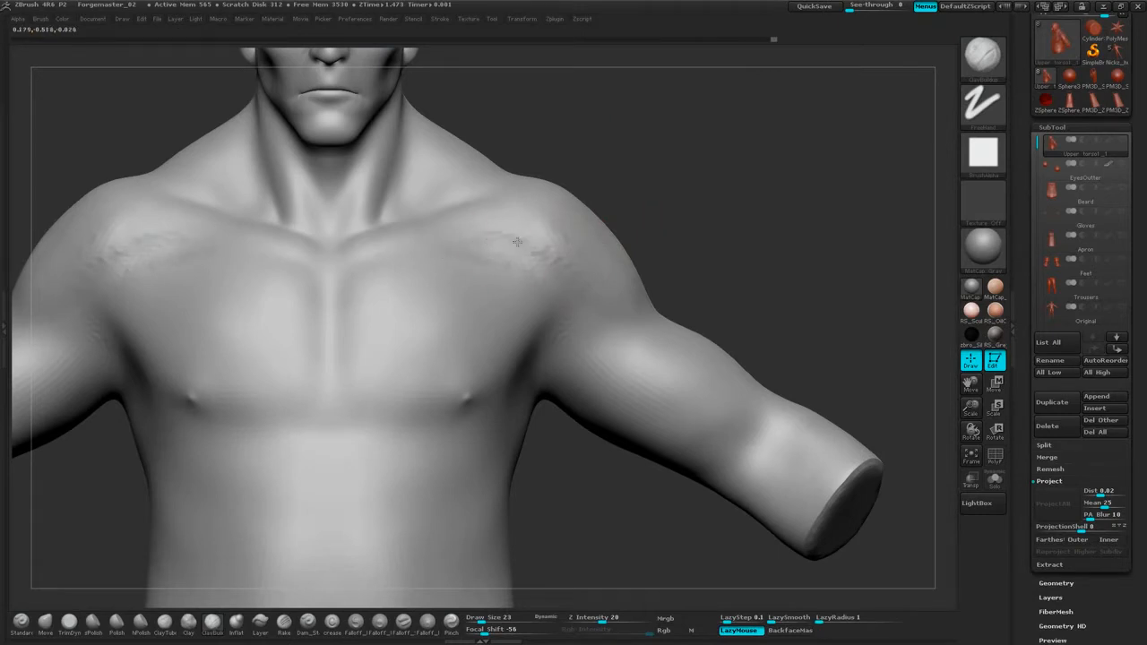
{"action": "left_click_drag", "start_coordinate": [517, 242], "coordinate": [475, 238]}
{"action": "mouse_move", "coordinate": [456, 263]}
{"action": "left_mouse_down"}
{"action": "mouse_move", "coordinate": [496, 261]}
{"action": "mouse_move", "coordinate": [463, 255]}
{"action": "mouse_move", "coordinate": [477, 250]}
{"action": "left_mouse_up"}
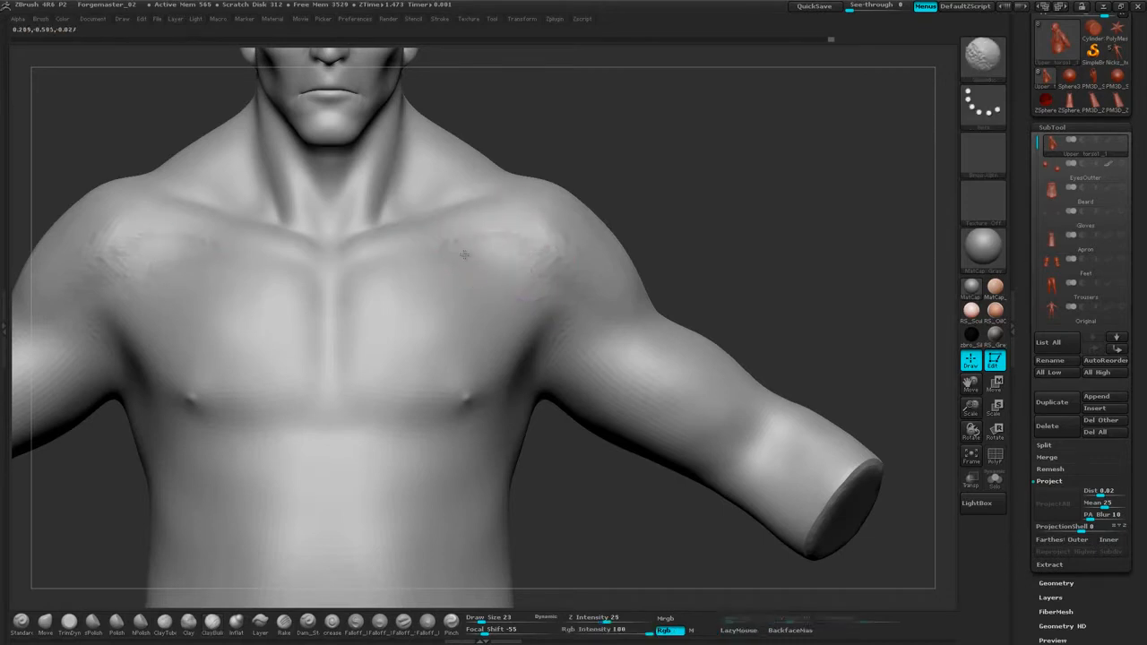
{"action": "left_click_drag", "start_coordinate": [531, 267], "coordinate": [540, 267], "text": "shift"}
{"action": "left_click_drag", "start_coordinate": [696, 207], "coordinate": [632, 213]}
{"action": "left_click_drag", "start_coordinate": [564, 235], "coordinate": [550, 277], "text": "shift"}
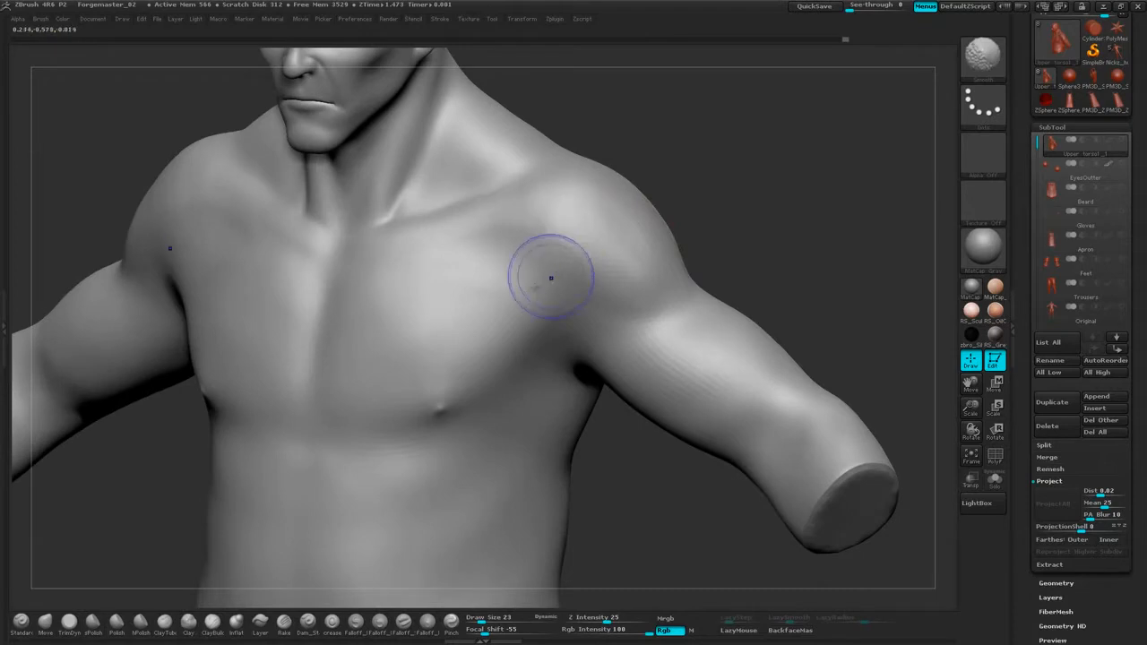
Carve the groove between the front deltoid and the pectoral toward the upper arm, and smooth its edges.
{"action": "left_click_drag", "start_coordinate": [655, 184], "coordinate": [704, 199], "text": "shift"}
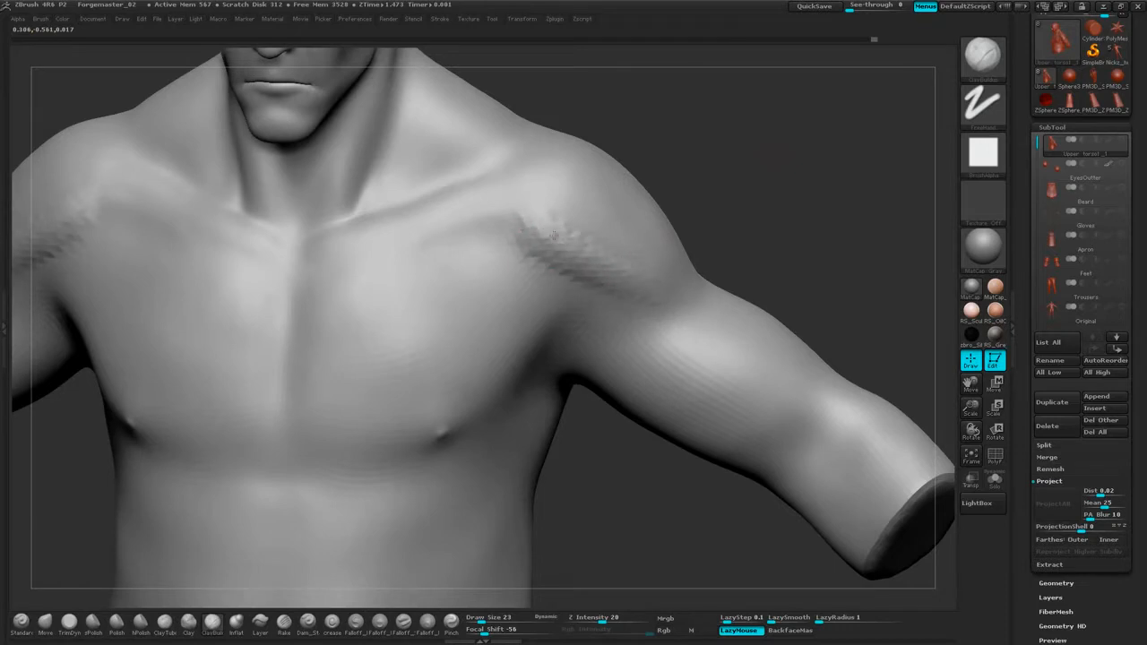
{"action": "mouse_move", "coordinate": [649, 262]}
{"action": "left_mouse_down", "text": "shift"}
{"action": "mouse_move", "coordinate": [577, 234]}
{"action": "mouse_move", "coordinate": [642, 279]}
{"action": "left_mouse_up", "text": "shift"}
{"action": "mouse_move", "coordinate": [773, 186]}
{"action": "left_mouse_down"}
{"action": "mouse_move", "coordinate": [789, 181]}
{"action": "mouse_move", "coordinate": [773, 199]}
{"action": "mouse_move", "coordinate": [675, 202]}
{"action": "mouse_move", "coordinate": [789, 148]}
{"action": "mouse_move", "coordinate": [778, 203]}
{"action": "left_mouse_up"}
{"action": "left_click_drag", "start_coordinate": [846, 177], "coordinate": [679, 233]}
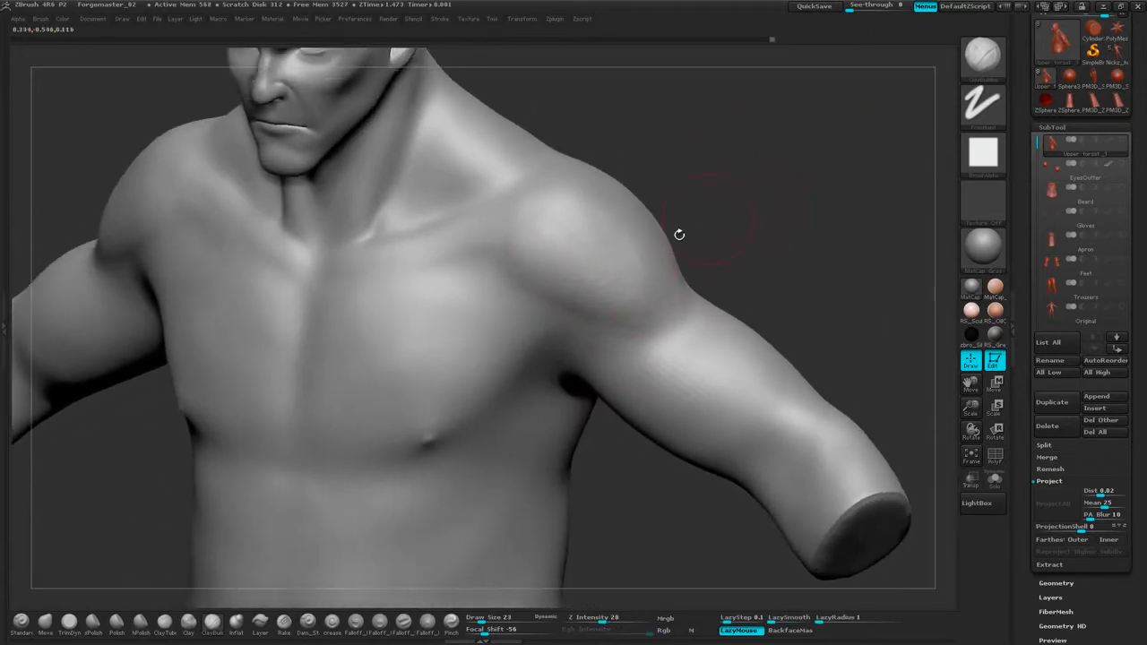
{"action": "left_click_drag", "start_coordinate": [743, 184], "coordinate": [760, 163], "text": "shift"}
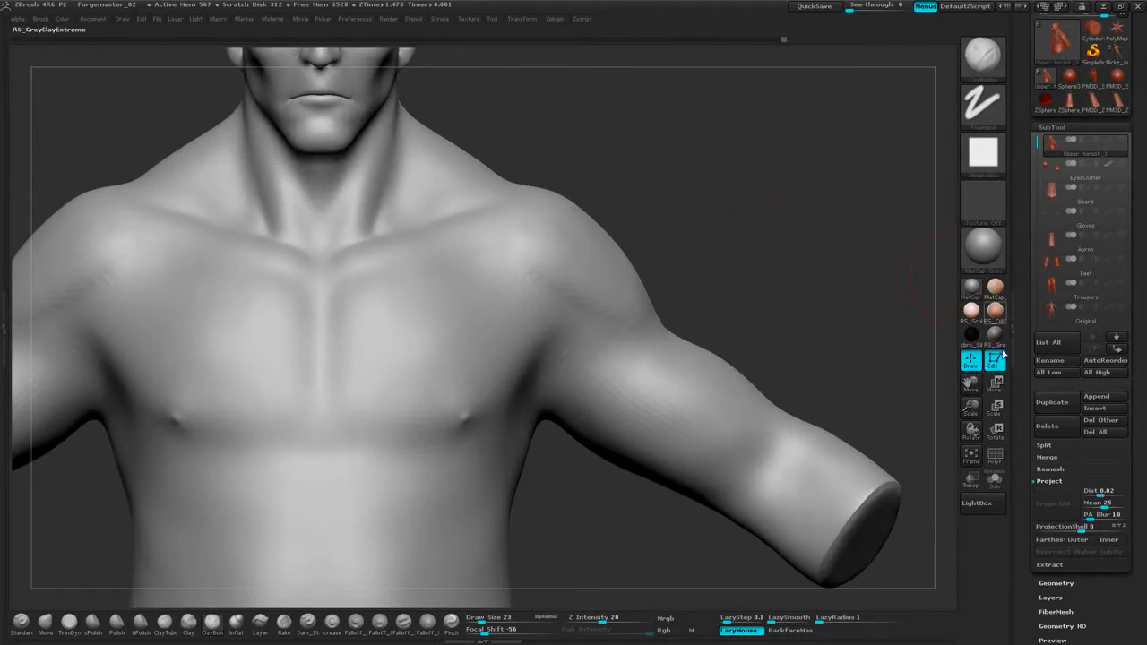
Try the RS_SculpyLight, RS_OilClayRed, RS_GreyClayExtreme and MatCap_Skin01 materials on the torso, and return to MatCap Gray.
{"action": "mouse_move", "coordinate": [991, 260]}
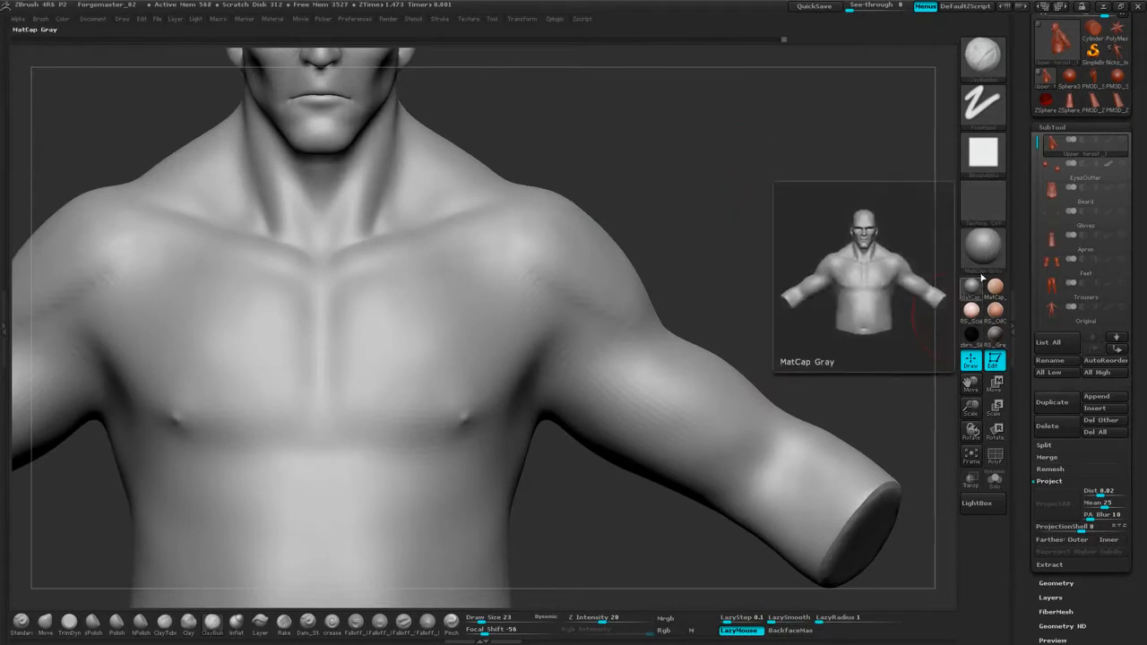
{"action": "left_click", "coordinate": [972, 311]}
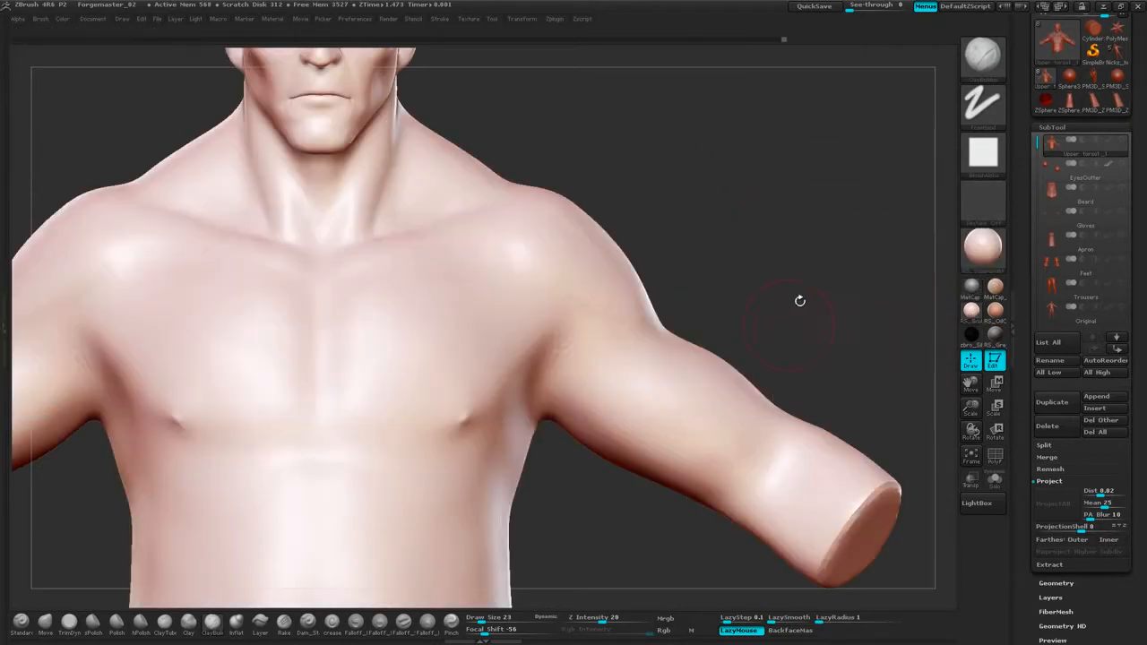
{"action": "left_click_drag", "start_coordinate": [801, 299], "coordinate": [826, 303]}
{"action": "left_click", "coordinate": [994, 317]}
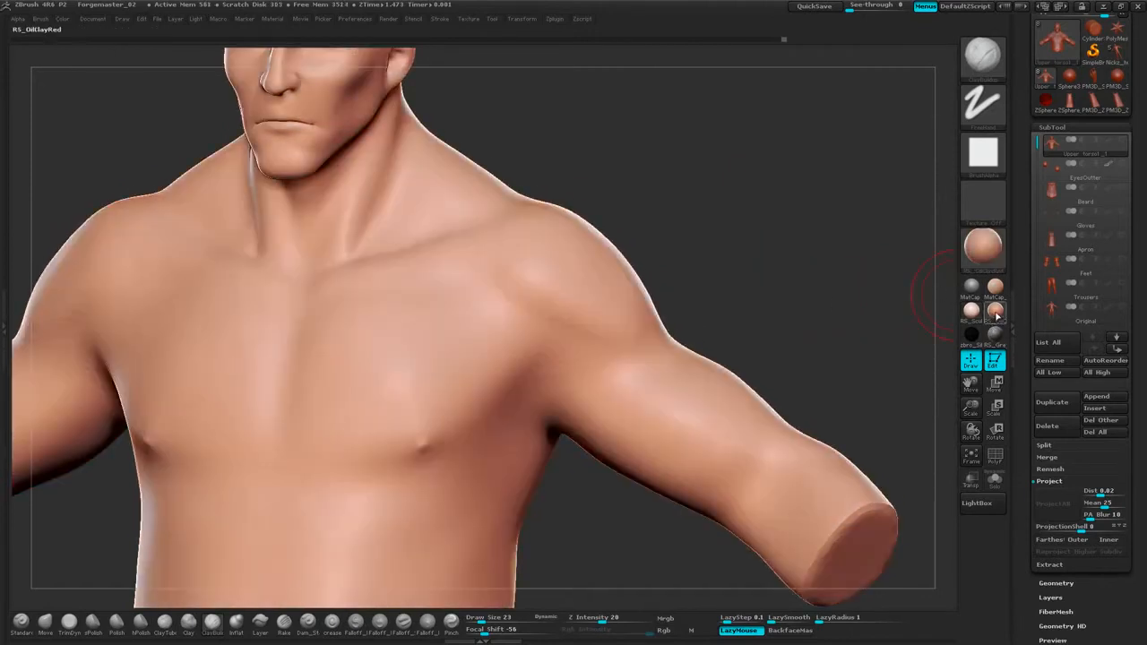
{"action": "left_click", "coordinate": [996, 339]}
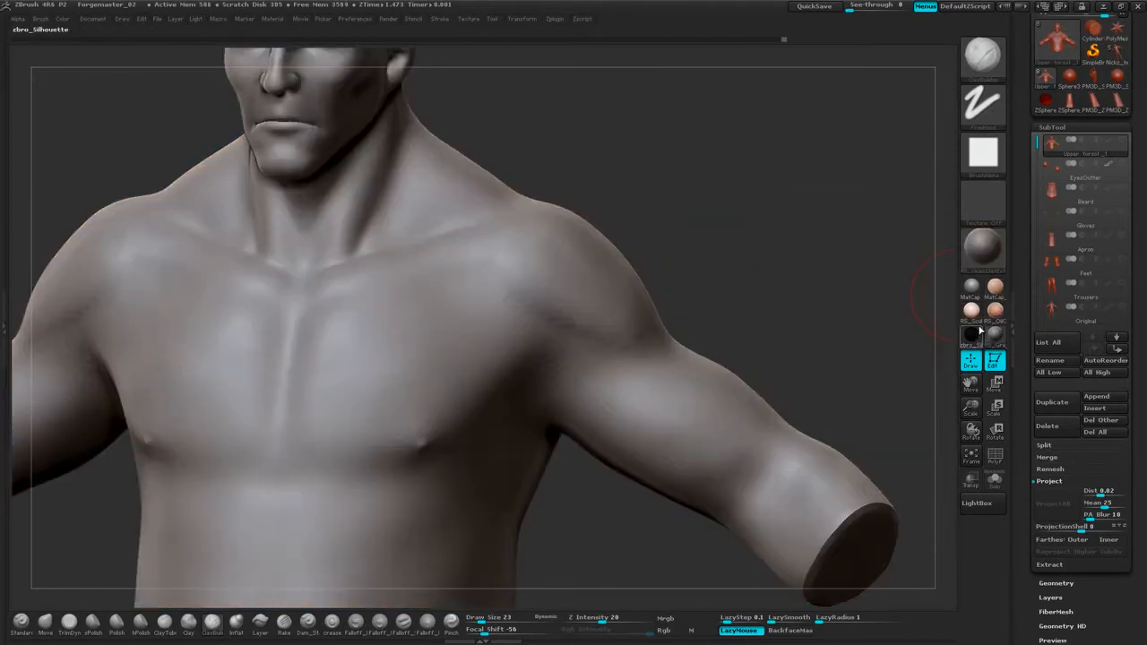
{"action": "left_click", "coordinate": [971, 313]}
{"action": "left_click", "coordinate": [972, 289]}
{"action": "left_click", "coordinate": [995, 290]}
{"action": "left_click", "coordinate": [993, 311]}
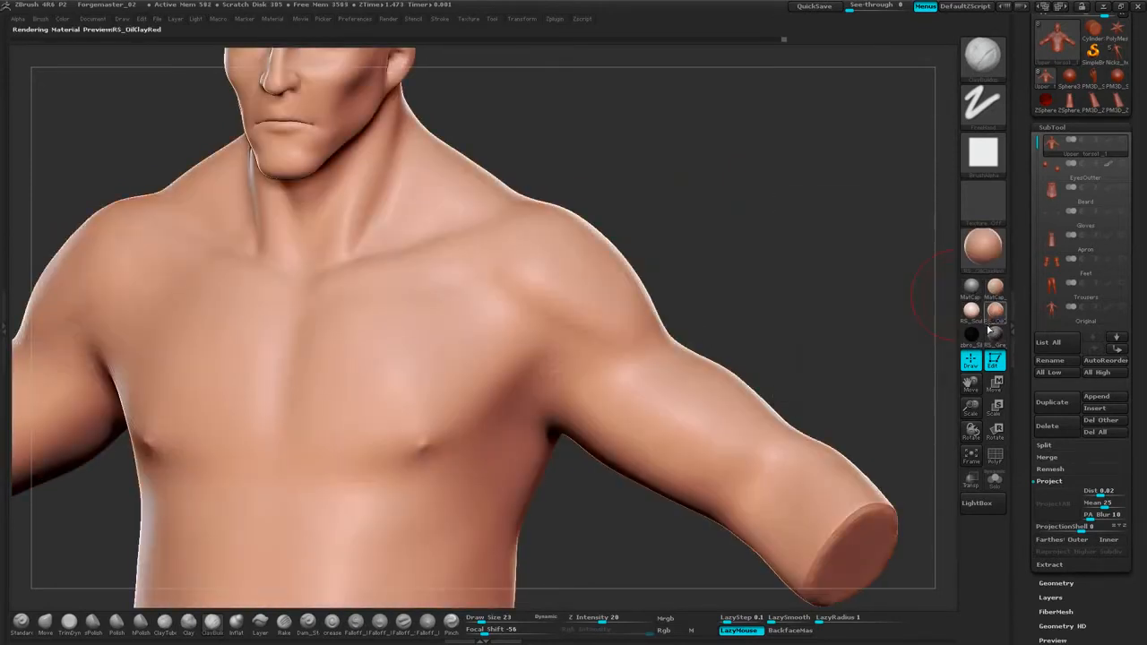
{"action": "left_click", "coordinate": [972, 287]}
Try RS_OilClayRed on the model, and choose MatCap_Skin01 as its display material.
{"action": "left_click", "coordinate": [984, 245]}
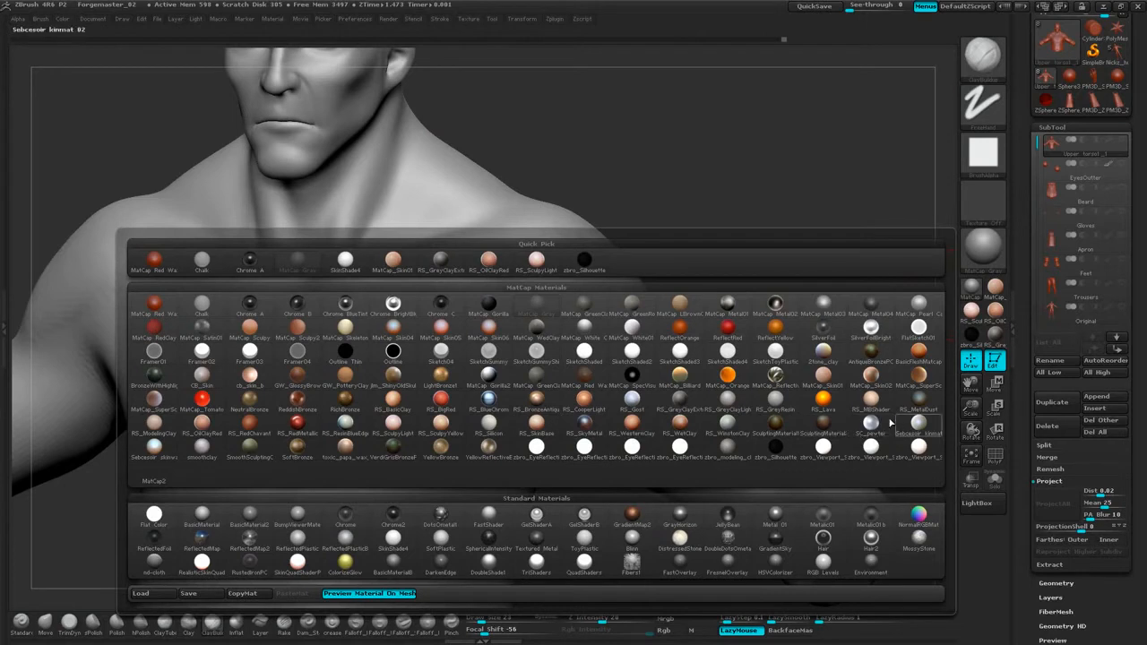
{"action": "mouse_move", "coordinate": [346, 430]}
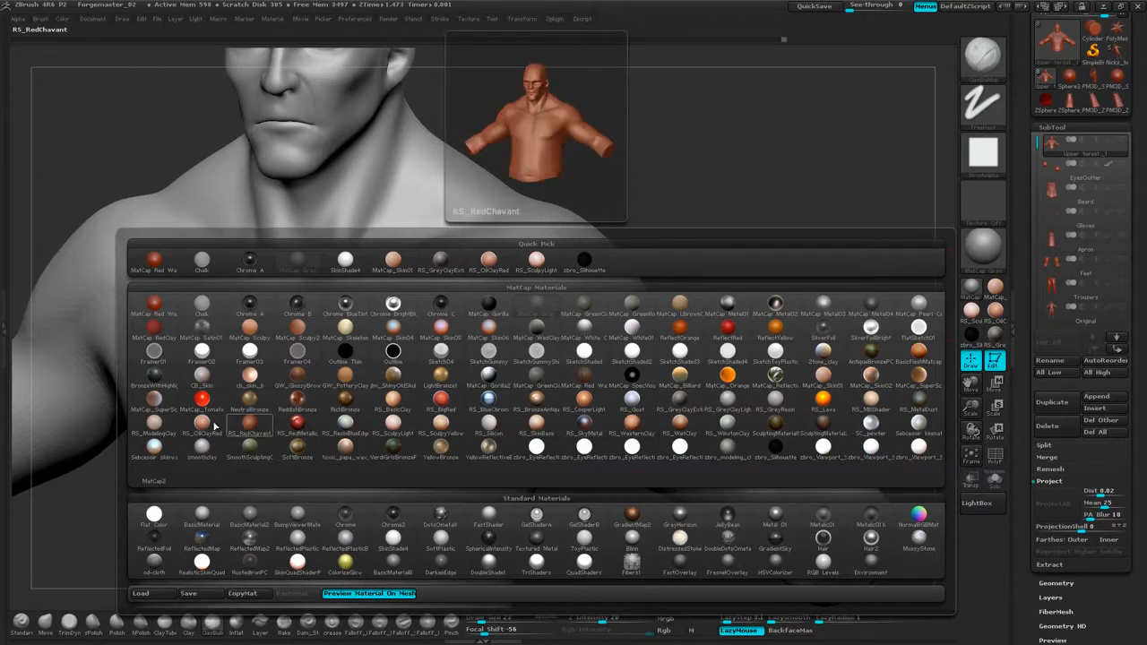
{"action": "left_click", "coordinate": [202, 423]}
{"action": "mouse_move", "coordinate": [747, 213]}
{"action": "left_mouse_down", "text": "shift"}
{"action": "mouse_move", "coordinate": [684, 207]}
{"action": "mouse_move", "coordinate": [763, 199]}
{"action": "mouse_move", "coordinate": [735, 212]}
{"action": "mouse_move", "coordinate": [810, 187]}
{"action": "mouse_move", "coordinate": [791, 158]}
{"action": "left_mouse_up", "text": "shift"}
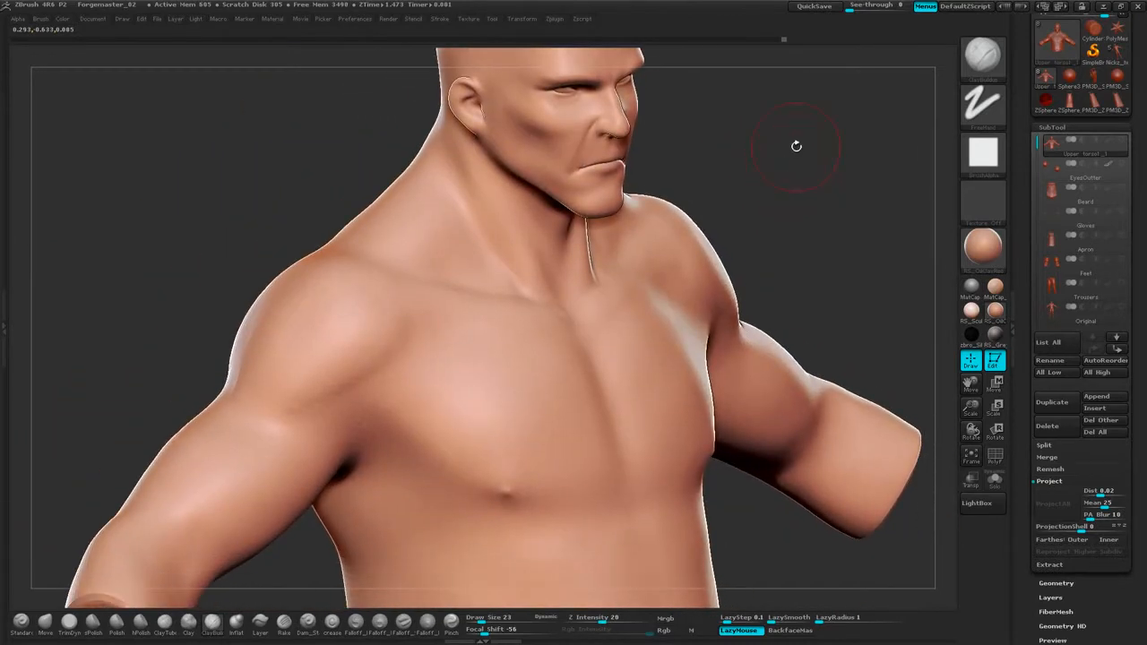
{"action": "left_click", "coordinate": [983, 247]}
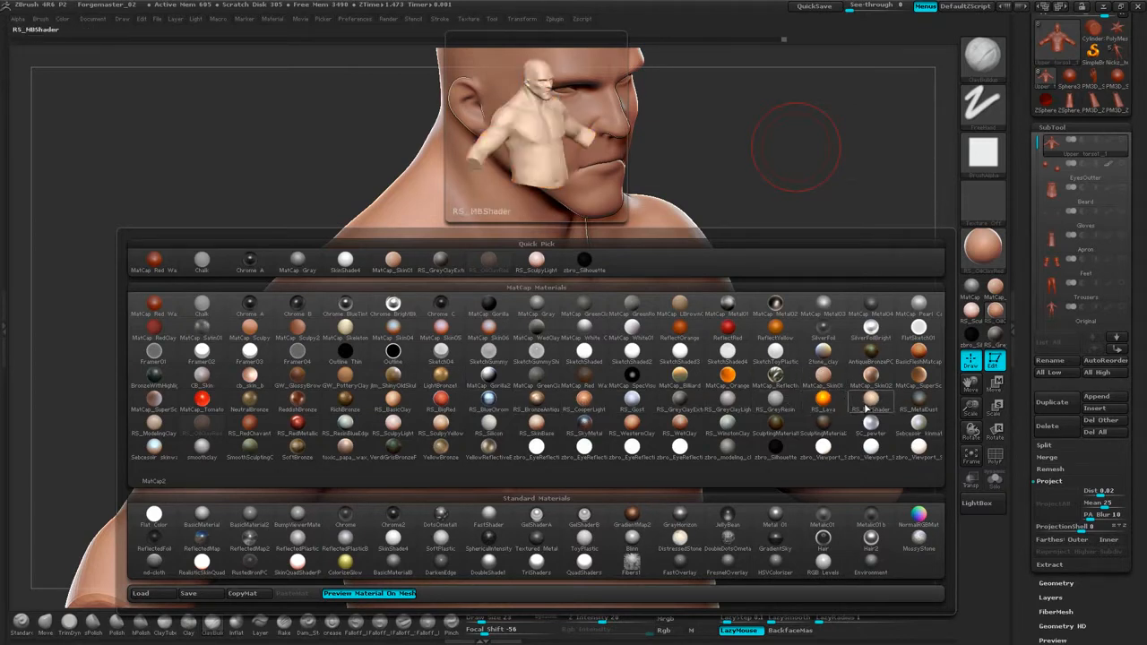
{"action": "left_click", "coordinate": [829, 381]}
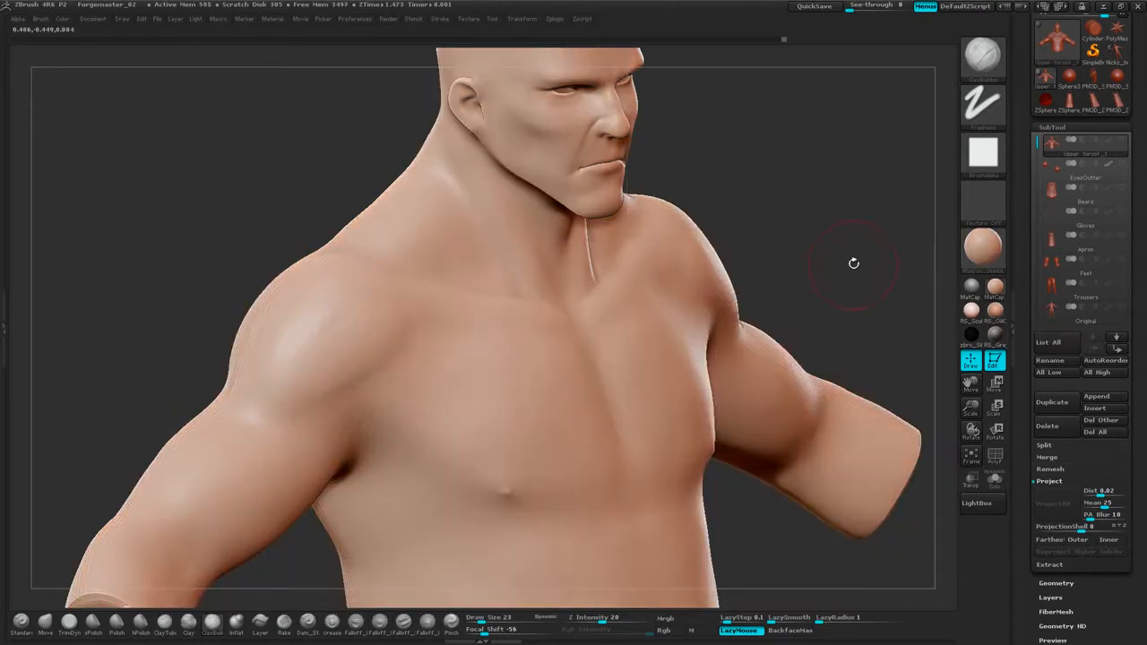
Add clay along the lower edge of the rear deltoid and smooth it into the shoulder.
{"action": "mouse_move", "coordinate": [853, 262]}
{"action": "left_mouse_down"}
{"action": "mouse_move", "coordinate": [809, 239]}
{"action": "mouse_move", "coordinate": [789, 260]}
{"action": "mouse_move", "coordinate": [837, 221]}
{"action": "mouse_move", "coordinate": [822, 225]}
{"action": "mouse_move", "coordinate": [780, 296]}
{"action": "mouse_move", "coordinate": [691, 337]}
{"action": "left_mouse_up"}
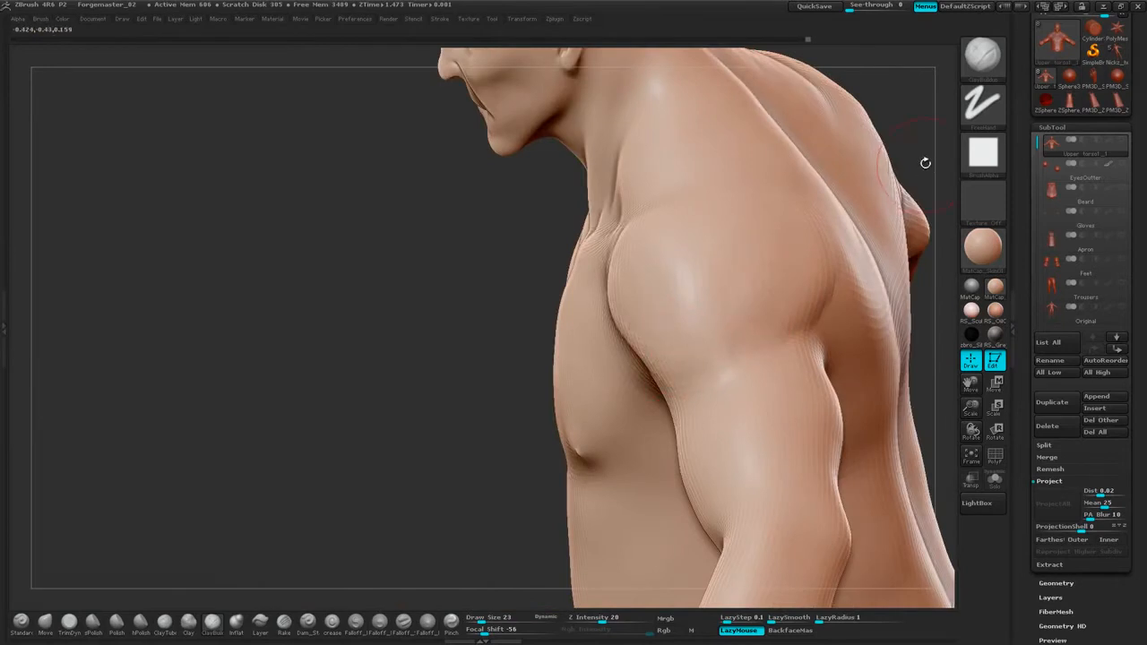
{"action": "left_click_drag", "start_coordinate": [925, 164], "coordinate": [673, 379]}
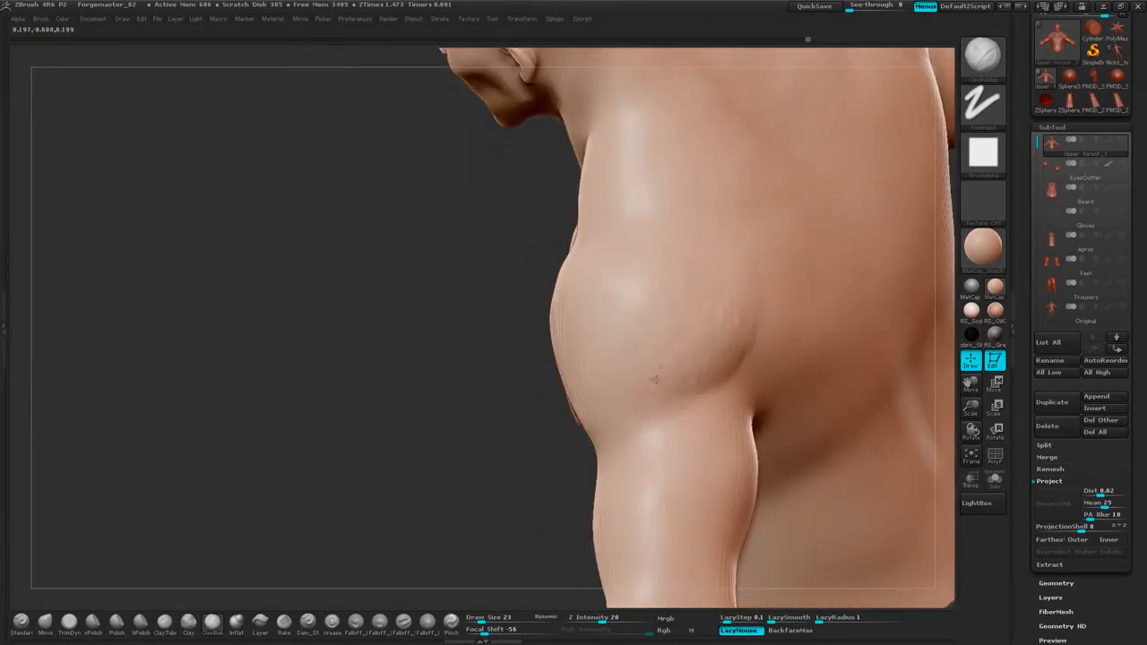
{"action": "left_click_drag", "start_coordinate": [683, 283], "coordinate": [727, 284], "text": "shift"}
{"action": "left_click_drag", "start_coordinate": [689, 369], "coordinate": [682, 368], "text": "shift"}
{"action": "left_click_drag", "start_coordinate": [696, 320], "coordinate": [740, 304], "text": "shift"}
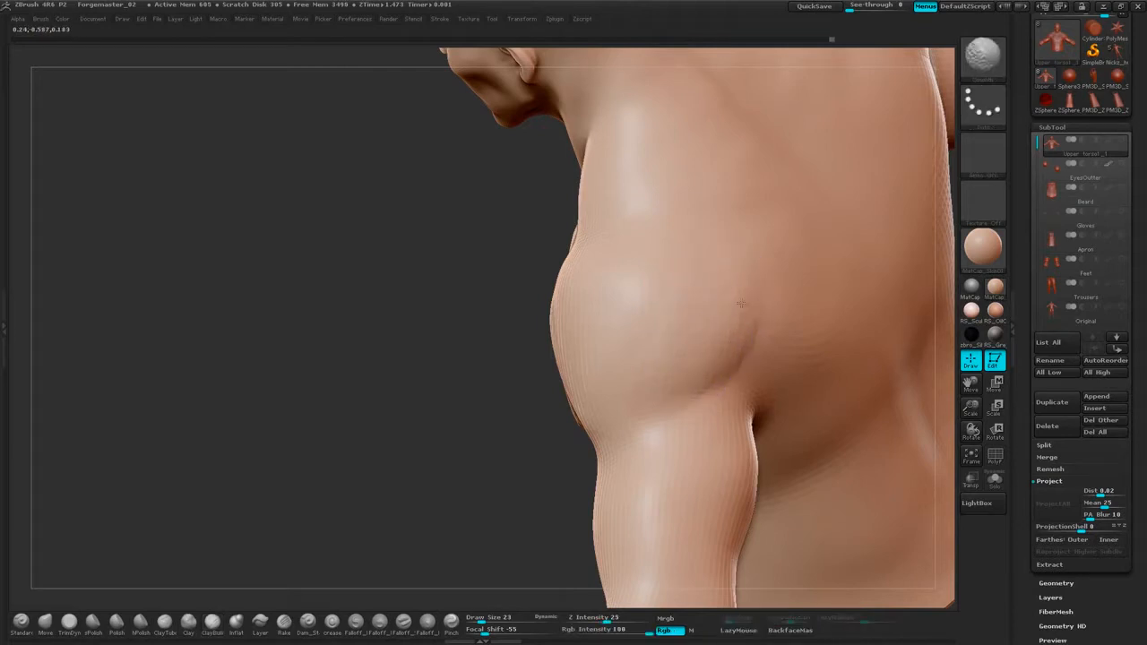
{"action": "left_click_drag", "start_coordinate": [502, 394], "coordinate": [876, 185]}
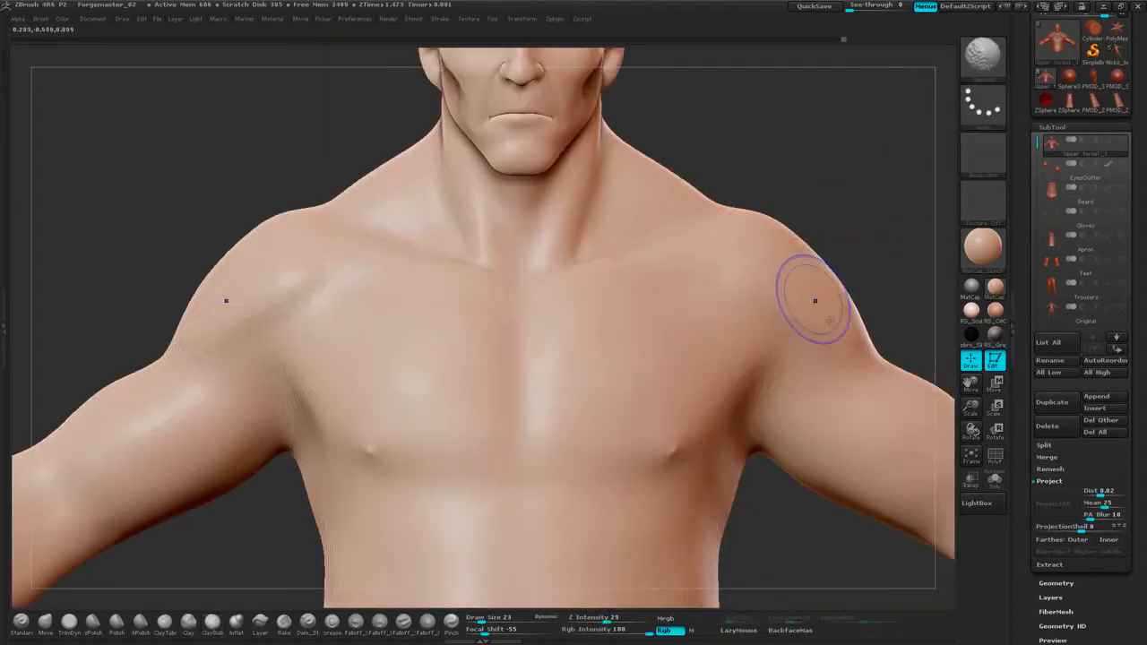
Build up the lower and outer edge of the pectoral with clay, and smooth it together with the outer shoulder.
{"action": "left_click_drag", "start_coordinate": [815, 302], "coordinate": [751, 281], "text": "shift"}
{"action": "mouse_move", "coordinate": [851, 190]}
{"action": "left_mouse_down", "text": "alt"}
{"action": "mouse_move", "coordinate": [910, 134]}
{"action": "mouse_move", "coordinate": [829, 137]}
{"action": "mouse_move", "coordinate": [826, 204]}
{"action": "mouse_move", "coordinate": [830, 196]}
{"action": "left_mouse_up", "text": "alt"}
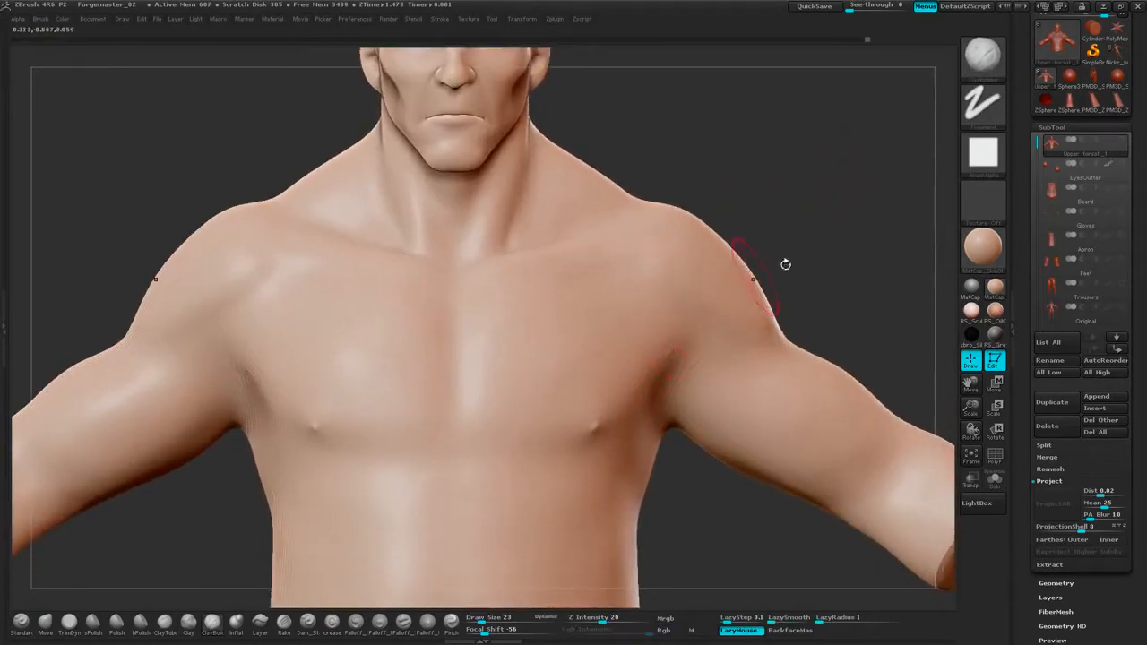
{"action": "left_click_drag", "start_coordinate": [786, 265], "coordinate": [809, 216], "text": "alt"}
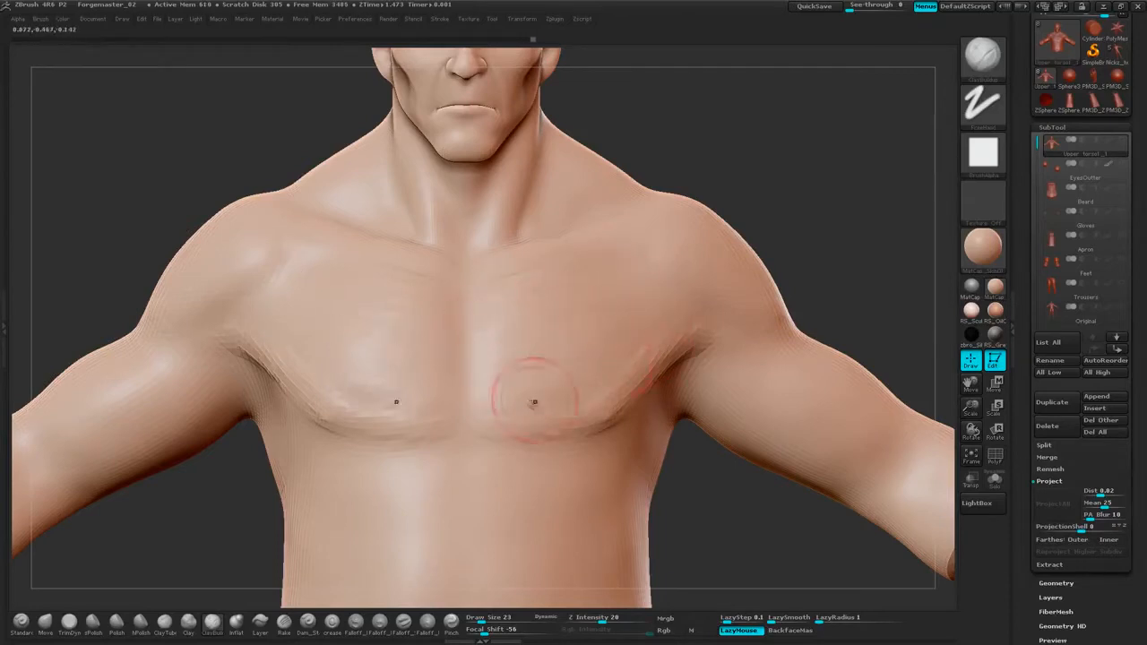
{"action": "left_click_drag", "start_coordinate": [535, 403], "coordinate": [668, 338]}
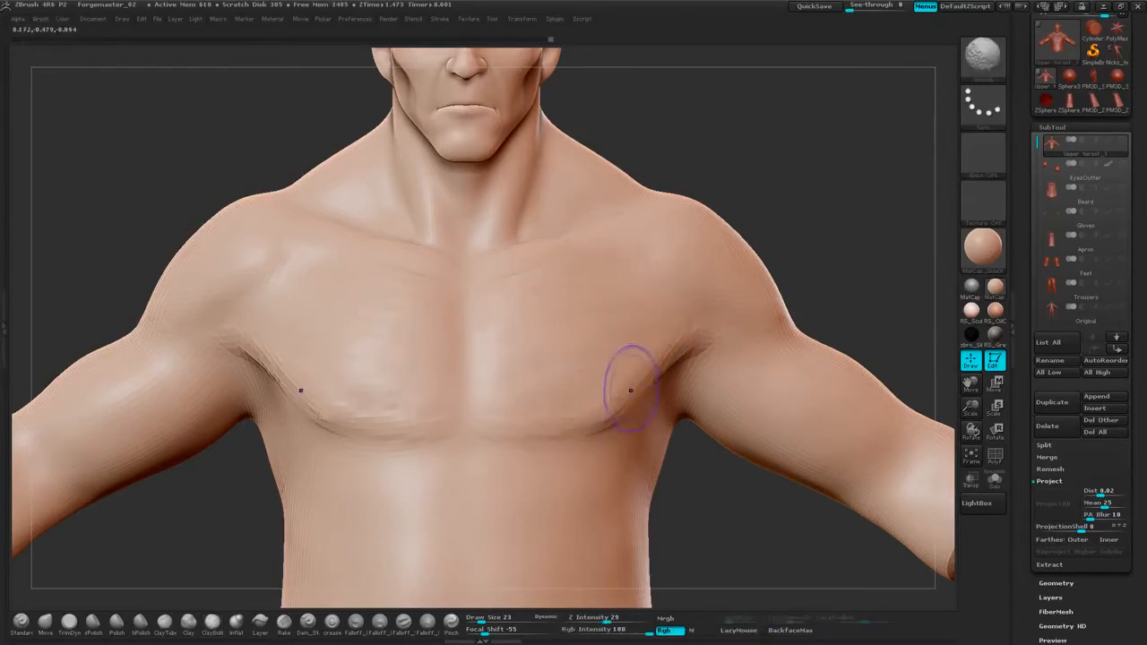
{"action": "mouse_move", "coordinate": [632, 390]}
{"action": "left_mouse_down", "text": "shift"}
{"action": "mouse_move", "coordinate": [570, 403]}
{"action": "mouse_move", "coordinate": [528, 376]}
{"action": "mouse_move", "coordinate": [630, 306]}
{"action": "left_mouse_up", "text": "shift"}
Smooth the pectoral's lower edge and surface, checking the form from angled and frontal views.
{"action": "left_click_drag", "start_coordinate": [828, 210], "coordinate": [597, 295]}
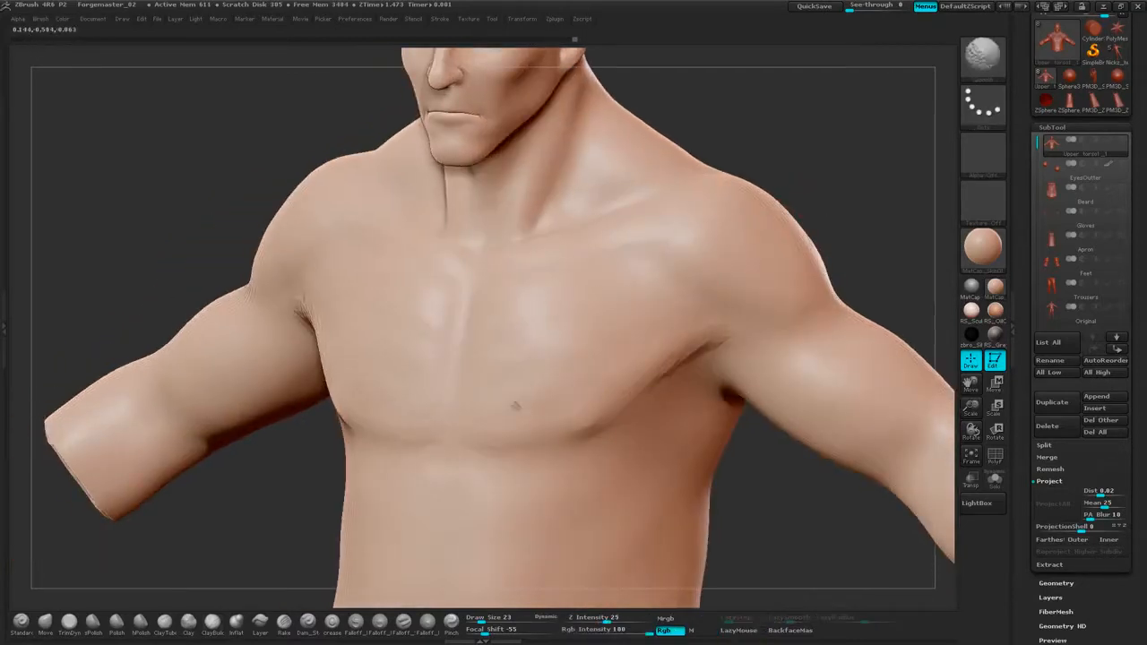
{"action": "left_click_drag", "start_coordinate": [788, 179], "coordinate": [838, 210]}
{"action": "mouse_move", "coordinate": [552, 414]}
{"action": "left_mouse_down", "text": "shift"}
{"action": "mouse_move", "coordinate": [494, 436]}
{"action": "mouse_move", "coordinate": [538, 421]}
{"action": "left_mouse_up", "text": "shift"}
{"action": "mouse_move", "coordinate": [896, 166]}
{"action": "left_mouse_down"}
{"action": "mouse_move", "coordinate": [853, 173]}
{"action": "mouse_move", "coordinate": [892, 171]}
{"action": "left_mouse_up"}
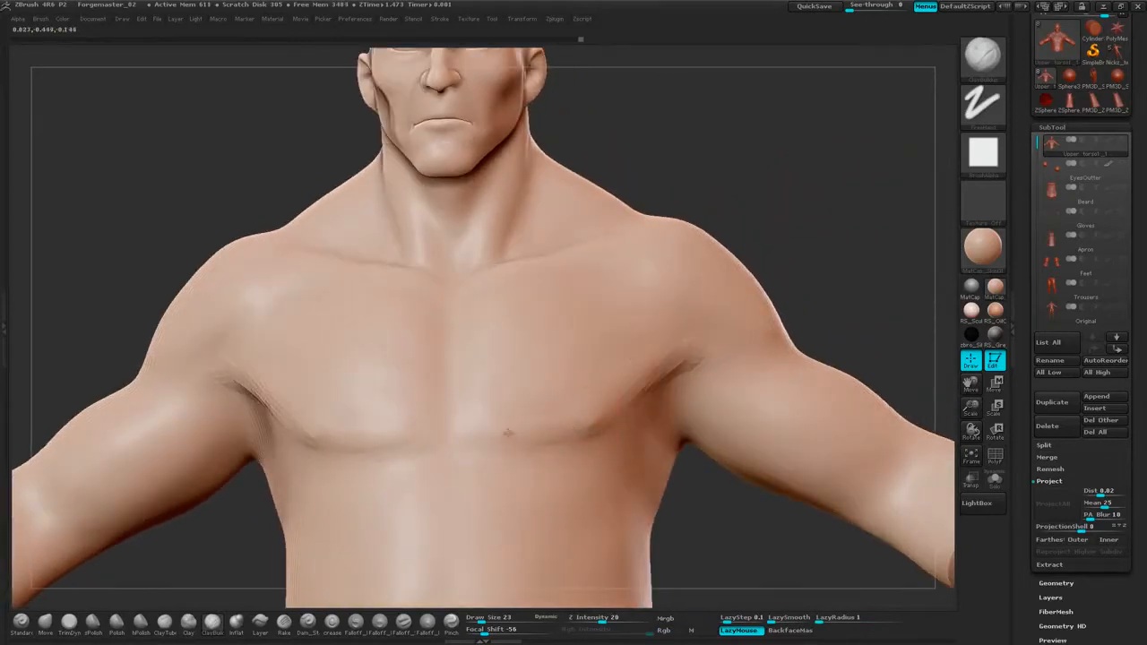
{"action": "left_click_drag", "start_coordinate": [832, 269], "coordinate": [859, 258]}
{"action": "mouse_move", "coordinate": [685, 372]}
{"action": "left_mouse_down", "text": "shift"}
{"action": "mouse_move", "coordinate": [512, 415]}
{"action": "mouse_move", "coordinate": [507, 373]}
{"action": "left_mouse_up", "text": "shift"}
Add clay to the lower front deltoid above the armpit and smooth it toward the arm.
{"action": "mouse_move", "coordinate": [850, 193]}
{"action": "left_mouse_down"}
{"action": "mouse_move", "coordinate": [808, 206]}
{"action": "mouse_move", "coordinate": [789, 256]}
{"action": "left_mouse_up"}
{"action": "left_click_drag", "start_coordinate": [687, 312], "coordinate": [750, 347]}
{"action": "mouse_move", "coordinate": [854, 268]}
{"action": "left_mouse_down"}
{"action": "mouse_move", "coordinate": [795, 250]}
{"action": "mouse_move", "coordinate": [785, 296]}
{"action": "mouse_move", "coordinate": [819, 239]}
{"action": "mouse_move", "coordinate": [773, 191]}
{"action": "left_mouse_up"}
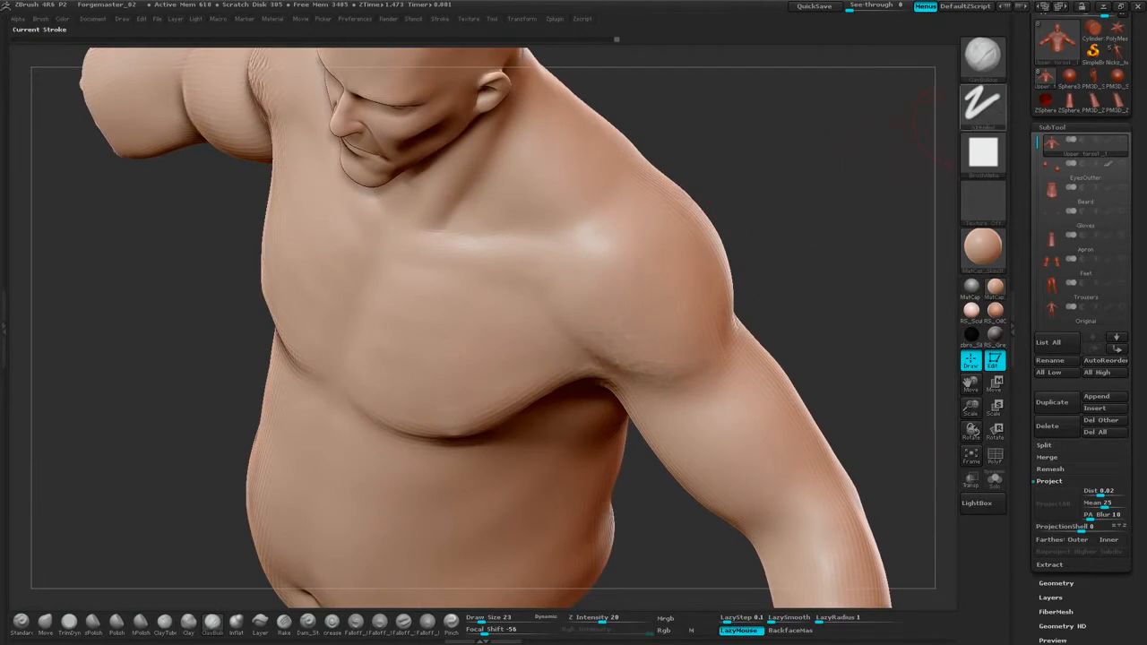
{"action": "mouse_move", "coordinate": [793, 201]}
{"action": "left_mouse_down"}
{"action": "mouse_move", "coordinate": [762, 207]}
{"action": "mouse_move", "coordinate": [823, 208]}
{"action": "left_mouse_up"}
{"action": "left_click_drag", "start_coordinate": [647, 339], "coordinate": [642, 350], "text": "shift"}
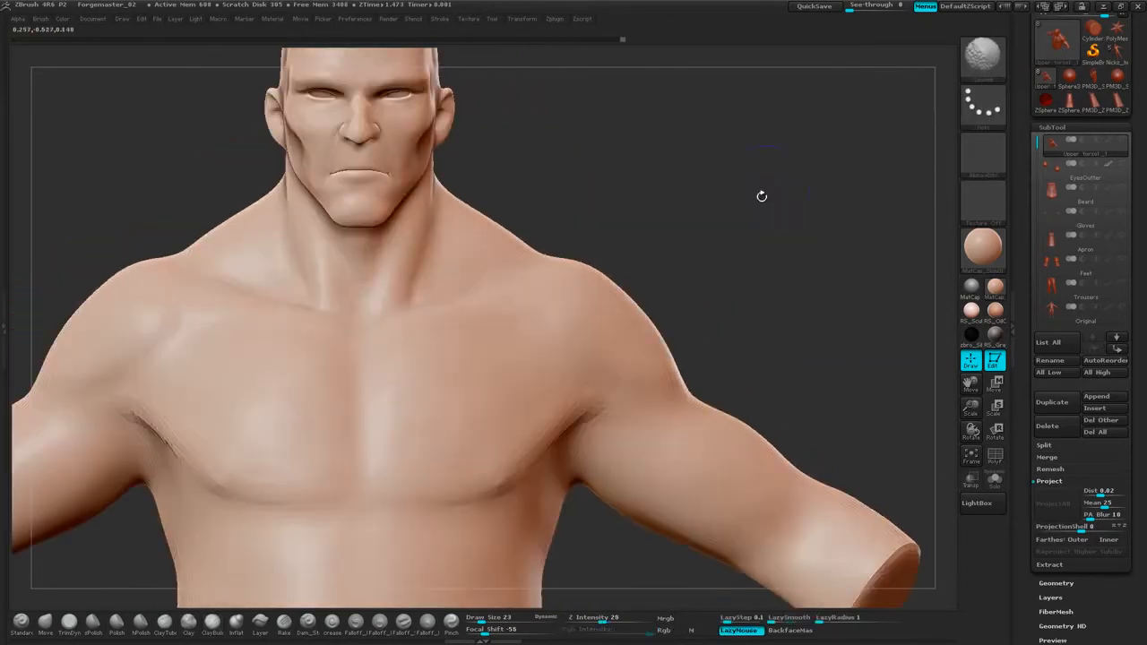
Show the Beard subtool to judge it against the chest, and hide it again.
{"action": "mouse_move", "coordinate": [761, 195]}
{"action": "left_mouse_down", "text": "alt"}
{"action": "mouse_move", "coordinate": [720, 259]}
{"action": "mouse_move", "coordinate": [776, 199]}
{"action": "left_mouse_up", "text": "alt"}
{"action": "left_click", "coordinate": [1120, 190]}
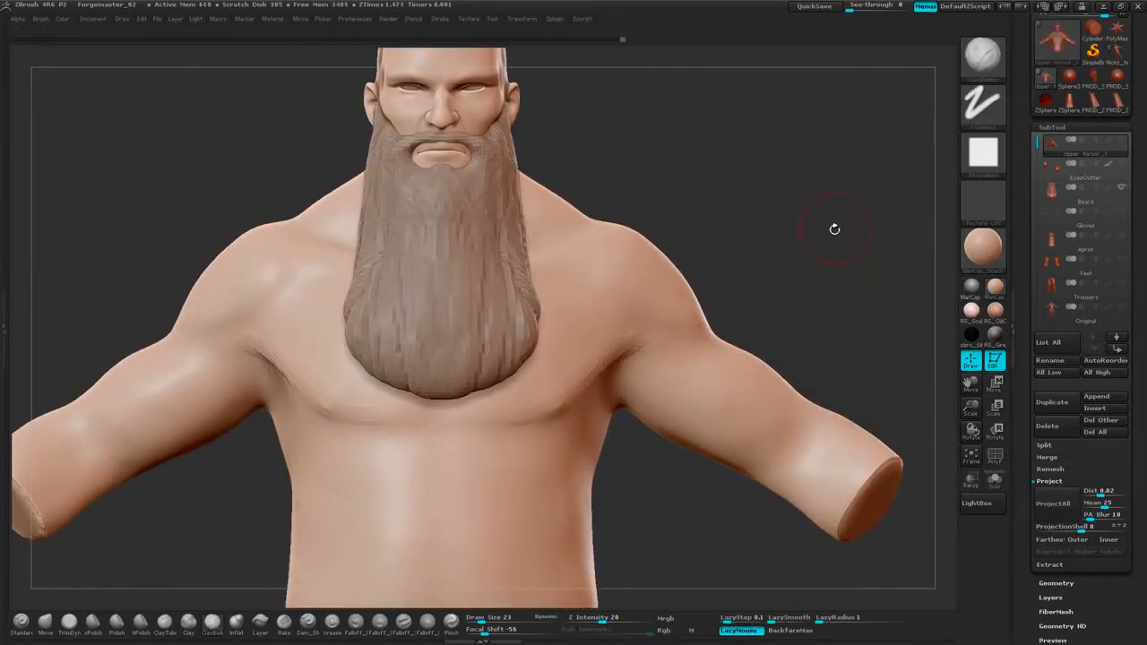
{"action": "left_click_drag", "start_coordinate": [830, 225], "coordinate": [771, 222]}
{"action": "left_click", "coordinate": [1120, 190]}
{"action": "left_click_drag", "start_coordinate": [842, 241], "coordinate": [811, 245]}
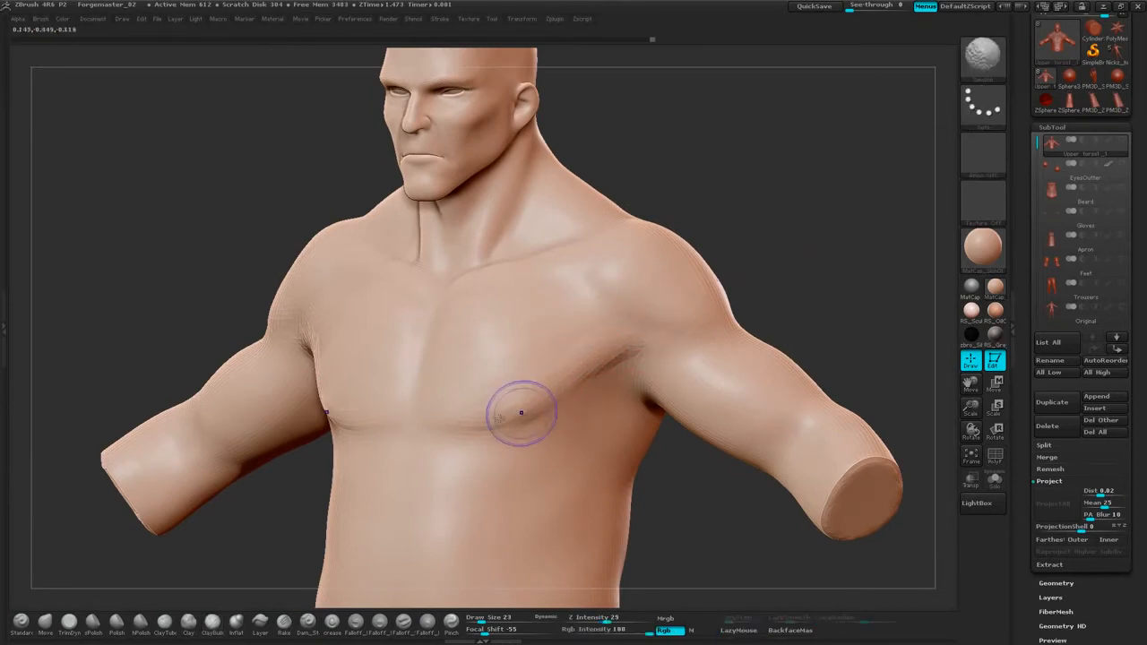
Build up clay along the lower outer part of the front deltoid and smooth the strokes.
{"action": "mouse_move", "coordinate": [802, 267]}
{"action": "left_mouse_down"}
{"action": "mouse_move", "coordinate": [567, 325]}
{"action": "mouse_move", "coordinate": [631, 330]}
{"action": "left_mouse_up"}
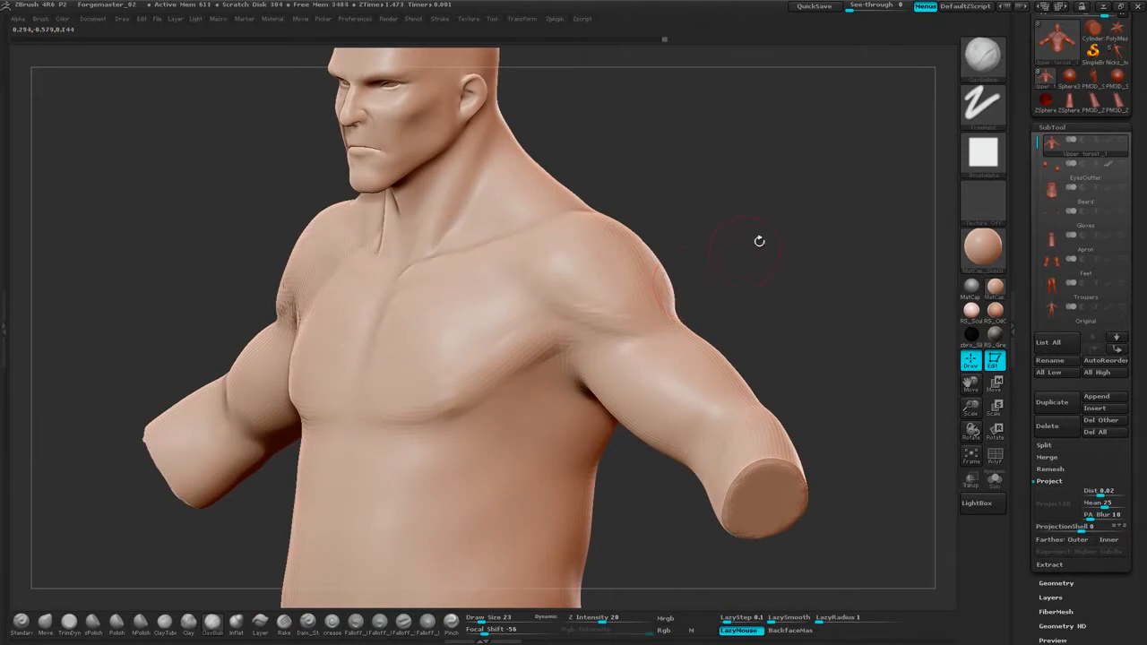
{"action": "left_click_drag", "start_coordinate": [759, 240], "coordinate": [683, 297]}
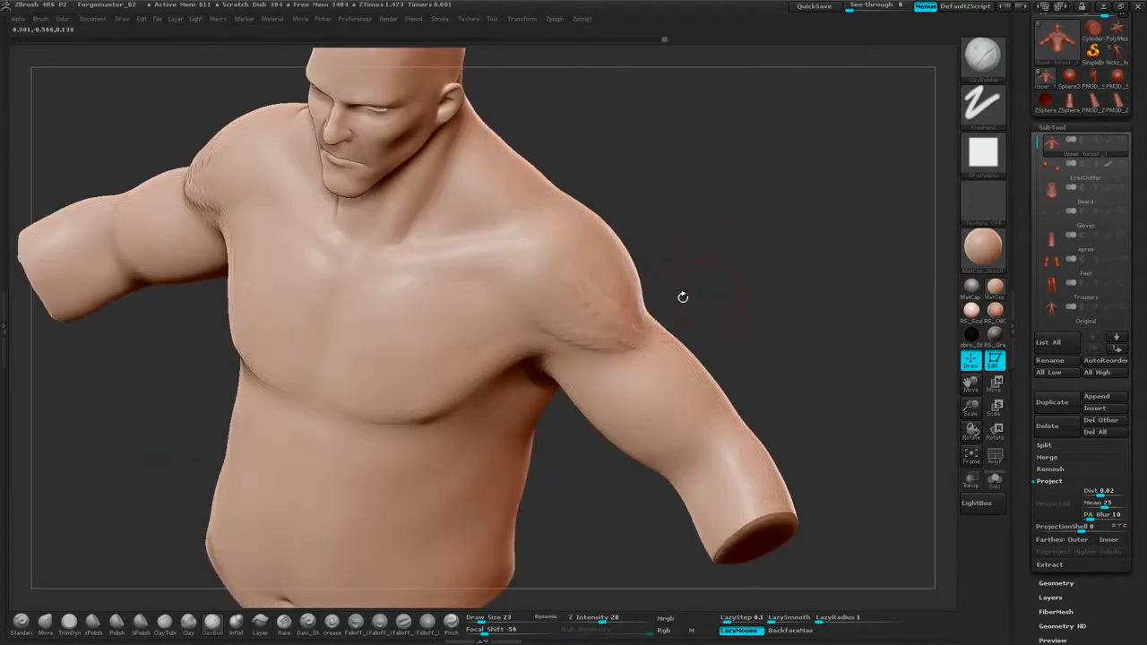
{"action": "left_click_drag", "start_coordinate": [584, 287], "coordinate": [620, 322]}
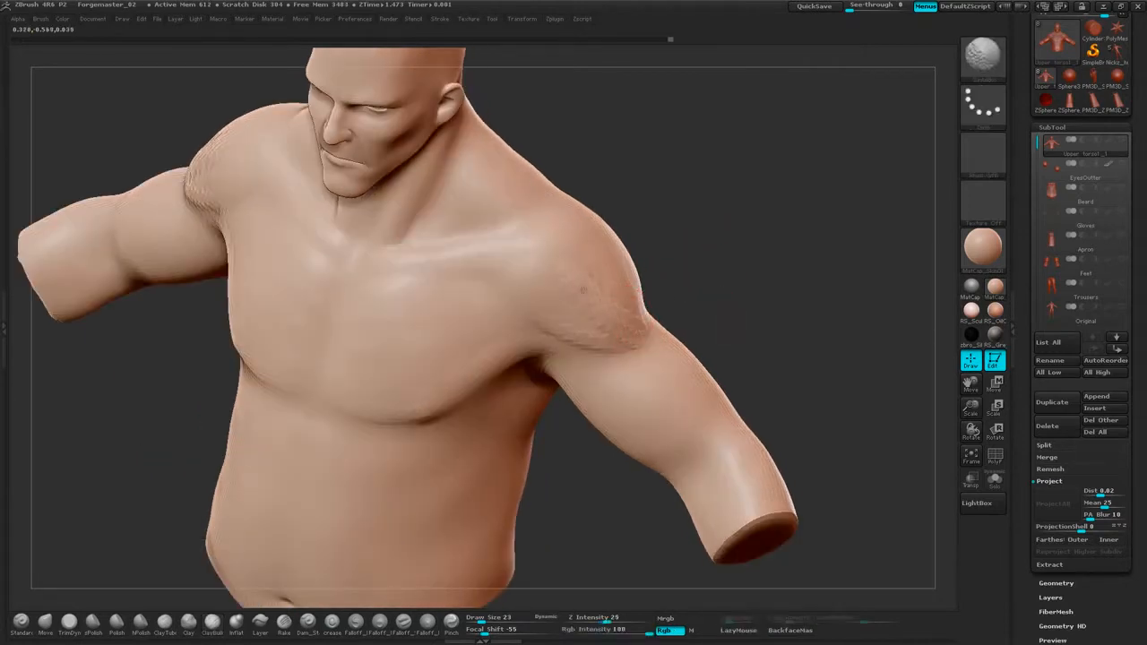
{"action": "mouse_move", "coordinate": [583, 288]}
{"action": "left_mouse_down", "text": "shift"}
{"action": "mouse_move", "coordinate": [636, 346]}
{"action": "mouse_move", "coordinate": [628, 341]}
{"action": "left_mouse_up", "text": "shift"}
Add clay down the side deltoid toward its insertion on the upper arm, smoothing the ridge between the heads.
{"action": "mouse_move", "coordinate": [644, 245]}
{"action": "left_mouse_down"}
{"action": "mouse_move", "coordinate": [730, 203]}
{"action": "mouse_move", "coordinate": [745, 235]}
{"action": "mouse_move", "coordinate": [715, 219]}
{"action": "mouse_move", "coordinate": [683, 269]}
{"action": "left_mouse_up"}
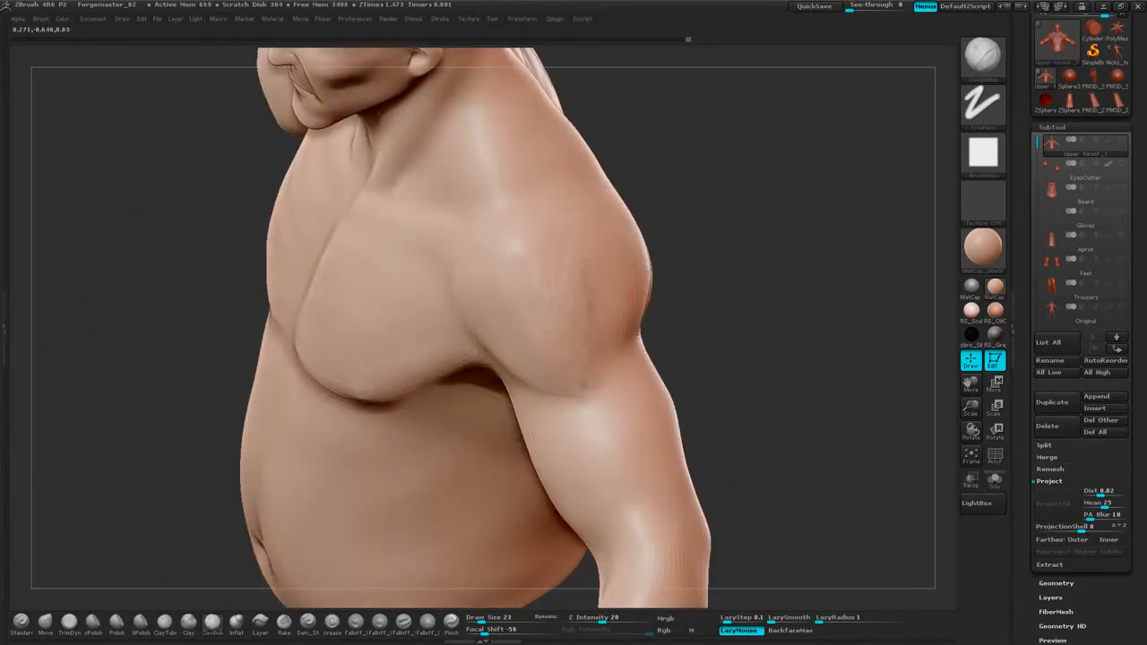
{"action": "left_click_drag", "start_coordinate": [581, 320], "coordinate": [567, 281]}
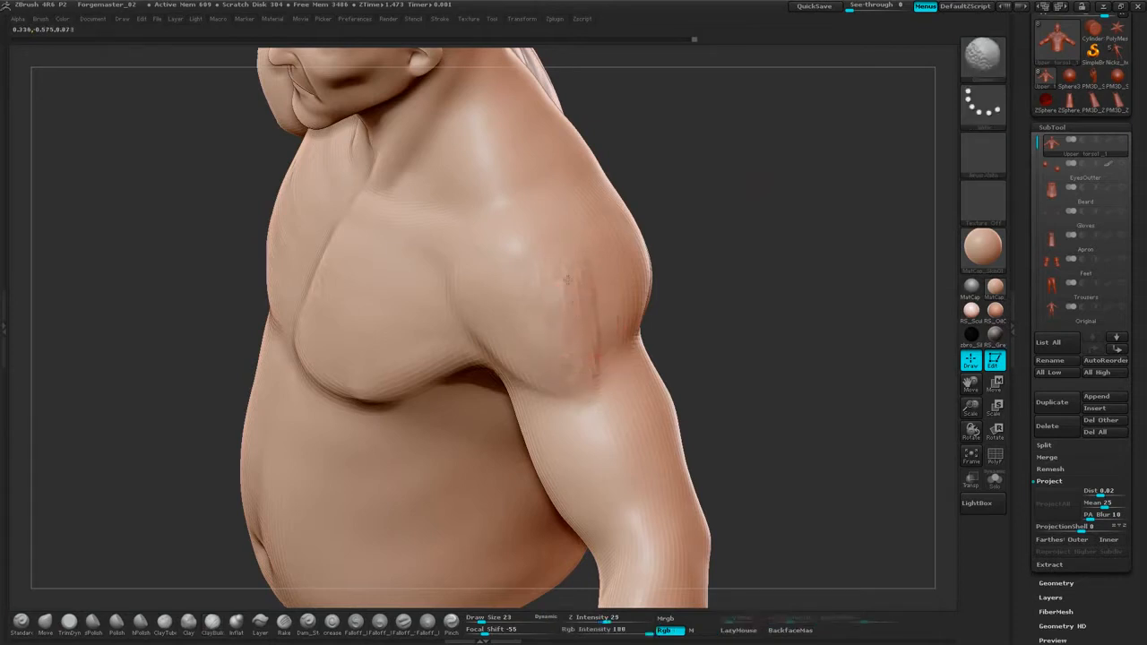
{"action": "left_click_drag", "start_coordinate": [584, 362], "coordinate": [591, 348], "text": "shift"}
{"action": "mouse_move", "coordinate": [780, 213]}
{"action": "left_mouse_down"}
{"action": "mouse_move", "coordinate": [748, 221]}
{"action": "mouse_move", "coordinate": [794, 243]}
{"action": "mouse_move", "coordinate": [717, 255]}
{"action": "left_mouse_up"}
{"action": "left_click_drag", "start_coordinate": [601, 360], "coordinate": [586, 375]}
Shape the middle and rear deltoid heads with clay and smooth the transitions around the shoulder.
{"action": "left_click_drag", "start_coordinate": [832, 213], "coordinate": [798, 220]}
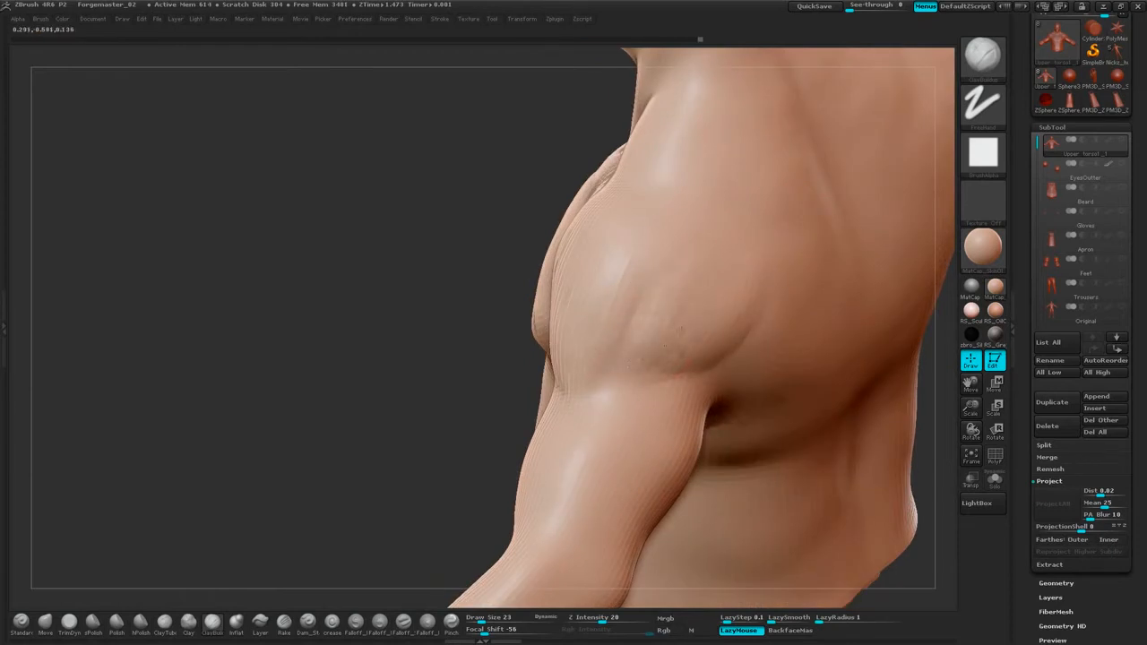
{"action": "mouse_move", "coordinate": [708, 325]}
{"action": "left_mouse_down"}
{"action": "mouse_move", "coordinate": [723, 324]}
{"action": "mouse_move", "coordinate": [726, 281]}
{"action": "mouse_move", "coordinate": [663, 291]}
{"action": "left_mouse_up"}
{"action": "mouse_move", "coordinate": [461, 400]}
{"action": "left_mouse_down"}
{"action": "mouse_move", "coordinate": [476, 341]}
{"action": "mouse_move", "coordinate": [801, 238]}
{"action": "mouse_move", "coordinate": [663, 256]}
{"action": "left_mouse_up"}
{"action": "left_click_drag", "start_coordinate": [538, 340], "coordinate": [503, 279], "text": "shift"}
{"action": "left_click_drag", "start_coordinate": [782, 244], "coordinate": [869, 246]}
{"action": "left_click_drag", "start_coordinate": [503, 351], "coordinate": [511, 304], "text": "shift"}
Smooth the top of the deltoid below the collarbone in side view.
{"action": "left_click_drag", "start_coordinate": [789, 262], "coordinate": [712, 264]}
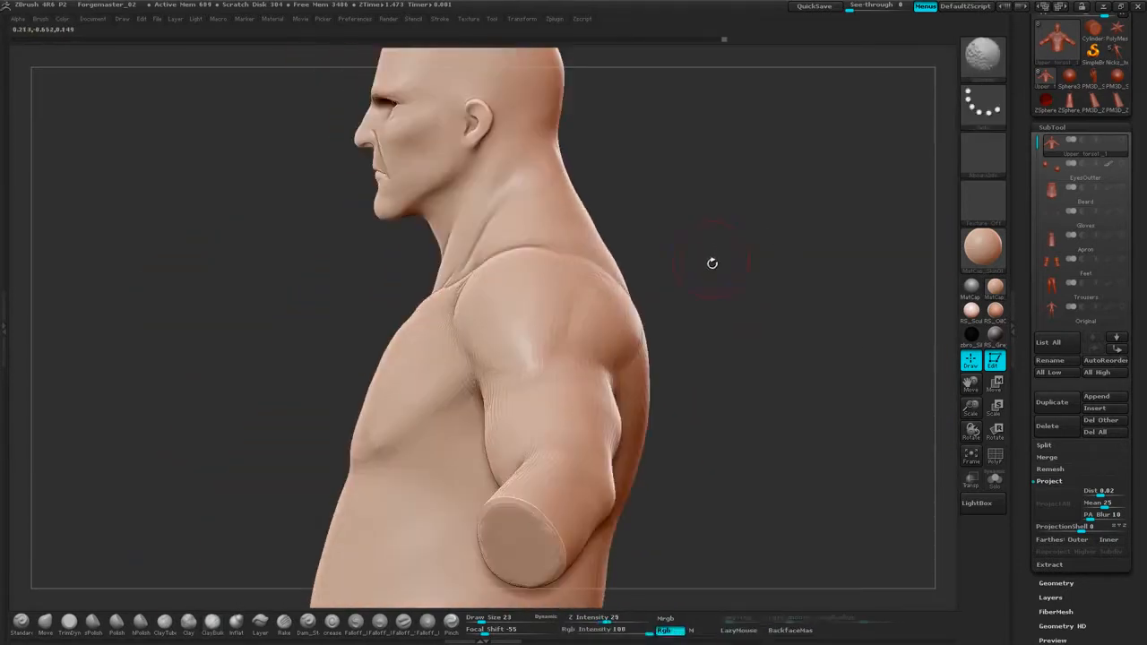
{"action": "left_click_drag", "start_coordinate": [650, 284], "coordinate": [733, 289]}
{"action": "left_click_drag", "start_coordinate": [530, 276], "coordinate": [525, 308], "text": "shift"}
{"action": "mouse_move", "coordinate": [789, 235]}
{"action": "left_mouse_down"}
{"action": "mouse_move", "coordinate": [731, 232]}
{"action": "mouse_move", "coordinate": [762, 204]}
{"action": "left_mouse_up"}
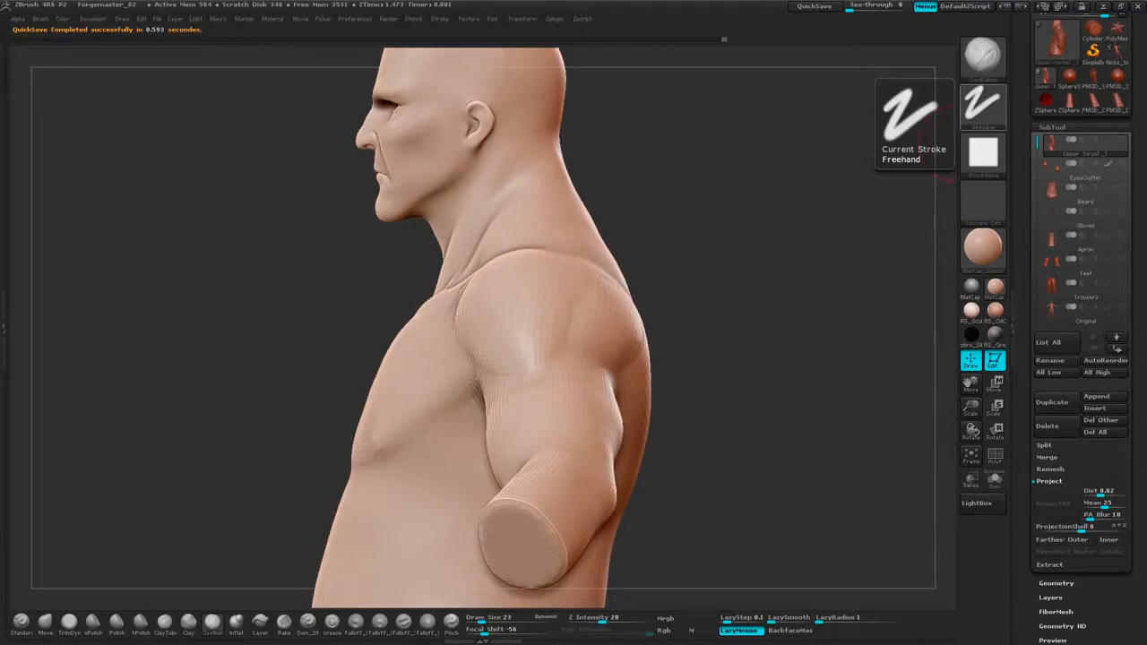
Switch to the berith_sculpt.jpg reference and examine the shoulder and arm muscles in its front and side views.
{"action": "left_click_drag", "start_coordinate": [1146, 103], "coordinate": [453, 57]}
{"action": "double_click", "coordinate": [575, 54]}
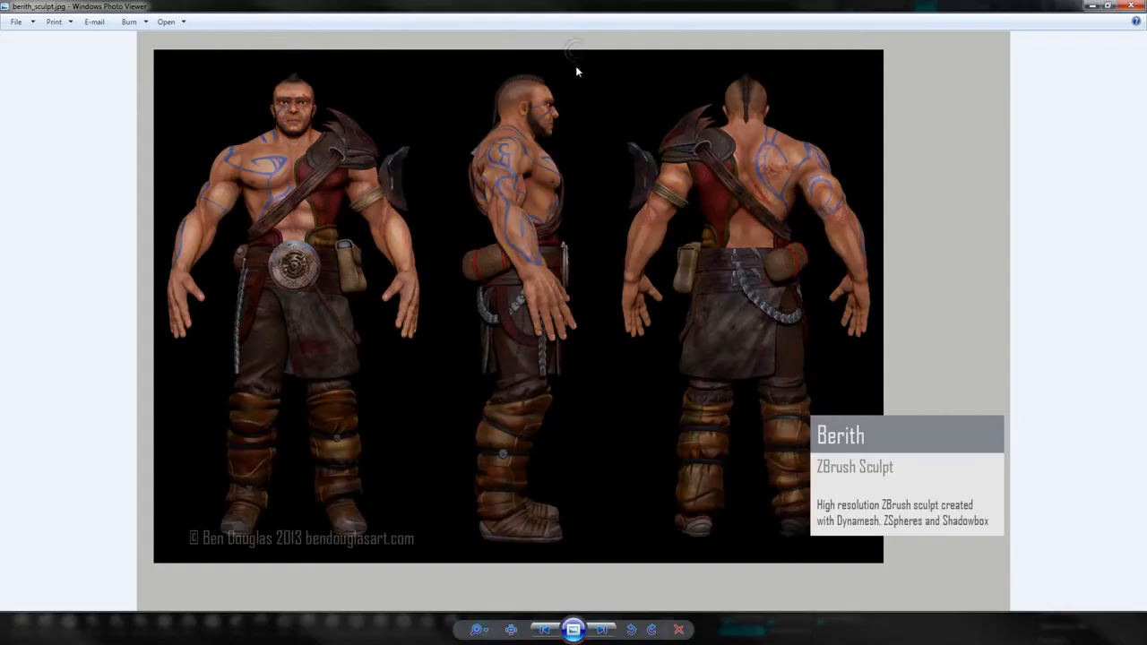
{"action": "scroll", "coordinate": [482, 618], "scroll_direction": "up", "scroll_amount": 5}
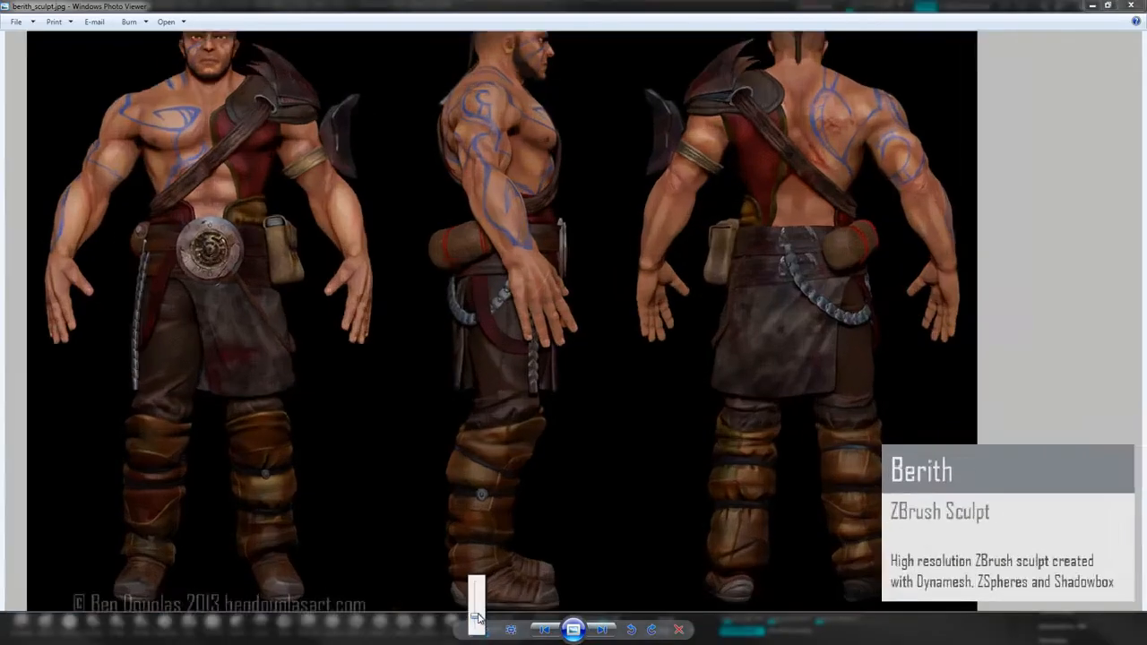
{"action": "left_click_drag", "start_coordinate": [501, 215], "coordinate": [724, 306]}
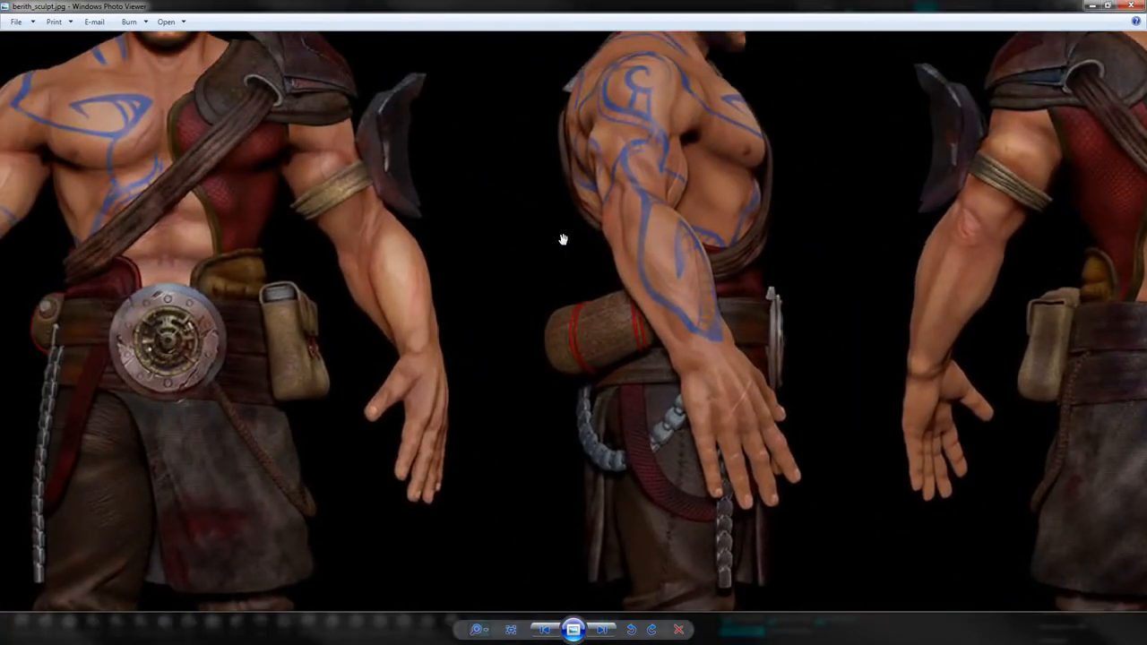
{"action": "mouse_move", "coordinate": [561, 238]}
{"action": "left_mouse_down"}
{"action": "mouse_move", "coordinate": [651, 285]}
{"action": "mouse_move", "coordinate": [666, 245]}
{"action": "left_mouse_up"}
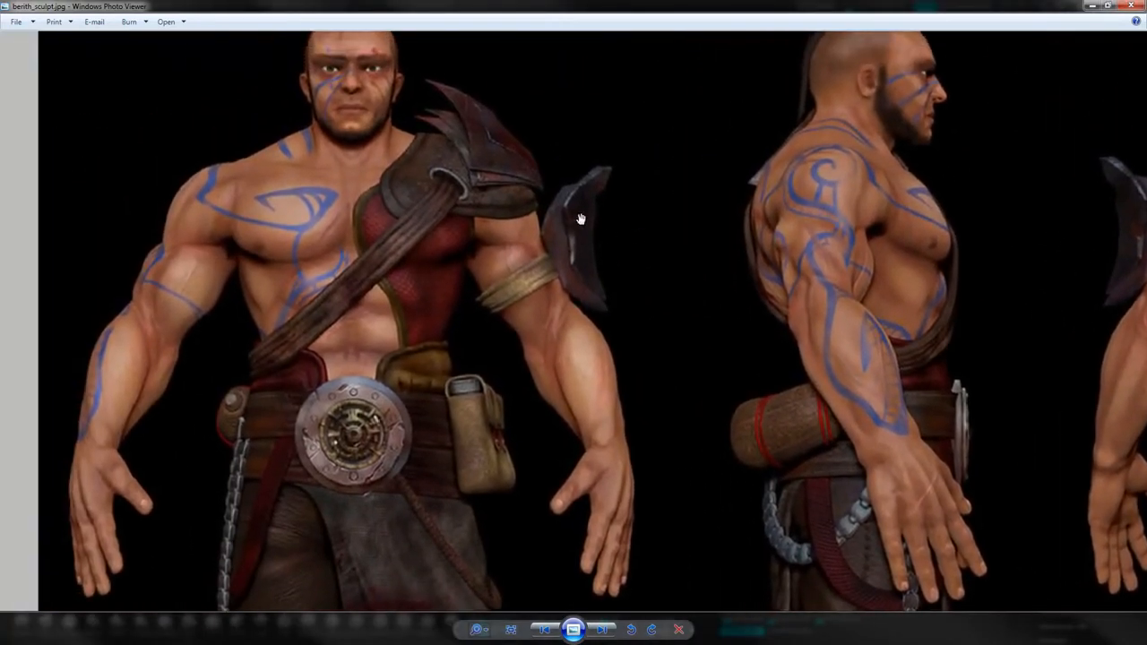
{"action": "left_click_drag", "start_coordinate": [789, 226], "coordinate": [596, 256]}
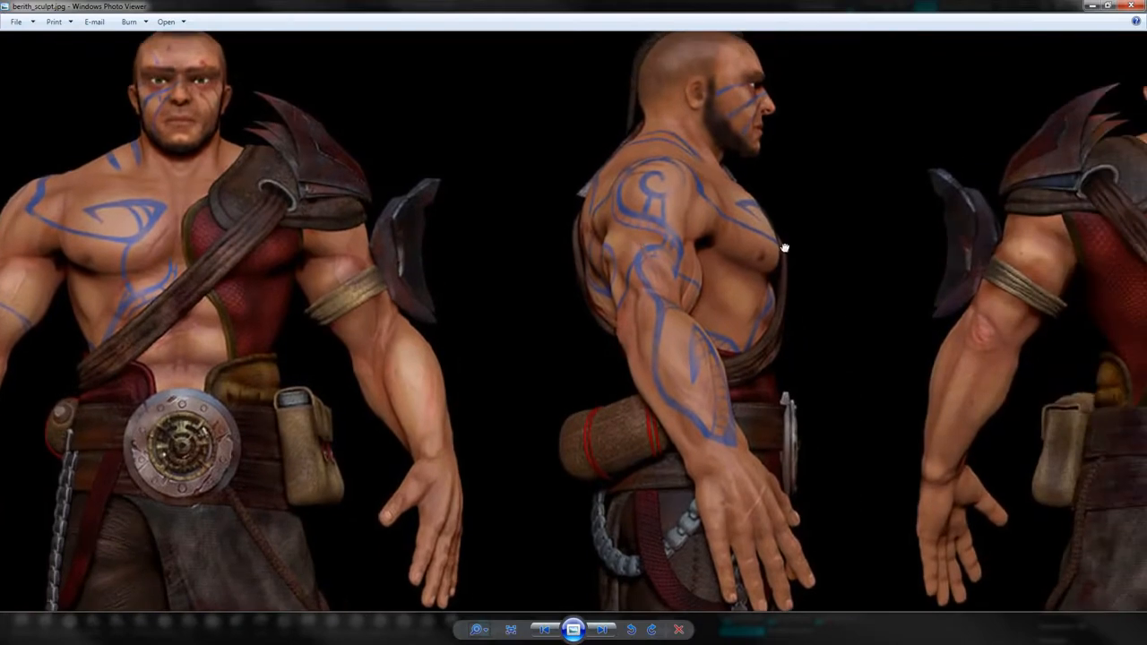
{"action": "left_click_drag", "start_coordinate": [812, 255], "coordinate": [649, 243]}
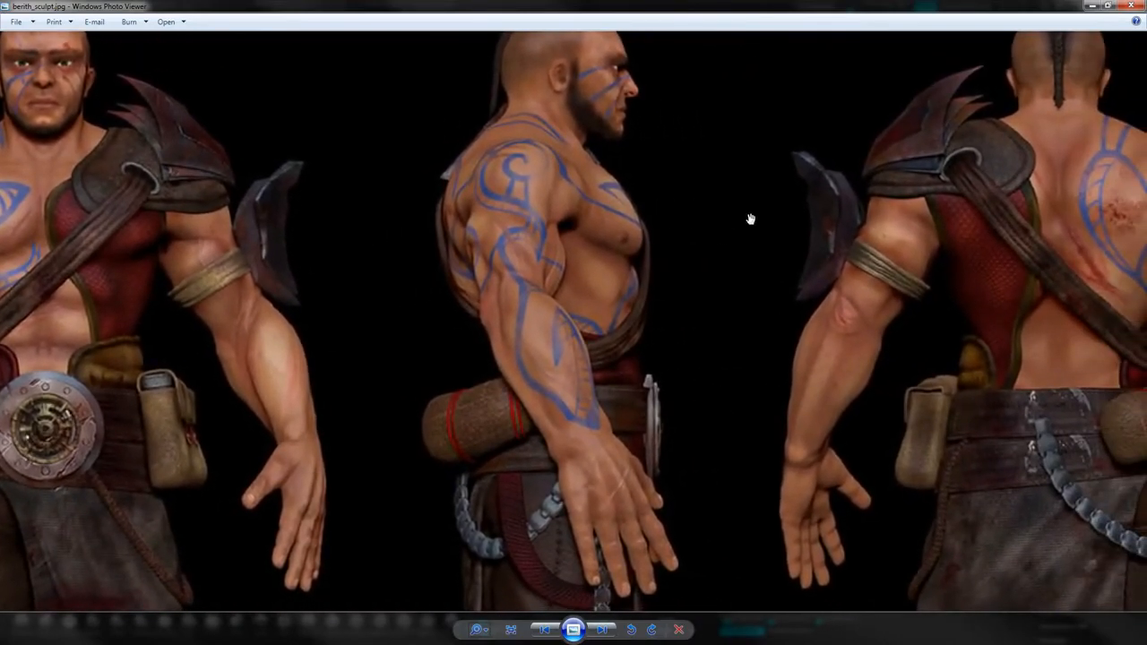
Examine the back and rear shoulder muscles in the reference's back view, and return to the sculpt.
{"action": "left_click_drag", "start_coordinate": [753, 222], "coordinate": [524, 240]}
{"action": "left_click_drag", "start_coordinate": [946, 214], "coordinate": [828, 279]}
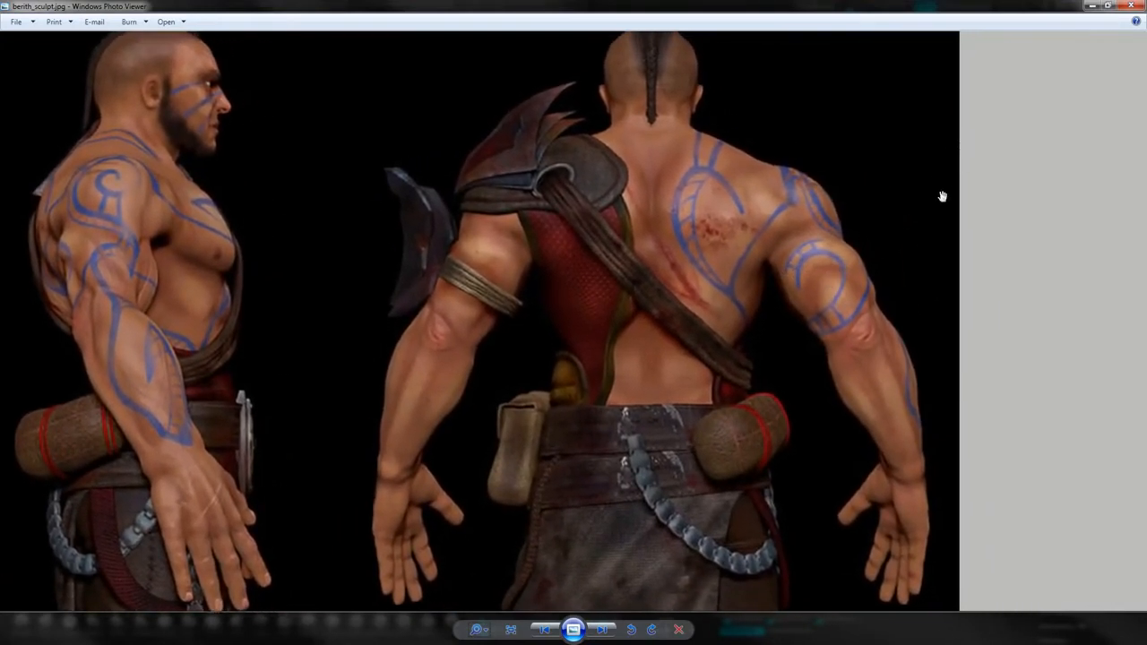
{"action": "left_click_drag", "start_coordinate": [914, 234], "coordinate": [863, 240]}
{"action": "left_click_drag", "start_coordinate": [821, 165], "coordinate": [813, 191]}
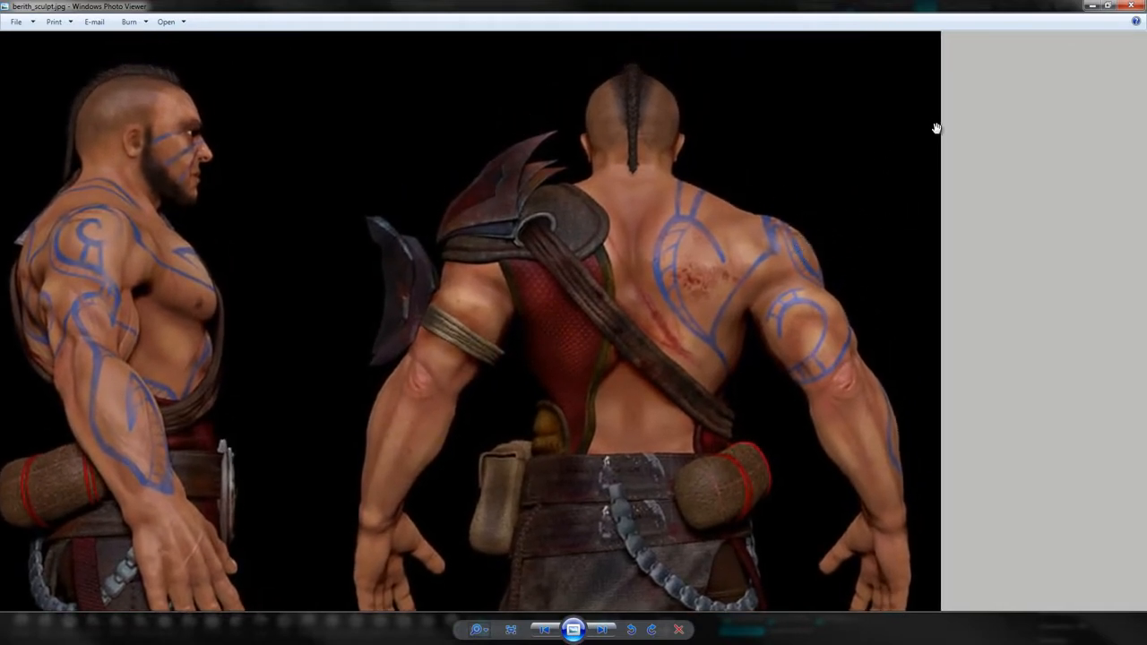
{"action": "left_click", "coordinate": [1090, 9]}
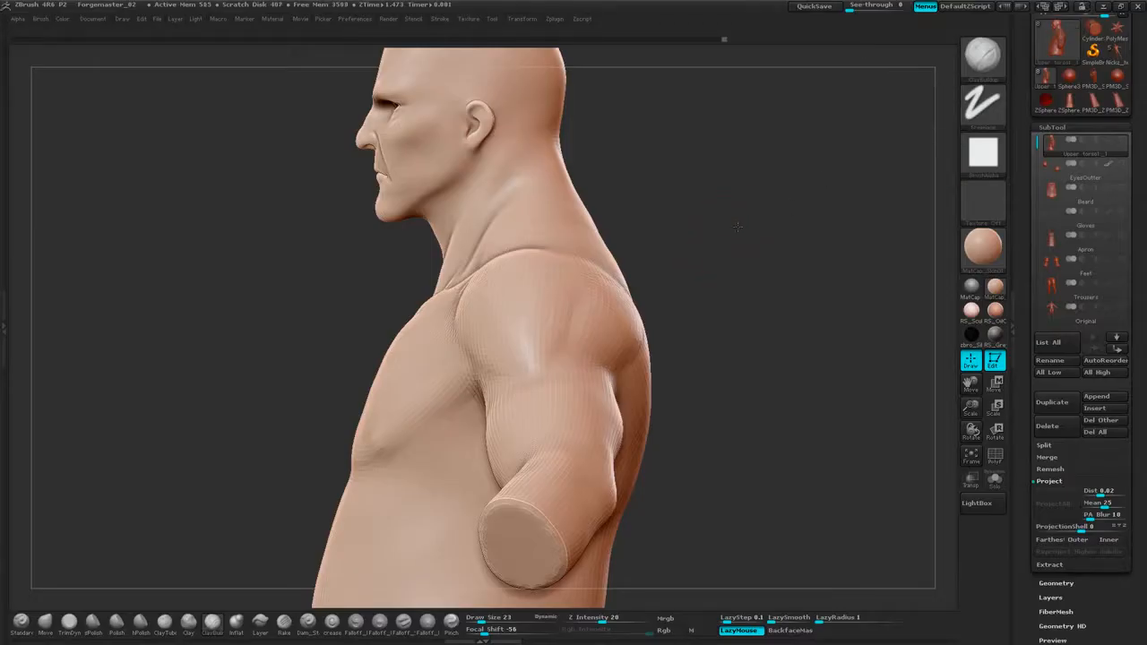
Switch the display material from MatCap_Skin01 to a grey RS clay material and check the torso's forms.
{"action": "mouse_move", "coordinate": [741, 223]}
{"action": "left_mouse_down"}
{"action": "mouse_move", "coordinate": [797, 215]}
{"action": "mouse_move", "coordinate": [825, 169]}
{"action": "mouse_move", "coordinate": [932, 225]}
{"action": "left_mouse_up"}
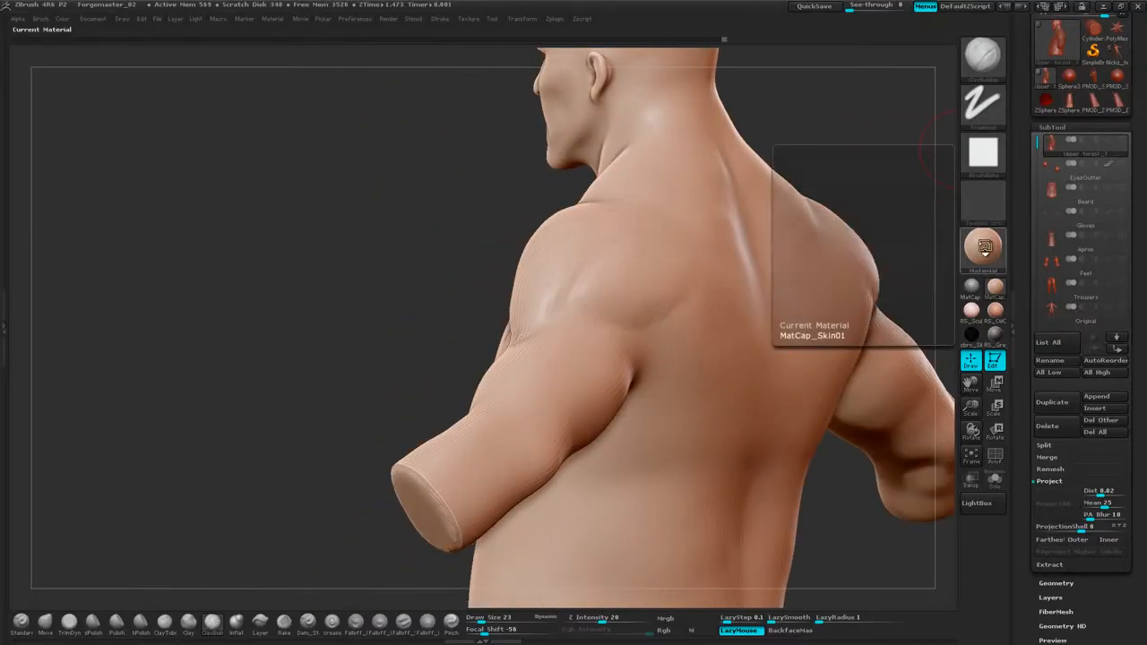
{"action": "left_click", "coordinate": [983, 246]}
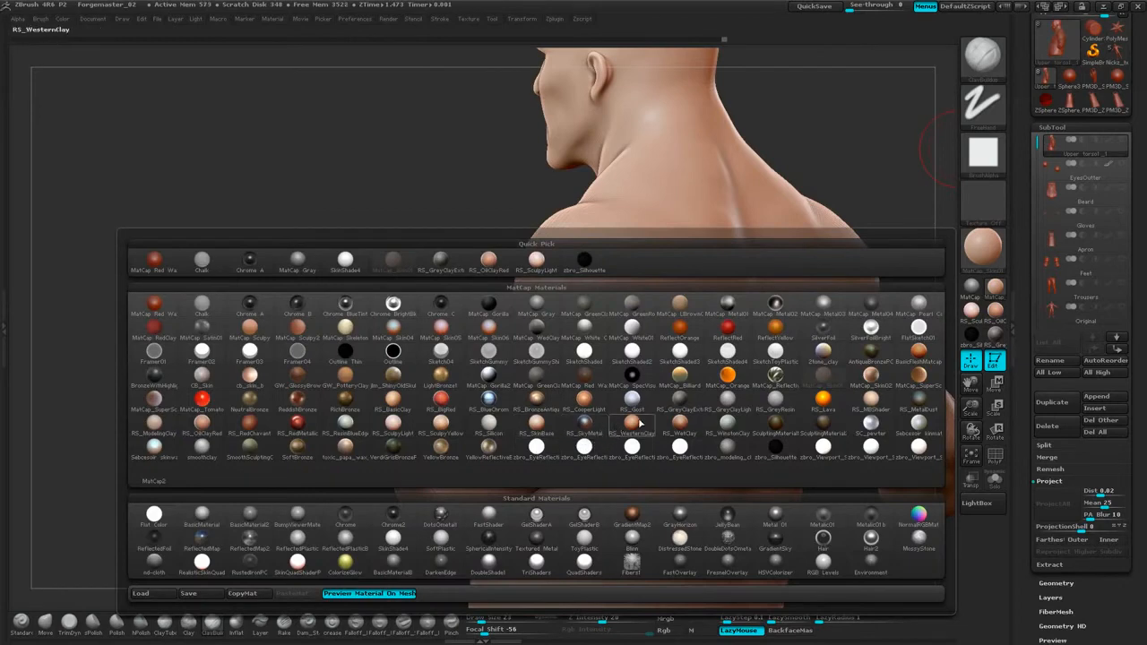
{"action": "left_click", "coordinate": [732, 409]}
{"action": "mouse_move", "coordinate": [856, 134]}
{"action": "left_mouse_down"}
{"action": "mouse_move", "coordinate": [865, 144]}
{"action": "mouse_move", "coordinate": [737, 217]}
{"action": "mouse_move", "coordinate": [637, 256]}
{"action": "mouse_move", "coordinate": [619, 244]}
{"action": "mouse_move", "coordinate": [545, 257]}
{"action": "mouse_move", "coordinate": [571, 266]}
{"action": "mouse_move", "coordinate": [561, 273]}
{"action": "left_mouse_up"}
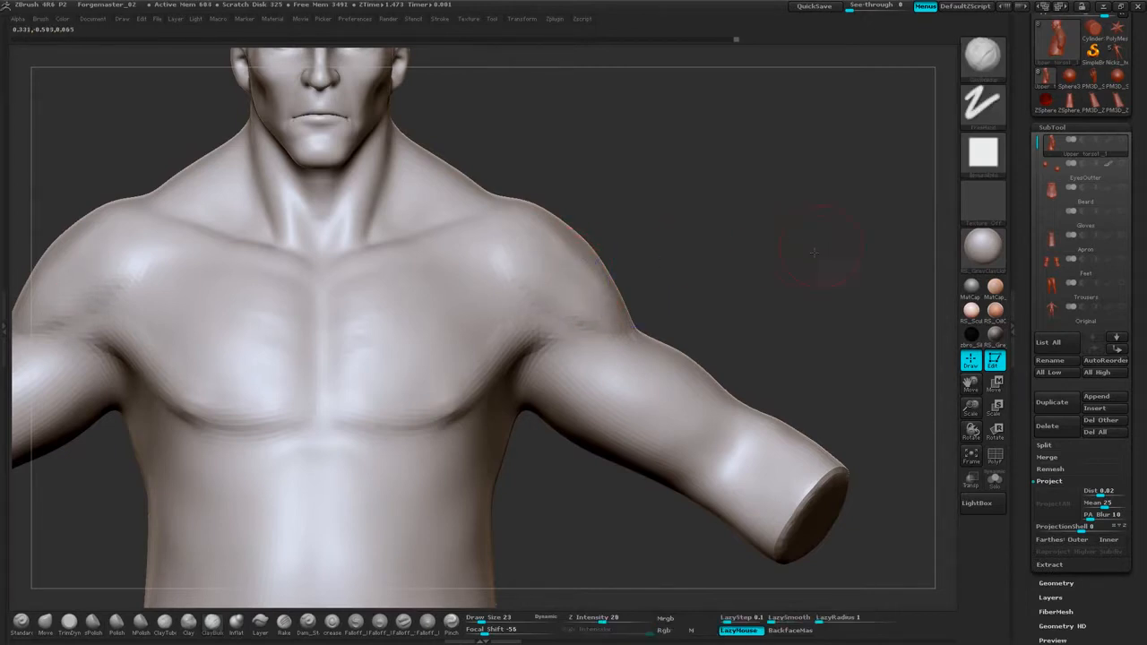
Add clay down the front deltoid toward the upper arm and smooth its surface.
{"action": "mouse_move", "coordinate": [866, 211]}
{"action": "left_mouse_down"}
{"action": "mouse_move", "coordinate": [815, 215]}
{"action": "mouse_move", "coordinate": [778, 274]}
{"action": "mouse_move", "coordinate": [749, 291]}
{"action": "left_mouse_up"}
{"action": "left_click_drag", "start_coordinate": [540, 267], "coordinate": [592, 350]}
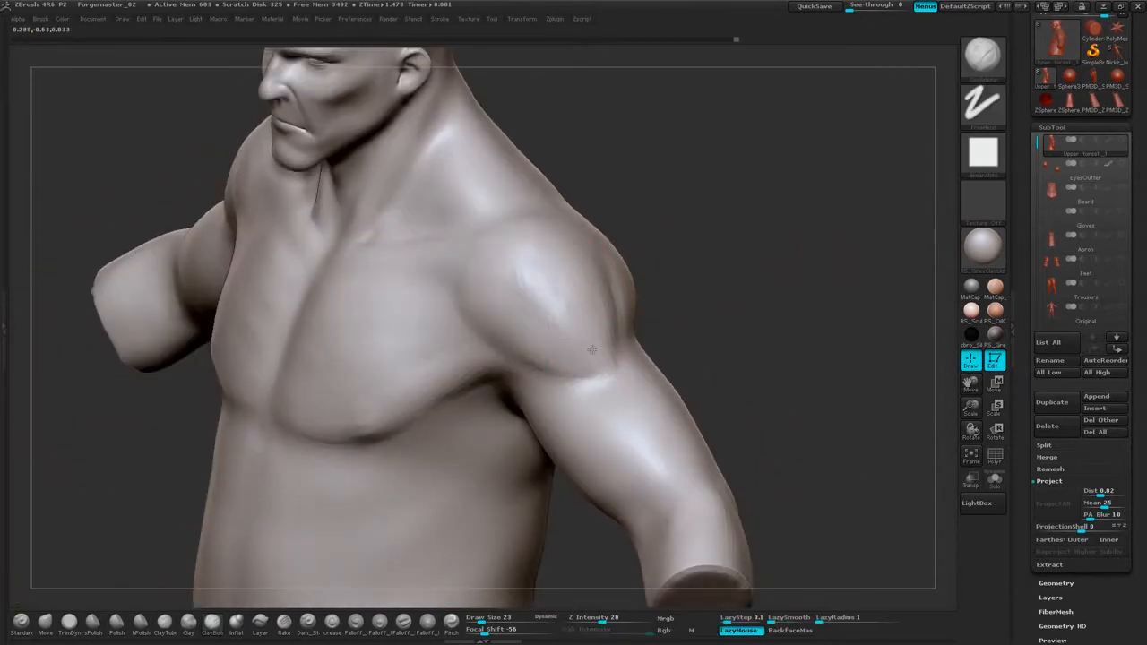
{"action": "left_click_drag", "start_coordinate": [705, 227], "coordinate": [659, 269]}
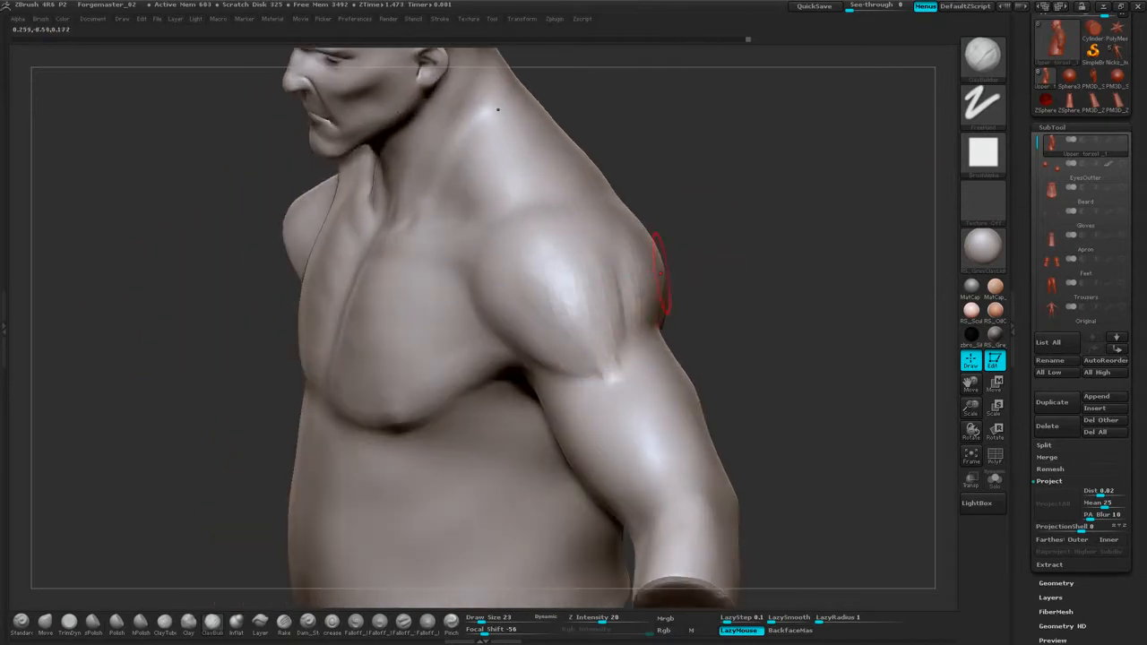
{"action": "mouse_move", "coordinate": [598, 334]}
{"action": "left_mouse_down", "text": "shift"}
{"action": "mouse_move", "coordinate": [612, 341]}
{"action": "mouse_move", "coordinate": [538, 264]}
{"action": "left_mouse_up", "text": "shift"}
Build up the middle deltoid with clay down to its insertion and smooth the upper part of the shoulder.
{"action": "left_click_drag", "start_coordinate": [768, 212], "coordinate": [687, 265]}
{"action": "left_click_drag", "start_coordinate": [577, 321], "coordinate": [575, 348]}
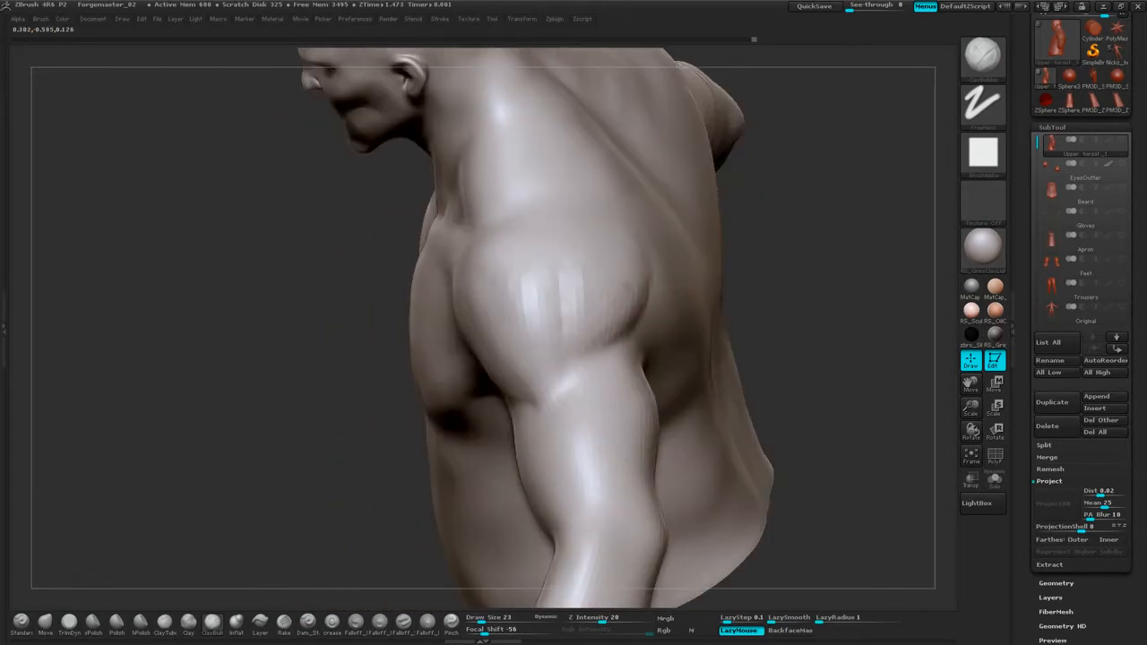
{"action": "left_click_drag", "start_coordinate": [811, 230], "coordinate": [708, 273]}
{"action": "mouse_move", "coordinate": [568, 359]}
{"action": "left_mouse_down"}
{"action": "mouse_move", "coordinate": [593, 335]}
{"action": "mouse_move", "coordinate": [583, 343]}
{"action": "left_mouse_up"}
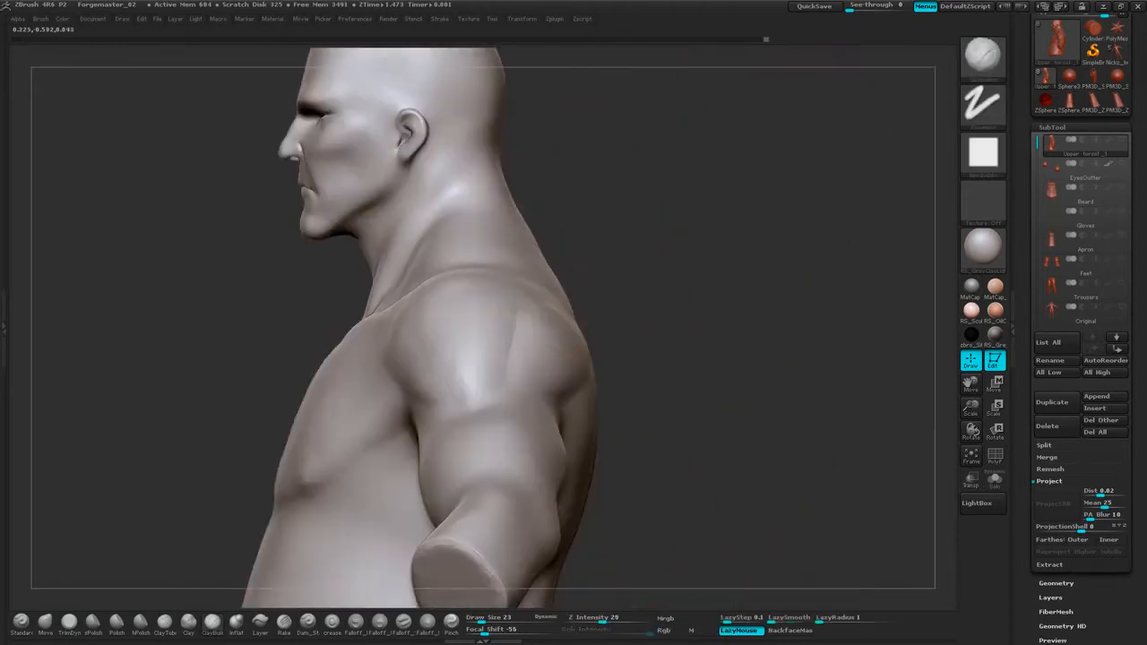
{"action": "left_click_drag", "start_coordinate": [627, 287], "coordinate": [655, 309]}
{"action": "left_click_drag", "start_coordinate": [468, 285], "coordinate": [446, 261], "text": "shift"}
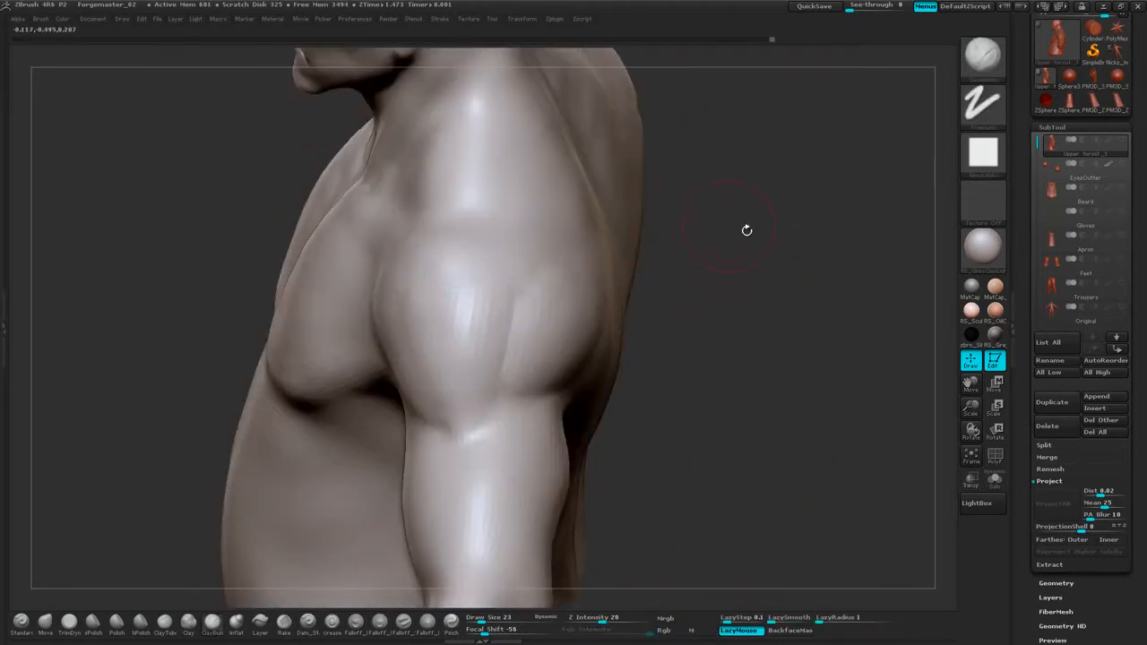
{"action": "mouse_move", "coordinate": [748, 231]}
{"action": "left_mouse_down", "text": "alt"}
{"action": "mouse_move", "coordinate": [866, 166]}
{"action": "mouse_move", "coordinate": [791, 170]}
{"action": "mouse_move", "coordinate": [824, 155]}
{"action": "mouse_move", "coordinate": [819, 187]}
{"action": "mouse_move", "coordinate": [747, 162]}
{"action": "mouse_move", "coordinate": [763, 176]}
{"action": "mouse_move", "coordinate": [829, 179]}
{"action": "mouse_move", "coordinate": [830, 215]}
{"action": "left_mouse_up", "text": "alt"}
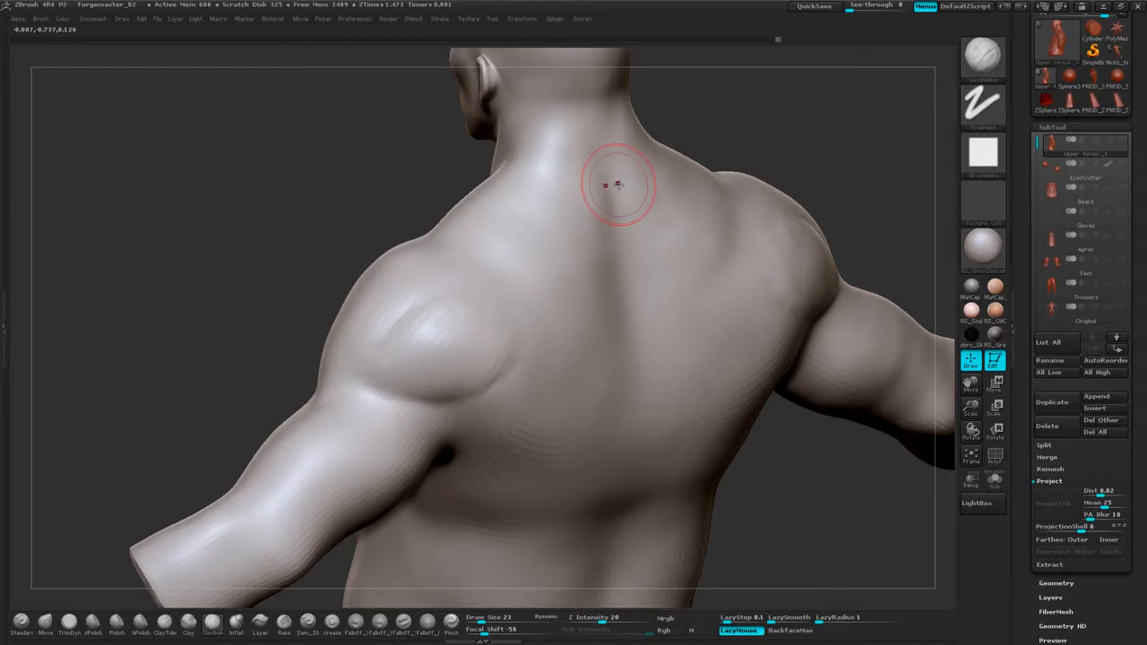
Build up clay below the shoulder blades and up along both sides of the spine.
{"action": "left_click_drag", "start_coordinate": [830, 159], "coordinate": [778, 172]}
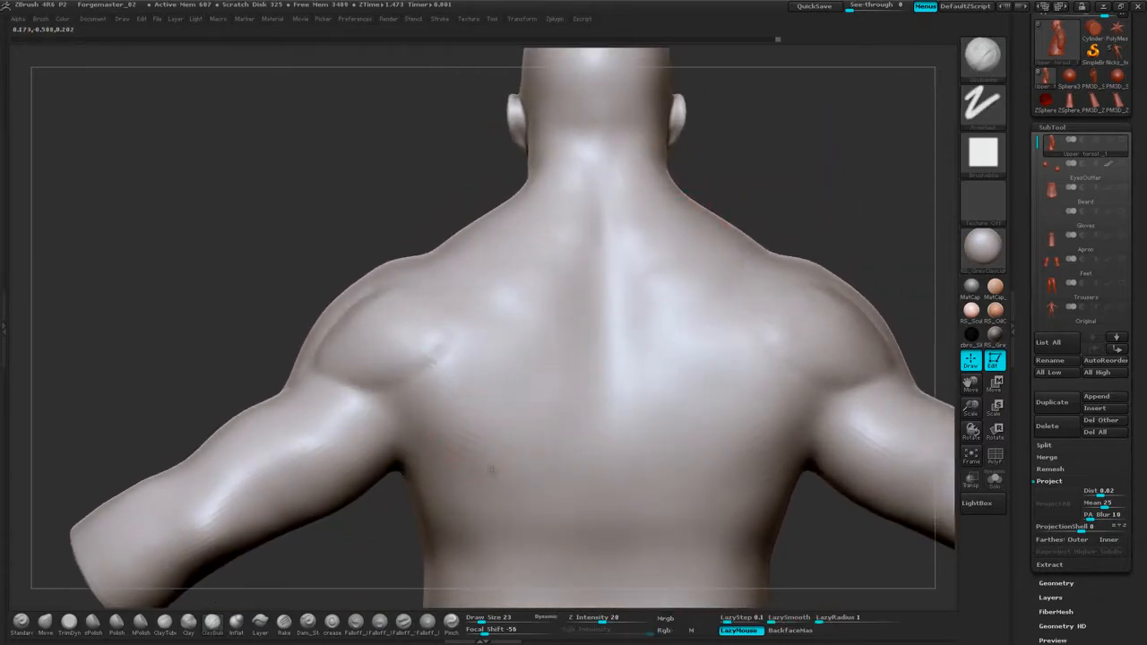
{"action": "left_click_drag", "start_coordinate": [469, 466], "coordinate": [466, 450]}
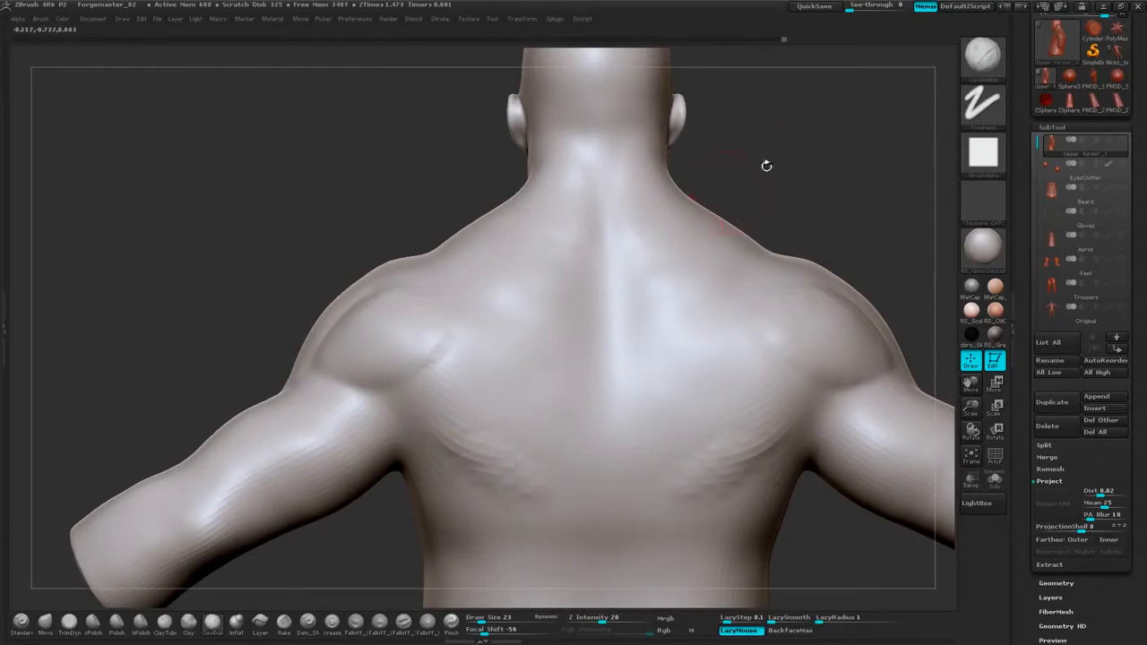
{"action": "mouse_move", "coordinate": [765, 167]}
{"action": "left_mouse_down"}
{"action": "mouse_move", "coordinate": [802, 159]}
{"action": "mouse_move", "coordinate": [789, 197]}
{"action": "left_mouse_up"}
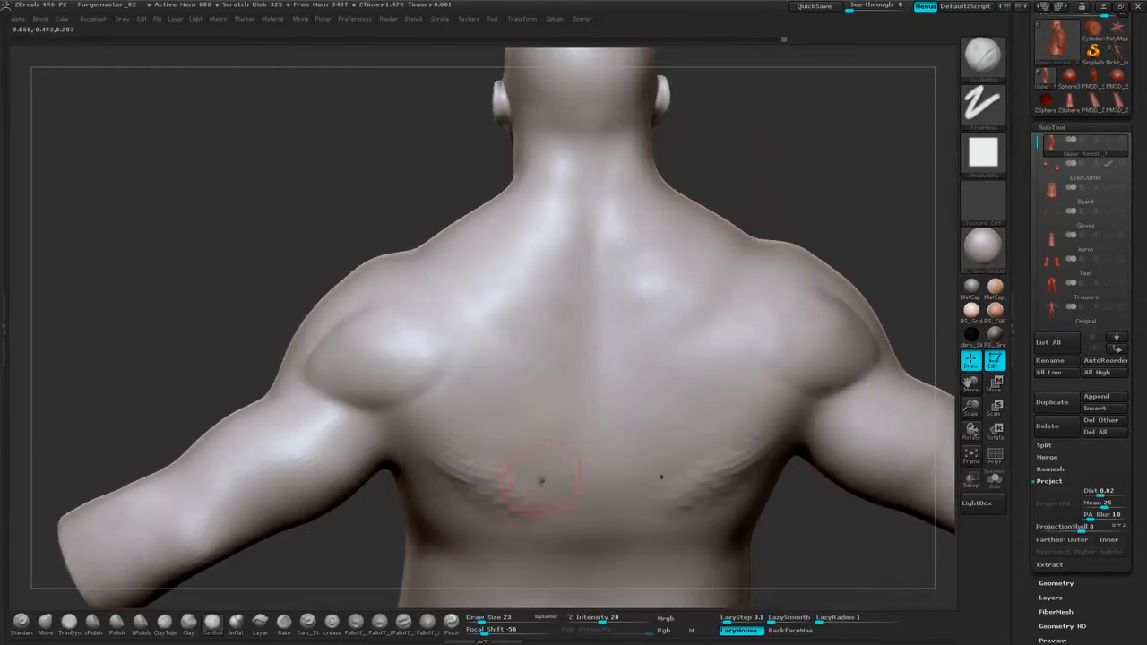
{"action": "mouse_move", "coordinate": [574, 439]}
{"action": "left_mouse_down"}
{"action": "mouse_move", "coordinate": [556, 437]}
{"action": "mouse_move", "coordinate": [549, 394]}
{"action": "mouse_move", "coordinate": [579, 321]}
{"action": "mouse_move", "coordinate": [536, 315]}
{"action": "mouse_move", "coordinate": [542, 274]}
{"action": "mouse_move", "coordinate": [498, 291]}
{"action": "mouse_move", "coordinate": [526, 313]}
{"action": "mouse_move", "coordinate": [502, 360]}
{"action": "left_mouse_up"}
{"action": "left_click_drag", "start_coordinate": [522, 405], "coordinate": [511, 475]}
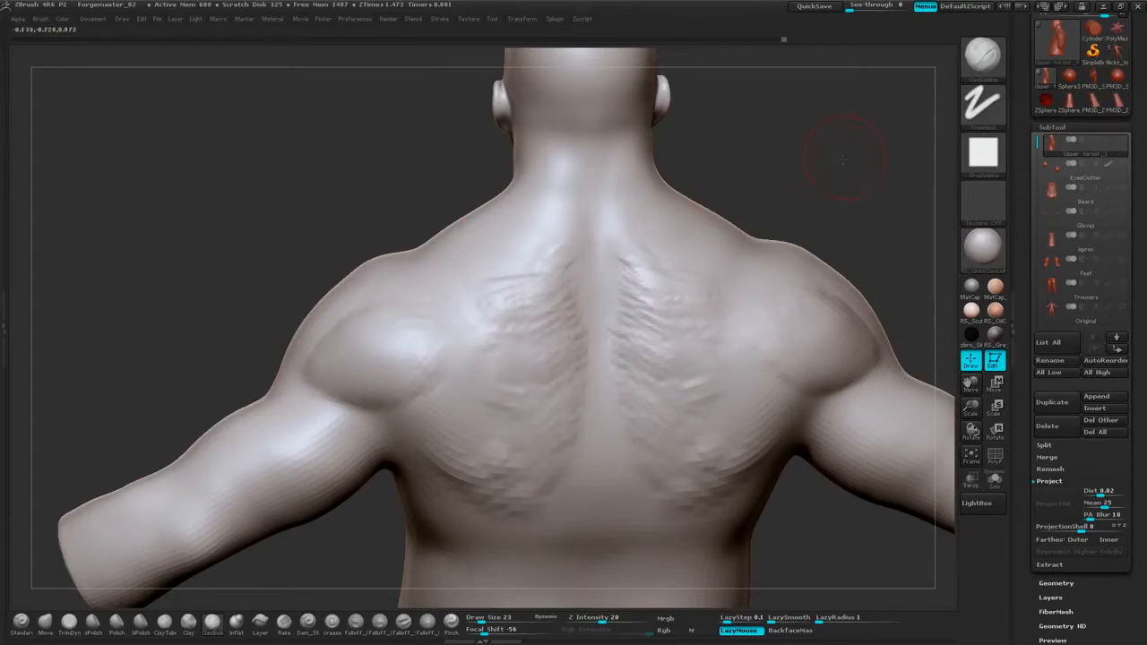
{"action": "left_click_drag", "start_coordinate": [844, 160], "coordinate": [820, 184]}
{"action": "left_click_drag", "start_coordinate": [444, 450], "coordinate": [498, 449]}
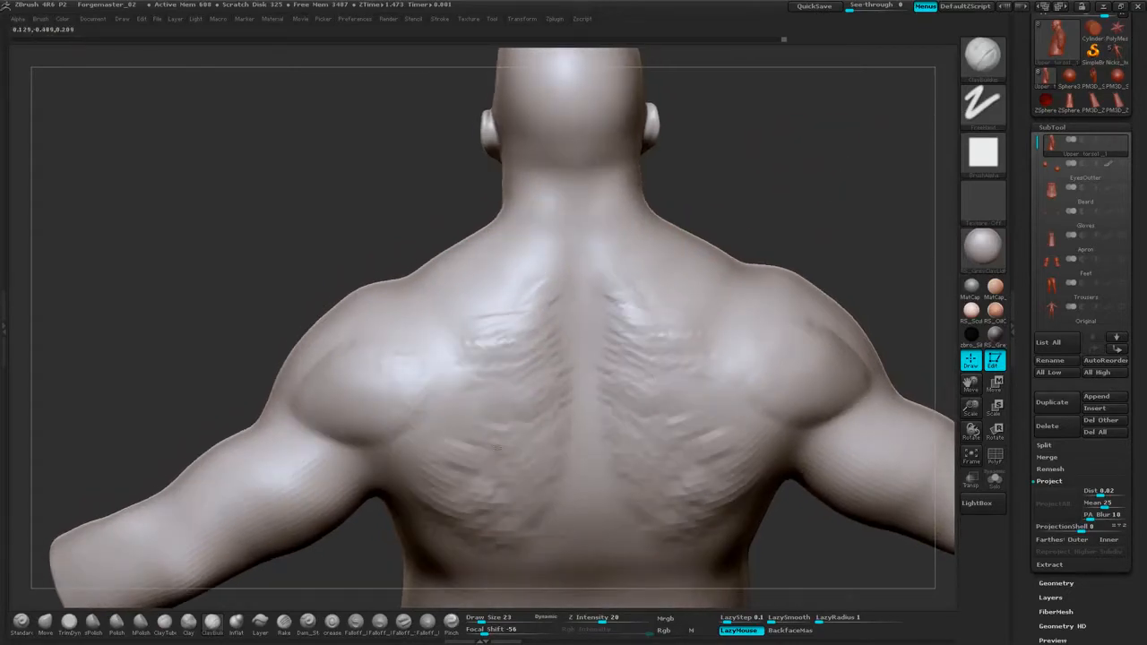
Extend the clay from the upper back up the back of the neck.
{"action": "mouse_move", "coordinate": [536, 334]}
{"action": "left_mouse_down"}
{"action": "mouse_move", "coordinate": [502, 321]}
{"action": "mouse_move", "coordinate": [507, 297]}
{"action": "mouse_move", "coordinate": [543, 282]}
{"action": "mouse_move", "coordinate": [552, 205]}
{"action": "left_mouse_up"}
{"action": "mouse_move", "coordinate": [717, 148]}
{"action": "left_mouse_down"}
{"action": "mouse_move", "coordinate": [763, 191]}
{"action": "mouse_move", "coordinate": [763, 165]}
{"action": "mouse_move", "coordinate": [604, 248]}
{"action": "left_mouse_up"}
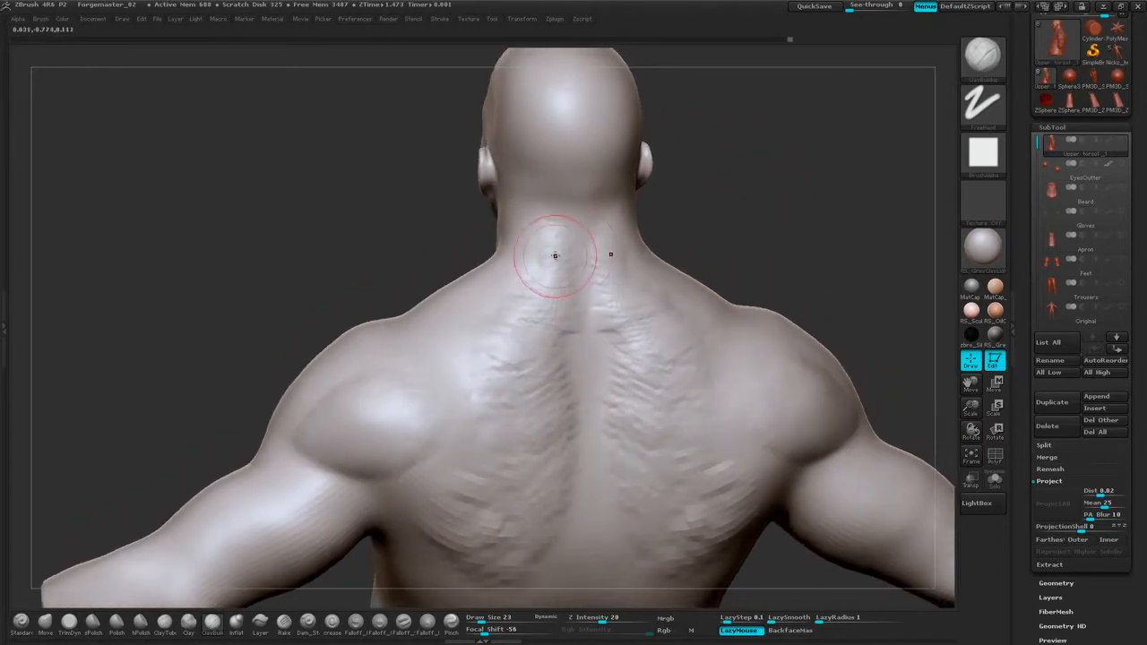
{"action": "left_click_drag", "start_coordinate": [556, 198], "coordinate": [556, 192]}
{"action": "mouse_move", "coordinate": [543, 256]}
{"action": "left_mouse_down"}
{"action": "mouse_move", "coordinate": [554, 207]}
{"action": "mouse_move", "coordinate": [564, 213]}
{"action": "left_mouse_up"}
Smooth the rough clay strokes along the spine, upper back and shoulder blades.
{"action": "left_click_drag", "start_coordinate": [549, 521], "coordinate": [541, 466], "text": "shift"}
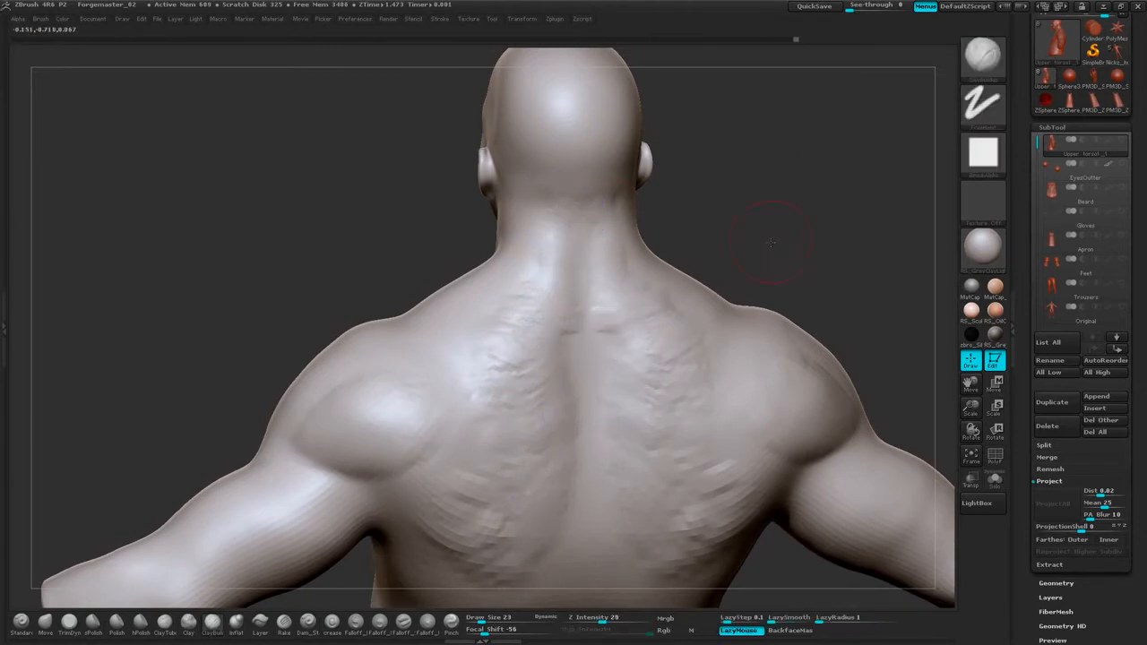
{"action": "left_click_drag", "start_coordinate": [776, 224], "coordinate": [762, 224]}
{"action": "mouse_move", "coordinate": [794, 259]}
{"action": "left_mouse_down"}
{"action": "mouse_move", "coordinate": [759, 204]}
{"action": "mouse_move", "coordinate": [746, 205]}
{"action": "left_mouse_up"}
{"action": "left_click_drag", "start_coordinate": [640, 313], "coordinate": [642, 295], "text": "shift"}
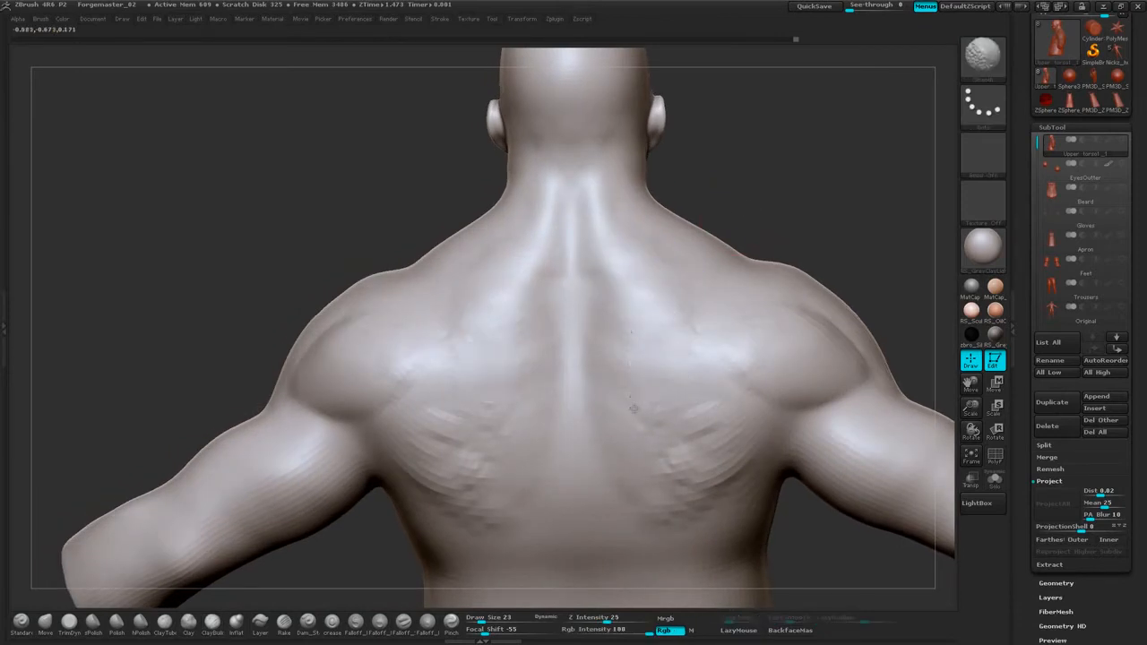
{"action": "left_click_drag", "start_coordinate": [769, 219], "coordinate": [711, 190]}
{"action": "left_click_drag", "start_coordinate": [655, 348], "coordinate": [682, 323], "text": "shift"}
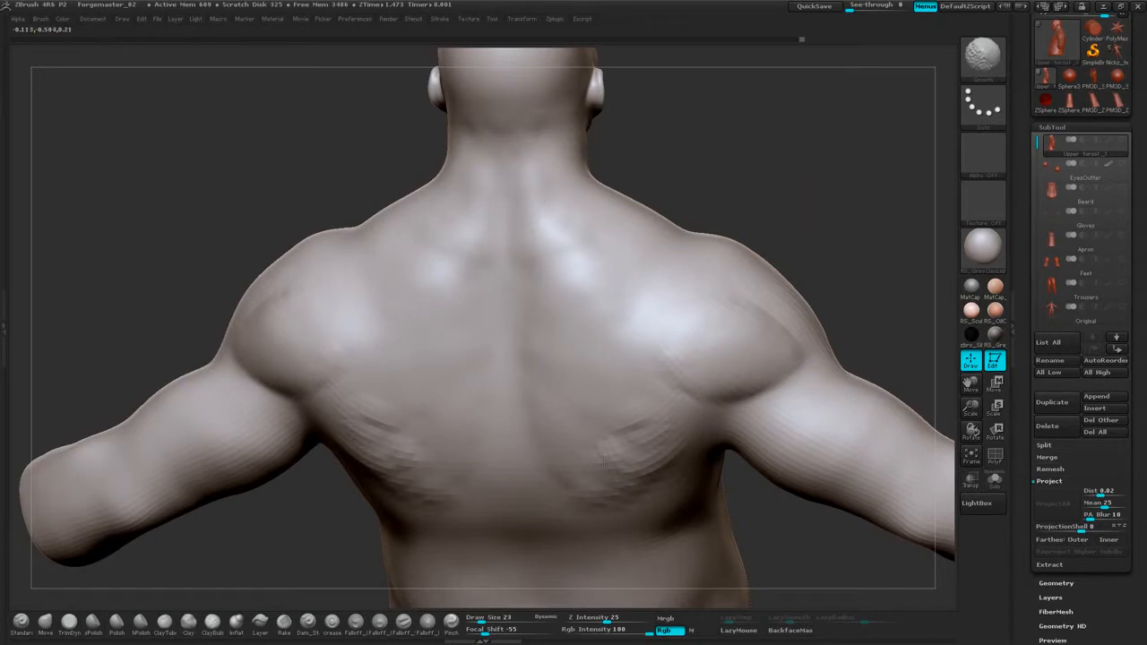
Add clay over the shoulder blades and across the mid back, and smooth the strokes.
{"action": "mouse_move", "coordinate": [832, 234]}
{"action": "left_mouse_down"}
{"action": "mouse_move", "coordinate": [864, 128]}
{"action": "mouse_move", "coordinate": [753, 231]}
{"action": "left_mouse_up"}
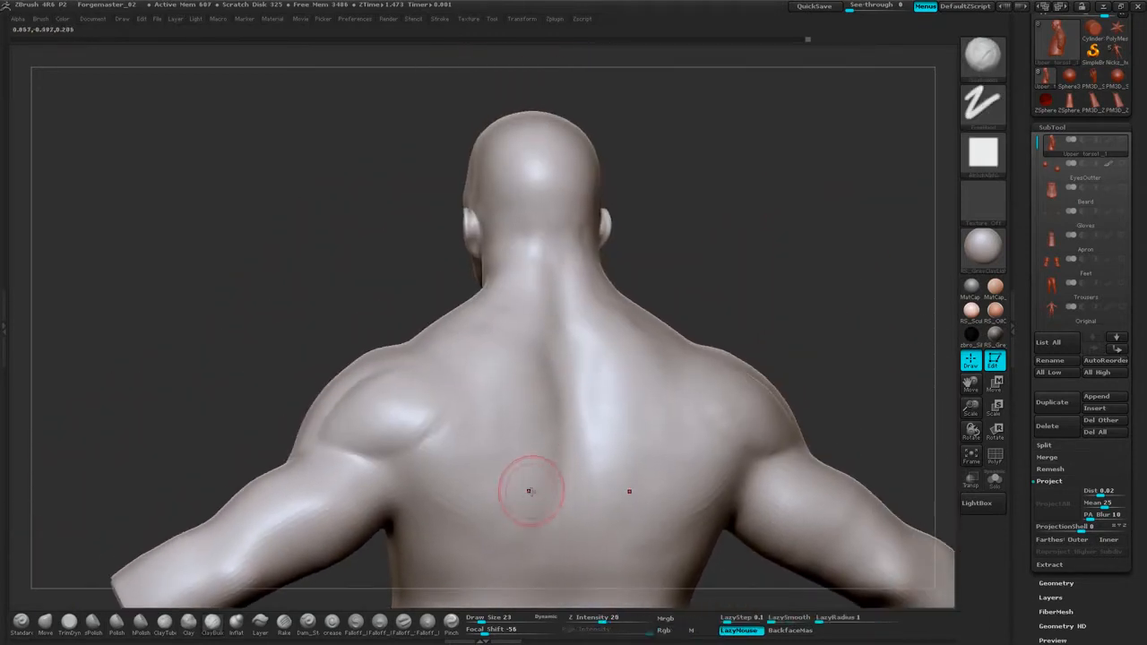
{"action": "mouse_move", "coordinate": [692, 289]}
{"action": "left_mouse_down"}
{"action": "mouse_move", "coordinate": [802, 236]}
{"action": "mouse_move", "coordinate": [768, 235]}
{"action": "mouse_move", "coordinate": [762, 255]}
{"action": "left_mouse_up"}
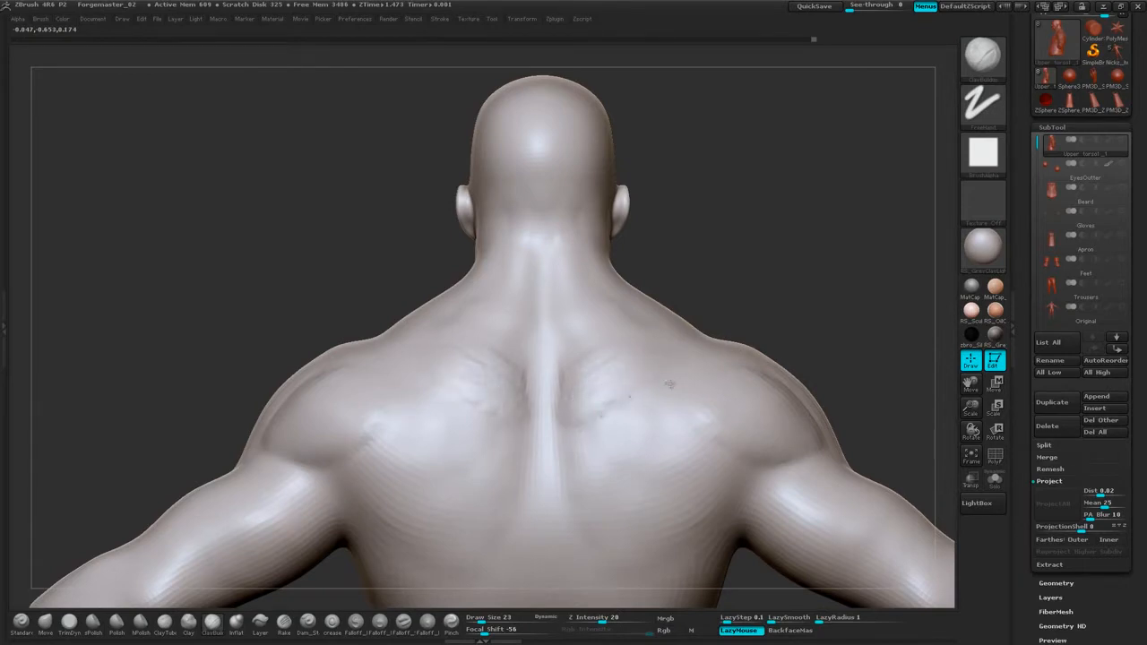
{"action": "left_click_drag", "start_coordinate": [814, 291], "coordinate": [796, 206], "text": "alt"}
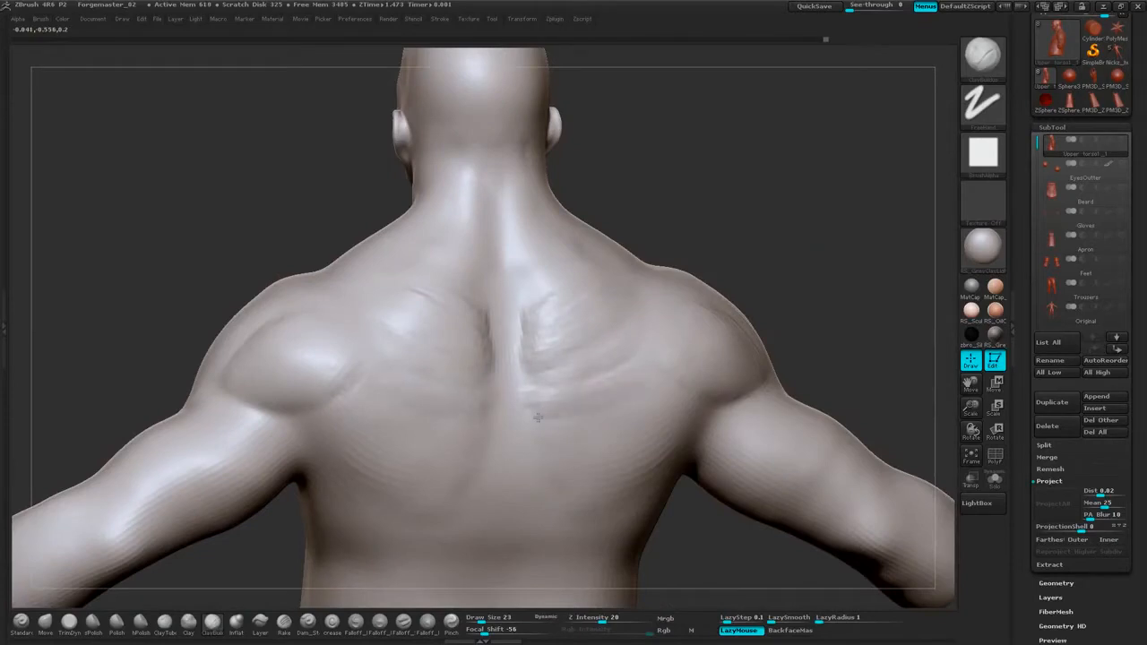
{"action": "left_click_drag", "start_coordinate": [628, 417], "coordinate": [553, 459]}
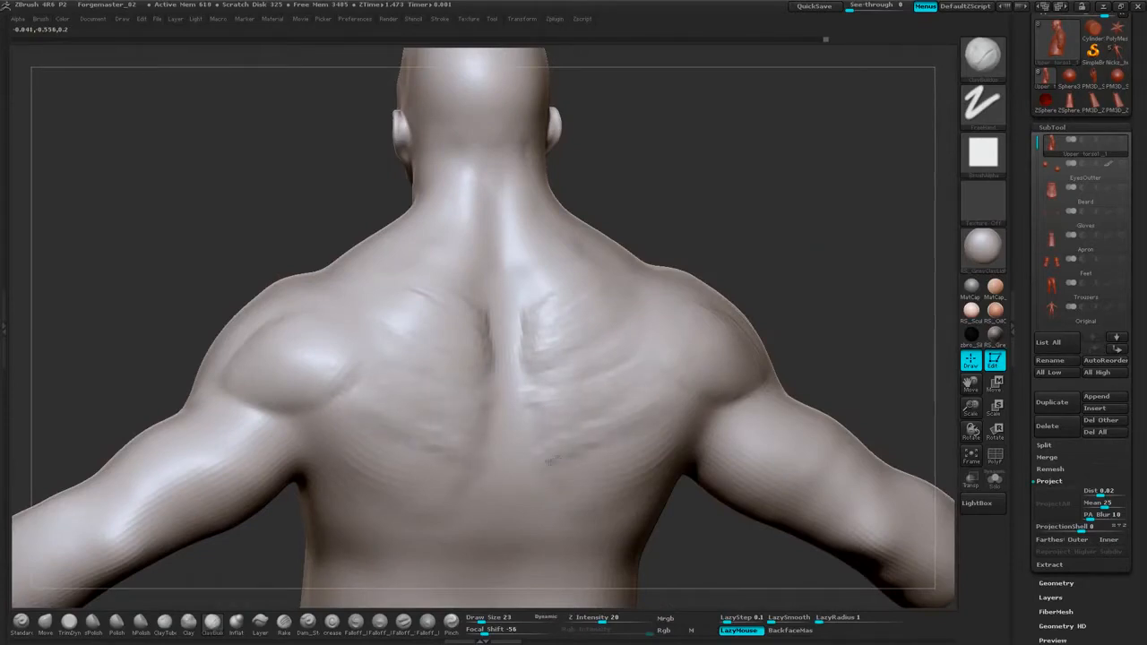
{"action": "mouse_move", "coordinate": [812, 274]}
{"action": "left_mouse_down"}
{"action": "mouse_move", "coordinate": [804, 226]}
{"action": "mouse_move", "coordinate": [789, 215]}
{"action": "left_mouse_up"}
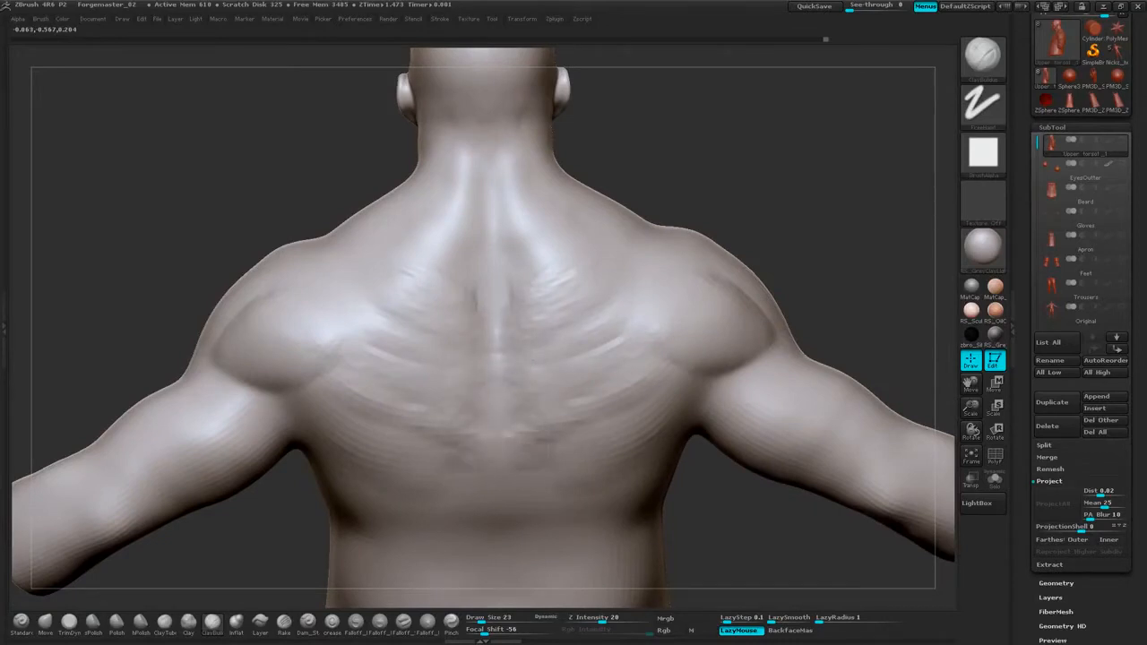
{"action": "left_click_drag", "start_coordinate": [619, 445], "coordinate": [538, 480]}
{"action": "left_click_drag", "start_coordinate": [627, 468], "coordinate": [543, 486]}
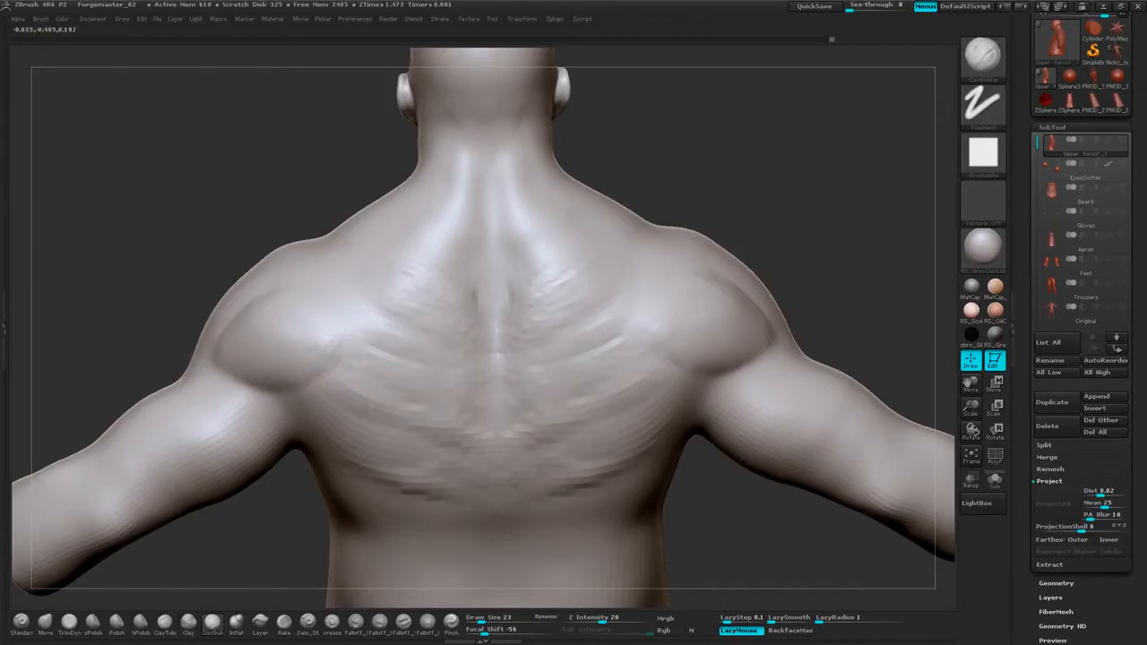
{"action": "mouse_move", "coordinate": [606, 477]}
{"action": "left_mouse_down", "text": "shift"}
{"action": "mouse_move", "coordinate": [574, 491]}
{"action": "mouse_move", "coordinate": [597, 414]}
{"action": "left_mouse_up", "text": "shift"}
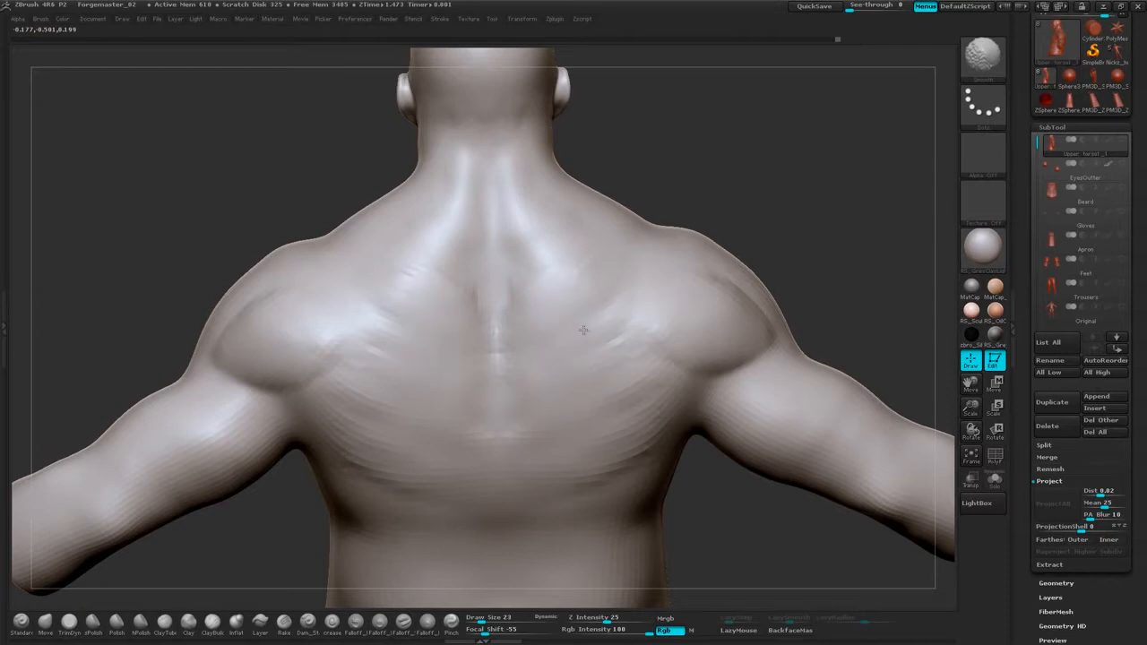
Reshape the volume of the upper back and shoulder blades with the Move brush at draw size 80.
{"action": "mouse_move", "coordinate": [773, 235]}
{"action": "left_mouse_down", "text": "alt"}
{"action": "mouse_move", "coordinate": [776, 260]}
{"action": "mouse_move", "coordinate": [745, 207]}
{"action": "mouse_move", "coordinate": [804, 258]}
{"action": "mouse_move", "coordinate": [736, 231]}
{"action": "mouse_move", "coordinate": [787, 285]}
{"action": "mouse_move", "coordinate": [805, 285]}
{"action": "mouse_move", "coordinate": [804, 268]}
{"action": "mouse_move", "coordinate": [729, 269]}
{"action": "mouse_move", "coordinate": [788, 285]}
{"action": "left_mouse_up", "text": "alt"}
{"action": "mouse_move", "coordinate": [789, 285]}
{"action": "left_mouse_down"}
{"action": "mouse_move", "coordinate": [759, 267]}
{"action": "mouse_move", "coordinate": [748, 280]}
{"action": "mouse_move", "coordinate": [744, 250]}
{"action": "left_mouse_up"}
{"action": "left_click", "coordinate": [45, 624]}
{"action": "key", "text": "space"}
{"action": "mouse_move", "coordinate": [820, 182]}
{"action": "left_mouse_down"}
{"action": "mouse_move", "coordinate": [796, 195]}
{"action": "mouse_move", "coordinate": [794, 232]}
{"action": "mouse_move", "coordinate": [822, 244]}
{"action": "left_mouse_up"}
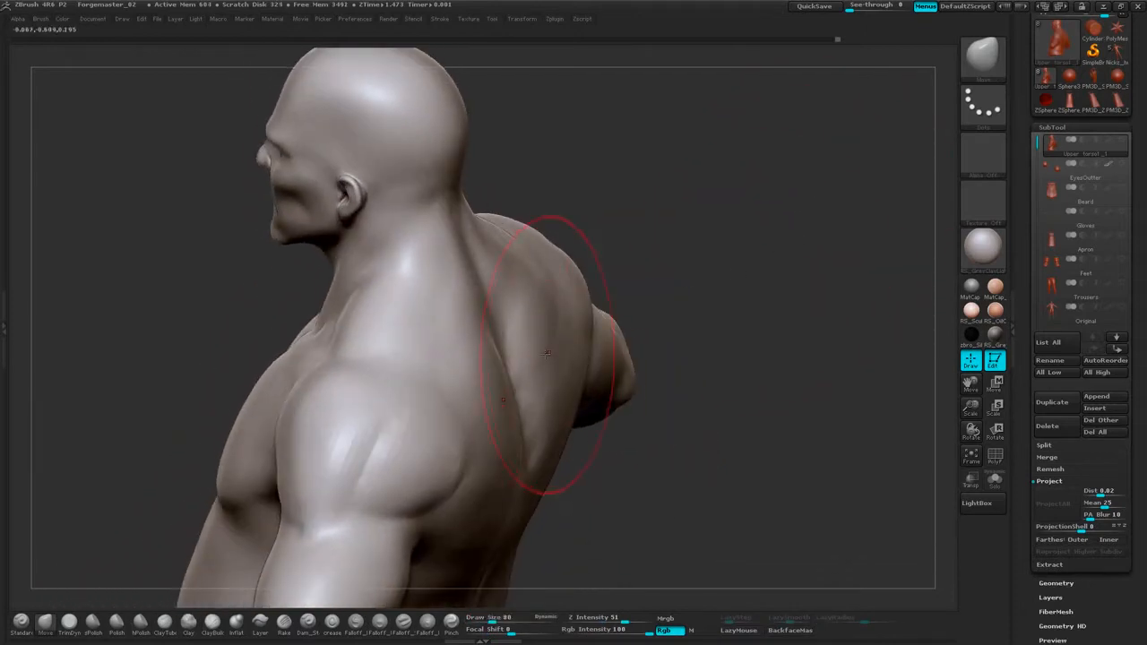
{"action": "left_click_drag", "start_coordinate": [550, 357], "coordinate": [559, 357]}
{"action": "mouse_move", "coordinate": [767, 281]}
{"action": "left_mouse_down"}
{"action": "mouse_move", "coordinate": [778, 339]}
{"action": "mouse_move", "coordinate": [758, 275]}
{"action": "mouse_move", "coordinate": [684, 359]}
{"action": "left_mouse_up"}
{"action": "left_click_drag", "start_coordinate": [708, 244], "coordinate": [574, 305]}
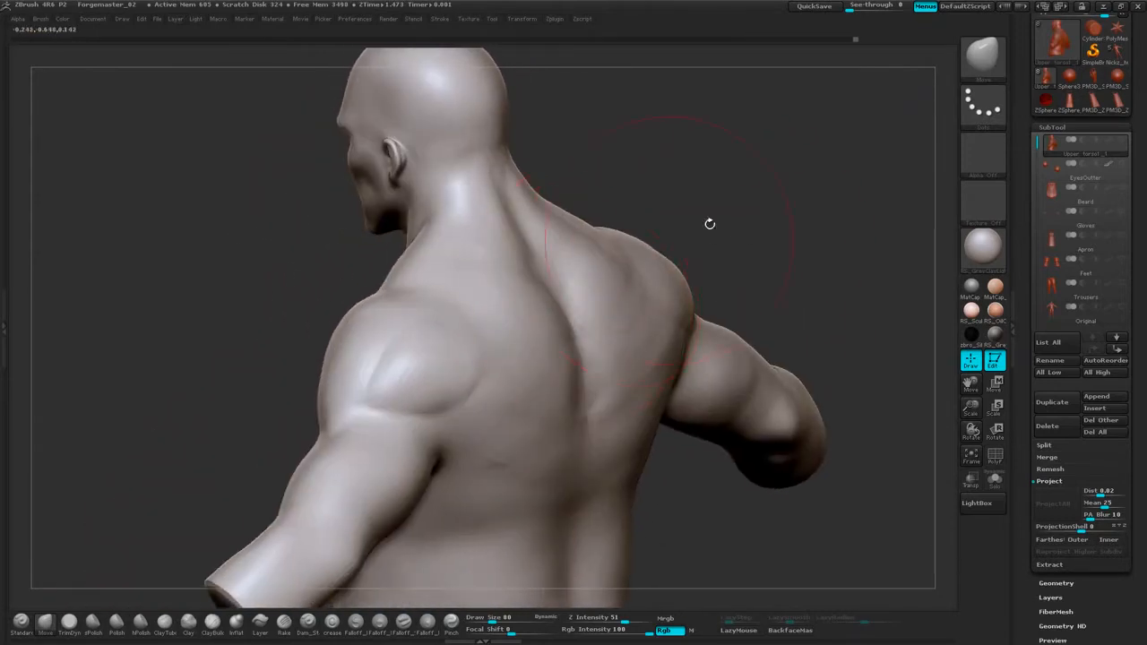
{"action": "left_click_drag", "start_coordinate": [709, 223], "coordinate": [632, 219]}
{"action": "left_click_drag", "start_coordinate": [559, 277], "coordinate": [565, 271]}
{"action": "mouse_move", "coordinate": [677, 195]}
{"action": "left_mouse_down"}
{"action": "mouse_move", "coordinate": [774, 208]}
{"action": "mouse_move", "coordinate": [669, 257]}
{"action": "mouse_move", "coordinate": [753, 243]}
{"action": "mouse_move", "coordinate": [771, 260]}
{"action": "mouse_move", "coordinate": [723, 238]}
{"action": "left_mouse_up"}
{"action": "left_click_drag", "start_coordinate": [874, 137], "coordinate": [769, 173], "text": "alt"}
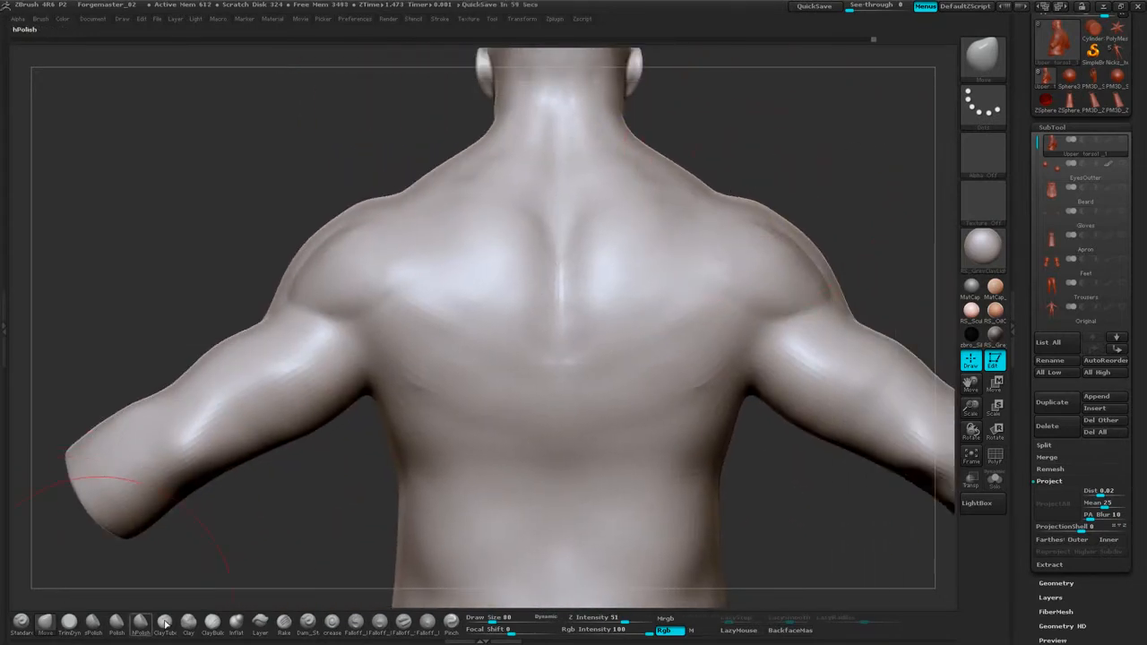
Switch to the ClayBuildup brush at draw size 37 and smooth the middle of the back.
{"action": "left_click", "coordinate": [213, 621]}
{"action": "key", "text": "space"}
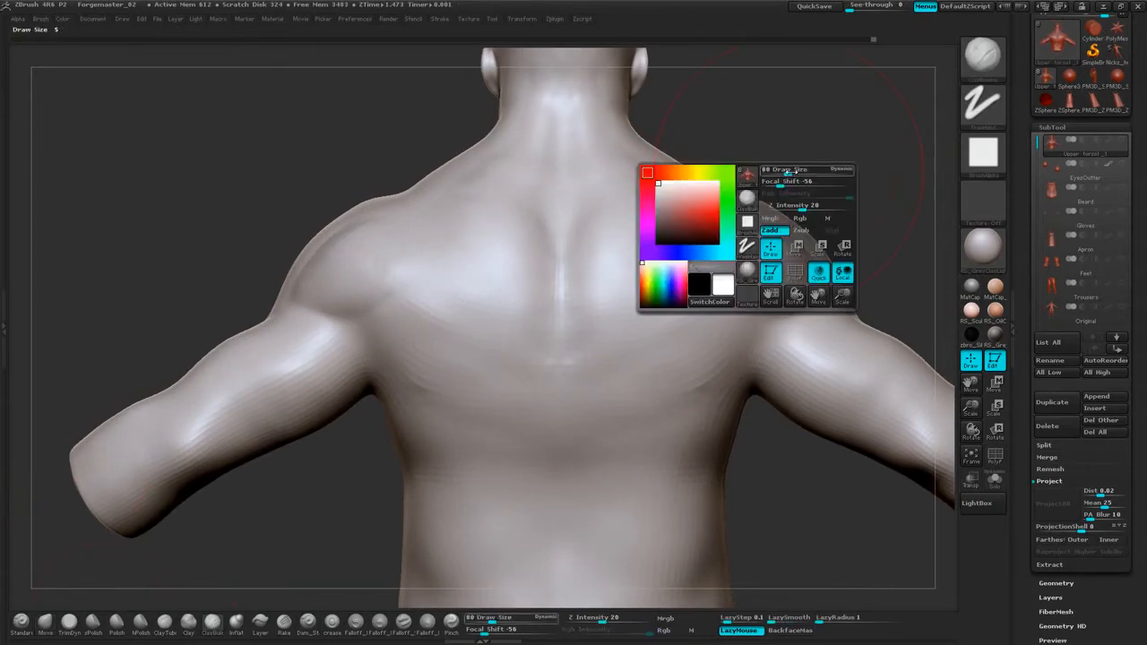
{"action": "left_click_drag", "start_coordinate": [789, 171], "coordinate": [780, 171]}
{"action": "left_click_drag", "start_coordinate": [797, 131], "coordinate": [785, 142], "text": "alt"}
{"action": "left_click_drag", "start_coordinate": [570, 375], "coordinate": [563, 354], "text": "shift"}
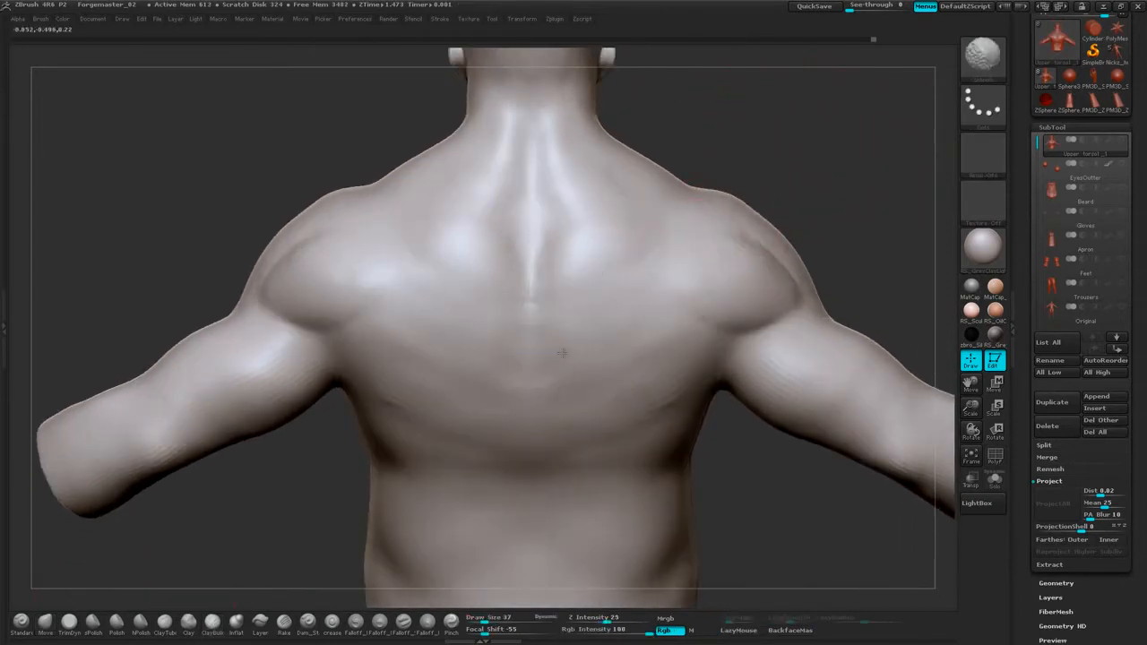
{"action": "left_click_drag", "start_coordinate": [629, 429], "coordinate": [591, 405], "text": "shift"}
Build up the trapezius with clay from between the shoulder blades out to the shoulders and up the neck, and smooth it.
{"action": "left_click_drag", "start_coordinate": [615, 264], "coordinate": [605, 274]}
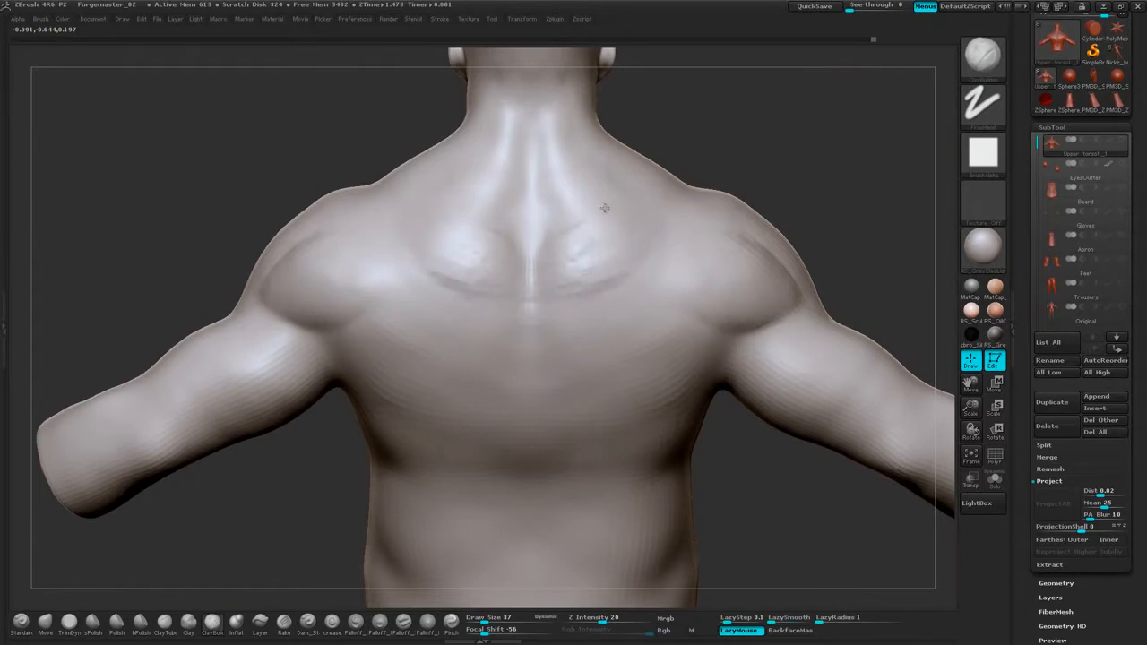
{"action": "left_click_drag", "start_coordinate": [605, 208], "coordinate": [613, 204]}
{"action": "left_click_drag", "start_coordinate": [639, 194], "coordinate": [627, 208]}
{"action": "left_click_drag", "start_coordinate": [669, 212], "coordinate": [613, 247]}
{"action": "left_click_drag", "start_coordinate": [788, 129], "coordinate": [681, 211]}
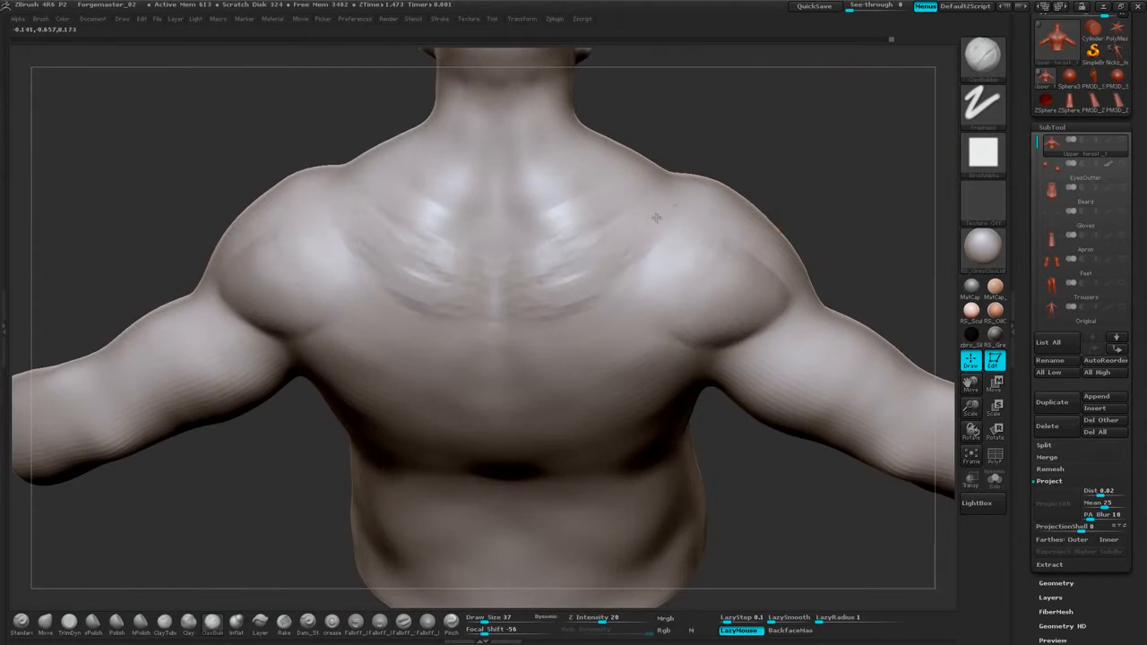
{"action": "mouse_move", "coordinate": [570, 204]}
{"action": "left_mouse_down"}
{"action": "mouse_move", "coordinate": [538, 202]}
{"action": "mouse_move", "coordinate": [565, 206]}
{"action": "left_mouse_up"}
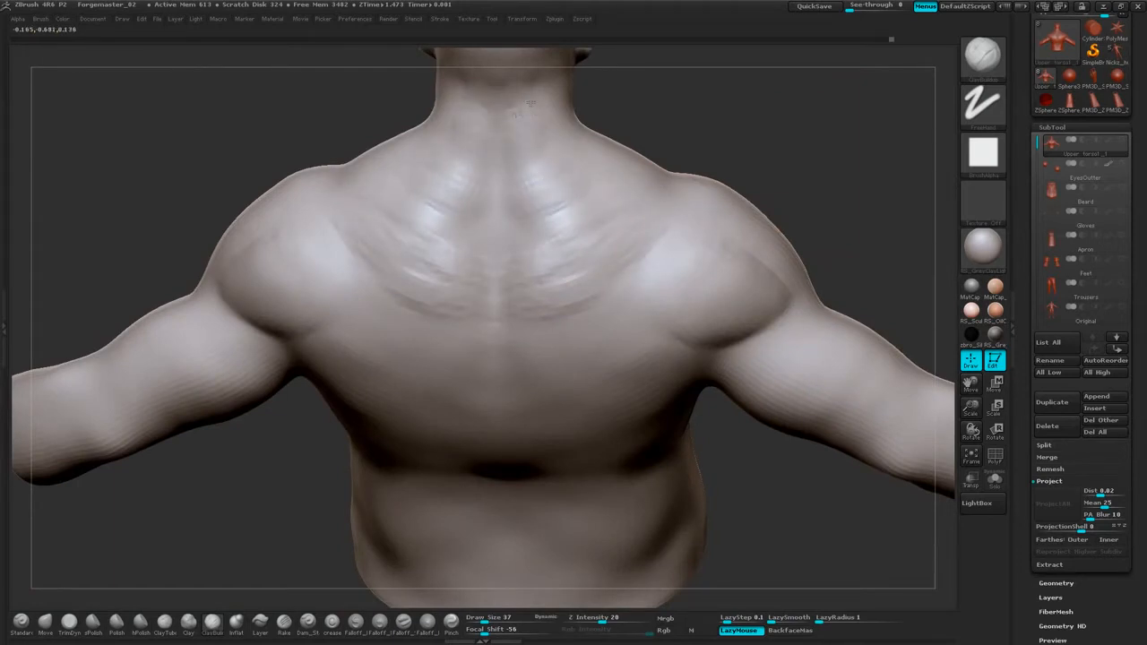
{"action": "left_click_drag", "start_coordinate": [530, 103], "coordinate": [523, 140]}
{"action": "left_click_drag", "start_coordinate": [580, 227], "coordinate": [565, 211], "text": "shift"}
{"action": "mouse_move", "coordinate": [536, 195]}
{"action": "left_mouse_down", "text": "shift"}
{"action": "mouse_move", "coordinate": [534, 257]}
{"action": "mouse_move", "coordinate": [570, 278]}
{"action": "mouse_move", "coordinate": [630, 217]}
{"action": "mouse_move", "coordinate": [633, 191]}
{"action": "left_mouse_up", "text": "shift"}
Refine the trapezius with clay beside the spine and at the base of the neck, checking it from the side.
{"action": "mouse_move", "coordinate": [722, 131]}
{"action": "left_mouse_down"}
{"action": "mouse_move", "coordinate": [730, 113]}
{"action": "mouse_move", "coordinate": [723, 128]}
{"action": "mouse_move", "coordinate": [738, 149]}
{"action": "mouse_move", "coordinate": [717, 155]}
{"action": "mouse_move", "coordinate": [699, 212]}
{"action": "left_mouse_up"}
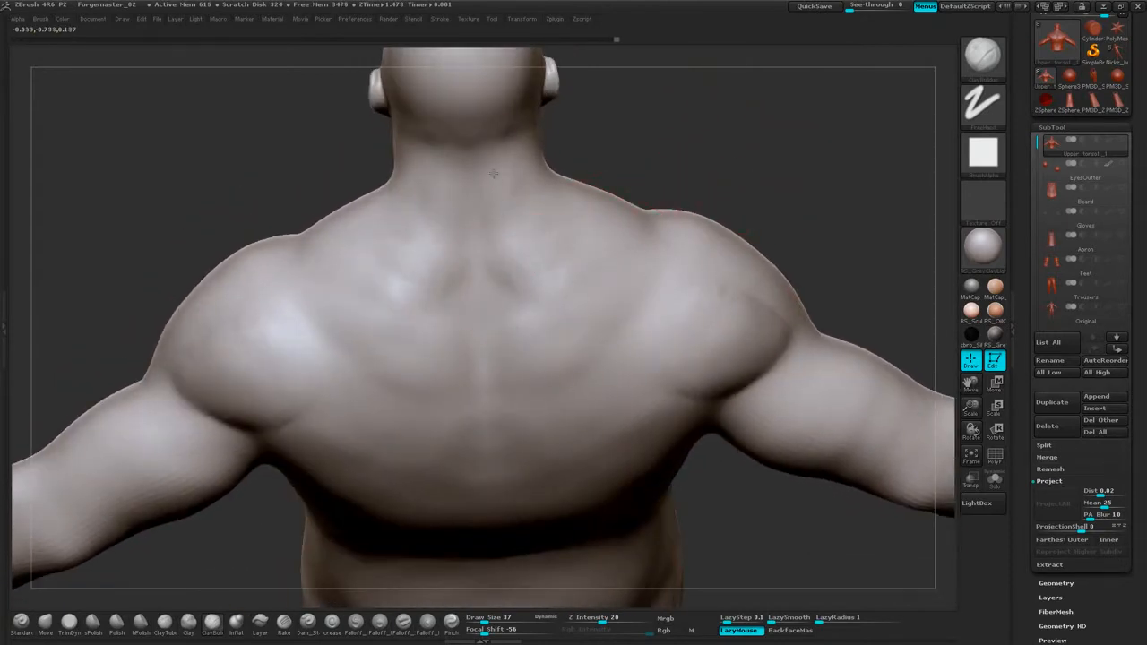
{"action": "mouse_move", "coordinate": [525, 221]}
{"action": "left_mouse_down"}
{"action": "mouse_move", "coordinate": [565, 247]}
{"action": "mouse_move", "coordinate": [496, 199]}
{"action": "left_mouse_up"}
{"action": "mouse_move", "coordinate": [663, 152]}
{"action": "left_mouse_down"}
{"action": "mouse_move", "coordinate": [725, 169]}
{"action": "mouse_move", "coordinate": [691, 189]}
{"action": "mouse_move", "coordinate": [734, 155]}
{"action": "left_mouse_up"}
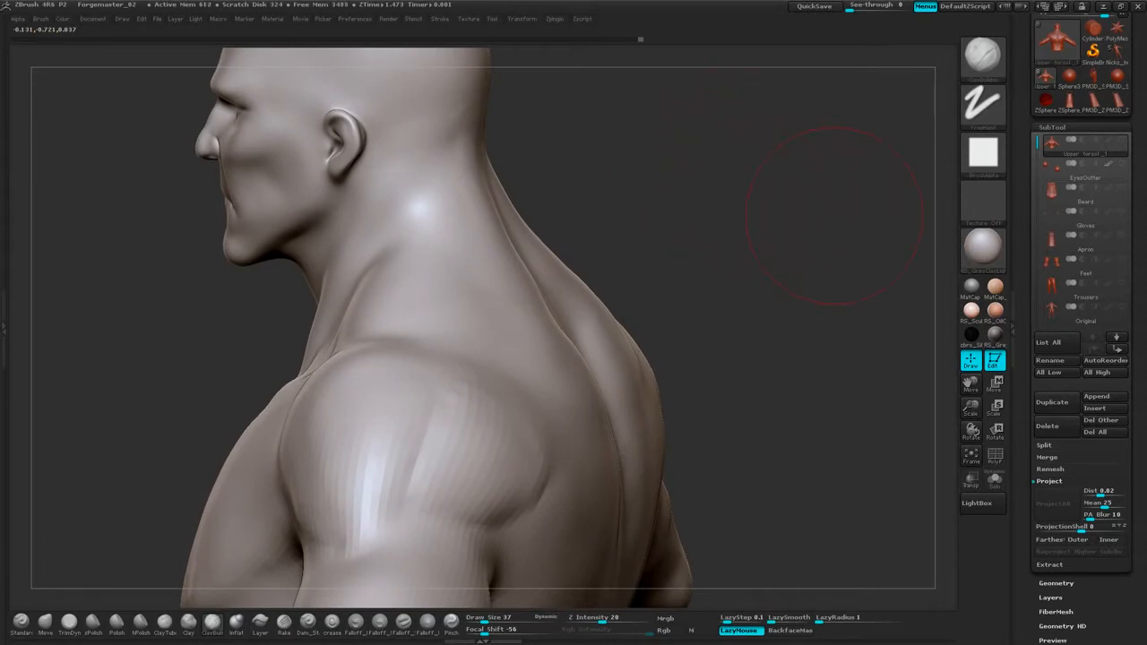
{"action": "left_click_drag", "start_coordinate": [834, 222], "coordinate": [676, 224]}
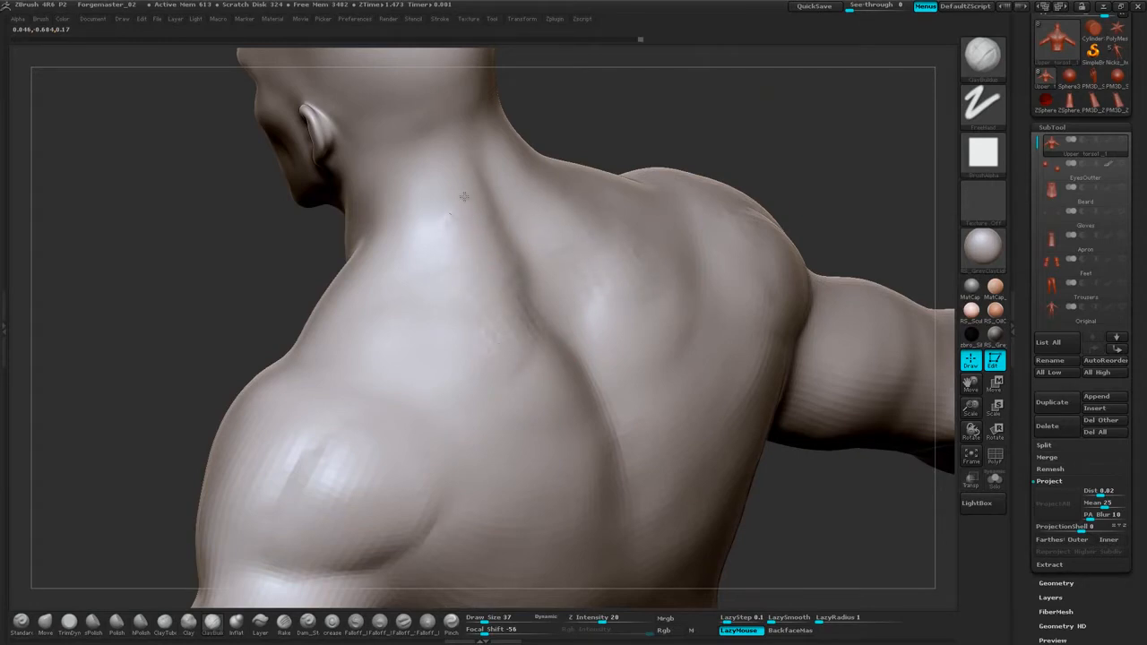
{"action": "mouse_move", "coordinate": [465, 197]}
{"action": "left_mouse_down"}
{"action": "mouse_move", "coordinate": [456, 190]}
{"action": "mouse_move", "coordinate": [531, 350]}
{"action": "left_mouse_up"}
Lay clay from beneath the shoulder blades down across the mid back and smooth the strokes.
{"action": "mouse_move", "coordinate": [832, 174]}
{"action": "left_mouse_down"}
{"action": "mouse_move", "coordinate": [806, 167]}
{"action": "mouse_move", "coordinate": [720, 243]}
{"action": "mouse_move", "coordinate": [766, 149]}
{"action": "mouse_move", "coordinate": [762, 175]}
{"action": "left_mouse_up"}
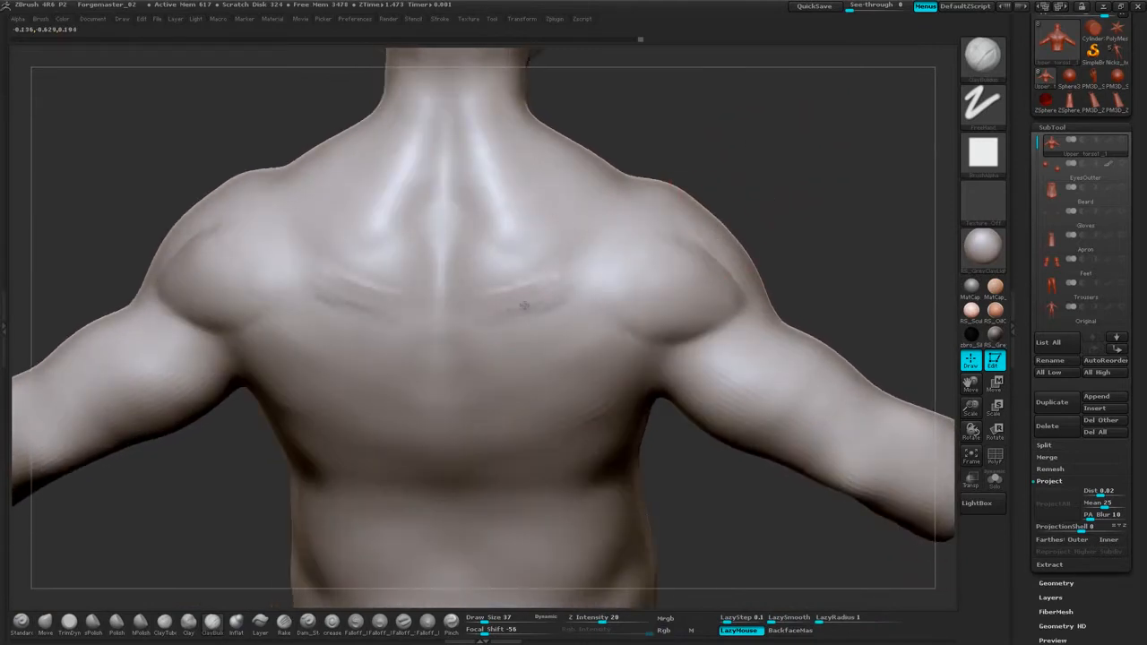
{"action": "mouse_move", "coordinate": [752, 192]}
{"action": "left_mouse_down"}
{"action": "mouse_move", "coordinate": [803, 175]}
{"action": "mouse_move", "coordinate": [804, 211]}
{"action": "left_mouse_up"}
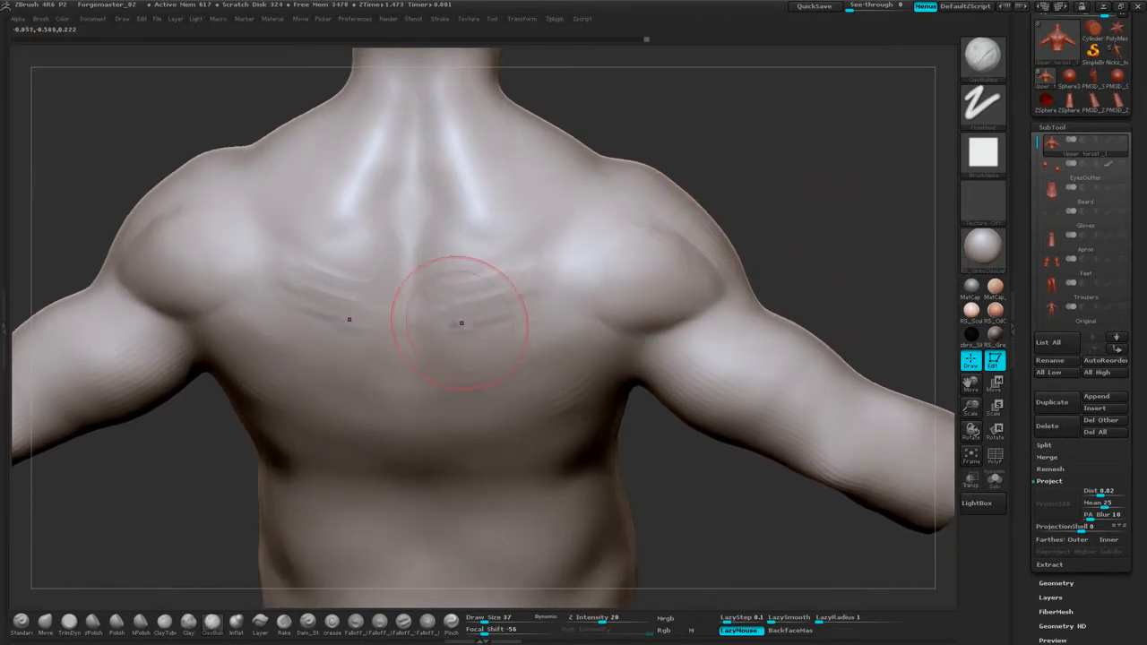
{"action": "left_click_drag", "start_coordinate": [487, 310], "coordinate": [470, 320]}
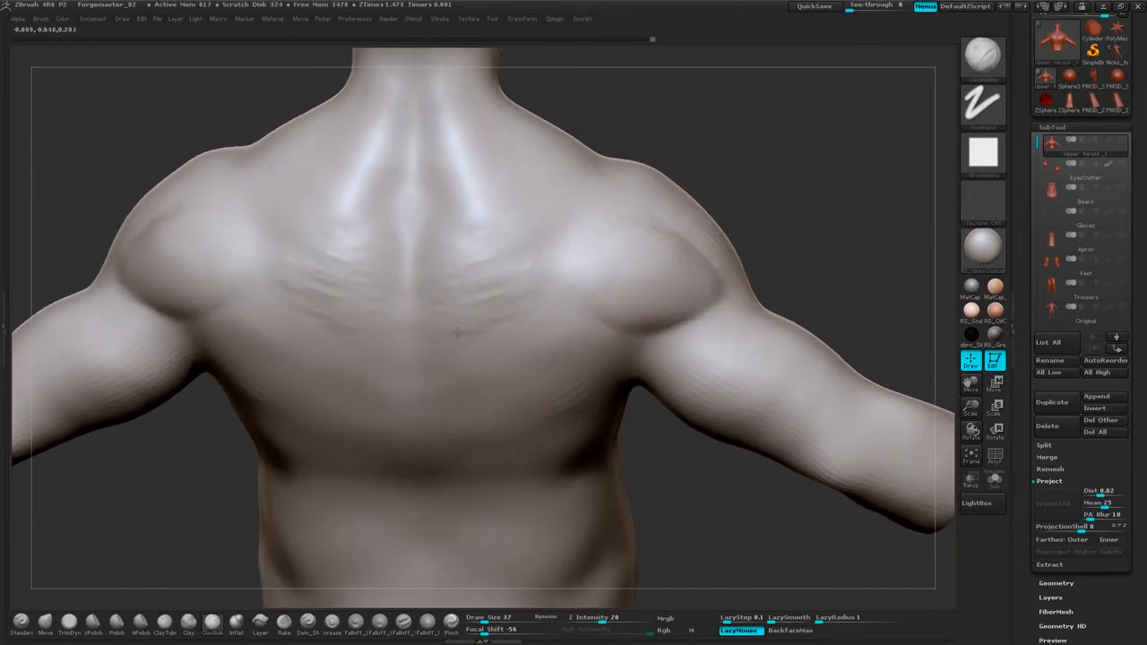
{"action": "mouse_move", "coordinate": [457, 333]}
{"action": "left_mouse_down"}
{"action": "mouse_move", "coordinate": [489, 356]}
{"action": "mouse_move", "coordinate": [440, 380]}
{"action": "left_mouse_up"}
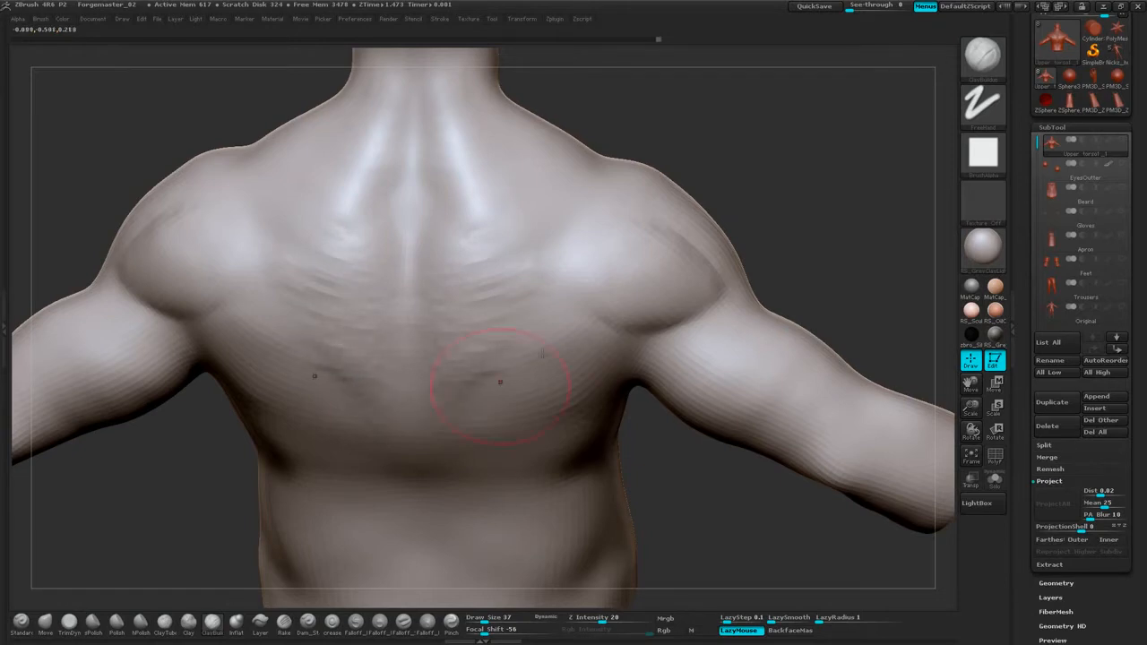
{"action": "left_click_drag", "start_coordinate": [794, 204], "coordinate": [776, 150]}
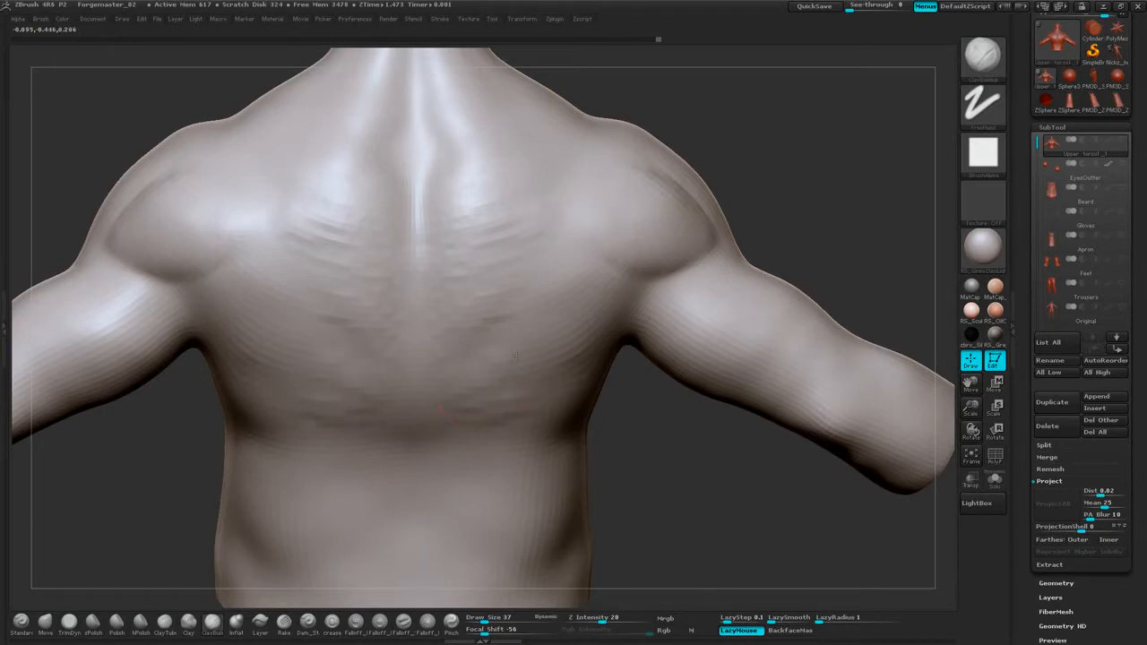
{"action": "left_click_drag", "start_coordinate": [510, 341], "coordinate": [475, 359], "text": "shift"}
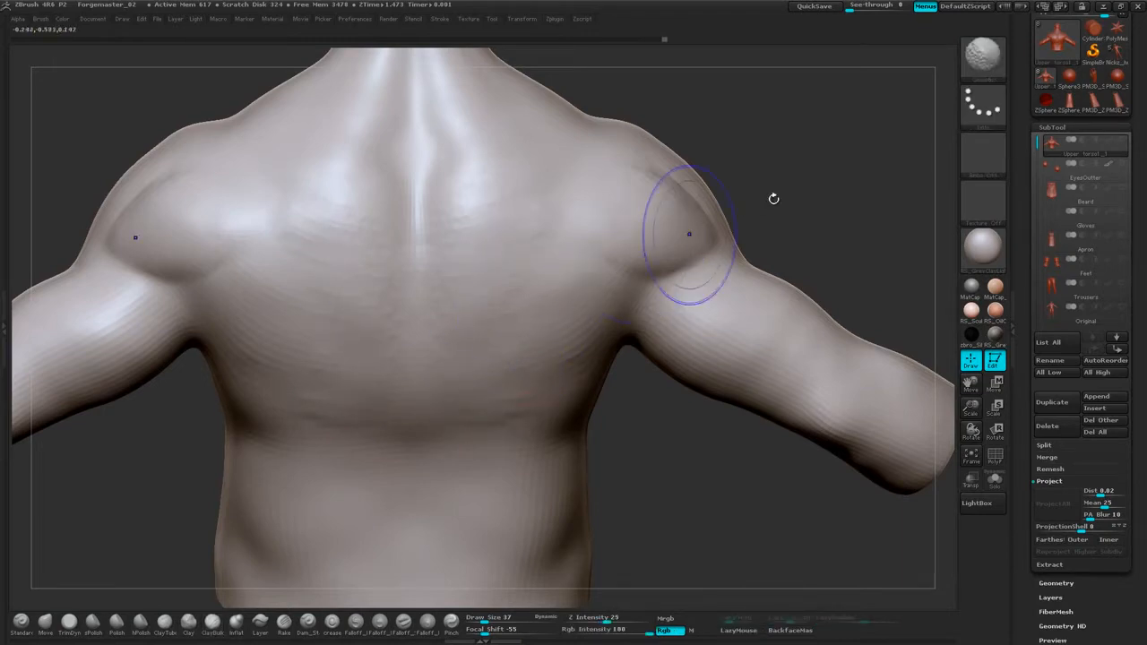
Lay clay across the middle of the back below the shoulder blades and smooth the strokes.
{"action": "left_click_drag", "start_coordinate": [773, 194], "coordinate": [753, 208]}
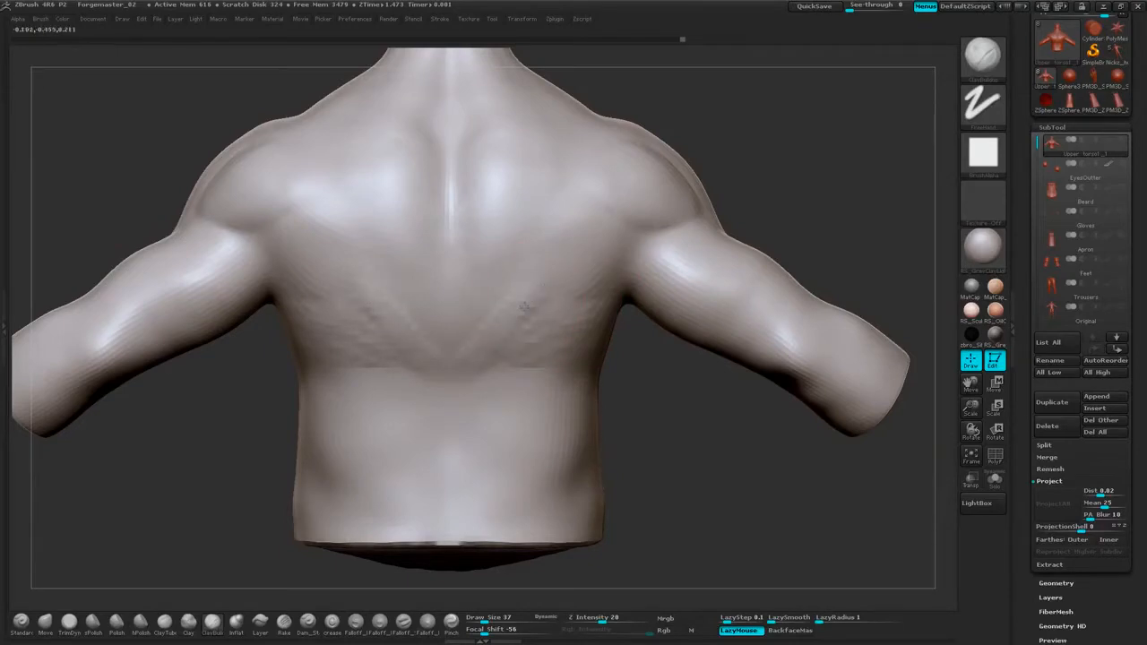
{"action": "mouse_move", "coordinate": [476, 299]}
{"action": "left_mouse_down"}
{"action": "mouse_move", "coordinate": [533, 187]}
{"action": "mouse_move", "coordinate": [531, 238]}
{"action": "mouse_move", "coordinate": [497, 290]}
{"action": "mouse_move", "coordinate": [529, 308]}
{"action": "mouse_move", "coordinate": [485, 324]}
{"action": "mouse_move", "coordinate": [465, 293]}
{"action": "mouse_move", "coordinate": [471, 324]}
{"action": "left_mouse_up"}
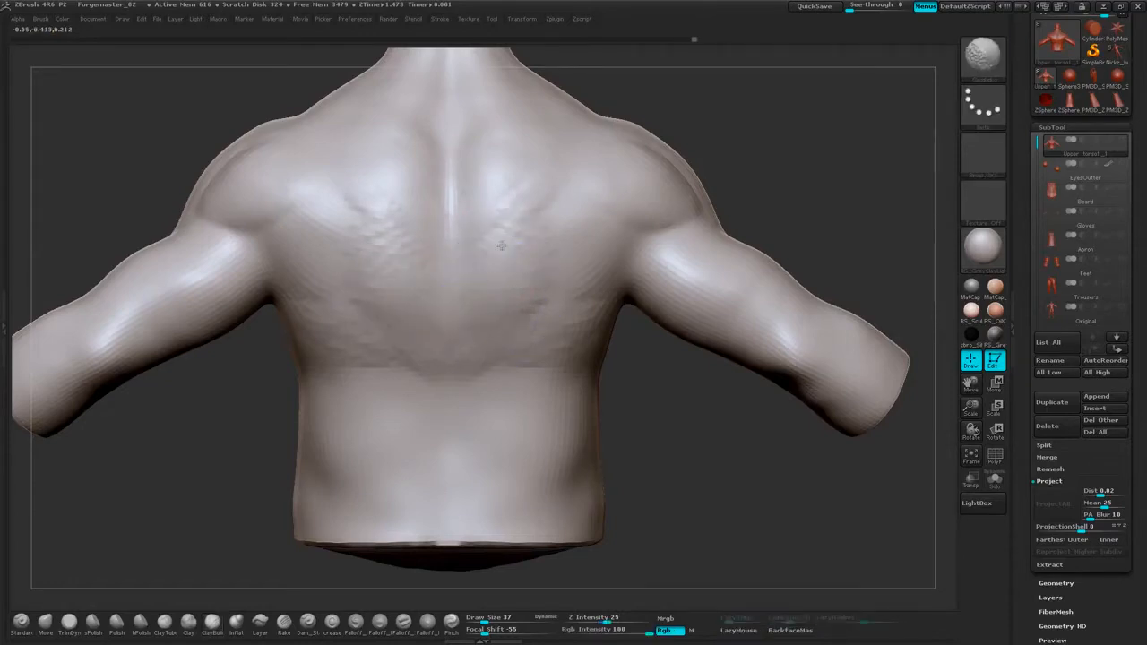
{"action": "mouse_move", "coordinate": [548, 337]}
{"action": "left_mouse_down", "text": "shift"}
{"action": "mouse_move", "coordinate": [510, 349]}
{"action": "mouse_move", "coordinate": [484, 391]}
{"action": "left_mouse_up", "text": "shift"}
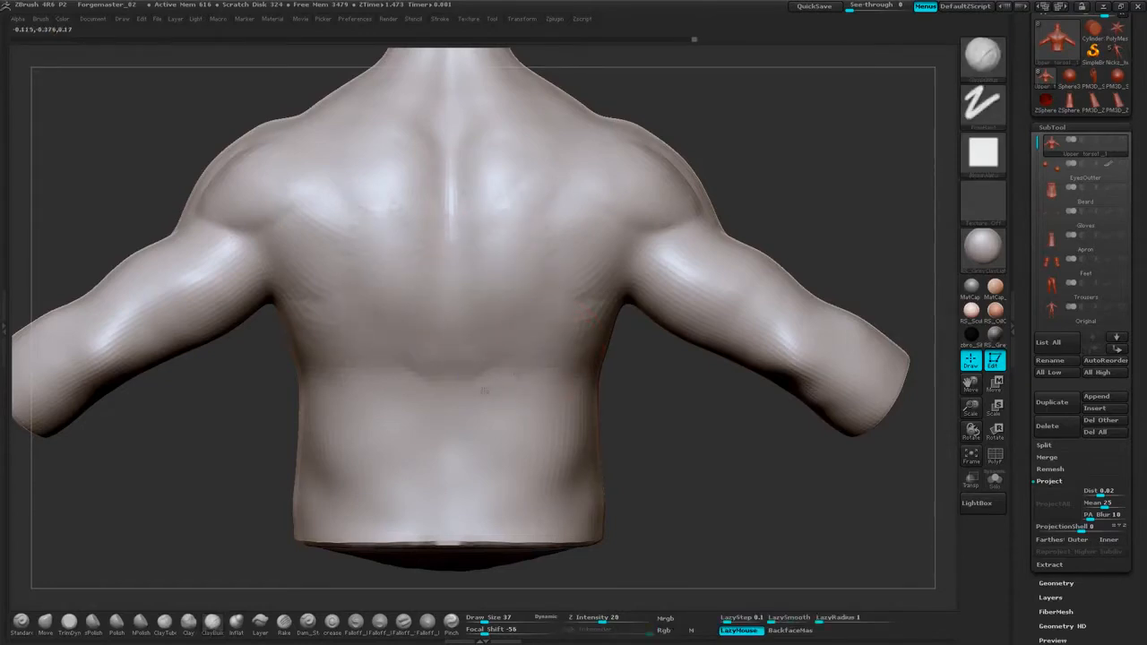
Define the lower border of the mid back with clay curving up from the spine towards the armpits, and smooth it.
{"action": "mouse_move", "coordinate": [638, 375]}
{"action": "left_mouse_down", "text": "alt"}
{"action": "mouse_move", "coordinate": [615, 338]}
{"action": "mouse_move", "coordinate": [658, 377]}
{"action": "left_mouse_up", "text": "alt"}
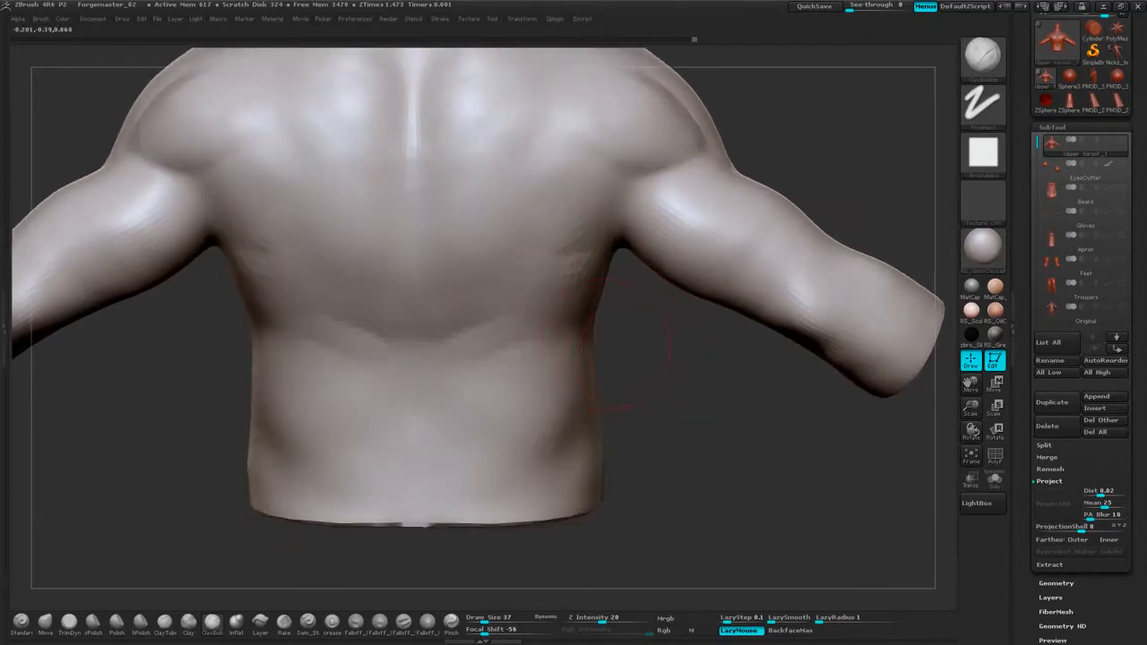
{"action": "mouse_move", "coordinate": [491, 328]}
{"action": "left_mouse_down"}
{"action": "mouse_move", "coordinate": [484, 314]}
{"action": "mouse_move", "coordinate": [518, 332]}
{"action": "left_mouse_up"}
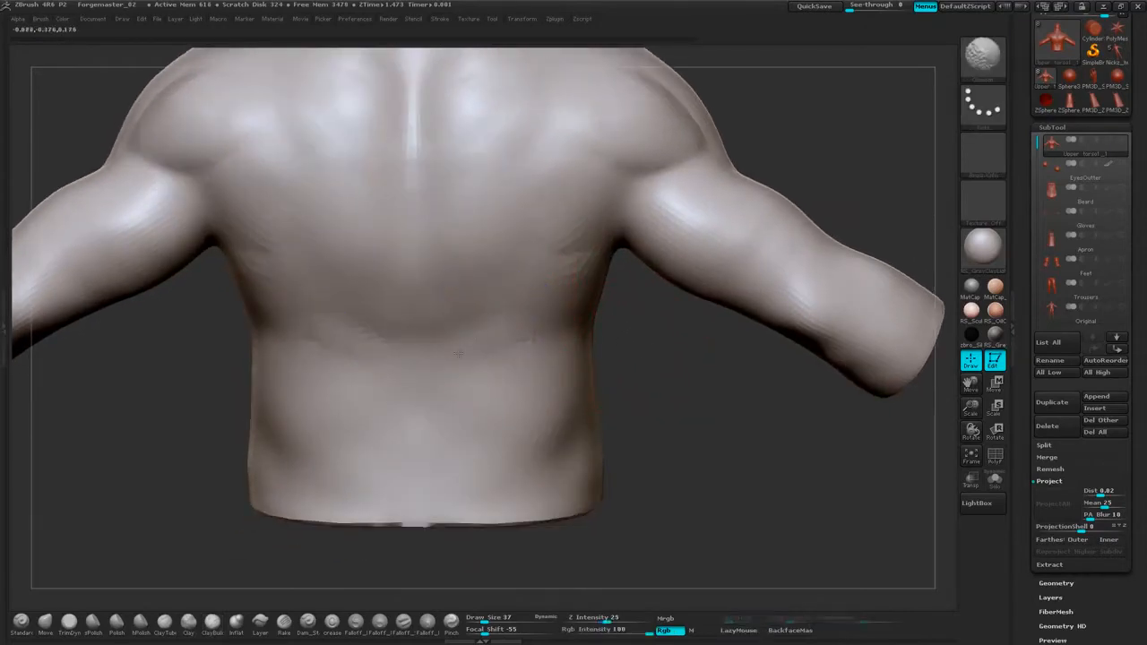
{"action": "mouse_move", "coordinate": [587, 280]}
{"action": "left_mouse_down"}
{"action": "mouse_move", "coordinate": [542, 272]}
{"action": "mouse_move", "coordinate": [527, 302]}
{"action": "left_mouse_up"}
{"action": "left_click_drag", "start_coordinate": [527, 229], "coordinate": [551, 218]}
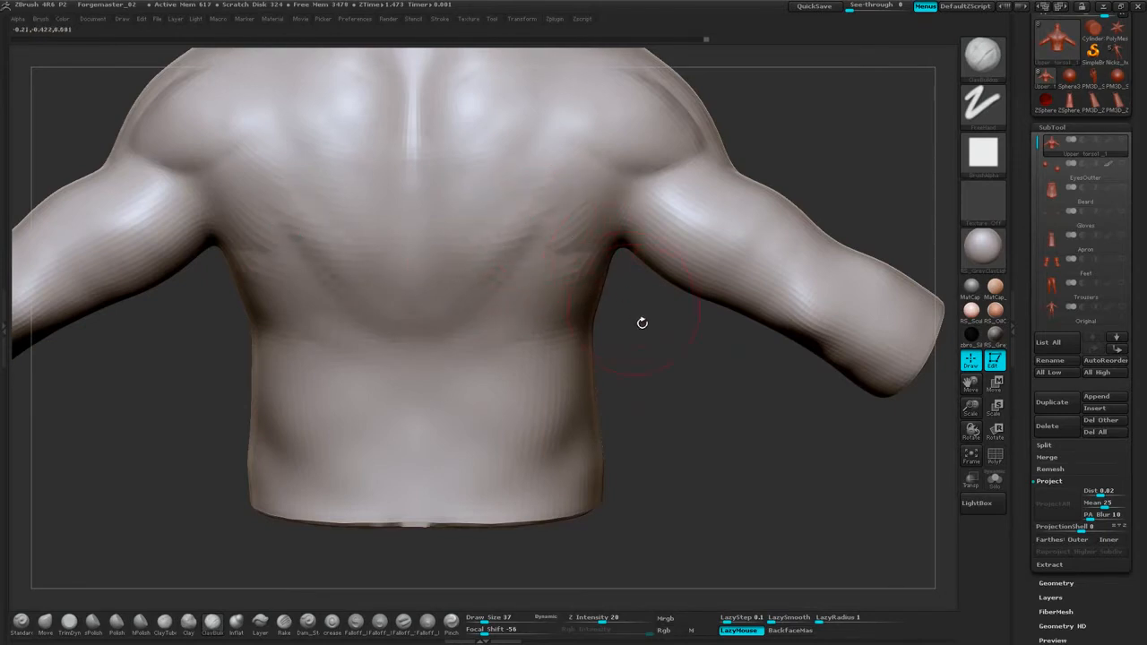
{"action": "left_click_drag", "start_coordinate": [643, 323], "coordinate": [634, 369], "text": "alt"}
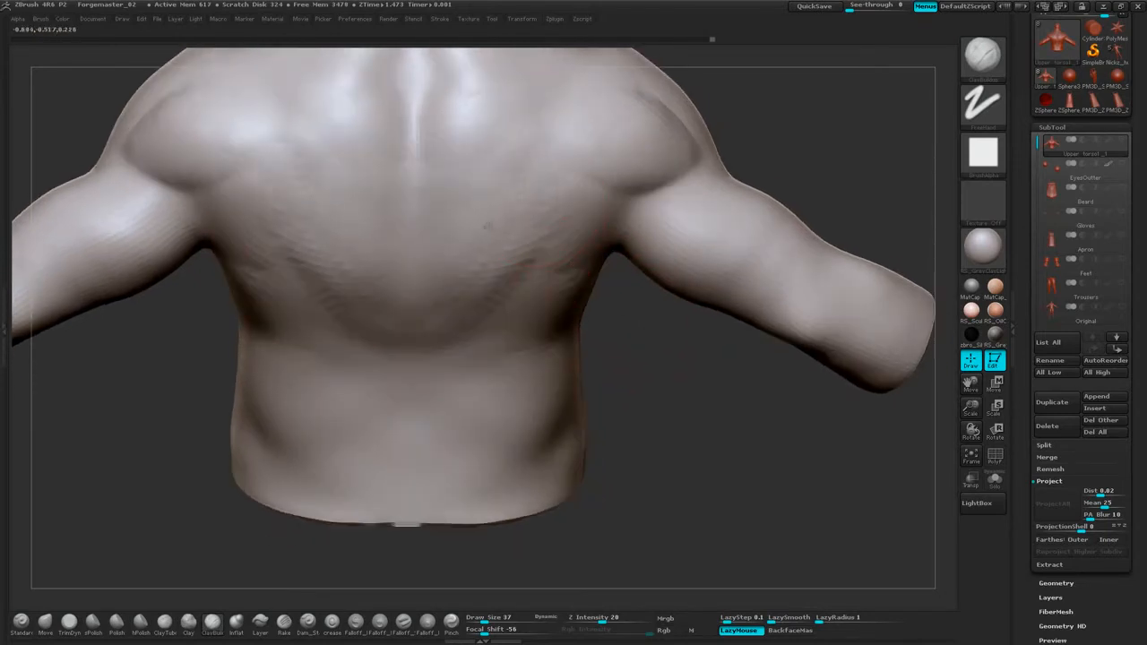
{"action": "left_click_drag", "start_coordinate": [466, 143], "coordinate": [509, 125]}
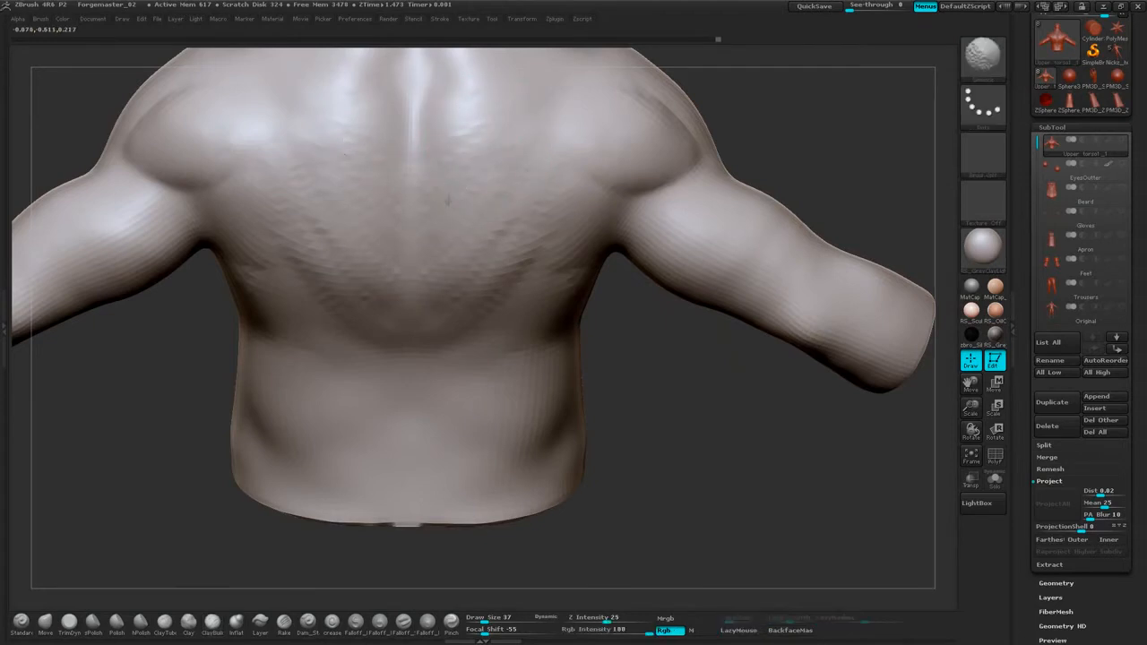
Build up the latissimus with clay from beneath the armpits diagonally down towards the lower spine.
{"action": "left_click_drag", "start_coordinate": [620, 364], "coordinate": [635, 309]}
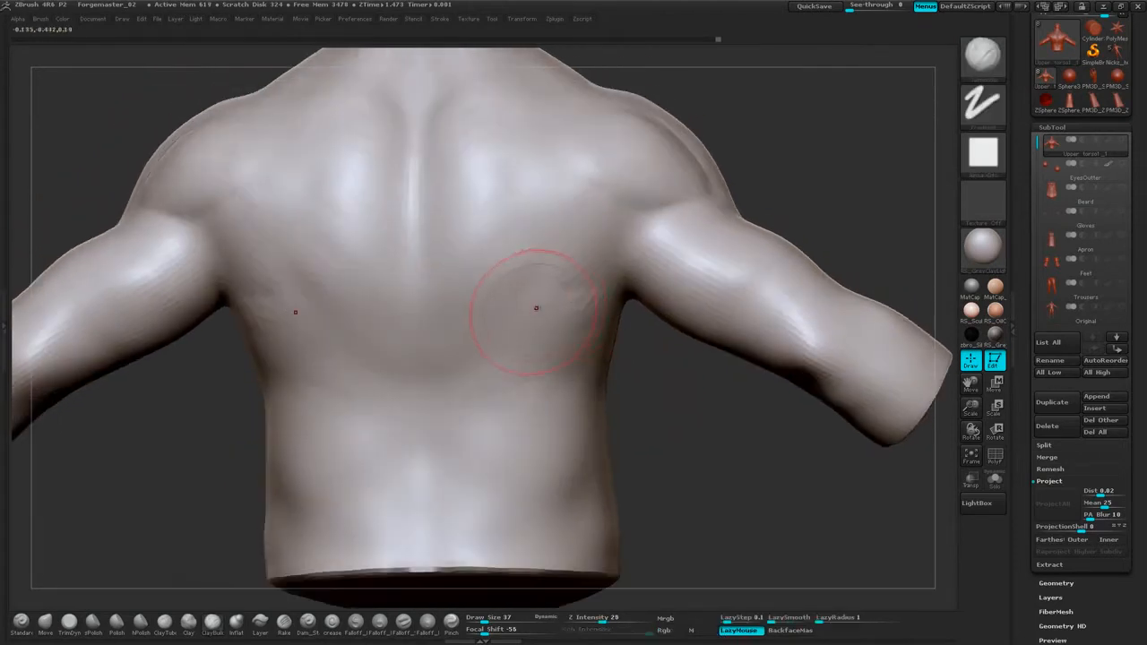
{"action": "mouse_move", "coordinate": [542, 334]}
{"action": "left_mouse_down"}
{"action": "mouse_move", "coordinate": [511, 361]}
{"action": "mouse_move", "coordinate": [568, 380]}
{"action": "left_mouse_up"}
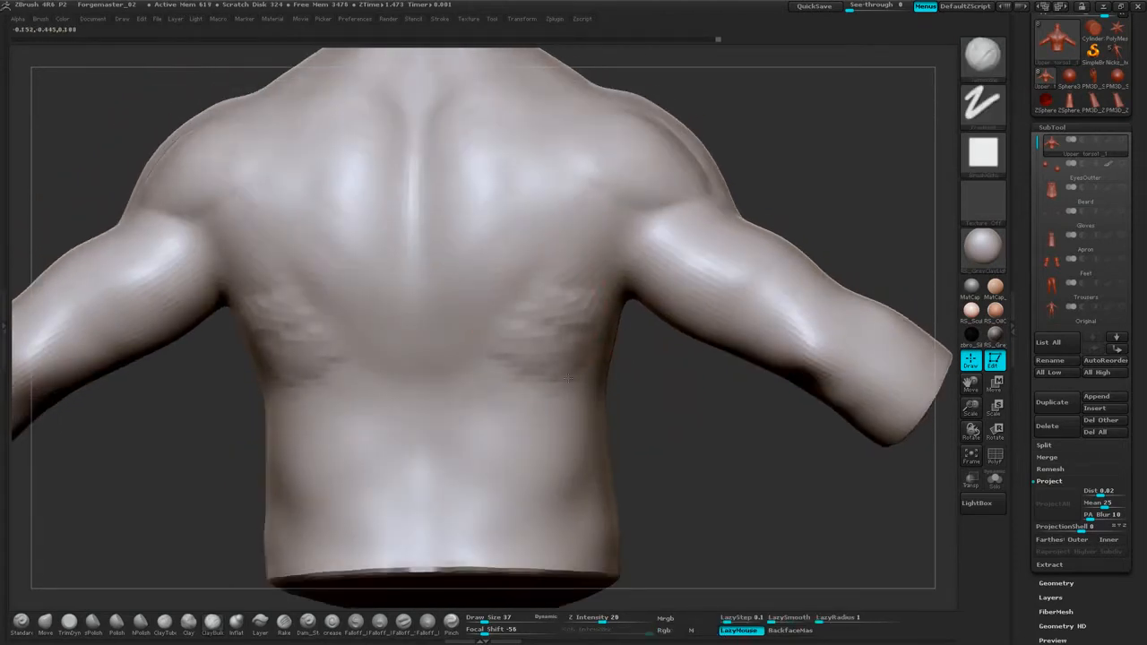
{"action": "mouse_move", "coordinate": [639, 377]}
{"action": "left_mouse_down"}
{"action": "mouse_move", "coordinate": [659, 342]}
{"action": "mouse_move", "coordinate": [633, 332]}
{"action": "left_mouse_up"}
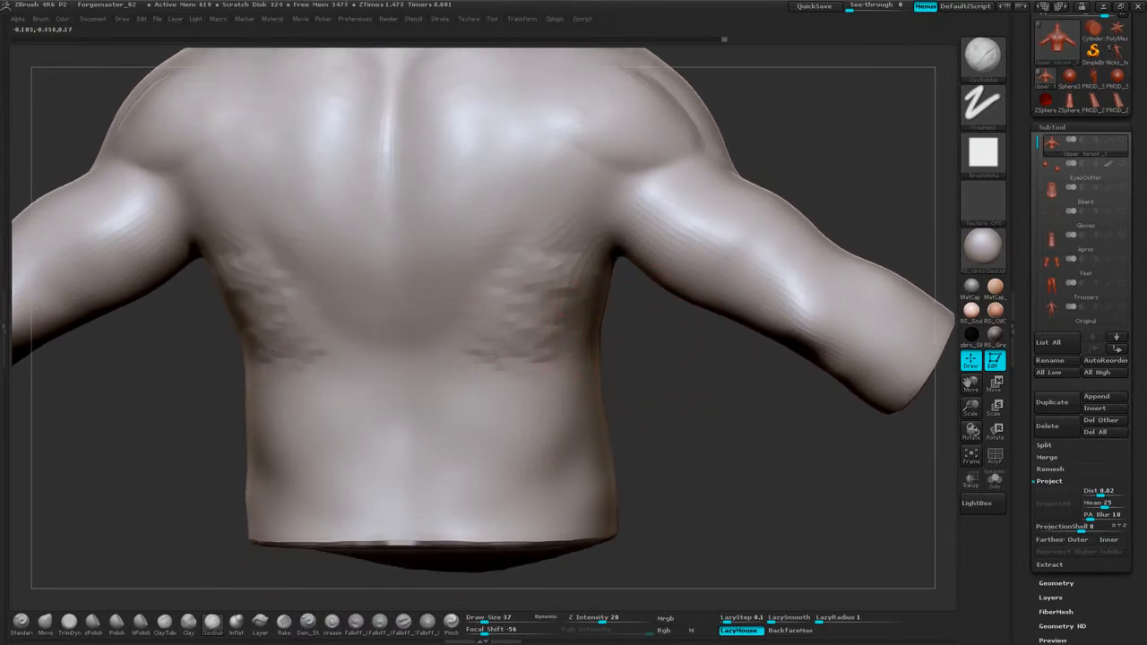
{"action": "mouse_move", "coordinate": [473, 375]}
{"action": "left_mouse_down"}
{"action": "mouse_move", "coordinate": [454, 387]}
{"action": "mouse_move", "coordinate": [466, 389]}
{"action": "left_mouse_up"}
{"action": "left_click_drag", "start_coordinate": [531, 356], "coordinate": [482, 396]}
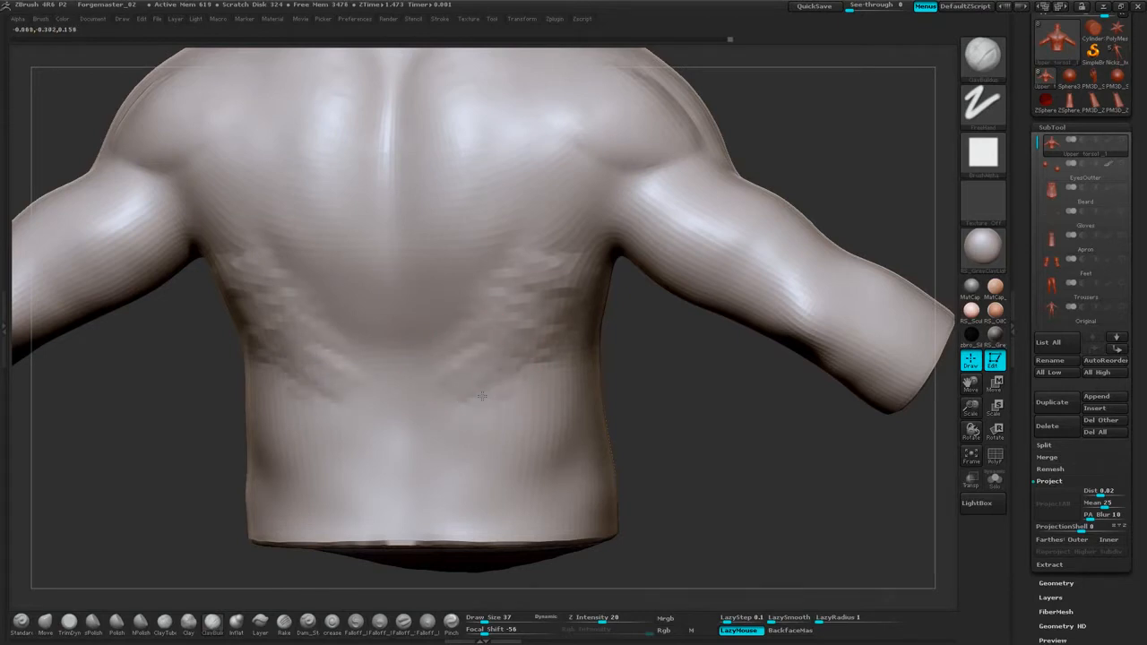
Add clay to the lower back on both sides of the spine, blending it into the bottom of the latissimus.
{"action": "mouse_move", "coordinate": [645, 420]}
{"action": "left_mouse_down", "text": "alt"}
{"action": "mouse_move", "coordinate": [656, 373]}
{"action": "mouse_move", "coordinate": [645, 355]}
{"action": "left_mouse_up", "text": "alt"}
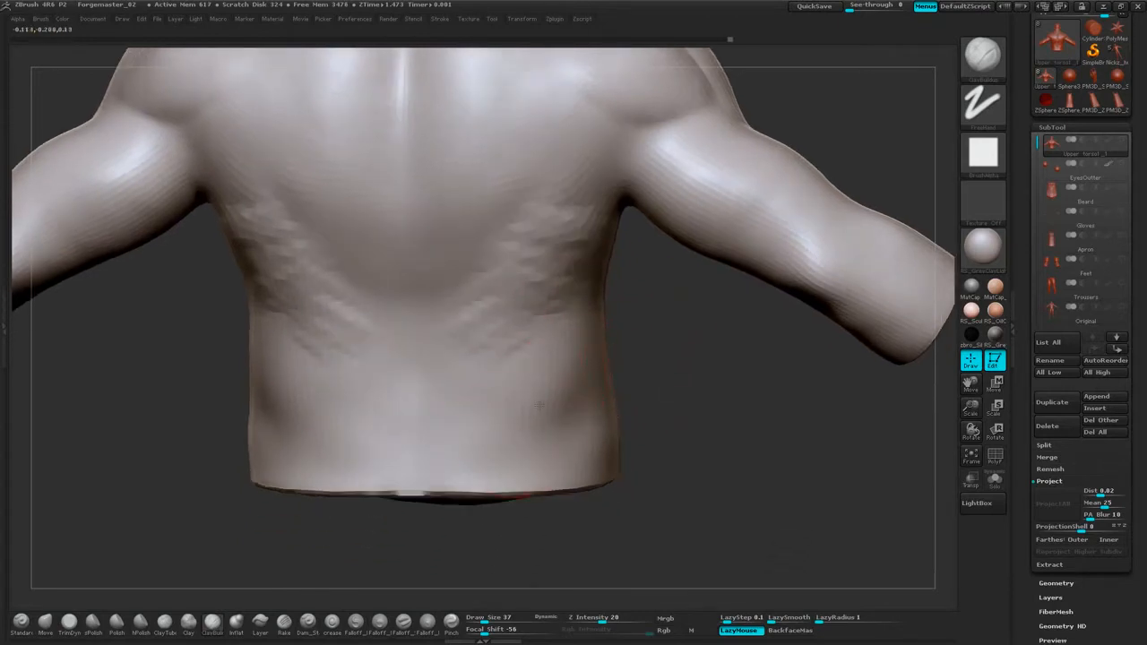
{"action": "left_click_drag", "start_coordinate": [536, 429], "coordinate": [515, 406]}
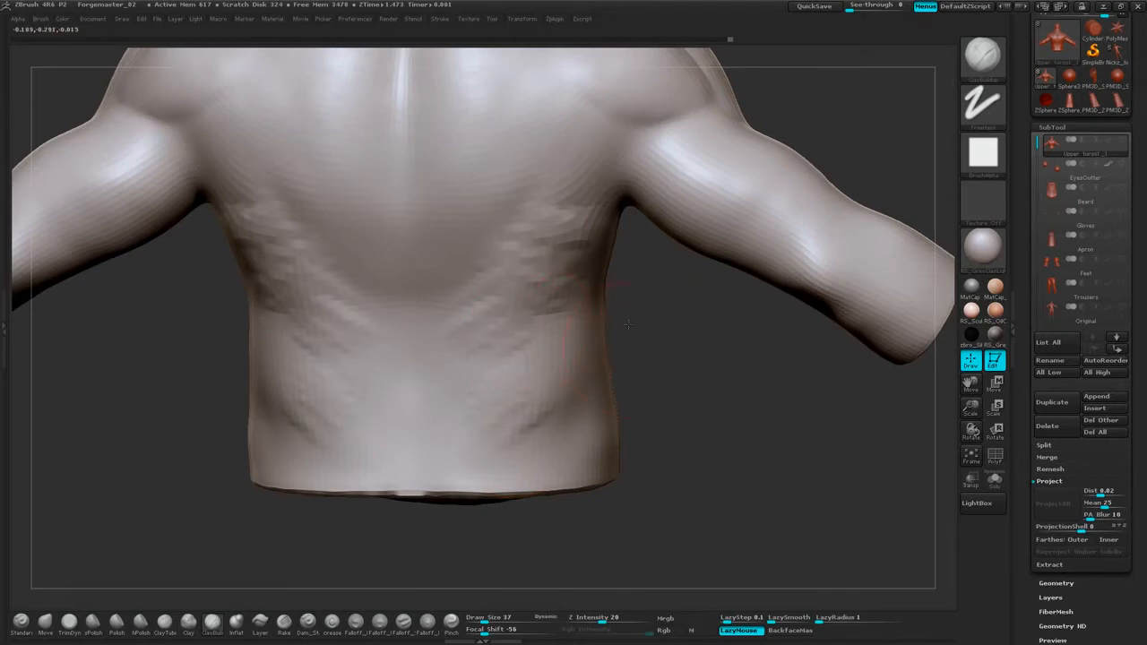
{"action": "left_click_drag", "start_coordinate": [649, 360], "coordinate": [649, 338]}
{"action": "left_click_drag", "start_coordinate": [512, 320], "coordinate": [484, 336]}
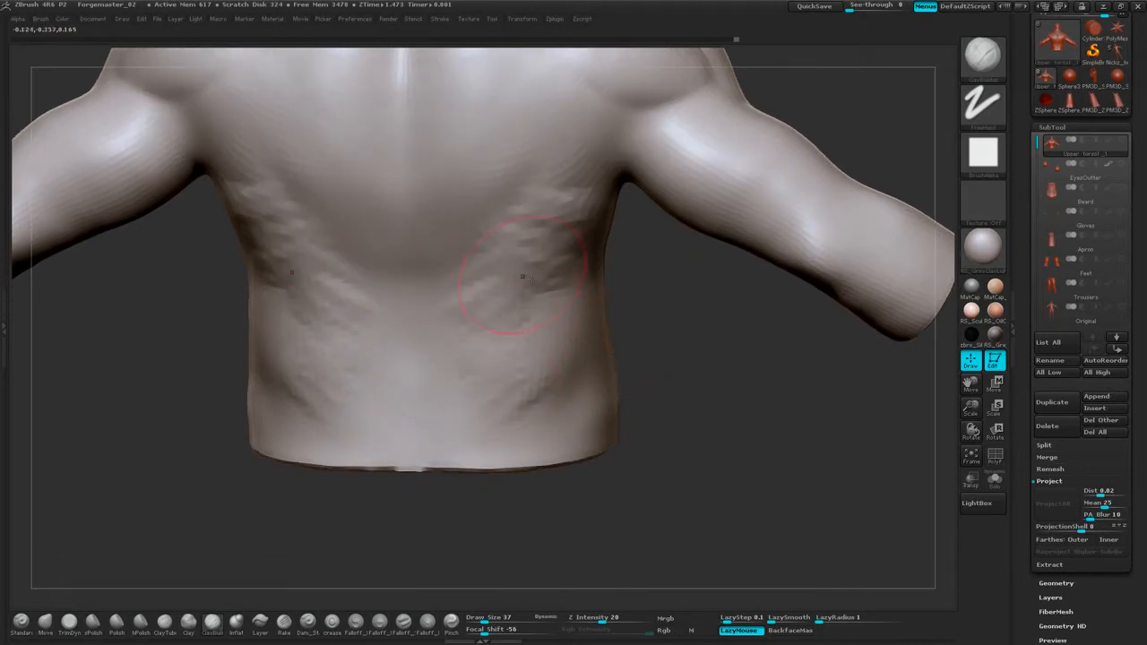
{"action": "left_click_drag", "start_coordinate": [652, 341], "coordinate": [633, 344]}
{"action": "mouse_move", "coordinate": [494, 383]}
{"action": "left_mouse_down"}
{"action": "mouse_move", "coordinate": [477, 399]}
{"action": "mouse_move", "coordinate": [581, 352]}
{"action": "mouse_move", "coordinate": [533, 304]}
{"action": "left_mouse_up"}
Extend the latissimus around the side of the ribcage below the armpit with clay and smooth the strokes.
{"action": "mouse_move", "coordinate": [687, 316]}
{"action": "left_mouse_down", "text": "alt"}
{"action": "mouse_move", "coordinate": [665, 328]}
{"action": "mouse_move", "coordinate": [620, 299]}
{"action": "left_mouse_up", "text": "alt"}
{"action": "left_click_drag", "start_coordinate": [842, 122], "coordinate": [717, 101]}
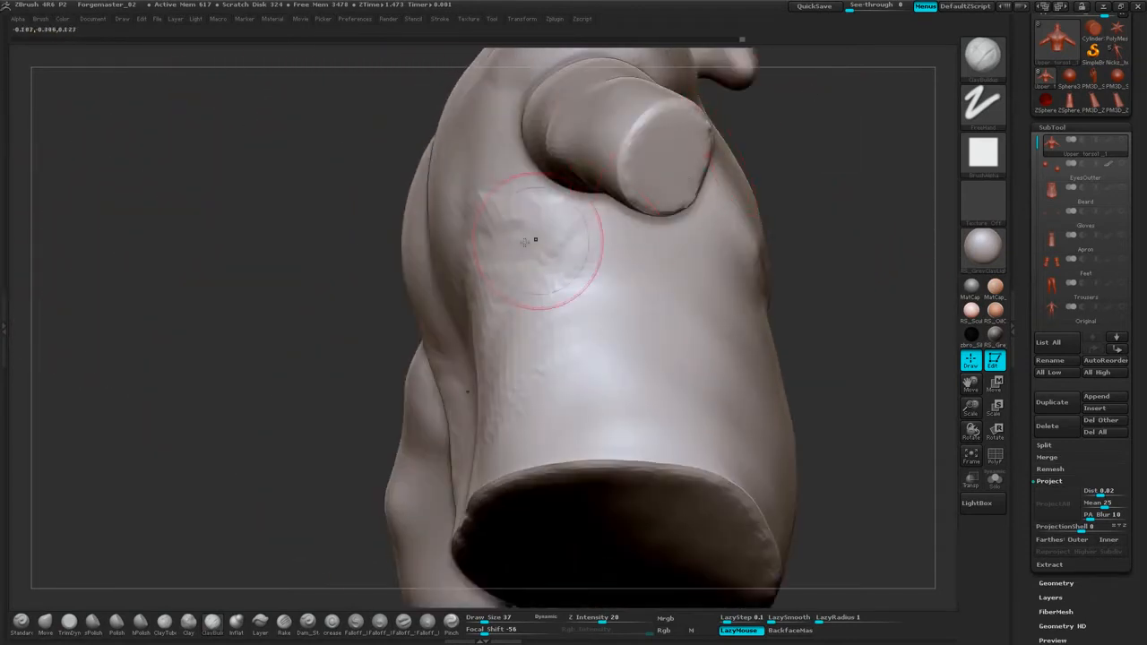
{"action": "left_click_drag", "start_coordinate": [888, 148], "coordinate": [819, 141]}
{"action": "mouse_move", "coordinate": [598, 205]}
{"action": "left_mouse_down"}
{"action": "mouse_move", "coordinate": [553, 256]}
{"action": "mouse_move", "coordinate": [632, 211]}
{"action": "mouse_move", "coordinate": [573, 268]}
{"action": "left_mouse_up"}
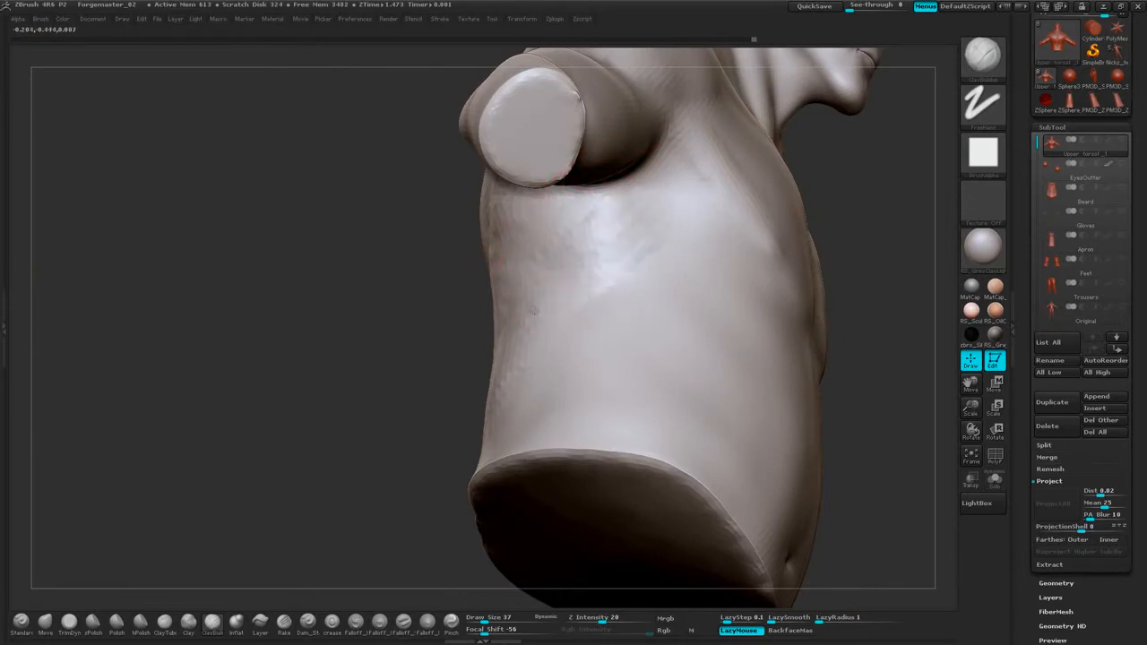
{"action": "mouse_move", "coordinate": [846, 171]}
{"action": "left_mouse_down"}
{"action": "mouse_move", "coordinate": [826, 234]}
{"action": "mouse_move", "coordinate": [824, 170]}
{"action": "left_mouse_up"}
{"action": "left_click_drag", "start_coordinate": [518, 342], "coordinate": [547, 318], "text": "shift"}
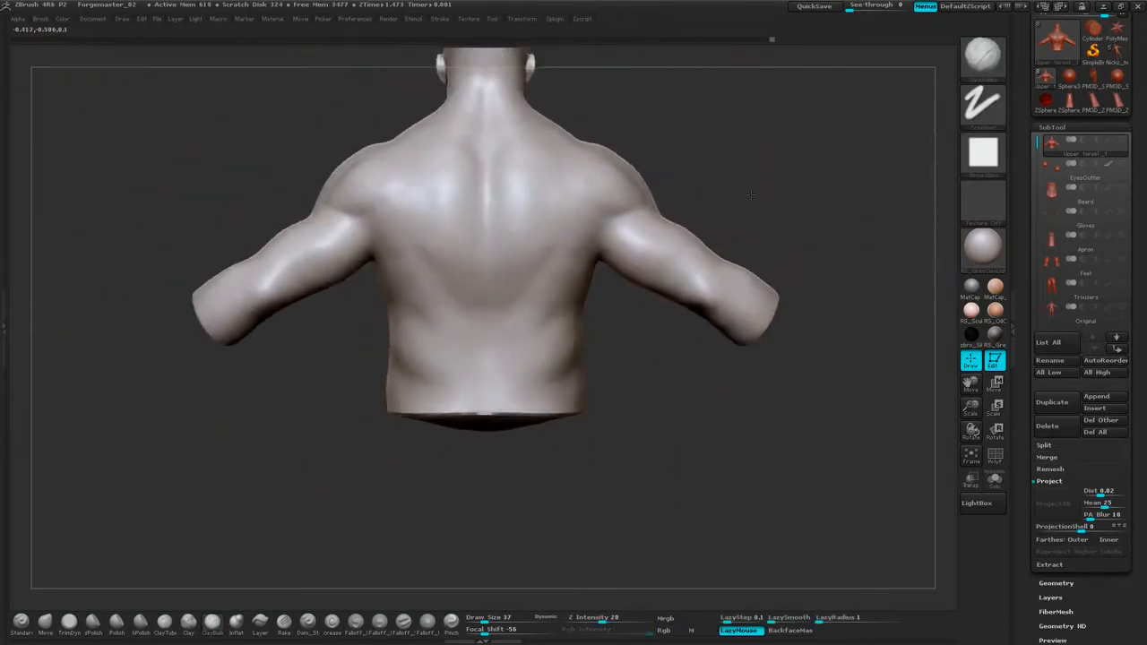
Check the back from several angles, then refine the mid back beside the spine with clay and smooth the latissimus.
{"action": "left_click_drag", "start_coordinate": [752, 194], "coordinate": [771, 233]}
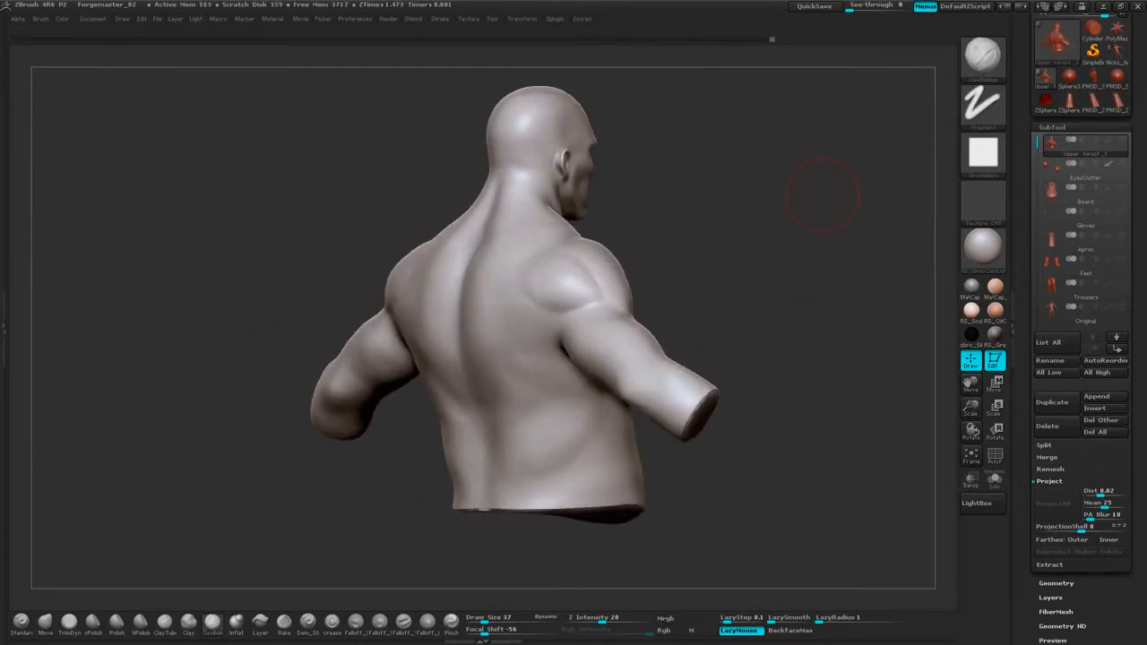
{"action": "mouse_move", "coordinate": [730, 232]}
{"action": "left_mouse_down"}
{"action": "mouse_move", "coordinate": [768, 222]}
{"action": "mouse_move", "coordinate": [765, 239]}
{"action": "mouse_move", "coordinate": [777, 220]}
{"action": "left_mouse_up"}
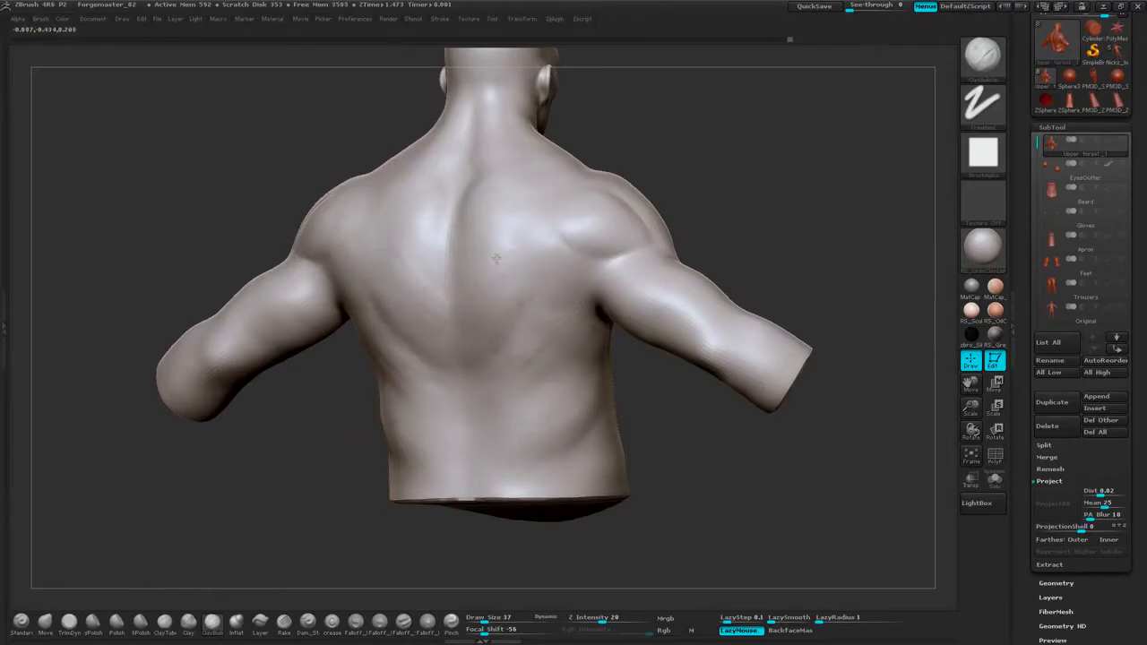
{"action": "left_click_drag", "start_coordinate": [497, 259], "coordinate": [506, 228]}
{"action": "left_click_drag", "start_coordinate": [626, 144], "coordinate": [691, 155]}
{"action": "mouse_move", "coordinate": [500, 253]}
{"action": "left_mouse_down"}
{"action": "mouse_move", "coordinate": [507, 232]}
{"action": "mouse_move", "coordinate": [482, 233]}
{"action": "mouse_move", "coordinate": [479, 216]}
{"action": "left_mouse_up"}
{"action": "left_click_drag", "start_coordinate": [497, 310], "coordinate": [547, 272], "text": "shift"}
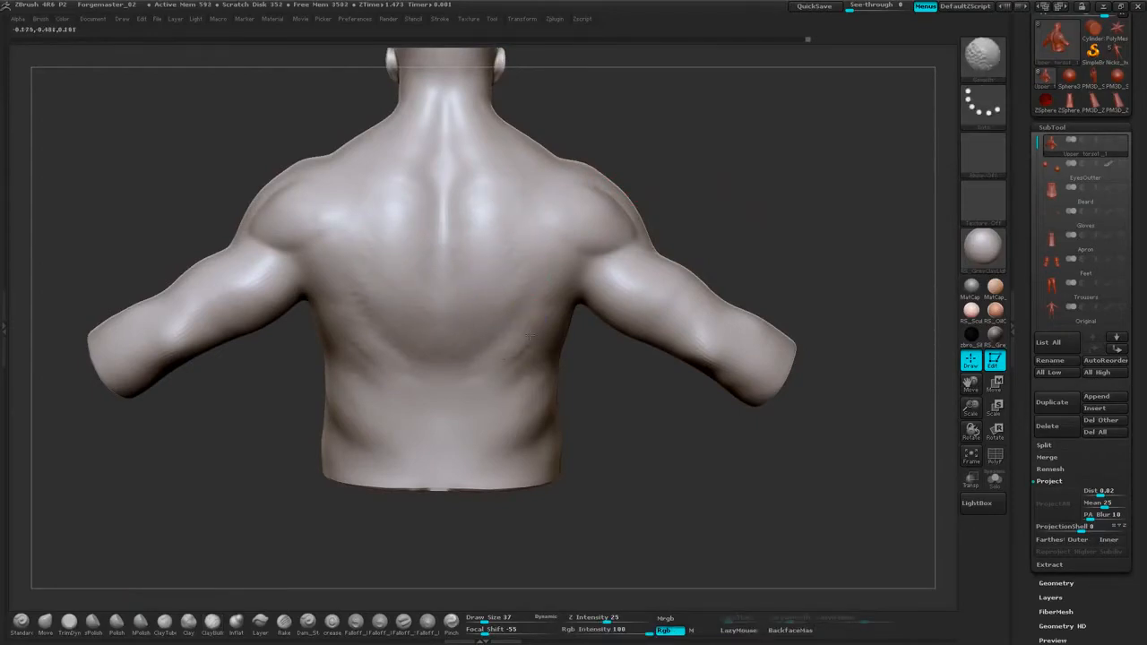
{"action": "left_click_drag", "start_coordinate": [520, 327], "coordinate": [496, 380], "text": "shift"}
Rework the lower back muscles with clay, undoing the strokes over the lower spine, and smooth the result.
{"action": "mouse_move", "coordinate": [765, 197]}
{"action": "left_mouse_down"}
{"action": "mouse_move", "coordinate": [731, 177]}
{"action": "mouse_move", "coordinate": [668, 175]}
{"action": "left_mouse_up"}
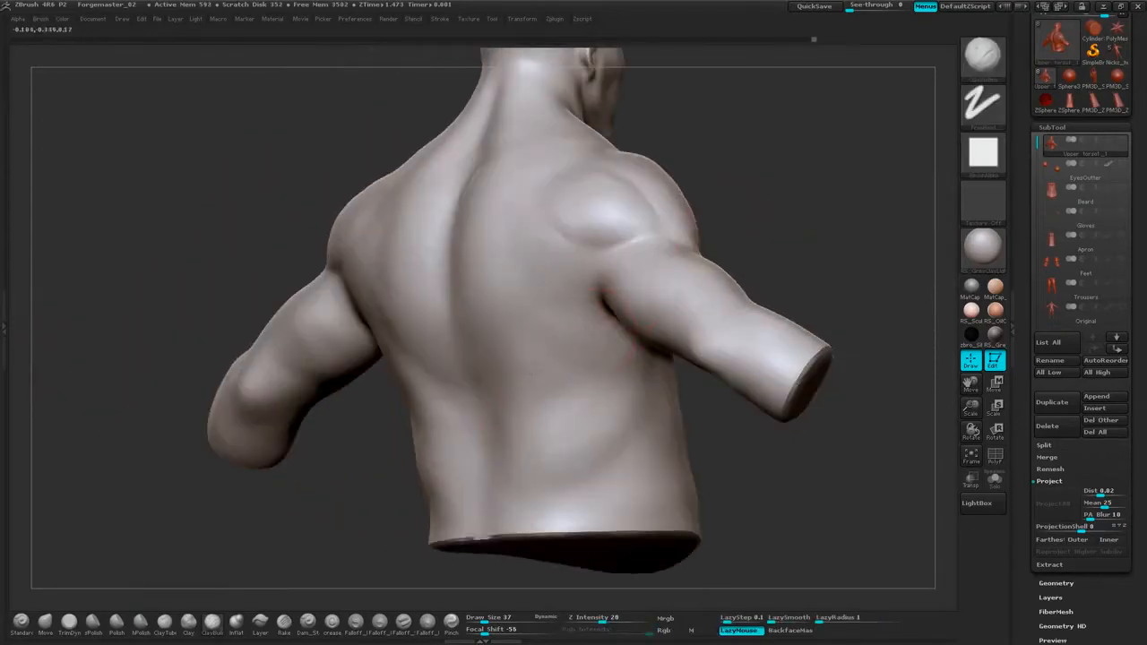
{"action": "left_click_drag", "start_coordinate": [794, 197], "coordinate": [795, 234]}
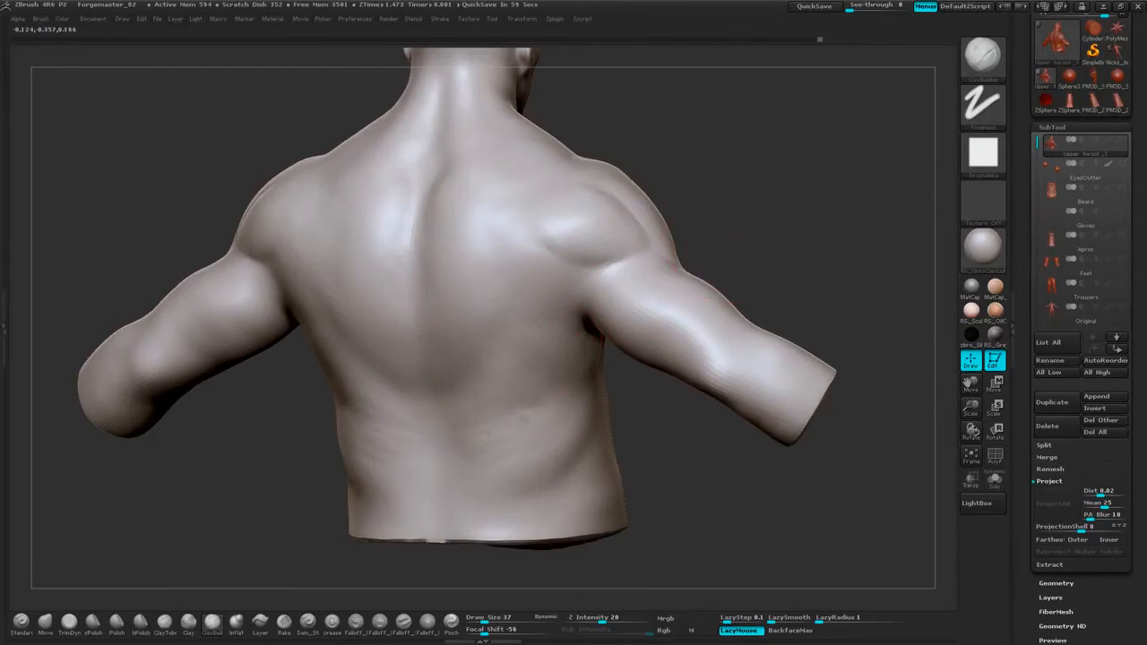
{"action": "left_click_drag", "start_coordinate": [698, 446], "coordinate": [709, 381]}
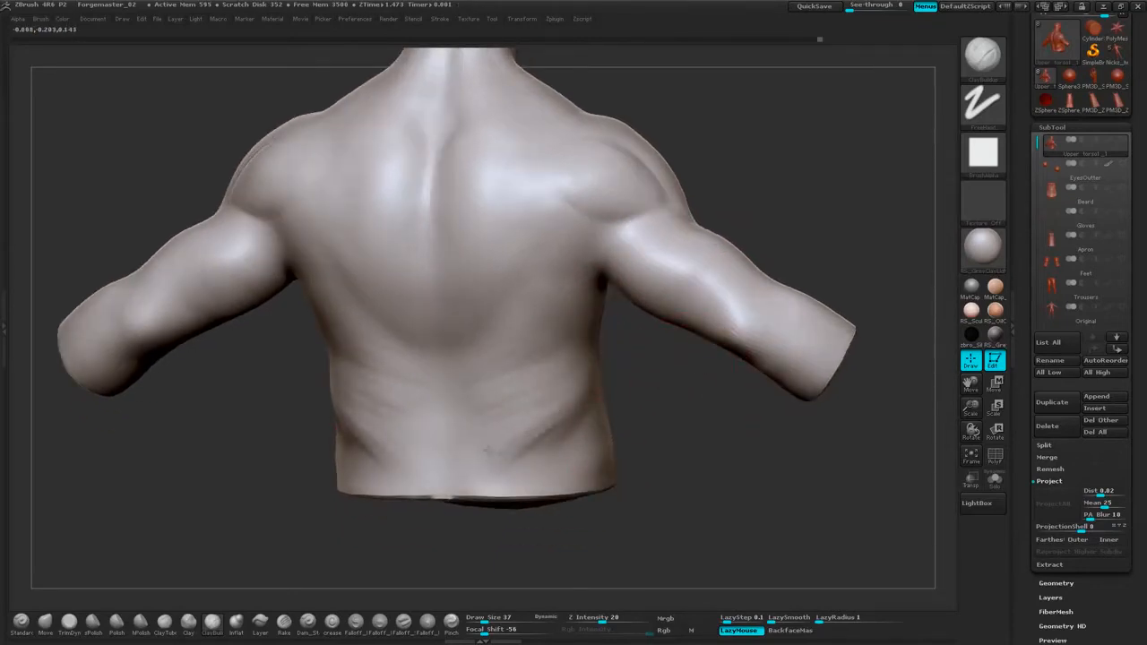
{"action": "left_click_drag", "start_coordinate": [631, 398], "coordinate": [643, 405]}
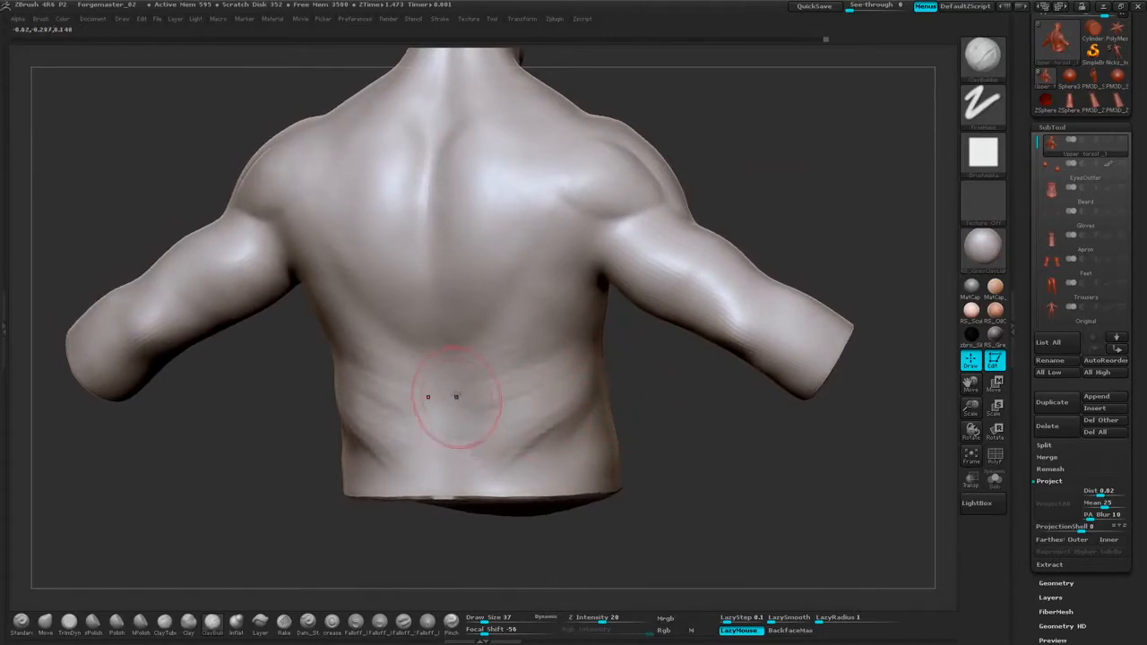
{"action": "mouse_move", "coordinate": [456, 400]}
{"action": "left_mouse_down"}
{"action": "mouse_move", "coordinate": [458, 430]}
{"action": "mouse_move", "coordinate": [454, 406]}
{"action": "mouse_move", "coordinate": [439, 466]}
{"action": "mouse_move", "coordinate": [484, 484]}
{"action": "left_mouse_up"}
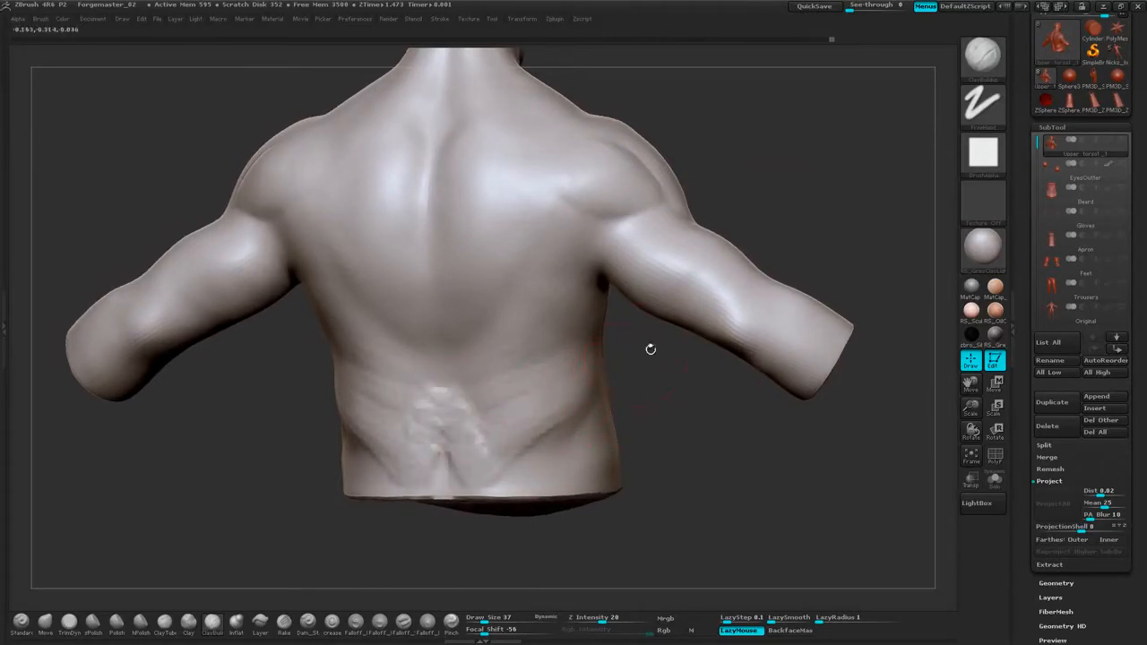
{"action": "key", "text": "ctrl+z"}
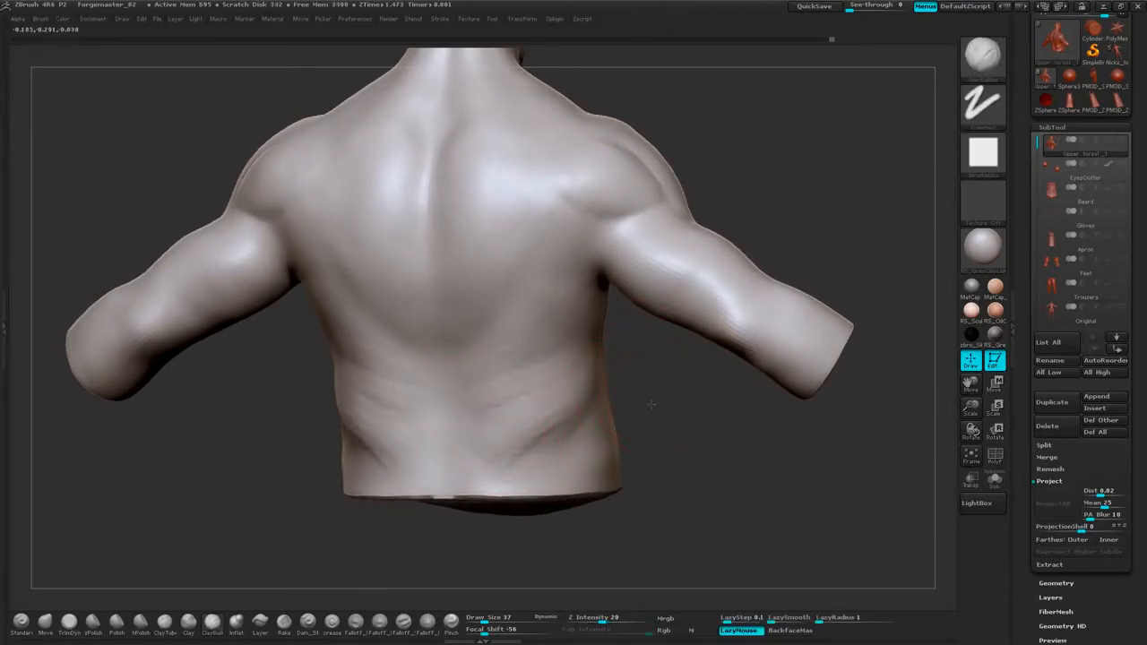
{"action": "mouse_move", "coordinate": [645, 402]}
{"action": "left_mouse_down"}
{"action": "mouse_move", "coordinate": [700, 361]}
{"action": "mouse_move", "coordinate": [525, 410]}
{"action": "left_mouse_up"}
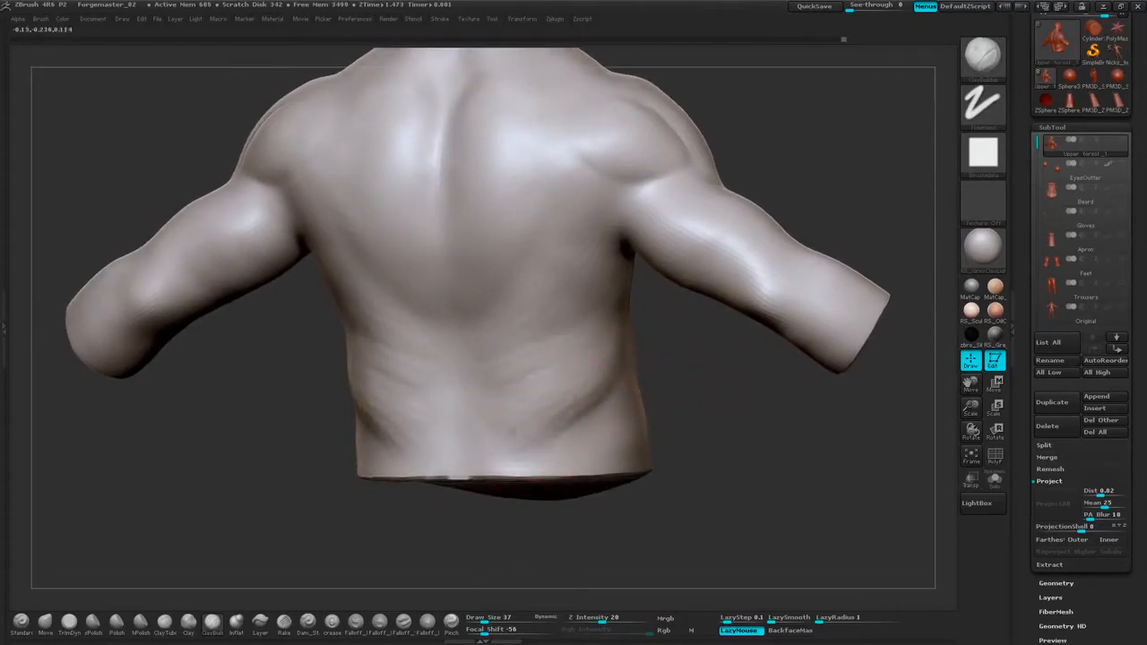
{"action": "mouse_move", "coordinate": [570, 362]}
{"action": "left_mouse_down"}
{"action": "mouse_move", "coordinate": [540, 403]}
{"action": "mouse_move", "coordinate": [532, 356]}
{"action": "left_mouse_up"}
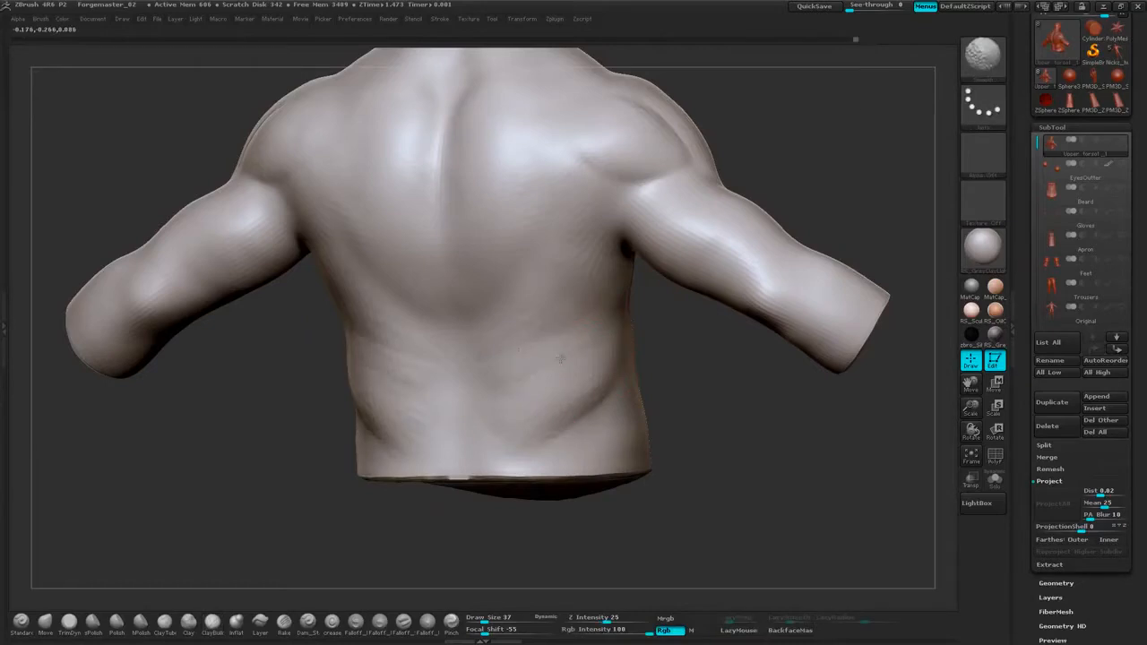
Add clay along the bottom edge of the torso, from the lower back around the side of the waist.
{"action": "left_click_drag", "start_coordinate": [769, 410], "coordinate": [668, 371]}
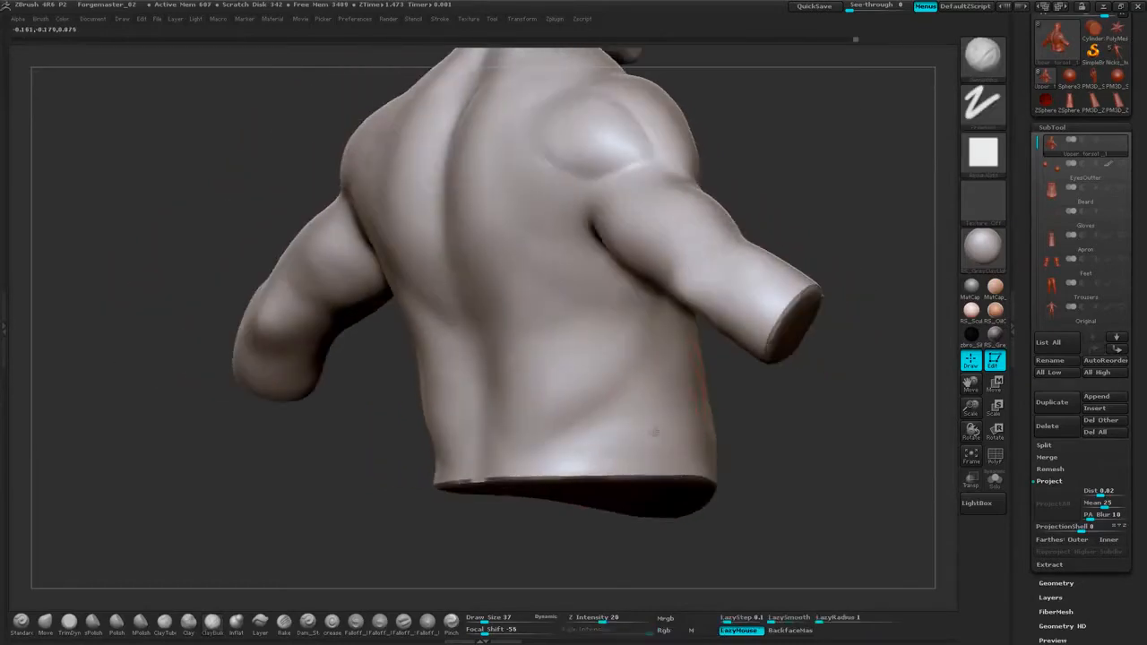
{"action": "mouse_move", "coordinate": [655, 432]}
{"action": "left_mouse_down"}
{"action": "mouse_move", "coordinate": [656, 449]}
{"action": "mouse_move", "coordinate": [621, 462]}
{"action": "left_mouse_up"}
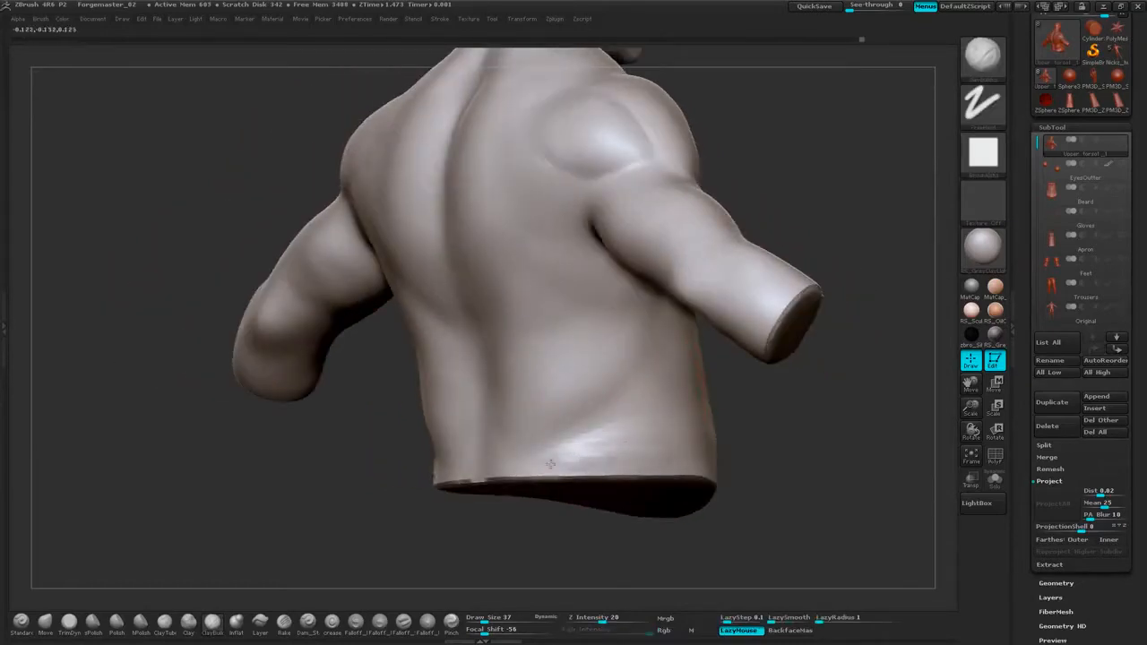
{"action": "left_click_drag", "start_coordinate": [550, 464], "coordinate": [678, 428]}
{"action": "left_click_drag", "start_coordinate": [772, 428], "coordinate": [789, 448]}
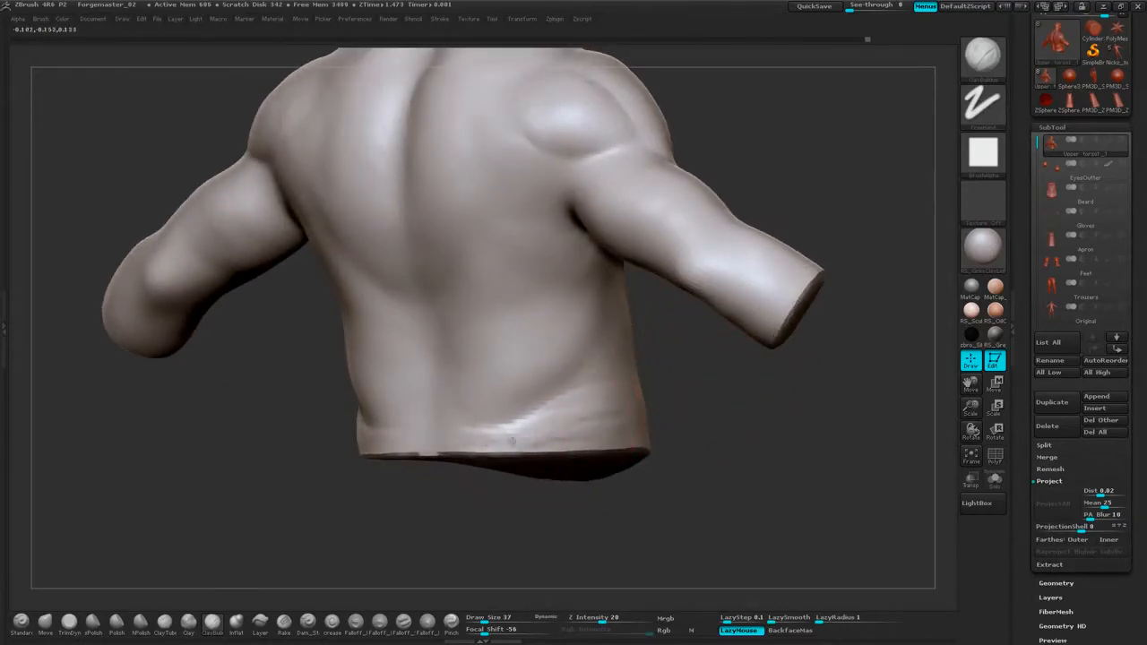
{"action": "left_click_drag", "start_coordinate": [760, 419], "coordinate": [538, 434]}
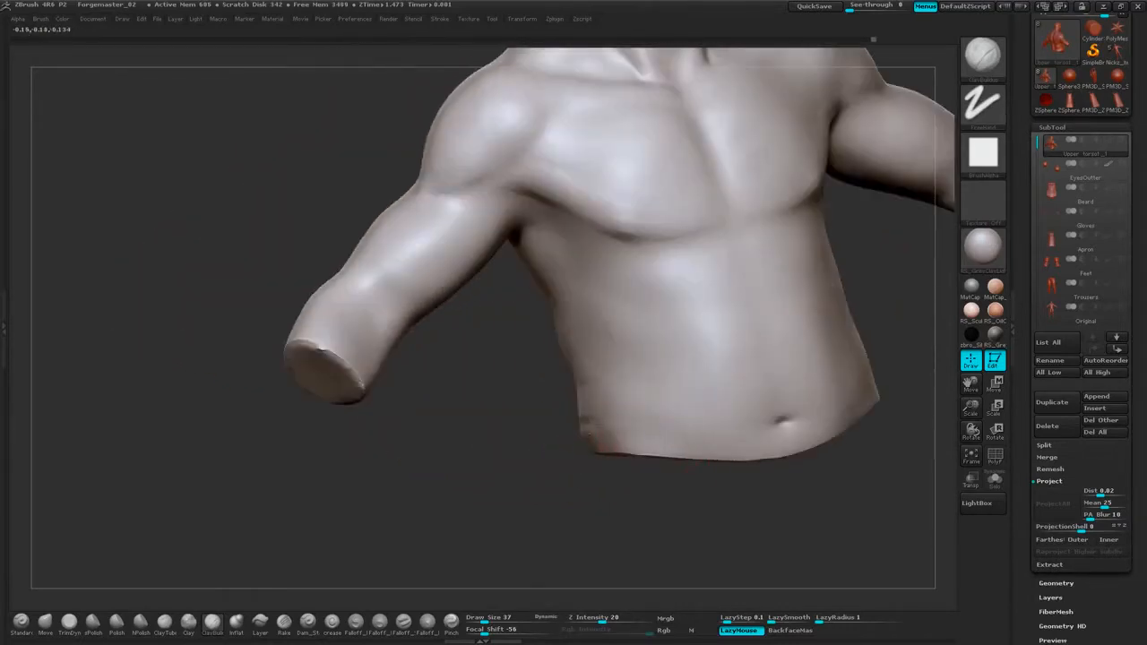
{"action": "mouse_move", "coordinate": [683, 487]}
{"action": "left_mouse_down"}
{"action": "mouse_move", "coordinate": [594, 487]}
{"action": "mouse_move", "coordinate": [552, 439]}
{"action": "left_mouse_up"}
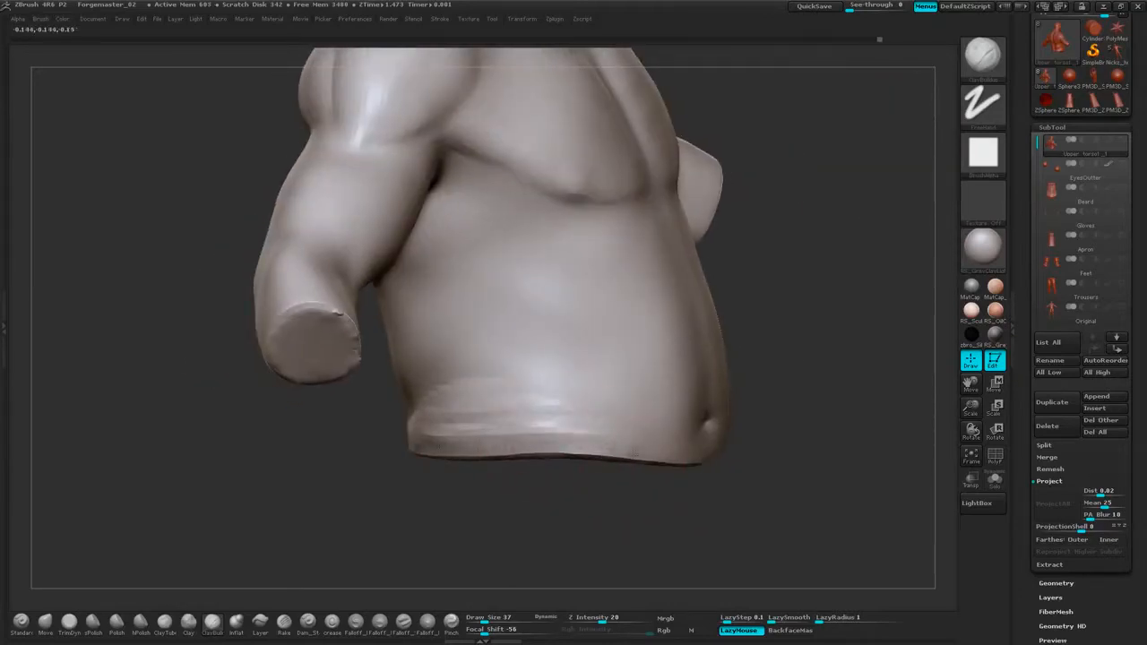
Smooth the clay strokes along the bottom edge of the waist, from the flank around to the front.
{"action": "key", "text": "b"}
{"action": "key", "text": "s"}
{"action": "key", "text": "t"}
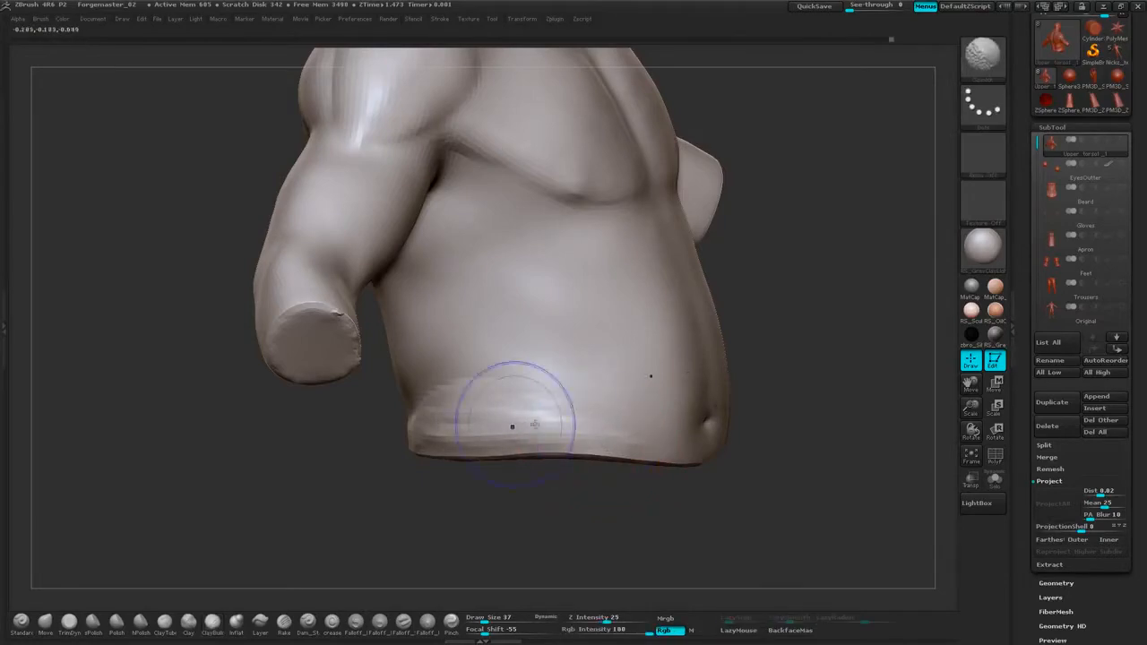
{"action": "left_click_drag", "start_coordinate": [386, 502], "coordinate": [574, 502]}
{"action": "mouse_move", "coordinate": [530, 431]}
{"action": "left_mouse_down", "text": "shift"}
{"action": "mouse_move", "coordinate": [423, 433]}
{"action": "mouse_move", "coordinate": [529, 434]}
{"action": "left_mouse_up", "text": "shift"}
{"action": "left_click_drag", "start_coordinate": [665, 417], "coordinate": [502, 426]}
{"action": "left_click_drag", "start_coordinate": [623, 487], "coordinate": [546, 488]}
{"action": "left_click_drag", "start_coordinate": [596, 444], "coordinate": [563, 442], "text": "shift"}
{"action": "left_click_drag", "start_coordinate": [687, 471], "coordinate": [703, 471], "text": "shift"}
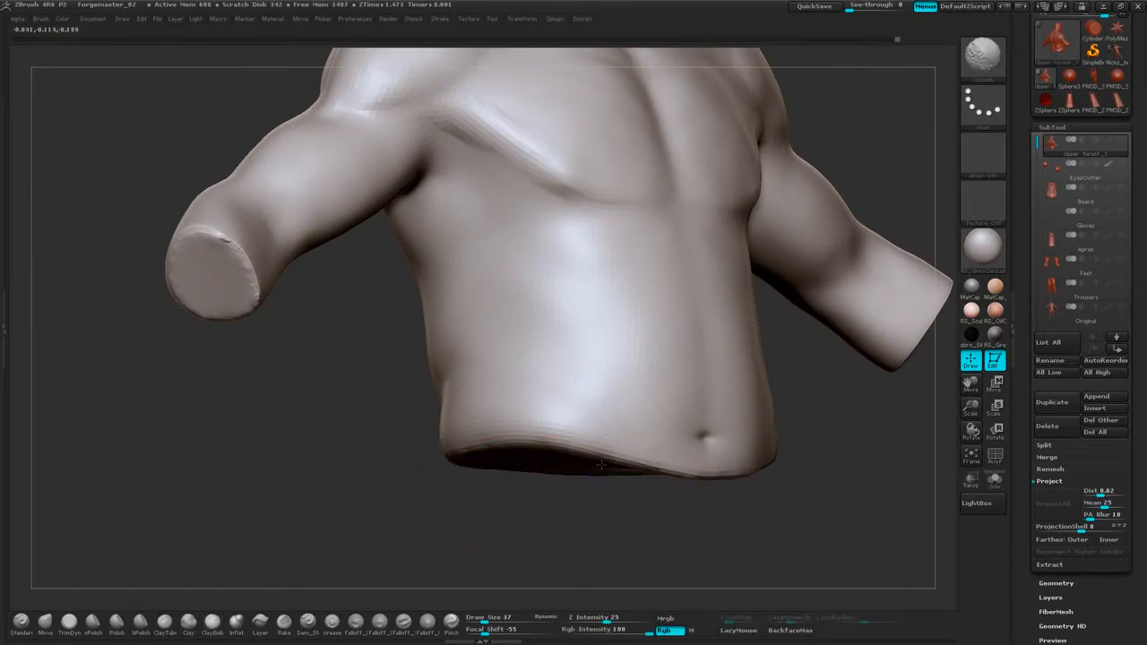
{"action": "left_click_drag", "start_coordinate": [394, 504], "coordinate": [640, 507]}
{"action": "left_click_drag", "start_coordinate": [546, 457], "coordinate": [461, 463], "text": "shift"}
Show the Trousers subtool and build up the obliques with clay just above the waistband.
{"action": "left_click_drag", "start_coordinate": [794, 315], "coordinate": [685, 323]}
{"action": "left_click", "coordinate": [1121, 283]}
{"action": "left_click_drag", "start_coordinate": [852, 323], "coordinate": [663, 332]}
{"action": "mouse_move", "coordinate": [906, 328]}
{"action": "left_mouse_down"}
{"action": "mouse_move", "coordinate": [789, 331]}
{"action": "mouse_move", "coordinate": [801, 379]}
{"action": "mouse_move", "coordinate": [781, 363]}
{"action": "mouse_move", "coordinate": [688, 409]}
{"action": "left_mouse_up"}
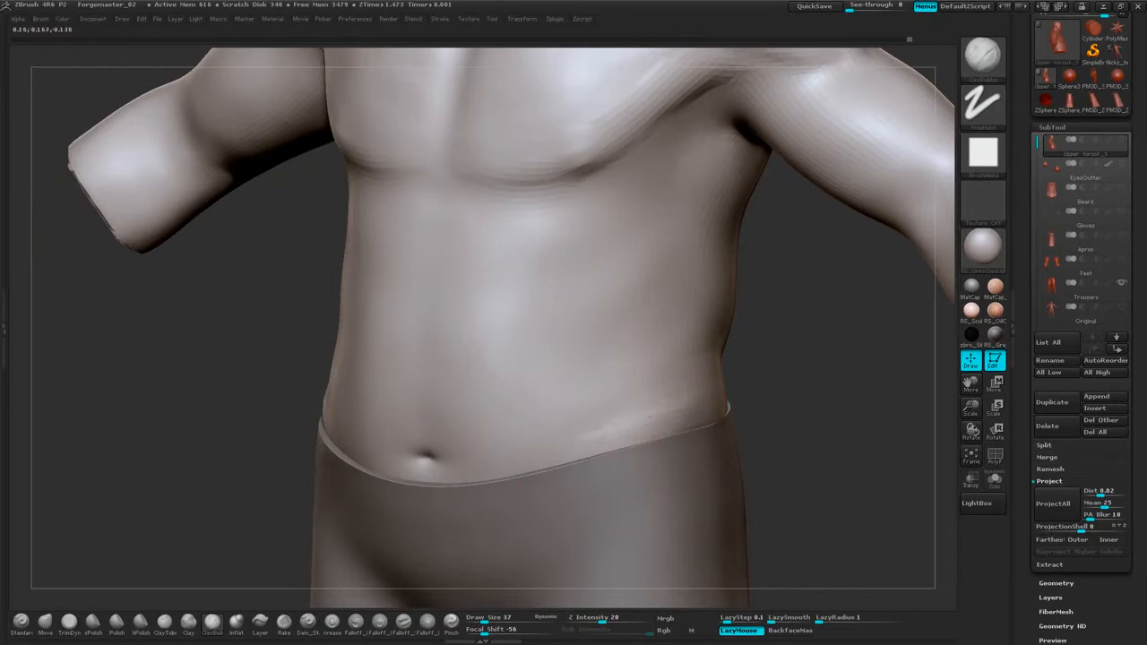
{"action": "mouse_move", "coordinate": [758, 393]}
{"action": "left_mouse_down"}
{"action": "mouse_move", "coordinate": [728, 393]}
{"action": "mouse_move", "coordinate": [749, 401]}
{"action": "mouse_move", "coordinate": [737, 407]}
{"action": "left_mouse_up"}
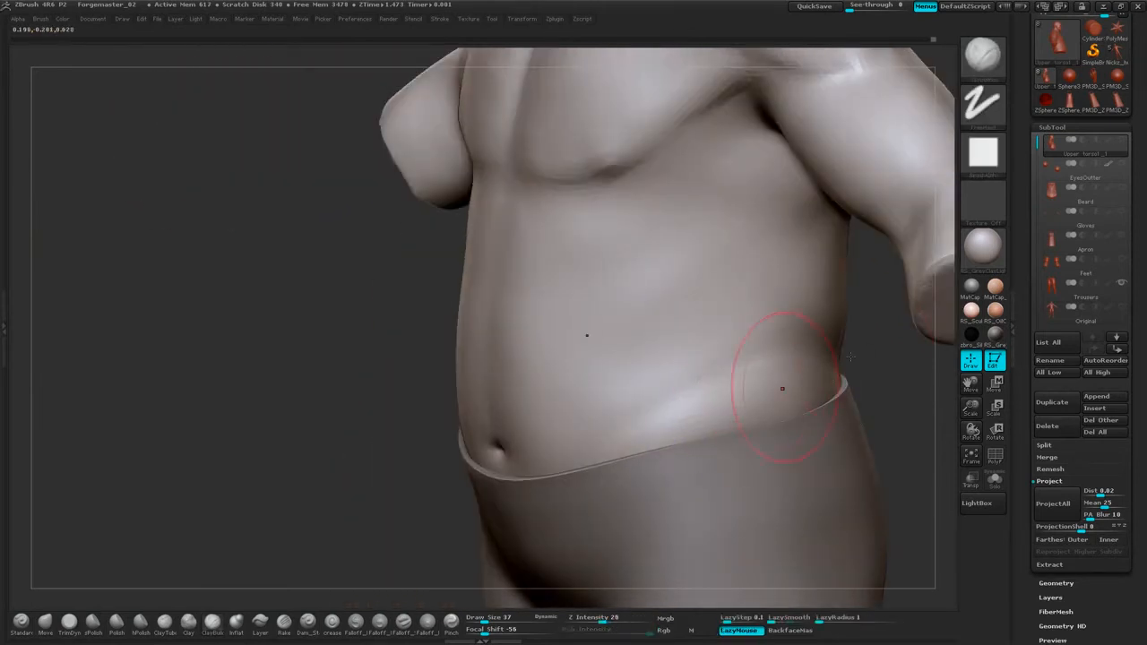
{"action": "left_click_drag", "start_coordinate": [853, 355], "coordinate": [858, 345], "text": "shift"}
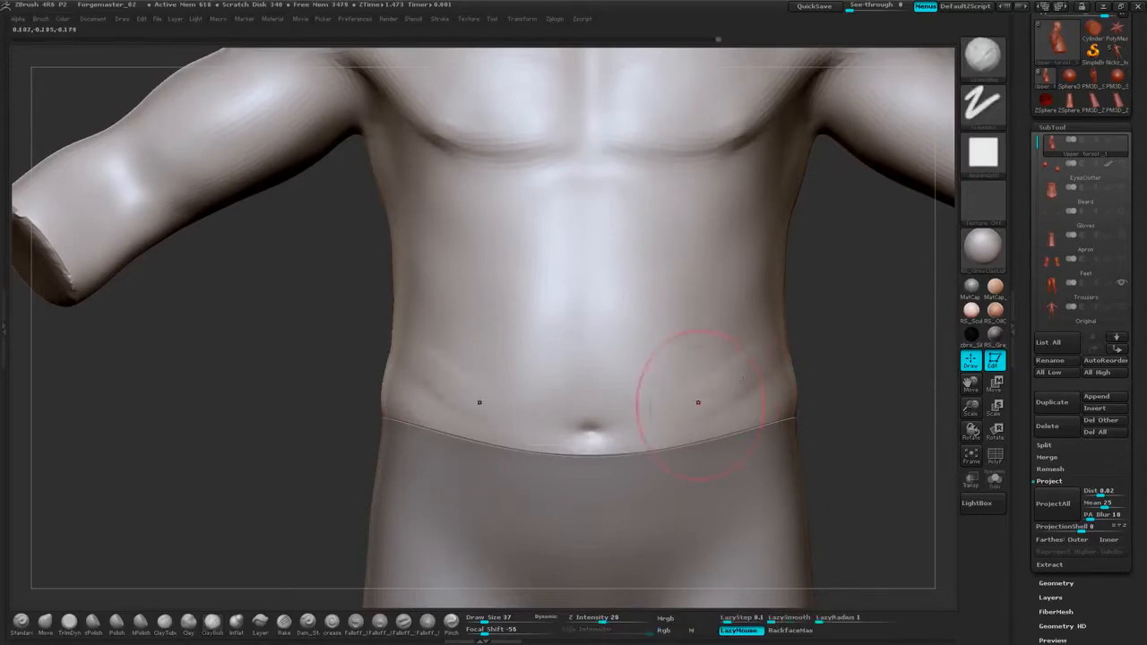
Add clay across the lower abdomen and on the abdominal muscles above the navel, blending the upper strokes.
{"action": "mouse_move", "coordinate": [812, 311]}
{"action": "left_mouse_down", "text": "alt"}
{"action": "mouse_move", "coordinate": [793, 347]}
{"action": "mouse_move", "coordinate": [739, 386]}
{"action": "left_mouse_up", "text": "alt"}
{"action": "left_click_drag", "start_coordinate": [787, 391], "coordinate": [639, 445]}
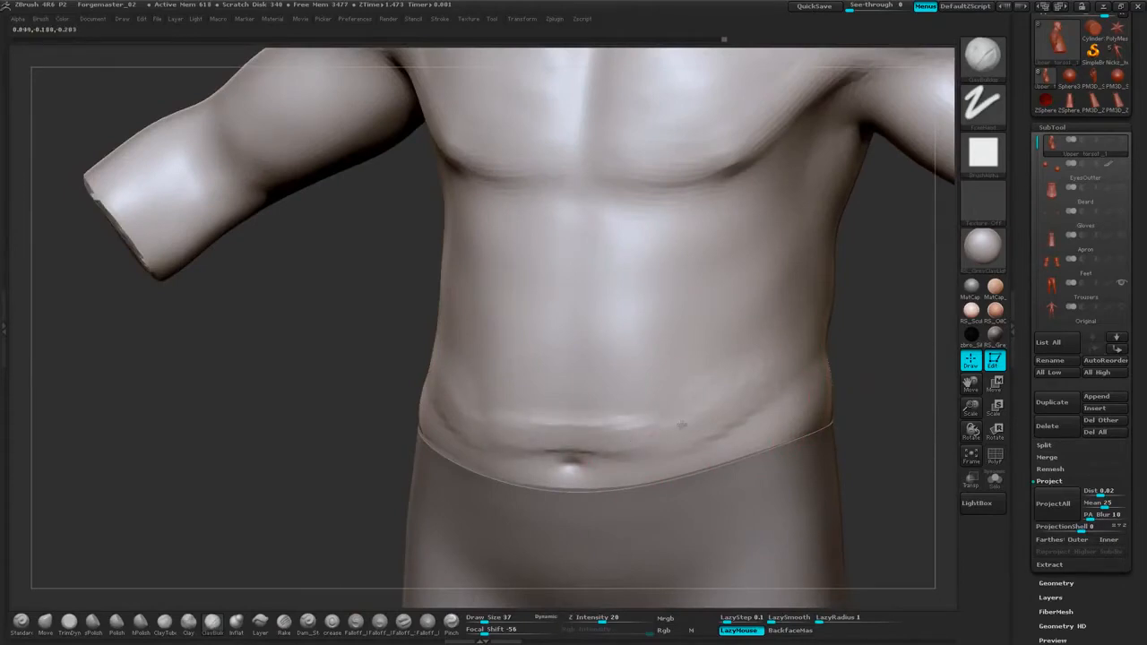
{"action": "left_click_drag", "start_coordinate": [672, 414], "coordinate": [537, 421]}
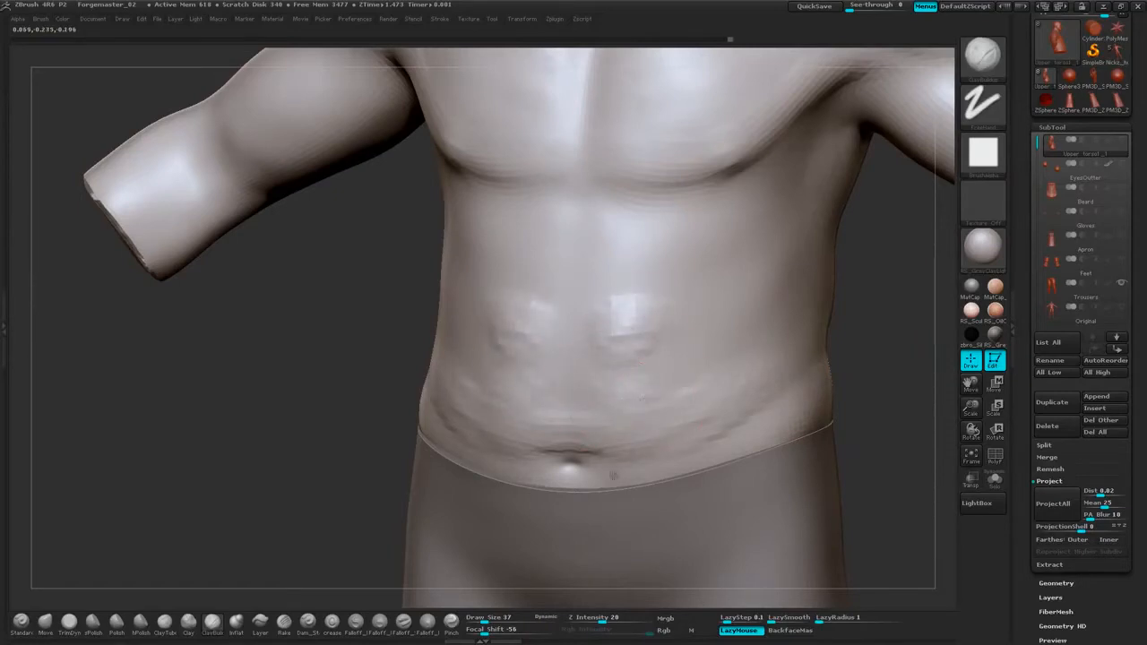
{"action": "left_click_drag", "start_coordinate": [623, 316], "coordinate": [628, 330]}
{"action": "left_click_drag", "start_coordinate": [619, 309], "coordinate": [604, 294], "text": "shift"}
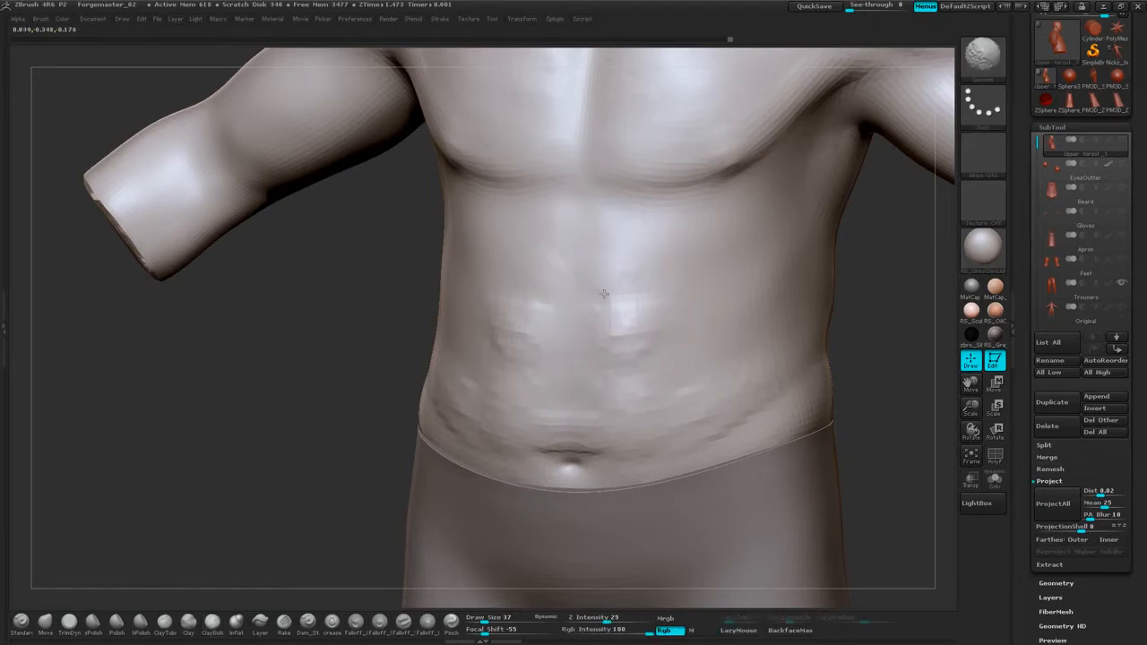
Refine the side of the abdomen with clay, then smooth the abdominals and the area around the navel.
{"action": "mouse_move", "coordinate": [872, 309]}
{"action": "left_mouse_down"}
{"action": "mouse_move", "coordinate": [915, 312]}
{"action": "mouse_move", "coordinate": [820, 318]}
{"action": "left_mouse_up"}
{"action": "mouse_move", "coordinate": [645, 345]}
{"action": "left_mouse_down"}
{"action": "mouse_move", "coordinate": [693, 322]}
{"action": "mouse_move", "coordinate": [627, 321]}
{"action": "left_mouse_up"}
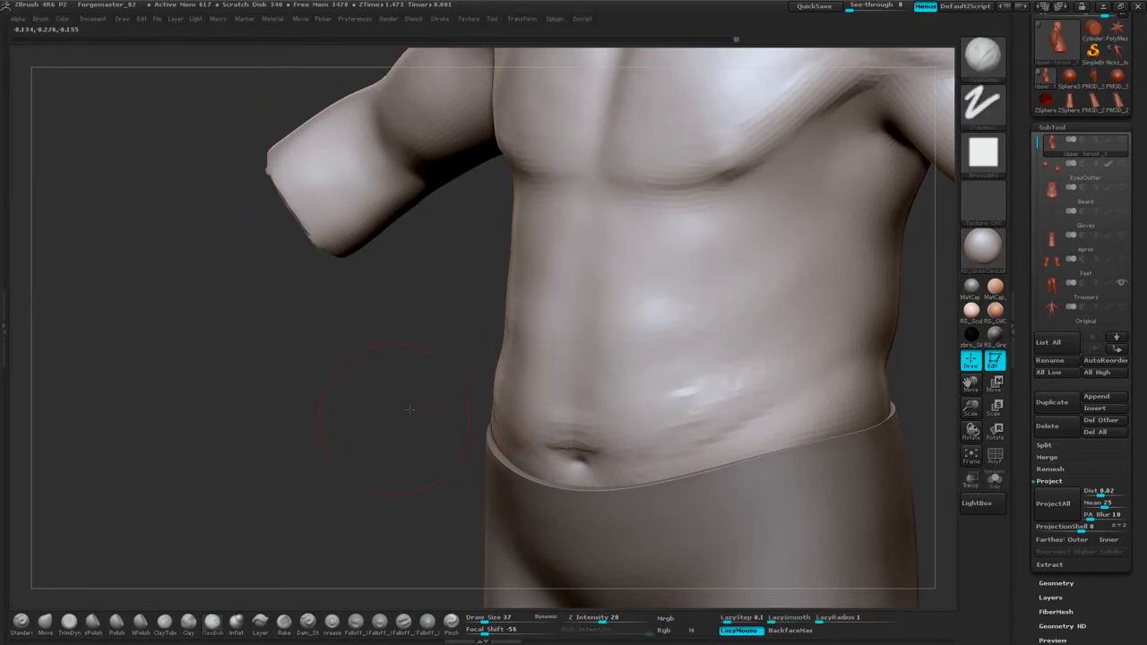
{"action": "left_click_drag", "start_coordinate": [439, 381], "coordinate": [534, 372]}
{"action": "left_click_drag", "start_coordinate": [852, 363], "coordinate": [796, 366]}
{"action": "left_click_drag", "start_coordinate": [568, 447], "coordinate": [640, 440], "text": "shift"}
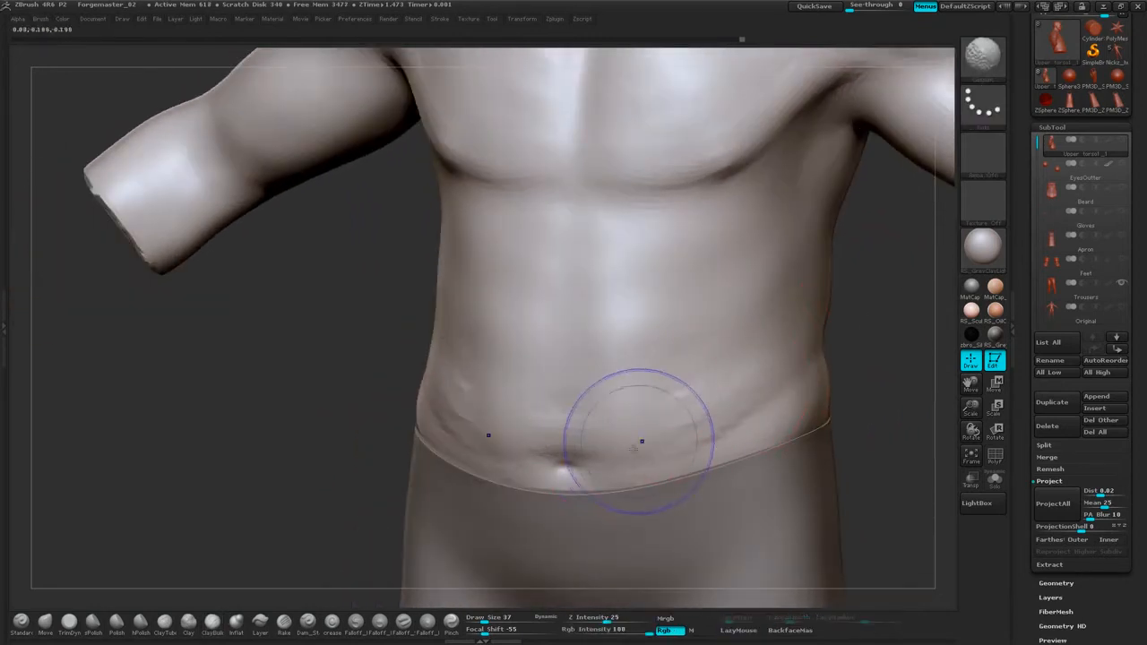
{"action": "left_click_drag", "start_coordinate": [871, 330], "coordinate": [627, 442]}
Shape the serratus and rib forms below the pectoral and armpit with clay, then soften them.
{"action": "mouse_move", "coordinate": [926, 295]}
{"action": "left_mouse_down"}
{"action": "mouse_move", "coordinate": [813, 364]}
{"action": "mouse_move", "coordinate": [769, 269]}
{"action": "left_mouse_up"}
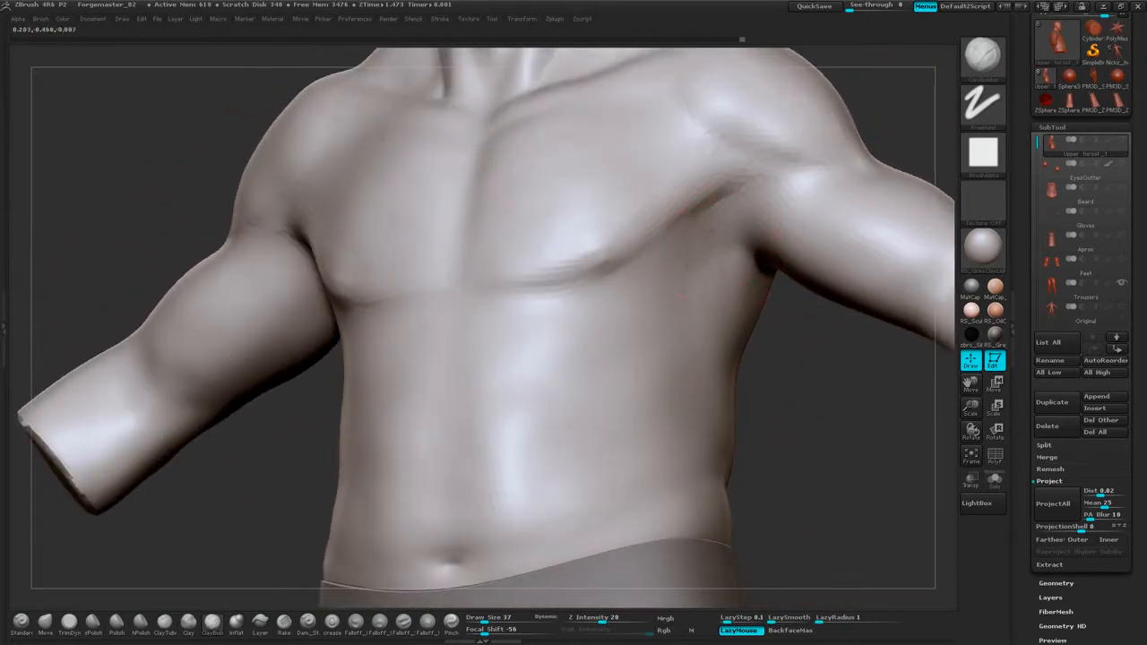
{"action": "left_click_drag", "start_coordinate": [815, 355], "coordinate": [726, 303]}
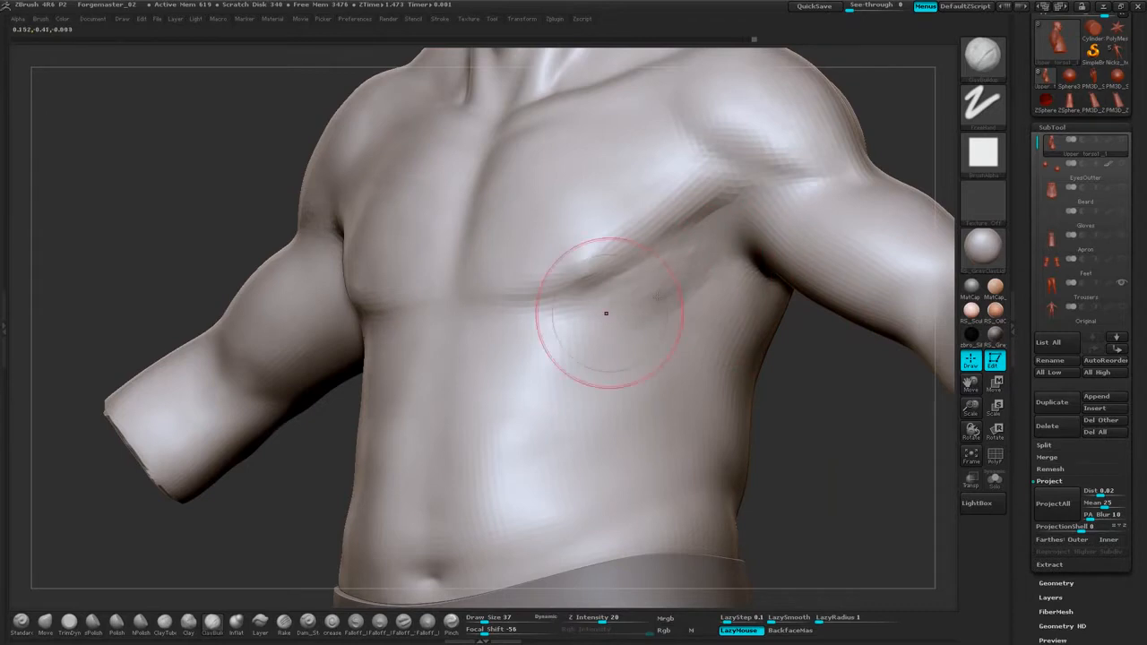
{"action": "mouse_move", "coordinate": [786, 351]}
{"action": "left_mouse_down"}
{"action": "mouse_move", "coordinate": [772, 369]}
{"action": "mouse_move", "coordinate": [781, 358]}
{"action": "mouse_move", "coordinate": [724, 365]}
{"action": "mouse_move", "coordinate": [711, 333]}
{"action": "mouse_move", "coordinate": [672, 301]}
{"action": "left_mouse_up"}
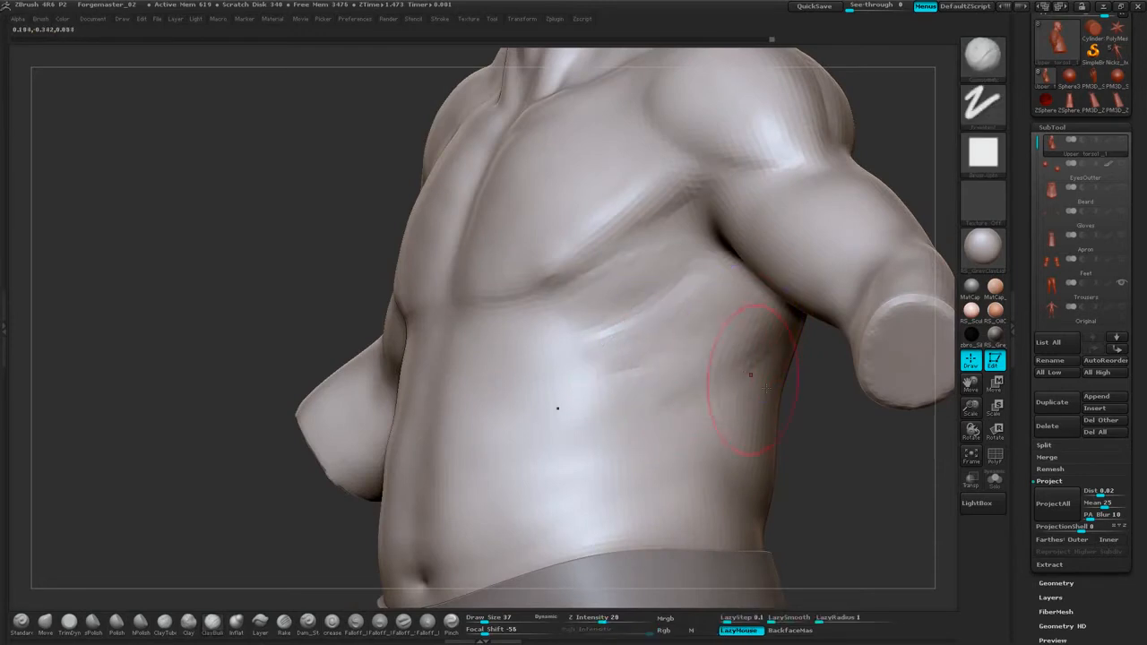
{"action": "left_click_drag", "start_coordinate": [793, 375], "coordinate": [861, 376]}
{"action": "left_click_drag", "start_coordinate": [659, 336], "coordinate": [689, 264], "text": "shift"}
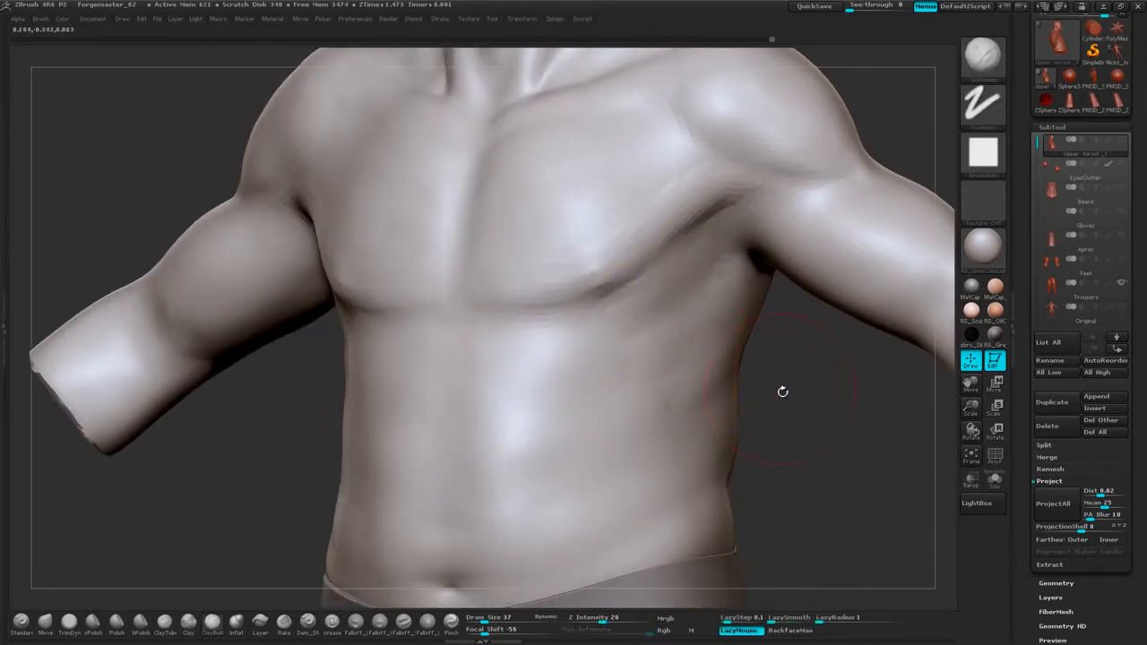
Add clay to the side of the ribcage in front of the latissimus and smooth the serratus strokes.
{"action": "left_click_drag", "start_coordinate": [781, 389], "coordinate": [709, 374]}
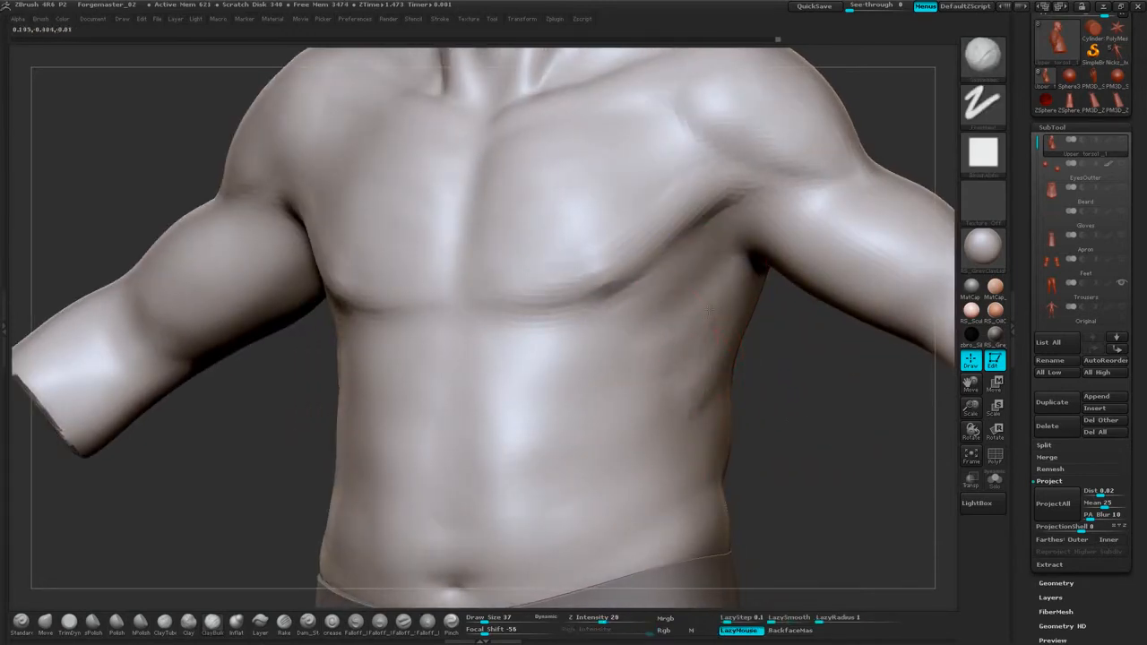
{"action": "left_click_drag", "start_coordinate": [748, 317], "coordinate": [708, 375]}
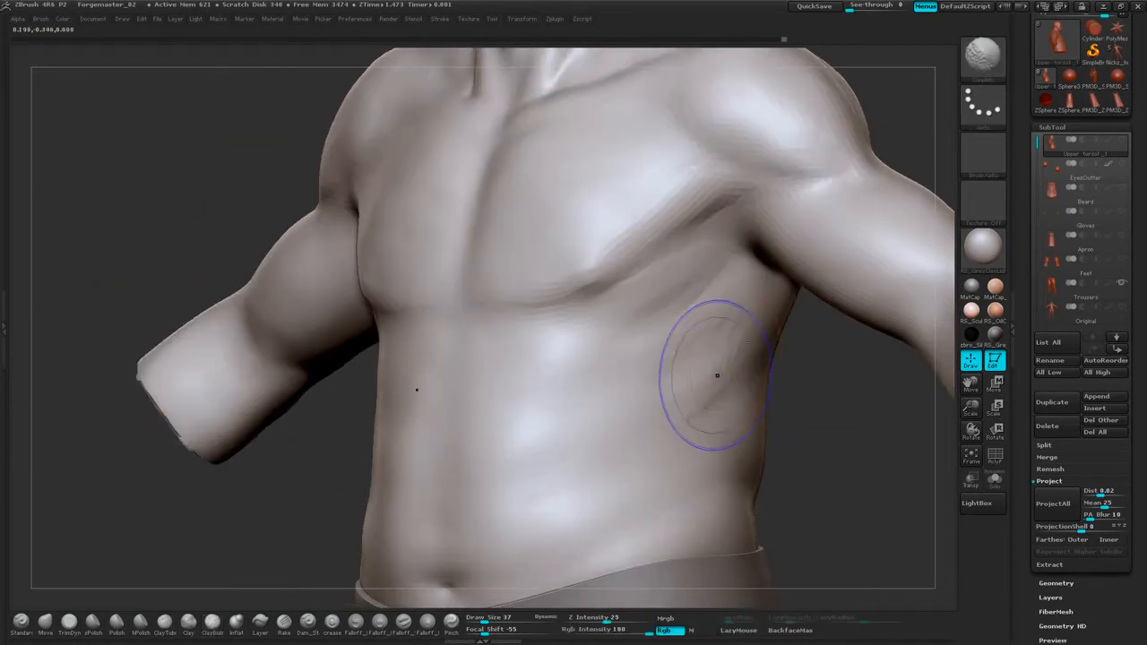
{"action": "left_click_drag", "start_coordinate": [688, 276], "coordinate": [652, 307], "text": "shift"}
{"action": "mouse_move", "coordinate": [787, 393]}
{"action": "left_mouse_down", "text": "shift"}
{"action": "mouse_move", "coordinate": [808, 385]}
{"action": "mouse_move", "coordinate": [817, 269]}
{"action": "left_mouse_up", "text": "shift"}
{"action": "left_click_drag", "start_coordinate": [847, 175], "coordinate": [767, 309], "text": "alt"}
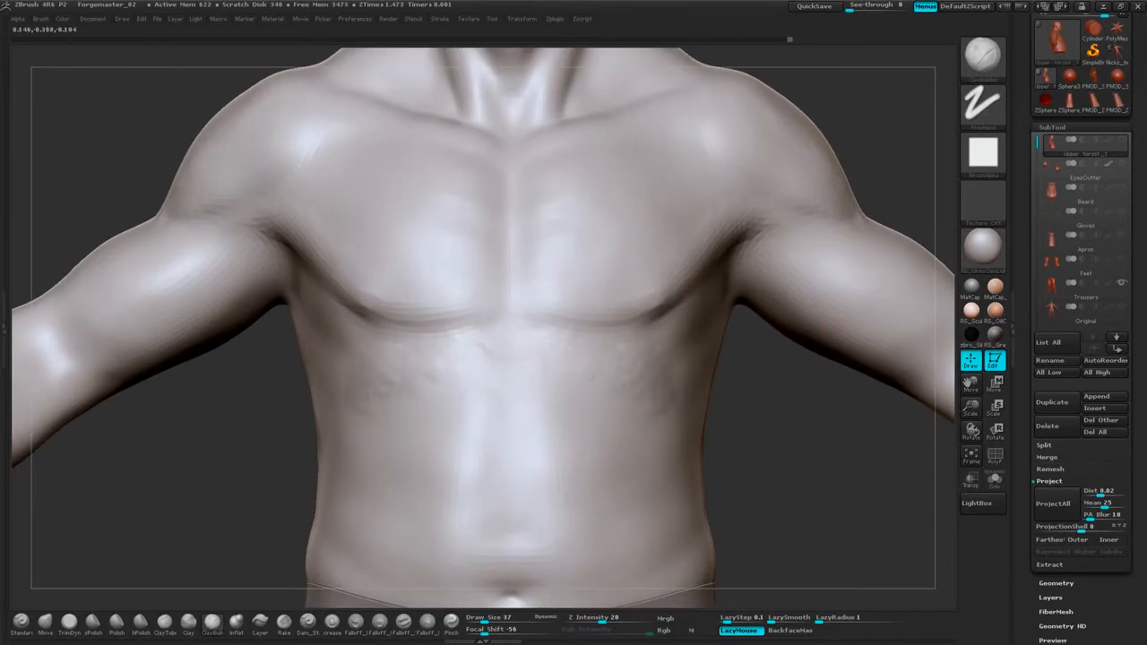
Sculpt the lower ribcage arch beneath the pectorals with clay and smooth it into the upper abdomen.
{"action": "left_click_drag", "start_coordinate": [675, 415], "coordinate": [663, 409]}
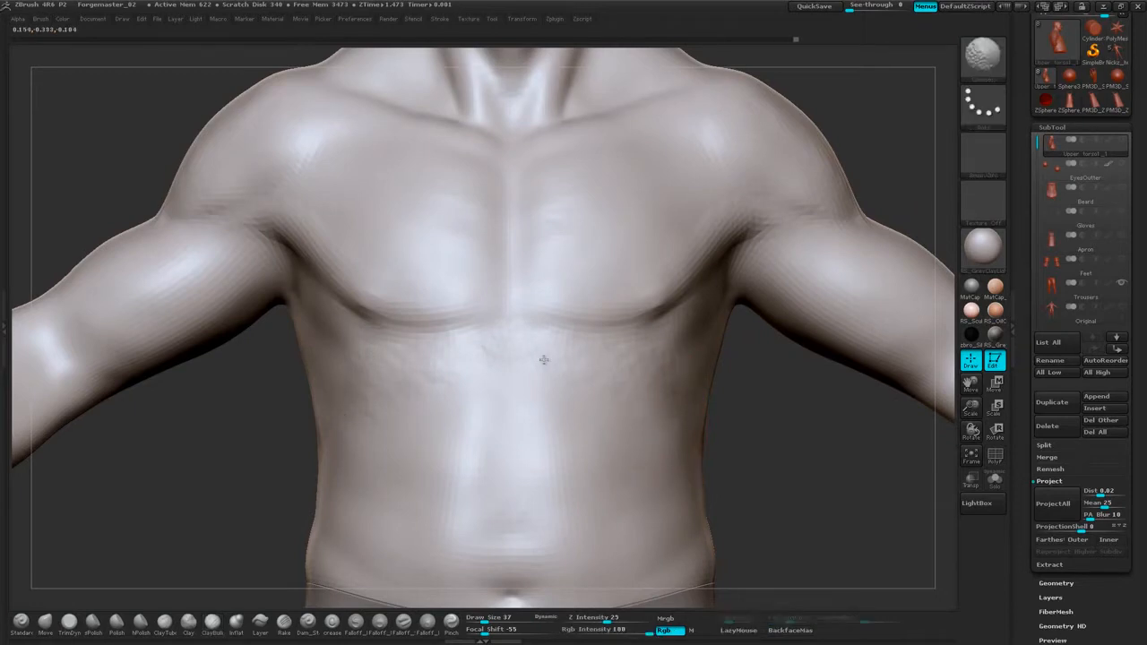
{"action": "left_click_drag", "start_coordinate": [544, 360], "coordinate": [526, 354], "text": "shift"}
{"action": "mouse_move", "coordinate": [784, 395]}
{"action": "left_mouse_down"}
{"action": "mouse_move", "coordinate": [711, 395]}
{"action": "mouse_move", "coordinate": [811, 363]}
{"action": "left_mouse_up"}
{"action": "mouse_move", "coordinate": [806, 412]}
{"action": "left_mouse_down", "text": "shift"}
{"action": "mouse_move", "coordinate": [843, 417]}
{"action": "mouse_move", "coordinate": [745, 390]}
{"action": "mouse_move", "coordinate": [757, 317]}
{"action": "mouse_move", "coordinate": [760, 359]}
{"action": "left_mouse_up", "text": "shift"}
{"action": "left_click_drag", "start_coordinate": [671, 392], "coordinate": [589, 395], "text": "shift"}
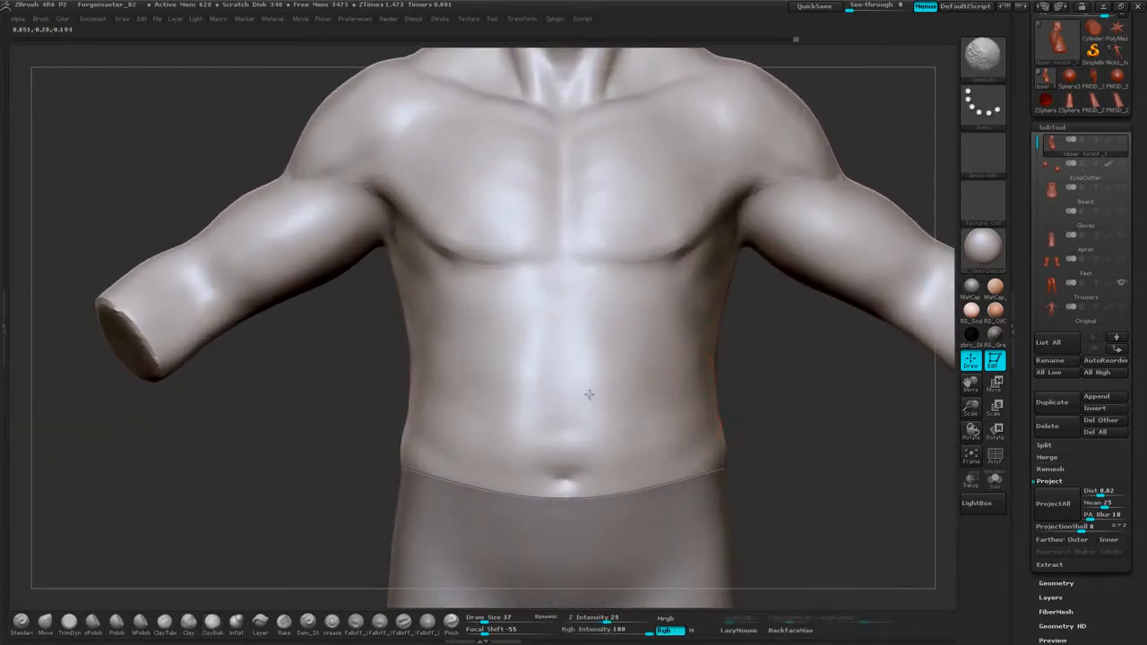
{"action": "left_click_drag", "start_coordinate": [636, 358], "coordinate": [641, 361], "text": "shift"}
Rework the lower edge of the pectorals with clay from the sternum to the outer corners and soften it.
{"action": "mouse_move", "coordinate": [726, 390]}
{"action": "left_mouse_down"}
{"action": "mouse_move", "coordinate": [782, 396]}
{"action": "mouse_move", "coordinate": [693, 313]}
{"action": "left_mouse_up"}
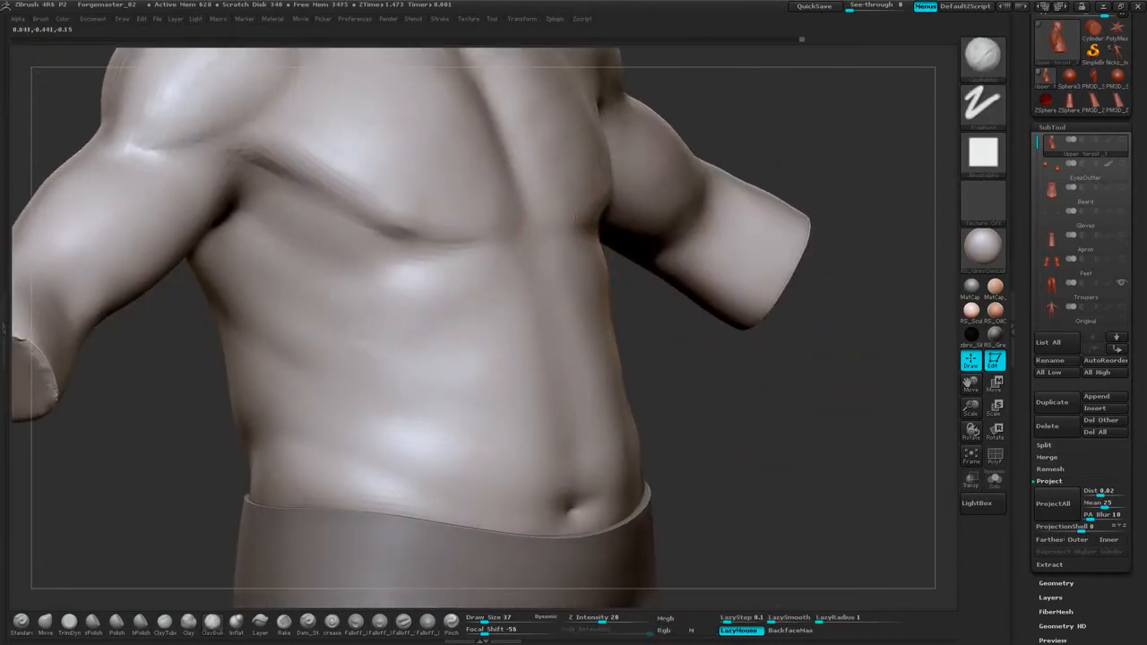
{"action": "left_click_drag", "start_coordinate": [821, 156], "coordinate": [595, 322]}
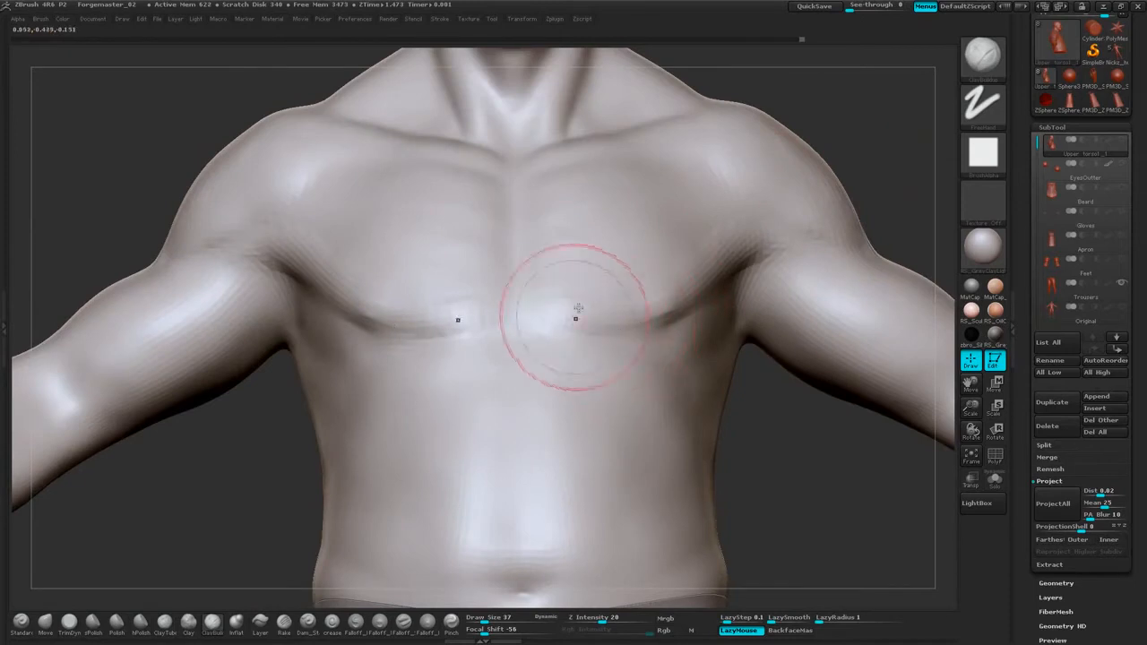
{"action": "left_click_drag", "start_coordinate": [663, 323], "coordinate": [638, 343]}
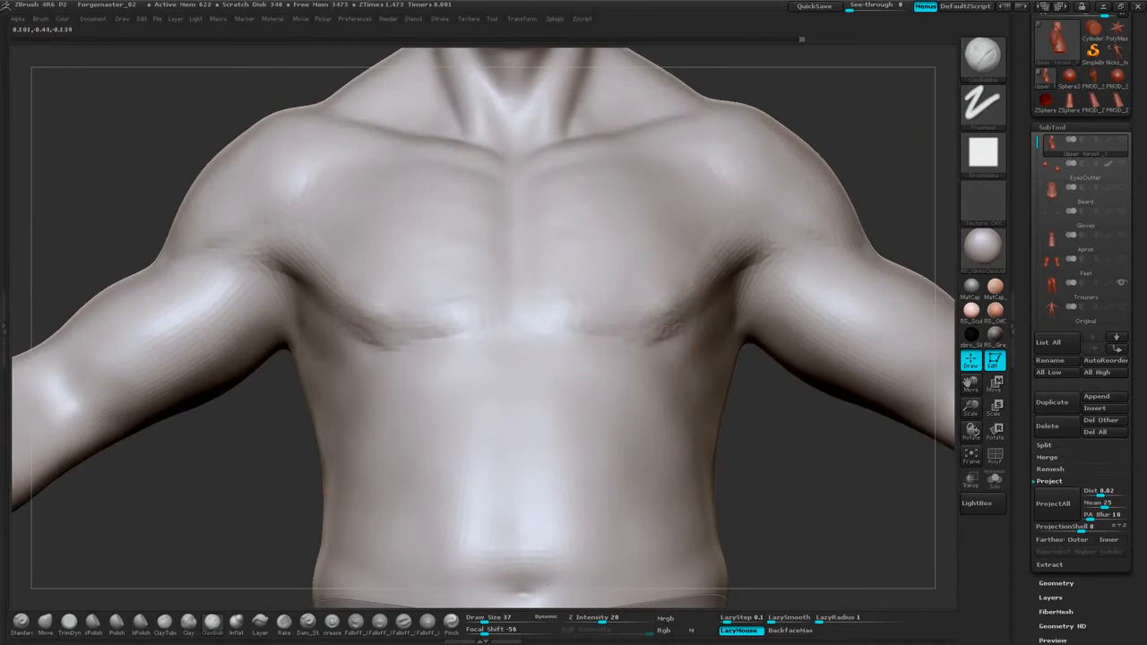
{"action": "key", "text": "shift"}
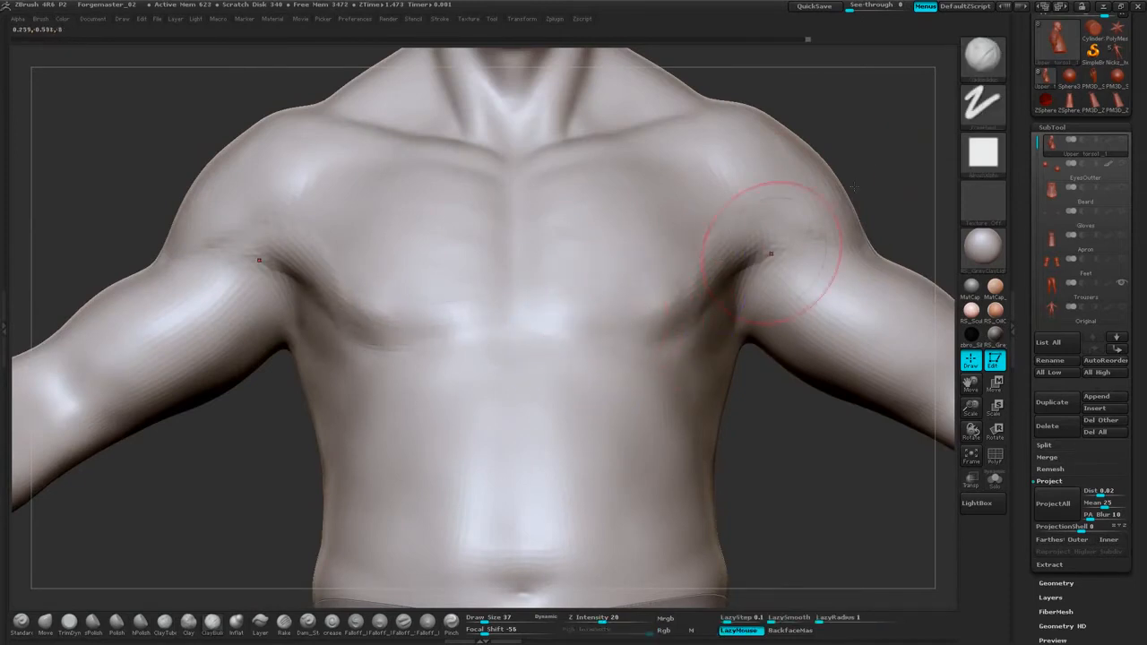
{"action": "mouse_move", "coordinate": [776, 245]}
{"action": "left_mouse_down"}
{"action": "mouse_move", "coordinate": [861, 205]}
{"action": "mouse_move", "coordinate": [767, 180]}
{"action": "left_mouse_up"}
Set the draw size to 8 and add a small nipple near the lower outer corner of each pectoral.
{"action": "key", "text": "space"}
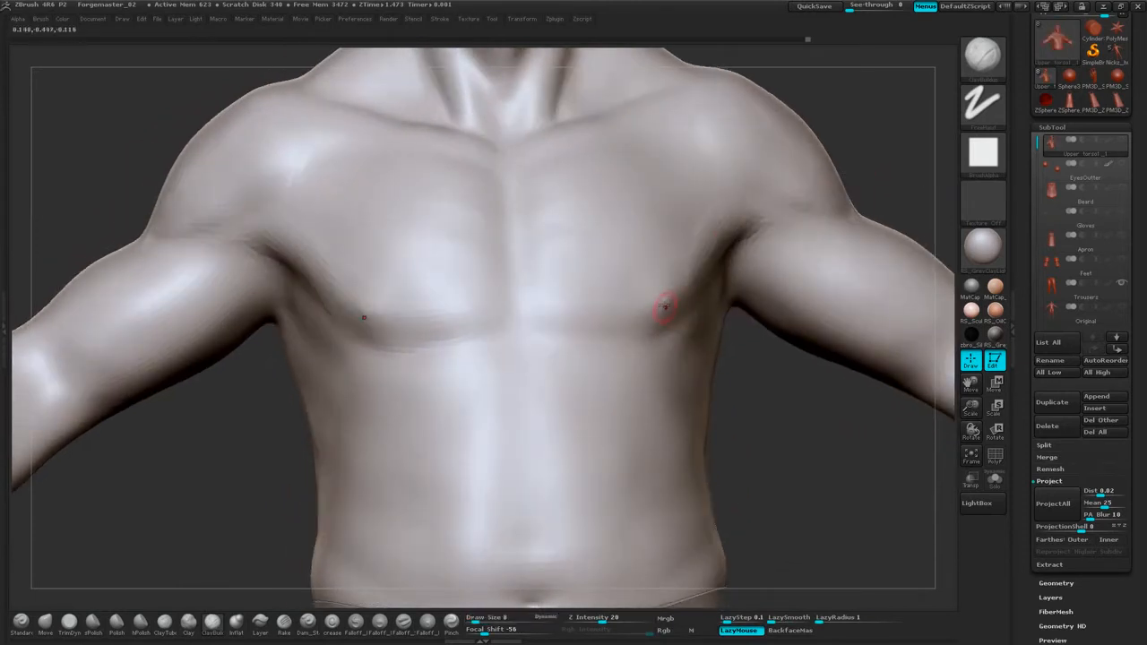
{"action": "mouse_move", "coordinate": [757, 439]}
{"action": "left_mouse_down", "text": "alt"}
{"action": "mouse_move", "coordinate": [735, 418]}
{"action": "mouse_move", "coordinate": [855, 231]}
{"action": "mouse_move", "coordinate": [808, 347]}
{"action": "mouse_move", "coordinate": [791, 307]}
{"action": "left_mouse_up", "text": "alt"}
{"action": "key", "text": "shift"}
Set the draw size to 32, then define the serratus along the side of the ribcage with clay and smooth it.
{"action": "key", "text": "space"}
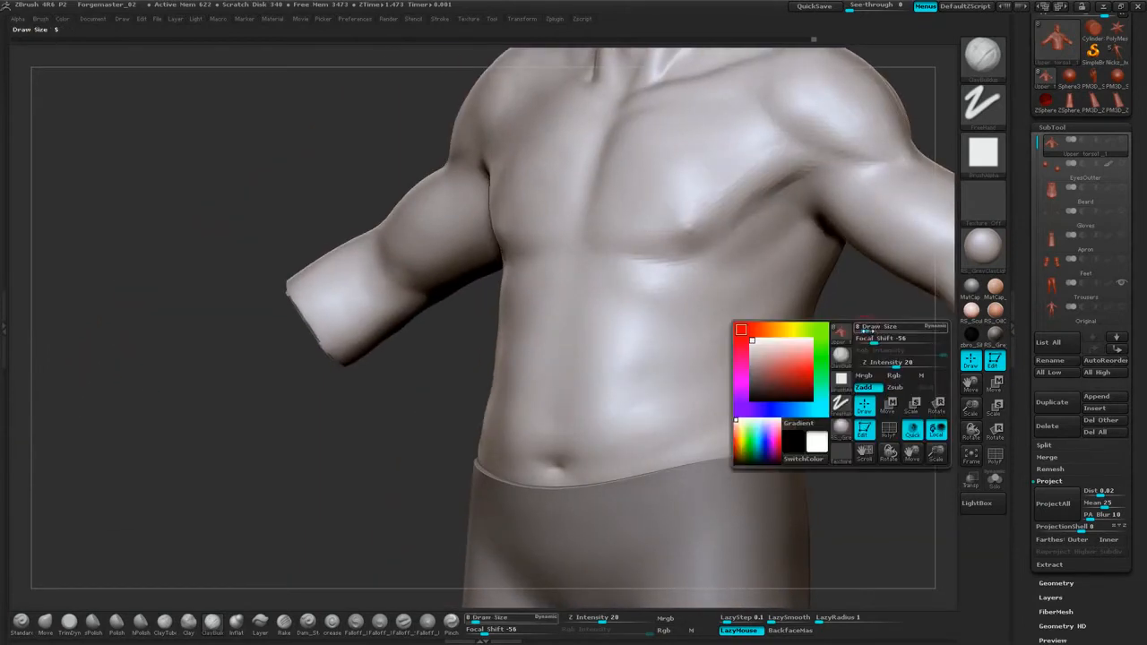
{"action": "mouse_move", "coordinate": [865, 331]}
{"action": "left_mouse_down"}
{"action": "mouse_move", "coordinate": [880, 329]}
{"action": "mouse_move", "coordinate": [815, 320]}
{"action": "mouse_move", "coordinate": [794, 329]}
{"action": "left_mouse_up"}
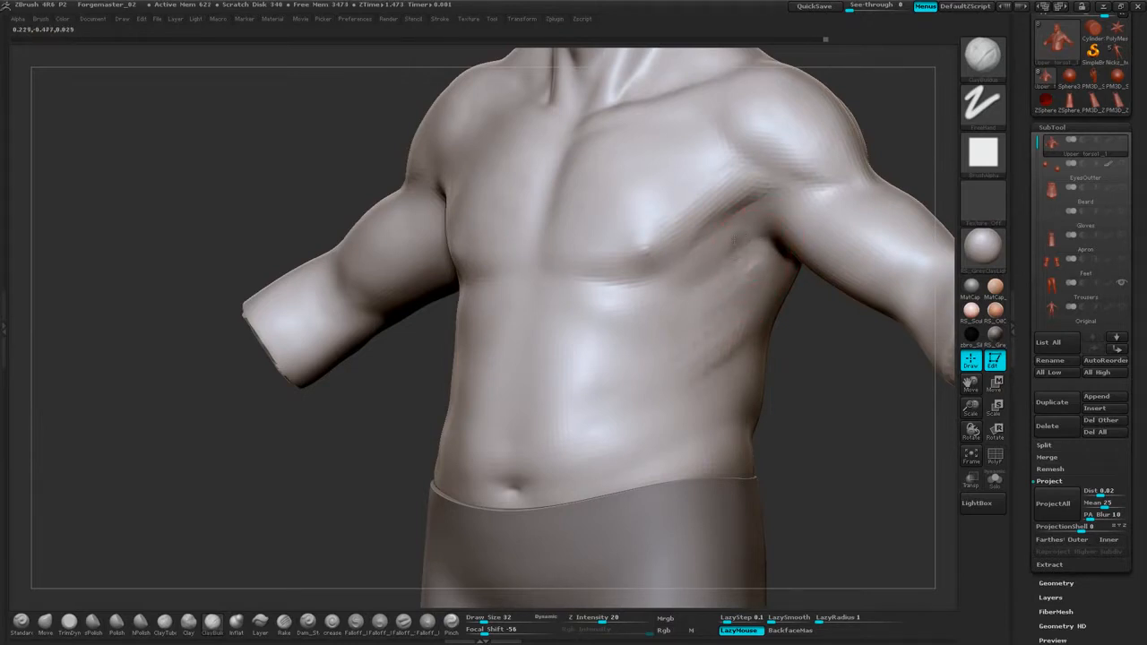
{"action": "key", "text": "shift"}
{"action": "left_click_drag", "start_coordinate": [799, 364], "coordinate": [765, 313]}
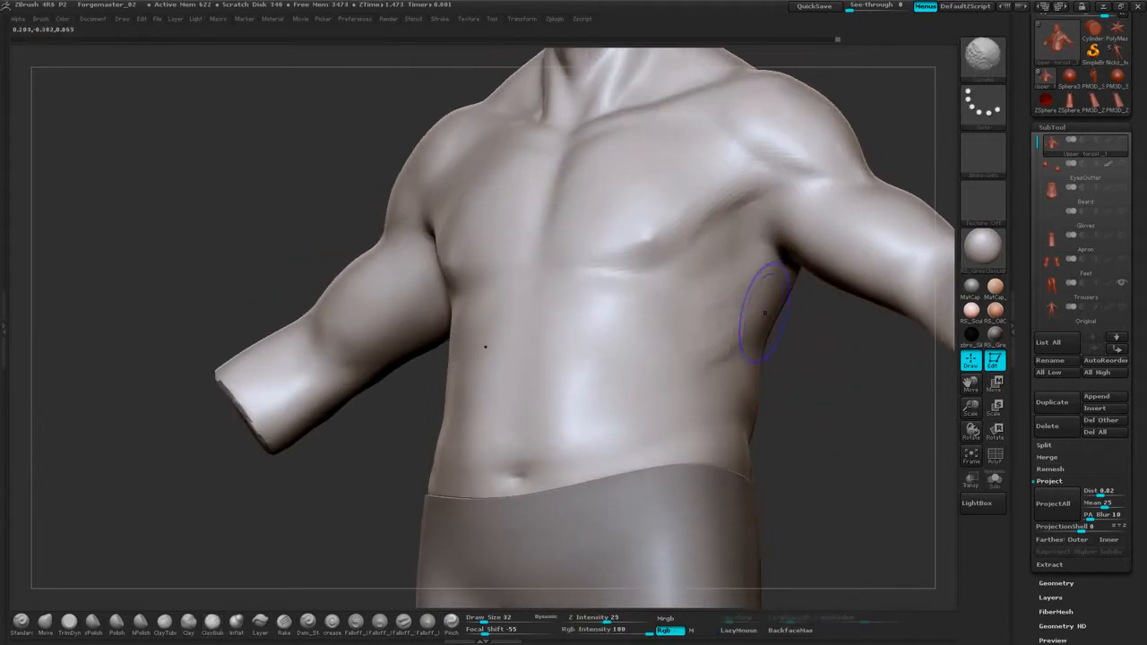
{"action": "mouse_move", "coordinate": [810, 351]}
{"action": "left_mouse_down"}
{"action": "mouse_move", "coordinate": [770, 397]}
{"action": "mouse_move", "coordinate": [781, 390]}
{"action": "mouse_move", "coordinate": [753, 375]}
{"action": "left_mouse_up"}
{"action": "mouse_move", "coordinate": [762, 433]}
{"action": "left_mouse_down"}
{"action": "mouse_move", "coordinate": [757, 405]}
{"action": "mouse_move", "coordinate": [799, 390]}
{"action": "mouse_move", "coordinate": [840, 406]}
{"action": "mouse_move", "coordinate": [717, 433]}
{"action": "left_mouse_up"}
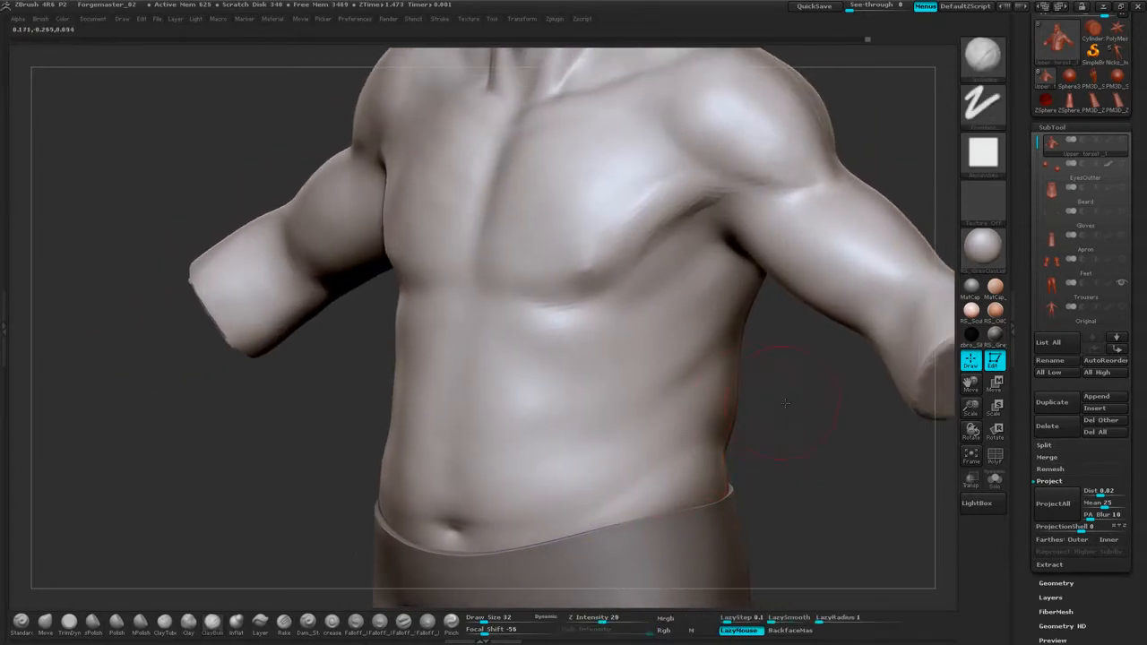
Smooth the obliques and the lower abdomen just above the waistband.
{"action": "left_click_drag", "start_coordinate": [785, 404], "coordinate": [787, 438], "text": "alt"}
{"action": "left_click_drag", "start_coordinate": [621, 461], "coordinate": [561, 455], "text": "shift"}
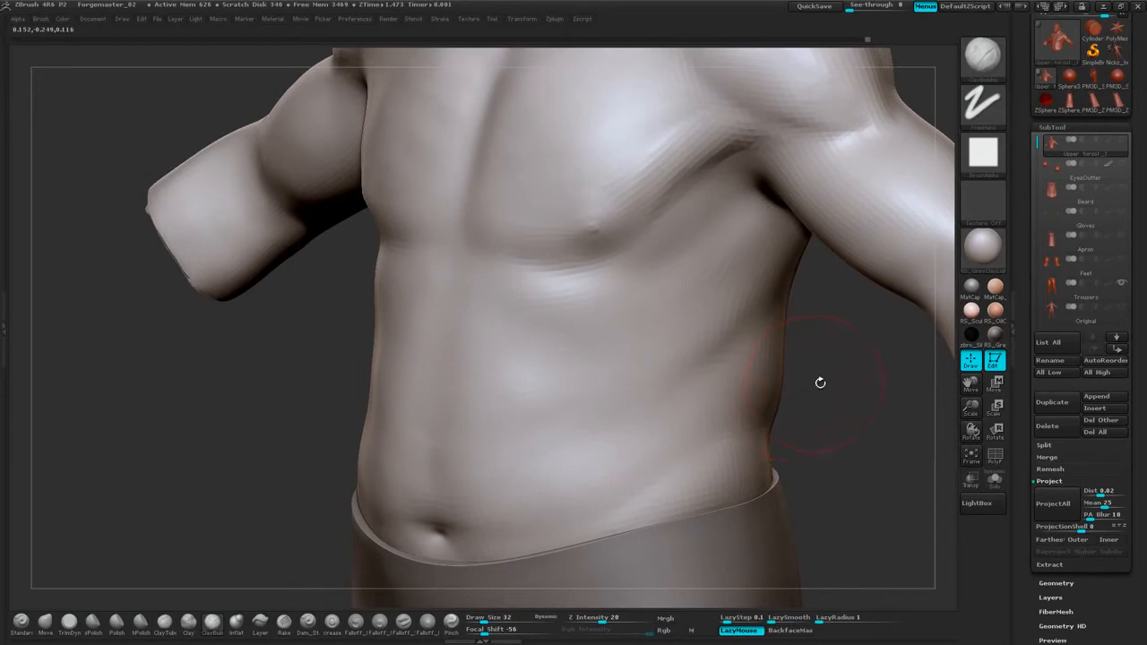
{"action": "left_click_drag", "start_coordinate": [820, 383], "coordinate": [704, 333]}
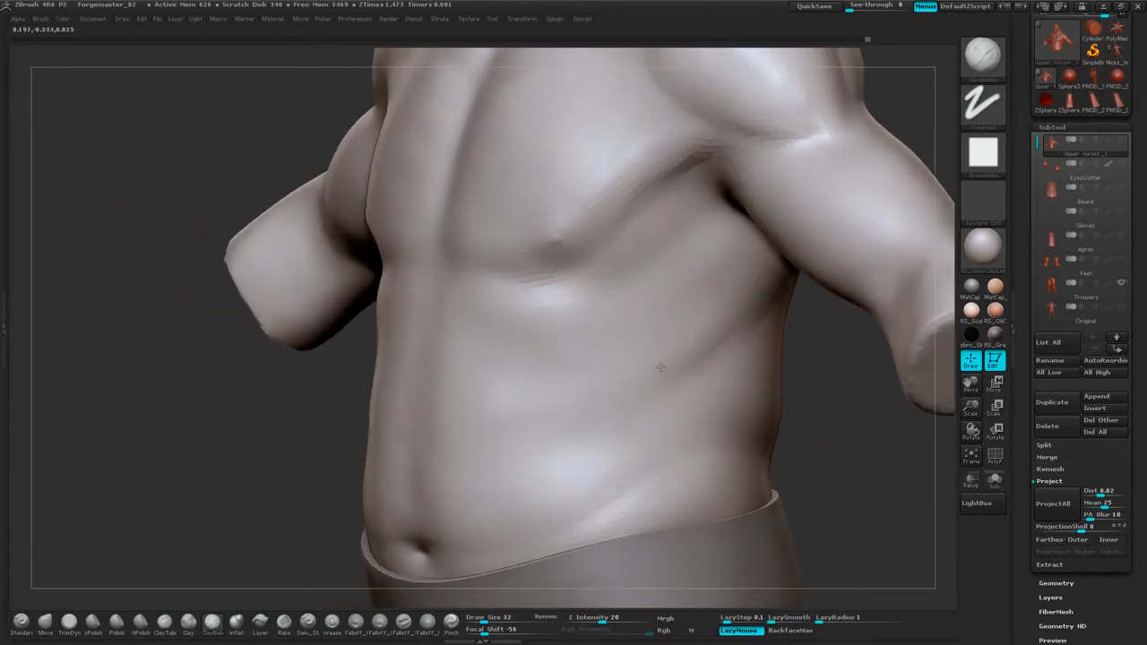
Blend and smooth the ribcage side below the outer pectoral into the obliques.
{"action": "mouse_move", "coordinate": [697, 277]}
{"action": "left_mouse_down"}
{"action": "mouse_move", "coordinate": [635, 310]}
{"action": "mouse_move", "coordinate": [720, 279]}
{"action": "mouse_move", "coordinate": [735, 343]}
{"action": "mouse_move", "coordinate": [837, 362]}
{"action": "left_mouse_up"}
{"action": "left_click_drag", "start_coordinate": [693, 314], "coordinate": [696, 381], "text": "shift"}
{"action": "mouse_move", "coordinate": [779, 372]}
{"action": "left_mouse_down"}
{"action": "mouse_move", "coordinate": [791, 377]}
{"action": "mouse_move", "coordinate": [782, 394]}
{"action": "mouse_move", "coordinate": [825, 185]}
{"action": "mouse_move", "coordinate": [849, 169]}
{"action": "mouse_move", "coordinate": [828, 154]}
{"action": "mouse_move", "coordinate": [843, 164]}
{"action": "mouse_move", "coordinate": [844, 195]}
{"action": "left_mouse_up"}
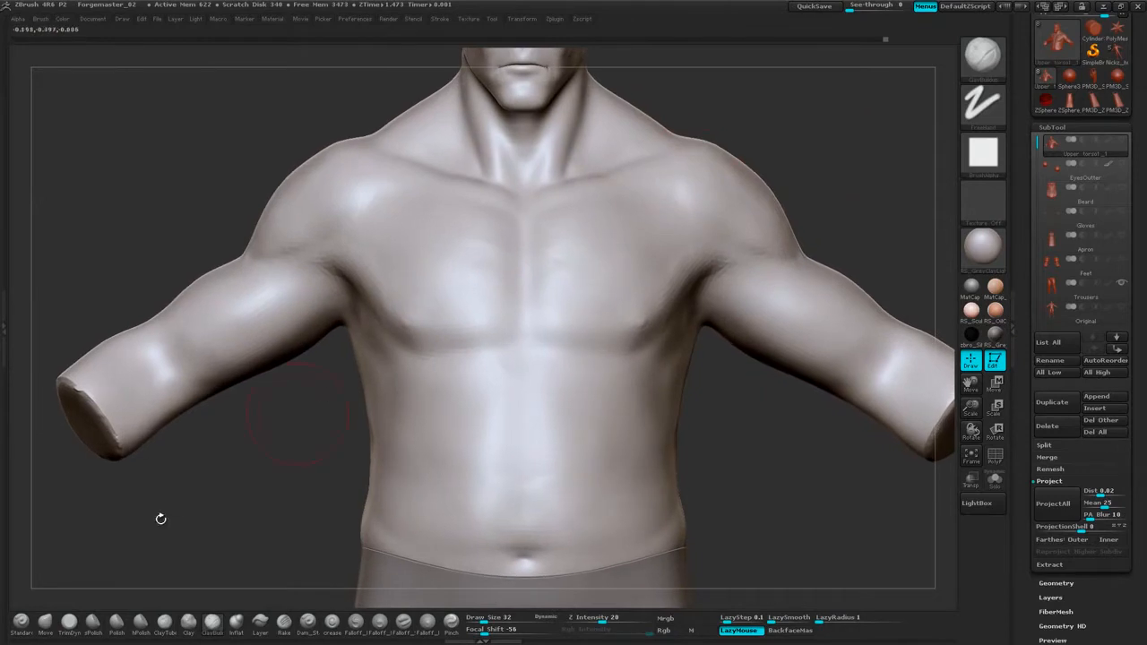
Use the Move brush with a draw size of 52 to reshape the torso's side contour and the area beneath the armpit.
{"action": "left_click", "coordinate": [45, 624]}
{"action": "left_click_drag", "start_coordinate": [695, 433], "coordinate": [708, 424]}
{"action": "key", "text": "space"}
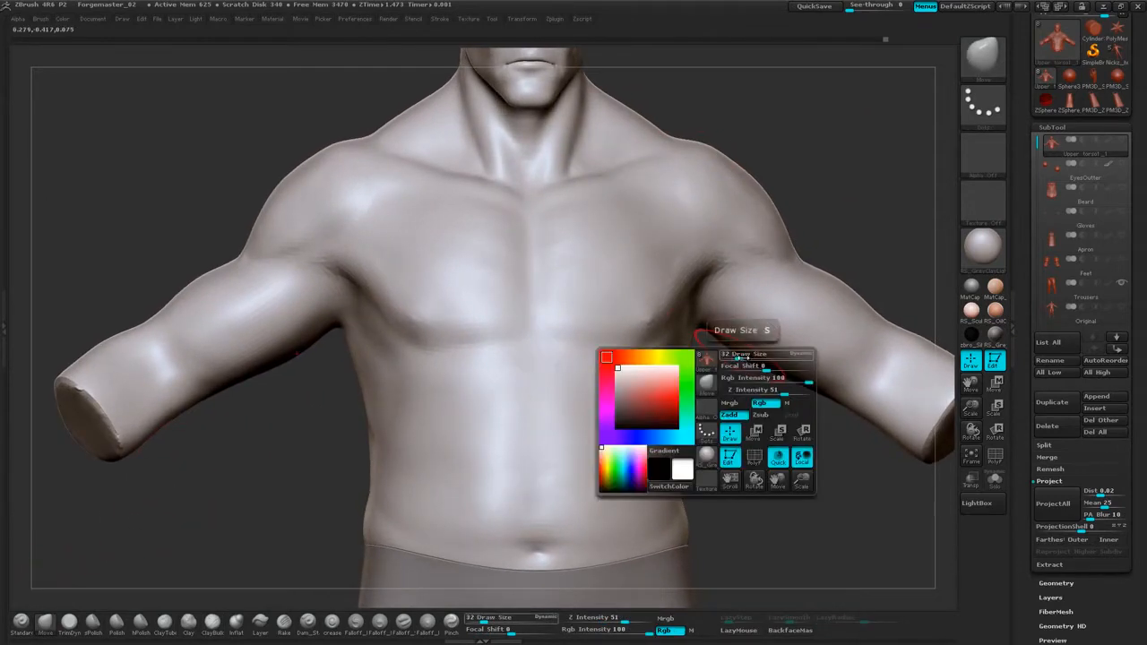
{"action": "left_click_drag", "start_coordinate": [742, 356], "coordinate": [764, 356]}
{"action": "left_click_drag", "start_coordinate": [851, 198], "coordinate": [838, 204]}
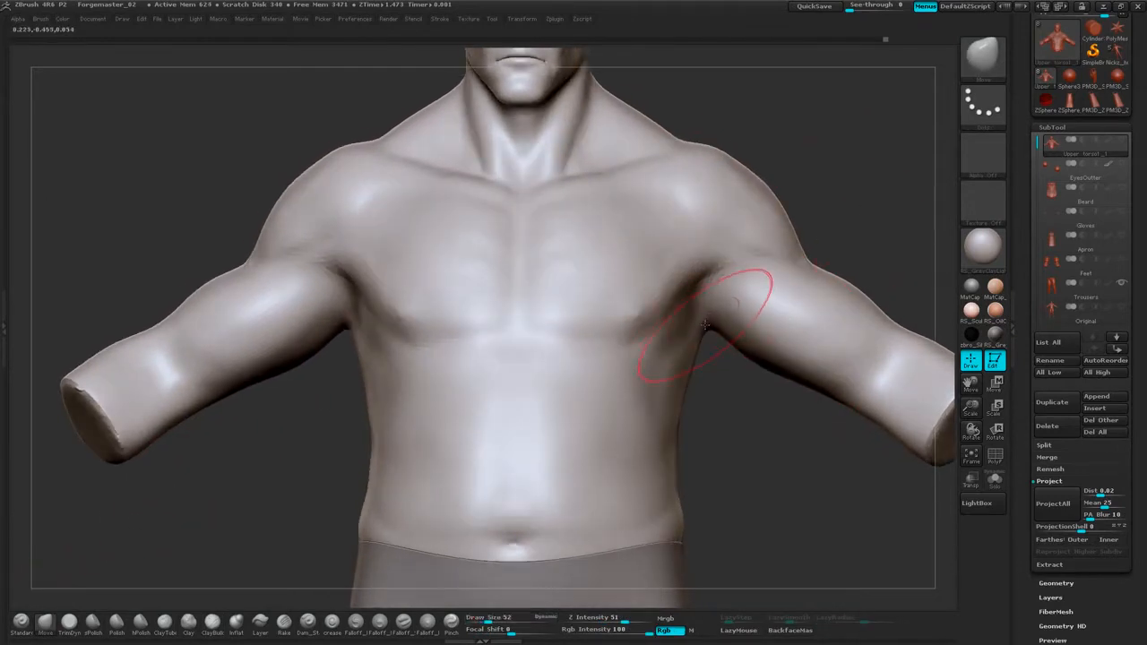
{"action": "left_click_drag", "start_coordinate": [704, 325], "coordinate": [707, 316]}
{"action": "mouse_move", "coordinate": [871, 187]}
{"action": "left_mouse_down"}
{"action": "mouse_move", "coordinate": [800, 172]}
{"action": "mouse_move", "coordinate": [868, 197]}
{"action": "mouse_move", "coordinate": [873, 176]}
{"action": "mouse_move", "coordinate": [850, 199]}
{"action": "left_mouse_up"}
{"action": "left_click_drag", "start_coordinate": [698, 278], "coordinate": [704, 269]}
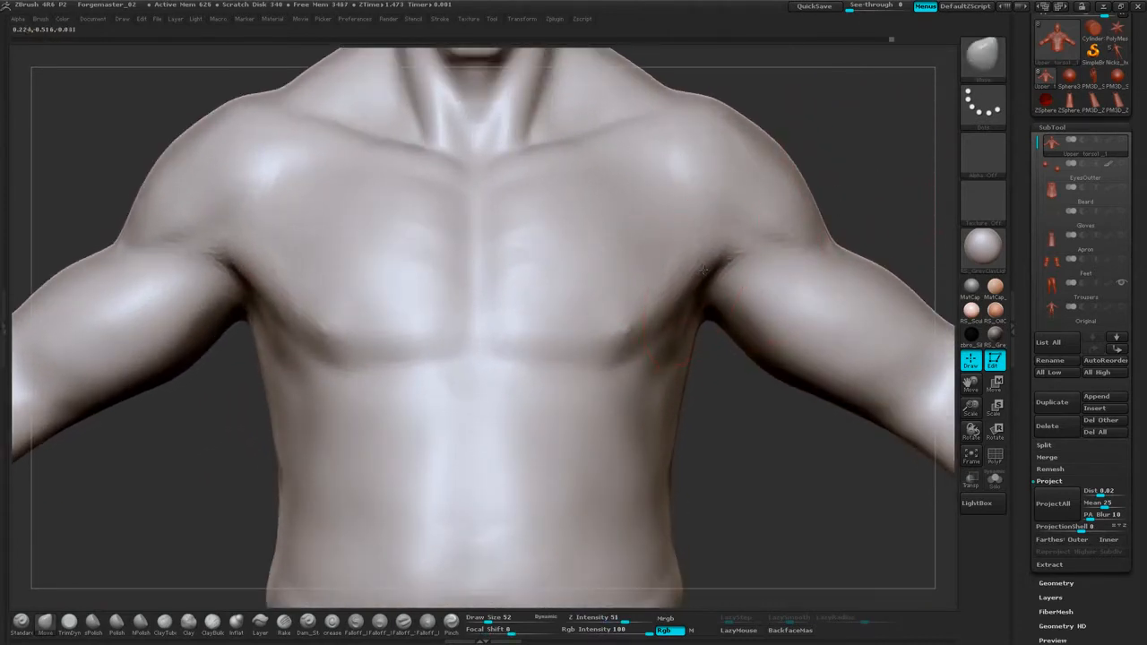
Set the Move brush's draw size to 15 and pull the armpit folds upward where the arm meets the ribcage.
{"action": "left_click_drag", "start_coordinate": [868, 161], "coordinate": [851, 195], "text": "alt"}
{"action": "mouse_move", "coordinate": [882, 140]}
{"action": "left_mouse_down", "text": "alt"}
{"action": "mouse_move", "coordinate": [845, 206]}
{"action": "mouse_move", "coordinate": [879, 248]}
{"action": "mouse_move", "coordinate": [788, 201]}
{"action": "mouse_move", "coordinate": [865, 224]}
{"action": "mouse_move", "coordinate": [852, 247]}
{"action": "mouse_move", "coordinate": [851, 187]}
{"action": "mouse_move", "coordinate": [838, 192]}
{"action": "left_mouse_up", "text": "alt"}
{"action": "key", "text": "space"}
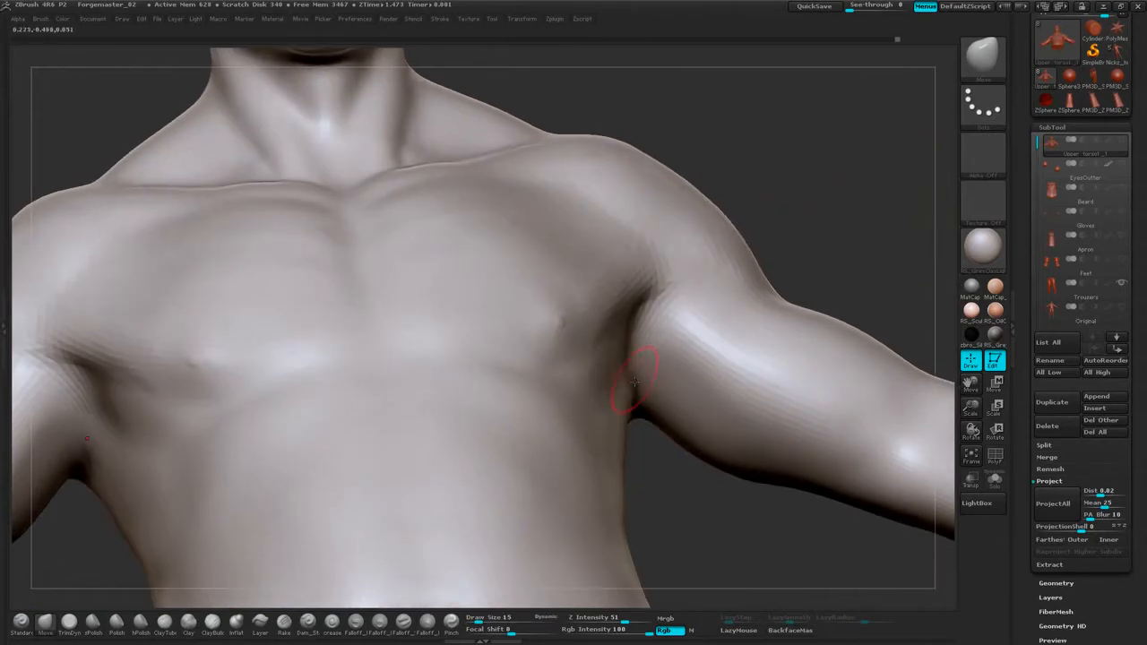
{"action": "left_click_drag", "start_coordinate": [634, 382], "coordinate": [635, 366]}
{"action": "left_click_drag", "start_coordinate": [830, 219], "coordinate": [794, 215]}
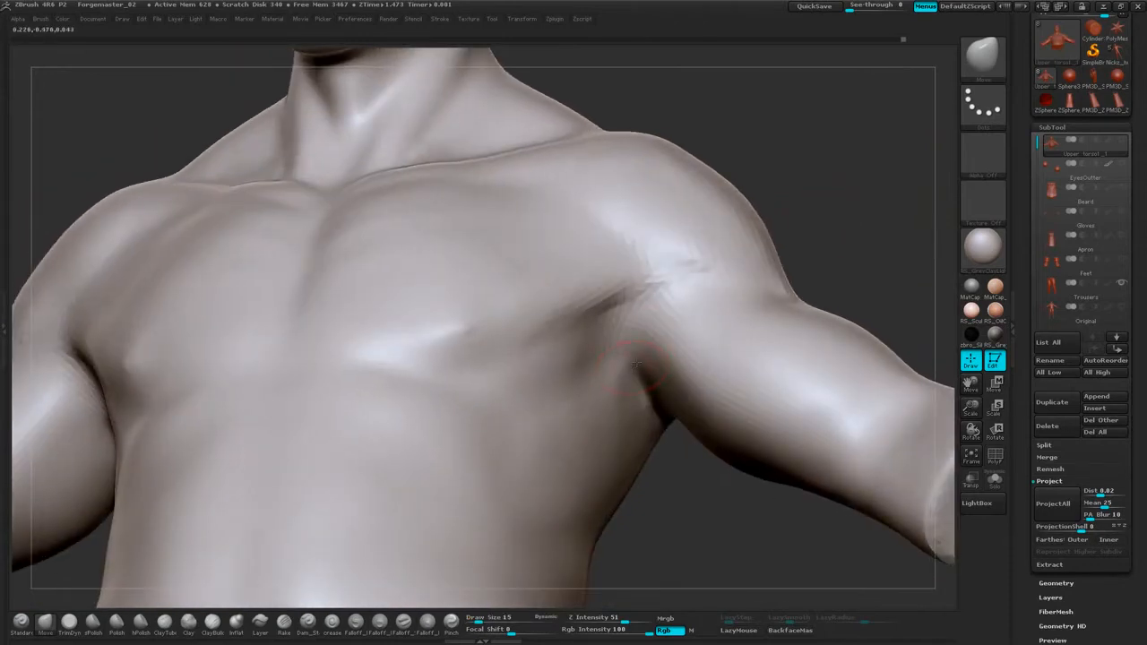
{"action": "left_click_drag", "start_coordinate": [637, 363], "coordinate": [642, 360]}
{"action": "left_click_drag", "start_coordinate": [851, 219], "coordinate": [844, 186]}
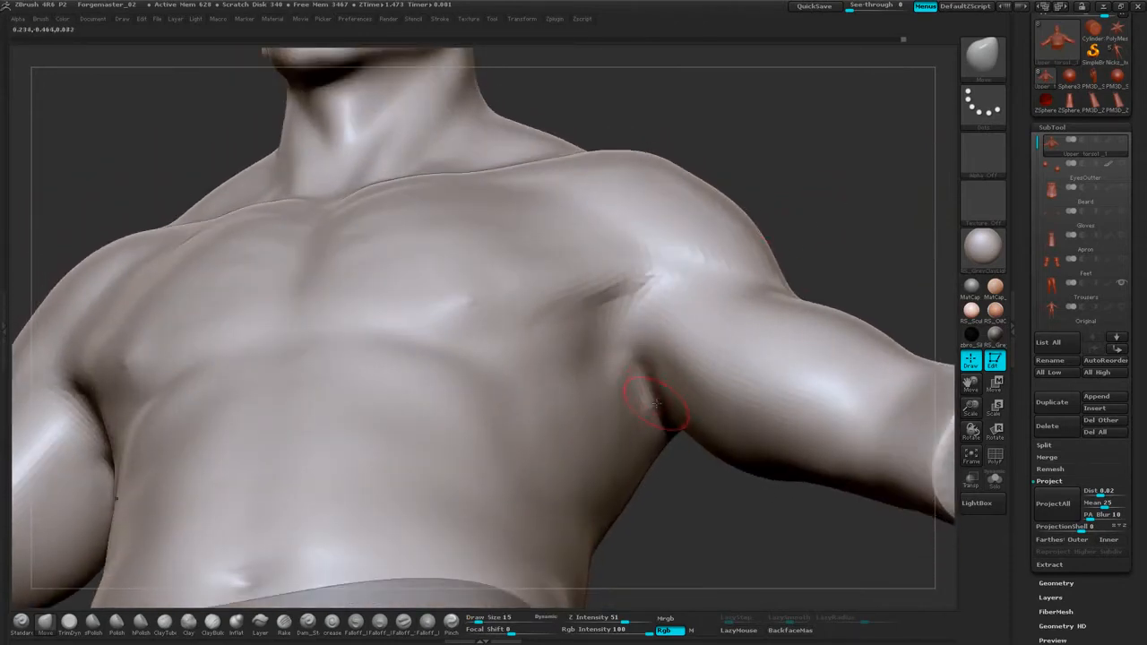
{"action": "left_click_drag", "start_coordinate": [667, 416], "coordinate": [664, 385]}
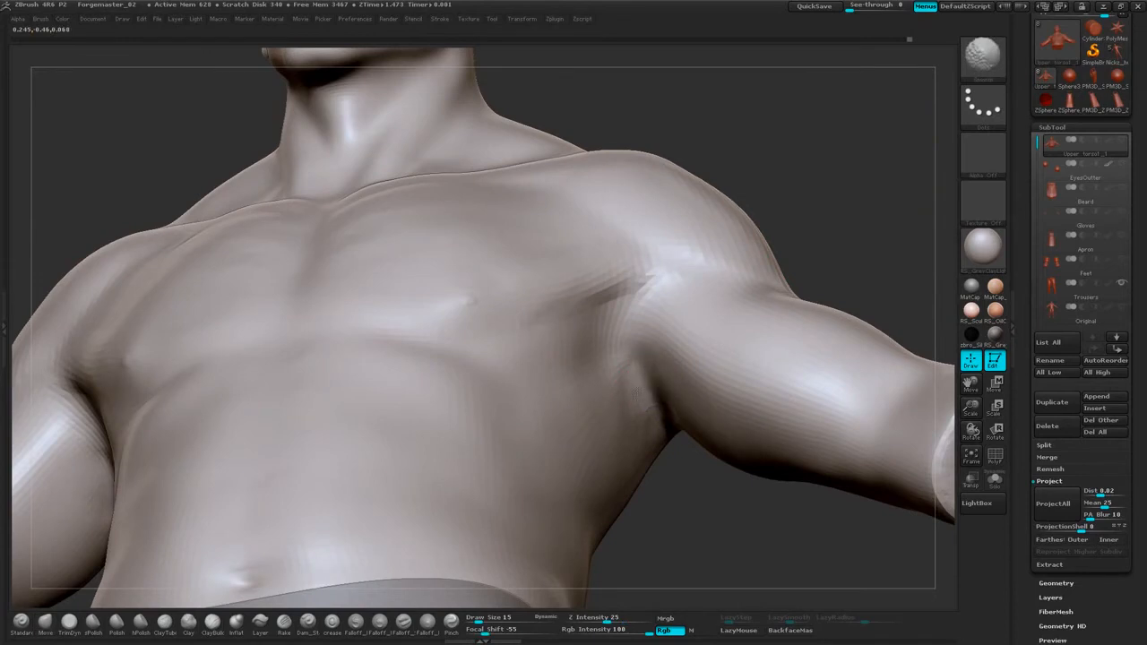
Nudge the inner armpit edge slightly higher and smooth the transition into the upper arm.
{"action": "left_click_drag", "start_coordinate": [837, 230], "coordinate": [875, 206]}
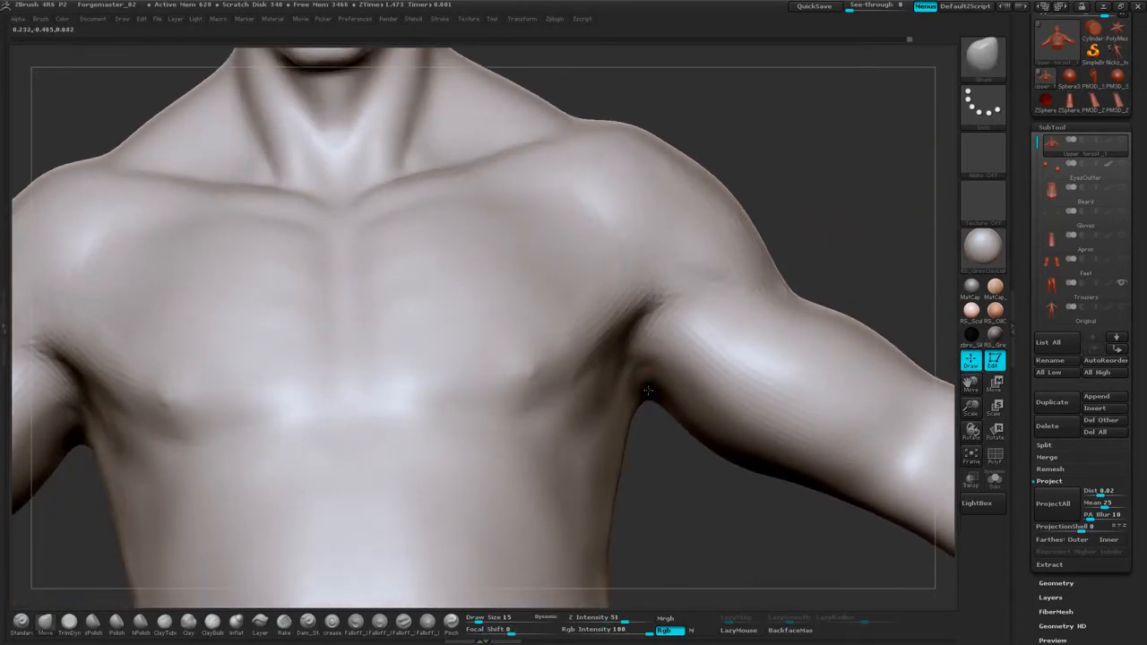
{"action": "left_click_drag", "start_coordinate": [650, 377], "coordinate": [650, 369]}
{"action": "left_click_drag", "start_coordinate": [856, 218], "coordinate": [849, 184]}
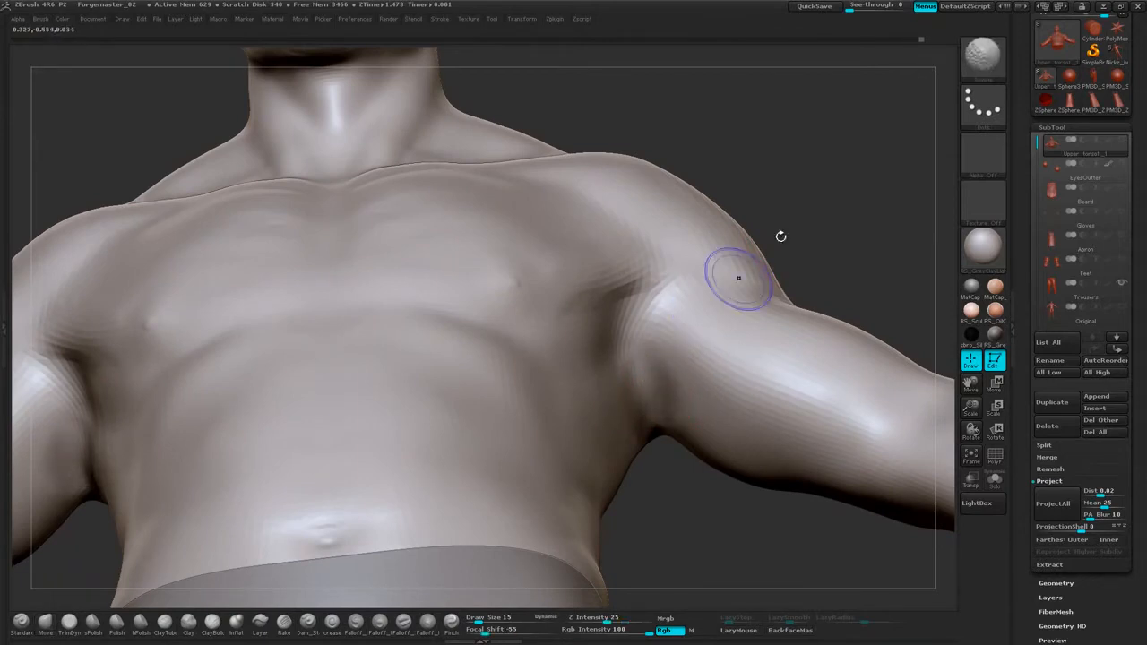
{"action": "mouse_move", "coordinate": [781, 238]}
{"action": "left_mouse_down"}
{"action": "mouse_move", "coordinate": [864, 192]}
{"action": "mouse_move", "coordinate": [794, 187]}
{"action": "mouse_move", "coordinate": [835, 206]}
{"action": "mouse_move", "coordinate": [888, 269]}
{"action": "left_mouse_up"}
Switch to the ClayBuildup brush and refine and smooth the front of the deltoid beside the pectoral.
{"action": "left_click", "coordinate": [212, 624]}
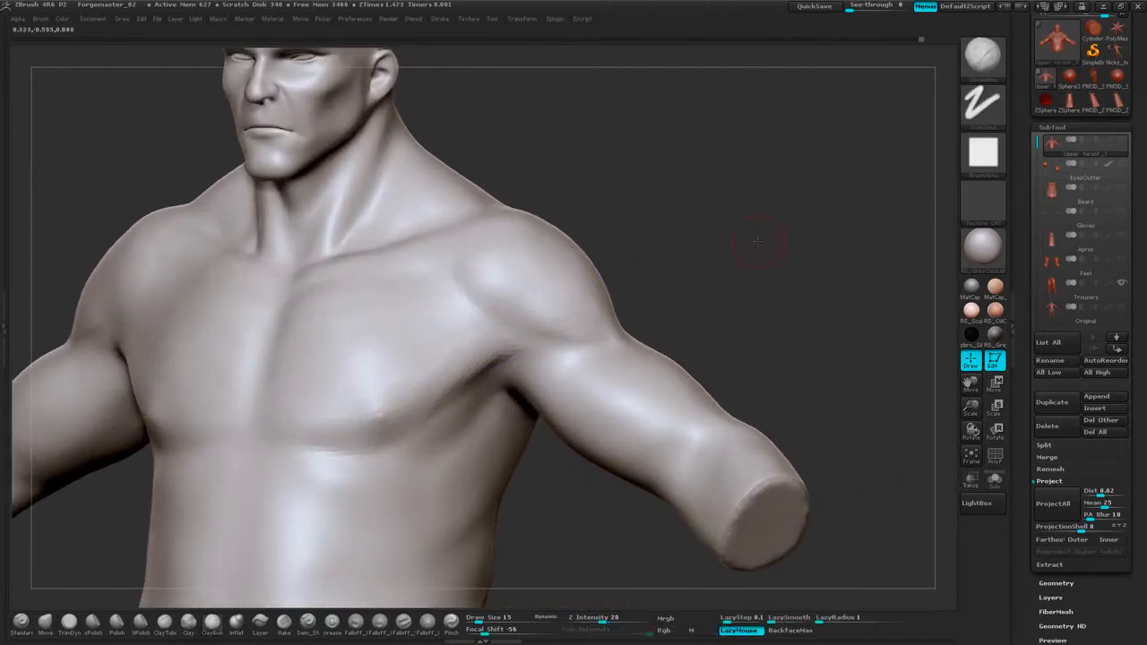
{"action": "mouse_move", "coordinate": [761, 248]}
{"action": "left_mouse_down"}
{"action": "mouse_move", "coordinate": [791, 246]}
{"action": "mouse_move", "coordinate": [744, 256]}
{"action": "mouse_move", "coordinate": [747, 283]}
{"action": "left_mouse_up"}
{"action": "left_click_drag", "start_coordinate": [556, 326], "coordinate": [503, 321], "text": "shift"}
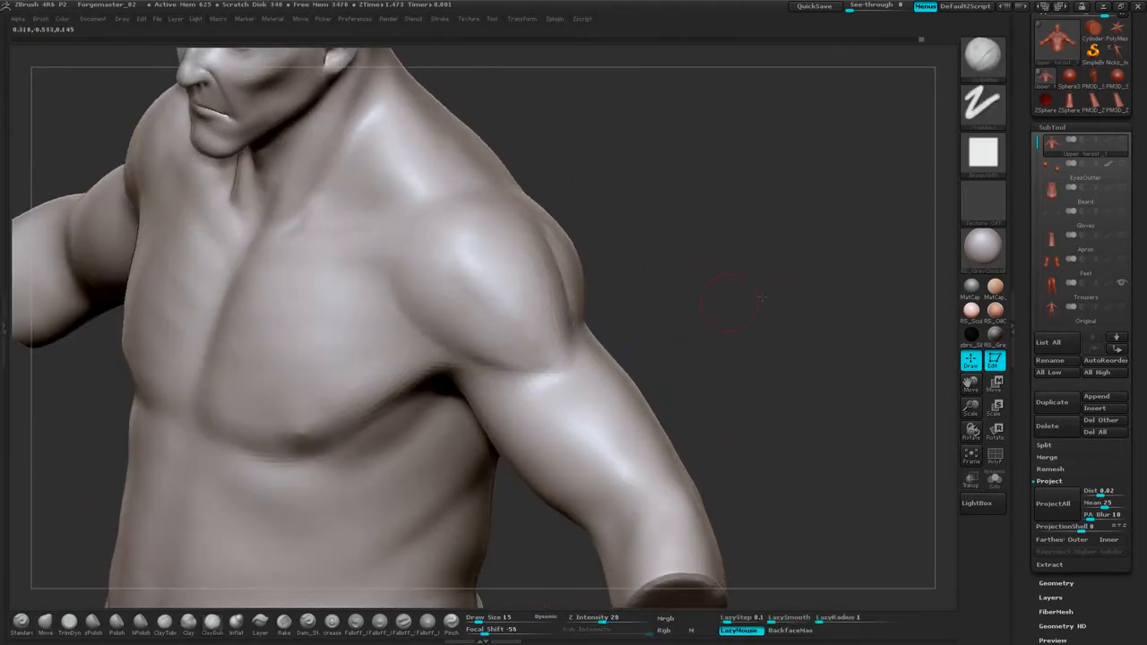
{"action": "mouse_move", "coordinate": [850, 292]}
{"action": "left_mouse_down"}
{"action": "mouse_move", "coordinate": [770, 283]}
{"action": "mouse_move", "coordinate": [832, 265]}
{"action": "left_mouse_up"}
Set the draw size to 30 and build up the top and side of the deltoid with clay.
{"action": "key", "text": "space"}
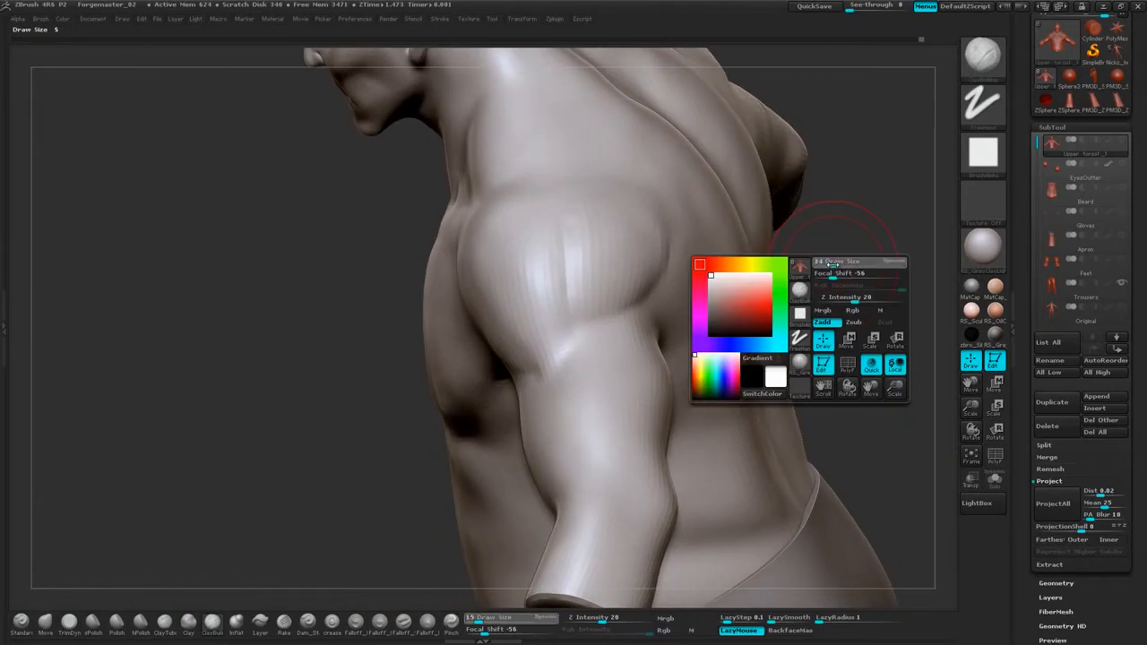
{"action": "left_click_drag", "start_coordinate": [866, 205], "coordinate": [824, 317], "text": "alt"}
{"action": "mouse_move", "coordinate": [828, 258]}
{"action": "left_mouse_down"}
{"action": "mouse_move", "coordinate": [861, 171]}
{"action": "mouse_move", "coordinate": [845, 259]}
{"action": "mouse_move", "coordinate": [794, 204]}
{"action": "left_mouse_up"}
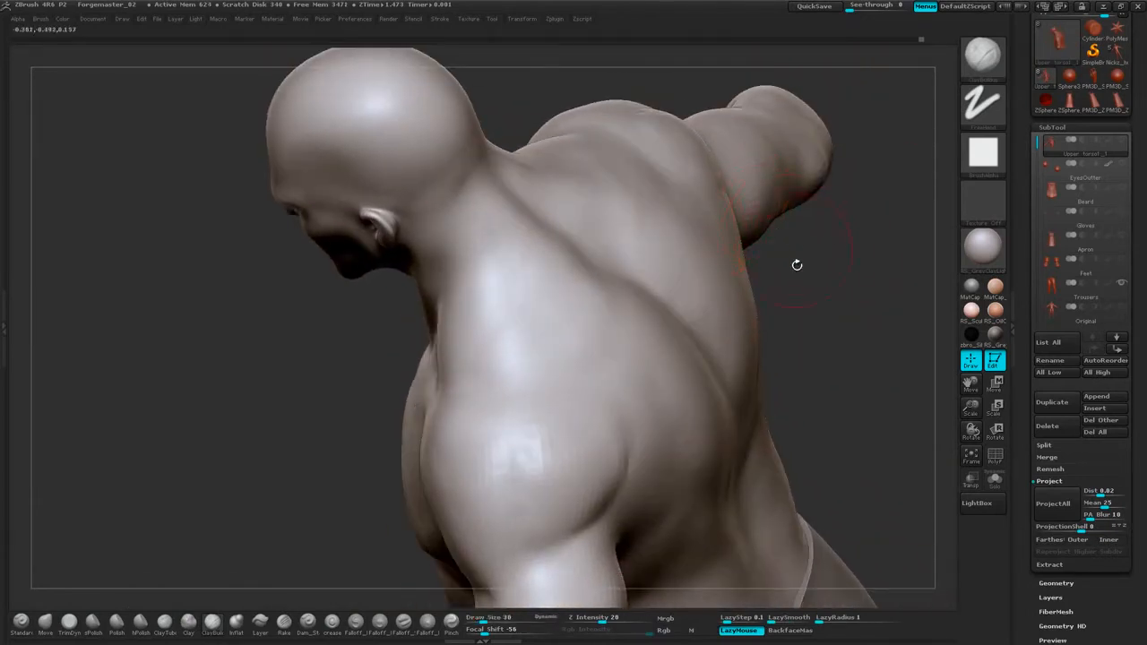
{"action": "mouse_move", "coordinate": [797, 264]}
{"action": "left_mouse_down"}
{"action": "mouse_move", "coordinate": [845, 259]}
{"action": "mouse_move", "coordinate": [379, 328]}
{"action": "left_mouse_up"}
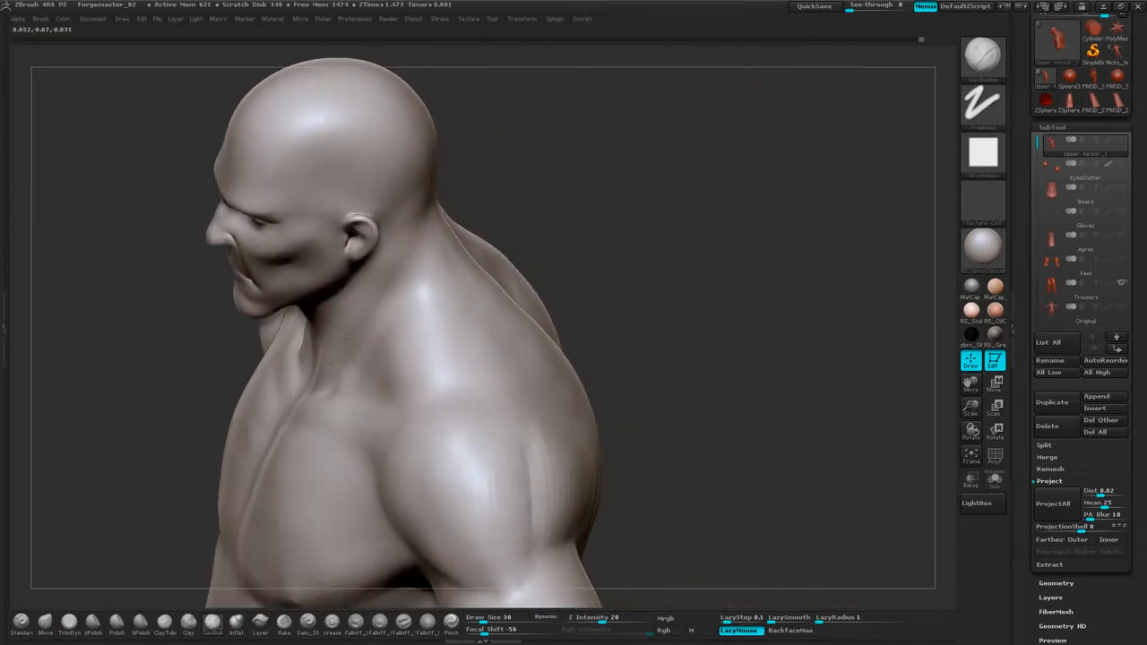
{"action": "left_click_drag", "start_coordinate": [612, 184], "coordinate": [574, 185]}
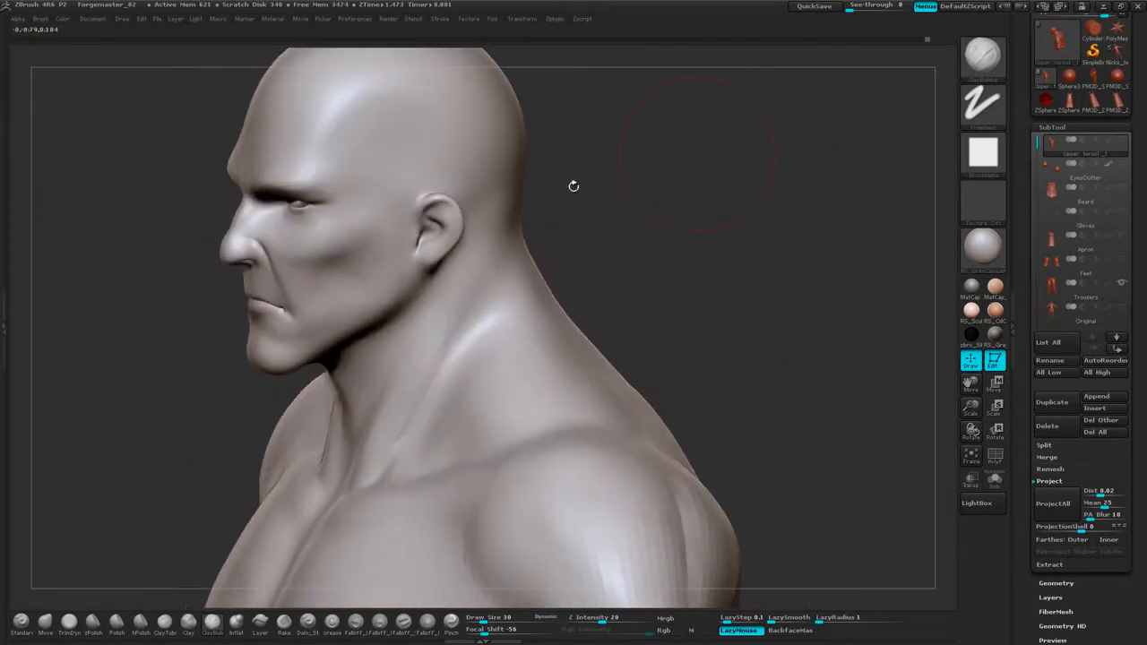
Build up the neck muscle running from behind the ear to the collarbone with clay and smooth it.
{"action": "mouse_move", "coordinate": [484, 272]}
{"action": "left_mouse_down"}
{"action": "mouse_move", "coordinate": [445, 317]}
{"action": "mouse_move", "coordinate": [414, 391]}
{"action": "left_mouse_up"}
{"action": "key", "text": "shift"}
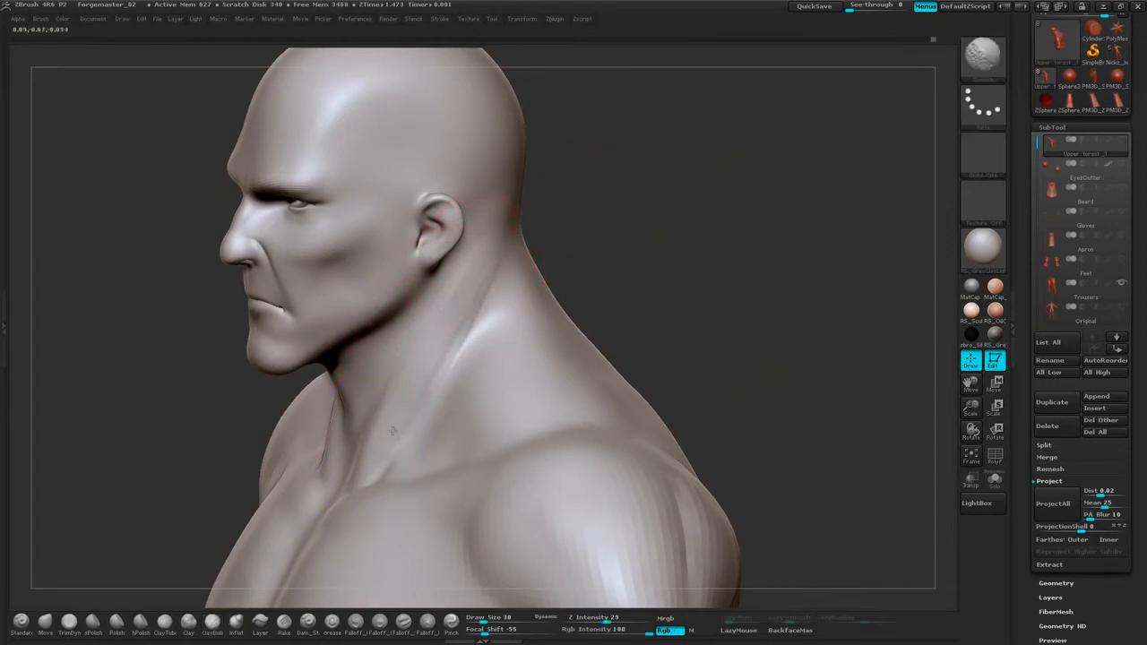
{"action": "left_click_drag", "start_coordinate": [576, 235], "coordinate": [624, 239]}
{"action": "left_click_drag", "start_coordinate": [403, 407], "coordinate": [377, 439]}
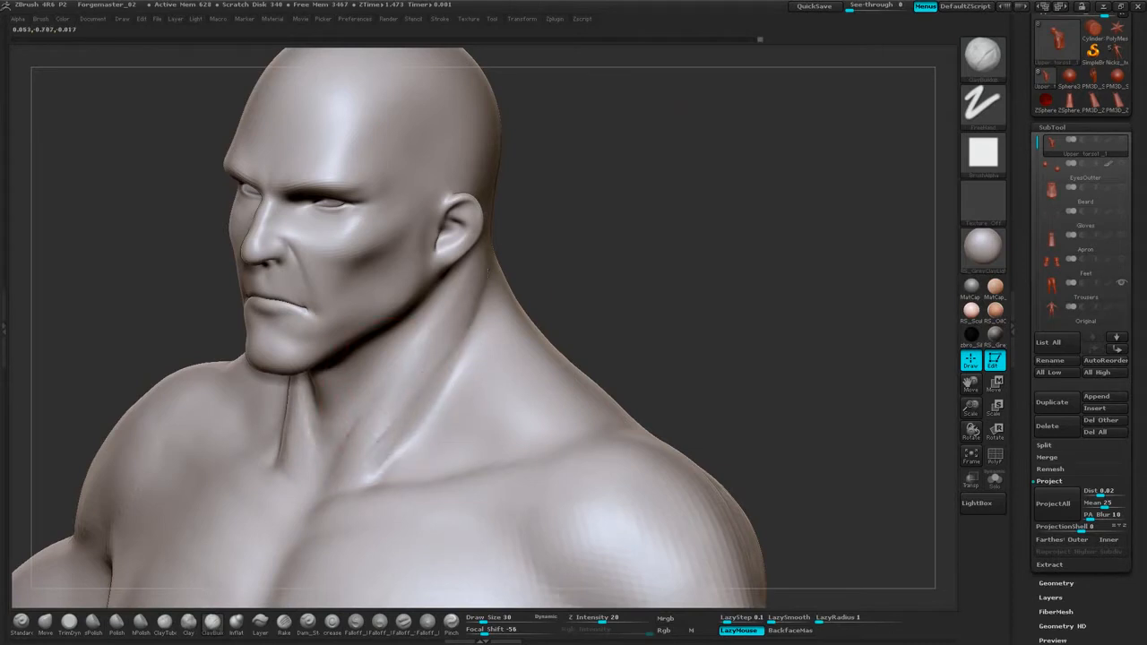
{"action": "left_click_drag", "start_coordinate": [619, 217], "coordinate": [603, 239]}
Set the draw size to 15, then sharpen the neck muscle's edges from the ear to the collarbone and soften the strokes.
{"action": "key", "text": "space"}
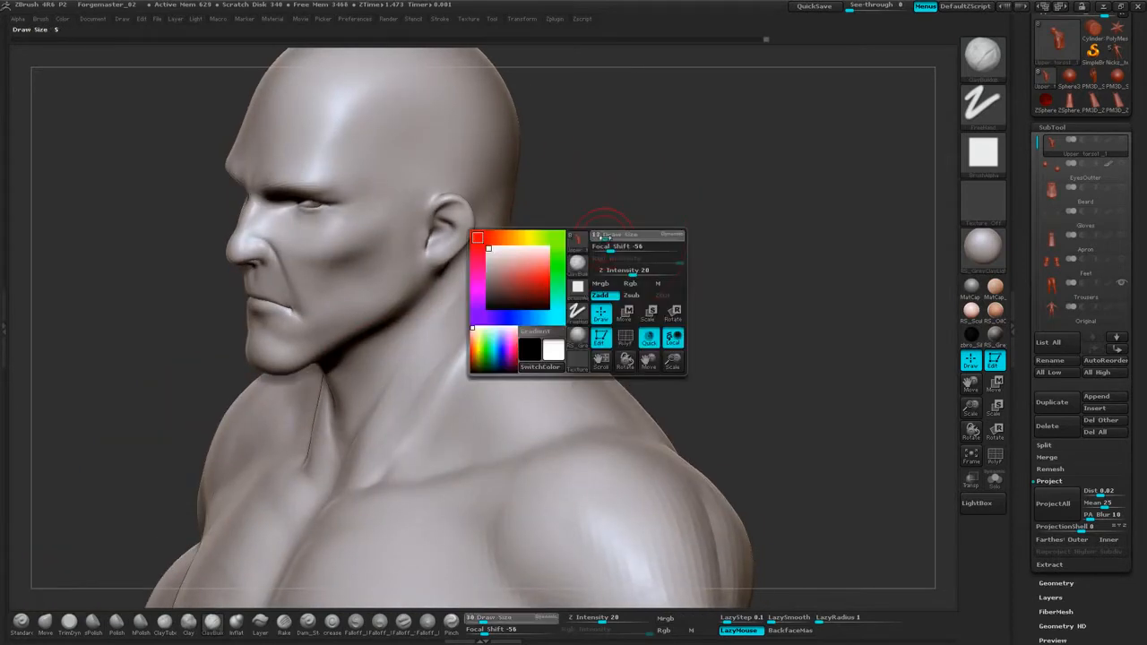
{"action": "mouse_move", "coordinate": [502, 263]}
{"action": "left_mouse_down"}
{"action": "mouse_move", "coordinate": [406, 381]}
{"action": "mouse_move", "coordinate": [469, 301]}
{"action": "left_mouse_up"}
{"action": "left_click_drag", "start_coordinate": [563, 226], "coordinate": [422, 379]}
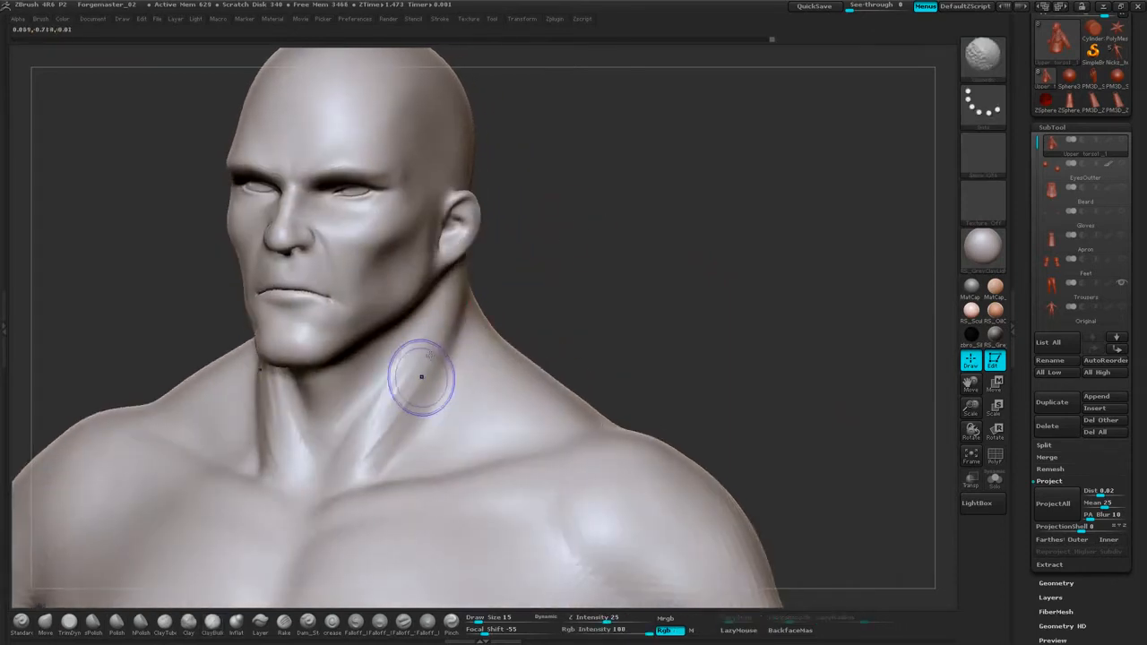
{"action": "mouse_move", "coordinate": [600, 248]}
{"action": "left_mouse_down", "text": "shift"}
{"action": "mouse_move", "coordinate": [636, 232]}
{"action": "mouse_move", "coordinate": [440, 379]}
{"action": "left_mouse_up", "text": "shift"}
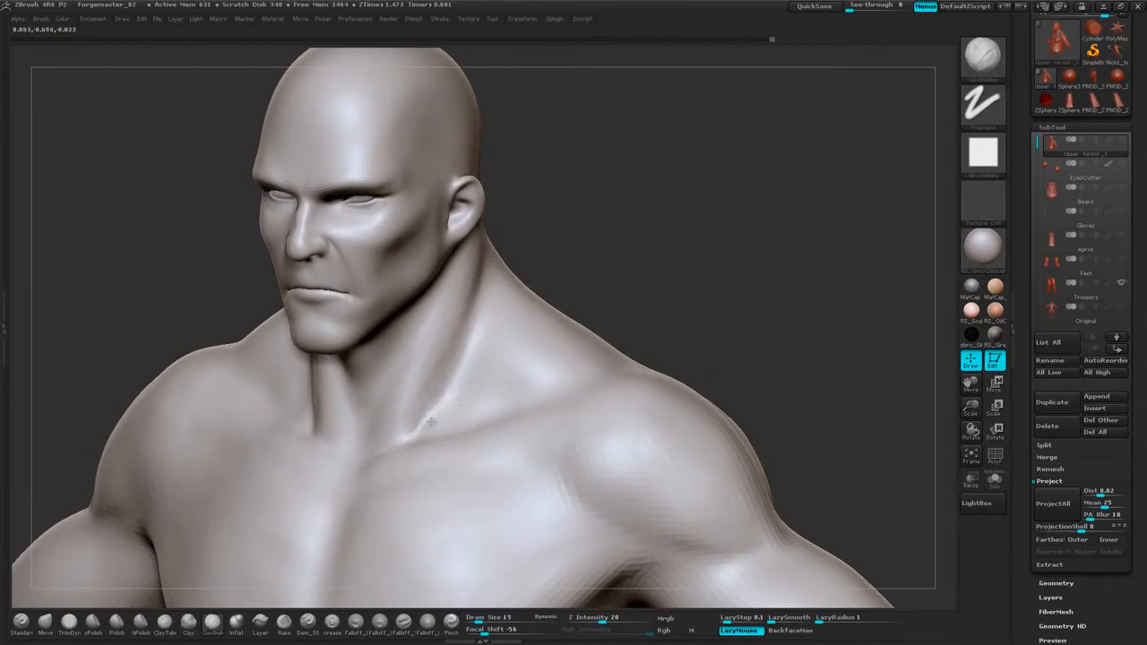
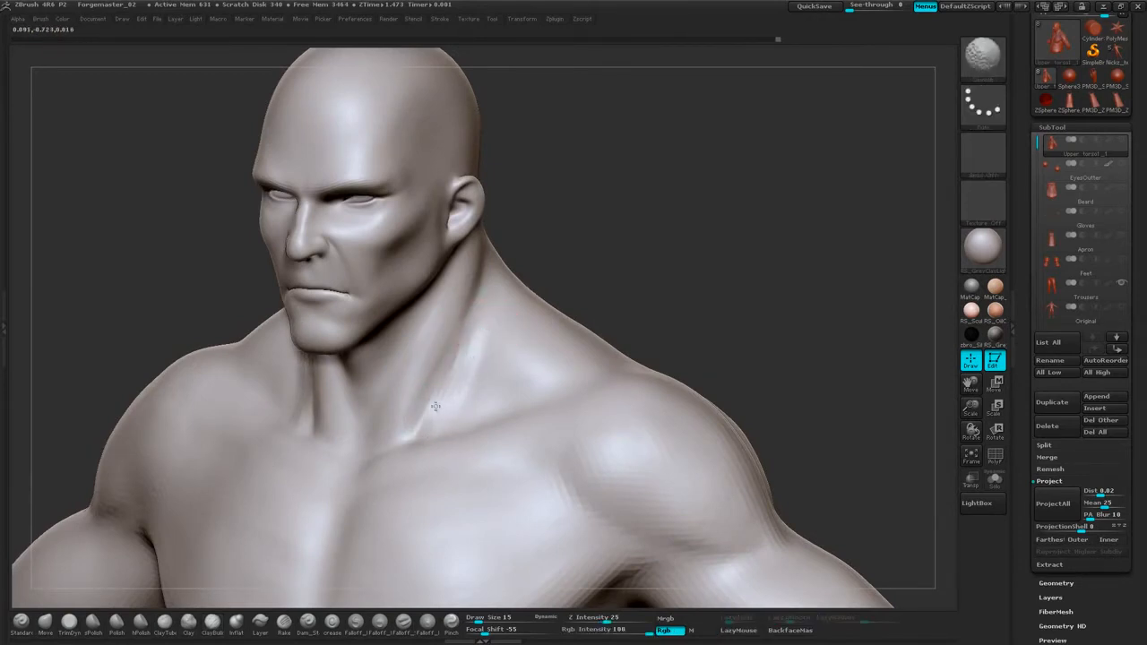
Smooth the transition between the front deltoid and the upper pectoral below the collarbone.
{"action": "mouse_move", "coordinate": [574, 291]}
{"action": "left_mouse_down", "text": "shift"}
{"action": "mouse_move", "coordinate": [699, 225]}
{"action": "mouse_move", "coordinate": [667, 243]}
{"action": "mouse_move", "coordinate": [745, 236]}
{"action": "mouse_move", "coordinate": [807, 265]}
{"action": "left_mouse_up", "text": "shift"}
{"action": "mouse_move", "coordinate": [804, 266]}
{"action": "left_mouse_down", "text": "alt"}
{"action": "mouse_move", "coordinate": [640, 251]}
{"action": "mouse_move", "coordinate": [706, 279]}
{"action": "mouse_move", "coordinate": [640, 291]}
{"action": "left_mouse_up", "text": "alt"}
{"action": "left_click_drag", "start_coordinate": [564, 389], "coordinate": [515, 423], "text": "shift"}
{"action": "left_click_drag", "start_coordinate": [778, 329], "coordinate": [778, 300], "text": "alt"}
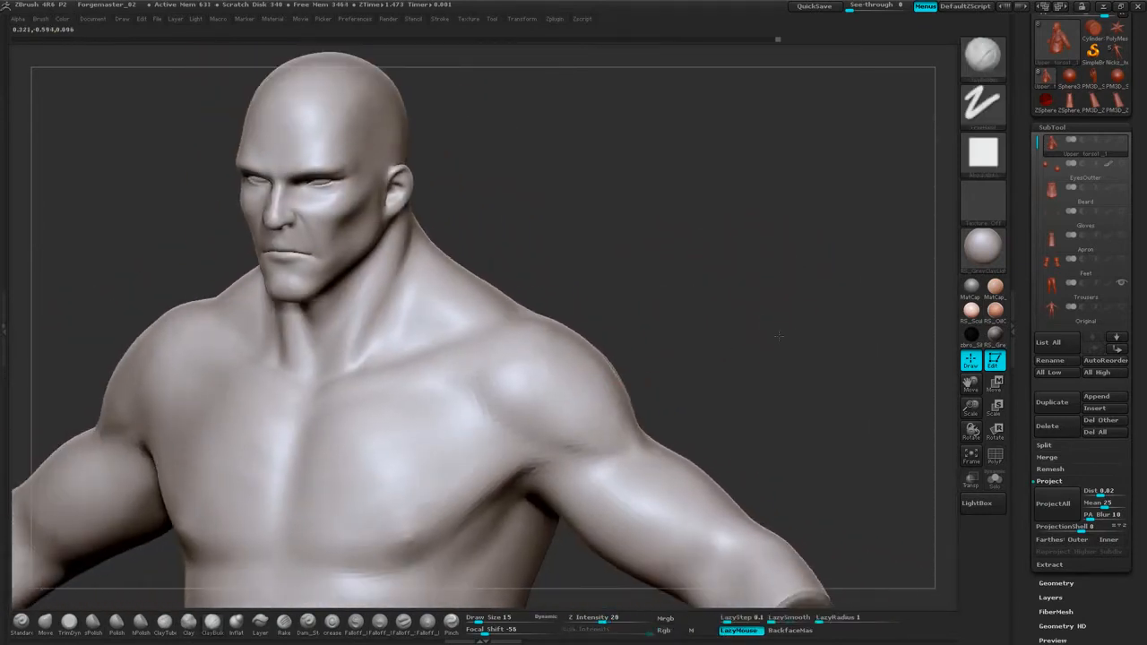
Set the draw size to 30 and start building up the biceps along the front of the upper arm with clay strokes.
{"action": "left_click_drag", "start_coordinate": [852, 359], "coordinate": [756, 274], "text": "shift"}
{"action": "mouse_move", "coordinate": [383, 447]}
{"action": "left_mouse_down", "text": "alt"}
{"action": "mouse_move", "coordinate": [476, 421]}
{"action": "mouse_move", "coordinate": [491, 461]}
{"action": "mouse_move", "coordinate": [861, 402]}
{"action": "mouse_move", "coordinate": [804, 377]}
{"action": "mouse_move", "coordinate": [804, 356]}
{"action": "mouse_move", "coordinate": [779, 379]}
{"action": "mouse_move", "coordinate": [748, 371]}
{"action": "mouse_move", "coordinate": [715, 253]}
{"action": "left_mouse_up", "text": "alt"}
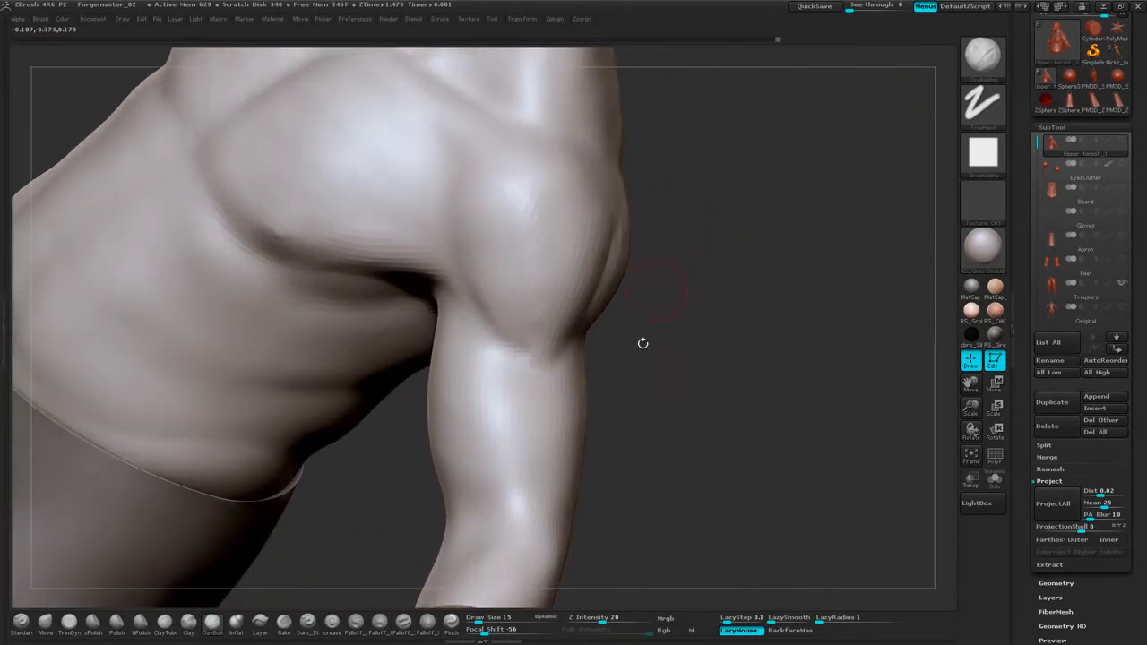
{"action": "left_click_drag", "start_coordinate": [643, 344], "coordinate": [717, 314]}
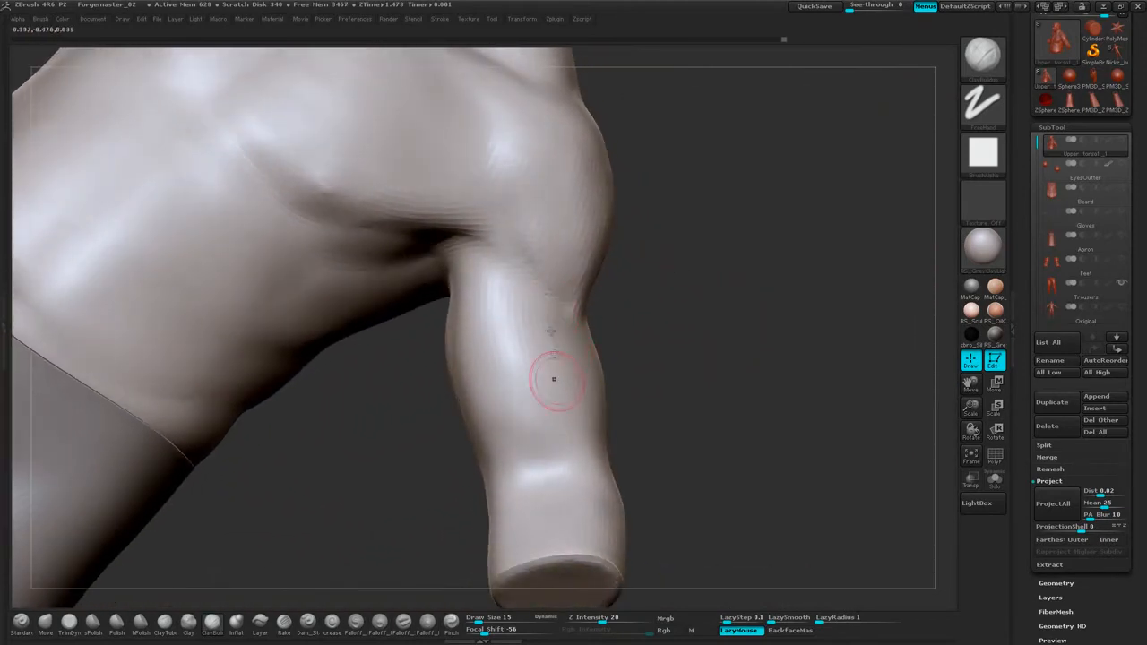
{"action": "right_click", "coordinate": [568, 310]}
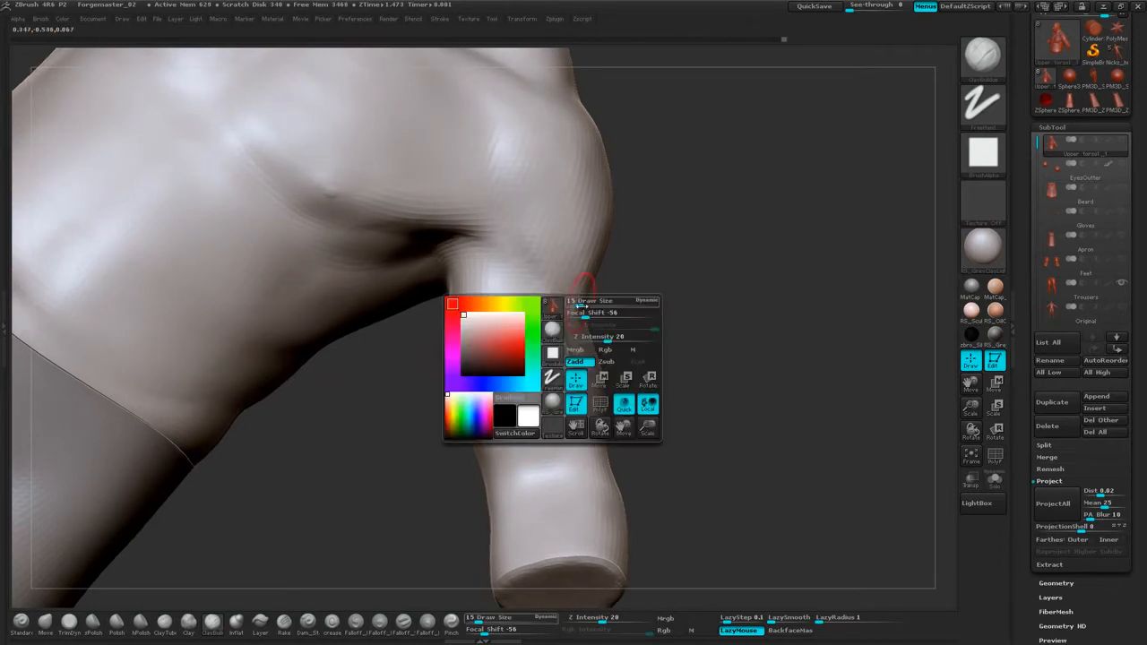
{"action": "left_click", "coordinate": [586, 303]}
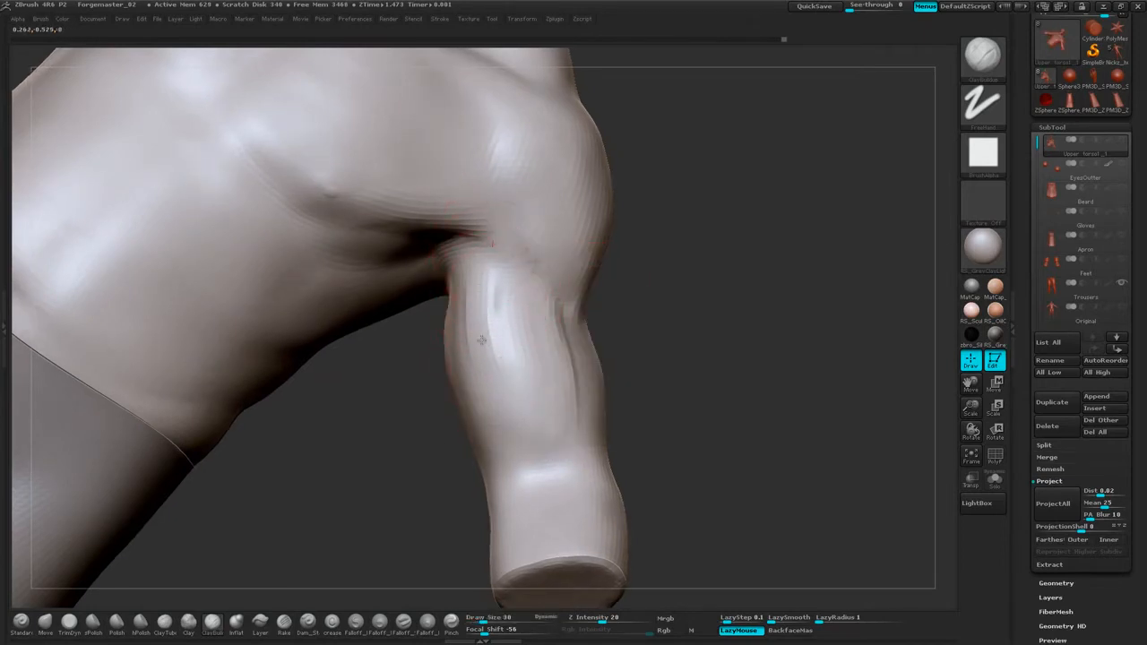
{"action": "left_click_drag", "start_coordinate": [482, 340], "coordinate": [483, 355]}
{"action": "left_click_drag", "start_coordinate": [487, 300], "coordinate": [488, 350]}
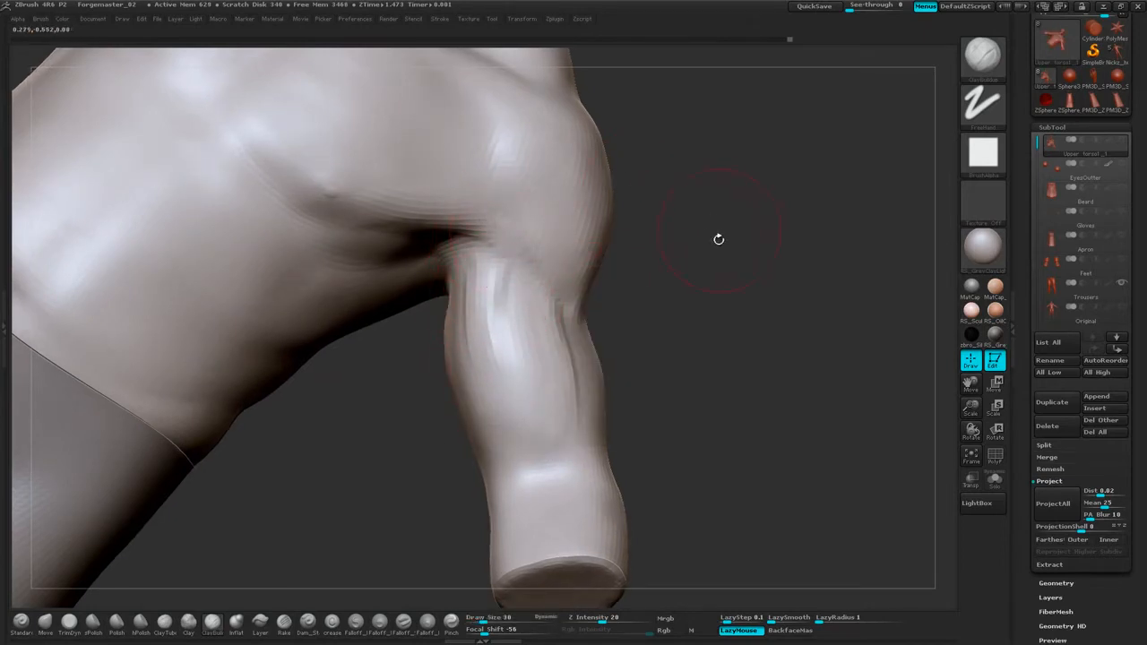
Add more clay strokes along the biceps, from below the deltoid and armpit down toward the elbow.
{"action": "mouse_move", "coordinate": [719, 240]}
{"action": "left_mouse_down"}
{"action": "mouse_move", "coordinate": [752, 223]}
{"action": "mouse_move", "coordinate": [699, 205]}
{"action": "mouse_move", "coordinate": [553, 231]}
{"action": "left_mouse_up"}
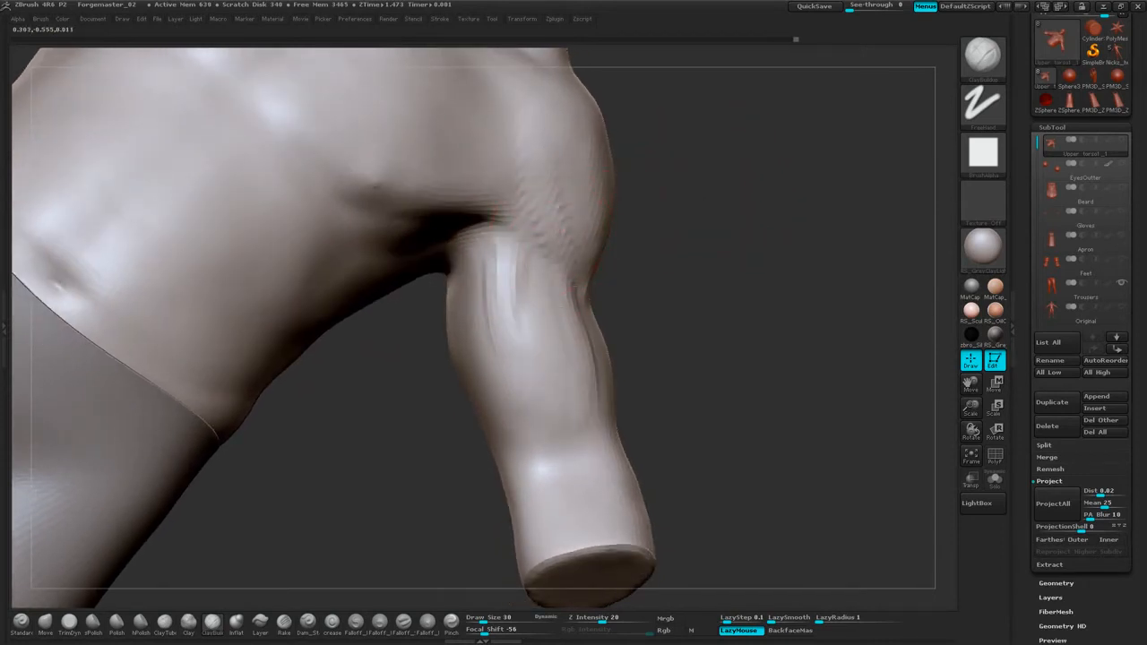
{"action": "mouse_move", "coordinate": [538, 289]}
{"action": "left_mouse_down"}
{"action": "mouse_move", "coordinate": [543, 371]}
{"action": "mouse_move", "coordinate": [556, 381]}
{"action": "left_mouse_up"}
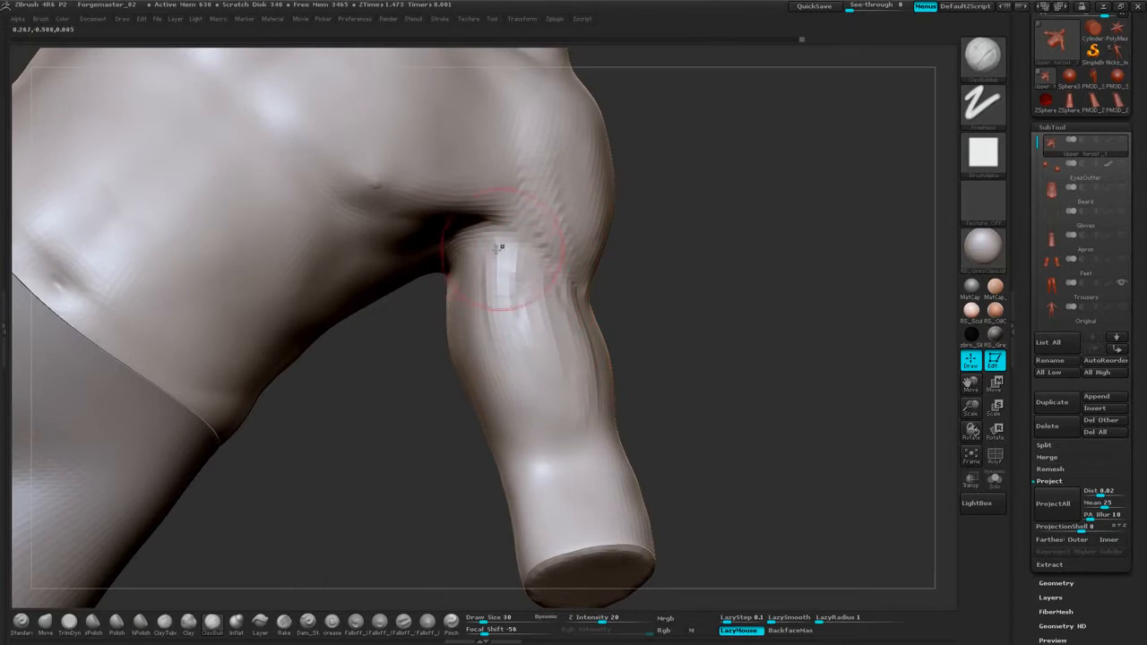
{"action": "left_click_drag", "start_coordinate": [499, 248], "coordinate": [502, 381]}
{"action": "left_click_drag", "start_coordinate": [769, 240], "coordinate": [637, 289]}
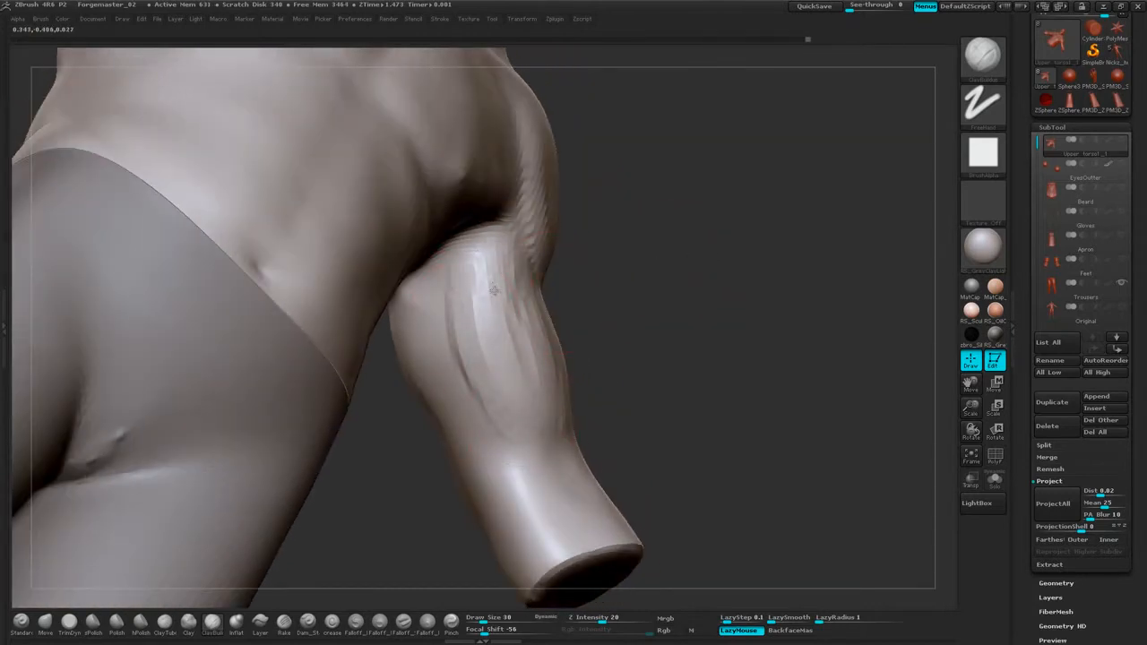
{"action": "mouse_move", "coordinate": [681, 328]}
{"action": "left_mouse_down"}
{"action": "mouse_move", "coordinate": [663, 319]}
{"action": "mouse_move", "coordinate": [598, 335]}
{"action": "left_mouse_up"}
{"action": "left_click_drag", "start_coordinate": [519, 291], "coordinate": [529, 355]}
{"action": "mouse_move", "coordinate": [674, 377]}
{"action": "left_mouse_down"}
{"action": "mouse_move", "coordinate": [574, 357]}
{"action": "mouse_move", "coordinate": [553, 388]}
{"action": "mouse_move", "coordinate": [595, 281]}
{"action": "left_mouse_up"}
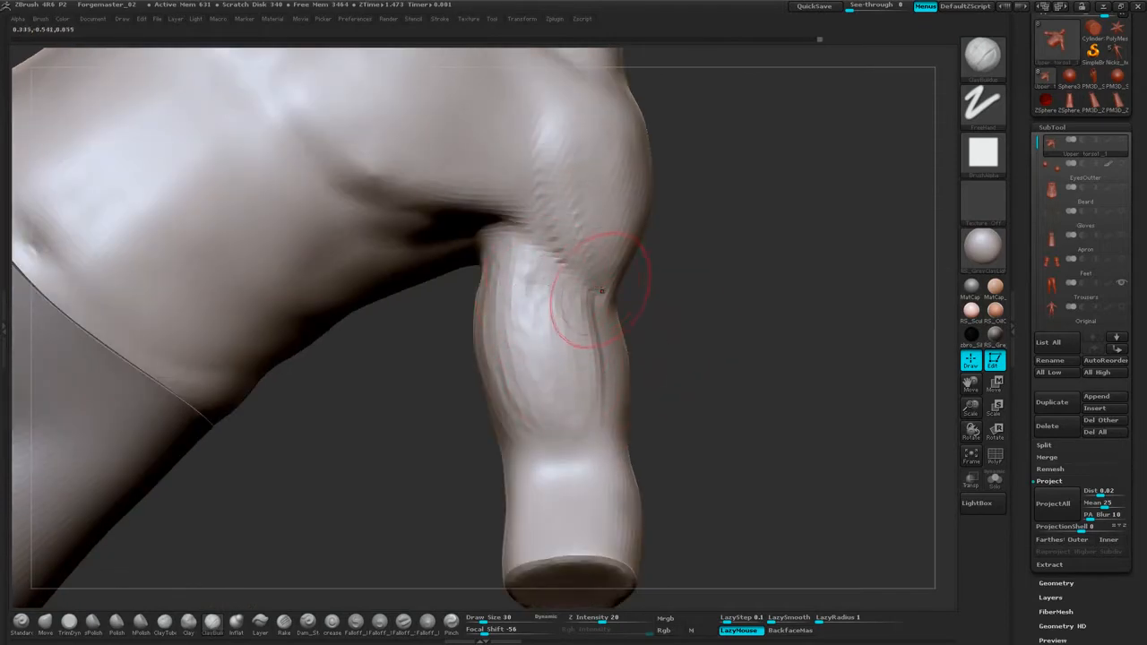
Smooth the clay strokes on the biceps and lower deltoid, including the inner side of the upper arm.
{"action": "mouse_move", "coordinate": [565, 190]}
{"action": "left_mouse_down", "text": "shift"}
{"action": "mouse_move", "coordinate": [561, 163]}
{"action": "mouse_move", "coordinate": [588, 360]}
{"action": "mouse_move", "coordinate": [570, 421]}
{"action": "left_mouse_up", "text": "shift"}
{"action": "left_click_drag", "start_coordinate": [545, 316], "coordinate": [592, 351], "text": "shift"}
{"action": "mouse_move", "coordinate": [409, 380]}
{"action": "left_mouse_down"}
{"action": "mouse_move", "coordinate": [518, 398]}
{"action": "mouse_move", "coordinate": [490, 392]}
{"action": "left_mouse_up"}
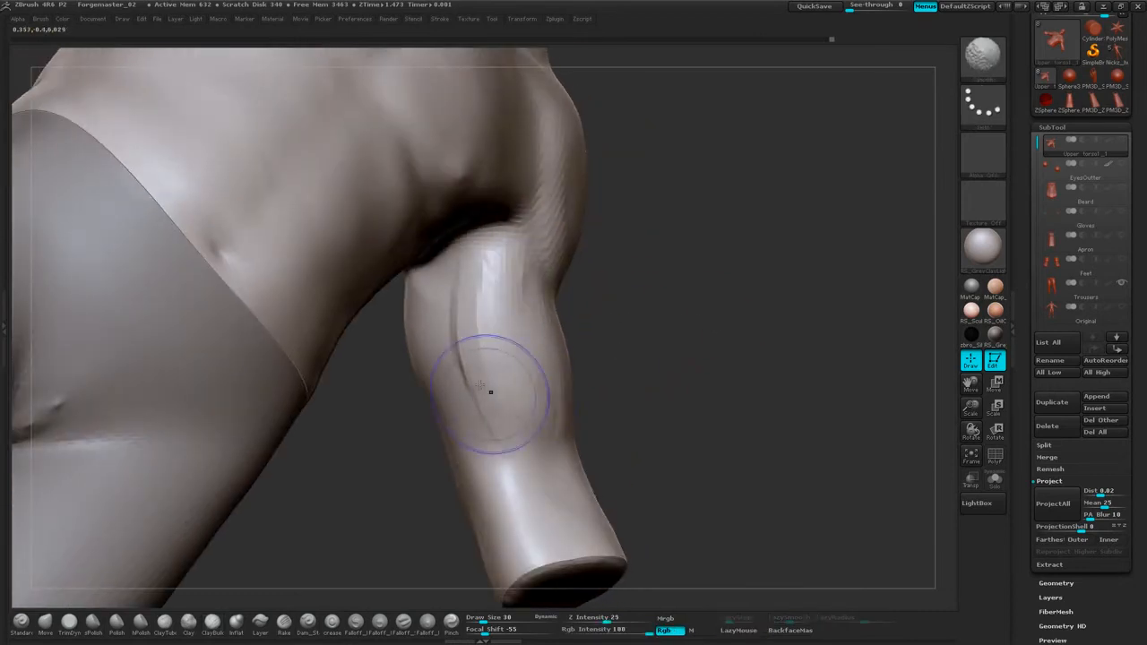
{"action": "left_click_drag", "start_coordinate": [642, 345], "coordinate": [653, 324]}
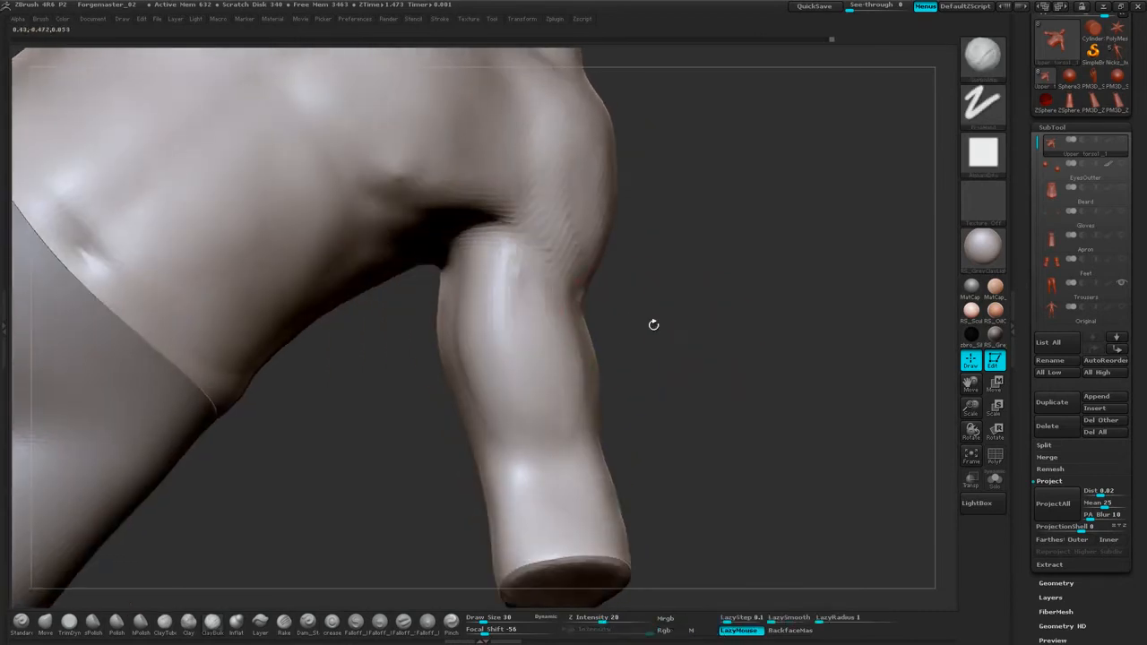
{"action": "left_click_drag", "start_coordinate": [516, 272], "coordinate": [527, 330], "text": "shift"}
{"action": "left_click_drag", "start_coordinate": [728, 325], "coordinate": [645, 333]}
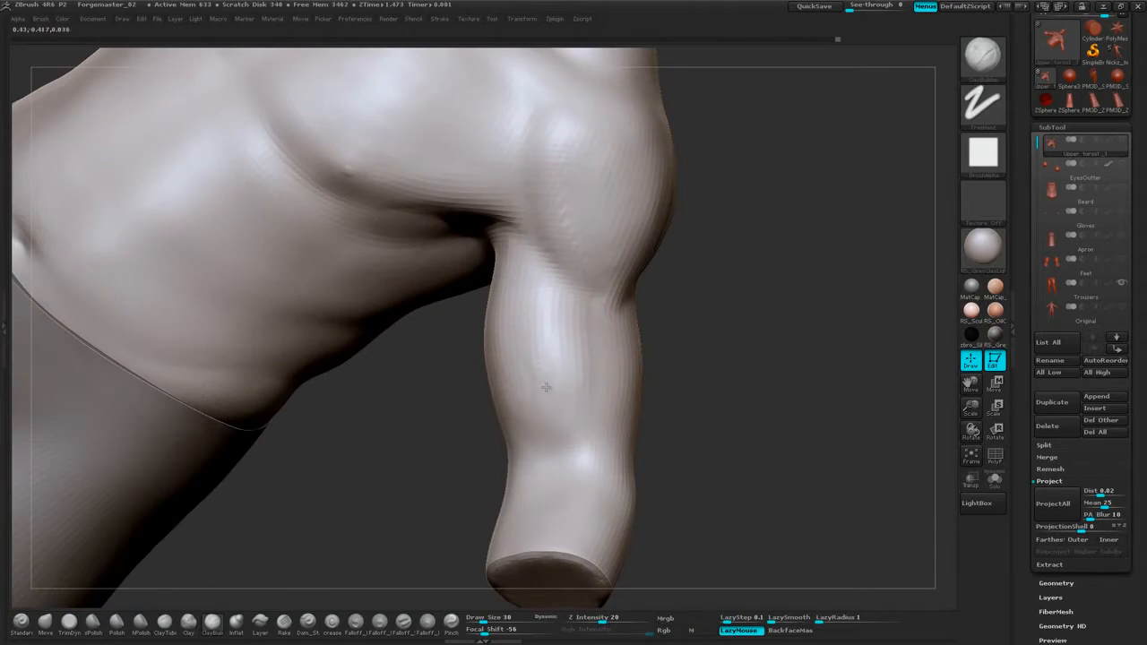
Smooth the biceps, then carve a groove down the outer upper arm from the deltoid's tip with Dam_Standard at draw size 15 and soften it.
{"action": "mouse_move", "coordinate": [545, 396]}
{"action": "left_mouse_down", "text": "shift"}
{"action": "mouse_move", "coordinate": [571, 389]}
{"action": "mouse_move", "coordinate": [548, 378]}
{"action": "left_mouse_up", "text": "shift"}
{"action": "mouse_move", "coordinate": [457, 423]}
{"action": "left_mouse_down"}
{"action": "mouse_move", "coordinate": [753, 302]}
{"action": "mouse_move", "coordinate": [494, 442]}
{"action": "left_mouse_up"}
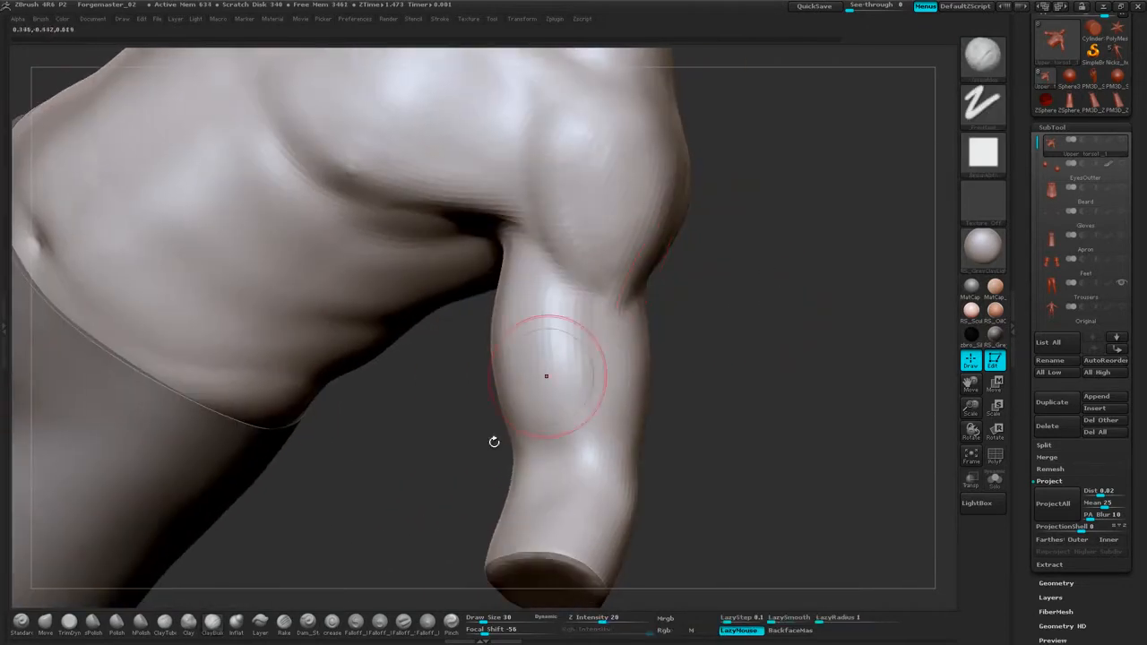
{"action": "left_click", "coordinate": [316, 624]}
{"action": "key", "text": "space"}
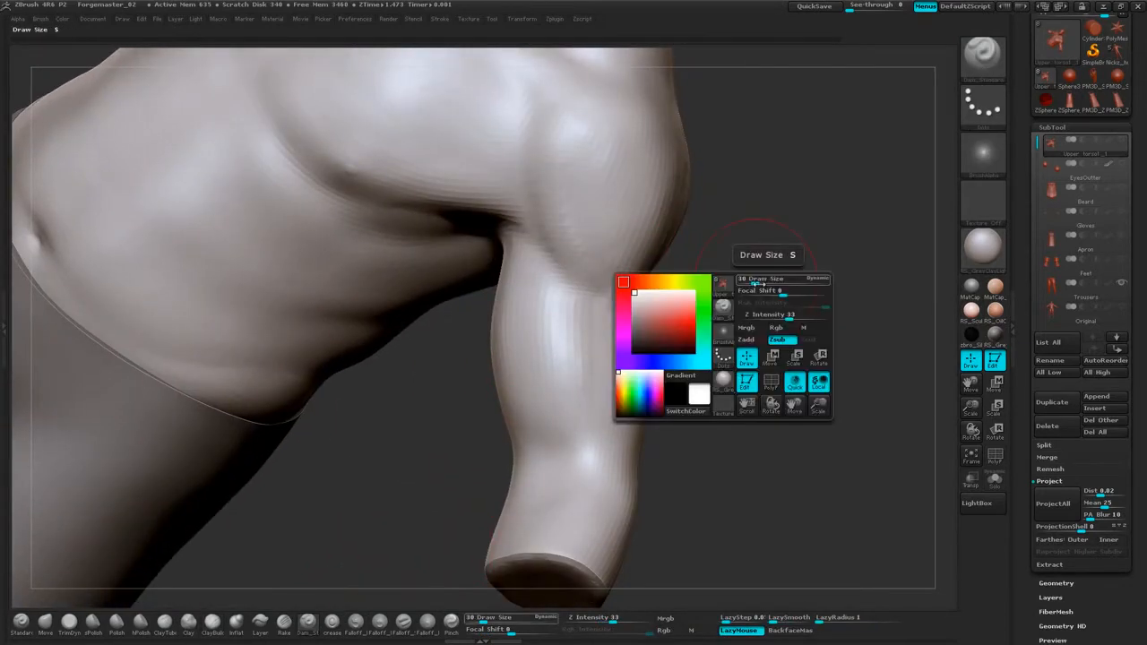
{"action": "left_click_drag", "start_coordinate": [792, 240], "coordinate": [608, 284]}
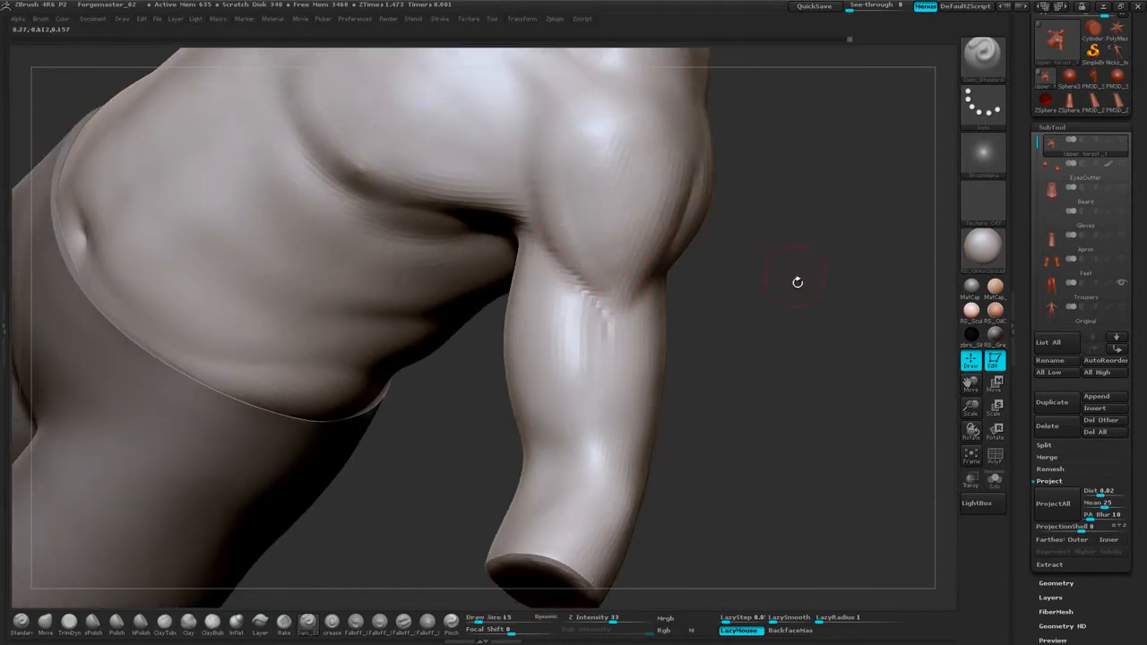
{"action": "left_click_drag", "start_coordinate": [797, 282], "coordinate": [695, 307]}
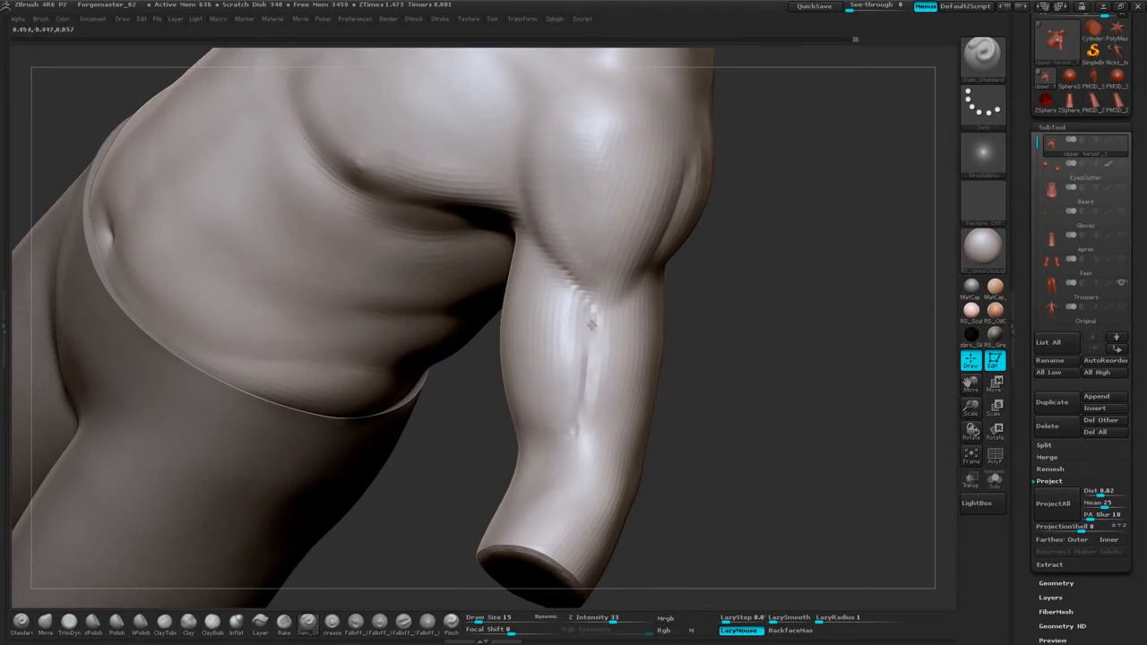
{"action": "key", "text": "shift"}
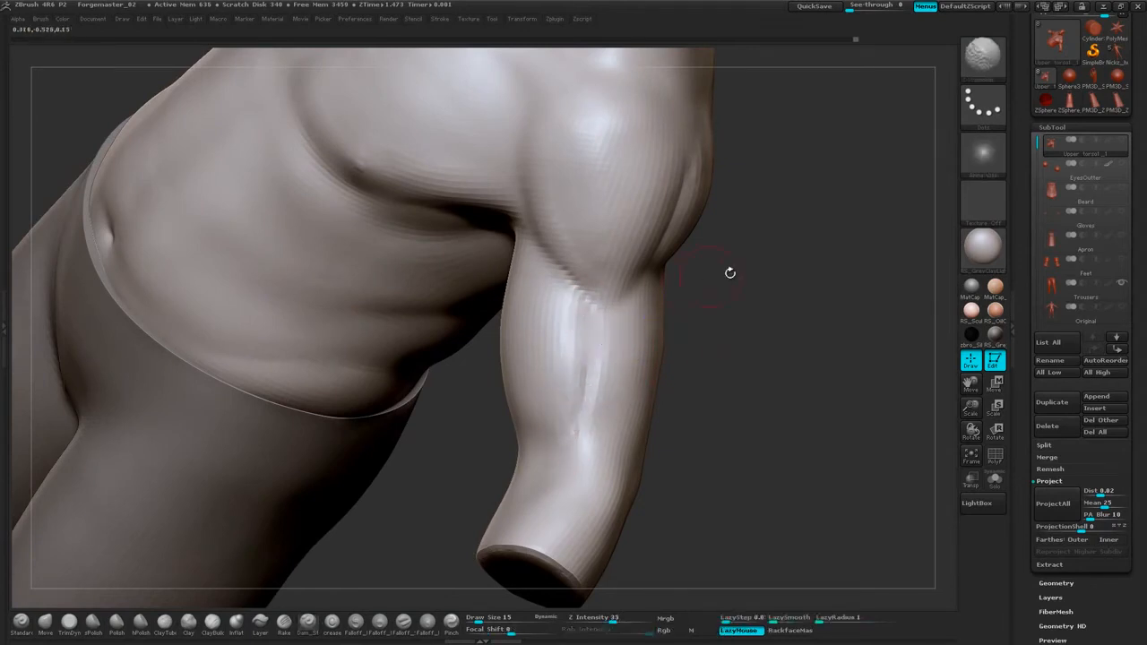
Carve the groove between biceps and triceps along the inner upper arm, from the armpit toward the elbow, and soften it.
{"action": "mouse_move", "coordinate": [730, 269]}
{"action": "left_mouse_down"}
{"action": "mouse_move", "coordinate": [770, 281]}
{"action": "mouse_move", "coordinate": [769, 291]}
{"action": "mouse_move", "coordinate": [768, 253]}
{"action": "left_mouse_up"}
{"action": "mouse_move", "coordinate": [787, 293]}
{"action": "left_mouse_down"}
{"action": "mouse_move", "coordinate": [761, 289]}
{"action": "mouse_move", "coordinate": [787, 275]}
{"action": "left_mouse_up"}
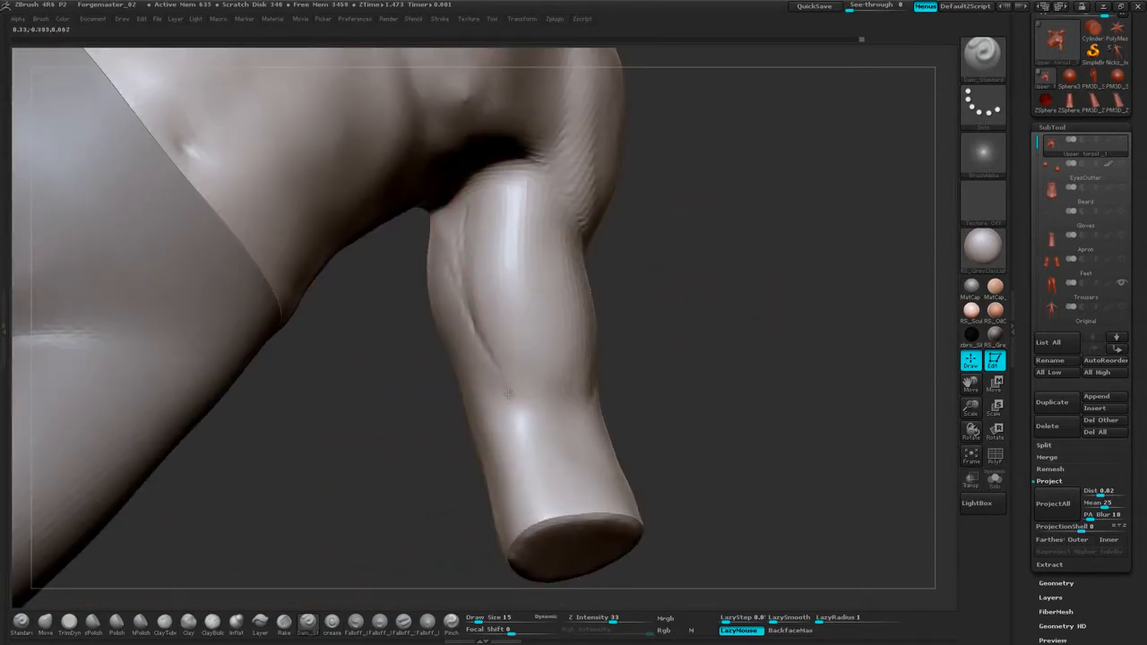
{"action": "left_click_drag", "start_coordinate": [460, 285], "coordinate": [453, 201]}
{"action": "left_click_drag", "start_coordinate": [730, 287], "coordinate": [769, 280]}
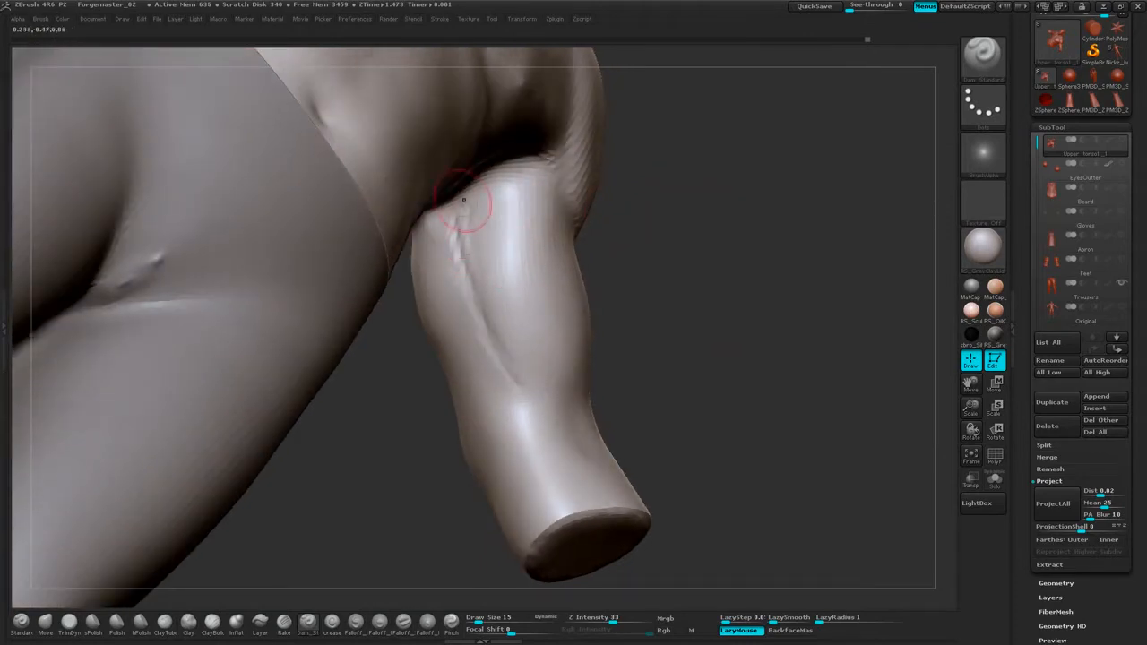
{"action": "mouse_move", "coordinate": [468, 210]}
{"action": "left_mouse_down"}
{"action": "mouse_move", "coordinate": [467, 296]}
{"action": "mouse_move", "coordinate": [512, 375]}
{"action": "left_mouse_up"}
{"action": "left_click_drag", "start_coordinate": [485, 323], "coordinate": [468, 256], "text": "shift"}
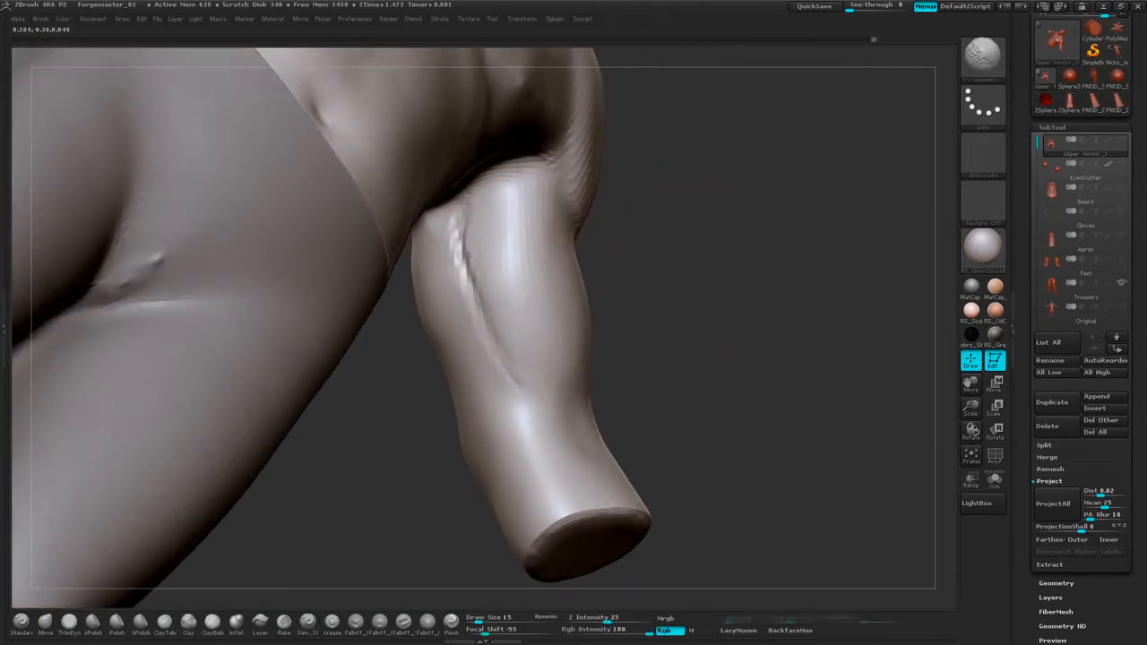
Adjust the upper arm's contour near the elbow using the Move brush at draw size 27.
{"action": "mouse_move", "coordinate": [649, 209]}
{"action": "left_mouse_down"}
{"action": "mouse_move", "coordinate": [723, 189]}
{"action": "mouse_move", "coordinate": [776, 358]}
{"action": "mouse_move", "coordinate": [771, 286]}
{"action": "mouse_move", "coordinate": [726, 252]}
{"action": "mouse_move", "coordinate": [762, 332]}
{"action": "mouse_move", "coordinate": [783, 197]}
{"action": "mouse_move", "coordinate": [796, 187]}
{"action": "mouse_move", "coordinate": [793, 172]}
{"action": "mouse_move", "coordinate": [782, 187]}
{"action": "mouse_move", "coordinate": [795, 163]}
{"action": "mouse_move", "coordinate": [781, 107]}
{"action": "left_mouse_up"}
{"action": "left_click", "coordinate": [45, 623]}
{"action": "key", "text": "space"}
{"action": "mouse_move", "coordinate": [553, 355]}
{"action": "left_mouse_down"}
{"action": "mouse_move", "coordinate": [618, 269]}
{"action": "mouse_move", "coordinate": [789, 98]}
{"action": "mouse_move", "coordinate": [719, 237]}
{"action": "left_mouse_up"}
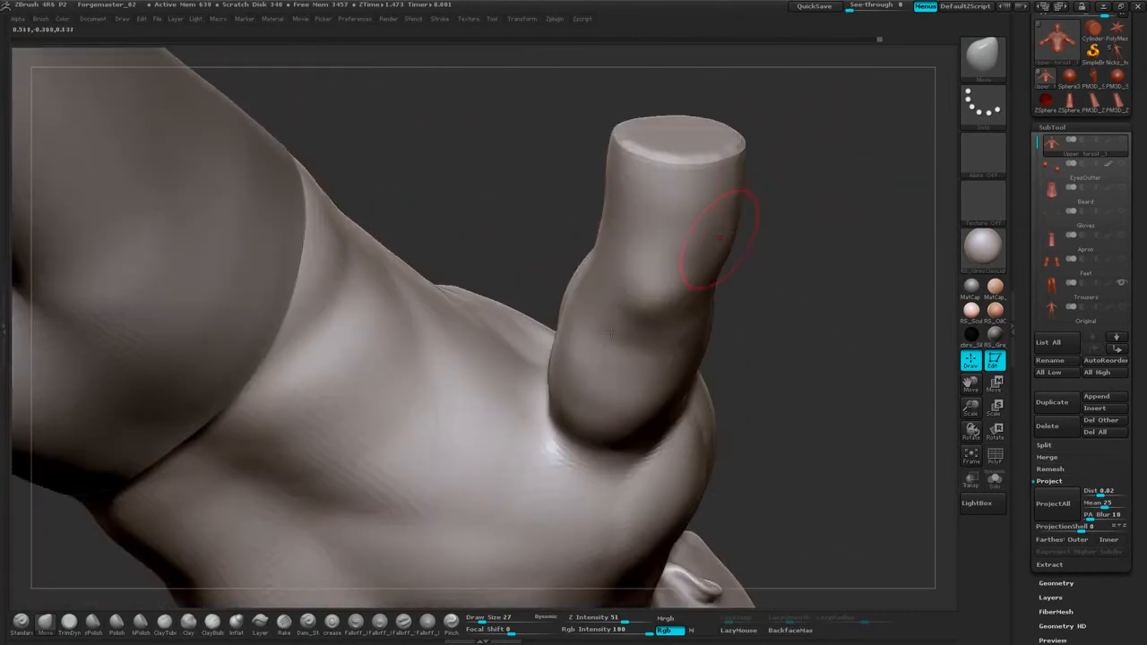
{"action": "left_click_drag", "start_coordinate": [810, 298], "coordinate": [823, 291]}
Enlarge the Move brush to draw size 43 and reshape the biceps and underside of the upper arm, smoothing the surface.
{"action": "key", "text": "space"}
{"action": "left_click_drag", "start_coordinate": [842, 251], "coordinate": [843, 231]}
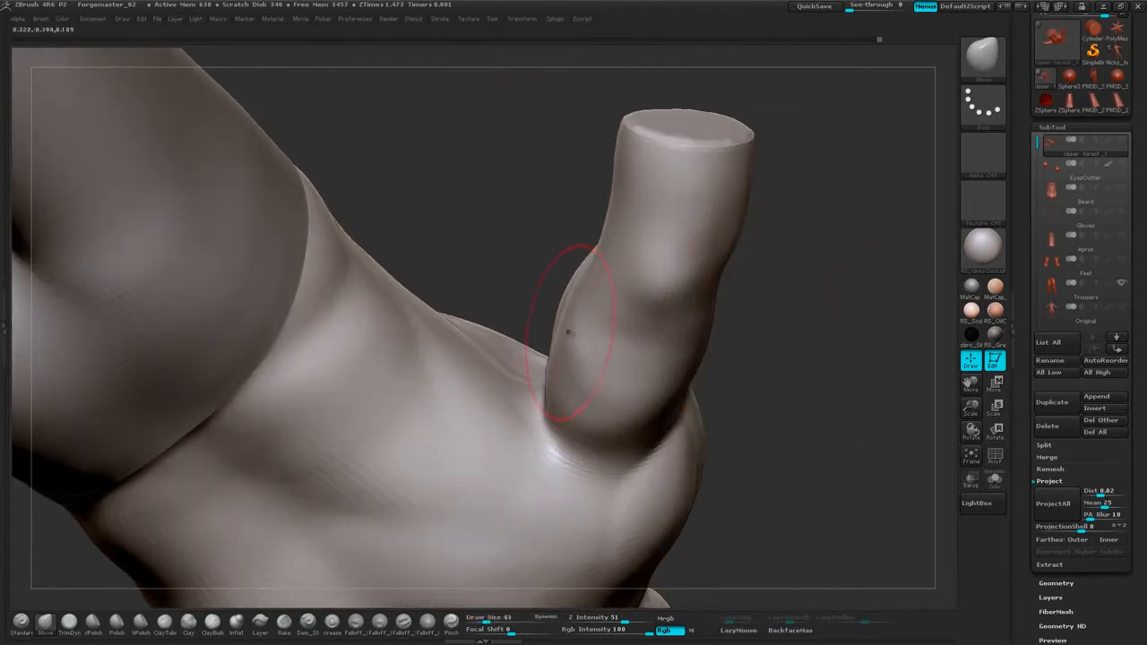
{"action": "left_click_drag", "start_coordinate": [569, 337], "coordinate": [569, 342], "text": "shift"}
{"action": "left_click_drag", "start_coordinate": [768, 283], "coordinate": [789, 285]}
{"action": "left_click_drag", "start_coordinate": [578, 361], "coordinate": [572, 369], "text": "shift"}
{"action": "mouse_move", "coordinate": [812, 281]}
{"action": "left_mouse_down"}
{"action": "mouse_move", "coordinate": [848, 231]}
{"action": "mouse_move", "coordinate": [808, 199]}
{"action": "mouse_move", "coordinate": [789, 226]}
{"action": "left_mouse_up"}
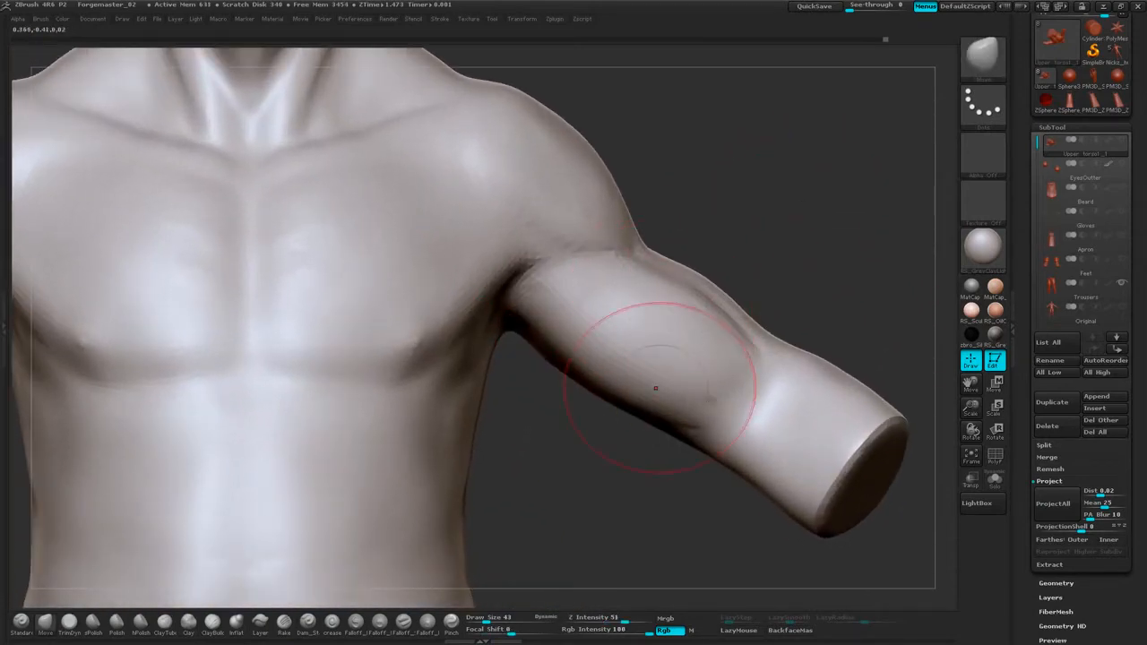
Isolate both arms and shoulders by hiding the head and central torso with the SelectLasso brush.
{"action": "mouse_move", "coordinate": [826, 225]}
{"action": "left_mouse_down", "text": "alt"}
{"action": "mouse_move", "coordinate": [771, 276]}
{"action": "mouse_move", "coordinate": [794, 269]}
{"action": "mouse_move", "coordinate": [714, 246]}
{"action": "mouse_move", "coordinate": [791, 222]}
{"action": "left_mouse_up", "text": "alt"}
{"action": "left_click", "coordinate": [986, 56], "text": "ctrl+shift"}
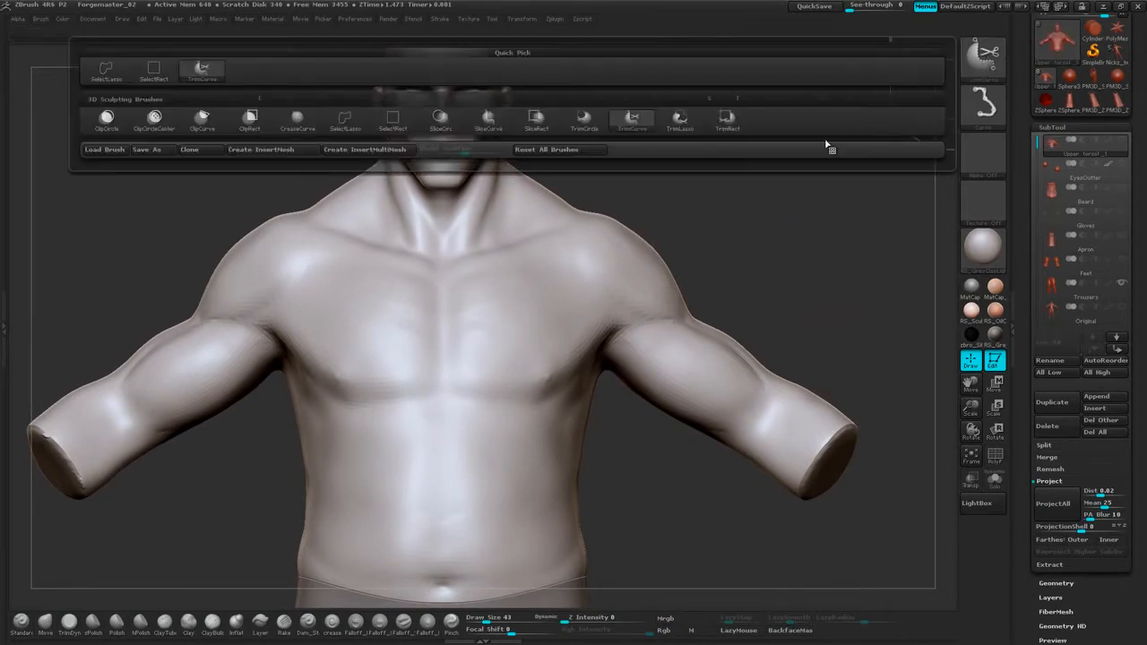
{"action": "left_click", "coordinate": [345, 120]}
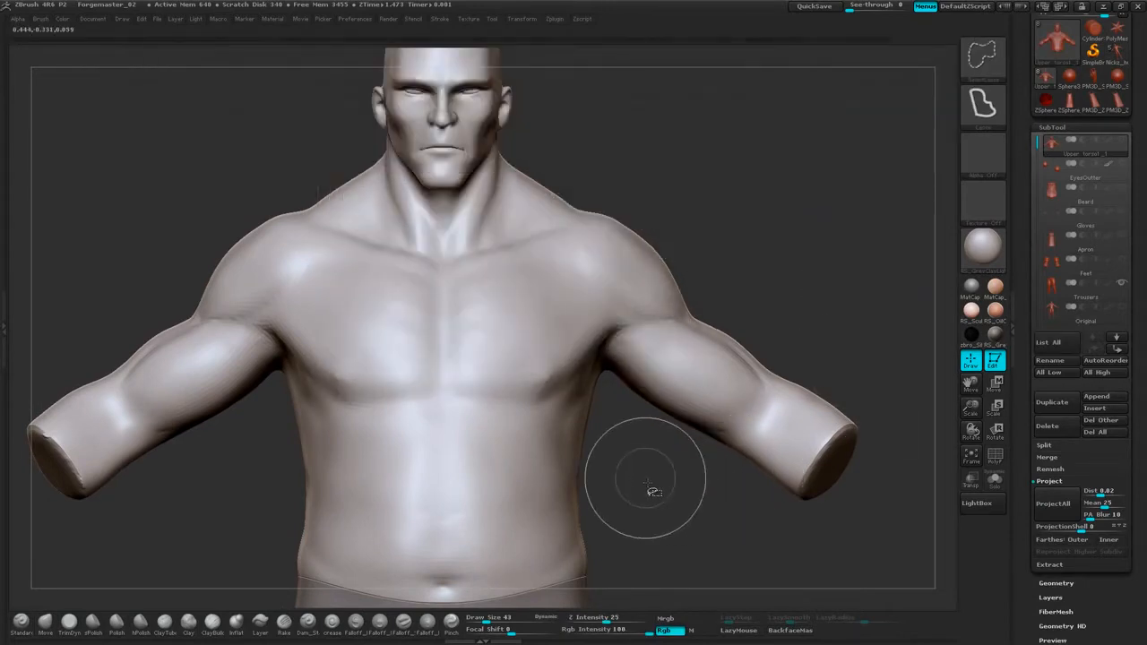
{"action": "mouse_move", "coordinate": [653, 489]}
{"action": "left_mouse_down", "text": "ctrl+shift"}
{"action": "mouse_move", "coordinate": [876, 527]}
{"action": "mouse_move", "coordinate": [719, 226]}
{"action": "mouse_move", "coordinate": [628, 160]}
{"action": "mouse_move", "coordinate": [575, 300]}
{"action": "mouse_move", "coordinate": [583, 415]}
{"action": "mouse_move", "coordinate": [647, 484]}
{"action": "left_mouse_up", "text": "ctrl+shift"}
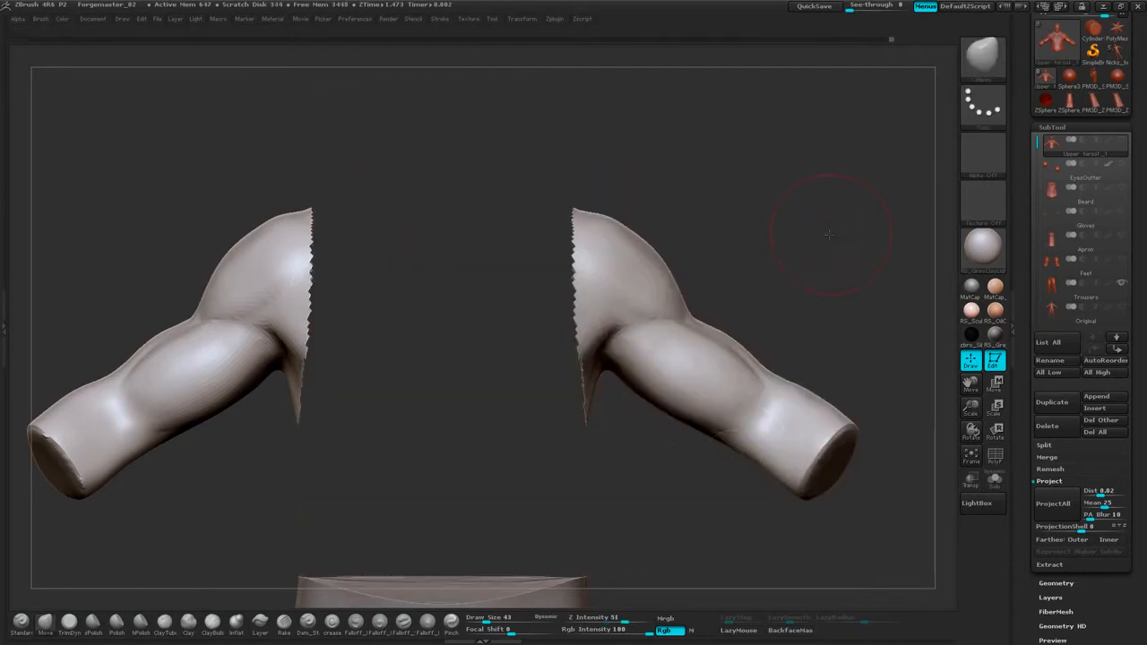
Add clay strokes to the lower biceps with ClayBuildup at draw size 19 and smooth them into the inner arm.
{"action": "mouse_move", "coordinate": [830, 235]}
{"action": "left_mouse_down"}
{"action": "mouse_move", "coordinate": [832, 225]}
{"action": "mouse_move", "coordinate": [771, 213]}
{"action": "mouse_move", "coordinate": [775, 196]}
{"action": "mouse_move", "coordinate": [789, 225]}
{"action": "mouse_move", "coordinate": [781, 193]}
{"action": "mouse_move", "coordinate": [755, 204]}
{"action": "mouse_move", "coordinate": [800, 176]}
{"action": "mouse_move", "coordinate": [756, 217]}
{"action": "left_mouse_up"}
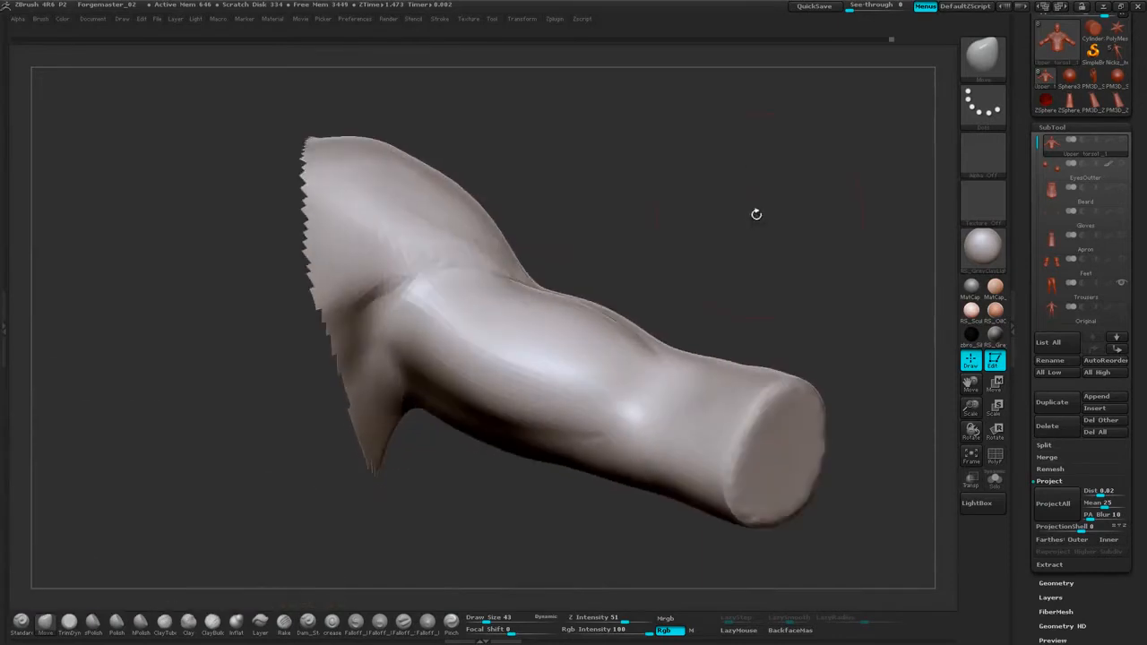
{"action": "left_click", "coordinate": [212, 633]}
{"action": "key", "text": "space"}
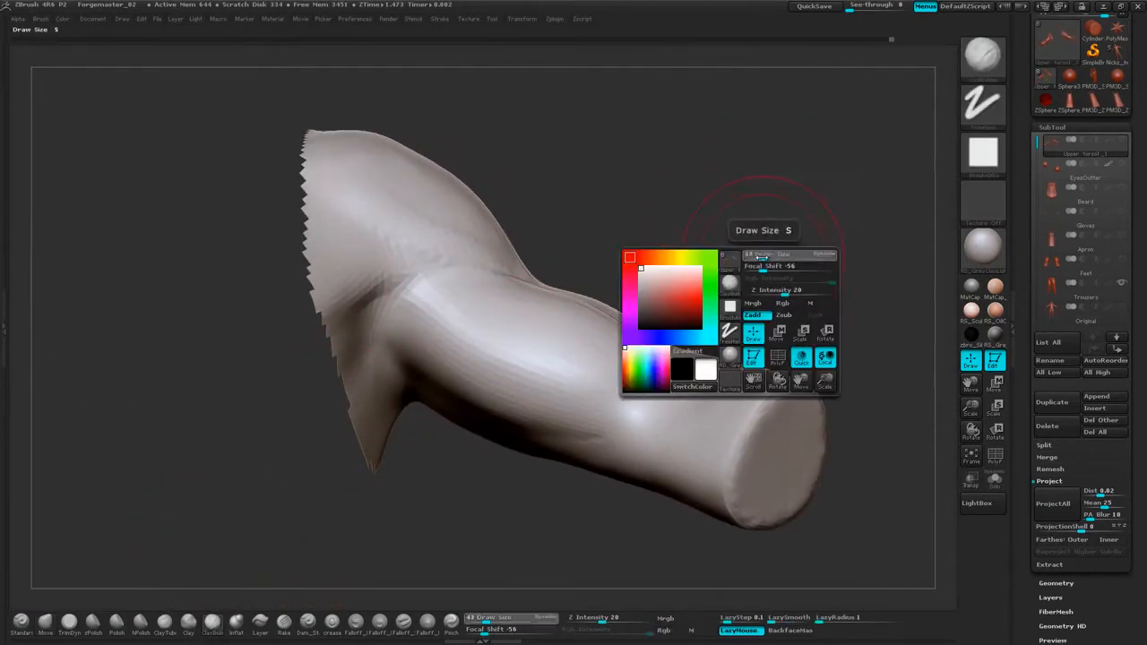
{"action": "left_click_drag", "start_coordinate": [762, 257], "coordinate": [755, 257]}
{"action": "left_click_drag", "start_coordinate": [794, 224], "coordinate": [823, 235]}
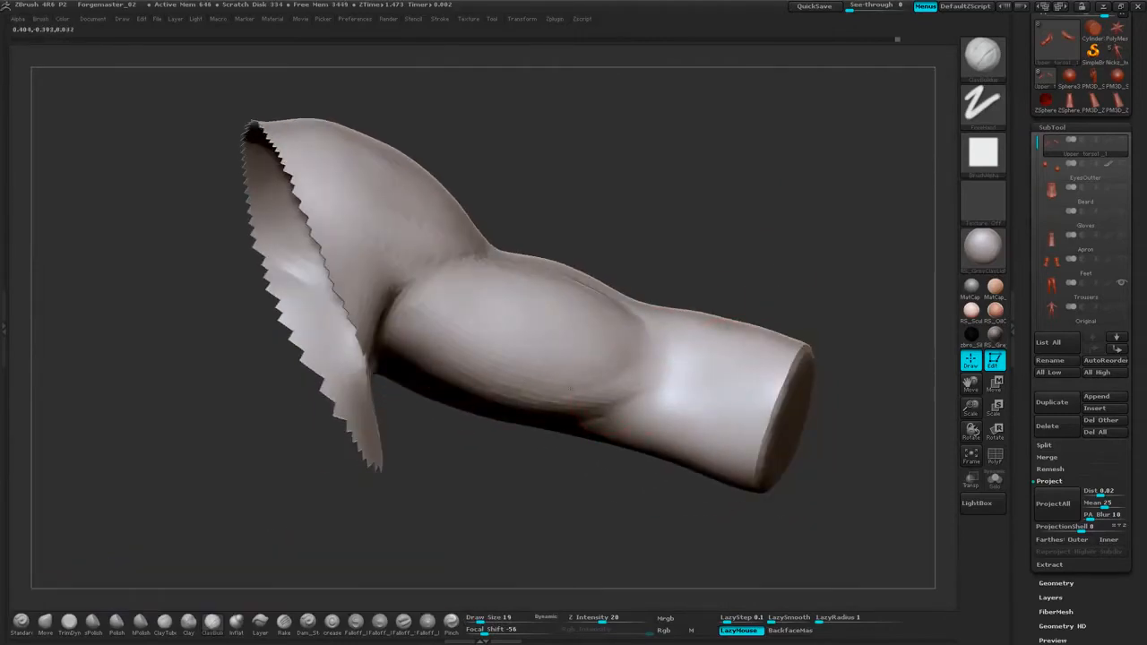
{"action": "mouse_move", "coordinate": [663, 370]}
{"action": "left_mouse_down"}
{"action": "mouse_move", "coordinate": [635, 341]}
{"action": "mouse_move", "coordinate": [637, 374]}
{"action": "mouse_move", "coordinate": [550, 395]}
{"action": "left_mouse_up"}
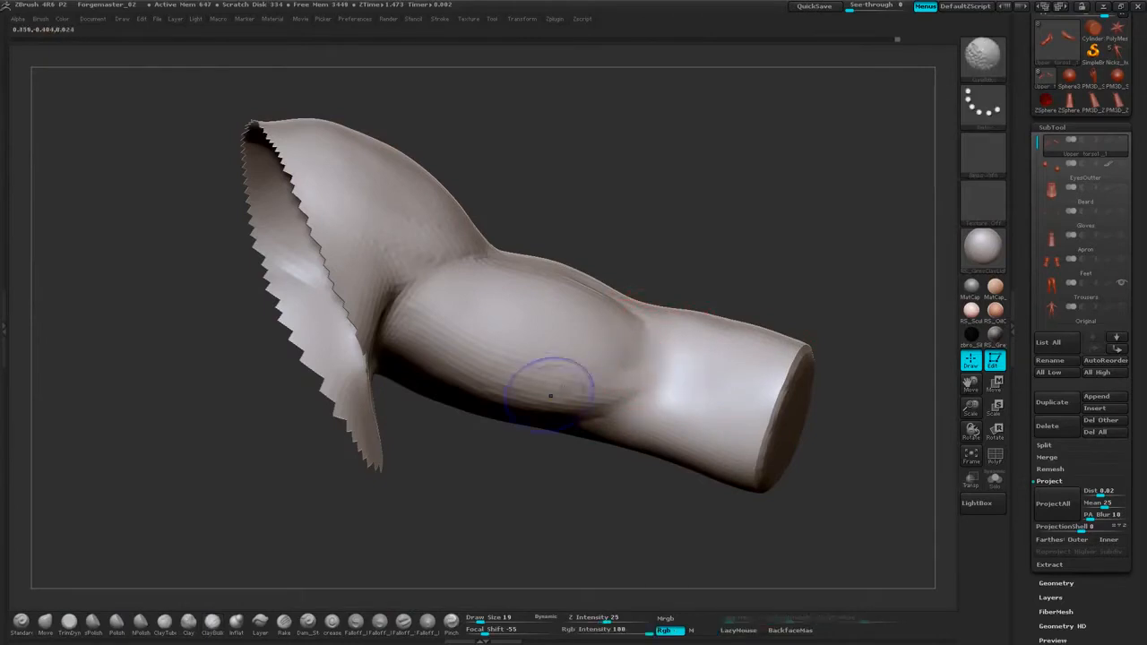
{"action": "left_click_drag", "start_coordinate": [518, 489], "coordinate": [466, 516]}
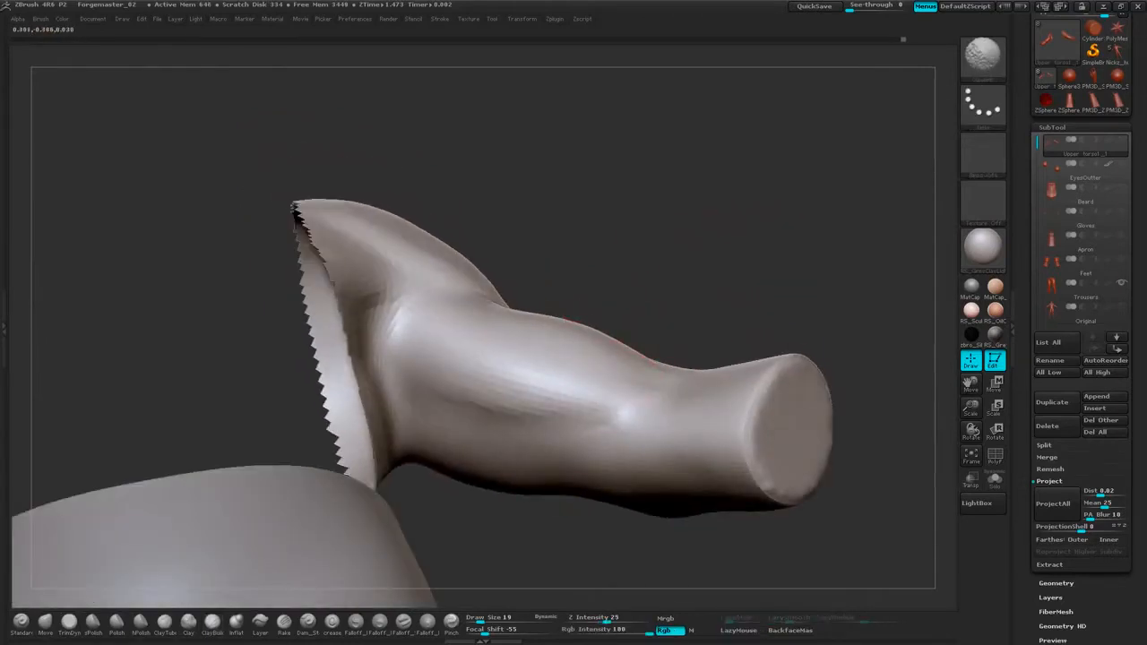
Build up the outer side of the biceps below the deltoid with clay strokes running toward the elbow.
{"action": "mouse_move", "coordinate": [753, 243]}
{"action": "left_mouse_down"}
{"action": "mouse_move", "coordinate": [748, 220]}
{"action": "mouse_move", "coordinate": [812, 258]}
{"action": "mouse_move", "coordinate": [616, 309]}
{"action": "left_mouse_up"}
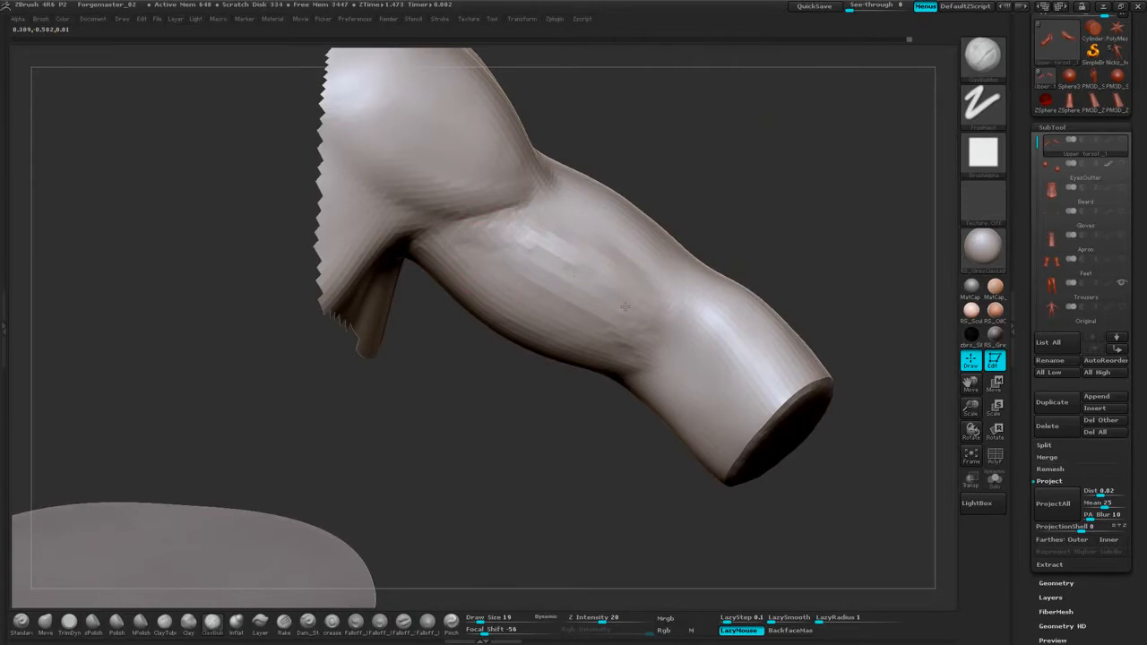
{"action": "left_click_drag", "start_coordinate": [792, 178], "coordinate": [726, 184]}
{"action": "left_click_drag", "start_coordinate": [737, 223], "coordinate": [681, 179]}
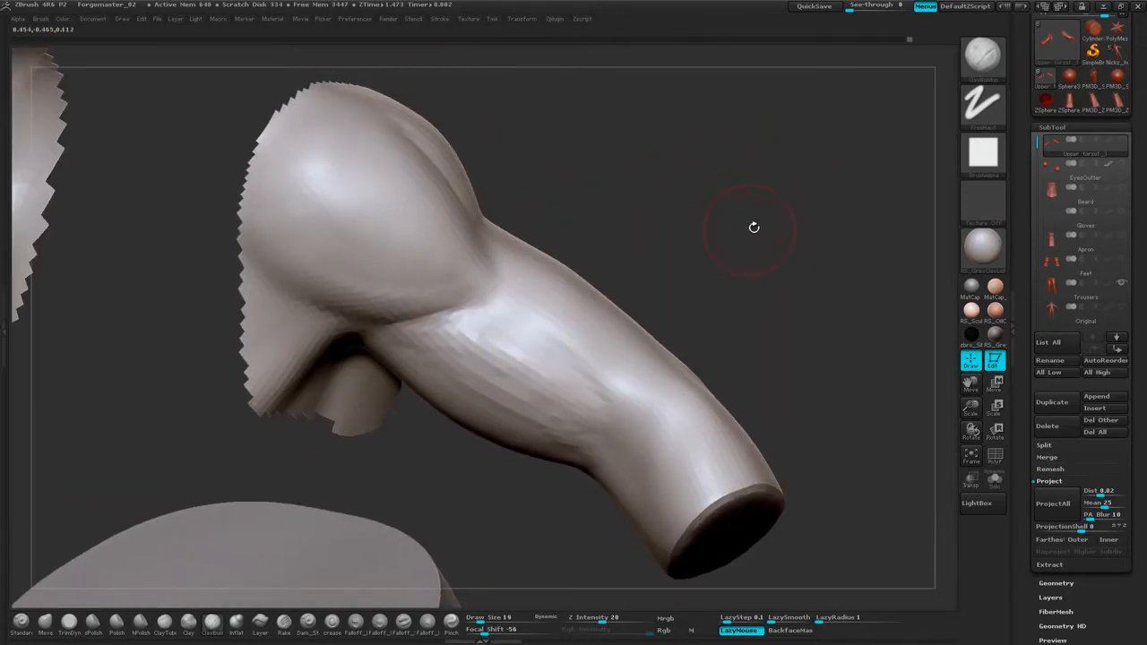
{"action": "left_click_drag", "start_coordinate": [754, 228], "coordinate": [656, 140]}
{"action": "left_click_drag", "start_coordinate": [757, 242], "coordinate": [806, 218]}
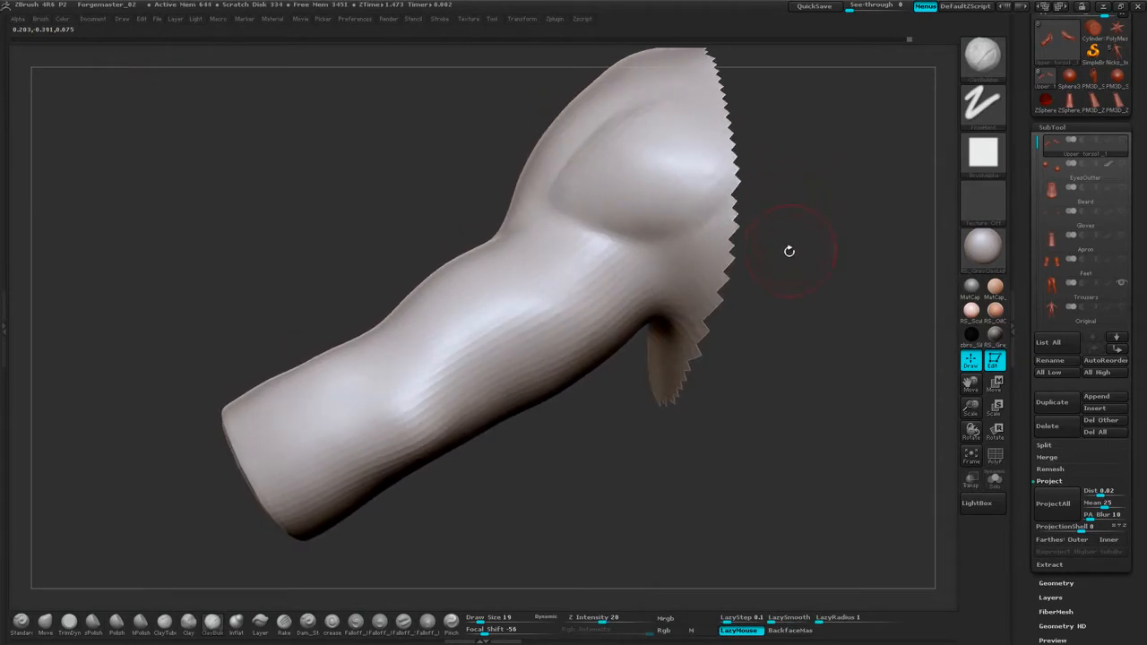
Build up the upper triceps below the rear deltoid with clay strokes running down the back of the arm.
{"action": "left_click_drag", "start_coordinate": [789, 265], "coordinate": [764, 237]}
{"action": "mouse_move", "coordinate": [549, 279]}
{"action": "left_mouse_down"}
{"action": "mouse_move", "coordinate": [522, 312]}
{"action": "mouse_move", "coordinate": [543, 265]}
{"action": "mouse_move", "coordinate": [528, 254]}
{"action": "left_mouse_up"}
{"action": "mouse_move", "coordinate": [783, 212]}
{"action": "left_mouse_down"}
{"action": "mouse_move", "coordinate": [796, 259]}
{"action": "mouse_move", "coordinate": [784, 296]}
{"action": "mouse_move", "coordinate": [811, 340]}
{"action": "mouse_move", "coordinate": [714, 296]}
{"action": "left_mouse_up"}
{"action": "left_click_drag", "start_coordinate": [536, 316], "coordinate": [591, 291]}
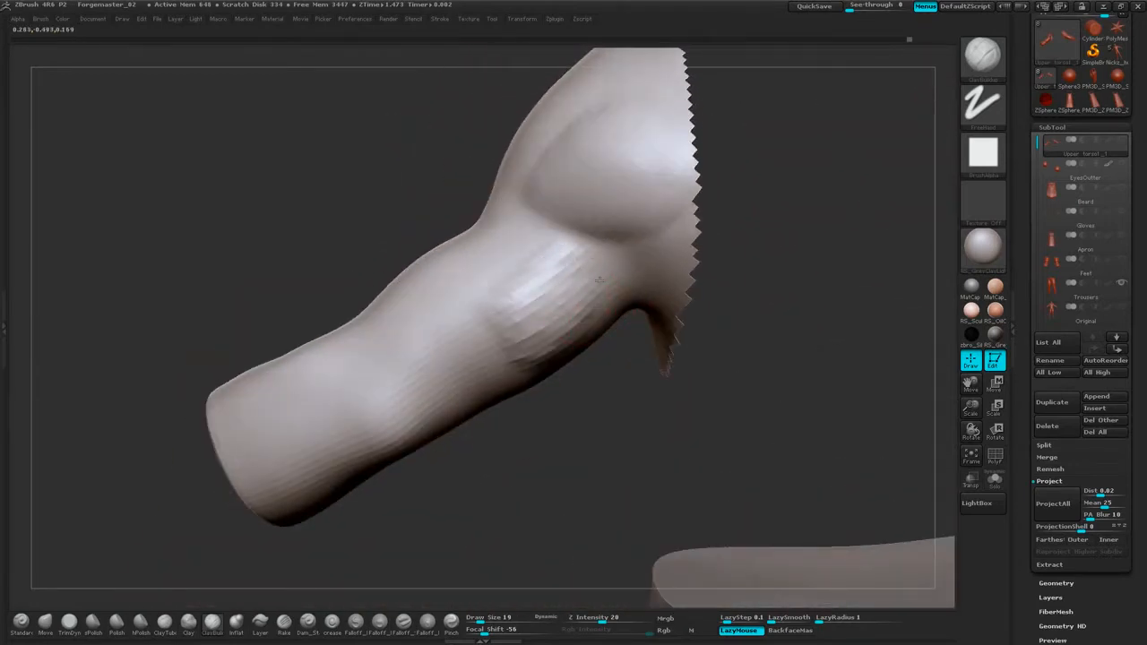
{"action": "mouse_move", "coordinate": [567, 354]}
{"action": "left_mouse_down"}
{"action": "mouse_move", "coordinate": [591, 360]}
{"action": "mouse_move", "coordinate": [599, 381]}
{"action": "mouse_move", "coordinate": [587, 344]}
{"action": "left_mouse_up"}
{"action": "mouse_move", "coordinate": [574, 387]}
{"action": "left_mouse_down"}
{"action": "mouse_move", "coordinate": [617, 356]}
{"action": "mouse_move", "coordinate": [570, 377]}
{"action": "left_mouse_up"}
{"action": "mouse_move", "coordinate": [775, 254]}
{"action": "left_mouse_down"}
{"action": "mouse_move", "coordinate": [813, 282]}
{"action": "mouse_move", "coordinate": [740, 269]}
{"action": "mouse_move", "coordinate": [566, 270]}
{"action": "left_mouse_up"}
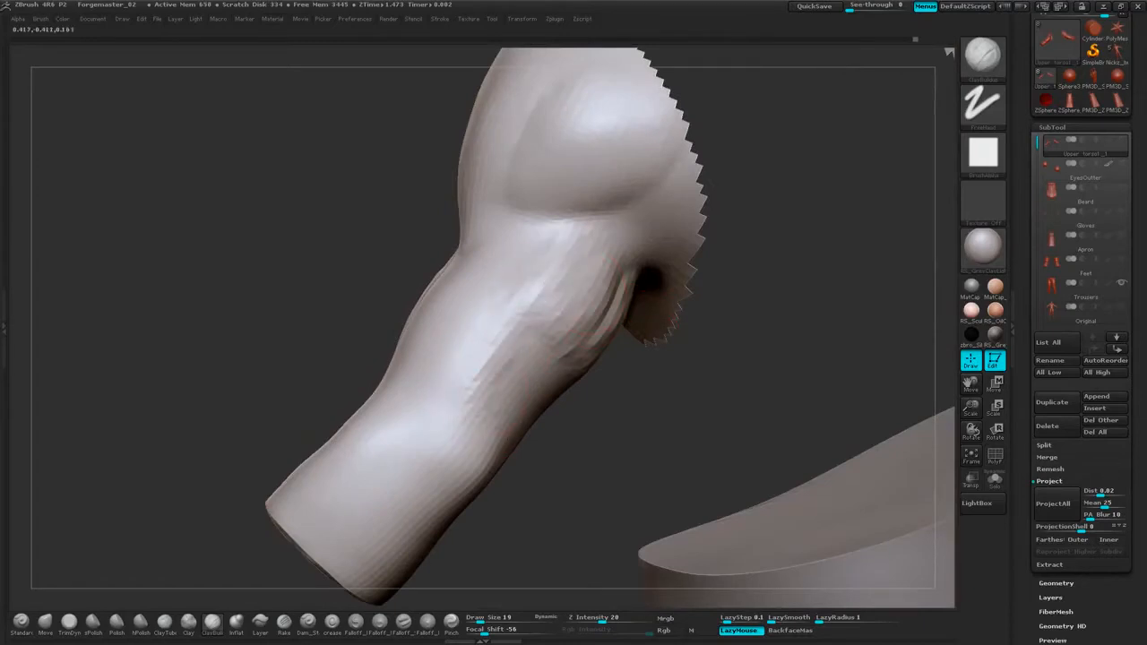
Add clay strokes along the inner triceps, from near the armpit down toward the elbow.
{"action": "mouse_move", "coordinate": [359, 269]}
{"action": "left_mouse_down"}
{"action": "mouse_move", "coordinate": [381, 305]}
{"action": "mouse_move", "coordinate": [431, 337]}
{"action": "left_mouse_up"}
{"action": "mouse_move", "coordinate": [534, 402]}
{"action": "left_mouse_down"}
{"action": "mouse_move", "coordinate": [479, 457]}
{"action": "mouse_move", "coordinate": [587, 444]}
{"action": "mouse_move", "coordinate": [642, 415]}
{"action": "mouse_move", "coordinate": [558, 352]}
{"action": "left_mouse_up"}
{"action": "left_click_drag", "start_coordinate": [633, 414], "coordinate": [704, 391]}
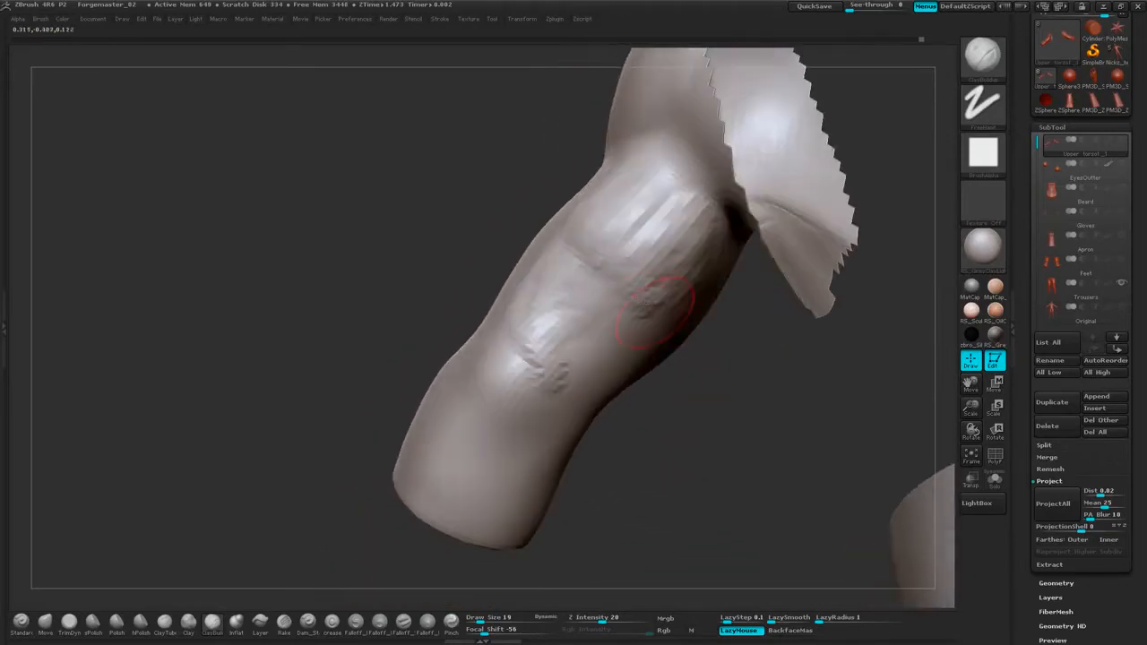
{"action": "left_click_drag", "start_coordinate": [687, 288], "coordinate": [637, 273]}
{"action": "left_click_drag", "start_coordinate": [710, 256], "coordinate": [680, 284]}
{"action": "left_click_drag", "start_coordinate": [742, 399], "coordinate": [686, 319]}
{"action": "left_click_drag", "start_coordinate": [717, 278], "coordinate": [701, 303]}
{"action": "mouse_move", "coordinate": [683, 262]}
{"action": "left_mouse_down"}
{"action": "mouse_move", "coordinate": [648, 313]}
{"action": "mouse_move", "coordinate": [582, 354]}
{"action": "left_mouse_up"}
{"action": "left_click_drag", "start_coordinate": [436, 324], "coordinate": [521, 323]}
{"action": "left_click_drag", "start_coordinate": [741, 400], "coordinate": [666, 402]}
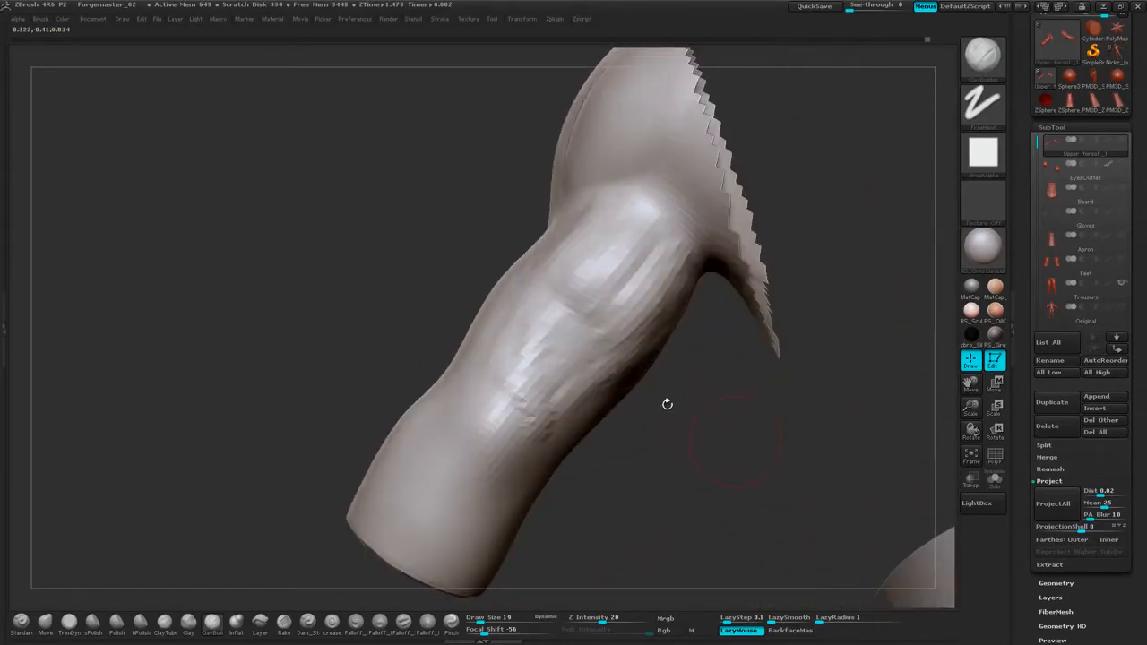
Smooth the clay strokes on the inner and upper triceps.
{"action": "left_click_drag", "start_coordinate": [669, 288], "coordinate": [626, 356], "text": "shift"}
{"action": "left_click_drag", "start_coordinate": [762, 359], "coordinate": [699, 333]}
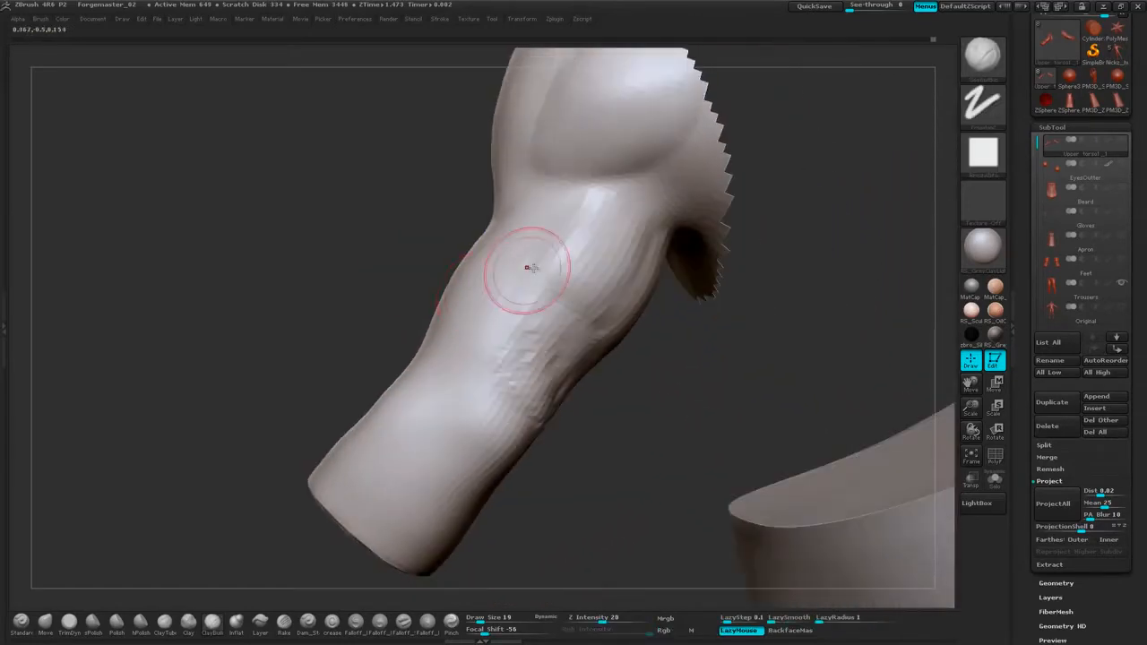
{"action": "mouse_move", "coordinate": [566, 231]}
{"action": "left_mouse_down", "text": "shift"}
{"action": "mouse_move", "coordinate": [525, 252]}
{"action": "mouse_move", "coordinate": [606, 211]}
{"action": "left_mouse_up", "text": "shift"}
Add clay where the triceps meets the underside of the rear deltoid and smooth the transition.
{"action": "left_click_drag", "start_coordinate": [762, 291], "coordinate": [674, 288]}
{"action": "left_click_drag", "start_coordinate": [622, 183], "coordinate": [585, 182]}
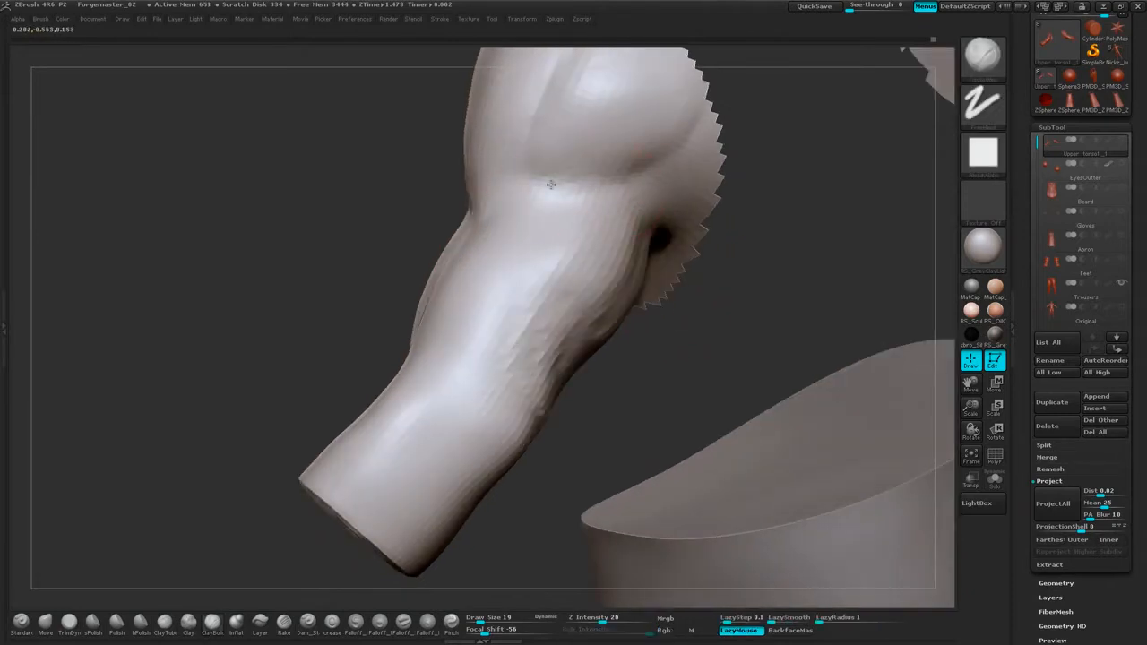
{"action": "left_click_drag", "start_coordinate": [765, 134], "coordinate": [760, 266]}
{"action": "left_click_drag", "start_coordinate": [614, 256], "coordinate": [505, 271]}
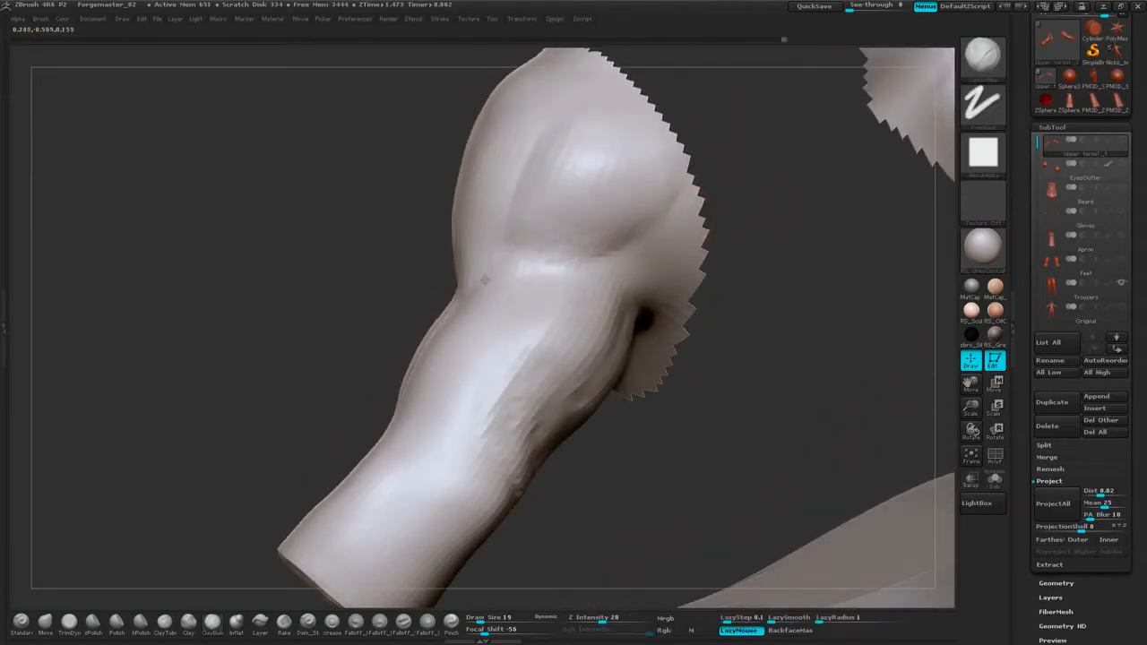
{"action": "mouse_move", "coordinate": [765, 155]}
{"action": "left_mouse_down"}
{"action": "mouse_move", "coordinate": [799, 200]}
{"action": "mouse_move", "coordinate": [852, 215]}
{"action": "left_mouse_up"}
{"action": "left_click_drag", "start_coordinate": [536, 267], "coordinate": [622, 208], "text": "shift"}
{"action": "left_click_drag", "start_coordinate": [778, 208], "coordinate": [709, 199]}
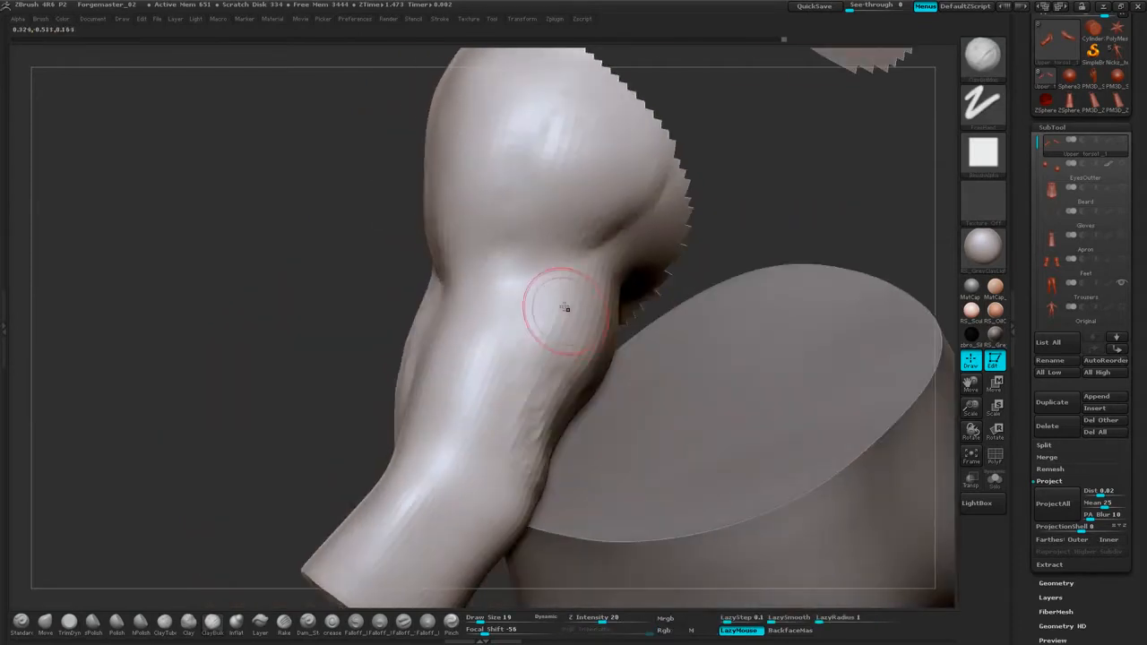
Rework the center of the upper triceps with short clay strokes and smooth the surrounding surface.
{"action": "left_click_drag", "start_coordinate": [565, 307], "coordinate": [535, 352]}
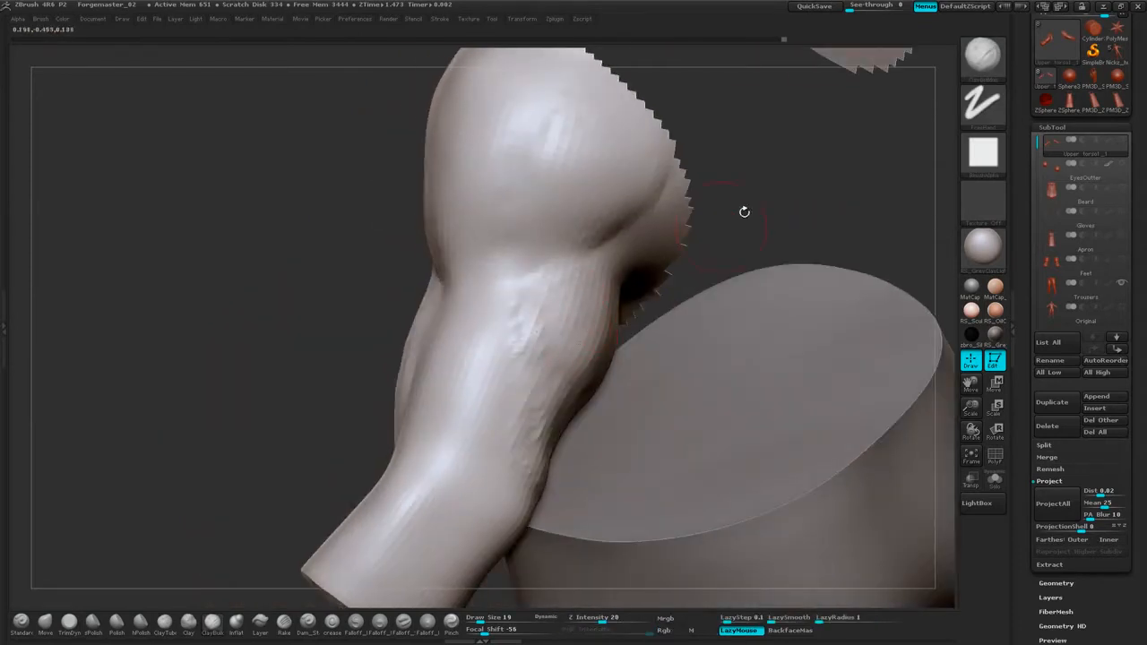
{"action": "mouse_move", "coordinate": [745, 212]}
{"action": "left_mouse_down"}
{"action": "mouse_move", "coordinate": [771, 182]}
{"action": "mouse_move", "coordinate": [823, 185]}
{"action": "left_mouse_up"}
{"action": "mouse_move", "coordinate": [546, 290]}
{"action": "left_mouse_down", "text": "shift"}
{"action": "mouse_move", "coordinate": [611, 285]}
{"action": "mouse_move", "coordinate": [622, 348]}
{"action": "left_mouse_up", "text": "shift"}
{"action": "mouse_move", "coordinate": [651, 370]}
{"action": "left_mouse_down"}
{"action": "mouse_move", "coordinate": [661, 390]}
{"action": "mouse_move", "coordinate": [653, 370]}
{"action": "left_mouse_up"}
{"action": "mouse_move", "coordinate": [627, 336]}
{"action": "left_mouse_down", "text": "shift"}
{"action": "mouse_move", "coordinate": [601, 372]}
{"action": "mouse_move", "coordinate": [567, 386]}
{"action": "left_mouse_up", "text": "shift"}
Build up the outer head of the triceps with long clay strokes from below the deltoid toward the elbow.
{"action": "mouse_move", "coordinate": [632, 451]}
{"action": "left_mouse_down"}
{"action": "mouse_move", "coordinate": [674, 481]}
{"action": "mouse_move", "coordinate": [772, 275]}
{"action": "mouse_move", "coordinate": [768, 215]}
{"action": "mouse_move", "coordinate": [708, 212]}
{"action": "left_mouse_up"}
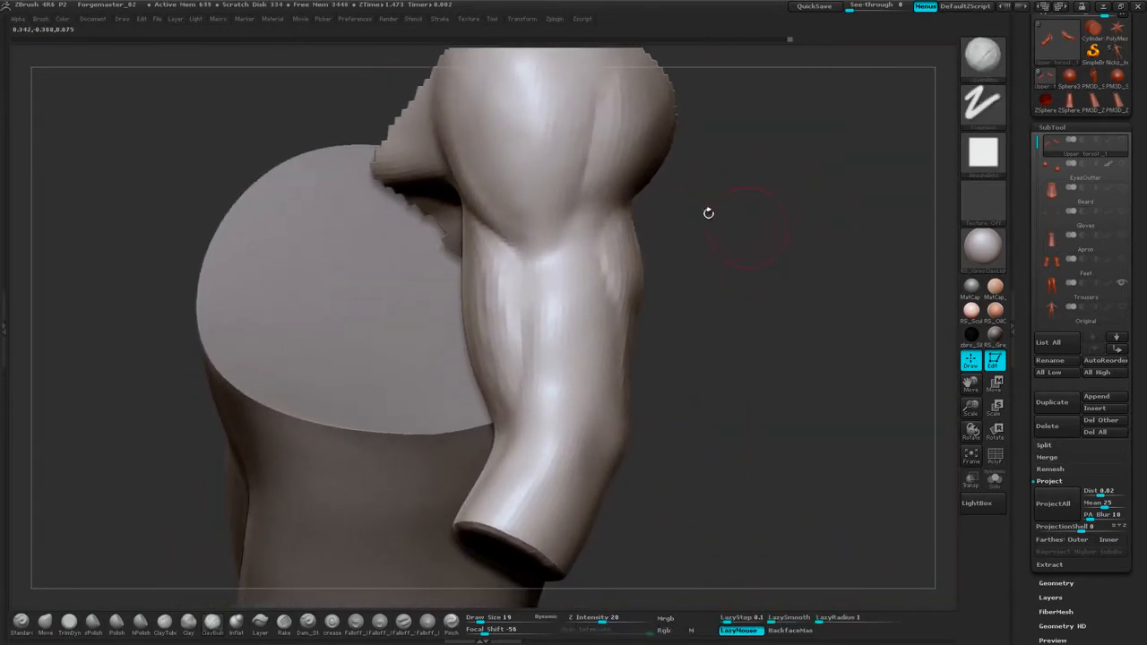
{"action": "left_click_drag", "start_coordinate": [580, 256], "coordinate": [570, 286]}
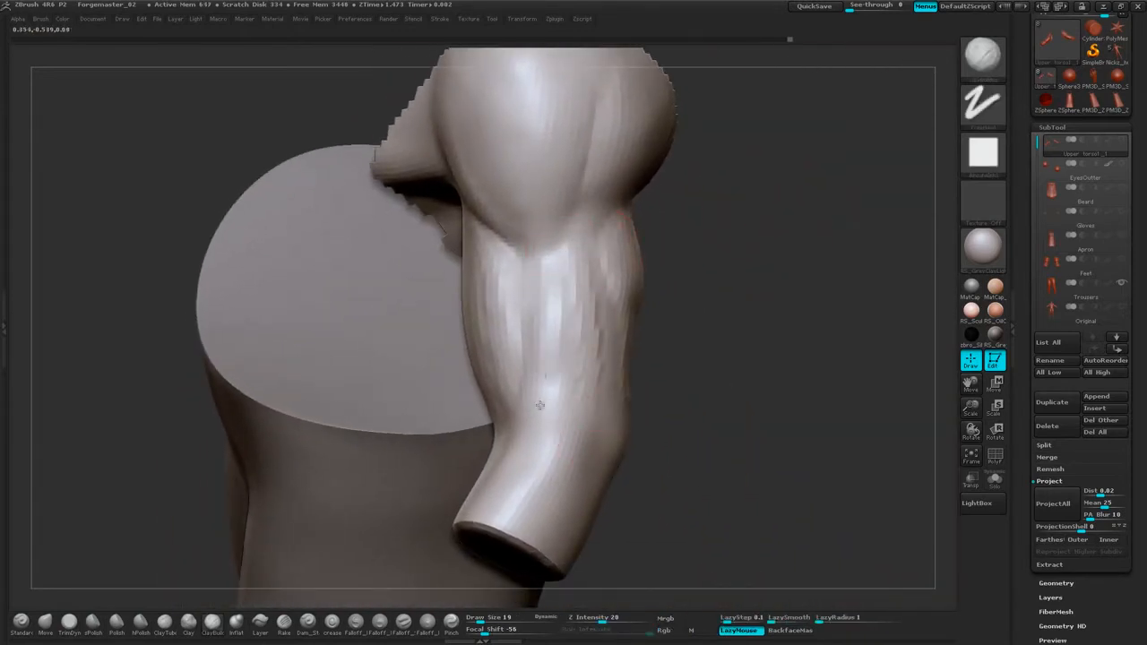
{"action": "left_click_drag", "start_coordinate": [751, 190], "coordinate": [589, 225]}
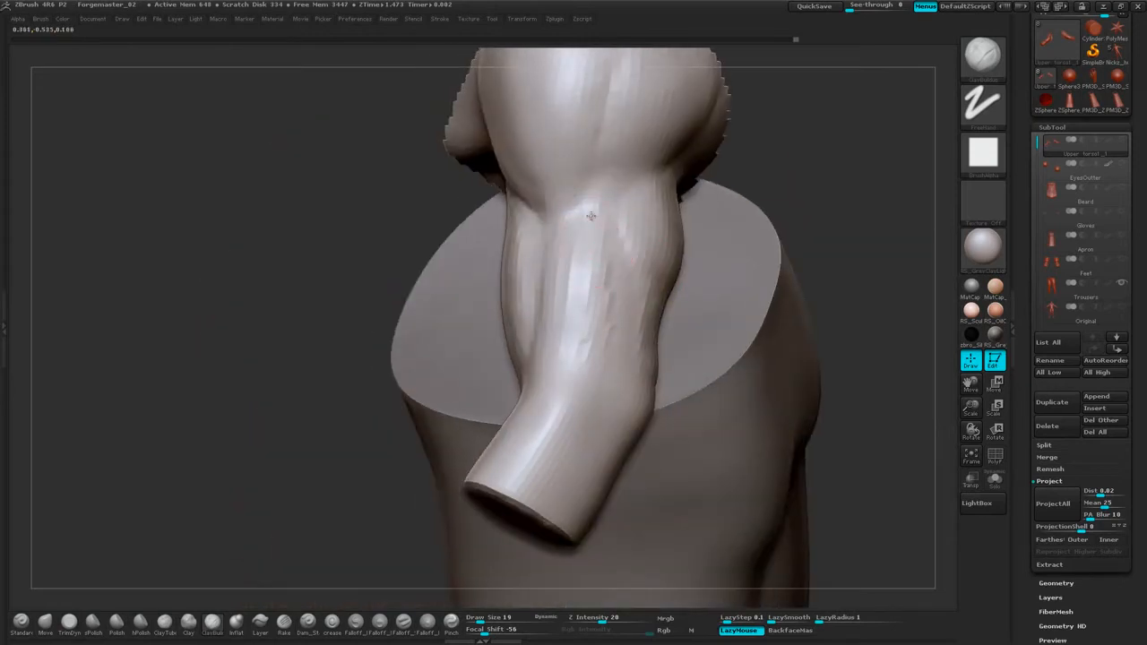
{"action": "mouse_move", "coordinate": [609, 358]}
{"action": "left_mouse_down"}
{"action": "mouse_move", "coordinate": [597, 391]}
{"action": "mouse_move", "coordinate": [602, 245]}
{"action": "mouse_move", "coordinate": [600, 296]}
{"action": "left_mouse_up"}
Carve a groove down the back of the upper arm with the Dam_Standard brush to separate the triceps heads.
{"action": "left_click_drag", "start_coordinate": [802, 187], "coordinate": [740, 184]}
{"action": "left_click", "coordinate": [309, 621]}
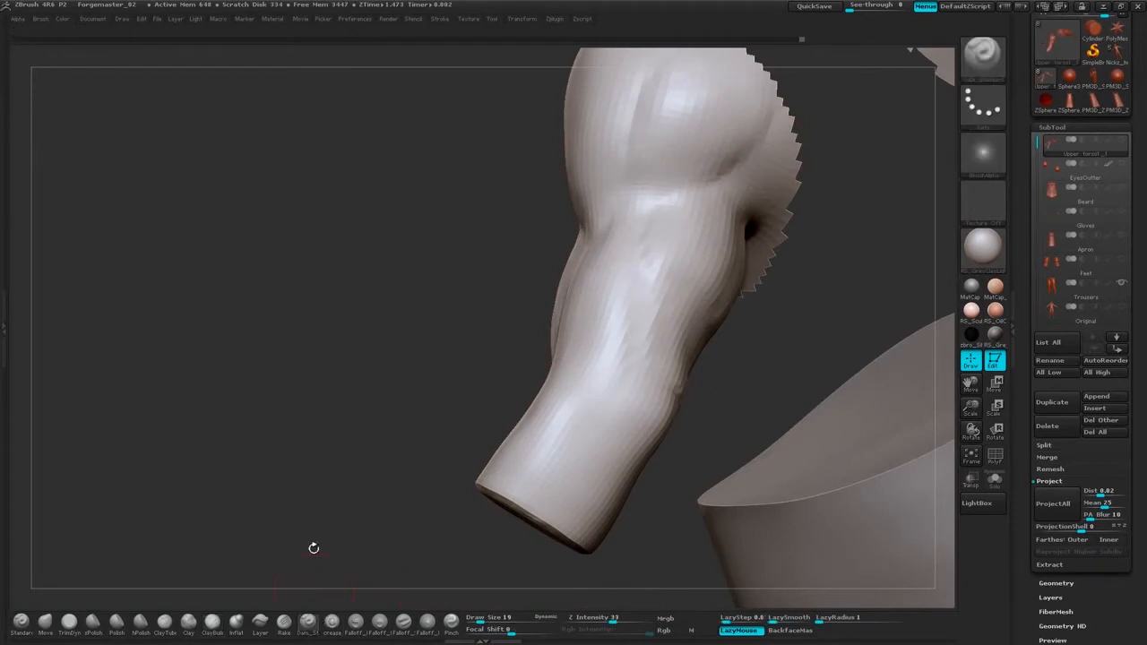
{"action": "left_click_drag", "start_coordinate": [440, 333], "coordinate": [423, 368]}
{"action": "left_click_drag", "start_coordinate": [773, 383], "coordinate": [769, 215]}
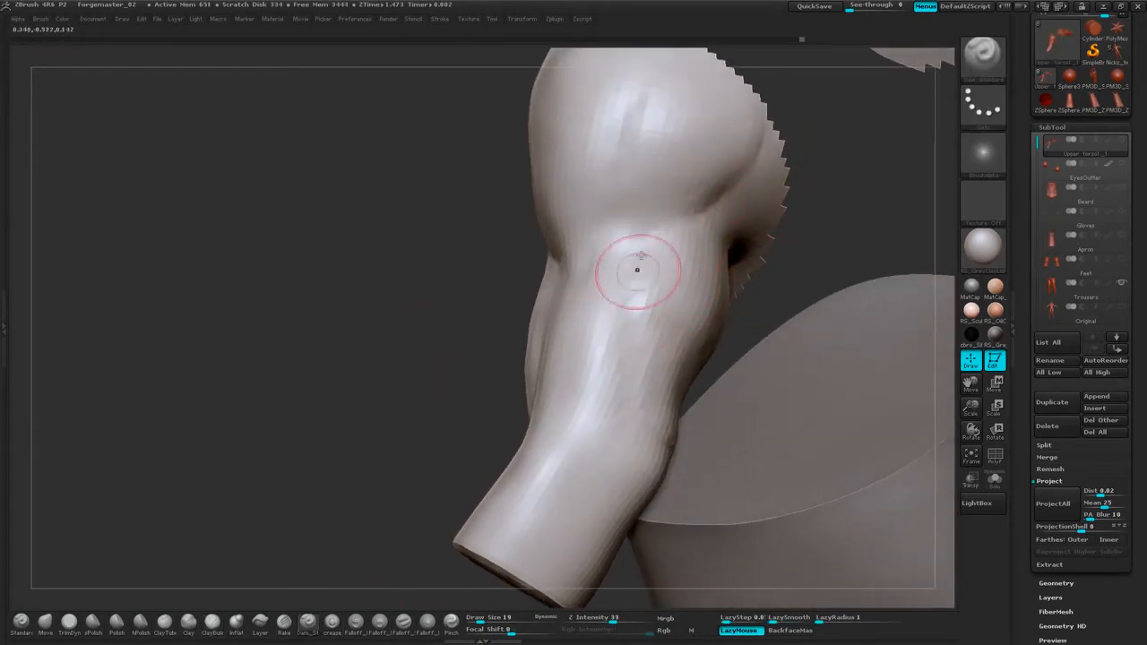
{"action": "left_click_drag", "start_coordinate": [637, 269], "coordinate": [623, 380]}
{"action": "mouse_move", "coordinate": [638, 278]}
{"action": "left_mouse_down"}
{"action": "mouse_move", "coordinate": [623, 388]}
{"action": "mouse_move", "coordinate": [616, 376]}
{"action": "left_mouse_up"}
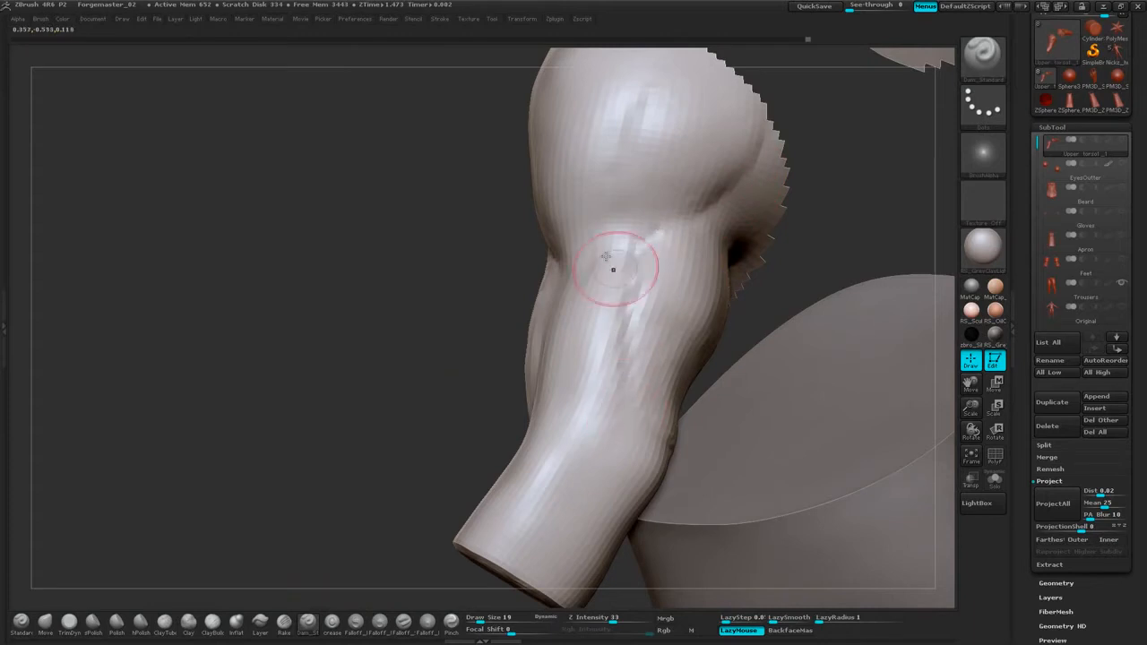
Carve the groove between biceps and triceps on the outer arm below the deltoid and smooth its edges.
{"action": "mouse_move", "coordinate": [461, 351]}
{"action": "left_mouse_down"}
{"action": "mouse_move", "coordinate": [776, 277]}
{"action": "mouse_move", "coordinate": [792, 233]}
{"action": "mouse_move", "coordinate": [780, 219]}
{"action": "left_mouse_up"}
{"action": "left_click_drag", "start_coordinate": [579, 308], "coordinate": [560, 255]}
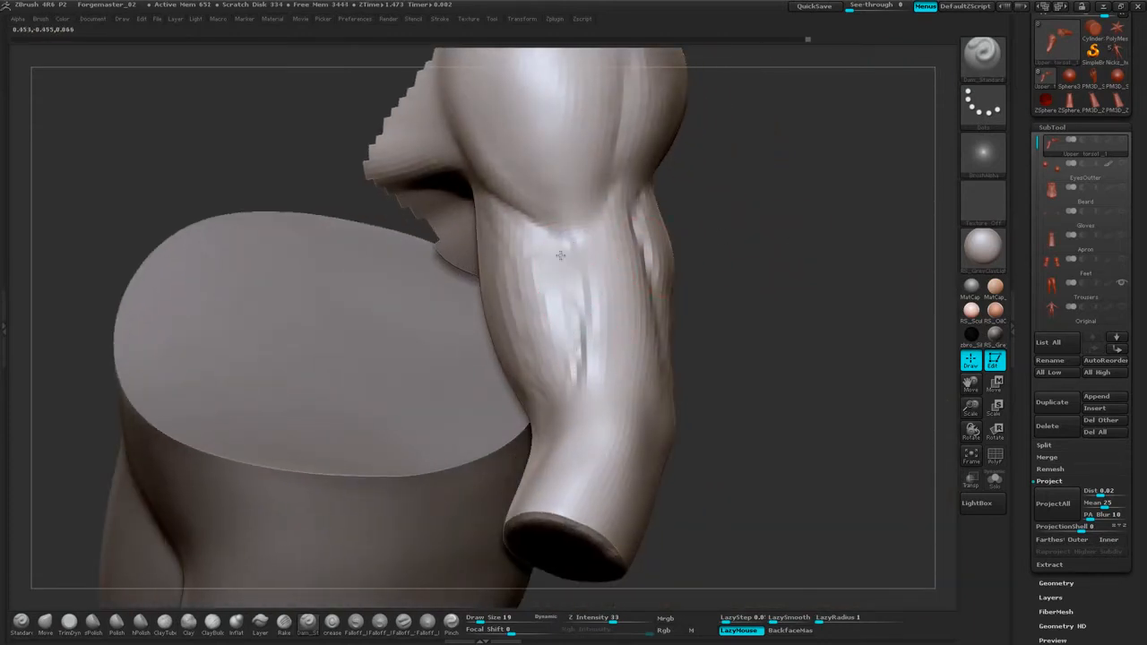
{"action": "left_click_drag", "start_coordinate": [773, 238], "coordinate": [732, 245]}
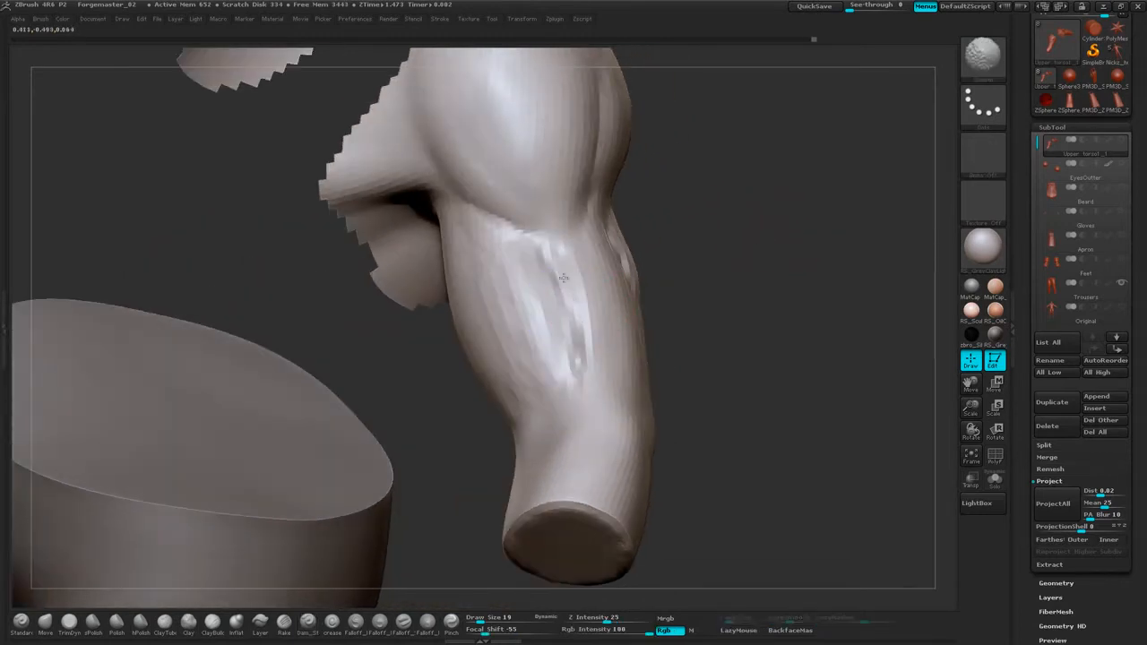
{"action": "left_click_drag", "start_coordinate": [539, 382], "coordinate": [578, 345], "text": "shift"}
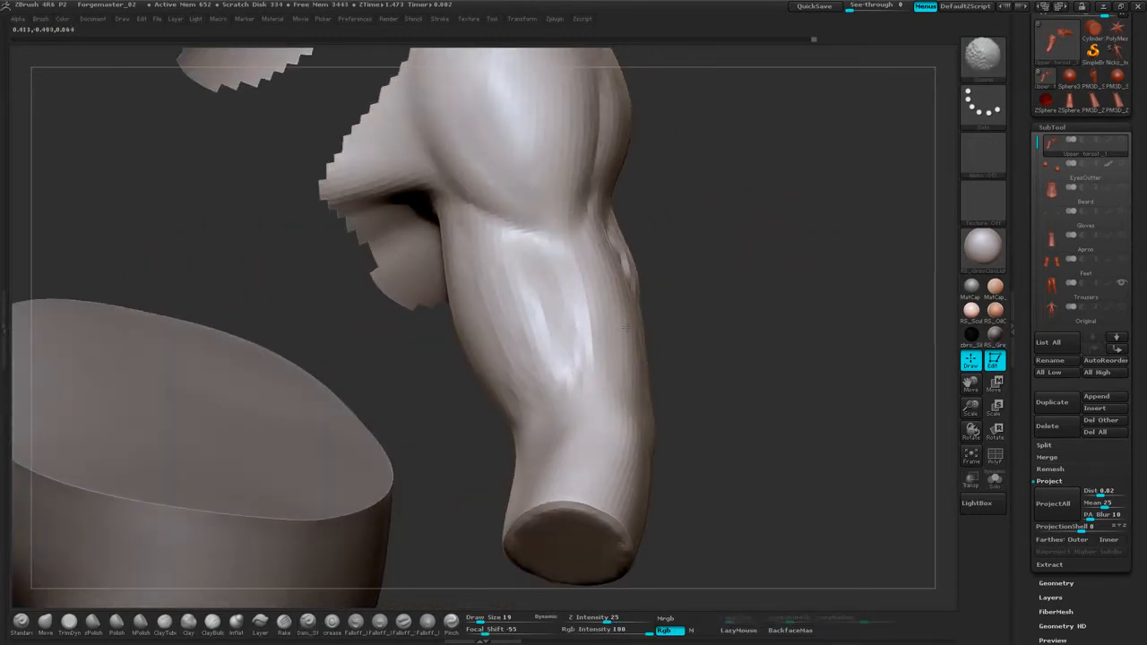
Smooth the biceps surface from the outer groove up to where it meets the front deltoid.
{"action": "mouse_move", "coordinate": [712, 269]}
{"action": "left_mouse_down"}
{"action": "mouse_move", "coordinate": [748, 271]}
{"action": "mouse_move", "coordinate": [736, 261]}
{"action": "mouse_move", "coordinate": [727, 275]}
{"action": "mouse_move", "coordinate": [605, 316]}
{"action": "left_mouse_up"}
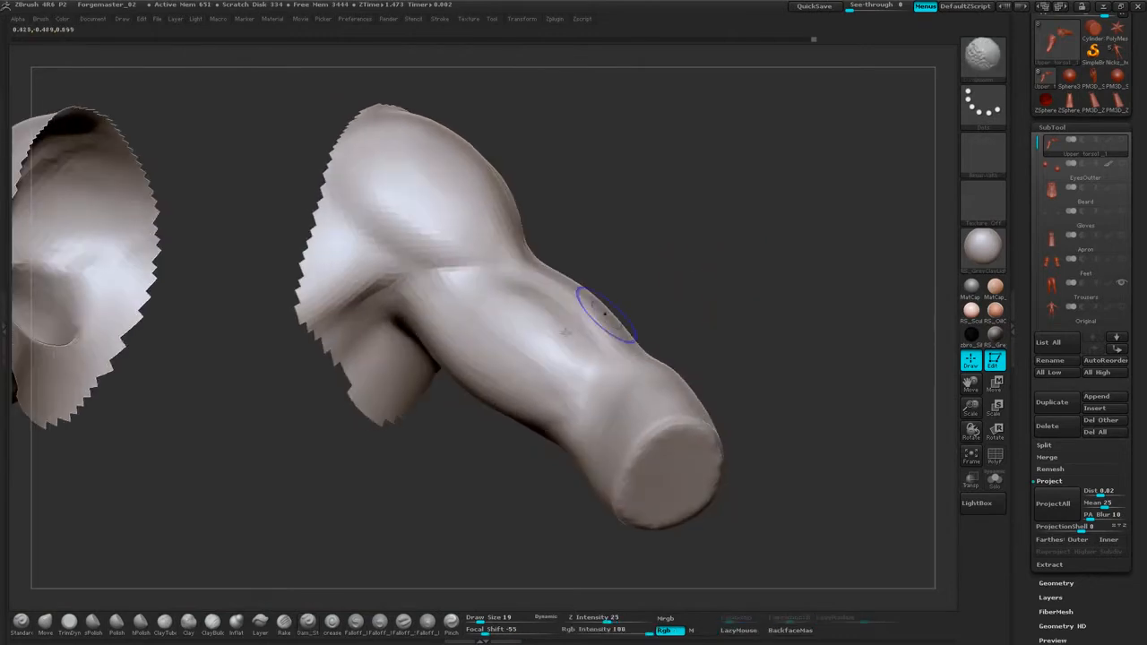
{"action": "left_click_drag", "start_coordinate": [543, 332], "coordinate": [544, 379], "text": "shift"}
{"action": "left_click_drag", "start_coordinate": [641, 251], "coordinate": [685, 246]}
{"action": "left_click_drag", "start_coordinate": [450, 290], "coordinate": [422, 302], "text": "shift"}
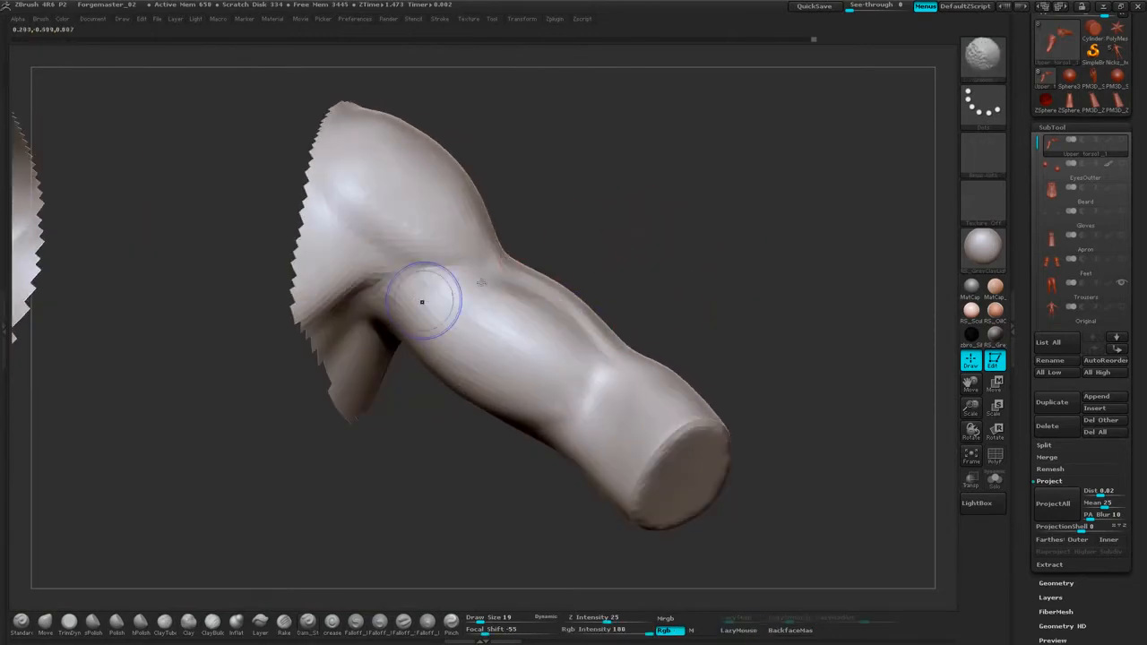
Carve a crease under the biceps on the inner arm near the armpit and smooth it.
{"action": "left_click_drag", "start_coordinate": [676, 239], "coordinate": [717, 224]}
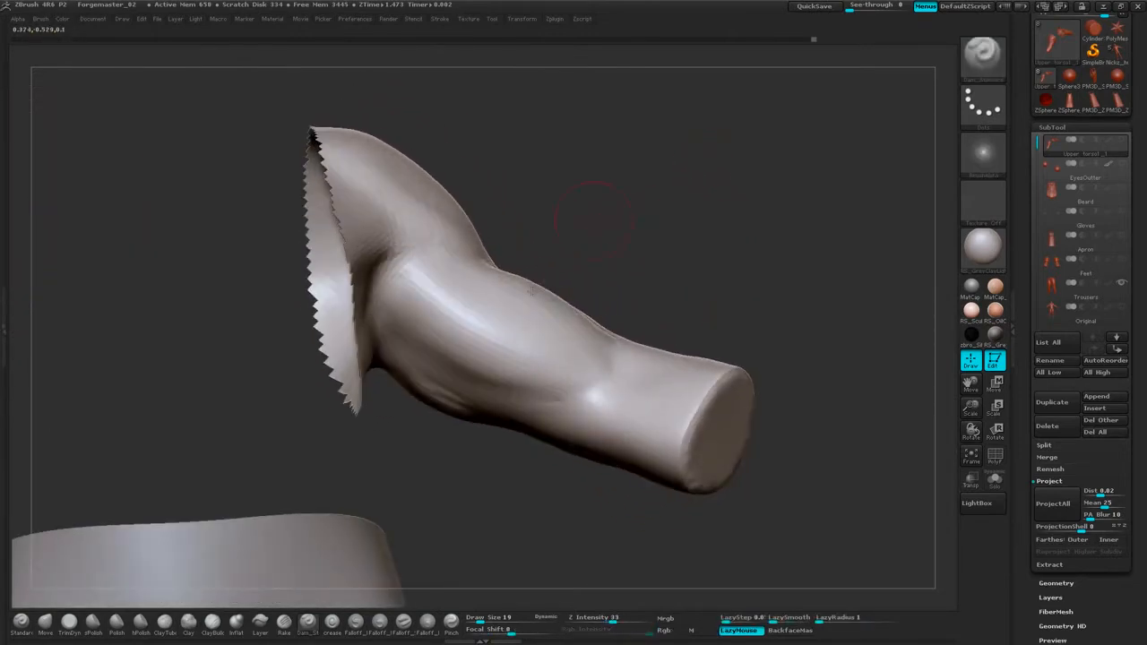
{"action": "left_click_drag", "start_coordinate": [587, 280], "coordinate": [579, 239]}
{"action": "left_click_drag", "start_coordinate": [479, 393], "coordinate": [437, 385], "text": "shift"}
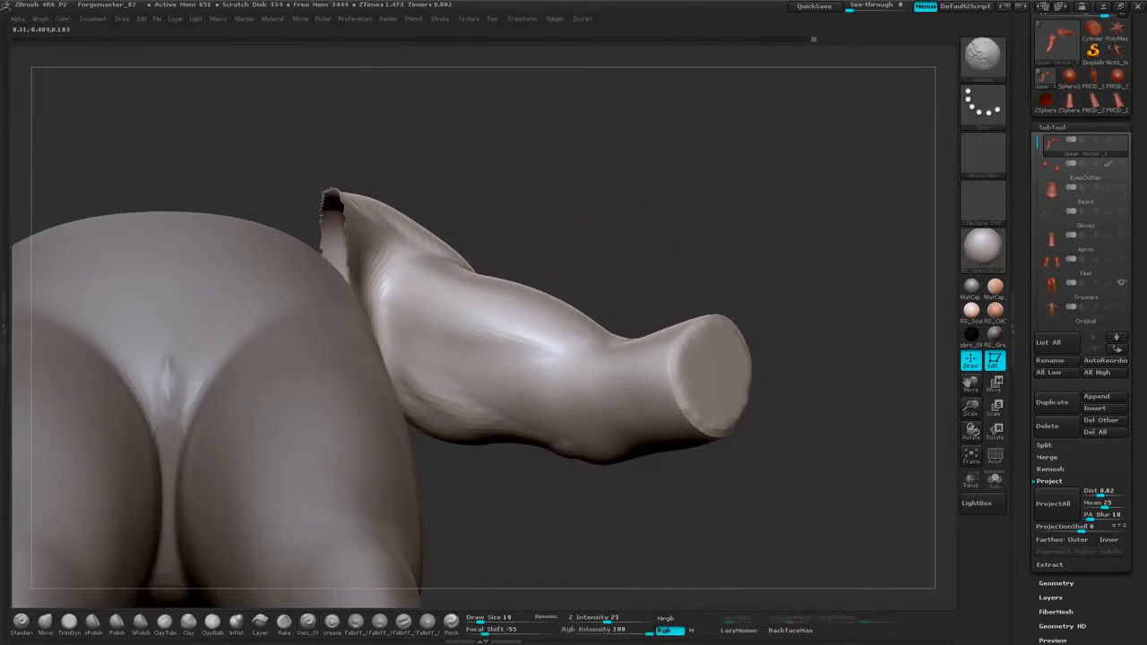
{"action": "left_click_drag", "start_coordinate": [689, 233], "coordinate": [514, 357]}
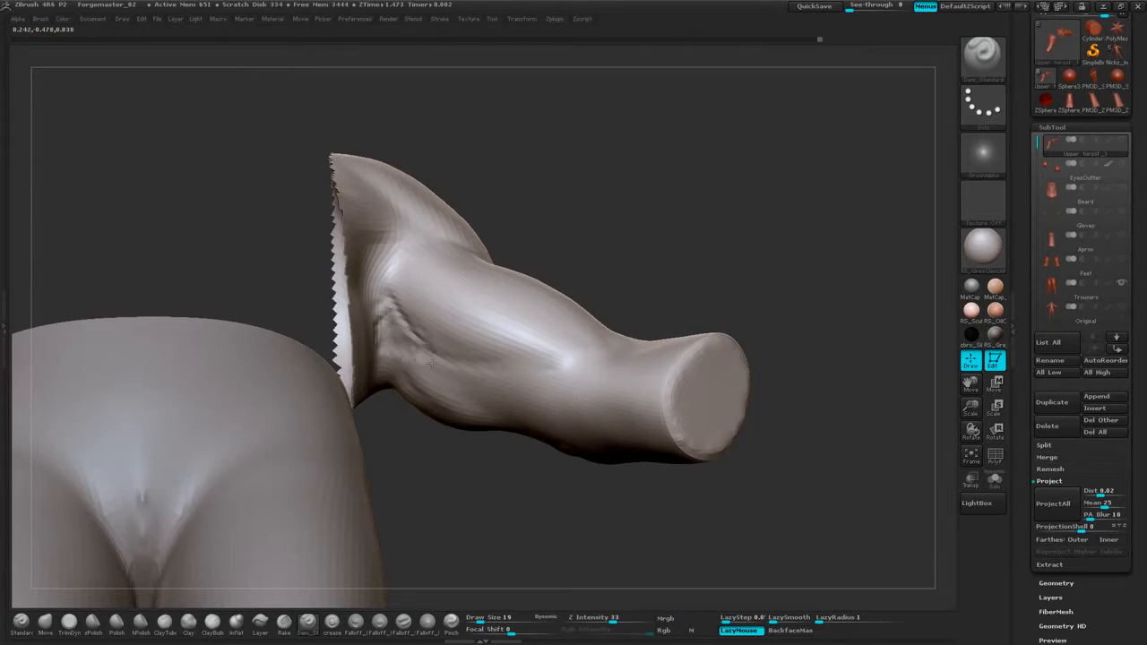
{"action": "left_click_drag", "start_coordinate": [533, 368], "coordinate": [543, 354], "text": "shift"}
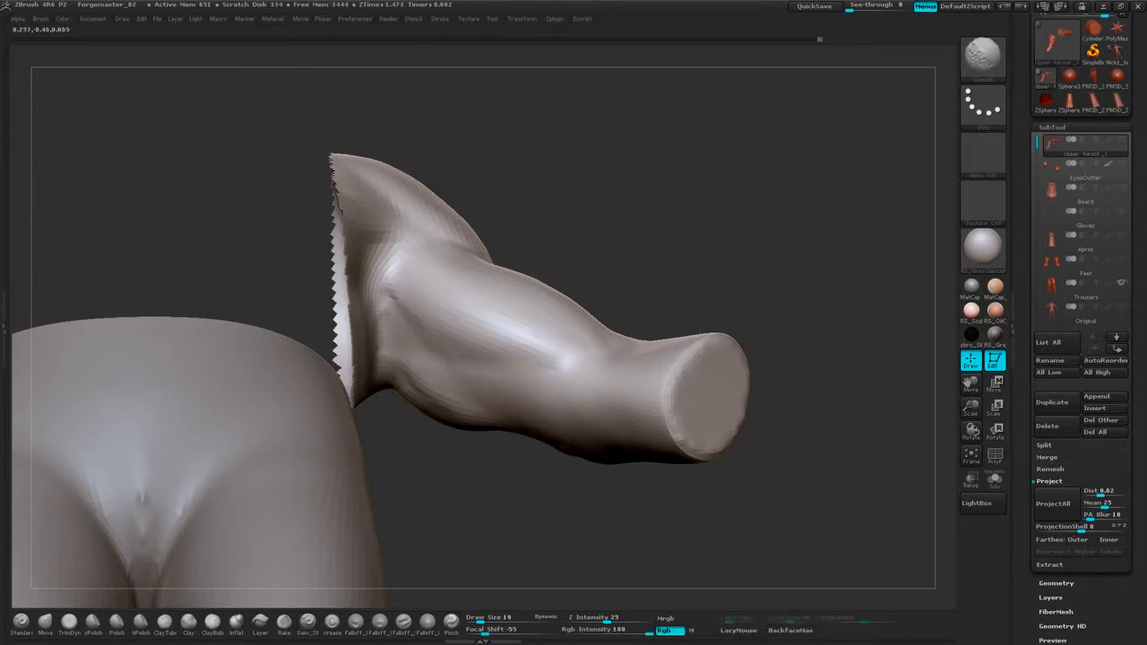
Deepen the crease between biceps and triceps along the inner arm up to the armpit.
{"action": "mouse_move", "coordinate": [596, 242]}
{"action": "left_mouse_down"}
{"action": "mouse_move", "coordinate": [678, 190]}
{"action": "mouse_move", "coordinate": [740, 119]}
{"action": "mouse_move", "coordinate": [830, 220]}
{"action": "left_mouse_up"}
{"action": "left_click_drag", "start_coordinate": [535, 332], "coordinate": [508, 339]}
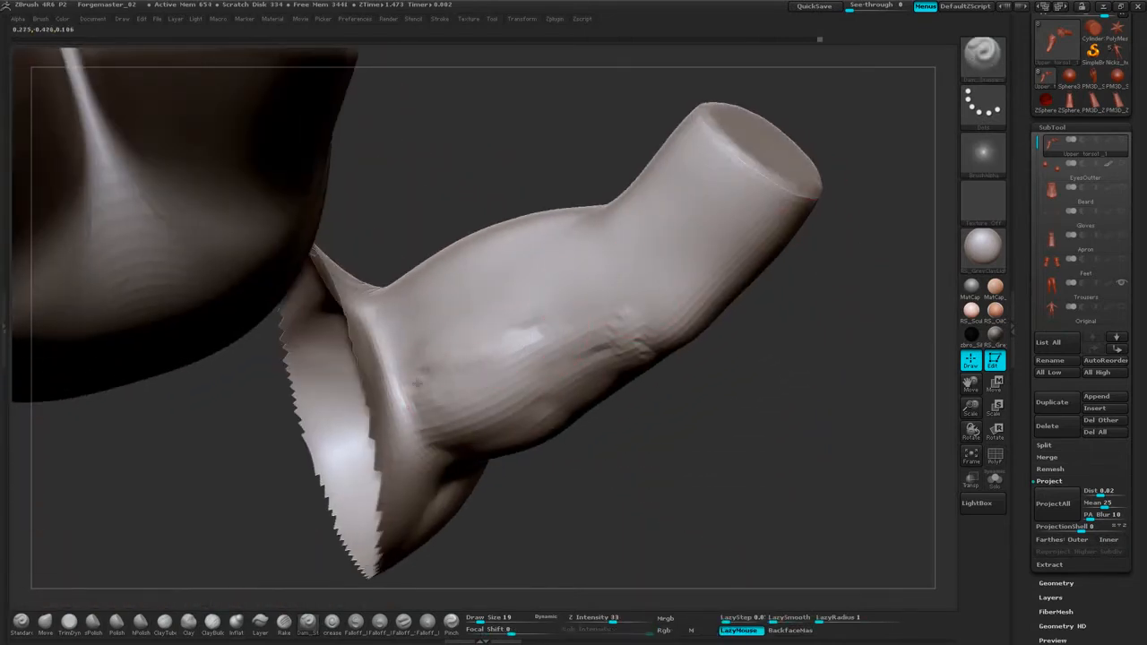
{"action": "left_click_drag", "start_coordinate": [417, 384], "coordinate": [412, 393]}
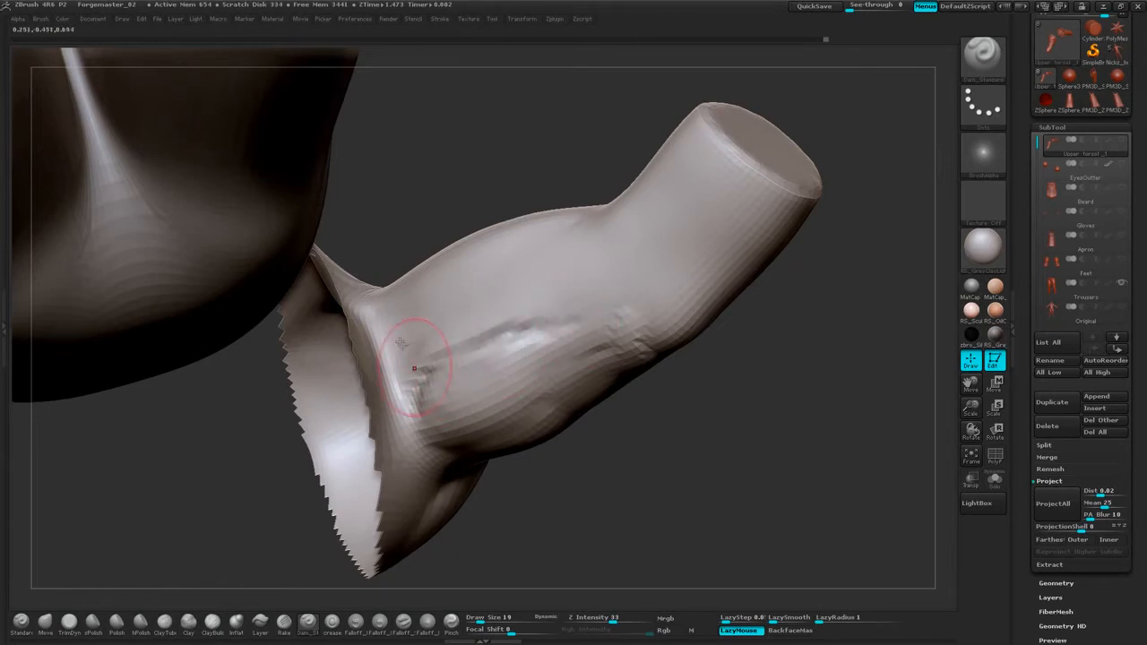
{"action": "mouse_move", "coordinate": [583, 166]}
{"action": "left_mouse_down"}
{"action": "mouse_move", "coordinate": [640, 174]}
{"action": "mouse_move", "coordinate": [627, 190]}
{"action": "mouse_move", "coordinate": [591, 183]}
{"action": "mouse_move", "coordinate": [607, 230]}
{"action": "left_mouse_up"}
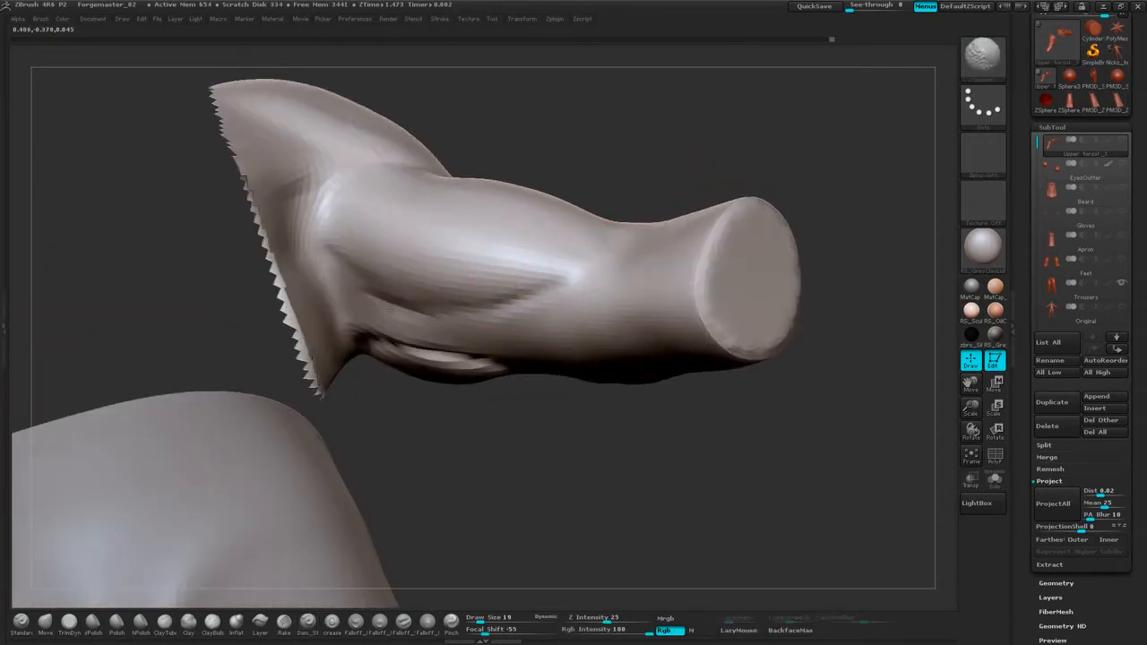
{"action": "left_click_drag", "start_coordinate": [435, 330], "coordinate": [520, 331]}
Soften the inner-arm crease and the lower inner triceps by smoothing.
{"action": "mouse_move", "coordinate": [500, 386]}
{"action": "left_mouse_down", "text": "shift"}
{"action": "mouse_move", "coordinate": [450, 388]}
{"action": "mouse_move", "coordinate": [526, 390]}
{"action": "left_mouse_up", "text": "shift"}
{"action": "mouse_move", "coordinate": [526, 389]}
{"action": "left_mouse_down"}
{"action": "mouse_move", "coordinate": [599, 407]}
{"action": "mouse_move", "coordinate": [500, 398]}
{"action": "left_mouse_up"}
{"action": "left_click_drag", "start_coordinate": [574, 511], "coordinate": [730, 448]}
{"action": "left_click_drag", "start_coordinate": [550, 413], "coordinate": [620, 369], "text": "shift"}
Carve a short crease along the outer edge of the lower biceps and smooth it into the arm.
{"action": "mouse_move", "coordinate": [825, 334]}
{"action": "left_mouse_down"}
{"action": "mouse_move", "coordinate": [786, 410]}
{"action": "mouse_move", "coordinate": [825, 344]}
{"action": "mouse_move", "coordinate": [790, 216]}
{"action": "left_mouse_up"}
{"action": "left_click_drag", "start_coordinate": [677, 217], "coordinate": [837, 39]}
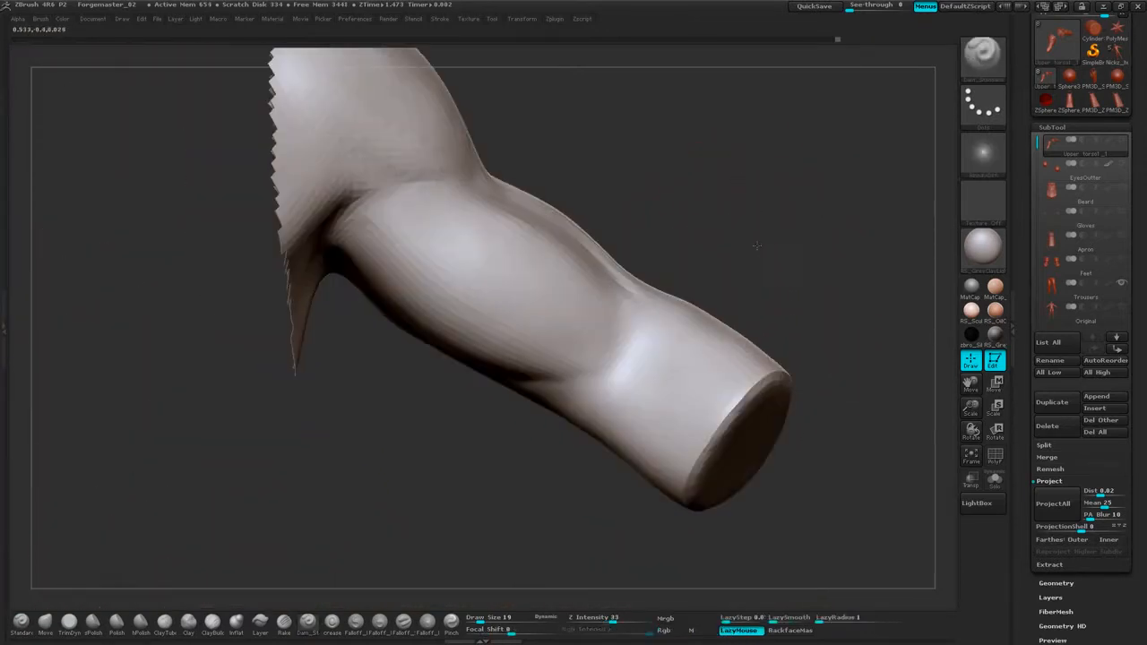
{"action": "mouse_move", "coordinate": [780, 210]}
{"action": "left_mouse_down"}
{"action": "mouse_move", "coordinate": [745, 225]}
{"action": "mouse_move", "coordinate": [774, 213]}
{"action": "mouse_move", "coordinate": [633, 231]}
{"action": "left_mouse_up"}
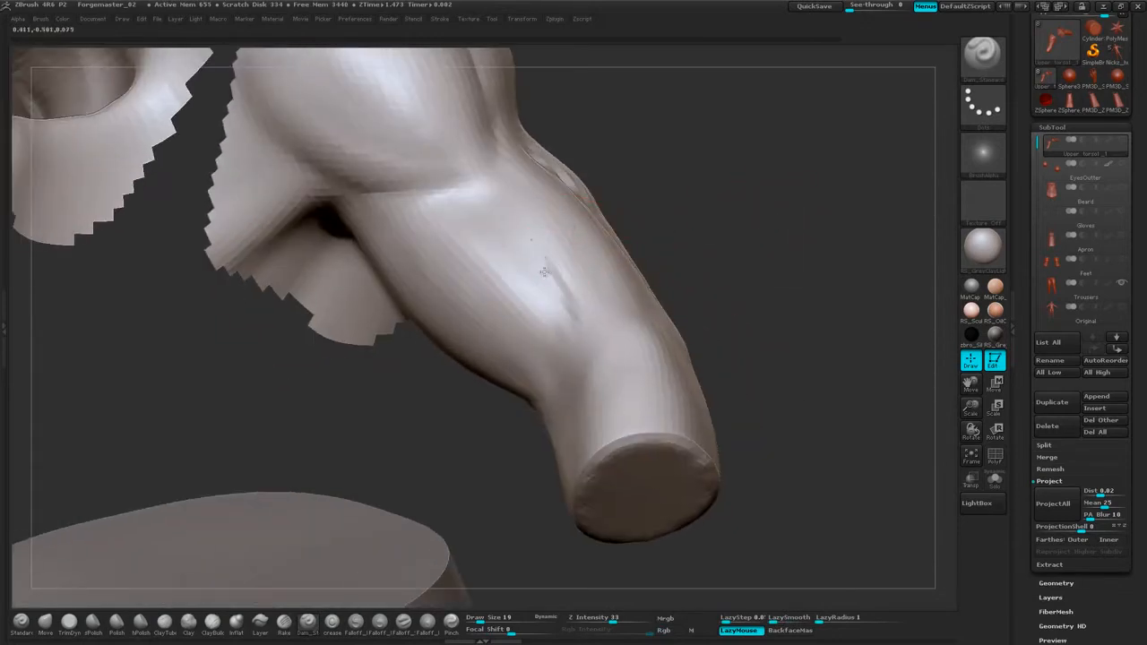
{"action": "left_click_drag", "start_coordinate": [542, 255], "coordinate": [575, 330]}
{"action": "left_click_drag", "start_coordinate": [688, 178], "coordinate": [548, 320]}
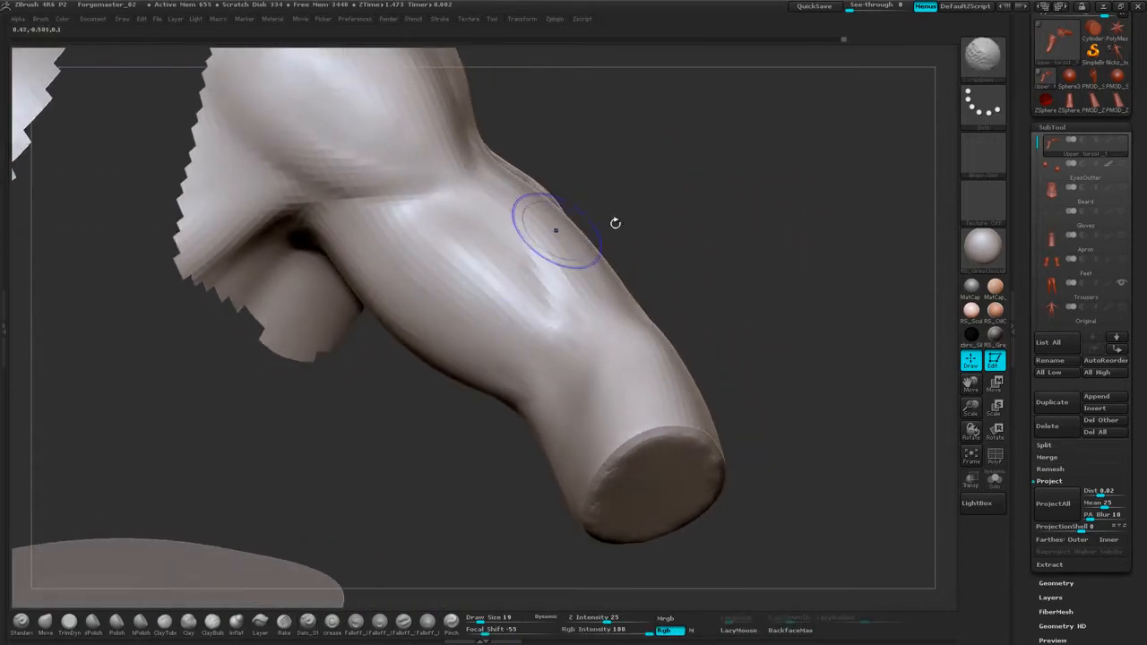
Smooth the transitions around the biceps and the outer arm just below the tip of the deltoid.
{"action": "mouse_move", "coordinate": [616, 223]}
{"action": "left_mouse_down", "text": "alt"}
{"action": "mouse_move", "coordinate": [737, 152]}
{"action": "mouse_move", "coordinate": [724, 197]}
{"action": "mouse_move", "coordinate": [659, 226]}
{"action": "left_mouse_up", "text": "alt"}
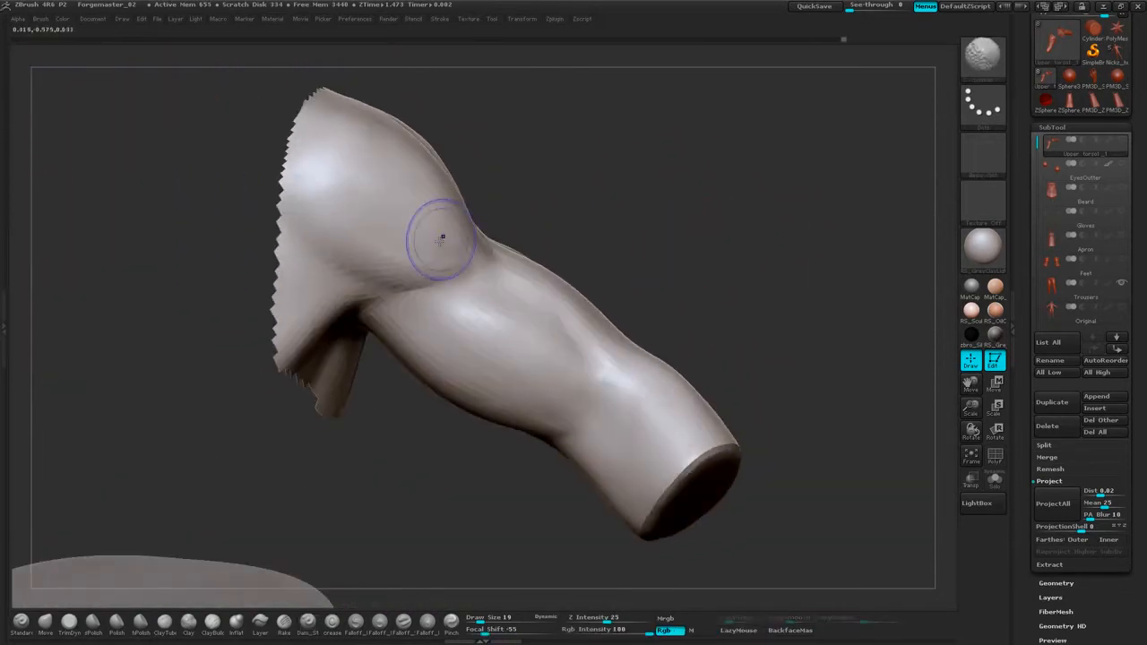
{"action": "mouse_move", "coordinate": [591, 190]}
{"action": "left_mouse_down"}
{"action": "mouse_move", "coordinate": [632, 179]}
{"action": "mouse_move", "coordinate": [680, 226]}
{"action": "mouse_move", "coordinate": [497, 283]}
{"action": "left_mouse_up"}
{"action": "mouse_move", "coordinate": [691, 193]}
{"action": "left_mouse_down"}
{"action": "mouse_move", "coordinate": [572, 235]}
{"action": "mouse_move", "coordinate": [610, 269]}
{"action": "left_mouse_up"}
{"action": "left_click_drag", "start_coordinate": [766, 256], "coordinate": [690, 260]}
{"action": "left_click_drag", "start_coordinate": [571, 287], "coordinate": [576, 332], "text": "shift"}
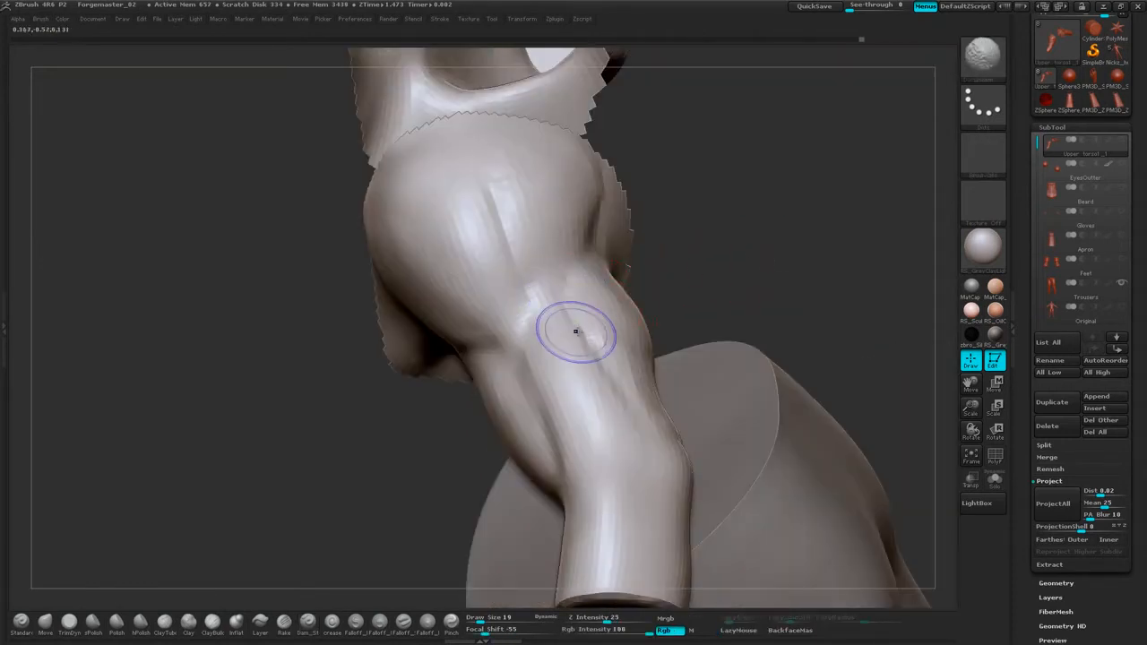
{"action": "left_click_drag", "start_coordinate": [699, 256], "coordinate": [780, 260]}
{"action": "mouse_move", "coordinate": [523, 322]}
{"action": "left_mouse_down", "text": "shift"}
{"action": "mouse_move", "coordinate": [537, 363]}
{"action": "mouse_move", "coordinate": [532, 340]}
{"action": "left_mouse_up", "text": "shift"}
Build up the outer triceps head with clay strokes running from below the deltoid toward the elbow.
{"action": "mouse_move", "coordinate": [654, 230]}
{"action": "left_mouse_down"}
{"action": "mouse_move", "coordinate": [726, 198]}
{"action": "mouse_move", "coordinate": [711, 239]}
{"action": "mouse_move", "coordinate": [720, 261]}
{"action": "mouse_move", "coordinate": [763, 274]}
{"action": "mouse_move", "coordinate": [240, 536]}
{"action": "left_mouse_up"}
{"action": "left_click", "coordinate": [213, 625]}
{"action": "left_click_drag", "start_coordinate": [270, 366], "coordinate": [368, 370]}
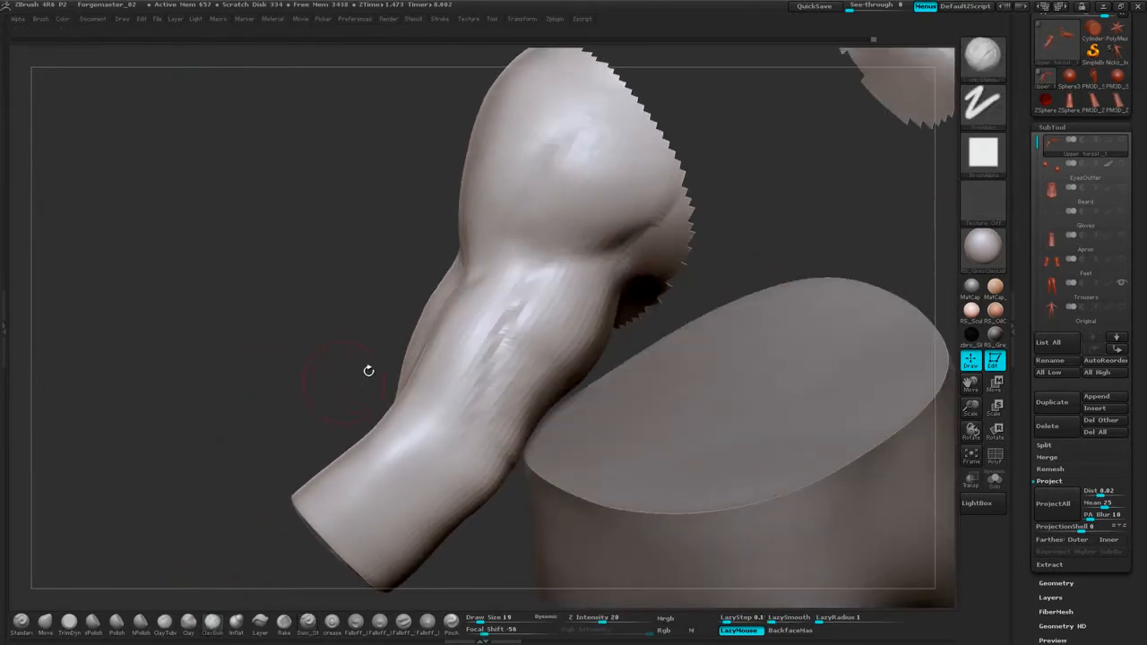
{"action": "left_click_drag", "start_coordinate": [773, 198], "coordinate": [829, 205]}
{"action": "left_click_drag", "start_coordinate": [496, 299], "coordinate": [475, 350]}
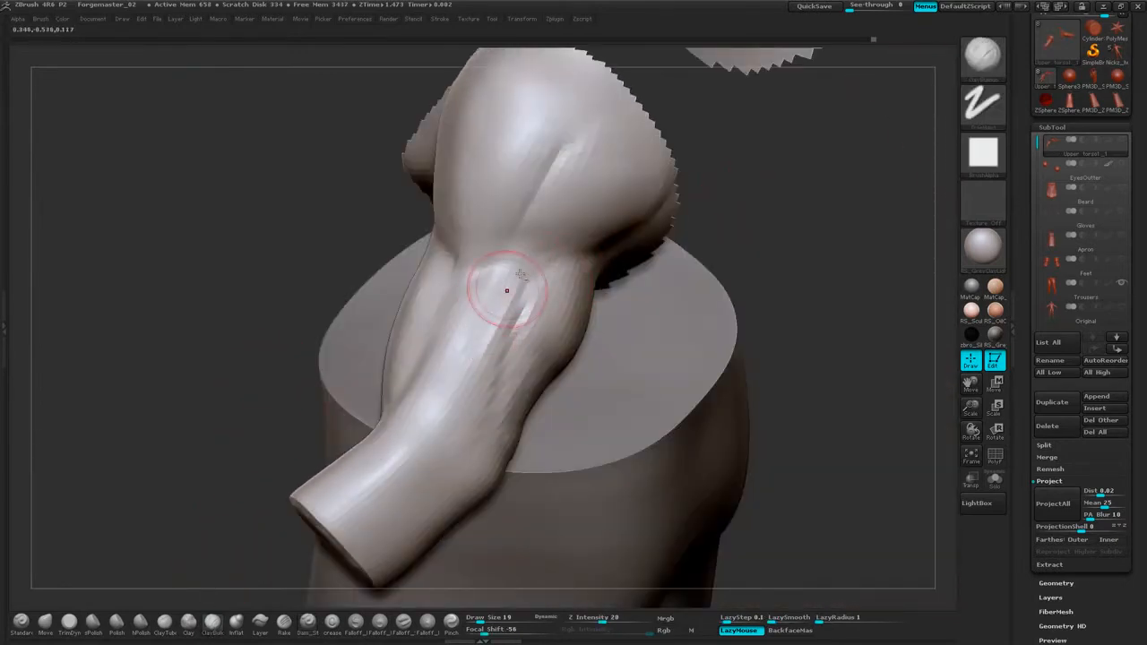
{"action": "mouse_move", "coordinate": [505, 290]}
{"action": "left_mouse_down"}
{"action": "mouse_move", "coordinate": [487, 383]}
{"action": "mouse_move", "coordinate": [461, 373]}
{"action": "mouse_move", "coordinate": [503, 332]}
{"action": "left_mouse_up"}
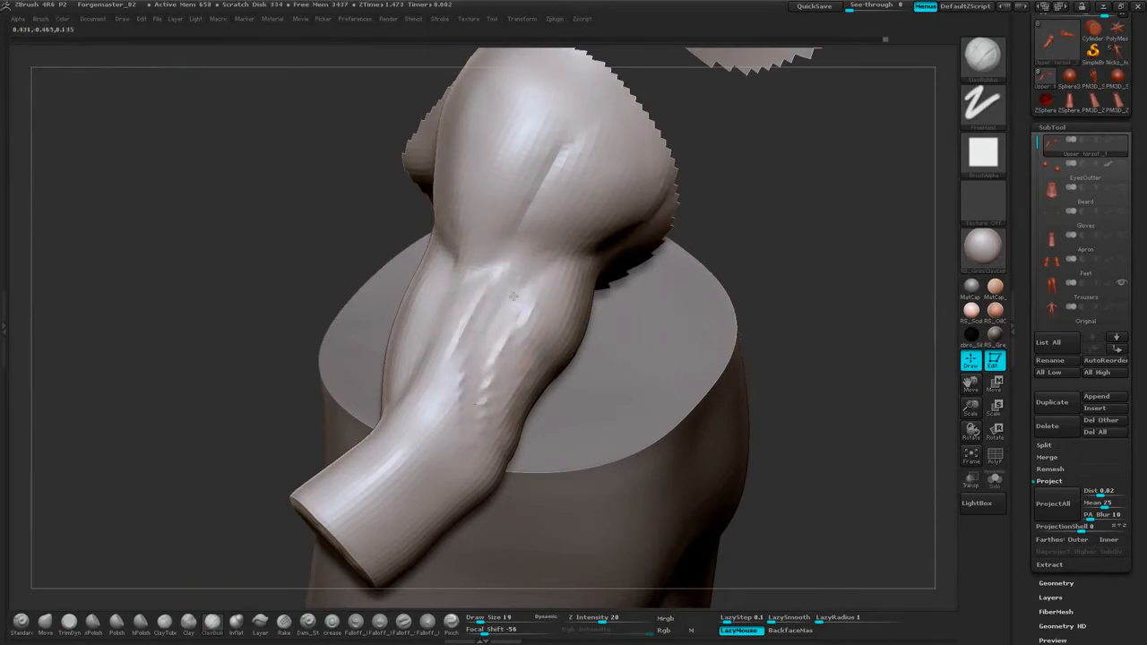
Add volume to the triceps beside the outer groove and smooth the clay strokes down toward the elbow.
{"action": "mouse_move", "coordinate": [829, 240]}
{"action": "left_mouse_down"}
{"action": "mouse_move", "coordinate": [770, 199]}
{"action": "mouse_move", "coordinate": [778, 174]}
{"action": "mouse_move", "coordinate": [829, 237]}
{"action": "left_mouse_up"}
{"action": "left_click_drag", "start_coordinate": [544, 318], "coordinate": [517, 289], "text": "shift"}
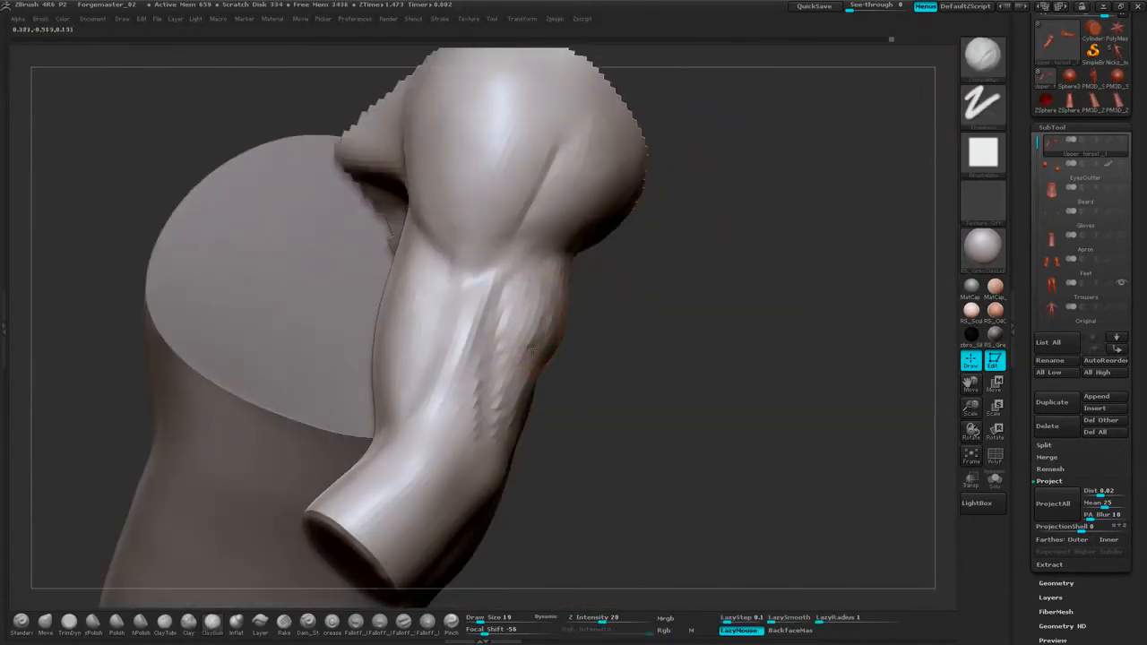
{"action": "left_click_drag", "start_coordinate": [516, 338], "coordinate": [515, 309], "text": "shift"}
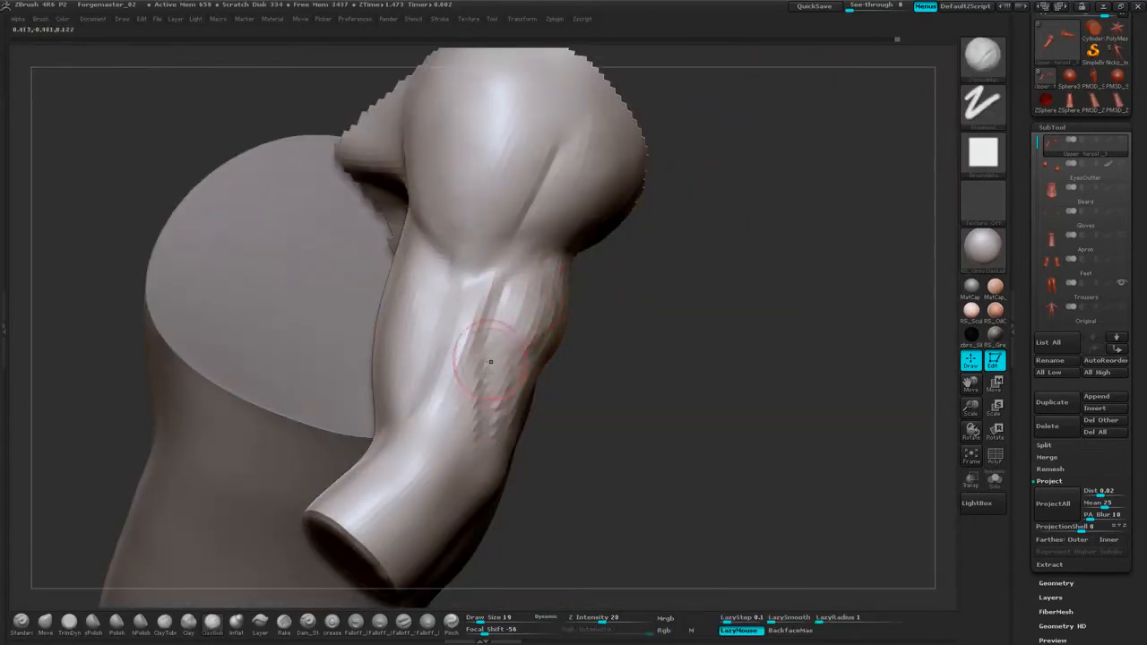
{"action": "mouse_move", "coordinate": [427, 385]}
{"action": "left_mouse_down"}
{"action": "mouse_move", "coordinate": [475, 291]}
{"action": "mouse_move", "coordinate": [514, 295]}
{"action": "left_mouse_up"}
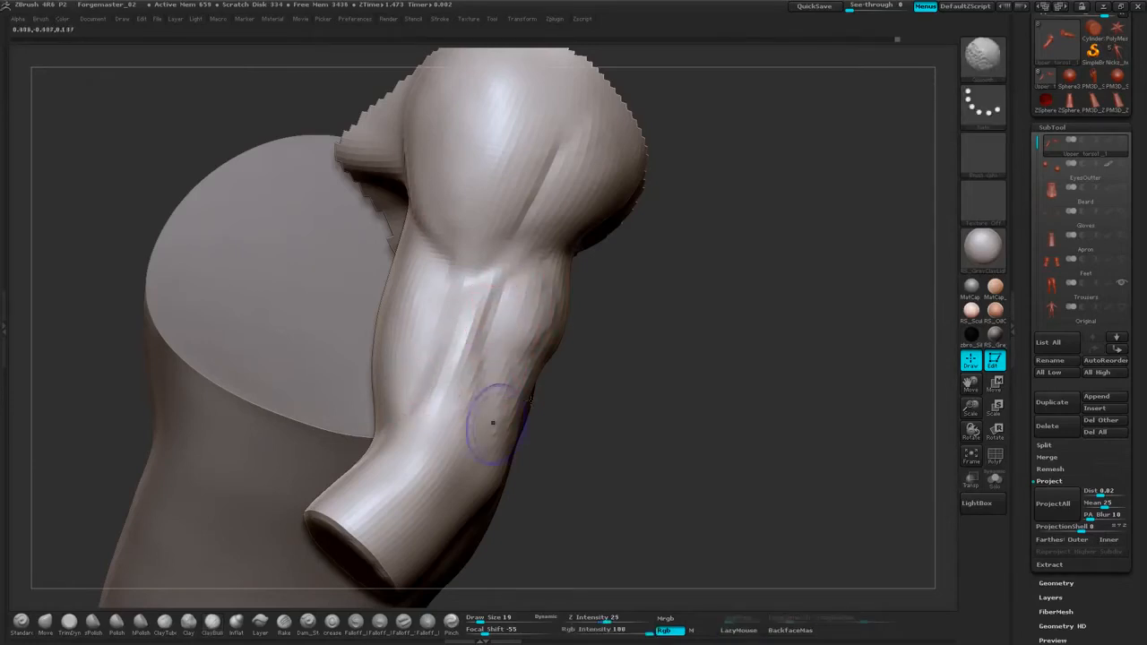
Smooth the back of the triceps and rework its inner head near the armpit.
{"action": "left_click_drag", "start_coordinate": [699, 350], "coordinate": [619, 345]}
{"action": "left_click_drag", "start_coordinate": [631, 280], "coordinate": [705, 200]}
{"action": "left_click_drag", "start_coordinate": [578, 314], "coordinate": [535, 427], "text": "shift"}
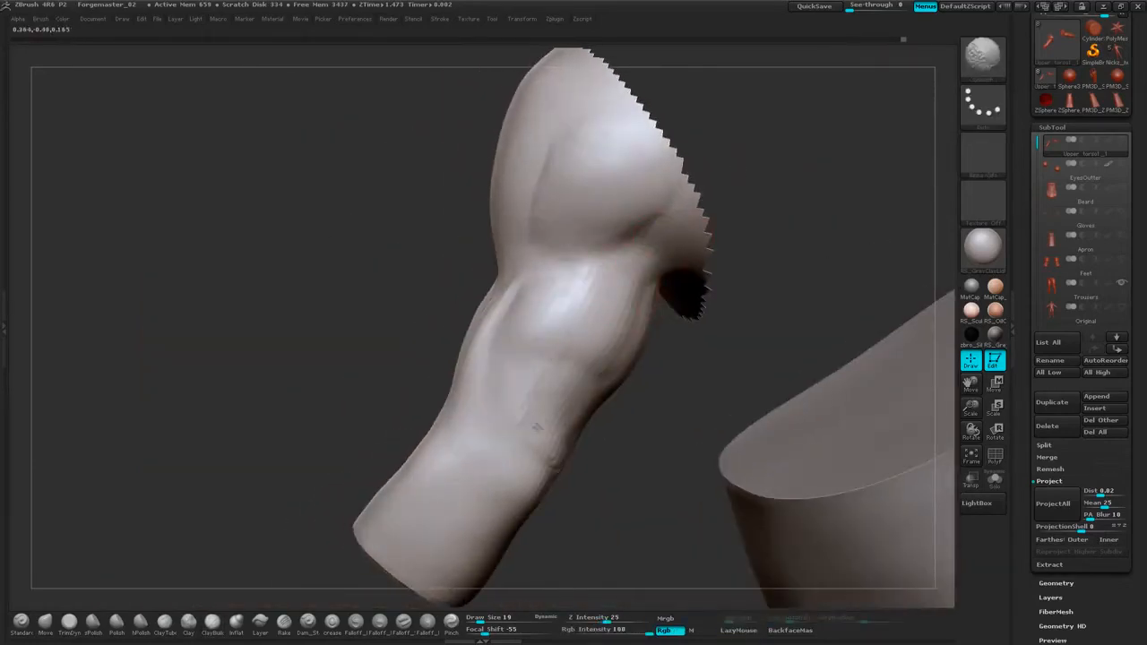
{"action": "left_click_drag", "start_coordinate": [718, 394], "coordinate": [789, 367]}
{"action": "mouse_move", "coordinate": [644, 362]}
{"action": "left_mouse_down", "text": "shift"}
{"action": "mouse_move", "coordinate": [658, 356]}
{"action": "mouse_move", "coordinate": [632, 354]}
{"action": "mouse_move", "coordinate": [632, 336]}
{"action": "mouse_move", "coordinate": [663, 309]}
{"action": "left_mouse_up", "text": "shift"}
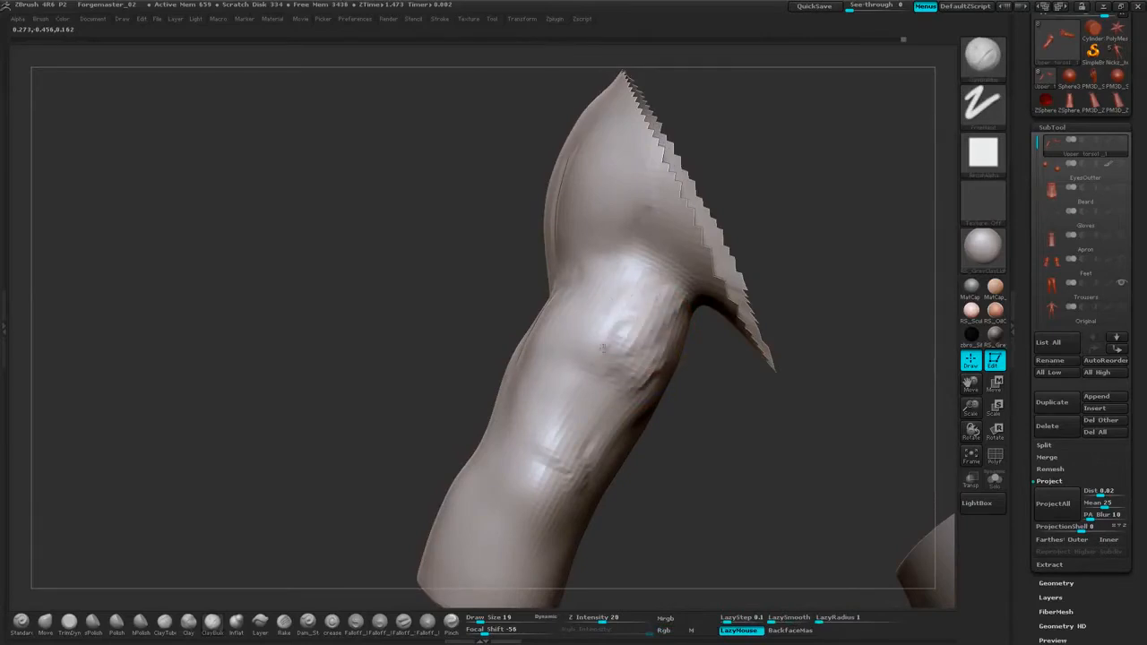
Build up the bulge of the inner triceps head with clay strokes and smooth it.
{"action": "left_click_drag", "start_coordinate": [469, 303], "coordinate": [578, 307]}
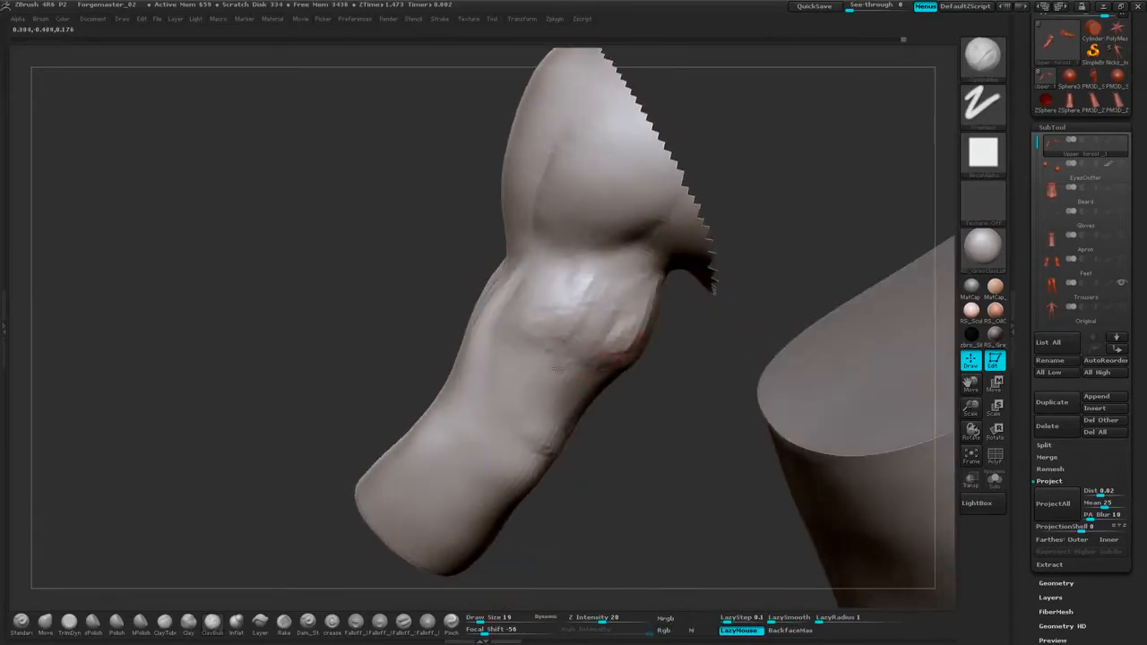
{"action": "right_click_drag", "start_coordinate": [528, 366], "coordinate": [567, 431]}
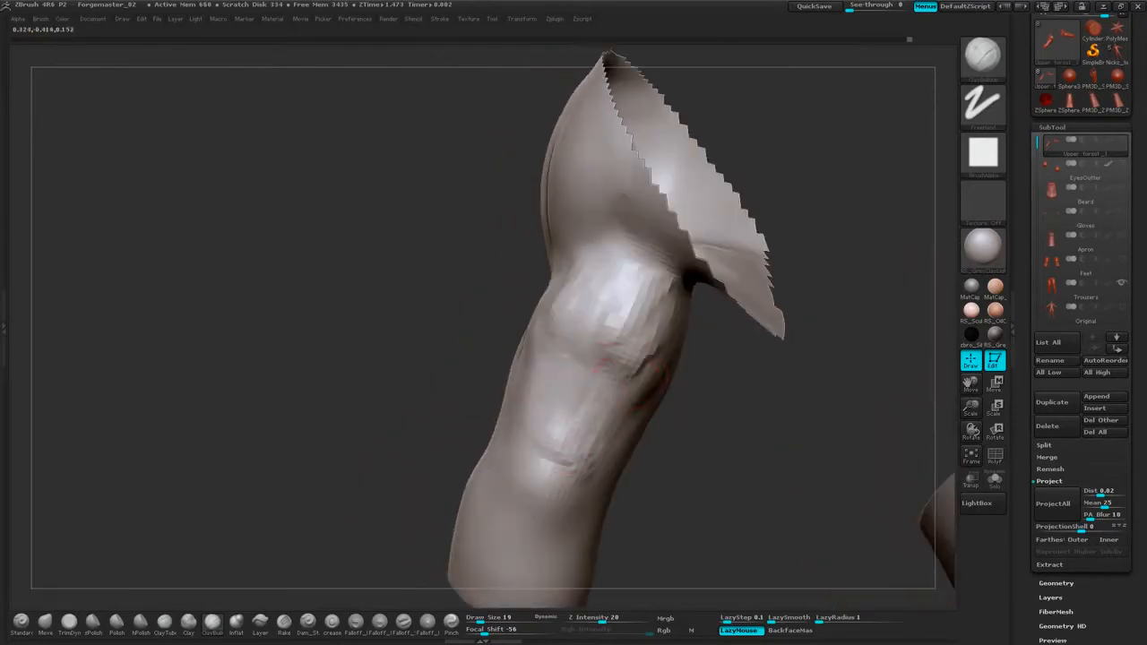
{"action": "left_click_drag", "start_coordinate": [715, 385], "coordinate": [647, 377]}
{"action": "left_click_drag", "start_coordinate": [691, 316], "coordinate": [671, 349]}
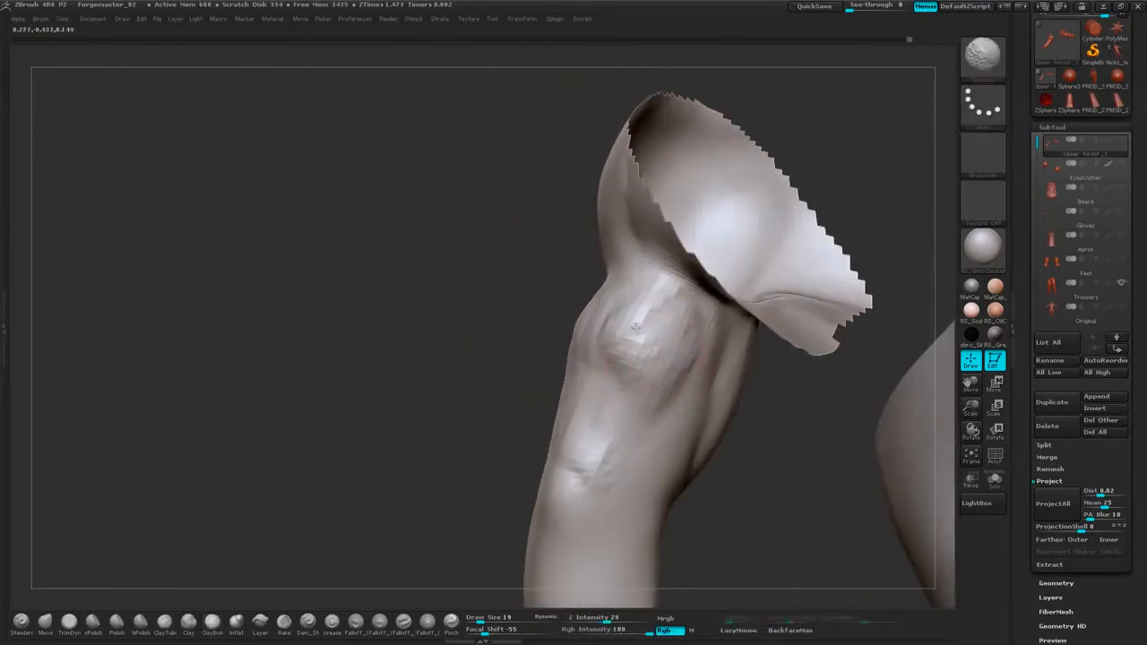
{"action": "left_click_drag", "start_coordinate": [436, 397], "coordinate": [614, 329]}
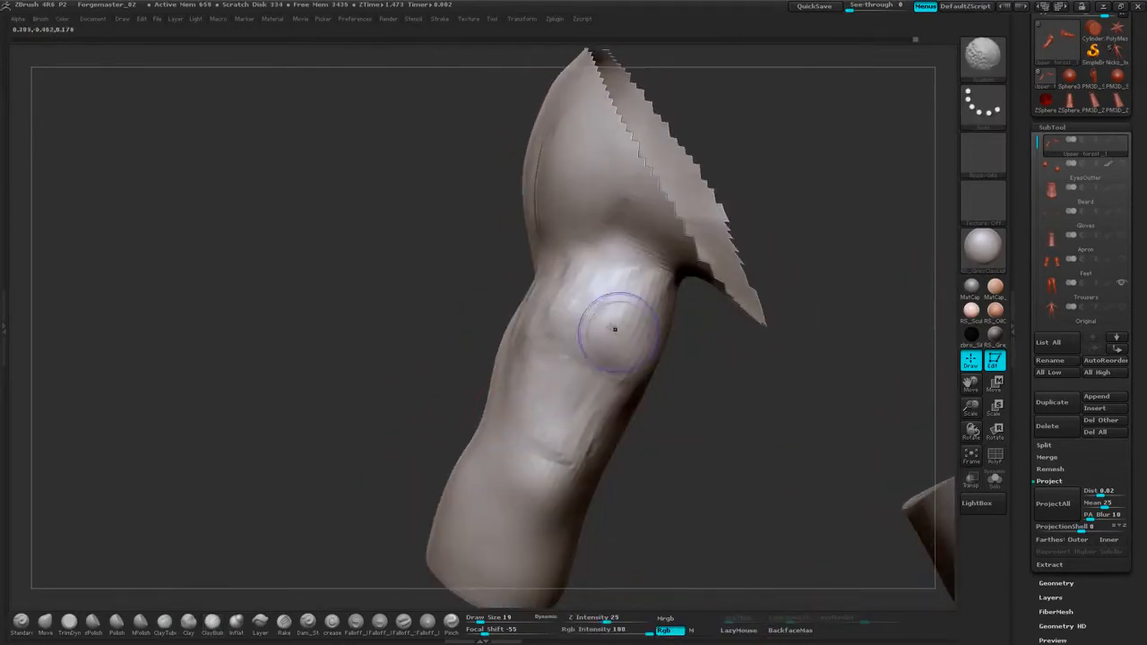
Smooth the triceps from the underside of the rear deltoid down the middle of the back of the arm.
{"action": "left_click_drag", "start_coordinate": [674, 375], "coordinate": [741, 362]}
{"action": "left_click_drag", "start_coordinate": [763, 178], "coordinate": [789, 211]}
{"action": "left_click_drag", "start_coordinate": [600, 253], "coordinate": [503, 334], "text": "shift"}
{"action": "left_click_drag", "start_coordinate": [755, 214], "coordinate": [723, 183]}
{"action": "left_click_drag", "start_coordinate": [525, 364], "coordinate": [533, 389], "text": "shift"}
Smooth the lower triceps above the elbow and blend the inner head's bulge into the arm.
{"action": "left_click_drag", "start_coordinate": [717, 348], "coordinate": [773, 328]}
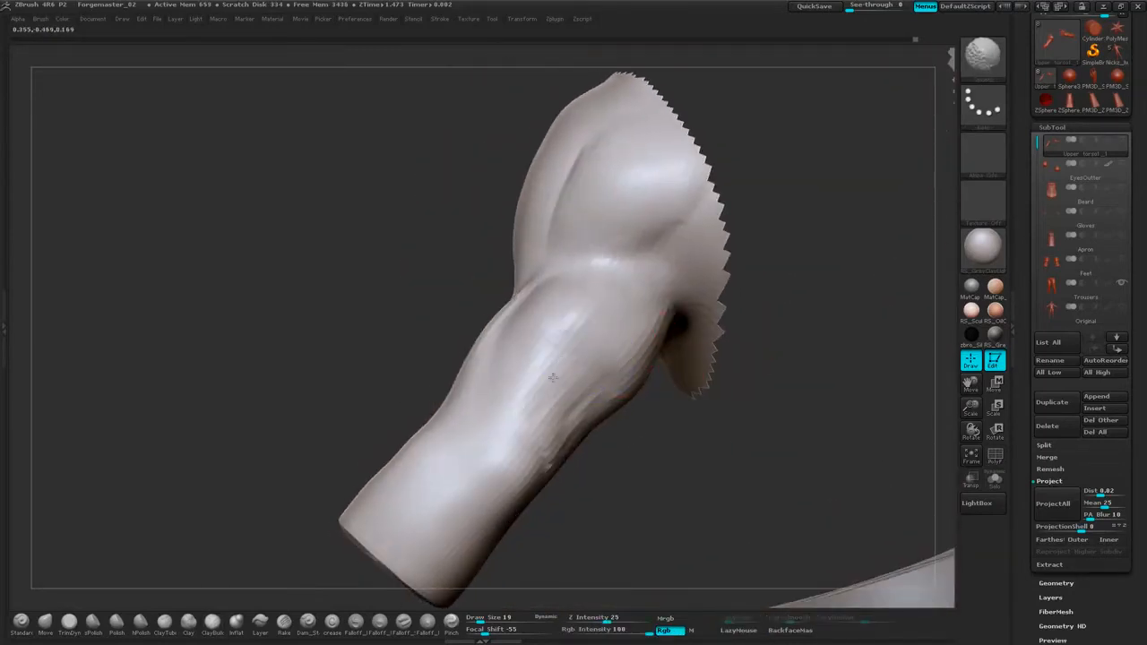
{"action": "left_click_drag", "start_coordinate": [668, 446], "coordinate": [622, 462]}
{"action": "left_click_drag", "start_coordinate": [595, 391], "coordinate": [540, 448], "text": "shift"}
{"action": "left_click_drag", "start_coordinate": [688, 473], "coordinate": [633, 484]}
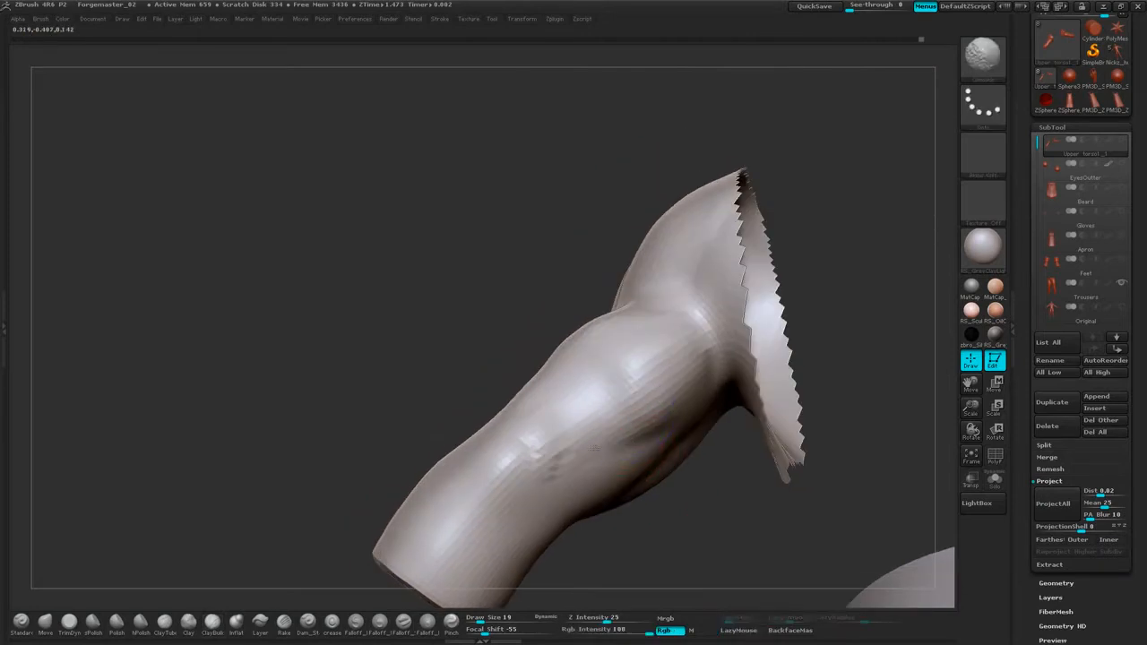
{"action": "left_click_drag", "start_coordinate": [563, 448], "coordinate": [619, 430], "text": "shift"}
{"action": "left_click_drag", "start_coordinate": [690, 484], "coordinate": [689, 427]}
{"action": "mouse_move", "coordinate": [663, 341]}
{"action": "left_mouse_down", "text": "shift"}
{"action": "mouse_move", "coordinate": [575, 387]}
{"action": "mouse_move", "coordinate": [592, 406]}
{"action": "left_mouse_up", "text": "shift"}
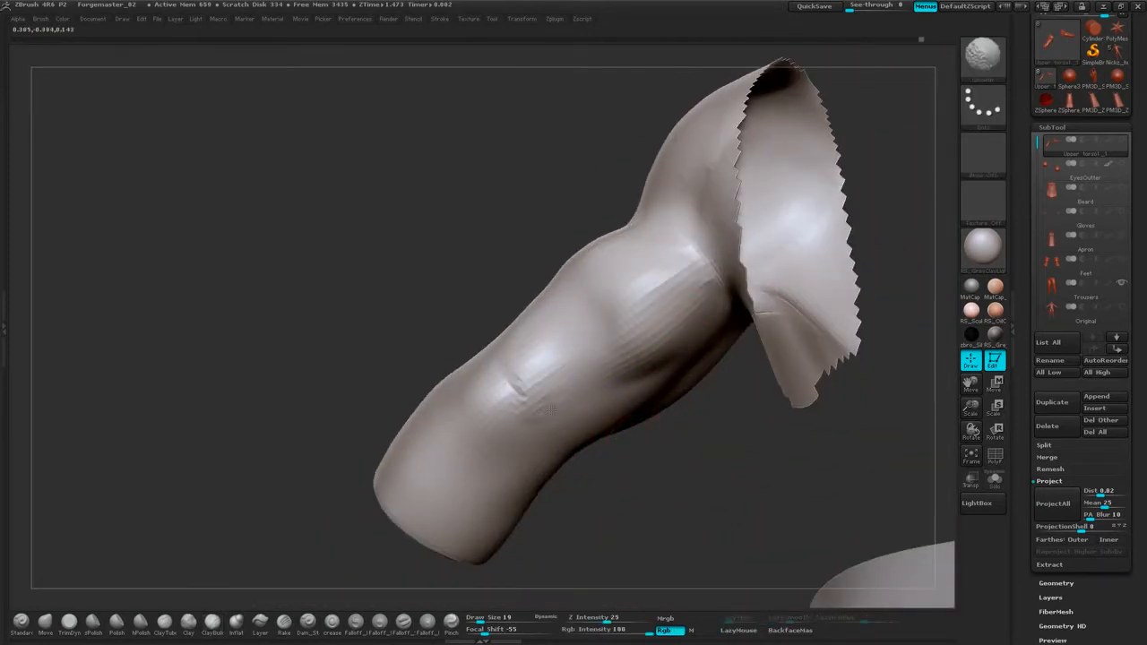
Build up the back of the arm around the elbow with clay strokes and smooth it into the lower triceps.
{"action": "mouse_move", "coordinate": [629, 451]}
{"action": "left_mouse_down"}
{"action": "mouse_move", "coordinate": [698, 470]}
{"action": "mouse_move", "coordinate": [589, 398]}
{"action": "left_mouse_up"}
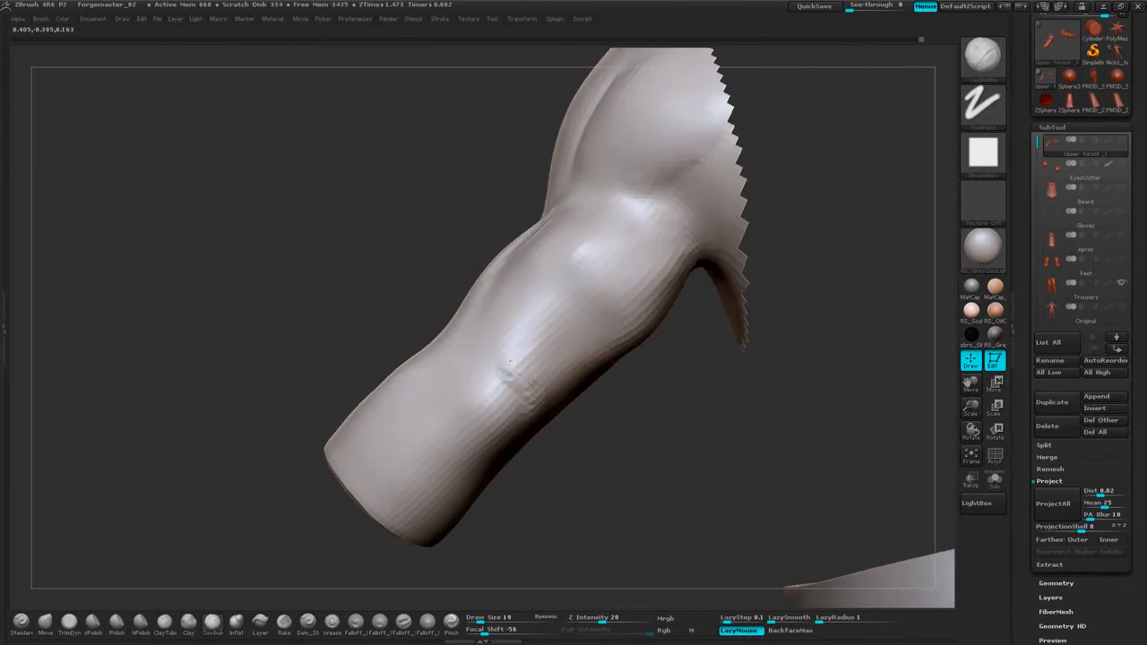
{"action": "mouse_move", "coordinate": [558, 476]}
{"action": "left_mouse_down"}
{"action": "mouse_move", "coordinate": [479, 411]}
{"action": "mouse_move", "coordinate": [500, 400]}
{"action": "left_mouse_up"}
{"action": "left_click_drag", "start_coordinate": [594, 484], "coordinate": [699, 493]}
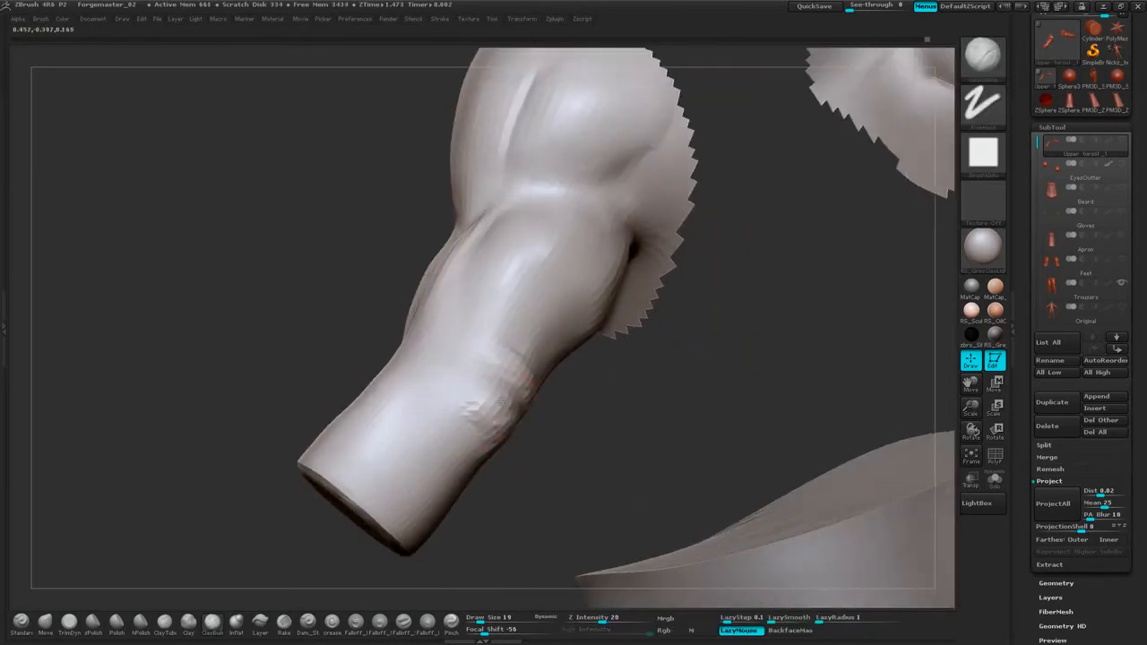
{"action": "left_click_drag", "start_coordinate": [579, 431], "coordinate": [508, 423]}
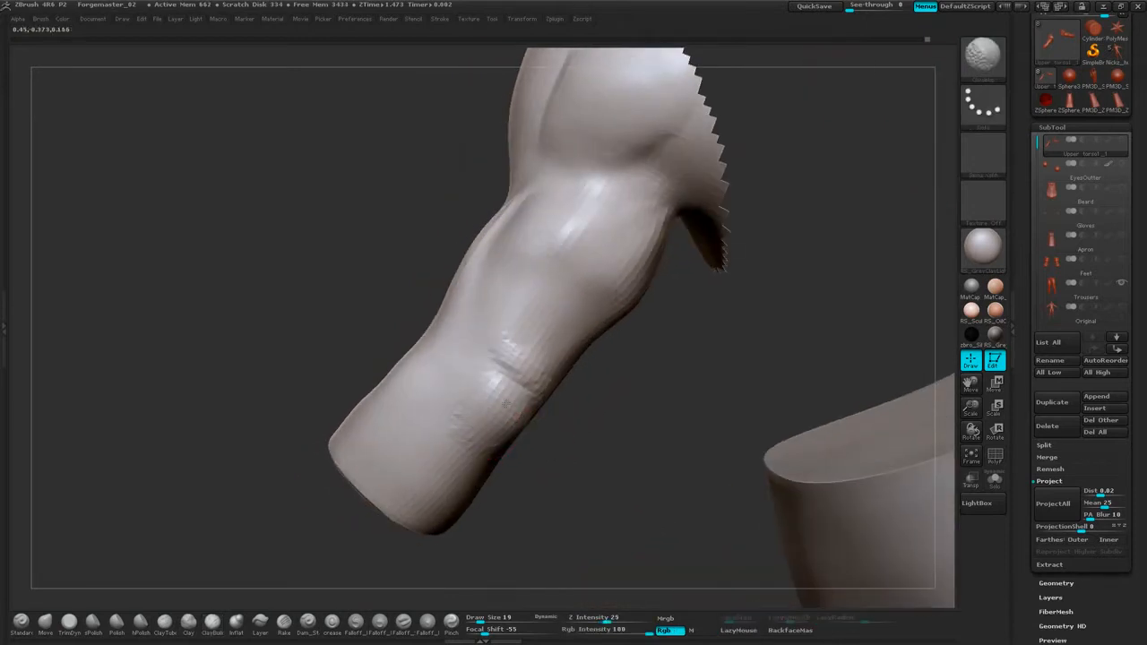
{"action": "mouse_move", "coordinate": [582, 415]}
{"action": "left_mouse_down"}
{"action": "mouse_move", "coordinate": [545, 395]}
{"action": "mouse_move", "coordinate": [552, 408]}
{"action": "left_mouse_up"}
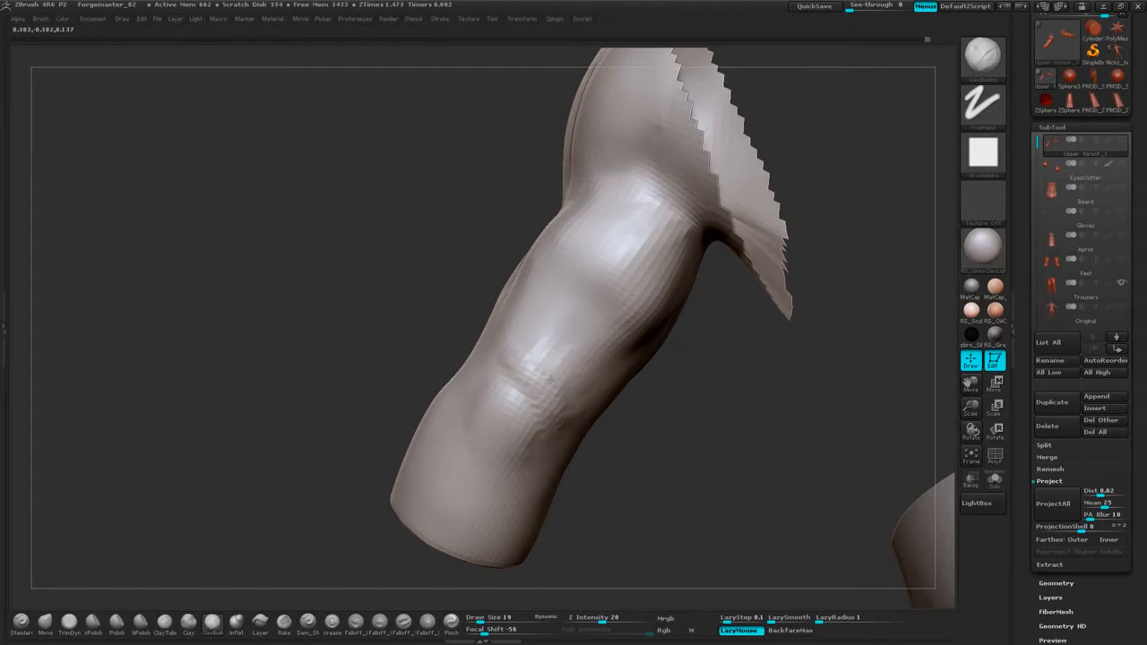
{"action": "mouse_move", "coordinate": [552, 381]}
{"action": "left_mouse_down", "text": "shift"}
{"action": "mouse_move", "coordinate": [576, 363]}
{"action": "mouse_move", "coordinate": [531, 355]}
{"action": "left_mouse_up", "text": "shift"}
{"action": "mouse_move", "coordinate": [408, 369]}
{"action": "left_mouse_down"}
{"action": "mouse_move", "coordinate": [425, 407]}
{"action": "mouse_move", "coordinate": [484, 404]}
{"action": "left_mouse_up"}
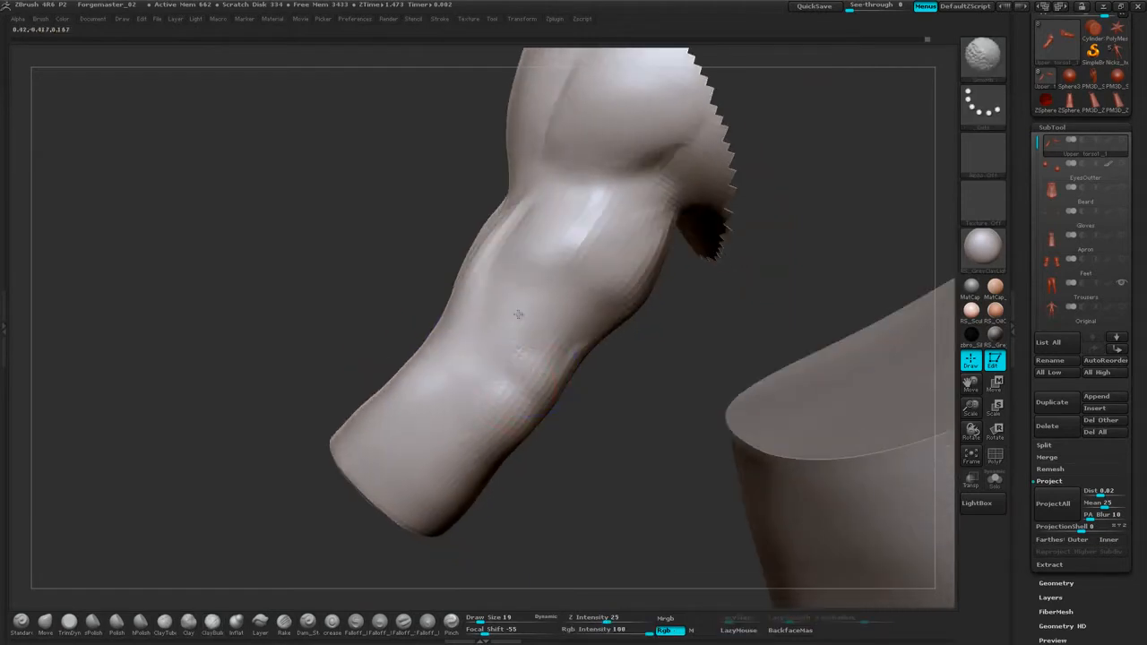
{"action": "mouse_move", "coordinate": [637, 358]}
{"action": "left_mouse_down"}
{"action": "mouse_move", "coordinate": [725, 281]}
{"action": "mouse_move", "coordinate": [674, 296]}
{"action": "left_mouse_up"}
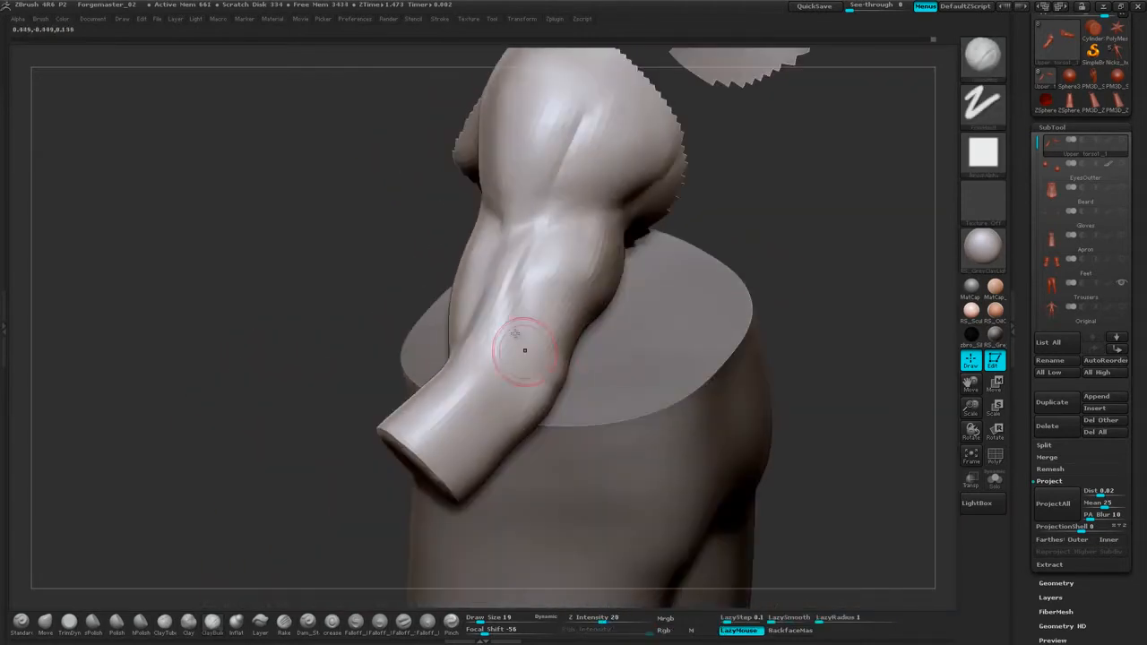
Build up the outer forearm muscle below the elbow with diagonal clay strokes running toward the cut end of the arm.
{"action": "left_click_drag", "start_coordinate": [794, 205], "coordinate": [725, 334]}
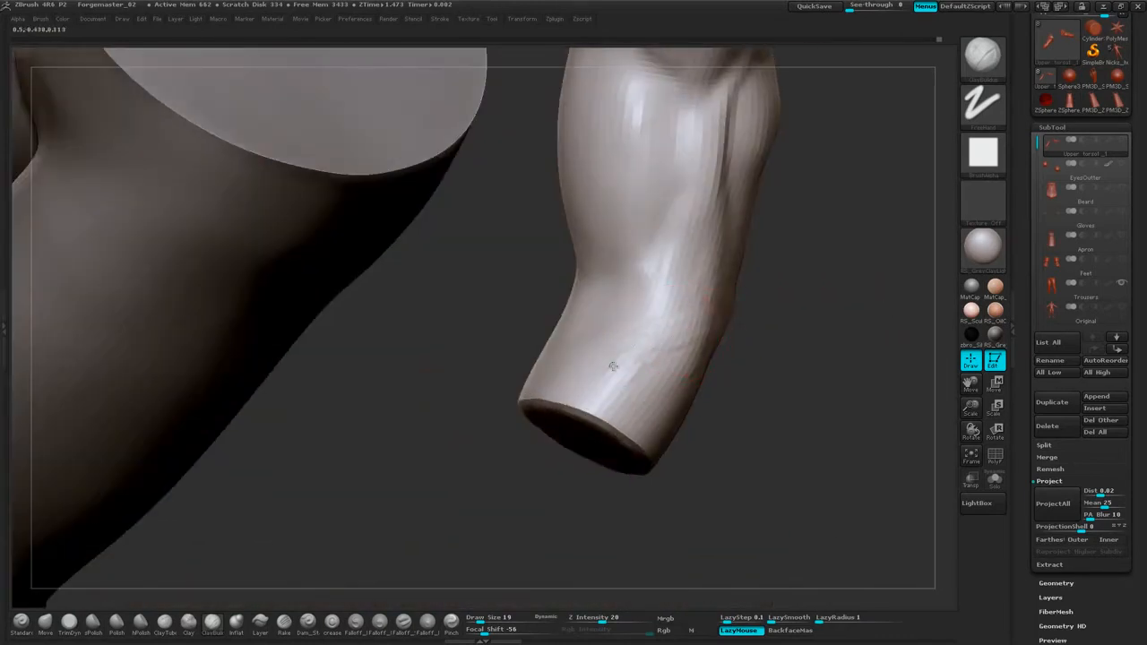
{"action": "left_click_drag", "start_coordinate": [613, 365], "coordinate": [674, 315]}
{"action": "left_click_drag", "start_coordinate": [781, 325], "coordinate": [696, 319]}
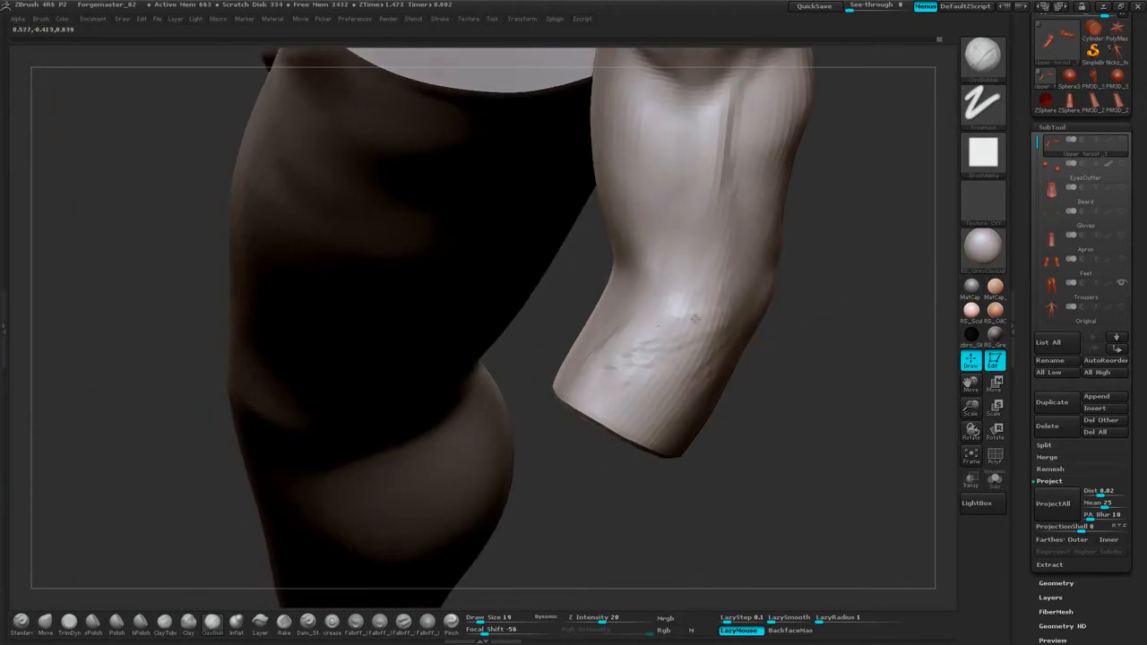
{"action": "left_click_drag", "start_coordinate": [610, 395], "coordinate": [663, 361]}
{"action": "left_click_drag", "start_coordinate": [611, 409], "coordinate": [694, 355]}
{"action": "left_click_drag", "start_coordinate": [633, 430], "coordinate": [695, 369]}
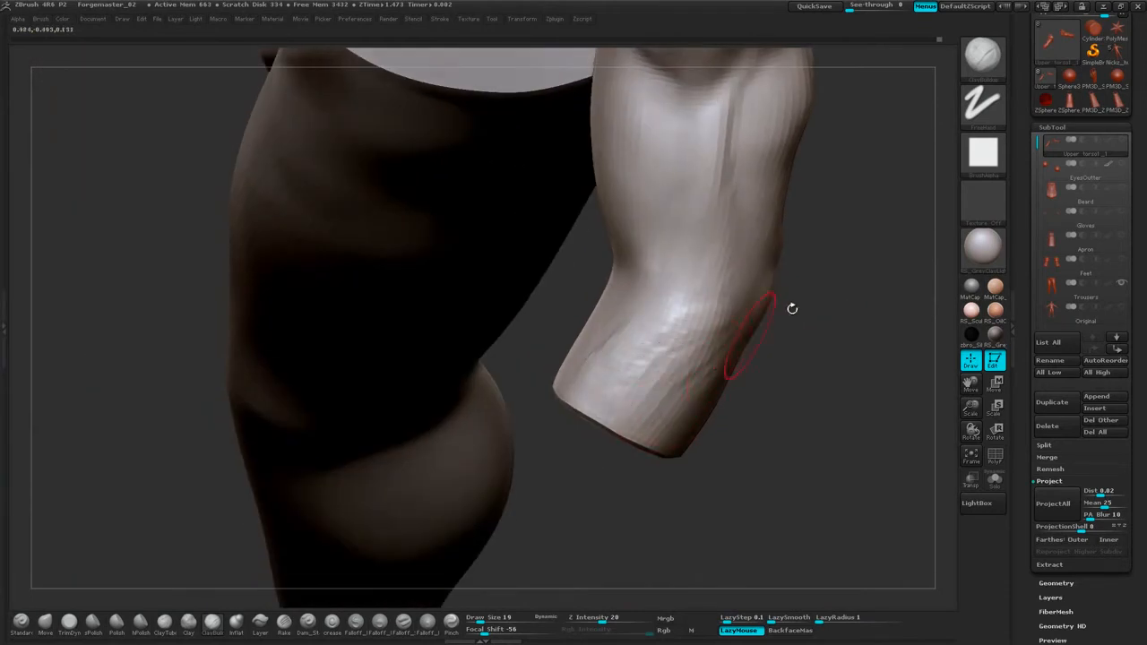
Extend the outer forearm muscle with clay strokes along its front and outer edges below the elbow.
{"action": "mouse_move", "coordinate": [866, 345]}
{"action": "left_mouse_down", "text": "alt"}
{"action": "mouse_move", "coordinate": [846, 334]}
{"action": "mouse_move", "coordinate": [856, 290]}
{"action": "left_mouse_up", "text": "alt"}
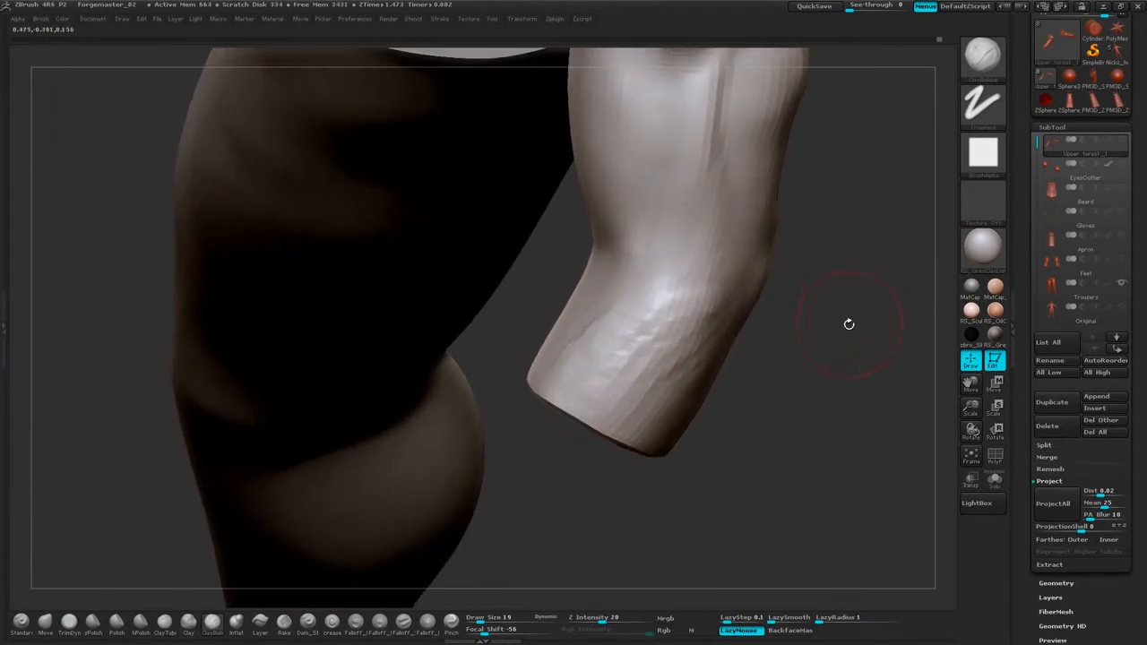
{"action": "left_click_drag", "start_coordinate": [839, 361], "coordinate": [646, 301]}
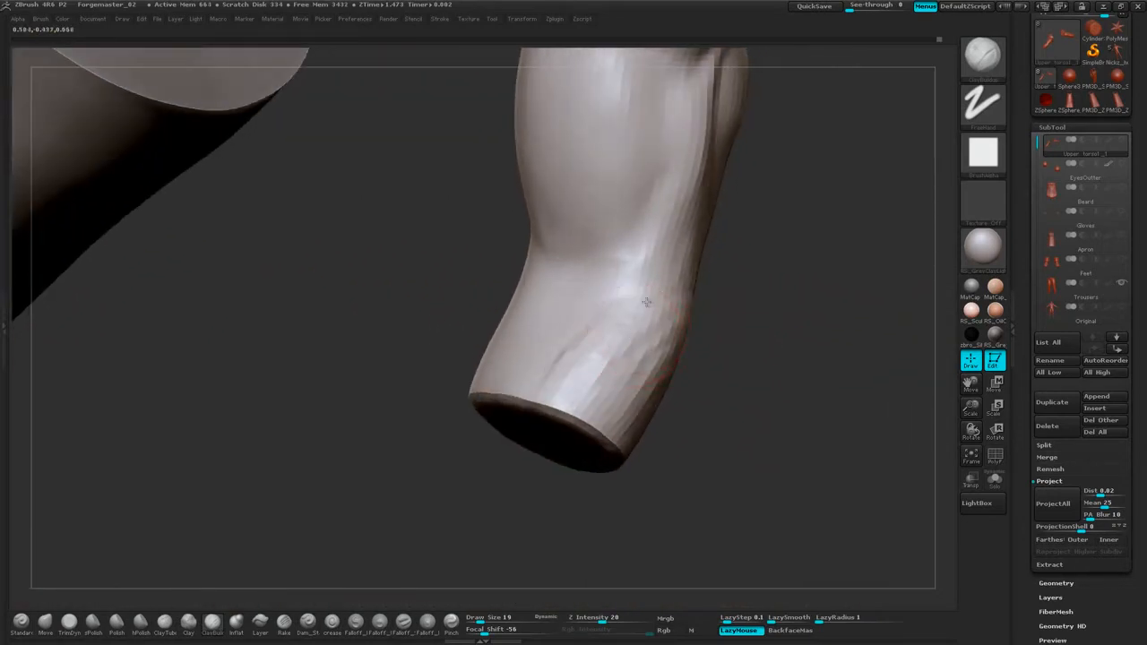
{"action": "left_click_drag", "start_coordinate": [626, 342], "coordinate": [598, 400]}
{"action": "left_click_drag", "start_coordinate": [660, 348], "coordinate": [636, 395]}
{"action": "mouse_move", "coordinate": [712, 377]}
{"action": "left_mouse_down"}
{"action": "mouse_move", "coordinate": [666, 381]}
{"action": "mouse_move", "coordinate": [678, 382]}
{"action": "left_mouse_up"}
Shape the forearm surface beside the elbow from the back and outer side with clay strokes.
{"action": "left_click_drag", "start_coordinate": [480, 459], "coordinate": [725, 333]}
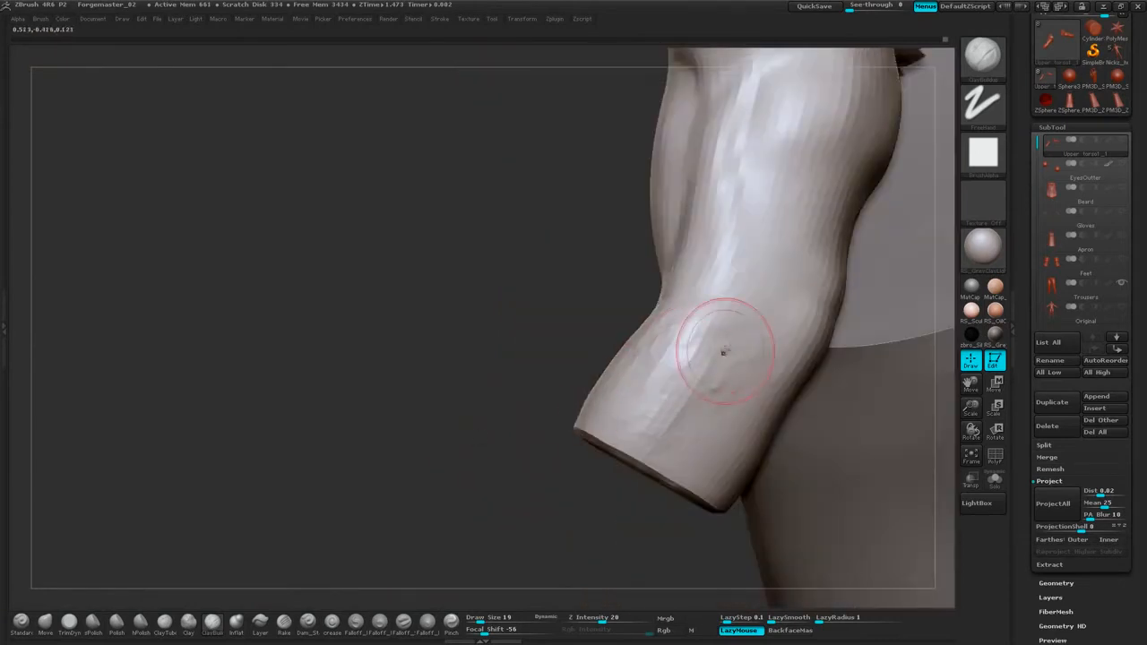
{"action": "mouse_move", "coordinate": [460, 402]}
{"action": "left_mouse_down"}
{"action": "mouse_move", "coordinate": [455, 369]}
{"action": "mouse_move", "coordinate": [468, 395]}
{"action": "left_mouse_up"}
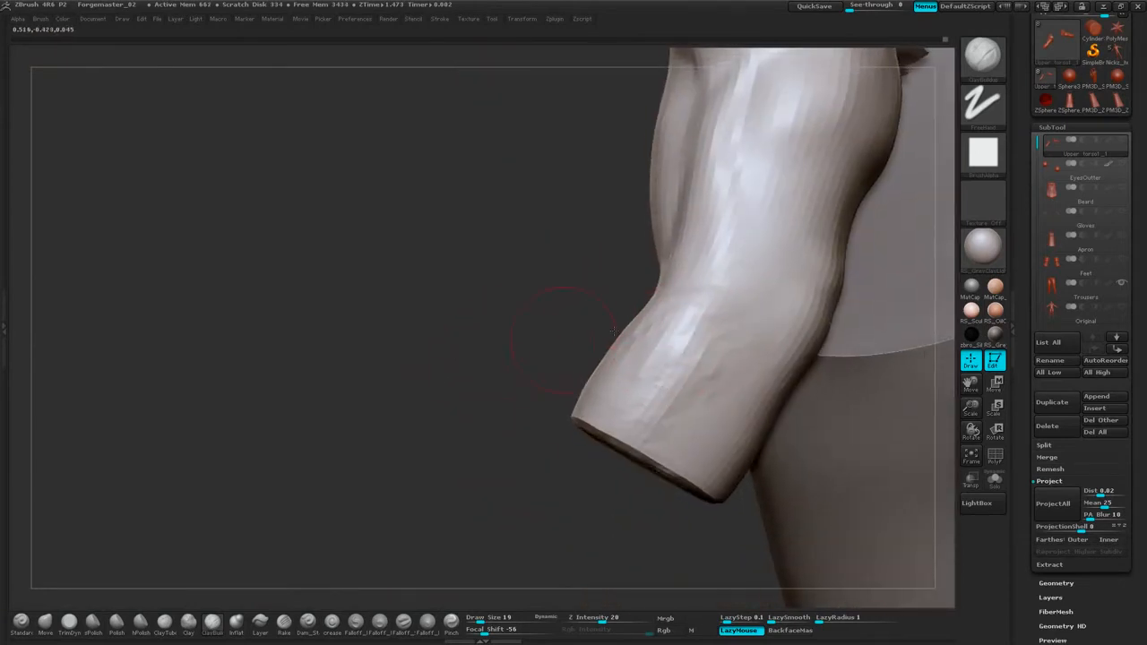
{"action": "left_click_drag", "start_coordinate": [737, 351], "coordinate": [668, 422]}
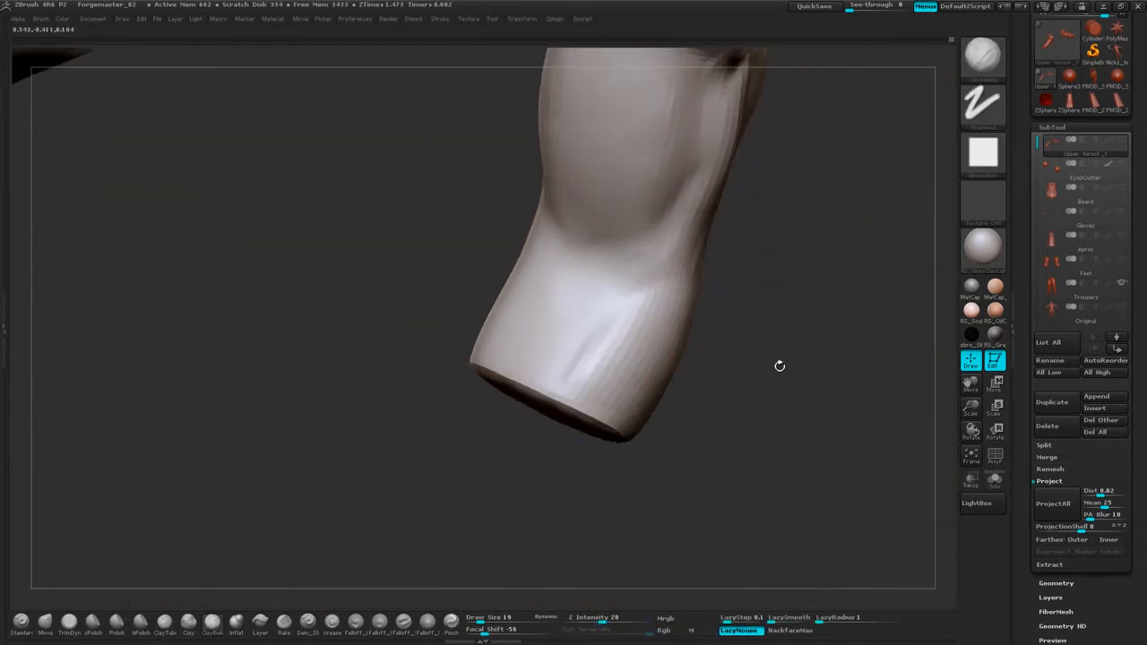
Rework the crook of the elbow below the biceps with a clay stroke and smooth it into the forearm.
{"action": "left_click_drag", "start_coordinate": [668, 230], "coordinate": [610, 294]}
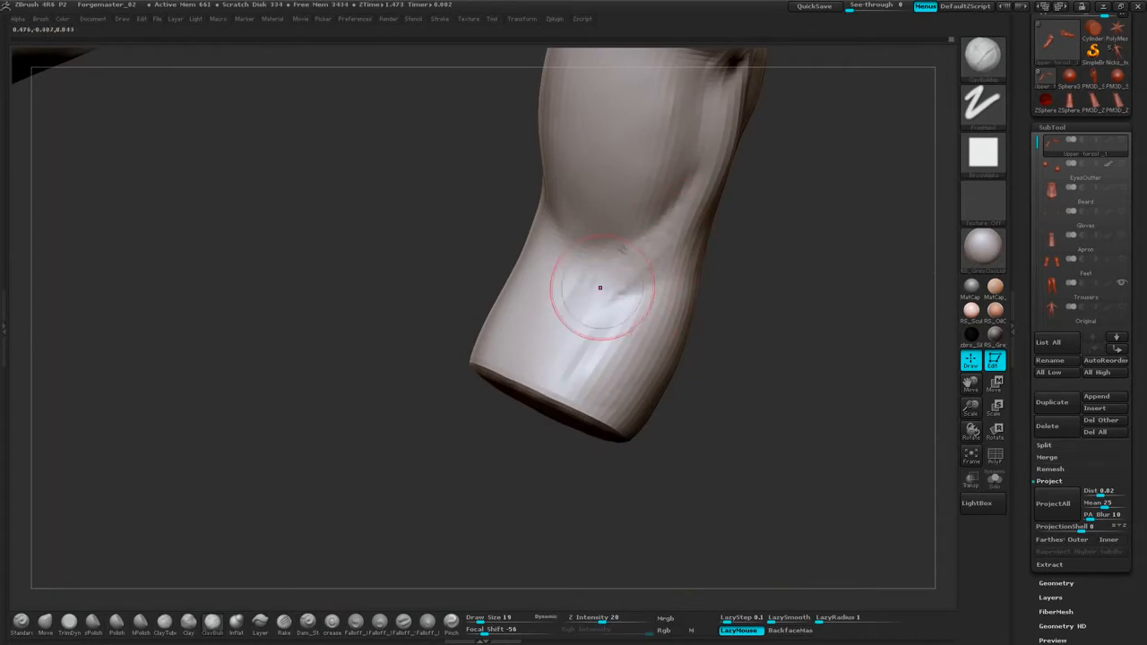
{"action": "mouse_move", "coordinate": [778, 300]}
{"action": "left_mouse_down"}
{"action": "mouse_move", "coordinate": [789, 323]}
{"action": "mouse_move", "coordinate": [753, 381]}
{"action": "left_mouse_up"}
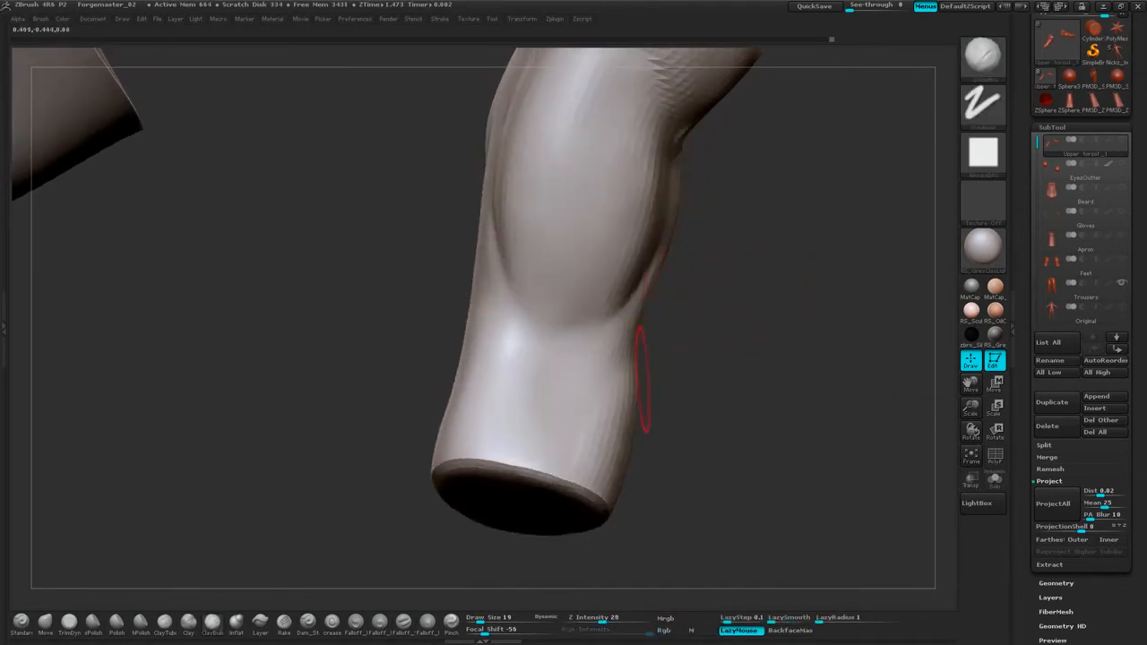
{"action": "left_click_drag", "start_coordinate": [641, 377], "coordinate": [706, 408]}
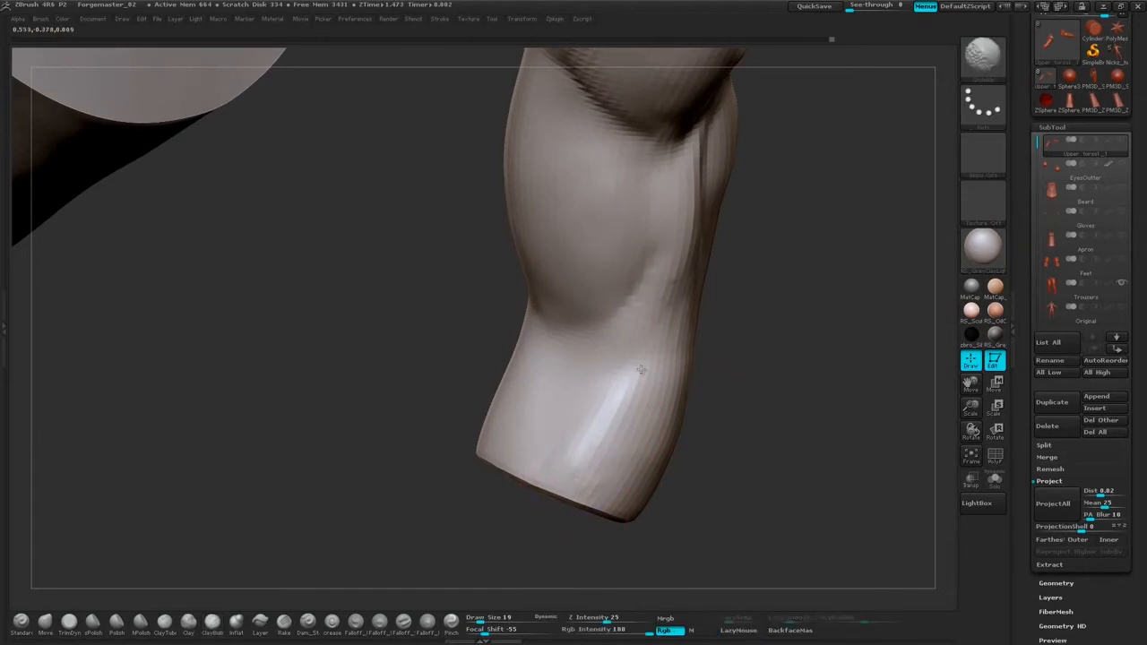
Build up volume along the outer edge of the forearm stump, just below the biceps, with the ClayBuildup brush.
{"action": "left_click_drag", "start_coordinate": [776, 405], "coordinate": [706, 373]}
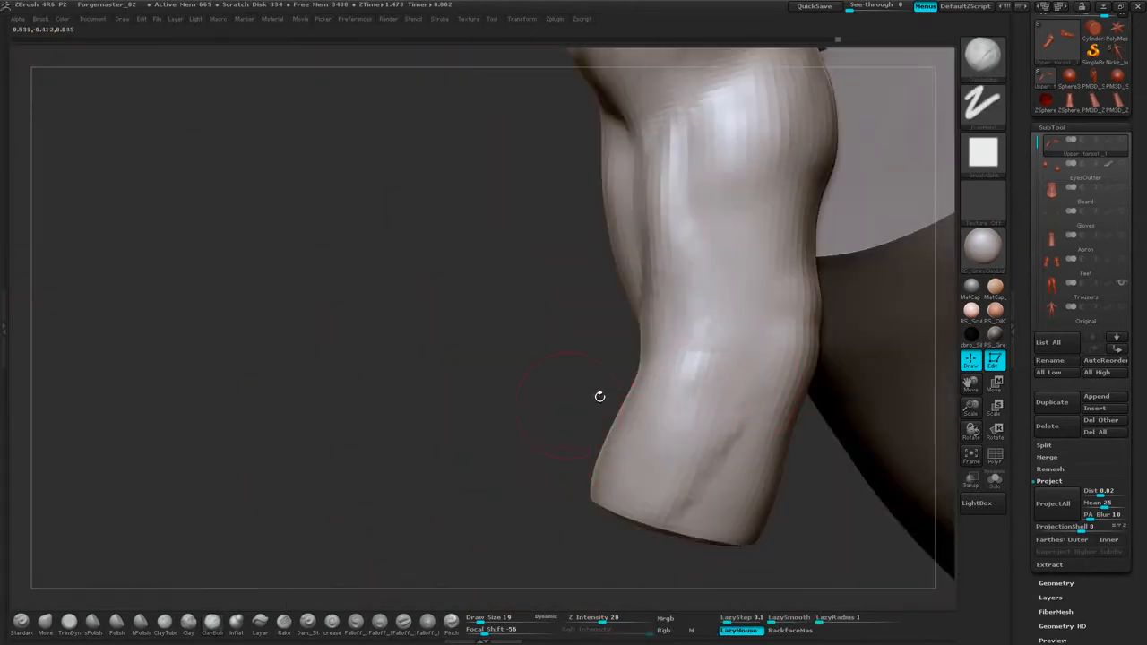
{"action": "key", "text": "b"}
{"action": "key", "text": "s"}
{"action": "key", "text": "t"}
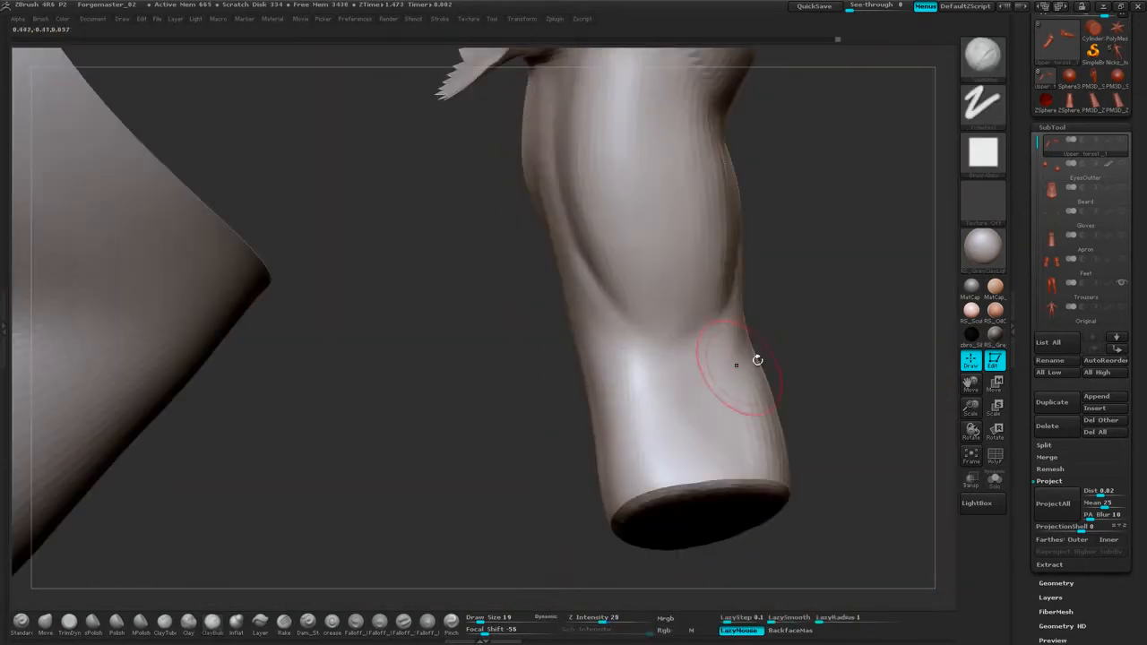
{"action": "mouse_move", "coordinate": [789, 354]}
{"action": "left_mouse_down"}
{"action": "mouse_move", "coordinate": [843, 336]}
{"action": "mouse_move", "coordinate": [782, 324]}
{"action": "mouse_move", "coordinate": [778, 361]}
{"action": "left_mouse_up"}
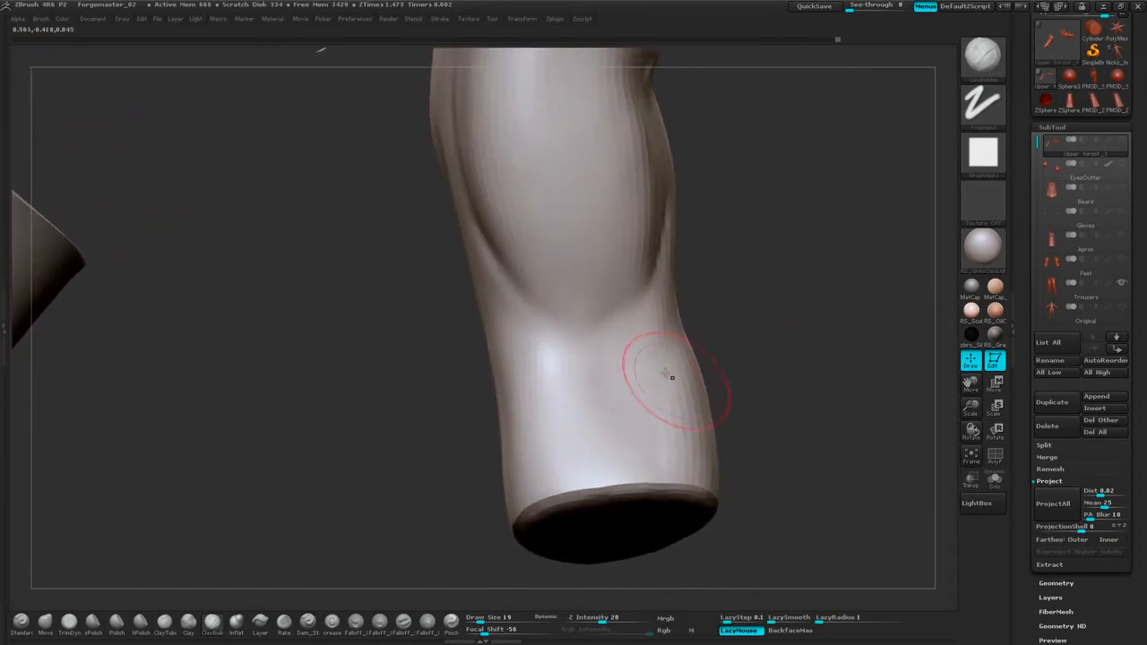
{"action": "left_click_drag", "start_coordinate": [663, 366], "coordinate": [679, 450]}
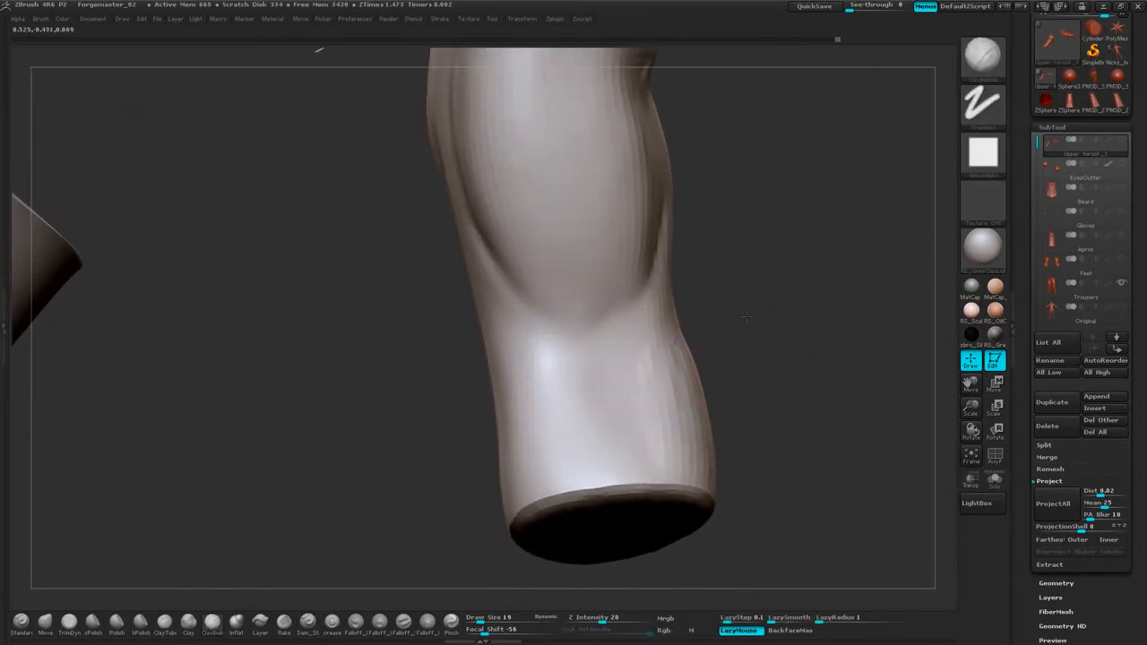
{"action": "mouse_move", "coordinate": [772, 304]}
{"action": "left_mouse_down", "text": "alt"}
{"action": "mouse_move", "coordinate": [751, 296]}
{"action": "mouse_move", "coordinate": [769, 297]}
{"action": "mouse_move", "coordinate": [763, 313]}
{"action": "left_mouse_up", "text": "alt"}
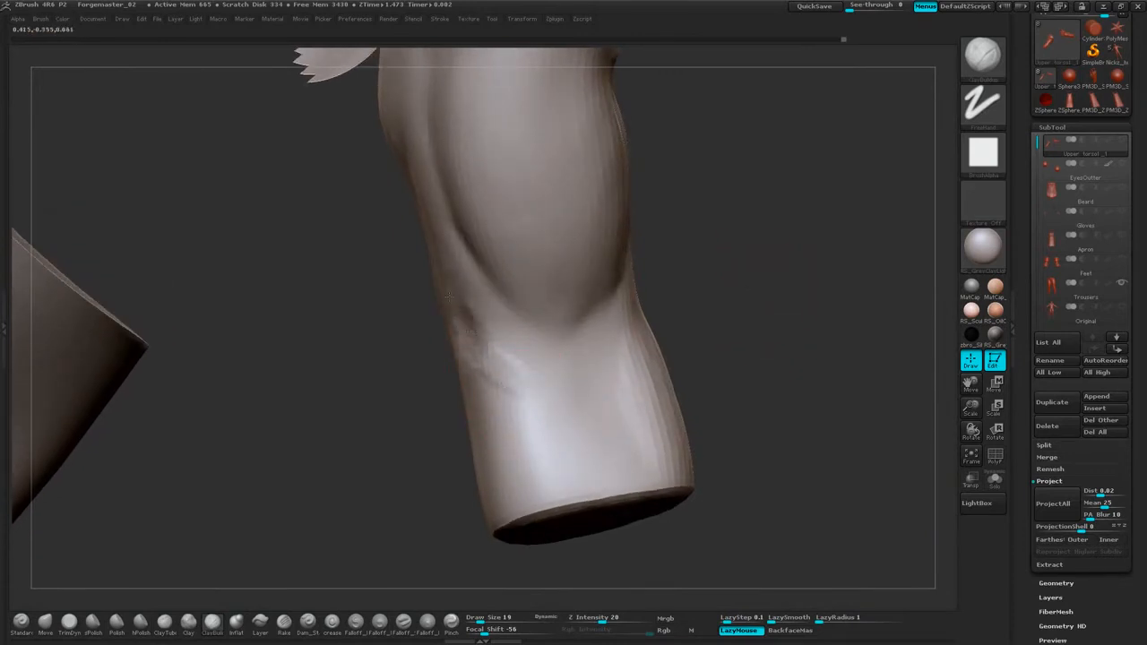
Add clay strokes at the side of the elbow and diagonally down onto the forearm.
{"action": "left_click_drag", "start_coordinate": [736, 262], "coordinate": [544, 260]}
{"action": "mouse_move", "coordinate": [841, 207]}
{"action": "left_mouse_down"}
{"action": "mouse_move", "coordinate": [821, 181]}
{"action": "mouse_move", "coordinate": [780, 212]}
{"action": "left_mouse_up"}
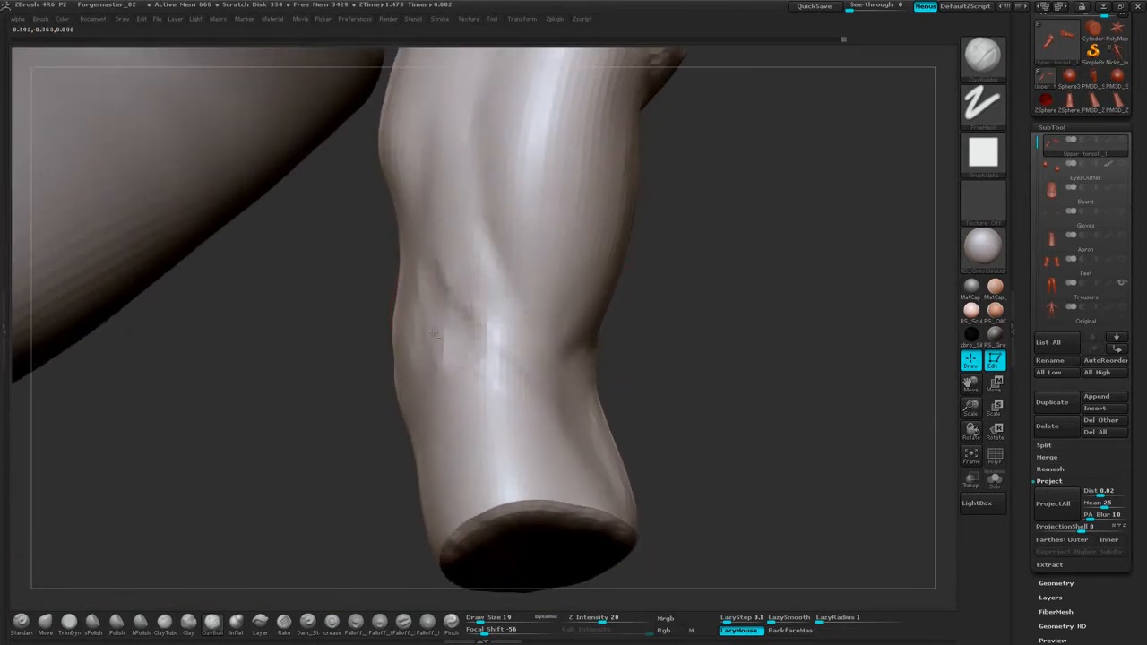
{"action": "mouse_move", "coordinate": [435, 334]}
{"action": "left_mouse_down"}
{"action": "mouse_move", "coordinate": [452, 391]}
{"action": "mouse_move", "coordinate": [449, 323]}
{"action": "left_mouse_up"}
{"action": "left_click_drag", "start_coordinate": [492, 392], "coordinate": [530, 441]}
{"action": "left_click_drag", "start_coordinate": [473, 382], "coordinate": [521, 453]}
{"action": "mouse_move", "coordinate": [732, 336]}
{"action": "left_mouse_down"}
{"action": "mouse_move", "coordinate": [744, 335]}
{"action": "mouse_move", "coordinate": [784, 236]}
{"action": "left_mouse_up"}
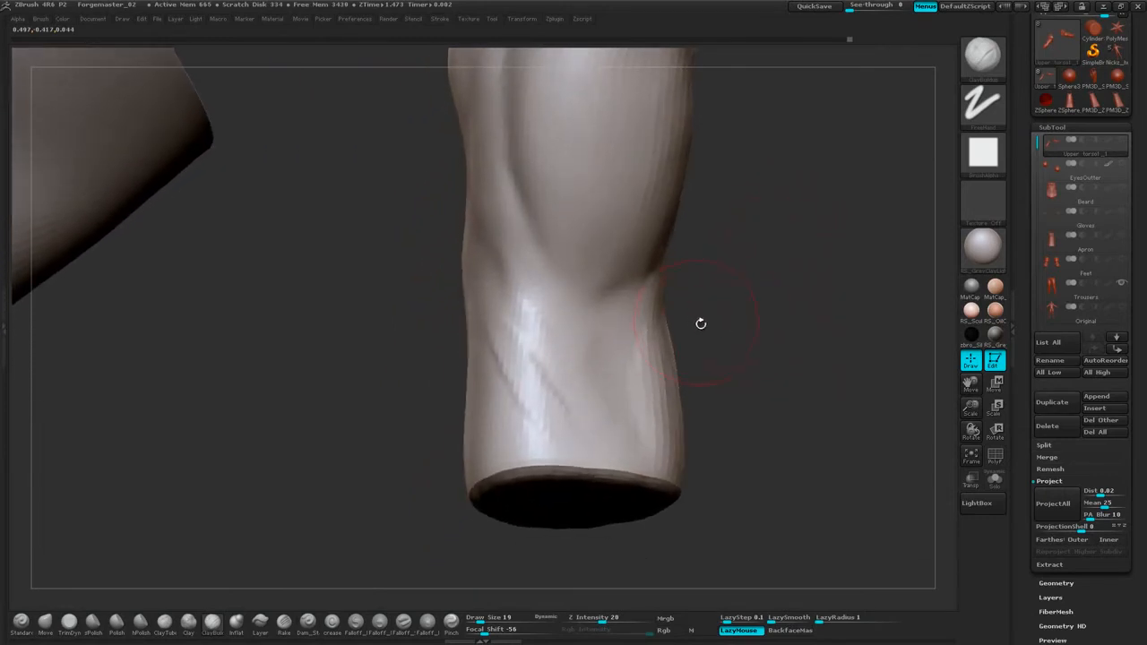
Build up the diagonal muscle ridge running from the elbow crease down to the forearm's cut end.
{"action": "left_click_drag", "start_coordinate": [776, 315], "coordinate": [549, 328]}
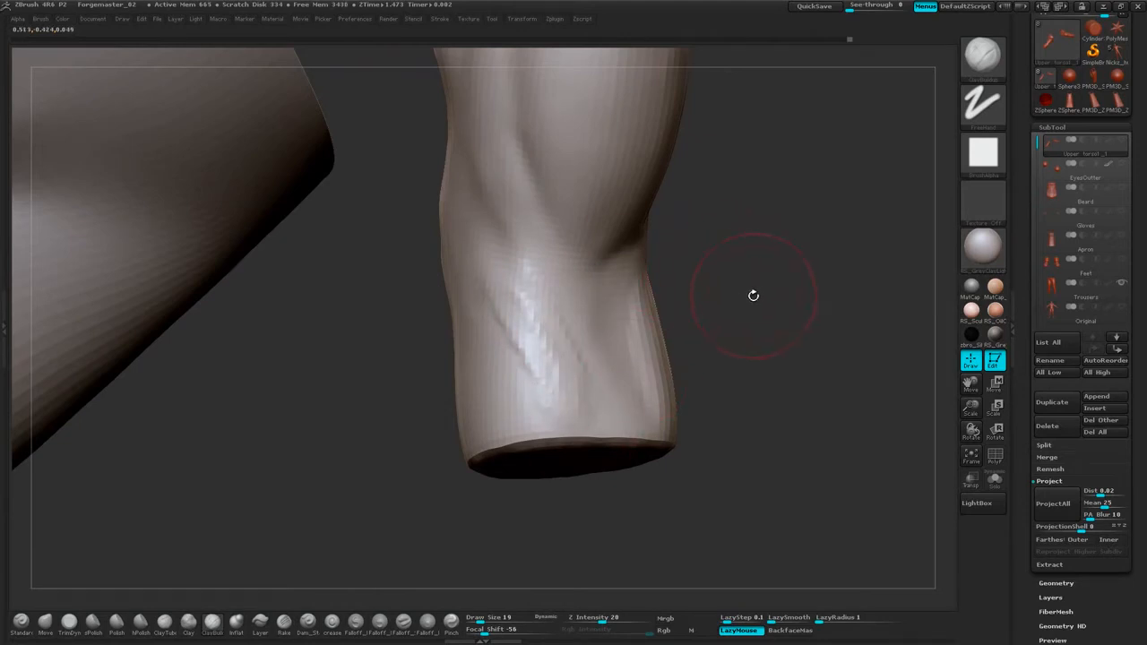
{"action": "left_click_drag", "start_coordinate": [771, 261], "coordinate": [585, 431]}
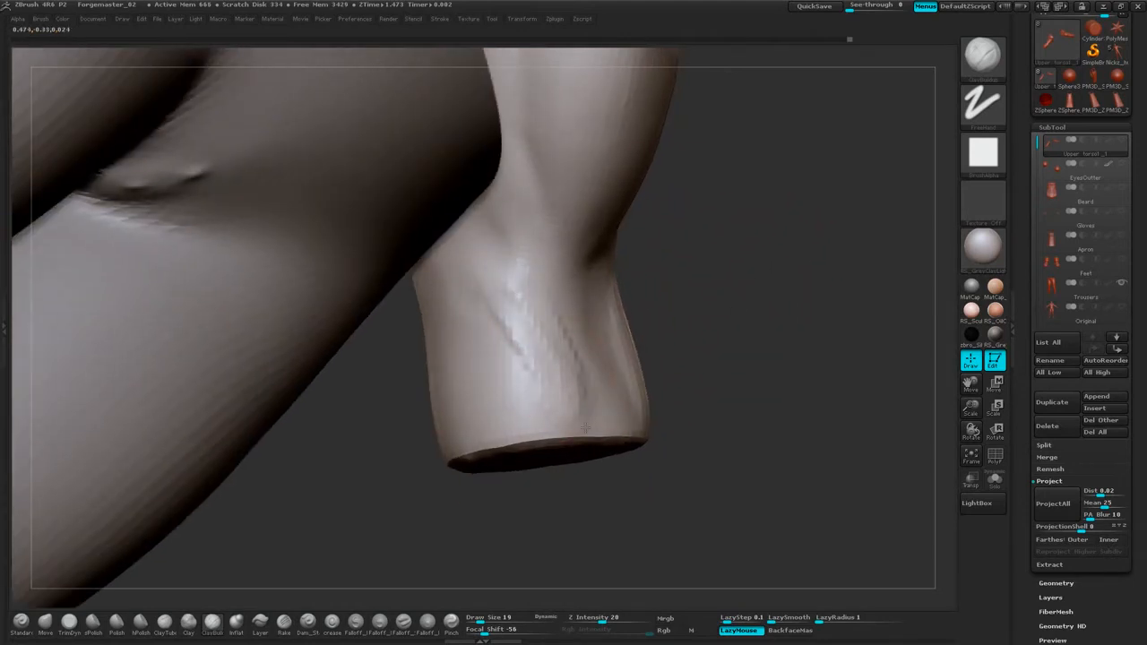
{"action": "left_click_drag", "start_coordinate": [741, 280], "coordinate": [664, 249]}
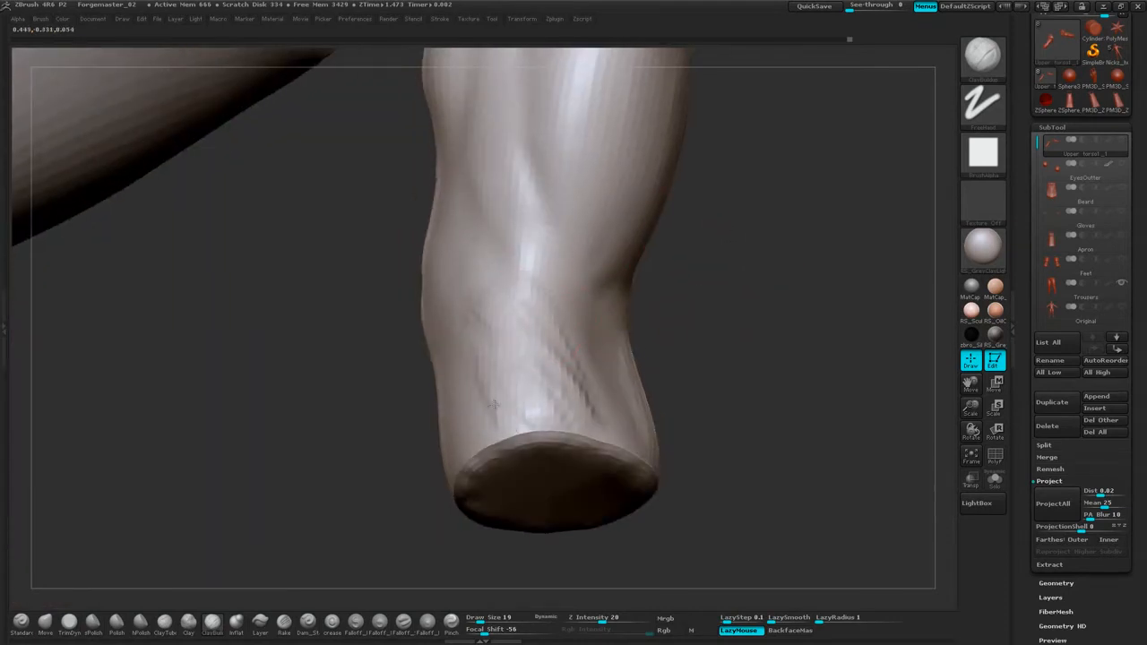
{"action": "left_click_drag", "start_coordinate": [726, 307], "coordinate": [564, 462]}
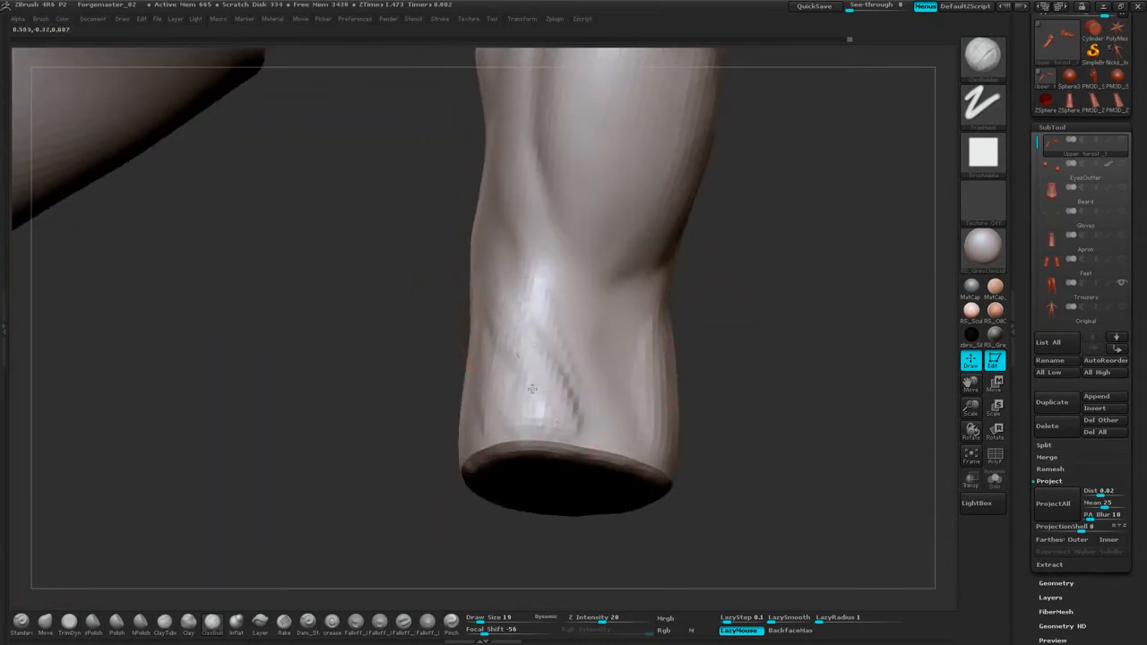
{"action": "left_click_drag", "start_coordinate": [532, 389], "coordinate": [550, 397]}
{"action": "left_click_drag", "start_coordinate": [690, 286], "coordinate": [612, 401]}
Fill out the forearm surface beside the diagonal ridge with clay strokes down to the cut end.
{"action": "right_click_drag", "start_coordinate": [643, 348], "coordinate": [678, 333]}
{"action": "left_click_drag", "start_coordinate": [679, 333], "coordinate": [659, 425]}
{"action": "mouse_move", "coordinate": [667, 361]}
{"action": "left_mouse_down"}
{"action": "mouse_move", "coordinate": [644, 326]}
{"action": "mouse_move", "coordinate": [617, 315]}
{"action": "mouse_move", "coordinate": [620, 333]}
{"action": "mouse_move", "coordinate": [648, 324]}
{"action": "mouse_move", "coordinate": [652, 348]}
{"action": "left_mouse_up"}
{"action": "left_click_drag", "start_coordinate": [797, 280], "coordinate": [896, 291]}
{"action": "mouse_move", "coordinate": [805, 318]}
{"action": "left_mouse_down"}
{"action": "mouse_move", "coordinate": [660, 336]}
{"action": "mouse_move", "coordinate": [657, 401]}
{"action": "left_mouse_up"}
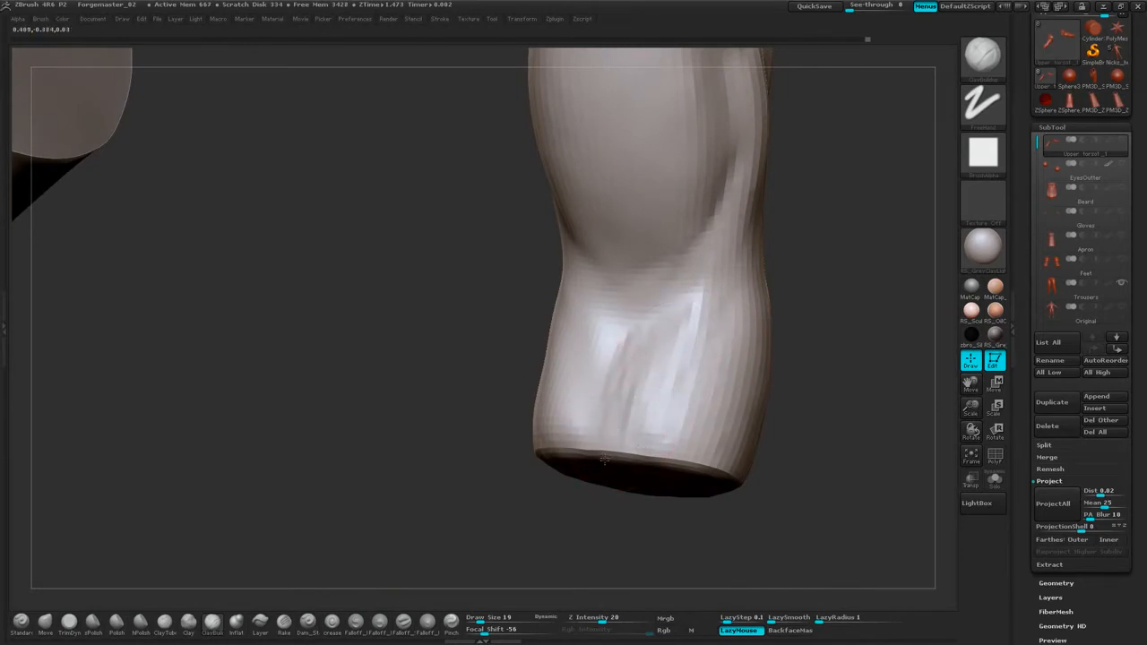
{"action": "left_click_drag", "start_coordinate": [579, 398], "coordinate": [580, 413]}
Smooth the clay strokes on the front and side of the forearm.
{"action": "left_click_drag", "start_coordinate": [834, 300], "coordinate": [704, 310]}
{"action": "left_click_drag", "start_coordinate": [789, 300], "coordinate": [834, 260]}
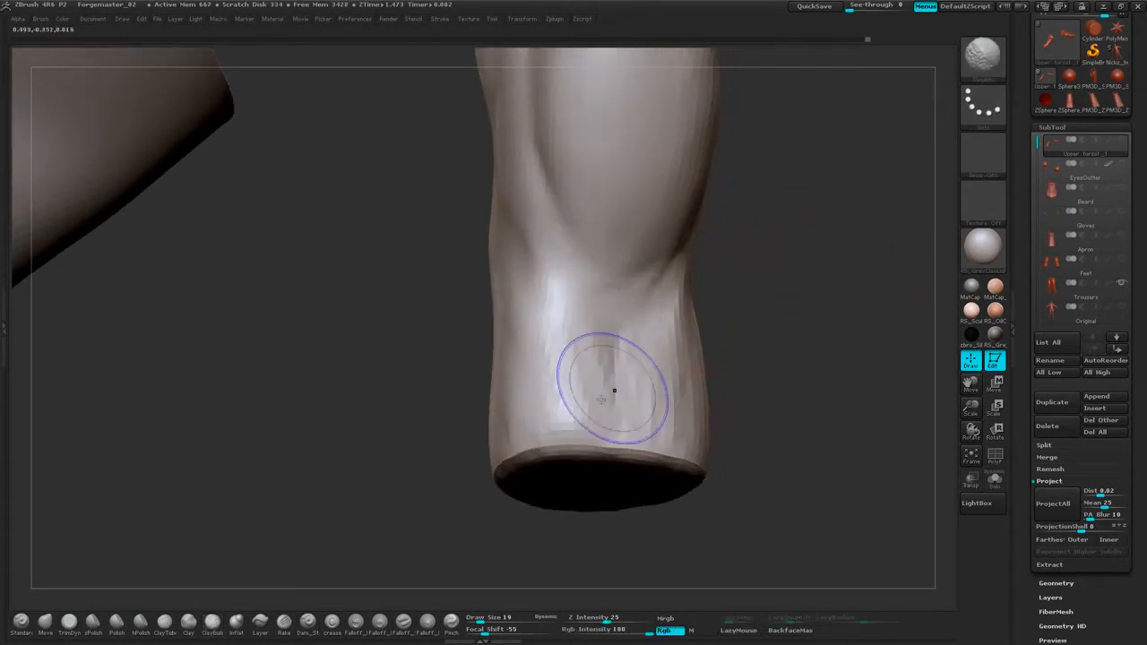
{"action": "left_click_drag", "start_coordinate": [615, 391], "coordinate": [652, 372], "text": "shift"}
{"action": "left_click_drag", "start_coordinate": [676, 414], "coordinate": [675, 314], "text": "shift"}
{"action": "left_click_drag", "start_coordinate": [743, 322], "coordinate": [834, 242]}
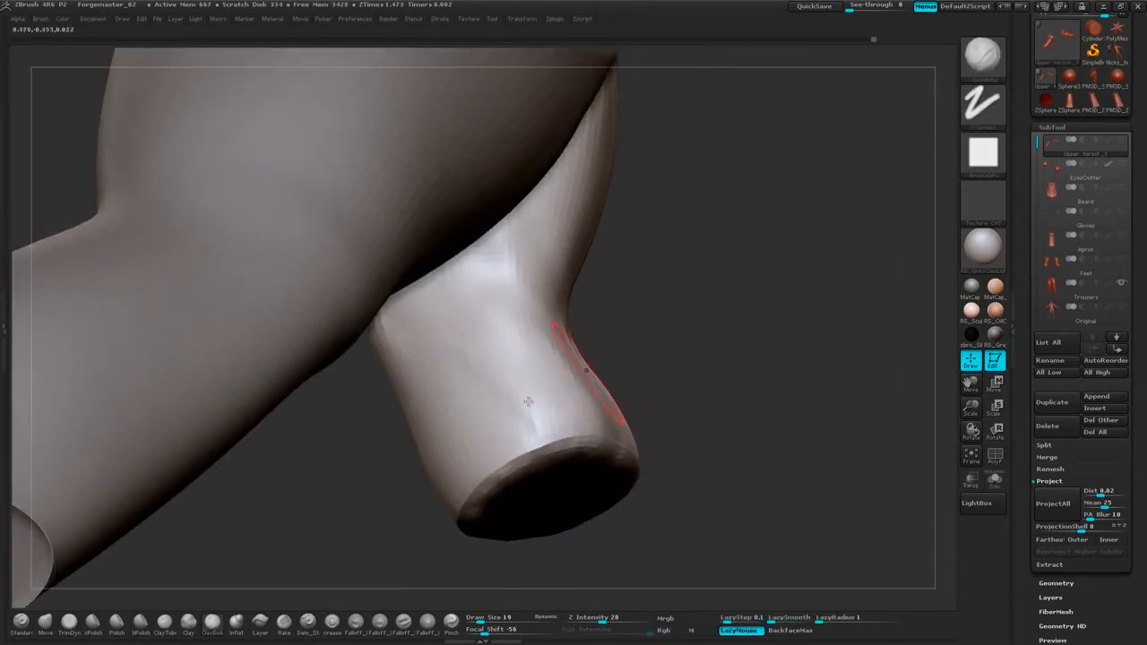
{"action": "left_click_drag", "start_coordinate": [477, 322], "coordinate": [526, 412], "text": "shift"}
{"action": "mouse_move", "coordinate": [833, 300]}
{"action": "left_mouse_down"}
{"action": "mouse_move", "coordinate": [724, 289]}
{"action": "mouse_move", "coordinate": [705, 320]}
{"action": "mouse_move", "coordinate": [609, 335]}
{"action": "mouse_move", "coordinate": [643, 225]}
{"action": "left_mouse_up"}
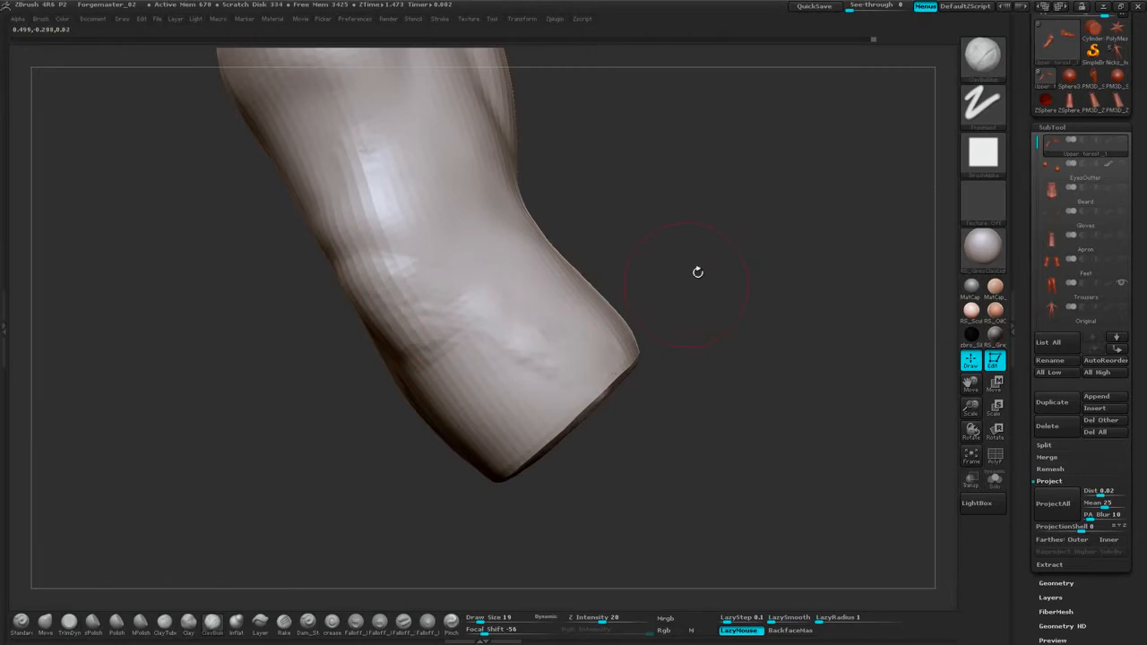
Build up the back of the elbow and forearm with the ClayBuildup brush.
{"action": "left_click_drag", "start_coordinate": [698, 271], "coordinate": [551, 302]}
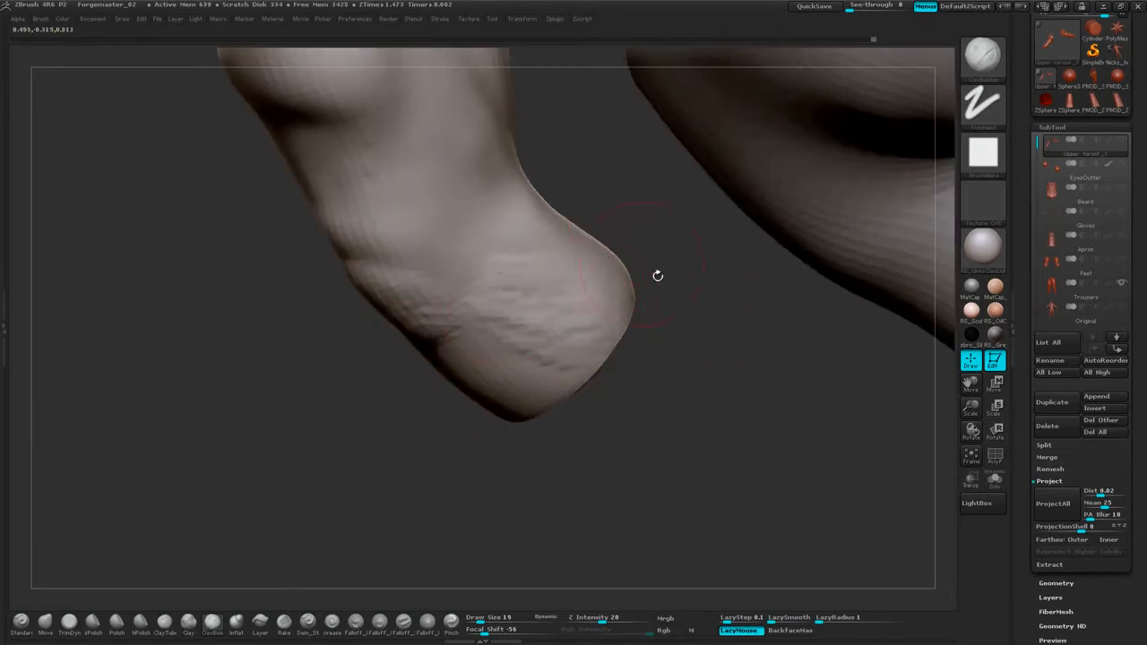
{"action": "mouse_move", "coordinate": [658, 276]}
{"action": "left_mouse_down"}
{"action": "mouse_move", "coordinate": [587, 319]}
{"action": "mouse_move", "coordinate": [525, 277]}
{"action": "left_mouse_up"}
{"action": "left_click_drag", "start_coordinate": [686, 310], "coordinate": [641, 315]}
{"action": "left_click_drag", "start_coordinate": [467, 298], "coordinate": [480, 428]}
{"action": "left_click_drag", "start_coordinate": [679, 316], "coordinate": [626, 324]}
{"action": "mouse_move", "coordinate": [683, 292]}
{"action": "left_mouse_down"}
{"action": "mouse_move", "coordinate": [717, 298]}
{"action": "mouse_move", "coordinate": [653, 313]}
{"action": "mouse_move", "coordinate": [592, 261]}
{"action": "left_mouse_up"}
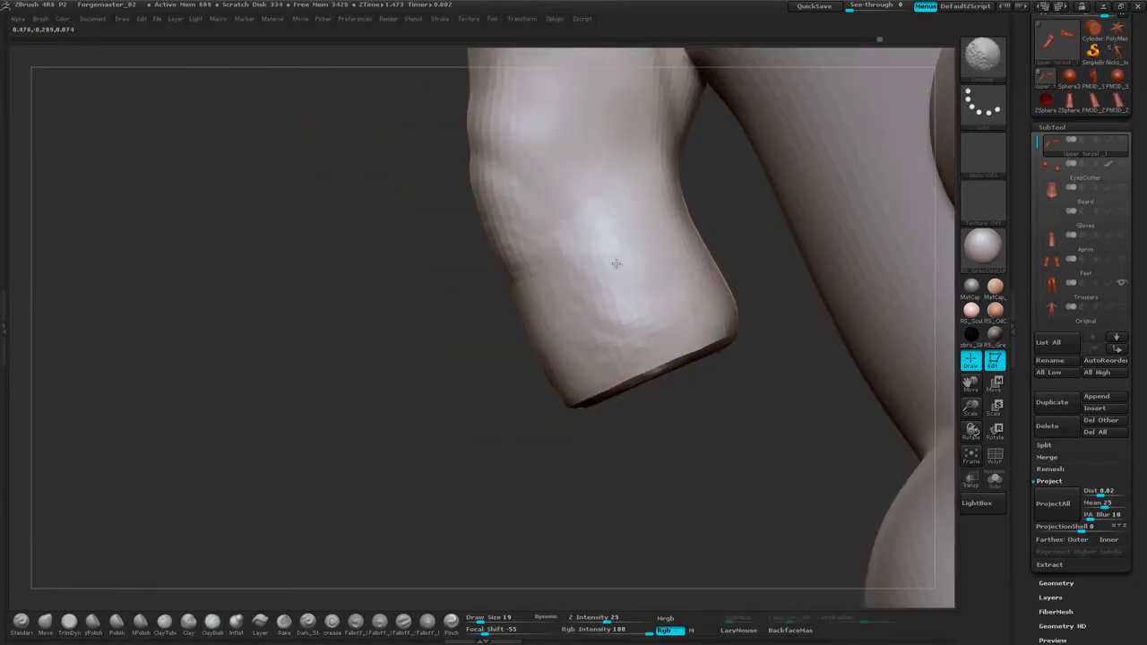
Smooth the rough clay on the back of the forearm near its cut end.
{"action": "mouse_move", "coordinate": [643, 443]}
{"action": "left_mouse_down"}
{"action": "mouse_move", "coordinate": [561, 315]}
{"action": "mouse_move", "coordinate": [541, 353]}
{"action": "left_mouse_up"}
{"action": "left_click_drag", "start_coordinate": [550, 301], "coordinate": [538, 354], "text": "shift"}
{"action": "left_click_drag", "start_coordinate": [692, 262], "coordinate": [764, 251]}
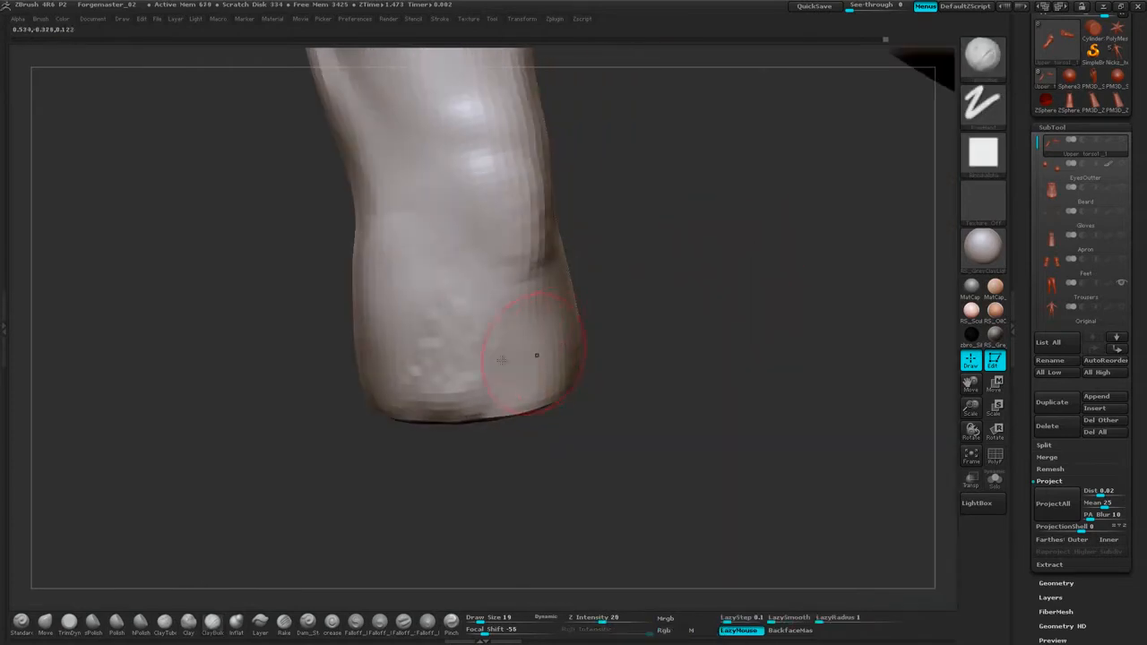
{"action": "mouse_move", "coordinate": [466, 377]}
{"action": "left_mouse_down", "text": "shift"}
{"action": "mouse_move", "coordinate": [432, 363]}
{"action": "mouse_move", "coordinate": [448, 309]}
{"action": "left_mouse_up", "text": "shift"}
{"action": "left_click_drag", "start_coordinate": [622, 303], "coordinate": [640, 341]}
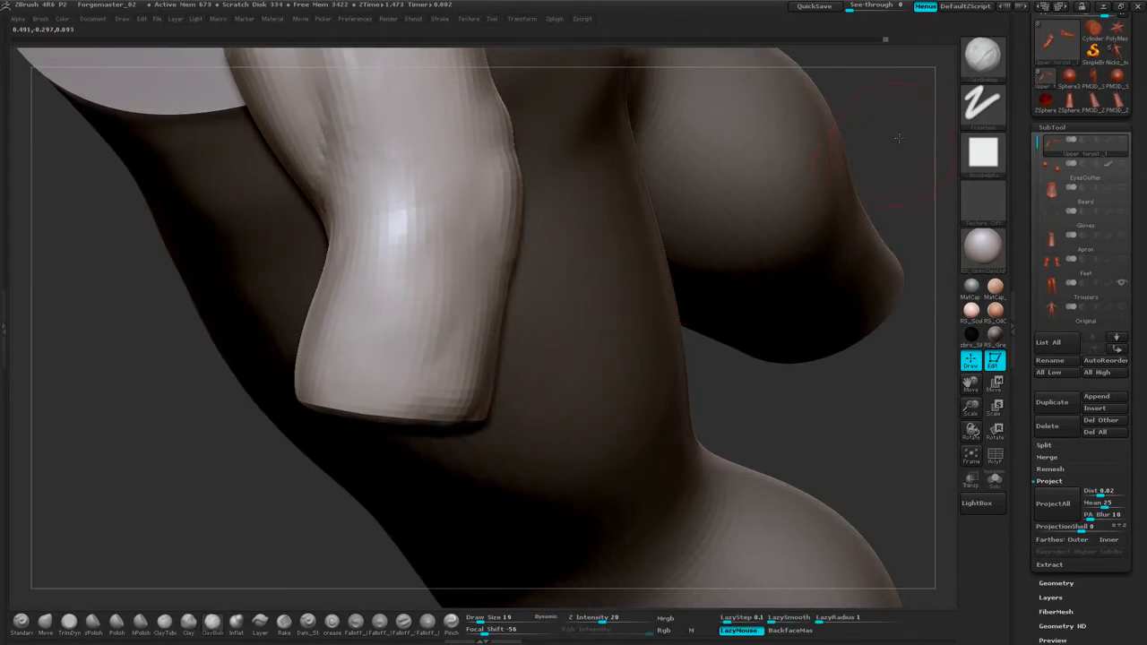
Smooth the triceps area at the back of the upper arm and its transition into the elbow.
{"action": "left_click_drag", "start_coordinate": [899, 138], "coordinate": [618, 206], "text": "alt"}
{"action": "left_click_drag", "start_coordinate": [601, 179], "coordinate": [575, 225], "text": "alt"}
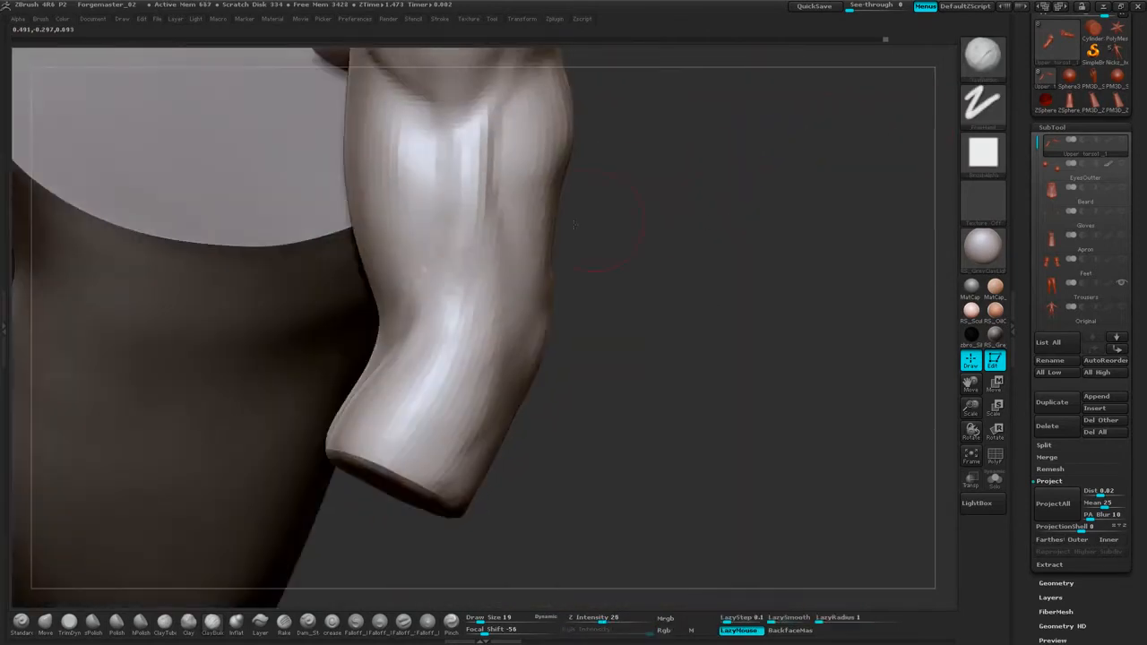
{"action": "left_click_drag", "start_coordinate": [498, 208], "coordinate": [427, 260], "text": "shift"}
{"action": "left_click_drag", "start_coordinate": [482, 227], "coordinate": [518, 108], "text": "shift"}
{"action": "left_click_drag", "start_coordinate": [671, 300], "coordinate": [678, 241], "text": "alt"}
{"action": "left_click_drag", "start_coordinate": [479, 297], "coordinate": [469, 321], "text": "shift"}
{"action": "left_click_drag", "start_coordinate": [647, 316], "coordinate": [547, 334]}
{"action": "left_click_drag", "start_coordinate": [484, 364], "coordinate": [479, 411], "text": "shift"}
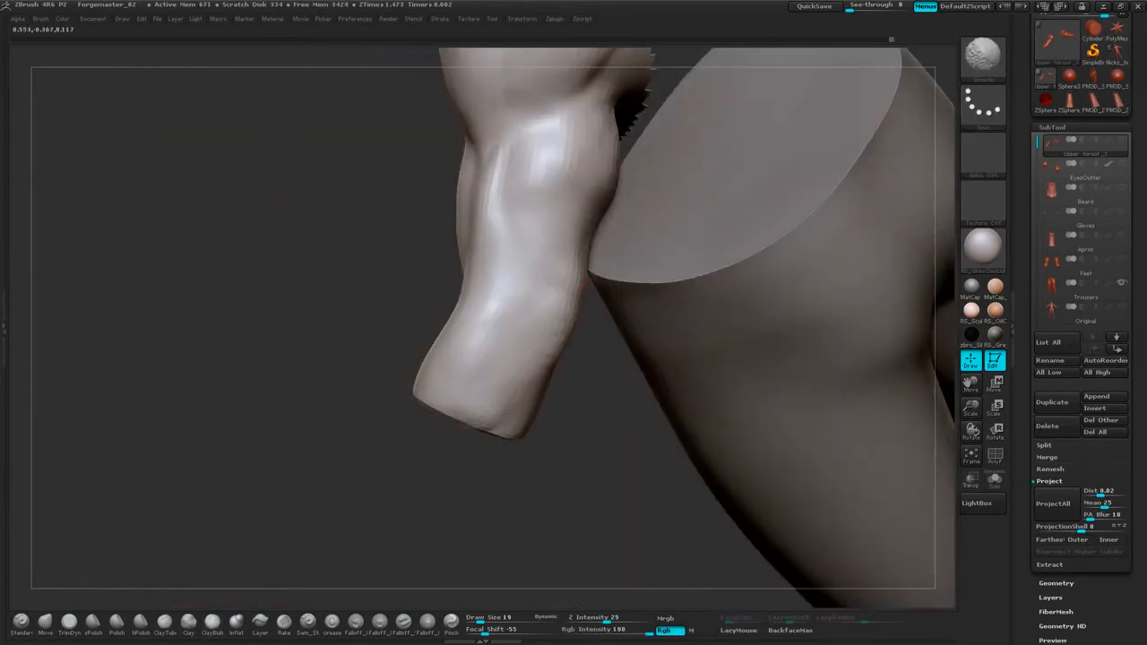
Smooth the remaining bumps around the side of the elbow.
{"action": "left_click_drag", "start_coordinate": [663, 395], "coordinate": [708, 368]}
{"action": "left_click_drag", "start_coordinate": [574, 305], "coordinate": [571, 351], "text": "shift"}
{"action": "mouse_move", "coordinate": [668, 285]}
{"action": "left_mouse_down"}
{"action": "mouse_move", "coordinate": [773, 223]}
{"action": "mouse_move", "coordinate": [753, 184]}
{"action": "left_mouse_up"}
{"action": "mouse_move", "coordinate": [717, 199]}
{"action": "left_mouse_down"}
{"action": "mouse_move", "coordinate": [673, 206]}
{"action": "mouse_move", "coordinate": [794, 176]}
{"action": "mouse_move", "coordinate": [789, 226]}
{"action": "mouse_move", "coordinate": [721, 260]}
{"action": "left_mouse_up"}
Build up the outer side of the upper arm between the biceps and triceps with clay strokes.
{"action": "left_click_drag", "start_coordinate": [556, 307], "coordinate": [543, 296]}
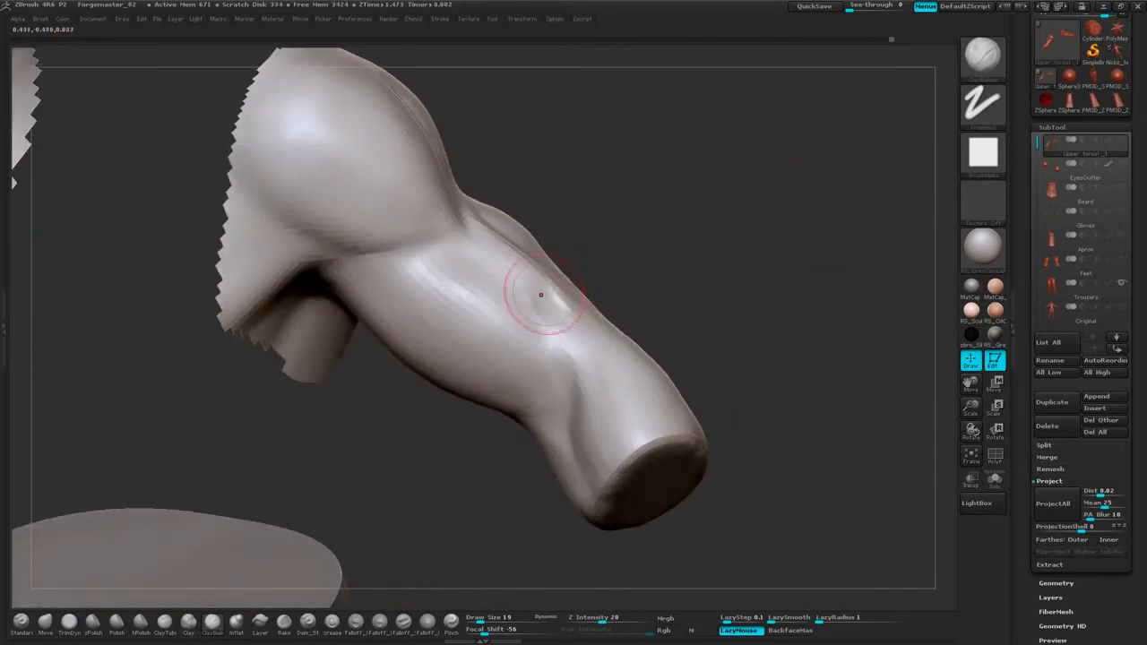
{"action": "left_click_drag", "start_coordinate": [668, 260], "coordinate": [659, 305]}
{"action": "left_click_drag", "start_coordinate": [581, 304], "coordinate": [564, 281]}
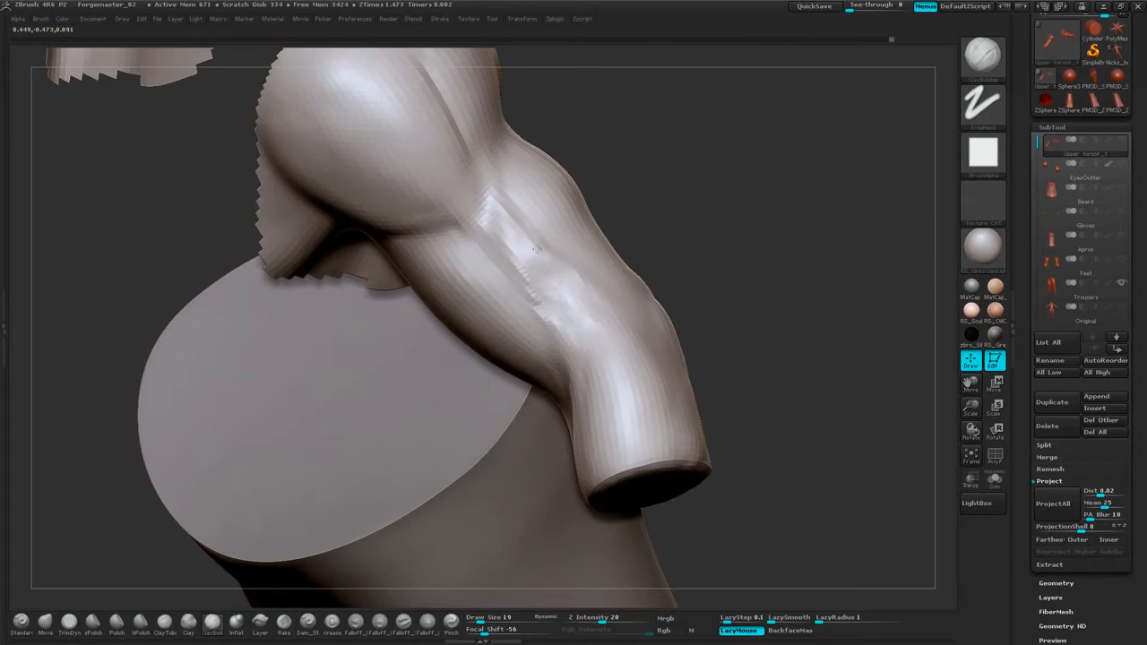
{"action": "mouse_move", "coordinate": [537, 250]}
{"action": "left_mouse_down"}
{"action": "mouse_move", "coordinate": [564, 268]}
{"action": "mouse_move", "coordinate": [579, 303]}
{"action": "mouse_move", "coordinate": [567, 334]}
{"action": "left_mouse_up"}
{"action": "mouse_move", "coordinate": [703, 226]}
{"action": "left_mouse_down"}
{"action": "mouse_move", "coordinate": [721, 184]}
{"action": "mouse_move", "coordinate": [732, 216]}
{"action": "mouse_move", "coordinate": [680, 221]}
{"action": "left_mouse_up"}
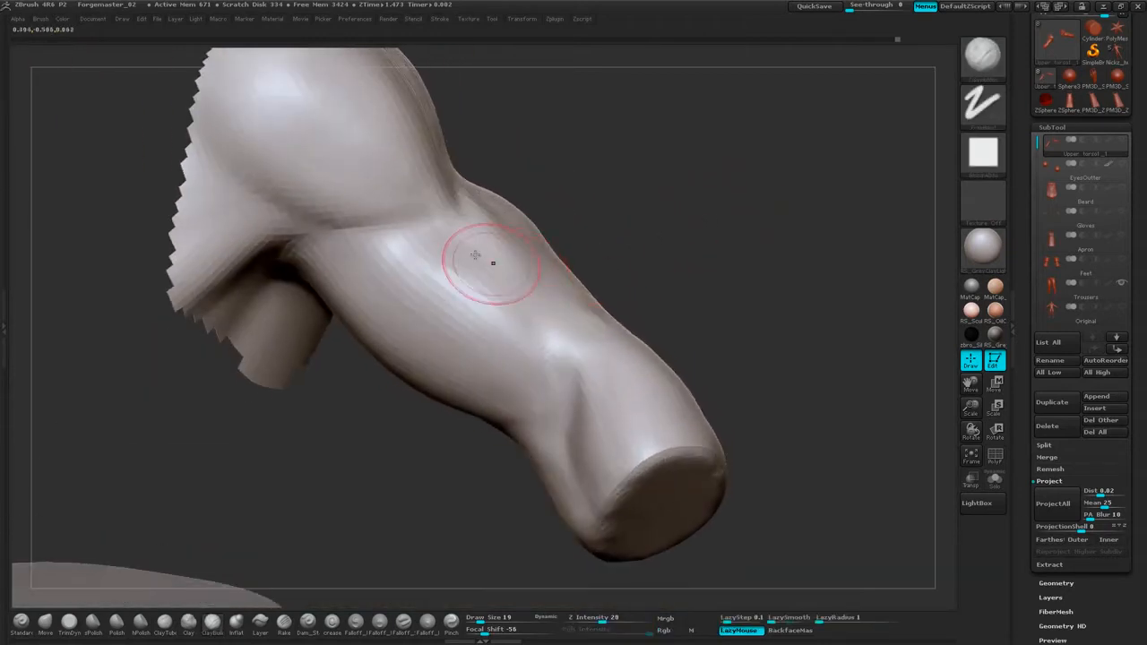
Lay clay strokes along the outer edge of the biceps from the deltoid towards the elbow.
{"action": "left_click_drag", "start_coordinate": [476, 258], "coordinate": [548, 351]}
{"action": "left_click_drag", "start_coordinate": [466, 272], "coordinate": [516, 347]}
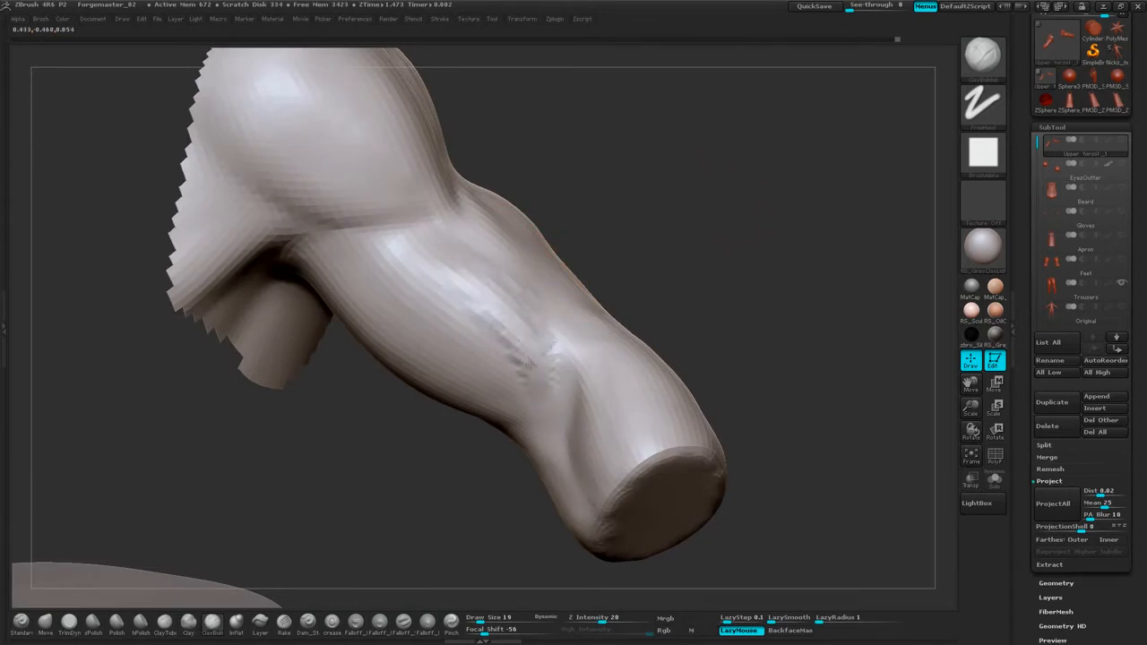
{"action": "left_click_drag", "start_coordinate": [426, 262], "coordinate": [489, 349]}
{"action": "left_click_drag", "start_coordinate": [438, 291], "coordinate": [484, 334]}
{"action": "left_click_drag", "start_coordinate": [686, 249], "coordinate": [656, 190]}
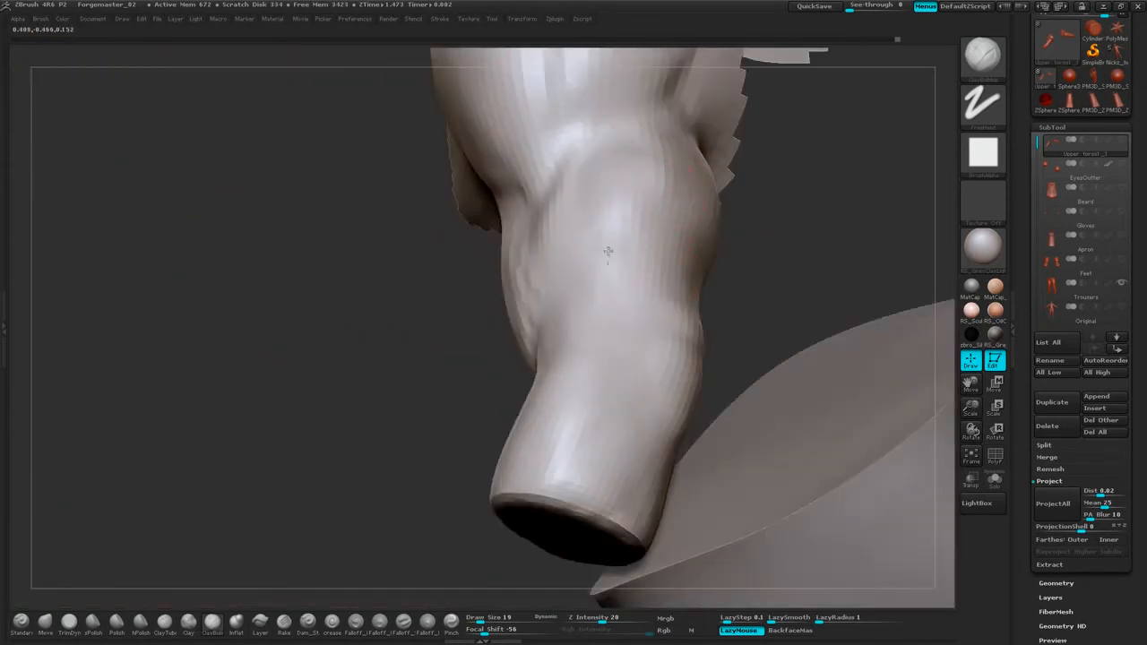
Smooth the built-up strokes along the outer biceps down to the elbow crease.
{"action": "left_click_drag", "start_coordinate": [731, 262], "coordinate": [847, 275]}
{"action": "left_click_drag", "start_coordinate": [524, 286], "coordinate": [513, 273], "text": "shift"}
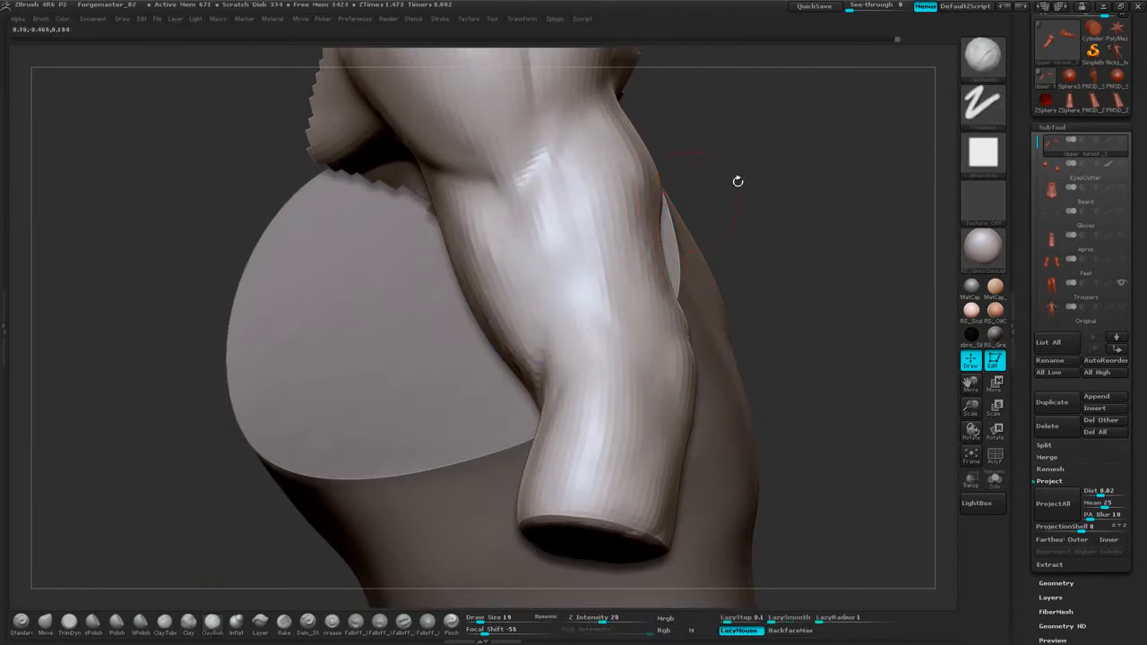
{"action": "left_click_drag", "start_coordinate": [738, 181], "coordinate": [797, 184]}
{"action": "left_click_drag", "start_coordinate": [509, 274], "coordinate": [540, 399], "text": "shift"}
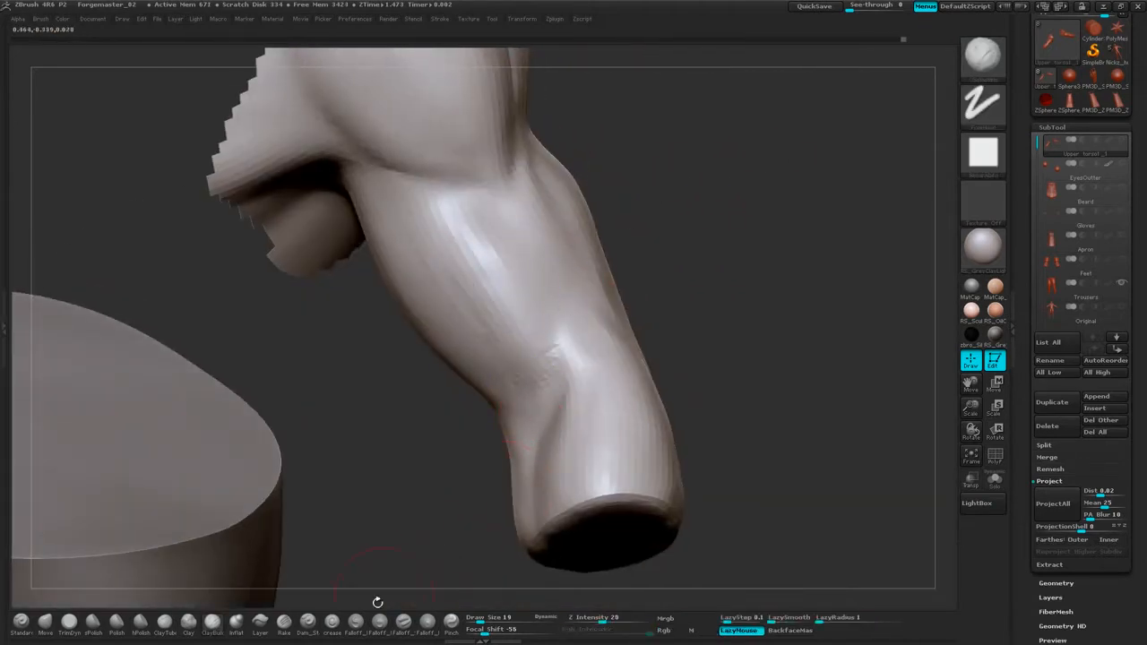
Carve grooves separating the biceps, the outer arm muscle and the triceps with the Dam_Standard brush.
{"action": "left_click", "coordinate": [307, 620]}
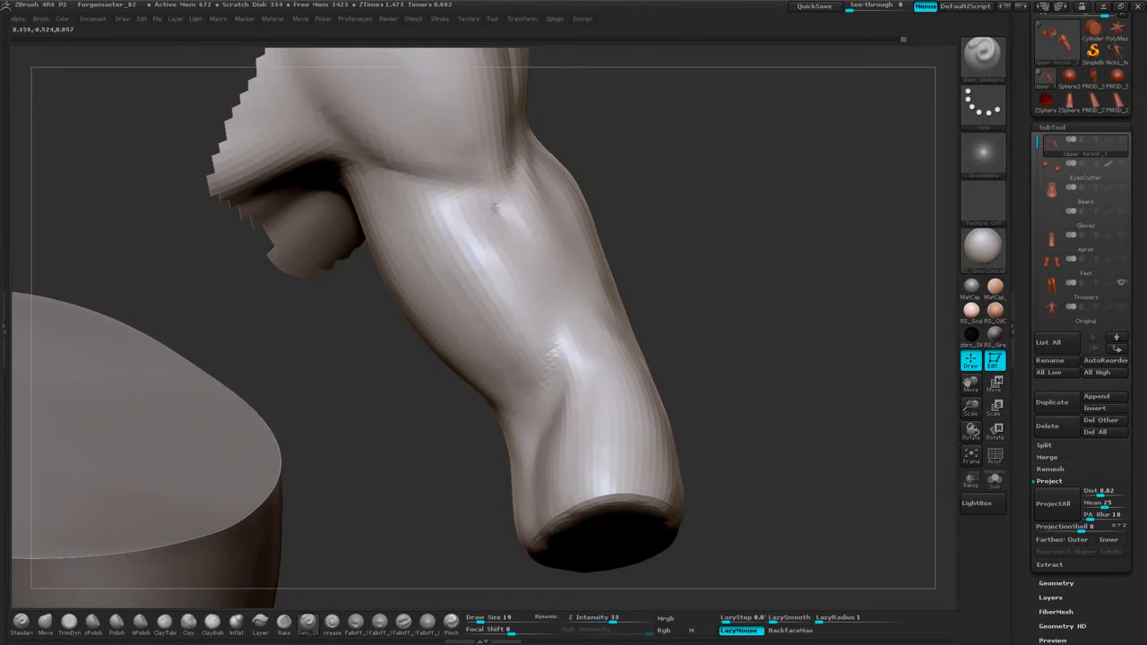
{"action": "left_click_drag", "start_coordinate": [494, 208], "coordinate": [536, 253]}
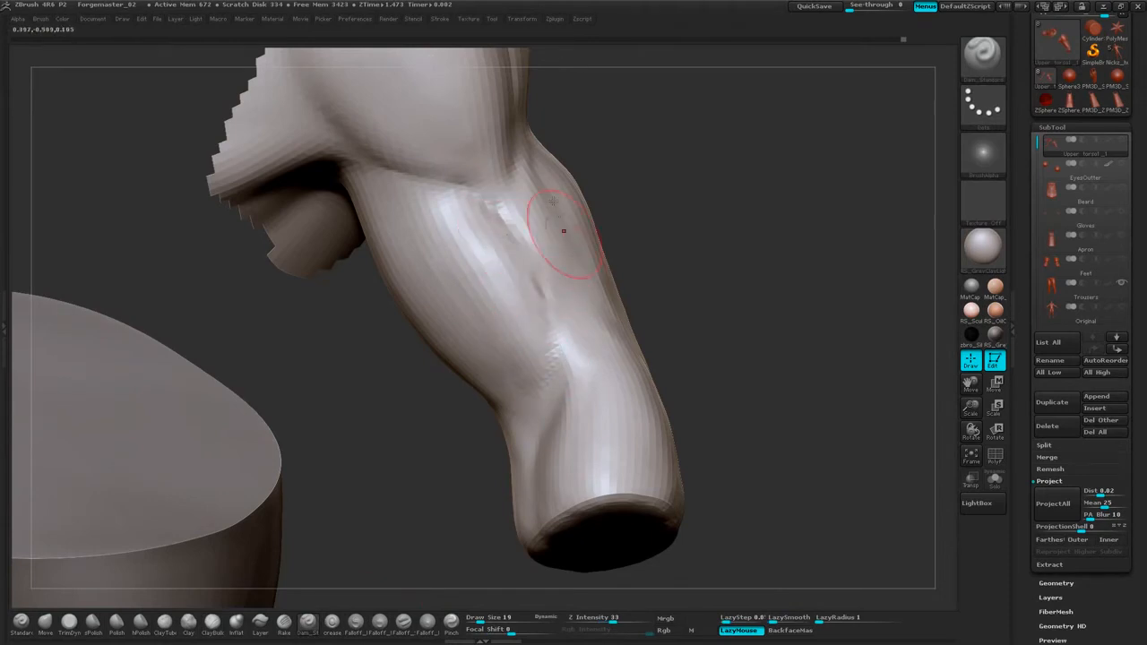
{"action": "mouse_move", "coordinate": [693, 264]}
{"action": "left_mouse_down"}
{"action": "mouse_move", "coordinate": [633, 247]}
{"action": "mouse_move", "coordinate": [610, 355]}
{"action": "left_mouse_up"}
{"action": "left_click_drag", "start_coordinate": [547, 205], "coordinate": [614, 337]}
{"action": "left_click_drag", "start_coordinate": [749, 278], "coordinate": [650, 309]}
Soften the carved grooves along the outer upper arm by smoothing them.
{"action": "left_click_drag", "start_coordinate": [581, 314], "coordinate": [566, 269], "text": "shift"}
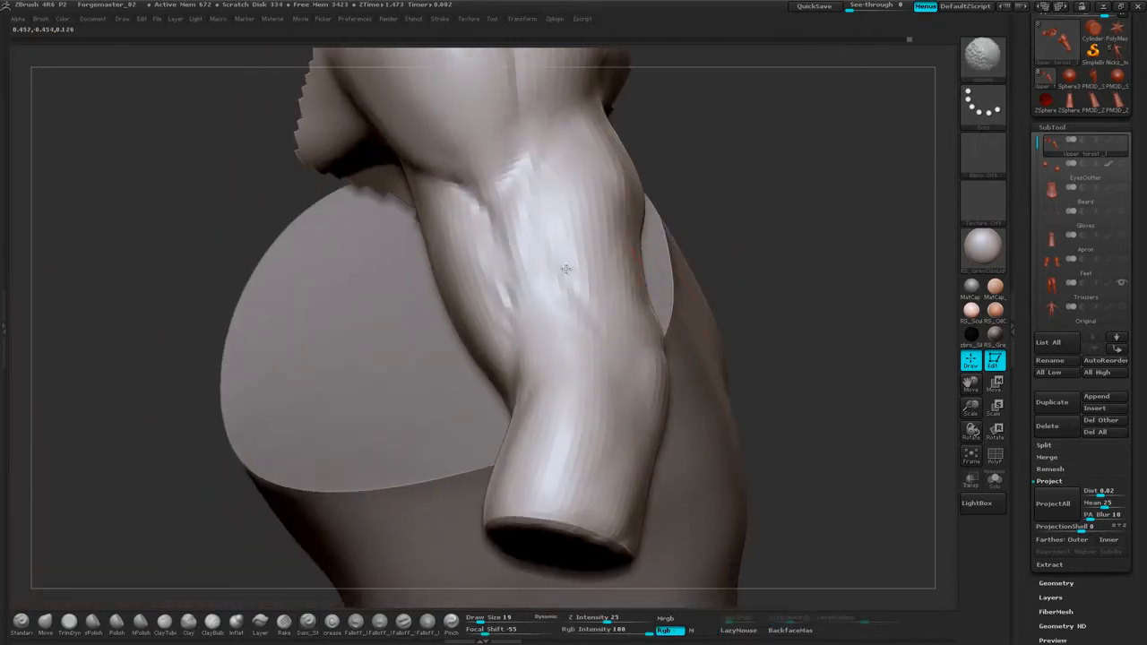
{"action": "mouse_move", "coordinate": [727, 233]}
{"action": "left_mouse_down"}
{"action": "mouse_move", "coordinate": [783, 154]}
{"action": "mouse_move", "coordinate": [696, 192]}
{"action": "left_mouse_up"}
{"action": "left_click_drag", "start_coordinate": [466, 265], "coordinate": [504, 325], "text": "shift"}
{"action": "mouse_move", "coordinate": [602, 254]}
{"action": "left_mouse_down"}
{"action": "mouse_move", "coordinate": [645, 263]}
{"action": "mouse_move", "coordinate": [696, 200]}
{"action": "mouse_move", "coordinate": [671, 210]}
{"action": "mouse_move", "coordinate": [741, 197]}
{"action": "mouse_move", "coordinate": [692, 212]}
{"action": "left_mouse_up"}
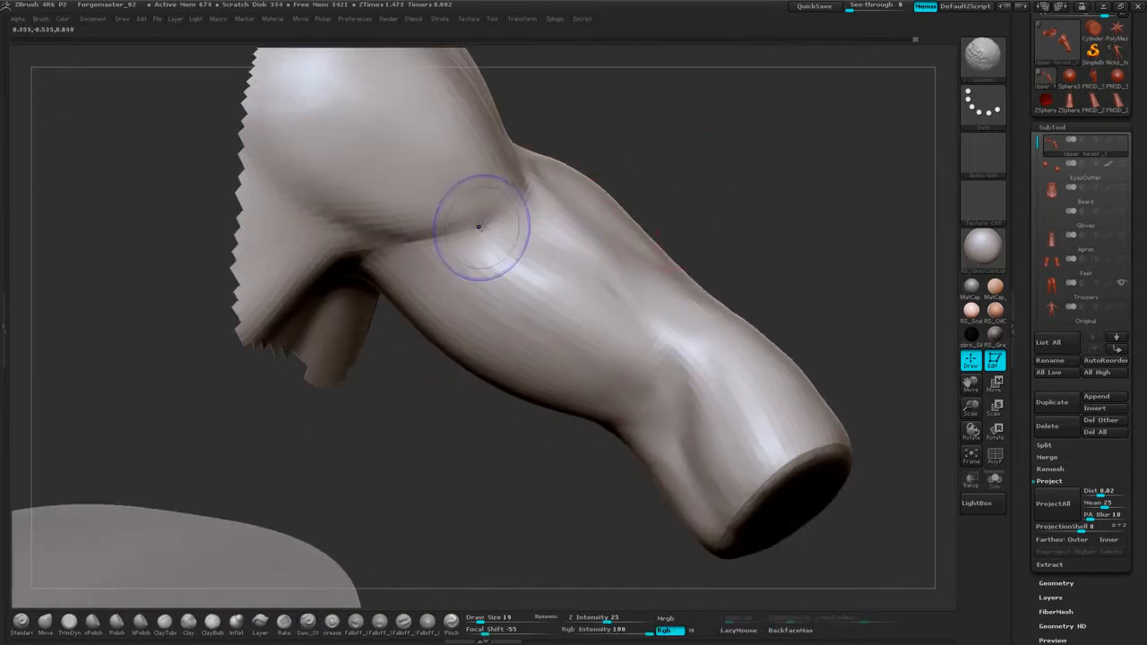
Carve and smooth the crease where the deltoid meets the top of the biceps.
{"action": "left_click_drag", "start_coordinate": [480, 227], "coordinate": [529, 208], "text": "shift"}
{"action": "left_click_drag", "start_coordinate": [708, 183], "coordinate": [659, 202]}
{"action": "left_click_drag", "start_coordinate": [506, 223], "coordinate": [434, 236]}
{"action": "left_click_drag", "start_coordinate": [708, 183], "coordinate": [638, 190]}
{"action": "left_click_drag", "start_coordinate": [616, 137], "coordinate": [535, 192]}
{"action": "mouse_move", "coordinate": [744, 129]}
{"action": "left_mouse_down"}
{"action": "mouse_move", "coordinate": [758, 179]}
{"action": "mouse_move", "coordinate": [807, 184]}
{"action": "left_mouse_up"}
{"action": "left_click_drag", "start_coordinate": [529, 237], "coordinate": [436, 285], "text": "shift"}
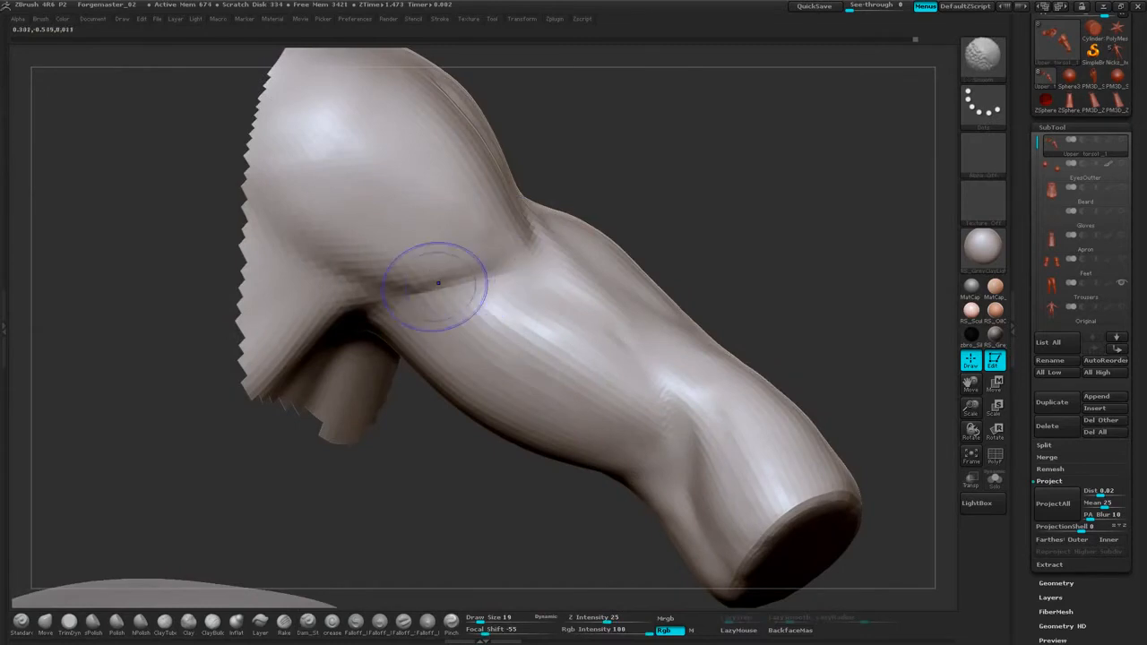
Unhide the rest of the upper torso, seen from the front.
{"action": "mouse_move", "coordinate": [717, 180]}
{"action": "left_mouse_down"}
{"action": "mouse_move", "coordinate": [744, 216]}
{"action": "mouse_move", "coordinate": [735, 193]}
{"action": "mouse_move", "coordinate": [781, 159]}
{"action": "mouse_move", "coordinate": [835, 213]}
{"action": "mouse_move", "coordinate": [817, 235]}
{"action": "mouse_move", "coordinate": [863, 225]}
{"action": "left_mouse_up"}
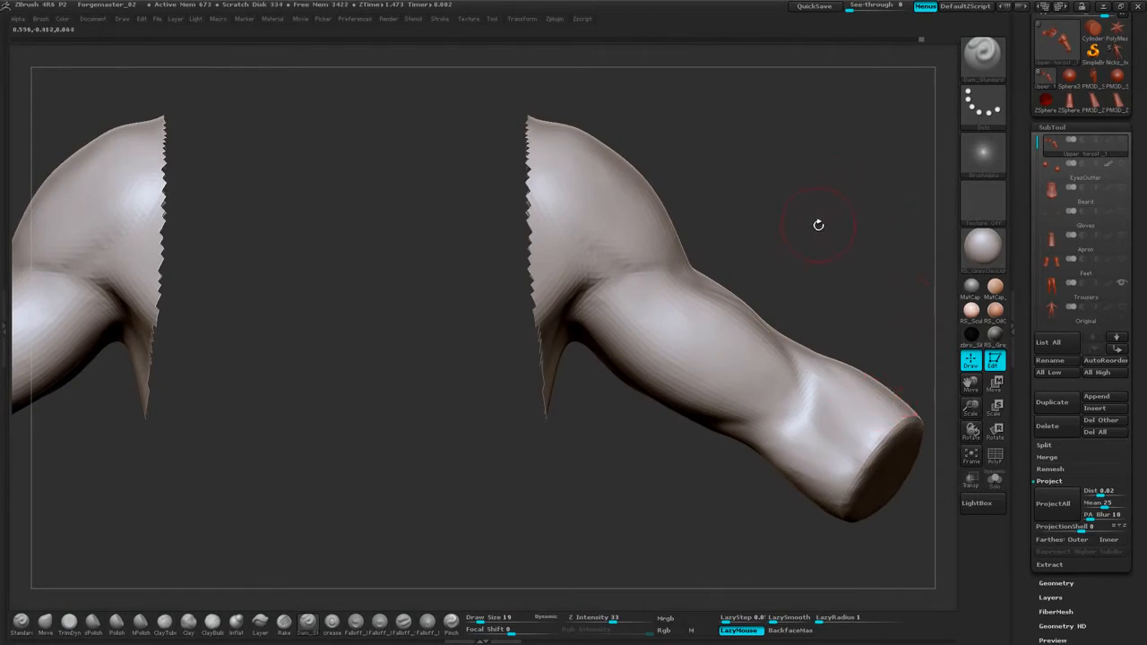
{"action": "left_click", "coordinate": [832, 217], "text": "ctrl+shift"}
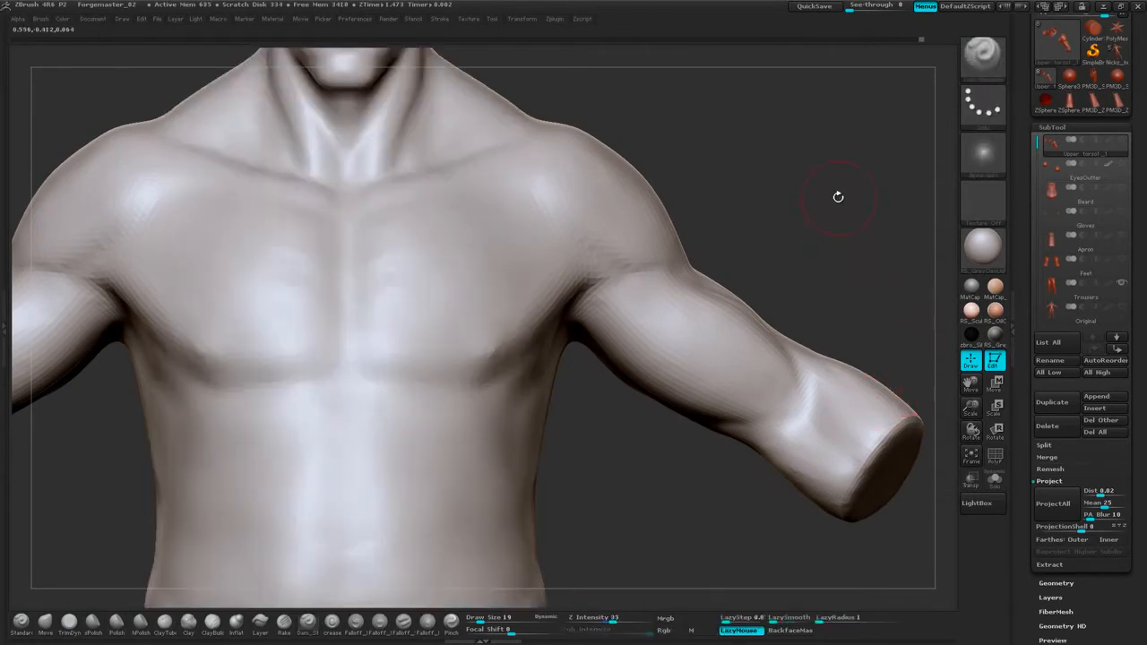
Subdivide the upper torso mesh and work a Dam_Standard stroke along the collarbone.
{"action": "right_click", "coordinate": [829, 211]}
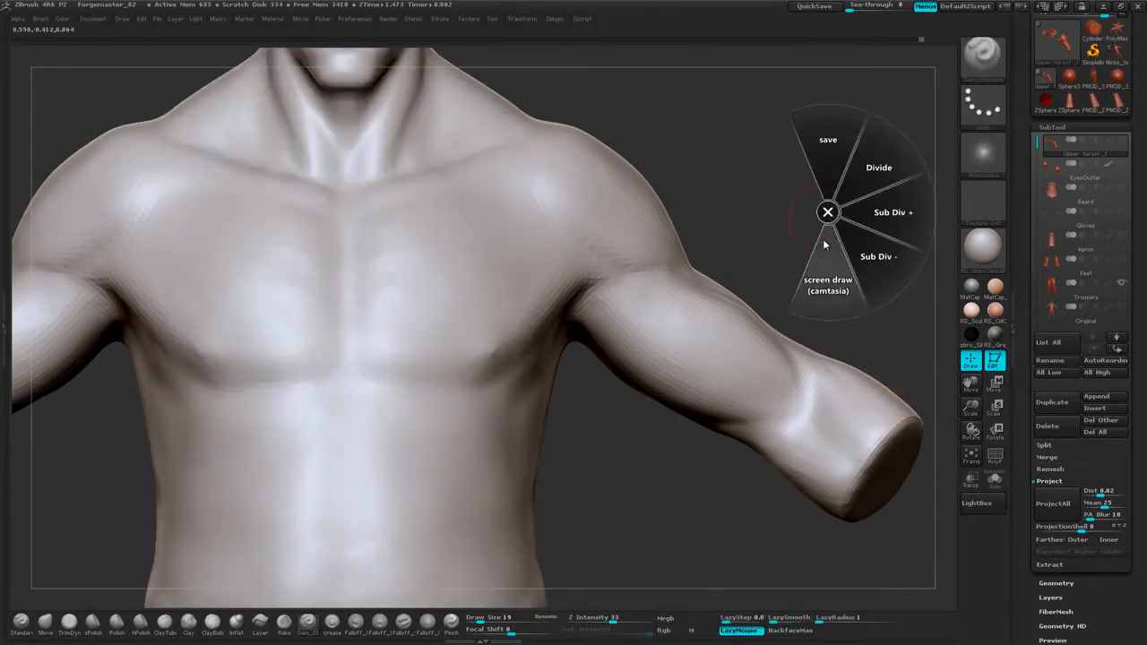
{"action": "left_click", "coordinate": [878, 168]}
{"action": "mouse_move", "coordinate": [828, 205]}
{"action": "left_mouse_down"}
{"action": "mouse_move", "coordinate": [799, 192]}
{"action": "mouse_move", "coordinate": [835, 167]}
{"action": "mouse_move", "coordinate": [799, 185]}
{"action": "mouse_move", "coordinate": [814, 216]}
{"action": "mouse_move", "coordinate": [709, 344]}
{"action": "mouse_move", "coordinate": [851, 135]}
{"action": "mouse_move", "coordinate": [808, 265]}
{"action": "mouse_move", "coordinate": [581, 264]}
{"action": "left_mouse_up"}
{"action": "mouse_move", "coordinate": [747, 211]}
{"action": "left_mouse_down", "text": "alt"}
{"action": "mouse_move", "coordinate": [751, 292]}
{"action": "mouse_move", "coordinate": [720, 223]}
{"action": "mouse_move", "coordinate": [591, 343]}
{"action": "mouse_move", "coordinate": [725, 189]}
{"action": "mouse_move", "coordinate": [697, 210]}
{"action": "mouse_move", "coordinate": [805, 219]}
{"action": "mouse_move", "coordinate": [779, 146]}
{"action": "mouse_move", "coordinate": [794, 210]}
{"action": "mouse_move", "coordinate": [681, 269]}
{"action": "left_mouse_up", "text": "alt"}
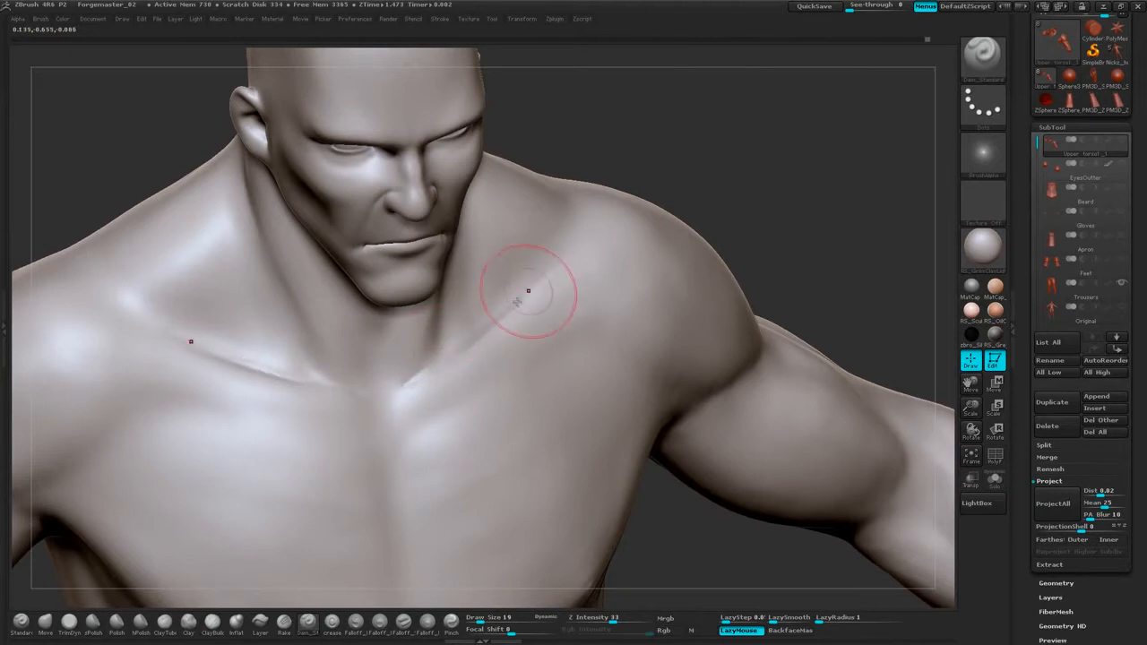
{"action": "mouse_move", "coordinate": [469, 337]}
{"action": "left_mouse_down"}
{"action": "mouse_move", "coordinate": [498, 315]}
{"action": "mouse_move", "coordinate": [460, 350]}
{"action": "left_mouse_up"}
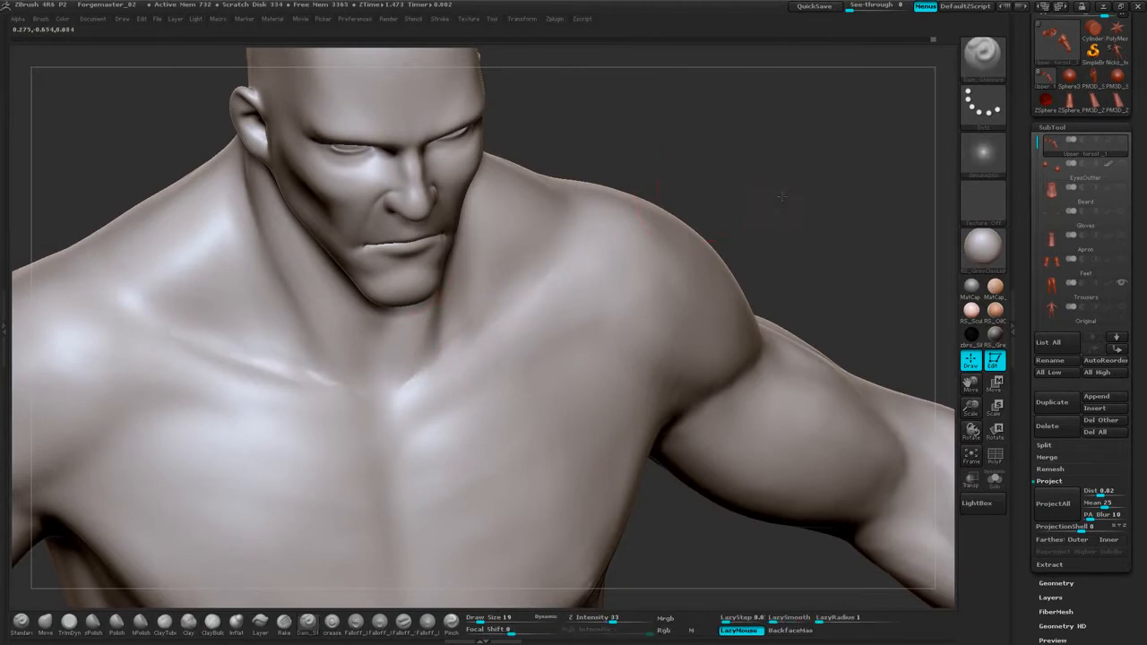
{"action": "mouse_move", "coordinate": [777, 192]}
{"action": "left_mouse_down"}
{"action": "mouse_move", "coordinate": [851, 199]}
{"action": "mouse_move", "coordinate": [838, 199]}
{"action": "left_mouse_up"}
Switch to the Standard brush with a draw size of 8 and check its Lazy Mouse stroke settings.
{"action": "left_click", "coordinate": [22, 624]}
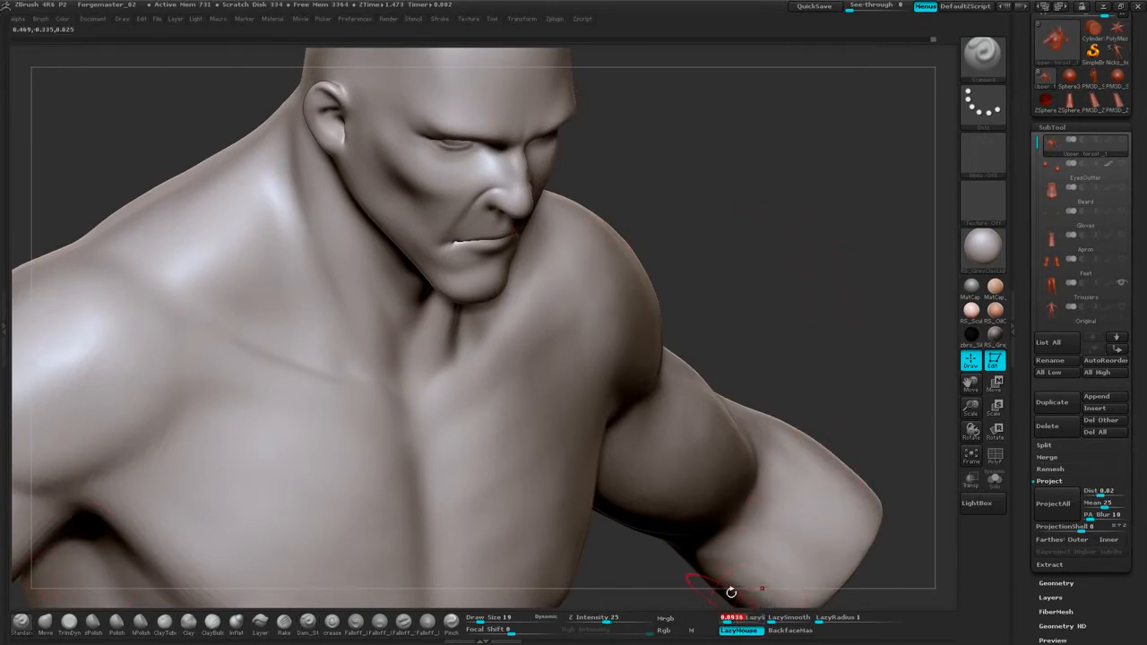
{"action": "key", "text": "space"}
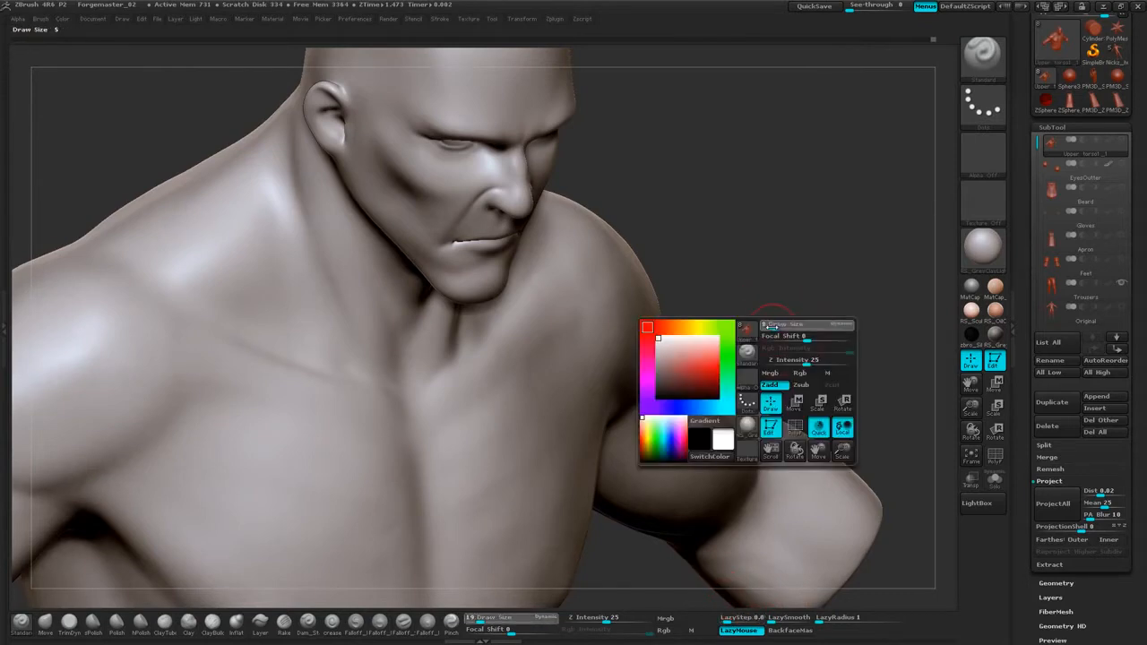
{"action": "mouse_move", "coordinate": [773, 245]}
{"action": "left_mouse_down"}
{"action": "mouse_move", "coordinate": [781, 254]}
{"action": "mouse_move", "coordinate": [821, 207]}
{"action": "mouse_move", "coordinate": [746, 186]}
{"action": "left_mouse_up"}
{"action": "left_click", "coordinate": [39, 20]}
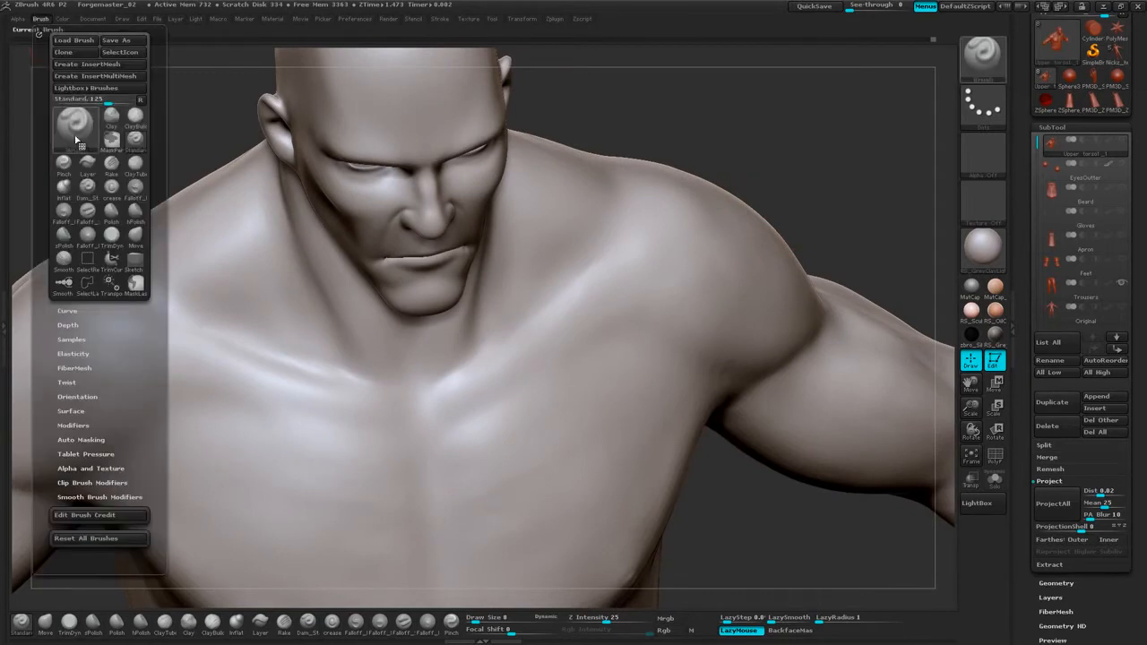
{"action": "scroll", "coordinate": [126, 312], "scroll_direction": "down", "scroll_amount": 2}
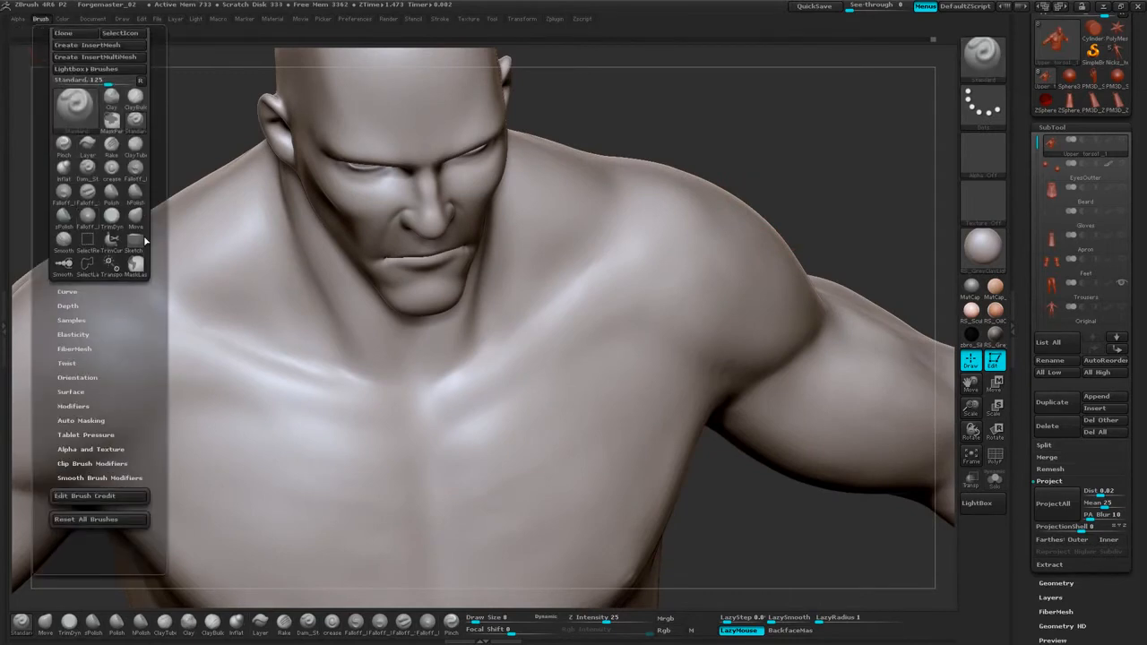
{"action": "left_click", "coordinate": [439, 18]}
{"action": "left_click", "coordinate": [473, 148]}
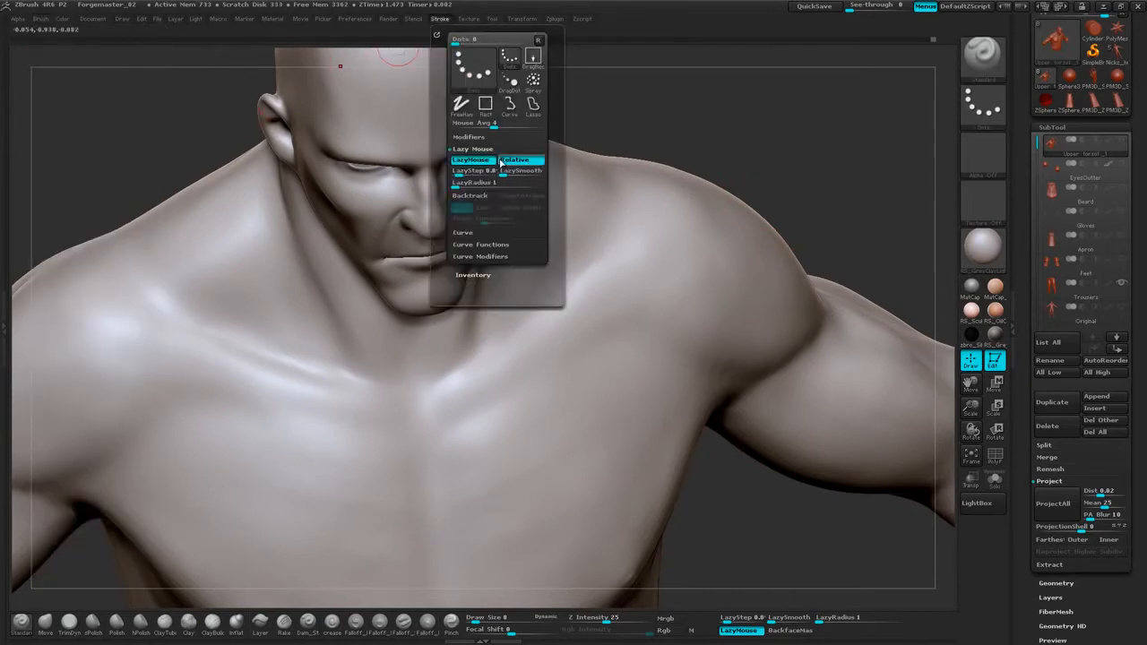
{"action": "left_click_drag", "start_coordinate": [849, 162], "coordinate": [849, 134]}
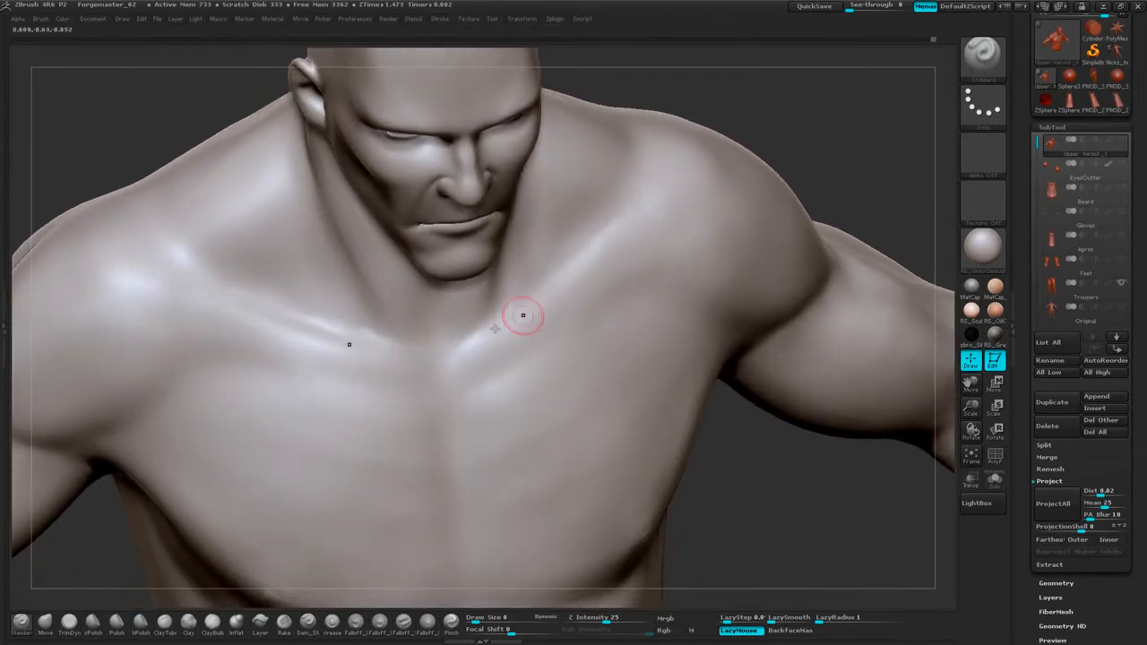
{"action": "left_click_drag", "start_coordinate": [455, 365], "coordinate": [599, 278]}
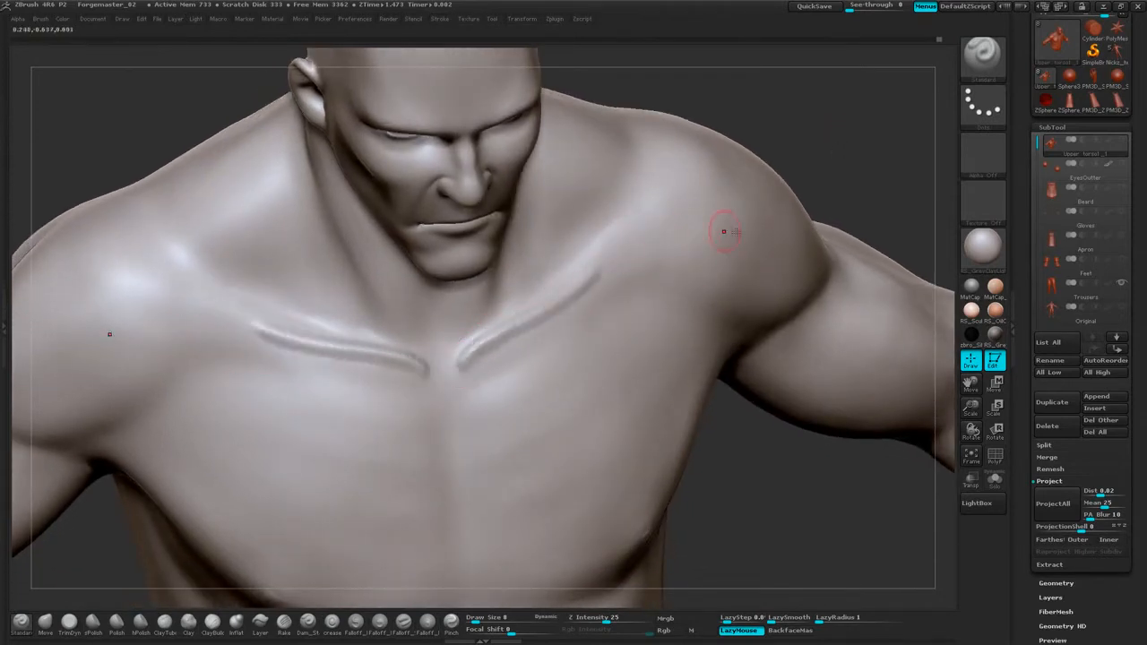
{"action": "key", "text": "ctrl+z"}
{"action": "key", "text": "ctrl+z"}
{"action": "key", "text": "ctrl+z"}
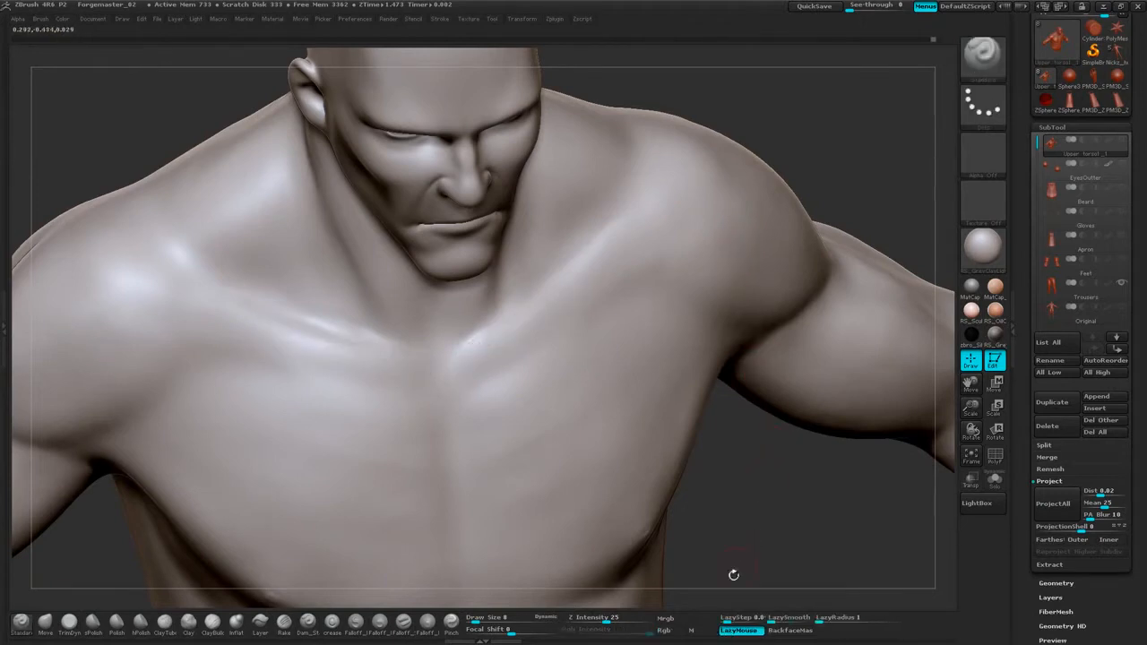
Adjust the brush's LazyStep and change its stroke type to FreeHand.
{"action": "left_click_drag", "start_coordinate": [733, 619], "coordinate": [737, 572]}
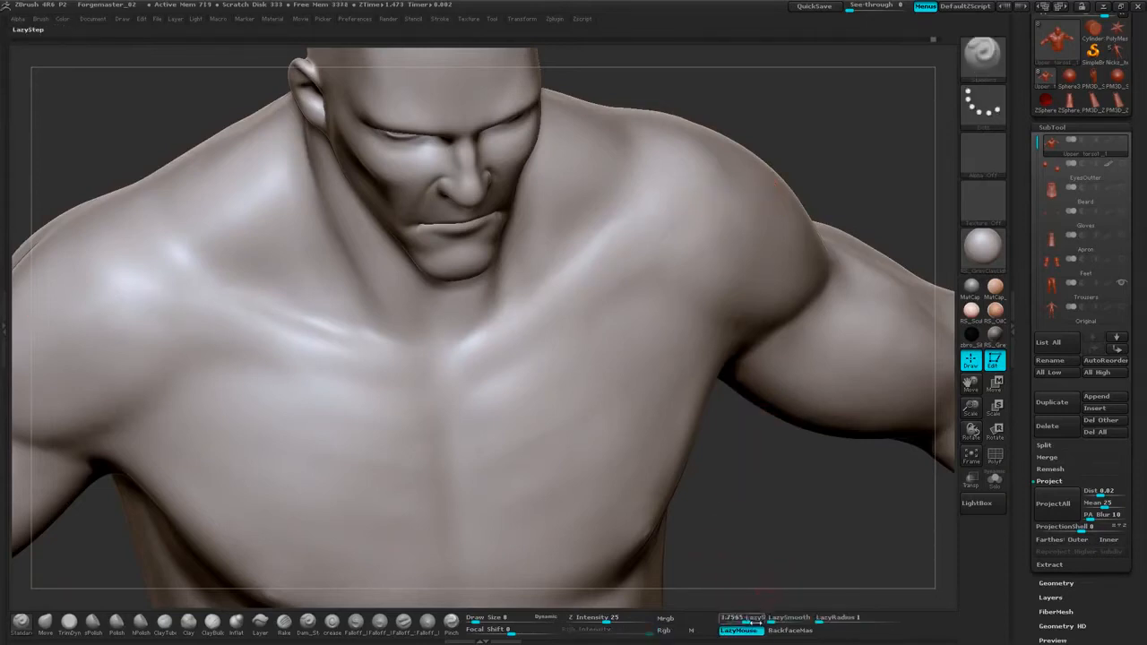
{"action": "left_click_drag", "start_coordinate": [746, 620], "coordinate": [730, 620]}
{"action": "left_click", "coordinate": [984, 112]}
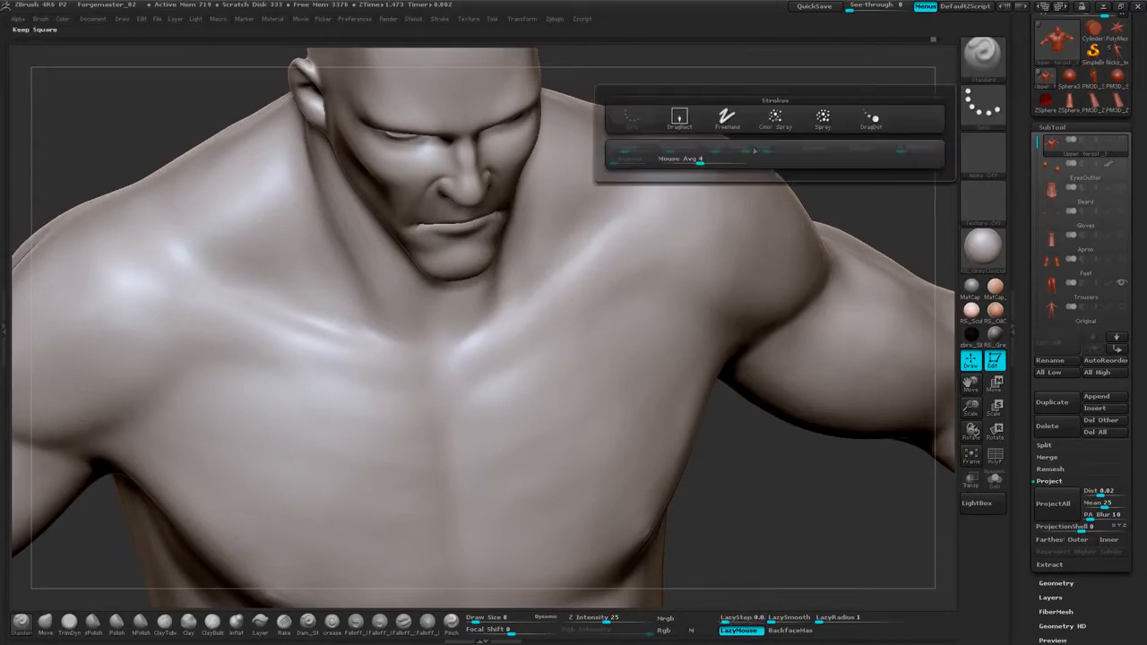
{"action": "left_click", "coordinate": [735, 128]}
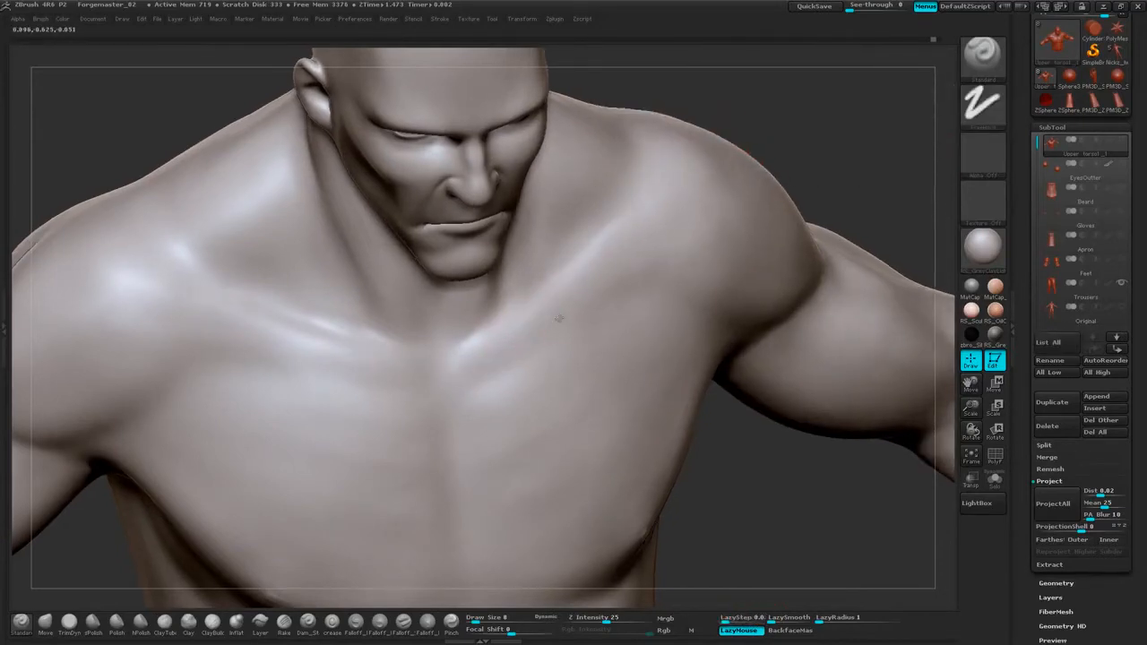
Test a short collarbone stroke at draw size 12, undo it and lower the Z Intensity to 4.
{"action": "key", "text": "space"}
{"action": "left_click_drag", "start_coordinate": [560, 318], "coordinate": [545, 319]}
{"action": "left_click_drag", "start_coordinate": [466, 375], "coordinate": [490, 343]}
{"action": "key", "text": "ctrl+z"}
{"action": "right_click_drag", "start_coordinate": [648, 314], "coordinate": [639, 315]}
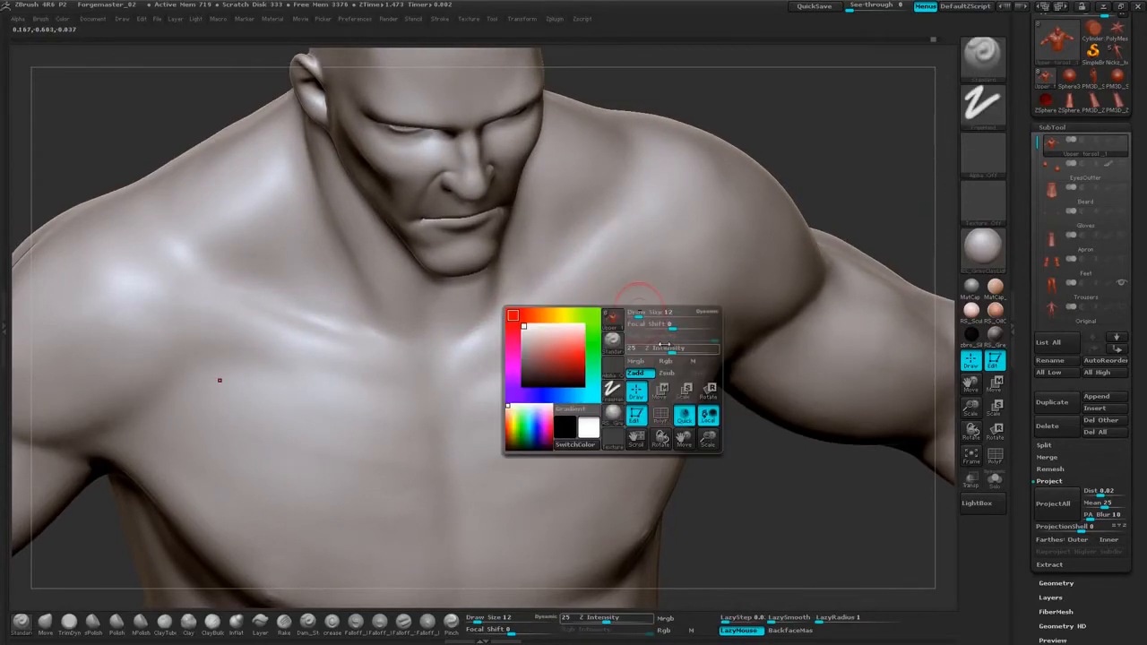
{"action": "left_click_drag", "start_coordinate": [673, 352], "coordinate": [647, 353]}
Softly build up the collarbone with the Standard brush at draw size 37, reducing it to 21 for narrower strokes.
{"action": "right_click", "coordinate": [491, 354]}
{"action": "left_click_drag", "start_coordinate": [492, 345], "coordinate": [497, 352]}
{"action": "right_click", "coordinate": [497, 348]}
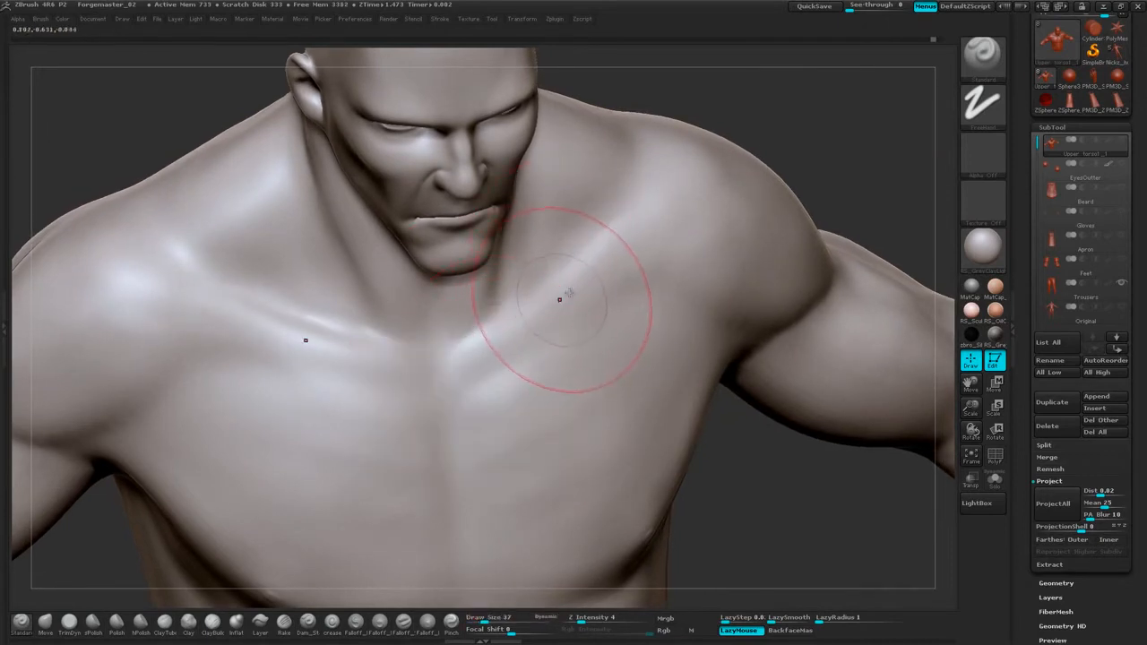
{"action": "right_click_drag", "start_coordinate": [616, 292], "coordinate": [612, 295]}
{"action": "right_click", "coordinate": [612, 295]}
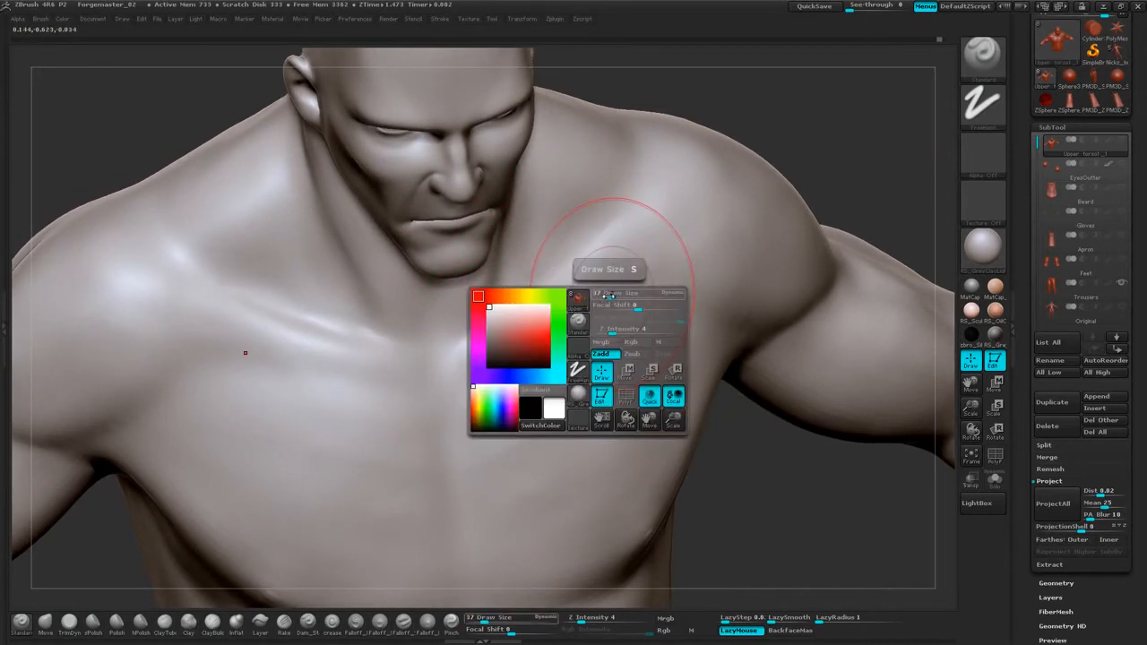
{"action": "left_click_drag", "start_coordinate": [613, 299], "coordinate": [608, 300]}
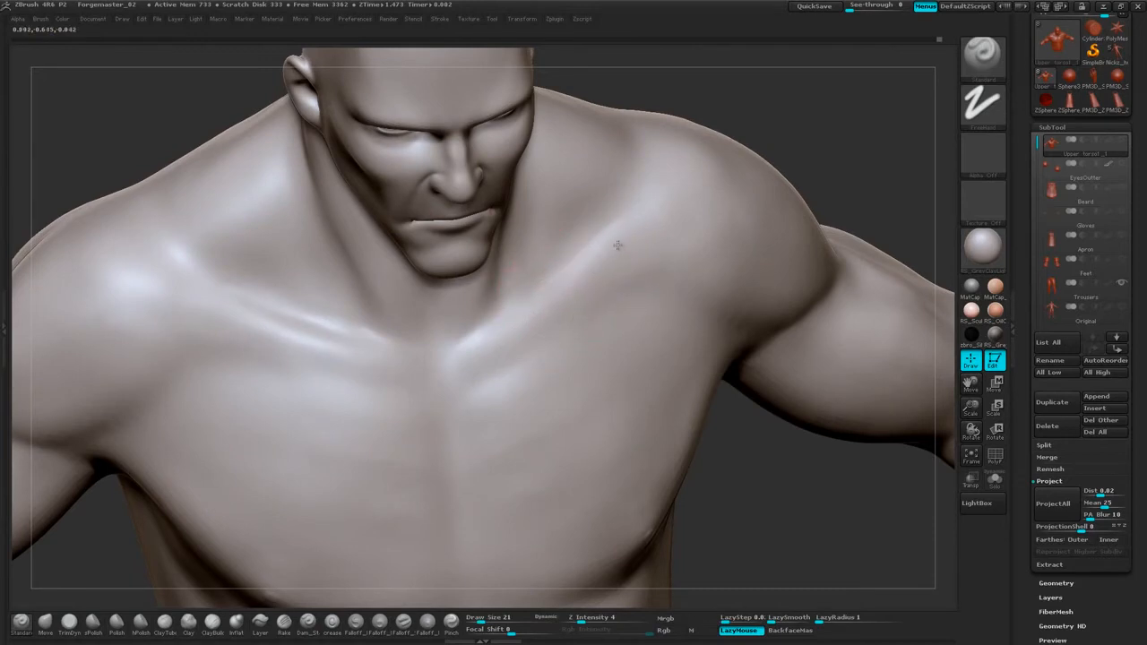
{"action": "right_click_drag", "start_coordinate": [571, 321], "coordinate": [605, 333]}
Sharpen the collarbone ridge with thin Standard brush strokes at draw size 9.
{"action": "right_click", "coordinate": [606, 341]}
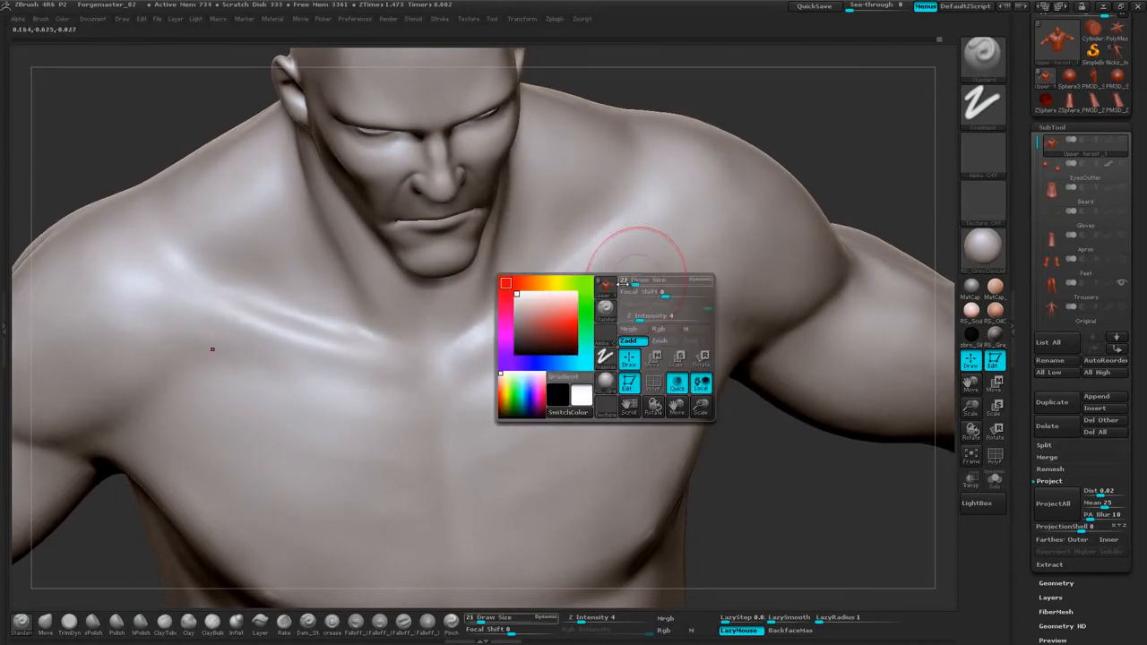
{"action": "left_click_drag", "start_coordinate": [633, 280], "coordinate": [627, 280]}
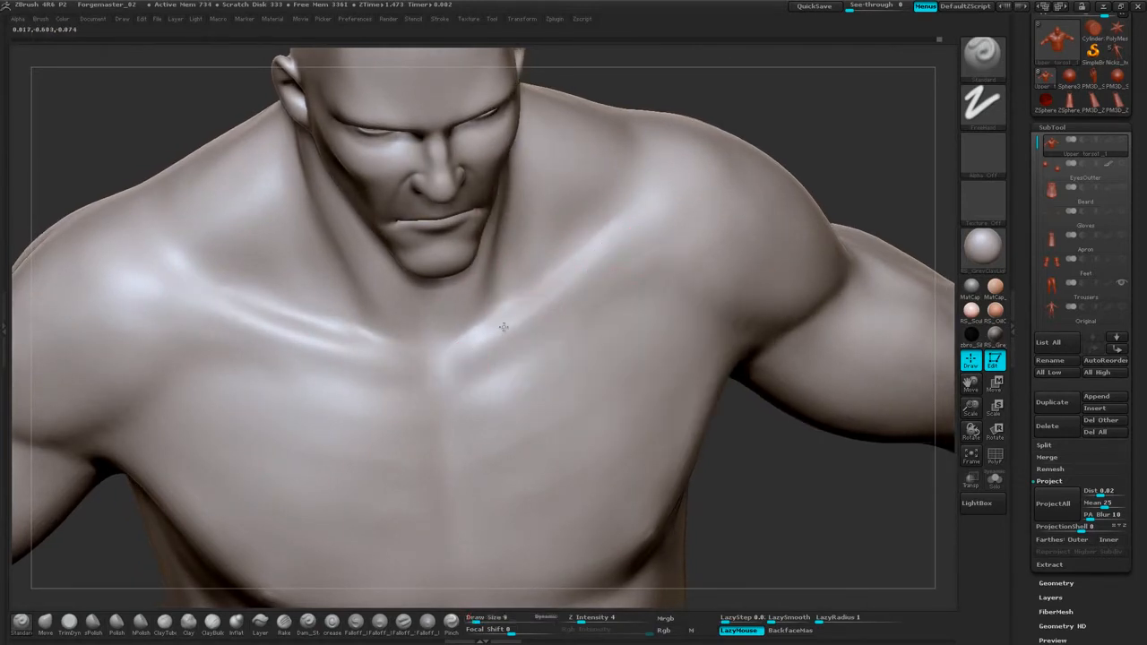
{"action": "mouse_move", "coordinate": [591, 276]}
{"action": "right_mouse_down"}
{"action": "mouse_move", "coordinate": [824, 182]}
{"action": "mouse_move", "coordinate": [618, 270]}
{"action": "right_mouse_up"}
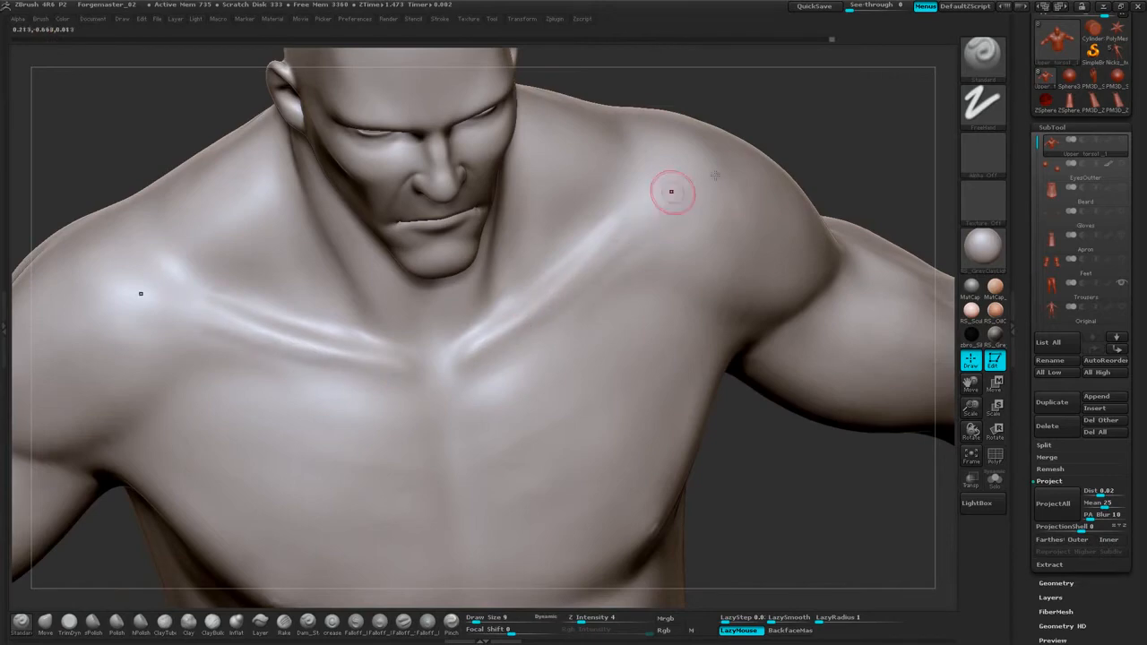
Extend the collarbone ridge outward to the shoulder and smooth its outer end.
{"action": "left_click_drag", "start_coordinate": [820, 161], "coordinate": [811, 107]}
{"action": "mouse_move", "coordinate": [883, 134]}
{"action": "left_mouse_down"}
{"action": "mouse_move", "coordinate": [817, 141]}
{"action": "mouse_move", "coordinate": [829, 120]}
{"action": "mouse_move", "coordinate": [840, 123]}
{"action": "mouse_move", "coordinate": [822, 136]}
{"action": "left_mouse_up"}
{"action": "left_click_drag", "start_coordinate": [582, 275], "coordinate": [645, 239]}
{"action": "left_click_drag", "start_coordinate": [794, 134], "coordinate": [813, 134]}
{"action": "left_click_drag", "start_coordinate": [606, 276], "coordinate": [619, 262], "text": "shift"}
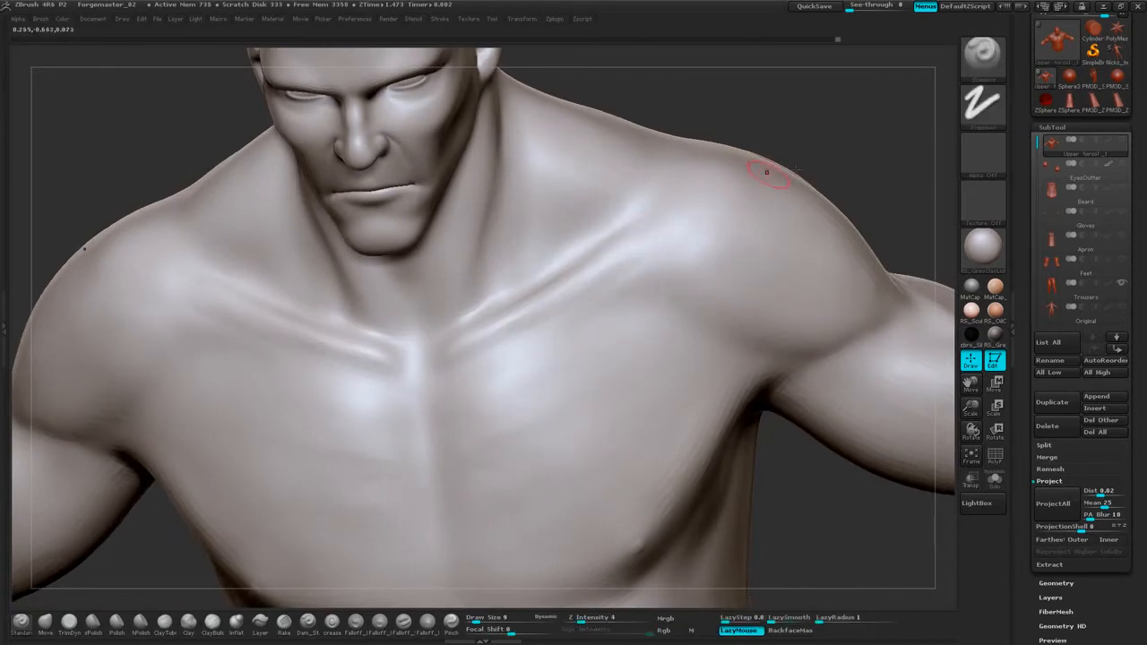
Carve the crease under the front of the deltoid with Dam_Standard at draw size 12, and smooth it.
{"action": "mouse_move", "coordinate": [743, 166]}
{"action": "left_mouse_down"}
{"action": "mouse_move", "coordinate": [723, 179]}
{"action": "mouse_move", "coordinate": [787, 174]}
{"action": "mouse_move", "coordinate": [783, 185]}
{"action": "mouse_move", "coordinate": [815, 187]}
{"action": "mouse_move", "coordinate": [818, 213]}
{"action": "mouse_move", "coordinate": [762, 197]}
{"action": "mouse_move", "coordinate": [770, 276]}
{"action": "left_mouse_up"}
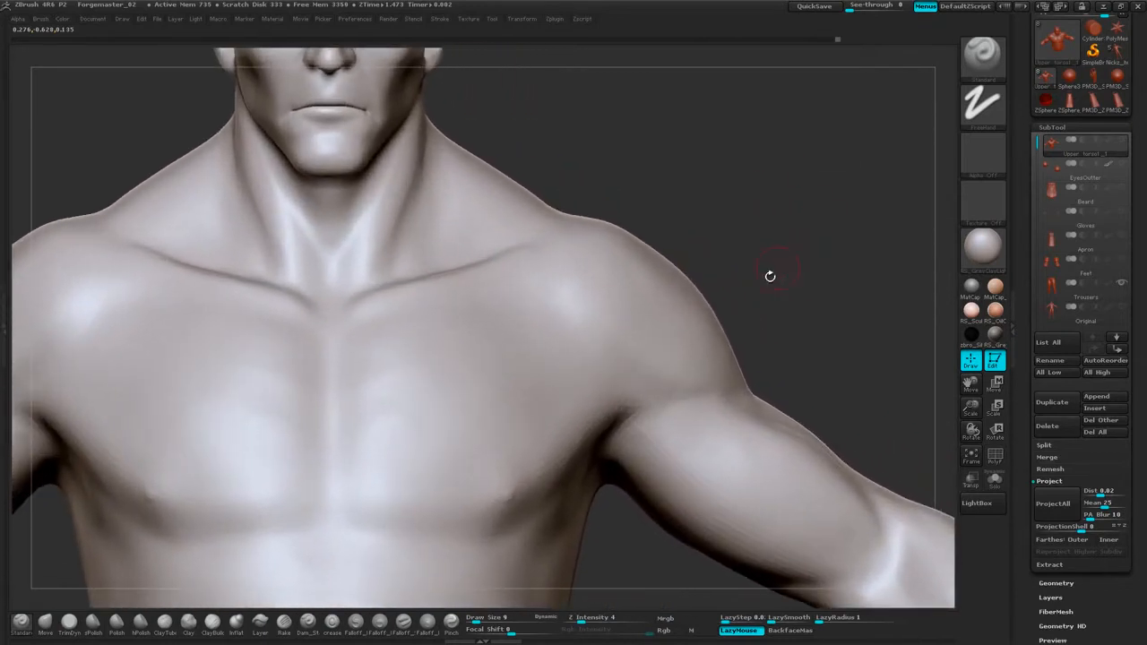
{"action": "left_click", "coordinate": [308, 621]}
{"action": "key", "text": "space"}
{"action": "left_click_drag", "start_coordinate": [778, 249], "coordinate": [783, 247]}
{"action": "left_click_drag", "start_coordinate": [835, 208], "coordinate": [796, 215]}
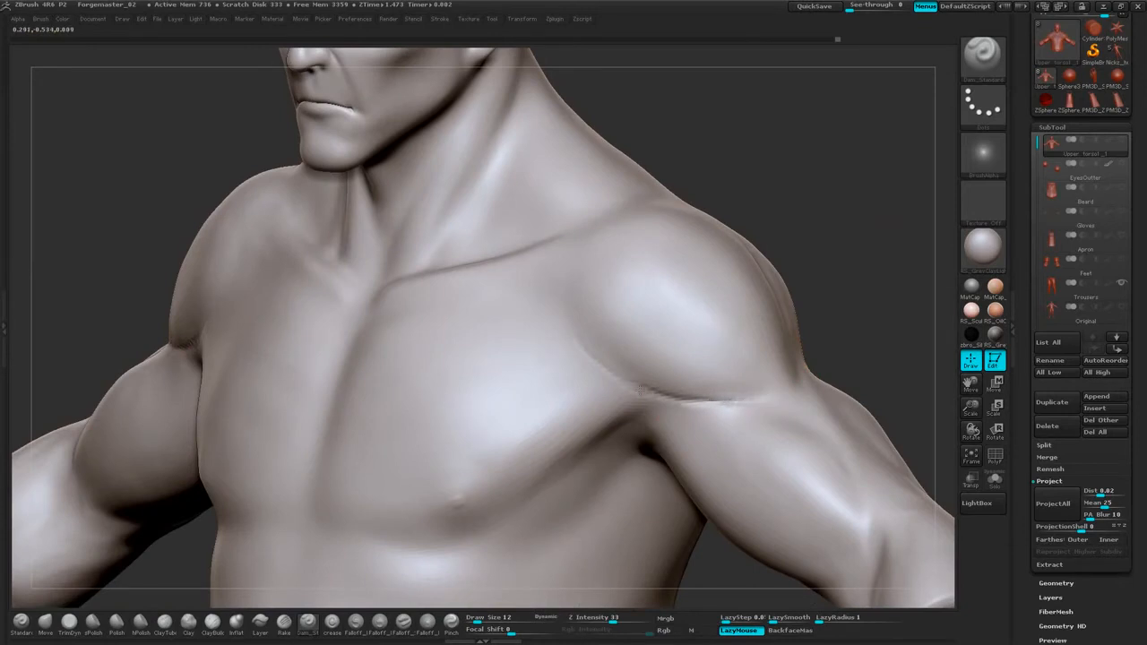
{"action": "left_click_drag", "start_coordinate": [652, 395], "coordinate": [587, 350]}
{"action": "mouse_move", "coordinate": [763, 402]}
{"action": "left_mouse_down", "text": "shift"}
{"action": "mouse_move", "coordinate": [651, 394]}
{"action": "mouse_move", "coordinate": [586, 355]}
{"action": "left_mouse_up", "text": "shift"}
Deepen the groove from the chest-deltoid boundary to the outer upper arm and soften it.
{"action": "left_click_drag", "start_coordinate": [850, 272], "coordinate": [901, 269], "text": "shift"}
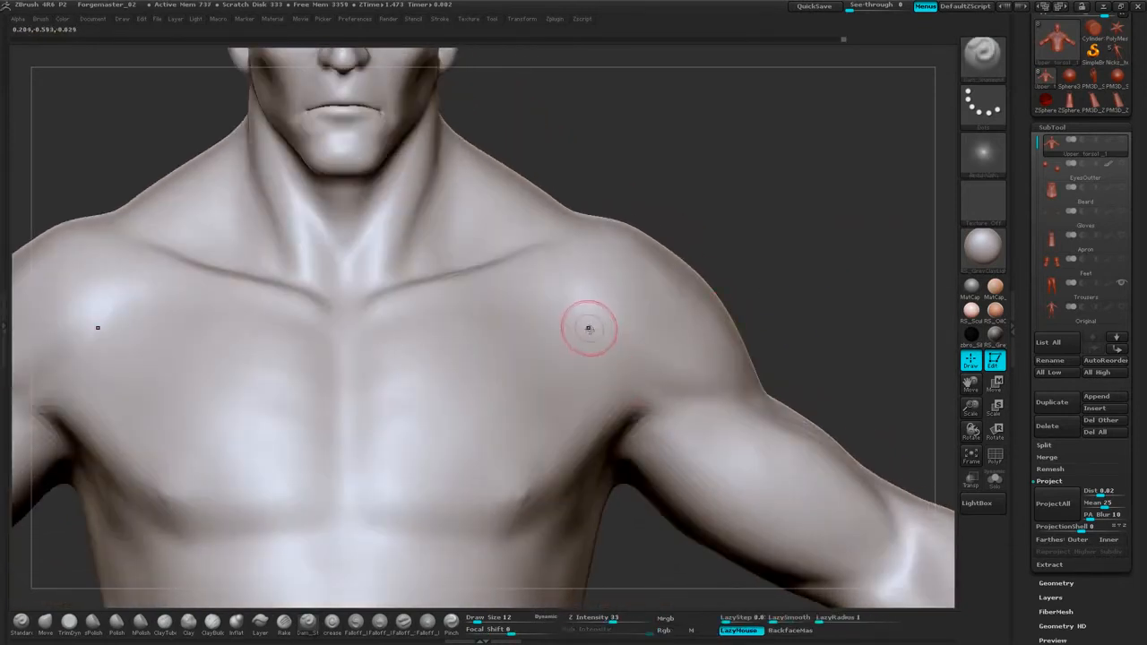
{"action": "mouse_move", "coordinate": [589, 329]}
{"action": "left_mouse_down"}
{"action": "mouse_move", "coordinate": [664, 391]}
{"action": "mouse_move", "coordinate": [724, 397]}
{"action": "mouse_move", "coordinate": [627, 369]}
{"action": "mouse_move", "coordinate": [591, 335]}
{"action": "mouse_move", "coordinate": [721, 397]}
{"action": "left_mouse_up"}
{"action": "left_click_drag", "start_coordinate": [590, 335], "coordinate": [741, 395]}
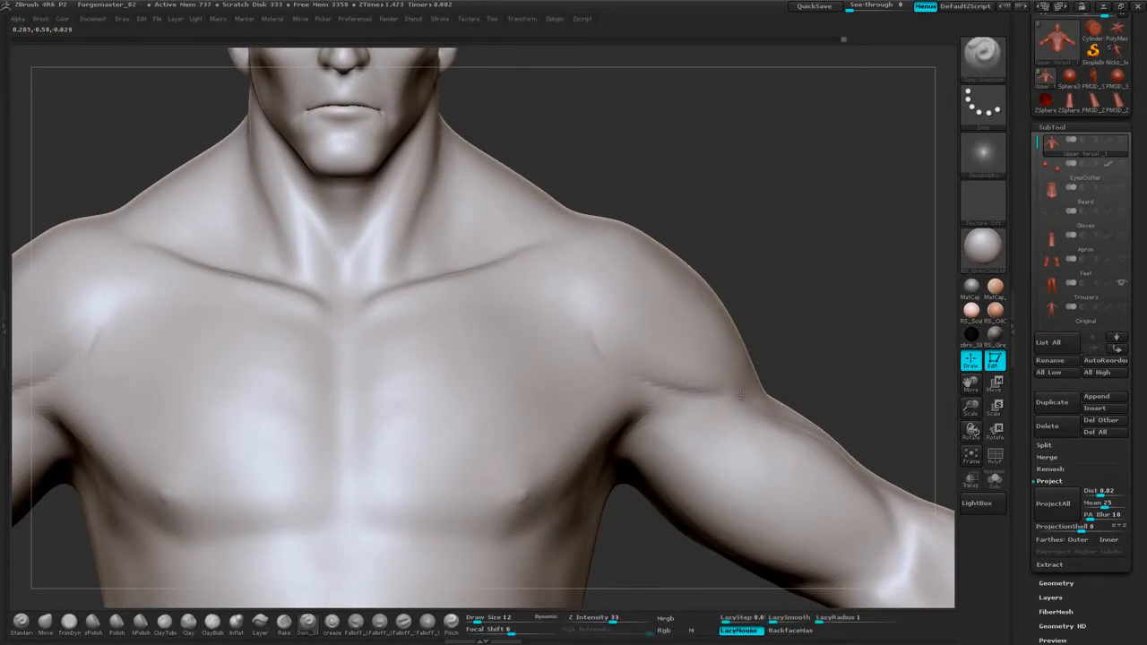
{"action": "mouse_move", "coordinate": [830, 352]}
{"action": "left_mouse_down"}
{"action": "mouse_move", "coordinate": [784, 377]}
{"action": "mouse_move", "coordinate": [692, 392]}
{"action": "left_mouse_up"}
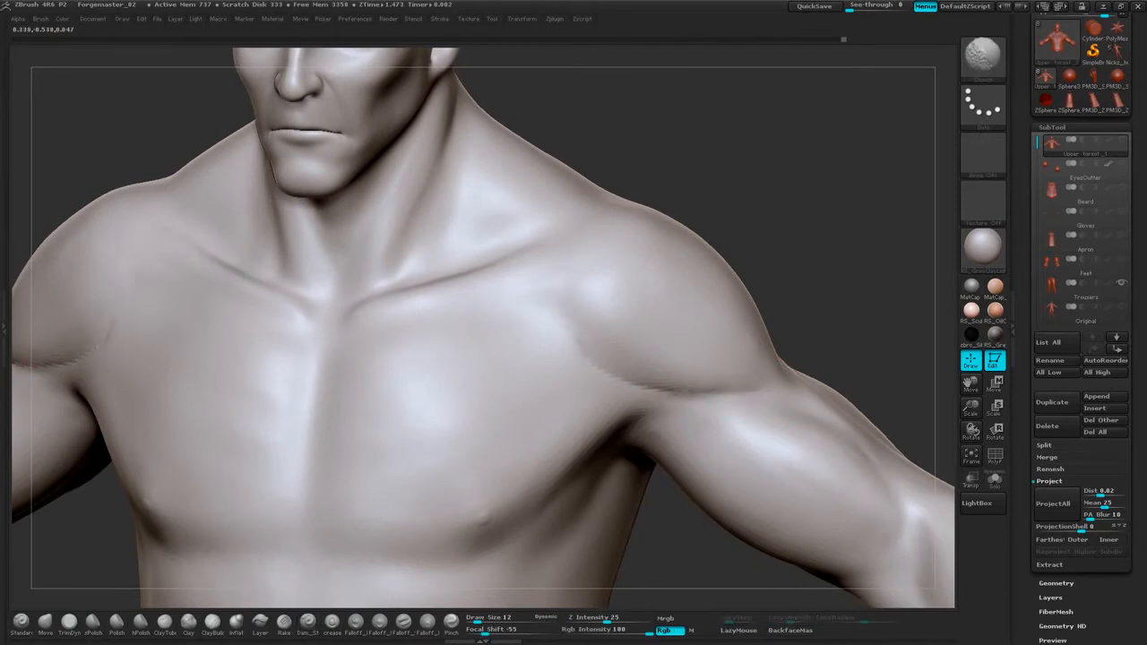
Carve the lower edge of the pectoral from the armpit toward the sternum with the Dam_Standard brush.
{"action": "left_click_drag", "start_coordinate": [828, 301], "coordinate": [818, 140], "text": "shift"}
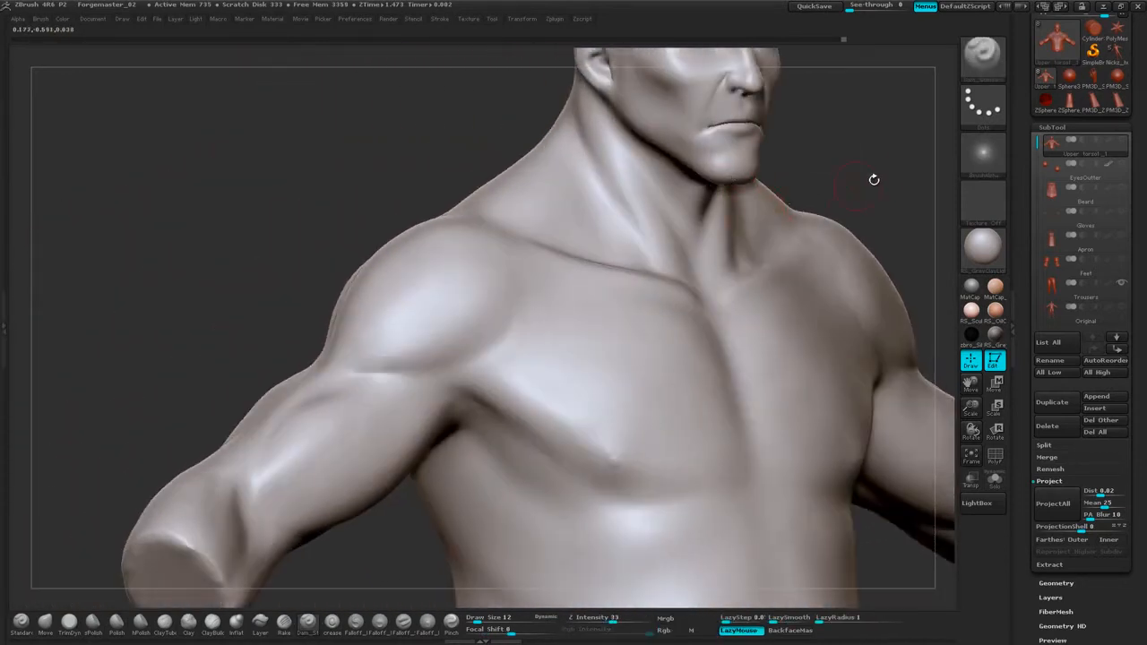
{"action": "mouse_move", "coordinate": [874, 179]}
{"action": "left_mouse_down"}
{"action": "mouse_move", "coordinate": [789, 153]}
{"action": "mouse_move", "coordinate": [720, 281]}
{"action": "left_mouse_up"}
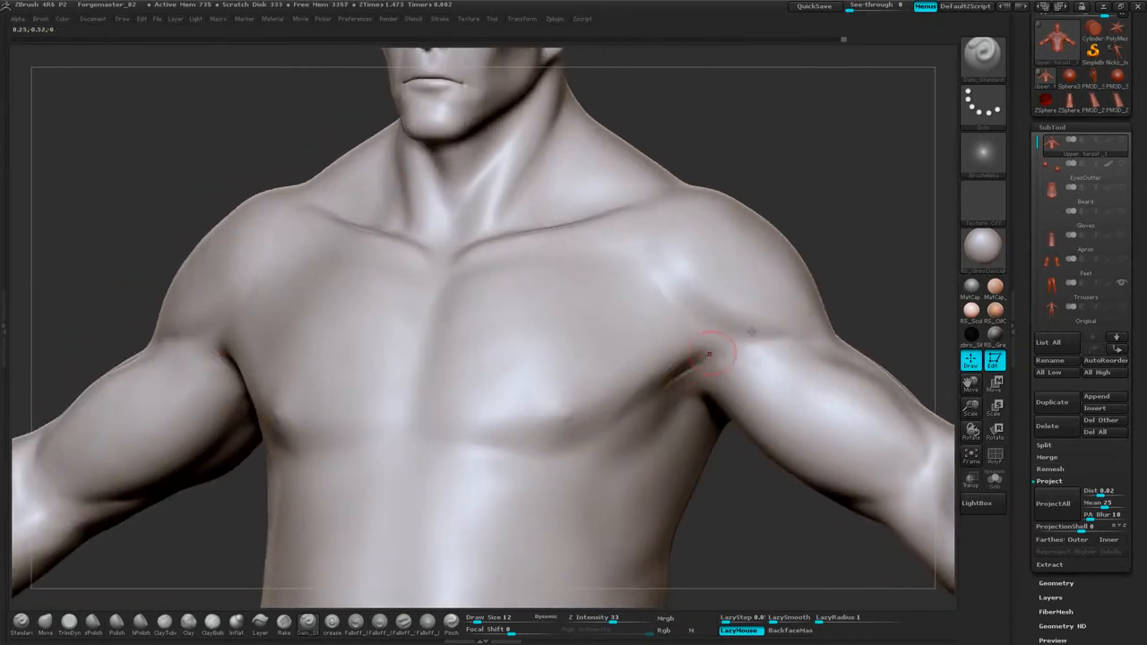
{"action": "right_click_drag", "start_coordinate": [752, 331], "coordinate": [689, 365]}
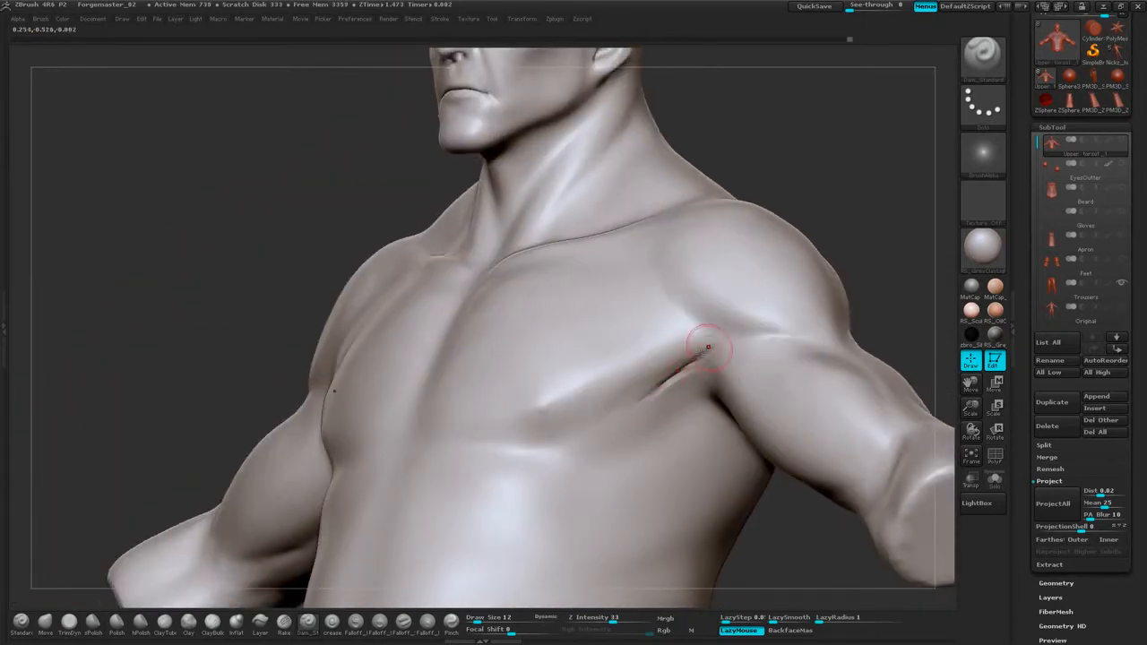
{"action": "left_click_drag", "start_coordinate": [683, 366], "coordinate": [603, 419]}
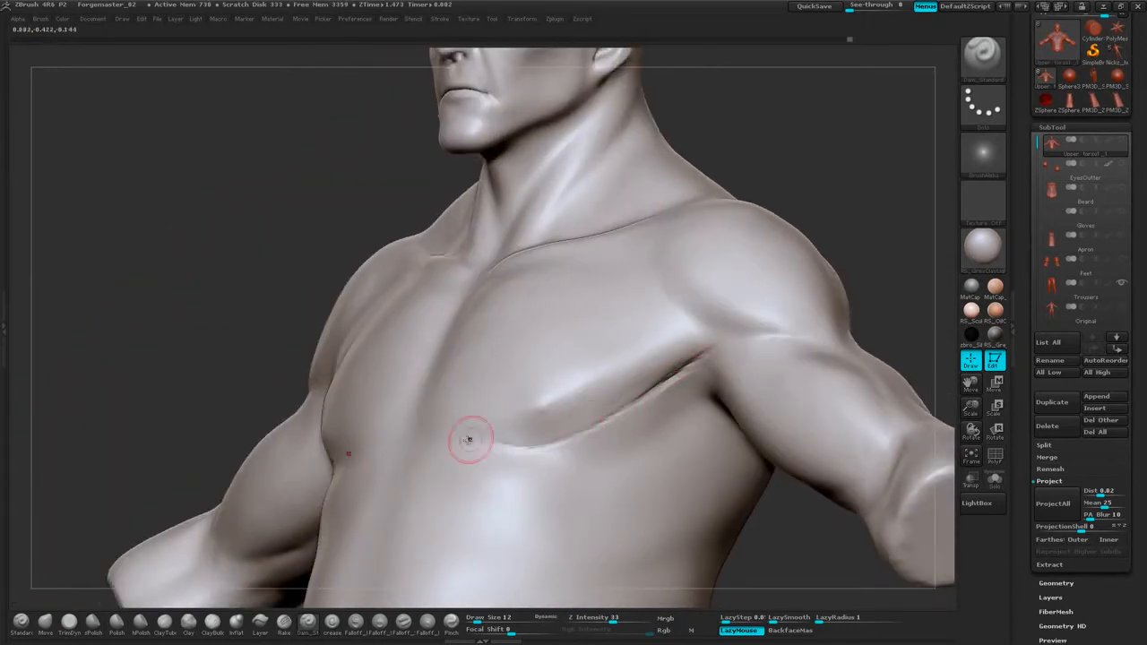
{"action": "left_click_drag", "start_coordinate": [469, 440], "coordinate": [681, 360]}
{"action": "left_click_drag", "start_coordinate": [552, 440], "coordinate": [661, 382]}
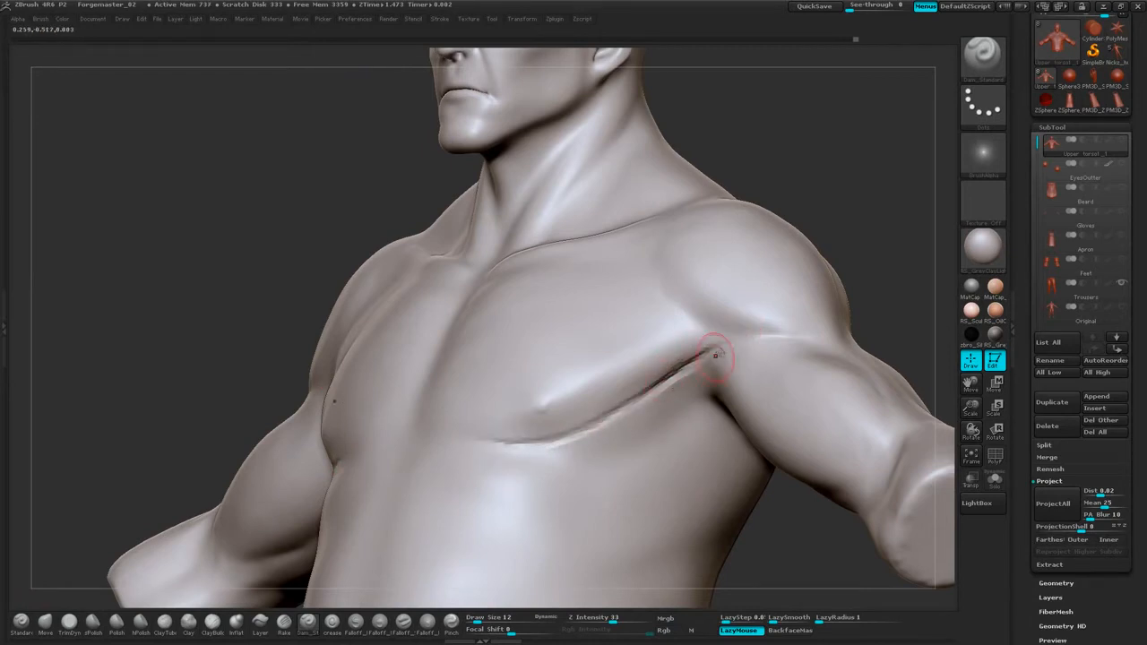
Smooth the carved crease along the underside of the pectoral, checking it from the front.
{"action": "left_click_drag", "start_coordinate": [719, 350], "coordinate": [661, 386], "text": "shift"}
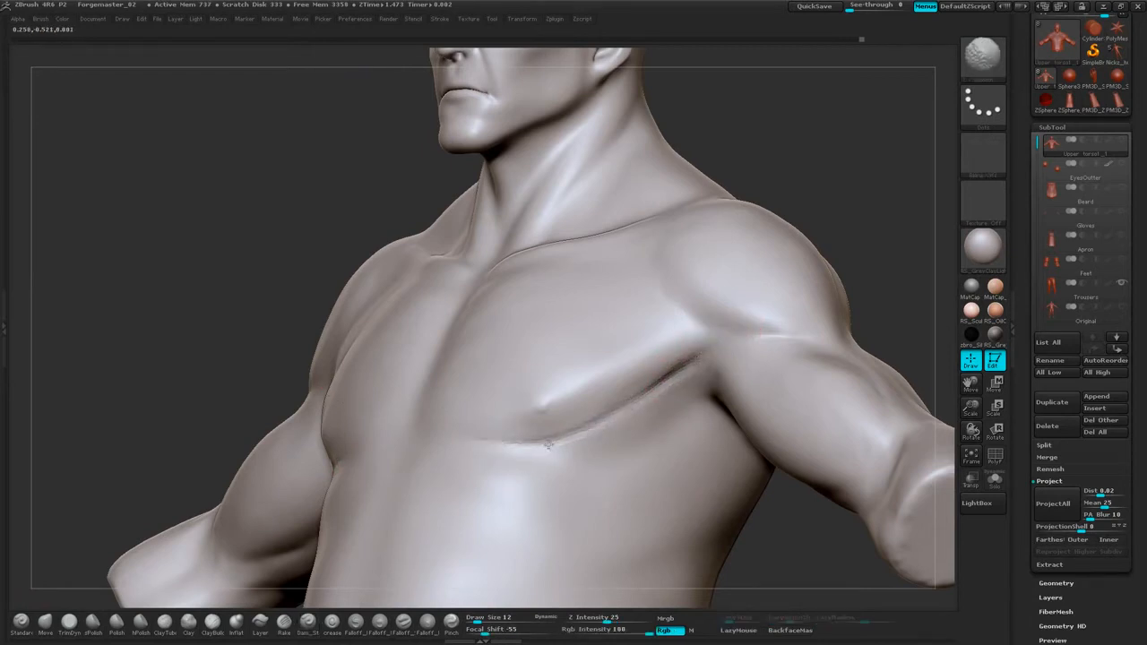
{"action": "left_click_drag", "start_coordinate": [874, 269], "coordinate": [793, 299], "text": "shift"}
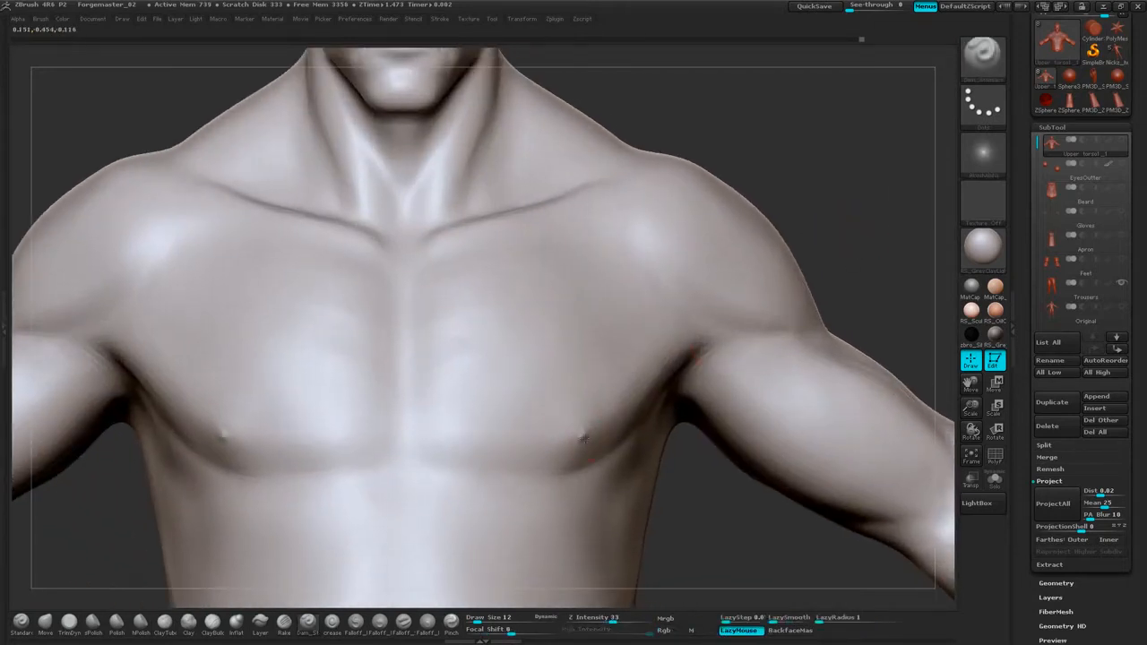
{"action": "mouse_move", "coordinate": [743, 295]}
{"action": "left_mouse_down"}
{"action": "mouse_move", "coordinate": [855, 225]}
{"action": "mouse_move", "coordinate": [530, 476]}
{"action": "mouse_move", "coordinate": [518, 462]}
{"action": "mouse_move", "coordinate": [576, 466]}
{"action": "mouse_move", "coordinate": [533, 469]}
{"action": "left_mouse_up"}
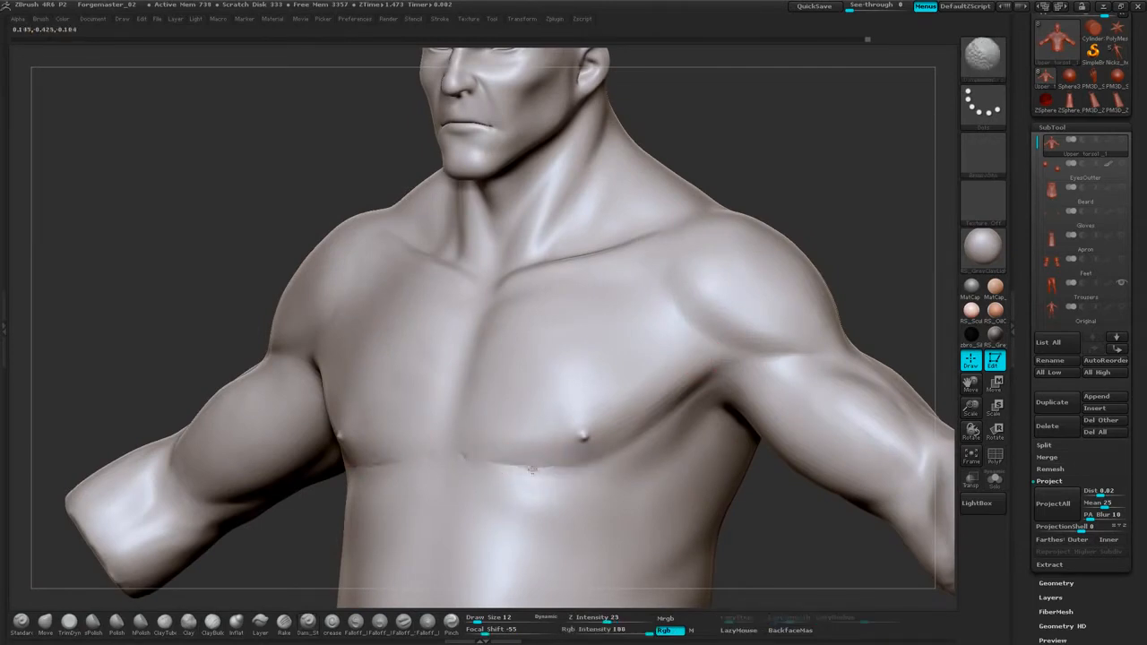
Carve faint muscle fibre lines across the inner chest and lower pectoral with Dam_Standard, and soften them.
{"action": "left_click_drag", "start_coordinate": [858, 185], "coordinate": [928, 194]}
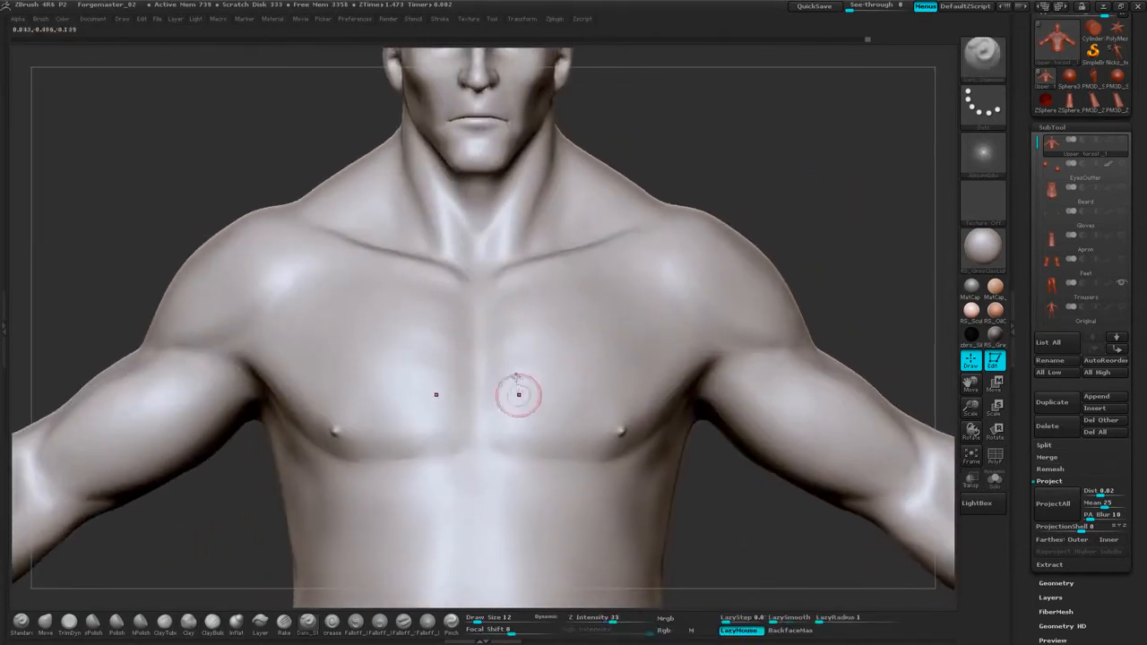
{"action": "left_click_drag", "start_coordinate": [800, 190], "coordinate": [838, 220]}
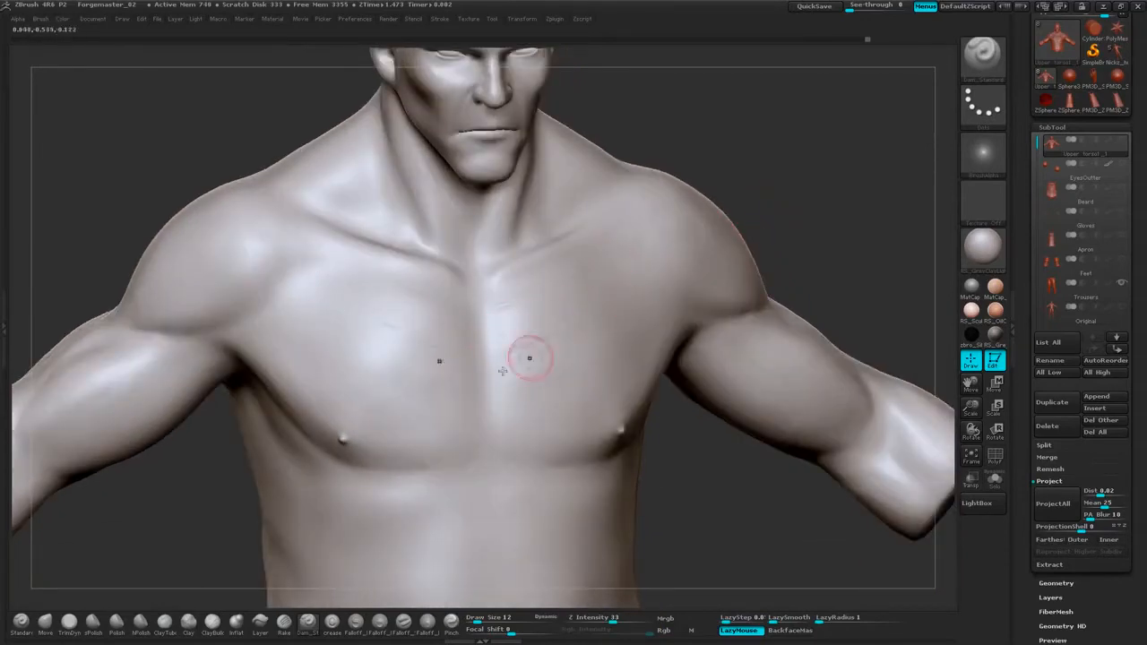
{"action": "left_click_drag", "start_coordinate": [508, 354], "coordinate": [548, 336]}
{"action": "left_click_drag", "start_coordinate": [779, 485], "coordinate": [704, 481]}
{"action": "mouse_move", "coordinate": [679, 353]}
{"action": "left_mouse_down"}
{"action": "mouse_move", "coordinate": [564, 428]}
{"action": "mouse_move", "coordinate": [637, 390]}
{"action": "left_mouse_up"}
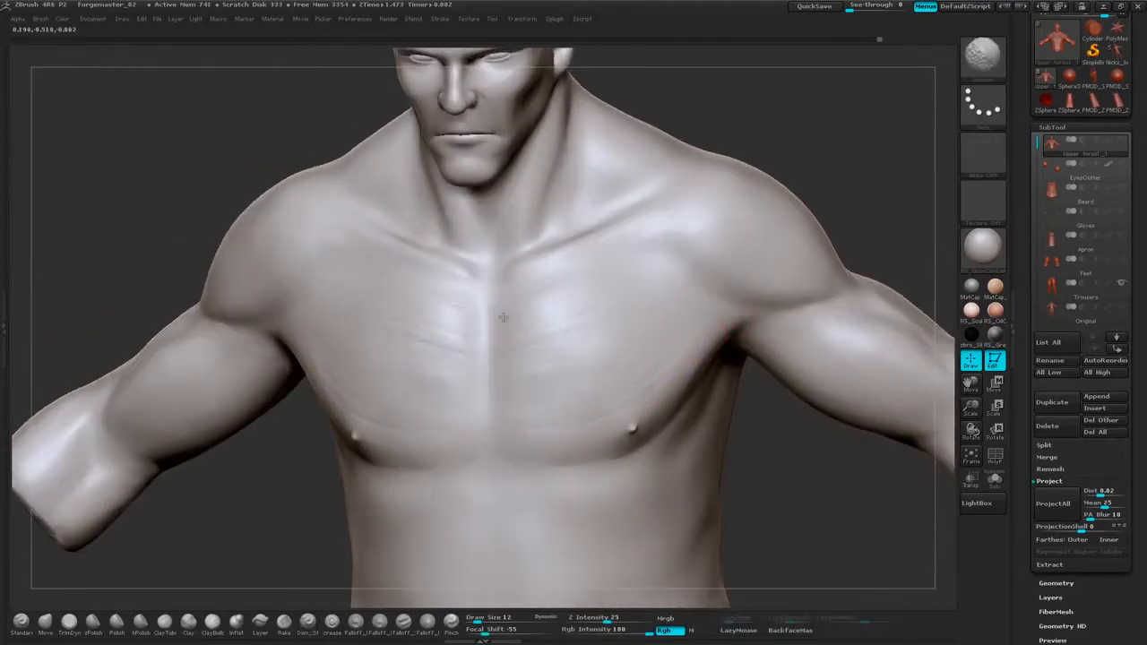
Carve stacked horizontal striations from the sternum outward across both inner pectorals and blend them into the chest.
{"action": "mouse_move", "coordinate": [811, 157]}
{"action": "left_mouse_down"}
{"action": "mouse_move", "coordinate": [847, 121]}
{"action": "mouse_move", "coordinate": [874, 174]}
{"action": "left_mouse_up"}
{"action": "left_click_drag", "start_coordinate": [492, 355], "coordinate": [527, 362]}
{"action": "left_click_drag", "start_coordinate": [509, 325], "coordinate": [572, 329]}
{"action": "left_click_drag", "start_coordinate": [503, 301], "coordinate": [570, 307]}
{"action": "left_click_drag", "start_coordinate": [477, 364], "coordinate": [580, 369]}
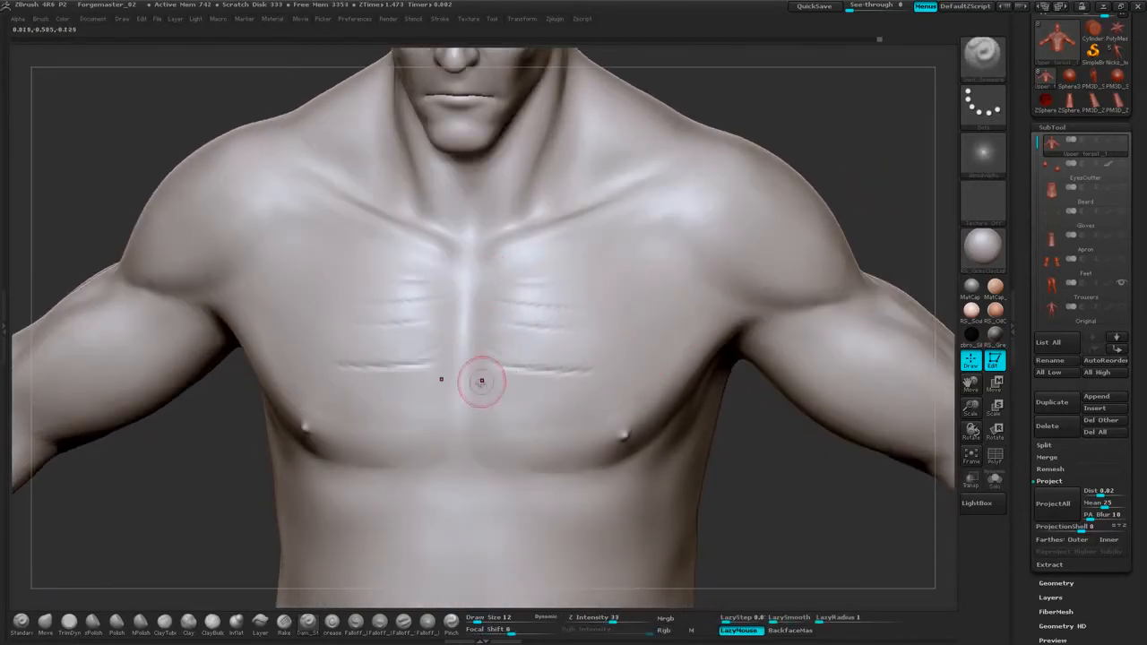
{"action": "left_click_drag", "start_coordinate": [487, 389], "coordinate": [584, 395]}
{"action": "mouse_move", "coordinate": [493, 417]}
{"action": "left_mouse_down"}
{"action": "mouse_move", "coordinate": [587, 423]}
{"action": "mouse_move", "coordinate": [520, 430]}
{"action": "left_mouse_up"}
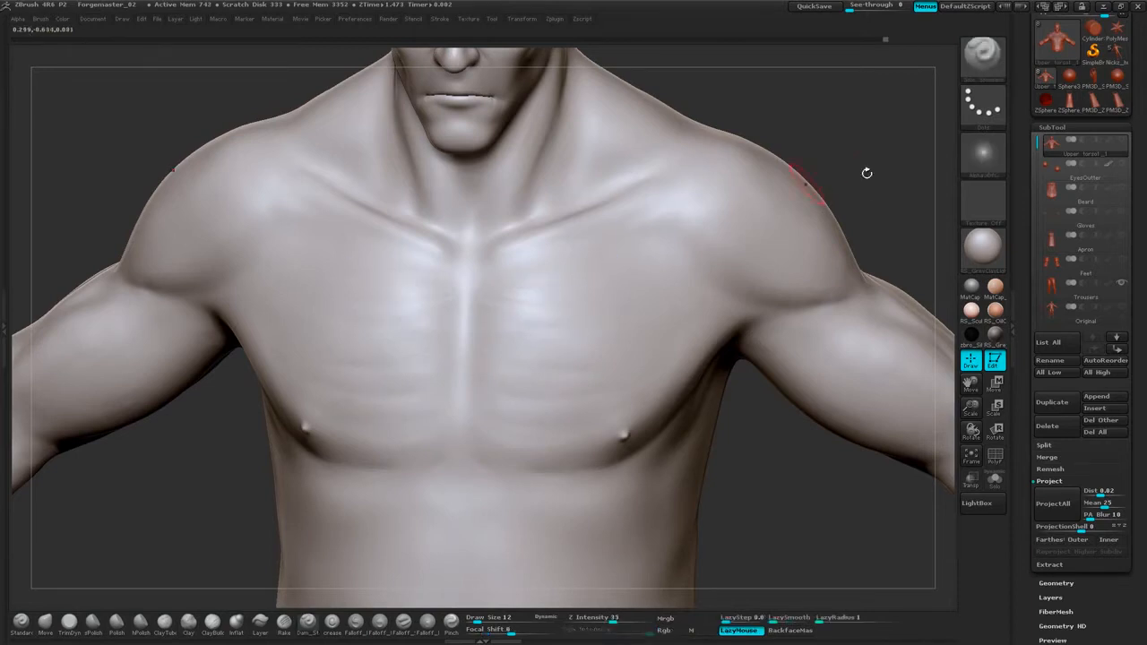
Deepen the outer lower edge of the pectoral from the armpit toward the nipple.
{"action": "mouse_move", "coordinate": [866, 171]}
{"action": "left_mouse_down"}
{"action": "mouse_move", "coordinate": [873, 152]}
{"action": "mouse_move", "coordinate": [881, 200]}
{"action": "mouse_move", "coordinate": [900, 193]}
{"action": "mouse_move", "coordinate": [830, 170]}
{"action": "mouse_move", "coordinate": [820, 235]}
{"action": "left_mouse_up"}
{"action": "left_click_drag", "start_coordinate": [690, 339], "coordinate": [605, 402]}
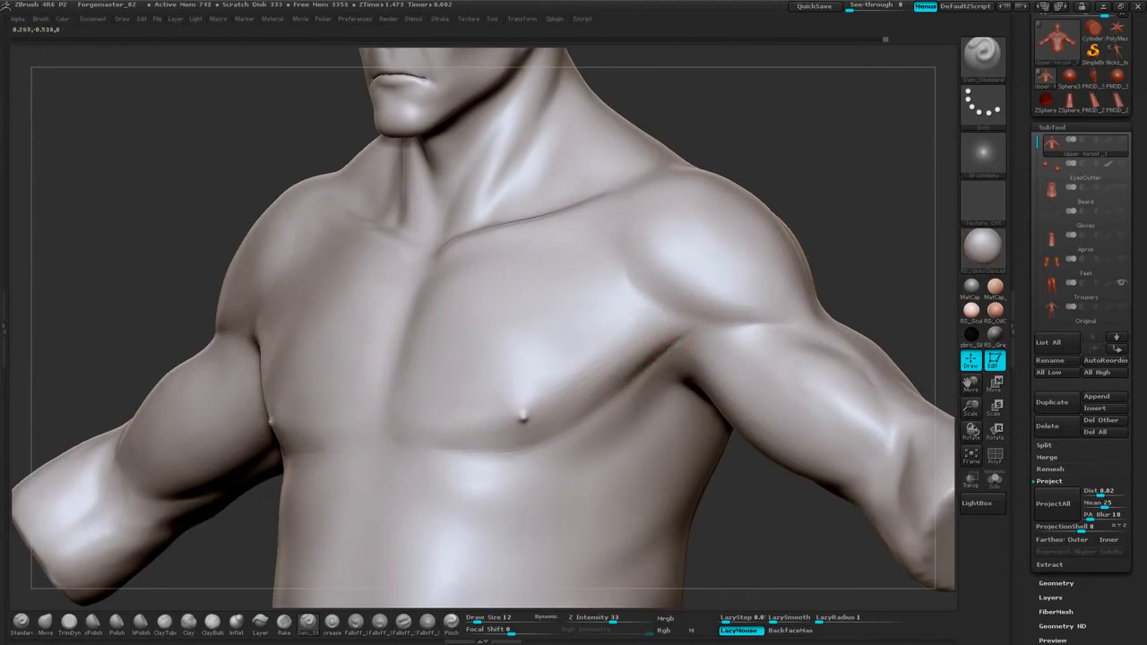
{"action": "left_click_drag", "start_coordinate": [642, 367], "coordinate": [631, 378]}
{"action": "mouse_move", "coordinate": [834, 212]}
{"action": "left_mouse_down"}
{"action": "mouse_move", "coordinate": [896, 193]}
{"action": "mouse_move", "coordinate": [830, 170]}
{"action": "left_mouse_up"}
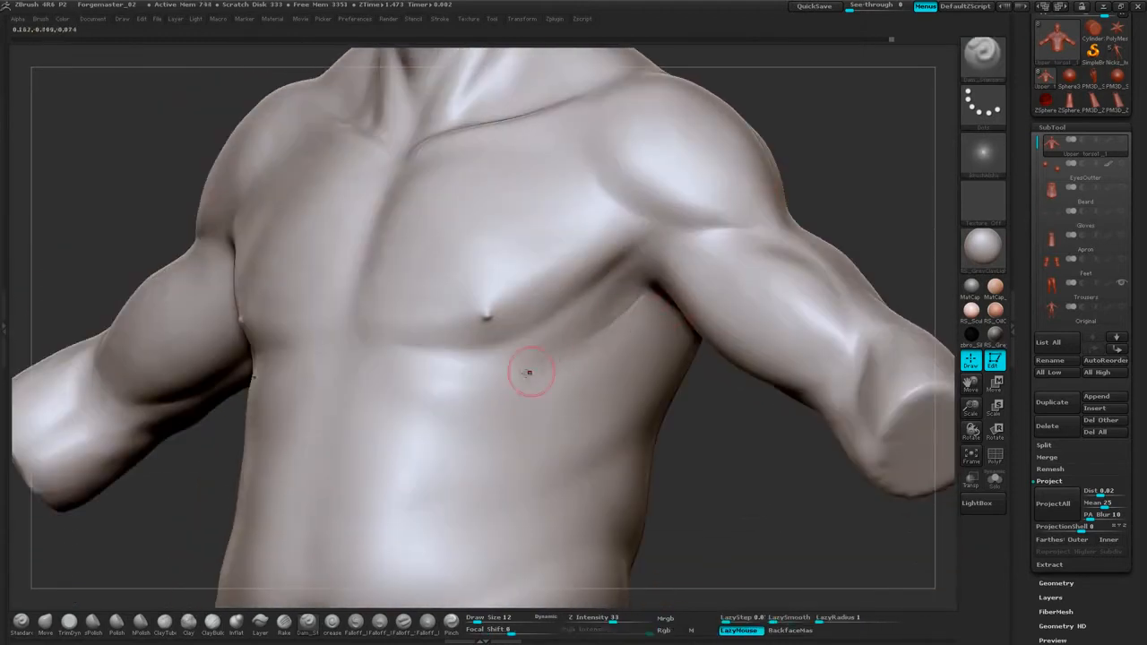
Carve diagonal creases below the armpit and down the side of the waist, and smooth them into the flank.
{"action": "left_click_drag", "start_coordinate": [652, 301], "coordinate": [578, 351]}
{"action": "mouse_move", "coordinate": [704, 467]}
{"action": "left_mouse_down", "text": "alt"}
{"action": "mouse_move", "coordinate": [719, 386]}
{"action": "mouse_move", "coordinate": [665, 381]}
{"action": "mouse_move", "coordinate": [492, 428]}
{"action": "left_mouse_up", "text": "alt"}
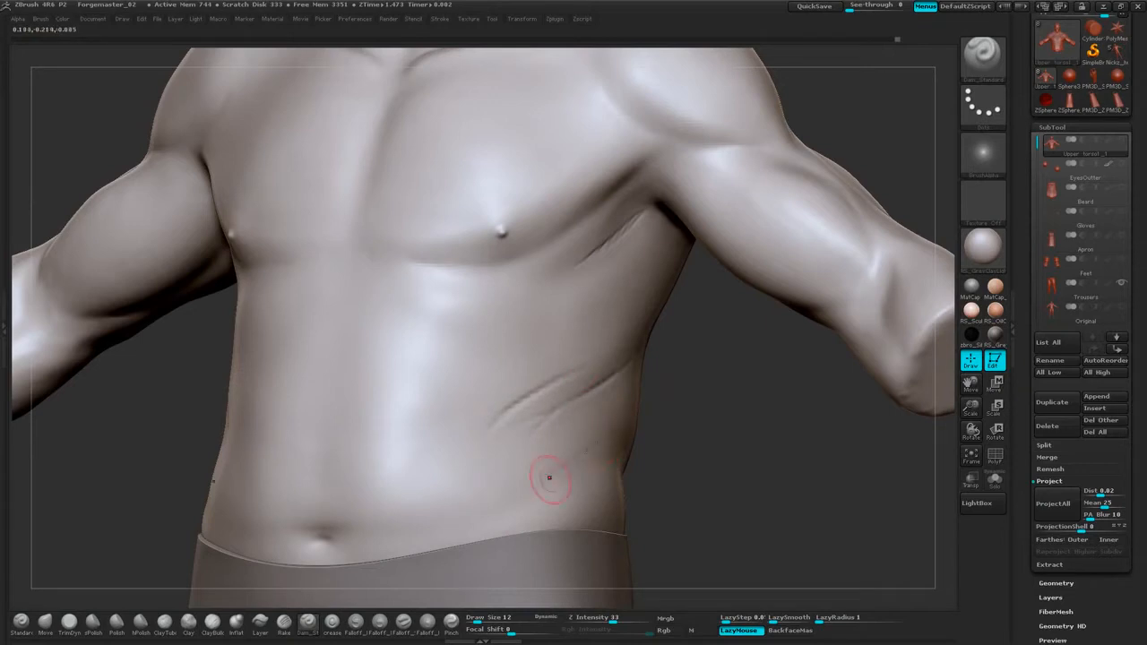
{"action": "left_click_drag", "start_coordinate": [598, 440], "coordinate": [536, 490]}
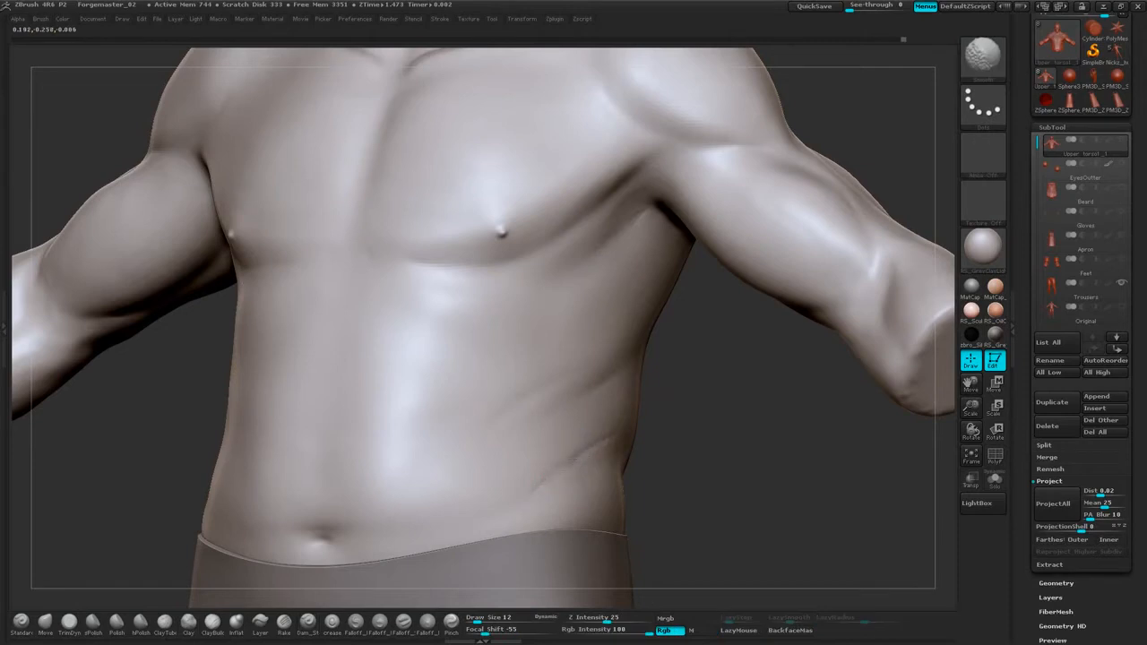
{"action": "mouse_move", "coordinate": [662, 389]}
{"action": "left_mouse_down"}
{"action": "mouse_move", "coordinate": [694, 386]}
{"action": "mouse_move", "coordinate": [668, 382]}
{"action": "mouse_move", "coordinate": [705, 401]}
{"action": "mouse_move", "coordinate": [558, 389]}
{"action": "left_mouse_up"}
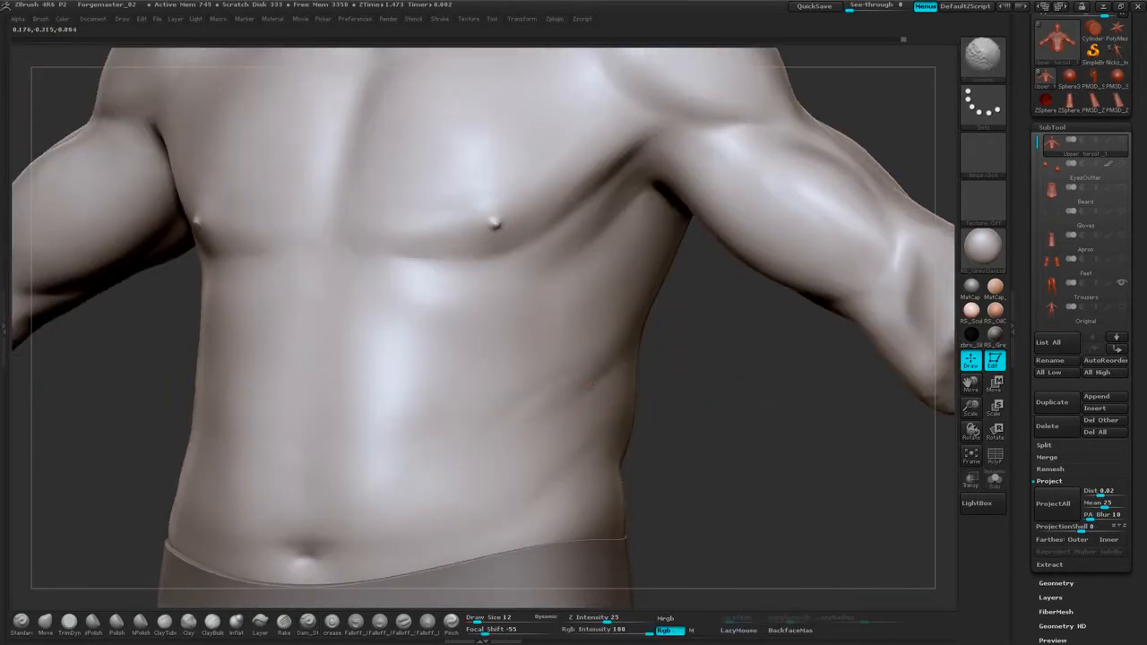
{"action": "left_click_drag", "start_coordinate": [753, 387], "coordinate": [665, 389]}
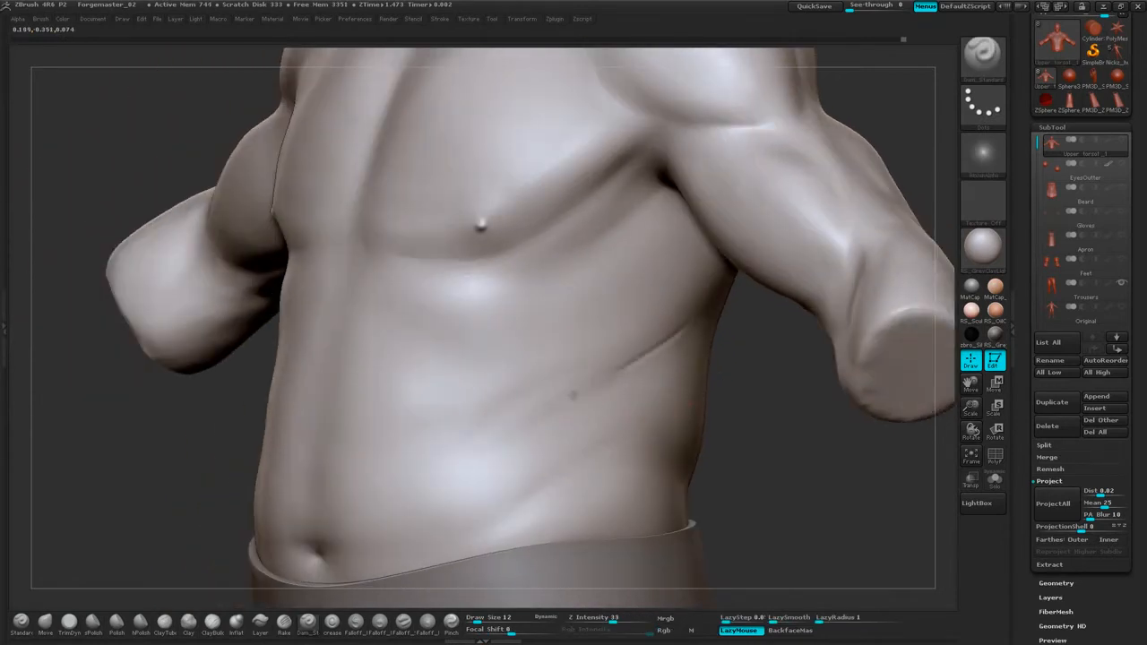
Recut the long diagonal crease across the flank, add short serratus grooves below the armpit, and smooth both.
{"action": "left_click_drag", "start_coordinate": [518, 437], "coordinate": [687, 328]}
{"action": "key", "text": "shift"}
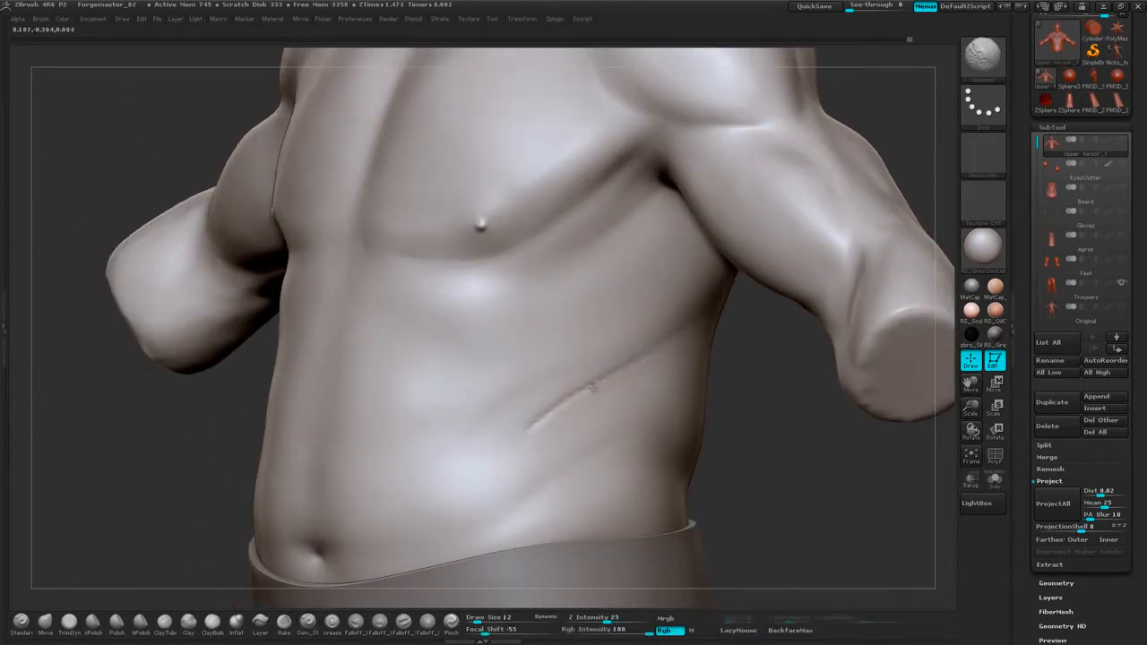
{"action": "mouse_move", "coordinate": [758, 390]}
{"action": "left_mouse_down"}
{"action": "mouse_move", "coordinate": [735, 379]}
{"action": "mouse_move", "coordinate": [665, 403]}
{"action": "left_mouse_up"}
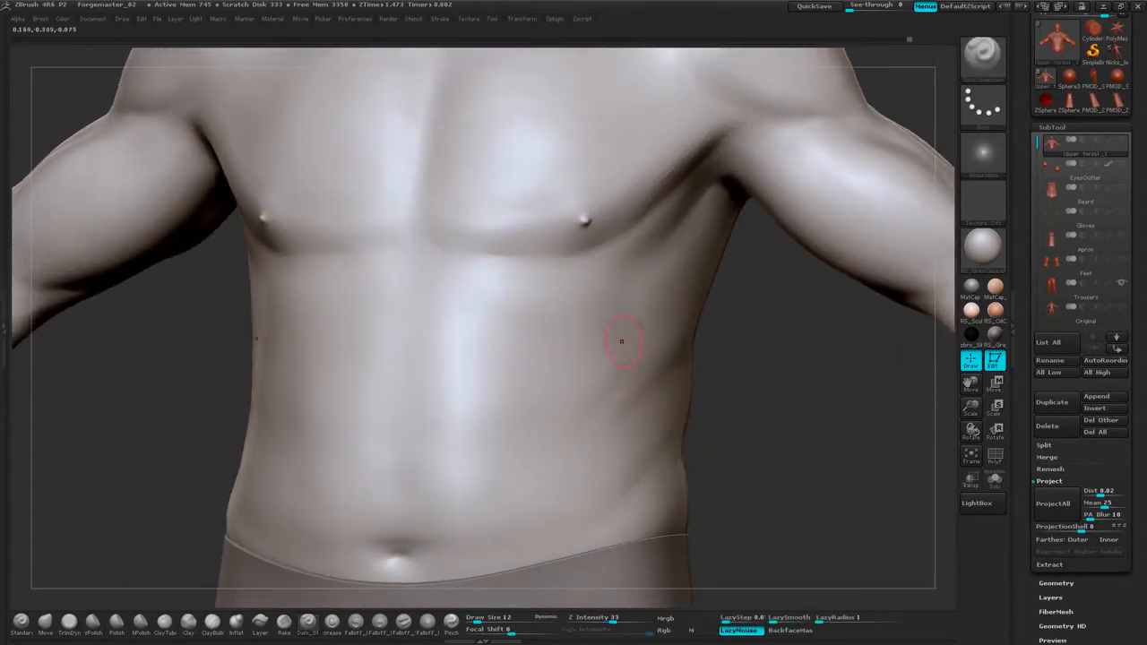
{"action": "key", "text": "shift"}
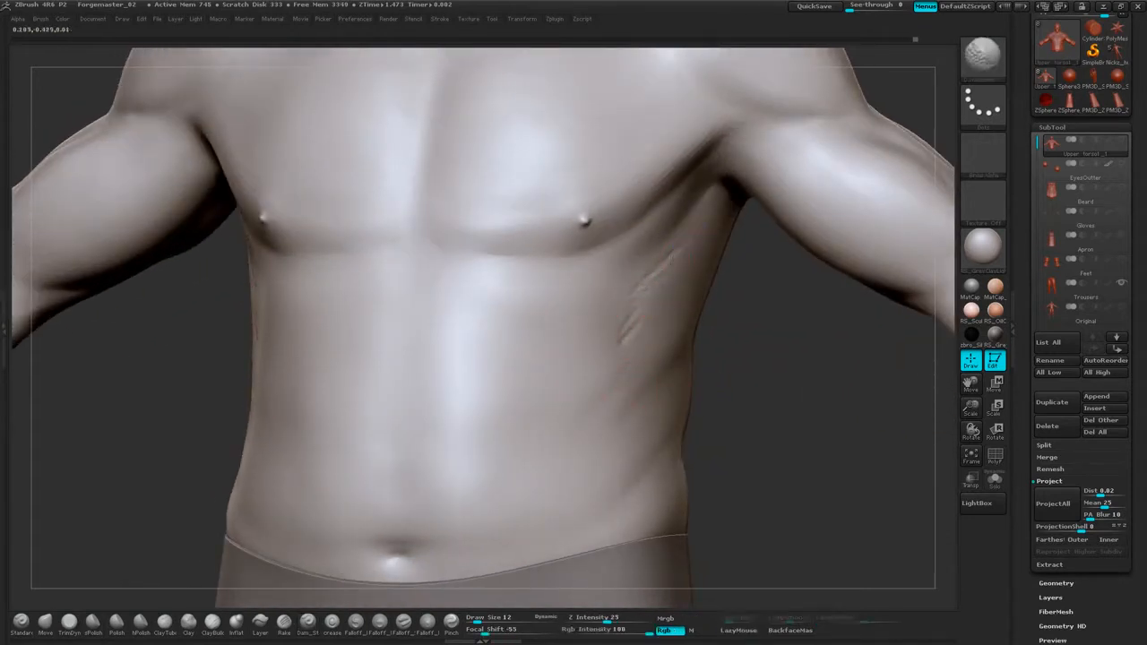
{"action": "mouse_move", "coordinate": [774, 364]}
{"action": "left_mouse_down", "text": "shift"}
{"action": "mouse_move", "coordinate": [744, 368]}
{"action": "mouse_move", "coordinate": [751, 344]}
{"action": "left_mouse_up", "text": "shift"}
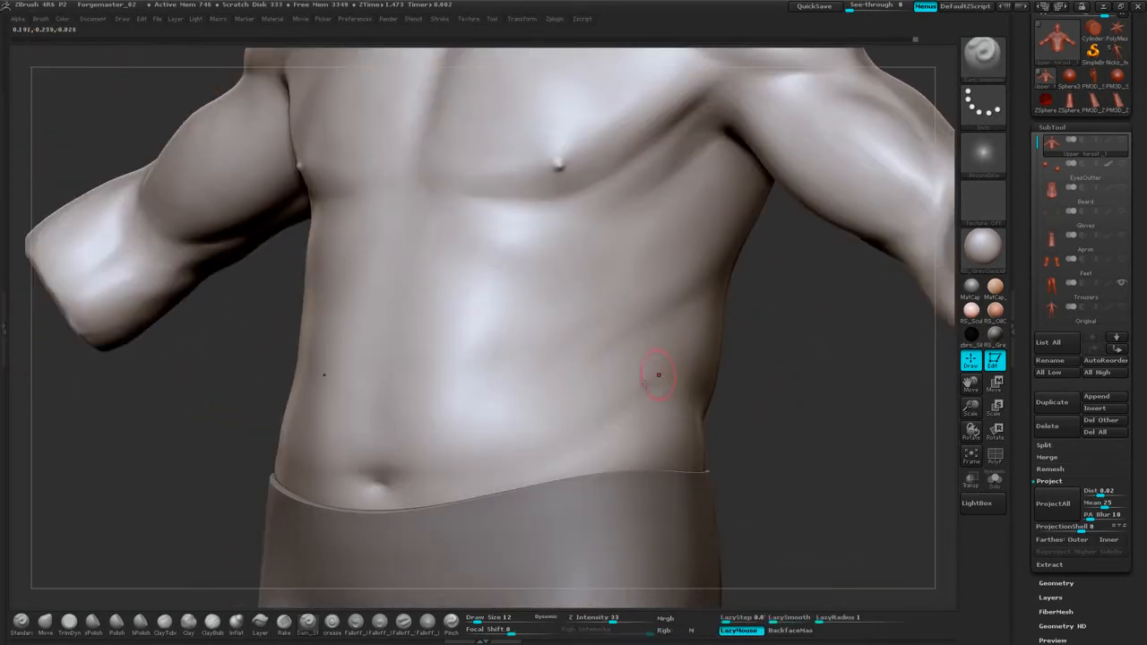
Carve the hip crease diagonally from the flank down to the trouser waistband and smooth it.
{"action": "left_click_drag", "start_coordinate": [658, 380], "coordinate": [541, 470]}
{"action": "mouse_move", "coordinate": [589, 436]}
{"action": "left_mouse_down"}
{"action": "mouse_move", "coordinate": [515, 487]}
{"action": "mouse_move", "coordinate": [656, 387]}
{"action": "left_mouse_up"}
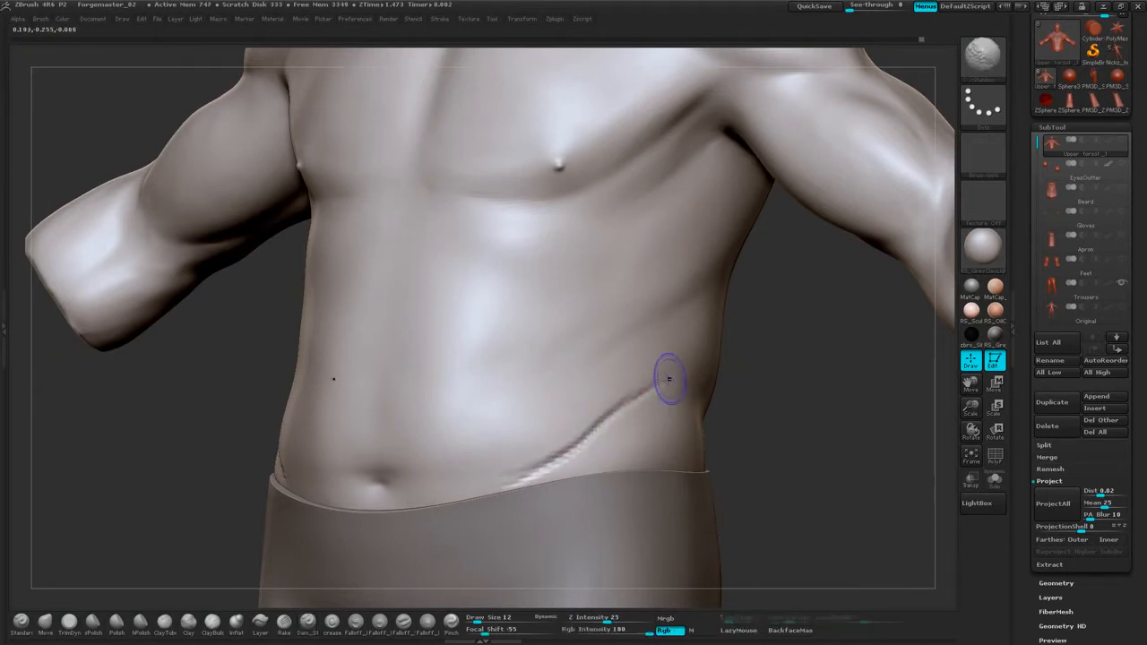
{"action": "left_click_drag", "start_coordinate": [606, 416], "coordinate": [499, 481], "text": "shift"}
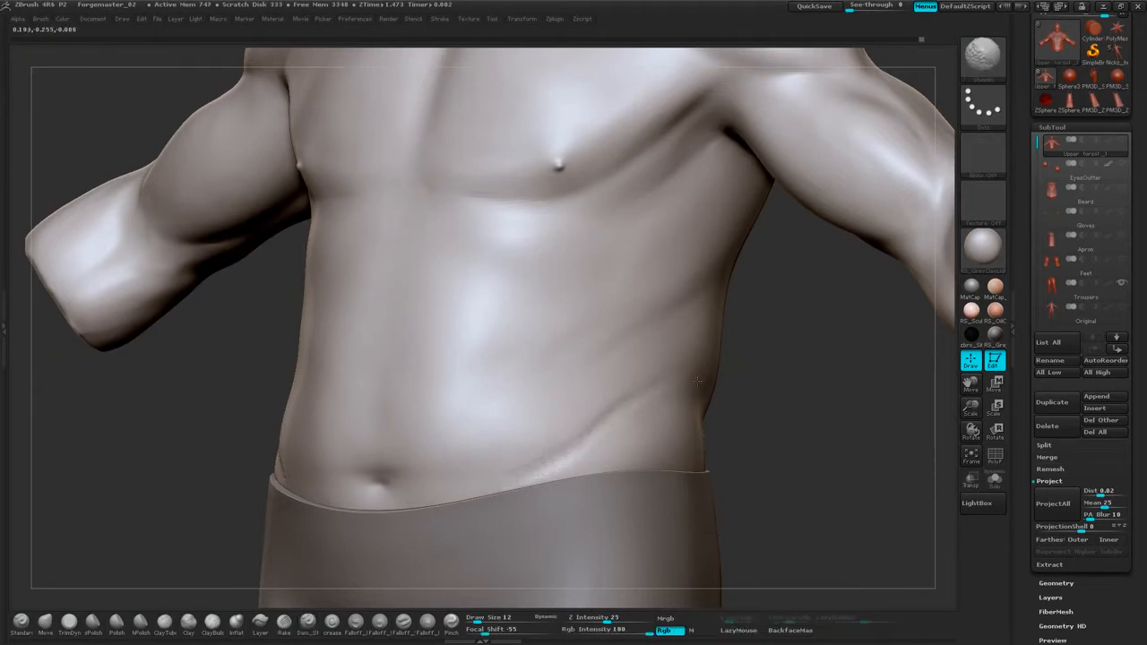
{"action": "mouse_move", "coordinate": [748, 386]}
{"action": "left_mouse_down"}
{"action": "mouse_move", "coordinate": [789, 377]}
{"action": "mouse_move", "coordinate": [748, 353]}
{"action": "mouse_move", "coordinate": [757, 404]}
{"action": "left_mouse_up"}
Sharpen the navel with Dam_Standard strokes and smooth the flank above the hip.
{"action": "left_click_drag", "start_coordinate": [762, 376], "coordinate": [732, 369]}
{"action": "left_click_drag", "start_coordinate": [411, 470], "coordinate": [432, 470]}
{"action": "mouse_move", "coordinate": [724, 367]}
{"action": "left_mouse_down", "text": "shift"}
{"action": "mouse_move", "coordinate": [697, 391]}
{"action": "mouse_move", "coordinate": [538, 418]}
{"action": "left_mouse_up", "text": "shift"}
{"action": "mouse_move", "coordinate": [418, 475]}
{"action": "left_mouse_down"}
{"action": "mouse_move", "coordinate": [398, 472]}
{"action": "mouse_move", "coordinate": [475, 470]}
{"action": "mouse_move", "coordinate": [403, 477]}
{"action": "left_mouse_up"}
Recut the lower end of the hip crease toward the waistband to sharpen it.
{"action": "mouse_move", "coordinate": [717, 376]}
{"action": "left_mouse_down"}
{"action": "mouse_move", "coordinate": [763, 322]}
{"action": "mouse_move", "coordinate": [794, 323]}
{"action": "mouse_move", "coordinate": [760, 327]}
{"action": "mouse_move", "coordinate": [780, 363]}
{"action": "mouse_move", "coordinate": [793, 361]}
{"action": "left_mouse_up"}
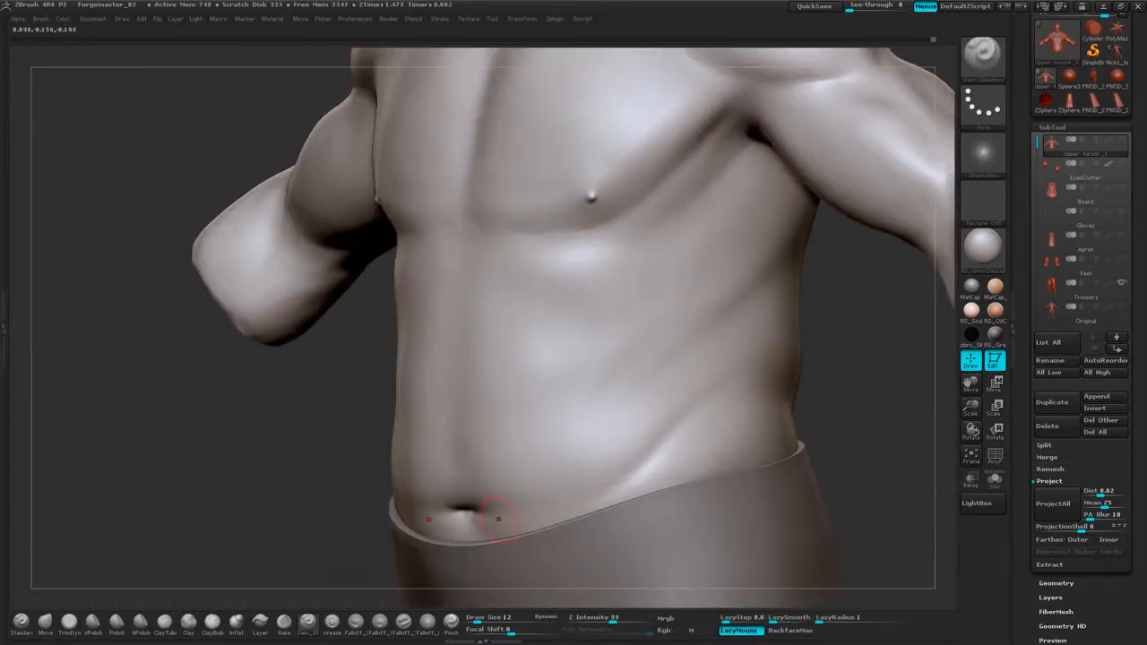
{"action": "left_click_drag", "start_coordinate": [877, 392], "coordinate": [849, 389]}
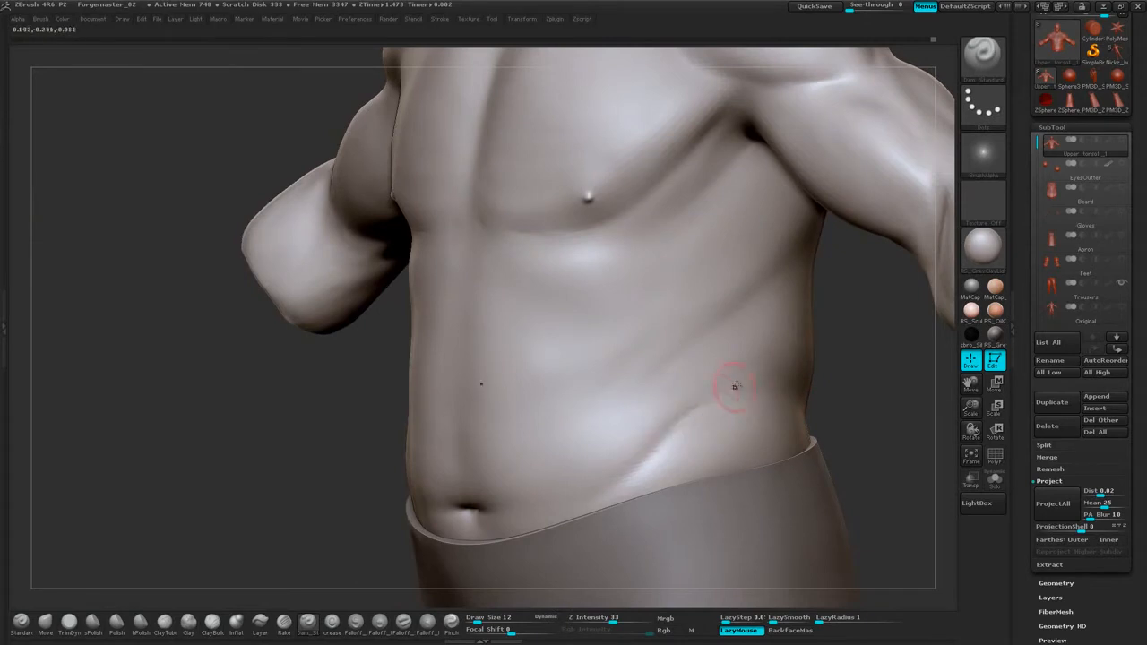
{"action": "mouse_move", "coordinate": [686, 426]}
{"action": "left_mouse_down"}
{"action": "mouse_move", "coordinate": [581, 495]}
{"action": "mouse_move", "coordinate": [724, 391]}
{"action": "mouse_move", "coordinate": [619, 477]}
{"action": "left_mouse_up"}
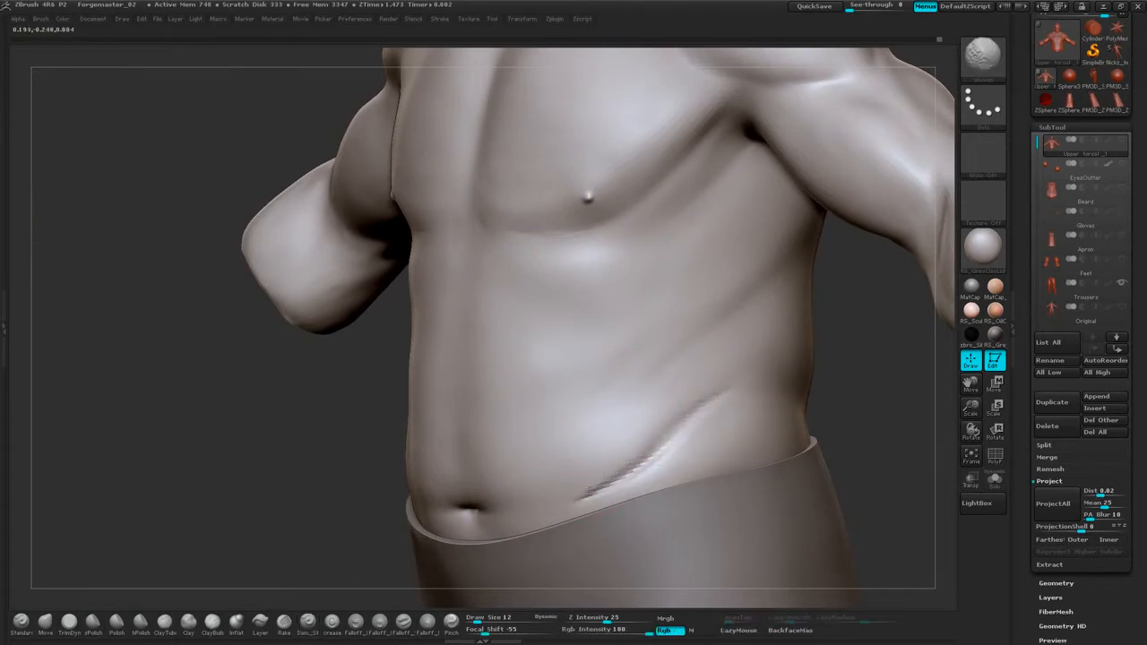
Carve a curved crease across the back of the elbow and soften it with smoothing.
{"action": "mouse_move", "coordinate": [830, 358]}
{"action": "left_mouse_down"}
{"action": "mouse_move", "coordinate": [845, 353]}
{"action": "mouse_move", "coordinate": [801, 332]}
{"action": "mouse_move", "coordinate": [707, 398]}
{"action": "mouse_move", "coordinate": [825, 221]}
{"action": "mouse_move", "coordinate": [772, 303]}
{"action": "mouse_move", "coordinate": [778, 387]}
{"action": "mouse_move", "coordinate": [776, 161]}
{"action": "mouse_move", "coordinate": [858, 182]}
{"action": "mouse_move", "coordinate": [825, 191]}
{"action": "mouse_move", "coordinate": [878, 197]}
{"action": "mouse_move", "coordinate": [487, 404]}
{"action": "mouse_move", "coordinate": [630, 332]}
{"action": "mouse_move", "coordinate": [606, 377]}
{"action": "left_mouse_up"}
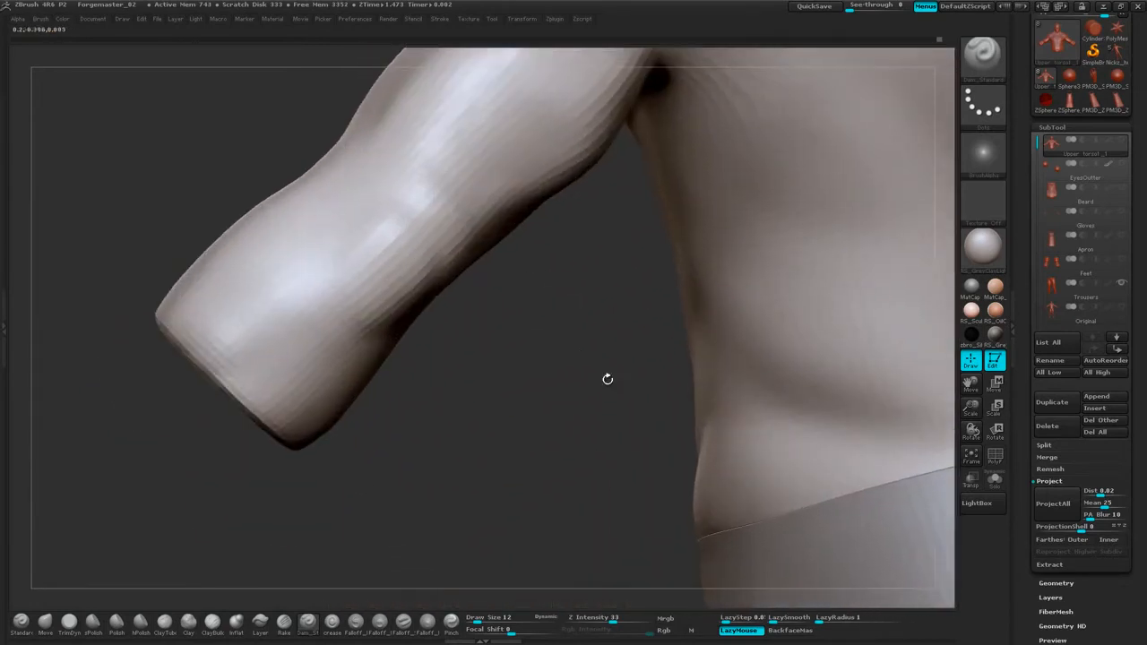
{"action": "left_click_drag", "start_coordinate": [513, 324], "coordinate": [576, 432], "text": "alt"}
{"action": "left_click_drag", "start_coordinate": [476, 320], "coordinate": [489, 357]}
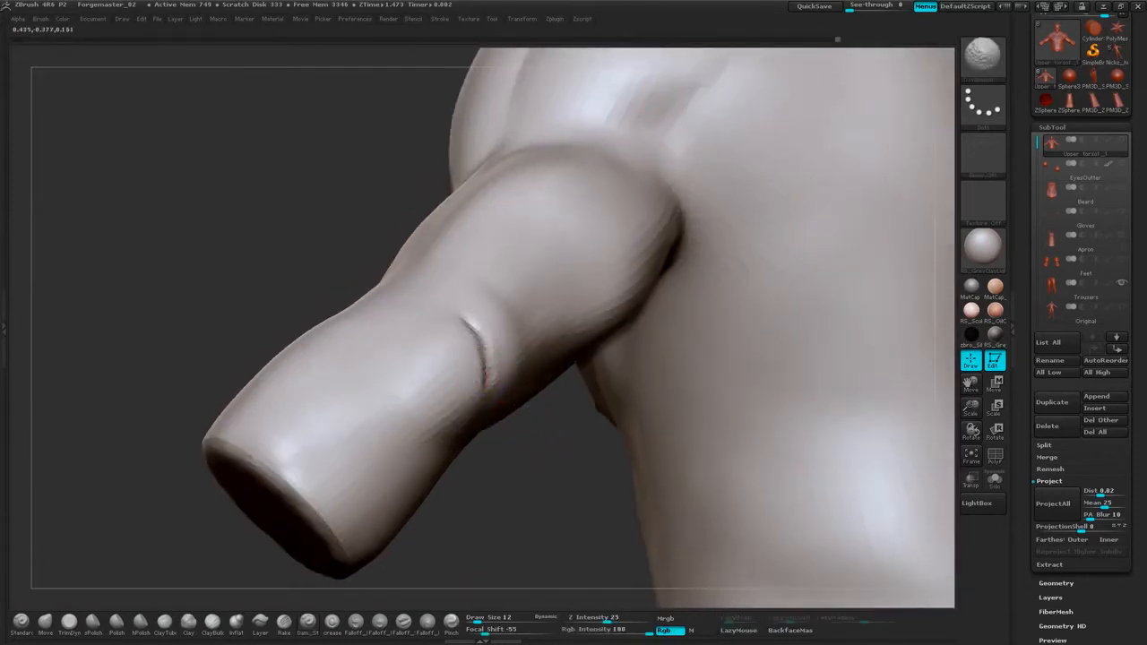
{"action": "left_click_drag", "start_coordinate": [465, 329], "coordinate": [487, 371], "text": "shift"}
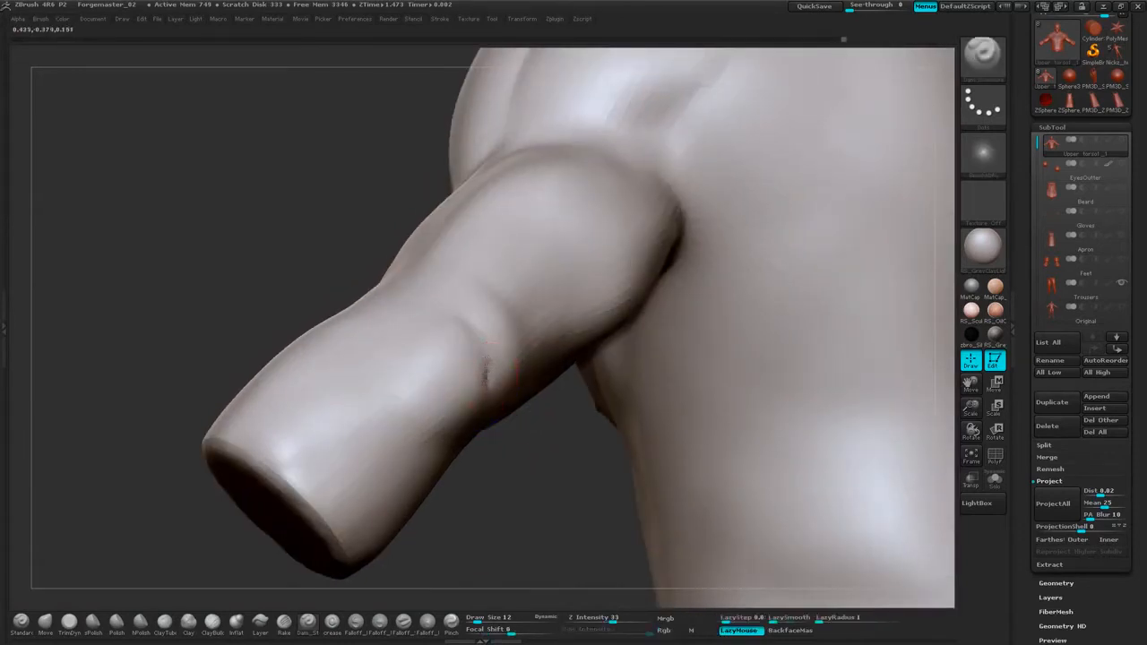
{"action": "left_click_drag", "start_coordinate": [528, 431], "coordinate": [485, 373]}
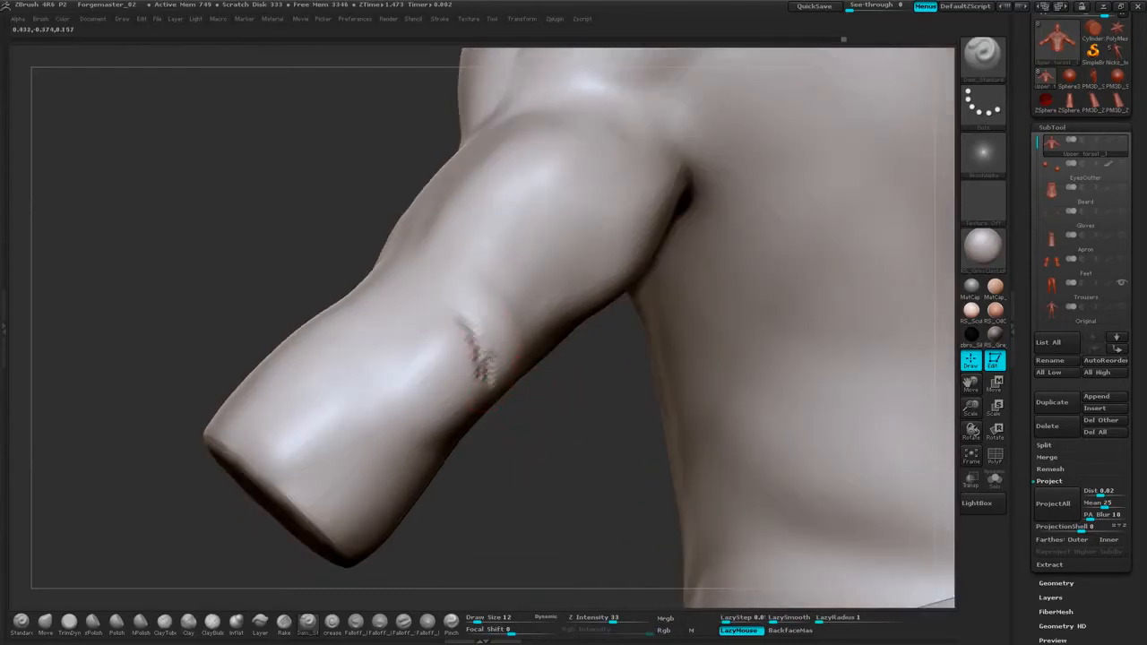
{"action": "key", "text": "shift"}
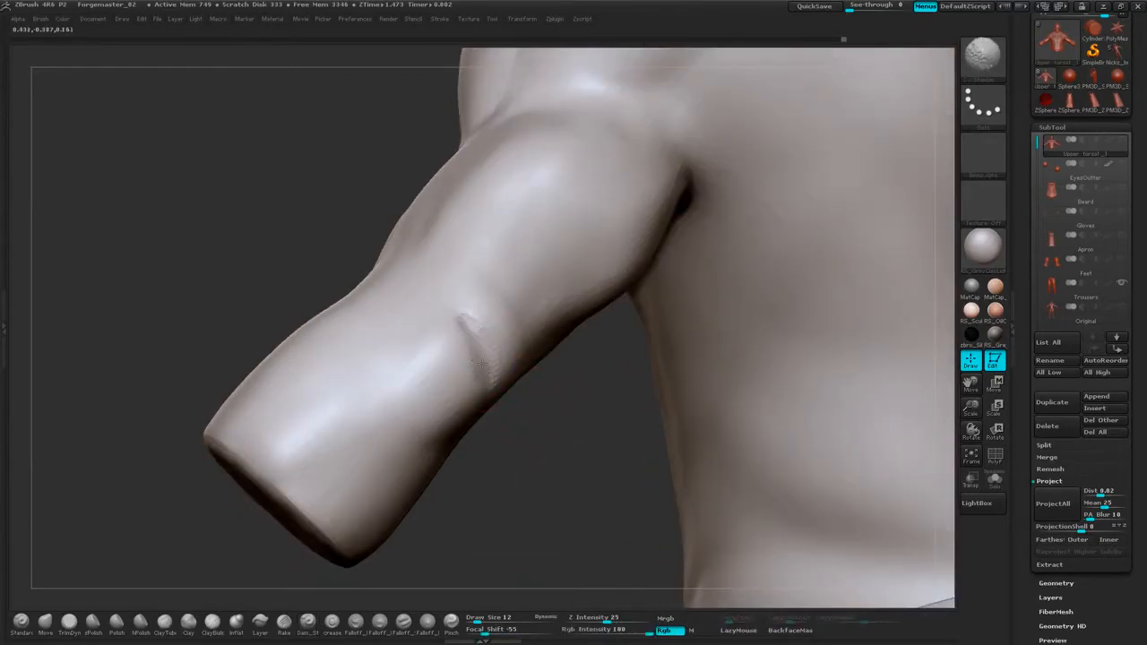
Outline the elbow bone with short grooves along its outer side and lower edge, and smooth them.
{"action": "mouse_move", "coordinate": [526, 417]}
{"action": "left_mouse_down"}
{"action": "mouse_move", "coordinate": [538, 474]}
{"action": "mouse_move", "coordinate": [394, 415]}
{"action": "mouse_move", "coordinate": [445, 320]}
{"action": "mouse_move", "coordinate": [435, 341]}
{"action": "left_mouse_up"}
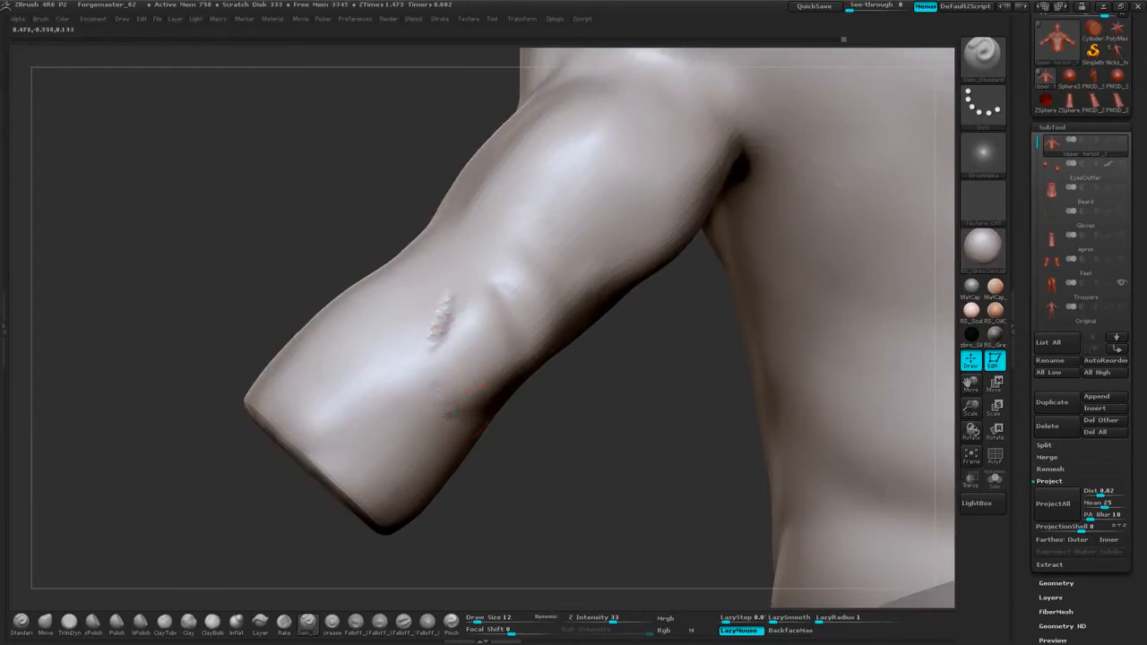
{"action": "left_click_drag", "start_coordinate": [550, 441], "coordinate": [470, 416]}
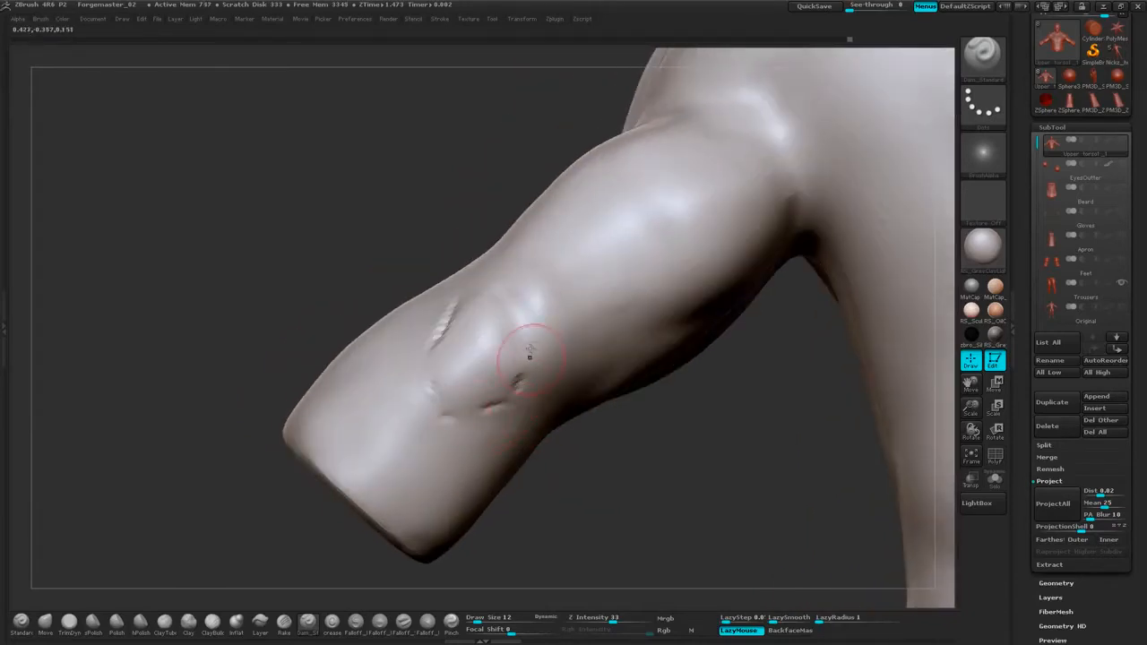
{"action": "left_click_drag", "start_coordinate": [571, 447], "coordinate": [543, 387]}
{"action": "left_click_drag", "start_coordinate": [520, 339], "coordinate": [517, 381], "text": "shift"}
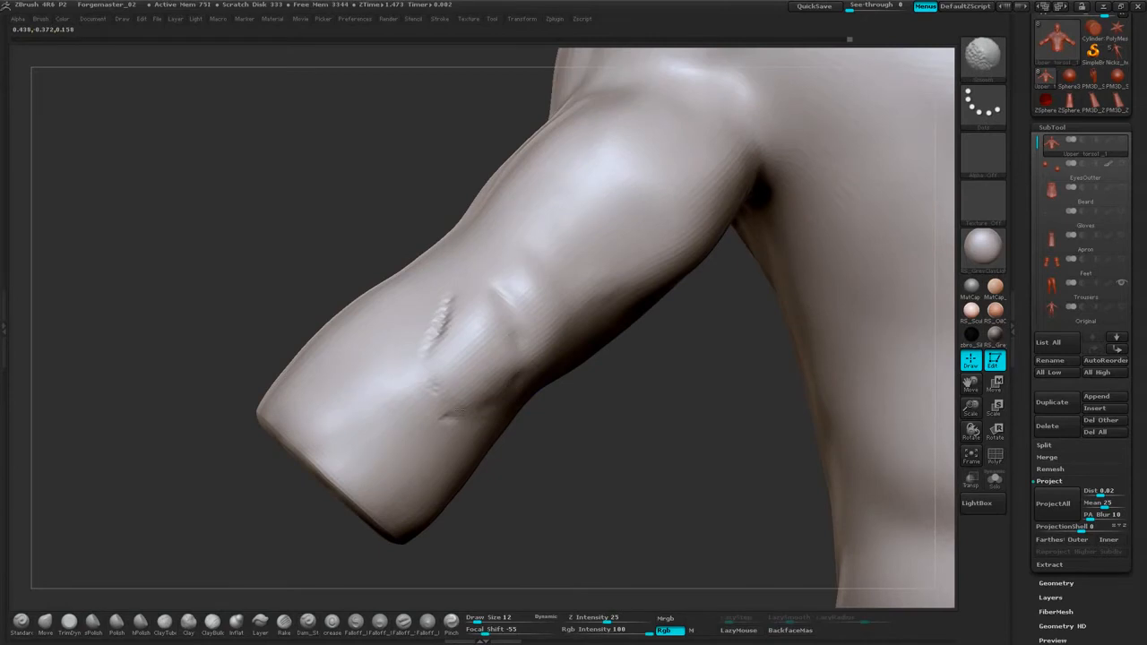
{"action": "left_click_drag", "start_coordinate": [449, 301], "coordinate": [460, 284], "text": "shift"}
{"action": "mouse_move", "coordinate": [581, 431]}
{"action": "left_mouse_down"}
{"action": "mouse_move", "coordinate": [589, 436]}
{"action": "mouse_move", "coordinate": [577, 410]}
{"action": "left_mouse_up"}
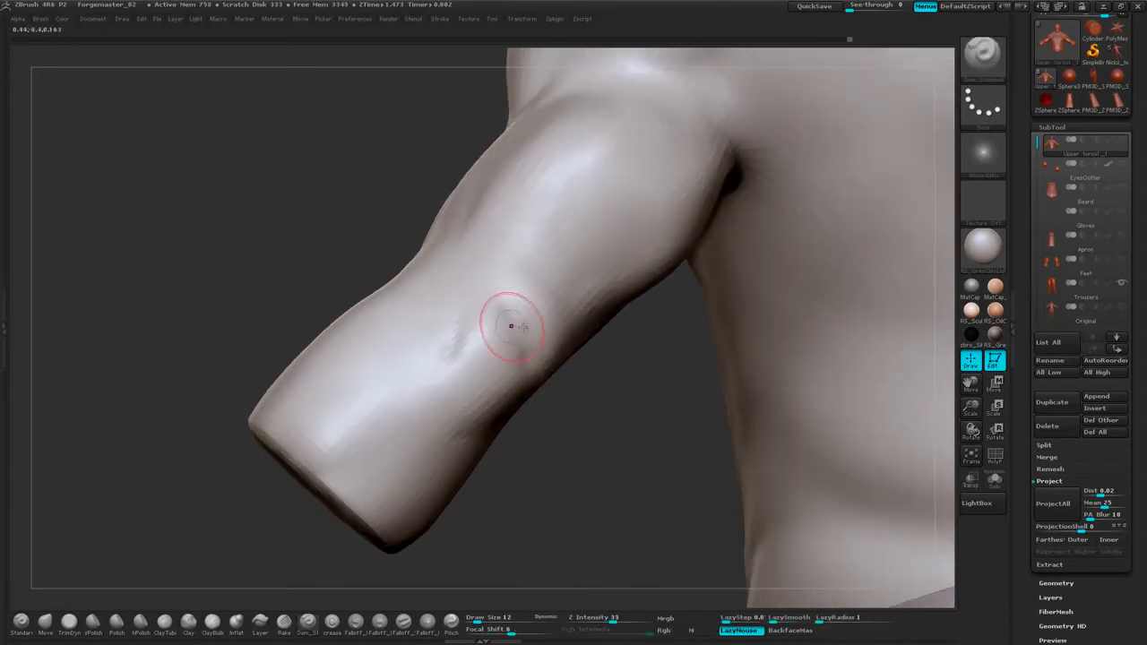
Carve skin wrinkles above and along the inner side of the elbow, and smooth the rough strokes.
{"action": "left_click_drag", "start_coordinate": [493, 300], "coordinate": [539, 350]}
{"action": "left_click_drag", "start_coordinate": [582, 432], "coordinate": [551, 415]}
{"action": "left_click_drag", "start_coordinate": [521, 348], "coordinate": [547, 307]}
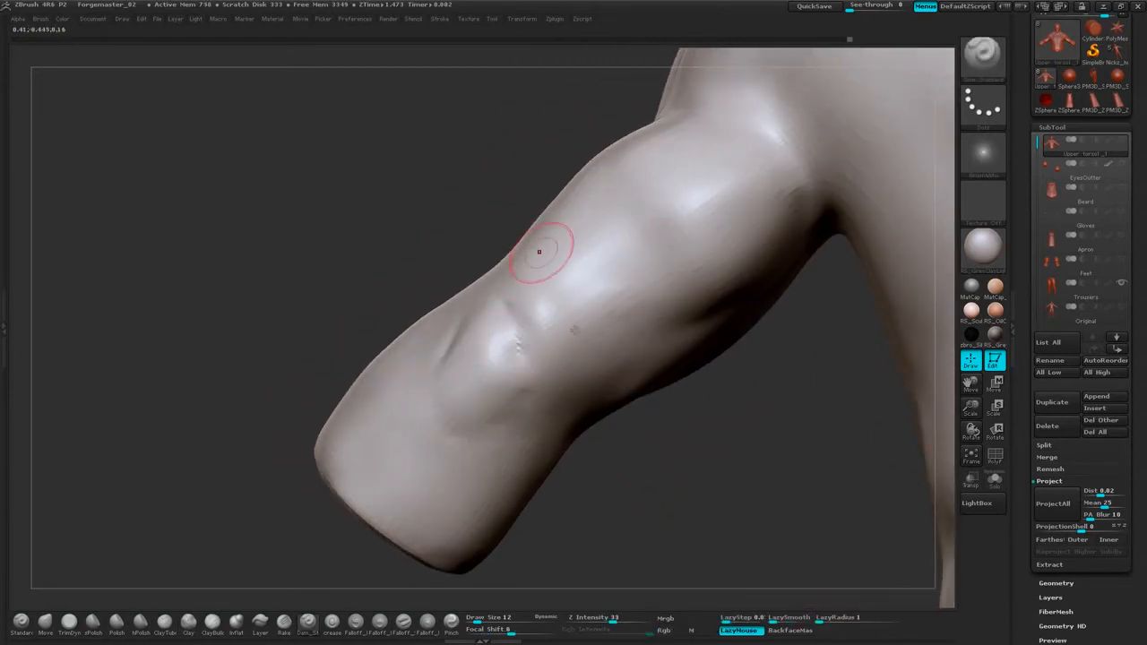
{"action": "left_click_drag", "start_coordinate": [593, 439], "coordinate": [577, 432]}
{"action": "left_click_drag", "start_coordinate": [507, 324], "coordinate": [527, 367]}
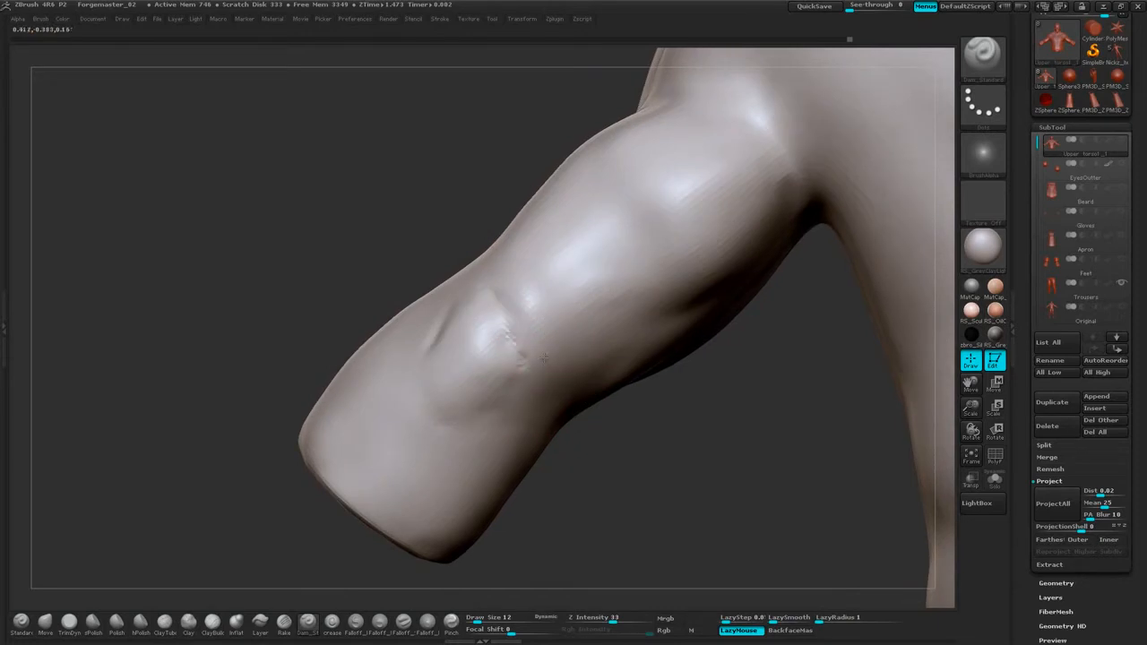
{"action": "left_click_drag", "start_coordinate": [451, 235], "coordinate": [502, 240]}
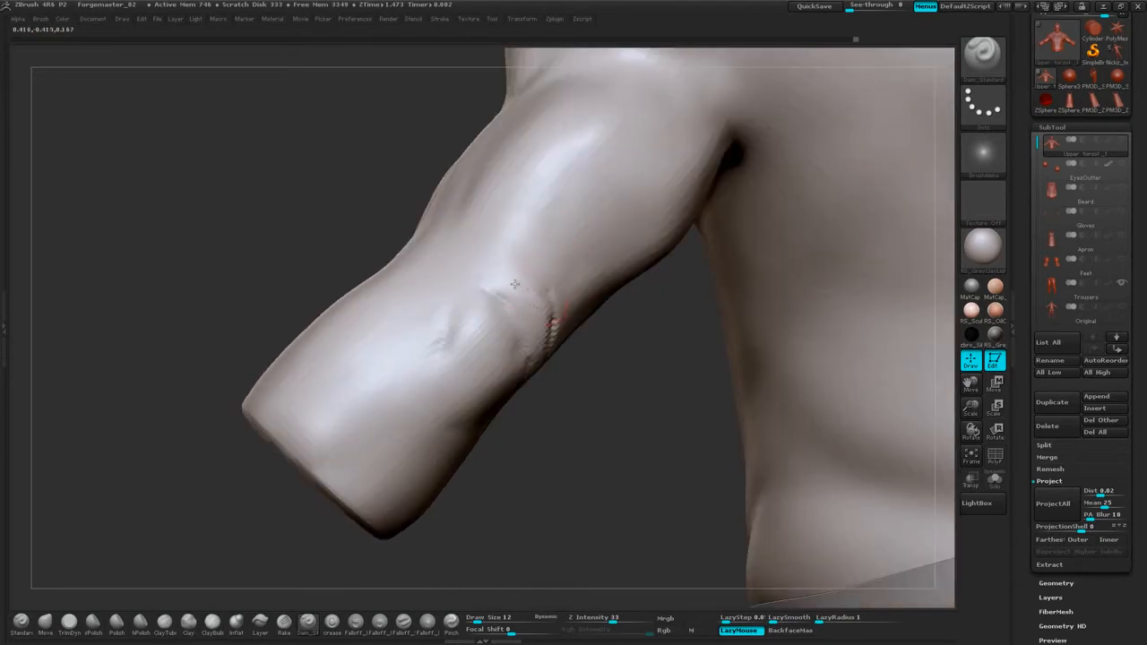
{"action": "mouse_move", "coordinate": [596, 357]}
{"action": "left_mouse_down"}
{"action": "mouse_move", "coordinate": [545, 333]}
{"action": "mouse_move", "coordinate": [556, 355]}
{"action": "left_mouse_up"}
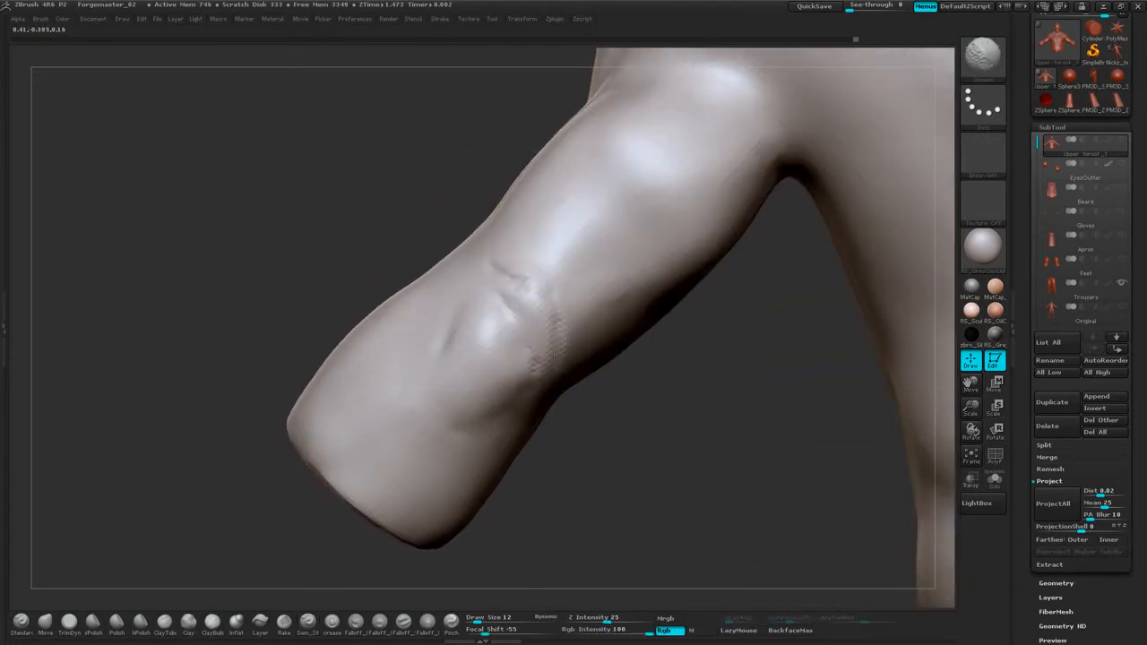
{"action": "left_click_drag", "start_coordinate": [560, 435], "coordinate": [538, 417]}
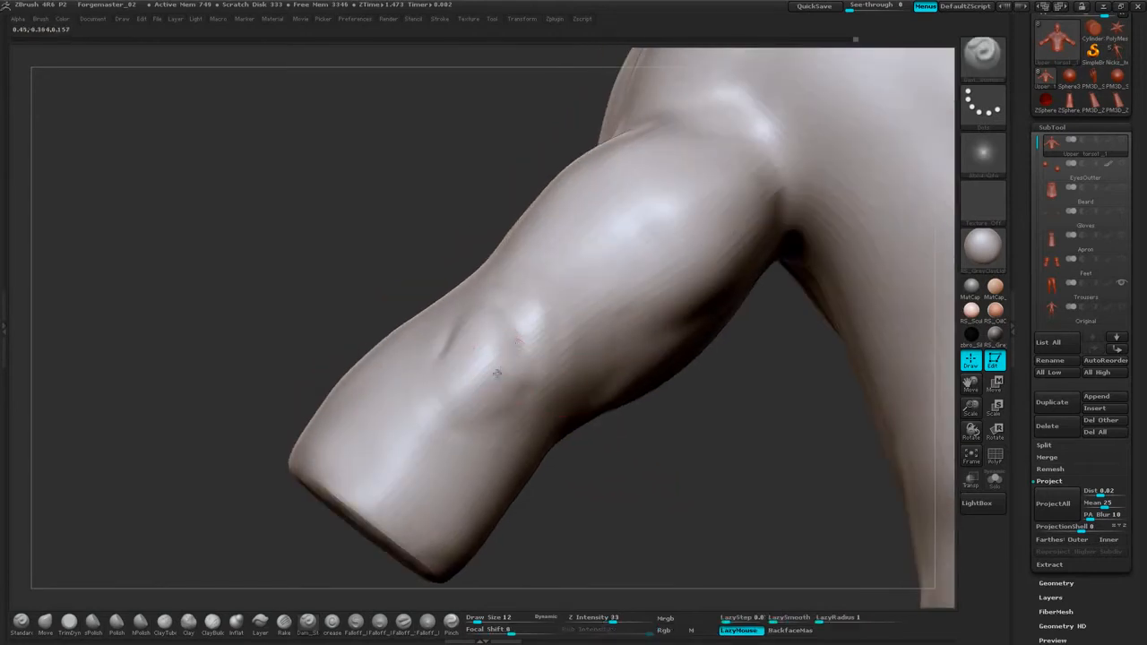
Carve short skin folds on both sides of the elbow bone and smooth the surface over it.
{"action": "left_click_drag", "start_coordinate": [522, 333], "coordinate": [512, 337]}
{"action": "left_click_drag", "start_coordinate": [609, 448], "coordinate": [551, 426]}
{"action": "left_click_drag", "start_coordinate": [437, 348], "coordinate": [439, 342]}
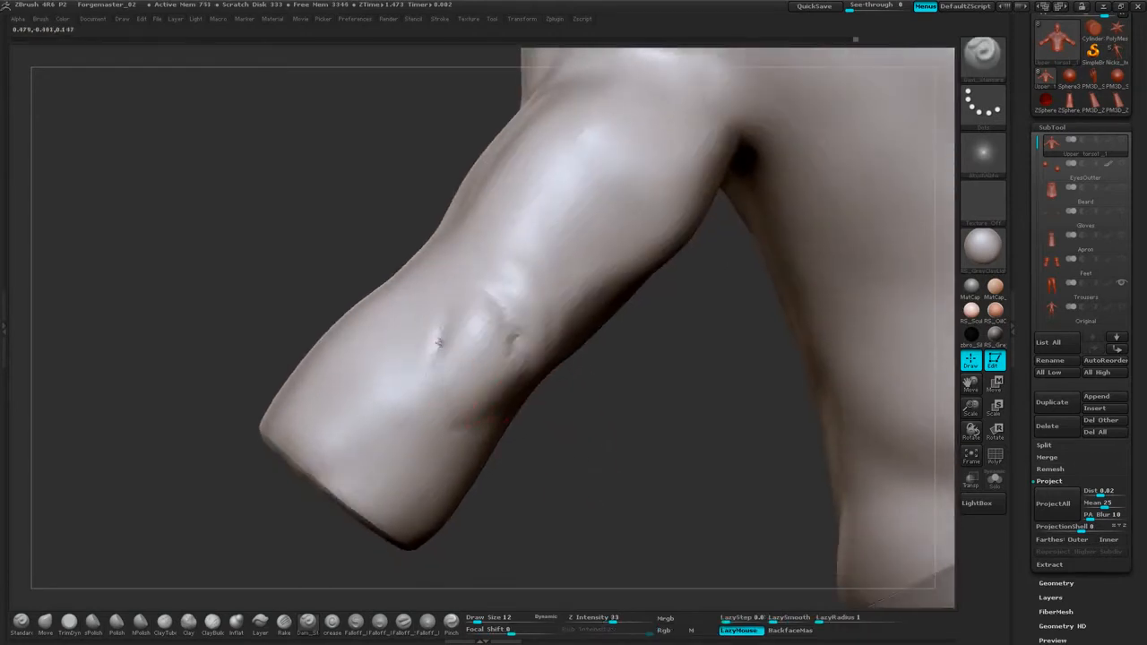
{"action": "left_click_drag", "start_coordinate": [550, 380], "coordinate": [538, 392]}
{"action": "mouse_move", "coordinate": [423, 302]}
{"action": "left_mouse_down"}
{"action": "mouse_move", "coordinate": [428, 328]}
{"action": "mouse_move", "coordinate": [410, 337]}
{"action": "mouse_move", "coordinate": [421, 307]}
{"action": "mouse_move", "coordinate": [403, 307]}
{"action": "mouse_move", "coordinate": [395, 338]}
{"action": "mouse_move", "coordinate": [407, 403]}
{"action": "mouse_move", "coordinate": [412, 338]}
{"action": "mouse_move", "coordinate": [435, 319]}
{"action": "mouse_move", "coordinate": [407, 289]}
{"action": "left_mouse_up"}
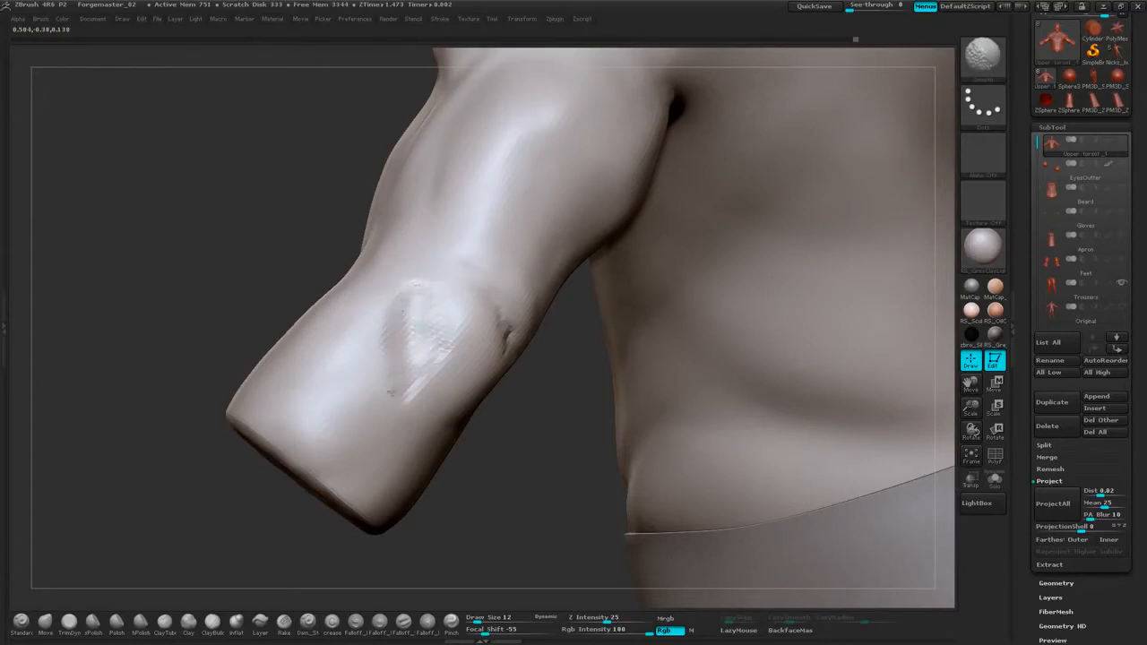
Carve a short groove along the back of the forearm and smooth it together with the rough edge beside the elbow bone.
{"action": "left_click_drag", "start_coordinate": [391, 390], "coordinate": [365, 441], "text": "shift"}
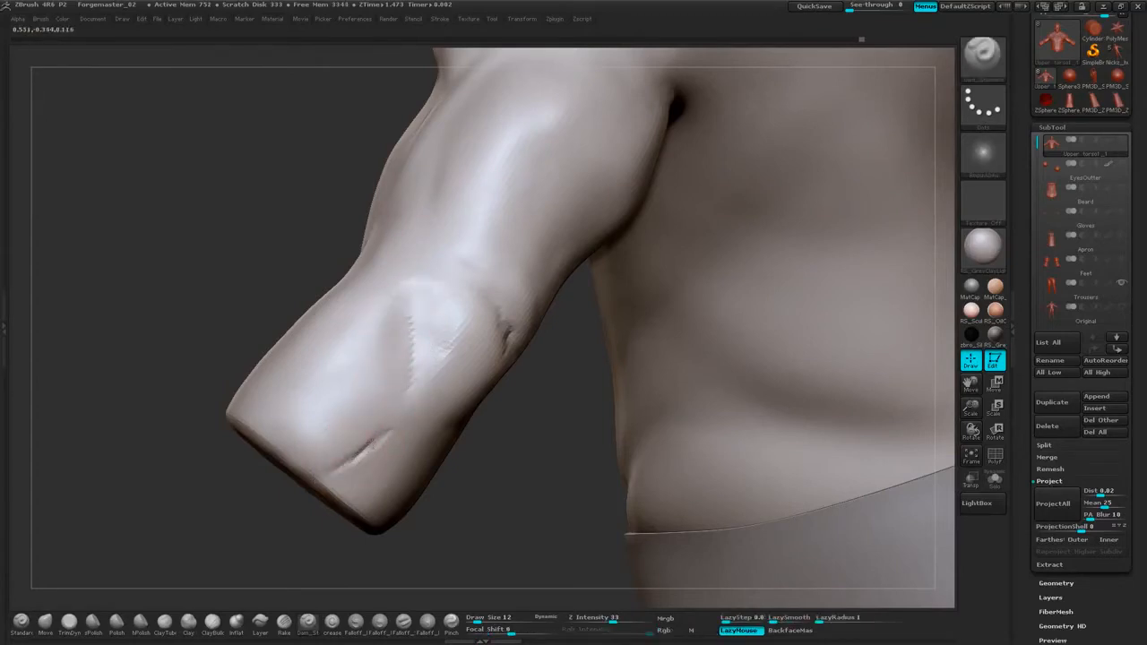
{"action": "left_click_drag", "start_coordinate": [392, 434], "coordinate": [369, 447], "text": "shift"}
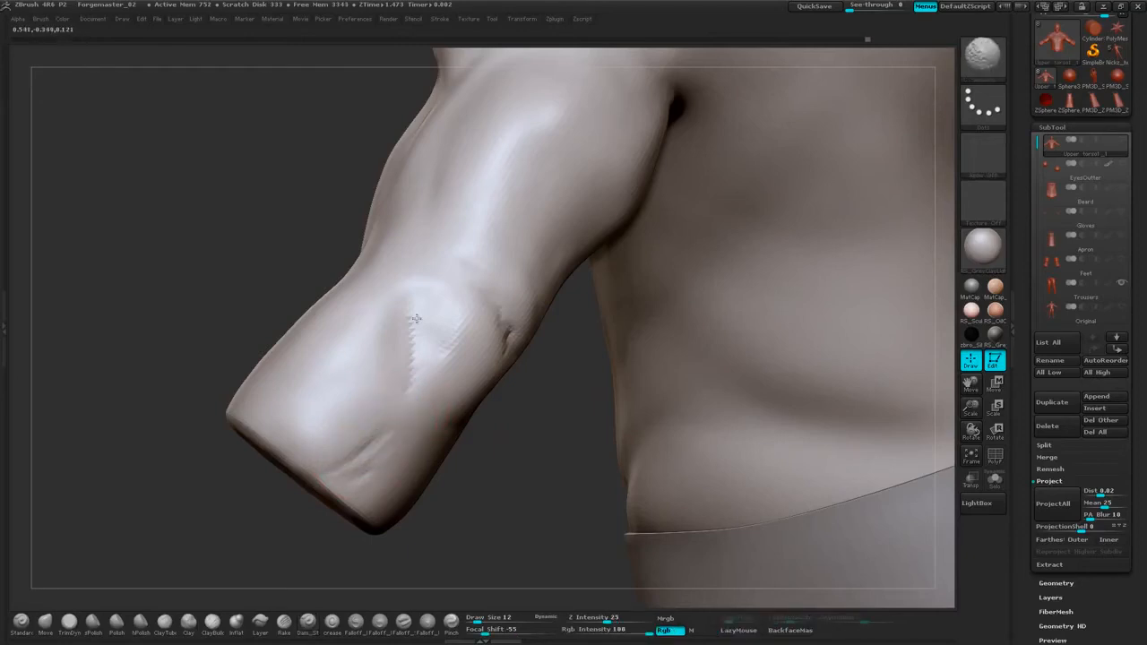
{"action": "mouse_move", "coordinate": [269, 269]}
{"action": "left_mouse_down"}
{"action": "mouse_move", "coordinate": [679, 251]}
{"action": "mouse_move", "coordinate": [691, 260]}
{"action": "mouse_move", "coordinate": [671, 306]}
{"action": "mouse_move", "coordinate": [548, 310]}
{"action": "mouse_move", "coordinate": [537, 432]}
{"action": "mouse_move", "coordinate": [549, 457]}
{"action": "left_mouse_up"}
{"action": "mouse_move", "coordinate": [417, 339]}
{"action": "left_mouse_down"}
{"action": "mouse_move", "coordinate": [431, 391]}
{"action": "mouse_move", "coordinate": [427, 362]}
{"action": "left_mouse_up"}
{"action": "left_click_drag", "start_coordinate": [427, 359], "coordinate": [424, 340], "text": "shift"}
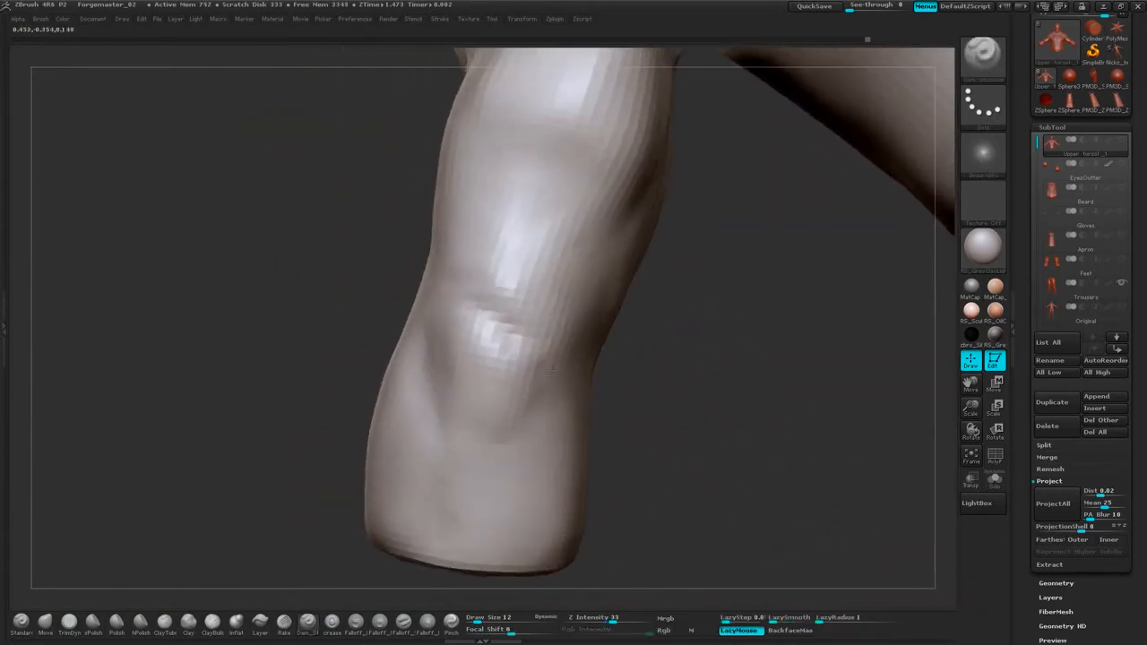
Cut a diagonal crease along the inner side of the elbow bone and continue it around the lower edge.
{"action": "left_click_drag", "start_coordinate": [538, 405], "coordinate": [549, 376]}
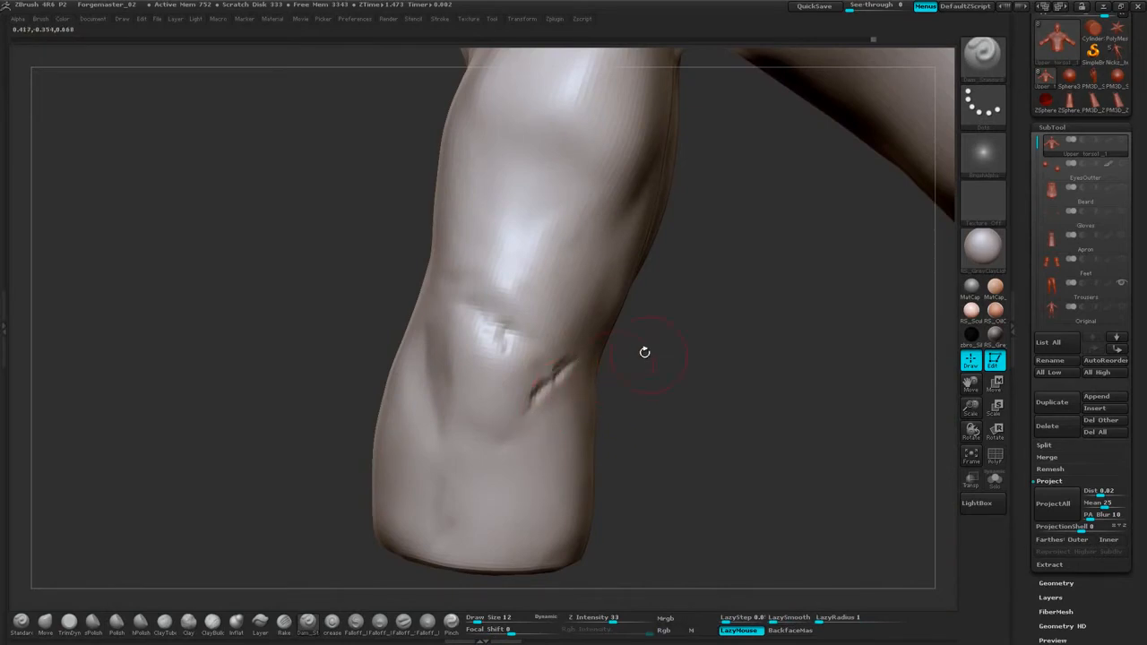
{"action": "mouse_move", "coordinate": [645, 352]}
{"action": "left_mouse_down"}
{"action": "mouse_move", "coordinate": [549, 403]}
{"action": "mouse_move", "coordinate": [576, 381]}
{"action": "mouse_move", "coordinate": [549, 403]}
{"action": "mouse_move", "coordinate": [565, 383]}
{"action": "left_mouse_up"}
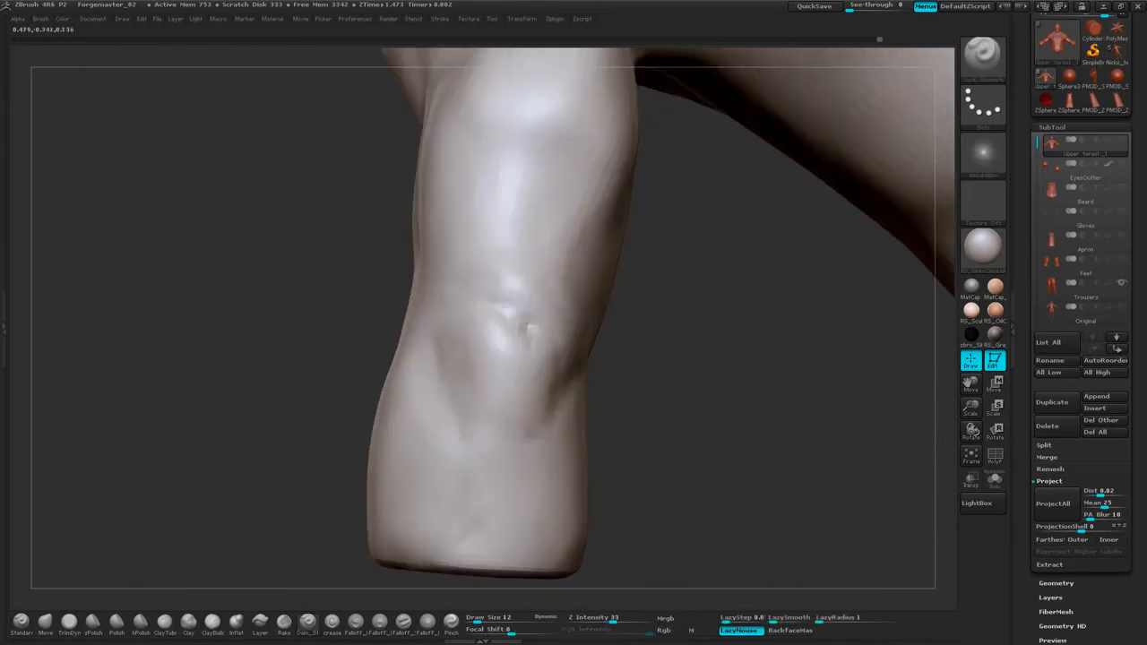
{"action": "left_click_drag", "start_coordinate": [556, 421], "coordinate": [500, 445]}
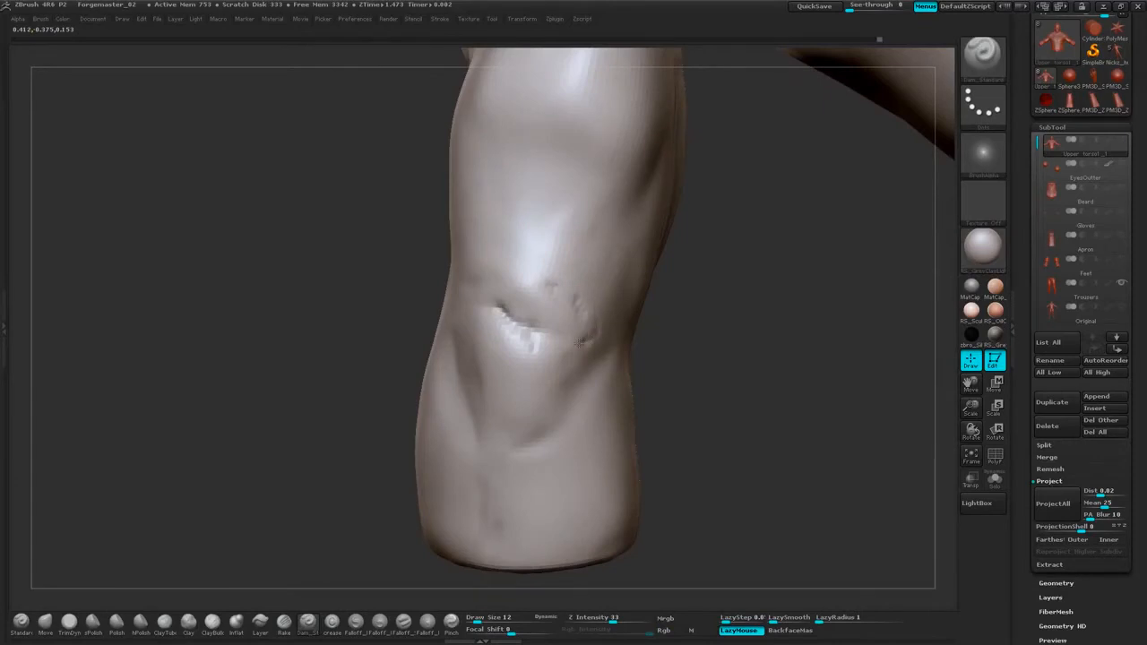
Carve an arched wrinkle above the elbow and smooth the rough grooves across its top and inner side.
{"action": "mouse_move", "coordinate": [646, 256]}
{"action": "left_mouse_down"}
{"action": "mouse_move", "coordinate": [661, 266]}
{"action": "mouse_move", "coordinate": [645, 351]}
{"action": "mouse_move", "coordinate": [631, 348]}
{"action": "left_mouse_up"}
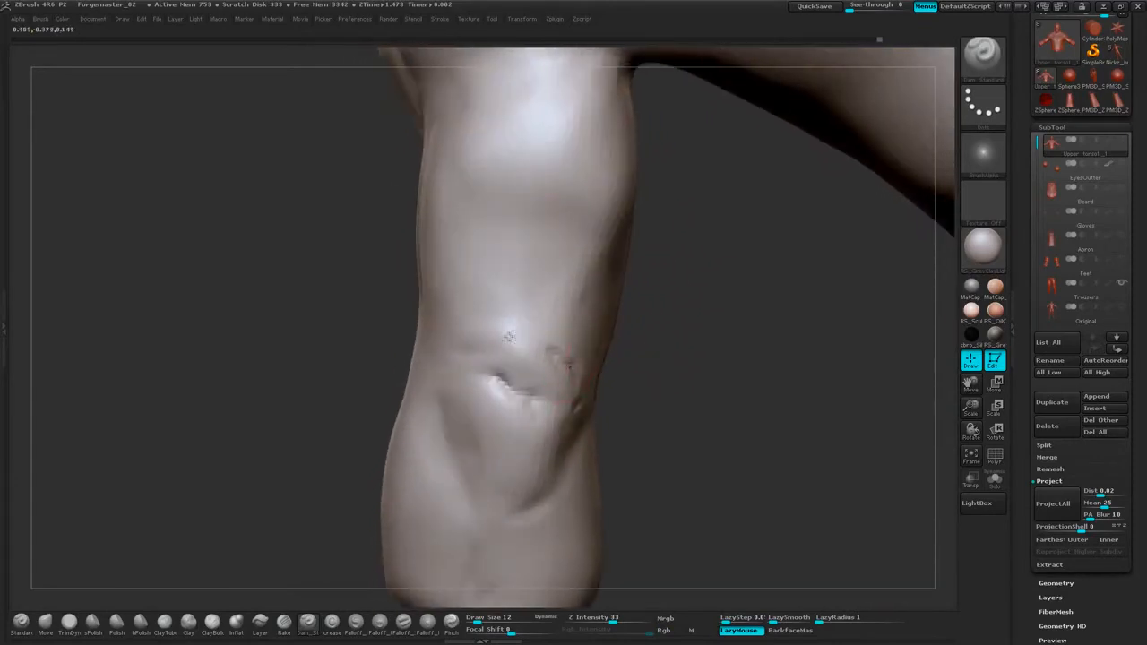
{"action": "left_click_drag", "start_coordinate": [561, 354], "coordinate": [494, 337]}
{"action": "left_click_drag", "start_coordinate": [559, 353], "coordinate": [576, 399], "text": "shift"}
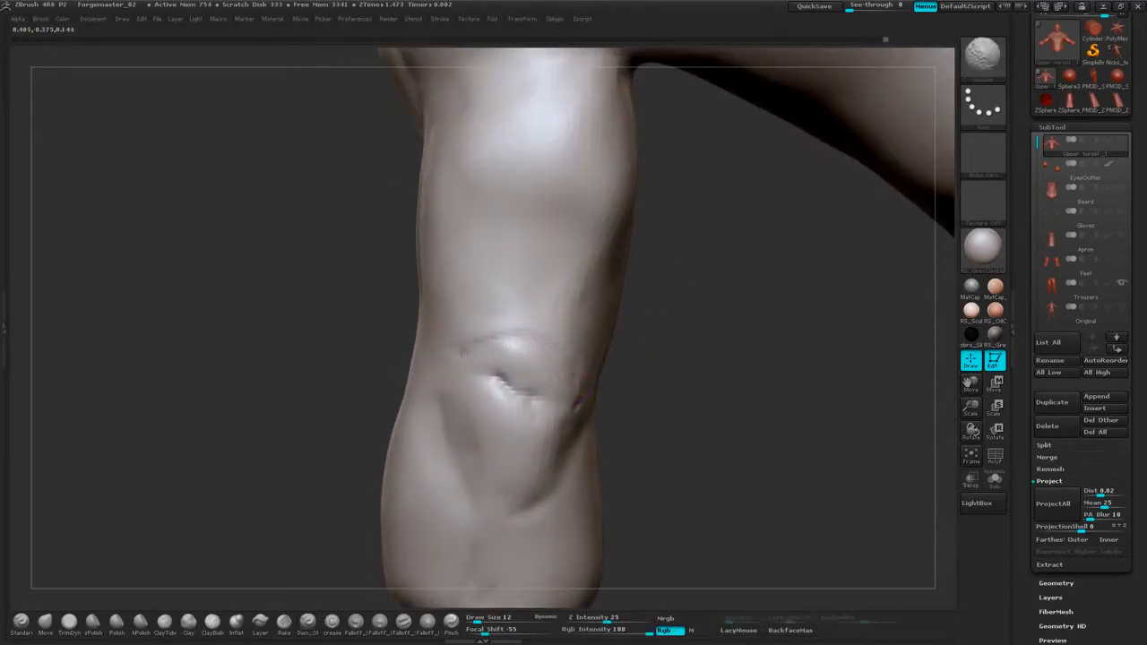
{"action": "left_click_drag", "start_coordinate": [642, 332], "coordinate": [662, 343]}
{"action": "mouse_move", "coordinate": [529, 386]}
{"action": "left_mouse_down", "text": "shift"}
{"action": "mouse_move", "coordinate": [507, 385]}
{"action": "mouse_move", "coordinate": [574, 404]}
{"action": "left_mouse_up", "text": "shift"}
Recut the horizontal crease across the back of the arm just above the elbow bone.
{"action": "mouse_move", "coordinate": [653, 381]}
{"action": "left_mouse_down"}
{"action": "mouse_move", "coordinate": [643, 381]}
{"action": "mouse_move", "coordinate": [662, 382]}
{"action": "left_mouse_up"}
{"action": "mouse_move", "coordinate": [546, 393]}
{"action": "left_mouse_down"}
{"action": "mouse_move", "coordinate": [506, 373]}
{"action": "mouse_move", "coordinate": [418, 362]}
{"action": "mouse_move", "coordinate": [507, 376]}
{"action": "left_mouse_up"}
{"action": "left_click_drag", "start_coordinate": [614, 402], "coordinate": [581, 399]}
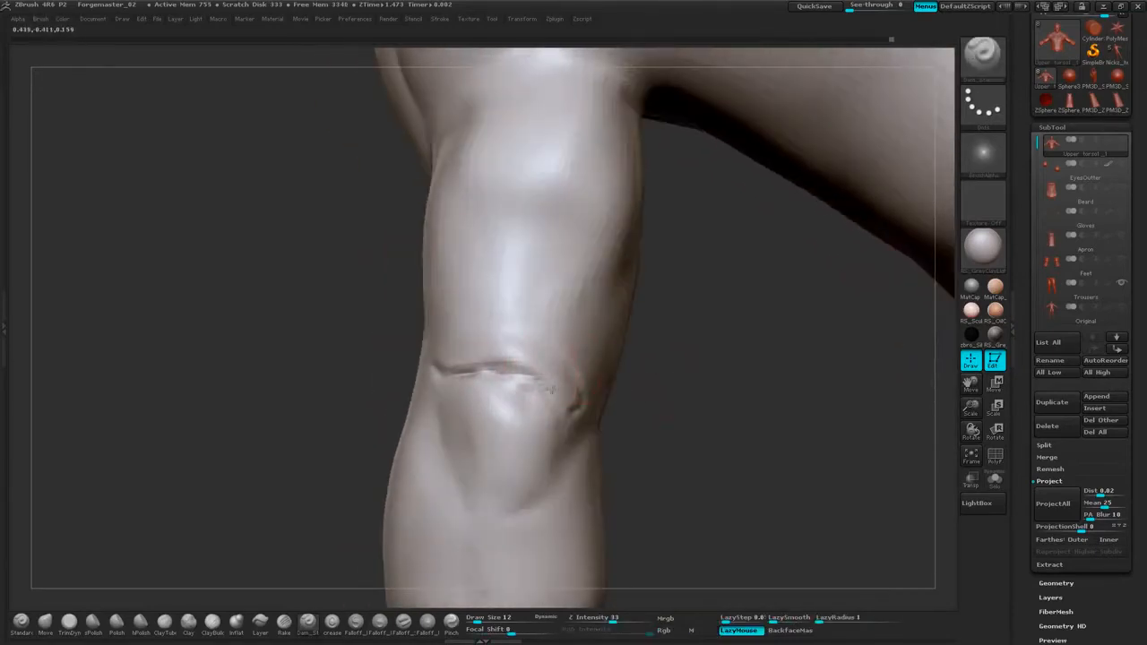
{"action": "mouse_move", "coordinate": [515, 377]}
{"action": "left_mouse_down"}
{"action": "mouse_move", "coordinate": [574, 410]}
{"action": "mouse_move", "coordinate": [484, 378]}
{"action": "left_mouse_up"}
{"action": "key", "text": "shift"}
{"action": "left_click_drag", "start_coordinate": [627, 375], "coordinate": [650, 385]}
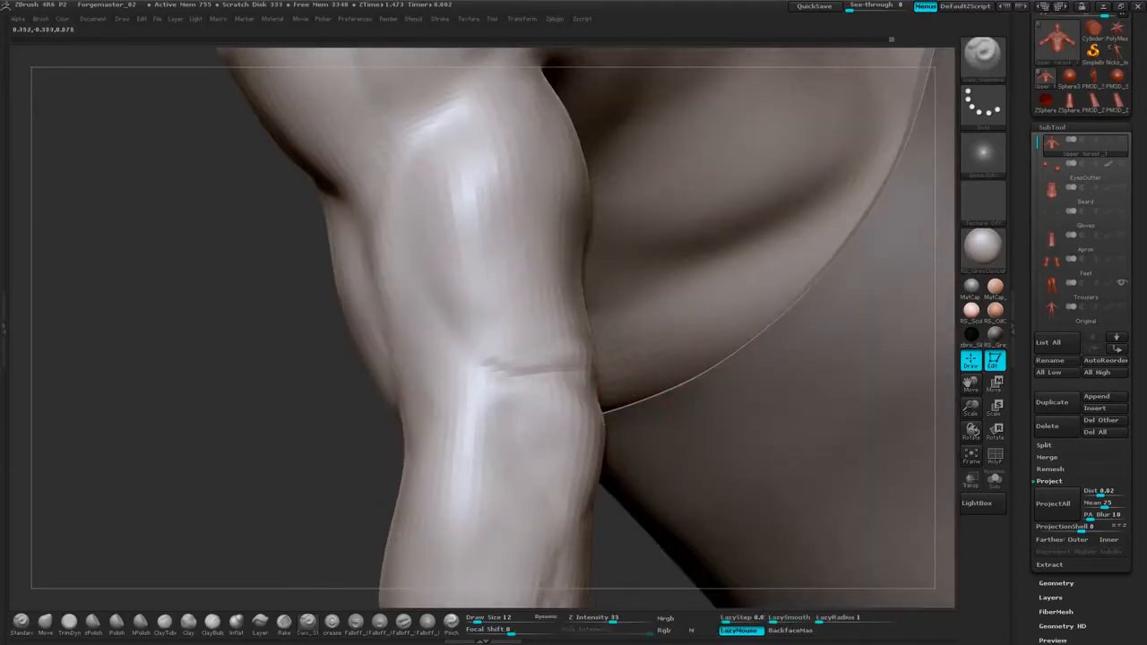
Extend the crease above the elbow around the outer side of the arm.
{"action": "left_click_drag", "start_coordinate": [675, 304], "coordinate": [441, 410]}
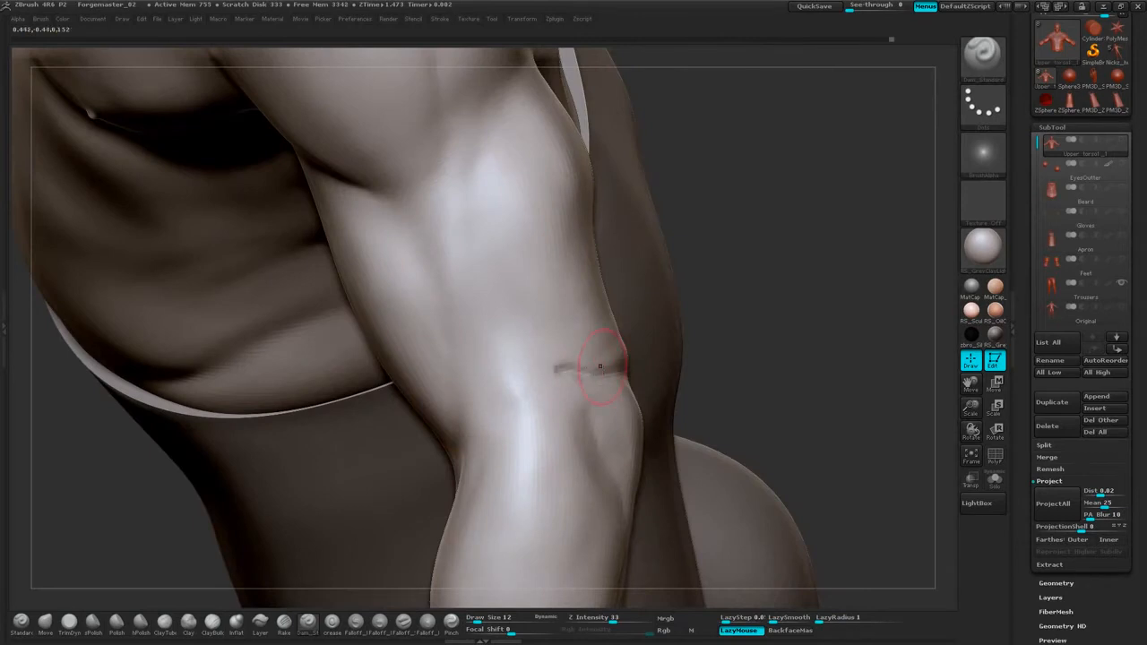
{"action": "left_click_drag", "start_coordinate": [601, 366], "coordinate": [558, 364]}
{"action": "mouse_move", "coordinate": [709, 306]}
{"action": "left_mouse_down"}
{"action": "mouse_move", "coordinate": [744, 268]}
{"action": "mouse_move", "coordinate": [740, 211]}
{"action": "mouse_move", "coordinate": [771, 233]}
{"action": "mouse_move", "coordinate": [672, 256]}
{"action": "mouse_move", "coordinate": [561, 386]}
{"action": "mouse_move", "coordinate": [479, 391]}
{"action": "left_mouse_up"}
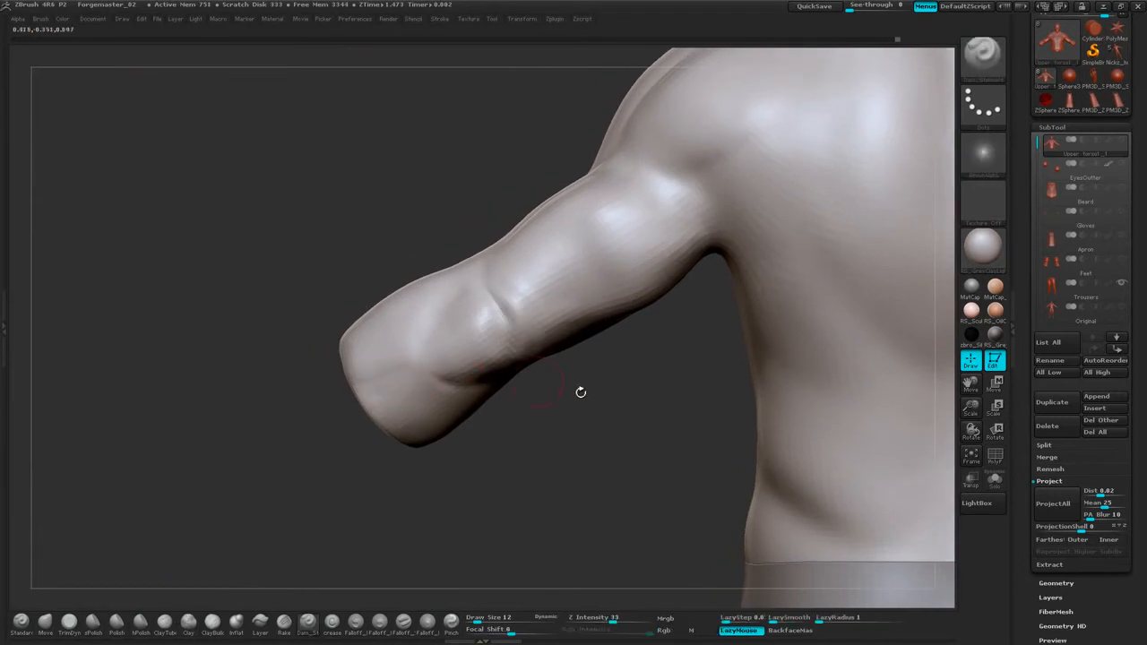
Define the lower edge of the elbow bone with a short groove and smooth it into the forearm.
{"action": "left_click_drag", "start_coordinate": [582, 392], "coordinate": [479, 468]}
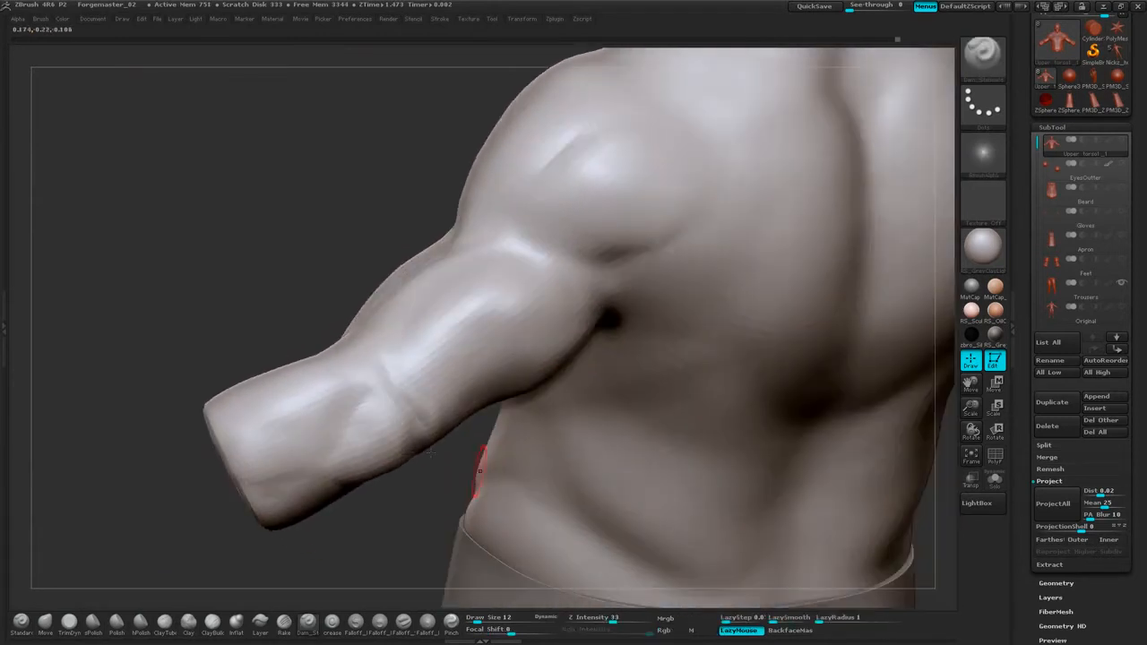
{"action": "left_click_drag", "start_coordinate": [359, 458], "coordinate": [360, 435]}
{"action": "left_click_drag", "start_coordinate": [361, 436], "coordinate": [359, 445], "text": "shift"}
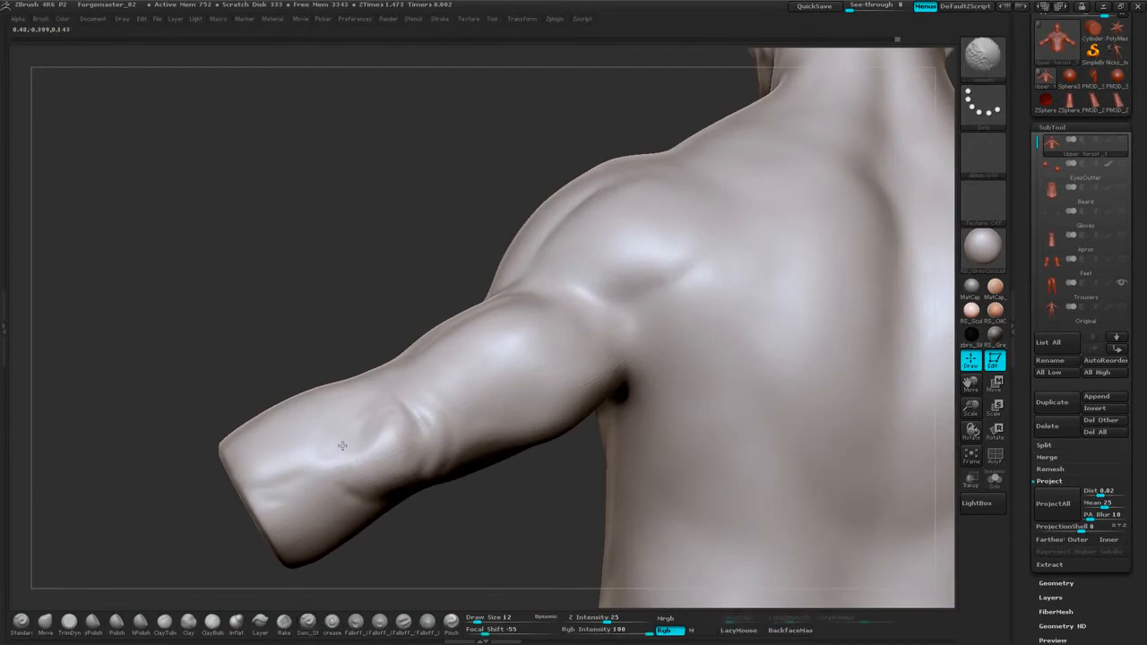
{"action": "left_click_drag", "start_coordinate": [448, 530], "coordinate": [352, 477]}
Carve subtle muscle grooves down the outer upper arm below the deltoid and a faint line across the deltoid.
{"action": "left_click_drag", "start_coordinate": [592, 161], "coordinate": [830, 85]}
{"action": "mouse_move", "coordinate": [875, 125]}
{"action": "left_mouse_down"}
{"action": "mouse_move", "coordinate": [749, 280]}
{"action": "mouse_move", "coordinate": [753, 299]}
{"action": "left_mouse_up"}
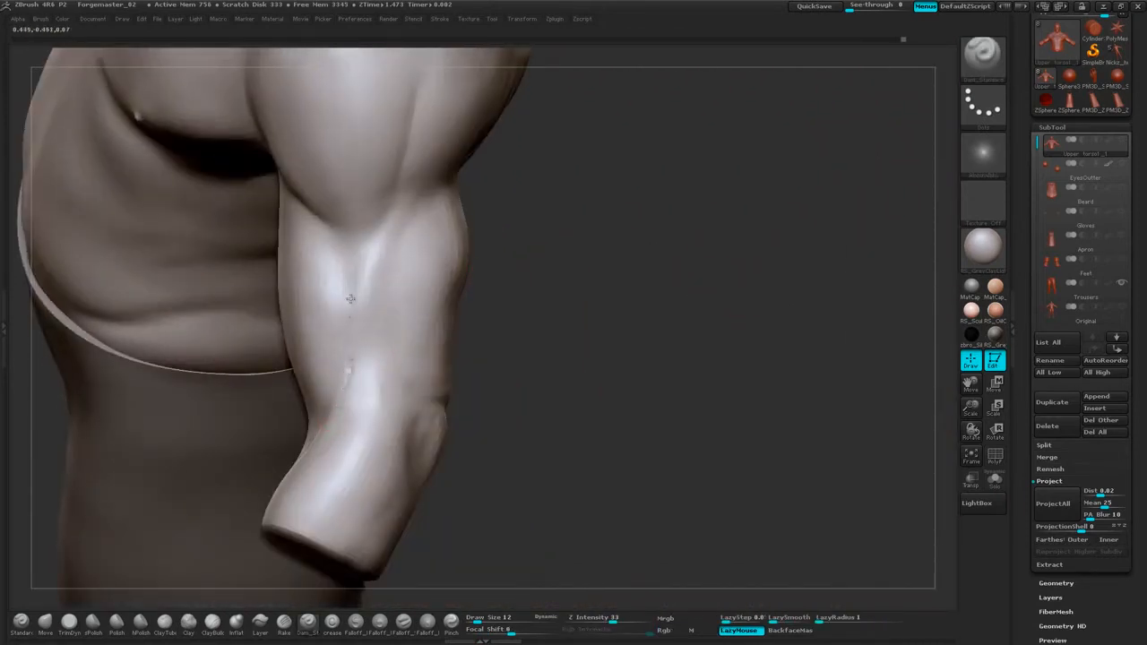
{"action": "left_click_drag", "start_coordinate": [353, 315], "coordinate": [343, 273]}
{"action": "mouse_move", "coordinate": [377, 347]}
{"action": "left_mouse_down"}
{"action": "mouse_move", "coordinate": [412, 417]}
{"action": "mouse_move", "coordinate": [407, 406]}
{"action": "left_mouse_up"}
{"action": "mouse_move", "coordinate": [574, 210]}
{"action": "left_mouse_down"}
{"action": "mouse_move", "coordinate": [582, 349]}
{"action": "mouse_move", "coordinate": [435, 236]}
{"action": "left_mouse_up"}
{"action": "mouse_move", "coordinate": [633, 199]}
{"action": "left_mouse_down"}
{"action": "mouse_move", "coordinate": [651, 279]}
{"action": "mouse_move", "coordinate": [717, 273]}
{"action": "left_mouse_up"}
{"action": "mouse_move", "coordinate": [372, 328]}
{"action": "left_mouse_down"}
{"action": "mouse_move", "coordinate": [328, 302]}
{"action": "mouse_move", "coordinate": [423, 316]}
{"action": "left_mouse_up"}
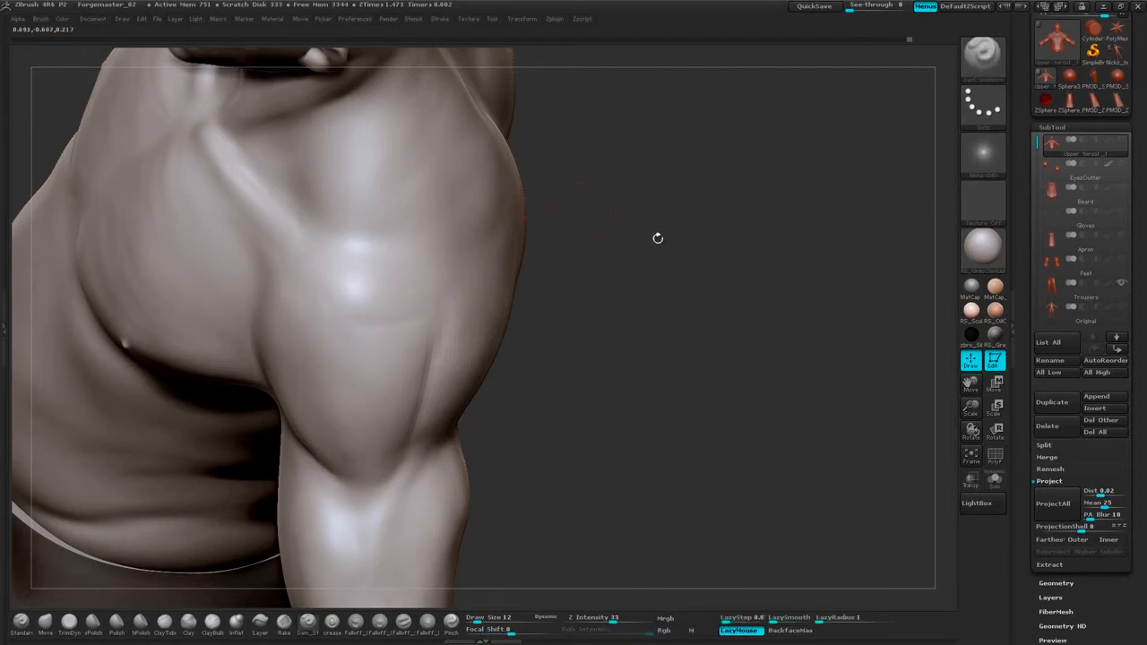
Cut a sharp crease where the rear deltoid meets the triceps above the armpit and smooth it.
{"action": "left_click_drag", "start_coordinate": [657, 238], "coordinate": [583, 233]}
{"action": "left_click_drag", "start_coordinate": [859, 176], "coordinate": [724, 173]}
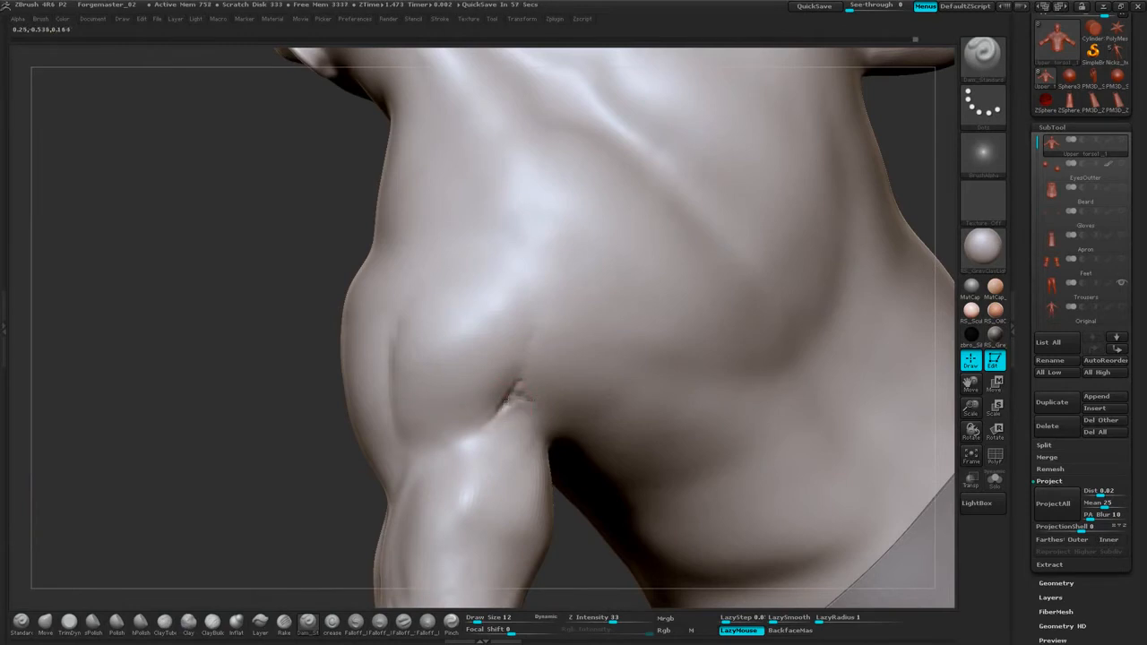
{"action": "key", "text": "shift"}
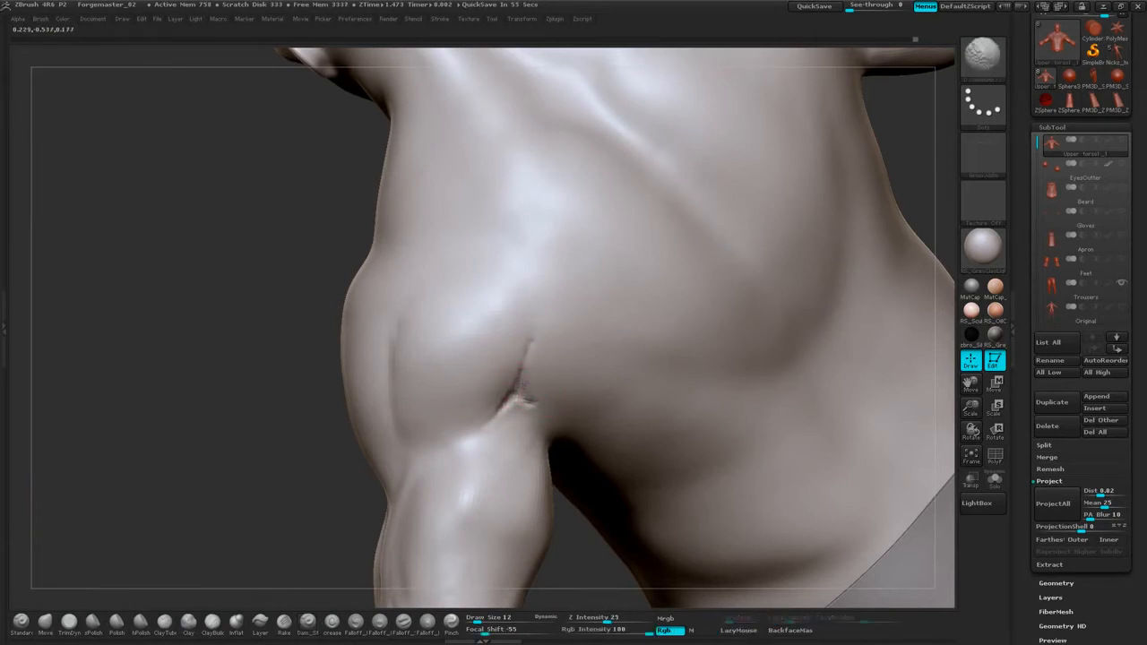
{"action": "mouse_move", "coordinate": [909, 149]}
{"action": "left_mouse_down", "text": "alt"}
{"action": "mouse_move", "coordinate": [814, 254]}
{"action": "mouse_move", "coordinate": [855, 154]}
{"action": "mouse_move", "coordinate": [853, 179]}
{"action": "left_mouse_up", "text": "alt"}
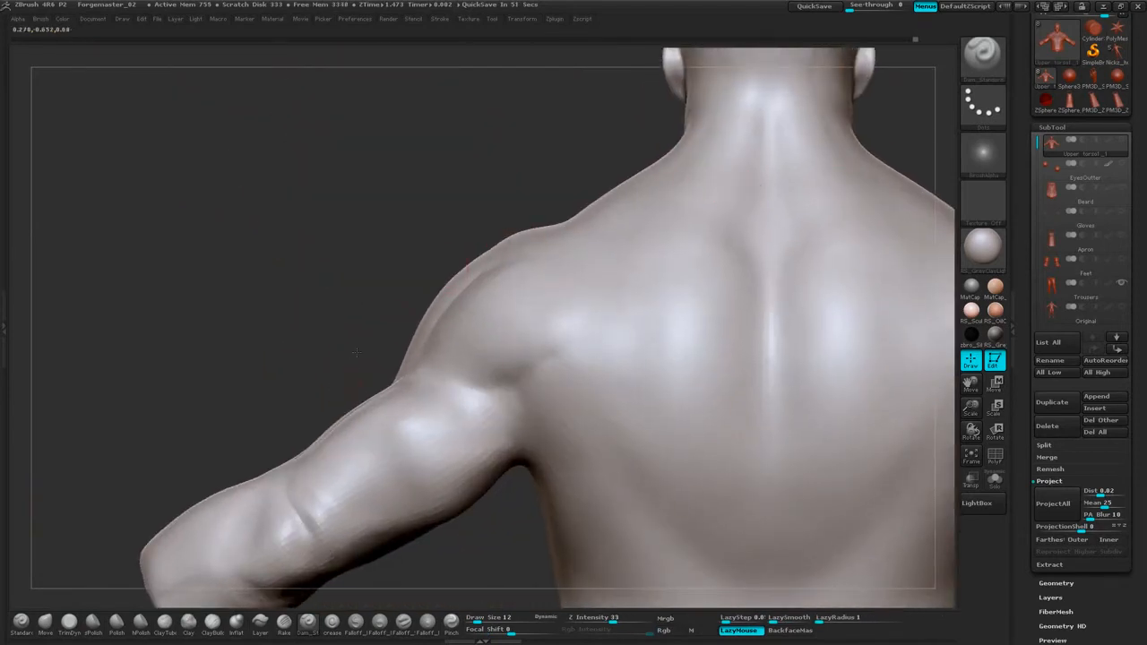
Extend the rear deltoid crease toward the shoulder blade and smooth the stroke marks above the armpit.
{"action": "left_click_drag", "start_coordinate": [356, 352], "coordinate": [538, 387]}
{"action": "left_click_drag", "start_coordinate": [538, 482], "coordinate": [550, 271]}
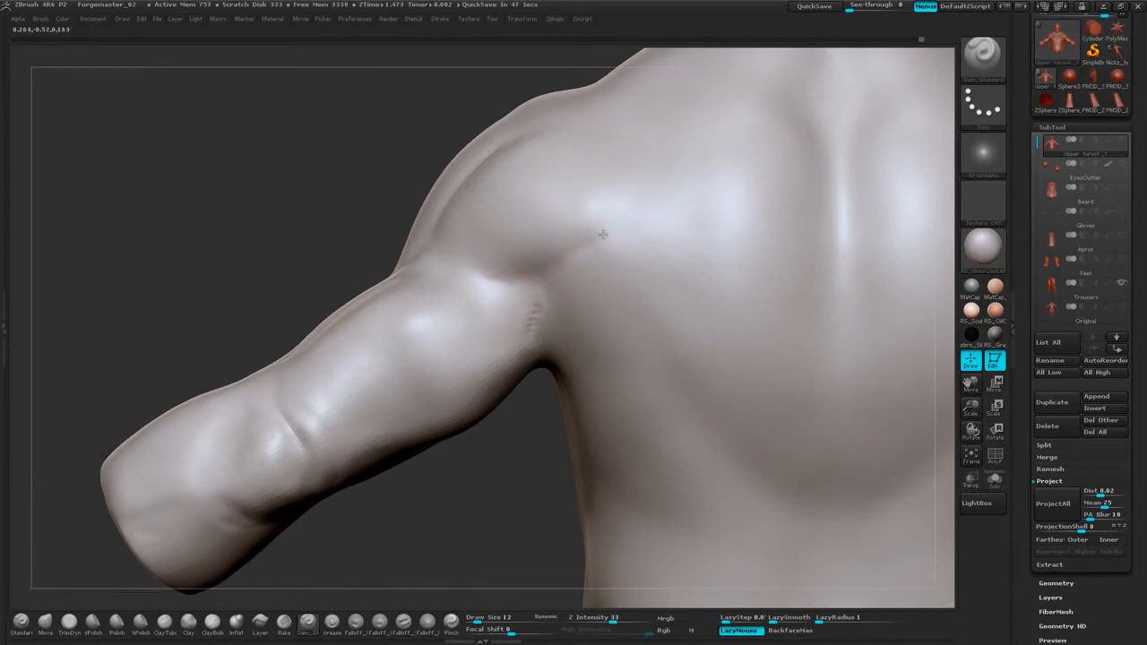
{"action": "mouse_move", "coordinate": [533, 401]}
{"action": "left_mouse_down"}
{"action": "mouse_move", "coordinate": [530, 425]}
{"action": "mouse_move", "coordinate": [546, 421]}
{"action": "left_mouse_up"}
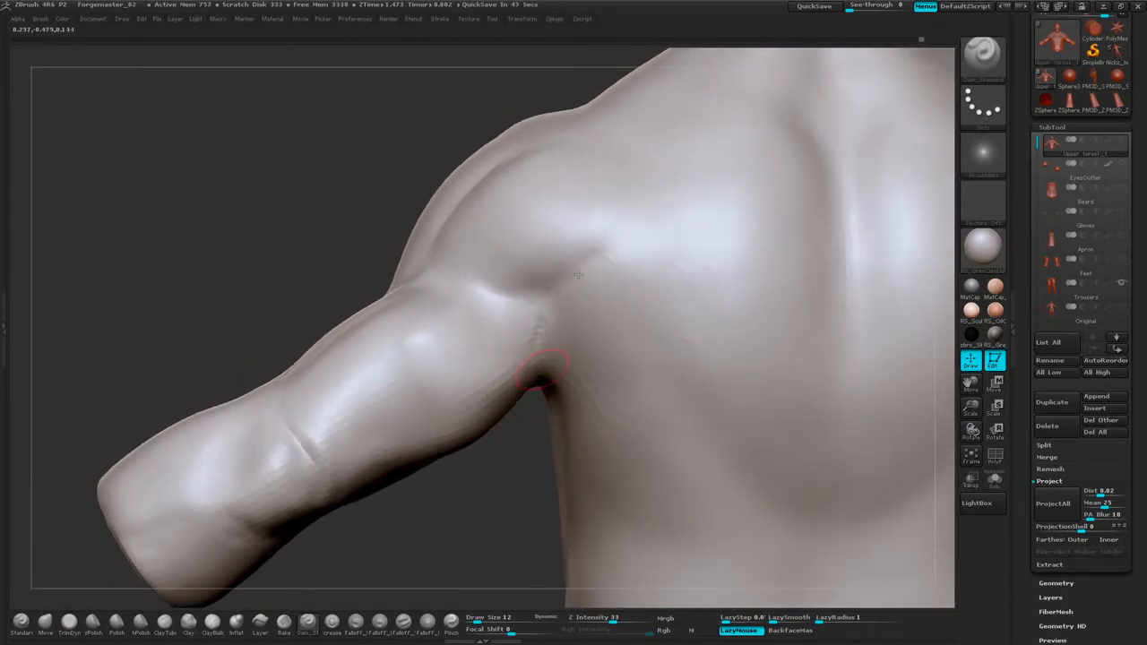
{"action": "left_click_drag", "start_coordinate": [550, 306], "coordinate": [538, 338], "text": "shift"}
Fill the hollow behind the rear deltoid with ClayBuildup strokes at draw size 32.
{"action": "left_click", "coordinate": [213, 626]}
{"action": "key", "text": "space"}
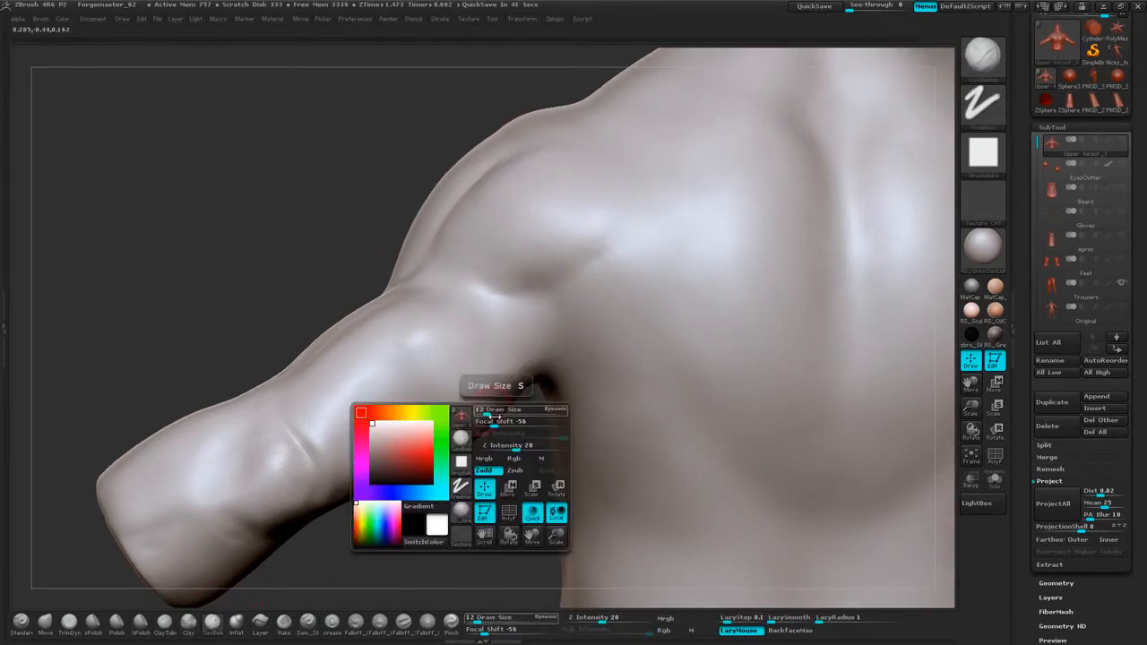
{"action": "left_click_drag", "start_coordinate": [490, 413], "coordinate": [494, 413]}
{"action": "left_click_drag", "start_coordinate": [310, 231], "coordinate": [299, 255]}
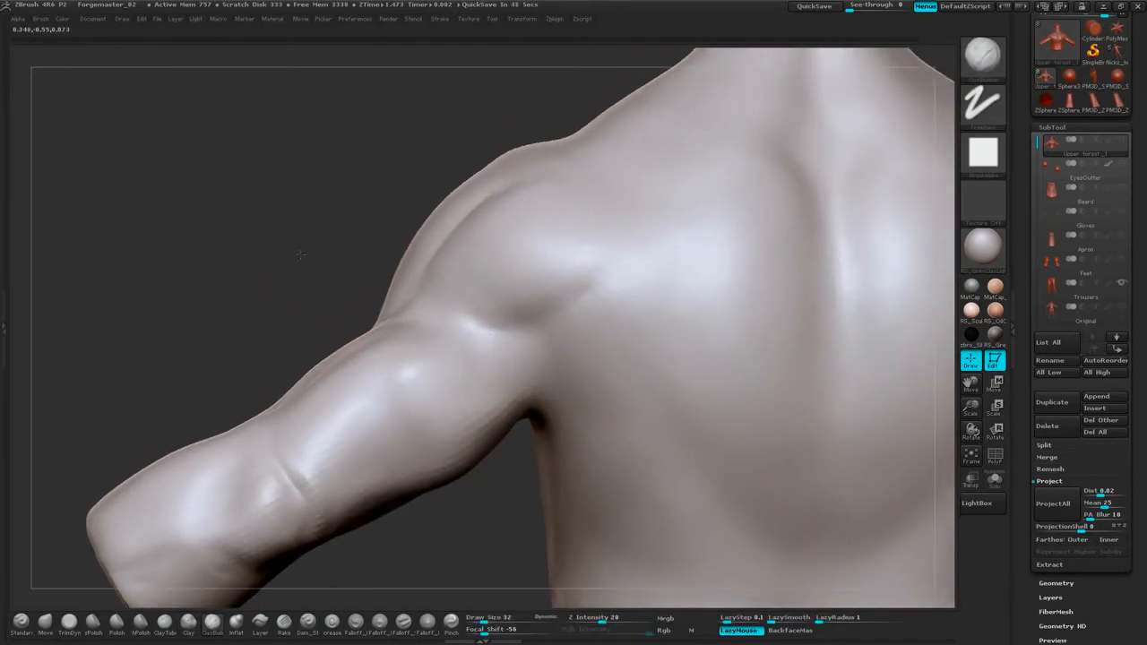
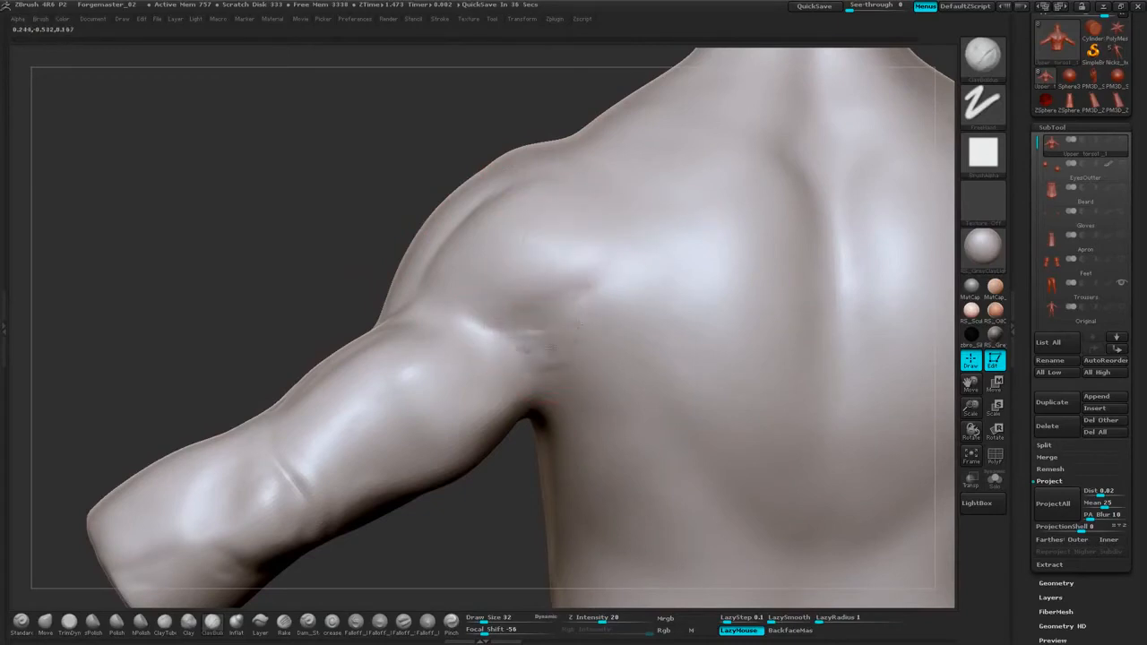
{"action": "mouse_move", "coordinate": [551, 348]}
{"action": "left_mouse_down"}
{"action": "mouse_move", "coordinate": [511, 348]}
{"action": "mouse_move", "coordinate": [567, 352]}
{"action": "mouse_move", "coordinate": [504, 336]}
{"action": "mouse_move", "coordinate": [543, 332]}
{"action": "mouse_move", "coordinate": [574, 300]}
{"action": "mouse_move", "coordinate": [489, 310]}
{"action": "left_mouse_up"}
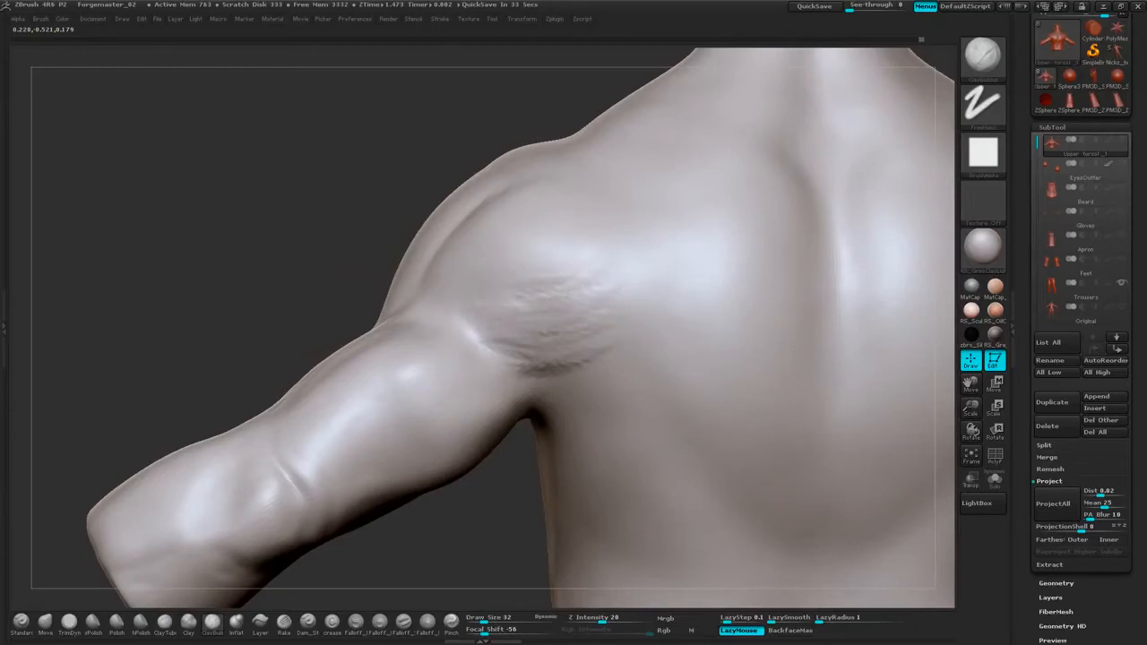
{"action": "mouse_move", "coordinate": [570, 346]}
{"action": "left_mouse_down"}
{"action": "mouse_move", "coordinate": [476, 312]}
{"action": "mouse_move", "coordinate": [557, 296]}
{"action": "mouse_move", "coordinate": [502, 344]}
{"action": "mouse_move", "coordinate": [644, 292]}
{"action": "left_mouse_up"}
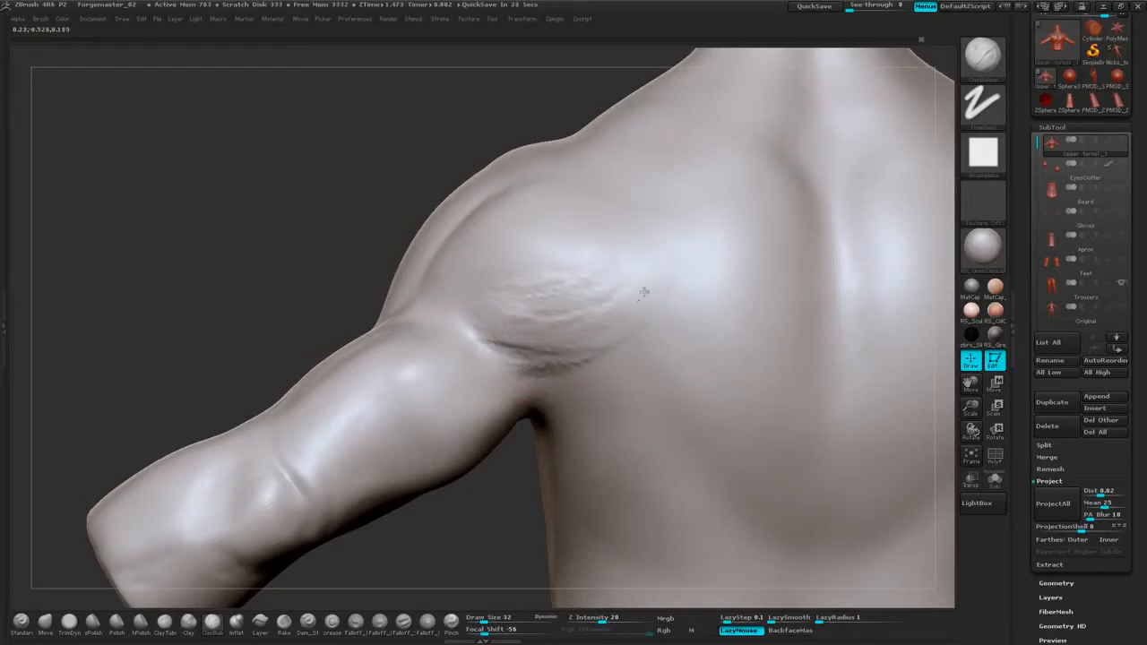
Smooth the clay strokes on the rear shoulder and blend the area down to the armpit.
{"action": "mouse_move", "coordinate": [515, 311]}
{"action": "left_mouse_down", "text": "shift"}
{"action": "mouse_move", "coordinate": [601, 274]}
{"action": "mouse_move", "coordinate": [511, 302]}
{"action": "left_mouse_up", "text": "shift"}
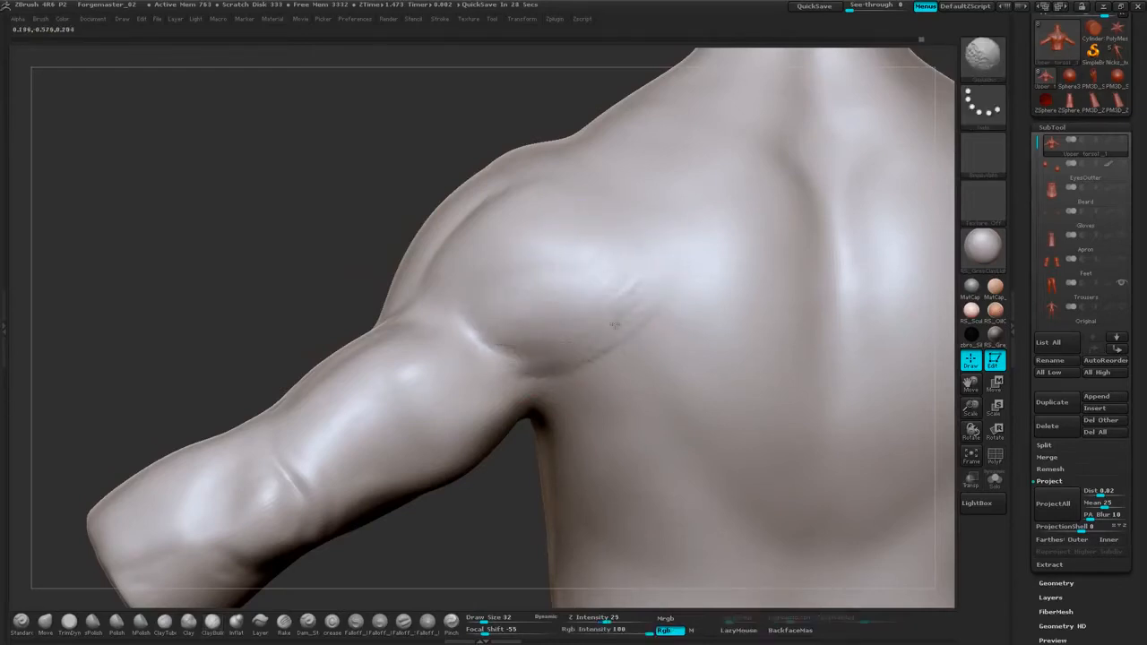
{"action": "left_click_drag", "start_coordinate": [597, 341], "coordinate": [461, 360], "text": "shift"}
{"action": "mouse_move", "coordinate": [475, 520]}
{"action": "left_mouse_down"}
{"action": "mouse_move", "coordinate": [592, 377]}
{"action": "mouse_move", "coordinate": [663, 234]}
{"action": "left_mouse_up"}
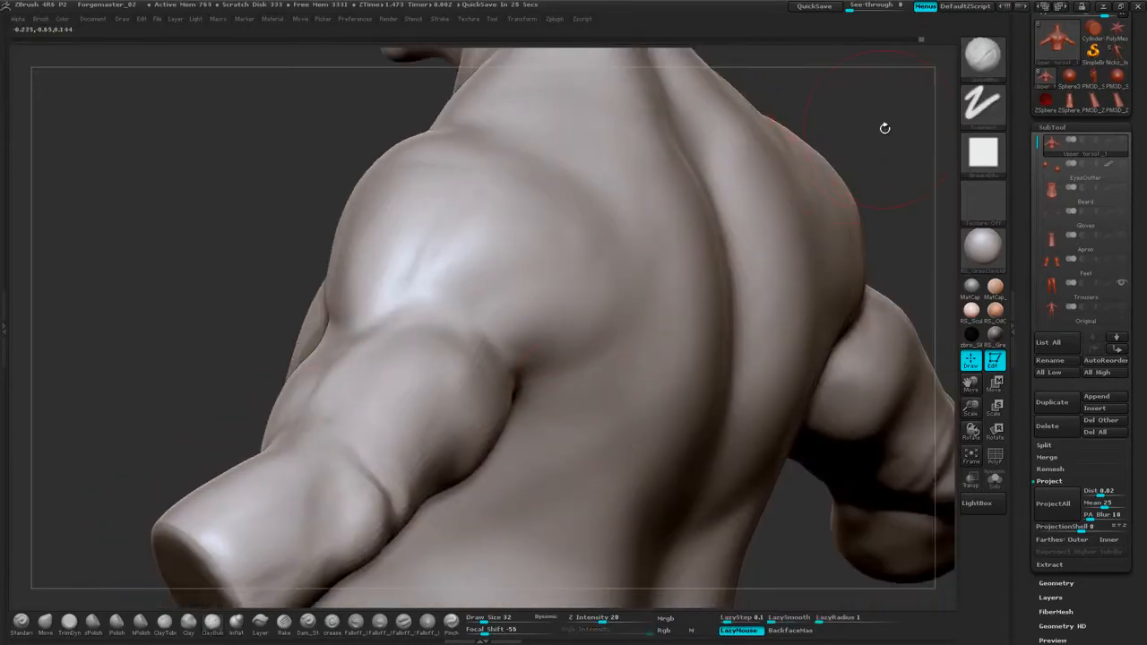
{"action": "left_click_drag", "start_coordinate": [884, 128], "coordinate": [667, 220]}
{"action": "mouse_move", "coordinate": [509, 346]}
{"action": "left_mouse_down"}
{"action": "mouse_move", "coordinate": [604, 343]}
{"action": "mouse_move", "coordinate": [543, 350]}
{"action": "mouse_move", "coordinate": [499, 313]}
{"action": "left_mouse_up"}
{"action": "left_click_drag", "start_coordinate": [231, 267], "coordinate": [271, 297], "text": "shift"}
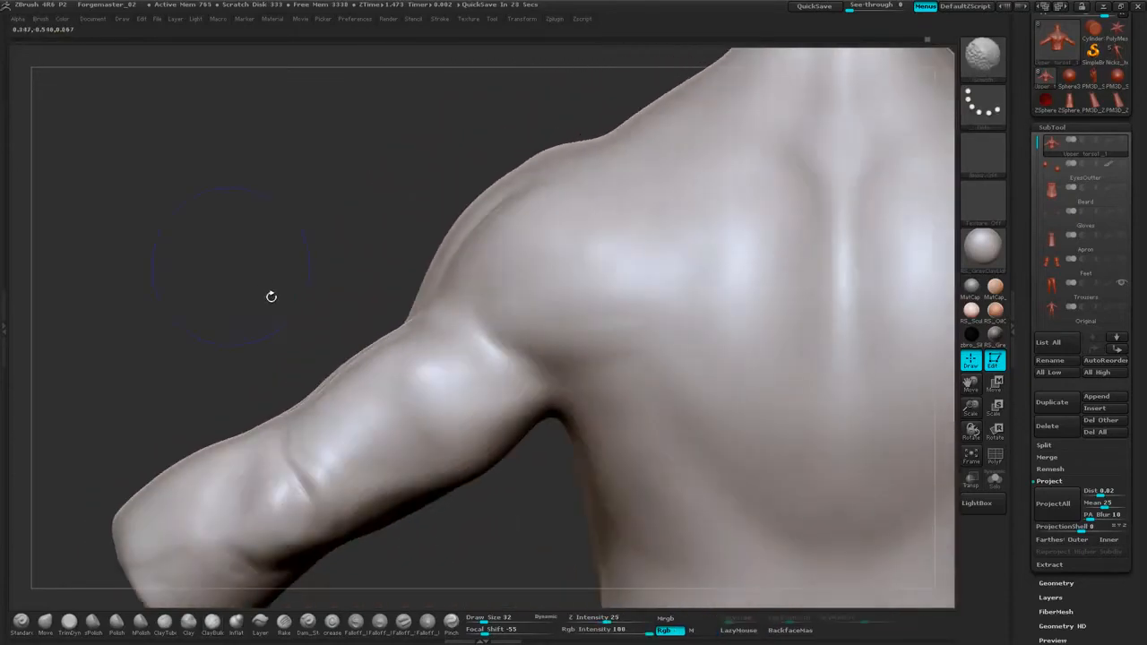
{"action": "left_click_drag", "start_coordinate": [597, 357], "coordinate": [565, 404], "text": "shift"}
Build up the mid back beneath the shoulder blades with symmetrical ClayBuildup strokes at draw size 32.
{"action": "left_click_drag", "start_coordinate": [561, 458], "coordinate": [354, 462], "text": "alt"}
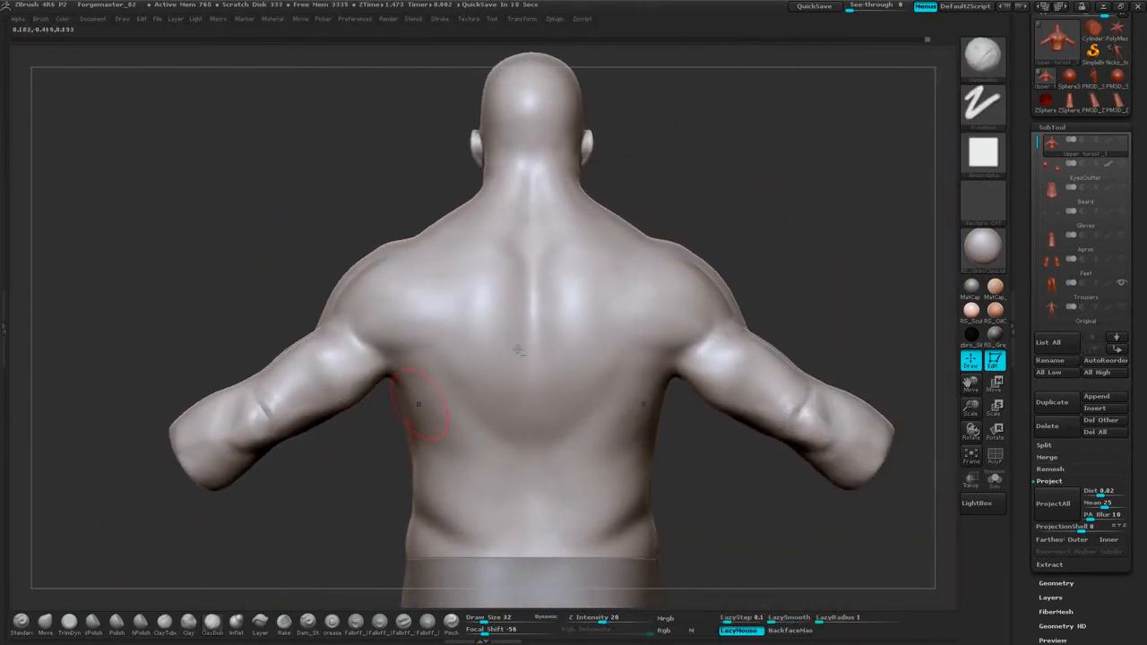
{"action": "left_click_drag", "start_coordinate": [709, 148], "coordinate": [748, 224], "text": "alt"}
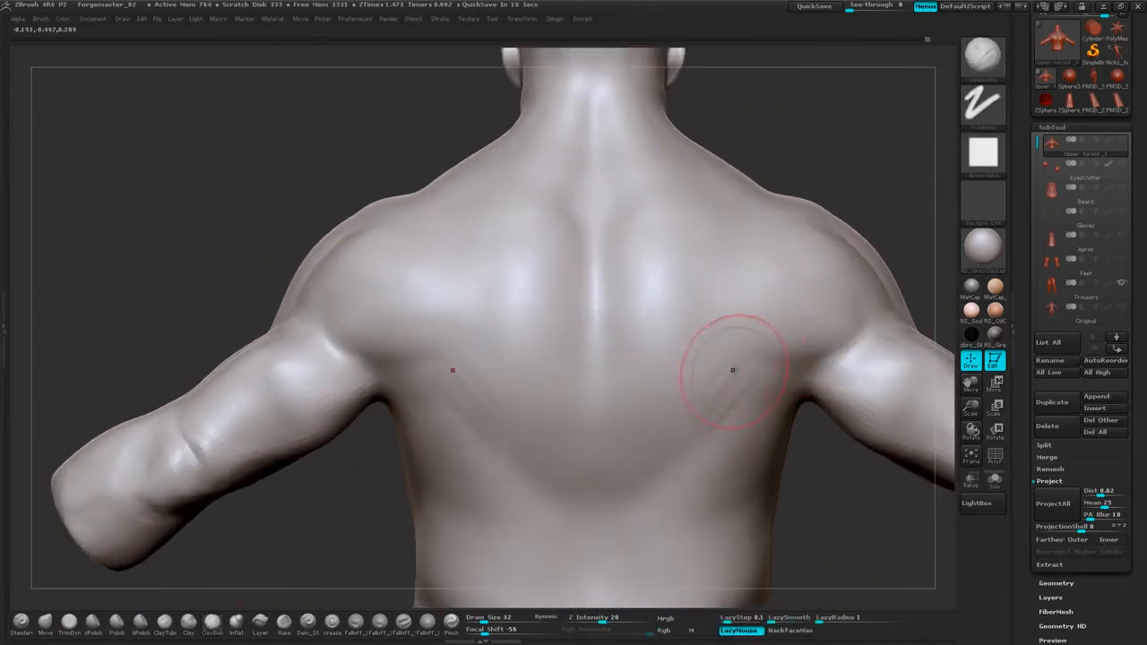
{"action": "left_click_drag", "start_coordinate": [649, 454], "coordinate": [622, 470]}
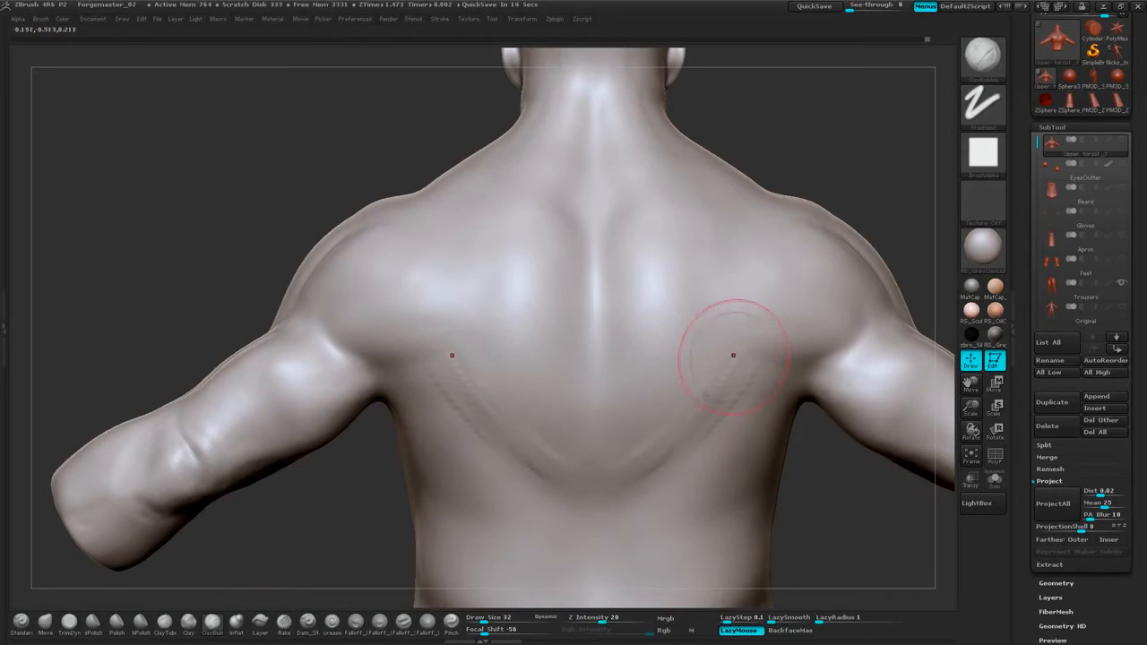
{"action": "left_click_drag", "start_coordinate": [735, 359], "coordinate": [621, 465]}
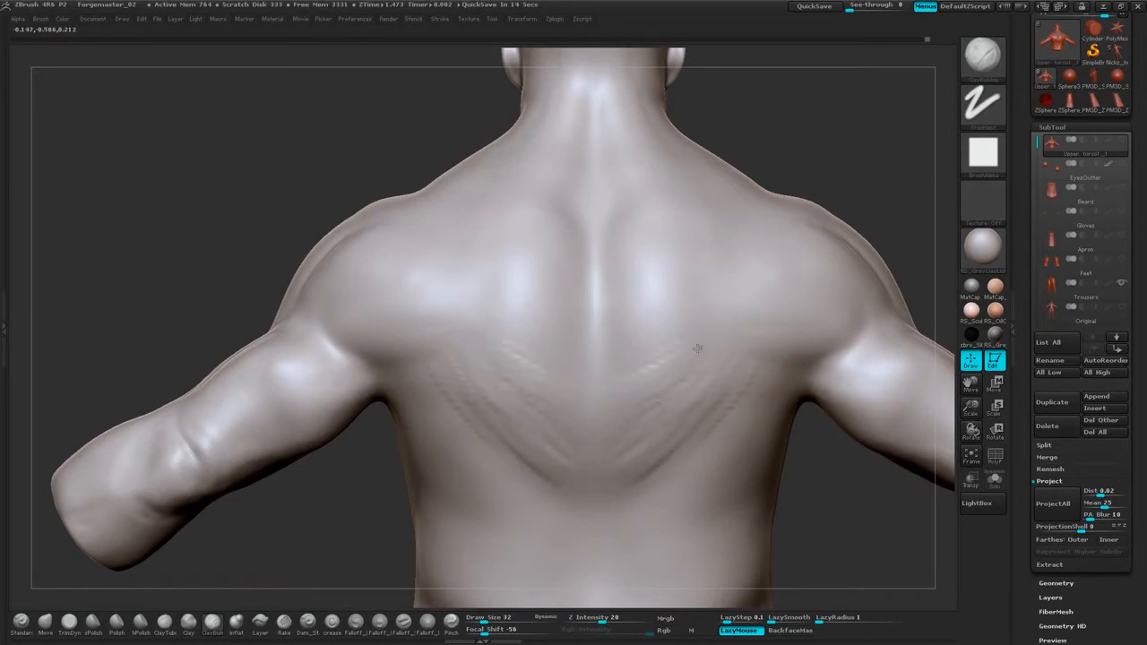
{"action": "left_click_drag", "start_coordinate": [697, 349], "coordinate": [630, 312]}
{"action": "mouse_move", "coordinate": [838, 150]}
{"action": "left_mouse_down"}
{"action": "mouse_move", "coordinate": [850, 185]}
{"action": "mouse_move", "coordinate": [853, 143]}
{"action": "left_mouse_up"}
{"action": "mouse_move", "coordinate": [699, 323]}
{"action": "left_mouse_down"}
{"action": "mouse_move", "coordinate": [687, 317]}
{"action": "mouse_move", "coordinate": [693, 289]}
{"action": "left_mouse_up"}
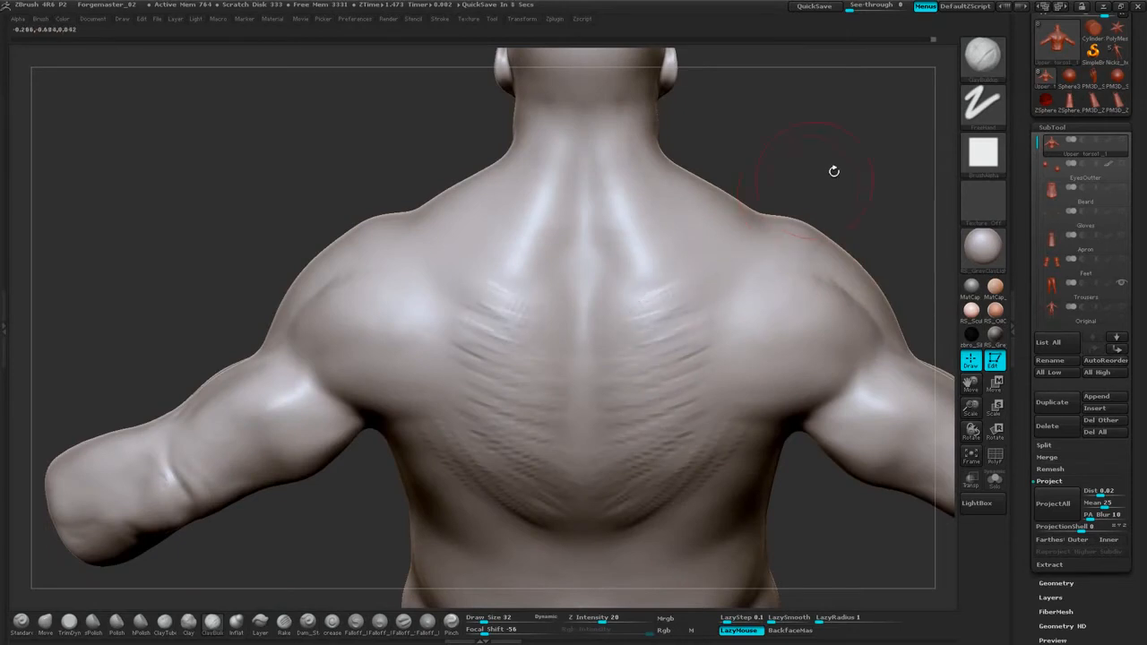
Add diagonal ClayBuildup strokes along the upper edge of the shoulder blades toward the spine.
{"action": "mouse_move", "coordinate": [834, 171]}
{"action": "left_mouse_down"}
{"action": "mouse_move", "coordinate": [826, 216]}
{"action": "mouse_move", "coordinate": [841, 222]}
{"action": "left_mouse_up"}
{"action": "left_click_drag", "start_coordinate": [733, 310], "coordinate": [666, 346]}
{"action": "mouse_move", "coordinate": [691, 309]}
{"action": "left_mouse_down"}
{"action": "mouse_move", "coordinate": [613, 347]}
{"action": "mouse_move", "coordinate": [611, 333]}
{"action": "left_mouse_up"}
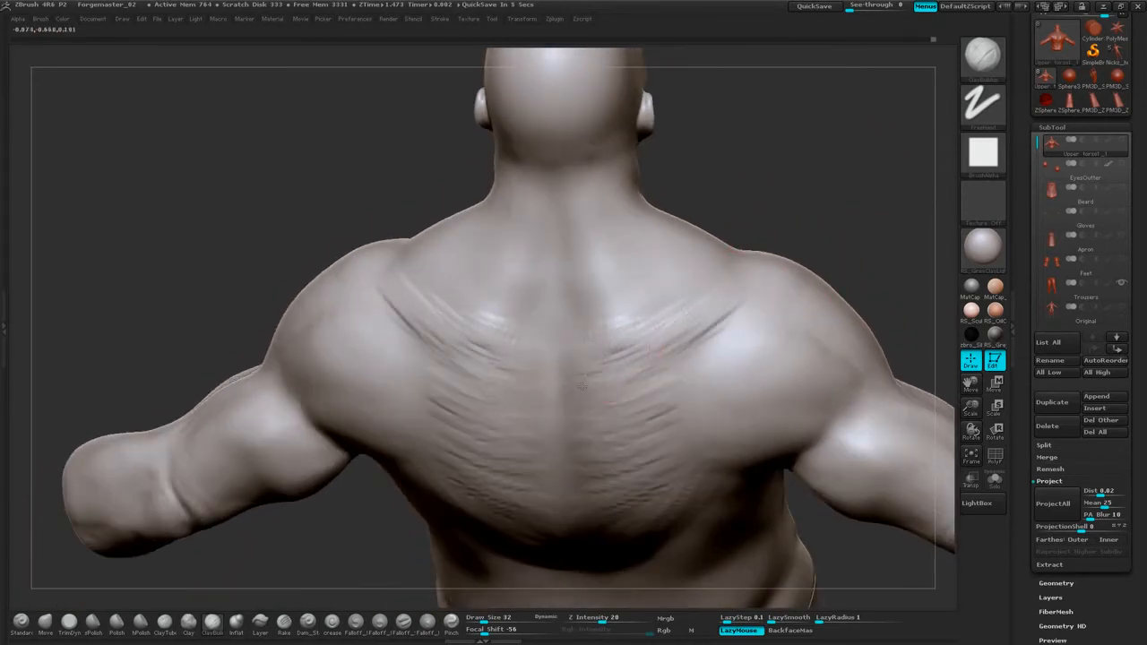
{"action": "left_click_drag", "start_coordinate": [798, 192], "coordinate": [786, 215]}
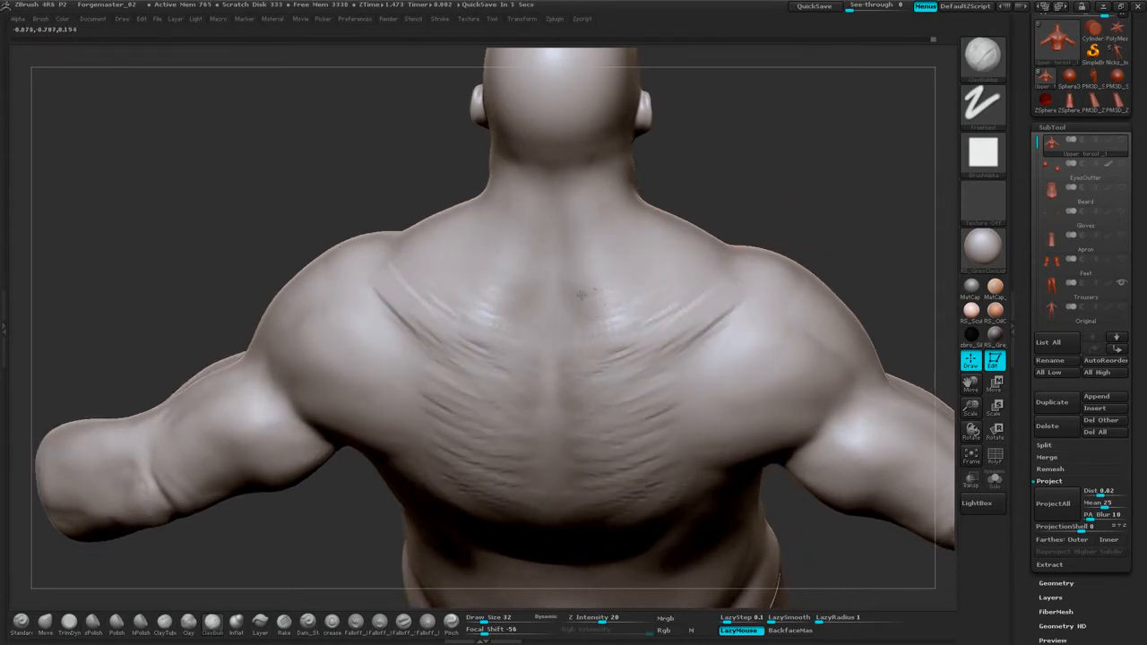
{"action": "left_click_drag", "start_coordinate": [775, 87], "coordinate": [760, 202], "text": "alt"}
Build up the trapezius beside the spine and up the back of the neck with ClayBuildup strokes.
{"action": "left_click_drag", "start_coordinate": [594, 336], "coordinate": [582, 313]}
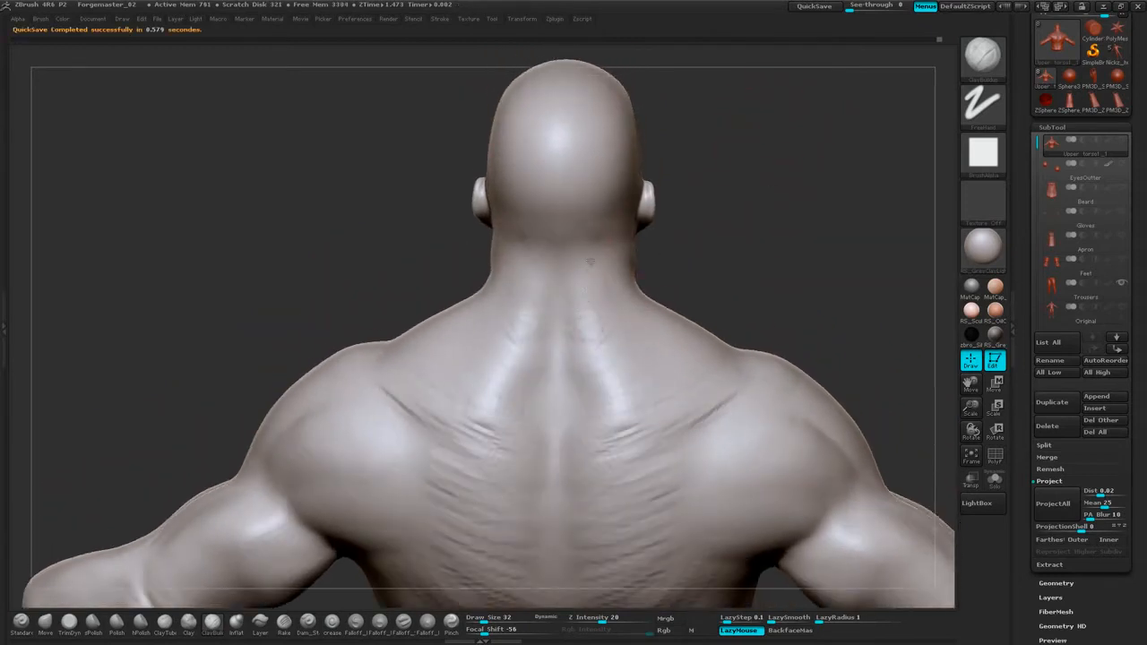
{"action": "left_click_drag", "start_coordinate": [728, 197], "coordinate": [699, 224]}
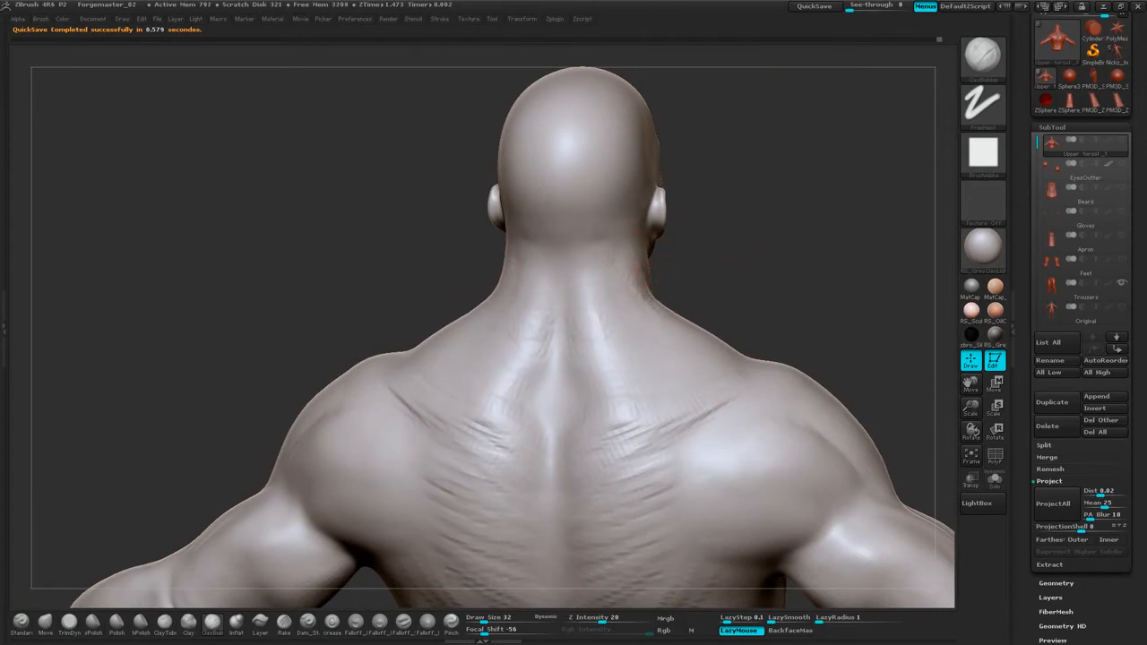
{"action": "left_click_drag", "start_coordinate": [648, 289], "coordinate": [674, 318]}
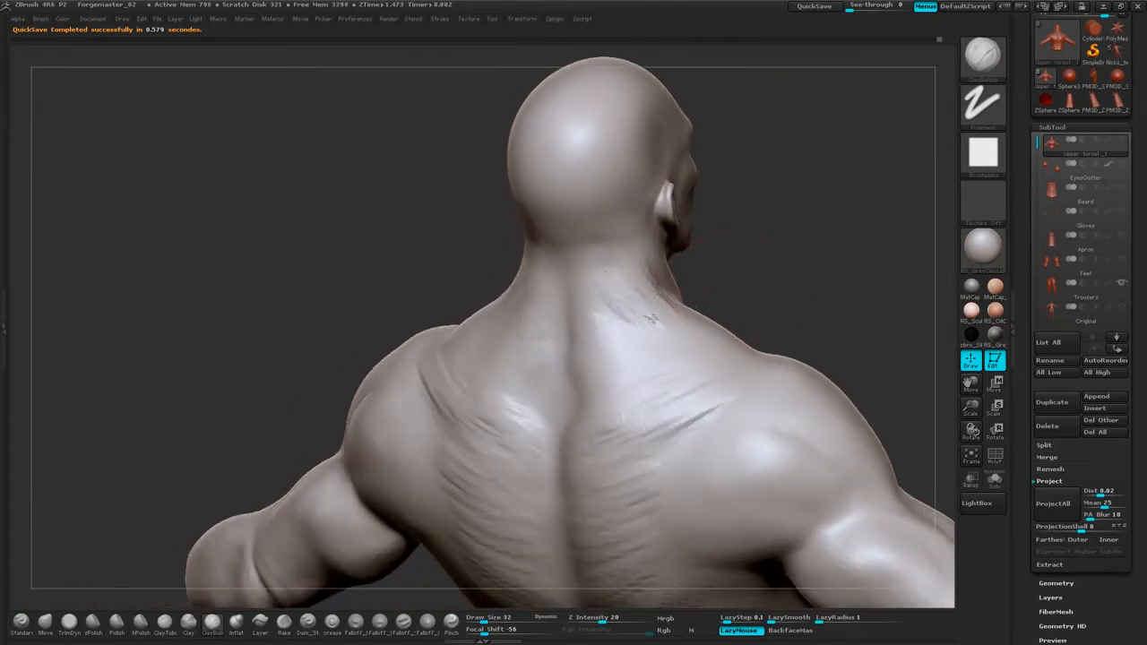
Smooth the clay strokes across the trapezius, shoulder blades and mid back.
{"action": "mouse_move", "coordinate": [768, 284]}
{"action": "left_mouse_down"}
{"action": "mouse_move", "coordinate": [550, 285]}
{"action": "mouse_move", "coordinate": [567, 257]}
{"action": "left_mouse_up"}
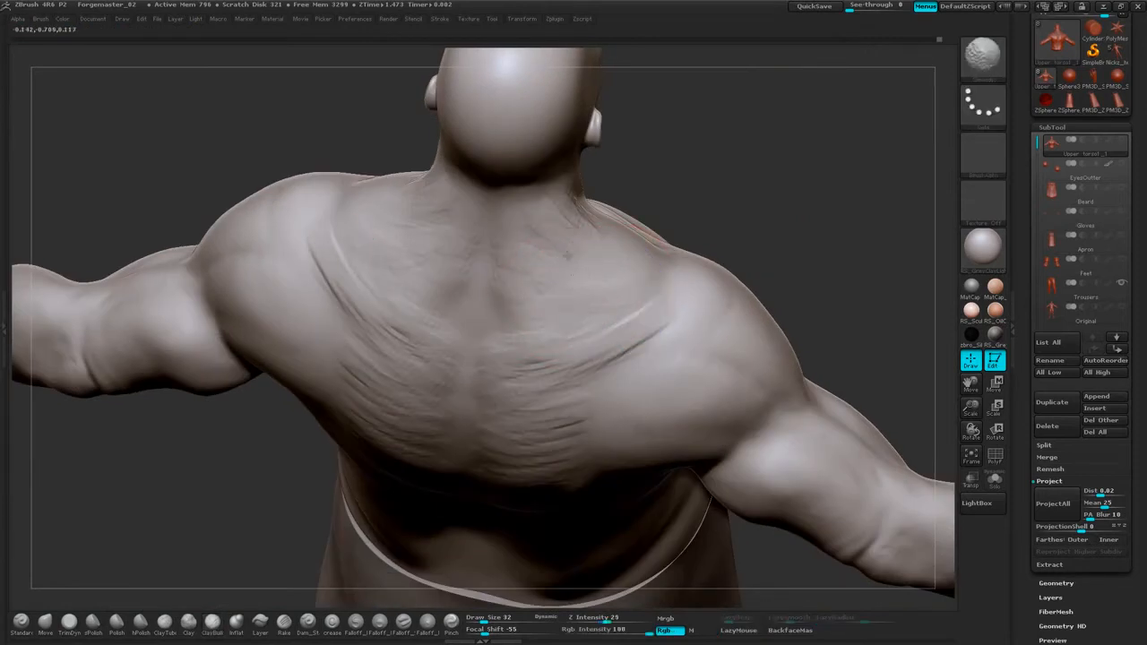
{"action": "left_click_drag", "start_coordinate": [510, 320], "coordinate": [543, 355], "text": "shift"}
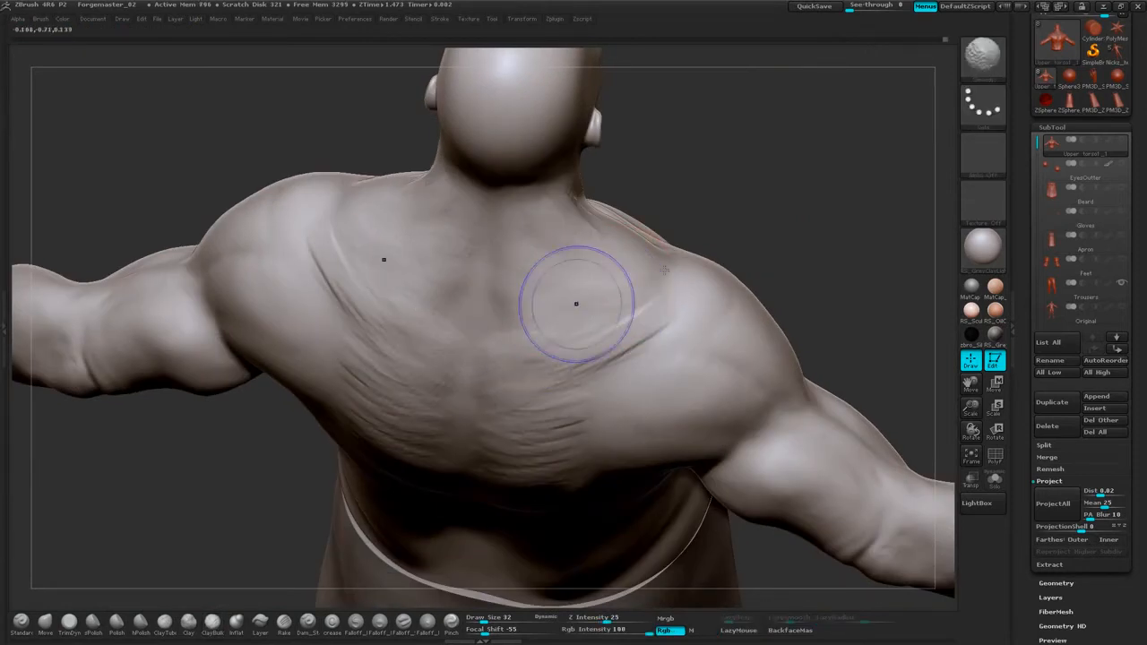
{"action": "left_click_drag", "start_coordinate": [769, 305], "coordinate": [686, 249]}
{"action": "left_click_drag", "start_coordinate": [640, 340], "coordinate": [581, 362], "text": "shift"}
{"action": "mouse_move", "coordinate": [674, 250]}
{"action": "left_mouse_down"}
{"action": "mouse_move", "coordinate": [809, 171]}
{"action": "mouse_move", "coordinate": [615, 277]}
{"action": "left_mouse_up"}
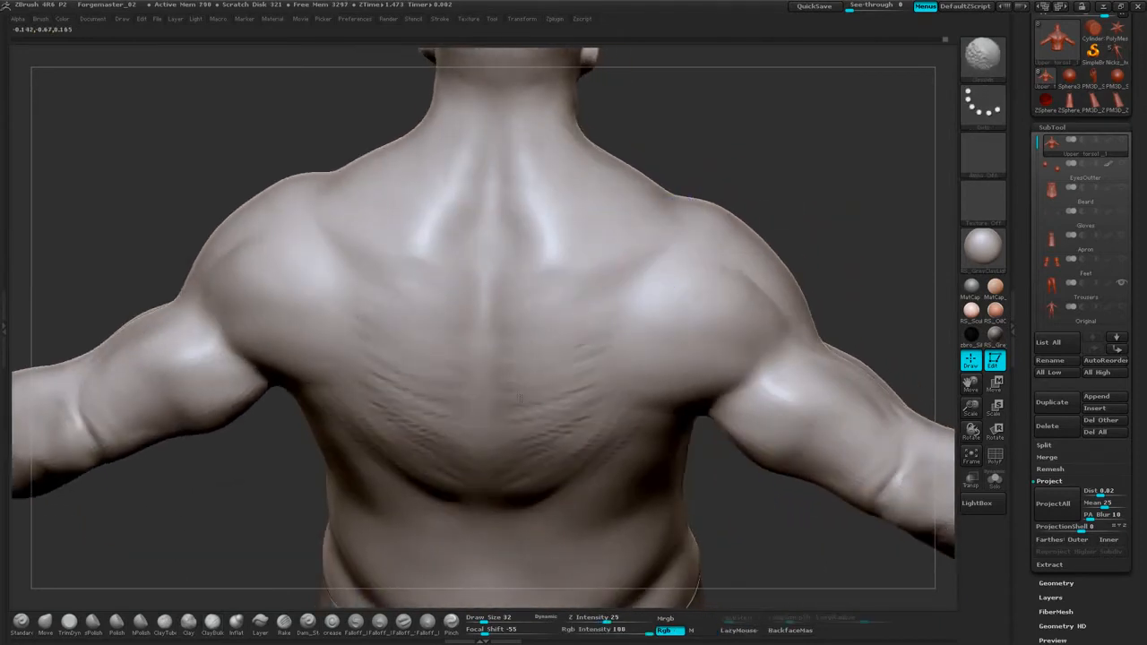
{"action": "left_click_drag", "start_coordinate": [749, 524], "coordinate": [755, 439]}
{"action": "left_click_drag", "start_coordinate": [666, 314], "coordinate": [589, 350], "text": "shift"}
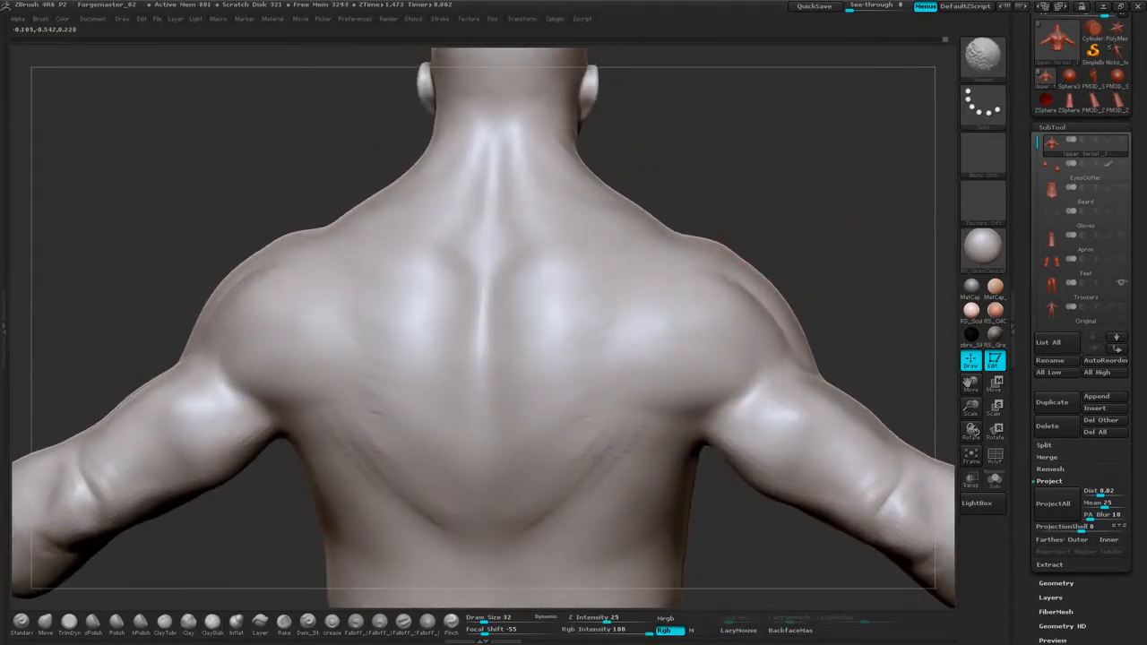
{"action": "left_click_drag", "start_coordinate": [574, 422], "coordinate": [534, 453], "text": "shift"}
Add ClayBuildup strokes to the back and side of the neck below the skull.
{"action": "mouse_move", "coordinate": [832, 217]}
{"action": "left_mouse_down"}
{"action": "mouse_move", "coordinate": [827, 260]}
{"action": "mouse_move", "coordinate": [777, 236]}
{"action": "mouse_move", "coordinate": [815, 283]}
{"action": "mouse_move", "coordinate": [807, 223]}
{"action": "mouse_move", "coordinate": [748, 234]}
{"action": "mouse_move", "coordinate": [763, 236]}
{"action": "mouse_move", "coordinate": [755, 205]}
{"action": "mouse_move", "coordinate": [776, 254]}
{"action": "mouse_move", "coordinate": [410, 380]}
{"action": "left_mouse_up"}
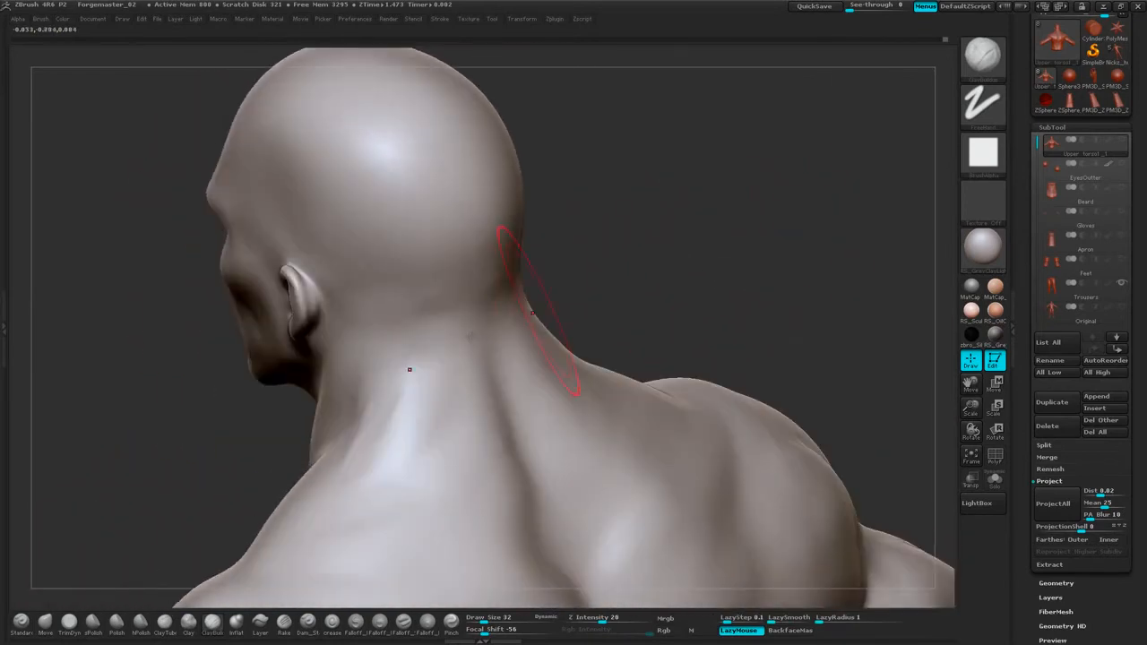
{"action": "mouse_move", "coordinate": [458, 333]}
{"action": "left_mouse_down"}
{"action": "mouse_move", "coordinate": [470, 383]}
{"action": "mouse_move", "coordinate": [449, 312]}
{"action": "left_mouse_up"}
{"action": "left_click_drag", "start_coordinate": [619, 215], "coordinate": [742, 216]}
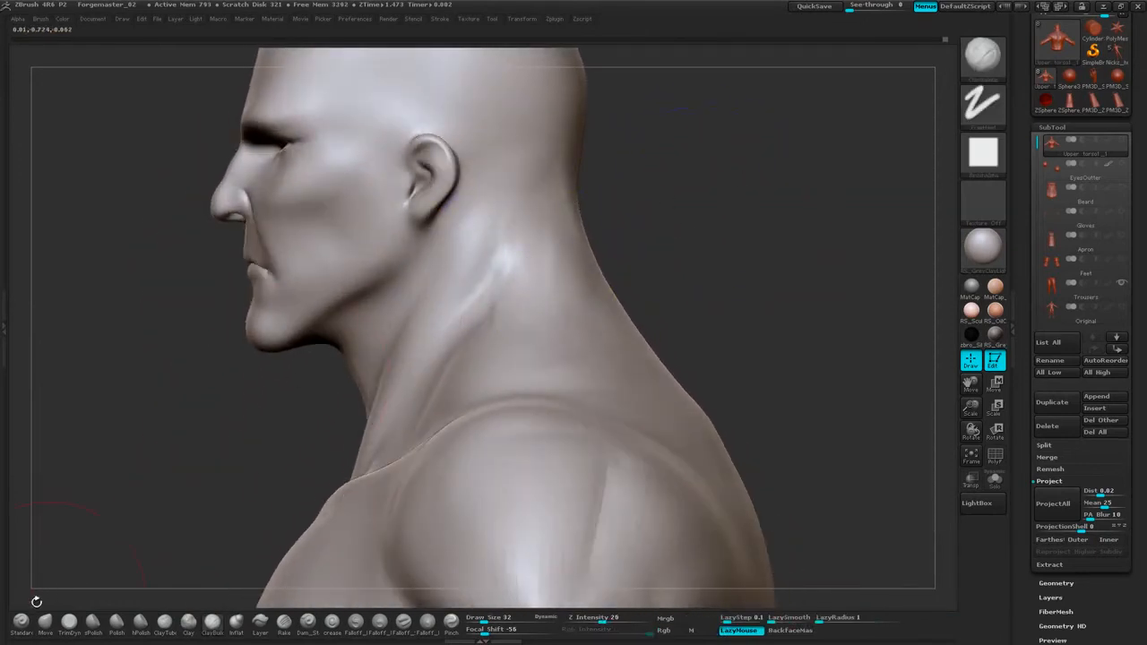
Reshape the neck muscle between the ear and the collarbone with the Move brush and smooth the side of the neck.
{"action": "key", "text": "shift"}
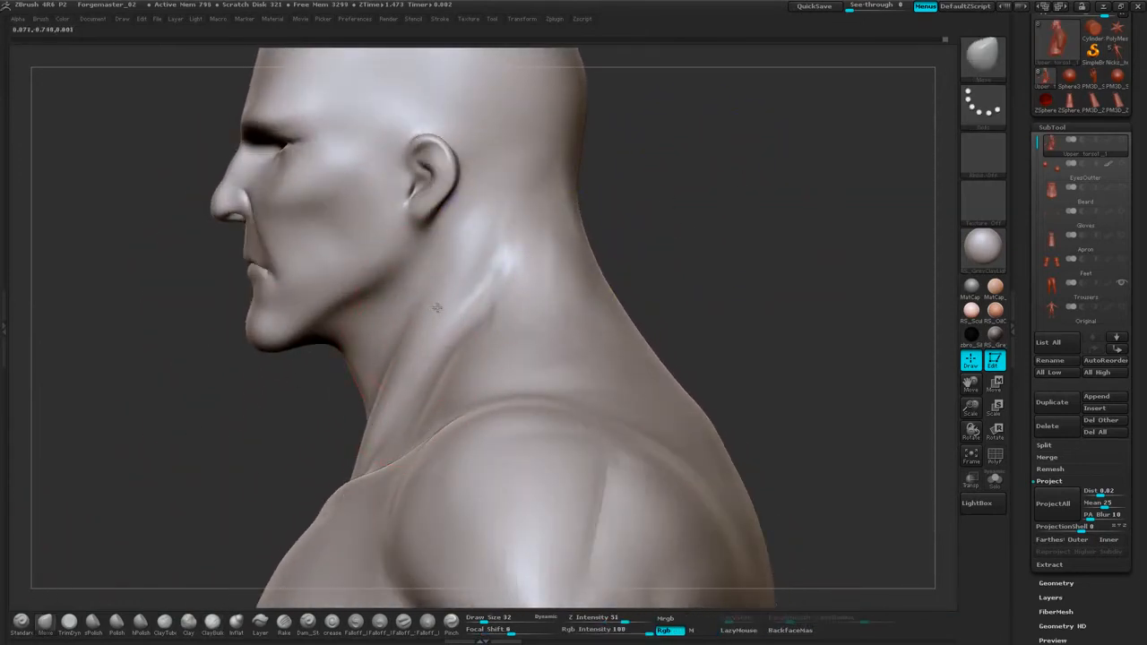
{"action": "left_click_drag", "start_coordinate": [389, 387], "coordinate": [400, 381]}
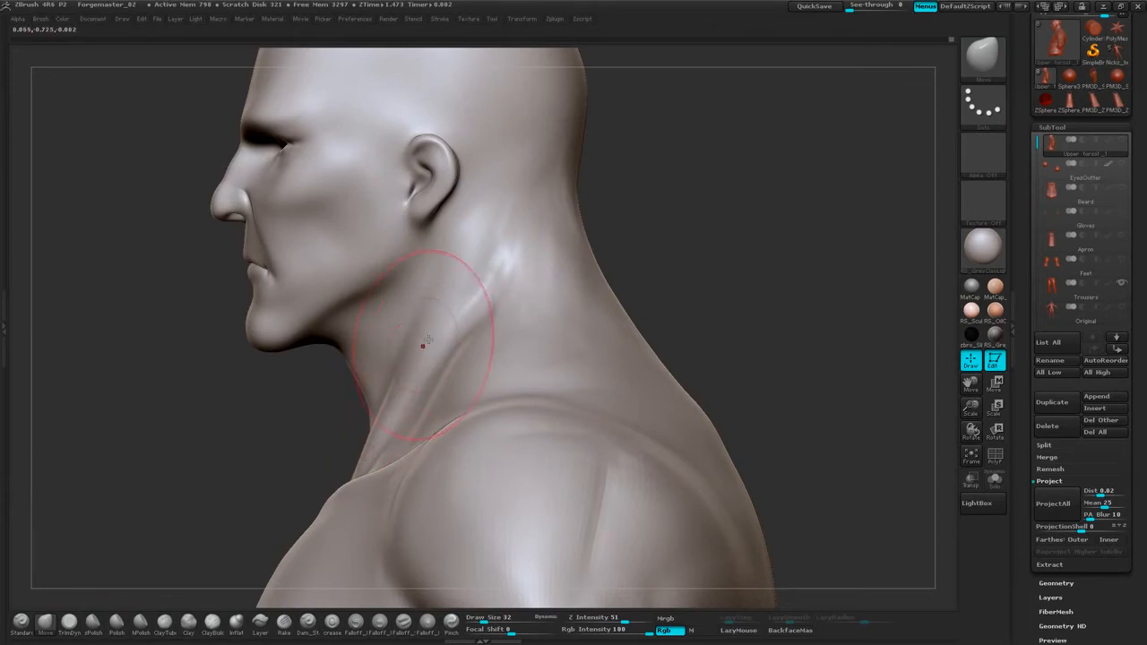
{"action": "left_click_drag", "start_coordinate": [459, 285], "coordinate": [471, 261]}
{"action": "mouse_move", "coordinate": [620, 213]}
{"action": "left_mouse_down"}
{"action": "mouse_move", "coordinate": [694, 210]}
{"action": "mouse_move", "coordinate": [637, 230]}
{"action": "left_mouse_up"}
{"action": "key", "text": "shift"}
{"action": "left_click_drag", "start_coordinate": [493, 305], "coordinate": [525, 329], "text": "shift"}
{"action": "left_click_drag", "start_coordinate": [545, 258], "coordinate": [576, 272]}
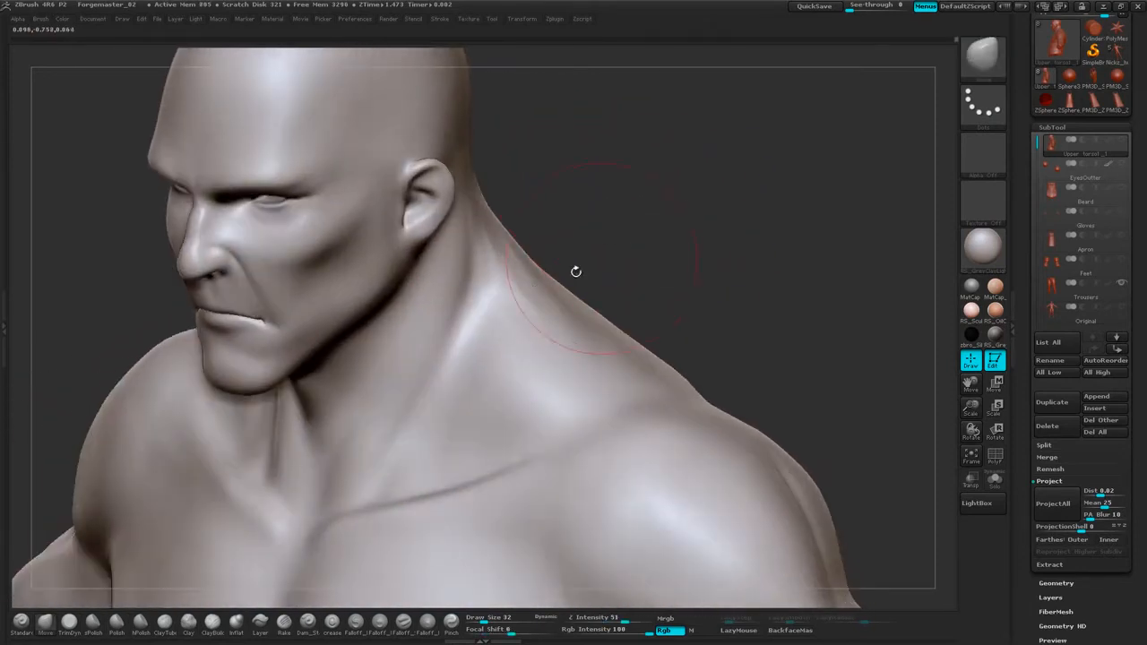
{"action": "left_click_drag", "start_coordinate": [493, 283], "coordinate": [556, 331], "text": "shift"}
Fill out the lower back muscles with ClayBuildup strokes at draw size 52 and smooth them.
{"action": "mouse_move", "coordinate": [683, 161]}
{"action": "left_mouse_down"}
{"action": "mouse_move", "coordinate": [722, 172]}
{"action": "mouse_move", "coordinate": [820, 153]}
{"action": "mouse_move", "coordinate": [763, 220]}
{"action": "mouse_move", "coordinate": [706, 143]}
{"action": "mouse_move", "coordinate": [741, 428]}
{"action": "mouse_move", "coordinate": [706, 303]}
{"action": "left_mouse_up"}
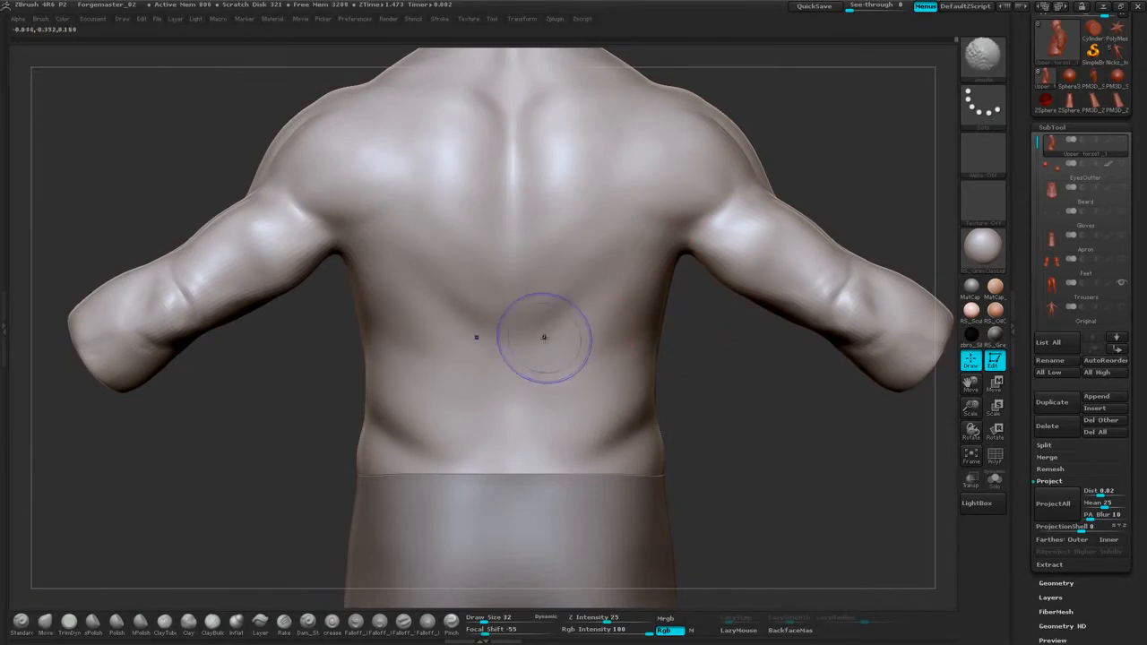
{"action": "left_click", "coordinate": [213, 632]}
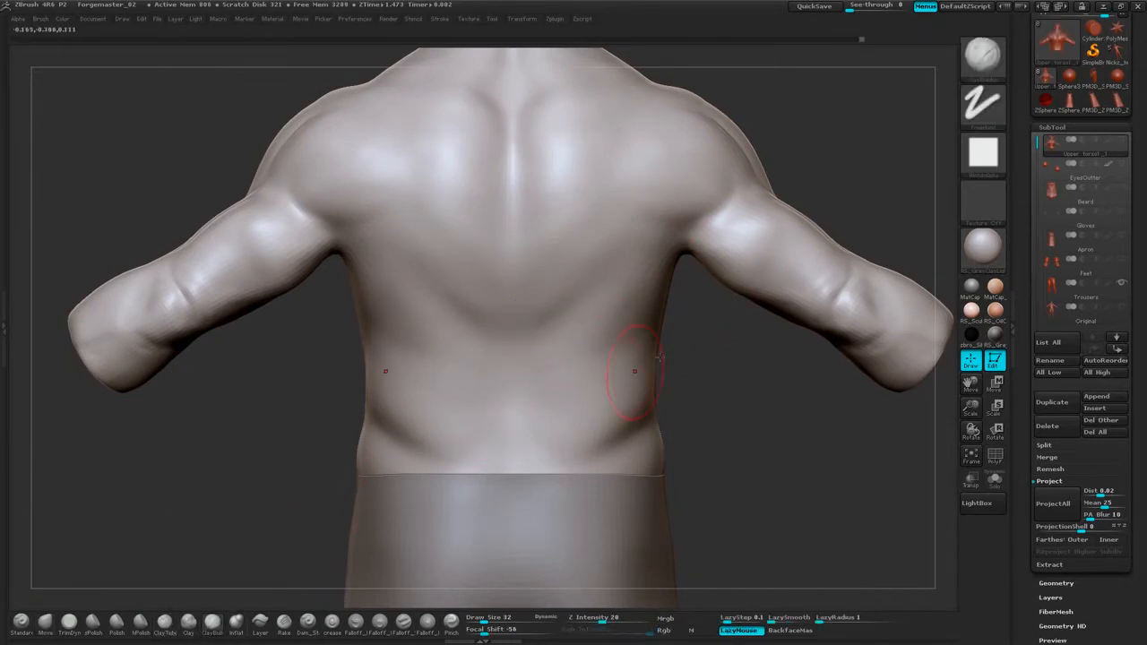
{"action": "key", "text": "space"}
{"action": "left_click_drag", "start_coordinate": [689, 358], "coordinate": [697, 358]}
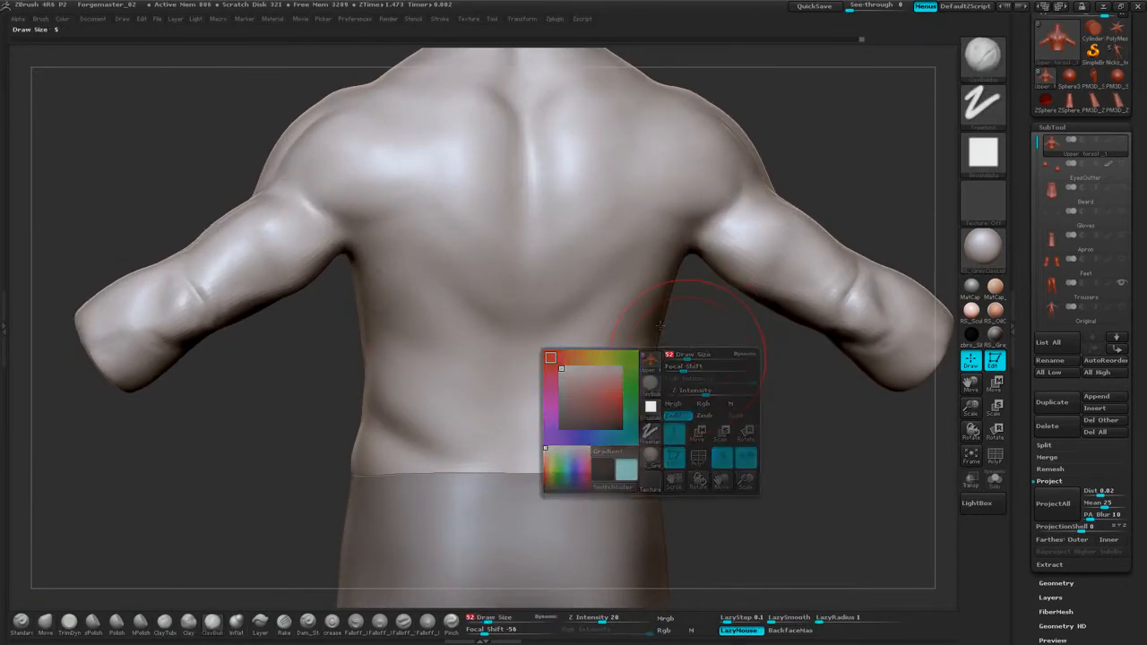
{"action": "mouse_move", "coordinate": [636, 307]}
{"action": "left_mouse_down"}
{"action": "mouse_move", "coordinate": [525, 379]}
{"action": "mouse_move", "coordinate": [570, 398]}
{"action": "left_mouse_up"}
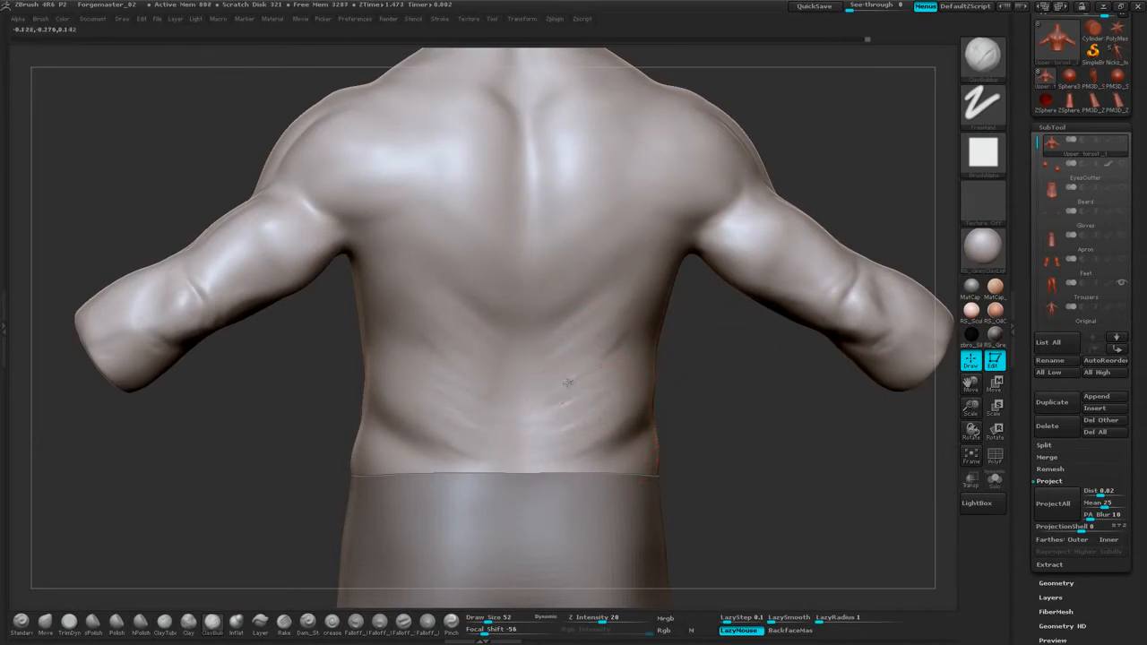
{"action": "left_click_drag", "start_coordinate": [567, 382], "coordinate": [579, 376]}
{"action": "mouse_move", "coordinate": [712, 371]}
{"action": "left_mouse_down", "text": "alt"}
{"action": "mouse_move", "coordinate": [722, 394]}
{"action": "mouse_move", "coordinate": [681, 396]}
{"action": "left_mouse_up", "text": "alt"}
{"action": "left_click_drag", "start_coordinate": [580, 436], "coordinate": [621, 406]}
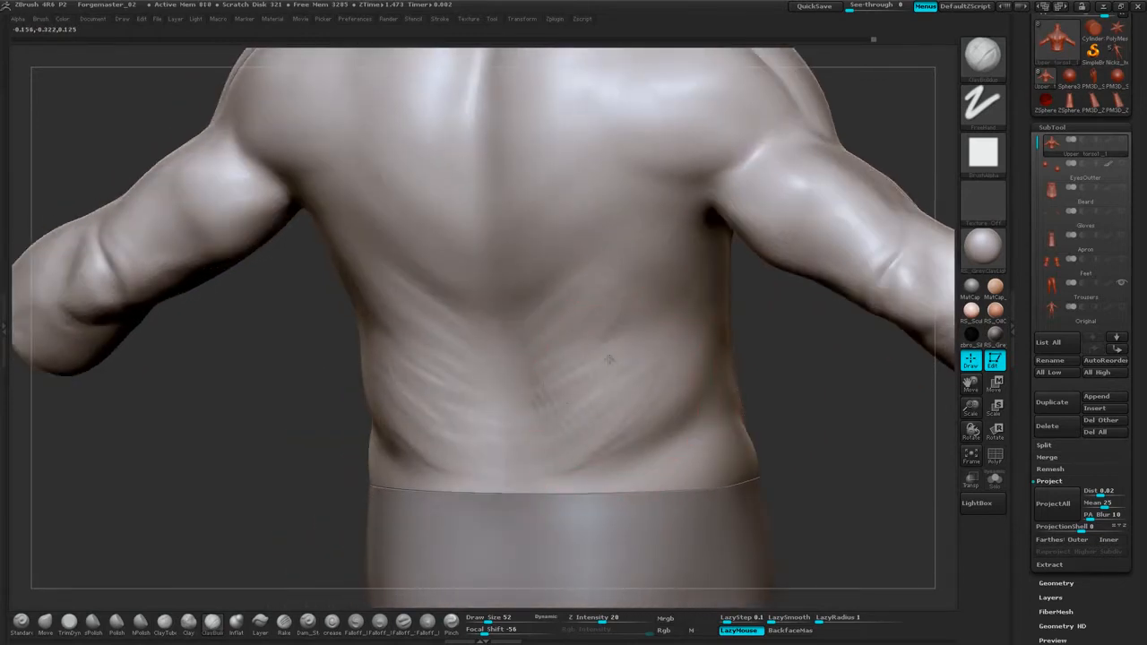
{"action": "left_click_drag", "start_coordinate": [609, 359], "coordinate": [607, 327], "text": "shift"}
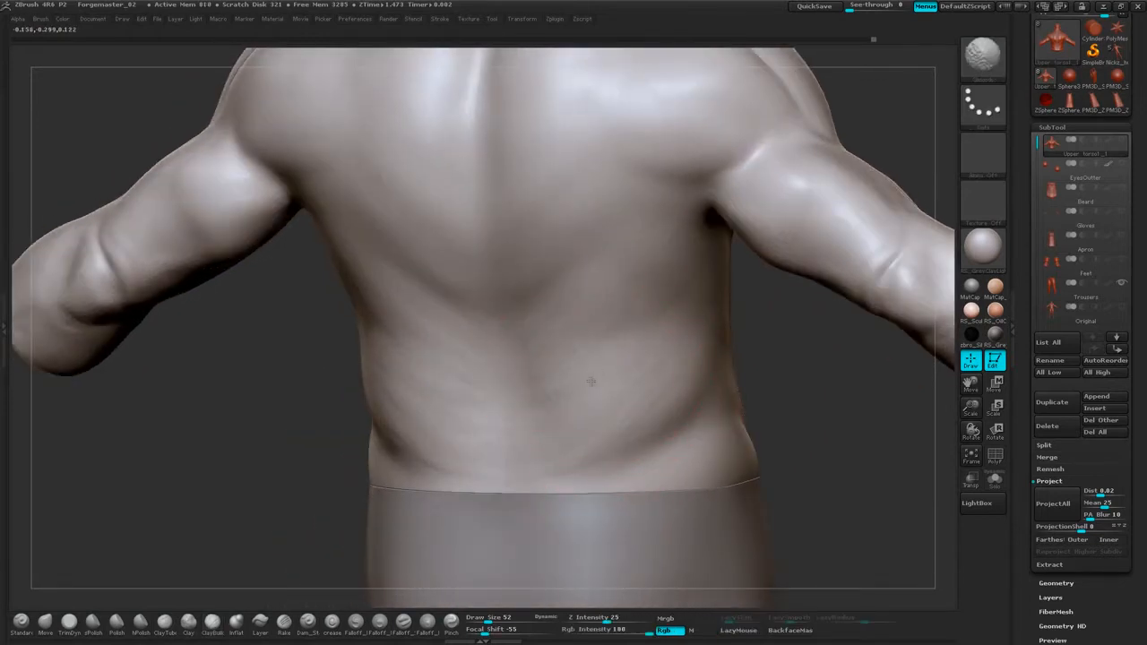
{"action": "mouse_move", "coordinate": [811, 381]}
{"action": "left_mouse_down"}
{"action": "mouse_move", "coordinate": [798, 337]}
{"action": "mouse_move", "coordinate": [767, 366]}
{"action": "left_mouse_up"}
Add ClayBuildup strokes to the latissimus area below the shoulder blades and smooth them.
{"action": "mouse_move", "coordinate": [744, 242]}
{"action": "left_mouse_down"}
{"action": "mouse_move", "coordinate": [780, 261]}
{"action": "mouse_move", "coordinate": [801, 197]}
{"action": "mouse_move", "coordinate": [787, 210]}
{"action": "left_mouse_up"}
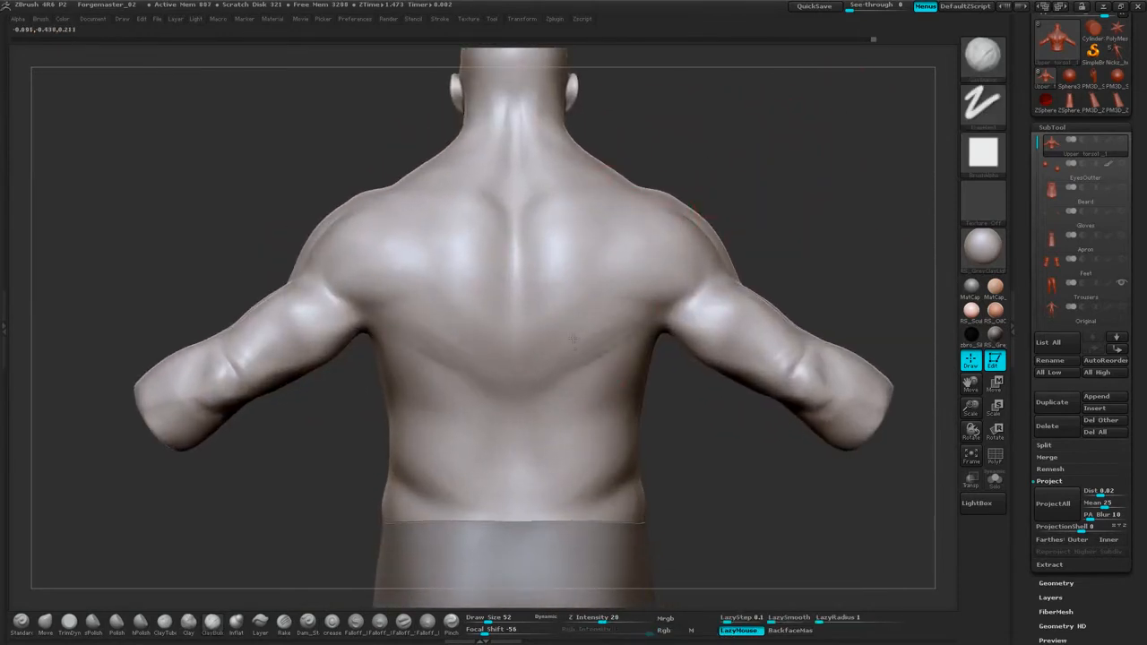
{"action": "mouse_move", "coordinate": [565, 296]}
{"action": "left_mouse_down"}
{"action": "mouse_move", "coordinate": [565, 281]}
{"action": "mouse_move", "coordinate": [572, 334]}
{"action": "left_mouse_up"}
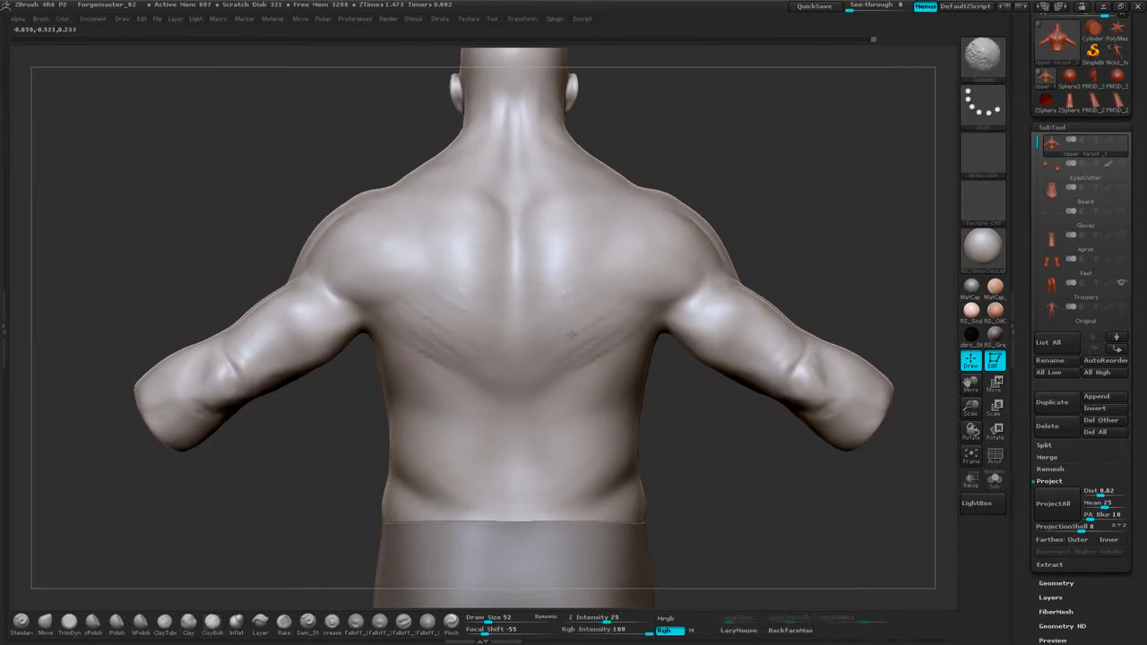
{"action": "mouse_move", "coordinate": [774, 176]}
{"action": "left_mouse_down"}
{"action": "mouse_move", "coordinate": [829, 174]}
{"action": "mouse_move", "coordinate": [786, 191]}
{"action": "mouse_move", "coordinate": [867, 188]}
{"action": "left_mouse_up"}
Show the hidden eyes, Beard, Gloves and Apron subtools together with the upper torso.
{"action": "mouse_move", "coordinate": [834, 135]}
{"action": "left_mouse_down", "text": "alt"}
{"action": "mouse_move", "coordinate": [744, 269]}
{"action": "mouse_move", "coordinate": [773, 260]}
{"action": "mouse_move", "coordinate": [768, 243]}
{"action": "mouse_move", "coordinate": [761, 283]}
{"action": "mouse_move", "coordinate": [658, 292]}
{"action": "mouse_move", "coordinate": [792, 205]}
{"action": "mouse_move", "coordinate": [771, 243]}
{"action": "mouse_move", "coordinate": [787, 216]}
{"action": "left_mouse_up", "text": "alt"}
{"action": "left_click_drag", "start_coordinate": [1138, 157], "coordinate": [1139, 171]}
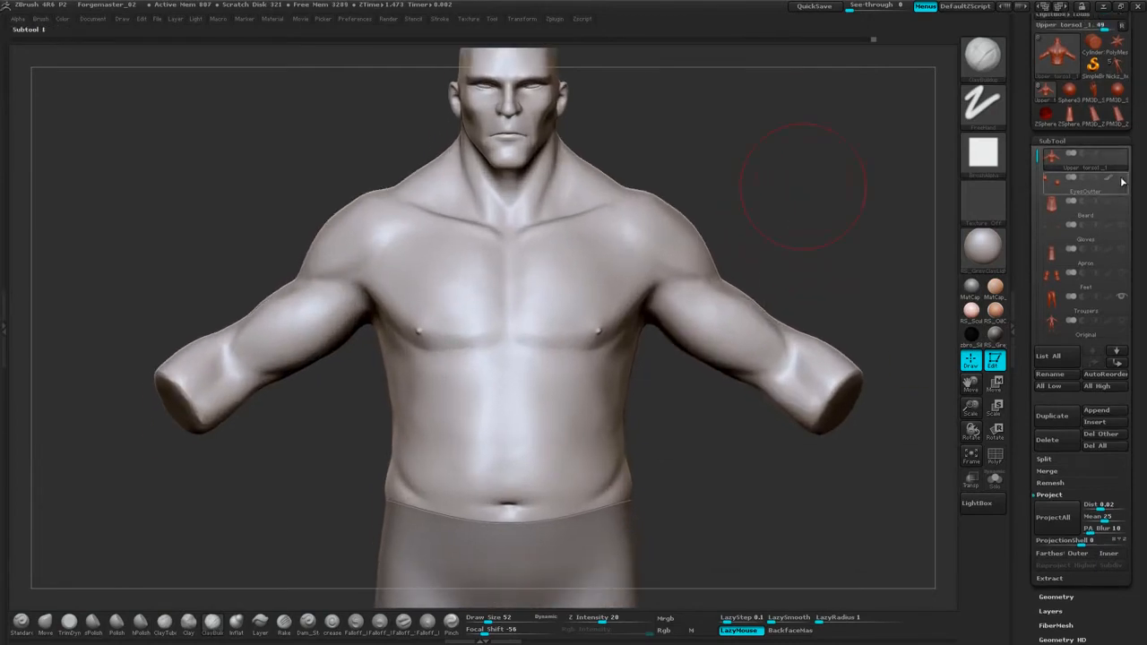
{"action": "left_click", "coordinate": [1125, 162]}
{"action": "left_click", "coordinate": [1124, 159]}
{"action": "left_click", "coordinate": [1120, 169]}
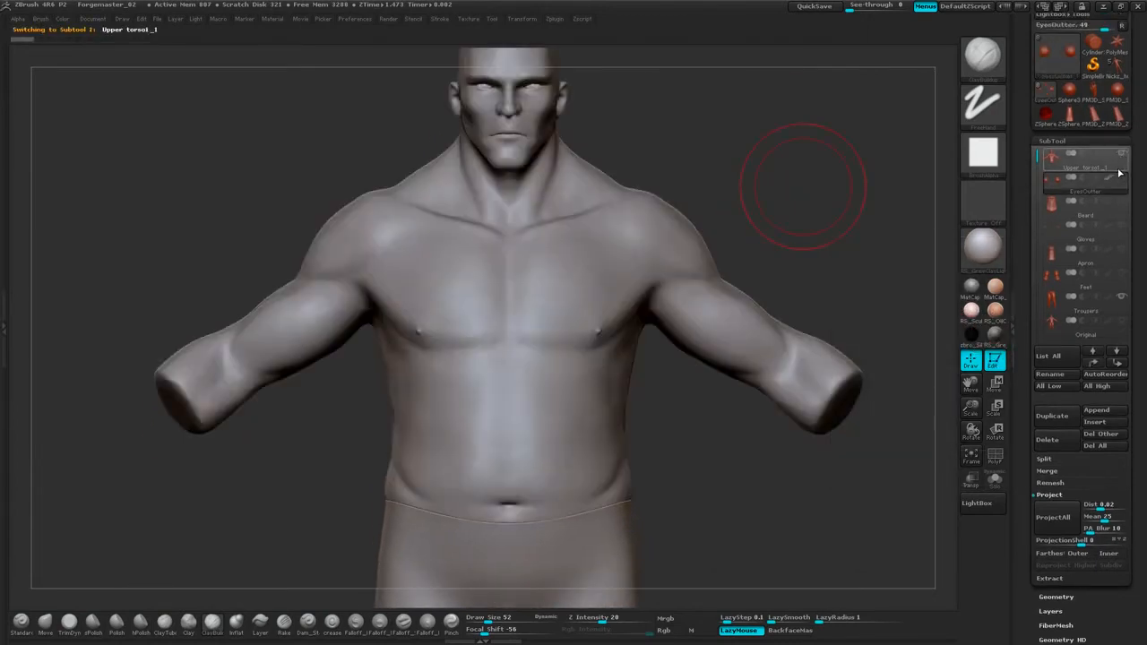
{"action": "left_click", "coordinate": [1123, 182]}
{"action": "left_click", "coordinate": [1122, 205]}
{"action": "left_click", "coordinate": [1121, 223]}
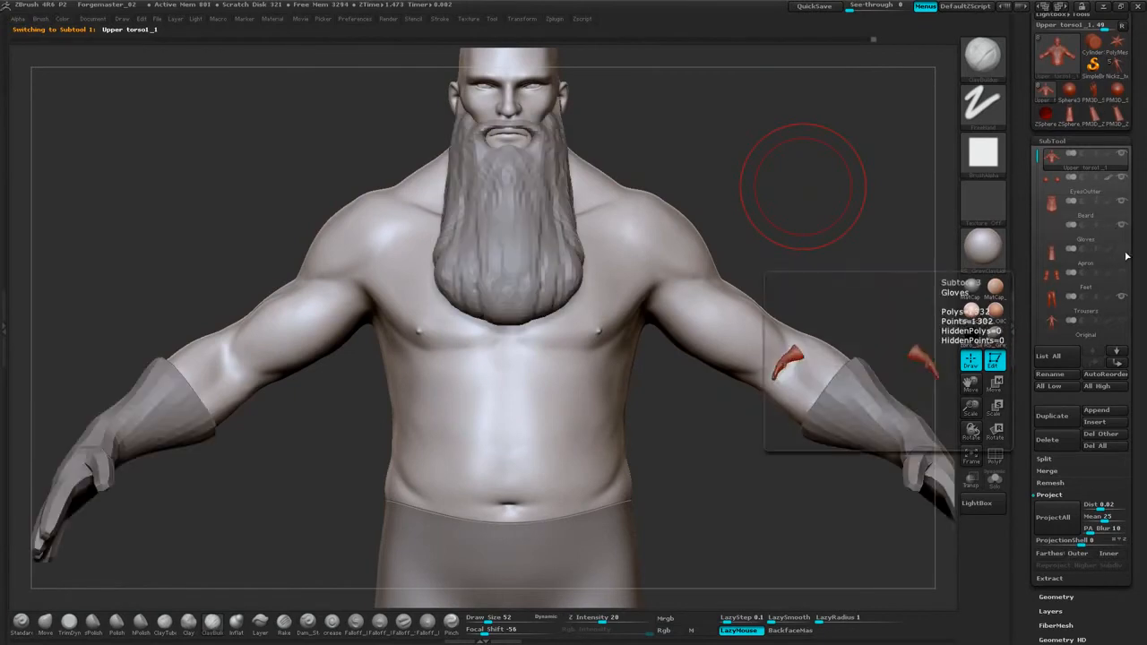
{"action": "left_click", "coordinate": [1116, 248]}
Select the Apron subtool and pull its neck strap clear of the shoulders and upper back with the Move brush.
{"action": "left_click_drag", "start_coordinate": [855, 233], "coordinate": [627, 291], "text": "alt"}
{"action": "left_click_drag", "start_coordinate": [708, 273], "coordinate": [897, 235]}
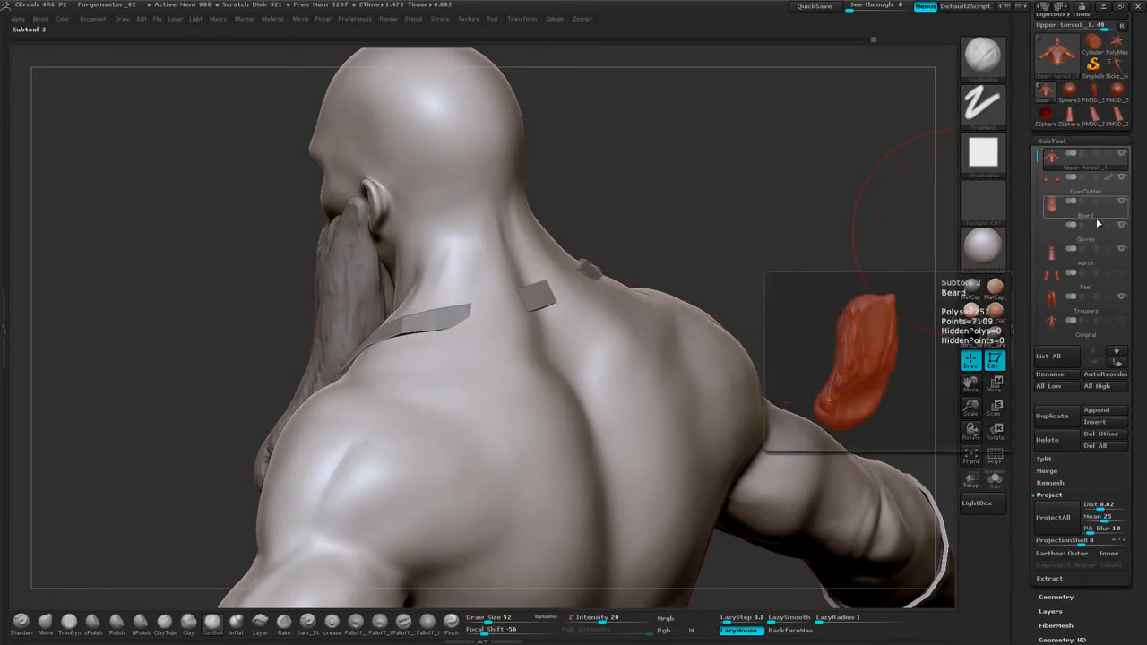
{"action": "left_click", "coordinate": [1085, 255]}
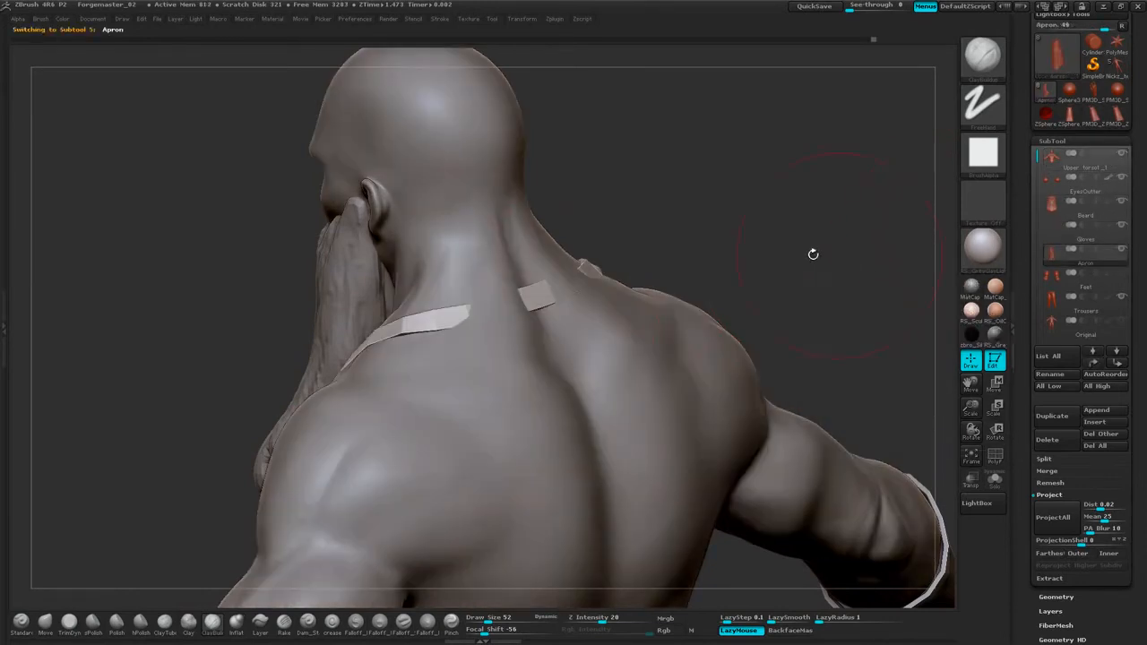
{"action": "left_click", "coordinate": [70, 617]}
{"action": "left_click", "coordinate": [45, 621]}
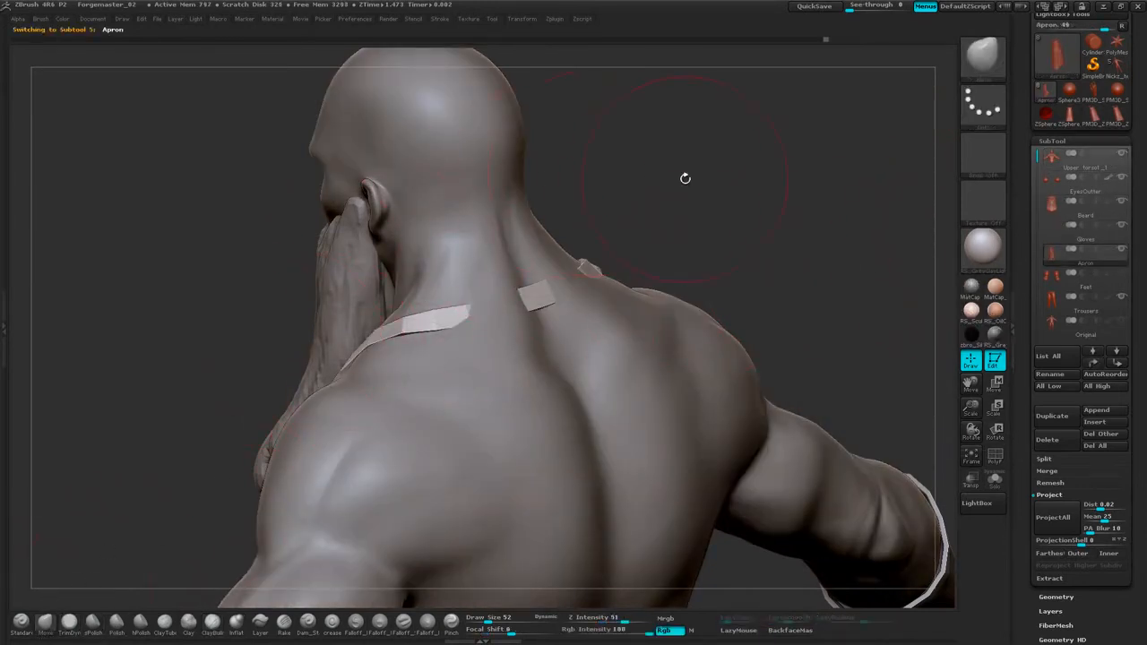
{"action": "mouse_move", "coordinate": [684, 178]}
{"action": "left_mouse_down"}
{"action": "mouse_move", "coordinate": [733, 187]}
{"action": "mouse_move", "coordinate": [592, 269]}
{"action": "left_mouse_up"}
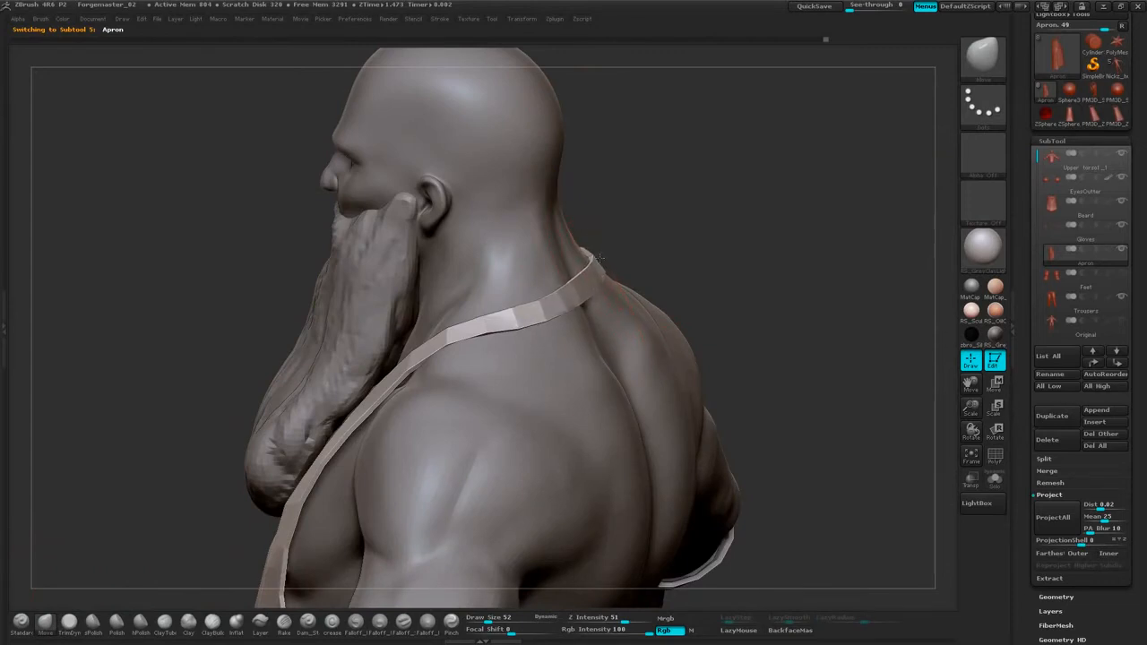
{"action": "left_click_drag", "start_coordinate": [646, 221], "coordinate": [593, 269]}
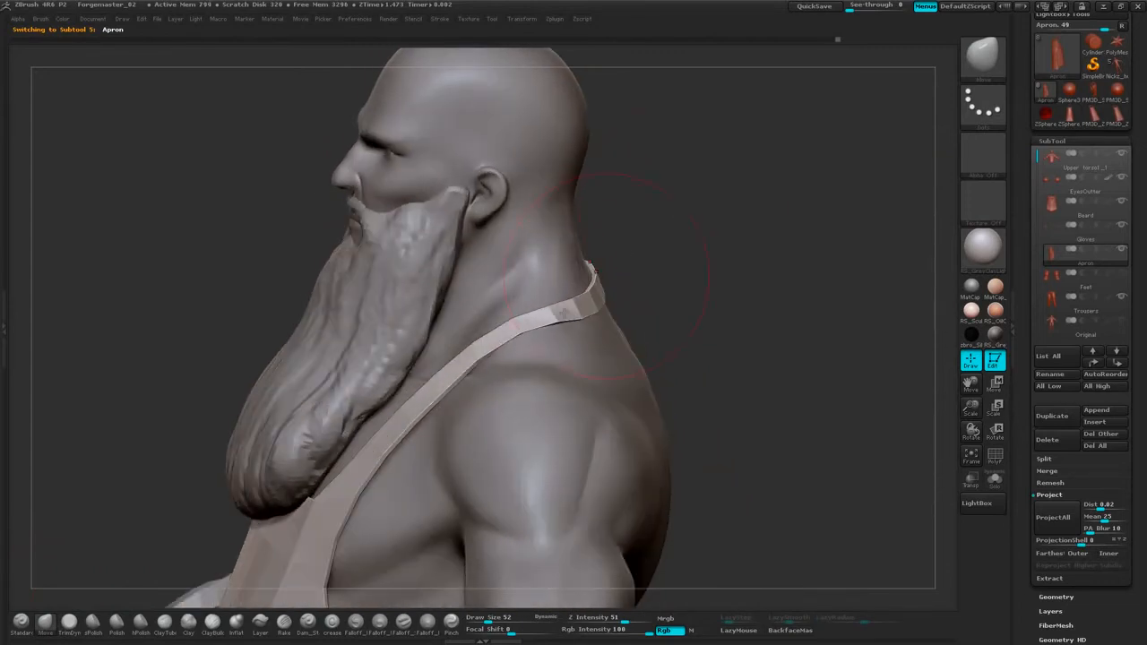
{"action": "left_click_drag", "start_coordinate": [698, 233], "coordinate": [568, 285]}
Adjust the apron's chest edge below the beard with the Move brush, checking its fit against the torso from several sides.
{"action": "left_click_drag", "start_coordinate": [762, 238], "coordinate": [761, 369], "text": "alt"}
{"action": "left_click_drag", "start_coordinate": [751, 435], "coordinate": [777, 183], "text": "alt"}
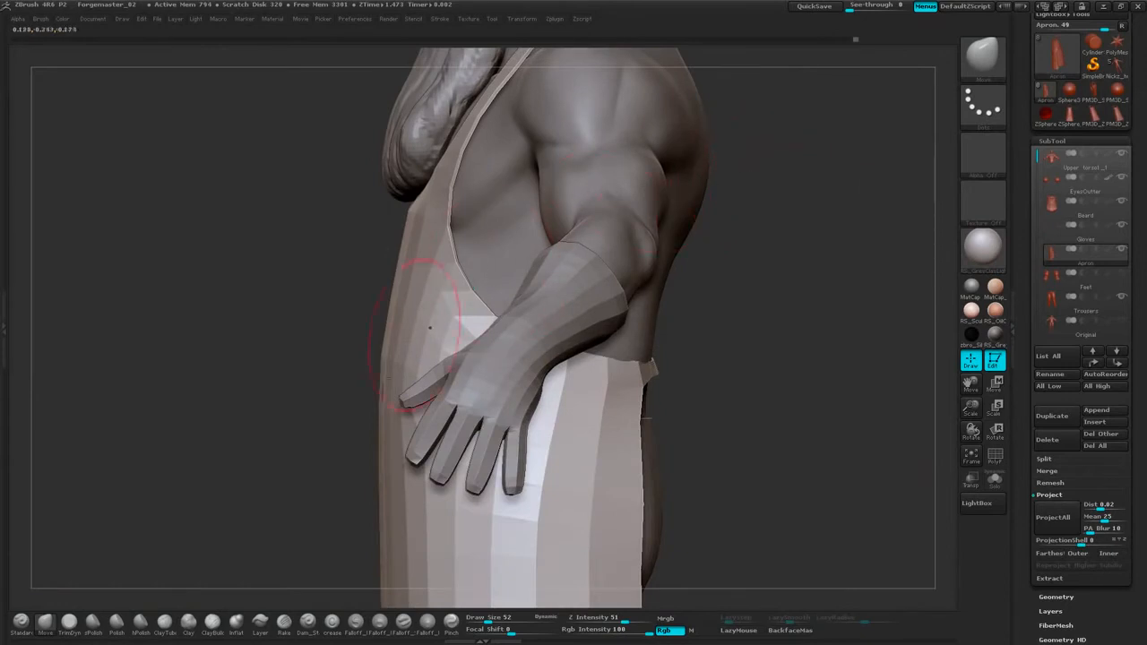
{"action": "left_click_drag", "start_coordinate": [846, 272], "coordinate": [794, 282]}
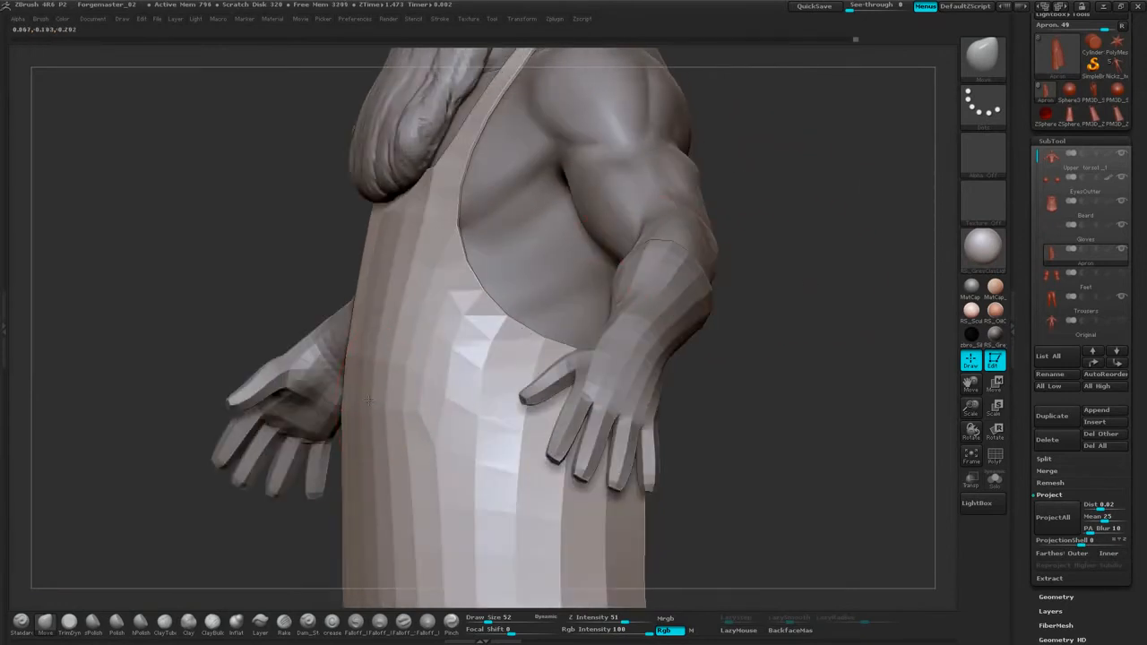
{"action": "mouse_move", "coordinate": [776, 193]}
{"action": "left_mouse_down"}
{"action": "mouse_move", "coordinate": [818, 199]}
{"action": "mouse_move", "coordinate": [801, 189]}
{"action": "mouse_move", "coordinate": [819, 350]}
{"action": "left_mouse_up"}
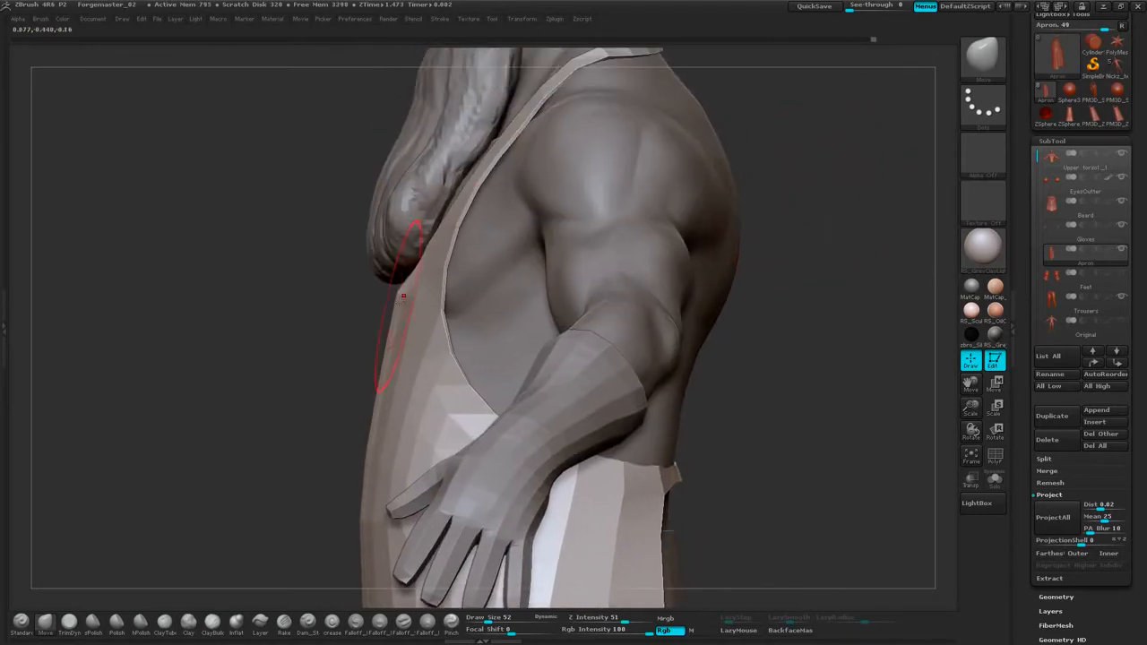
{"action": "left_click_drag", "start_coordinate": [361, 315], "coordinate": [506, 235]}
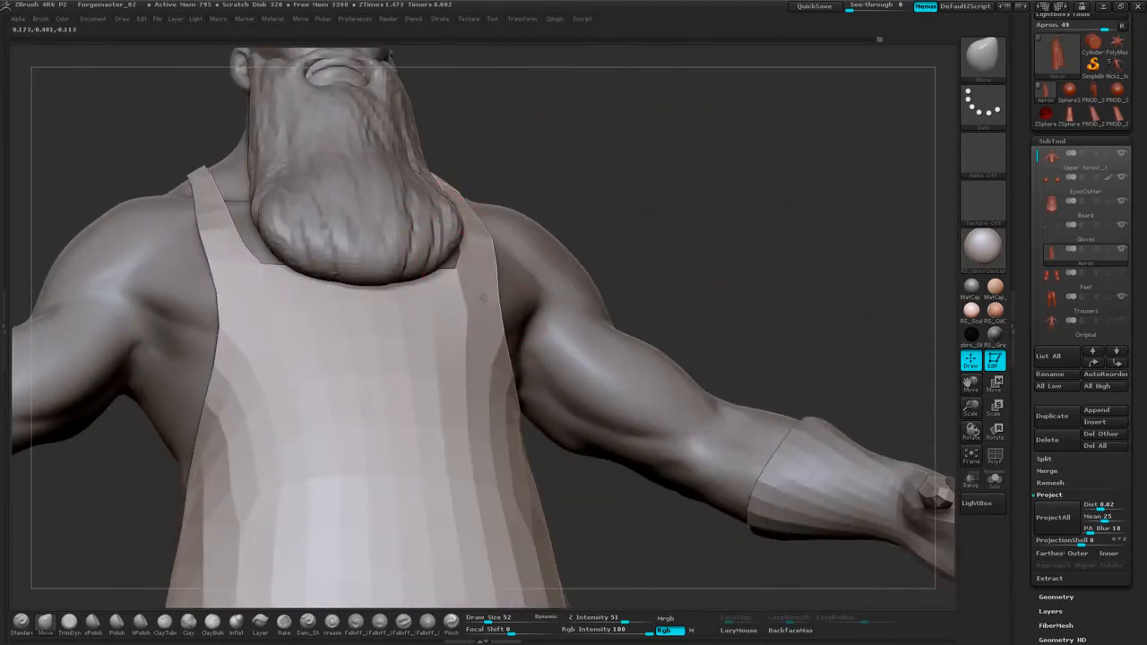
{"action": "left_click_drag", "start_coordinate": [488, 284], "coordinate": [493, 286]}
{"action": "left_click_drag", "start_coordinate": [690, 242], "coordinate": [509, 274]}
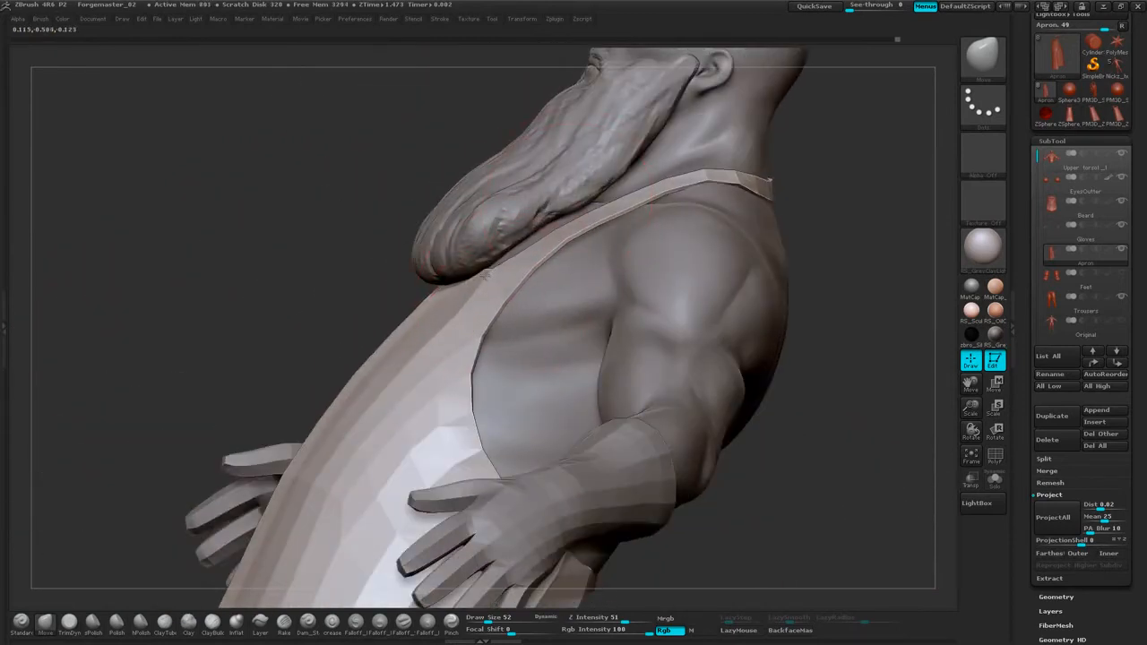
{"action": "left_click", "coordinate": [970, 486]}
{"action": "left_click_drag", "start_coordinate": [897, 323], "coordinate": [961, 336]}
{"action": "left_click", "coordinate": [973, 478]}
Reduce the Move brush's draw size to 9 for refining the apron's waistband at the back.
{"action": "left_click_drag", "start_coordinate": [829, 239], "coordinate": [802, 210], "text": "shift"}
{"action": "left_click_drag", "start_coordinate": [833, 389], "coordinate": [780, 196], "text": "alt"}
{"action": "mouse_move", "coordinate": [332, 147]}
{"action": "left_mouse_down"}
{"action": "mouse_move", "coordinate": [273, 144]}
{"action": "mouse_move", "coordinate": [277, 160]}
{"action": "left_mouse_up"}
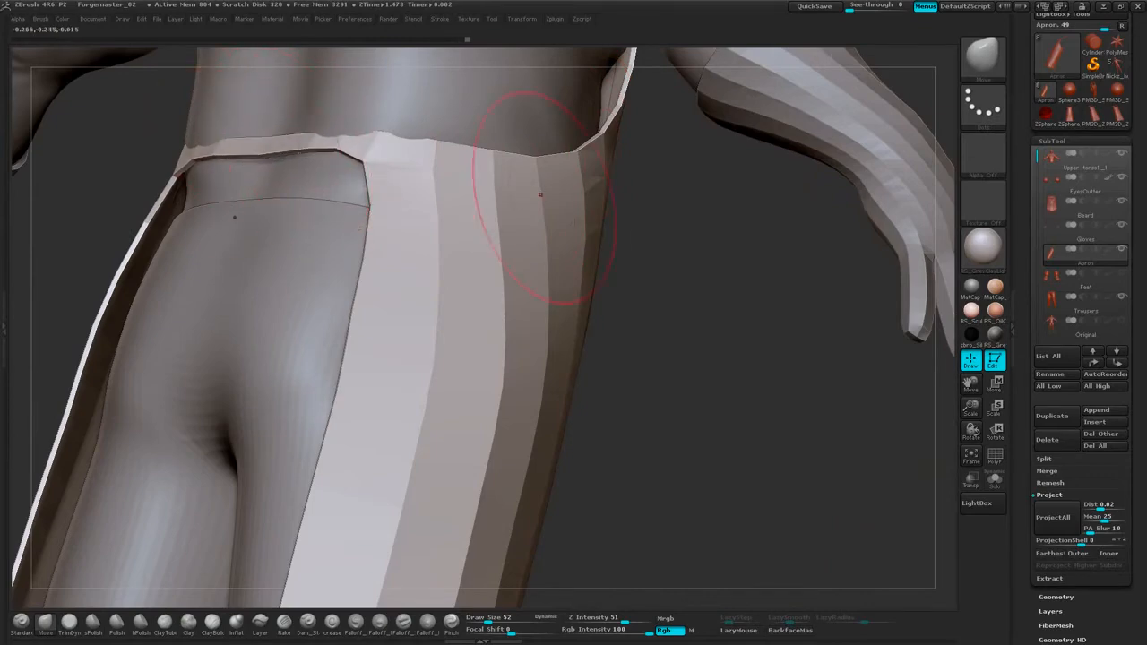
{"action": "left_click_drag", "start_coordinate": [635, 345], "coordinate": [722, 359]}
{"action": "left_click_drag", "start_coordinate": [547, 266], "coordinate": [596, 334], "text": "alt"}
{"action": "key", "text": "space"}
{"action": "left_click_drag", "start_coordinate": [619, 264], "coordinate": [613, 264]}
{"action": "left_click_drag", "start_coordinate": [618, 212], "coordinate": [594, 254]}
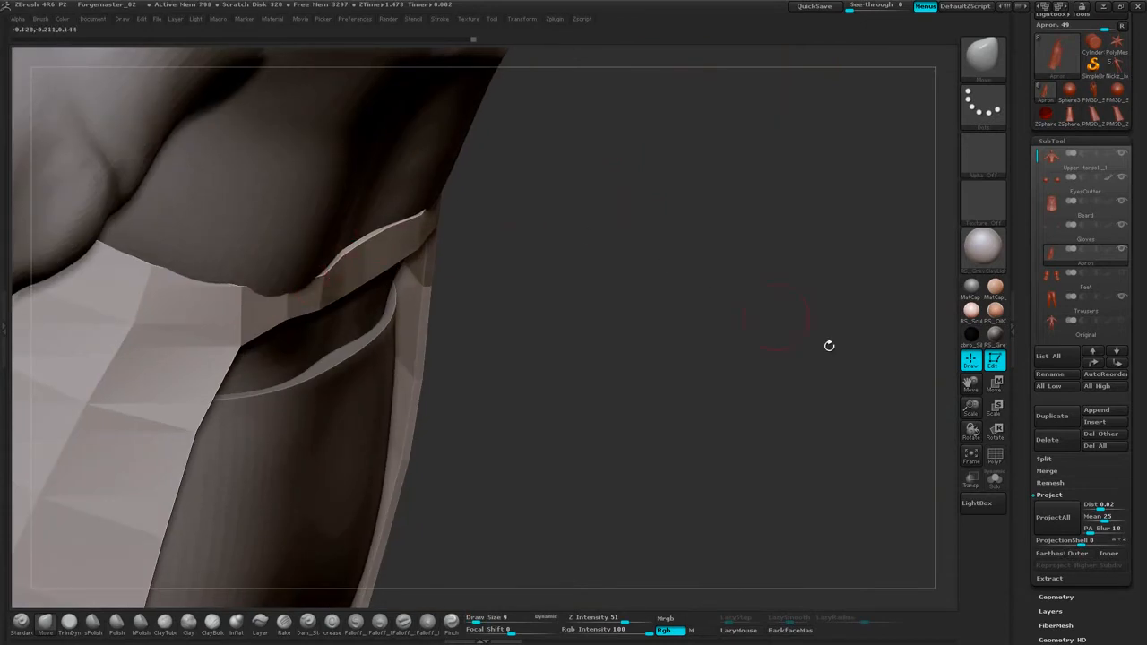
Turn on transparency for the other subtools and switch off its Ghost display.
{"action": "left_click", "coordinate": [965, 489]}
{"action": "left_click_drag", "start_coordinate": [595, 281], "coordinate": [638, 315], "text": "alt"}
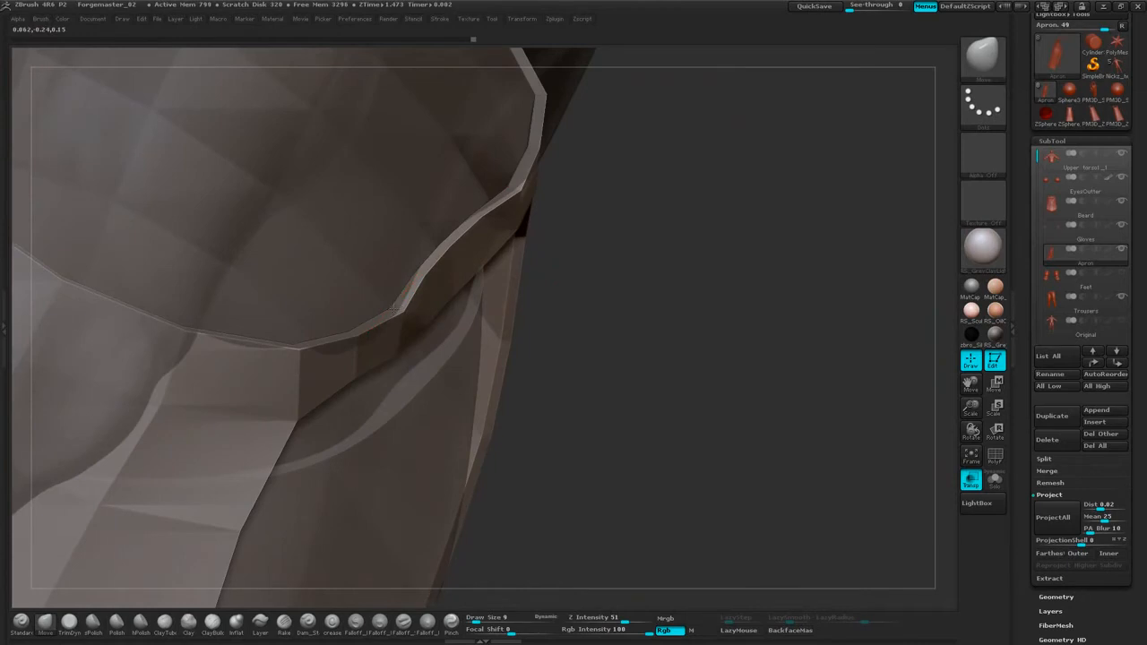
{"action": "left_click_drag", "start_coordinate": [638, 208], "coordinate": [636, 187]}
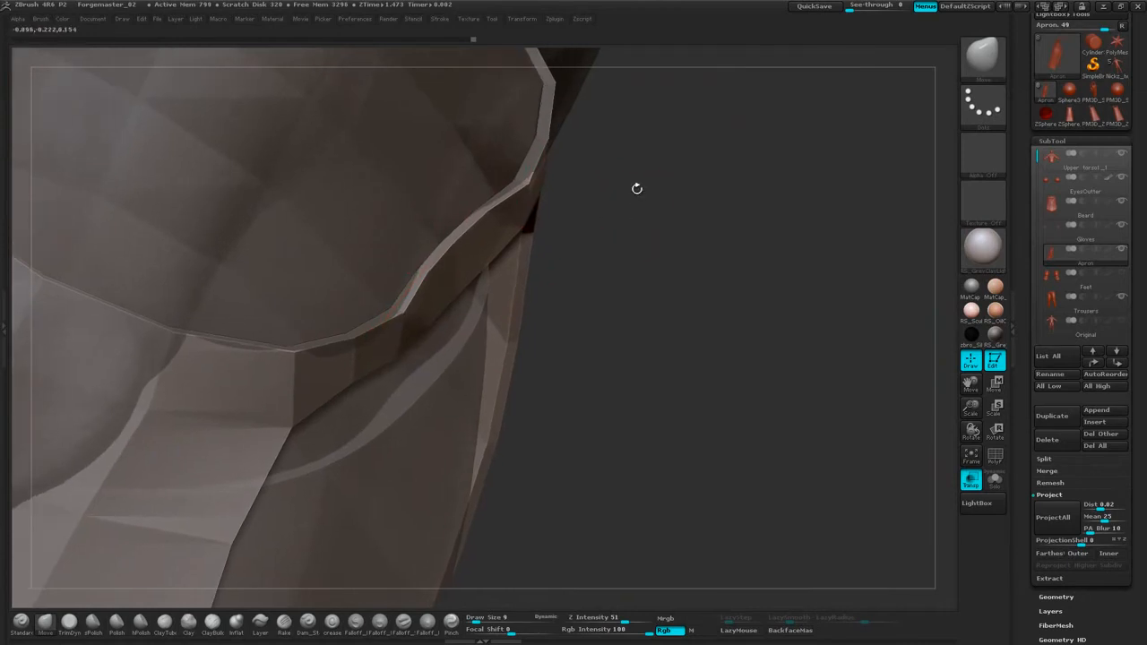
{"action": "left_click", "coordinate": [523, 20]}
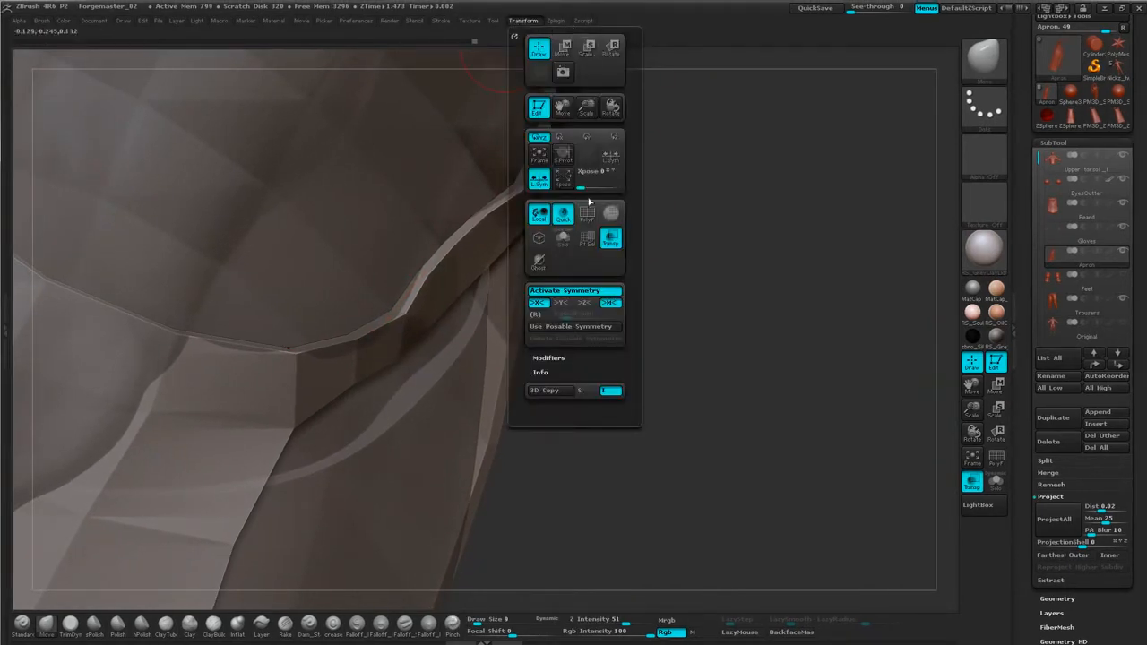
{"action": "left_click", "coordinate": [537, 265]}
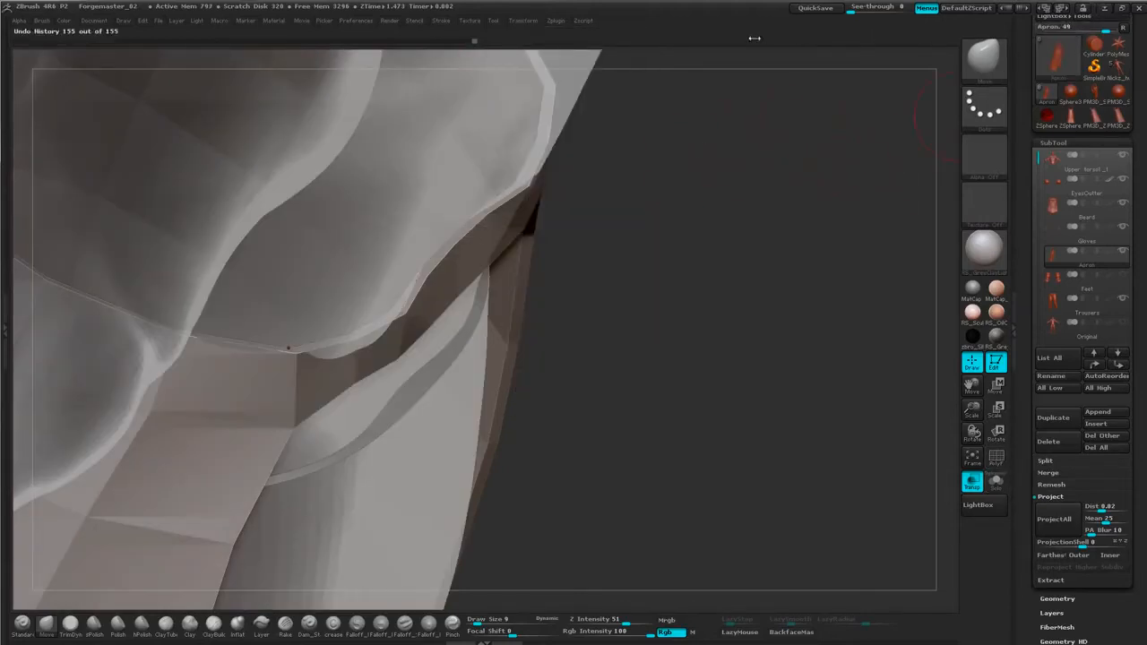
Look at the full-body character sketch in Photoshop and return to ZBrush.
{"action": "left_click", "coordinate": [1106, 8]}
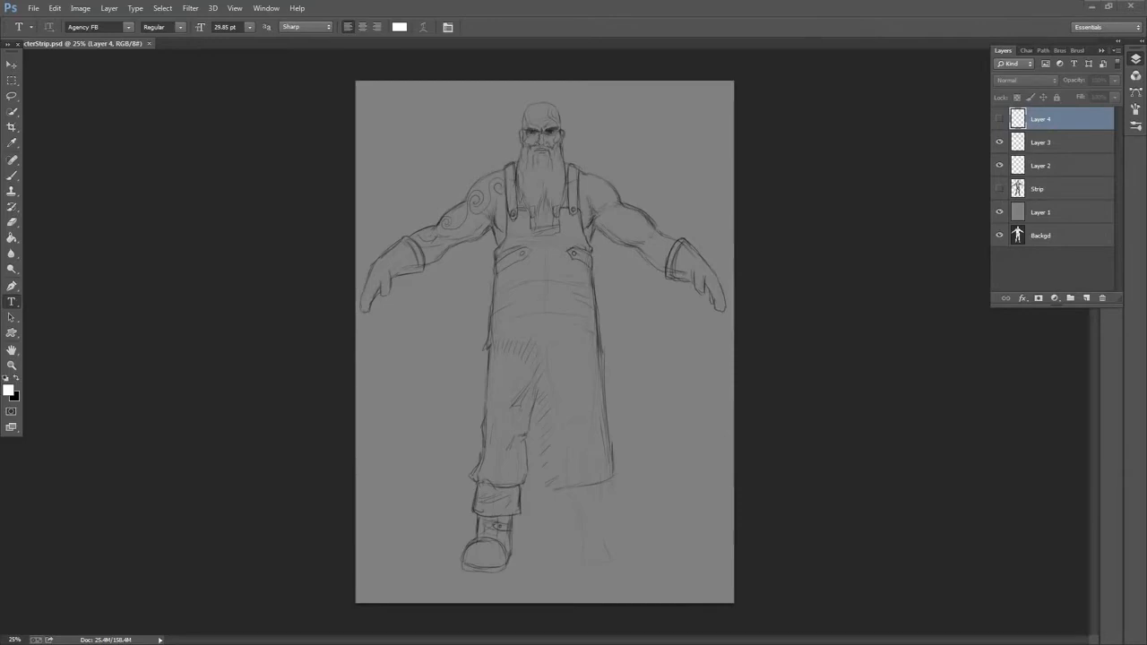
{"action": "key", "text": "alt+Tab"}
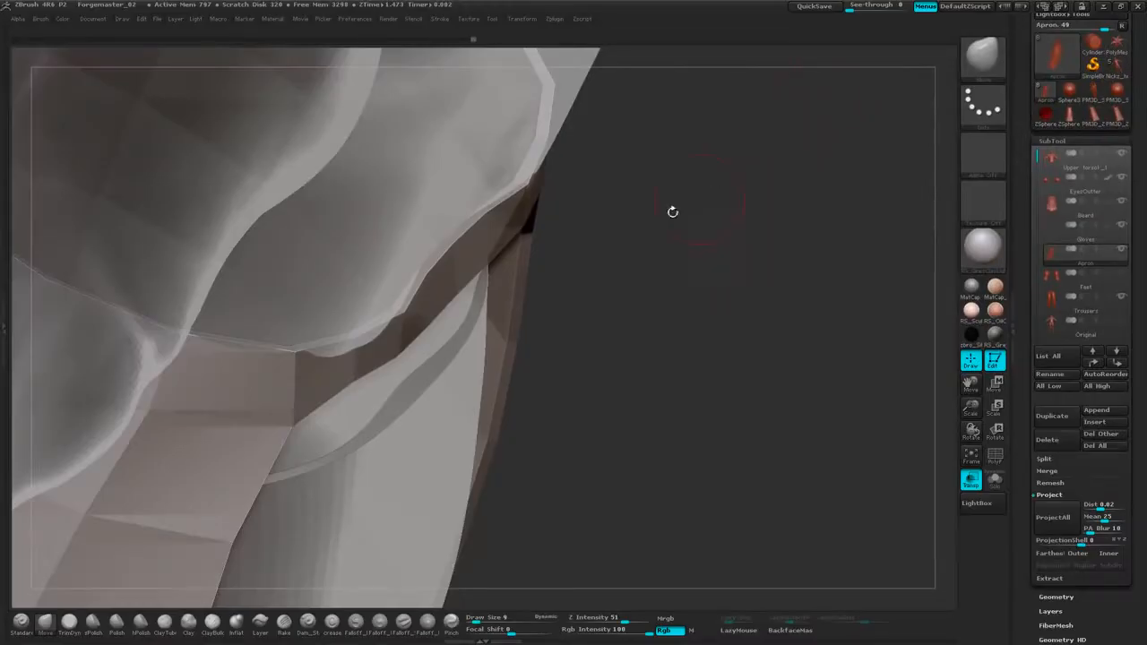
Pull the upper edge of the apron's waistband outward along the body with the Move brush, and turn transparency off.
{"action": "left_click_drag", "start_coordinate": [672, 211], "coordinate": [658, 194]}
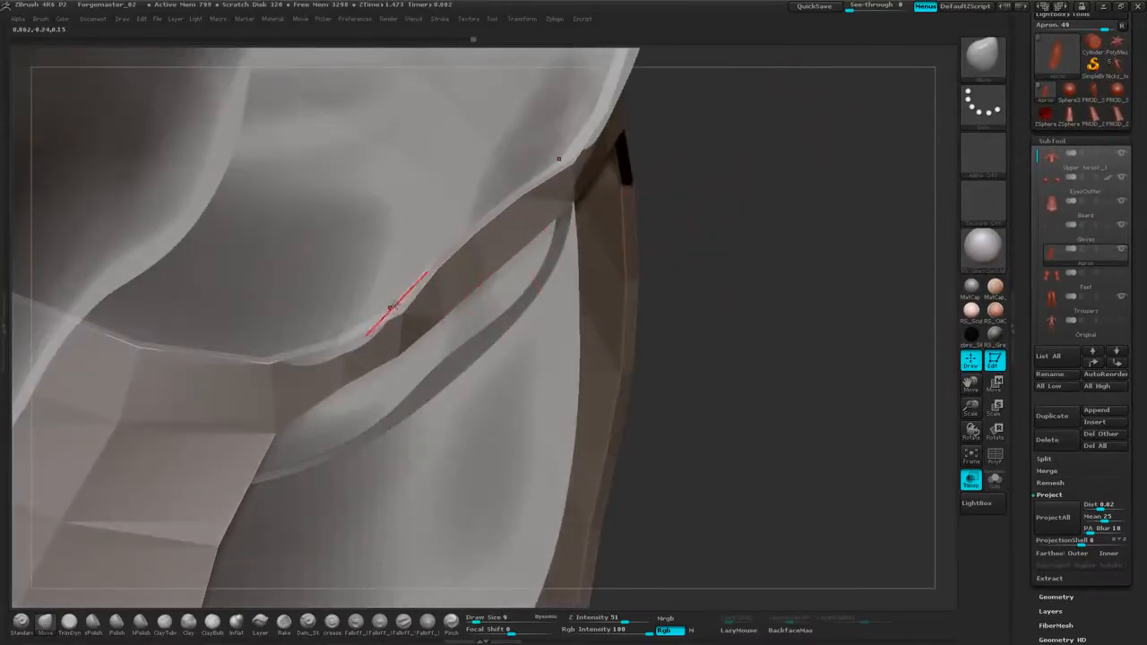
{"action": "left_click_drag", "start_coordinate": [404, 307], "coordinate": [478, 225]}
{"action": "left_click_drag", "start_coordinate": [834, 135], "coordinate": [718, 269]}
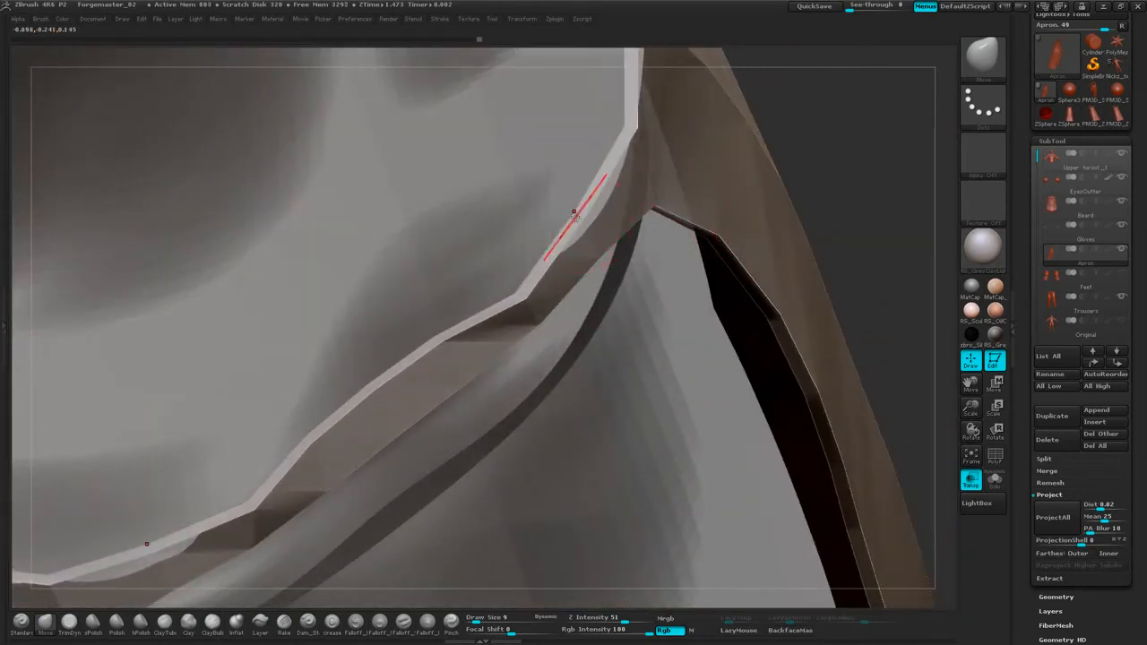
{"action": "left_click_drag", "start_coordinate": [575, 215], "coordinate": [625, 222]}
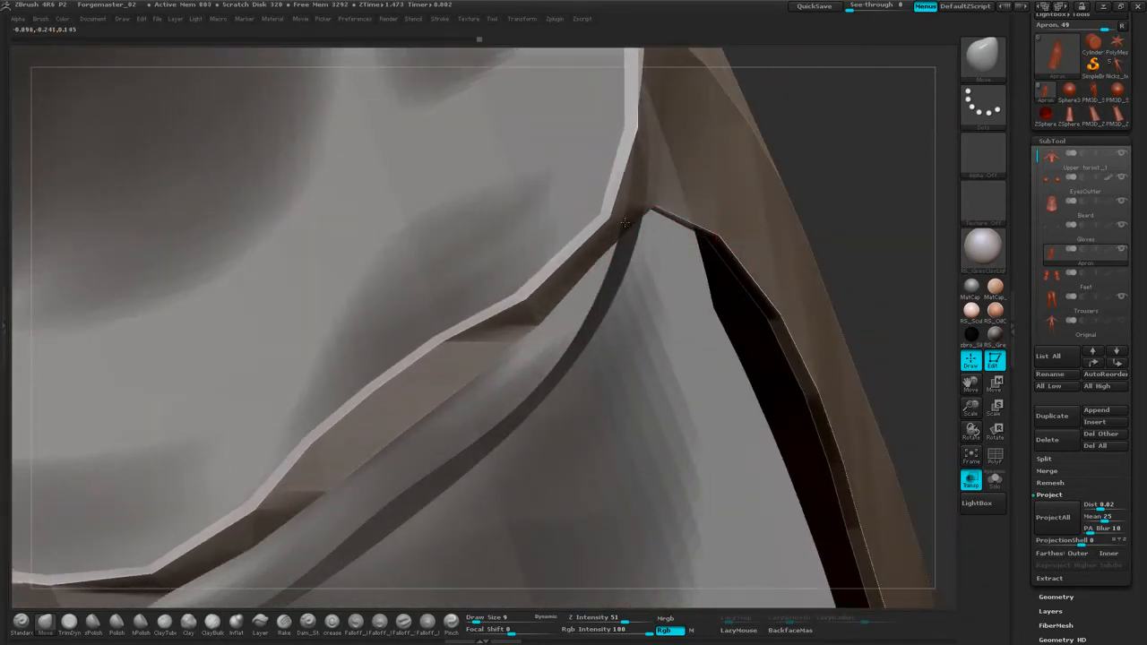
{"action": "mouse_move", "coordinate": [838, 130]}
{"action": "left_mouse_down", "text": "alt"}
{"action": "mouse_move", "coordinate": [755, 260]}
{"action": "mouse_move", "coordinate": [697, 260]}
{"action": "mouse_move", "coordinate": [724, 257]}
{"action": "left_mouse_up", "text": "alt"}
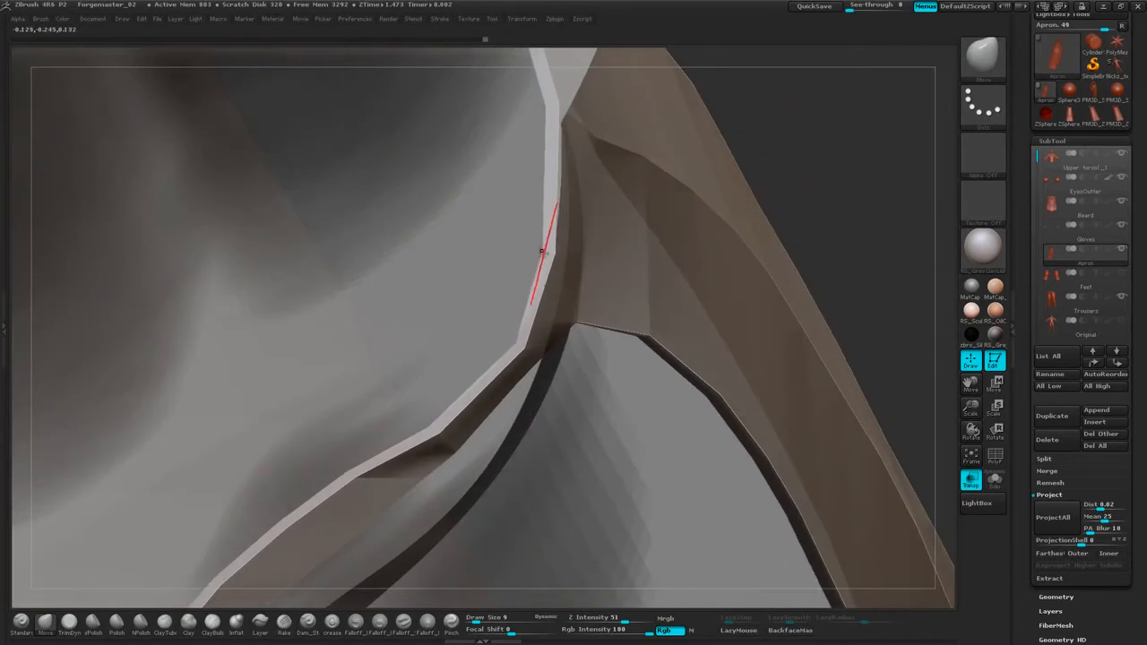
{"action": "left_click_drag", "start_coordinate": [543, 250], "coordinate": [560, 252]}
{"action": "mouse_move", "coordinate": [817, 125]}
{"action": "left_mouse_down", "text": "alt"}
{"action": "mouse_move", "coordinate": [758, 197]}
{"action": "mouse_move", "coordinate": [823, 183]}
{"action": "left_mouse_up", "text": "alt"}
{"action": "left_click_drag", "start_coordinate": [496, 187], "coordinate": [521, 184]}
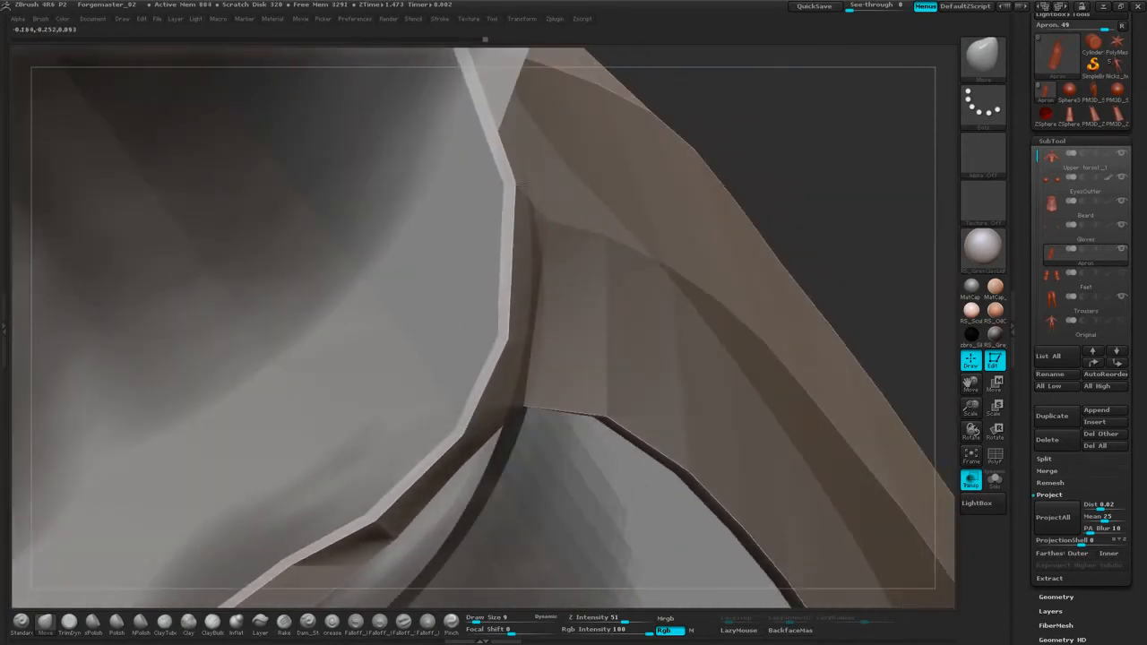
{"action": "left_click_drag", "start_coordinate": [759, 127], "coordinate": [944, 247]}
{"action": "left_click", "coordinate": [971, 481]}
Even out the lower edge of the apron's back waistband above the trousers with small Move brush adjustments.
{"action": "left_click_drag", "start_coordinate": [730, 141], "coordinate": [685, 180]}
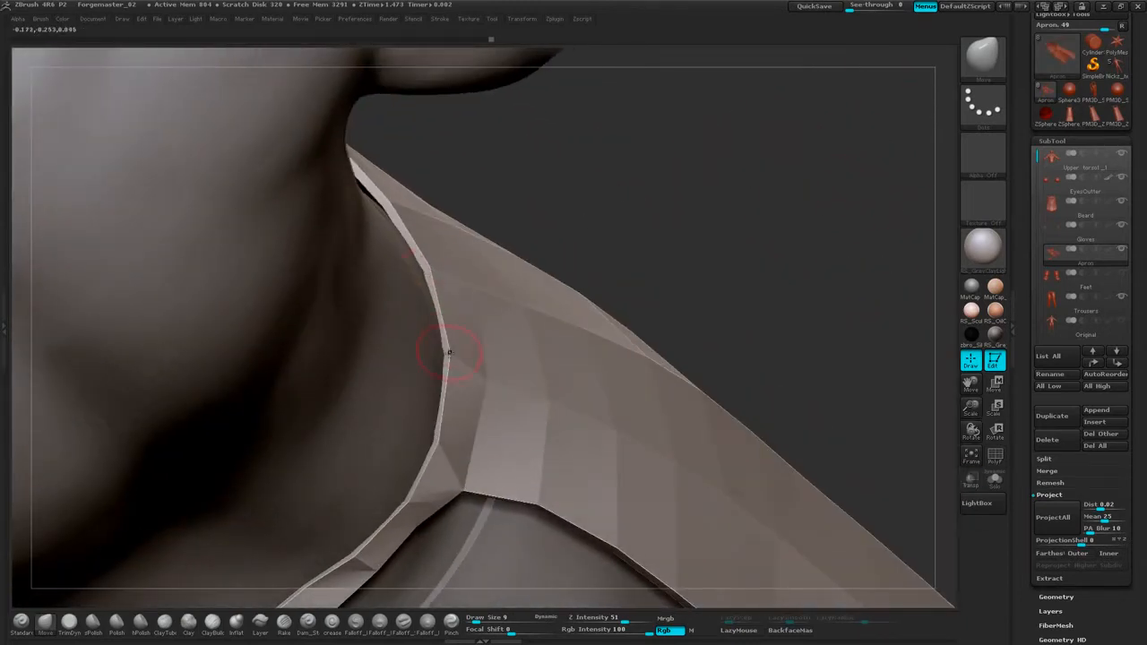
{"action": "left_click_drag", "start_coordinate": [723, 224], "coordinate": [698, 158]}
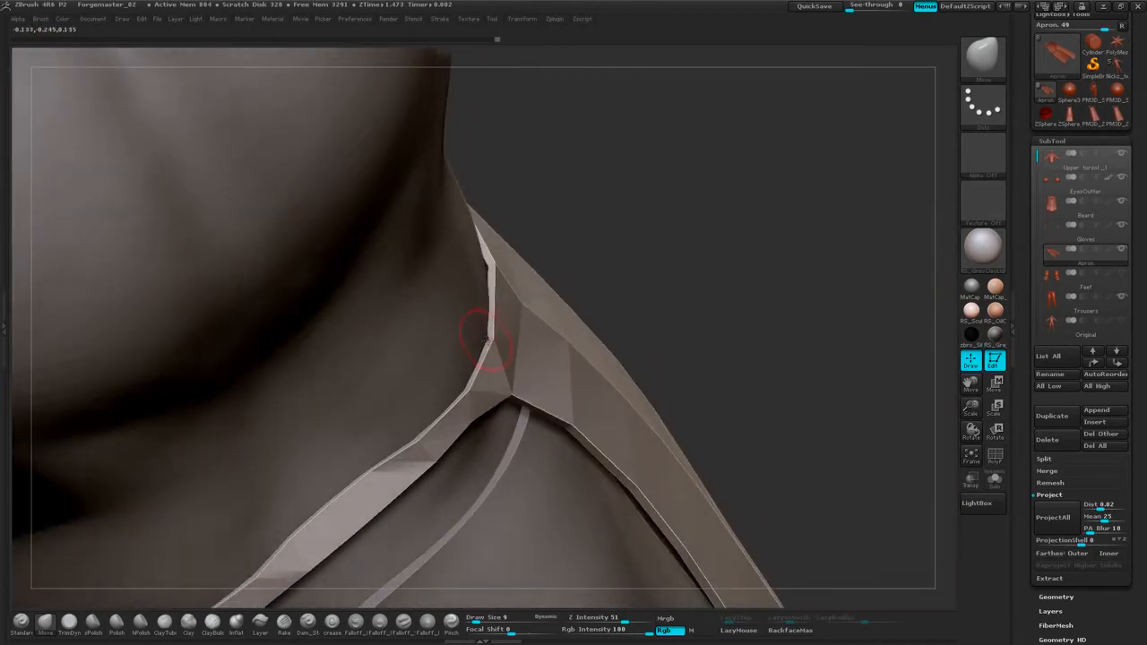
{"action": "mouse_move", "coordinate": [659, 233]}
{"action": "left_mouse_down"}
{"action": "mouse_move", "coordinate": [656, 192]}
{"action": "mouse_move", "coordinate": [701, 305]}
{"action": "mouse_move", "coordinate": [786, 260]}
{"action": "mouse_move", "coordinate": [741, 323]}
{"action": "mouse_move", "coordinate": [674, 330]}
{"action": "left_mouse_up"}
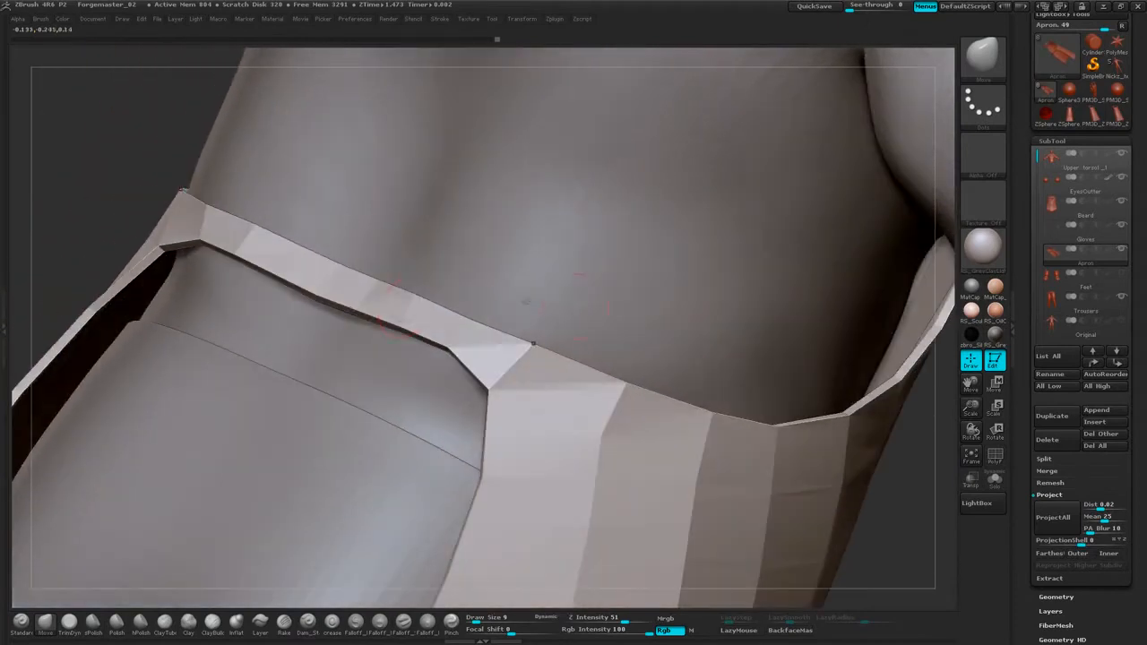
{"action": "mouse_move", "coordinate": [316, 294]}
{"action": "left_mouse_down"}
{"action": "mouse_move", "coordinate": [392, 307]}
{"action": "mouse_move", "coordinate": [448, 354]}
{"action": "left_mouse_up"}
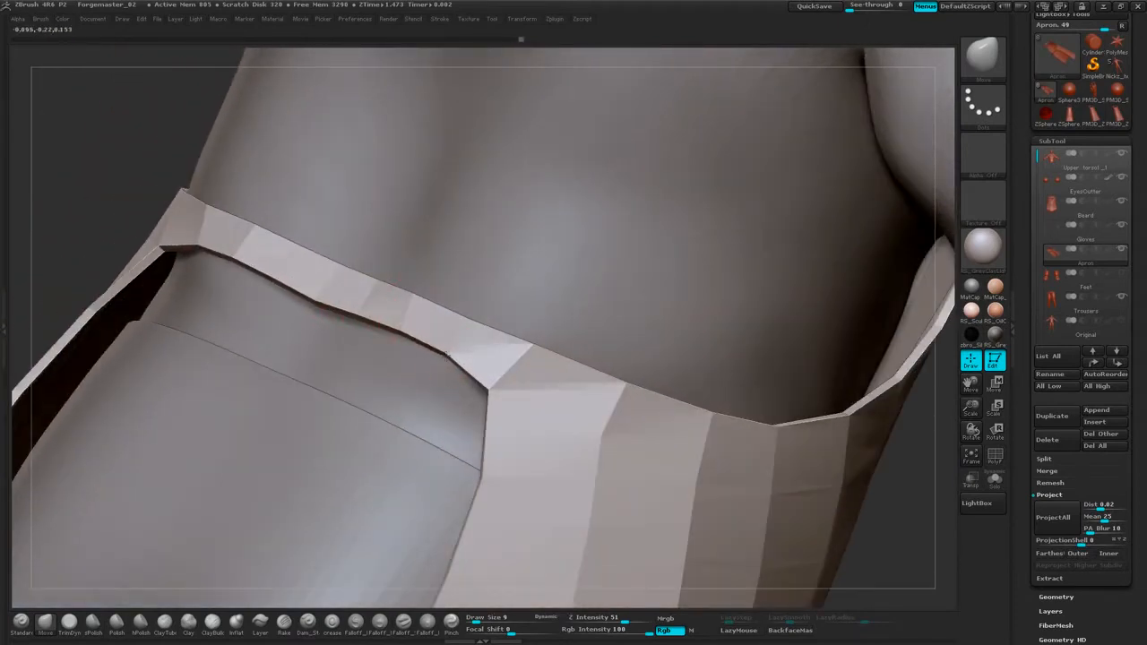
{"action": "left_click_drag", "start_coordinate": [905, 502], "coordinate": [740, 358]}
{"action": "left_click_drag", "start_coordinate": [701, 306], "coordinate": [695, 273]}
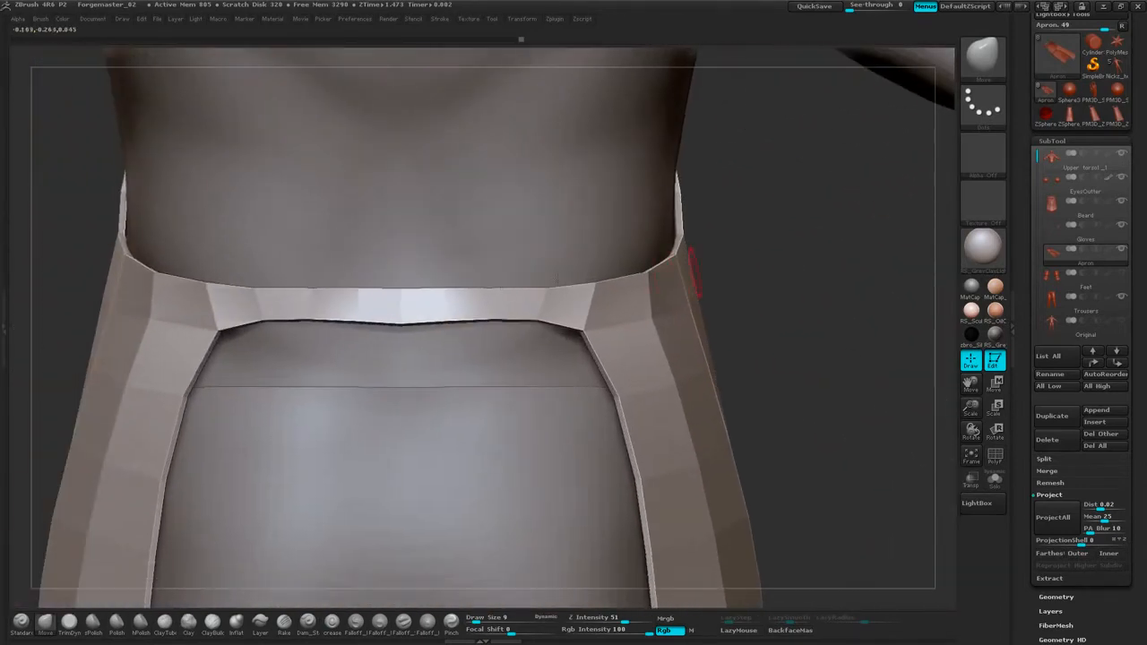
{"action": "left_click_drag", "start_coordinate": [408, 322], "coordinate": [451, 319]}
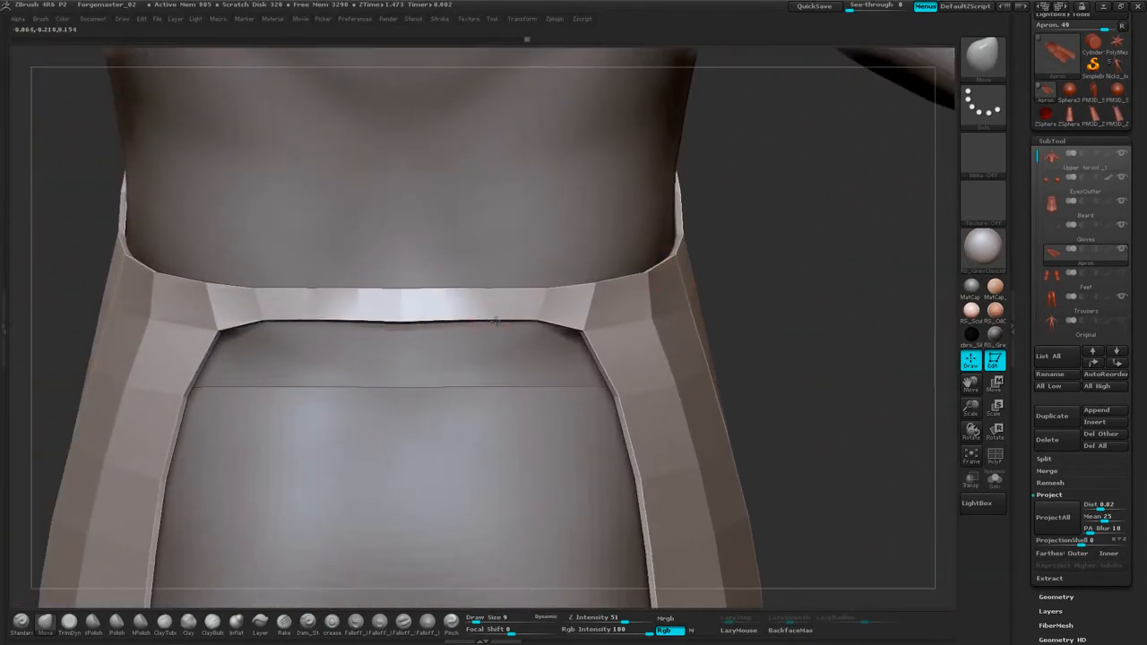
{"action": "left_click_drag", "start_coordinate": [539, 321], "coordinate": [539, 318]}
Select the upper torso subtool, isolate it with Solo and frame it in the view.
{"action": "left_click_drag", "start_coordinate": [769, 284], "coordinate": [656, 342], "text": "alt"}
{"action": "mouse_move", "coordinate": [854, 210]}
{"action": "left_mouse_down"}
{"action": "mouse_move", "coordinate": [799, 256]}
{"action": "mouse_move", "coordinate": [766, 259]}
{"action": "mouse_move", "coordinate": [778, 176]}
{"action": "mouse_move", "coordinate": [794, 253]}
{"action": "mouse_move", "coordinate": [805, 218]}
{"action": "left_mouse_up"}
{"action": "left_click", "coordinate": [672, 305], "text": "alt"}
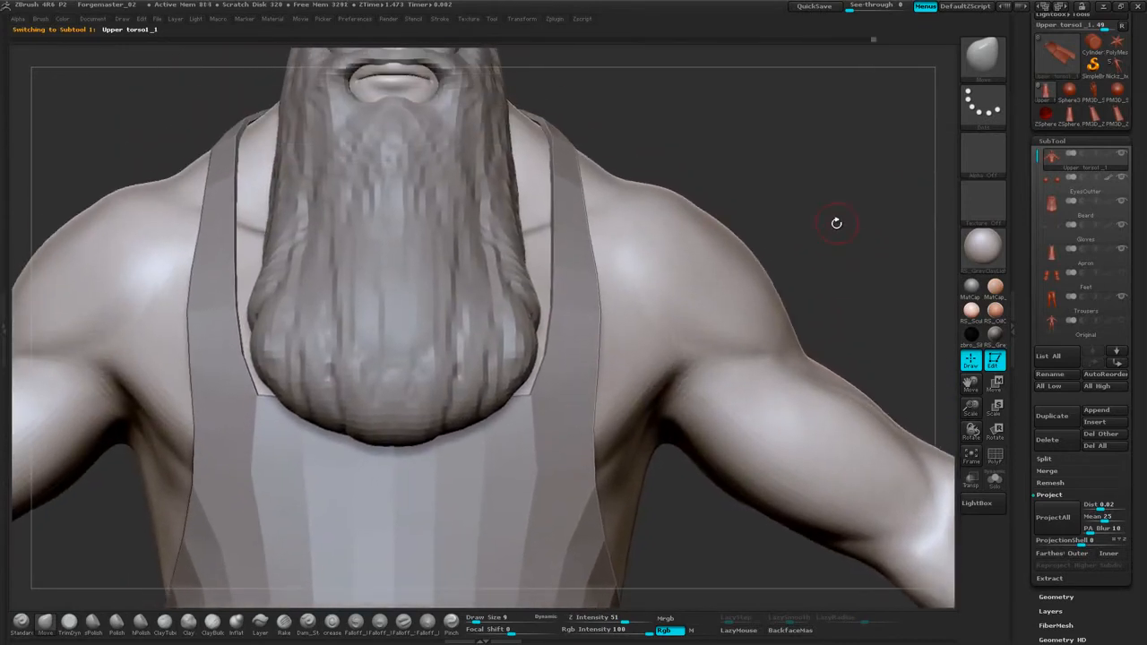
{"action": "right_click", "coordinate": [830, 231]}
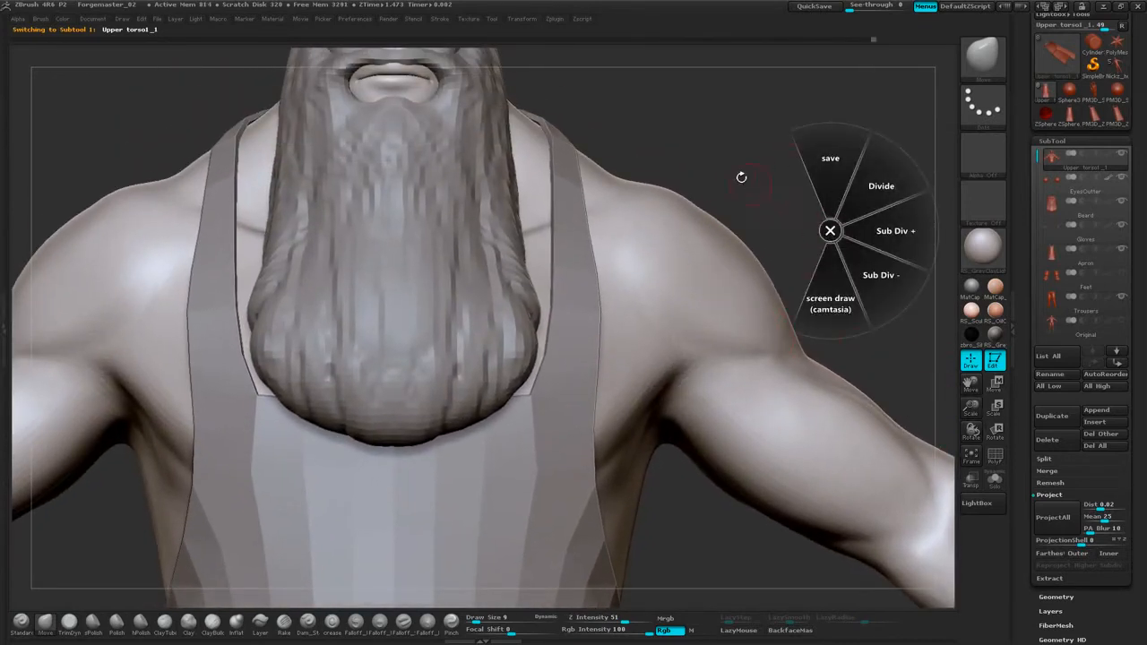
{"action": "left_click", "coordinate": [830, 231]}
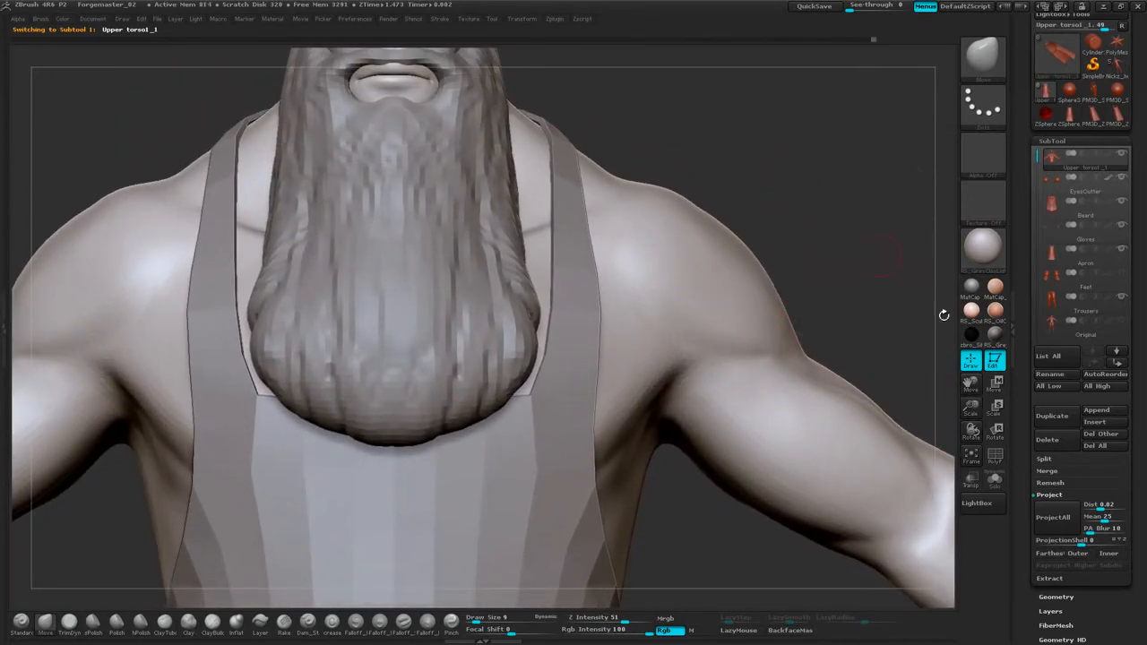
{"action": "left_click", "coordinate": [995, 480]}
{"action": "key", "text": "f"}
Subdivide the upper torso with one more Divide and check its polygon count in the subtool list.
{"action": "right_click", "coordinate": [810, 188]}
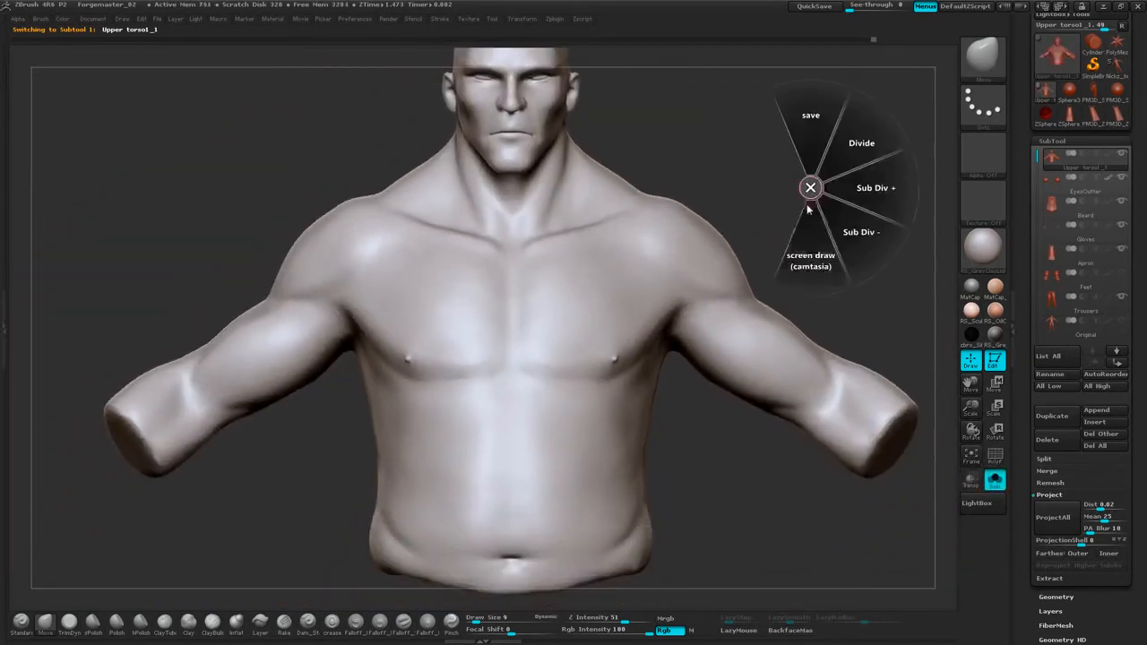
{"action": "left_click", "coordinate": [864, 142]}
{"action": "left_click_drag", "start_coordinate": [842, 194], "coordinate": [859, 229], "text": "alt"}
{"action": "left_click", "coordinate": [1067, 140]}
{"action": "left_click", "coordinate": [1056, 141]}
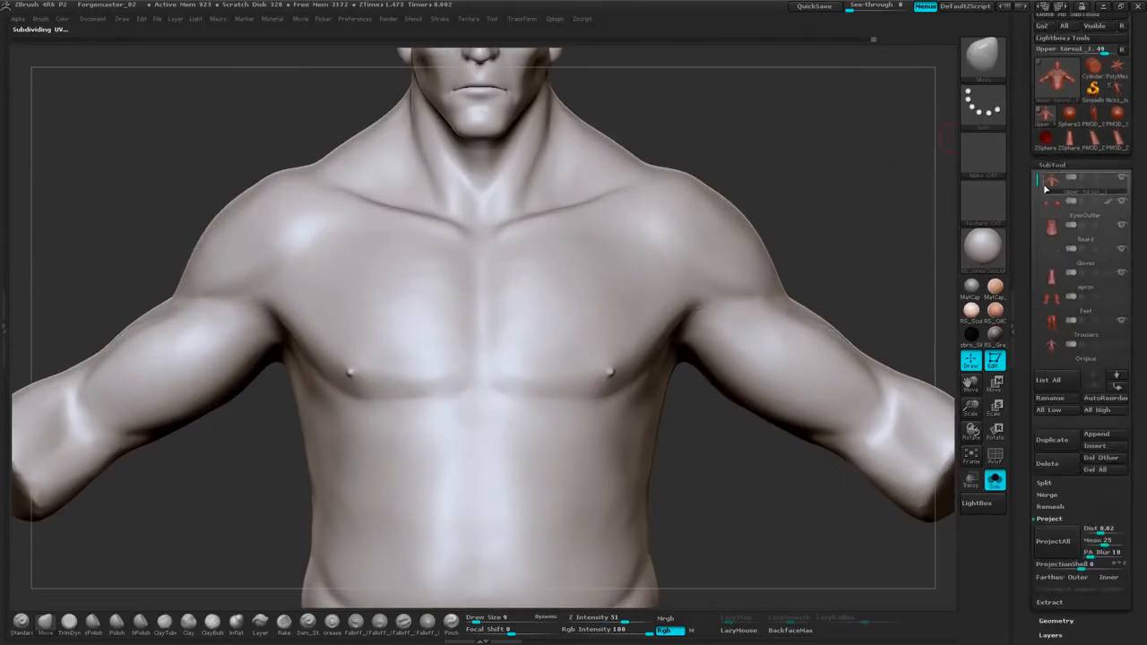
{"action": "mouse_move", "coordinate": [1046, 189]}
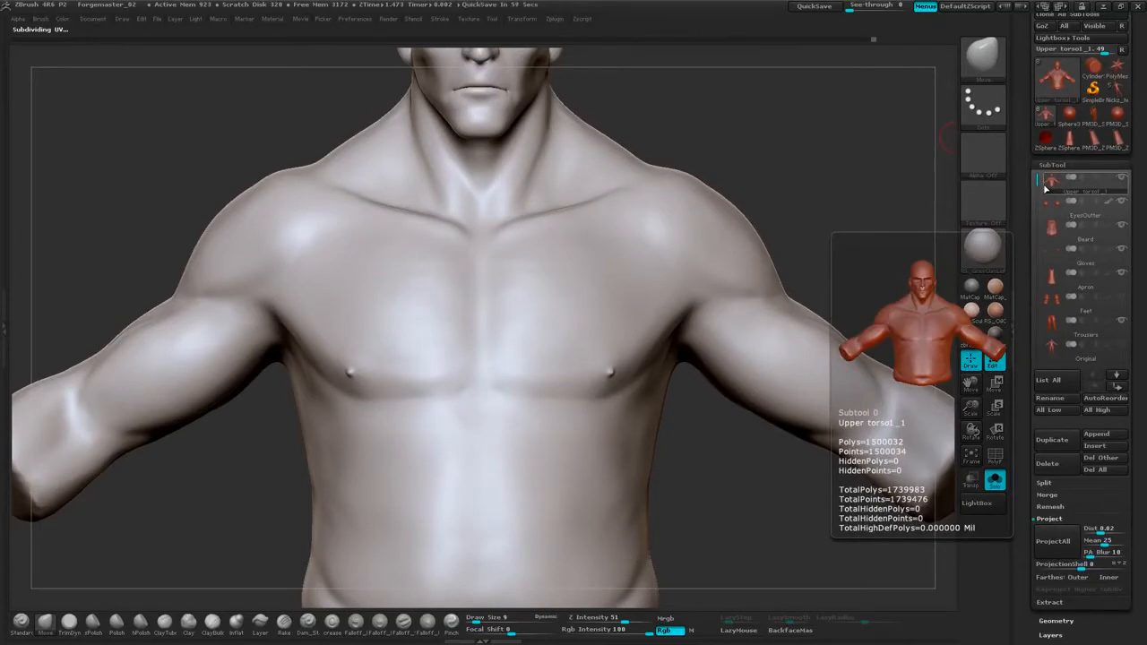
Carve the crease beneath the deltoid where it meets the upper arm with the Dam_Standard brush, and smooth it.
{"action": "mouse_move", "coordinate": [786, 169]}
{"action": "left_mouse_down", "text": "alt"}
{"action": "mouse_move", "coordinate": [814, 155]}
{"action": "mouse_move", "coordinate": [763, 167]}
{"action": "left_mouse_up", "text": "alt"}
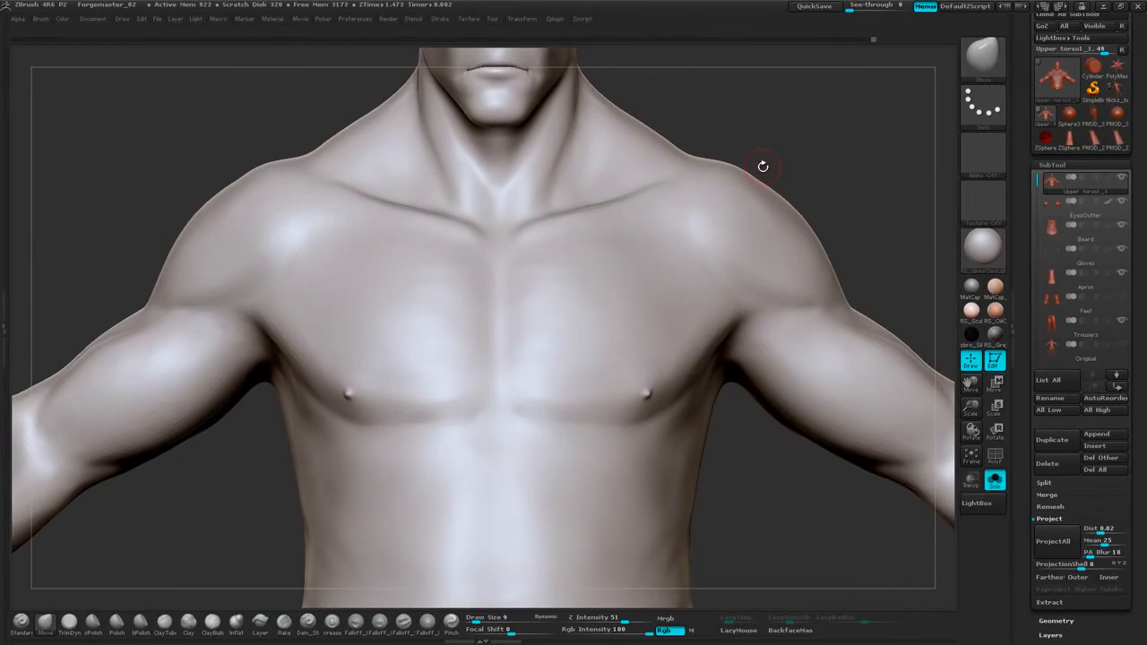
{"action": "left_click", "coordinate": [310, 630]}
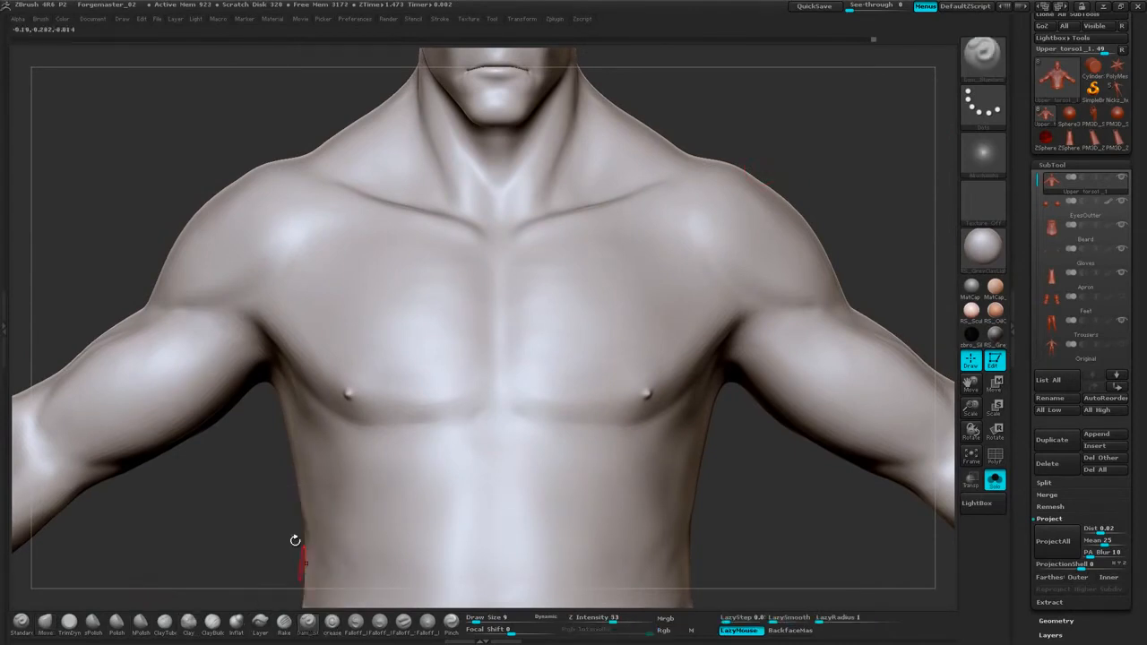
{"action": "left_click_drag", "start_coordinate": [295, 541], "coordinate": [307, 413]}
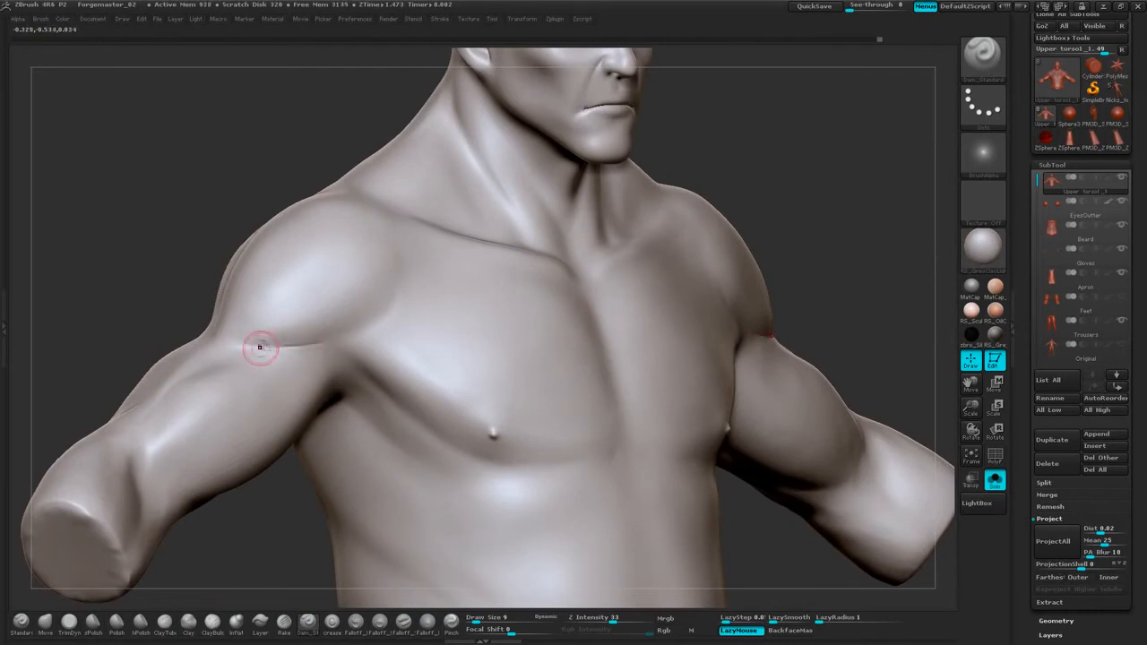
{"action": "left_click_drag", "start_coordinate": [195, 261], "coordinate": [284, 370]}
{"action": "mouse_move", "coordinate": [259, 499]}
{"action": "left_mouse_down", "text": "alt"}
{"action": "mouse_move", "coordinate": [357, 504]}
{"action": "mouse_move", "coordinate": [285, 453]}
{"action": "left_mouse_up", "text": "alt"}
{"action": "left_click_drag", "start_coordinate": [370, 345], "coordinate": [356, 347], "text": "shift"}
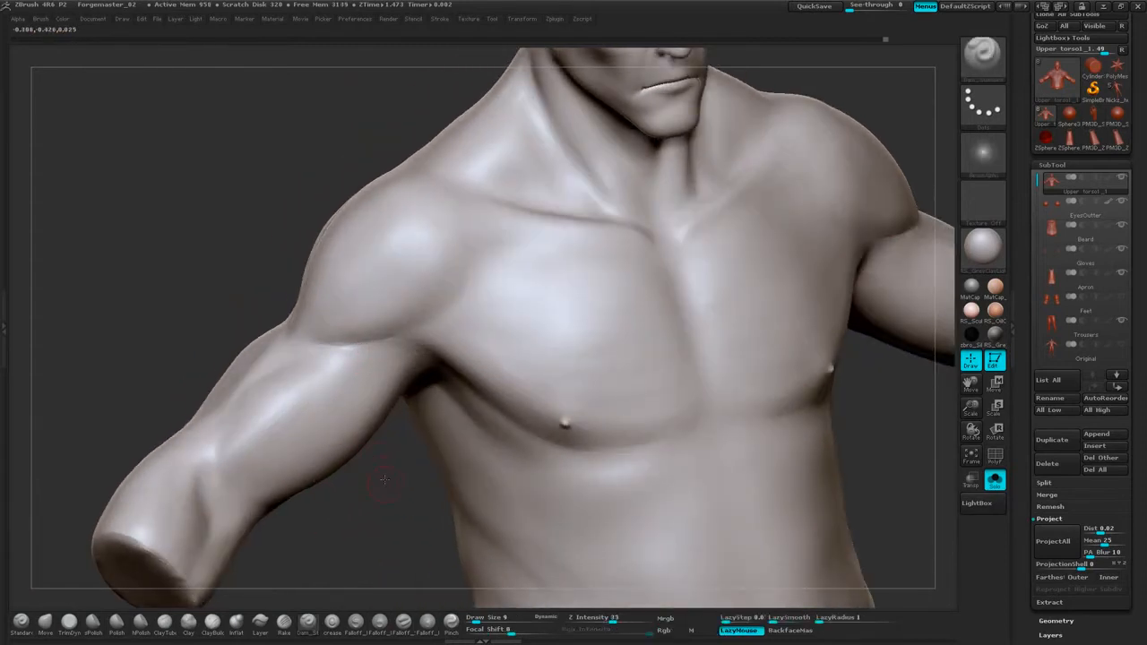
Cut the groove between the deltoid and the chest muscle with Dam_Standard strokes, and soften it with smoothing.
{"action": "left_click_drag", "start_coordinate": [321, 504], "coordinate": [297, 489]}
{"action": "left_click_drag", "start_coordinate": [396, 331], "coordinate": [446, 294]}
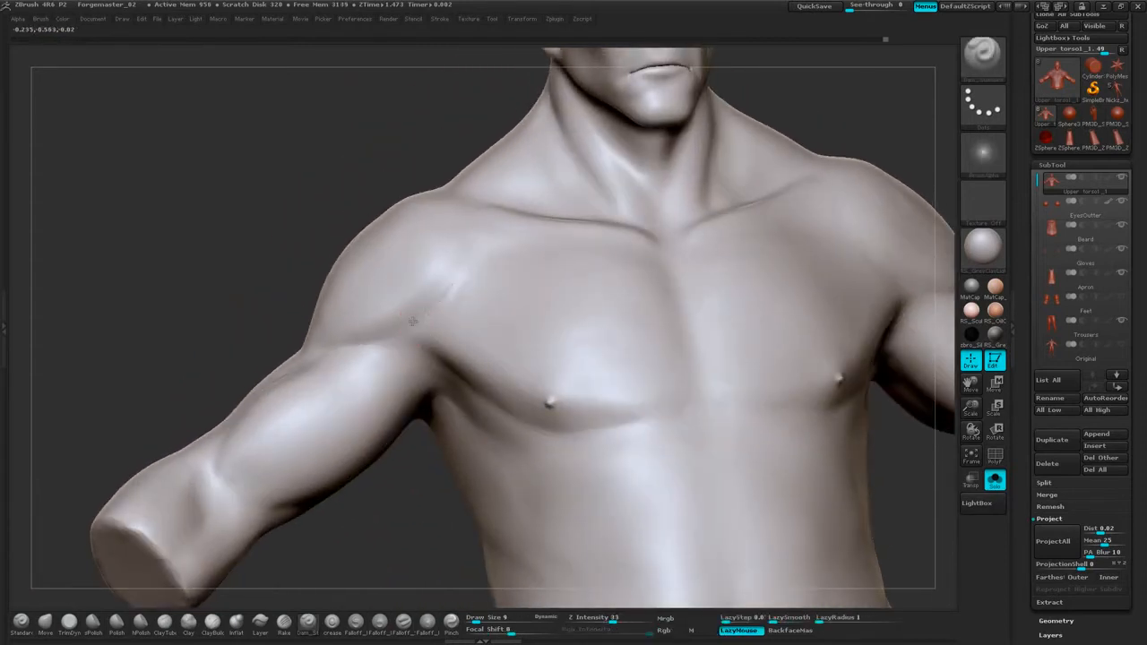
{"action": "left_click_drag", "start_coordinate": [408, 330], "coordinate": [419, 326], "text": "shift"}
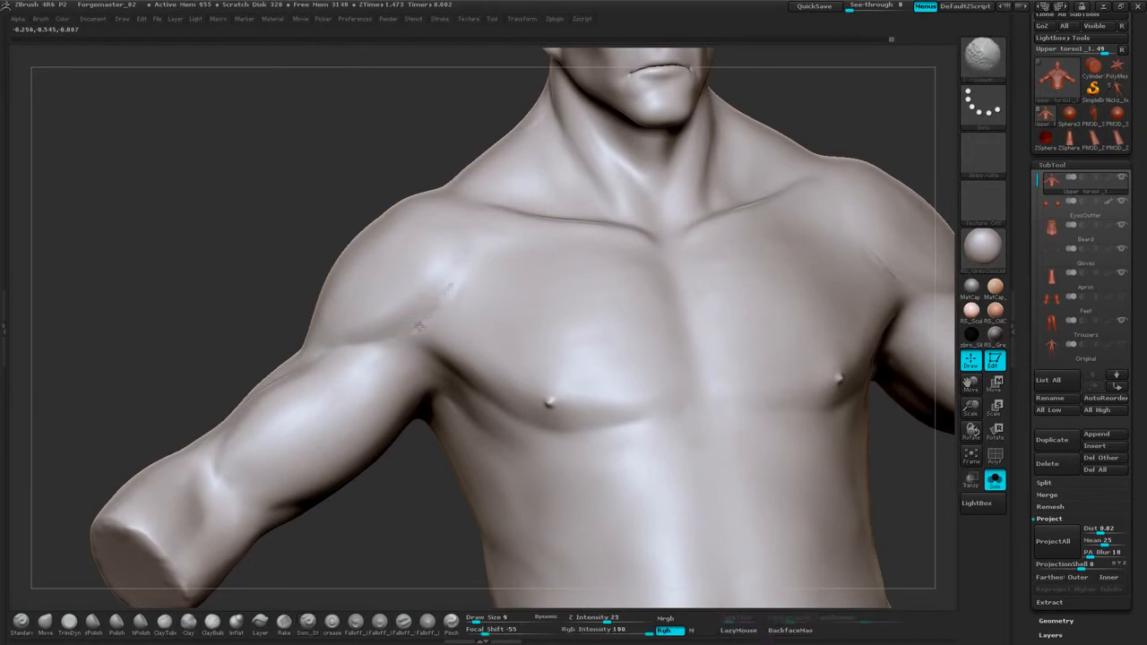
{"action": "left_click_drag", "start_coordinate": [278, 246], "coordinate": [292, 268]}
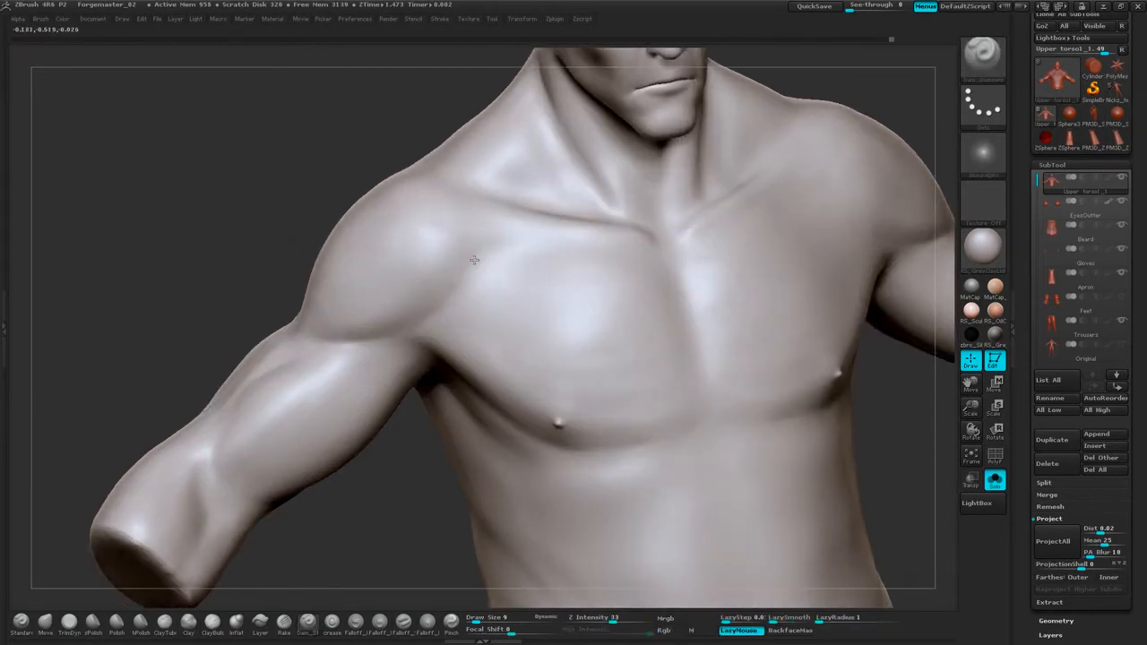
{"action": "left_click_drag", "start_coordinate": [460, 282], "coordinate": [481, 254]}
{"action": "left_click_drag", "start_coordinate": [248, 282], "coordinate": [242, 294], "text": "shift"}
{"action": "mouse_move", "coordinate": [896, 131]}
{"action": "left_mouse_down", "text": "alt"}
{"action": "mouse_move", "coordinate": [812, 134]}
{"action": "mouse_move", "coordinate": [897, 137]}
{"action": "left_mouse_up", "text": "alt"}
{"action": "left_click_drag", "start_coordinate": [339, 288], "coordinate": [275, 353]}
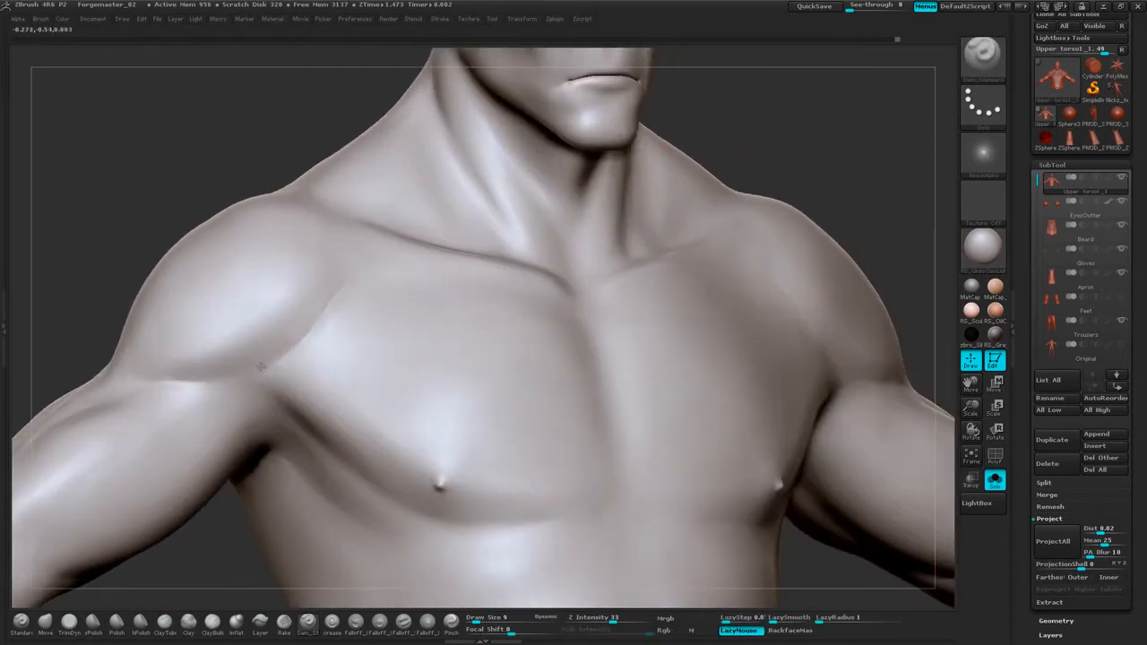
{"action": "mouse_move", "coordinate": [333, 286]}
{"action": "left_mouse_down", "text": "shift"}
{"action": "mouse_move", "coordinate": [328, 303]}
{"action": "mouse_move", "coordinate": [210, 376]}
{"action": "left_mouse_up", "text": "shift"}
{"action": "mouse_move", "coordinate": [901, 117]}
{"action": "left_mouse_down"}
{"action": "mouse_move", "coordinate": [758, 126]}
{"action": "mouse_move", "coordinate": [801, 187]}
{"action": "left_mouse_up"}
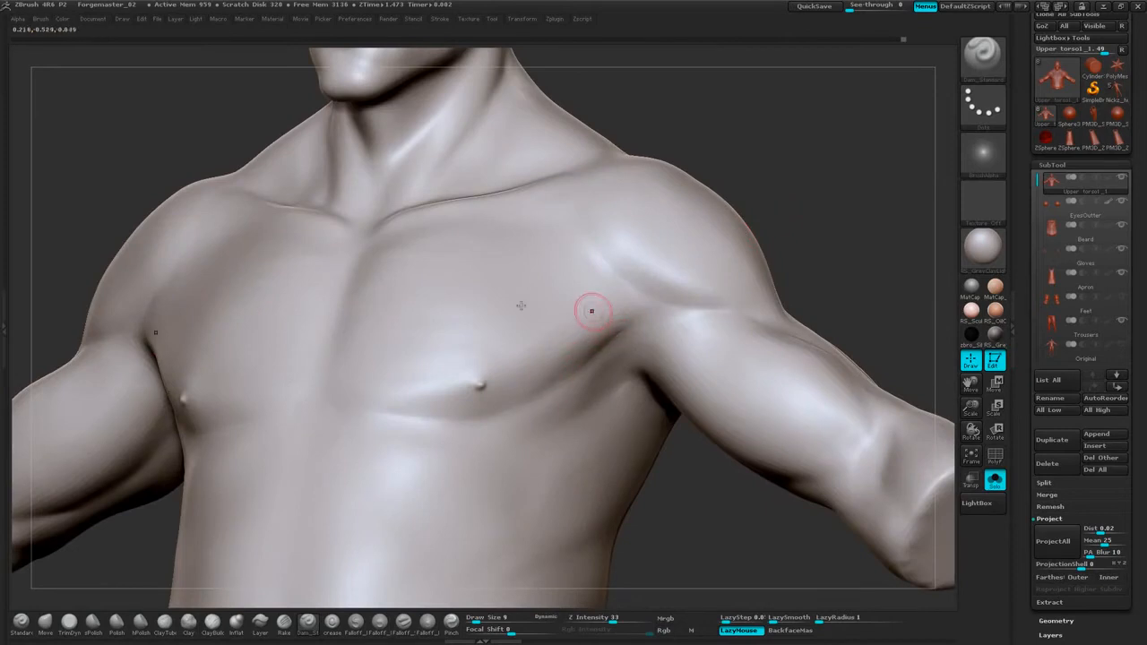
Reshape the lower outer edge of the pectorals around the nipples with the Move brush, reducing its draw size to 27, and smooth towards the armpit.
{"action": "left_click", "coordinate": [41, 630]}
{"action": "key", "text": "space"}
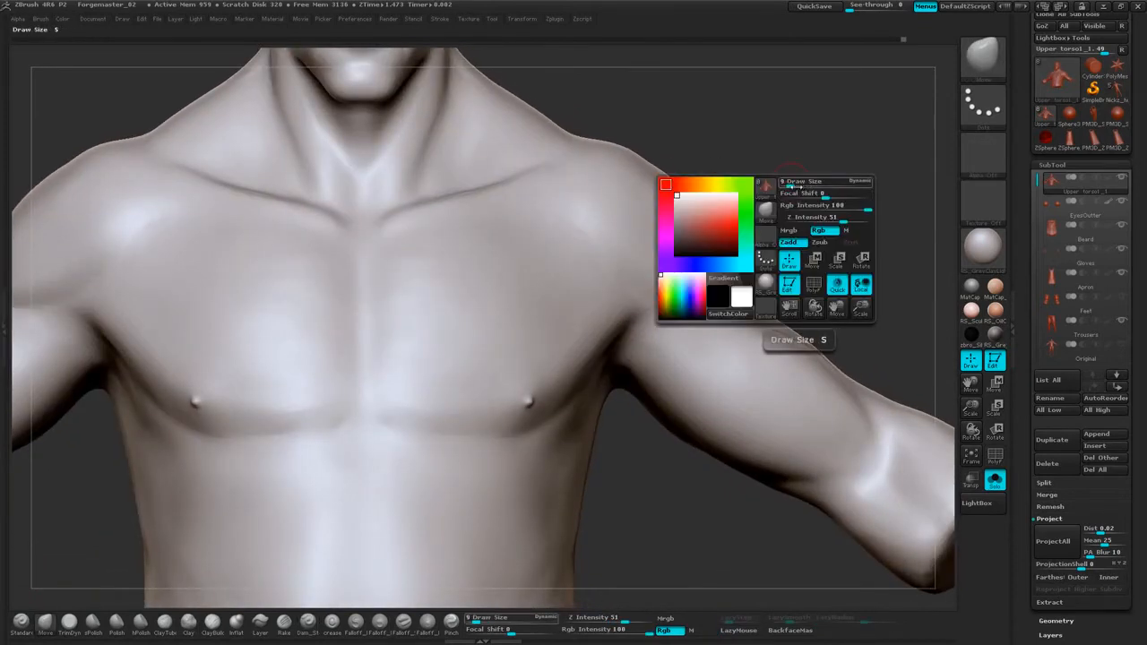
{"action": "mouse_move", "coordinate": [800, 187]}
{"action": "left_mouse_down"}
{"action": "mouse_move", "coordinate": [813, 155]}
{"action": "mouse_move", "coordinate": [801, 170]}
{"action": "left_mouse_up"}
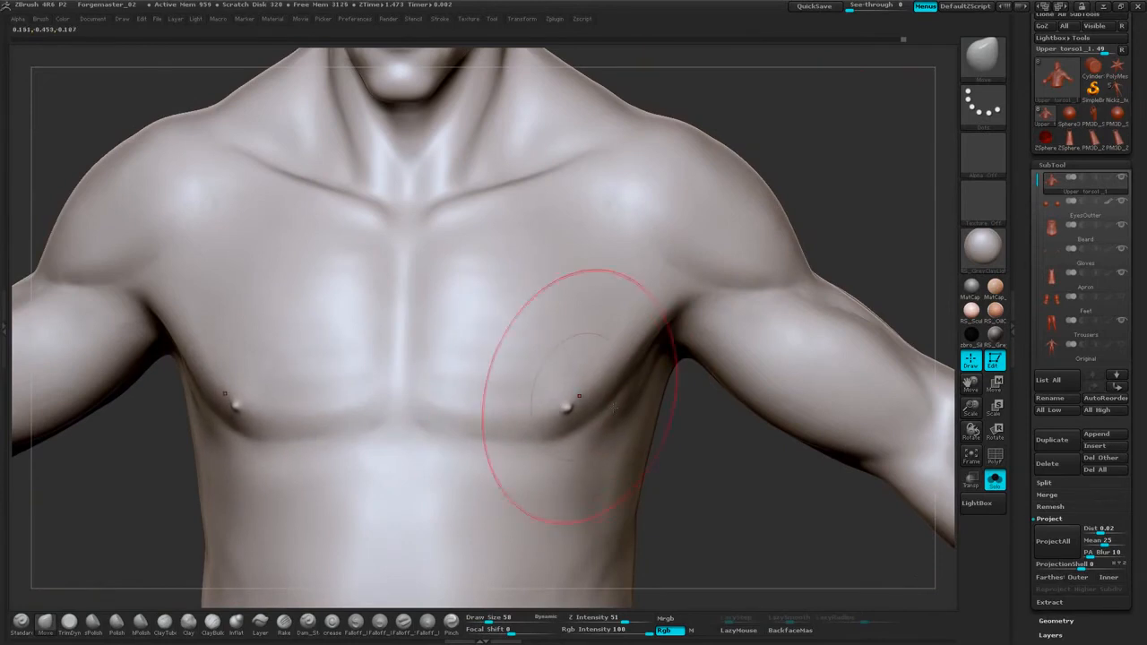
{"action": "mouse_move", "coordinate": [696, 445]}
{"action": "left_mouse_down"}
{"action": "mouse_move", "coordinate": [695, 420]}
{"action": "mouse_move", "coordinate": [630, 428]}
{"action": "left_mouse_up"}
{"action": "mouse_move", "coordinate": [840, 174]}
{"action": "left_mouse_down"}
{"action": "mouse_move", "coordinate": [900, 165]}
{"action": "mouse_move", "coordinate": [866, 184]}
{"action": "left_mouse_up"}
{"action": "key", "text": "s"}
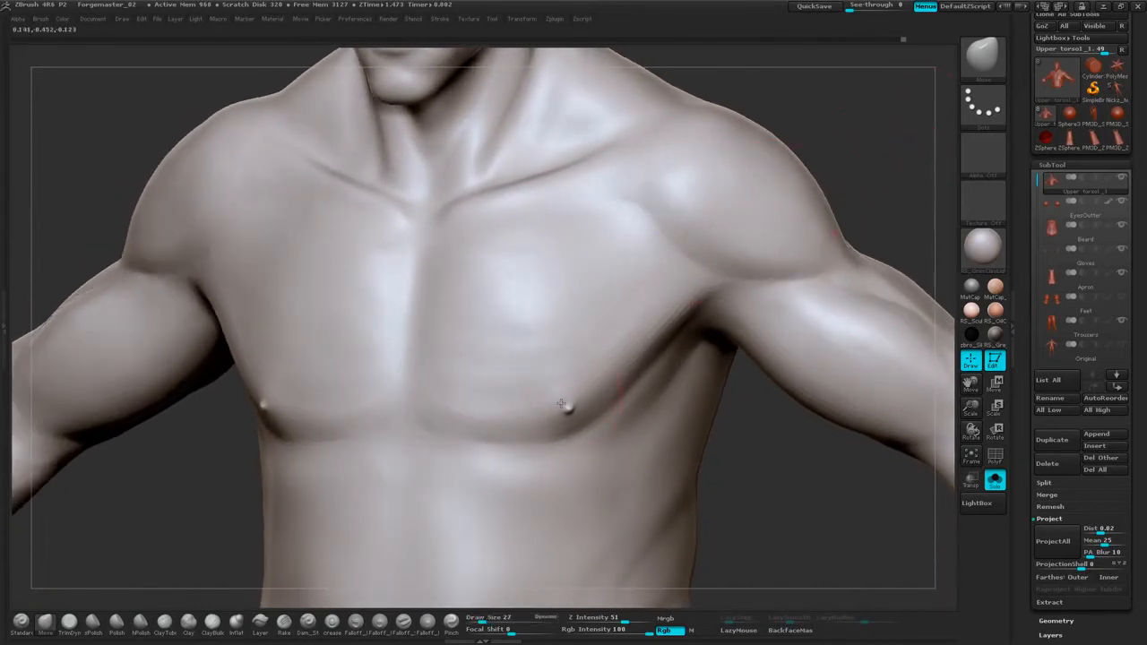
{"action": "left_click_drag", "start_coordinate": [753, 424], "coordinate": [791, 423]}
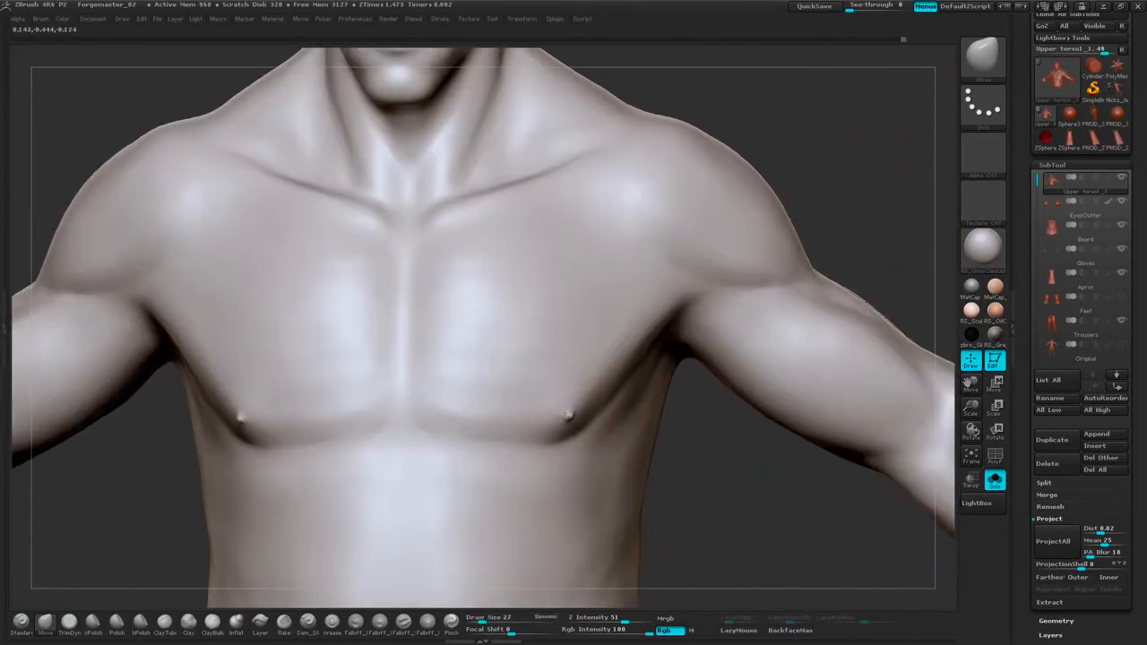
{"action": "mouse_move", "coordinate": [444, 423]}
{"action": "left_mouse_down"}
{"action": "mouse_move", "coordinate": [430, 417]}
{"action": "mouse_move", "coordinate": [495, 433]}
{"action": "left_mouse_up"}
{"action": "mouse_move", "coordinate": [886, 148]}
{"action": "left_mouse_down"}
{"action": "mouse_move", "coordinate": [843, 139]}
{"action": "mouse_move", "coordinate": [865, 144]}
{"action": "mouse_move", "coordinate": [855, 133]}
{"action": "mouse_move", "coordinate": [822, 168]}
{"action": "mouse_move", "coordinate": [806, 222]}
{"action": "mouse_move", "coordinate": [745, 203]}
{"action": "mouse_move", "coordinate": [811, 240]}
{"action": "mouse_move", "coordinate": [771, 233]}
{"action": "left_mouse_up"}
{"action": "left_click_drag", "start_coordinate": [622, 398], "coordinate": [647, 366], "text": "shift"}
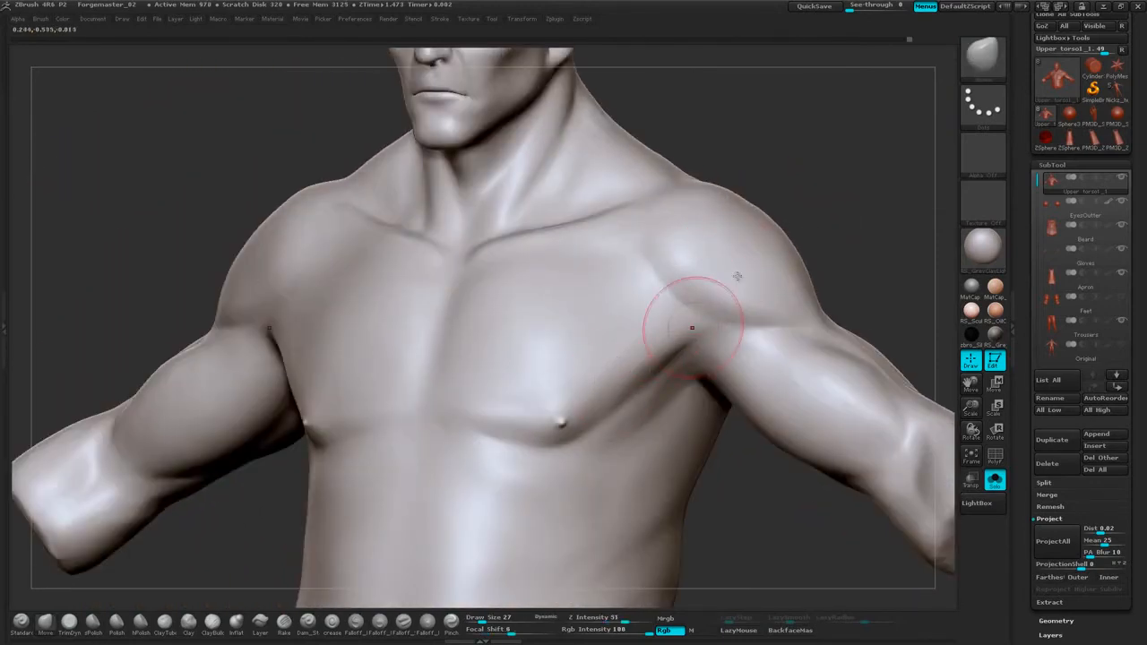
Define the throat and the inner edges of the front neck muscles using the Dam_Standard brush at draw size 14.
{"action": "left_click", "coordinate": [310, 630]}
{"action": "mouse_move", "coordinate": [868, 164]}
{"action": "left_mouse_down", "text": "alt"}
{"action": "mouse_move", "coordinate": [794, 210]}
{"action": "mouse_move", "coordinate": [816, 291]}
{"action": "mouse_move", "coordinate": [804, 343]}
{"action": "left_mouse_up", "text": "alt"}
{"action": "mouse_move", "coordinate": [719, 268]}
{"action": "left_mouse_down", "text": "shift"}
{"action": "mouse_move", "coordinate": [768, 275]}
{"action": "mouse_move", "coordinate": [712, 227]}
{"action": "mouse_move", "coordinate": [753, 267]}
{"action": "mouse_move", "coordinate": [769, 219]}
{"action": "mouse_move", "coordinate": [743, 193]}
{"action": "mouse_move", "coordinate": [688, 233]}
{"action": "left_mouse_up", "text": "shift"}
{"action": "key", "text": "space"}
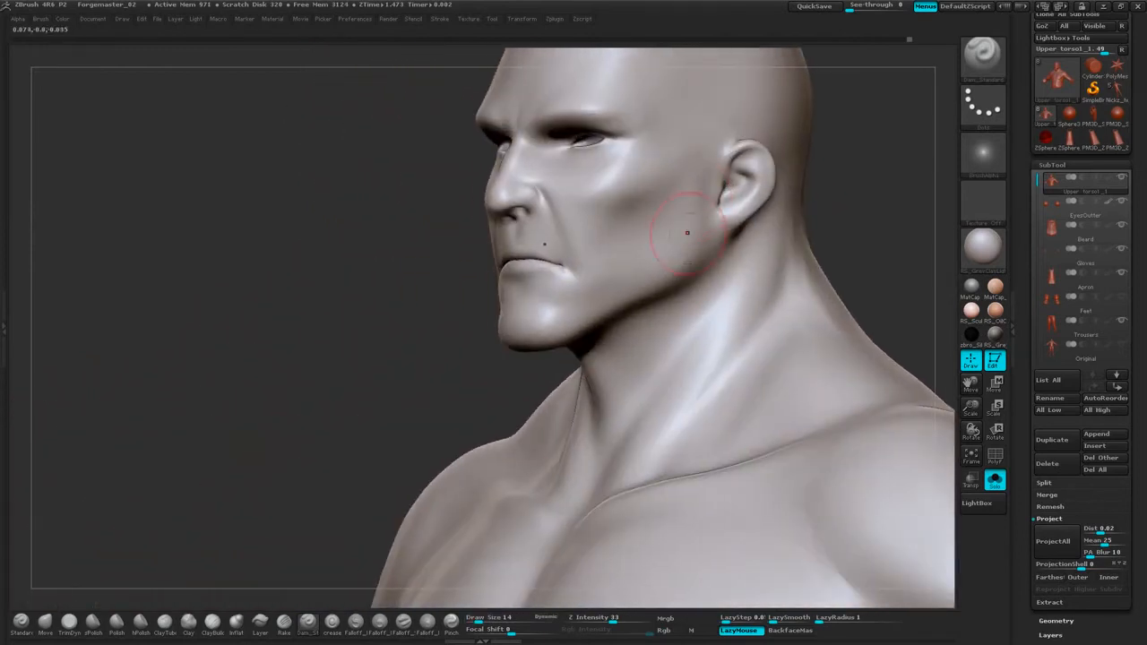
{"action": "left_click_drag", "start_coordinate": [804, 244], "coordinate": [666, 332]}
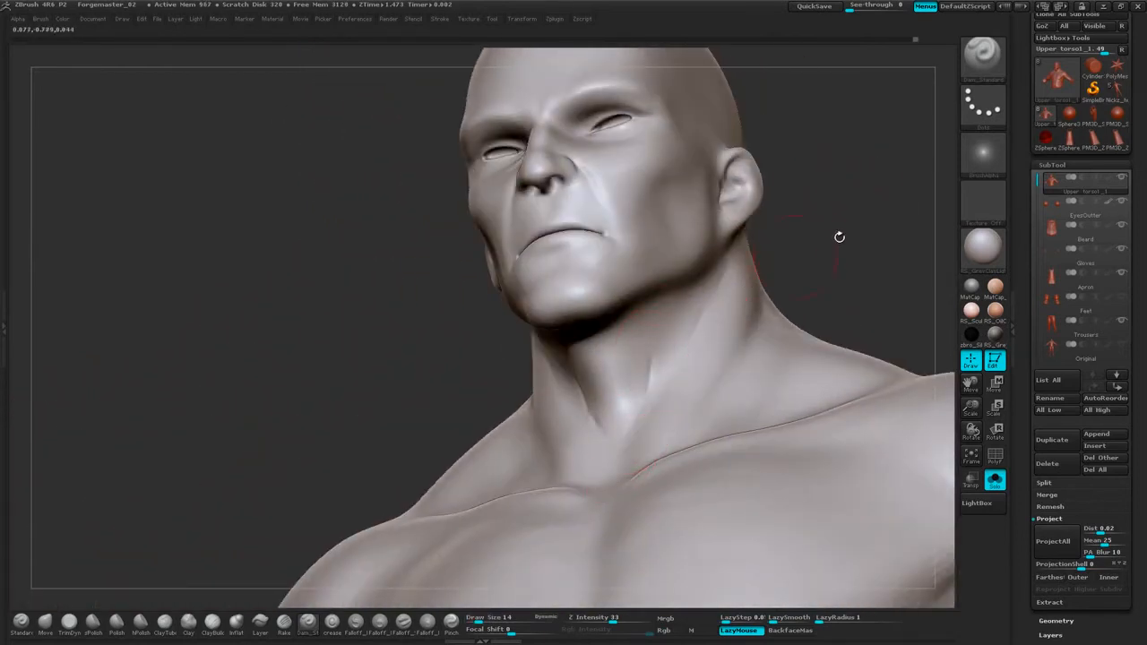
{"action": "mouse_move", "coordinate": [839, 237]}
{"action": "left_mouse_down"}
{"action": "mouse_move", "coordinate": [637, 406]}
{"action": "mouse_move", "coordinate": [617, 475]}
{"action": "left_mouse_up"}
{"action": "left_click_drag", "start_coordinate": [635, 409], "coordinate": [619, 467]}
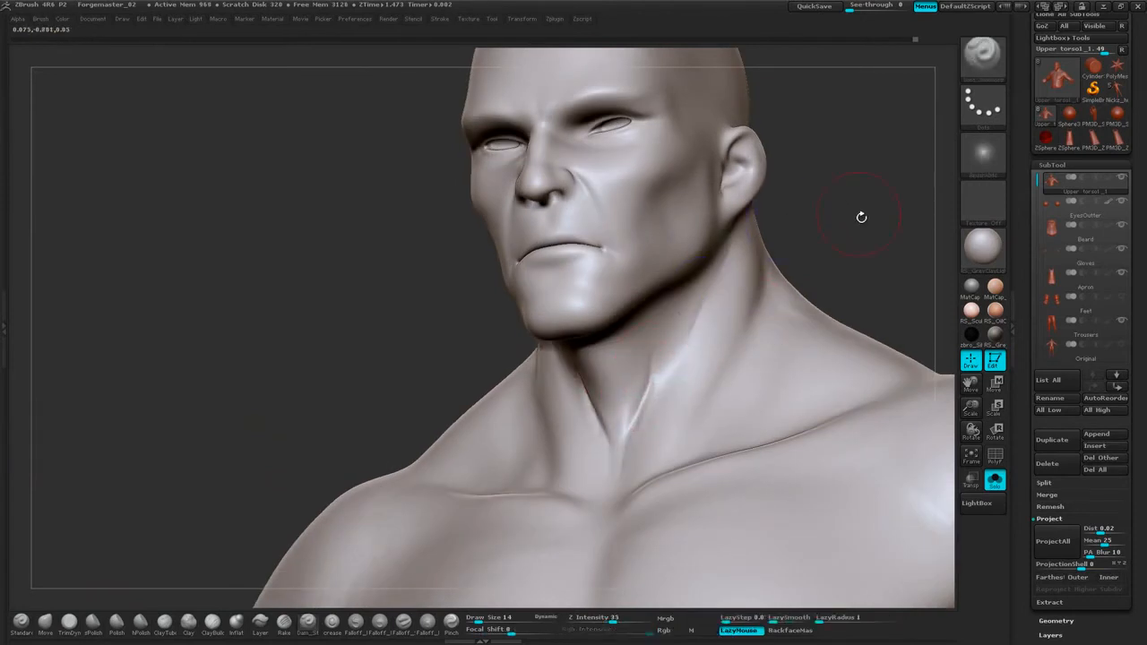
{"action": "left_click_drag", "start_coordinate": [860, 216], "coordinate": [650, 348]}
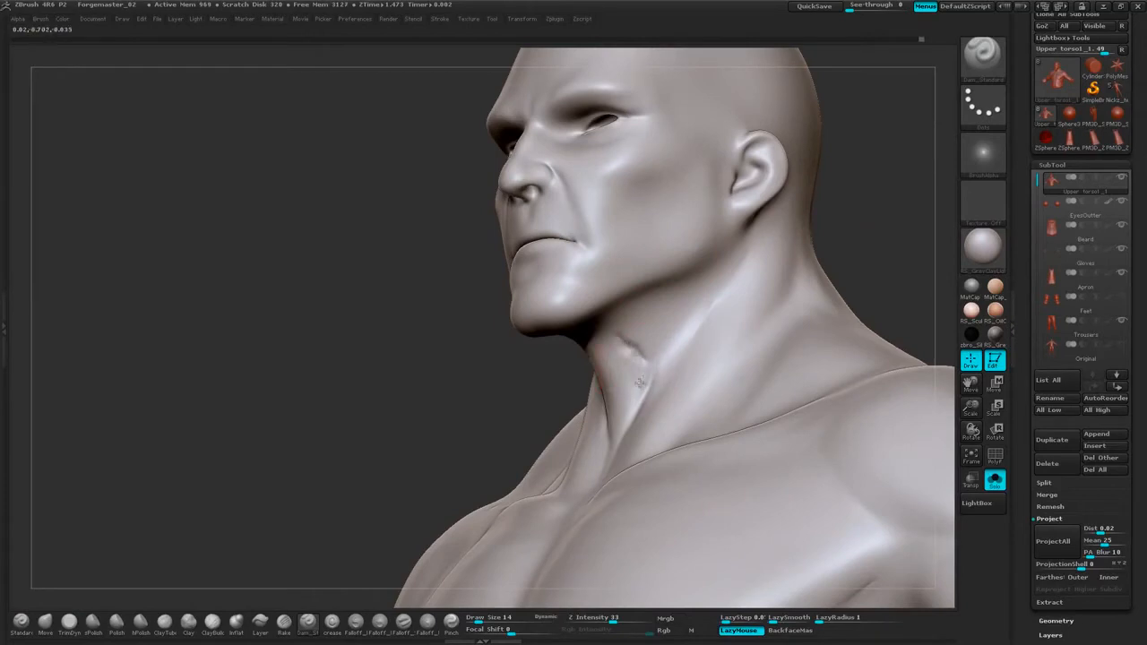
Build up volume on the throat below the chin with the ClayBuildup brush, and blend the strokes.
{"action": "left_click", "coordinate": [210, 623]}
{"action": "left_click_drag", "start_coordinate": [292, 443], "coordinate": [371, 414]}
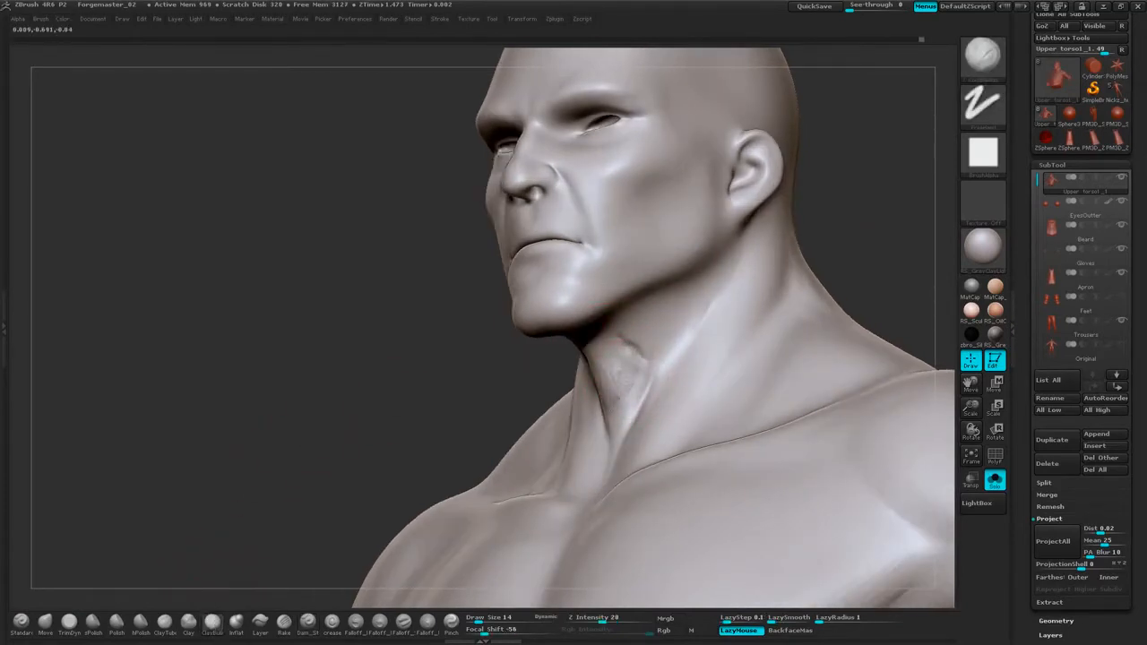
{"action": "left_click_drag", "start_coordinate": [844, 211], "coordinate": [807, 211]}
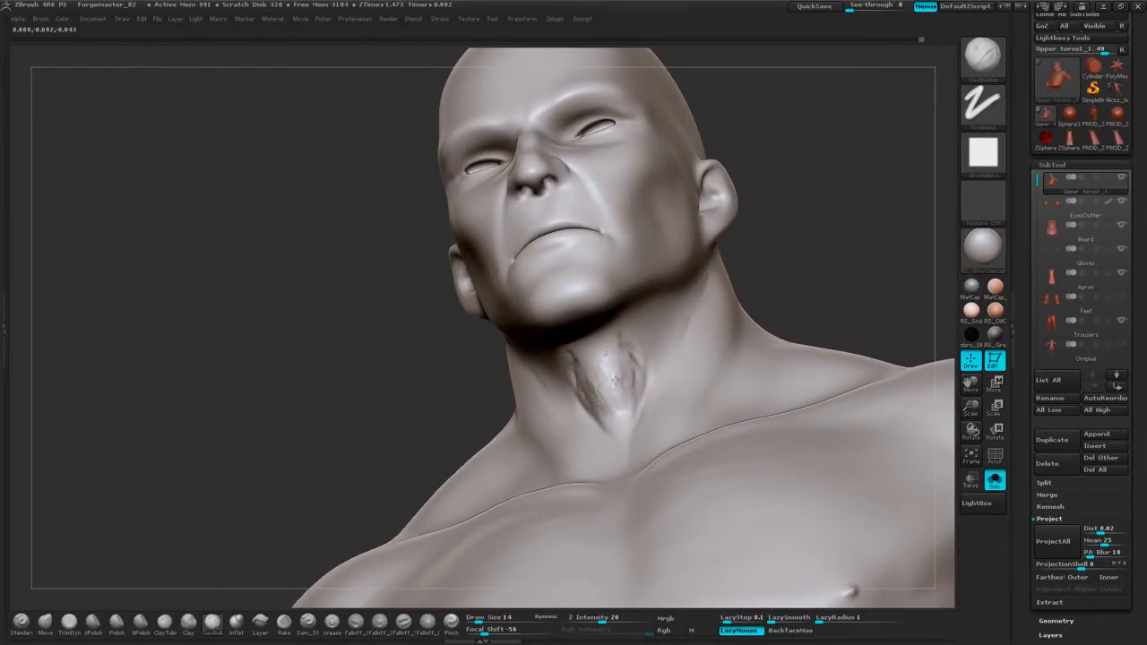
{"action": "key", "text": "shift"}
{"action": "left_click_drag", "start_coordinate": [635, 361], "coordinate": [628, 419]}
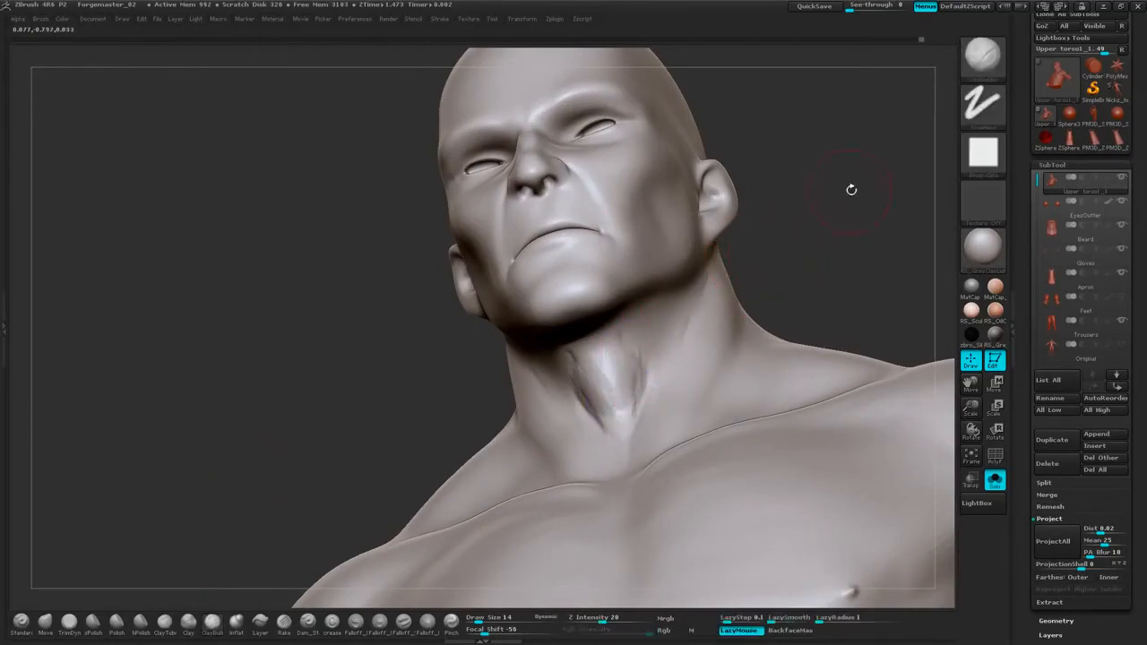
Switch the torso to a lower subdivision level and smooth the throat and the area under the jaw.
{"action": "right_click", "coordinate": [850, 206]}
{"action": "left_click", "coordinate": [902, 264]}
{"action": "left_click_drag", "start_coordinate": [823, 208], "coordinate": [829, 226], "text": "alt"}
{"action": "right_click", "coordinate": [835, 216]}
{"action": "left_click", "coordinate": [883, 255]}
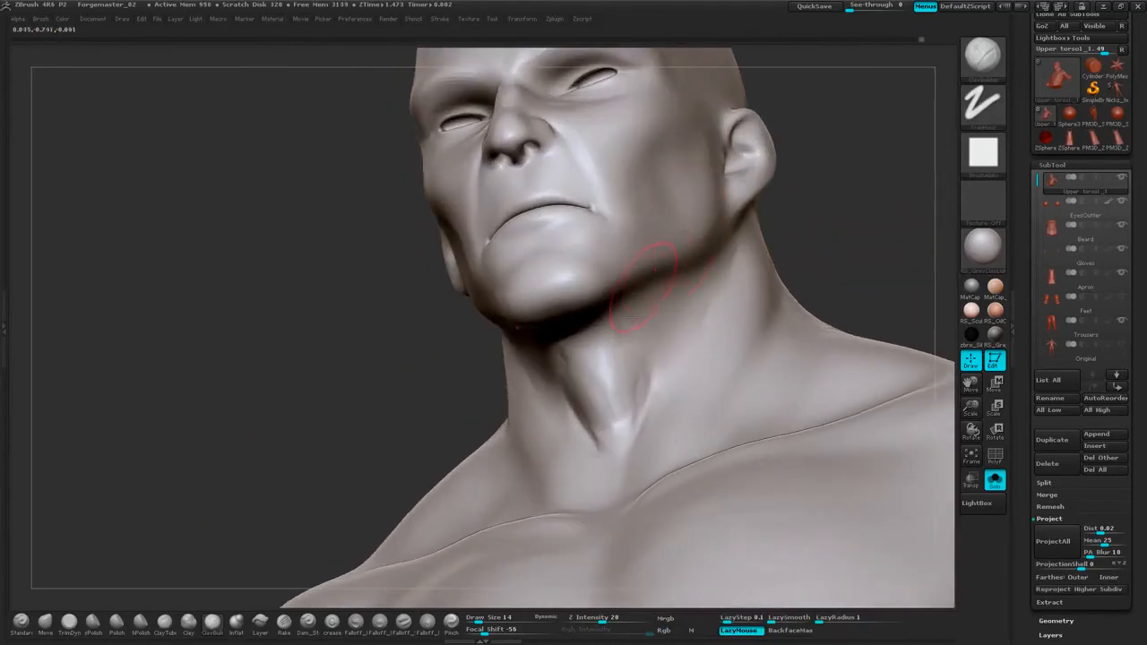
{"action": "left_click_drag", "start_coordinate": [630, 348], "coordinate": [617, 405], "text": "shift"}
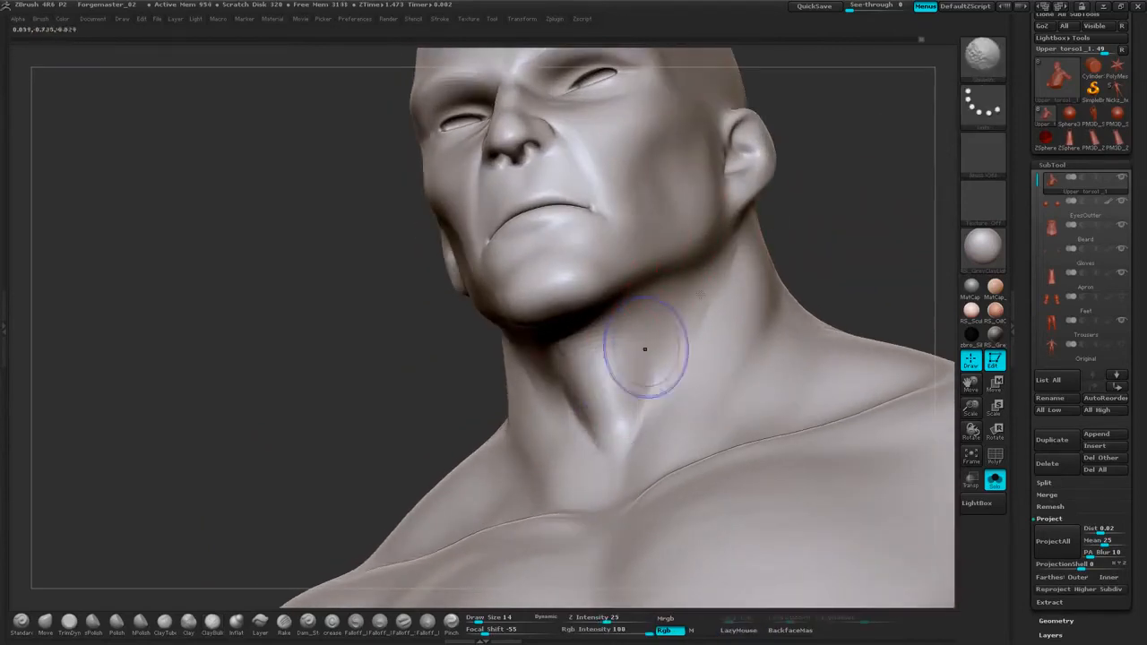
{"action": "right_click_drag", "start_coordinate": [702, 295], "coordinate": [659, 328]}
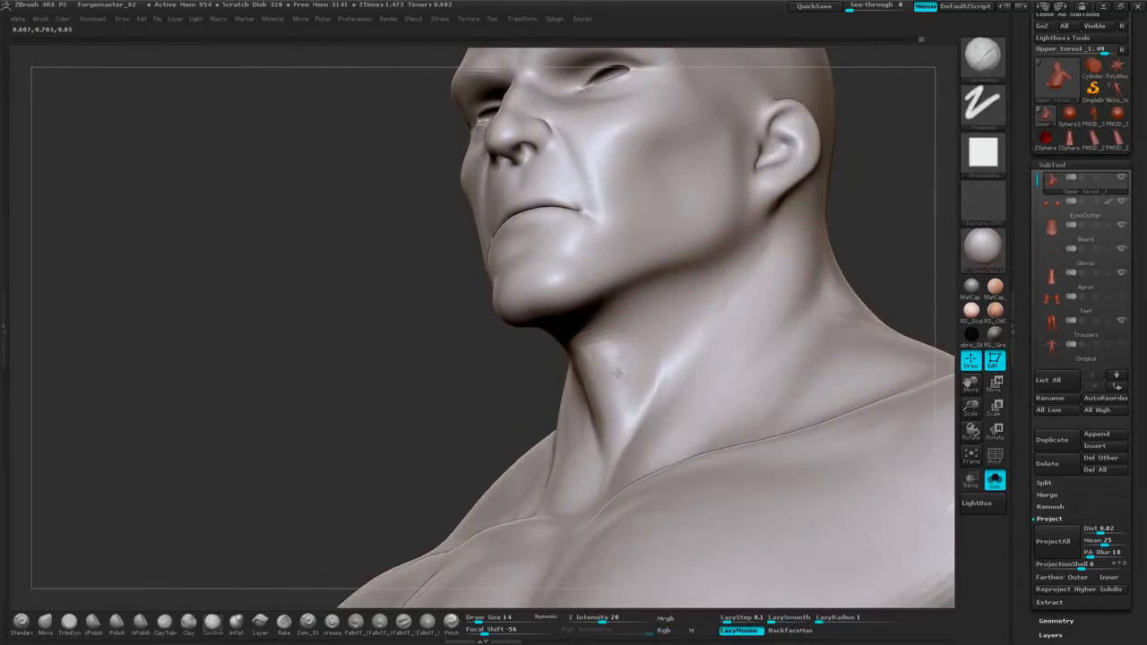
{"action": "left_click_drag", "start_coordinate": [632, 410], "coordinate": [616, 394], "text": "shift"}
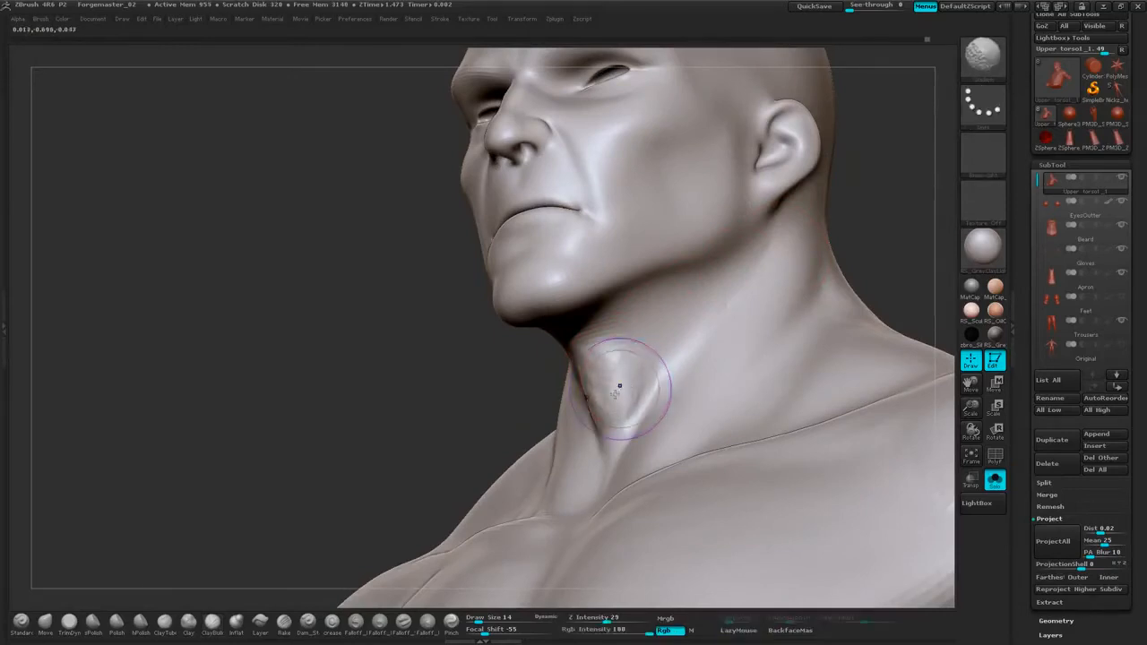
Add ClayBuildup strokes from the throat up beneath the jaw, and smooth the outer edge of the side neck muscle.
{"action": "left_click_drag", "start_coordinate": [886, 206], "coordinate": [843, 220]}
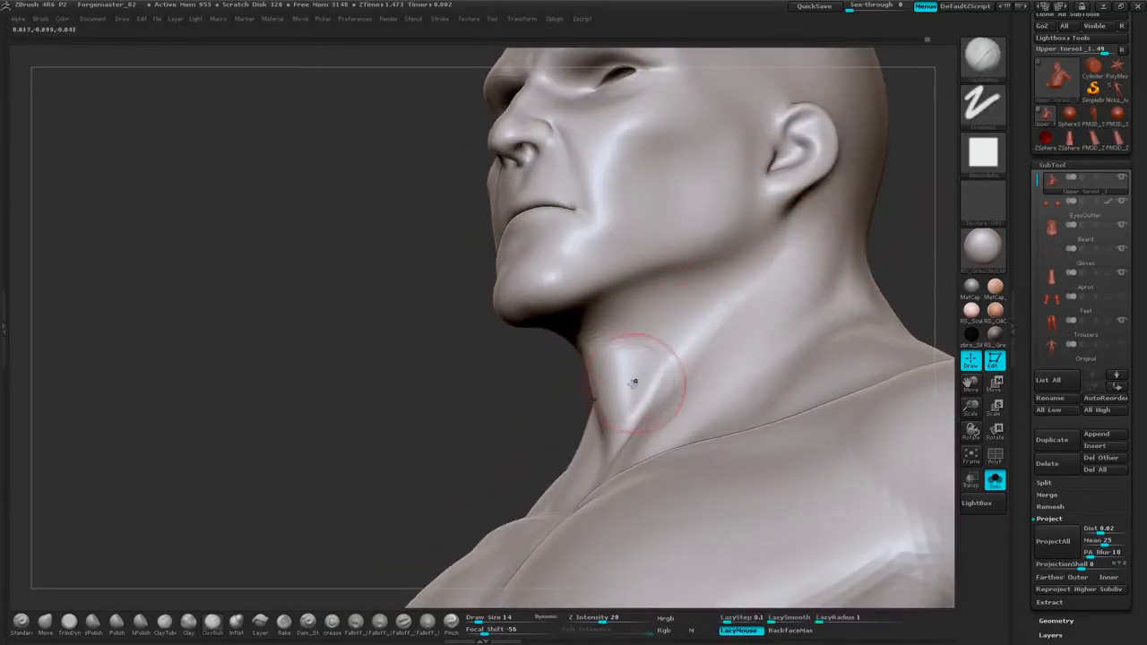
{"action": "left_click_drag", "start_coordinate": [633, 384], "coordinate": [667, 332]}
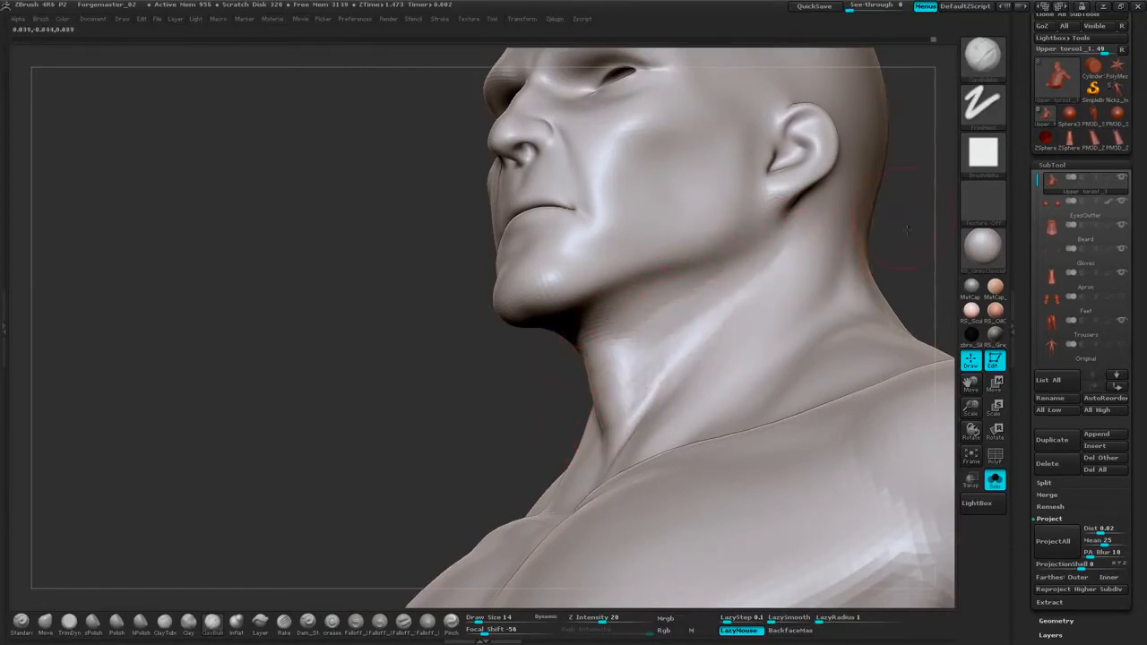
{"action": "mouse_move", "coordinate": [880, 251]}
{"action": "left_mouse_down"}
{"action": "mouse_move", "coordinate": [833, 182]}
{"action": "mouse_move", "coordinate": [826, 203]}
{"action": "left_mouse_up"}
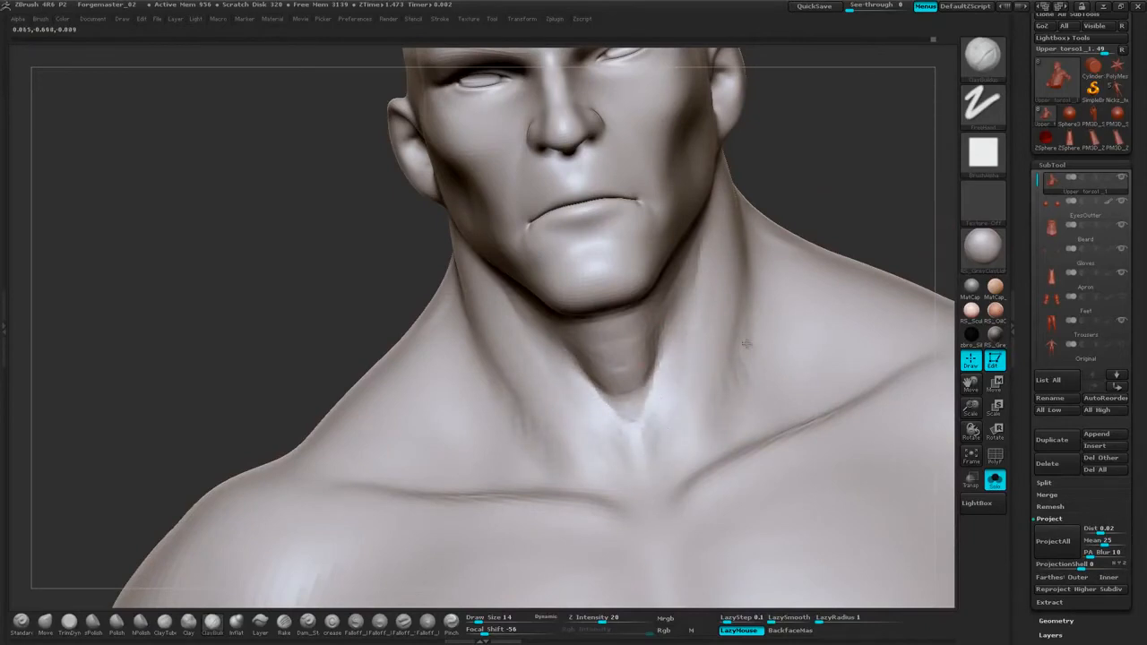
{"action": "left_click_drag", "start_coordinate": [745, 340], "coordinate": [737, 406], "text": "shift"}
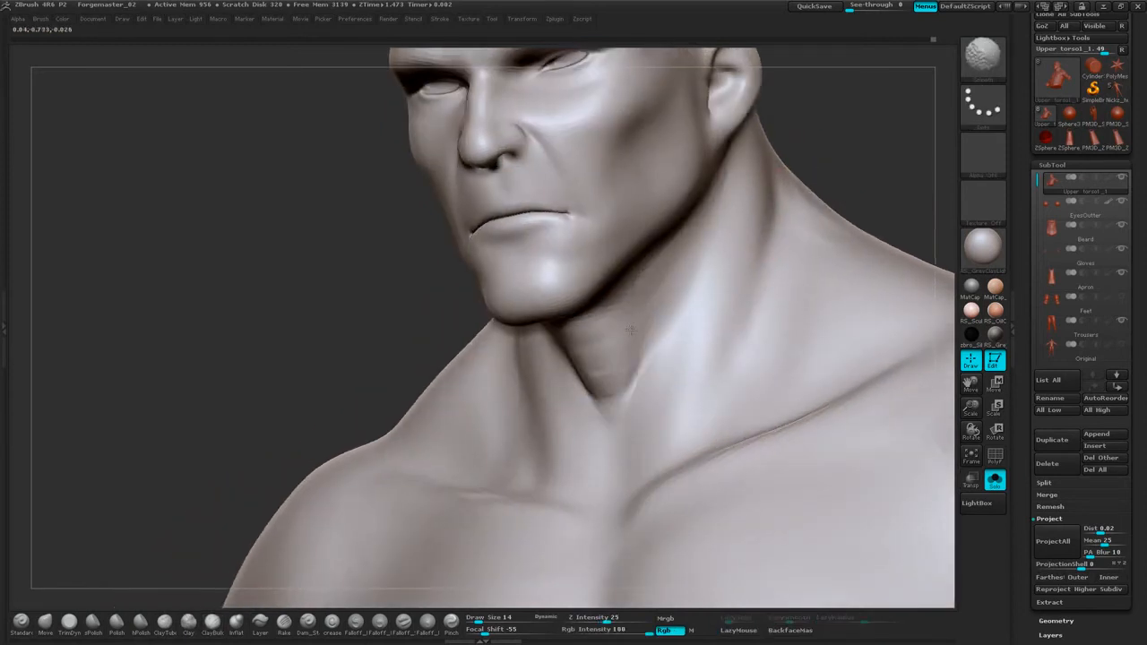
{"action": "key", "text": "shift"}
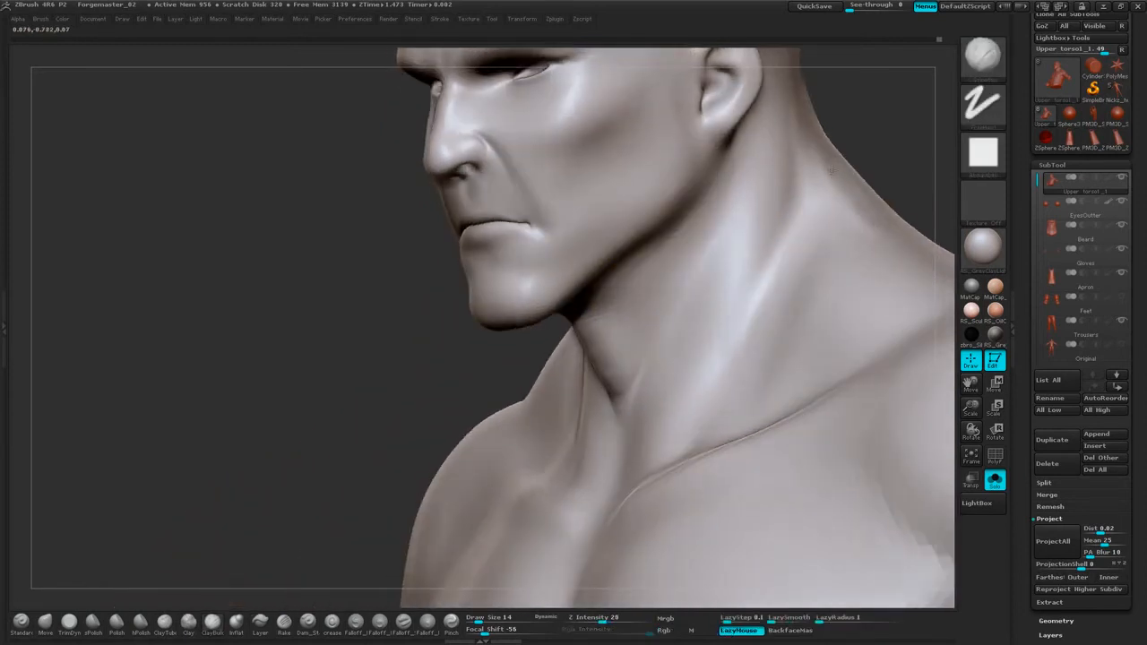
{"action": "mouse_move", "coordinate": [832, 170]}
{"action": "left_mouse_down"}
{"action": "mouse_move", "coordinate": [814, 169]}
{"action": "mouse_move", "coordinate": [827, 174]}
{"action": "mouse_move", "coordinate": [825, 199]}
{"action": "mouse_move", "coordinate": [791, 195]}
{"action": "mouse_move", "coordinate": [800, 223]}
{"action": "mouse_move", "coordinate": [790, 249]}
{"action": "mouse_move", "coordinate": [807, 217]}
{"action": "left_mouse_up"}
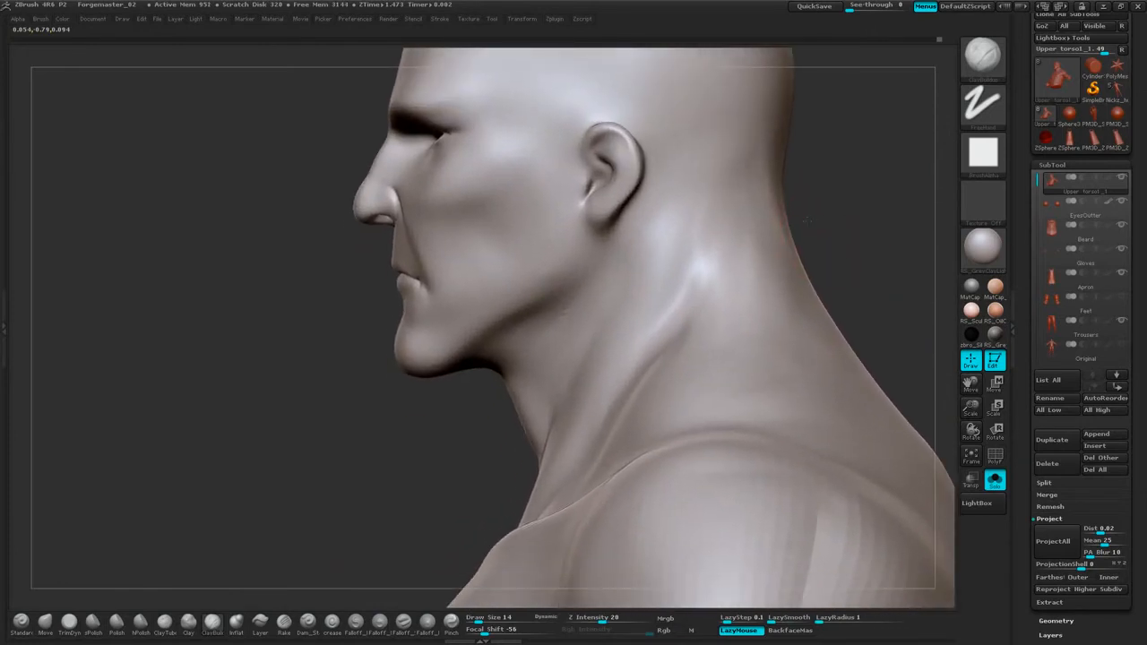
Reshape the sides of the neck and the throat contour with the Move brush at draw size 14.
{"action": "left_click", "coordinate": [54, 620]}
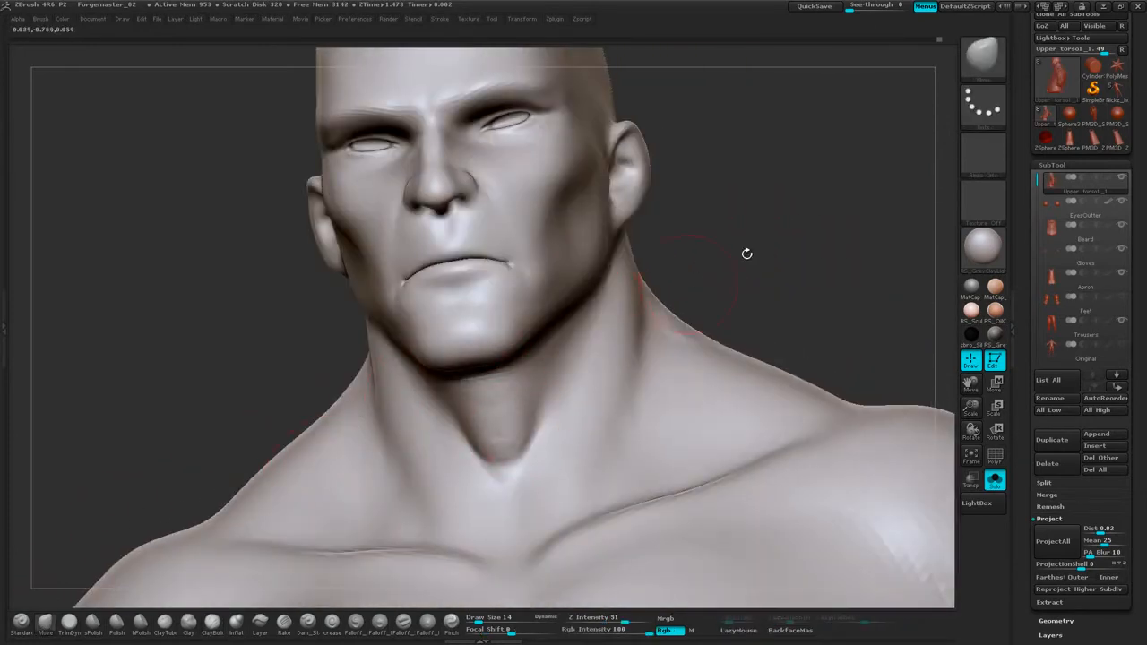
{"action": "left_click_drag", "start_coordinate": [747, 253], "coordinate": [529, 403]}
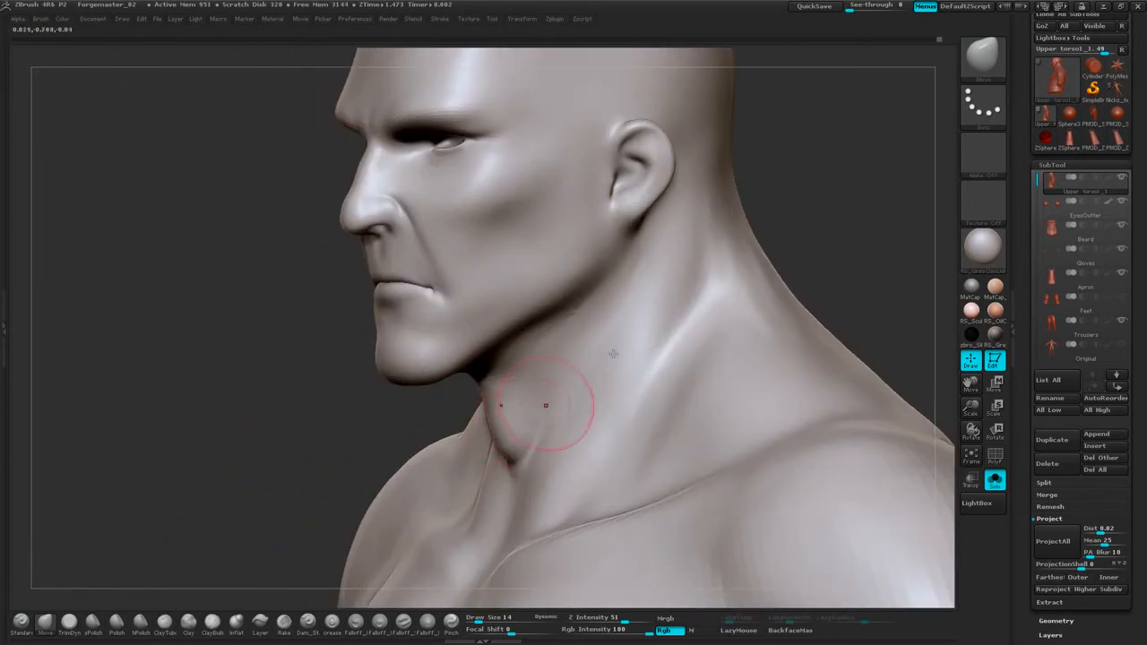
{"action": "mouse_move", "coordinate": [788, 252]}
{"action": "left_mouse_down"}
{"action": "mouse_move", "coordinate": [866, 230]}
{"action": "mouse_move", "coordinate": [901, 235]}
{"action": "left_mouse_up"}
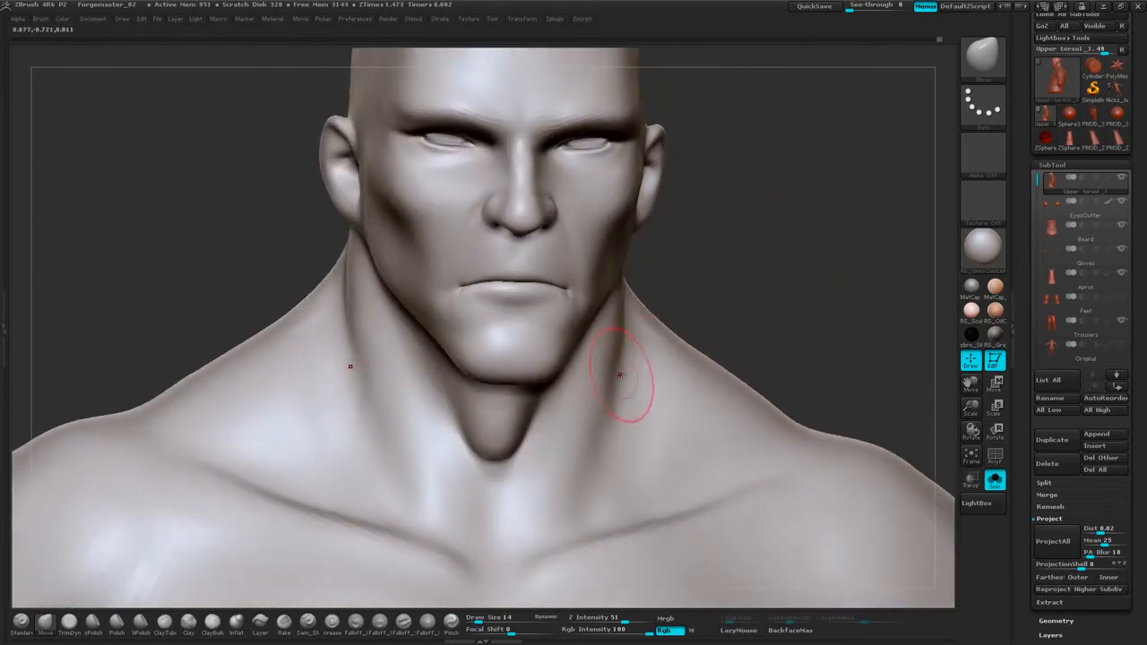
{"action": "left_click_drag", "start_coordinate": [698, 266], "coordinate": [784, 177]}
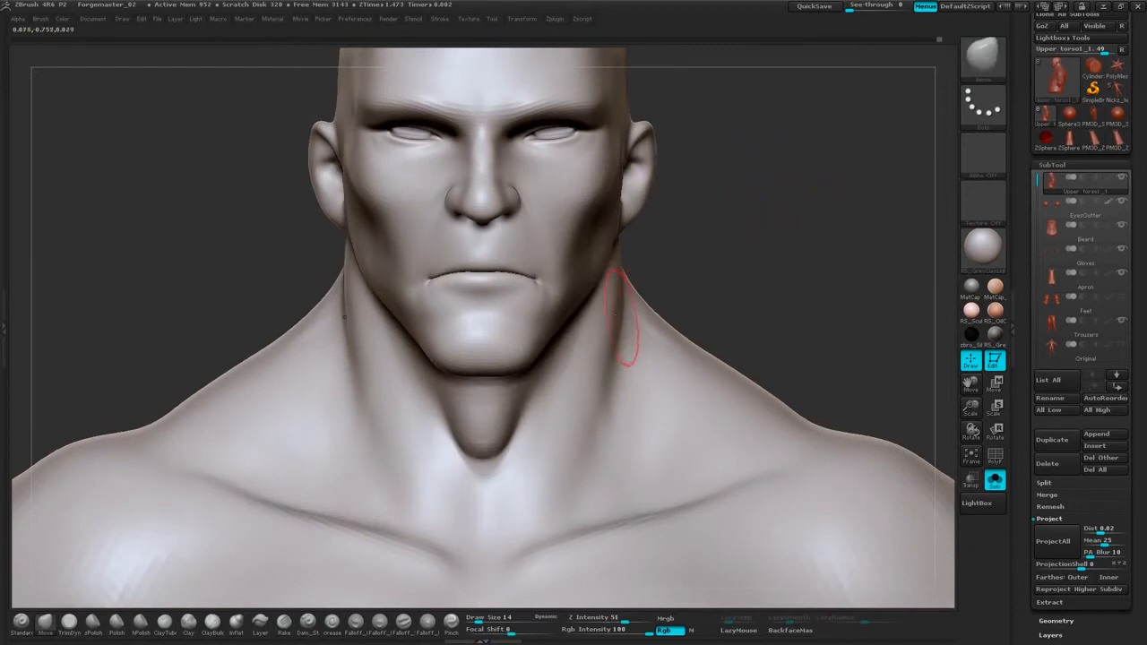
{"action": "left_click_drag", "start_coordinate": [739, 254], "coordinate": [447, 409]}
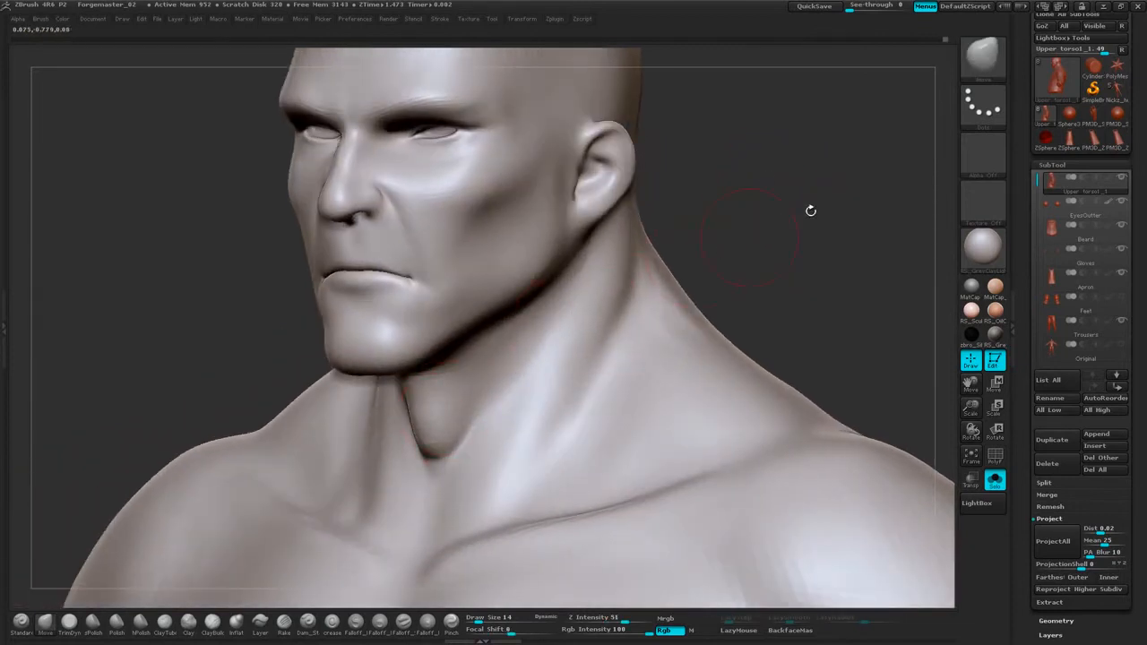
{"action": "left_click_drag", "start_coordinate": [811, 211], "coordinate": [516, 313]}
{"action": "left_click_drag", "start_coordinate": [400, 413], "coordinate": [461, 392]}
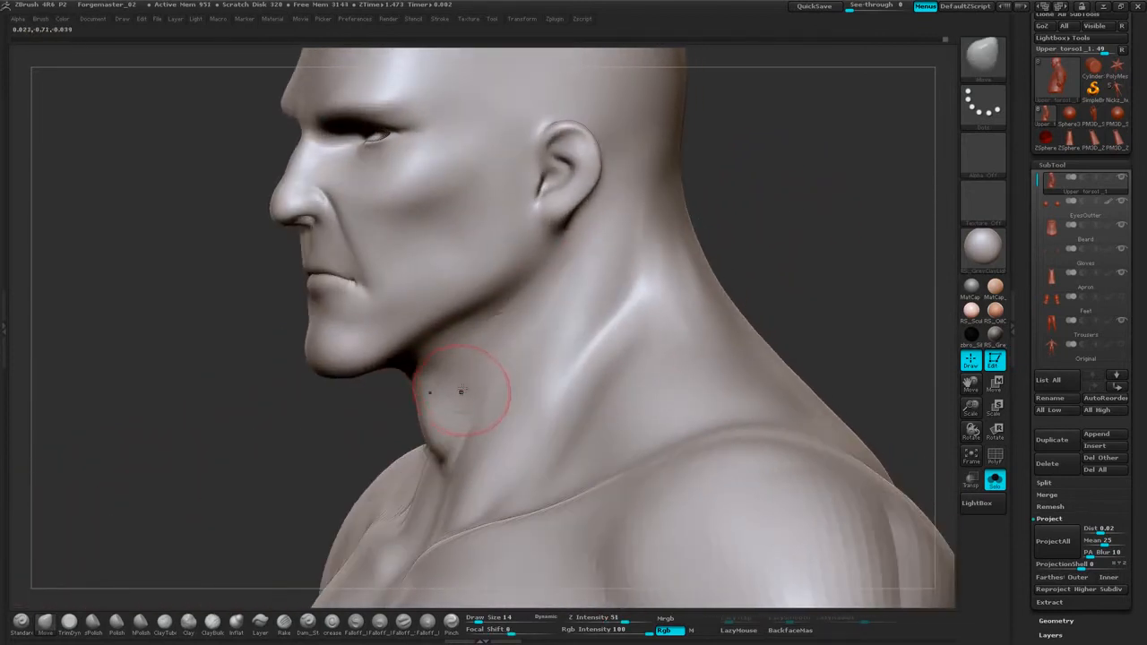
{"action": "left_click_drag", "start_coordinate": [366, 422], "coordinate": [768, 269]}
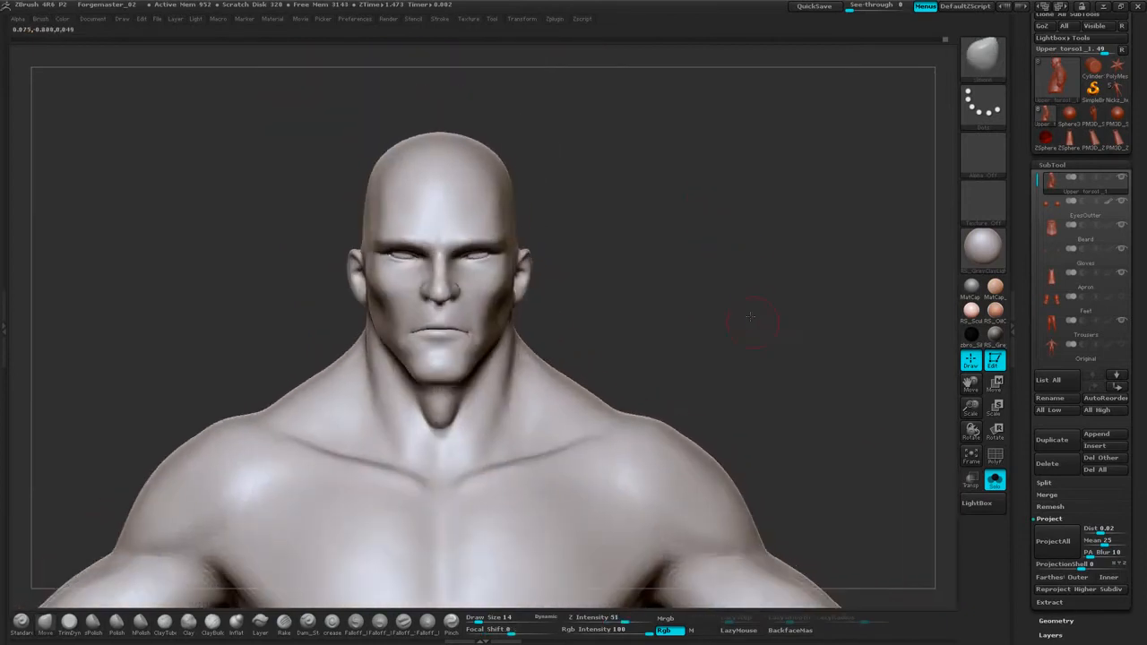
Lower the torso's subdivision level and adjust the neck-to-shoulder slope using the Move brush at draw size 40.
{"action": "mouse_move", "coordinate": [753, 314]}
{"action": "left_mouse_down", "text": "alt"}
{"action": "mouse_move", "coordinate": [769, 152]}
{"action": "mouse_move", "coordinate": [797, 232]}
{"action": "left_mouse_up", "text": "alt"}
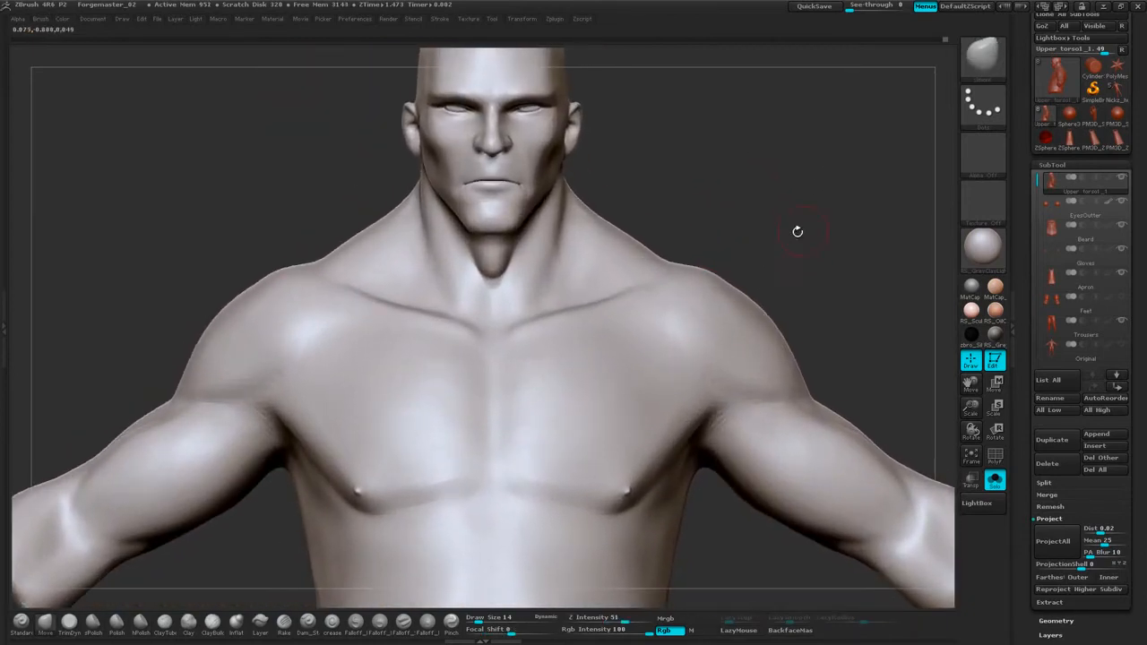
{"action": "right_click", "coordinate": [592, 396]}
{"action": "left_click_drag", "start_coordinate": [594, 397], "coordinate": [604, 399]}
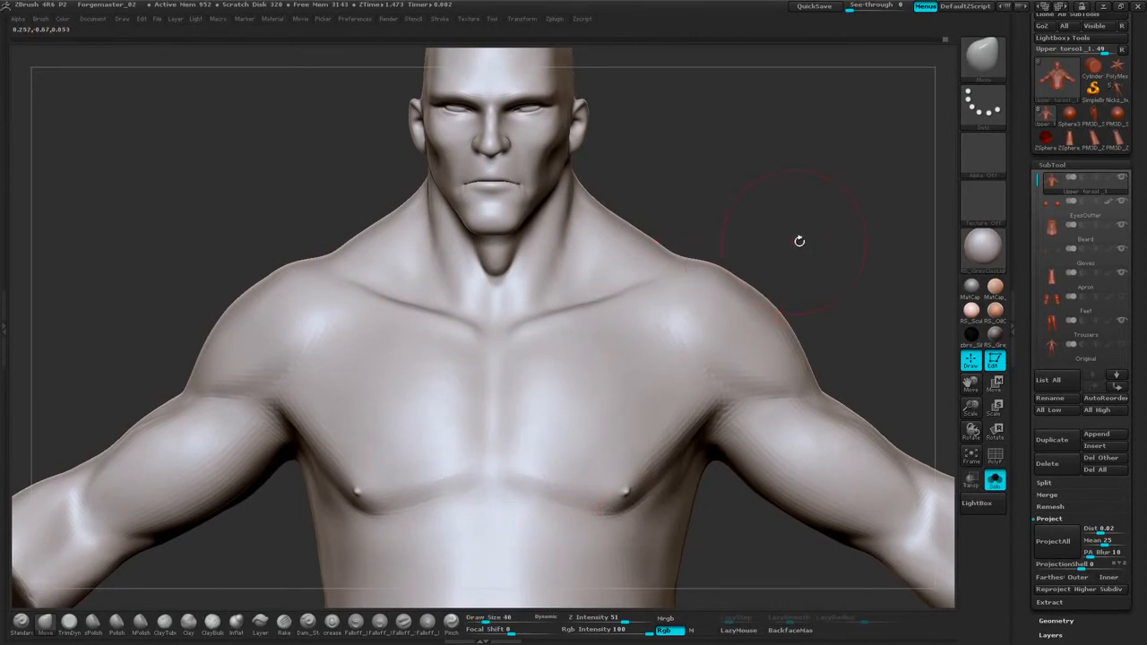
{"action": "mouse_move", "coordinate": [799, 241]}
{"action": "left_mouse_down", "text": "alt"}
{"action": "mouse_move", "coordinate": [768, 295]}
{"action": "mouse_move", "coordinate": [766, 220]}
{"action": "mouse_move", "coordinate": [753, 267]}
{"action": "mouse_move", "coordinate": [771, 264]}
{"action": "mouse_move", "coordinate": [736, 272]}
{"action": "mouse_move", "coordinate": [804, 287]}
{"action": "mouse_move", "coordinate": [828, 274]}
{"action": "mouse_move", "coordinate": [834, 287]}
{"action": "mouse_move", "coordinate": [802, 261]}
{"action": "mouse_move", "coordinate": [781, 277]}
{"action": "mouse_move", "coordinate": [691, 295]}
{"action": "left_mouse_up", "text": "alt"}
{"action": "left_click_drag", "start_coordinate": [721, 139], "coordinate": [800, 146]}
{"action": "left_click_drag", "start_coordinate": [614, 199], "coordinate": [604, 203]}
{"action": "left_click_drag", "start_coordinate": [717, 166], "coordinate": [793, 161]}
{"action": "left_click_drag", "start_coordinate": [596, 189], "coordinate": [592, 195]}
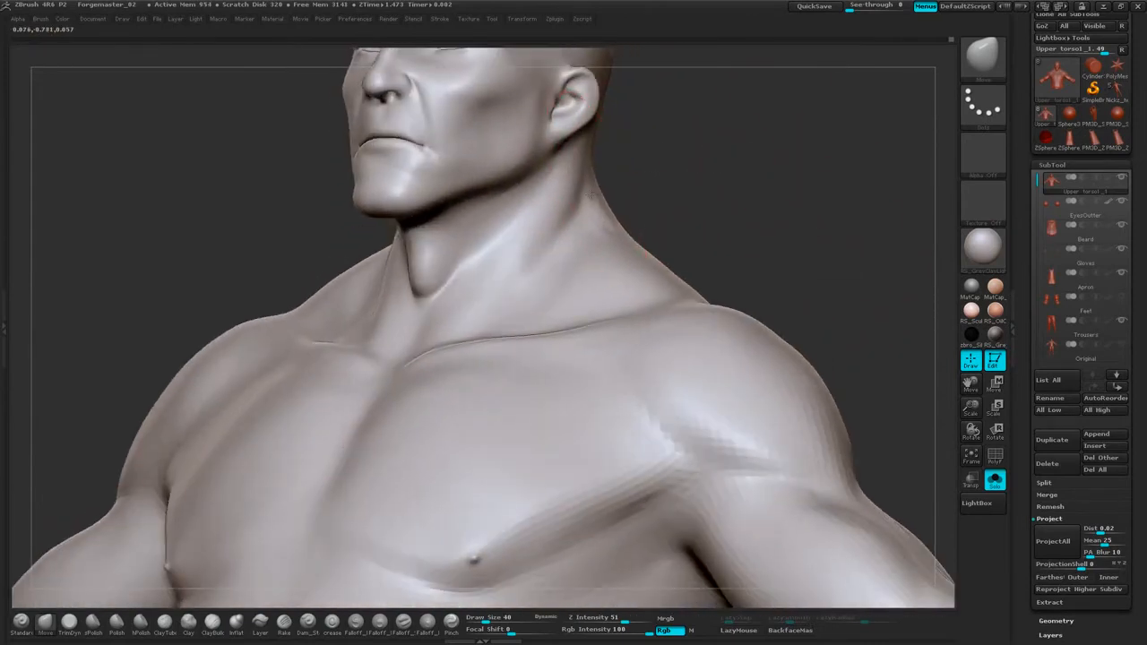
Adjust the torso's silhouette from the back, reshaping the sides of the waist with the Move brush at draw size 88.
{"action": "left_click_drag", "start_coordinate": [775, 158], "coordinate": [670, 139]}
{"action": "left_click_drag", "start_coordinate": [784, 207], "coordinate": [770, 199]}
{"action": "left_click_drag", "start_coordinate": [770, 199], "coordinate": [767, 202]}
{"action": "left_click_drag", "start_coordinate": [835, 191], "coordinate": [832, 165], "text": "alt"}
{"action": "left_click_drag", "start_coordinate": [735, 190], "coordinate": [741, 157], "text": "shift"}
{"action": "left_click_drag", "start_coordinate": [859, 194], "coordinate": [780, 162], "text": "alt"}
{"action": "mouse_move", "coordinate": [809, 480]}
{"action": "left_mouse_down", "text": "alt"}
{"action": "mouse_move", "coordinate": [743, 256]}
{"action": "mouse_move", "coordinate": [771, 302]}
{"action": "mouse_move", "coordinate": [781, 285]}
{"action": "left_mouse_up", "text": "alt"}
{"action": "key", "text": "space"}
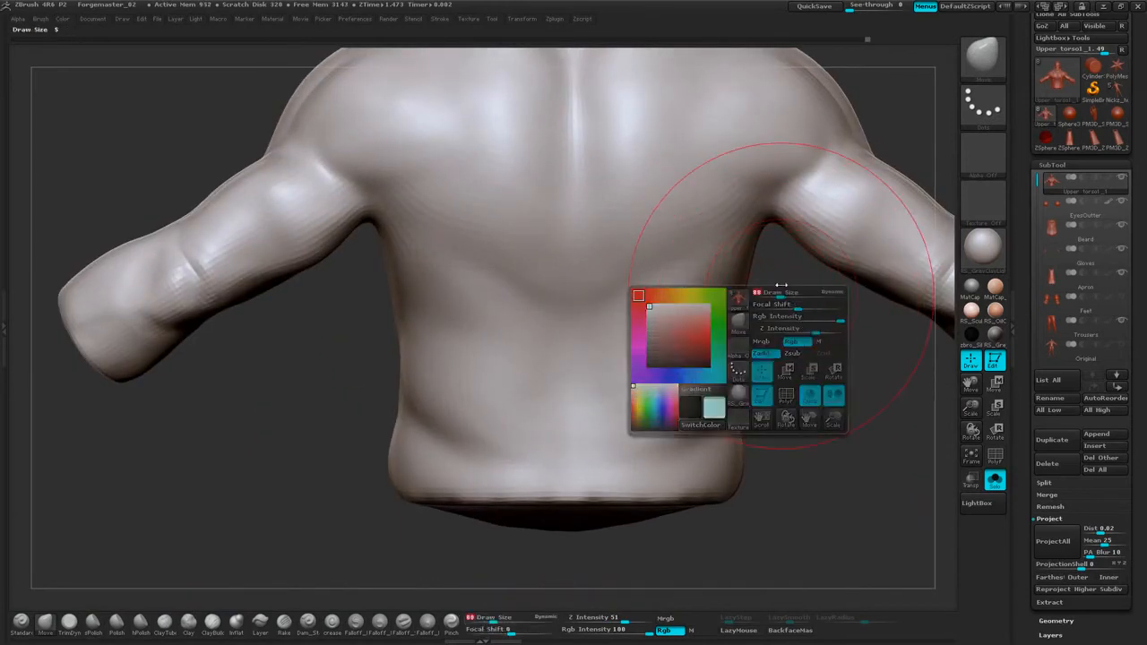
{"action": "mouse_move", "coordinate": [785, 353]}
{"action": "left_mouse_down", "text": "alt"}
{"action": "mouse_move", "coordinate": [770, 293]}
{"action": "mouse_move", "coordinate": [719, 362]}
{"action": "left_mouse_up", "text": "alt"}
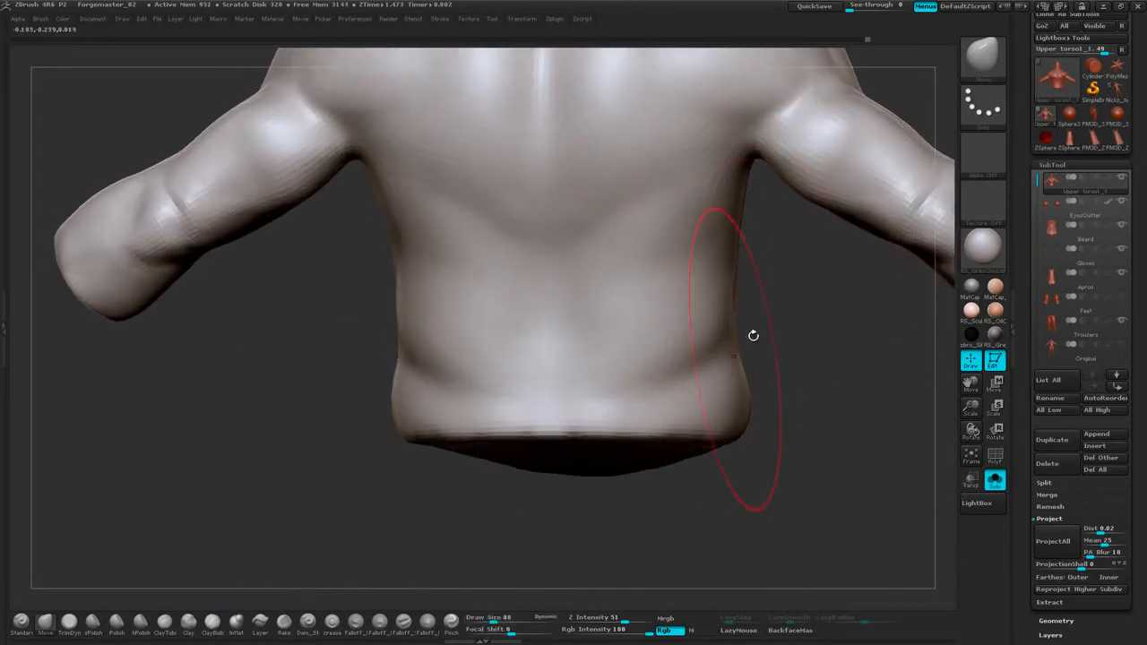
Raise the torso back to its higher subdivision levels and turn off Solo mode to show the beard, apron and gloves.
{"action": "right_click", "coordinate": [817, 310]}
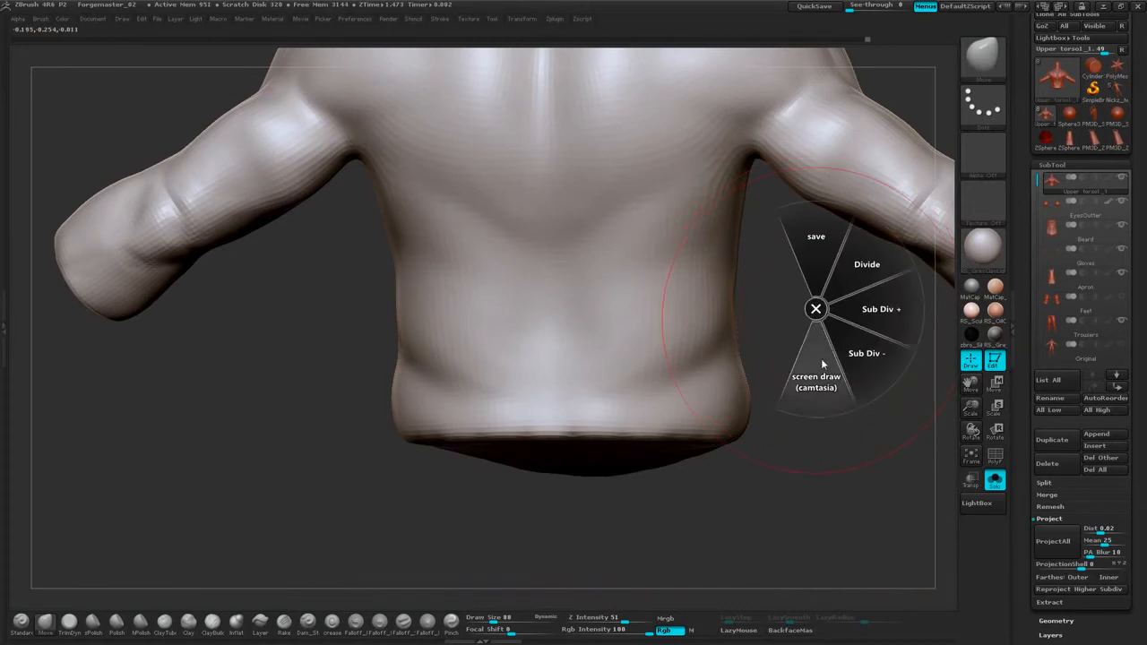
{"action": "left_click", "coordinate": [891, 319]}
{"action": "right_click", "coordinate": [882, 328]}
{"action": "left_click", "coordinate": [933, 332]}
{"action": "right_click", "coordinate": [864, 341]}
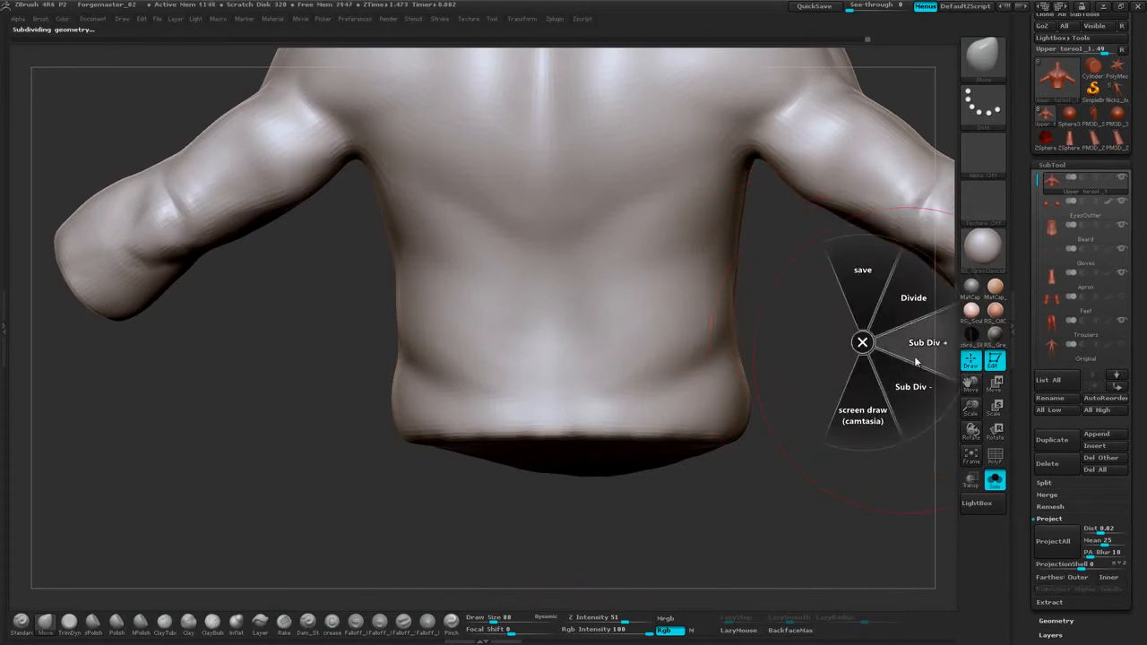
{"action": "left_click", "coordinate": [914, 342]}
{"action": "left_click_drag", "start_coordinate": [862, 326], "coordinate": [760, 463]}
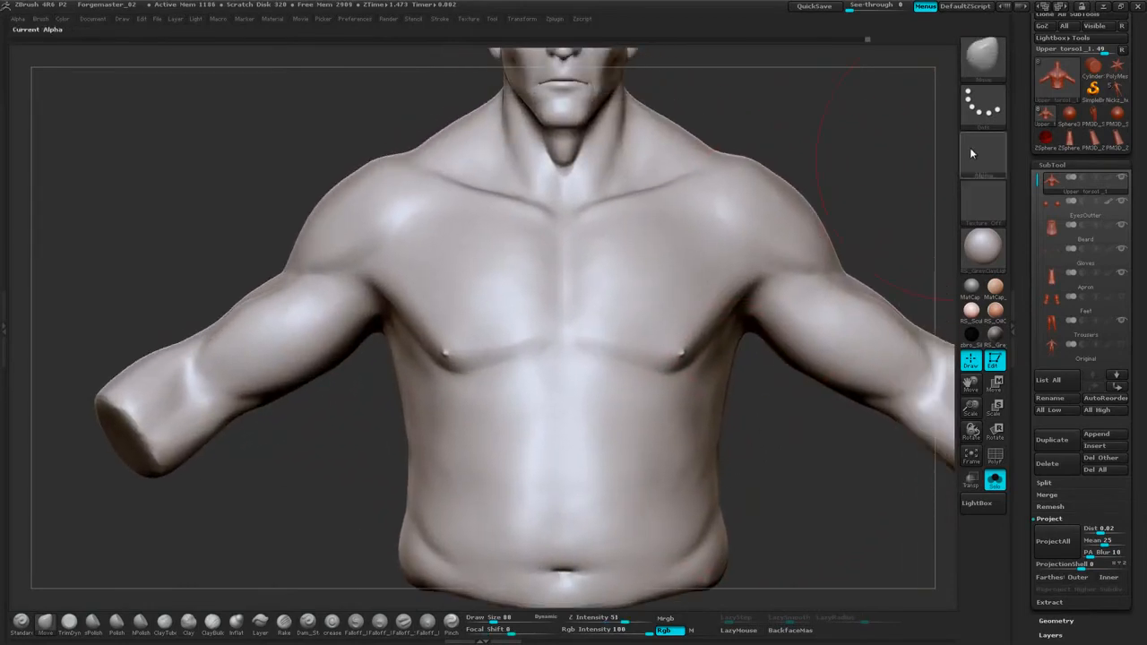
{"action": "left_click", "coordinate": [995, 480]}
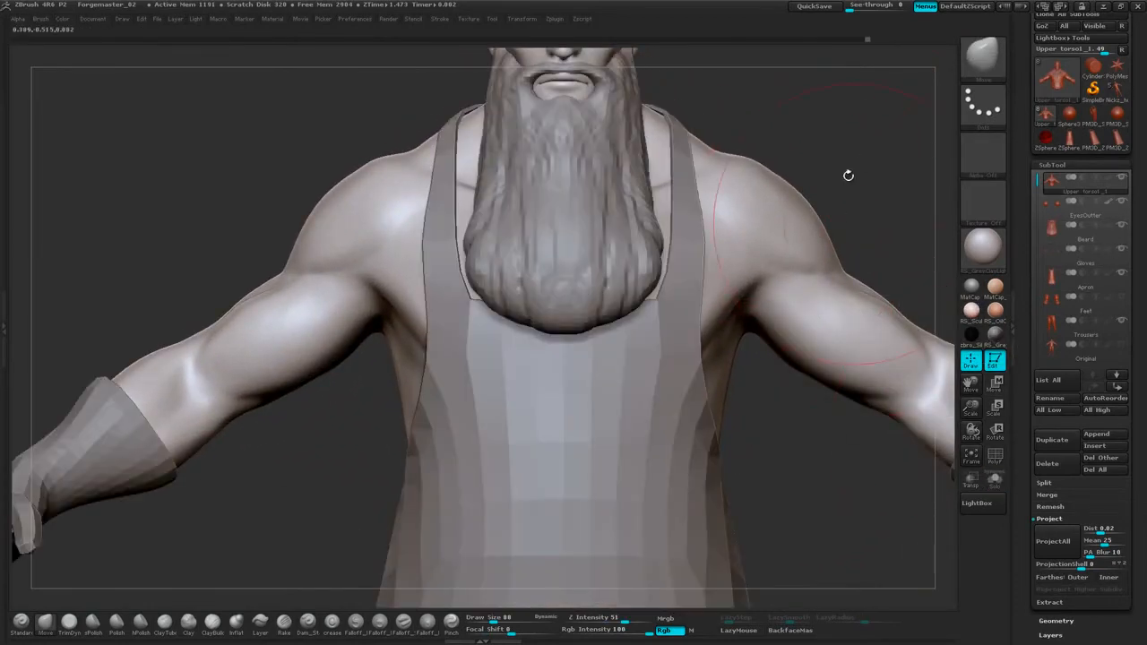
Carve muscle separations on the front and top of the shoulder with the Dam_Standard brush at draw size 30, and soften them.
{"action": "mouse_move", "coordinate": [845, 164]}
{"action": "left_mouse_down", "text": "alt"}
{"action": "mouse_move", "coordinate": [815, 227]}
{"action": "mouse_move", "coordinate": [831, 193]}
{"action": "mouse_move", "coordinate": [870, 170]}
{"action": "mouse_move", "coordinate": [605, 302]}
{"action": "mouse_move", "coordinate": [792, 259]}
{"action": "mouse_move", "coordinate": [771, 305]}
{"action": "mouse_move", "coordinate": [778, 215]}
{"action": "mouse_move", "coordinate": [784, 278]}
{"action": "mouse_move", "coordinate": [767, 253]}
{"action": "mouse_move", "coordinate": [747, 256]}
{"action": "left_mouse_up", "text": "alt"}
{"action": "left_click", "coordinate": [312, 627]}
{"action": "right_click", "coordinate": [714, 320]}
{"action": "mouse_move", "coordinate": [759, 166]}
{"action": "left_mouse_down"}
{"action": "mouse_move", "coordinate": [761, 276]}
{"action": "mouse_move", "coordinate": [761, 187]}
{"action": "left_mouse_up"}
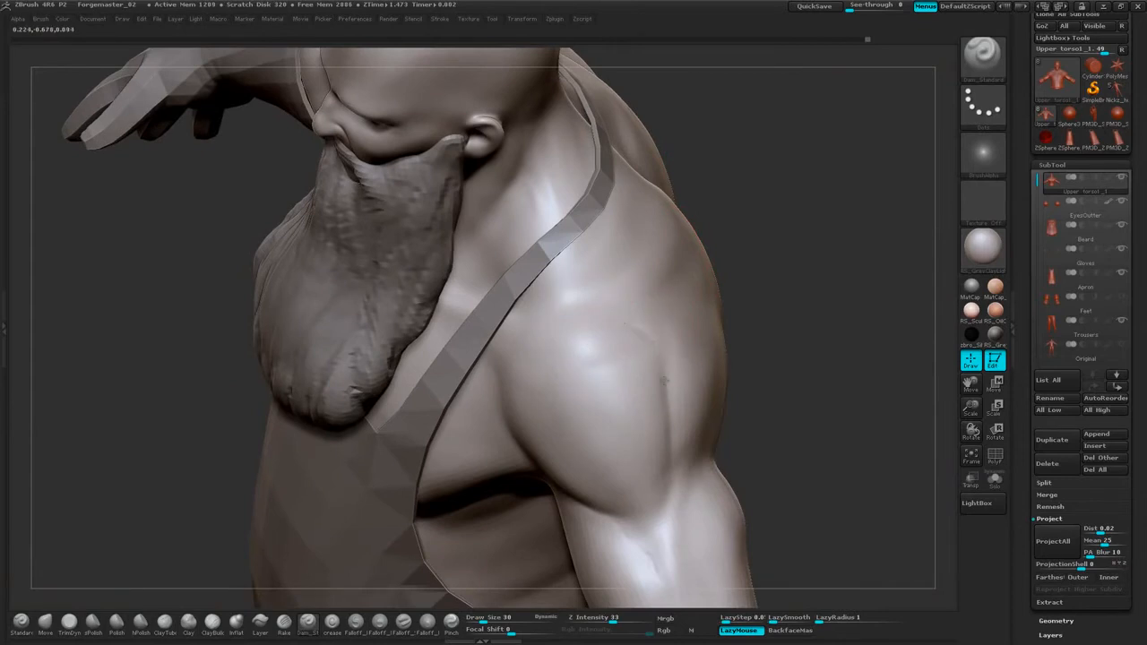
{"action": "left_click_drag", "start_coordinate": [754, 284], "coordinate": [576, 308]}
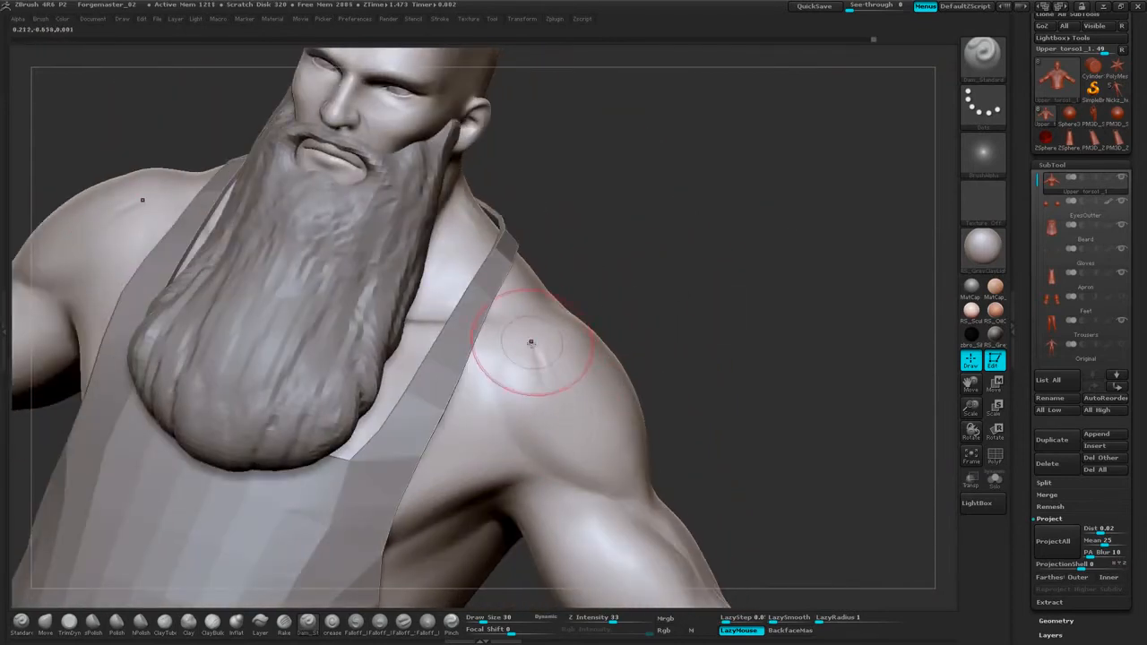
{"action": "mouse_move", "coordinate": [532, 343]}
{"action": "left_mouse_down"}
{"action": "mouse_move", "coordinate": [549, 382]}
{"action": "mouse_move", "coordinate": [516, 410]}
{"action": "left_mouse_up"}
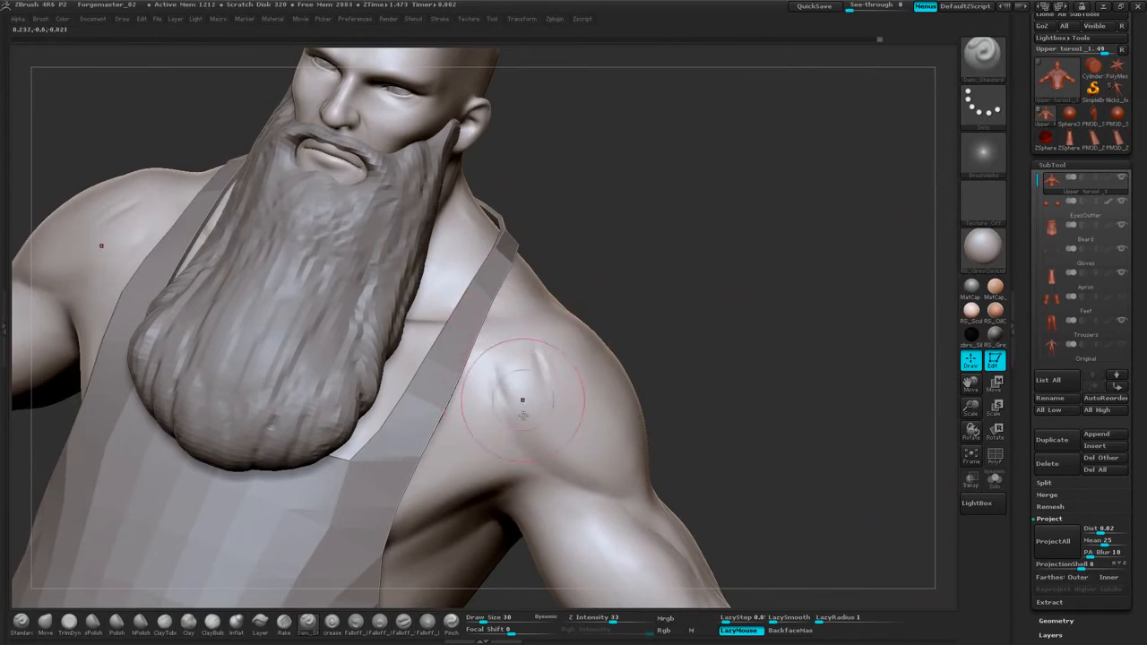
{"action": "left_click_drag", "start_coordinate": [675, 256], "coordinate": [660, 264]}
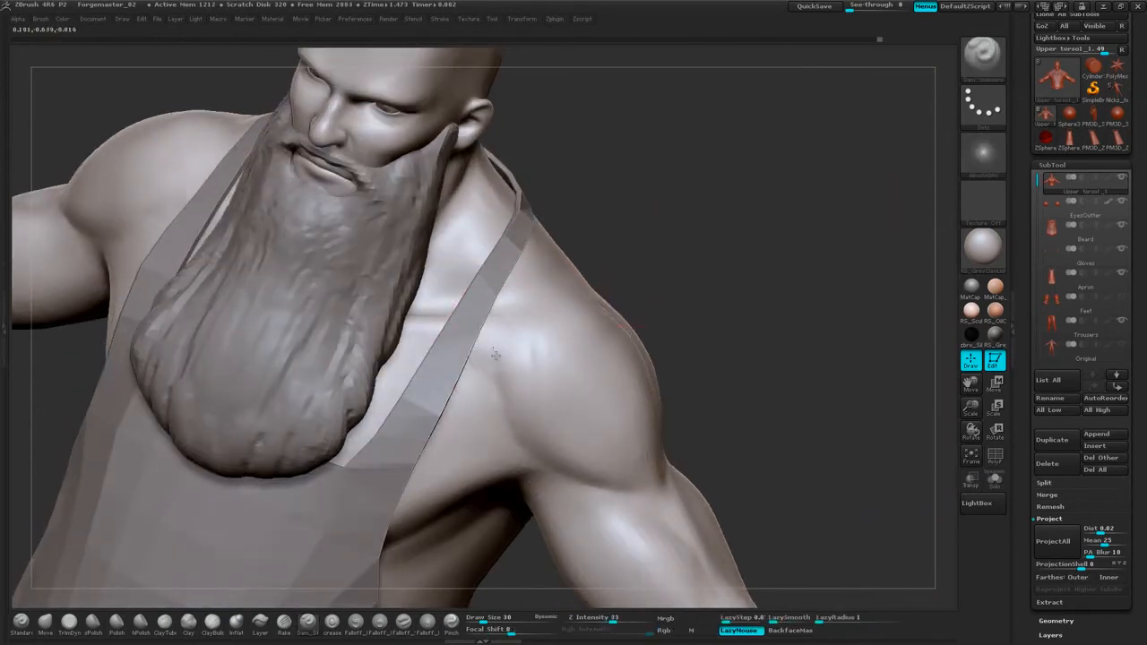
{"action": "mouse_move", "coordinate": [751, 269]}
{"action": "left_mouse_down"}
{"action": "mouse_move", "coordinate": [724, 237]}
{"action": "mouse_move", "coordinate": [758, 259]}
{"action": "mouse_move", "coordinate": [778, 200]}
{"action": "mouse_move", "coordinate": [714, 202]}
{"action": "left_mouse_up"}
Crease the outer and rear deltoid edges with Dam_Standard at draw size 11, and smooth the crease behind the armpit.
{"action": "key", "text": "space"}
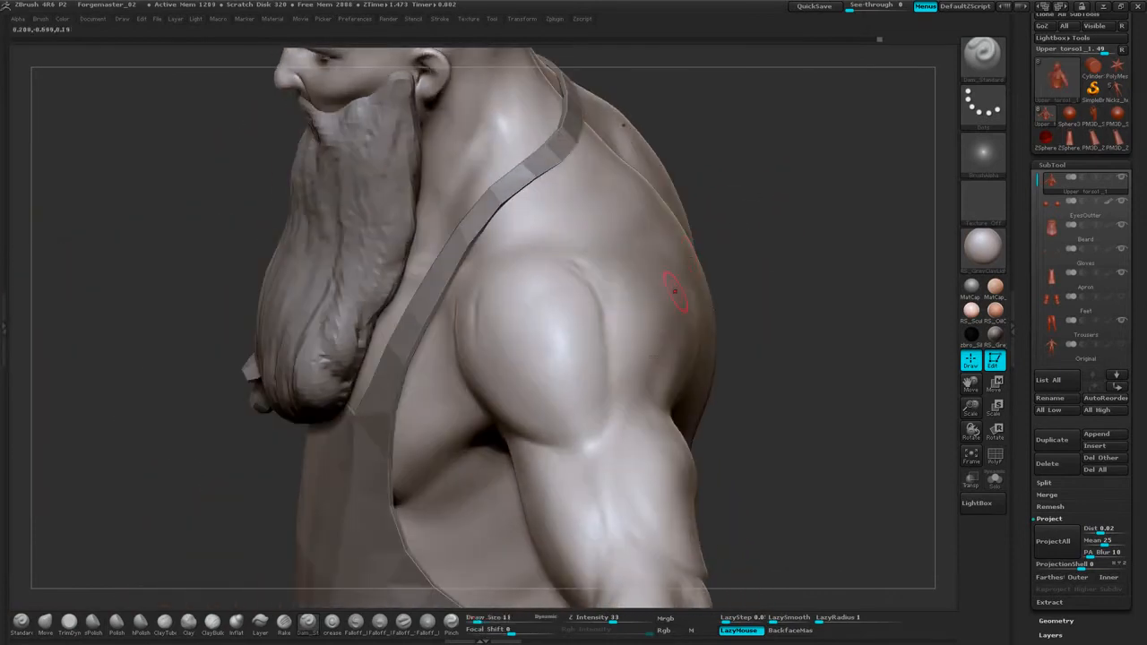
{"action": "left_click_drag", "start_coordinate": [799, 277], "coordinate": [641, 390]}
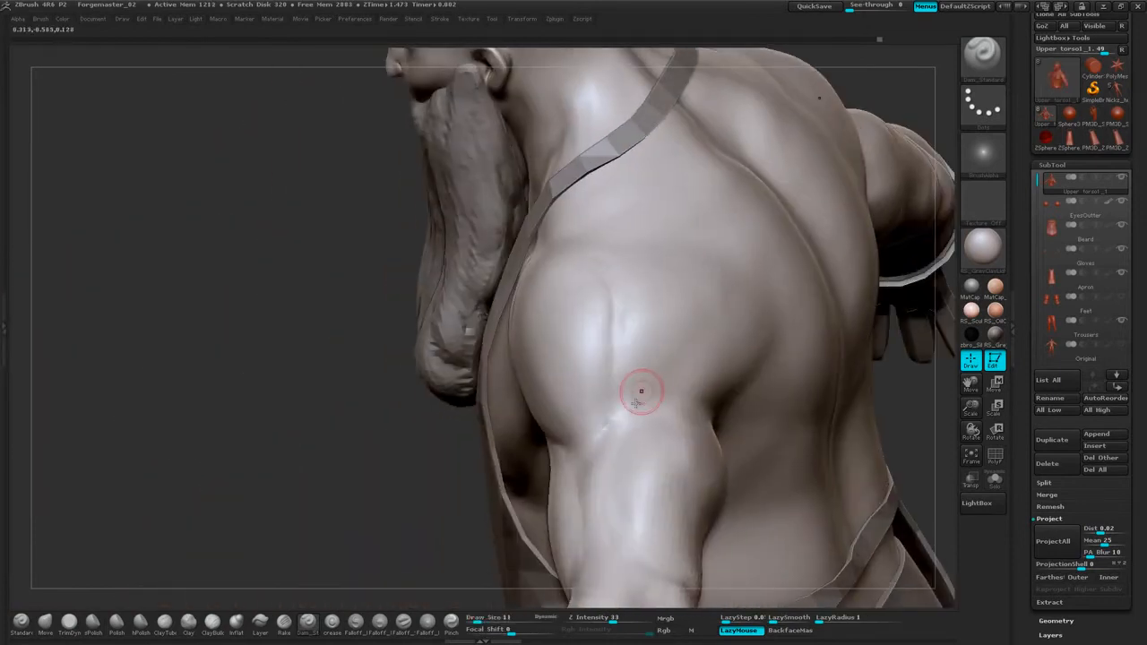
{"action": "left_click_drag", "start_coordinate": [930, 120], "coordinate": [778, 170]}
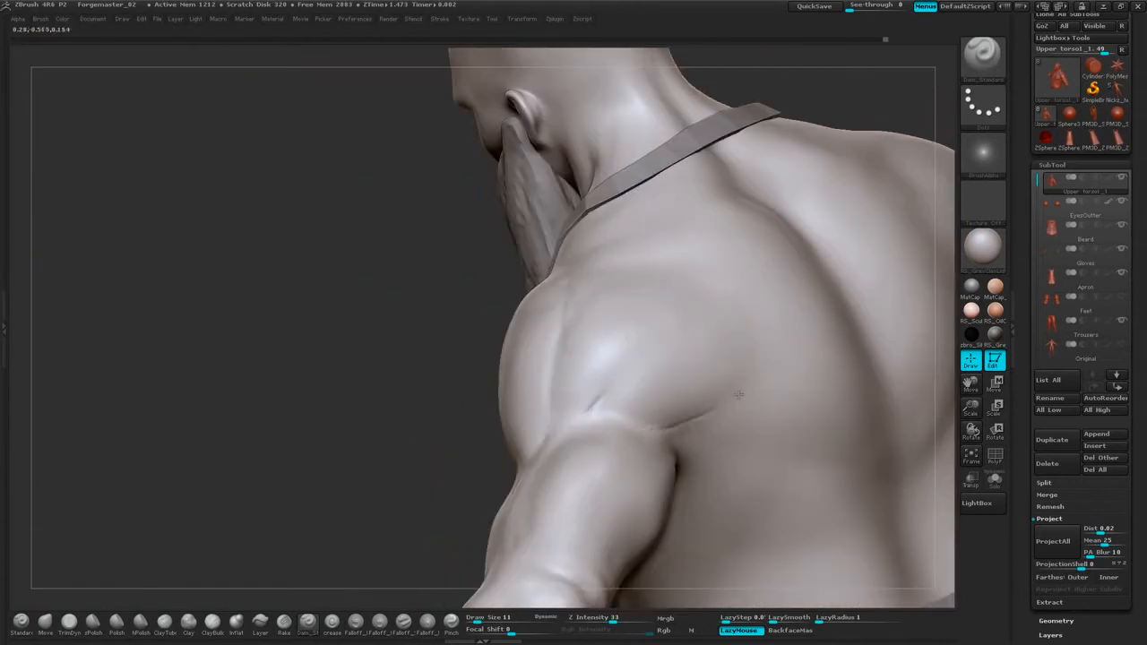
{"action": "left_click_drag", "start_coordinate": [703, 421], "coordinate": [676, 427], "text": "shift"}
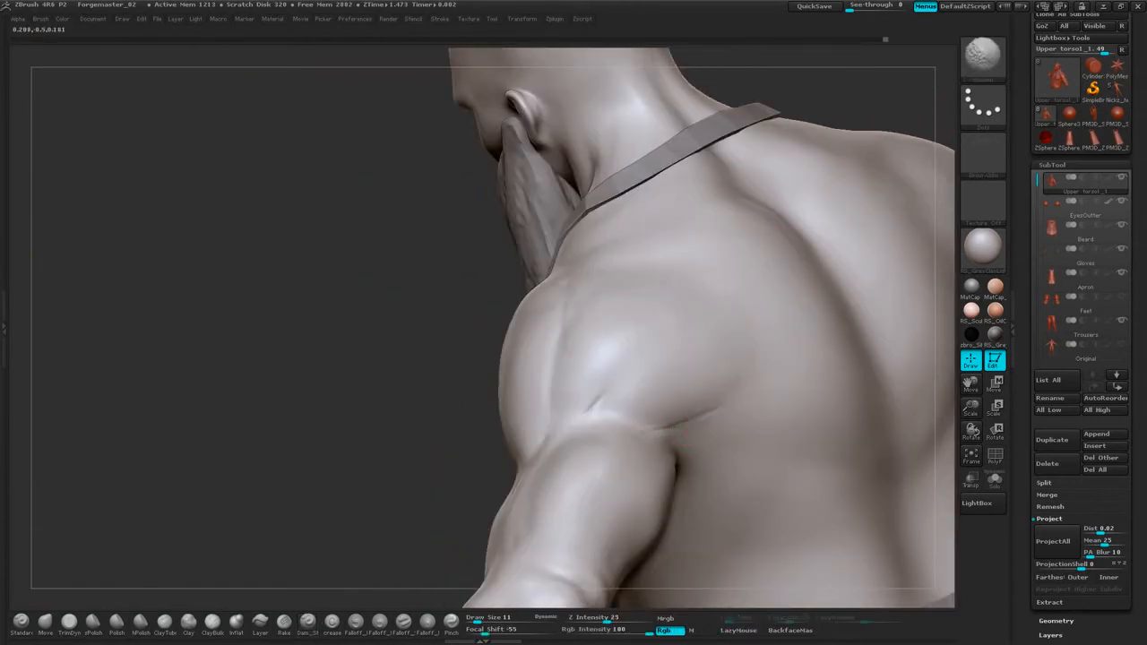
{"action": "mouse_move", "coordinate": [438, 455]}
{"action": "left_mouse_down"}
{"action": "mouse_move", "coordinate": [549, 475]}
{"action": "mouse_move", "coordinate": [734, 408]}
{"action": "mouse_move", "coordinate": [734, 301]}
{"action": "left_mouse_up"}
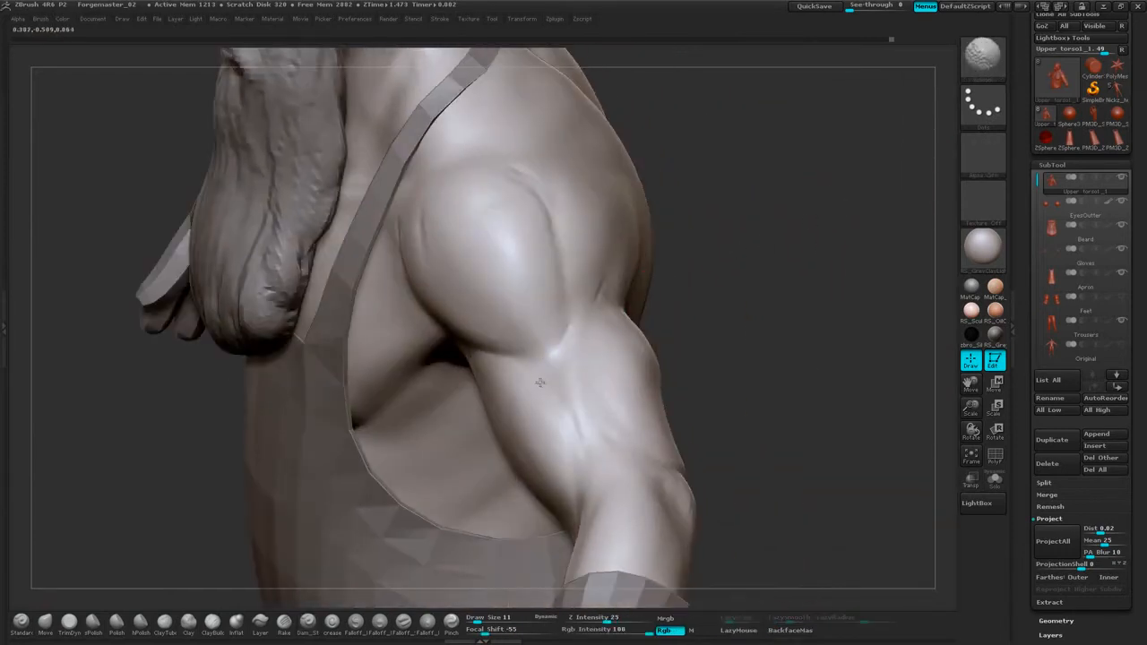
Smooth the front edge of the deltoid beside the apron strap and refine the deltoid's rear edge above the upper arm.
{"action": "left_click_drag", "start_coordinate": [685, 266], "coordinate": [730, 314]}
{"action": "left_click_drag", "start_coordinate": [416, 340], "coordinate": [411, 320], "text": "shift"}
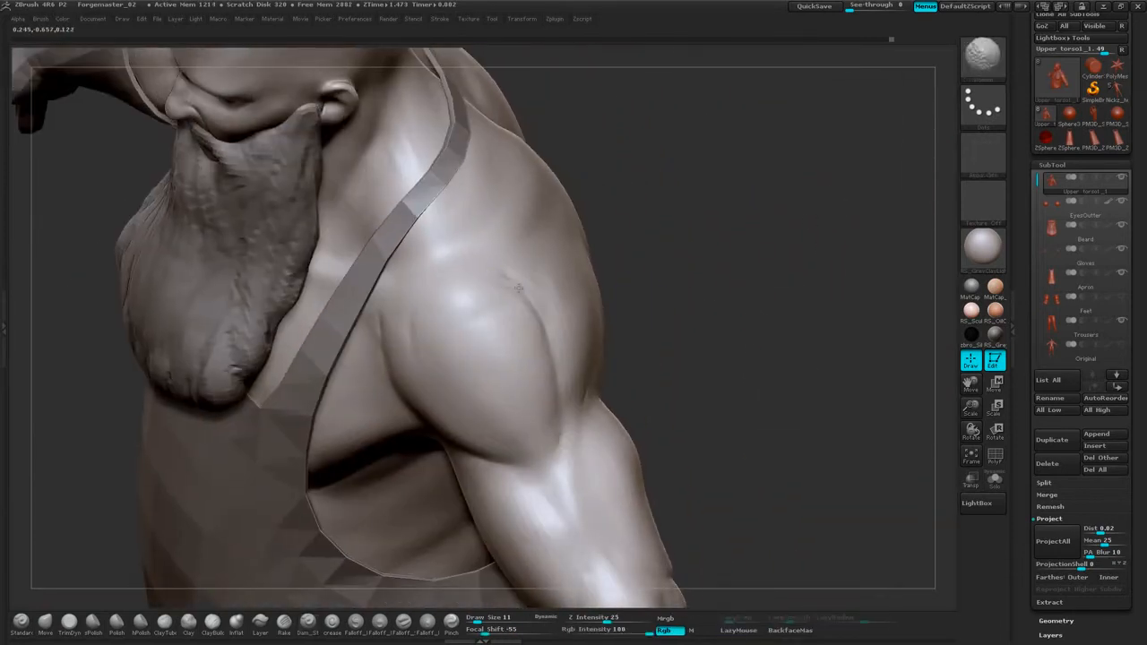
{"action": "mouse_move", "coordinate": [650, 216]}
{"action": "left_mouse_down"}
{"action": "mouse_move", "coordinate": [814, 218]}
{"action": "mouse_move", "coordinate": [829, 162]}
{"action": "mouse_move", "coordinate": [892, 160]}
{"action": "left_mouse_up"}
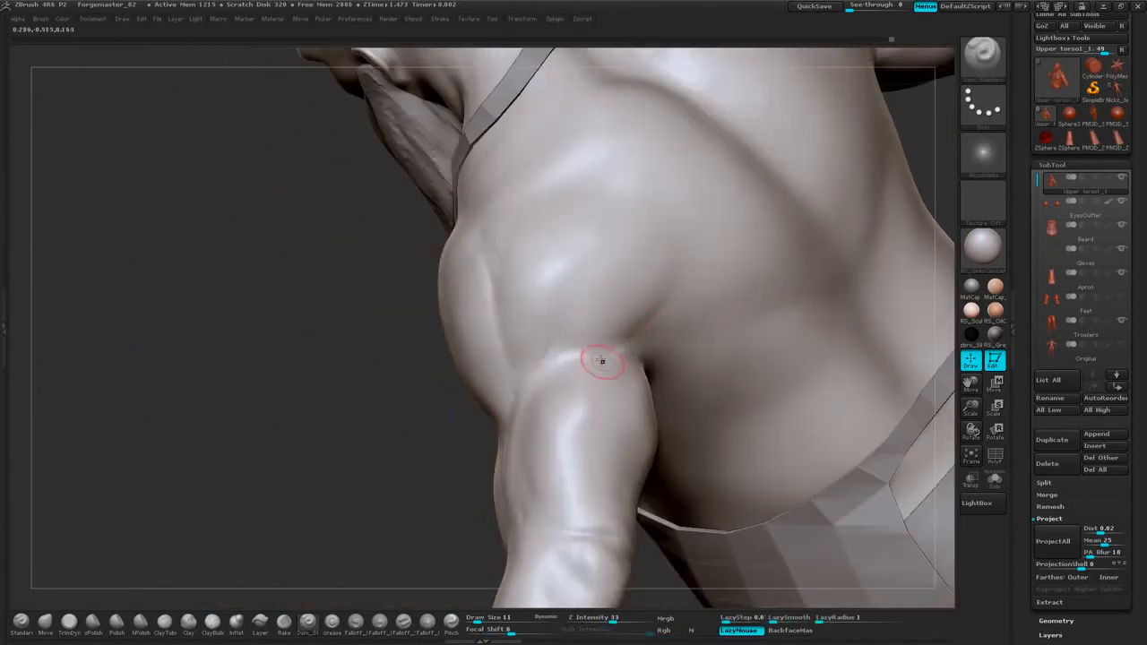
Define the muscle separation running down the outer upper arm below the deltoid with Dam_Standard, and smooth the strokes.
{"action": "mouse_move", "coordinate": [434, 492]}
{"action": "left_mouse_down"}
{"action": "mouse_move", "coordinate": [558, 341]}
{"action": "mouse_move", "coordinate": [556, 320]}
{"action": "left_mouse_up"}
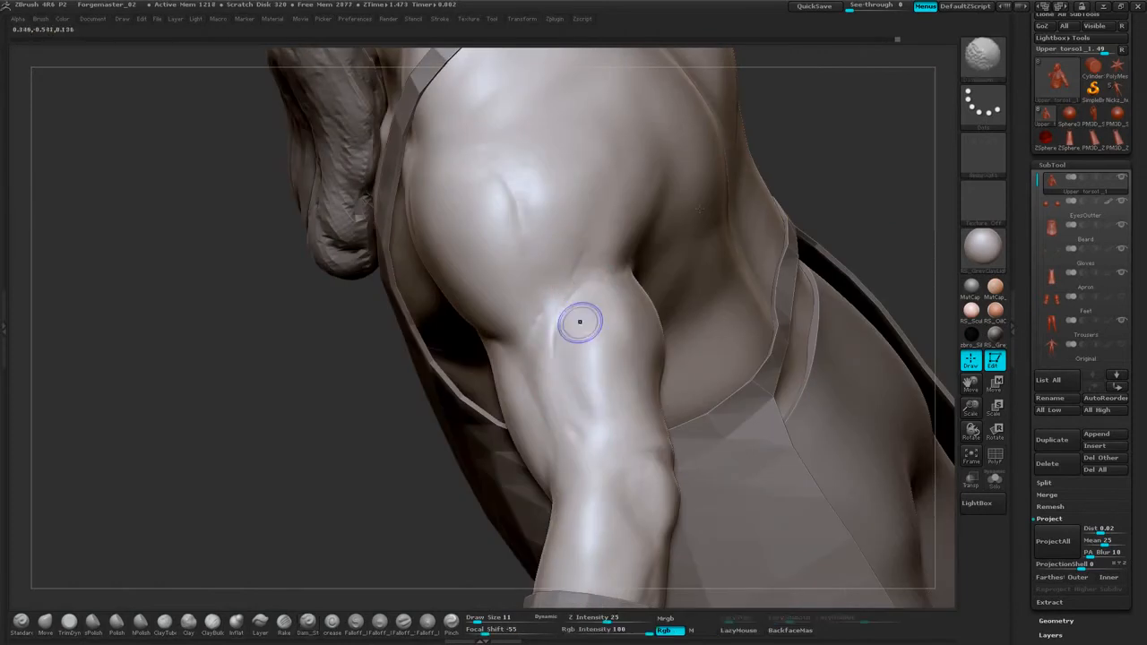
{"action": "left_click_drag", "start_coordinate": [773, 164], "coordinate": [811, 143]}
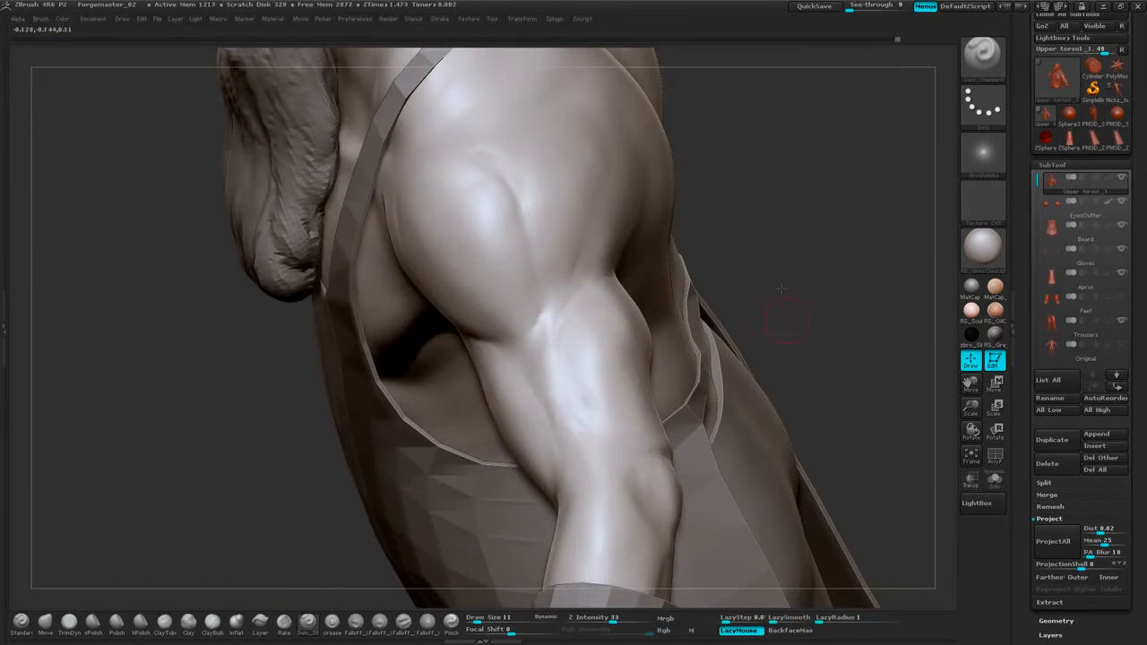
{"action": "left_click_drag", "start_coordinate": [783, 289], "coordinate": [750, 272]}
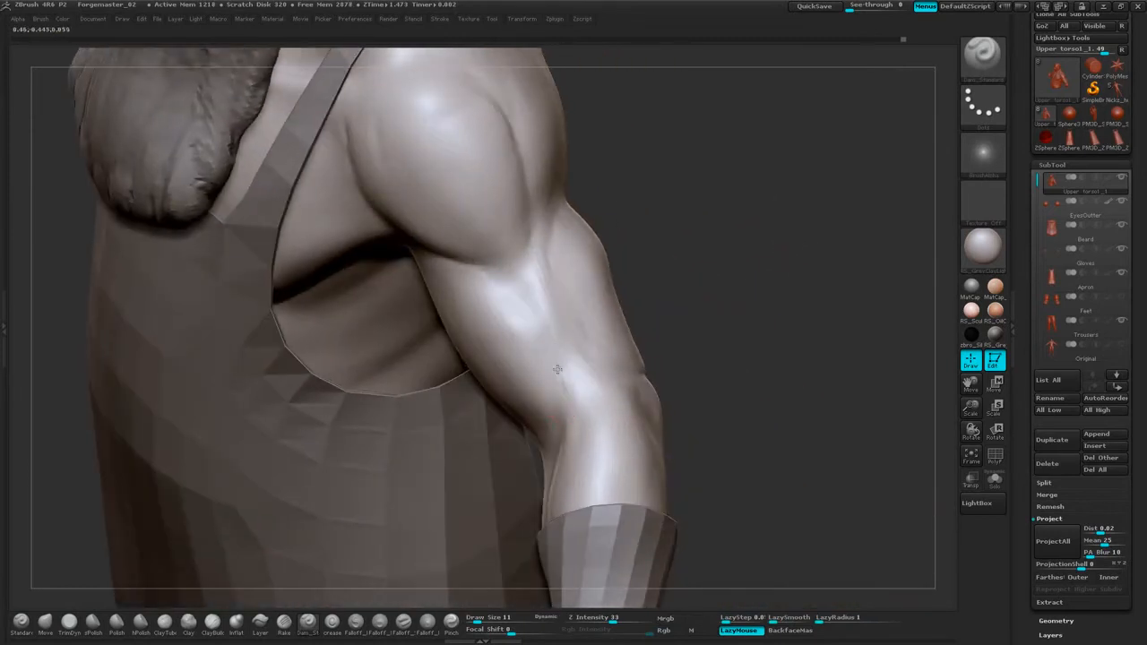
{"action": "key", "text": "shift"}
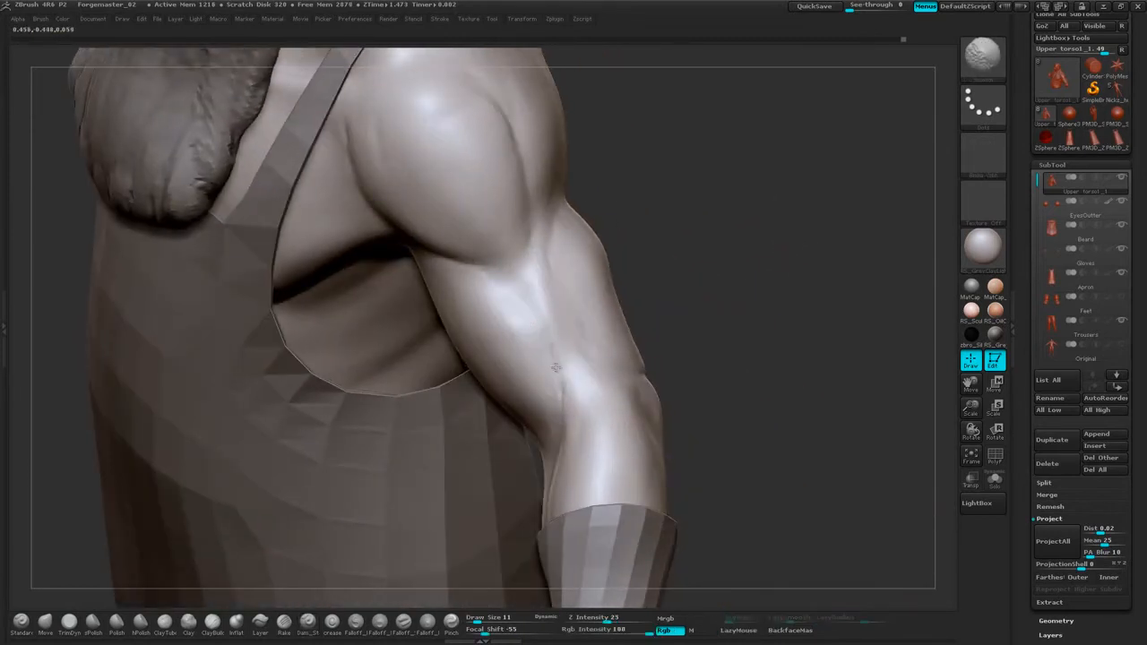
{"action": "left_click_drag", "start_coordinate": [776, 297], "coordinate": [592, 338]}
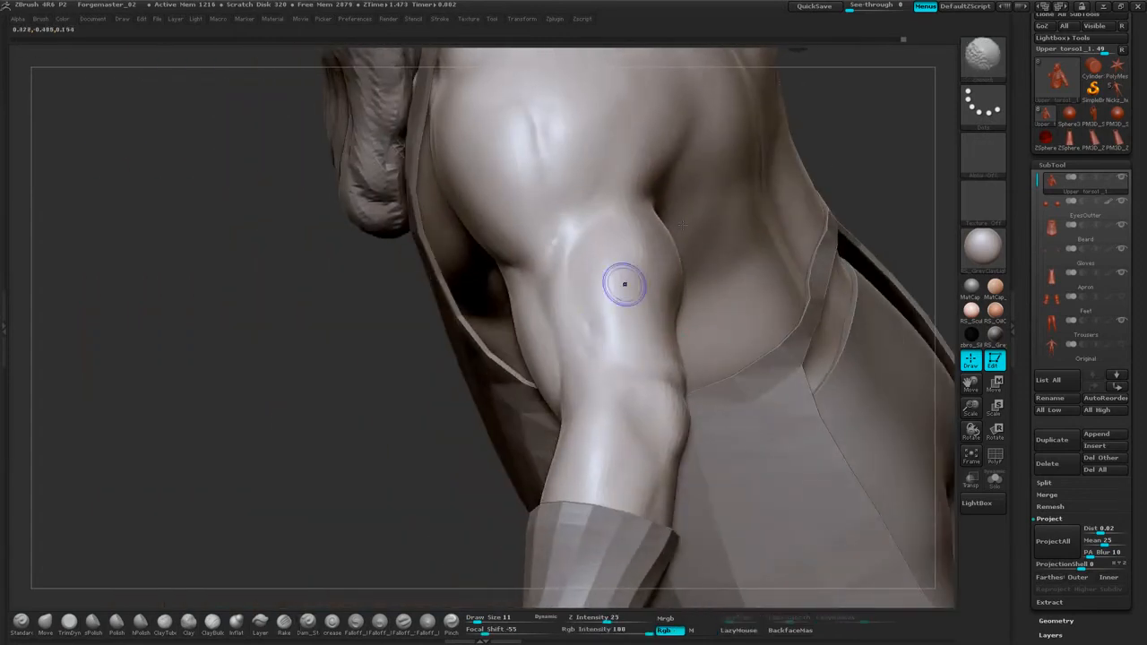
Carve fine skin wrinkles beside and below the elbow with the Dam_Standard brush at draw size 11.
{"action": "mouse_move", "coordinate": [830, 145]}
{"action": "left_mouse_down"}
{"action": "mouse_move", "coordinate": [799, 161]}
{"action": "mouse_move", "coordinate": [789, 224]}
{"action": "mouse_move", "coordinate": [658, 469]}
{"action": "mouse_move", "coordinate": [658, 412]}
{"action": "mouse_move", "coordinate": [575, 313]}
{"action": "left_mouse_up"}
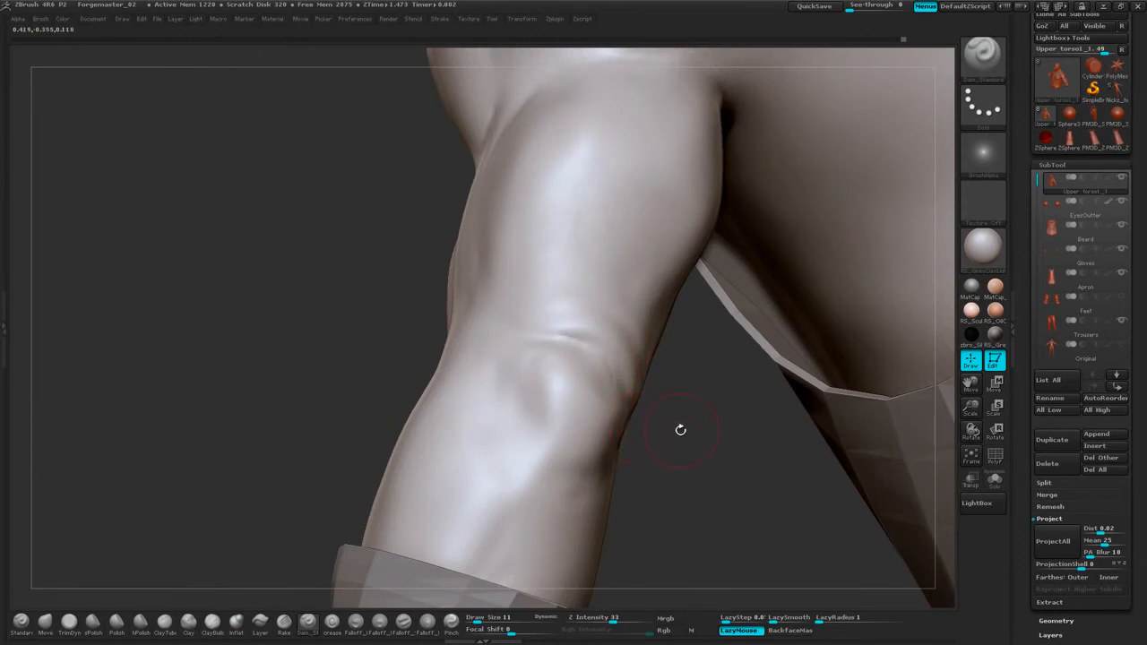
{"action": "left_click_drag", "start_coordinate": [681, 431], "coordinate": [640, 412]}
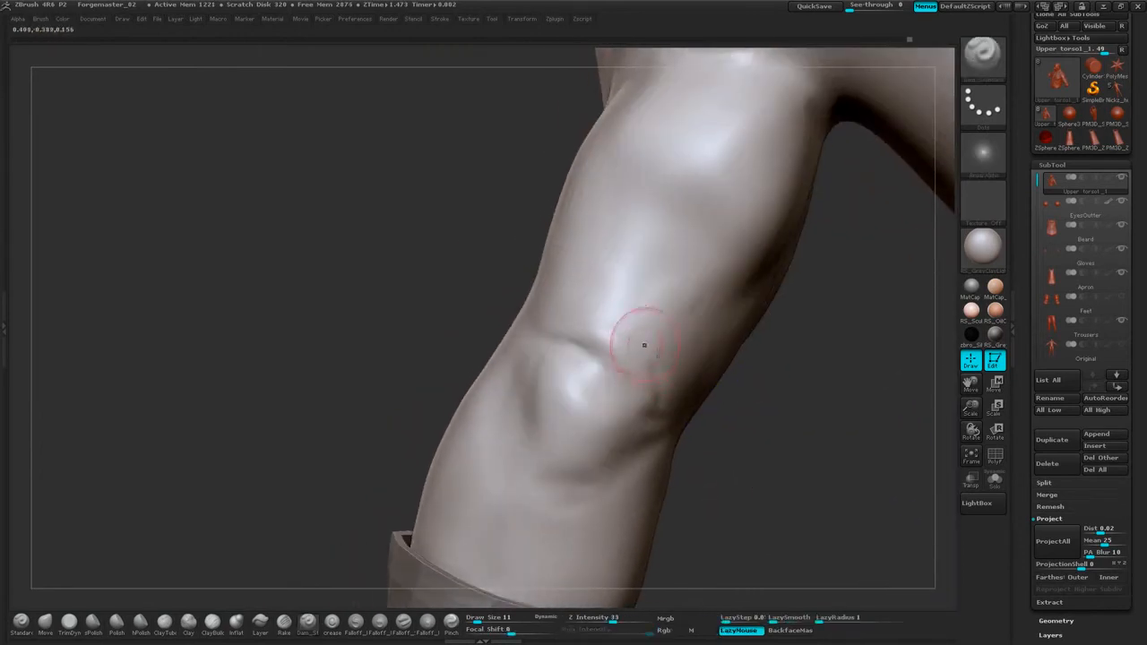
{"action": "mouse_move", "coordinate": [753, 359]}
{"action": "left_mouse_down"}
{"action": "mouse_move", "coordinate": [669, 376]}
{"action": "mouse_move", "coordinate": [708, 303]}
{"action": "left_mouse_up"}
{"action": "mouse_move", "coordinate": [669, 391]}
{"action": "left_mouse_down"}
{"action": "mouse_move", "coordinate": [708, 309]}
{"action": "mouse_move", "coordinate": [674, 396]}
{"action": "left_mouse_up"}
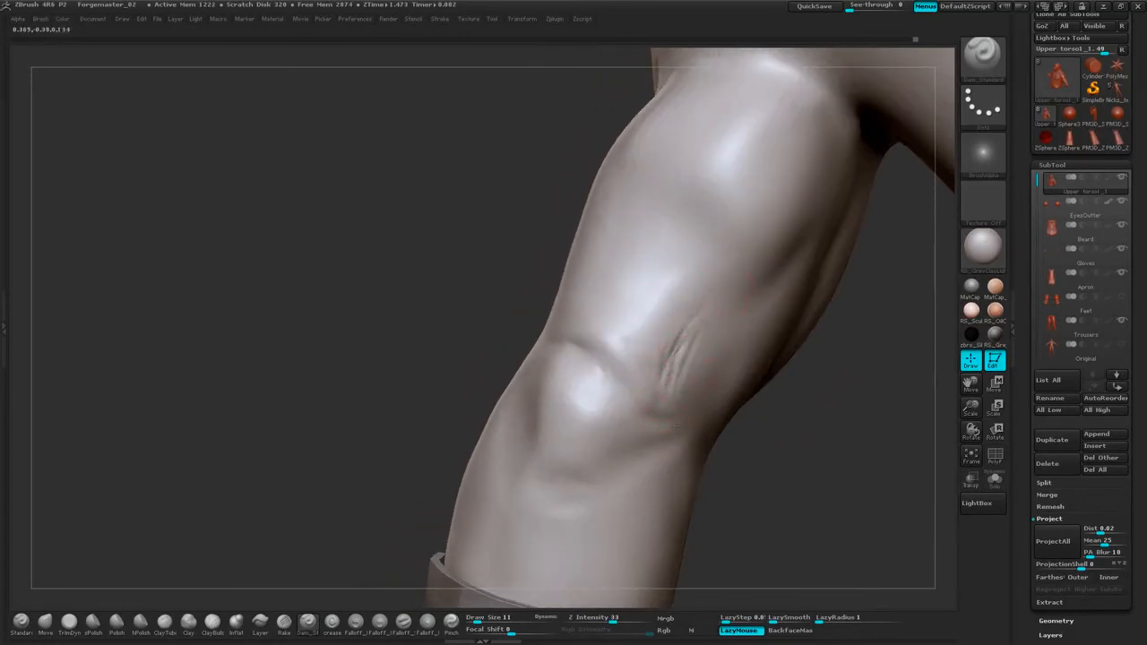
{"action": "left_click_drag", "start_coordinate": [600, 364], "coordinate": [565, 403]}
{"action": "left_click_drag", "start_coordinate": [766, 475], "coordinate": [806, 501]}
{"action": "mouse_move", "coordinate": [548, 375]}
{"action": "left_mouse_down"}
{"action": "mouse_move", "coordinate": [594, 432]}
{"action": "mouse_move", "coordinate": [520, 387]}
{"action": "left_mouse_up"}
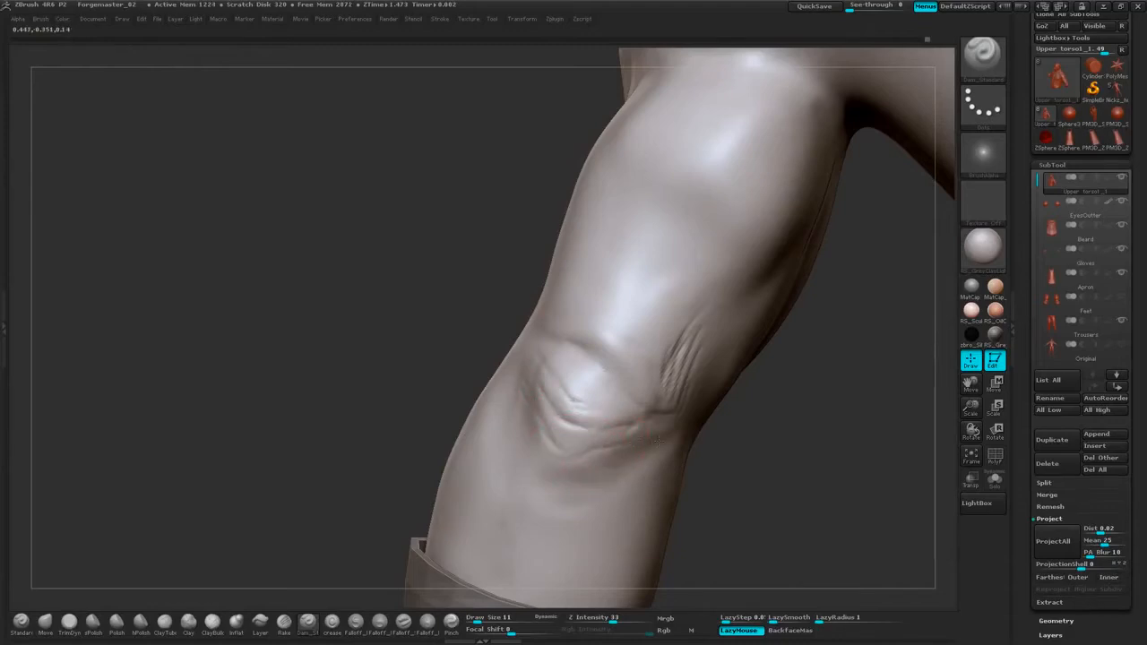
Extend the creases beneath the elbow and soften the wrinkles around it with the Smooth brush.
{"action": "left_click_drag", "start_coordinate": [717, 466], "coordinate": [594, 466]}
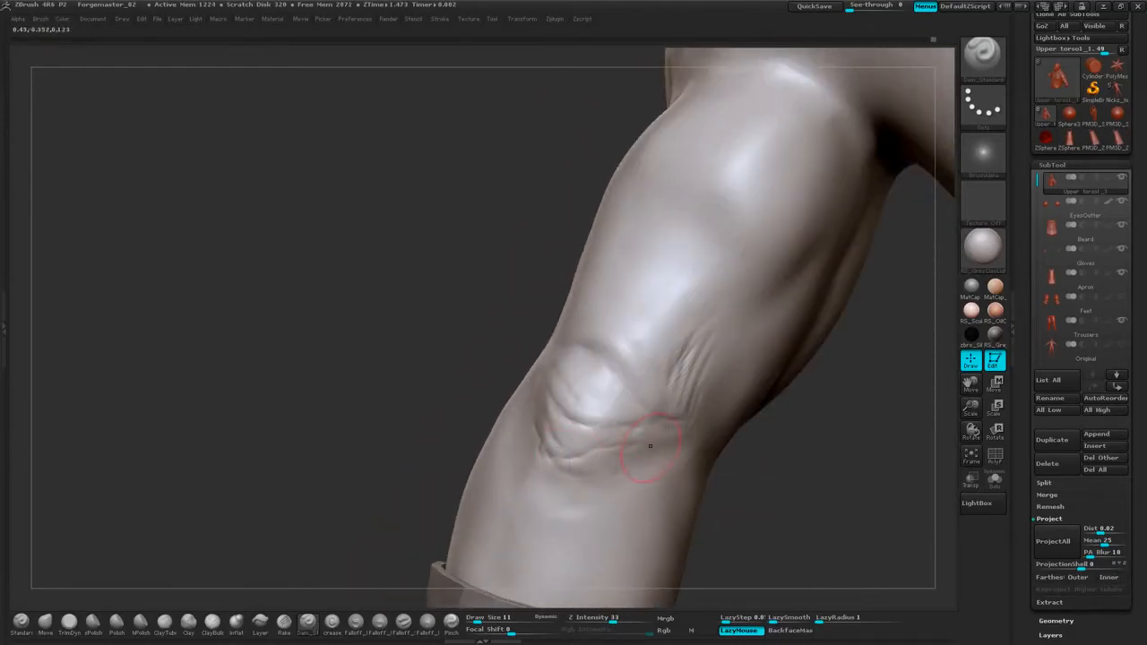
{"action": "left_click_drag", "start_coordinate": [763, 429], "coordinate": [763, 454]}
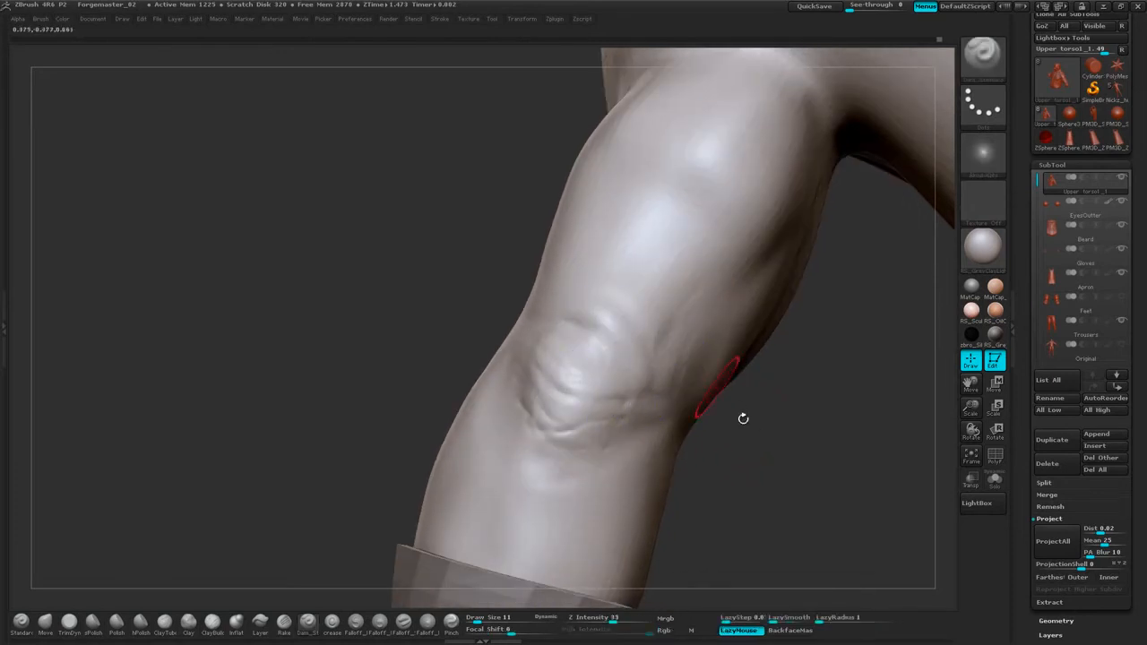
{"action": "left_click_drag", "start_coordinate": [743, 418], "coordinate": [563, 362]}
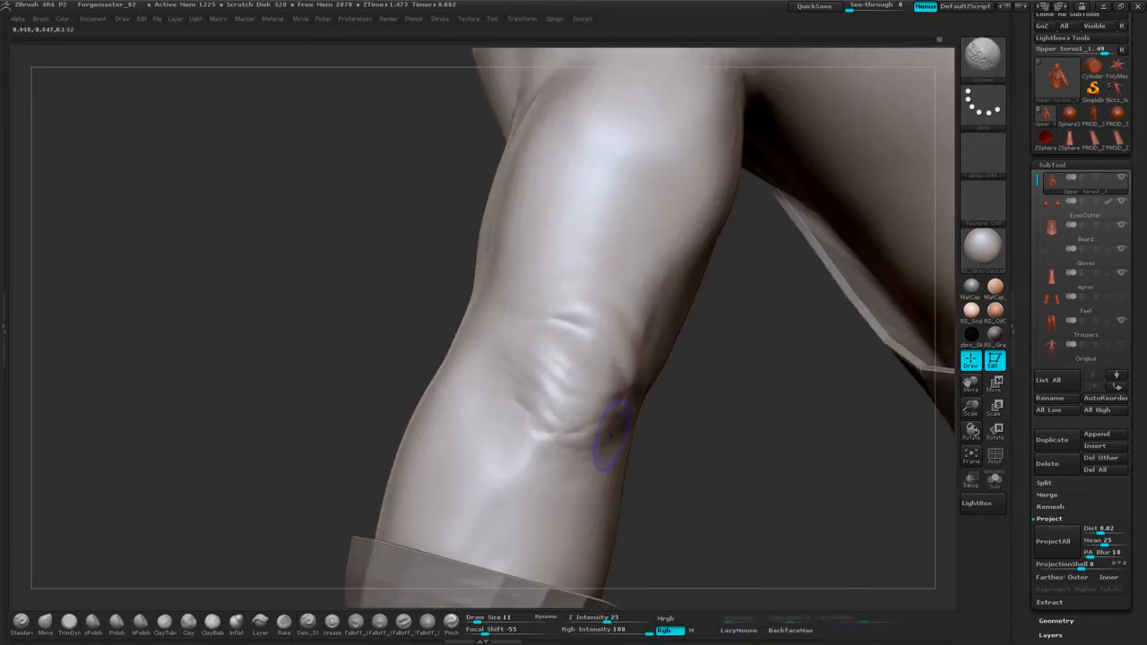
{"action": "left_click_drag", "start_coordinate": [672, 431], "coordinate": [618, 437]}
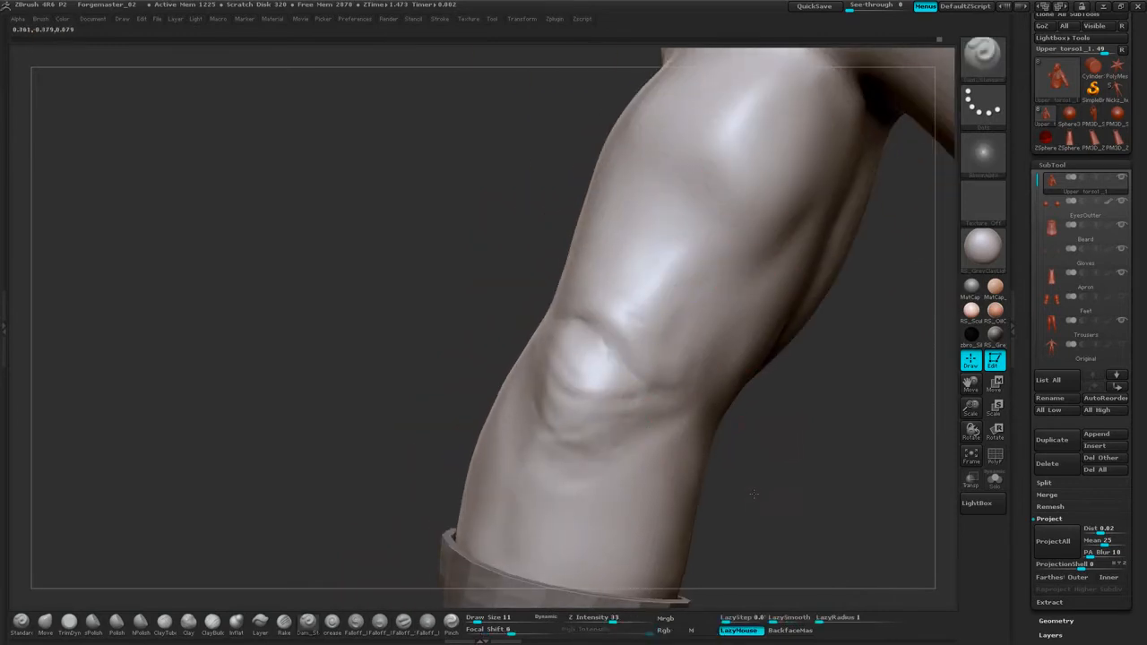
Define the fold above the elbow and the creases at its side with Dam_Standard, and smooth them.
{"action": "left_click_drag", "start_coordinate": [775, 401], "coordinate": [800, 429]}
{"action": "mouse_move", "coordinate": [573, 347]}
{"action": "left_mouse_down"}
{"action": "mouse_move", "coordinate": [620, 392]}
{"action": "mouse_move", "coordinate": [602, 361]}
{"action": "mouse_move", "coordinate": [619, 395]}
{"action": "left_mouse_up"}
{"action": "left_click_drag", "start_coordinate": [687, 429], "coordinate": [708, 427]}
{"action": "left_click_drag", "start_coordinate": [638, 390], "coordinate": [615, 383], "text": "shift"}
{"action": "left_click_drag", "start_coordinate": [731, 441], "coordinate": [628, 422]}
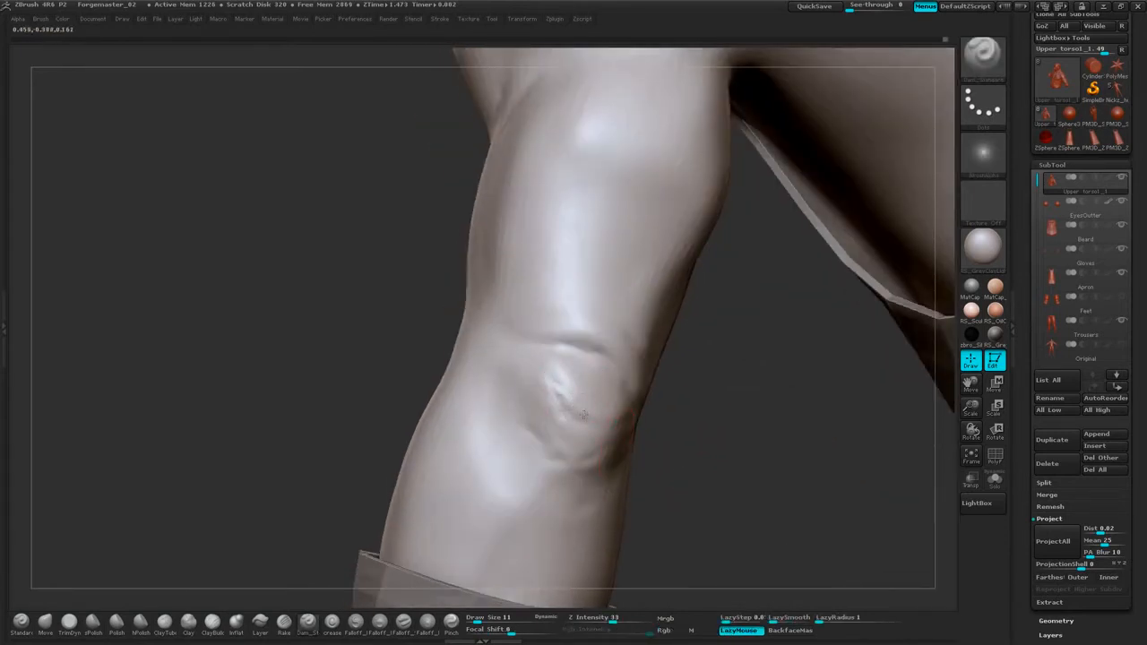
Carve short wrinkles across the bony point of the elbow with Dam_Standard.
{"action": "left_click_drag", "start_coordinate": [706, 418], "coordinate": [665, 414]}
{"action": "left_click_drag", "start_coordinate": [589, 410], "coordinate": [615, 405]}
{"action": "left_click_drag", "start_coordinate": [714, 418], "coordinate": [679, 418]}
{"action": "mouse_move", "coordinate": [591, 415]}
{"action": "left_mouse_down"}
{"action": "mouse_move", "coordinate": [636, 414]}
{"action": "mouse_move", "coordinate": [585, 408]}
{"action": "left_mouse_up"}
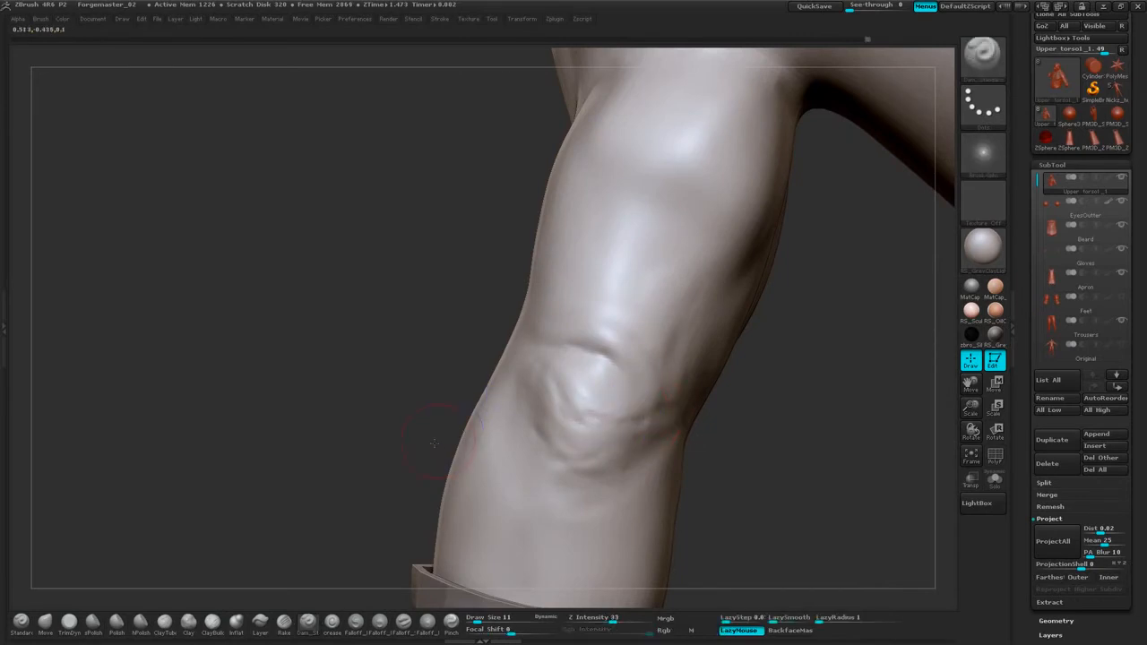
{"action": "left_click_drag", "start_coordinate": [708, 420], "coordinate": [744, 423]}
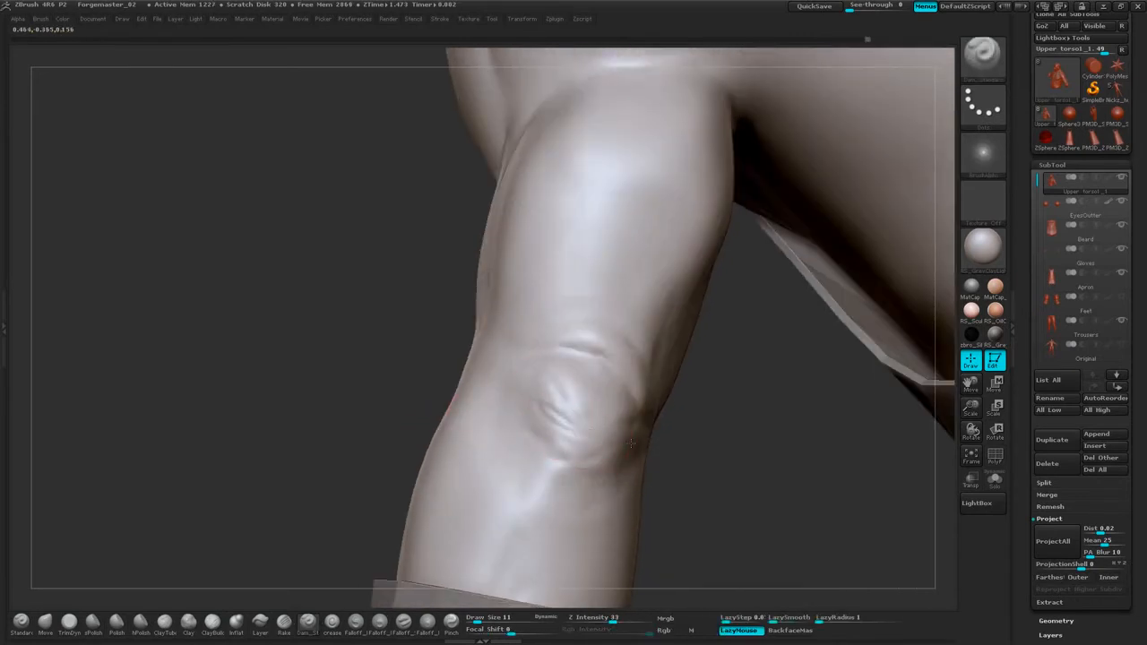
Deepen the folds on the lower and outer sides of the elbow, and smooth the strokes.
{"action": "mouse_move", "coordinate": [661, 430]}
{"action": "left_mouse_down"}
{"action": "mouse_move", "coordinate": [583, 457]}
{"action": "mouse_move", "coordinate": [554, 491]}
{"action": "left_mouse_up"}
{"action": "mouse_move", "coordinate": [617, 453]}
{"action": "left_mouse_down"}
{"action": "mouse_move", "coordinate": [565, 489]}
{"action": "mouse_move", "coordinate": [575, 479]}
{"action": "left_mouse_up"}
{"action": "mouse_move", "coordinate": [526, 443]}
{"action": "left_mouse_down"}
{"action": "mouse_move", "coordinate": [545, 463]}
{"action": "mouse_move", "coordinate": [607, 458]}
{"action": "mouse_move", "coordinate": [570, 407]}
{"action": "left_mouse_up"}
{"action": "left_click_drag", "start_coordinate": [439, 369], "coordinate": [504, 381]}
{"action": "left_click_drag", "start_coordinate": [569, 417], "coordinate": [535, 389], "text": "shift"}
{"action": "mouse_move", "coordinate": [649, 448]}
{"action": "left_mouse_down"}
{"action": "mouse_move", "coordinate": [665, 451]}
{"action": "mouse_move", "coordinate": [866, 141]}
{"action": "mouse_move", "coordinate": [789, 253]}
{"action": "mouse_move", "coordinate": [798, 375]}
{"action": "mouse_move", "coordinate": [512, 409]}
{"action": "left_mouse_up"}
Carve the forearm muscle separation running from the elbow toward the glove, and soften it.
{"action": "left_click_drag", "start_coordinate": [434, 348], "coordinate": [512, 320]}
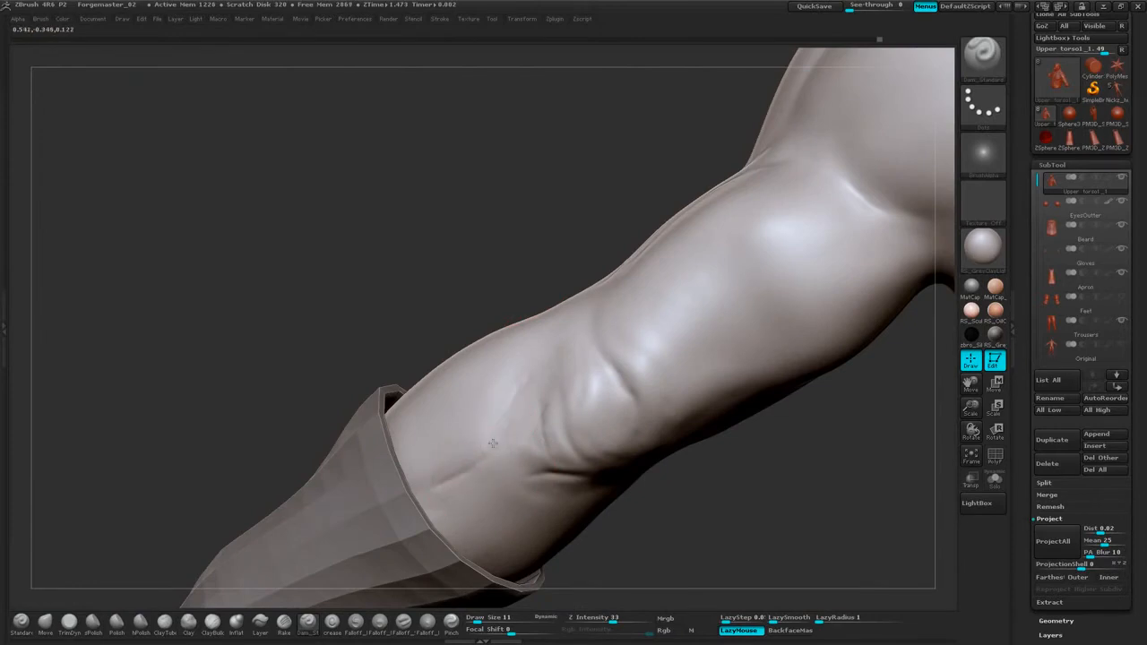
{"action": "left_click_drag", "start_coordinate": [468, 464], "coordinate": [522, 422]}
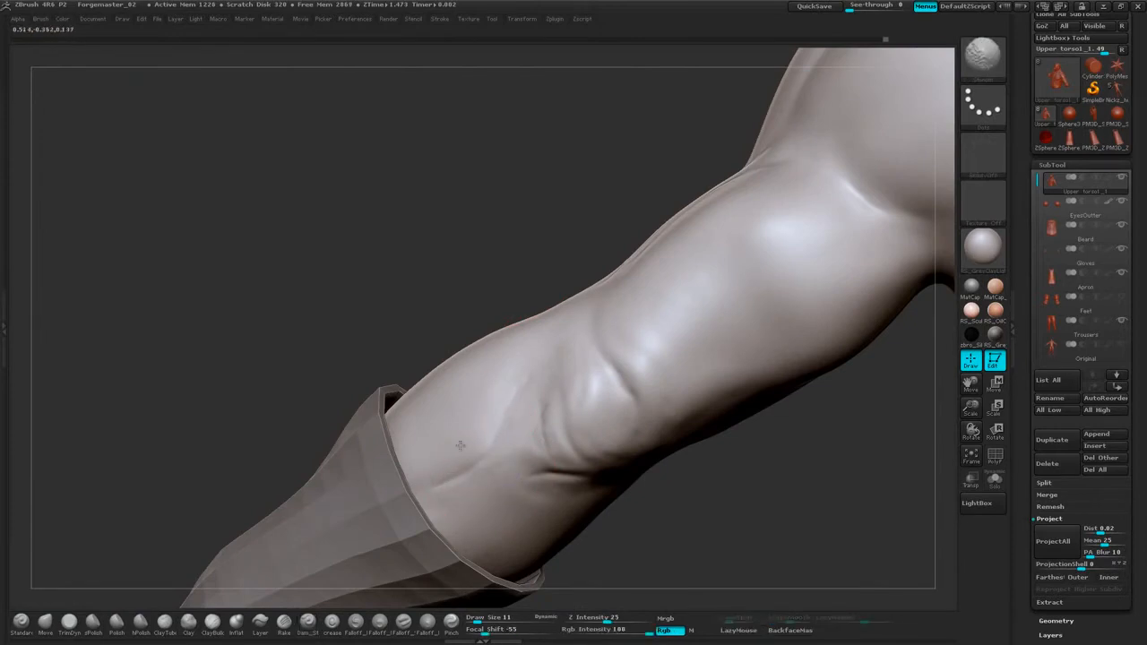
{"action": "left_click_drag", "start_coordinate": [434, 316], "coordinate": [556, 296]}
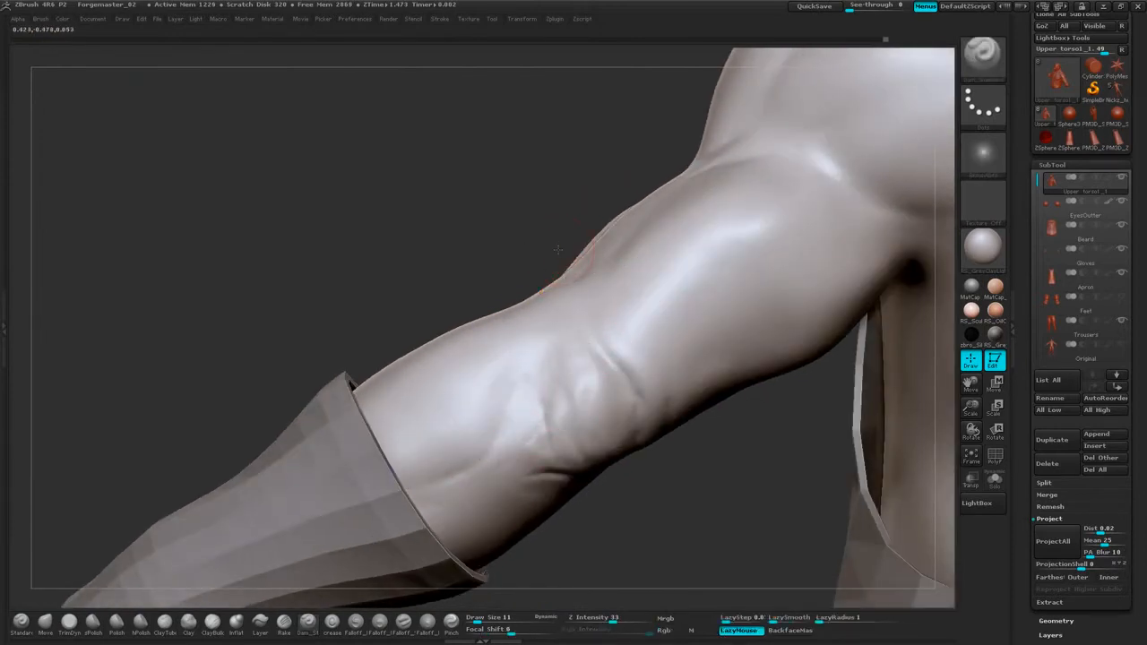
{"action": "left_click_drag", "start_coordinate": [558, 249], "coordinate": [548, 211], "text": "alt"}
{"action": "left_click_drag", "start_coordinate": [523, 425], "coordinate": [520, 418], "text": "shift"}
{"action": "left_click_drag", "start_coordinate": [622, 505], "coordinate": [606, 478], "text": "alt"}
Carve symmetrical curved trapezius lines between the shoulder blades and strokes along the upper spine below the apron strap.
{"action": "mouse_move", "coordinate": [928, 156]}
{"action": "left_mouse_down", "text": "shift"}
{"action": "mouse_move", "coordinate": [944, 156]}
{"action": "mouse_move", "coordinate": [686, 261]}
{"action": "mouse_move", "coordinate": [698, 301]}
{"action": "left_mouse_up", "text": "shift"}
{"action": "left_click_drag", "start_coordinate": [861, 171], "coordinate": [761, 241]}
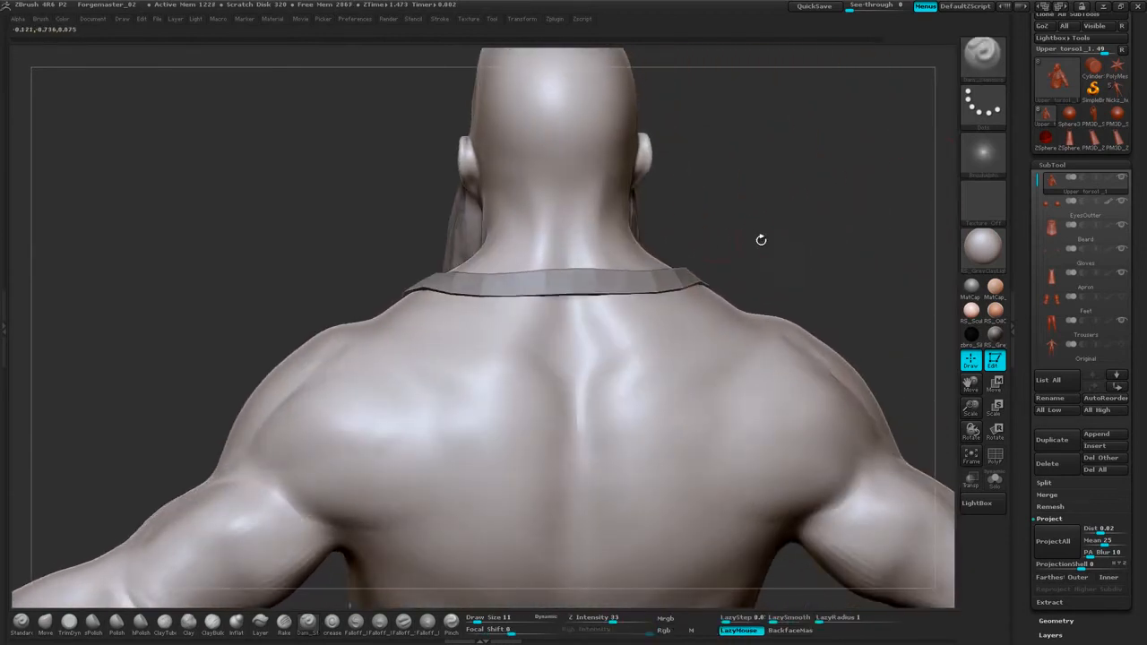
{"action": "left_click_drag", "start_coordinate": [485, 345], "coordinate": [662, 341]}
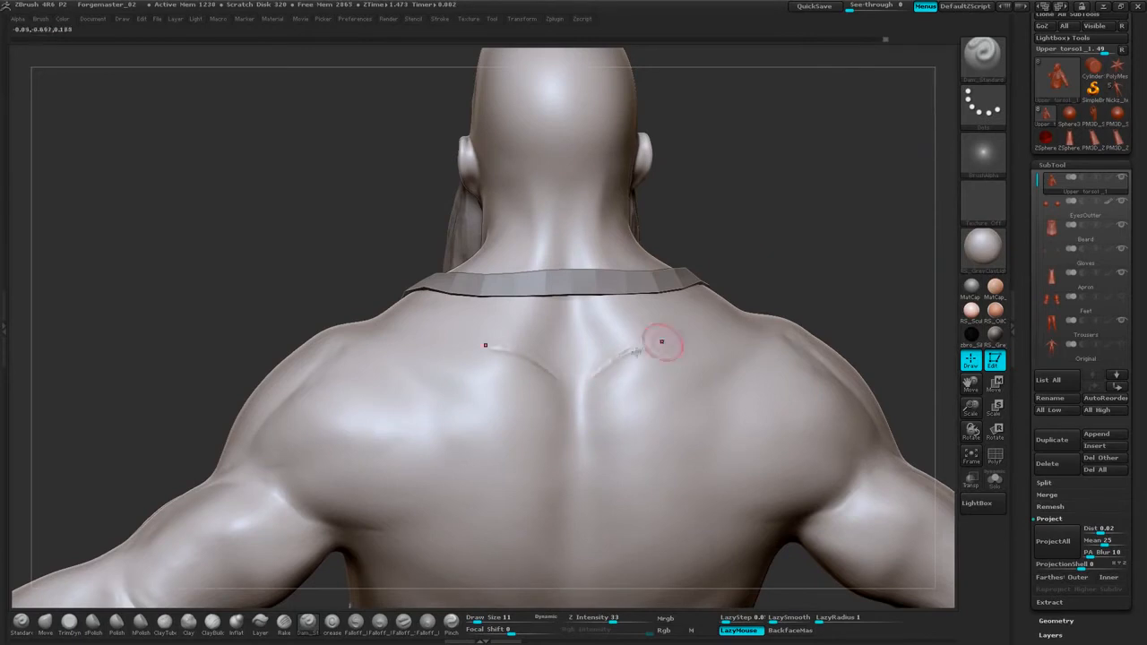
{"action": "mouse_move", "coordinate": [587, 369]}
{"action": "left_mouse_down"}
{"action": "mouse_move", "coordinate": [619, 339]}
{"action": "mouse_move", "coordinate": [584, 316]}
{"action": "left_mouse_up"}
{"action": "left_click_drag", "start_coordinate": [575, 313], "coordinate": [590, 286]}
{"action": "mouse_move", "coordinate": [583, 344]}
{"action": "left_mouse_down", "text": "shift"}
{"action": "mouse_move", "coordinate": [585, 320]}
{"action": "mouse_move", "coordinate": [618, 348]}
{"action": "left_mouse_up", "text": "shift"}
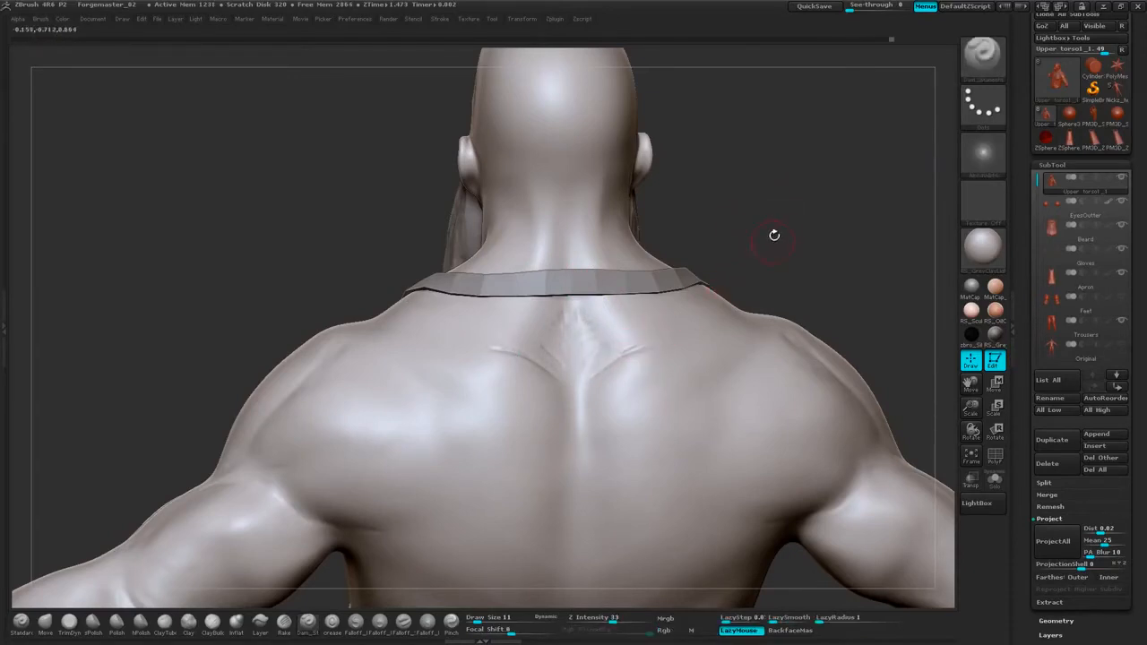
Refine the outer ends of the curved trapezius lines and smooth them.
{"action": "left_click_drag", "start_coordinate": [779, 234], "coordinate": [785, 234]}
{"action": "key", "text": "s"}
{"action": "left_click_drag", "start_coordinate": [780, 171], "coordinate": [789, 256]}
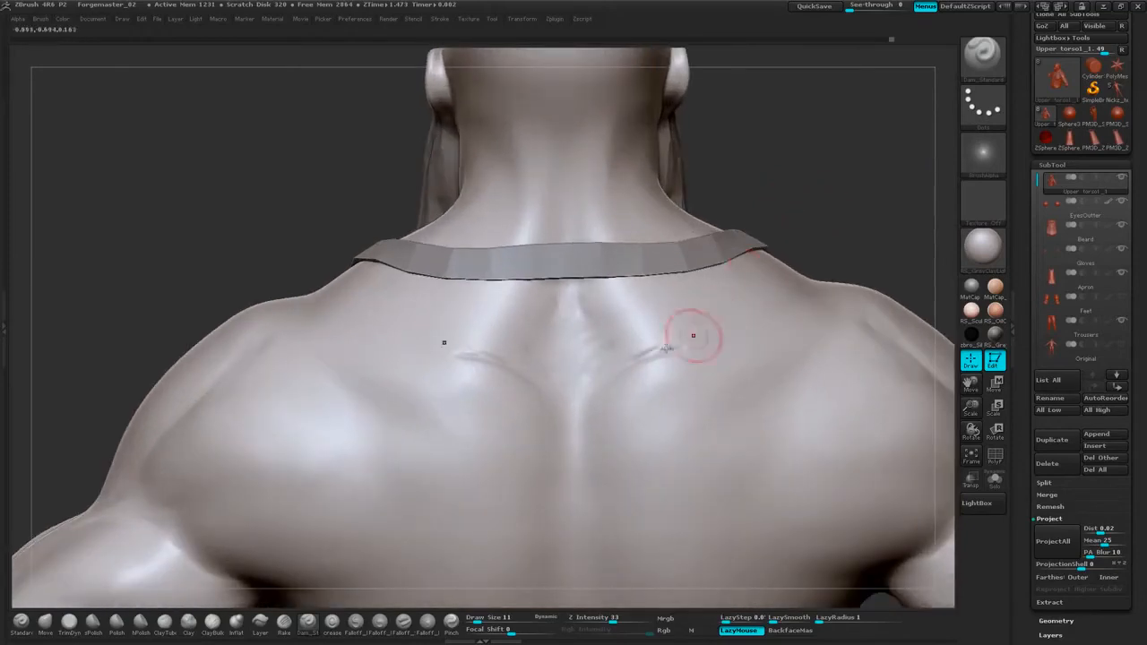
{"action": "left_click_drag", "start_coordinate": [651, 352], "coordinate": [657, 349], "text": "shift"}
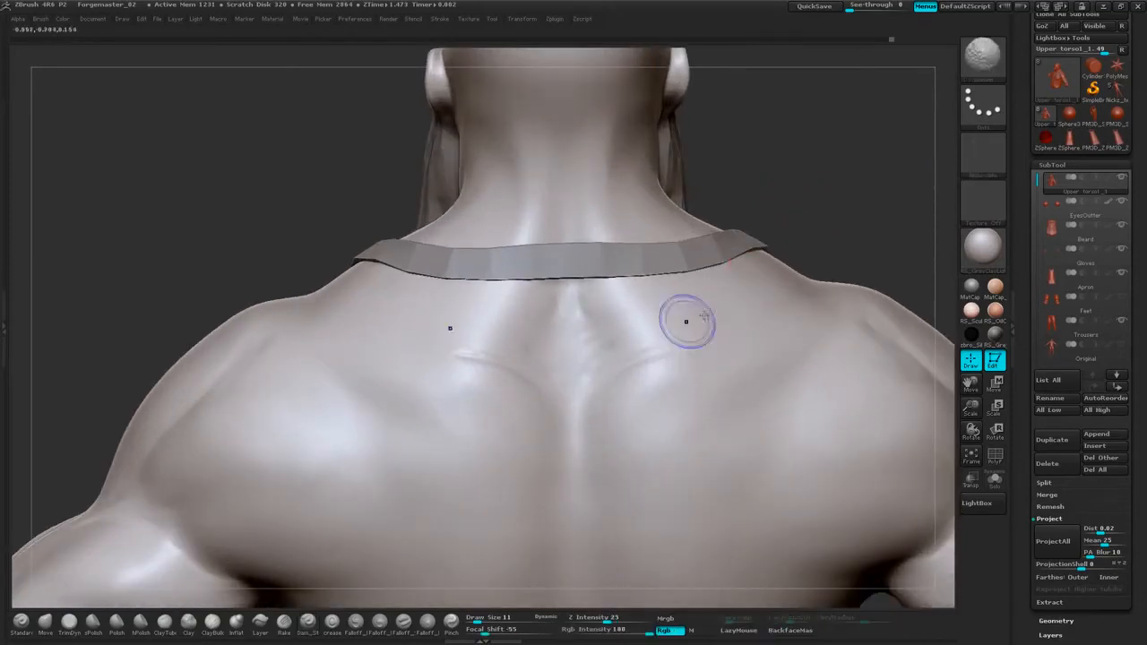
Lower the torso by one subdivision level and smooth the upper spine strokes with the Smooth brush at Z Intensity 46.
{"action": "right_click", "coordinate": [778, 232]}
{"action": "left_click", "coordinate": [831, 276]}
{"action": "right_click", "coordinate": [832, 260]}
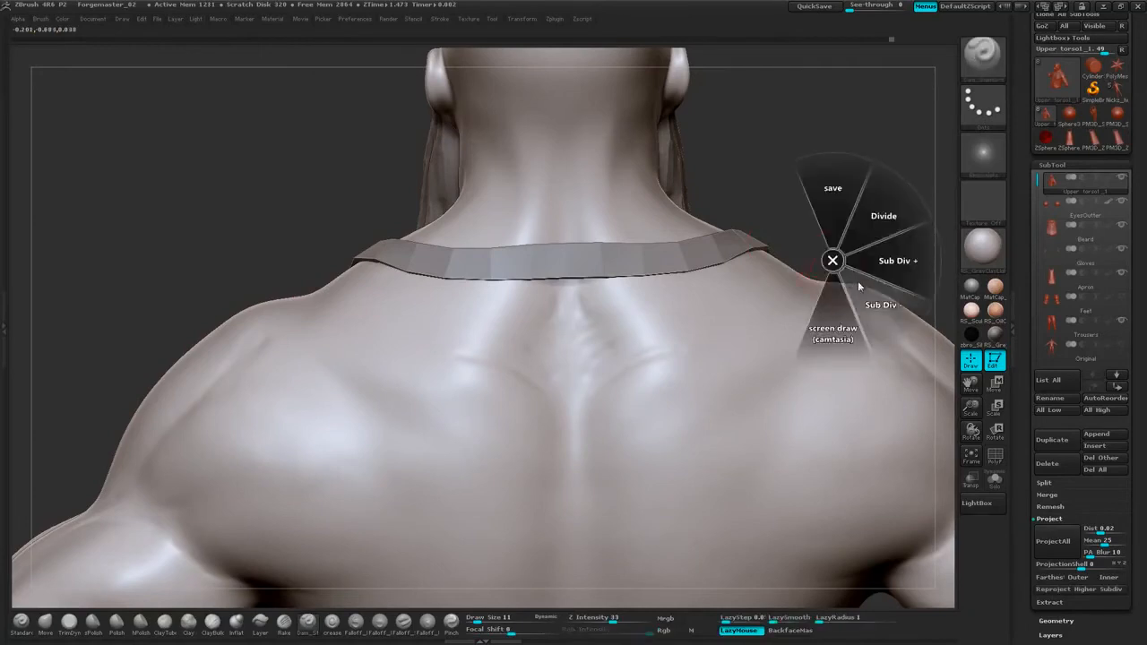
{"action": "left_click", "coordinate": [878, 305]}
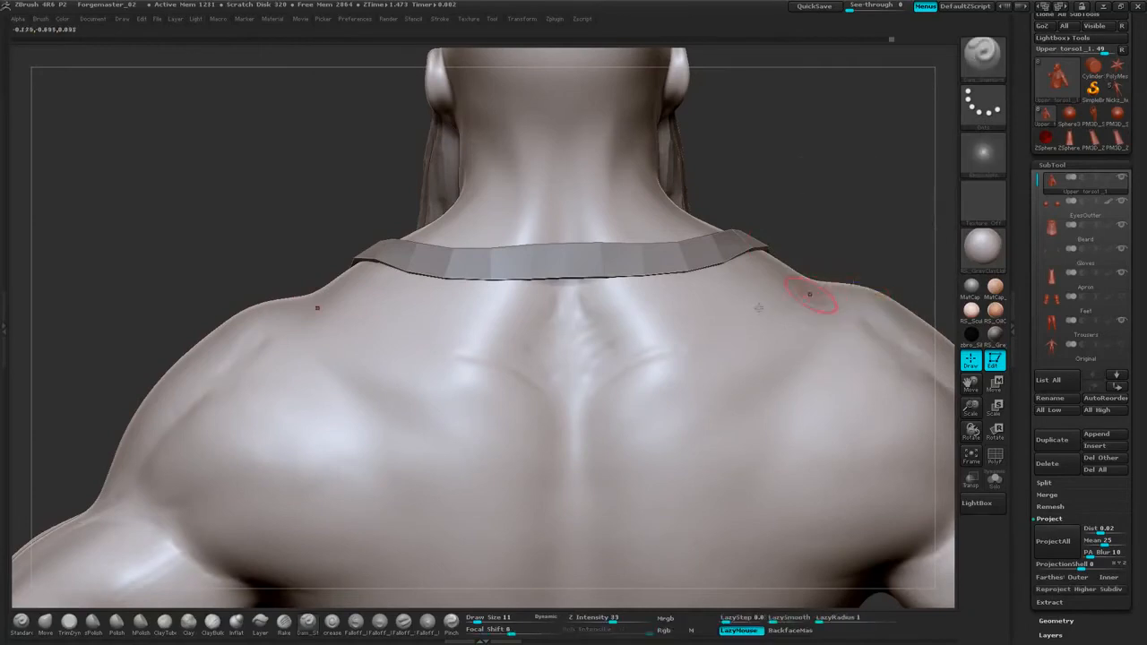
{"action": "right_click", "coordinate": [724, 305]}
{"action": "left_click", "coordinate": [802, 309]}
{"action": "left_click_drag", "start_coordinate": [662, 367], "coordinate": [626, 368], "text": "shift"}
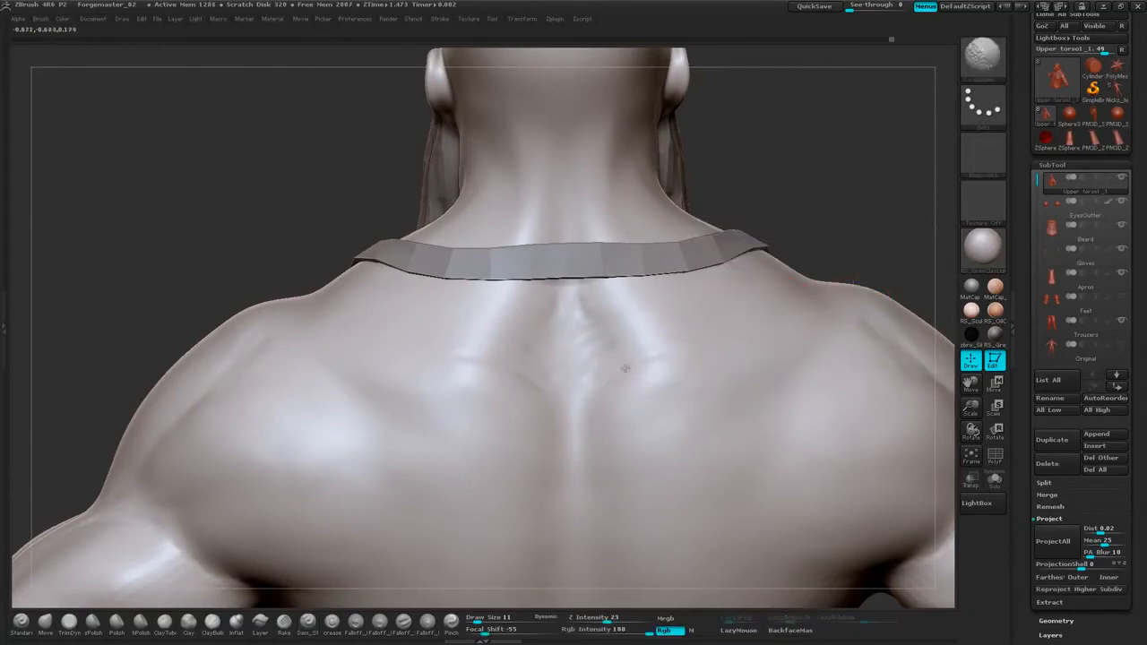
{"action": "right_click", "coordinate": [622, 295]}
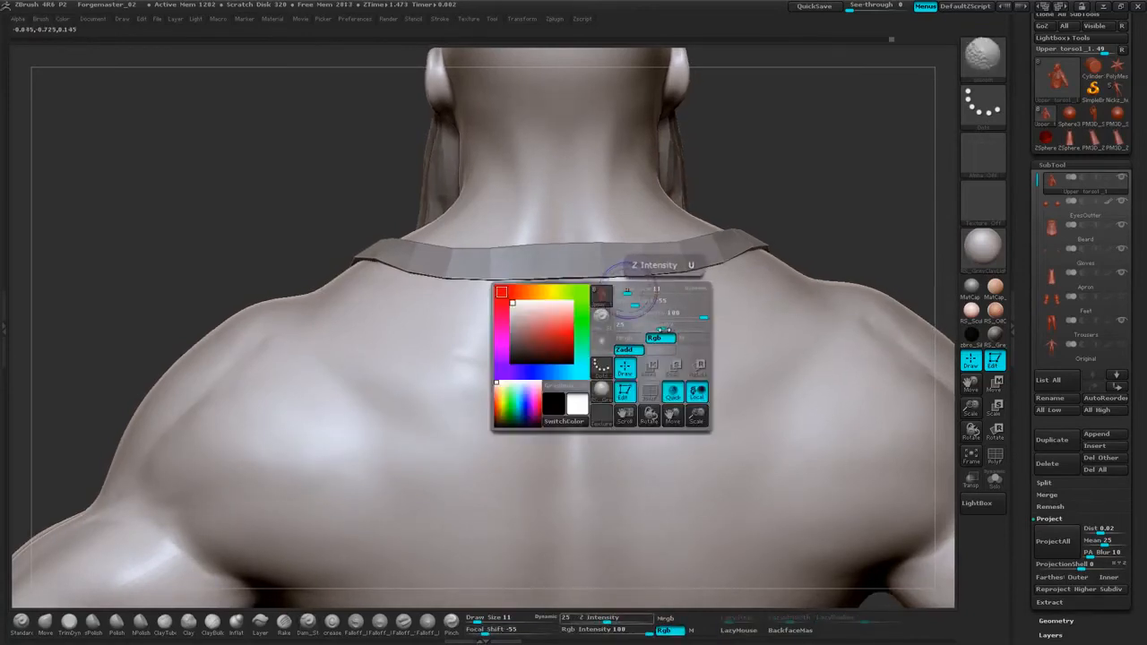
{"action": "left_click_drag", "start_coordinate": [663, 328], "coordinate": [677, 328]}
{"action": "left_click_drag", "start_coordinate": [606, 319], "coordinate": [586, 295], "text": "shift"}
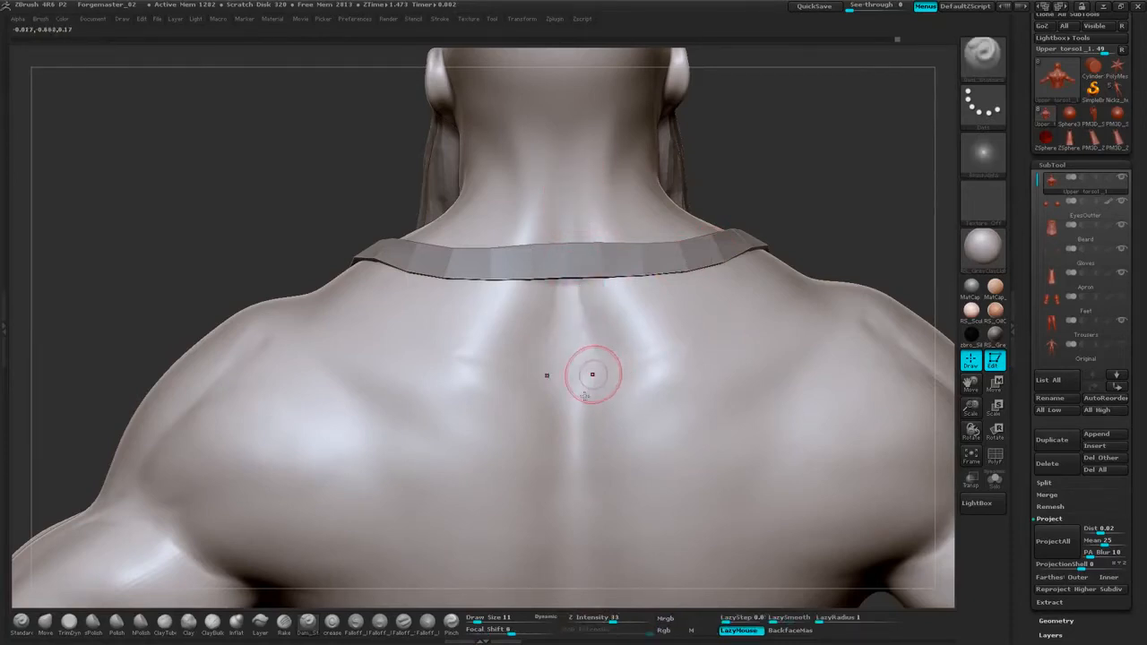
Recarve the V-shaped trapezius edges and the spine groove below them with Dam_Standard, and smooth the lines.
{"action": "left_click_drag", "start_coordinate": [595, 391], "coordinate": [571, 418]}
{"action": "mouse_move", "coordinate": [626, 359]}
{"action": "left_mouse_down"}
{"action": "mouse_move", "coordinate": [579, 419]}
{"action": "mouse_move", "coordinate": [586, 512]}
{"action": "left_mouse_up"}
{"action": "left_click_drag", "start_coordinate": [581, 414], "coordinate": [584, 509]}
{"action": "left_click_drag", "start_coordinate": [583, 420], "coordinate": [607, 373], "text": "shift"}
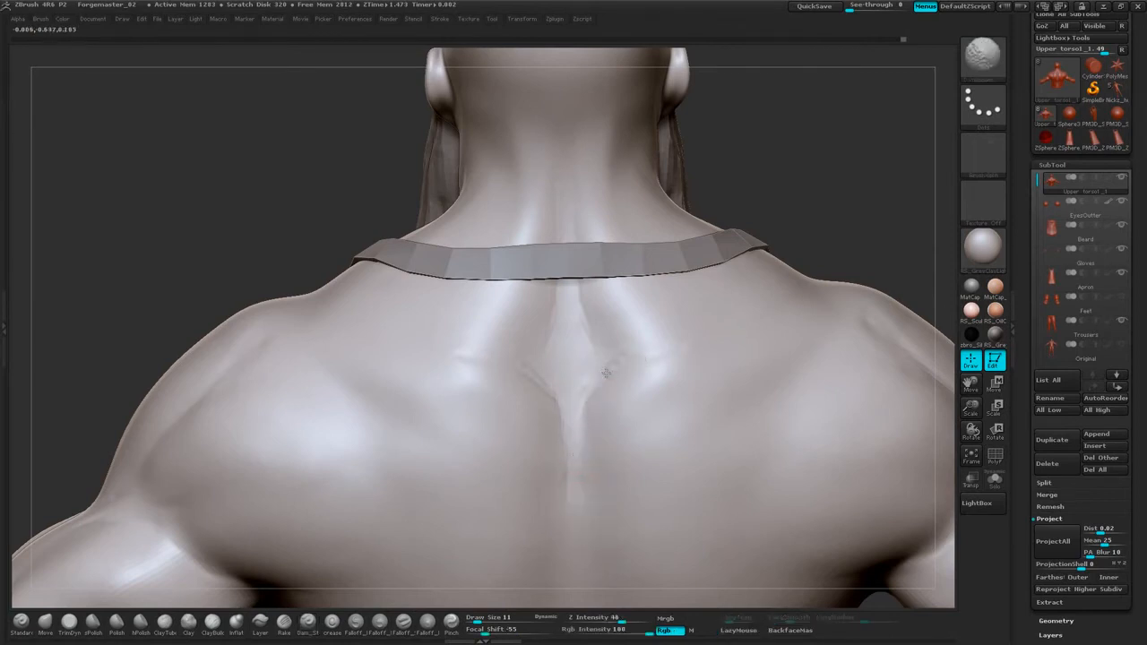
Soften the upper spine area and deepen the spine groove down the middle of the back.
{"action": "mouse_move", "coordinate": [745, 176]}
{"action": "left_mouse_down", "text": "alt"}
{"action": "mouse_move", "coordinate": [789, 197]}
{"action": "mouse_move", "coordinate": [794, 279]}
{"action": "mouse_move", "coordinate": [797, 188]}
{"action": "mouse_move", "coordinate": [829, 168]}
{"action": "left_mouse_up", "text": "alt"}
{"action": "mouse_move", "coordinate": [647, 253]}
{"action": "left_mouse_down", "text": "shift"}
{"action": "mouse_move", "coordinate": [628, 252]}
{"action": "mouse_move", "coordinate": [572, 299]}
{"action": "left_mouse_up", "text": "shift"}
{"action": "left_click_drag", "start_coordinate": [574, 345], "coordinate": [565, 354]}
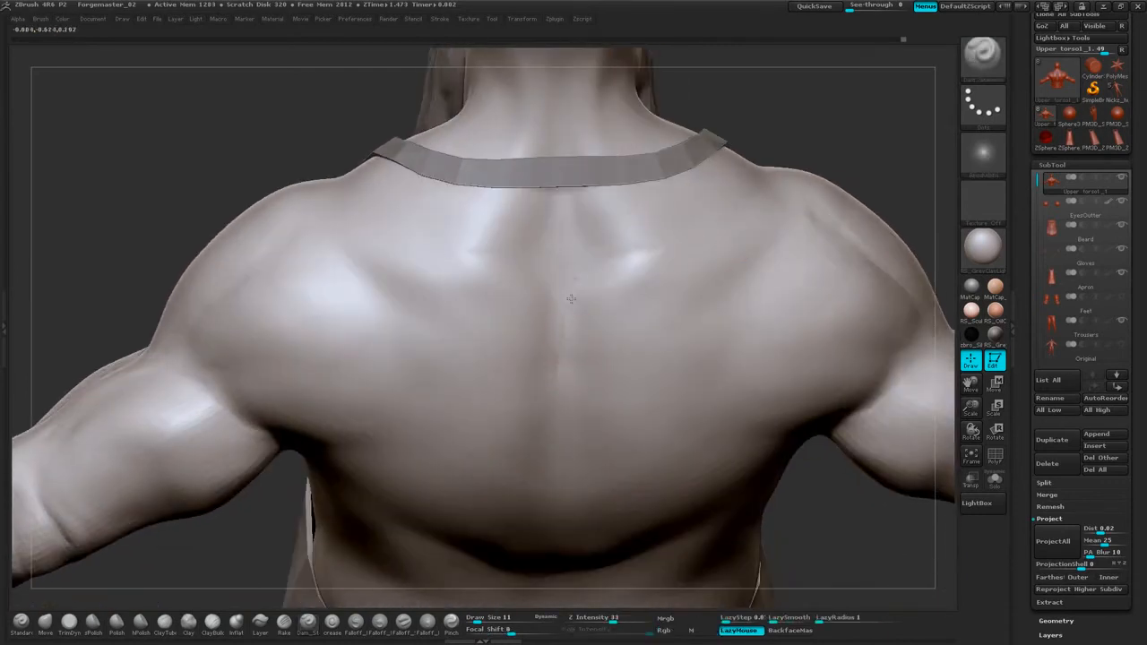
{"action": "mouse_move", "coordinate": [587, 274]}
{"action": "left_mouse_down"}
{"action": "mouse_move", "coordinate": [572, 319]}
{"action": "mouse_move", "coordinate": [575, 446]}
{"action": "left_mouse_up"}
Carve the V-shaped muscle edge from the armpits to the lower back, and smooth it along with the spine groove.
{"action": "mouse_move", "coordinate": [849, 181]}
{"action": "left_mouse_down"}
{"action": "mouse_move", "coordinate": [845, 155]}
{"action": "mouse_move", "coordinate": [737, 180]}
{"action": "left_mouse_up"}
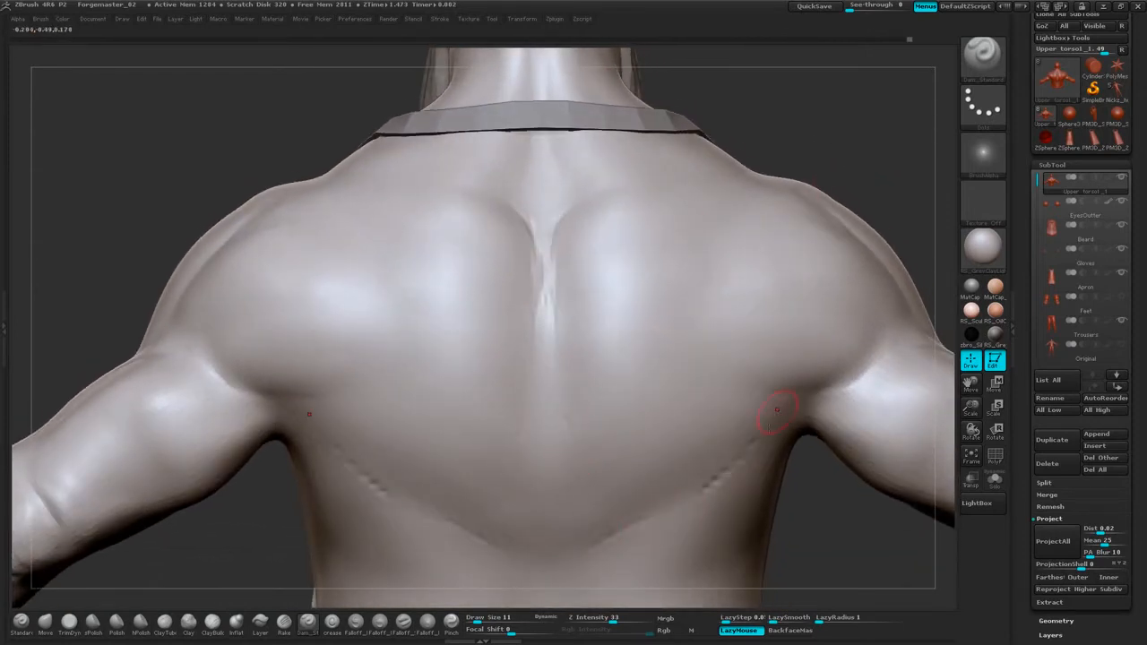
{"action": "left_click_drag", "start_coordinate": [744, 459], "coordinate": [591, 556]}
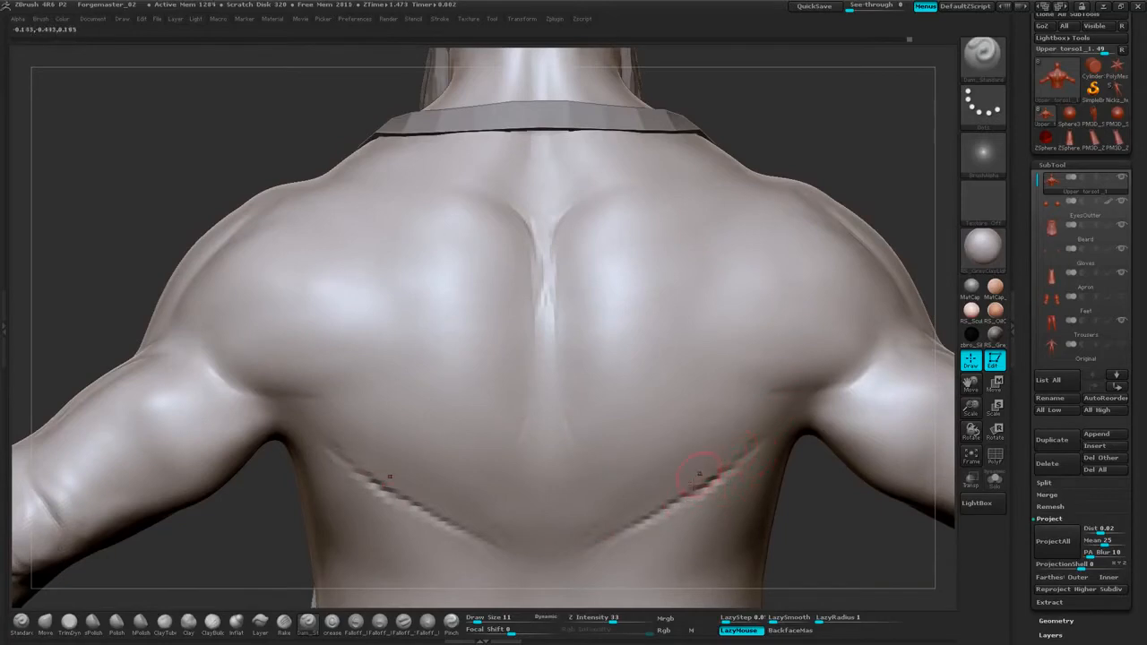
{"action": "left_click_drag", "start_coordinate": [744, 458], "coordinate": [627, 533], "text": "shift"}
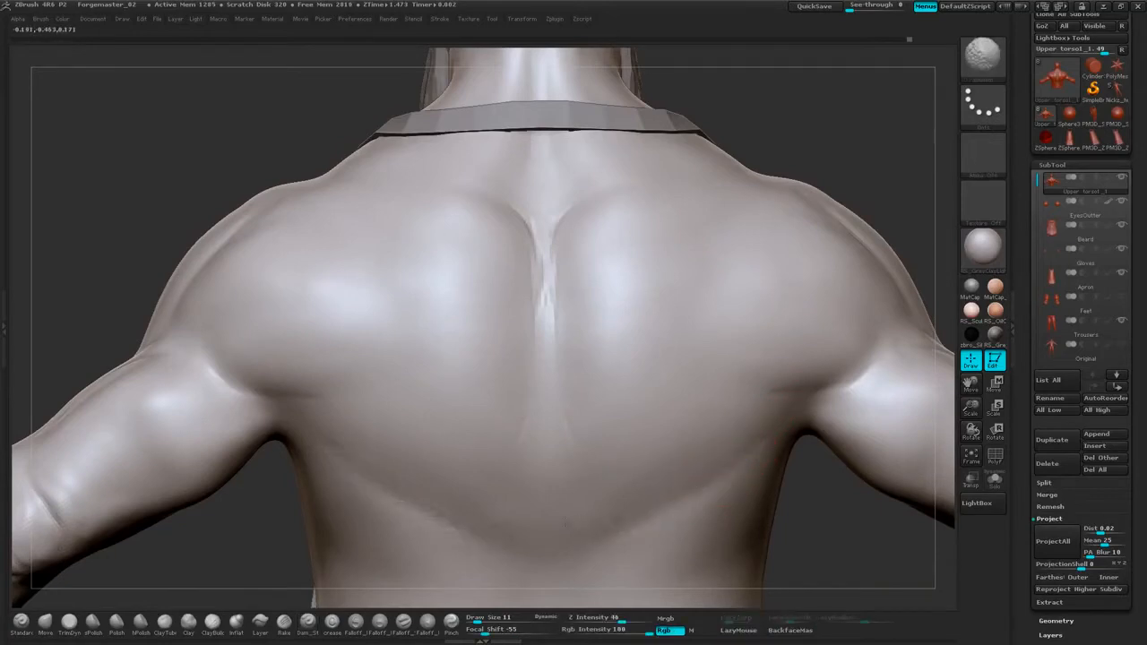
{"action": "left_click_drag", "start_coordinate": [564, 217], "coordinate": [569, 203], "text": "shift"}
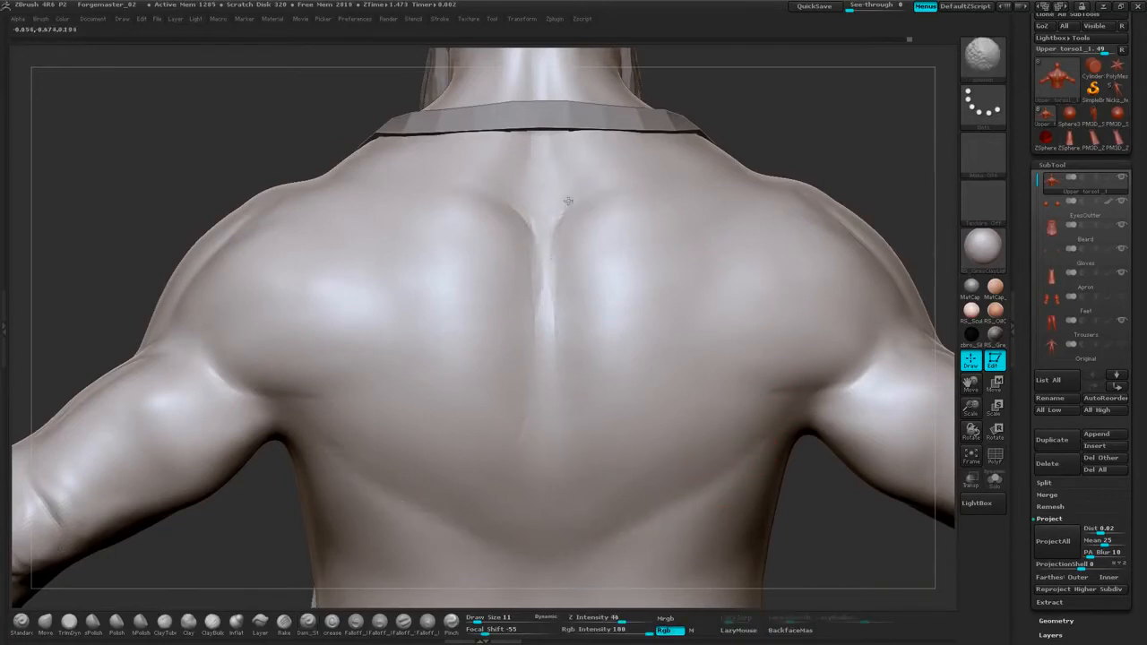
Raise the torso by one subdivision level and carve the crease behind the armpit below the rear deltoid.
{"action": "right_click", "coordinate": [812, 149]}
{"action": "left_click", "coordinate": [878, 148]}
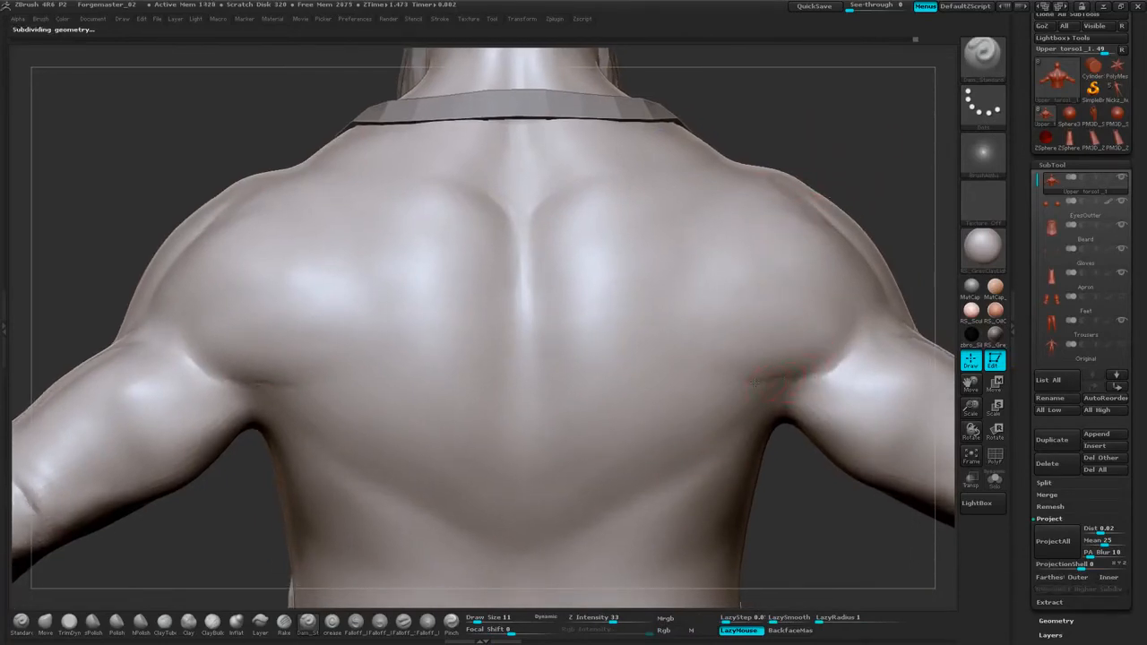
{"action": "left_click_drag", "start_coordinate": [796, 364], "coordinate": [760, 378]}
{"action": "key", "text": "shift"}
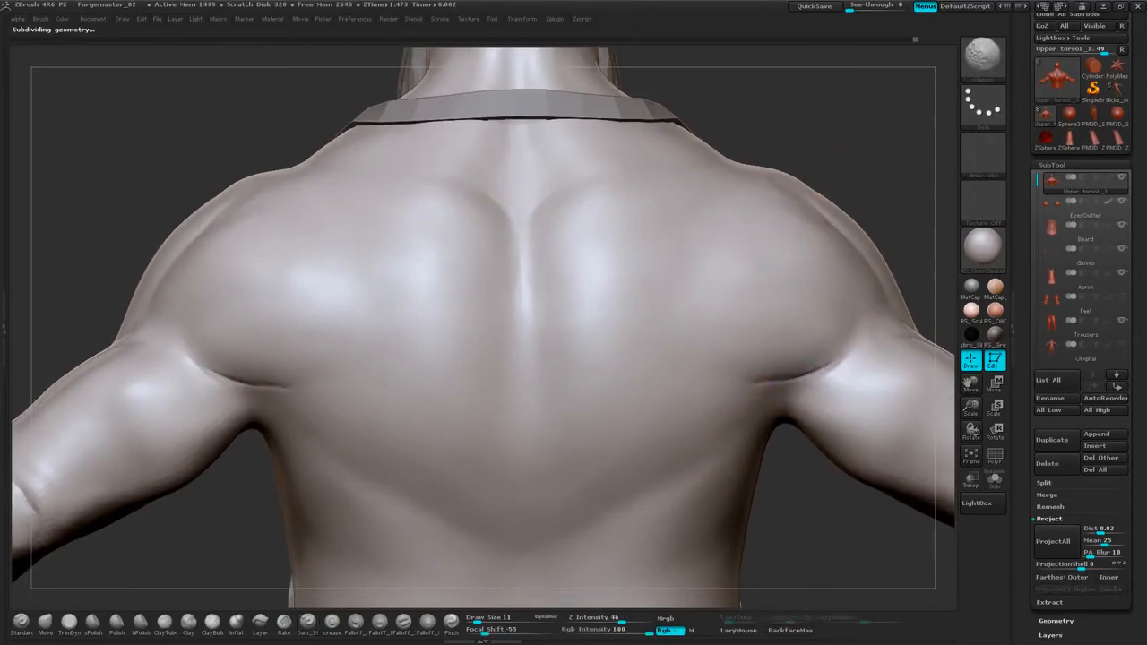
{"action": "mouse_move", "coordinate": [834, 484]}
{"action": "left_mouse_down"}
{"action": "mouse_move", "coordinate": [793, 430]}
{"action": "mouse_move", "coordinate": [778, 377]}
{"action": "left_mouse_up"}
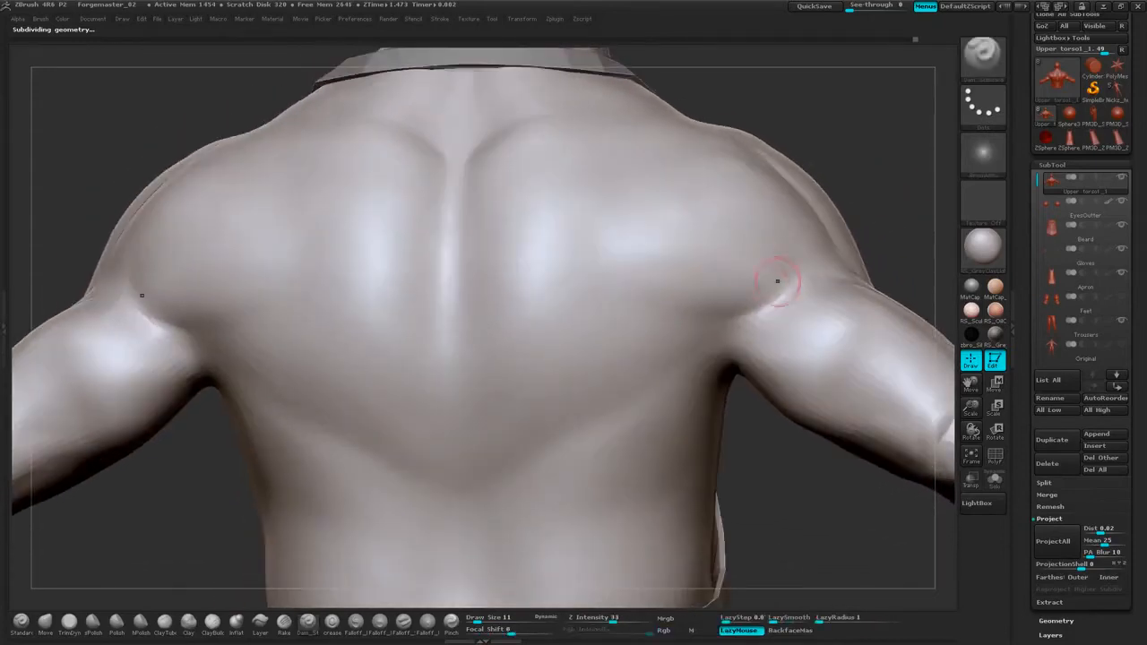
{"action": "mouse_move", "coordinate": [793, 298]}
{"action": "left_mouse_down"}
{"action": "mouse_move", "coordinate": [732, 317]}
{"action": "mouse_move", "coordinate": [796, 289]}
{"action": "mouse_move", "coordinate": [760, 309]}
{"action": "mouse_move", "coordinate": [704, 316]}
{"action": "left_mouse_up"}
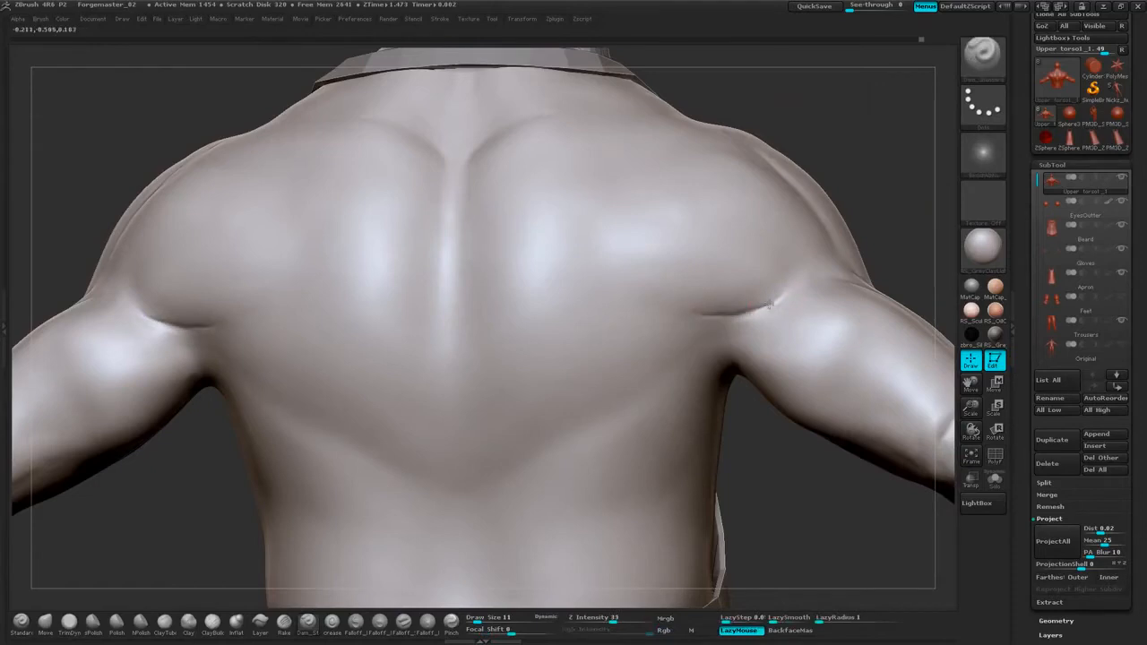
{"action": "key", "text": "shift"}
{"action": "left_click_drag", "start_coordinate": [776, 449], "coordinate": [820, 448]}
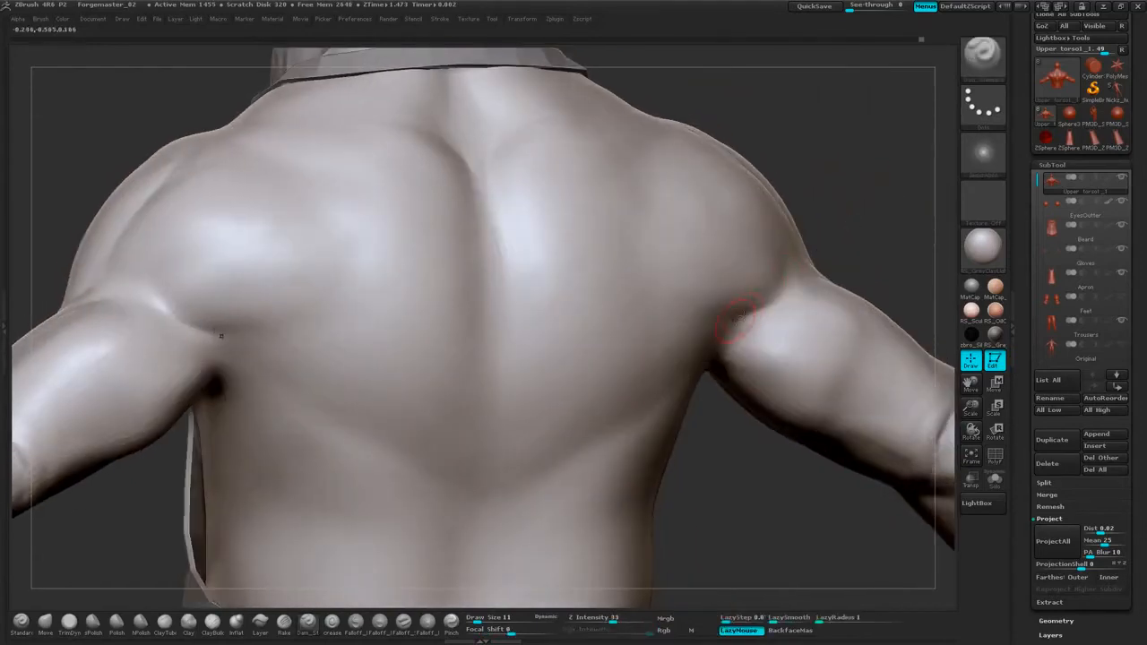
Carve the lower edge of the back muscles from the armpits toward the spine with Dam_Standard, and smooth the line.
{"action": "left_click_drag", "start_coordinate": [858, 217], "coordinate": [648, 400]}
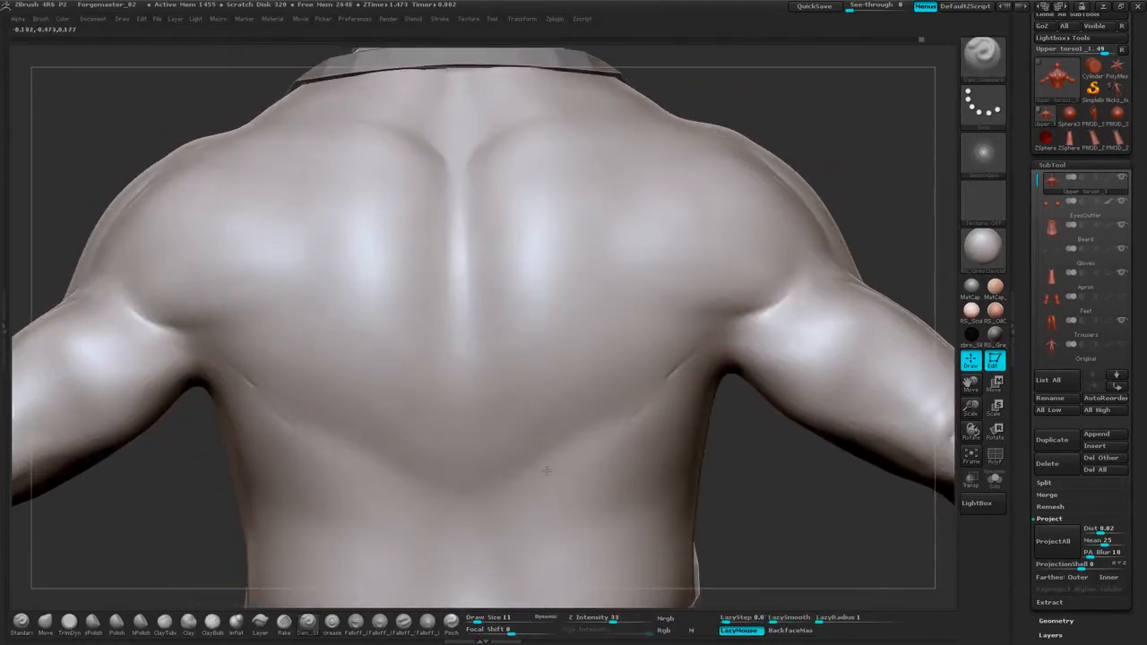
{"action": "mouse_move", "coordinate": [565, 459]}
{"action": "left_mouse_down"}
{"action": "mouse_move", "coordinate": [642, 405]}
{"action": "mouse_move", "coordinate": [569, 452]}
{"action": "left_mouse_up"}
{"action": "key", "text": "shift"}
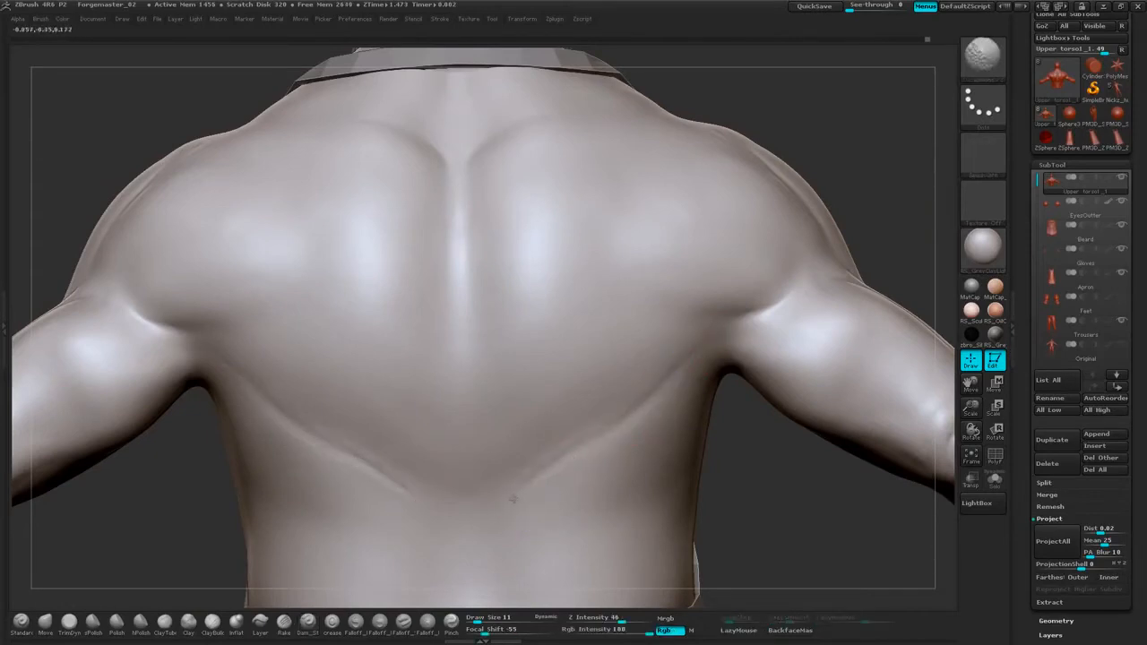
{"action": "left_click_drag", "start_coordinate": [672, 363], "coordinate": [525, 479], "text": "shift"}
Display the torso's geometry settings, then sharpen the lower point of the V-shaped back muscle edge and soften it.
{"action": "left_click_drag", "start_coordinate": [1144, 258], "coordinate": [1133, 134]}
{"action": "left_click", "coordinate": [1051, 321]}
{"action": "mouse_move", "coordinate": [1131, 313]}
{"action": "left_mouse_down"}
{"action": "mouse_move", "coordinate": [1131, 235]}
{"action": "mouse_move", "coordinate": [1132, 453]}
{"action": "left_mouse_up"}
{"action": "mouse_move", "coordinate": [866, 205]}
{"action": "left_mouse_down", "text": "alt"}
{"action": "mouse_move", "coordinate": [864, 154]}
{"action": "mouse_move", "coordinate": [904, 182]}
{"action": "left_mouse_up", "text": "alt"}
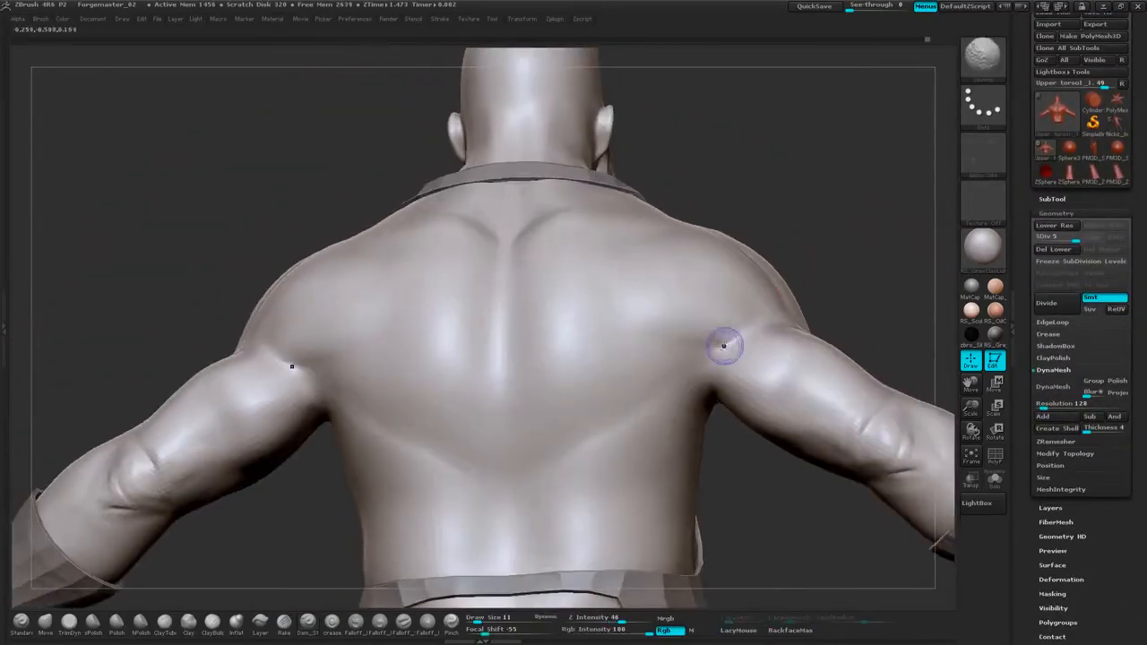
{"action": "left_click_drag", "start_coordinate": [825, 267], "coordinate": [789, 190], "text": "alt"}
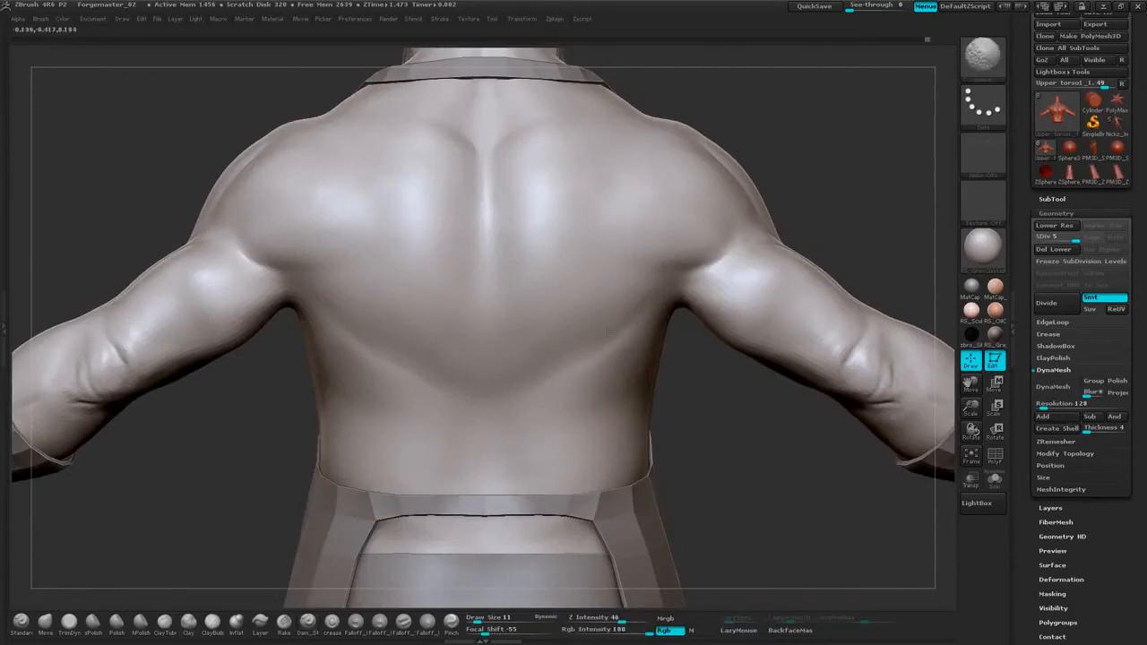
{"action": "key", "text": "shift"}
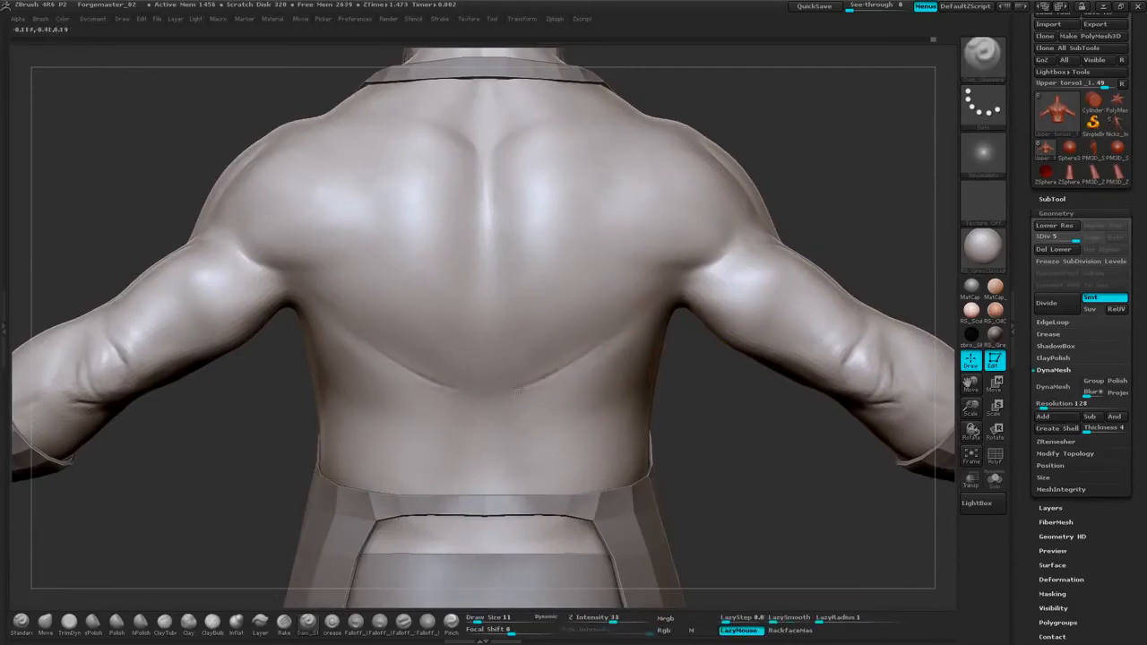
{"action": "left_click_drag", "start_coordinate": [519, 390], "coordinate": [627, 326]}
{"action": "key", "text": "shift"}
{"action": "mouse_move", "coordinate": [547, 375]}
{"action": "left_mouse_down"}
{"action": "mouse_move", "coordinate": [614, 335]}
{"action": "mouse_move", "coordinate": [519, 387]}
{"action": "left_mouse_up"}
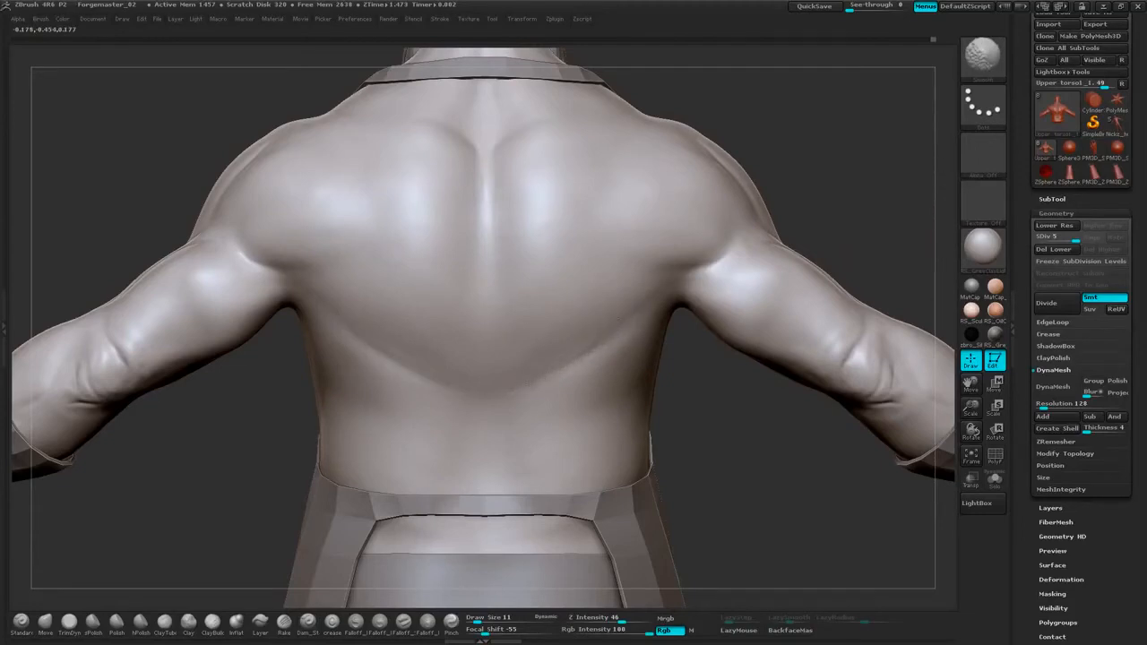
Carve light muscle lines beside the spine and across the lower back above the apron band, and smooth them.
{"action": "key", "text": "shift"}
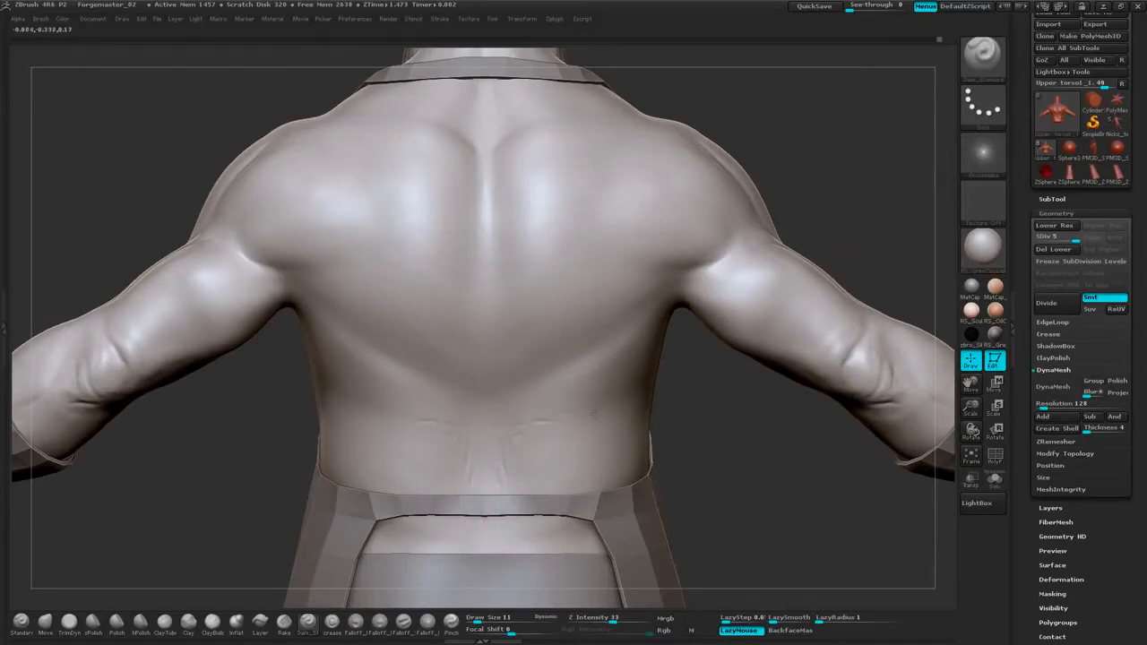
{"action": "key", "text": "shift"}
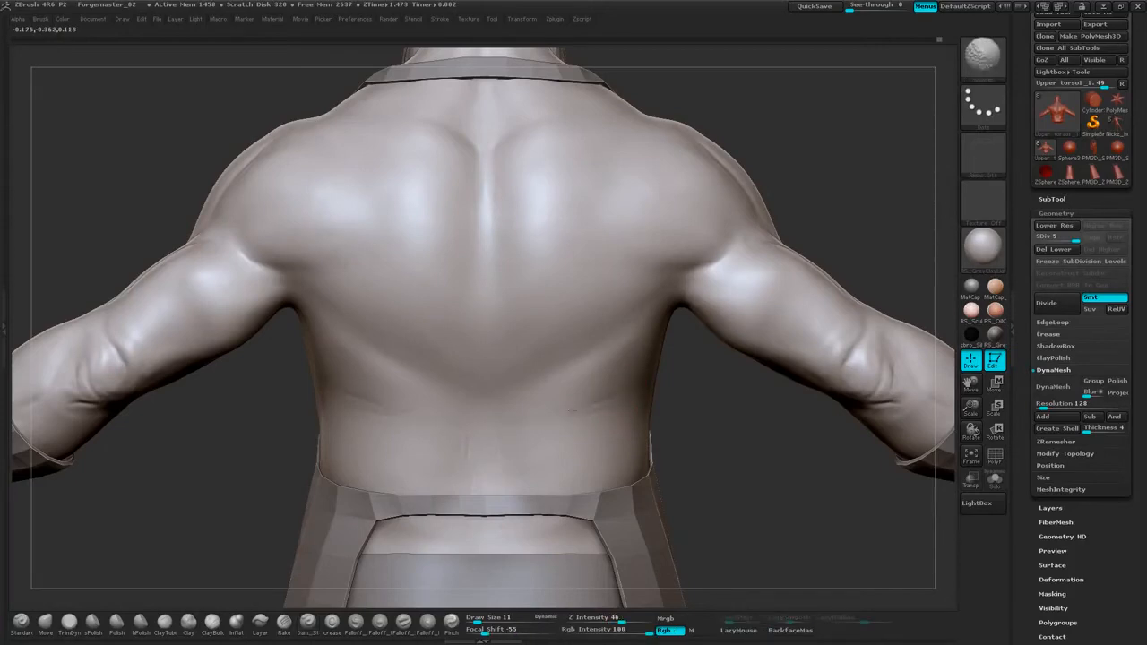
{"action": "left_click_drag", "start_coordinate": [704, 418], "coordinate": [686, 385]}
{"action": "key", "text": "shift"}
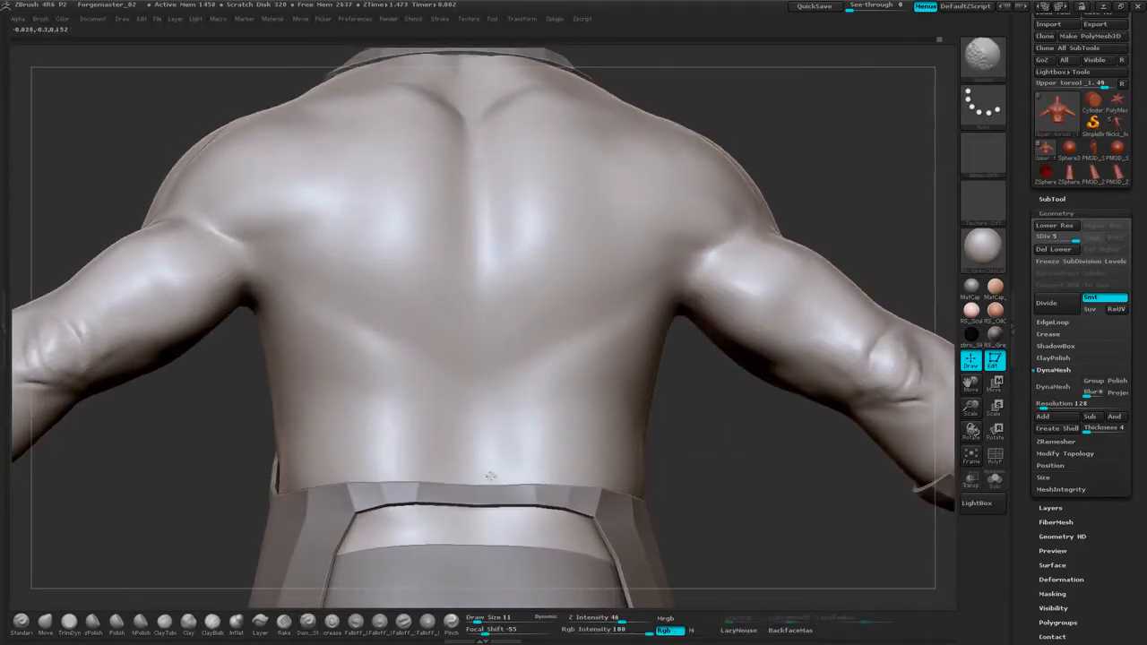
{"action": "left_click_drag", "start_coordinate": [717, 440], "coordinate": [725, 387]}
Carve slanted creases across the lower back and small hollows around the apron band, and blend them by smoothing.
{"action": "key", "text": "shift"}
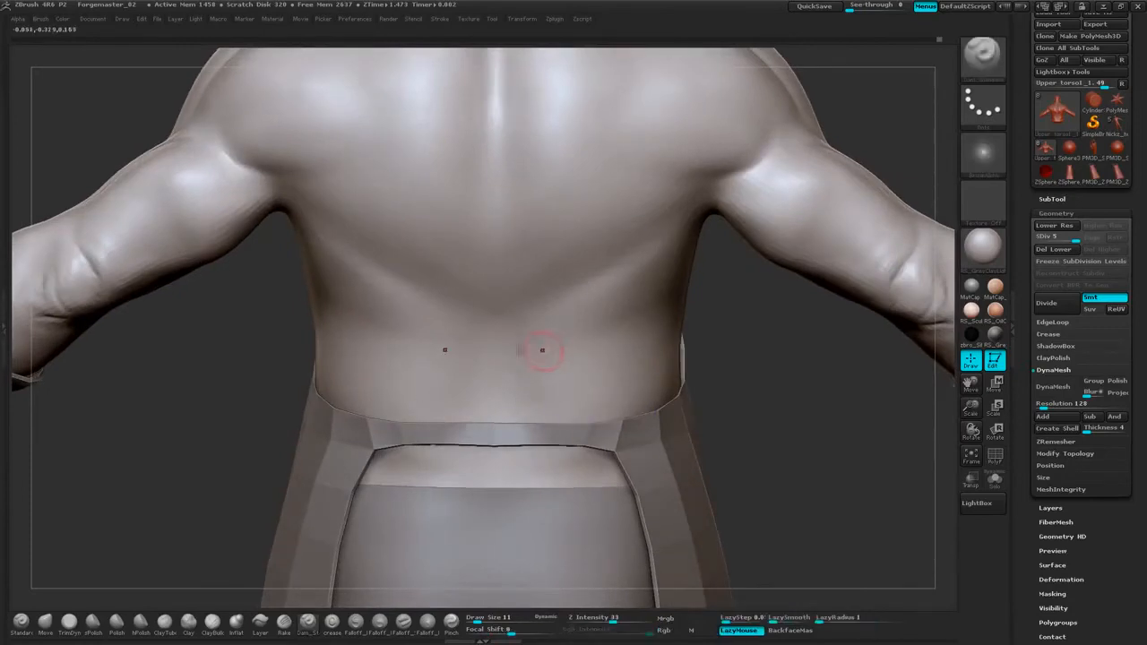
{"action": "left_click_drag", "start_coordinate": [636, 324], "coordinate": [649, 316]}
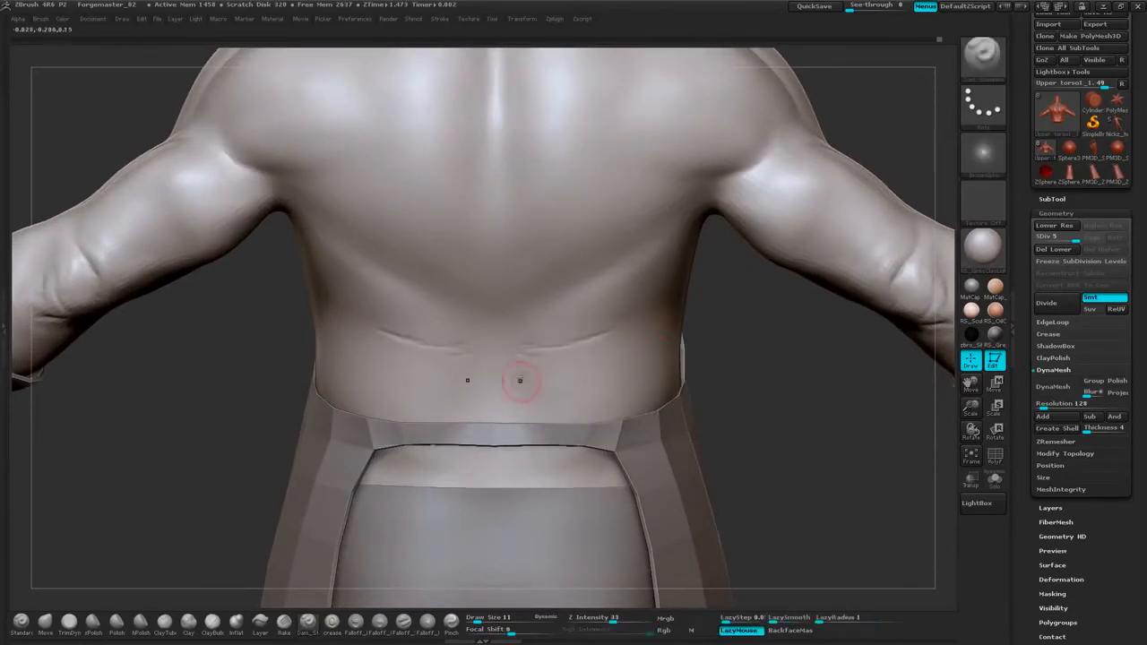
{"action": "mouse_move", "coordinate": [520, 403]}
{"action": "left_mouse_down"}
{"action": "mouse_move", "coordinate": [559, 412]}
{"action": "mouse_move", "coordinate": [517, 403]}
{"action": "left_mouse_up"}
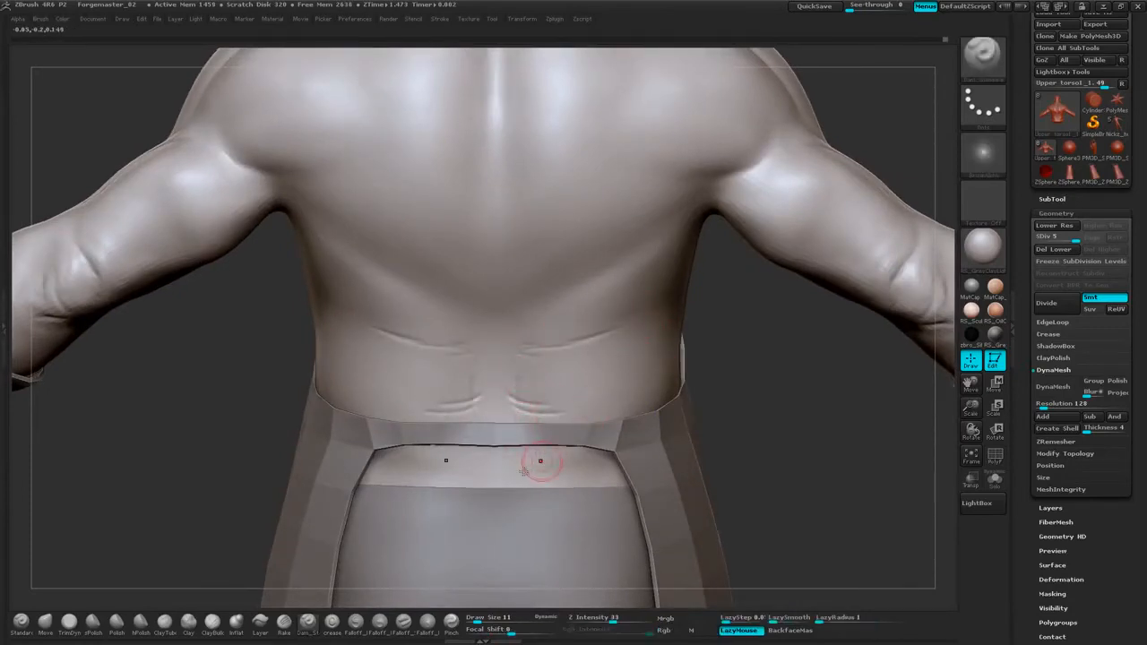
{"action": "mouse_move", "coordinate": [524, 471]}
{"action": "left_mouse_down"}
{"action": "mouse_move", "coordinate": [572, 468]}
{"action": "mouse_move", "coordinate": [539, 469]}
{"action": "left_mouse_up"}
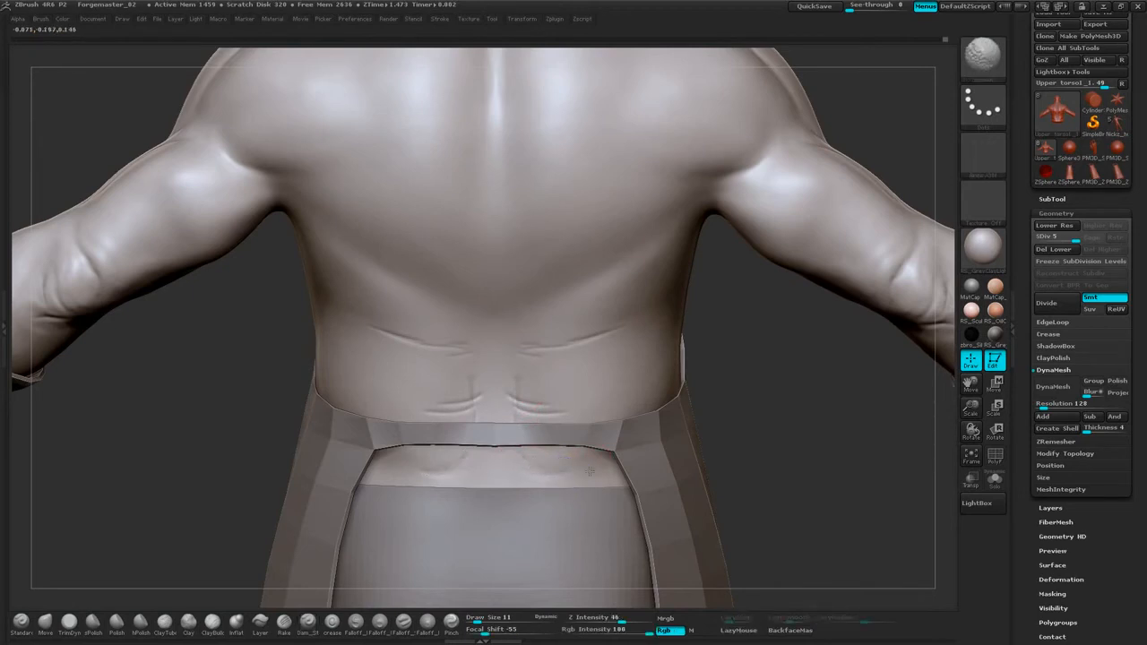
{"action": "left_click_drag", "start_coordinate": [549, 406], "coordinate": [511, 410], "text": "shift"}
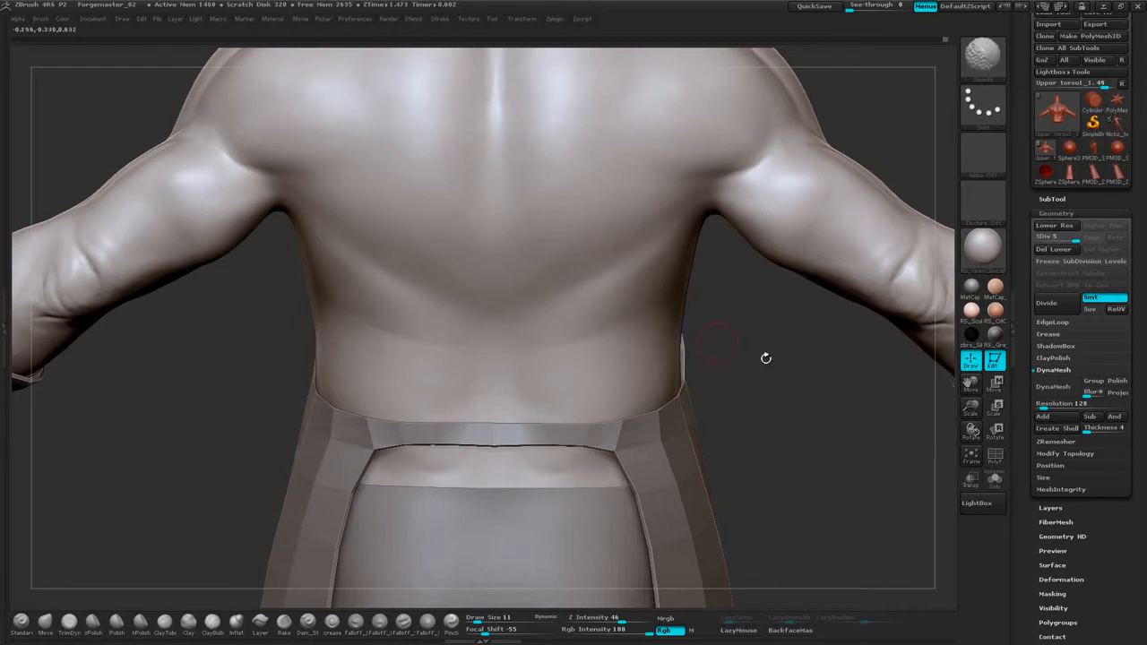
{"action": "left_click_drag", "start_coordinate": [767, 359], "coordinate": [736, 354]}
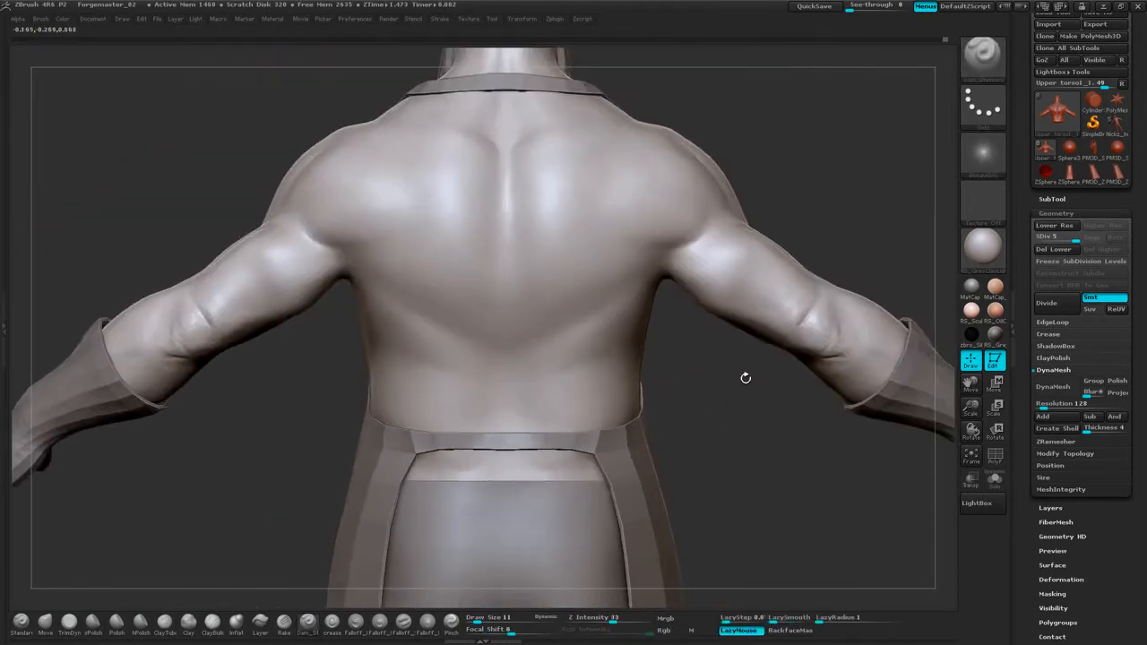
Cut the curved lower latissimus edge deeper from the armpits to mid-back with repeated strokes, and smooth it.
{"action": "mouse_move", "coordinate": [744, 376]}
{"action": "left_mouse_down"}
{"action": "mouse_move", "coordinate": [813, 246]}
{"action": "mouse_move", "coordinate": [842, 240]}
{"action": "mouse_move", "coordinate": [815, 243]}
{"action": "left_mouse_up"}
{"action": "mouse_move", "coordinate": [771, 345]}
{"action": "left_mouse_down", "text": "alt"}
{"action": "mouse_move", "coordinate": [743, 371]}
{"action": "mouse_move", "coordinate": [731, 336]}
{"action": "left_mouse_up", "text": "alt"}
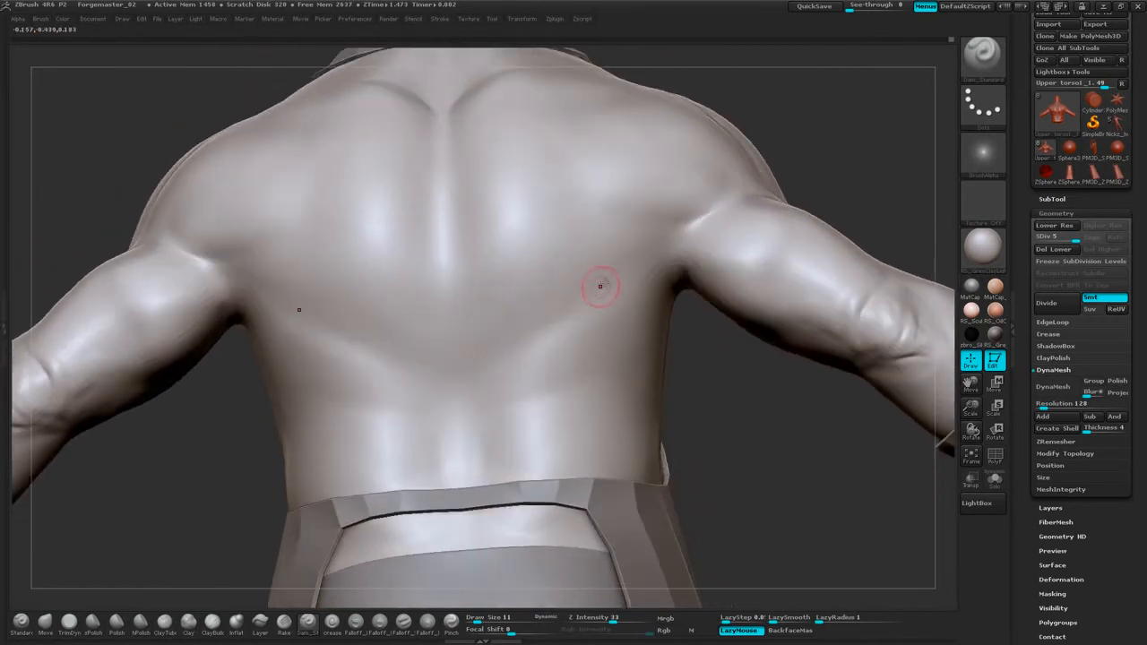
{"action": "left_click_drag", "start_coordinate": [639, 274], "coordinate": [492, 356]}
{"action": "mouse_move", "coordinate": [580, 323]}
{"action": "left_mouse_down"}
{"action": "mouse_move", "coordinate": [468, 361]}
{"action": "mouse_move", "coordinate": [502, 356]}
{"action": "left_mouse_up"}
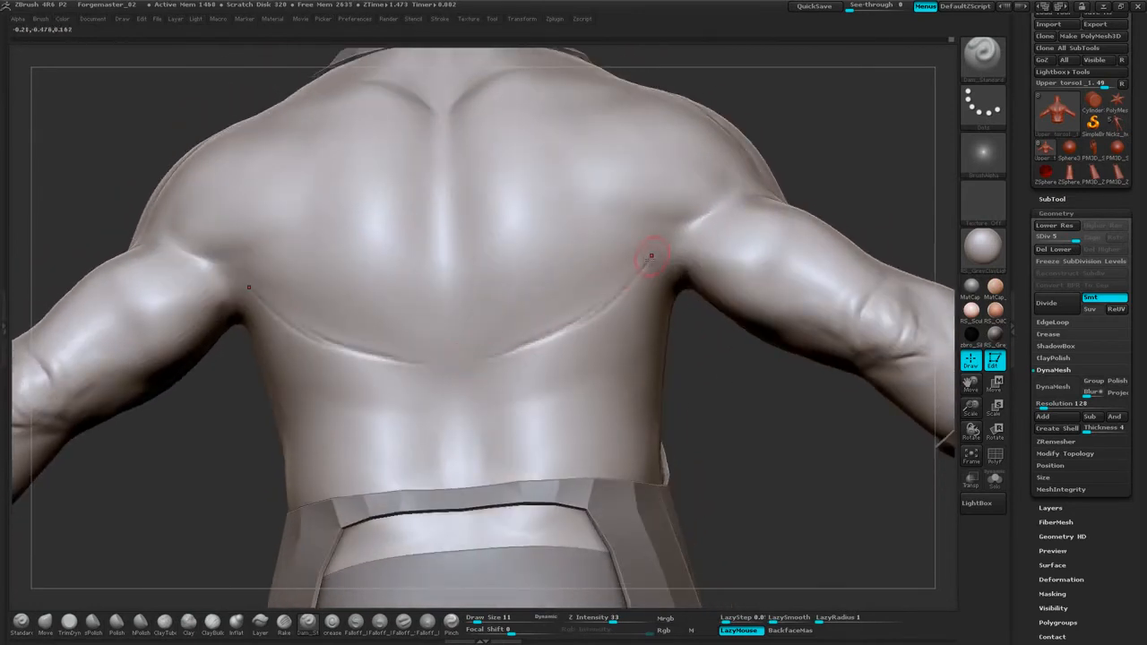
{"action": "mouse_move", "coordinate": [651, 256]}
{"action": "left_mouse_down"}
{"action": "mouse_move", "coordinate": [556, 337]}
{"action": "mouse_move", "coordinate": [520, 351]}
{"action": "left_mouse_up"}
{"action": "mouse_move", "coordinate": [657, 261]}
{"action": "left_mouse_down"}
{"action": "mouse_move", "coordinate": [542, 341]}
{"action": "mouse_move", "coordinate": [492, 359]}
{"action": "left_mouse_up"}
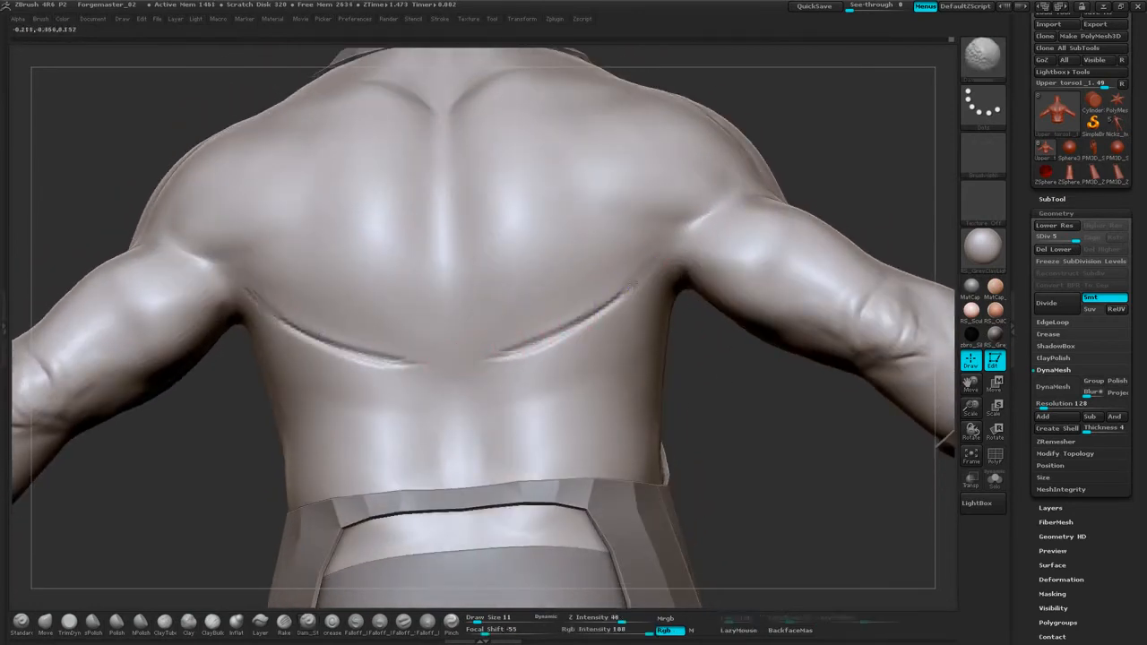
{"action": "left_click_drag", "start_coordinate": [628, 294], "coordinate": [506, 355], "text": "shift"}
{"action": "left_click_drag", "start_coordinate": [602, 310], "coordinate": [500, 357], "text": "shift"}
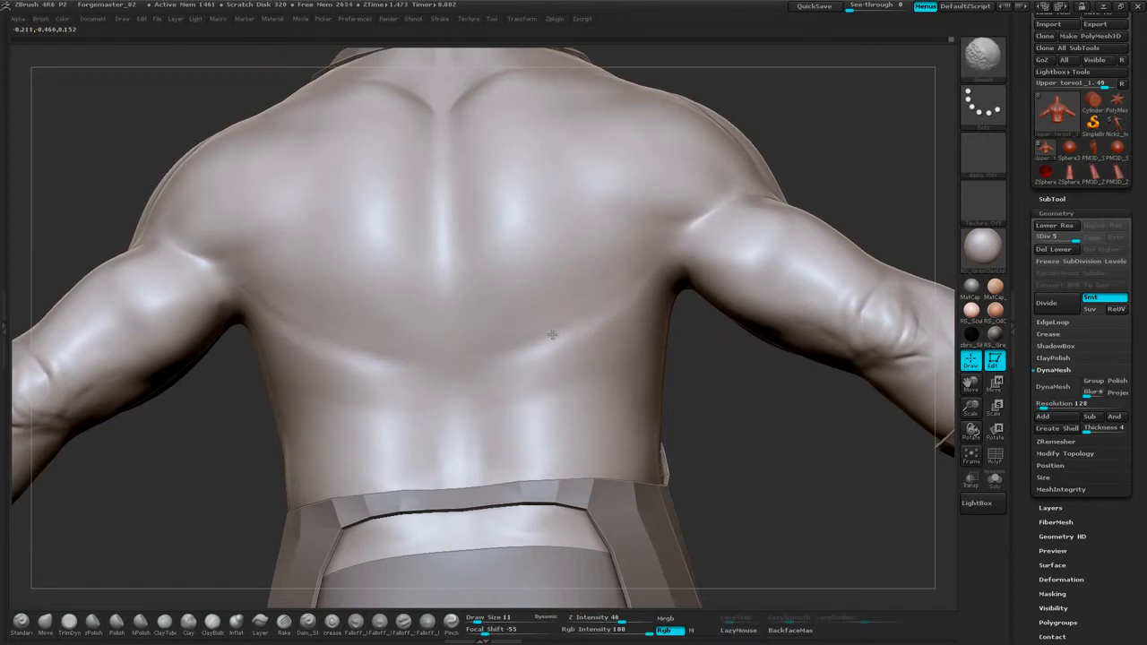
Define the horizontal crease across the lower back below the latissimus edge and soften it.
{"action": "left_click_drag", "start_coordinate": [715, 400], "coordinate": [623, 408]}
{"action": "mouse_move", "coordinate": [482, 406]}
{"action": "left_mouse_down"}
{"action": "mouse_move", "coordinate": [622, 380]}
{"action": "mouse_move", "coordinate": [648, 392]}
{"action": "mouse_move", "coordinate": [549, 391]}
{"action": "left_mouse_up"}
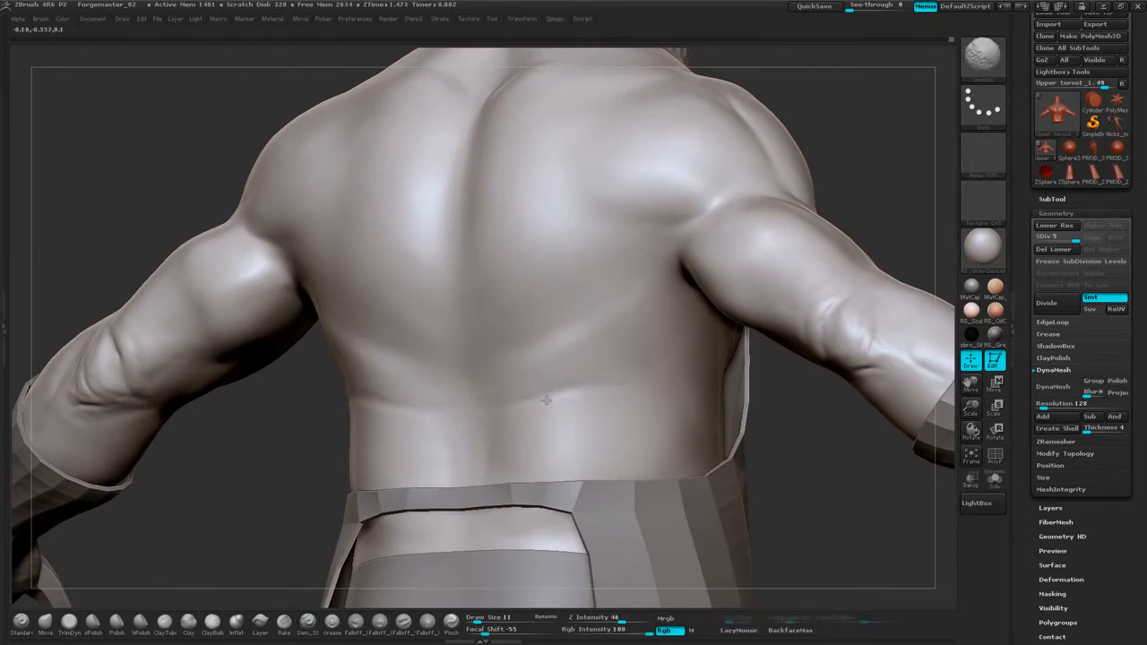
{"action": "mouse_move", "coordinate": [772, 434]}
{"action": "left_mouse_down"}
{"action": "mouse_move", "coordinate": [812, 439]}
{"action": "mouse_move", "coordinate": [726, 436]}
{"action": "mouse_move", "coordinate": [799, 218]}
{"action": "mouse_move", "coordinate": [809, 252]}
{"action": "mouse_move", "coordinate": [751, 360]}
{"action": "left_mouse_up"}
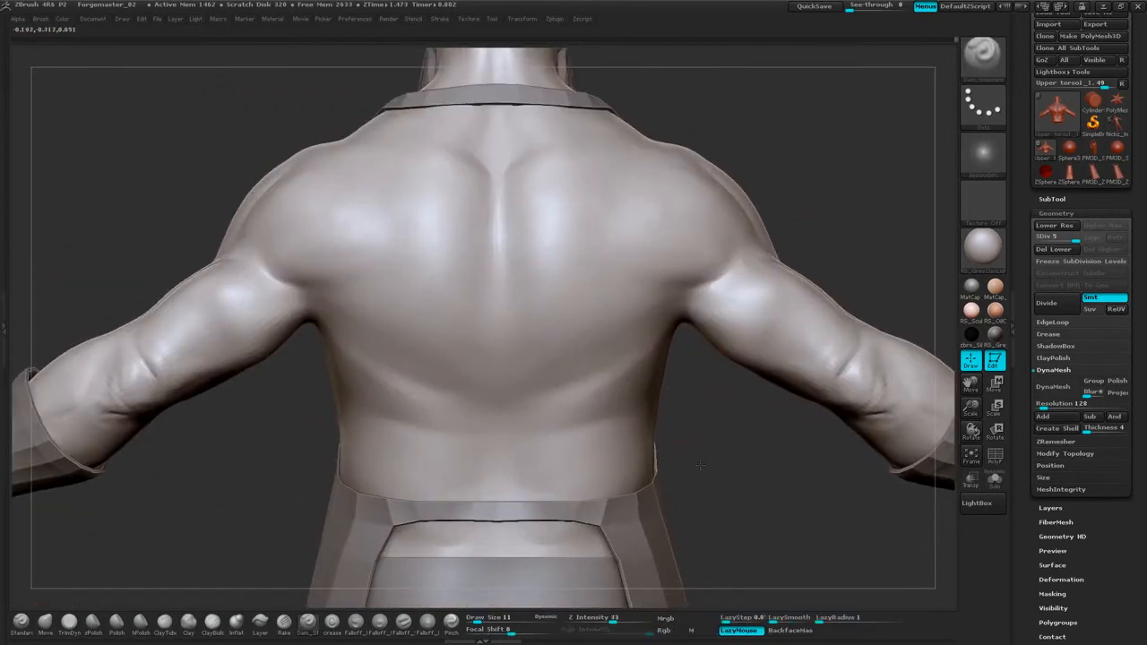
Carve the inner and lower edges of both shoulder blades with Dam_Standard.
{"action": "mouse_move", "coordinate": [789, 269]}
{"action": "left_mouse_down"}
{"action": "mouse_move", "coordinate": [798, 287]}
{"action": "mouse_move", "coordinate": [809, 263]}
{"action": "mouse_move", "coordinate": [812, 276]}
{"action": "mouse_move", "coordinate": [673, 417]}
{"action": "mouse_move", "coordinate": [615, 395]}
{"action": "left_mouse_up"}
{"action": "mouse_move", "coordinate": [771, 224]}
{"action": "left_mouse_down", "text": "alt"}
{"action": "mouse_move", "coordinate": [763, 169]}
{"action": "mouse_move", "coordinate": [773, 314]}
{"action": "left_mouse_up", "text": "alt"}
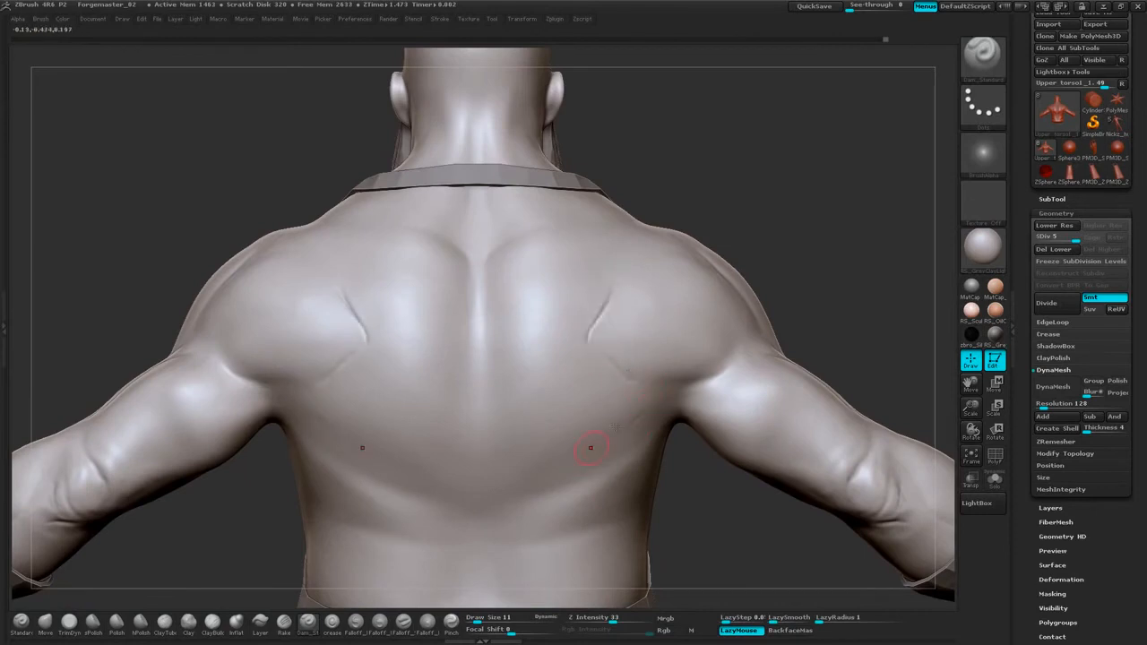
Carve fine creases along the outer edges of the shoulder blades with the Dam_Standard brush and soften them with Smooth.
{"action": "left_click_drag", "start_coordinate": [633, 390], "coordinate": [632, 381], "text": "shift"}
{"action": "left_click_drag", "start_coordinate": [591, 335], "coordinate": [615, 286]}
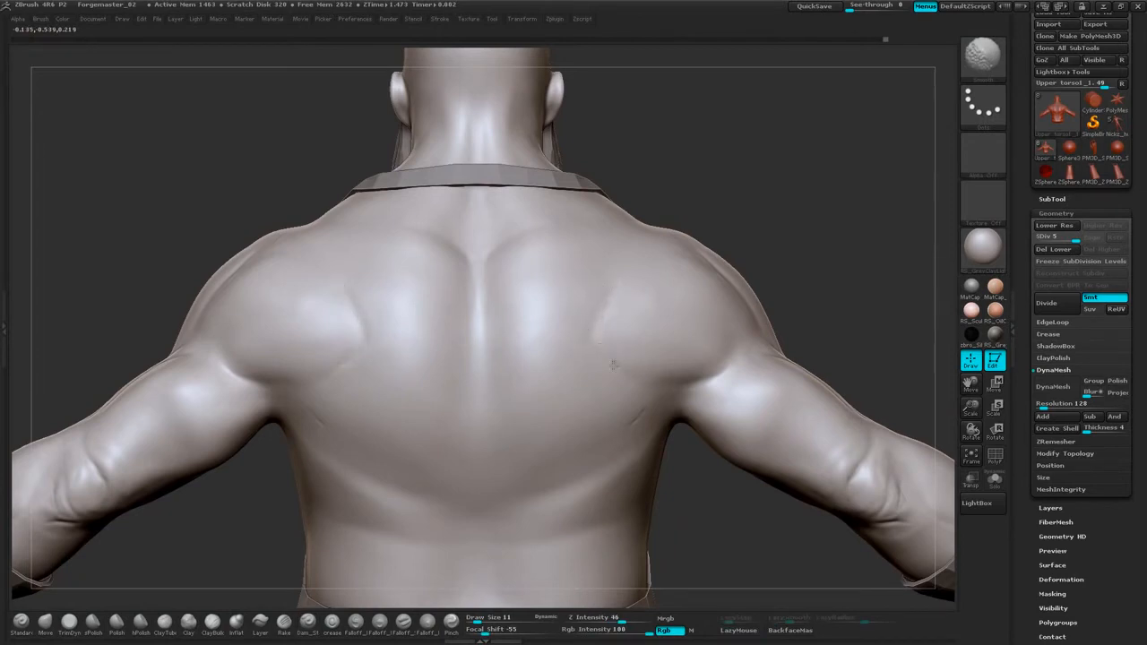
{"action": "left_click_drag", "start_coordinate": [614, 364], "coordinate": [632, 413], "text": "shift"}
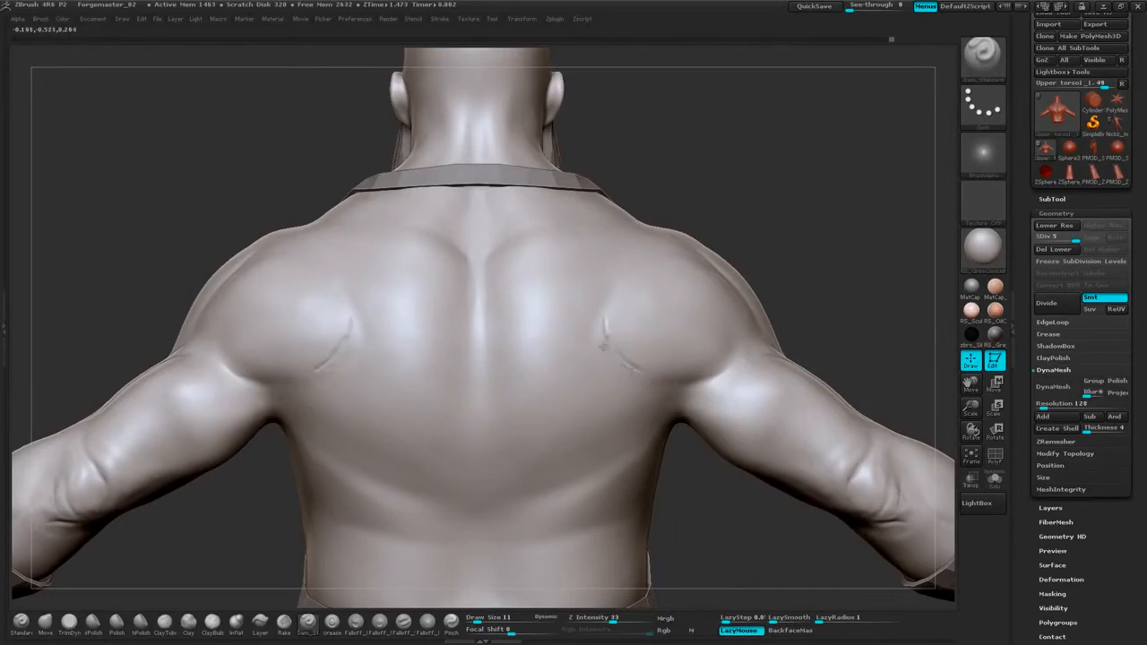
{"action": "left_click_drag", "start_coordinate": [610, 306], "coordinate": [598, 323], "text": "shift"}
Smooth the remaining creases around the shoulder blades so they blend into the upper back.
{"action": "mouse_move", "coordinate": [772, 167]}
{"action": "left_mouse_down"}
{"action": "mouse_move", "coordinate": [786, 187]}
{"action": "mouse_move", "coordinate": [759, 225]}
{"action": "mouse_move", "coordinate": [751, 269]}
{"action": "left_mouse_up"}
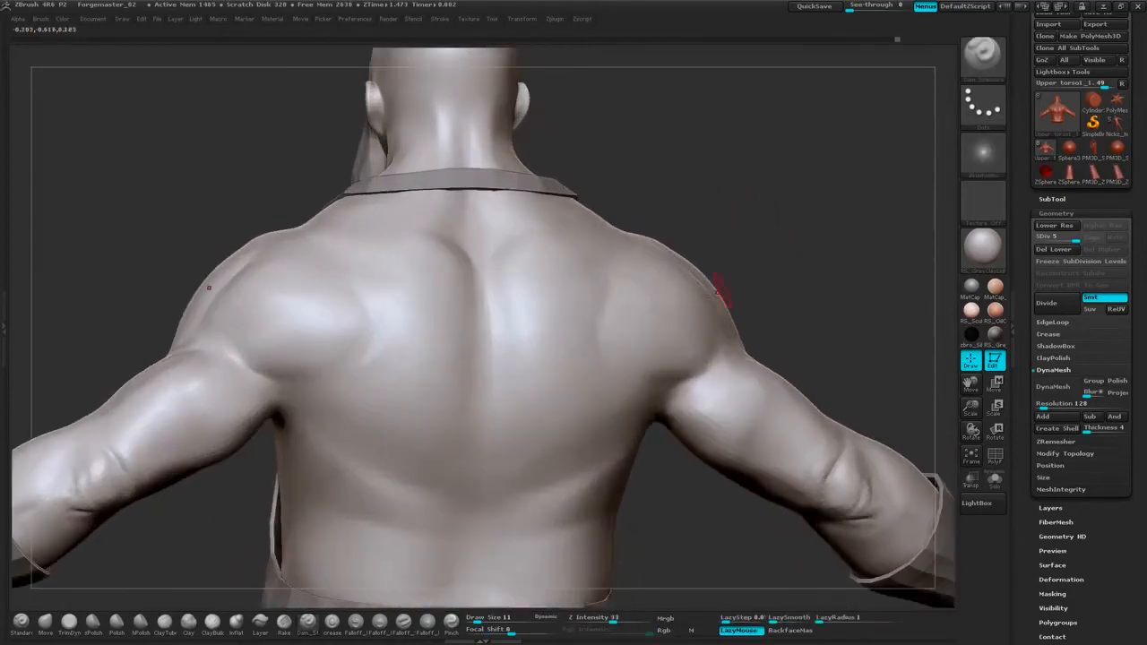
{"action": "left_click_drag", "start_coordinate": [605, 333], "coordinate": [590, 345], "text": "shift"}
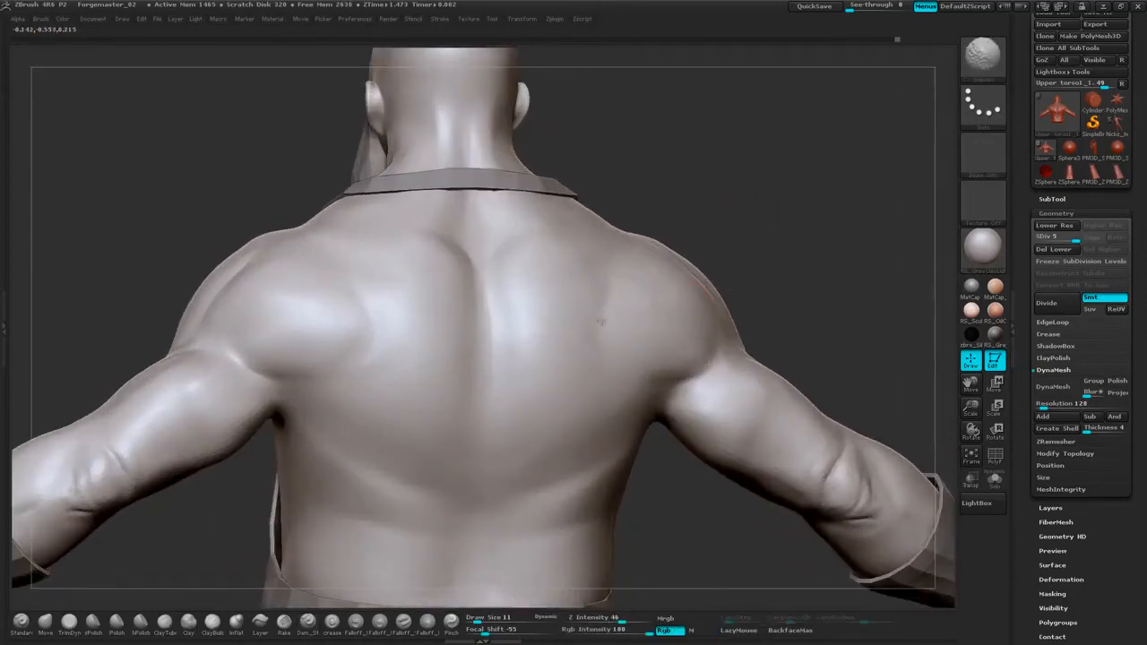
{"action": "left_click_drag", "start_coordinate": [729, 249], "coordinate": [615, 325], "text": "shift"}
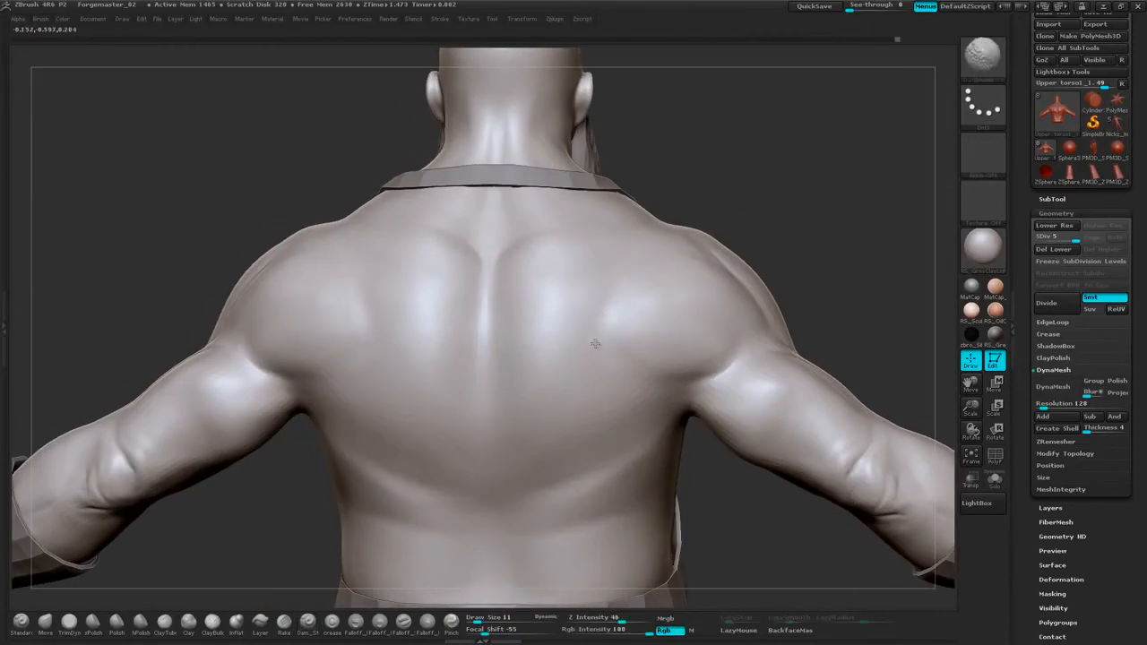
{"action": "left_click_drag", "start_coordinate": [760, 260], "coordinate": [801, 235]}
{"action": "left_click_drag", "start_coordinate": [630, 349], "coordinate": [601, 300], "text": "shift"}
Build up muscle strokes across the lower edge of the lats with the ClayBuildup brush at draw size 43.
{"action": "mouse_move", "coordinate": [809, 190]}
{"action": "left_mouse_down"}
{"action": "mouse_move", "coordinate": [745, 157]}
{"action": "mouse_move", "coordinate": [723, 192]}
{"action": "mouse_move", "coordinate": [788, 197]}
{"action": "mouse_move", "coordinate": [788, 269]}
{"action": "left_mouse_up"}
{"action": "mouse_move", "coordinate": [789, 269]}
{"action": "left_mouse_down"}
{"action": "mouse_move", "coordinate": [739, 251]}
{"action": "mouse_move", "coordinate": [708, 269]}
{"action": "mouse_move", "coordinate": [758, 242]}
{"action": "left_mouse_up"}
{"action": "left_click", "coordinate": [221, 625]}
{"action": "right_click", "coordinate": [722, 309]}
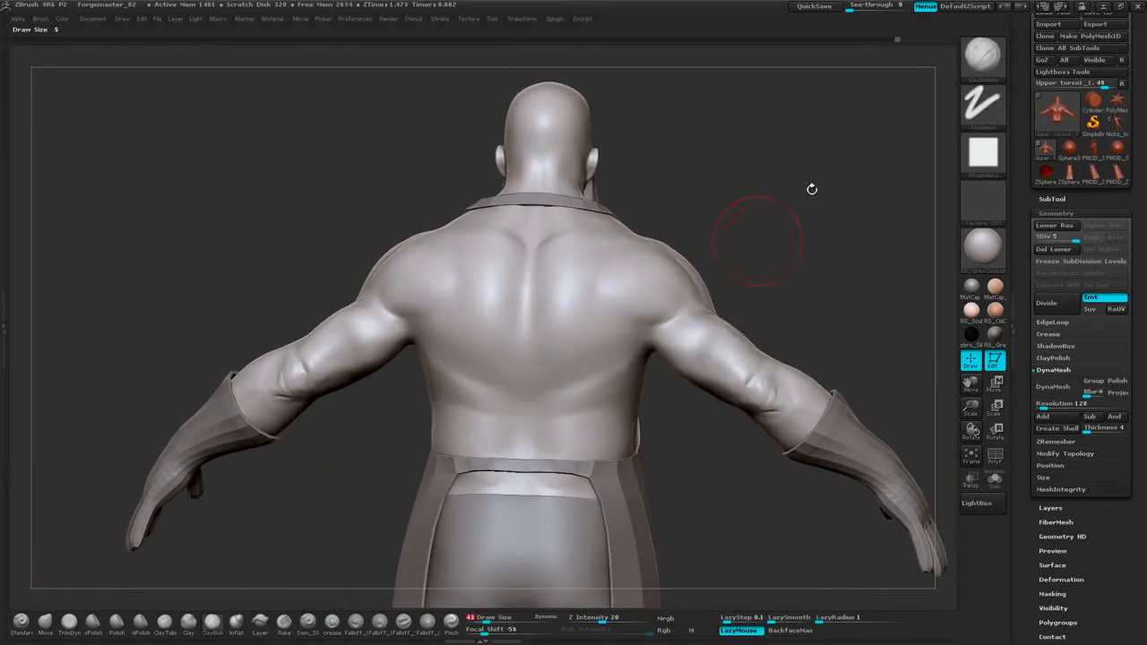
{"action": "mouse_move", "coordinate": [813, 189]}
{"action": "left_mouse_down", "text": "alt"}
{"action": "mouse_move", "coordinate": [813, 242]}
{"action": "mouse_move", "coordinate": [816, 194]}
{"action": "left_mouse_up", "text": "alt"}
{"action": "left_click_drag", "start_coordinate": [816, 193], "coordinate": [843, 188]}
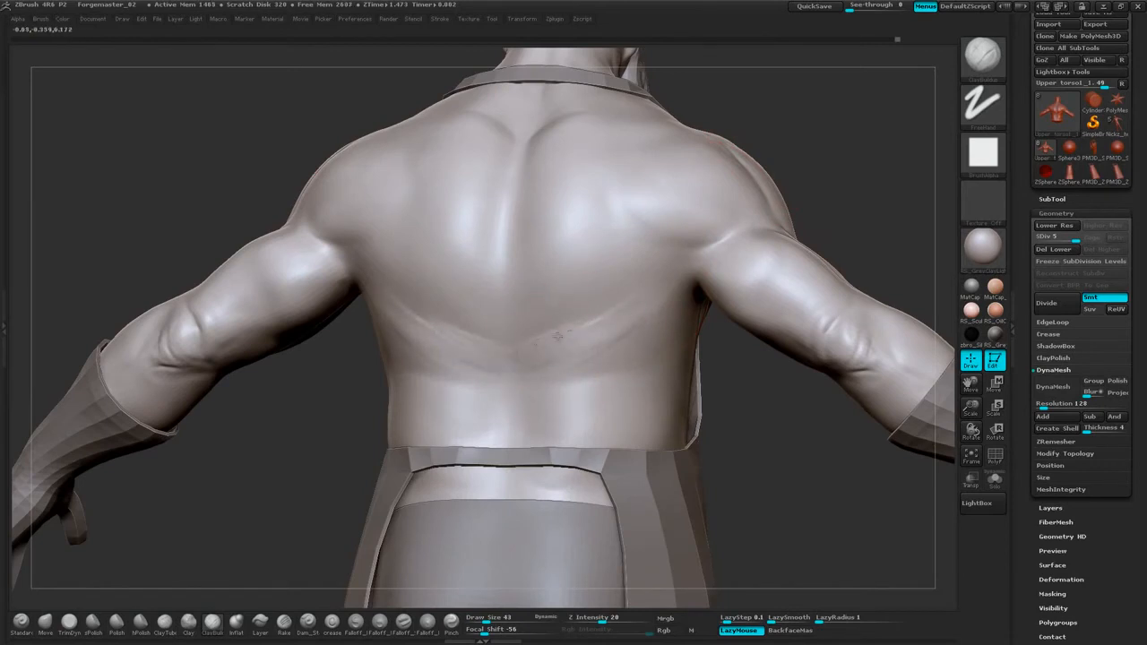
{"action": "left_click_drag", "start_coordinate": [782, 190], "coordinate": [815, 175]}
{"action": "mouse_move", "coordinate": [625, 294]}
{"action": "left_mouse_down"}
{"action": "mouse_move", "coordinate": [594, 320]}
{"action": "mouse_move", "coordinate": [561, 325]}
{"action": "left_mouse_up"}
{"action": "mouse_move", "coordinate": [583, 305]}
{"action": "left_mouse_down"}
{"action": "mouse_move", "coordinate": [564, 282]}
{"action": "mouse_move", "coordinate": [548, 294]}
{"action": "left_mouse_up"}
{"action": "left_click_drag", "start_coordinate": [817, 136], "coordinate": [792, 175]}
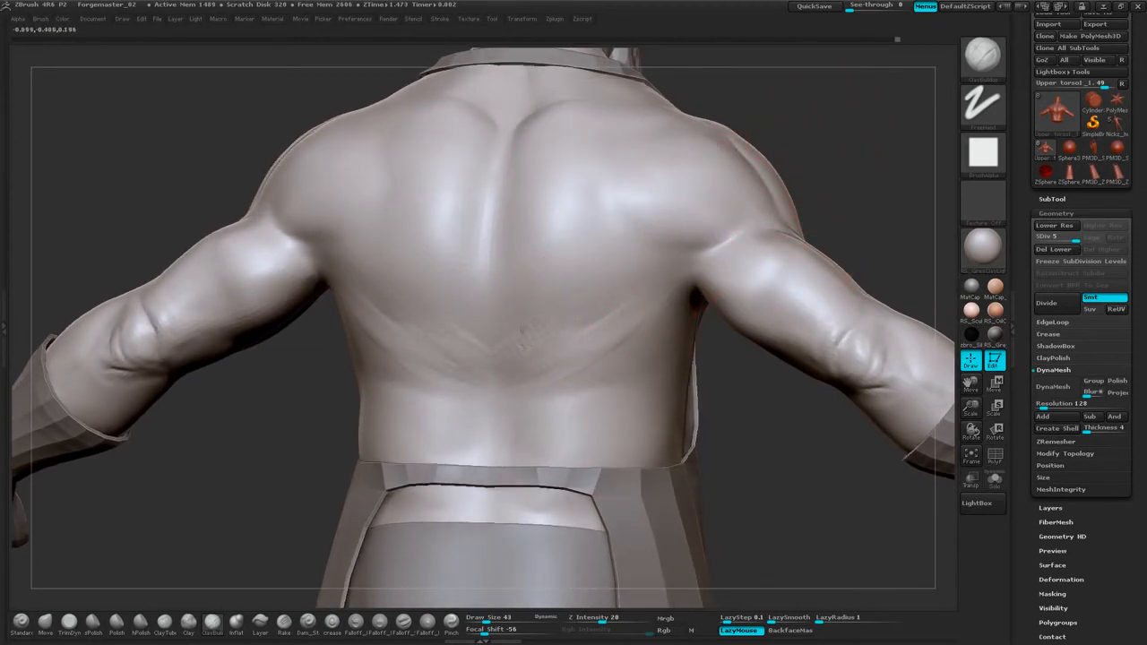
Layer diagonal ClayBuildup strokes from the spine toward the flanks to form the lower back muscles.
{"action": "mouse_move", "coordinate": [525, 335]}
{"action": "left_mouse_down"}
{"action": "mouse_move", "coordinate": [515, 343]}
{"action": "mouse_move", "coordinate": [529, 331]}
{"action": "mouse_move", "coordinate": [555, 336]}
{"action": "mouse_move", "coordinate": [528, 377]}
{"action": "left_mouse_up"}
{"action": "left_click_drag", "start_coordinate": [627, 434], "coordinate": [652, 374]}
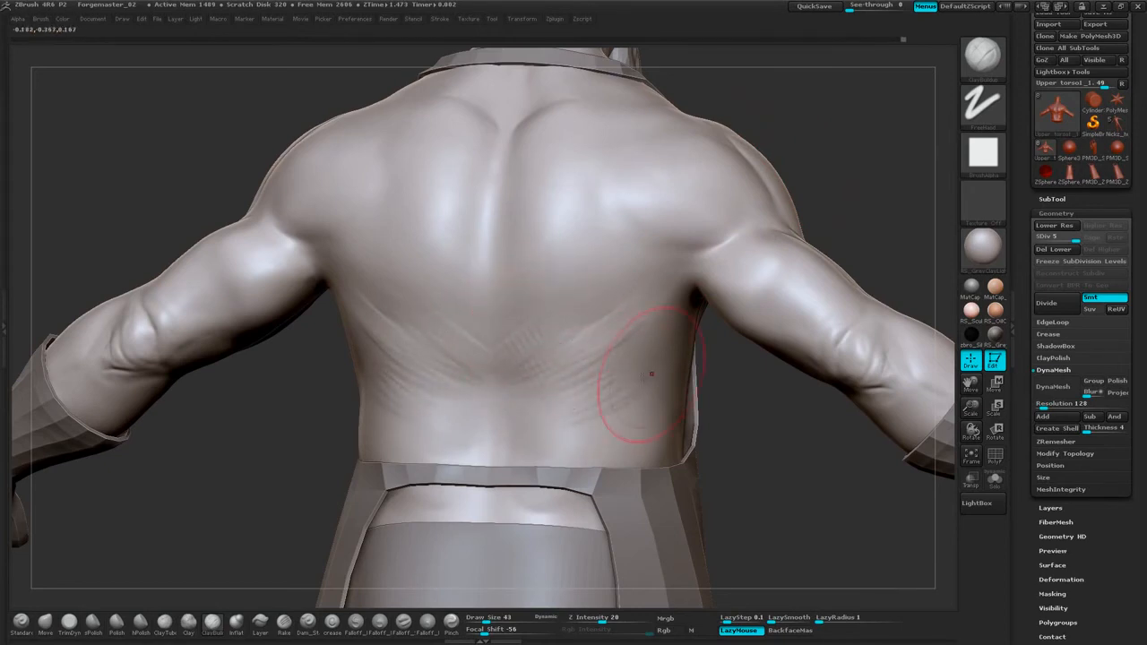
{"action": "mouse_move", "coordinate": [541, 423]}
{"action": "left_mouse_down"}
{"action": "mouse_move", "coordinate": [589, 362]}
{"action": "mouse_move", "coordinate": [614, 298]}
{"action": "mouse_move", "coordinate": [659, 292]}
{"action": "left_mouse_up"}
{"action": "left_click_drag", "start_coordinate": [604, 360], "coordinate": [665, 336]}
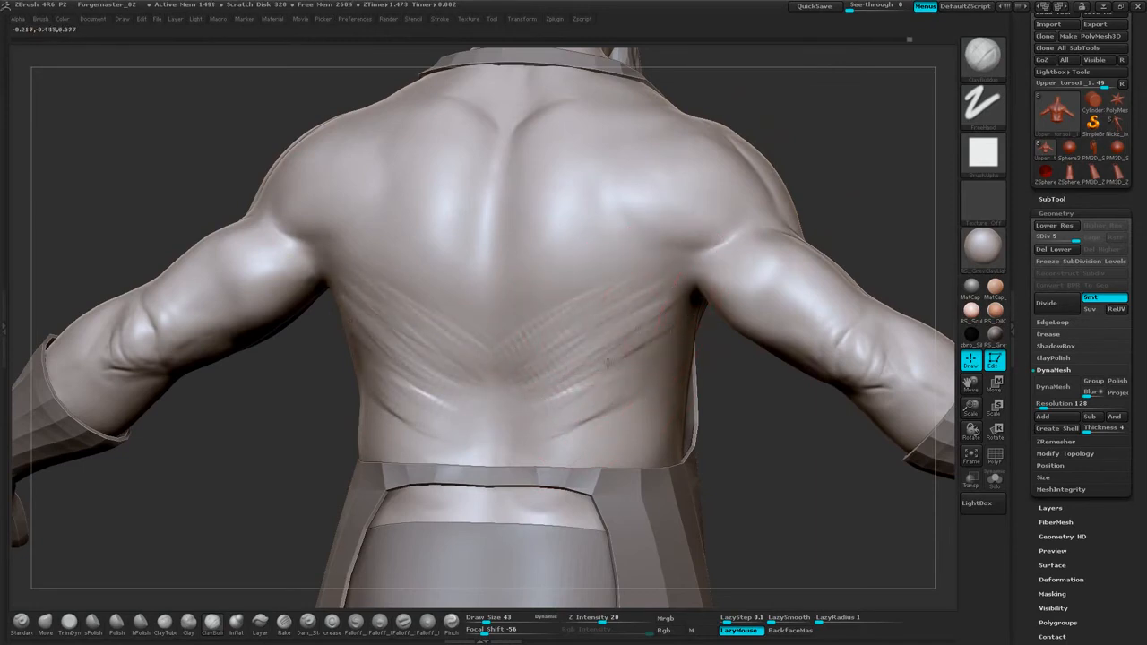
{"action": "mouse_move", "coordinate": [549, 334]}
{"action": "left_mouse_down"}
{"action": "mouse_move", "coordinate": [640, 290]}
{"action": "mouse_move", "coordinate": [503, 348]}
{"action": "left_mouse_up"}
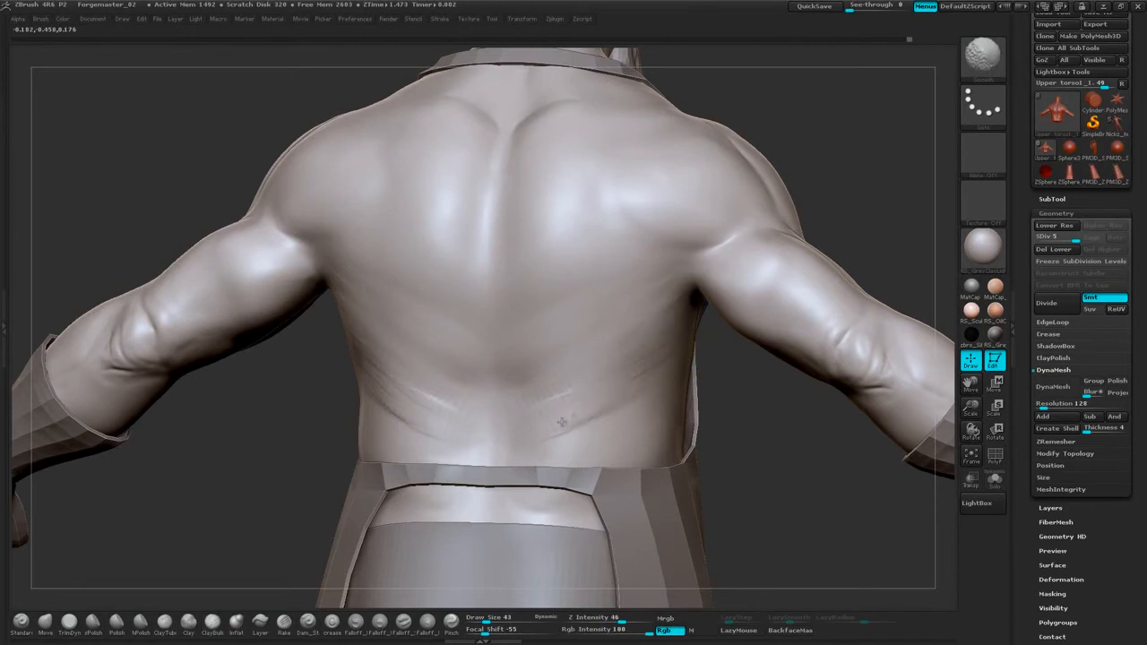
Smooth the lower back strokes, add clay volume beneath the shoulder blades and blend it in.
{"action": "mouse_move", "coordinate": [556, 390]}
{"action": "left_mouse_down", "text": "shift"}
{"action": "mouse_move", "coordinate": [536, 355]}
{"action": "mouse_move", "coordinate": [491, 353]}
{"action": "mouse_move", "coordinate": [537, 306]}
{"action": "mouse_move", "coordinate": [565, 296]}
{"action": "left_mouse_up", "text": "shift"}
{"action": "left_click_drag", "start_coordinate": [500, 333], "coordinate": [503, 330]}
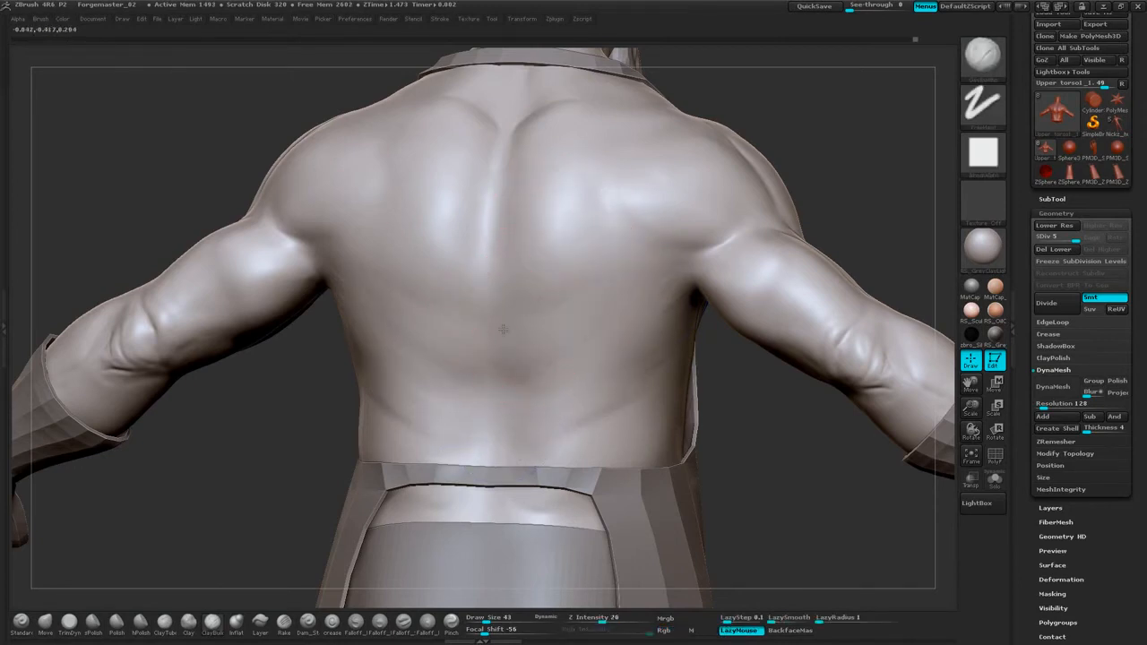
{"action": "mouse_move", "coordinate": [520, 284]}
{"action": "left_mouse_down"}
{"action": "mouse_move", "coordinate": [566, 226]}
{"action": "mouse_move", "coordinate": [548, 243]}
{"action": "left_mouse_up"}
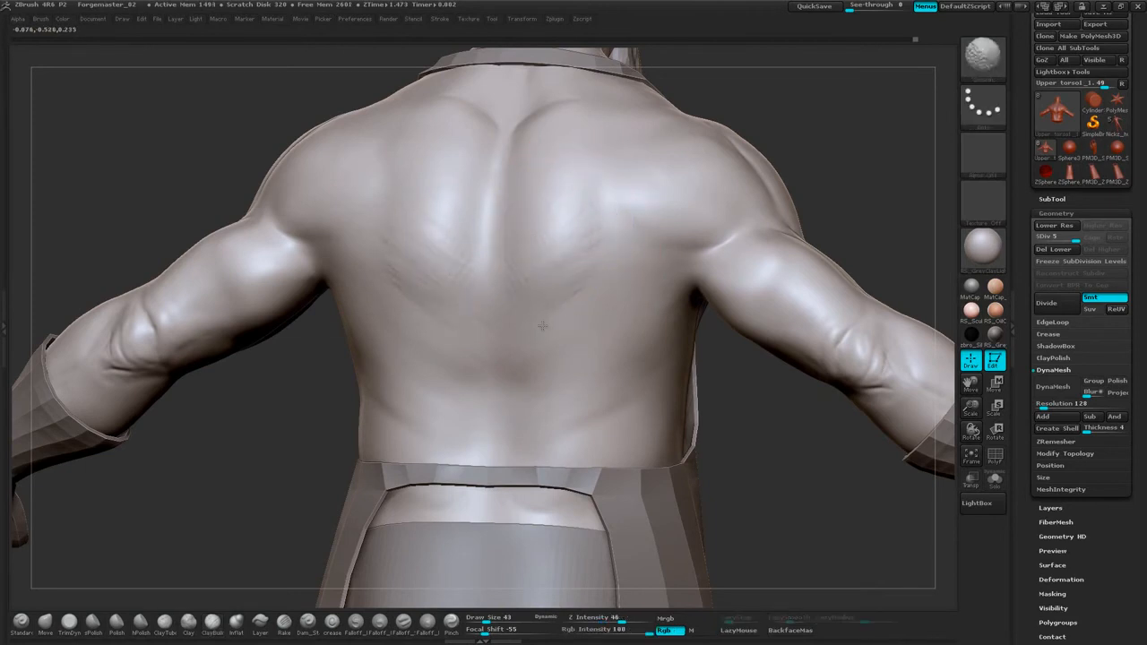
{"action": "left_click_drag", "start_coordinate": [542, 326], "coordinate": [549, 314], "text": "shift"}
{"action": "mouse_move", "coordinate": [794, 134]}
{"action": "left_mouse_down", "text": "shift"}
{"action": "mouse_move", "coordinate": [814, 139]}
{"action": "mouse_move", "coordinate": [761, 187]}
{"action": "left_mouse_up", "text": "shift"}
{"action": "left_click_drag", "start_coordinate": [557, 400], "coordinate": [560, 397], "text": "shift"}
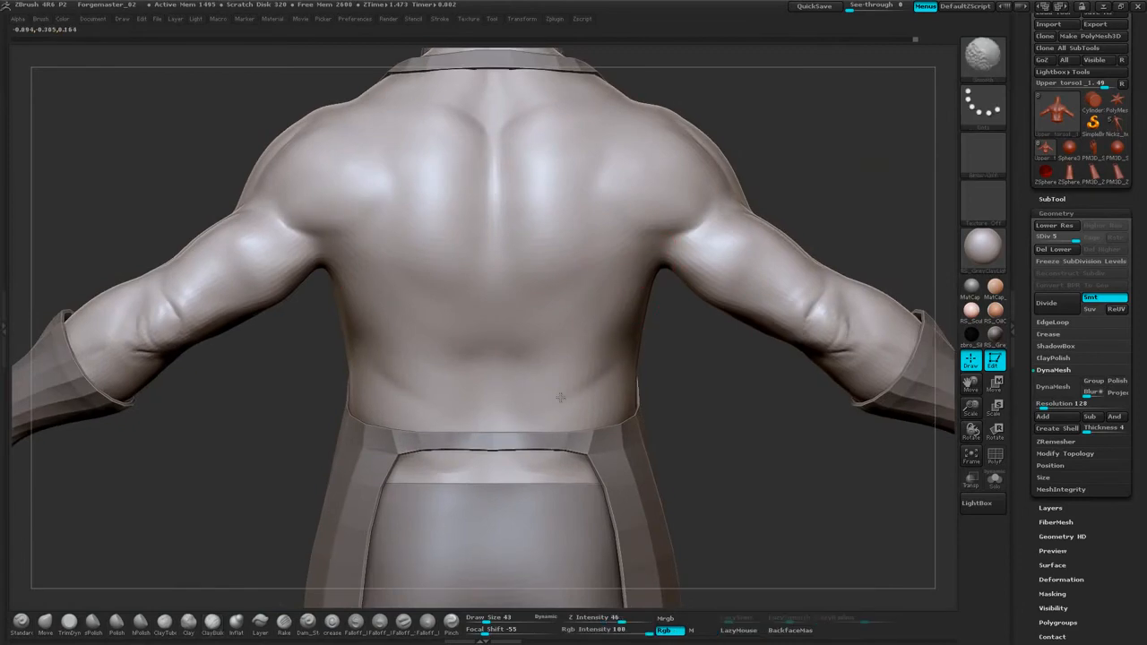
Smooth the upper back, then refine and soften the front of the shoulder where it meets the chest.
{"action": "mouse_move", "coordinate": [689, 379]}
{"action": "left_mouse_down"}
{"action": "mouse_move", "coordinate": [712, 359]}
{"action": "mouse_move", "coordinate": [789, 164]}
{"action": "mouse_move", "coordinate": [751, 173]}
{"action": "mouse_move", "coordinate": [773, 185]}
{"action": "mouse_move", "coordinate": [735, 190]}
{"action": "left_mouse_up"}
{"action": "left_click_drag", "start_coordinate": [438, 207], "coordinate": [423, 195], "text": "shift"}
{"action": "mouse_move", "coordinate": [789, 175]}
{"action": "left_mouse_down", "text": "shift"}
{"action": "mouse_move", "coordinate": [825, 182]}
{"action": "mouse_move", "coordinate": [792, 135]}
{"action": "mouse_move", "coordinate": [735, 333]}
{"action": "left_mouse_up", "text": "shift"}
{"action": "mouse_move", "coordinate": [769, 466]}
{"action": "left_mouse_down", "text": "alt"}
{"action": "mouse_move", "coordinate": [750, 440]}
{"action": "mouse_move", "coordinate": [809, 171]}
{"action": "mouse_move", "coordinate": [717, 315]}
{"action": "mouse_move", "coordinate": [787, 269]}
{"action": "mouse_move", "coordinate": [773, 303]}
{"action": "mouse_move", "coordinate": [648, 282]}
{"action": "mouse_move", "coordinate": [753, 225]}
{"action": "mouse_move", "coordinate": [748, 218]}
{"action": "mouse_move", "coordinate": [763, 302]}
{"action": "mouse_move", "coordinate": [691, 187]}
{"action": "mouse_move", "coordinate": [752, 203]}
{"action": "mouse_move", "coordinate": [712, 205]}
{"action": "mouse_move", "coordinate": [739, 308]}
{"action": "left_mouse_up", "text": "alt"}
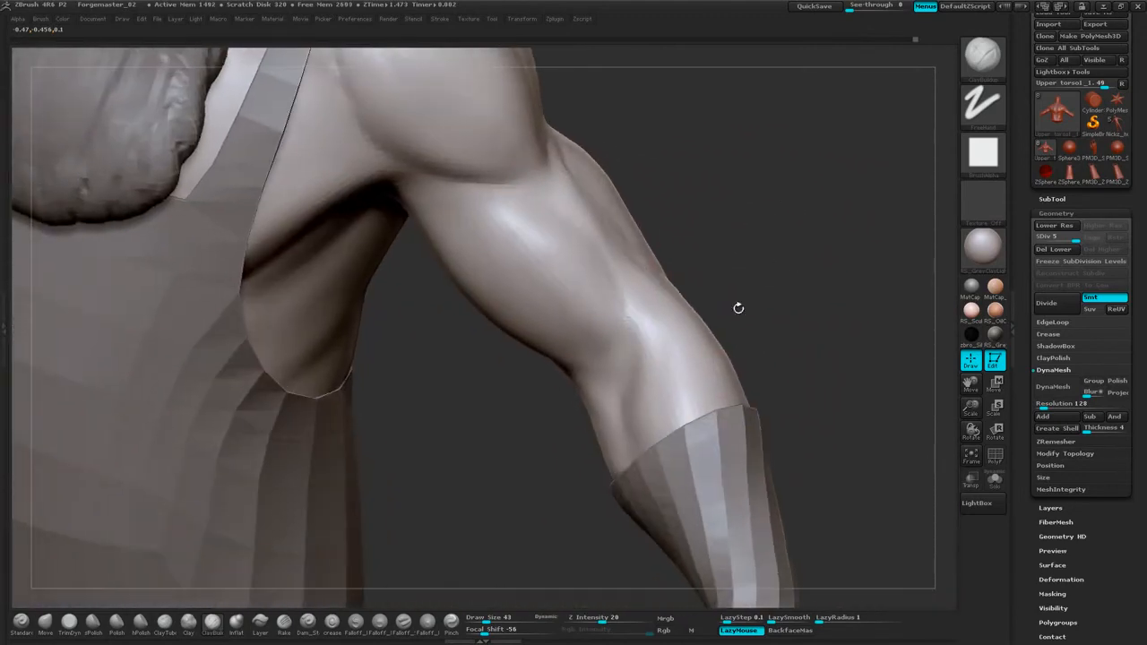
{"action": "mouse_move", "coordinate": [738, 266]}
{"action": "left_mouse_down", "text": "alt"}
{"action": "mouse_move", "coordinate": [719, 185]}
{"action": "mouse_move", "coordinate": [725, 300]}
{"action": "mouse_move", "coordinate": [686, 277]}
{"action": "left_mouse_up", "text": "alt"}
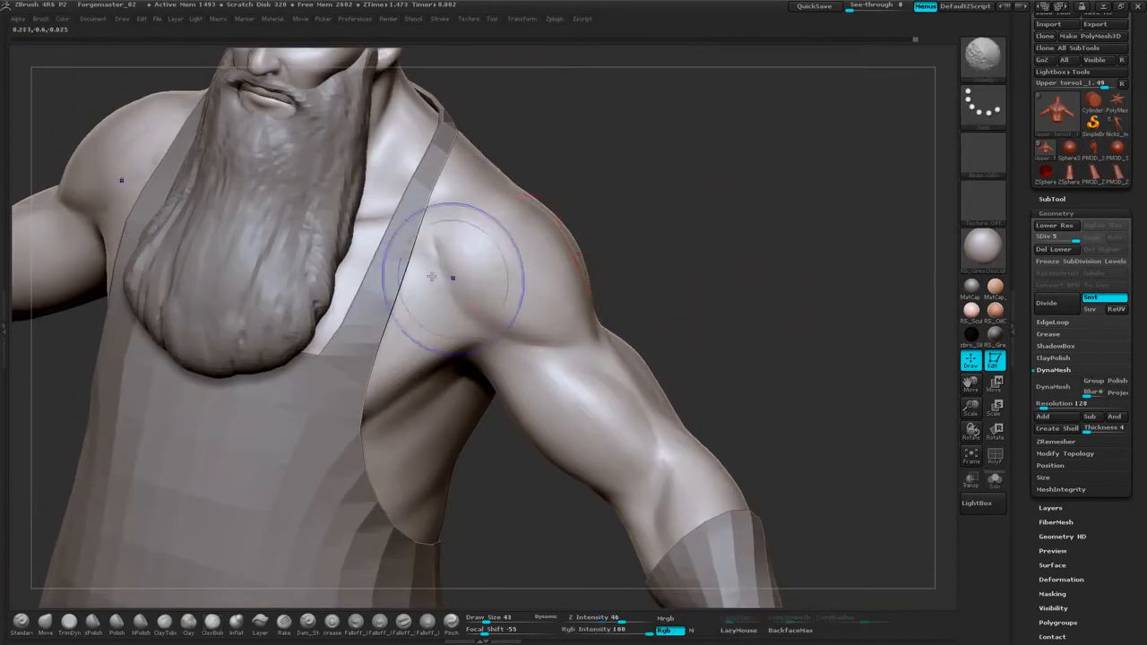
{"action": "mouse_move", "coordinate": [603, 173]}
{"action": "left_mouse_down"}
{"action": "mouse_move", "coordinate": [802, 219]}
{"action": "mouse_move", "coordinate": [782, 291]}
{"action": "left_mouse_up"}
{"action": "left_click_drag", "start_coordinate": [696, 317], "coordinate": [722, 347]}
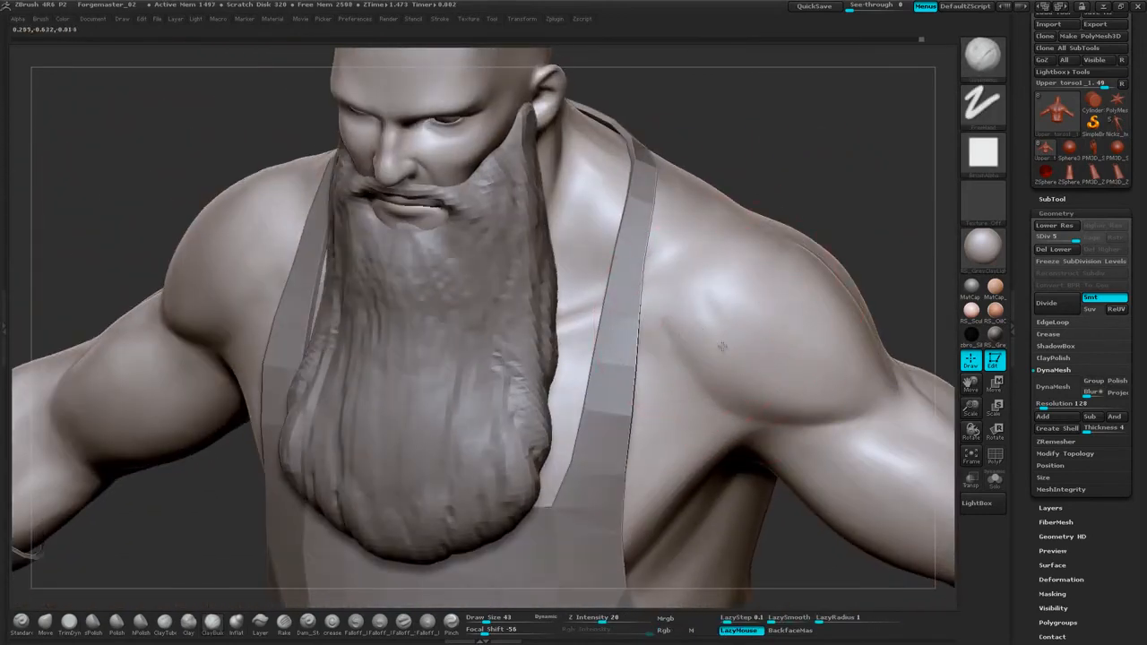
Isolate the upper torso with Solo, set the draw size to 11 and soften the area between the eyebrows.
{"action": "mouse_move", "coordinate": [769, 190]}
{"action": "left_mouse_down"}
{"action": "mouse_move", "coordinate": [774, 180]}
{"action": "mouse_move", "coordinate": [774, 228]}
{"action": "mouse_move", "coordinate": [773, 141]}
{"action": "mouse_move", "coordinate": [801, 330]}
{"action": "left_mouse_up"}
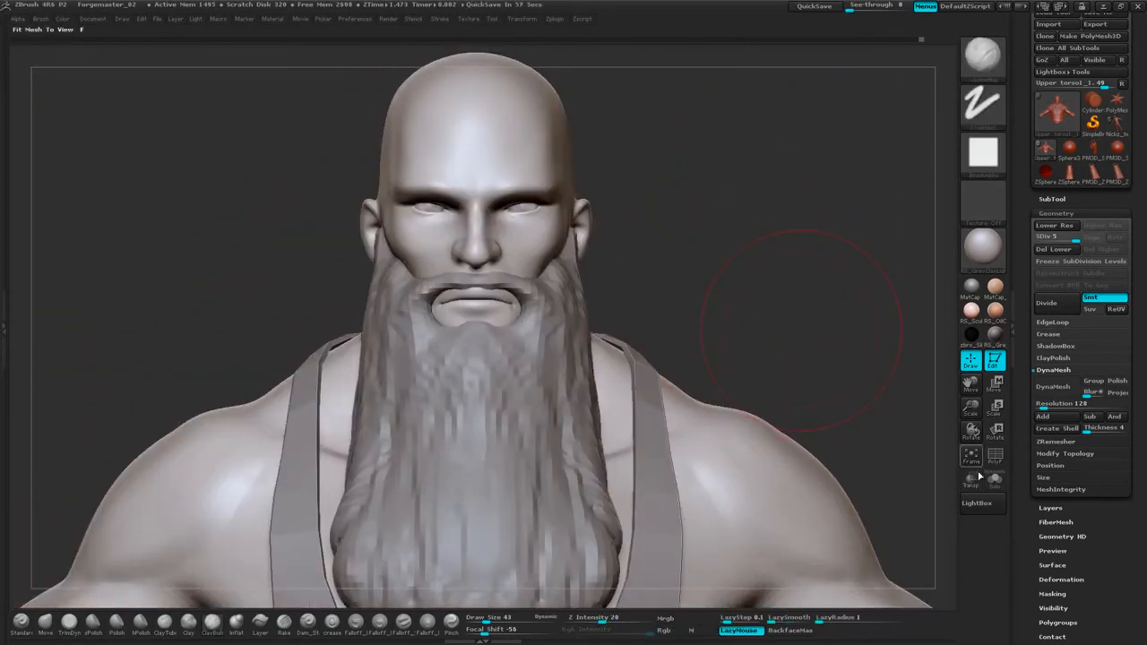
{"action": "left_click", "coordinate": [995, 479]}
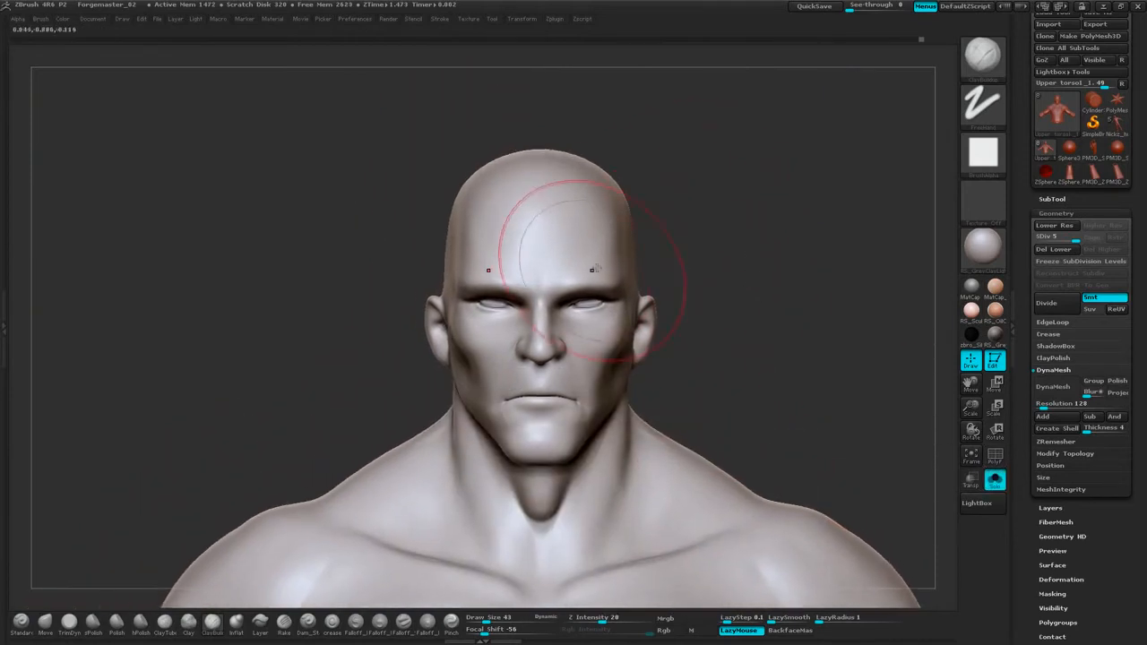
{"action": "left_click_drag", "start_coordinate": [762, 236], "coordinate": [820, 220], "text": "alt"}
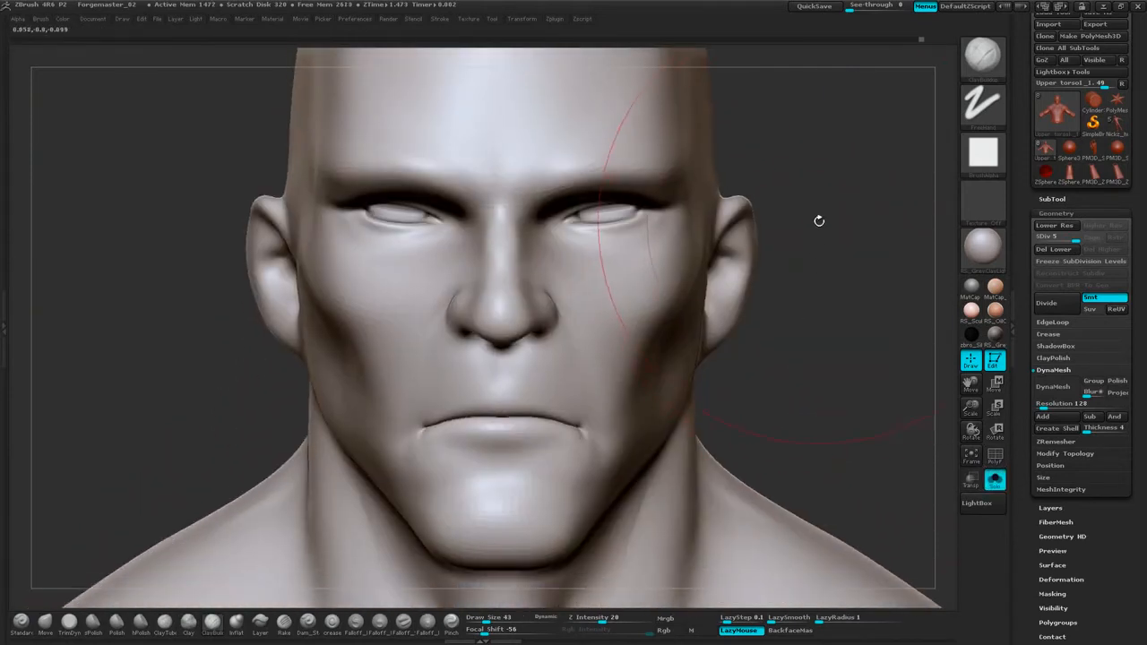
{"action": "key", "text": "space"}
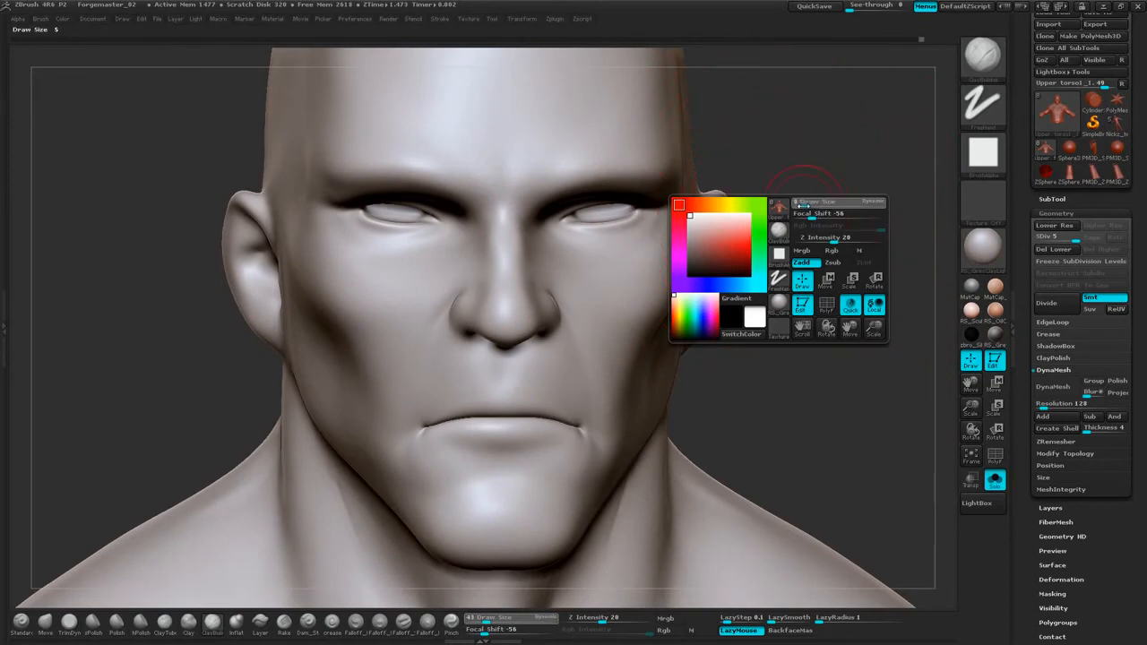
{"action": "left_click", "coordinate": [803, 204]}
{"action": "mouse_move", "coordinate": [810, 169]}
{"action": "left_mouse_down", "text": "alt"}
{"action": "mouse_move", "coordinate": [819, 136]}
{"action": "mouse_move", "coordinate": [792, 197]}
{"action": "mouse_move", "coordinate": [798, 166]}
{"action": "mouse_move", "coordinate": [815, 206]}
{"action": "mouse_move", "coordinate": [841, 213]}
{"action": "mouse_move", "coordinate": [812, 194]}
{"action": "mouse_move", "coordinate": [825, 191]}
{"action": "mouse_move", "coordinate": [856, 201]}
{"action": "left_mouse_up", "text": "alt"}
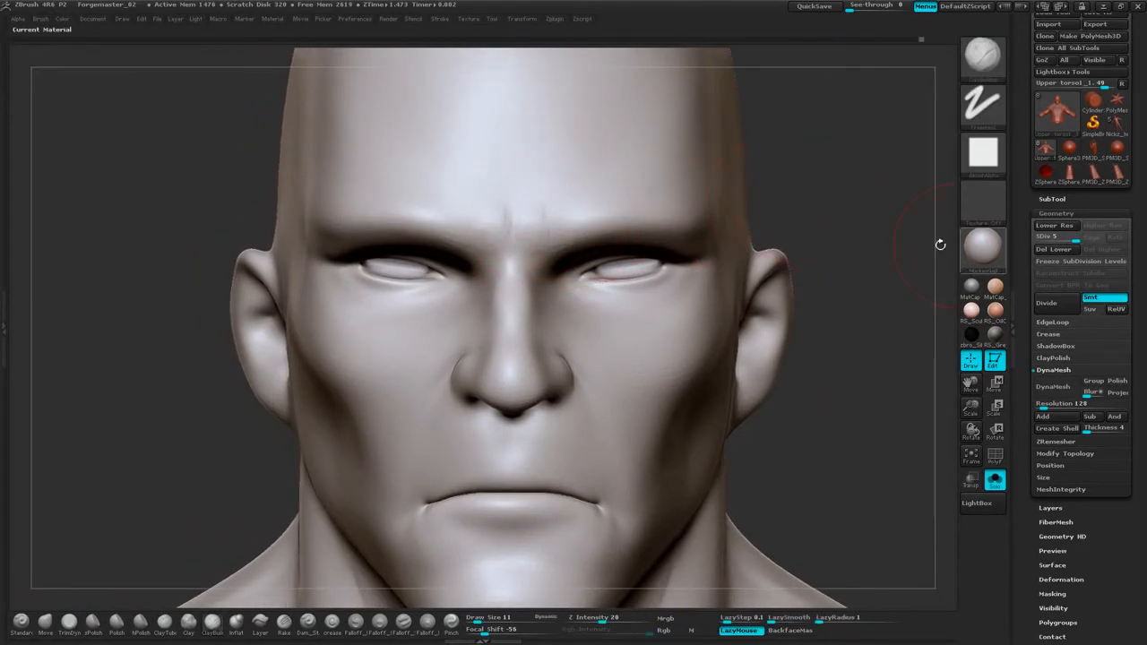
{"action": "left_click_drag", "start_coordinate": [555, 213], "coordinate": [532, 216], "text": "shift"}
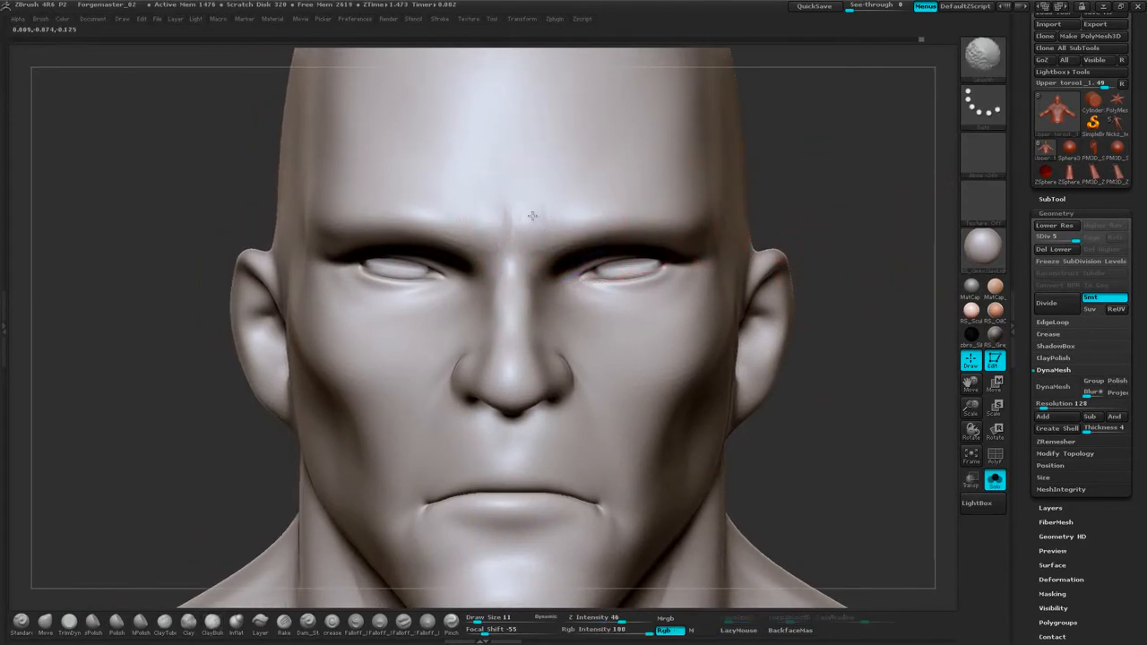
Lower the torso mesh to subdivision level 3.
{"action": "right_click", "coordinate": [823, 215]}
{"action": "left_click", "coordinate": [889, 264]}
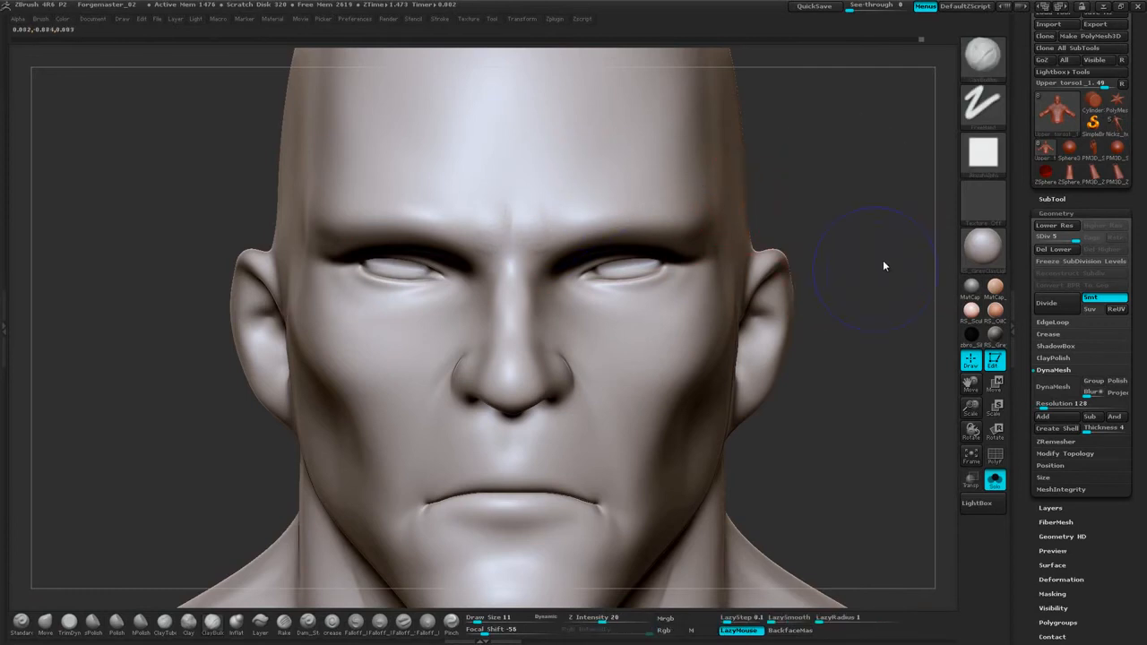
{"action": "right_click", "coordinate": [876, 269]}
{"action": "left_click", "coordinate": [909, 311]}
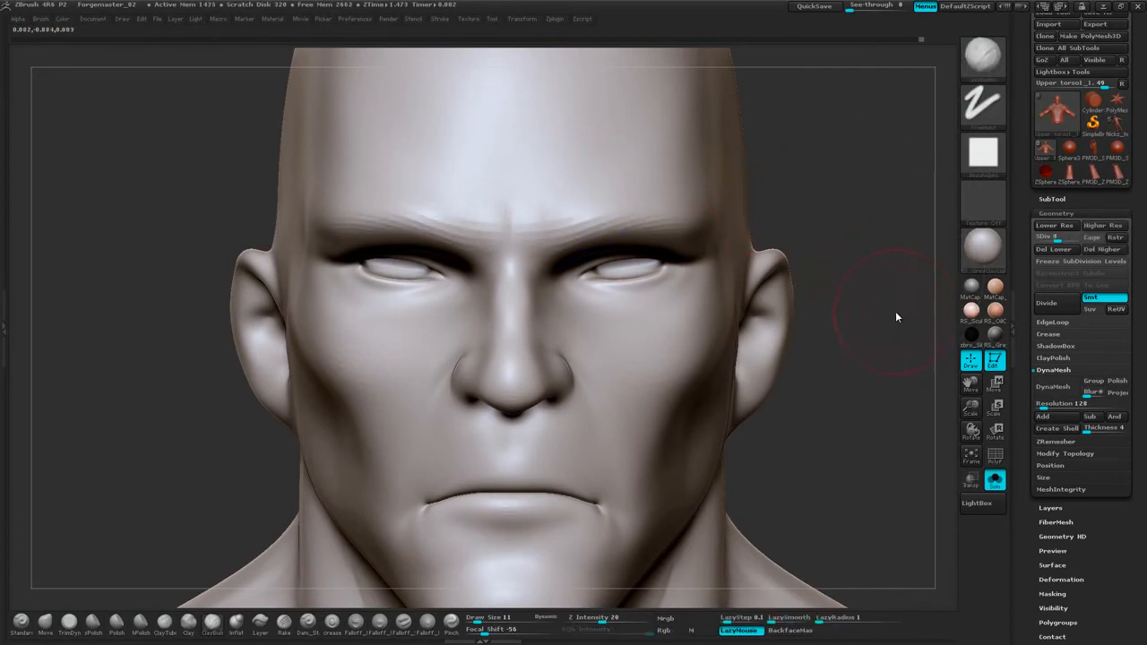
{"action": "right_click", "coordinate": [897, 317]}
{"action": "left_click", "coordinate": [929, 368]}
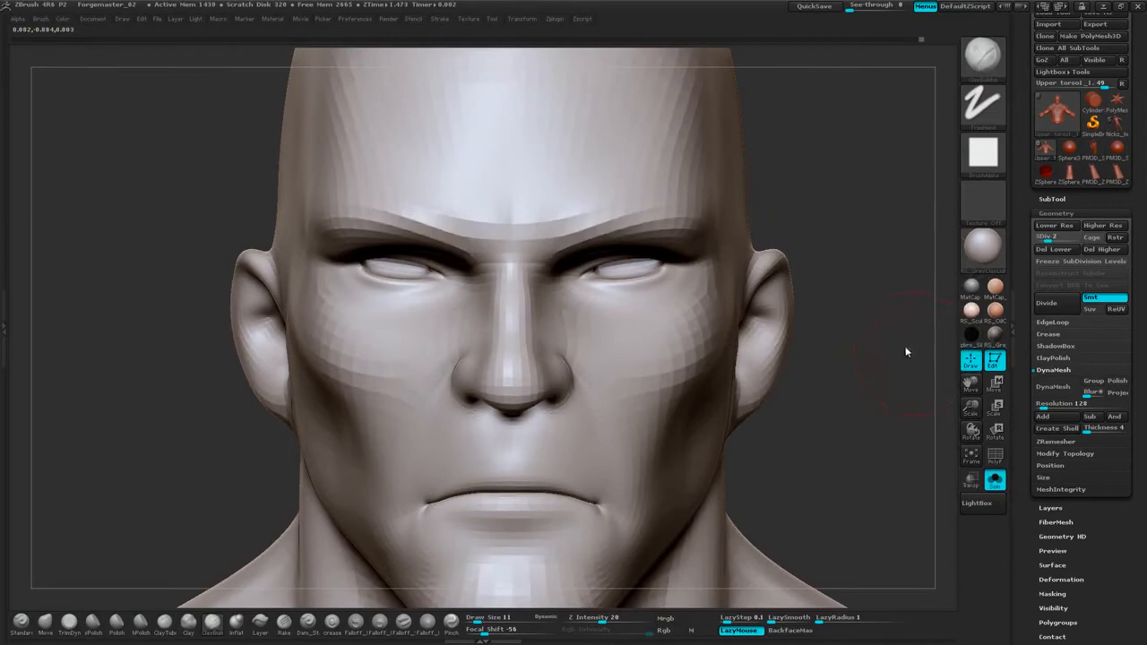
{"action": "right_click", "coordinate": [849, 252]}
{"action": "left_click", "coordinate": [888, 257]}
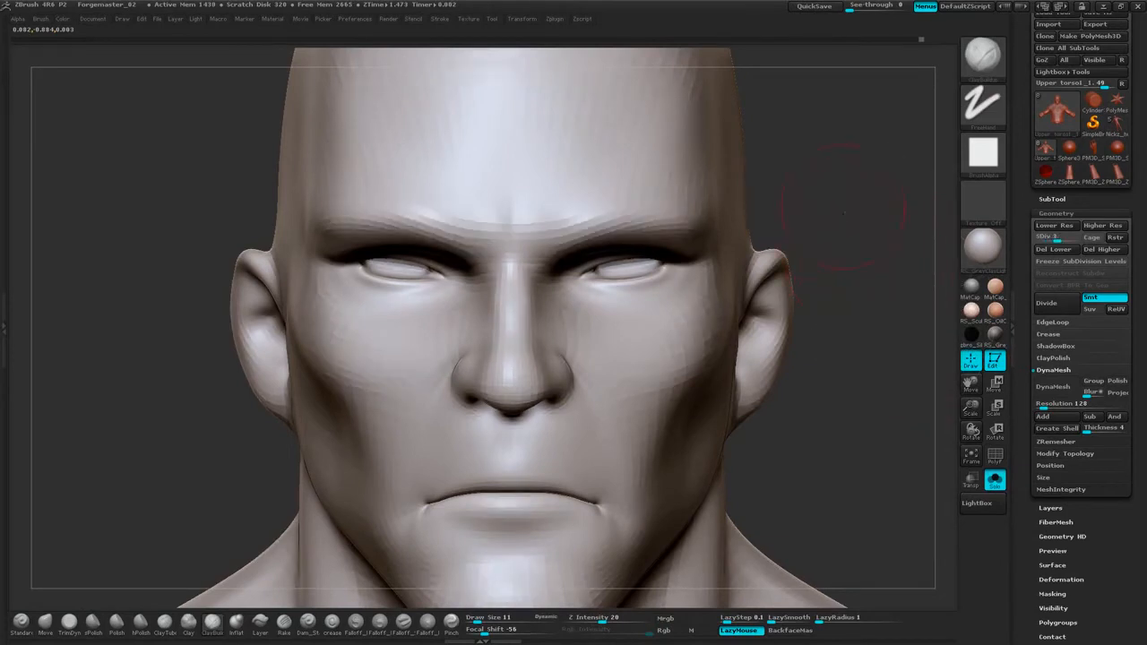
Build up the brow ridges and the frown folds above the nose bridge with the ClayBuildup brush.
{"action": "left_click_drag", "start_coordinate": [844, 213], "coordinate": [846, 237], "text": "alt"}
{"action": "left_click_drag", "start_coordinate": [530, 256], "coordinate": [531, 249]}
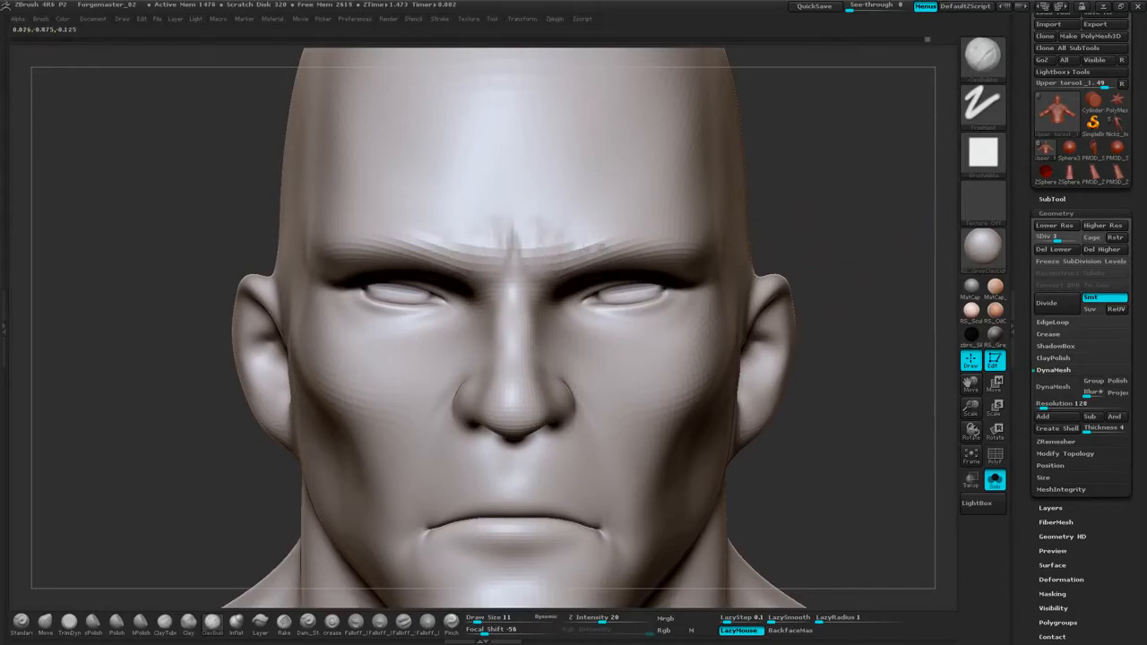
{"action": "left_click_drag", "start_coordinate": [823, 225], "coordinate": [717, 198]}
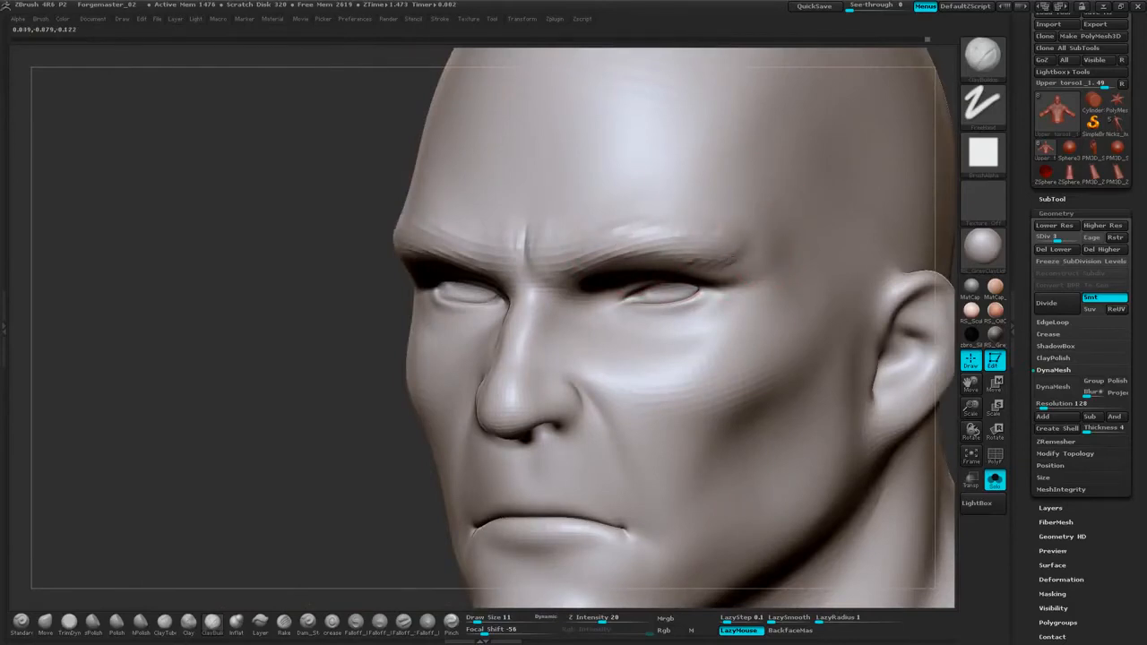
Rework the brow ridges from an angled view and smooth them toward the temples.
{"action": "left_click_drag", "start_coordinate": [363, 314], "coordinate": [305, 309]}
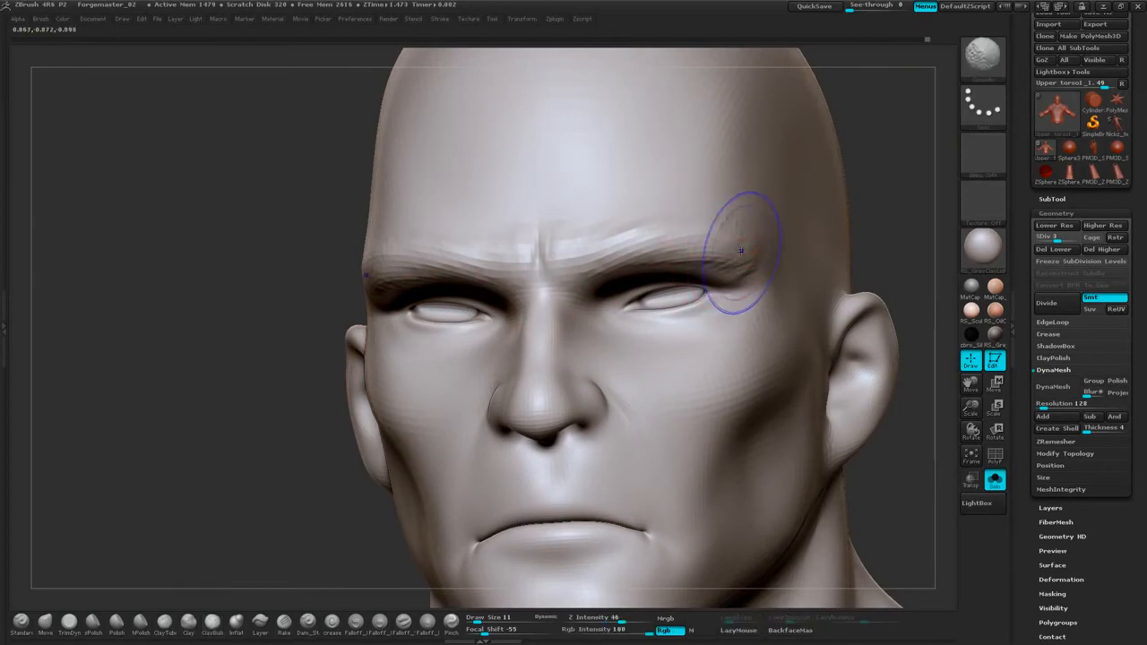
{"action": "left_click_drag", "start_coordinate": [553, 243], "coordinate": [640, 251]}
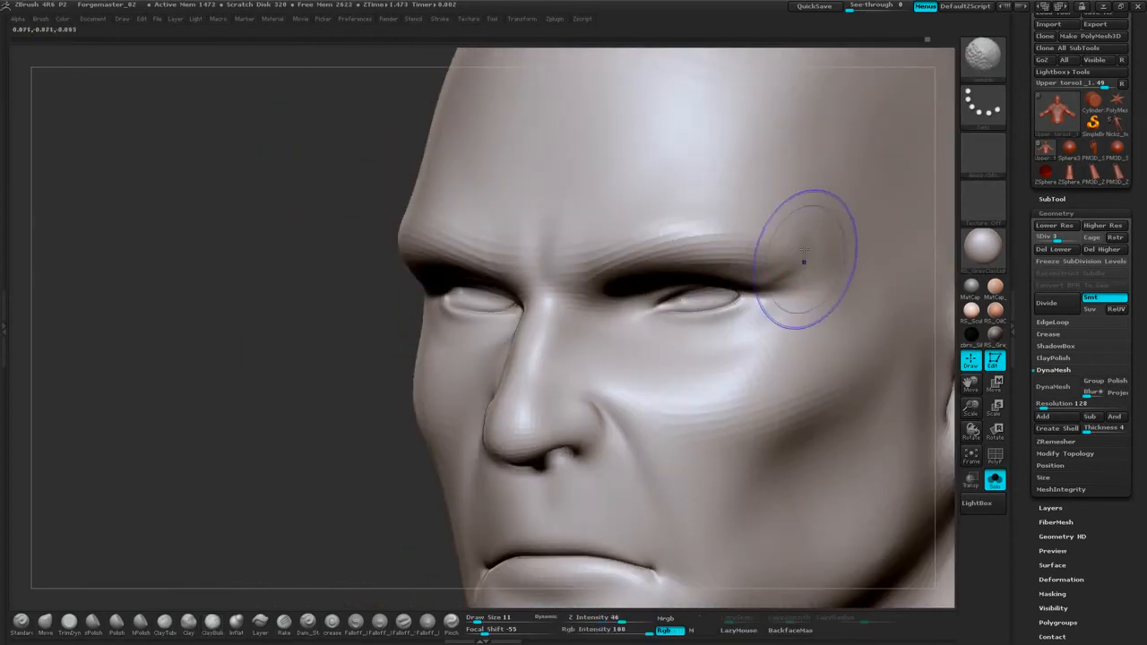
{"action": "left_click_drag", "start_coordinate": [345, 381], "coordinate": [309, 387]}
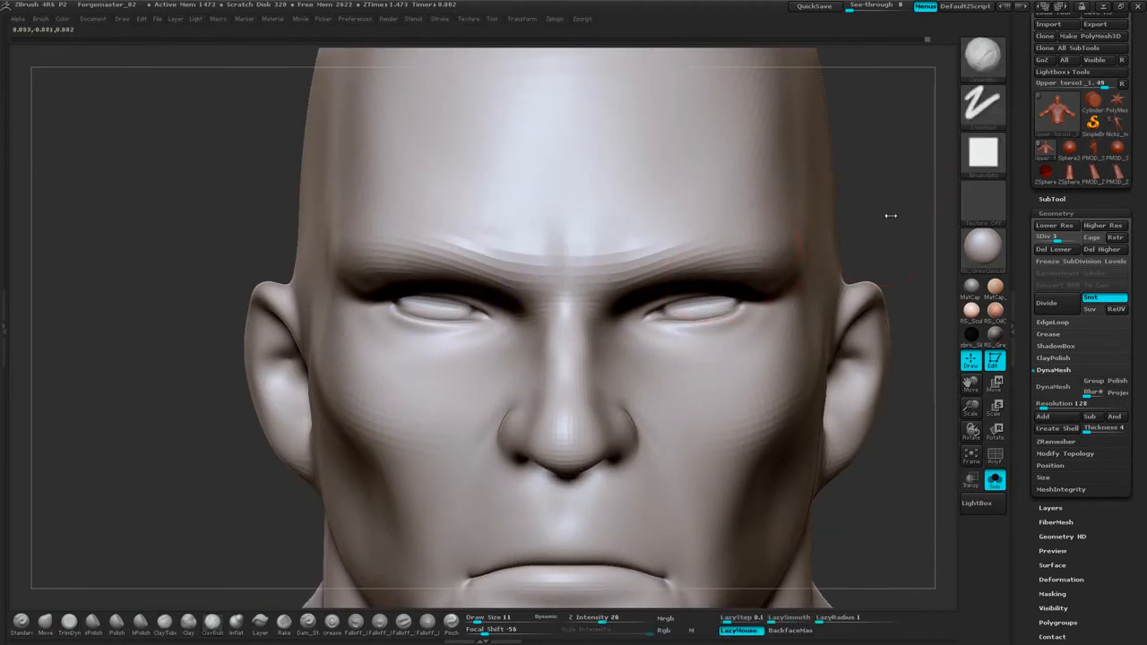
Set the draw size to 7 and refine the frown crease between the eyebrows with the ClayBuildup brush.
{"action": "key", "text": "space"}
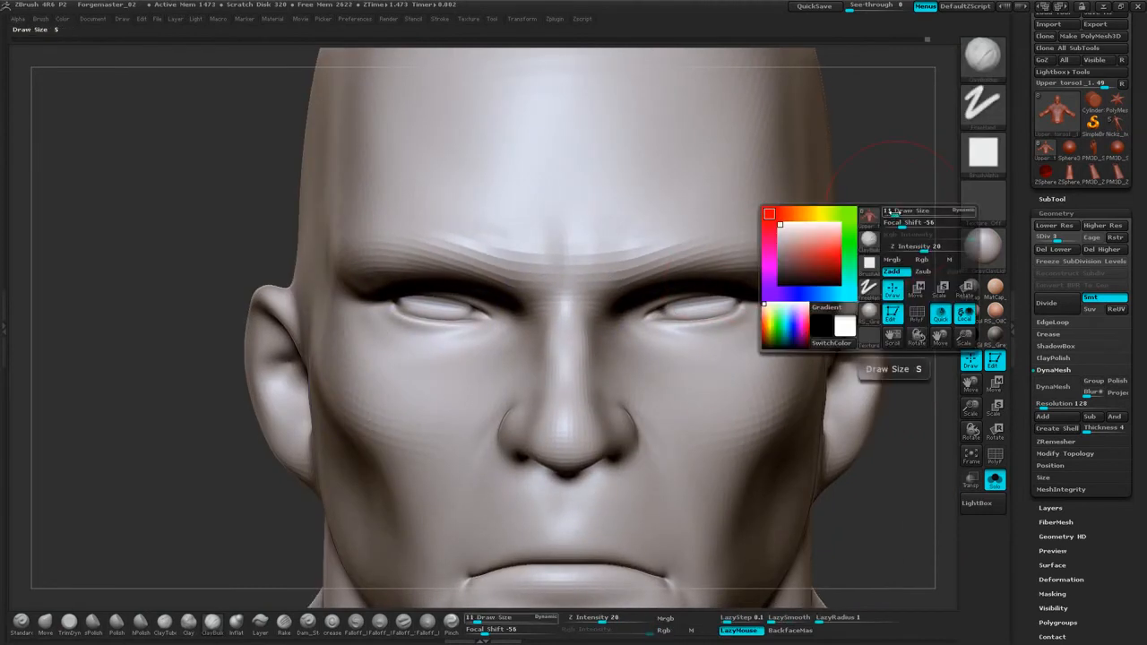
{"action": "left_click_drag", "start_coordinate": [890, 198], "coordinate": [897, 198]}
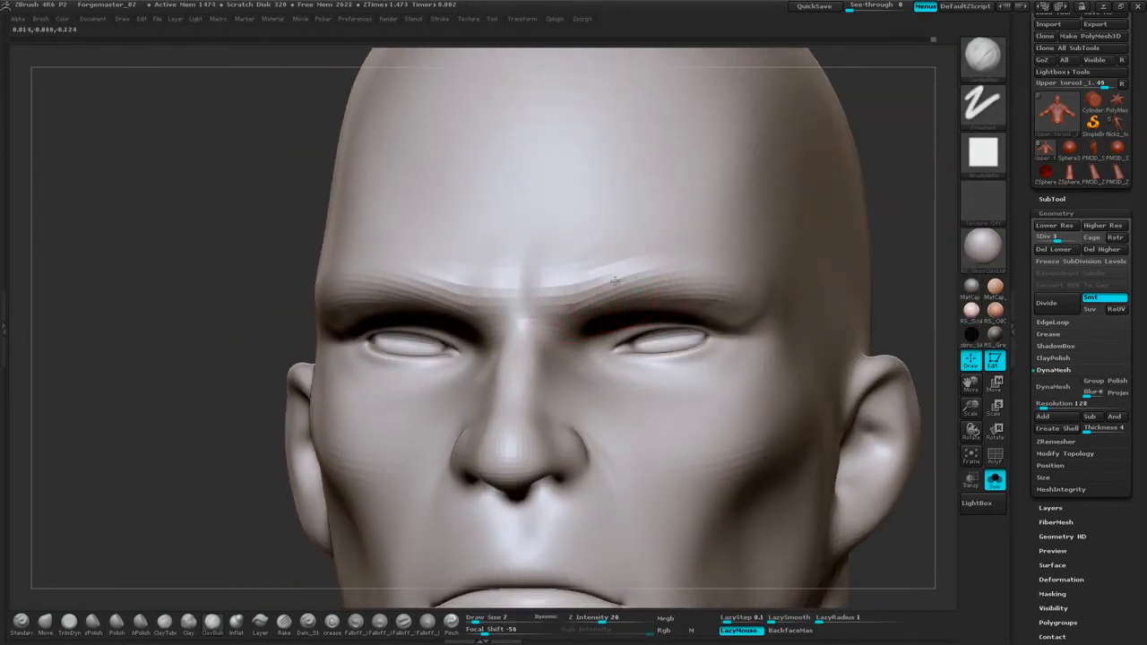
{"action": "left_click_drag", "start_coordinate": [913, 188], "coordinate": [675, 289]}
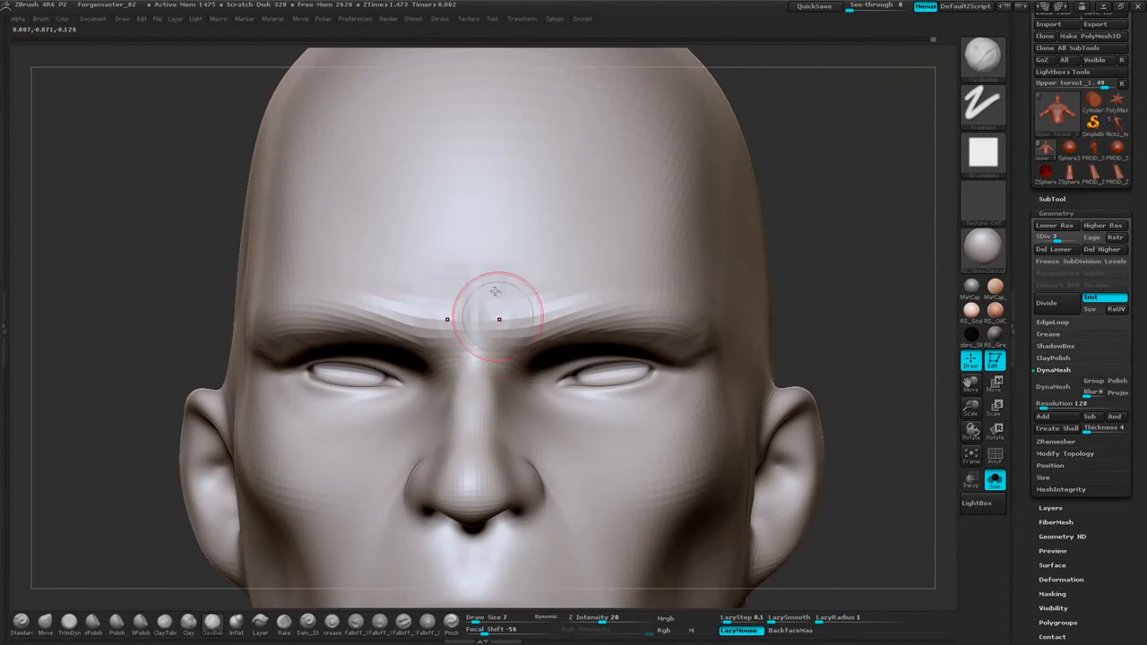
{"action": "mouse_move", "coordinate": [505, 310]}
{"action": "left_mouse_down"}
{"action": "mouse_move", "coordinate": [509, 294]}
{"action": "mouse_move", "coordinate": [502, 348]}
{"action": "mouse_move", "coordinate": [494, 315]}
{"action": "left_mouse_up"}
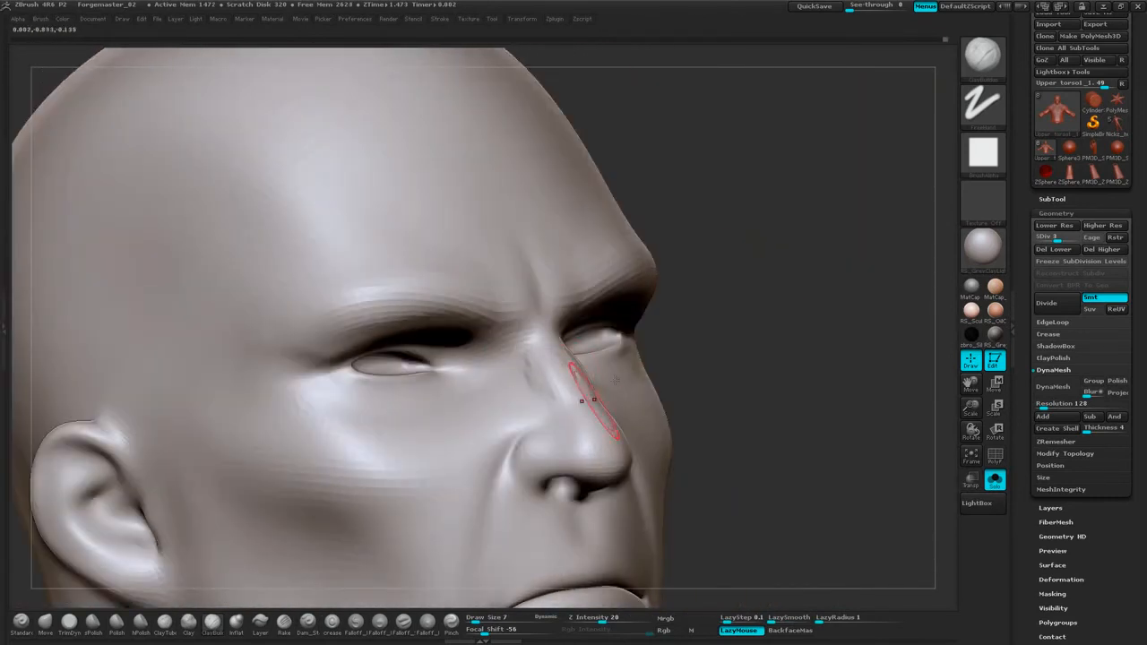
Smooth the bridge of the nose and its transition into the inner eye area.
{"action": "right_click_drag", "start_coordinate": [616, 380], "coordinate": [580, 376]}
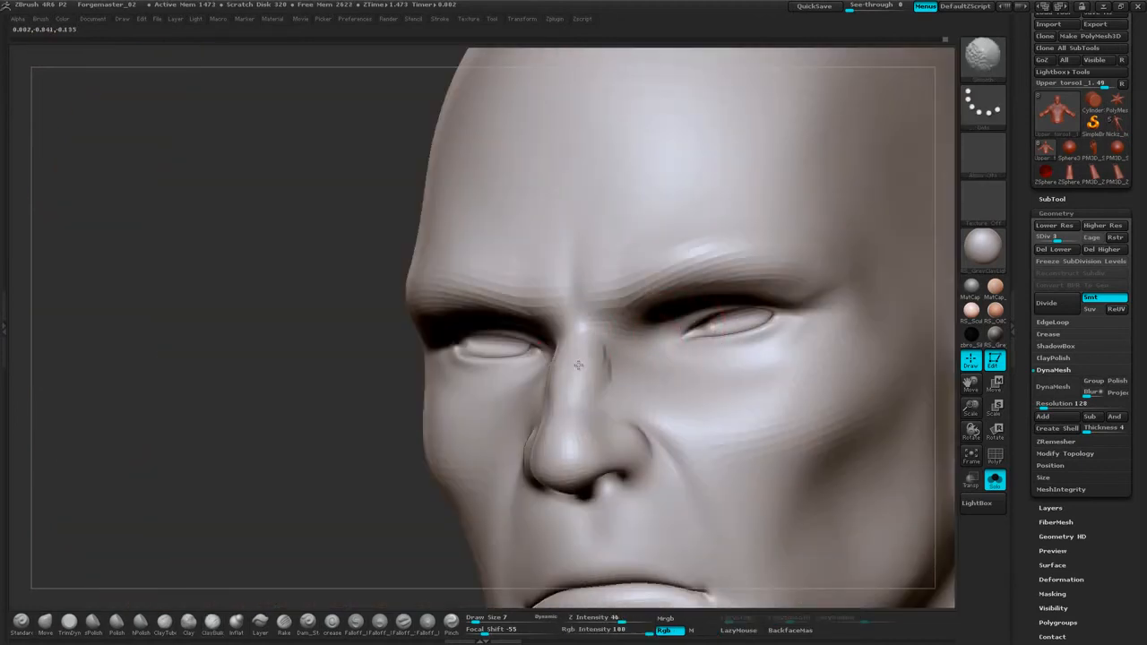
{"action": "left_click_drag", "start_coordinate": [466, 386], "coordinate": [341, 394]}
{"action": "left_click_drag", "start_coordinate": [659, 305], "coordinate": [655, 323], "text": "shift"}
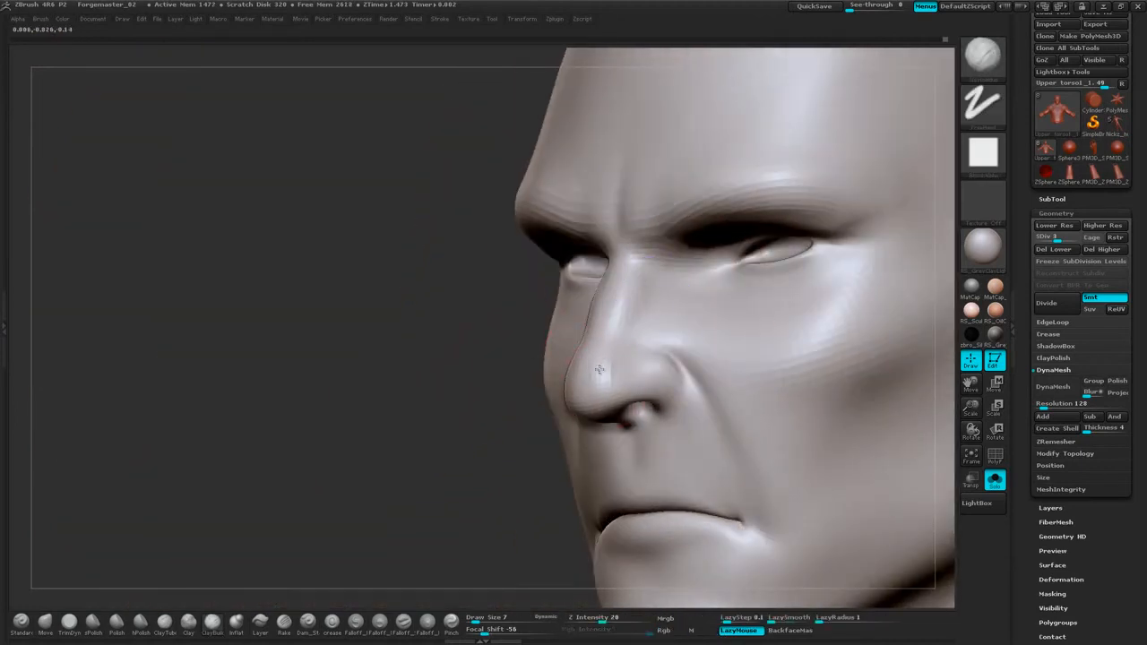
{"action": "left_click_drag", "start_coordinate": [490, 475], "coordinate": [421, 482]}
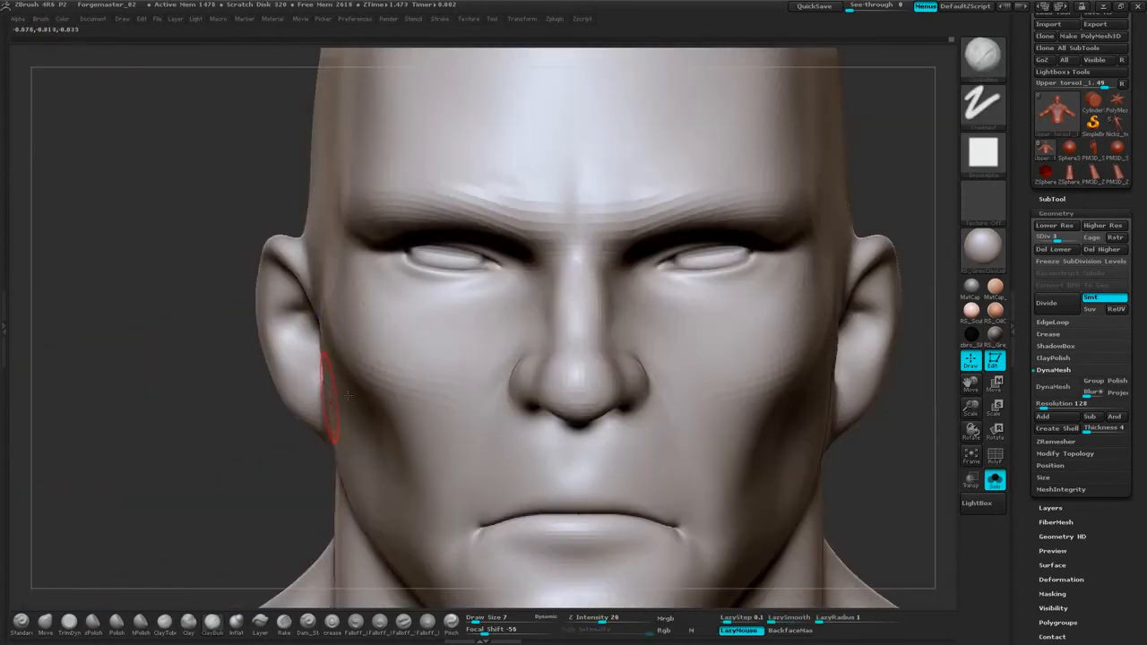
Sculpt the nose tip and the area above the nostrils with ClayBuildup, then smooth the surface.
{"action": "left_click_drag", "start_coordinate": [894, 195], "coordinate": [829, 181]}
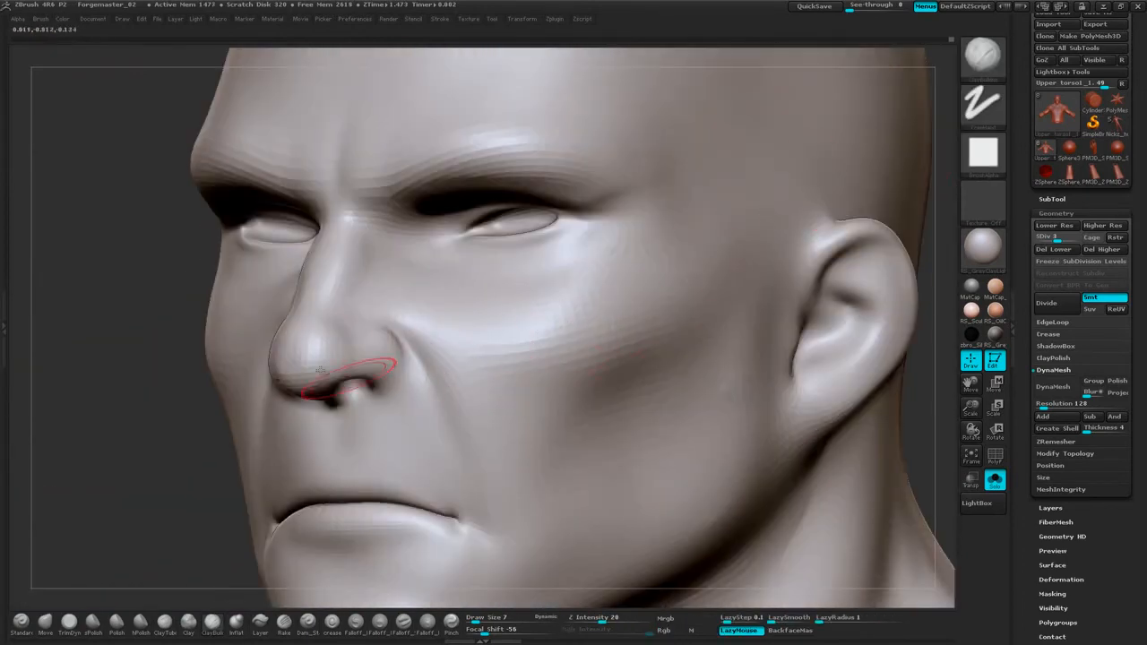
{"action": "left_click_drag", "start_coordinate": [341, 359], "coordinate": [345, 361]}
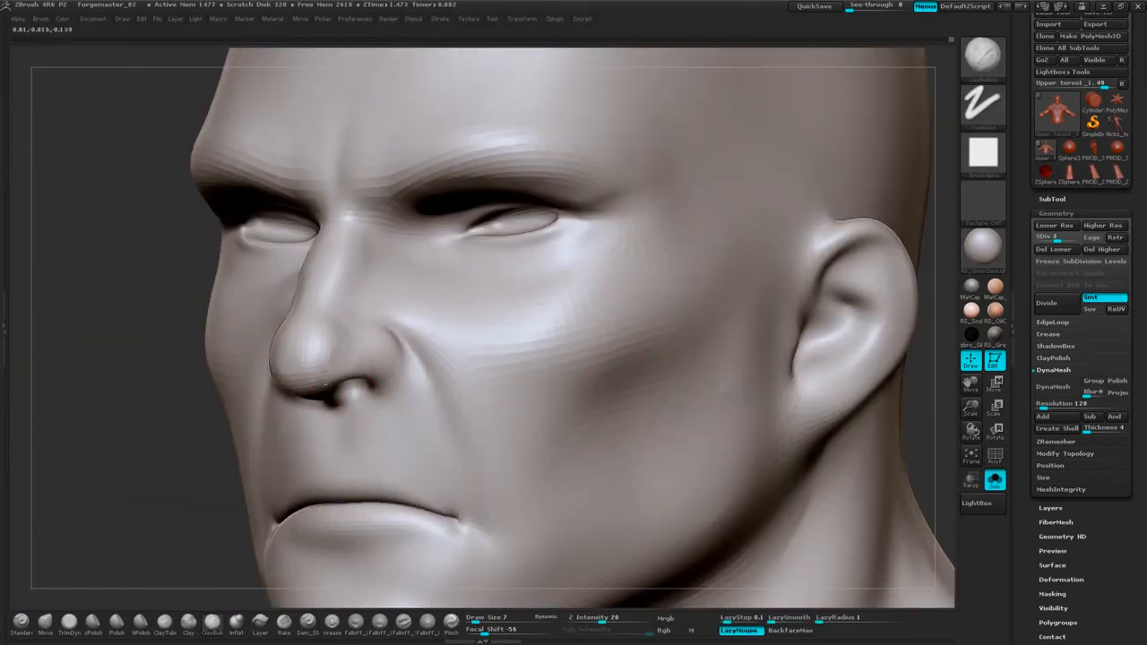
{"action": "left_click_drag", "start_coordinate": [159, 470], "coordinate": [430, 404]}
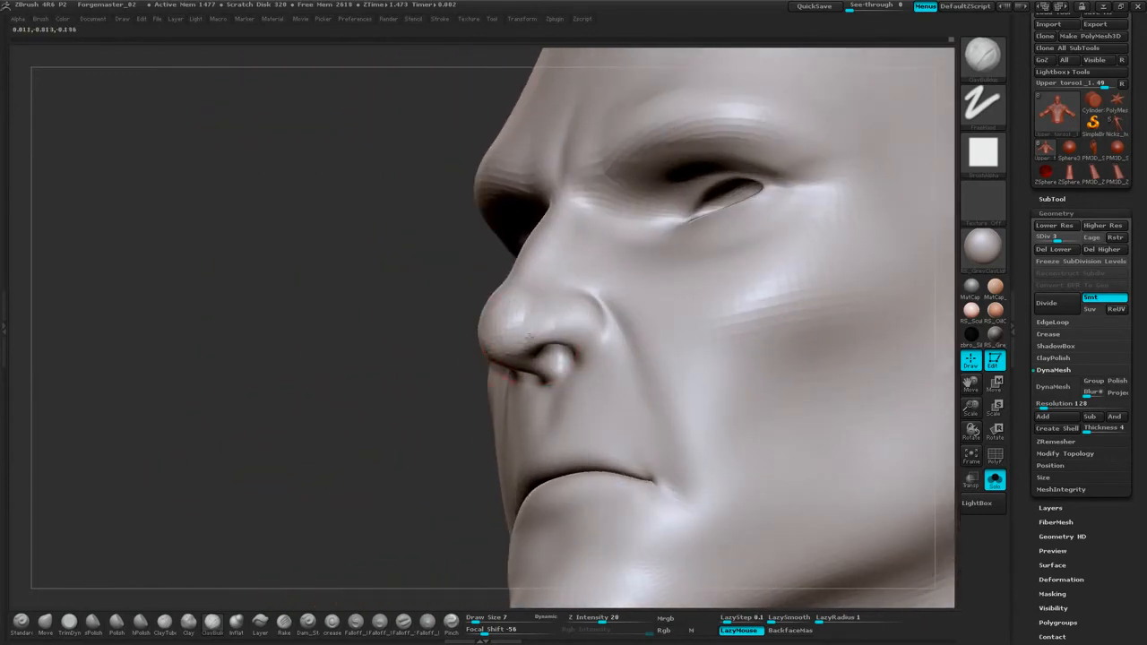
{"action": "left_click_drag", "start_coordinate": [538, 312], "coordinate": [507, 332], "text": "shift"}
{"action": "left_click_drag", "start_coordinate": [296, 454], "coordinate": [529, 394]}
{"action": "left_click_drag", "start_coordinate": [911, 234], "coordinate": [835, 254]}
{"action": "mouse_move", "coordinate": [907, 307]}
{"action": "left_mouse_down"}
{"action": "mouse_move", "coordinate": [901, 358]}
{"action": "mouse_move", "coordinate": [789, 350]}
{"action": "left_mouse_up"}
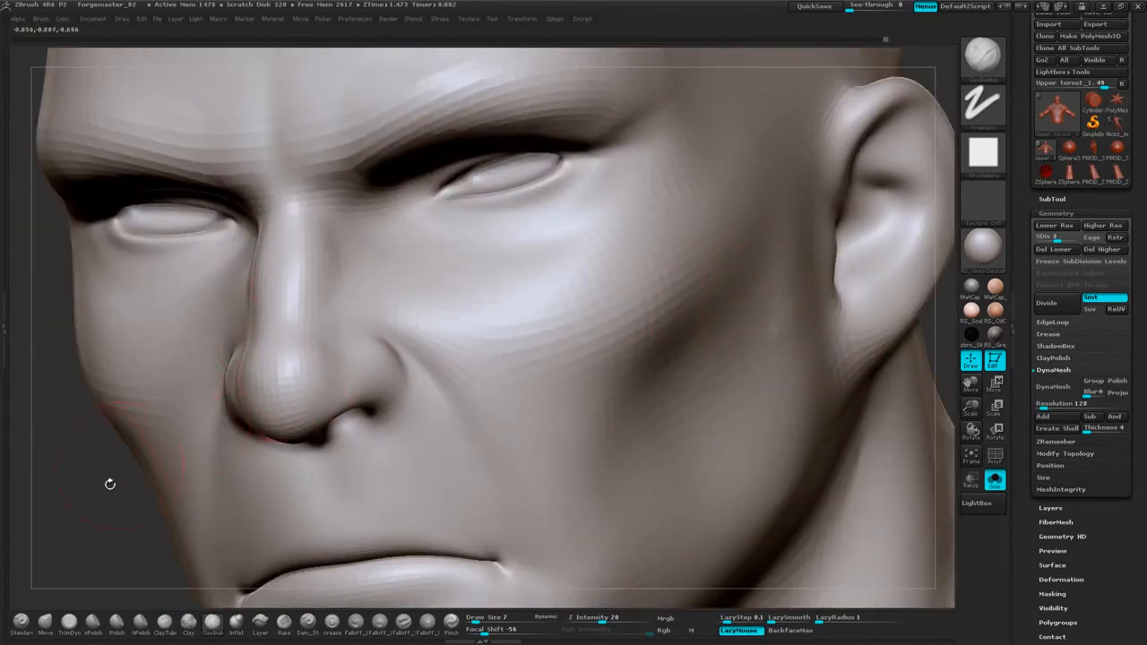
{"action": "mouse_move", "coordinate": [179, 479]}
{"action": "left_mouse_down"}
{"action": "mouse_move", "coordinate": [120, 430]}
{"action": "mouse_move", "coordinate": [210, 377]}
{"action": "left_mouse_up"}
Reshape the nose tip and the bridge profile with the Move brush at draw size 5.
{"action": "left_click", "coordinate": [43, 620]}
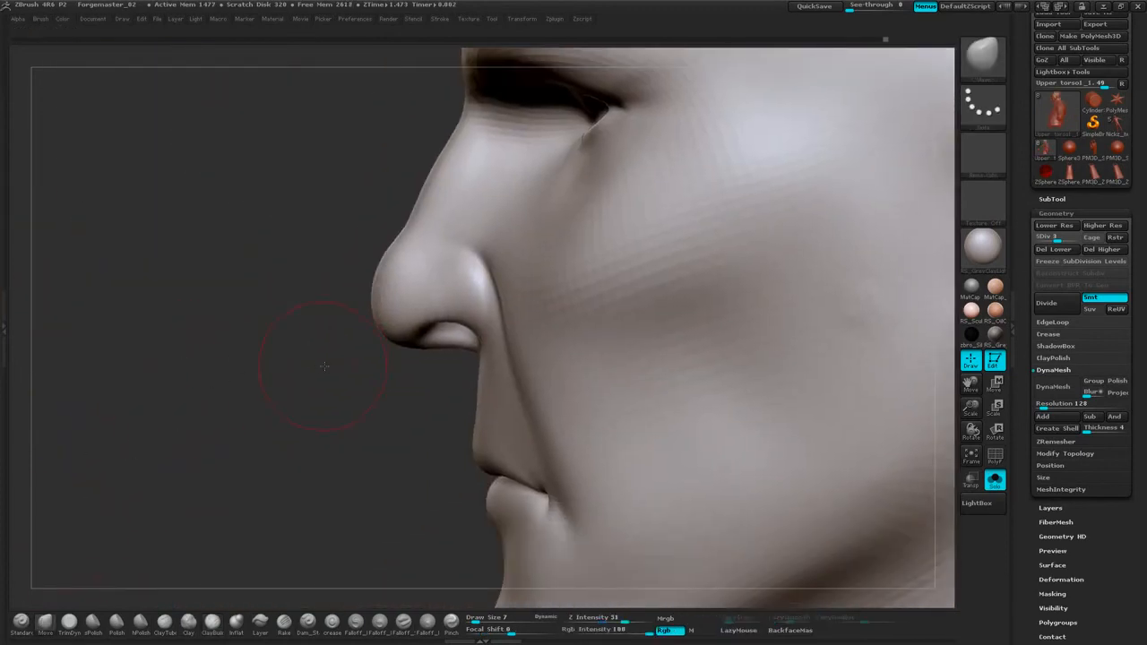
{"action": "key", "text": "space"}
{"action": "left_click_drag", "start_coordinate": [329, 365], "coordinate": [322, 366]}
{"action": "left_click_drag", "start_coordinate": [283, 328], "coordinate": [418, 376]}
{"action": "left_click_drag", "start_coordinate": [330, 369], "coordinate": [374, 379]}
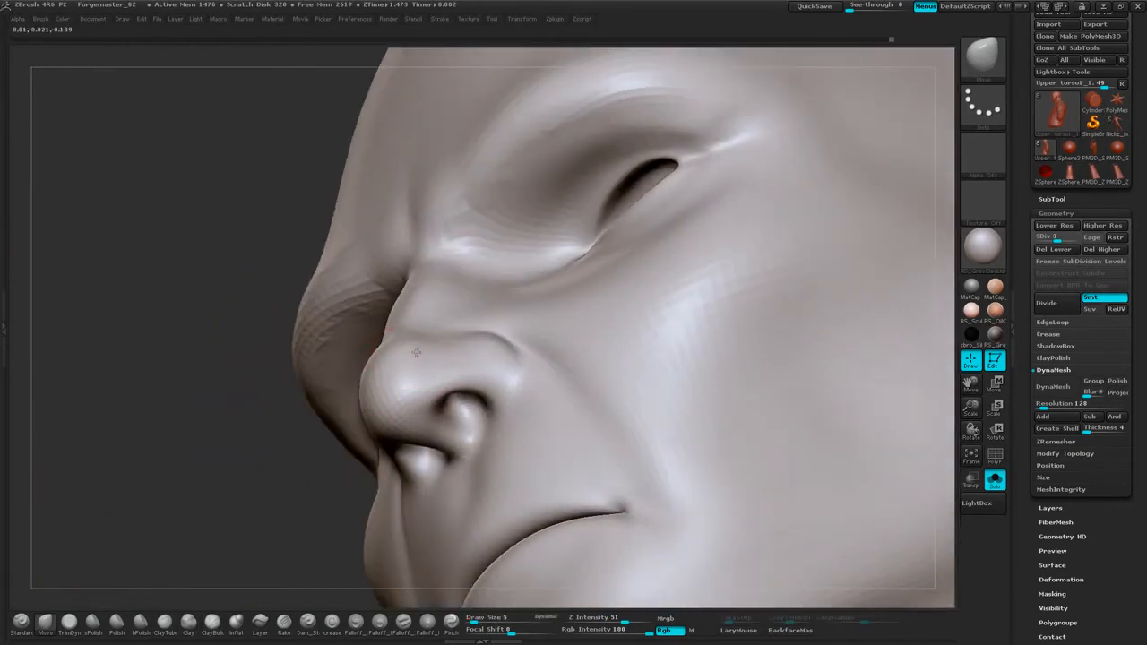
{"action": "left_click_drag", "start_coordinate": [277, 400], "coordinate": [309, 383]}
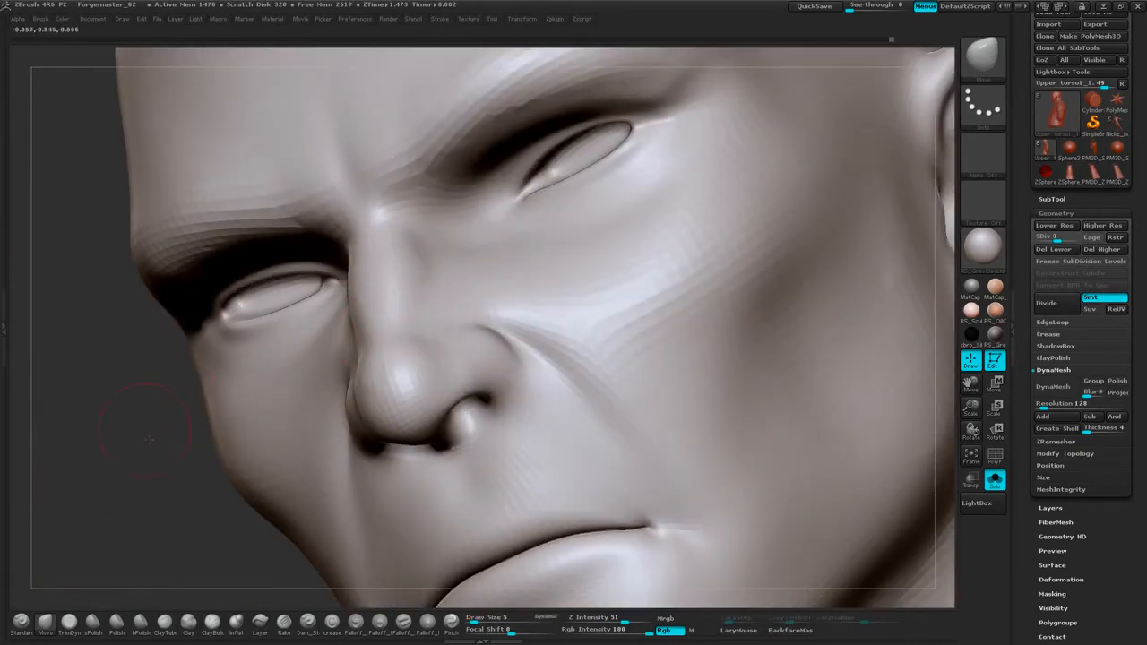
{"action": "left_click_drag", "start_coordinate": [146, 437], "coordinate": [430, 339]}
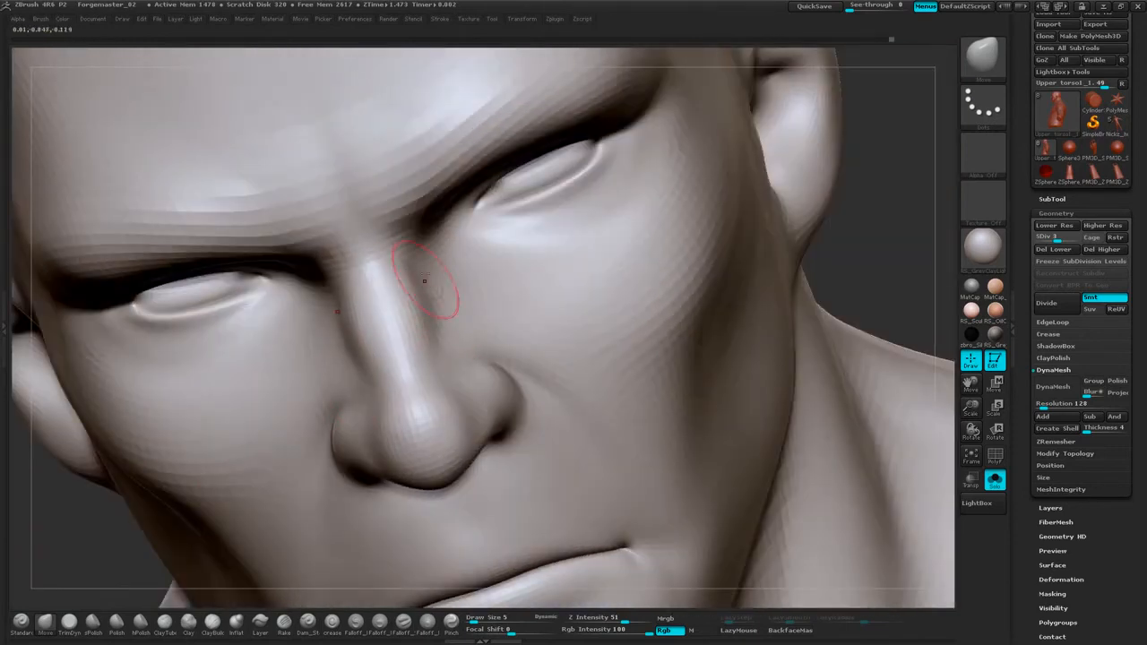
{"action": "mouse_move", "coordinate": [796, 201]}
{"action": "left_mouse_down"}
{"action": "mouse_move", "coordinate": [692, 178]}
{"action": "mouse_move", "coordinate": [706, 109]}
{"action": "left_mouse_up"}
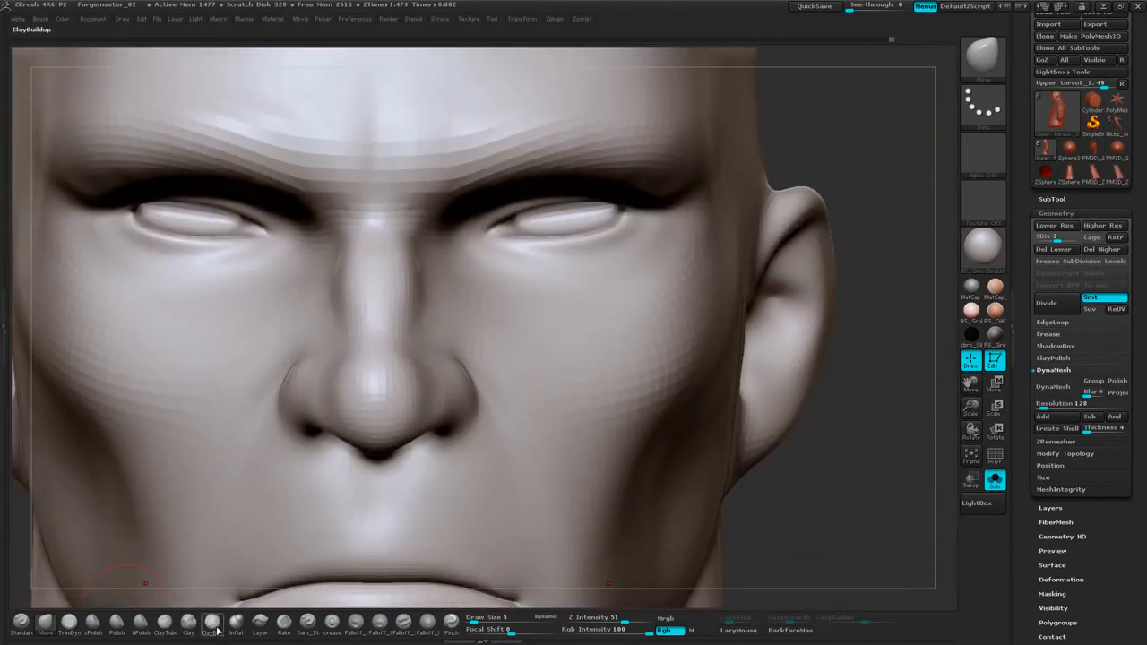
Add volume to the nose tip using the ClayBuildup brush at draw size 3.
{"action": "left_click", "coordinate": [212, 623]}
{"action": "mouse_move", "coordinate": [782, 181]}
{"action": "left_mouse_down"}
{"action": "mouse_move", "coordinate": [727, 183]}
{"action": "mouse_move", "coordinate": [716, 211]}
{"action": "left_mouse_up"}
{"action": "key", "text": "space"}
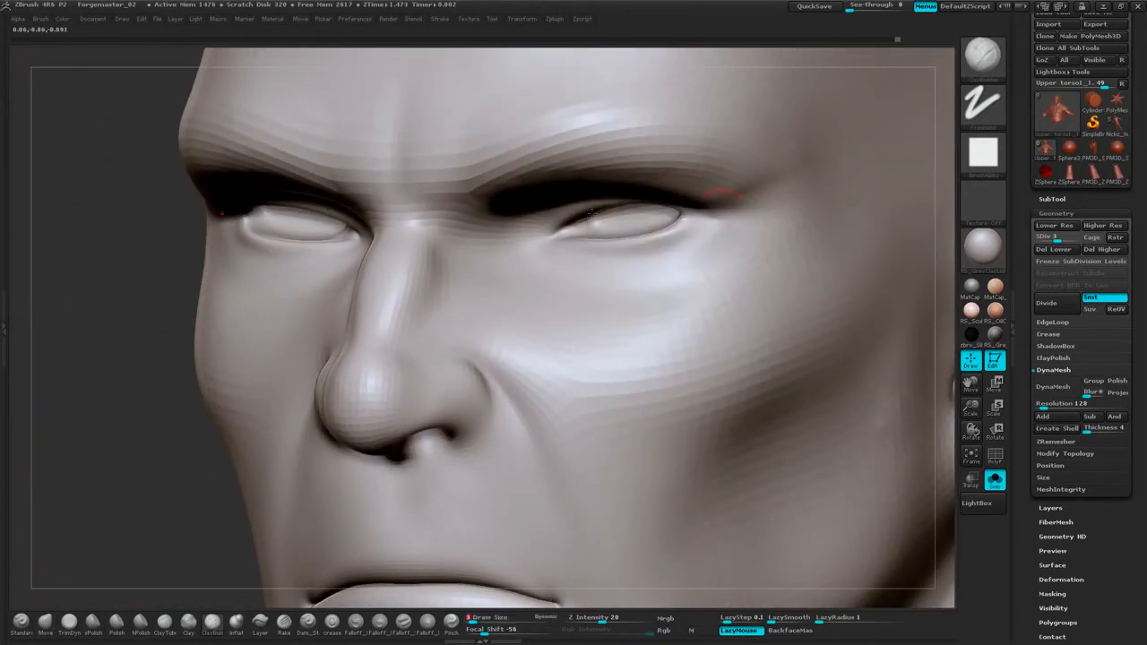
{"action": "mouse_move", "coordinate": [155, 475]}
{"action": "left_mouse_down"}
{"action": "mouse_move", "coordinate": [209, 455]}
{"action": "mouse_move", "coordinate": [278, 452]}
{"action": "mouse_move", "coordinate": [437, 395]}
{"action": "left_mouse_up"}
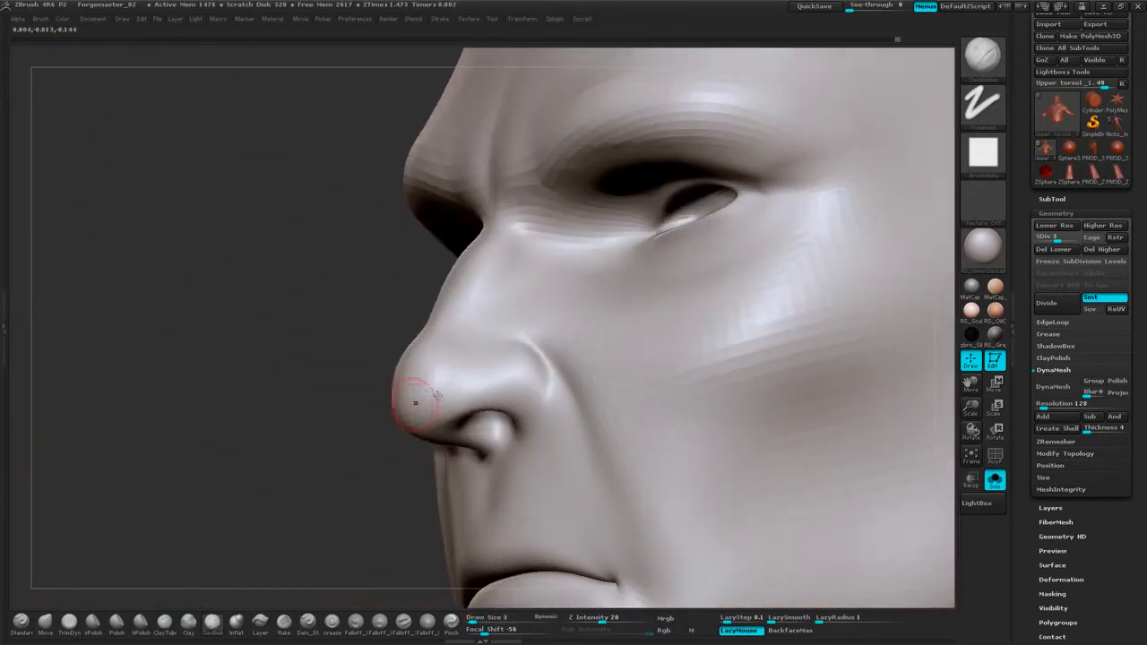
{"action": "left_click_drag", "start_coordinate": [317, 423], "coordinate": [445, 360]}
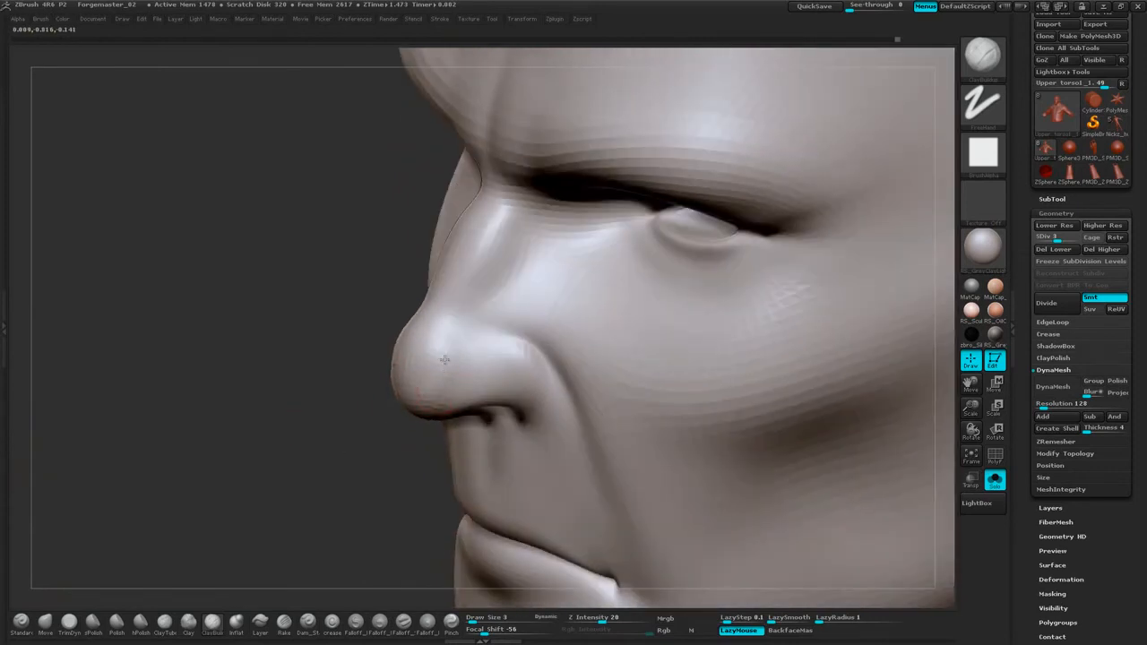
{"action": "left_click_drag", "start_coordinate": [346, 456], "coordinate": [419, 404]}
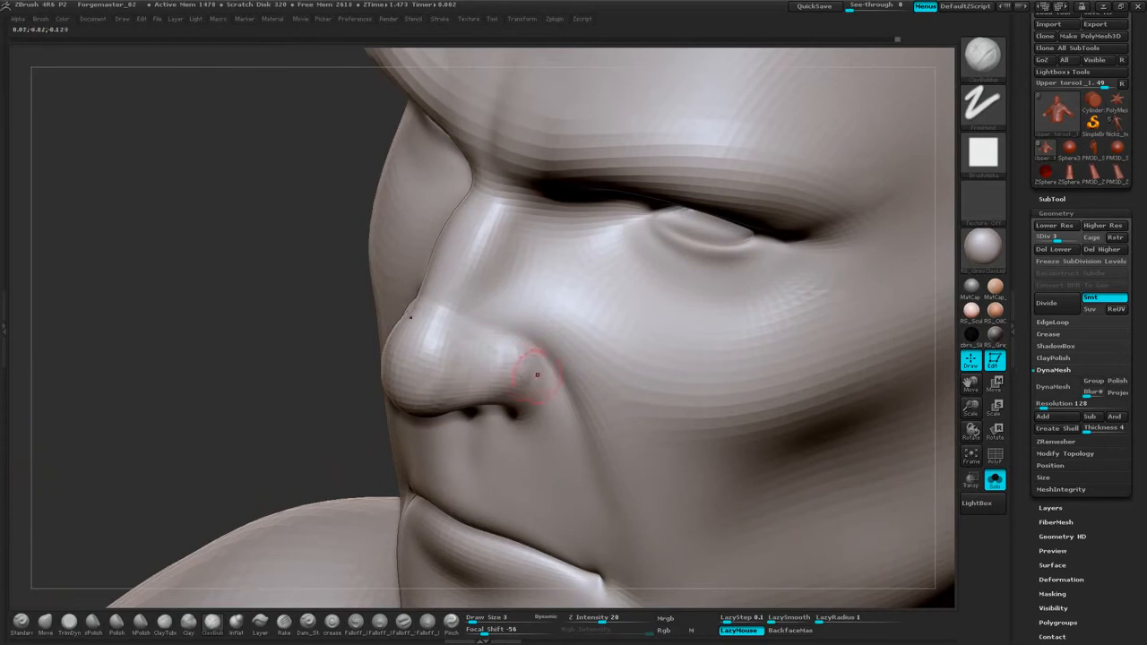
Define the outer edge of the nostril wings and smooth them into the cheeks.
{"action": "left_click_drag", "start_coordinate": [516, 353], "coordinate": [529, 411]}
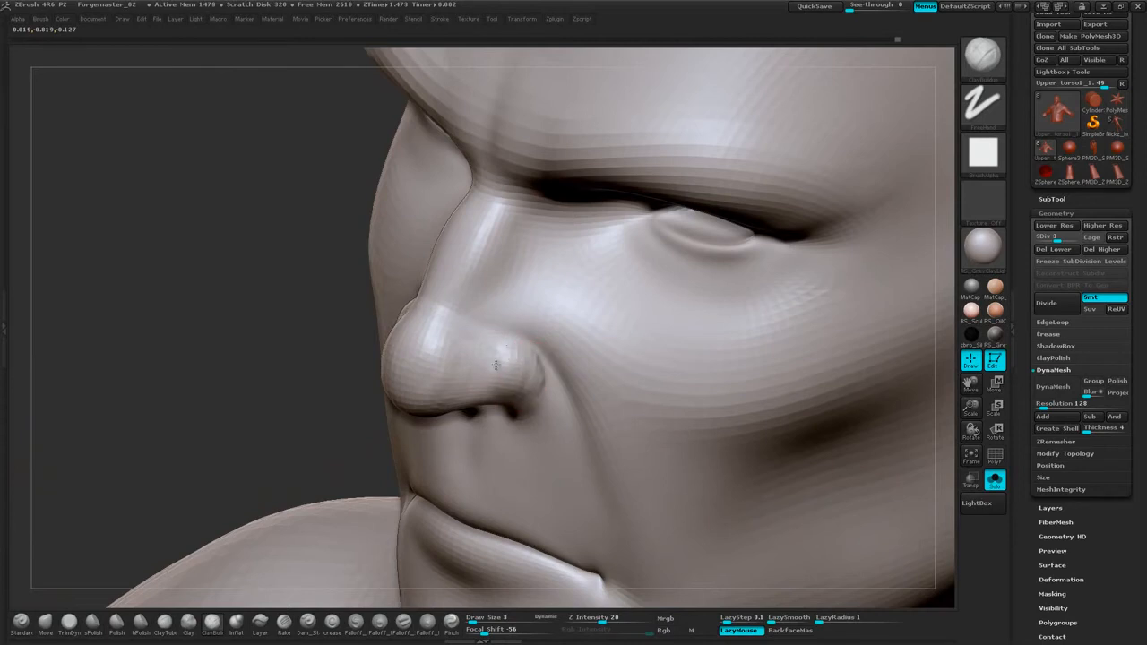
{"action": "key", "text": "shift"}
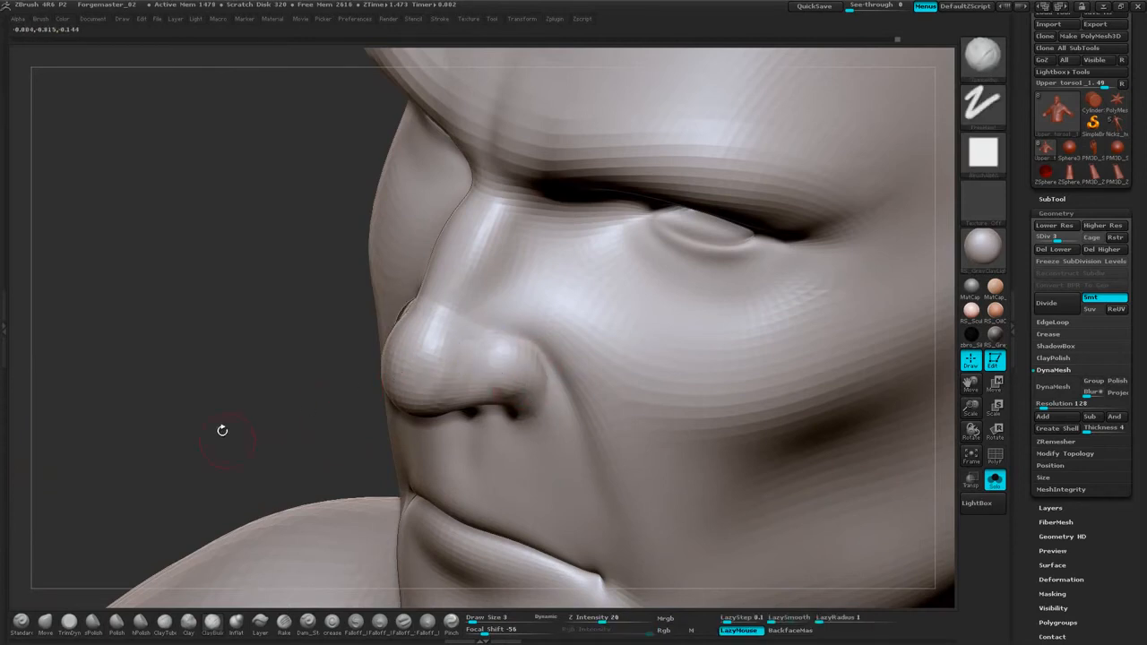
{"action": "left_click_drag", "start_coordinate": [222, 431], "coordinate": [385, 398]}
{"action": "key", "text": "shift"}
{"action": "left_click_drag", "start_coordinate": [852, 393], "coordinate": [696, 368]}
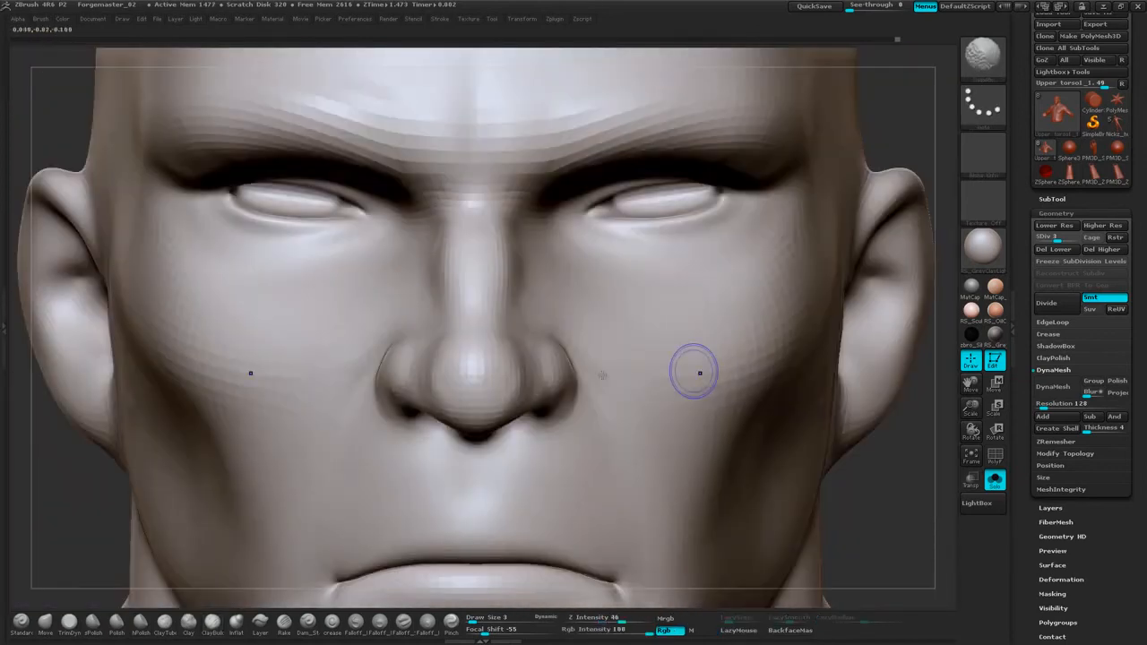
{"action": "key", "text": "shift"}
Adjust the shape of the nostril wings with the Move brush at draw size 12.
{"action": "key", "text": "space"}
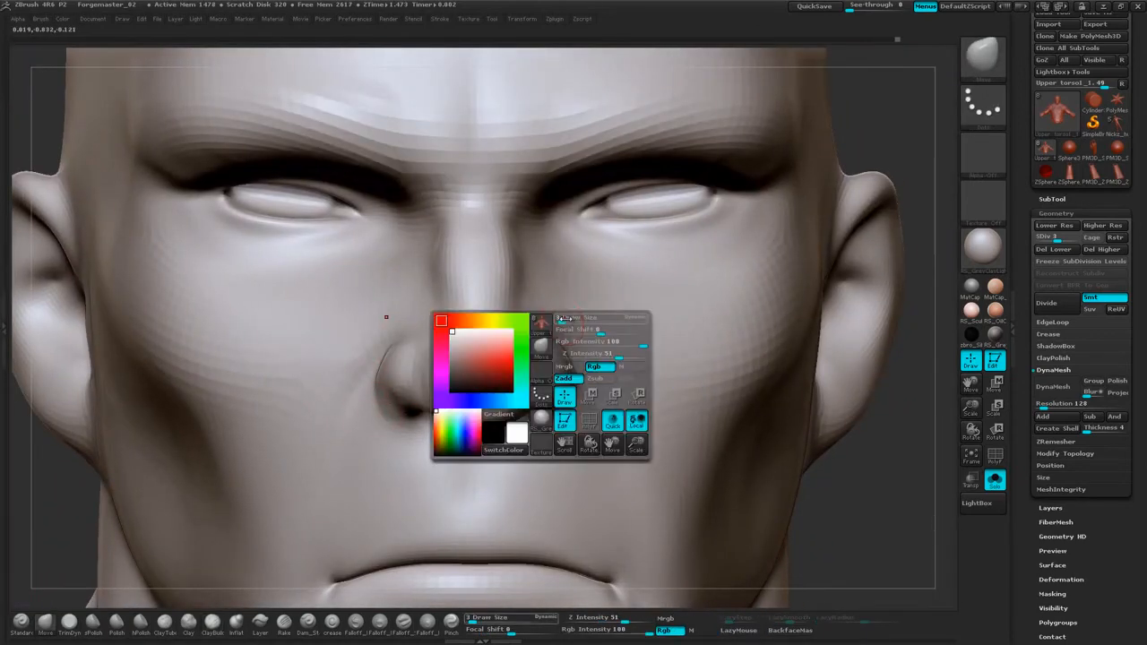
{"action": "left_click_drag", "start_coordinate": [567, 320], "coordinate": [587, 320]}
{"action": "left_click_drag", "start_coordinate": [871, 154], "coordinate": [753, 190]}
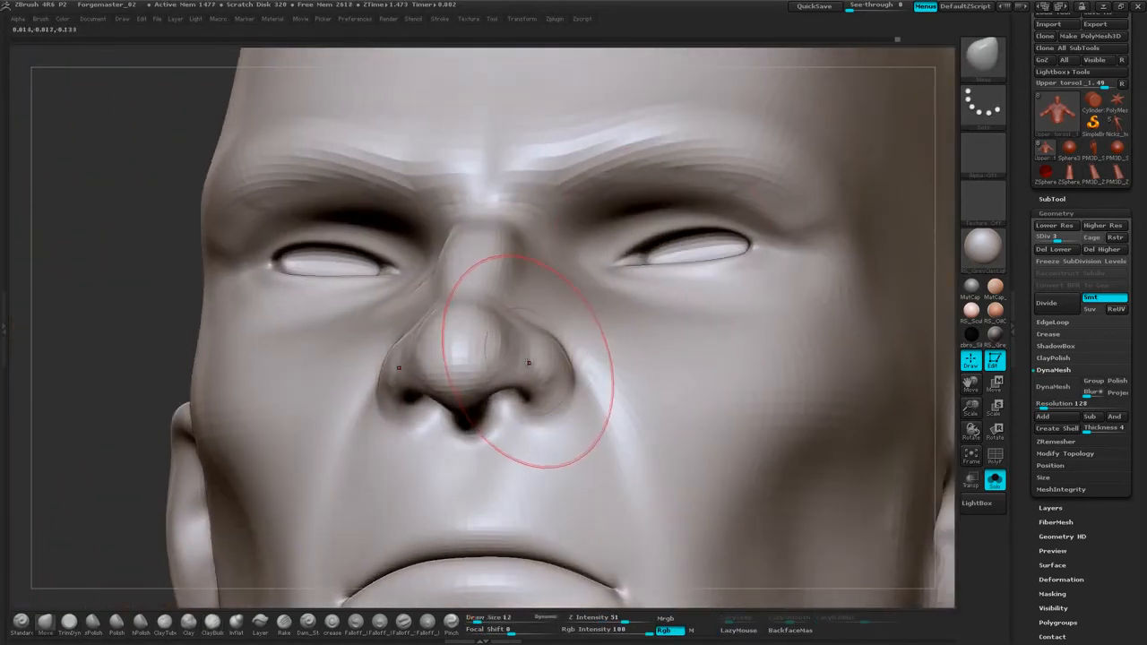
{"action": "mouse_move", "coordinate": [945, 238]}
{"action": "left_mouse_down"}
{"action": "mouse_move", "coordinate": [957, 207]}
{"action": "mouse_move", "coordinate": [945, 142]}
{"action": "mouse_move", "coordinate": [842, 295]}
{"action": "left_mouse_up"}
Reduce the Move brush draw size to 8 and adjust the brow and the sides of the nose bridge.
{"action": "key", "text": "space"}
{"action": "left_click_drag", "start_coordinate": [867, 229], "coordinate": [834, 280]}
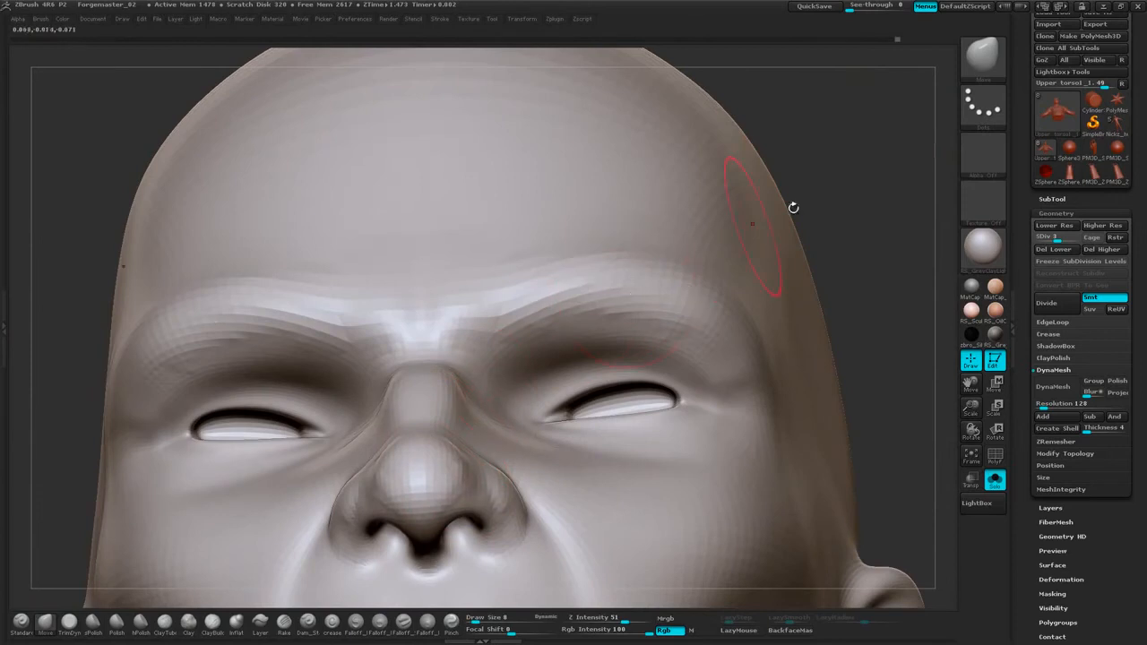
{"action": "left_click_drag", "start_coordinate": [793, 207], "coordinate": [647, 355]}
{"action": "left_click_drag", "start_coordinate": [837, 255], "coordinate": [475, 363]}
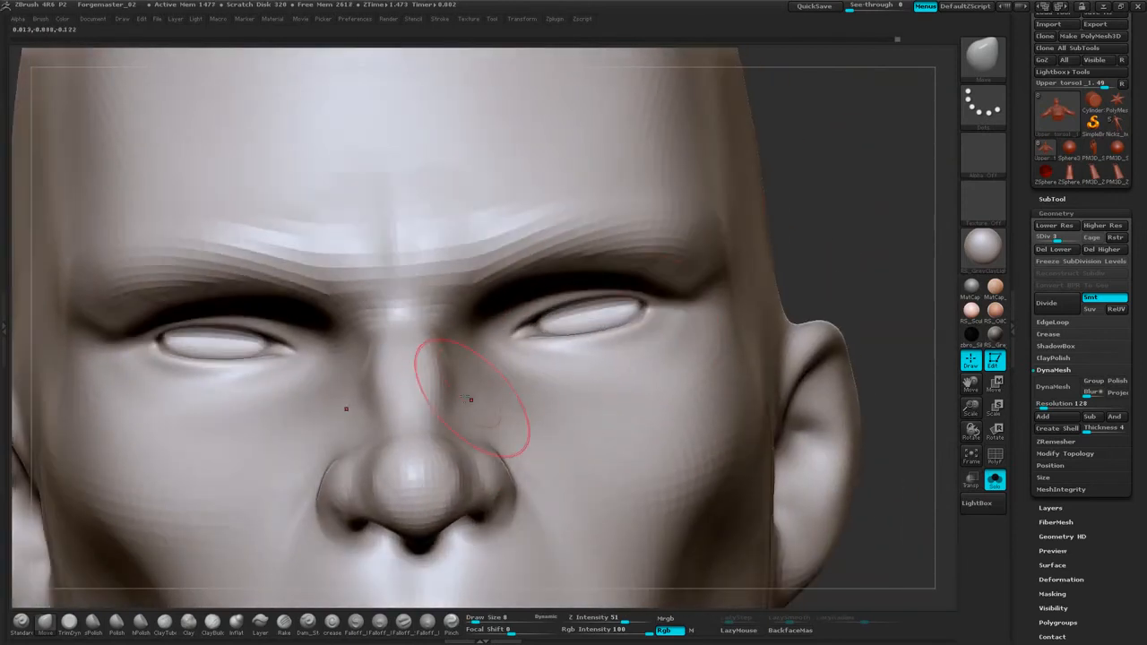
{"action": "left_click_drag", "start_coordinate": [819, 205], "coordinate": [828, 195]}
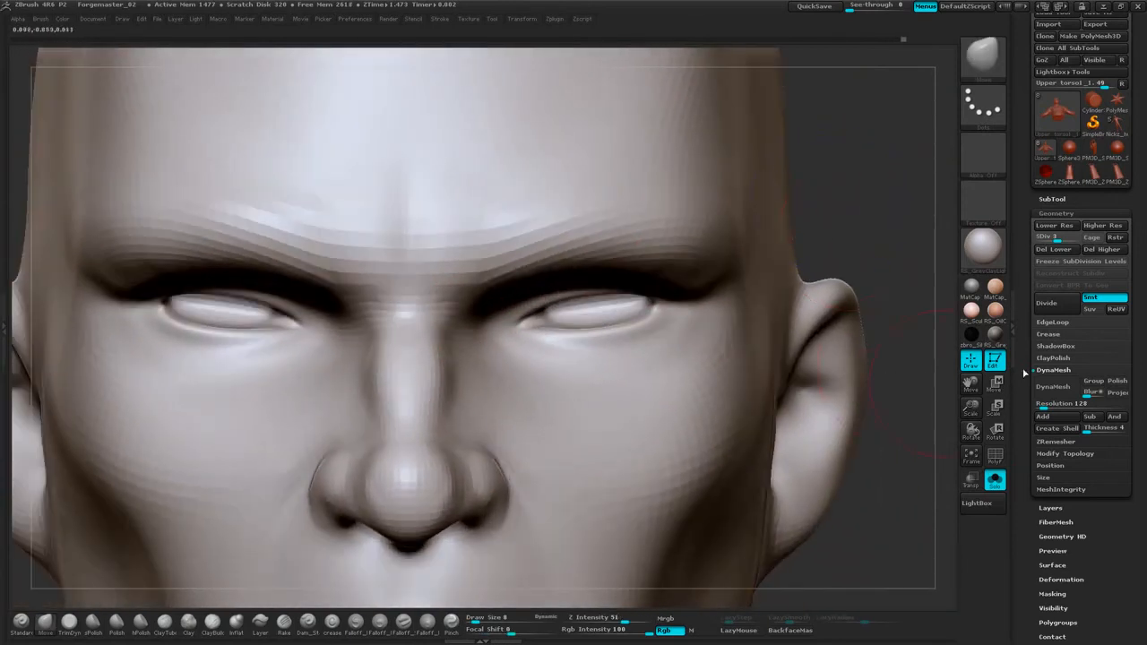
Build a hump on the nose bridge with the ClayBuildup brush at draw size 3 and smooth its sides.
{"action": "left_click", "coordinate": [214, 618]}
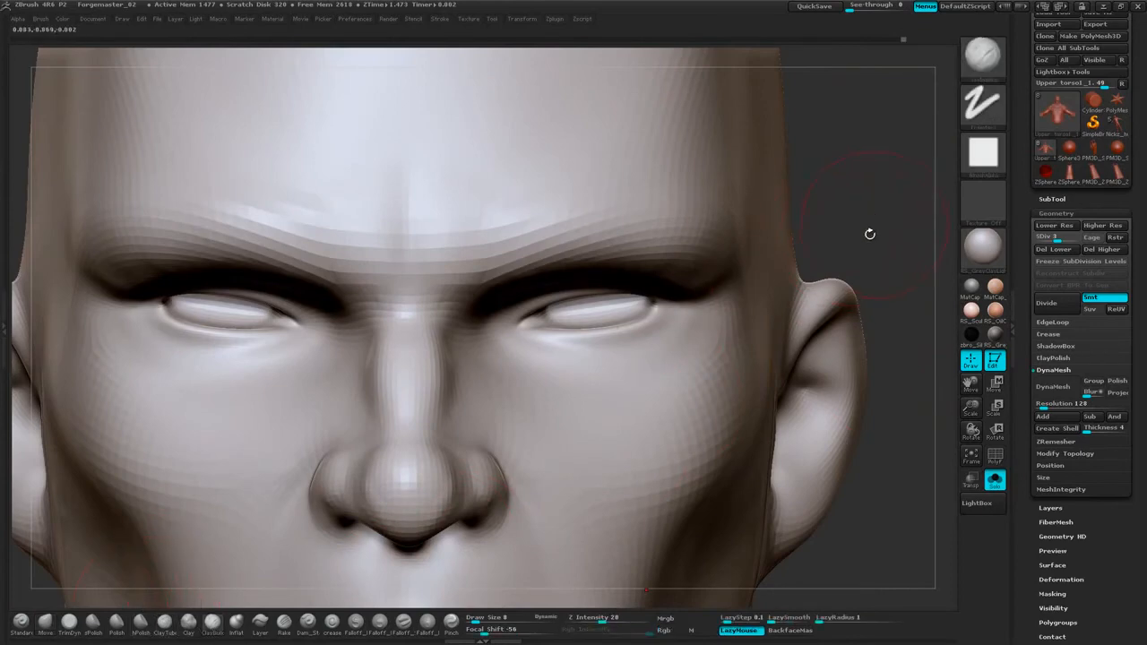
{"action": "mouse_move", "coordinate": [870, 236]}
{"action": "left_mouse_down"}
{"action": "mouse_move", "coordinate": [845, 224]}
{"action": "mouse_move", "coordinate": [846, 198]}
{"action": "left_mouse_up"}
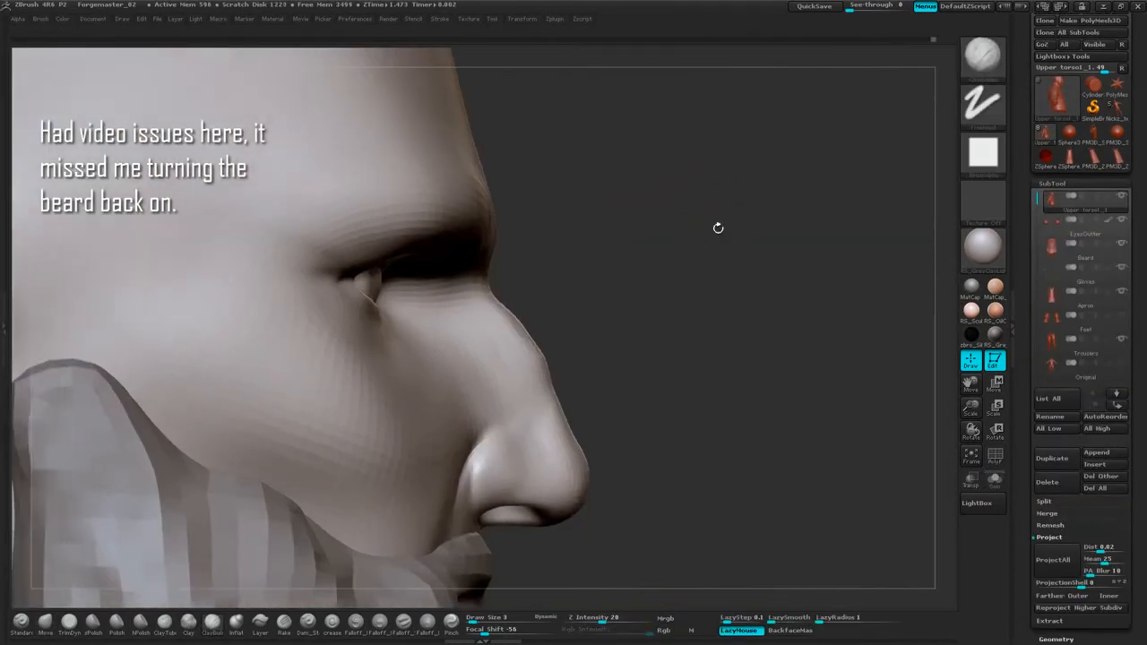
{"action": "left_click_drag", "start_coordinate": [720, 225], "coordinate": [686, 216]}
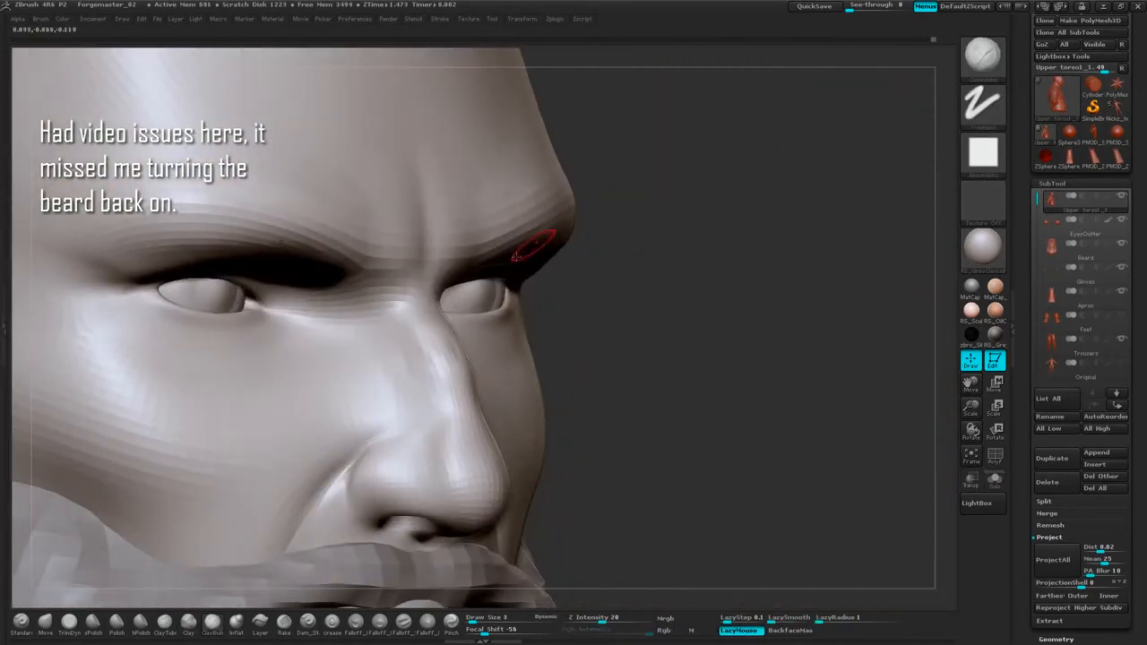
{"action": "left_click_drag", "start_coordinate": [441, 358], "coordinate": [436, 375], "text": "shift"}
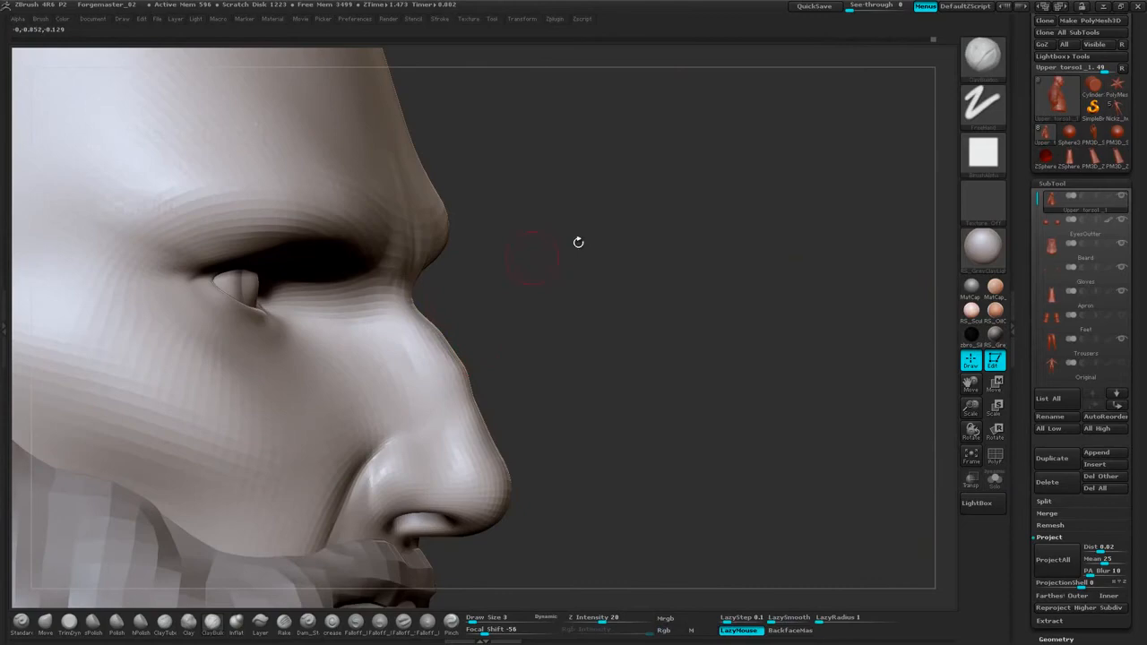
{"action": "left_click_drag", "start_coordinate": [578, 243], "coordinate": [834, 160]}
{"action": "left_click_drag", "start_coordinate": [762, 171], "coordinate": [833, 170]}
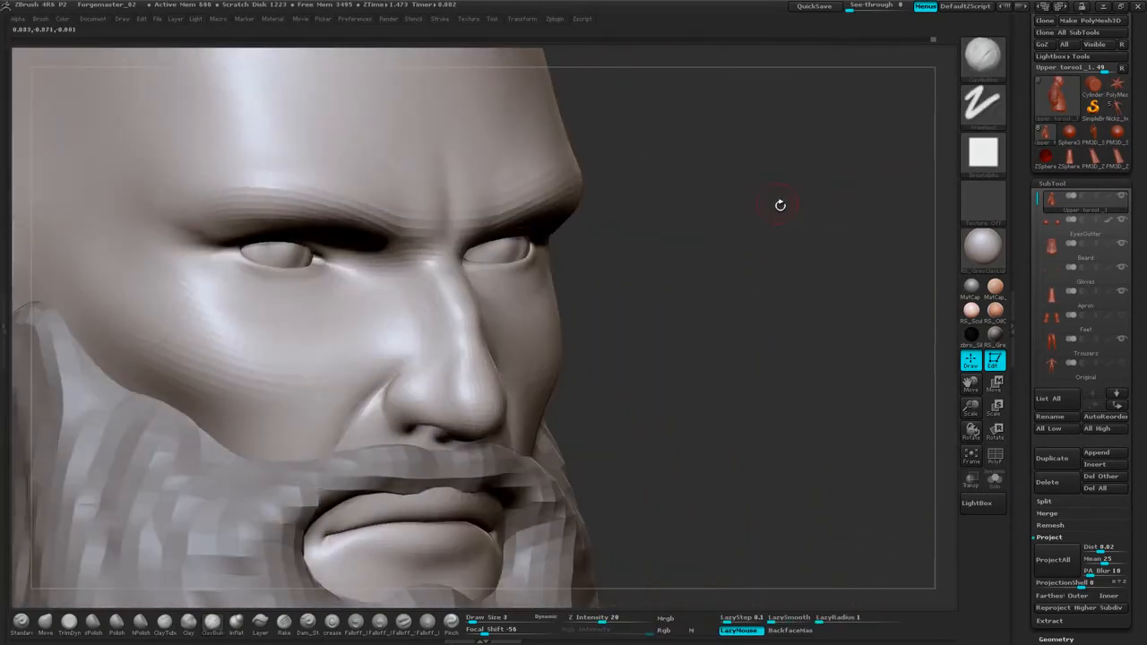
{"action": "left_click_drag", "start_coordinate": [780, 205], "coordinate": [538, 273], "text": "alt"}
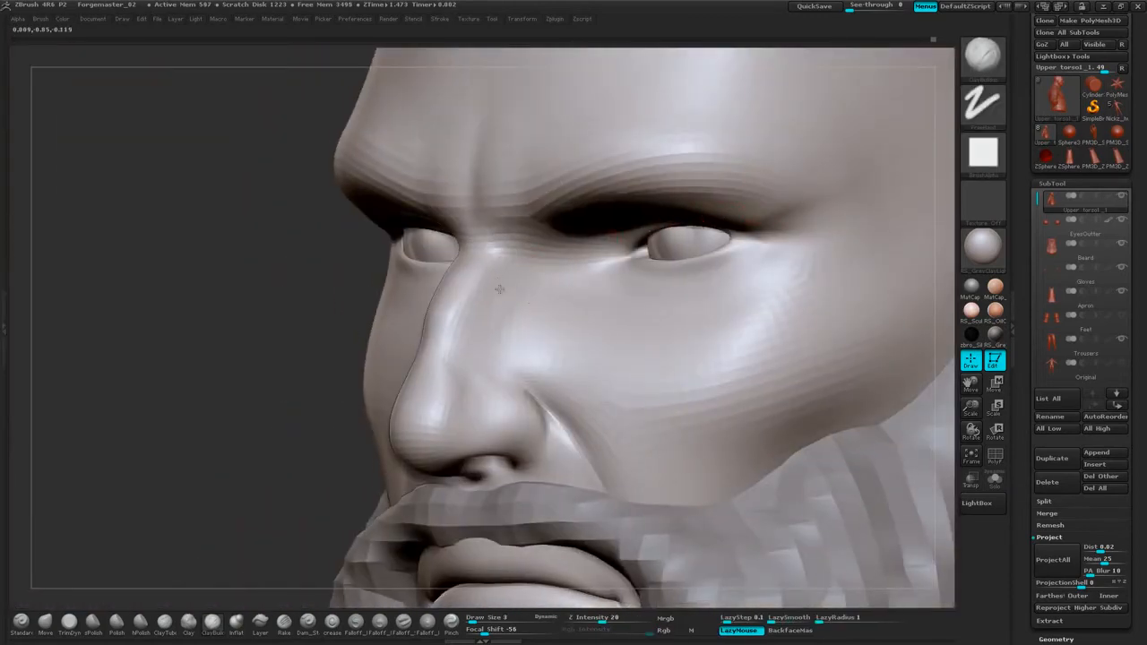
{"action": "mouse_move", "coordinate": [409, 379]}
{"action": "left_mouse_down"}
{"action": "mouse_move", "coordinate": [745, 252]}
{"action": "mouse_move", "coordinate": [750, 271]}
{"action": "mouse_move", "coordinate": [733, 270]}
{"action": "left_mouse_up"}
Set the draw size to 6 and build up the sides of the nose and the adjoining inner cheeks.
{"action": "key", "text": "space"}
{"action": "mouse_move", "coordinate": [736, 260]}
{"action": "left_mouse_down"}
{"action": "mouse_move", "coordinate": [754, 201]}
{"action": "mouse_move", "coordinate": [735, 224]}
{"action": "left_mouse_up"}
{"action": "mouse_move", "coordinate": [522, 297]}
{"action": "left_mouse_down"}
{"action": "mouse_move", "coordinate": [556, 271]}
{"action": "mouse_move", "coordinate": [549, 285]}
{"action": "left_mouse_up"}
{"action": "mouse_move", "coordinate": [489, 357]}
{"action": "left_mouse_down"}
{"action": "mouse_move", "coordinate": [499, 362]}
{"action": "mouse_move", "coordinate": [567, 305]}
{"action": "left_mouse_up"}
{"action": "left_click_drag", "start_coordinate": [511, 392], "coordinate": [511, 409]}
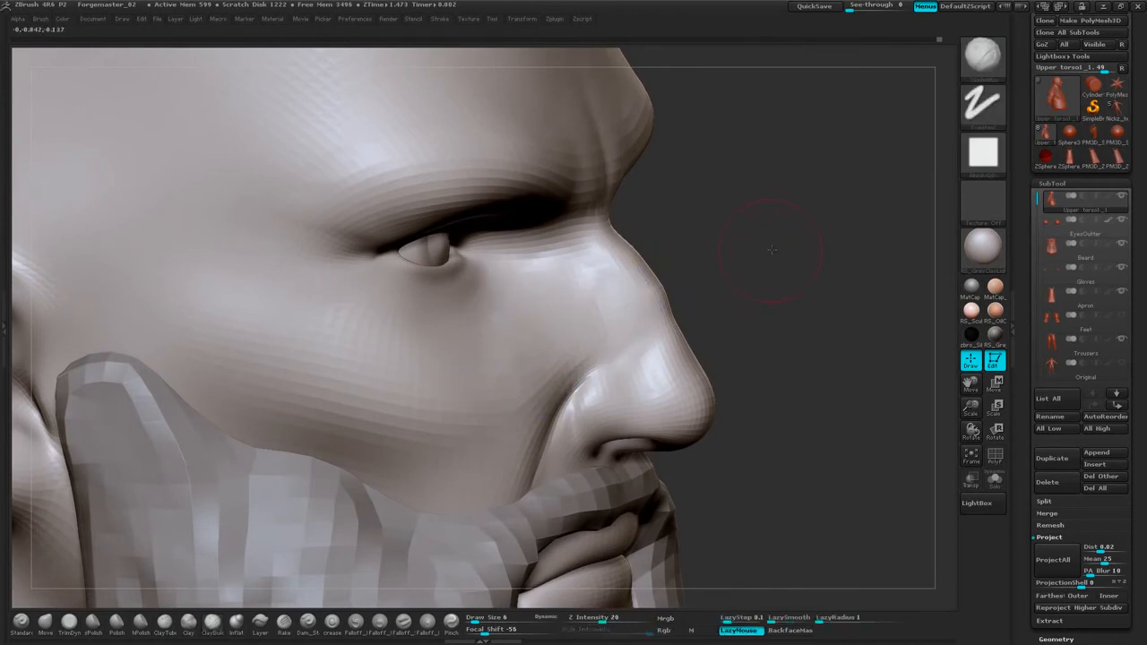
Build up the lower cheek along the beard line with the ClayBuildup brush and smooth it toward the nasolabial fold.
{"action": "left_click_drag", "start_coordinate": [744, 256], "coordinate": [490, 432]}
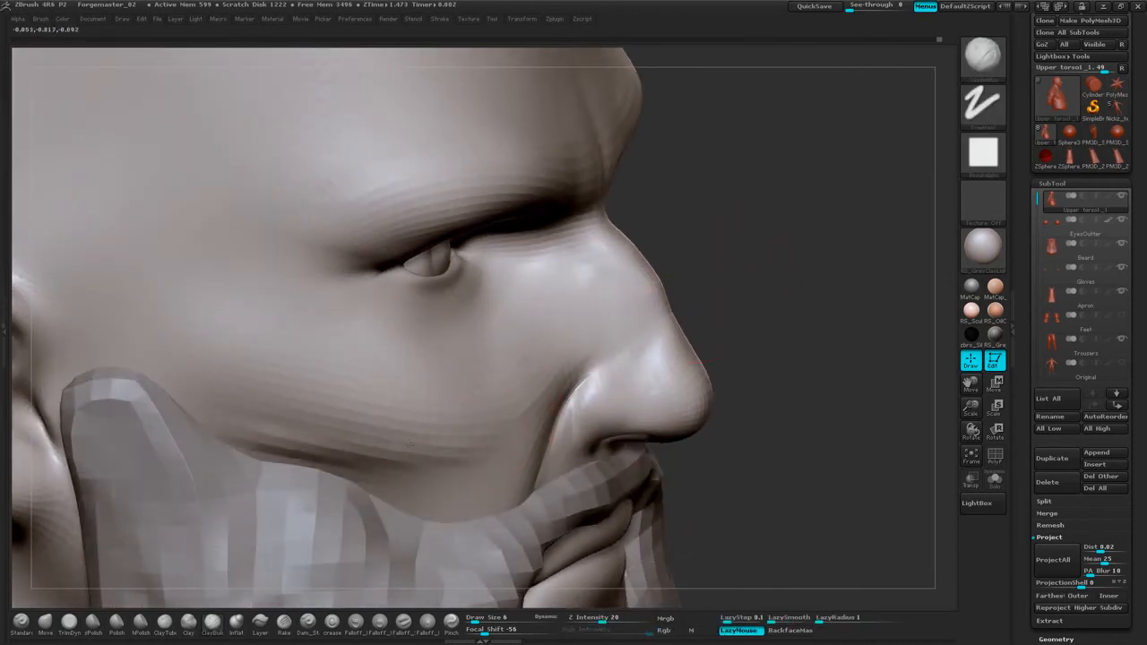
{"action": "left_click_drag", "start_coordinate": [281, 429], "coordinate": [256, 436]}
{"action": "left_click_drag", "start_coordinate": [363, 458], "coordinate": [258, 453], "text": "shift"}
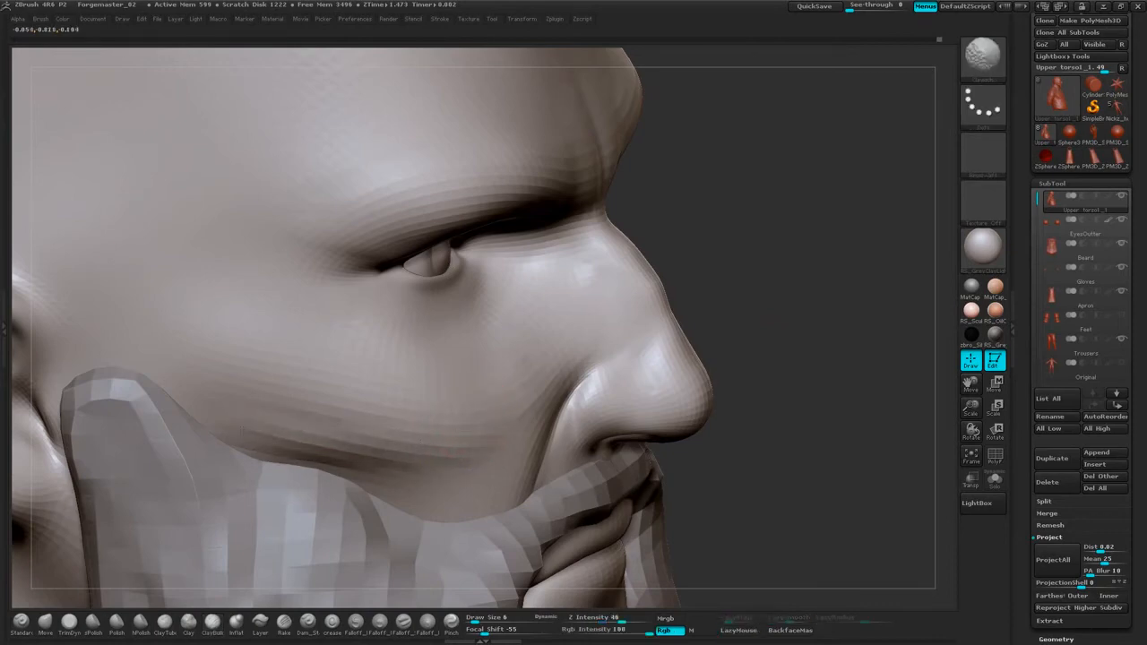
{"action": "left_click_drag", "start_coordinate": [565, 330], "coordinate": [502, 421], "text": "shift"}
{"action": "left_click_drag", "start_coordinate": [769, 271], "coordinate": [538, 278]}
{"action": "left_click_drag", "start_coordinate": [190, 506], "coordinate": [179, 414], "text": "alt"}
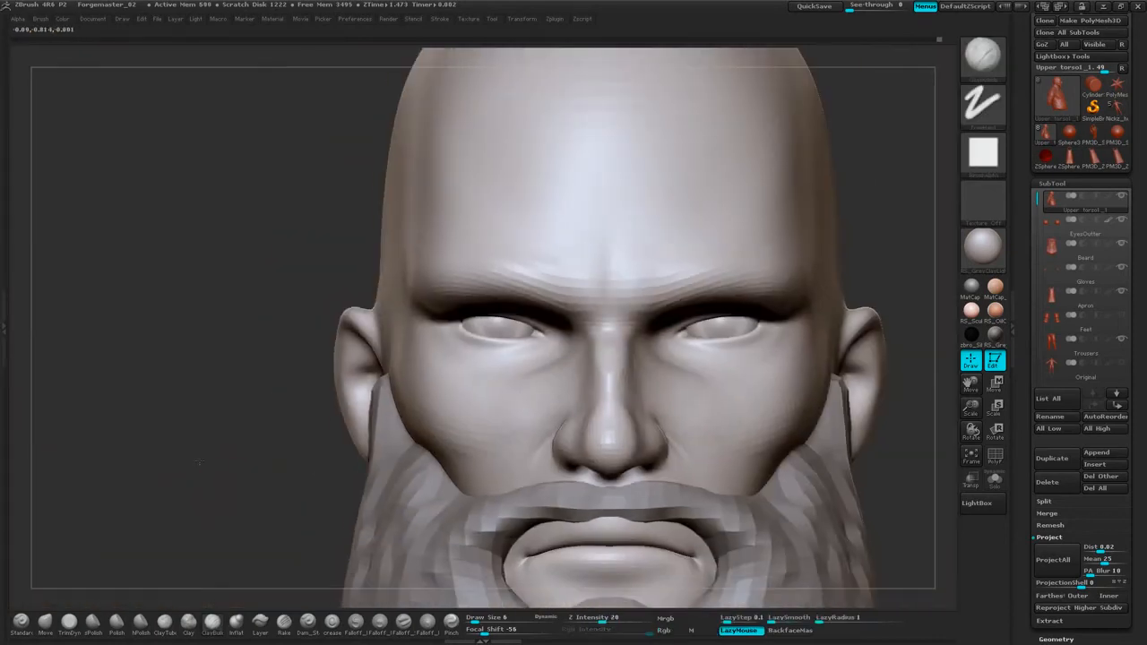
Sculpt the underside of the cheekbone above the beard edge and smooth the transition into the cheek.
{"action": "mouse_move", "coordinate": [857, 256]}
{"action": "left_mouse_down", "text": "alt"}
{"action": "mouse_move", "coordinate": [792, 185]}
{"action": "mouse_move", "coordinate": [891, 189]}
{"action": "mouse_move", "coordinate": [856, 150]}
{"action": "mouse_move", "coordinate": [677, 323]}
{"action": "left_mouse_up", "text": "alt"}
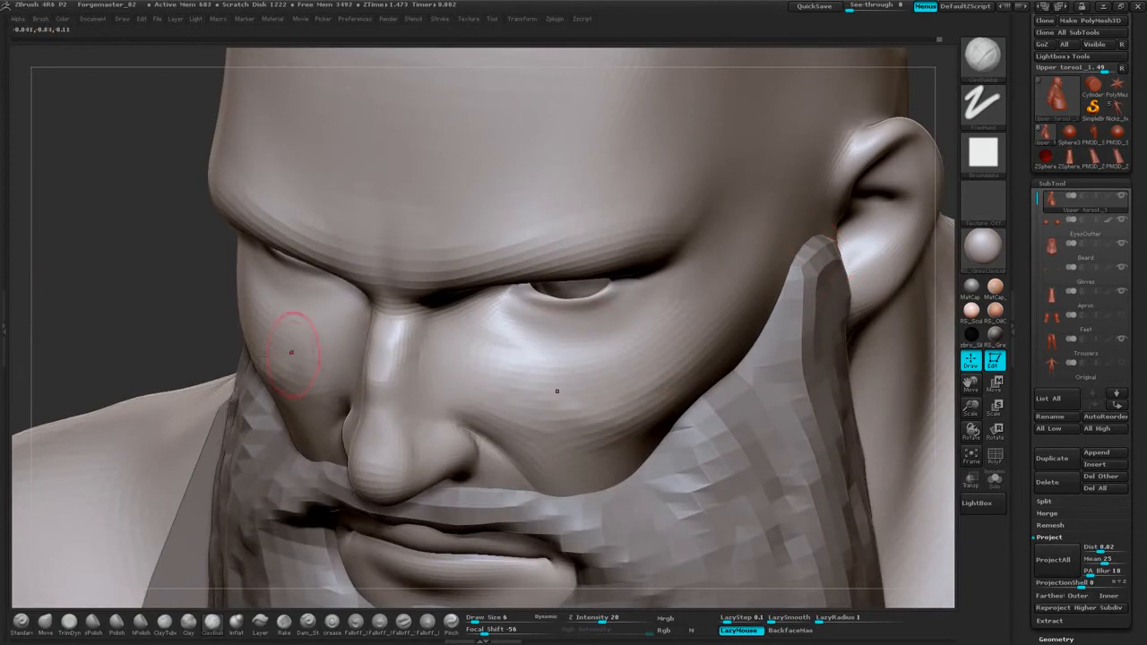
{"action": "left_click_drag", "start_coordinate": [247, 355], "coordinate": [295, 371]}
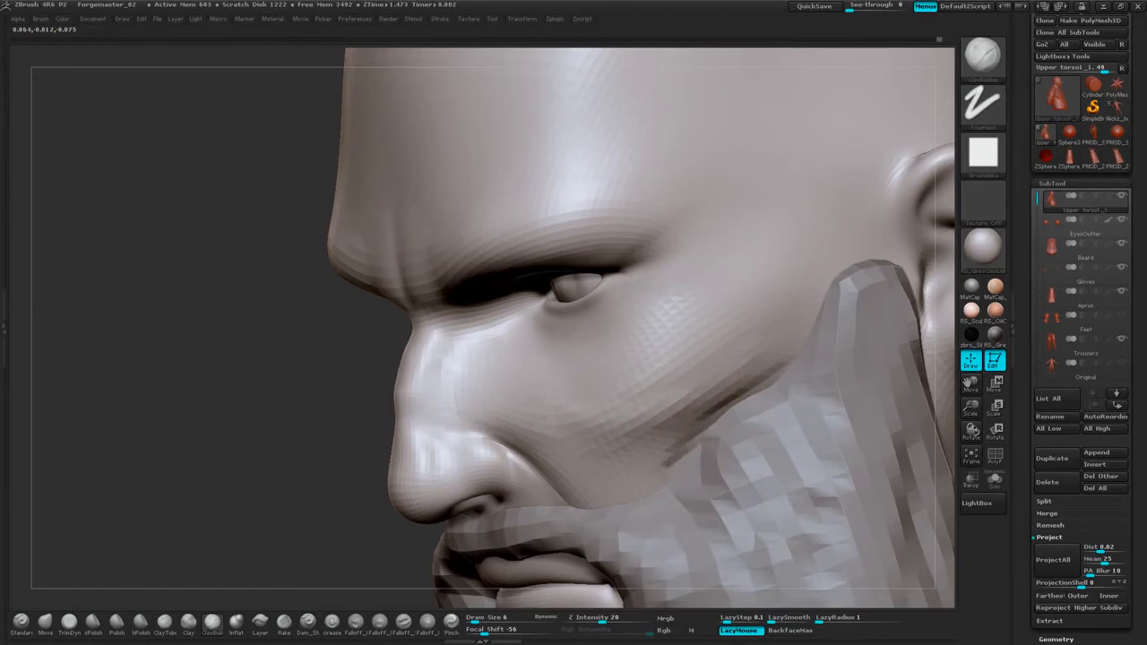
{"action": "left_click_drag", "start_coordinate": [333, 507], "coordinate": [432, 519]}
{"action": "mouse_move", "coordinate": [919, 175]}
{"action": "left_mouse_down", "text": "alt"}
{"action": "mouse_move", "coordinate": [806, 152]}
{"action": "mouse_move", "coordinate": [575, 417]}
{"action": "left_mouse_up", "text": "alt"}
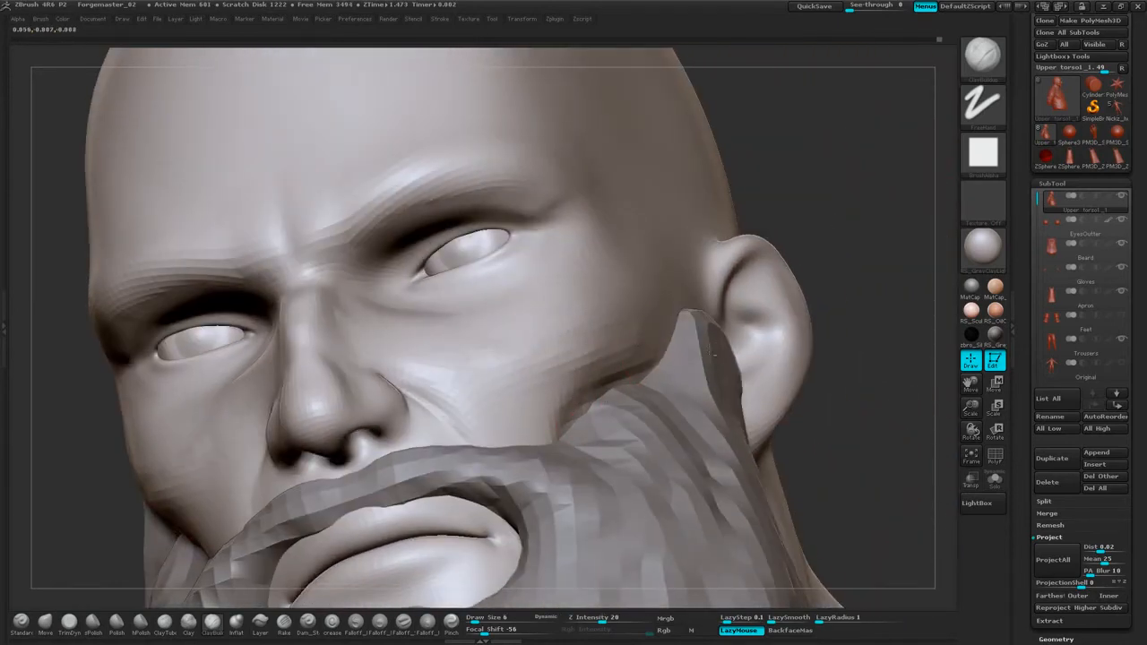
{"action": "left_click_drag", "start_coordinate": [897, 242], "coordinate": [883, 286]}
{"action": "left_click_drag", "start_coordinate": [602, 381], "coordinate": [669, 361], "text": "shift"}
{"action": "left_click_drag", "start_coordinate": [905, 206], "coordinate": [824, 170]}
{"action": "left_click_drag", "start_coordinate": [578, 394], "coordinate": [556, 380], "text": "shift"}
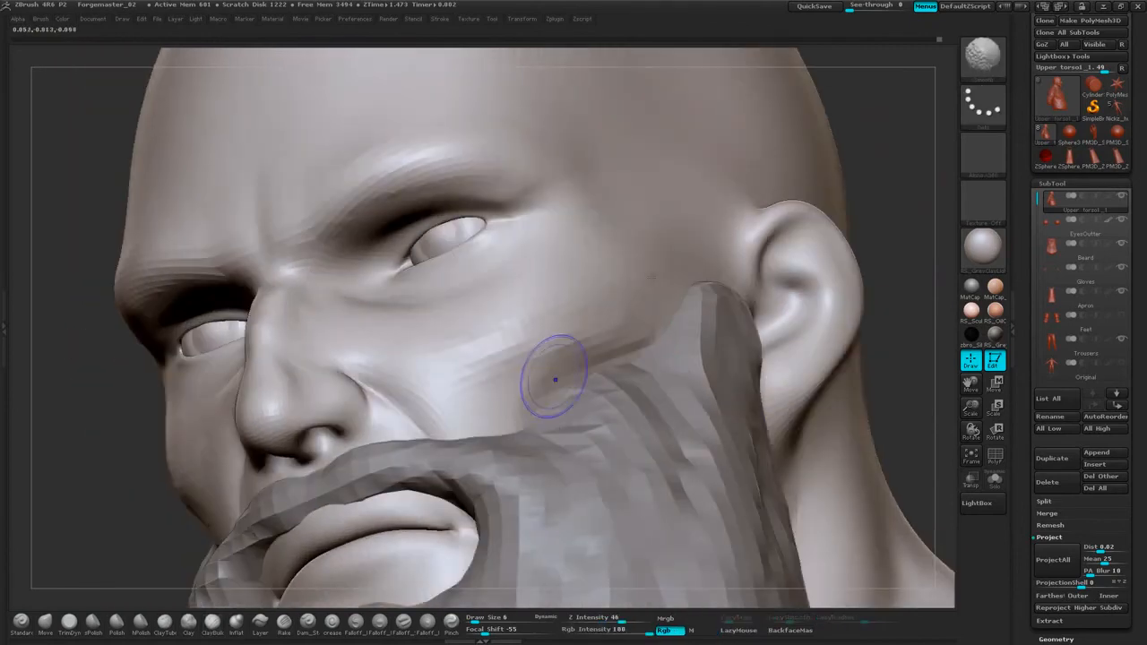
Add volume to the outer cheekbone beside the eye and smooth it into the cheek.
{"action": "left_click_drag", "start_coordinate": [871, 193], "coordinate": [748, 287]}
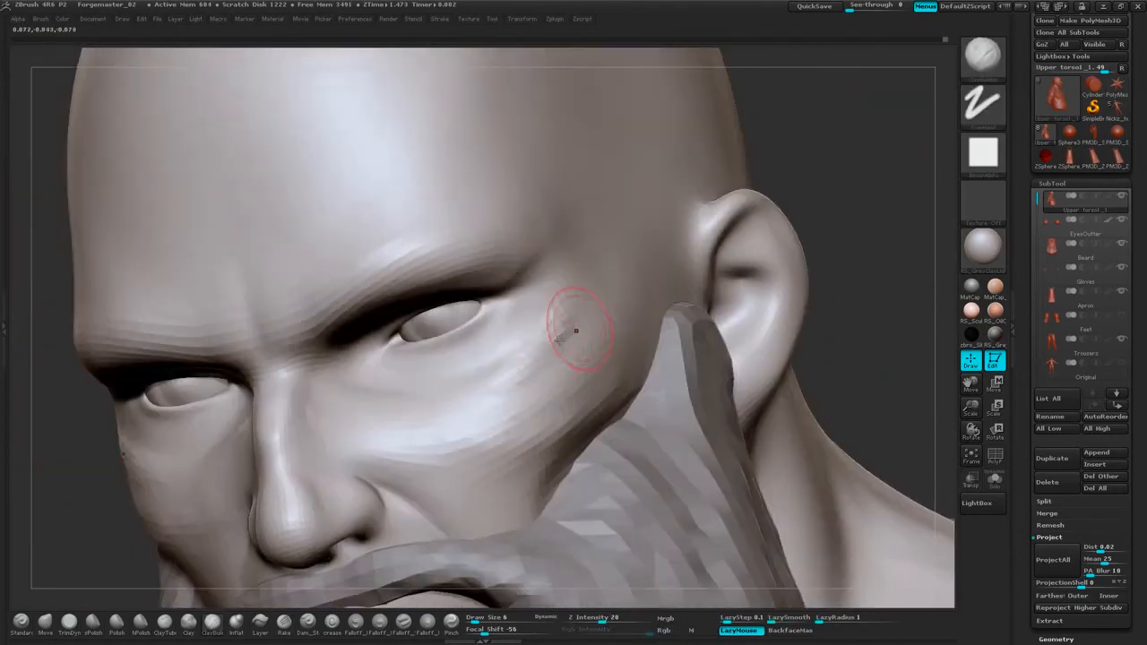
{"action": "mouse_move", "coordinate": [552, 350]}
{"action": "left_mouse_down"}
{"action": "mouse_move", "coordinate": [563, 344]}
{"action": "mouse_move", "coordinate": [501, 416]}
{"action": "left_mouse_up"}
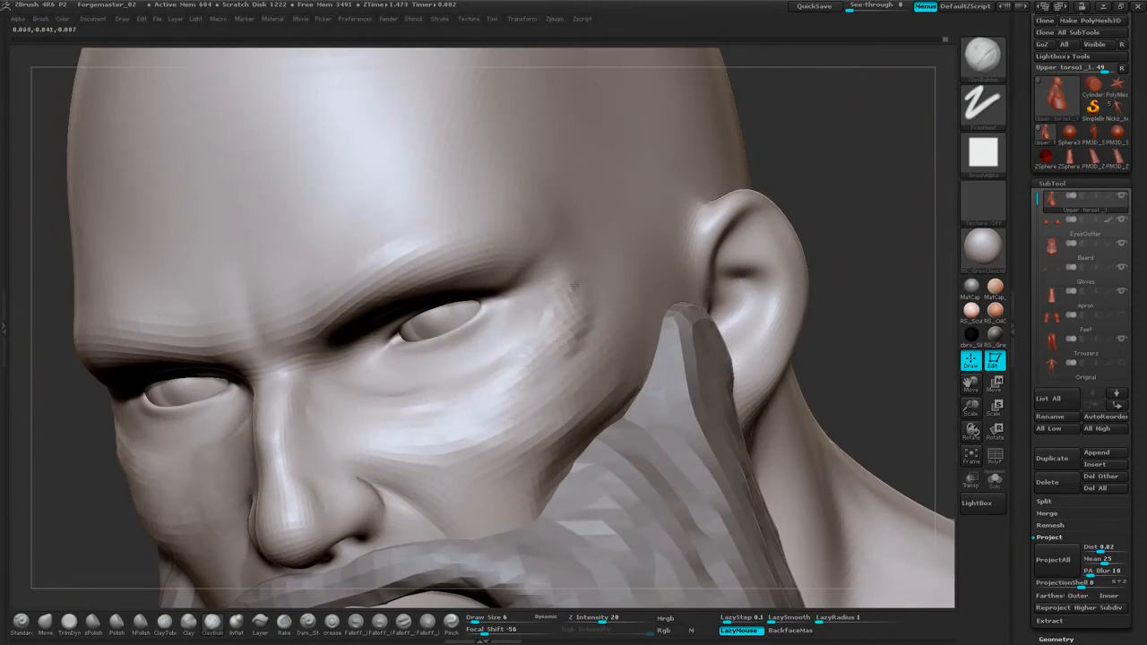
{"action": "mouse_move", "coordinate": [569, 271]}
{"action": "left_mouse_down", "text": "shift"}
{"action": "mouse_move", "coordinate": [578, 339]}
{"action": "mouse_move", "coordinate": [455, 385]}
{"action": "left_mouse_up", "text": "shift"}
{"action": "mouse_move", "coordinate": [786, 171]}
{"action": "left_mouse_down", "text": "shift"}
{"action": "mouse_move", "coordinate": [743, 203]}
{"action": "mouse_move", "coordinate": [852, 146]}
{"action": "mouse_move", "coordinate": [796, 183]}
{"action": "mouse_move", "coordinate": [832, 179]}
{"action": "mouse_move", "coordinate": [842, 205]}
{"action": "mouse_move", "coordinate": [832, 205]}
{"action": "mouse_move", "coordinate": [871, 207]}
{"action": "mouse_move", "coordinate": [860, 201]}
{"action": "left_mouse_up", "text": "shift"}
Set the draw size to 3 and sculpt the under-eye bags with fine wrinkles below the lower eyelids.
{"action": "key", "text": "space"}
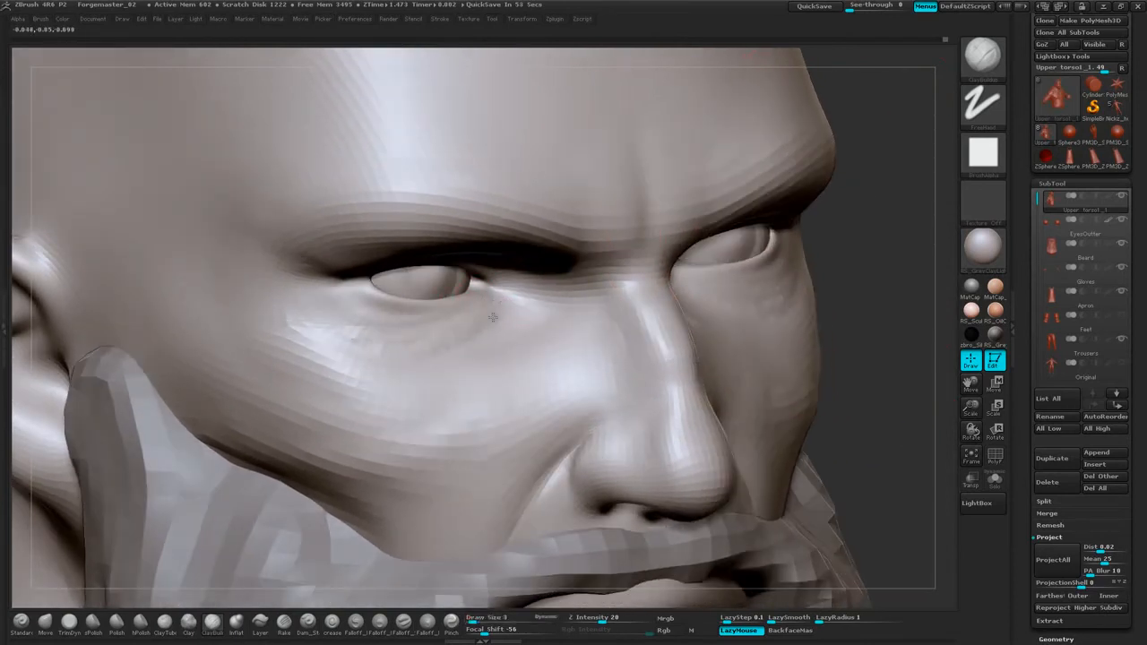
{"action": "mouse_move", "coordinate": [356, 301]}
{"action": "left_mouse_down"}
{"action": "mouse_move", "coordinate": [434, 336]}
{"action": "mouse_move", "coordinate": [363, 333]}
{"action": "mouse_move", "coordinate": [462, 321]}
{"action": "mouse_move", "coordinate": [417, 353]}
{"action": "left_mouse_up"}
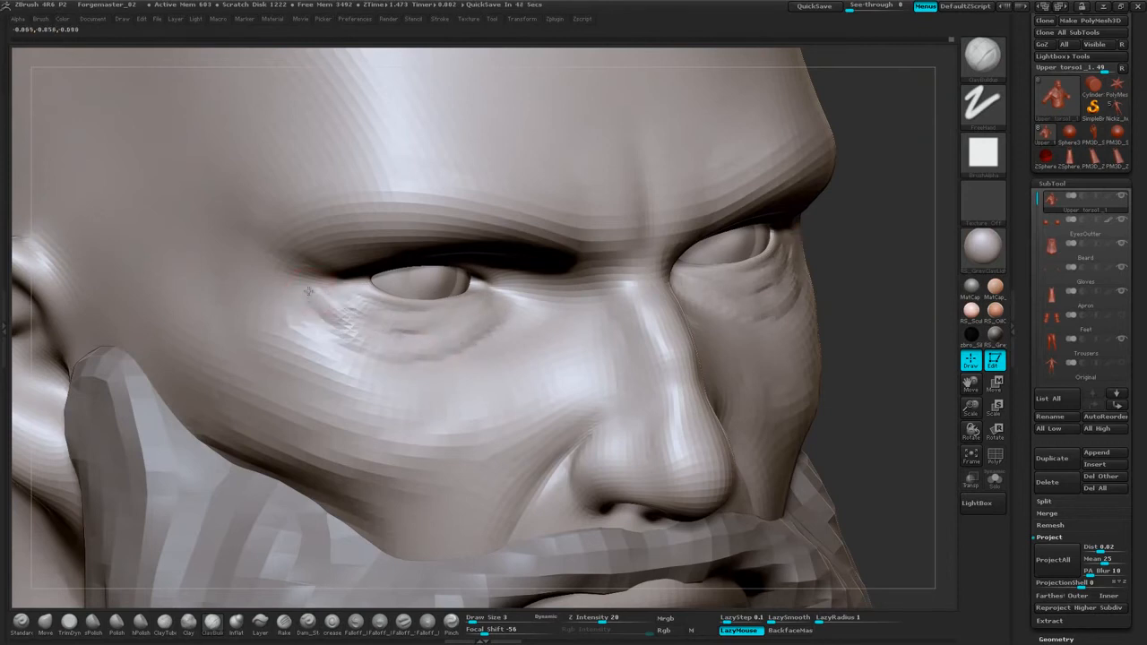
{"action": "left_click_drag", "start_coordinate": [933, 225], "coordinate": [901, 231]}
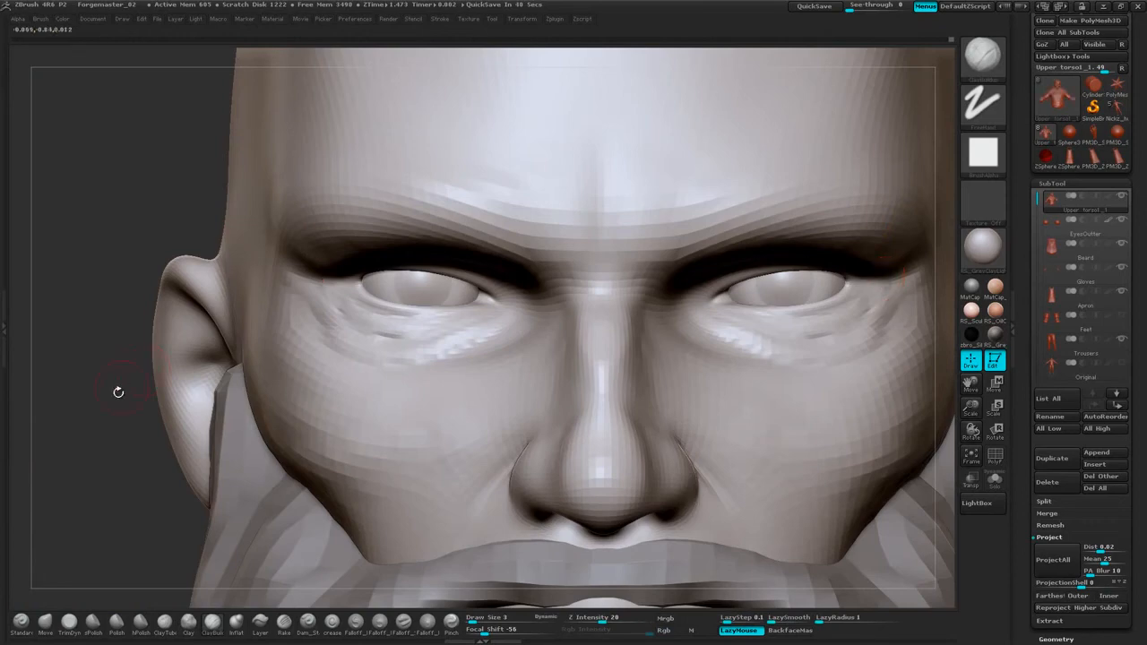
{"action": "left_click_drag", "start_coordinate": [118, 392], "coordinate": [318, 278]}
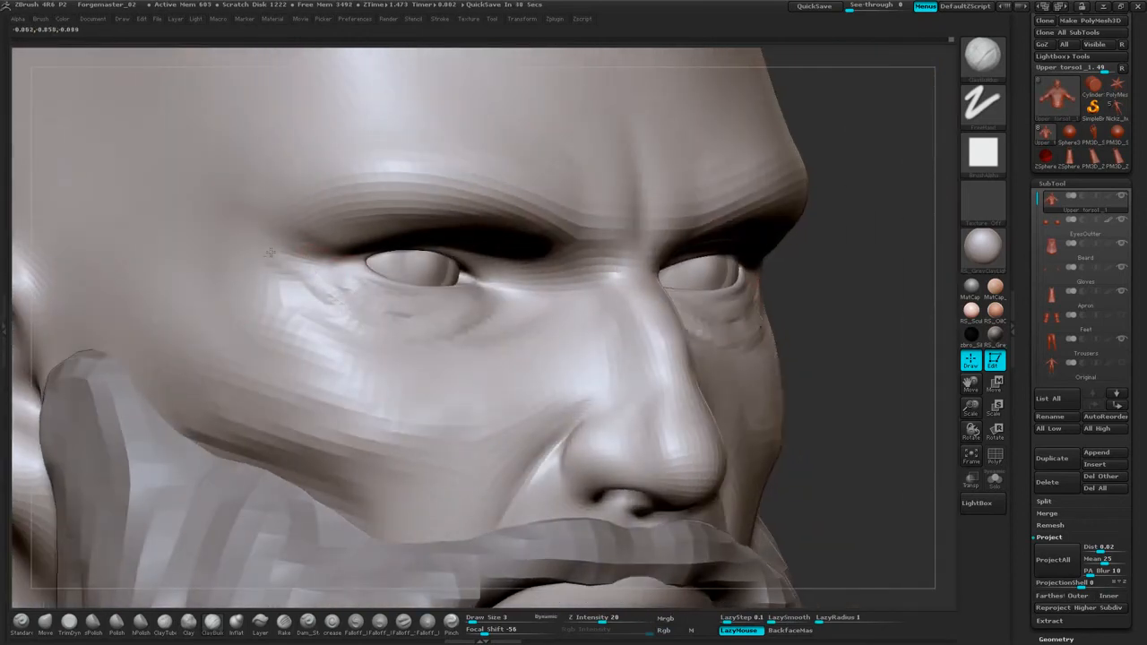
Sculpt creases at the outer eye corners and define the upper eyelid folds.
{"action": "left_click_drag", "start_coordinate": [845, 158], "coordinate": [377, 234]}
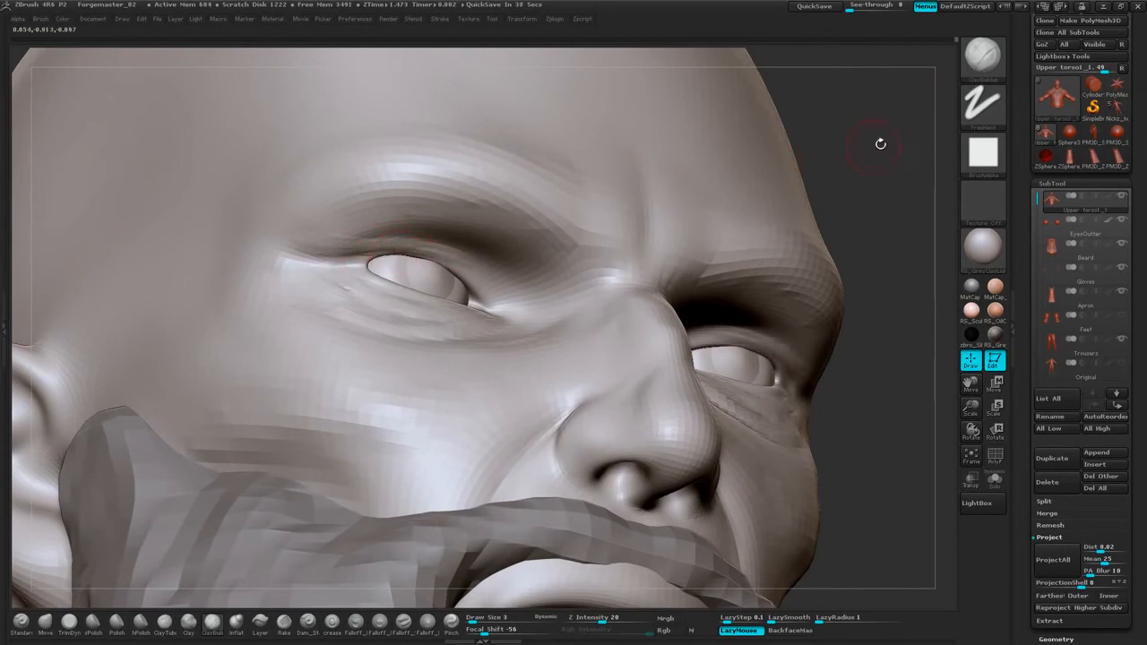
{"action": "left_click_drag", "start_coordinate": [882, 146], "coordinate": [600, 190]}
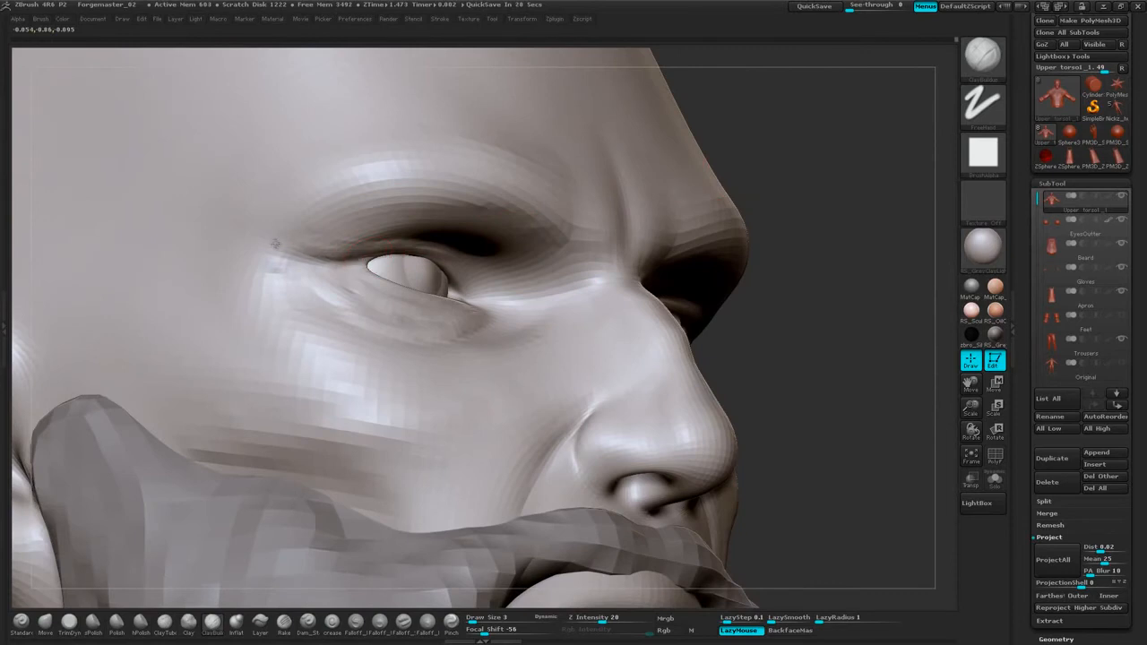
{"action": "left_click_drag", "start_coordinate": [823, 148], "coordinate": [394, 251]}
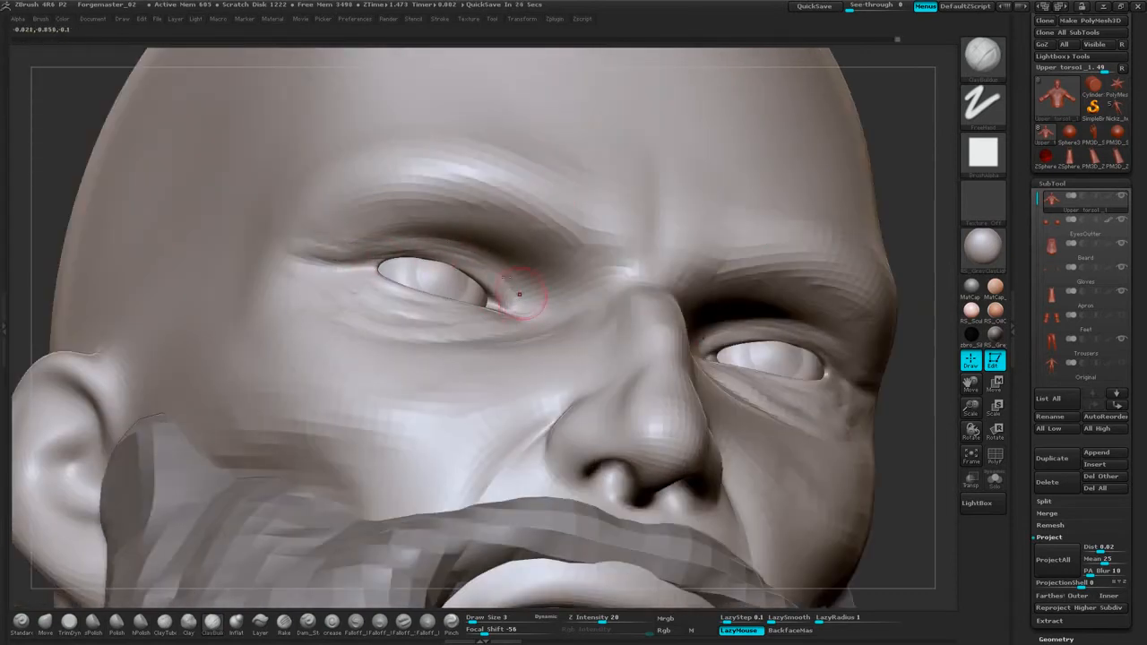
{"action": "mouse_move", "coordinate": [57, 188]}
{"action": "left_mouse_down"}
{"action": "mouse_move", "coordinate": [78, 255]}
{"action": "mouse_move", "coordinate": [130, 296]}
{"action": "left_mouse_up"}
{"action": "left_click_drag", "start_coordinate": [351, 292], "coordinate": [259, 294]}
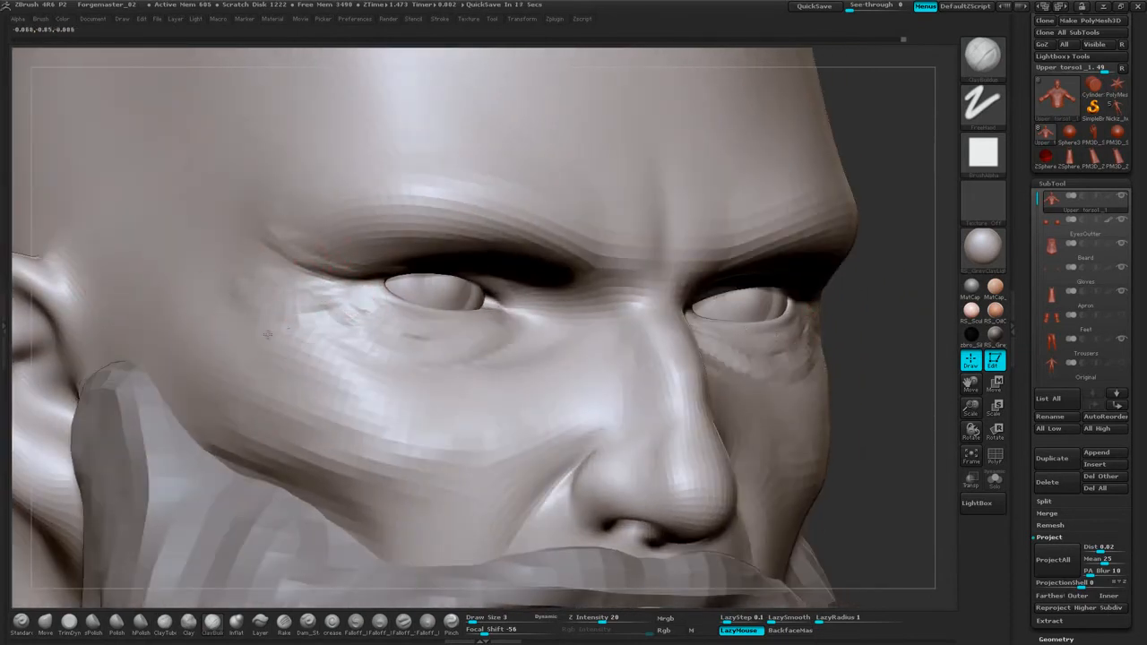
Refine the wrinkles under the lower eyelids from the inner eye corners to the outer cheeks.
{"action": "mouse_move", "coordinate": [905, 252]}
{"action": "left_mouse_down"}
{"action": "mouse_move", "coordinate": [804, 235]}
{"action": "mouse_move", "coordinate": [619, 234]}
{"action": "left_mouse_up"}
{"action": "left_click_drag", "start_coordinate": [638, 331], "coordinate": [724, 296]}
{"action": "left_click_drag", "start_coordinate": [536, 317], "coordinate": [660, 368]}
{"action": "left_click_drag", "start_coordinate": [717, 335], "coordinate": [759, 308]}
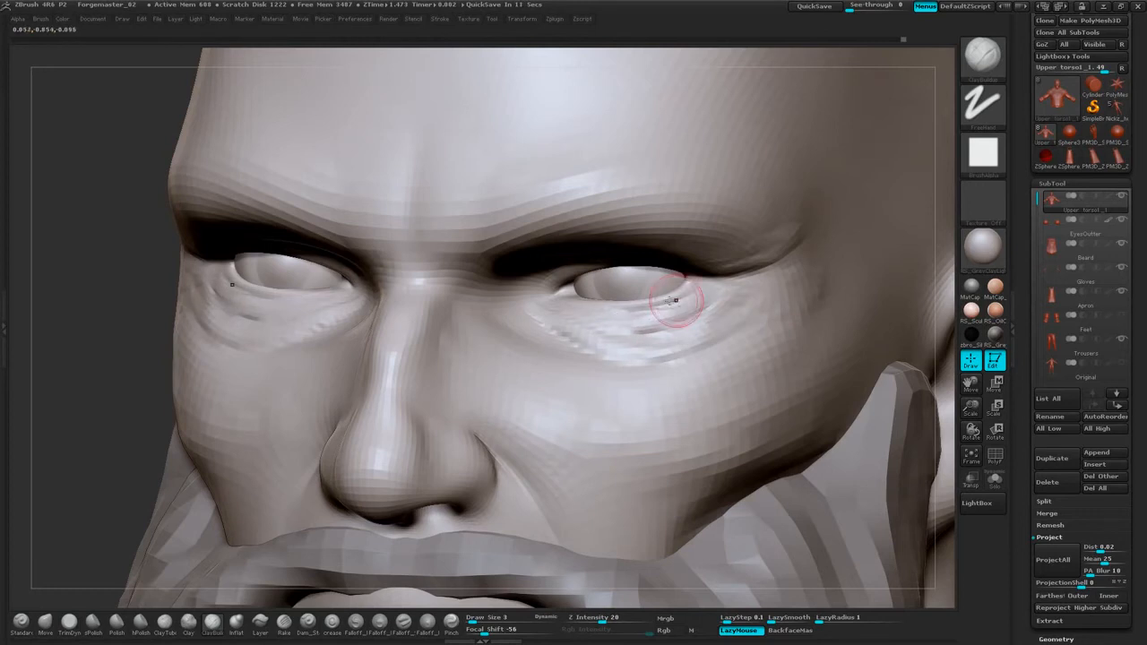
{"action": "left_click_drag", "start_coordinate": [89, 359], "coordinate": [154, 345]}
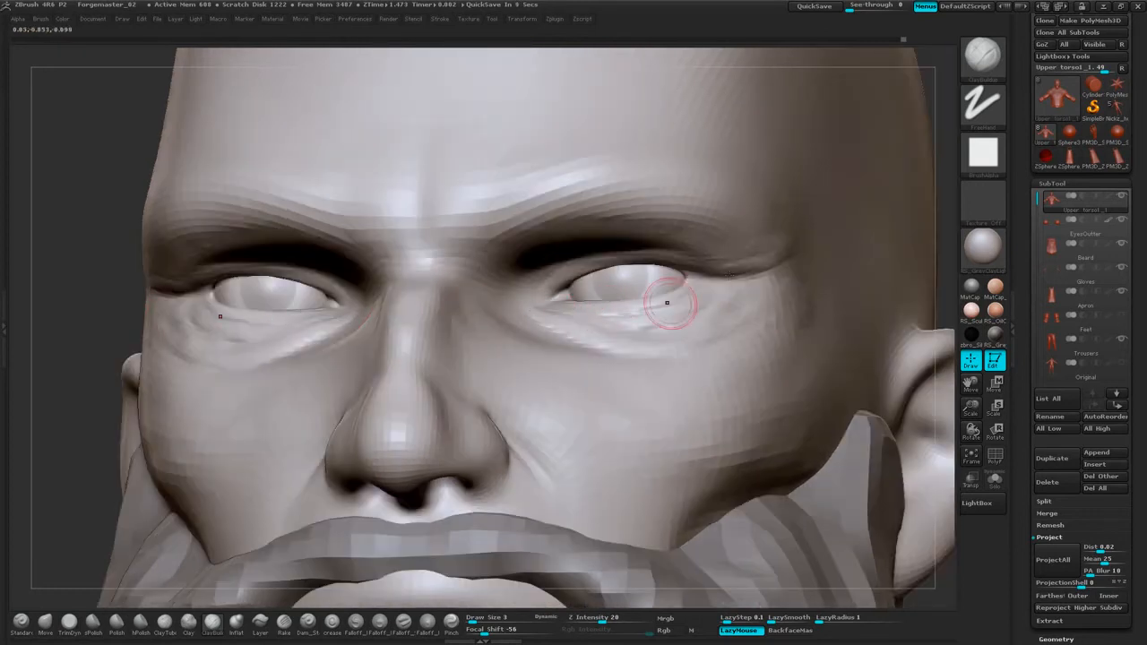
Build up the skin folds between the upper eyelids and the brows, then smooth them toward the outer corners.
{"action": "left_click_drag", "start_coordinate": [947, 108], "coordinate": [924, 116], "text": "alt"}
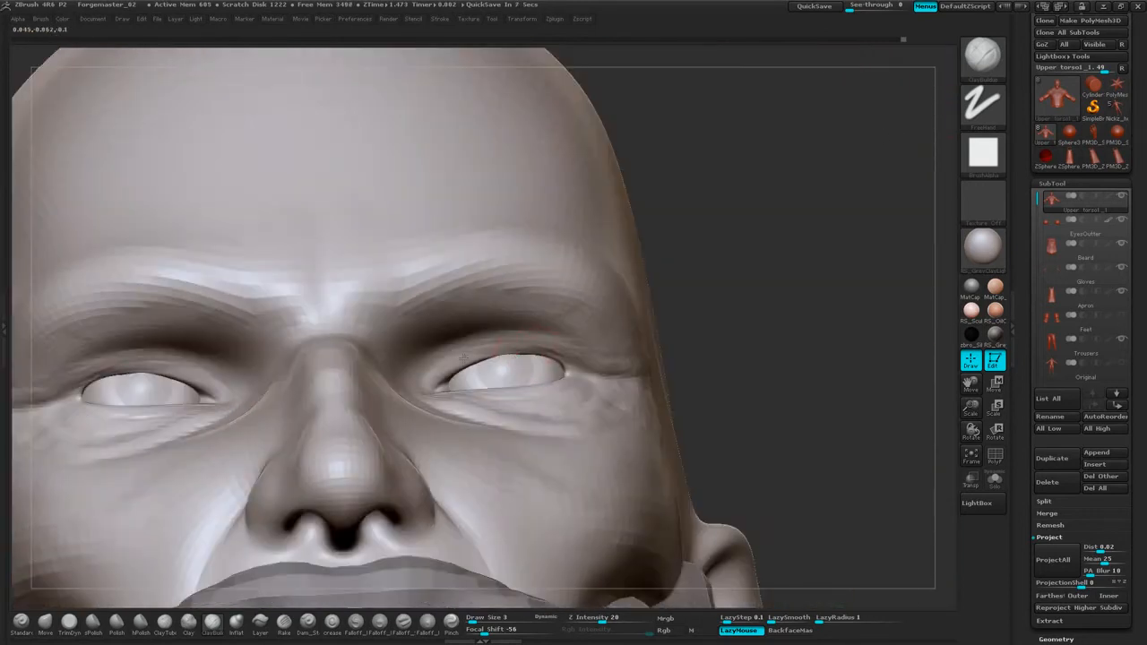
{"action": "left_click_drag", "start_coordinate": [511, 349], "coordinate": [513, 357]}
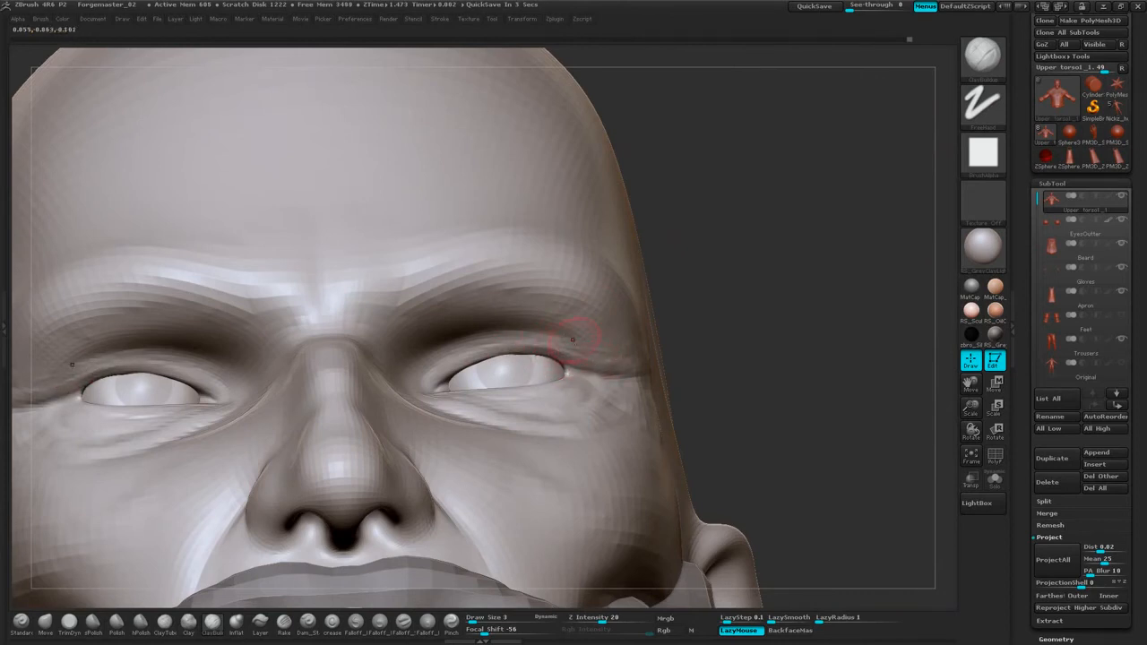
{"action": "mouse_move", "coordinate": [572, 340]}
{"action": "left_mouse_down"}
{"action": "mouse_move", "coordinate": [488, 339]}
{"action": "mouse_move", "coordinate": [532, 328]}
{"action": "mouse_move", "coordinate": [502, 326]}
{"action": "mouse_move", "coordinate": [530, 313]}
{"action": "mouse_move", "coordinate": [556, 319]}
{"action": "left_mouse_up"}
{"action": "left_click_drag", "start_coordinate": [693, 304], "coordinate": [735, 269]}
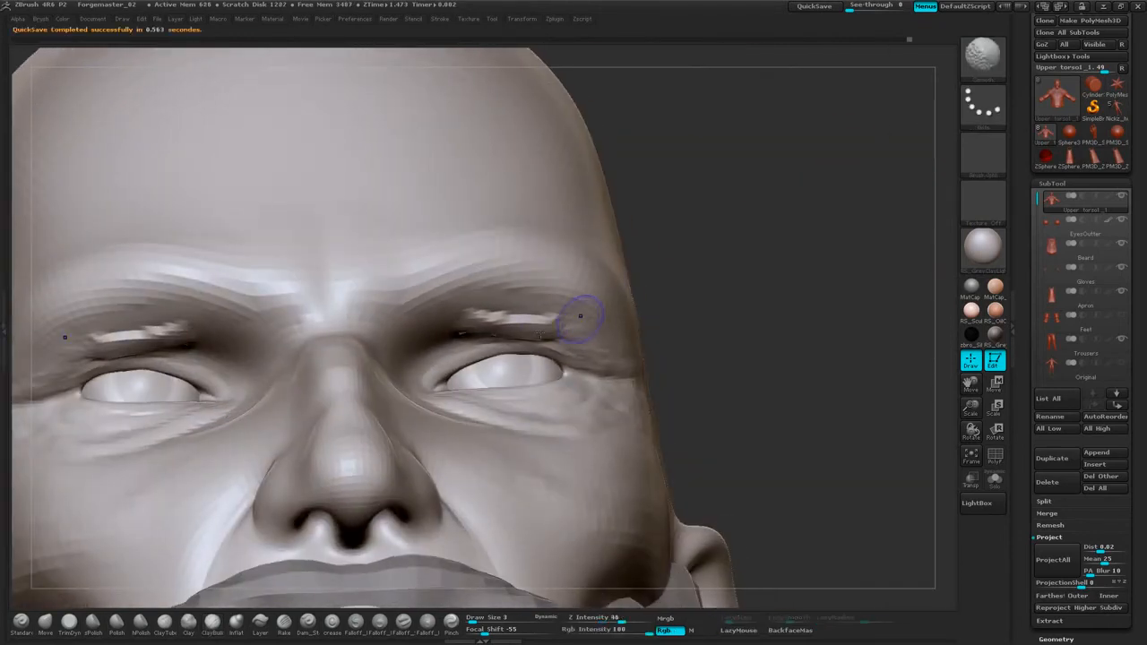
{"action": "left_click_drag", "start_coordinate": [574, 311], "coordinate": [489, 315]}
{"action": "left_click_drag", "start_coordinate": [778, 292], "coordinate": [735, 264]}
{"action": "left_click_drag", "start_coordinate": [581, 324], "coordinate": [597, 348], "text": "shift"}
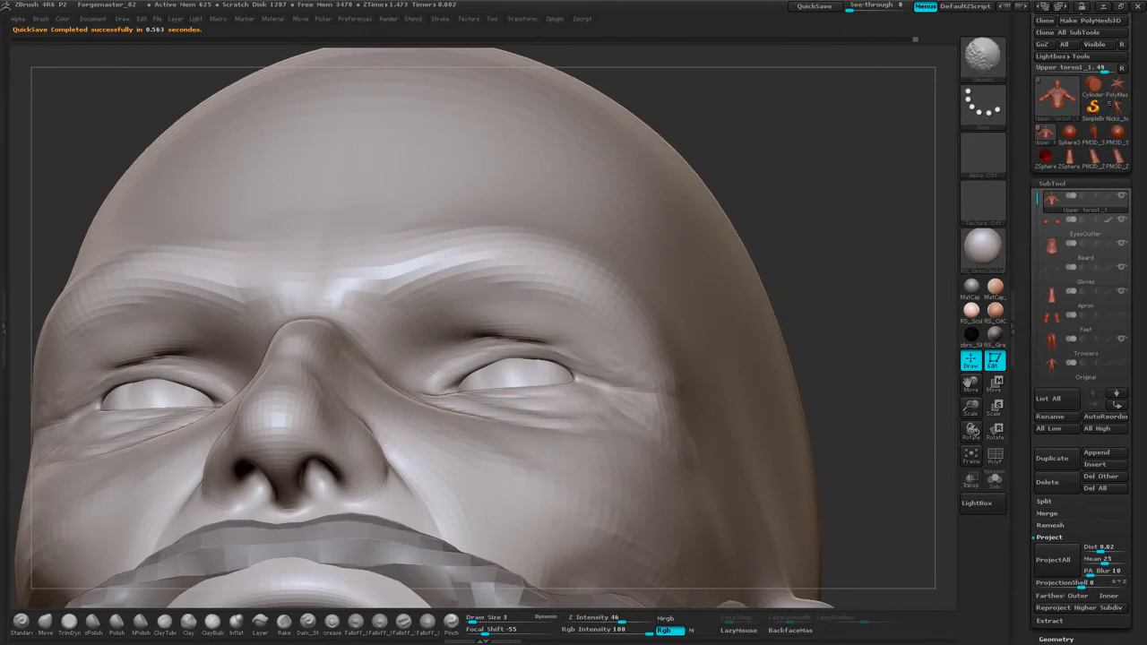
Carve a crease under the inner brows running toward the root of the nose.
{"action": "left_click_drag", "start_coordinate": [829, 220], "coordinate": [878, 269]}
{"action": "mouse_move", "coordinate": [771, 283]}
{"action": "left_mouse_down"}
{"action": "mouse_move", "coordinate": [758, 272]}
{"action": "mouse_move", "coordinate": [825, 198]}
{"action": "mouse_move", "coordinate": [788, 224]}
{"action": "left_mouse_up"}
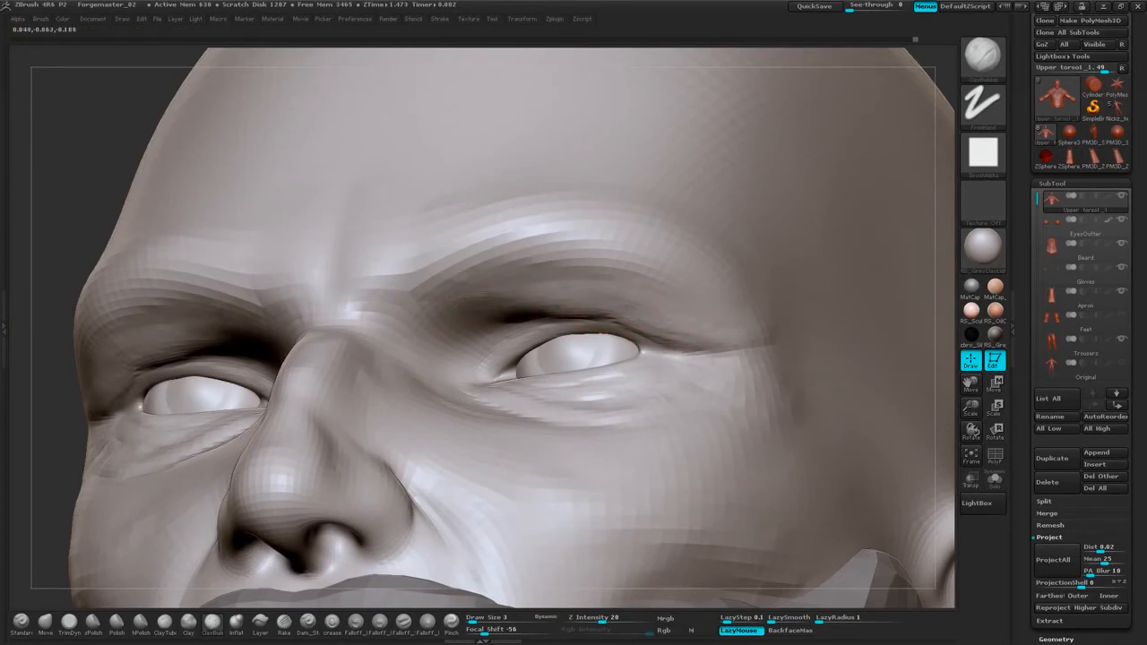
{"action": "mouse_move", "coordinate": [439, 310]}
{"action": "left_mouse_down"}
{"action": "mouse_move", "coordinate": [538, 277]}
{"action": "mouse_move", "coordinate": [396, 316]}
{"action": "mouse_move", "coordinate": [364, 313]}
{"action": "left_mouse_up"}
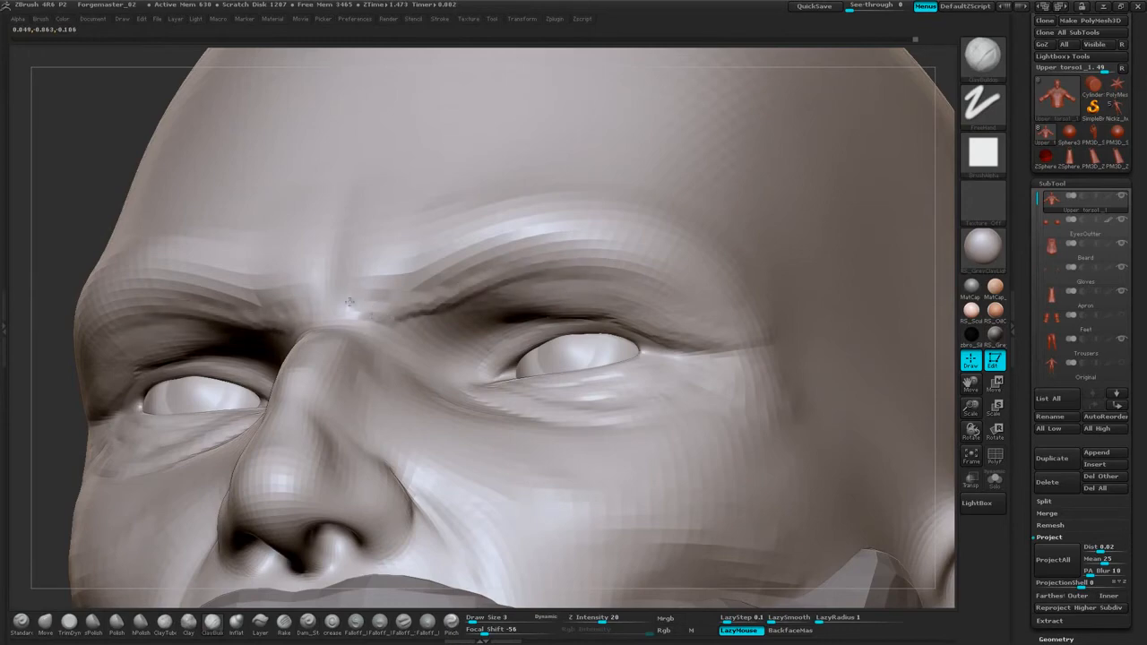
Set the draw size to 5 and sculpt vertical frown lines between the eyebrows.
{"action": "mouse_move", "coordinate": [947, 57]}
{"action": "left_mouse_down"}
{"action": "mouse_move", "coordinate": [953, 75]}
{"action": "mouse_move", "coordinate": [923, 86]}
{"action": "mouse_move", "coordinate": [768, 228]}
{"action": "mouse_move", "coordinate": [826, 183]}
{"action": "mouse_move", "coordinate": [856, 201]}
{"action": "mouse_move", "coordinate": [836, 179]}
{"action": "left_mouse_up"}
{"action": "key", "text": "s"}
{"action": "left_click_drag", "start_coordinate": [409, 274], "coordinate": [410, 244]}
{"action": "left_click_drag", "start_coordinate": [874, 194], "coordinate": [466, 302]}
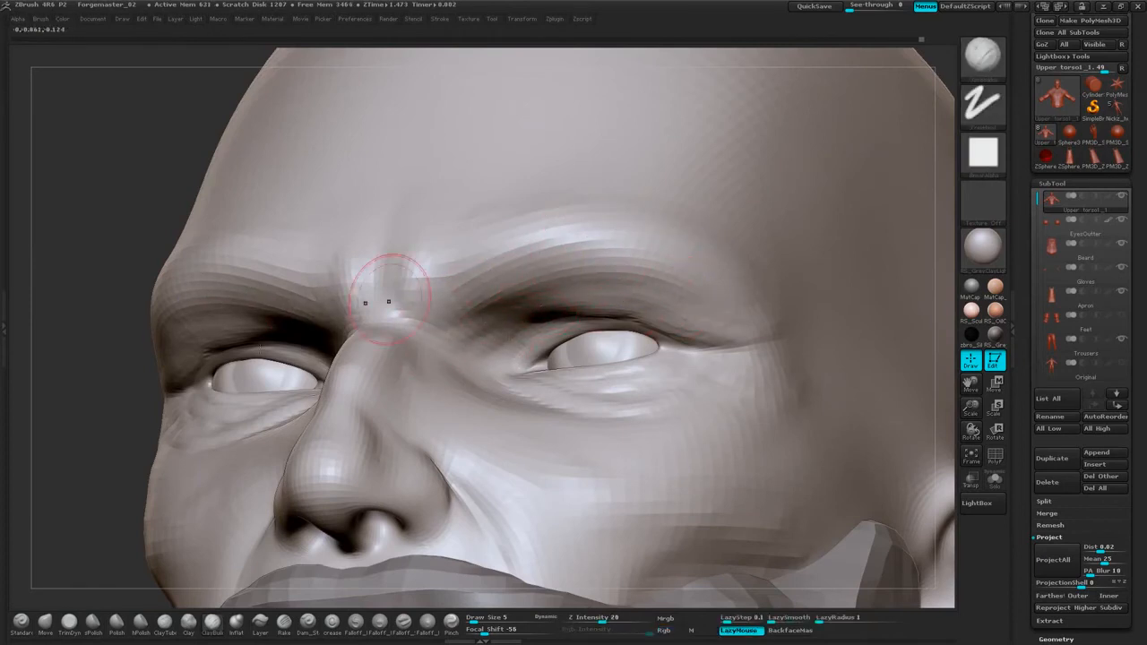
Deepen the lower edge of the eye bags and add form between the inner eye corners and the nose bridge.
{"action": "left_click_drag", "start_coordinate": [102, 426], "coordinate": [184, 451]}
{"action": "left_click_drag", "start_coordinate": [809, 208], "coordinate": [883, 224]}
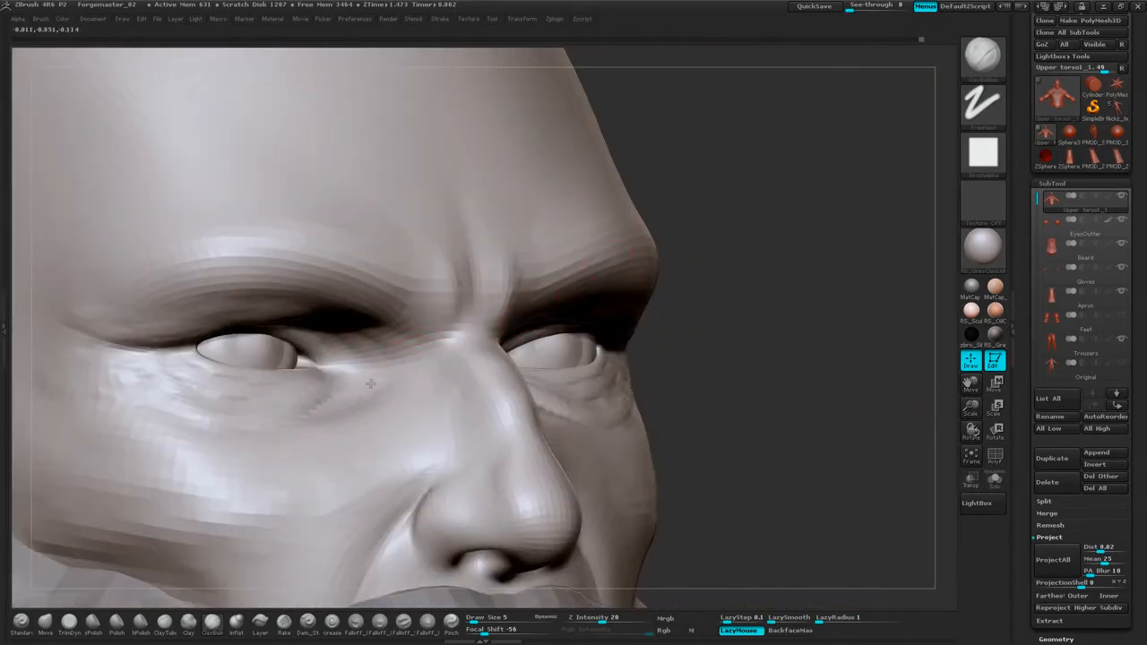
{"action": "left_click_drag", "start_coordinate": [736, 222], "coordinate": [712, 213]}
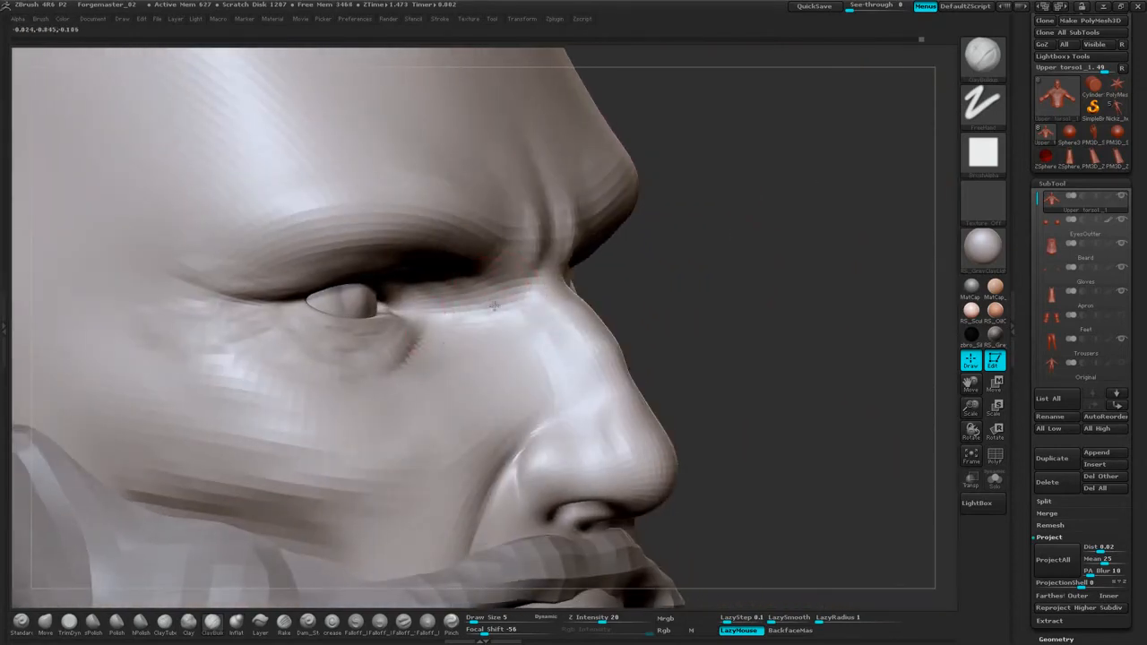
{"action": "left_click_drag", "start_coordinate": [725, 246], "coordinate": [688, 247]}
{"action": "left_click_drag", "start_coordinate": [520, 197], "coordinate": [536, 187]}
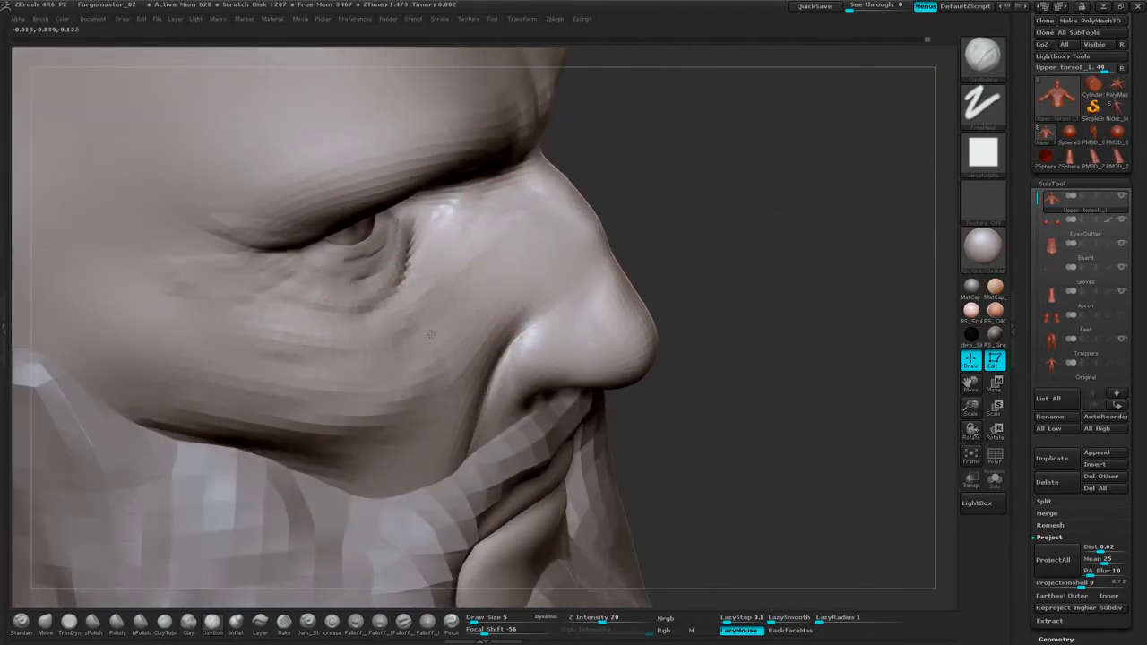
Refine the nasolabial folds beside the nose and smooth the adjoining cheeks.
{"action": "left_click_drag", "start_coordinate": [711, 219], "coordinate": [624, 238]}
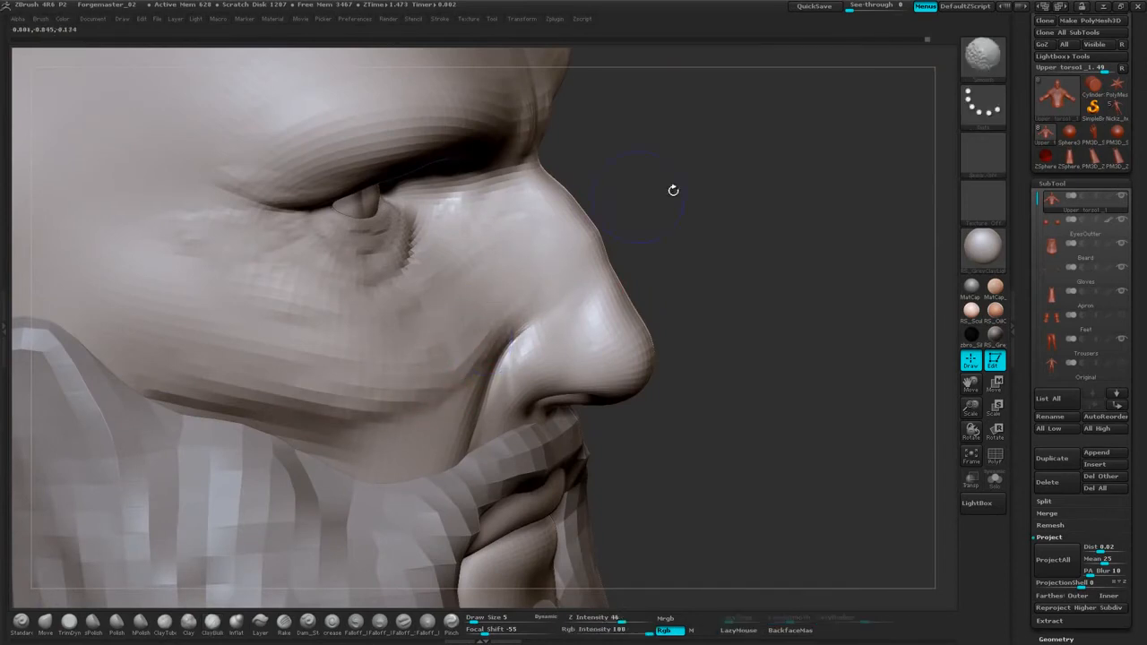
{"action": "mouse_move", "coordinate": [673, 190]}
{"action": "left_mouse_down", "text": "alt"}
{"action": "mouse_move", "coordinate": [797, 197]}
{"action": "mouse_move", "coordinate": [718, 251]}
{"action": "mouse_move", "coordinate": [833, 217]}
{"action": "mouse_move", "coordinate": [748, 251]}
{"action": "left_mouse_up", "text": "alt"}
{"action": "left_click_drag", "start_coordinate": [576, 338], "coordinate": [554, 351], "text": "shift"}
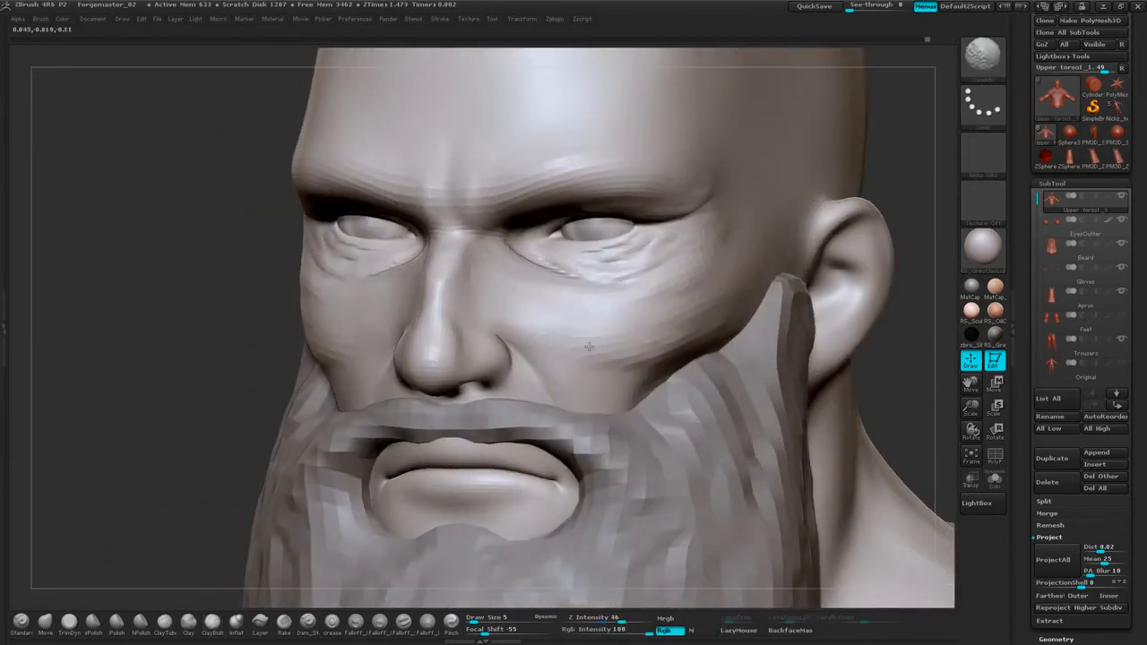
Raise the upper torso subtool to the next subdivision level.
{"action": "mouse_move", "coordinate": [896, 163]}
{"action": "left_mouse_down"}
{"action": "mouse_move", "coordinate": [819, 179]}
{"action": "mouse_move", "coordinate": [834, 224]}
{"action": "mouse_move", "coordinate": [745, 233]}
{"action": "left_mouse_up"}
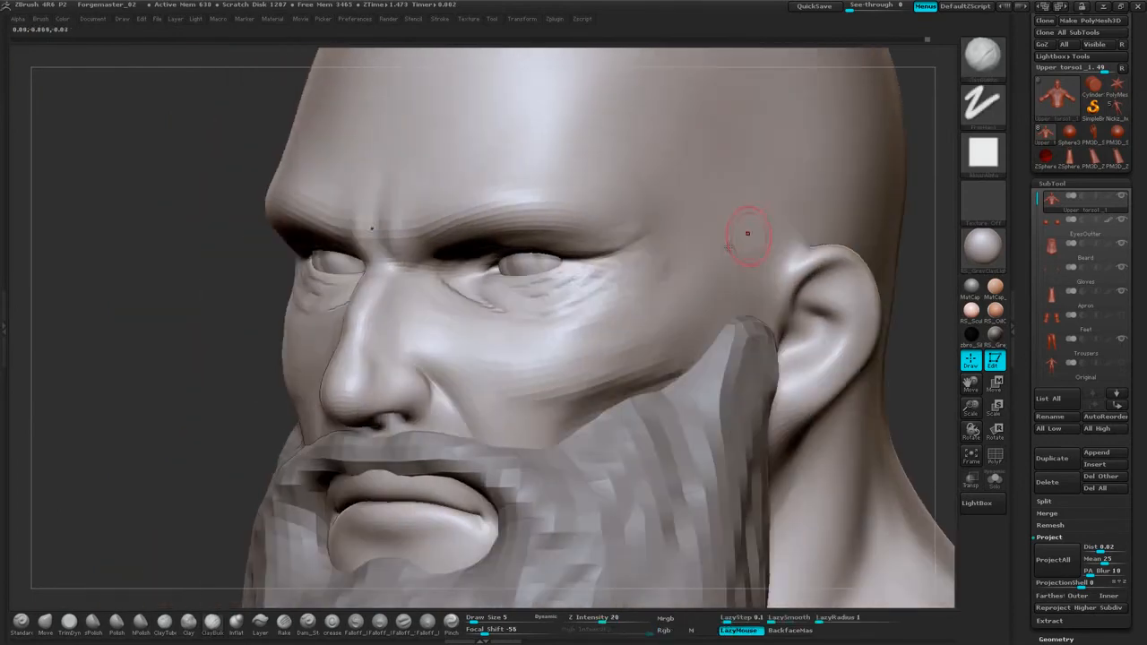
{"action": "right_click", "coordinate": [771, 247]}
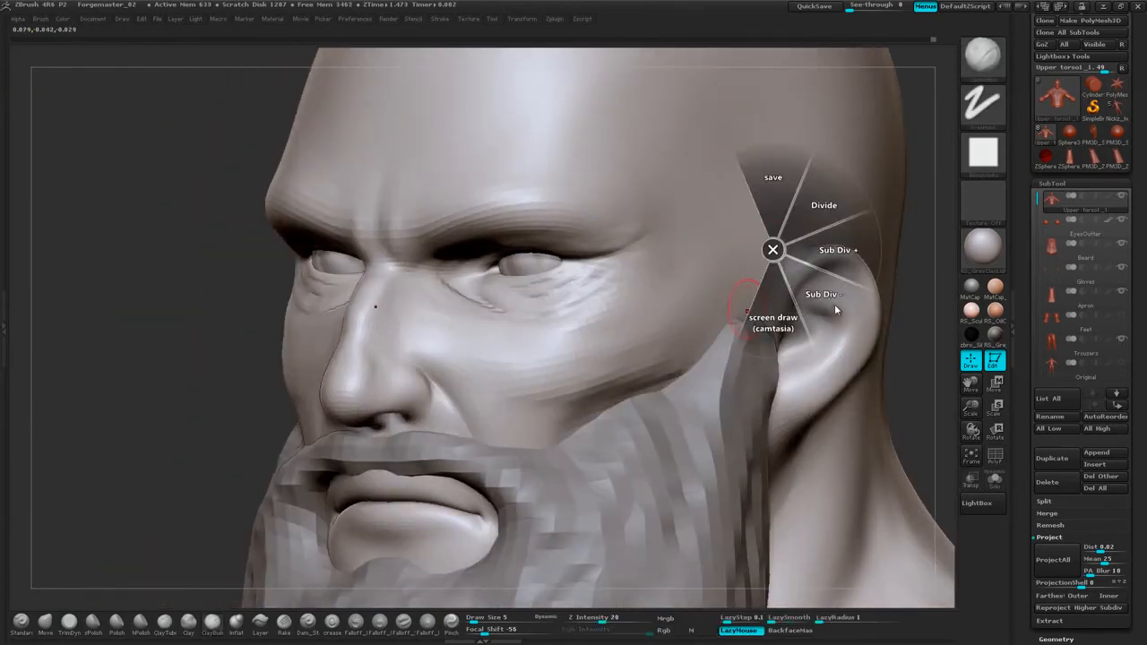
{"action": "left_click", "coordinate": [843, 280]}
{"action": "left_click_drag", "start_coordinate": [224, 394], "coordinate": [851, 268]}
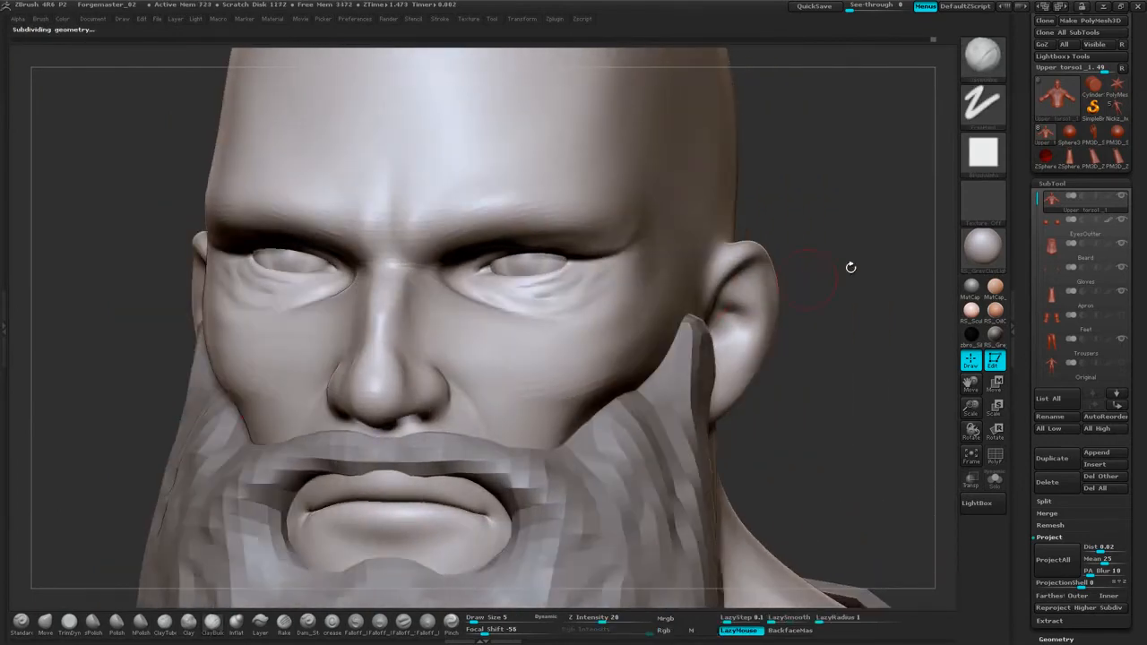
{"action": "mouse_move", "coordinate": [839, 194]}
{"action": "left_mouse_down"}
{"action": "mouse_move", "coordinate": [836, 210]}
{"action": "mouse_move", "coordinate": [804, 220]}
{"action": "left_mouse_up"}
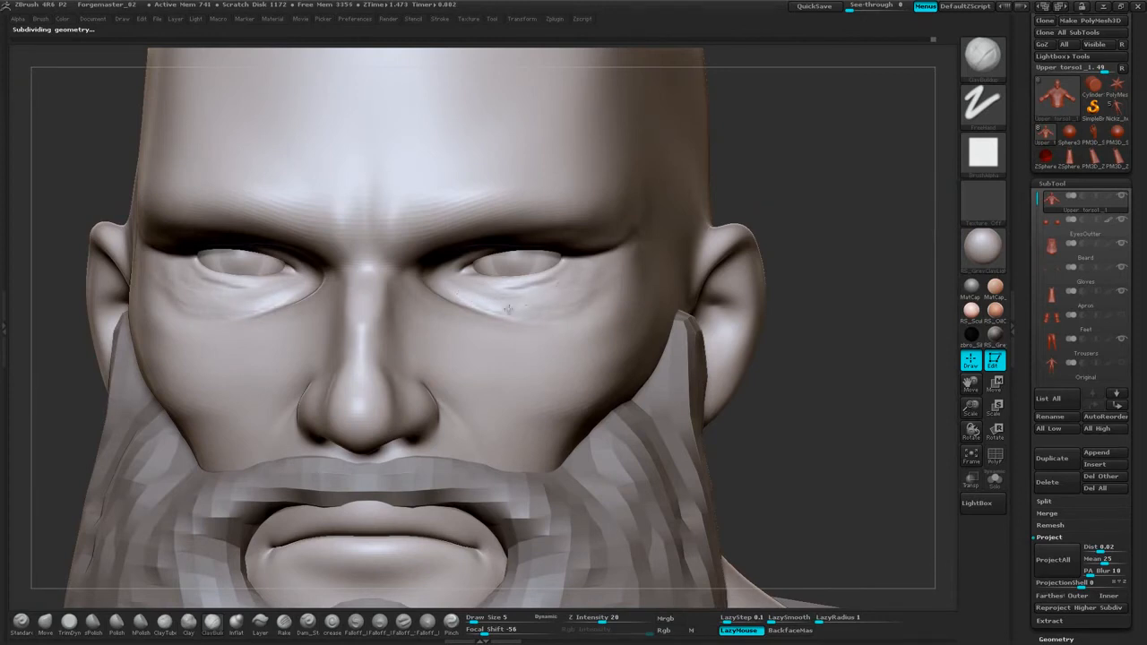
Smooth the rough strokes on the brow ridges and the area between the eyebrows.
{"action": "left_click_drag", "start_coordinate": [799, 185], "coordinate": [713, 193]}
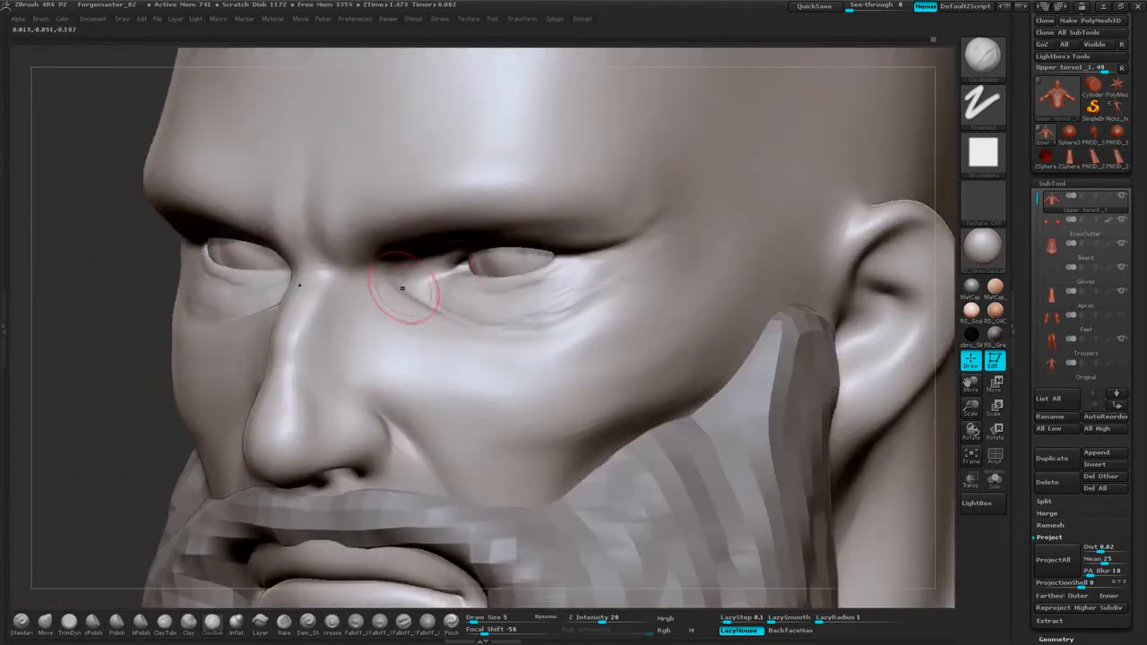
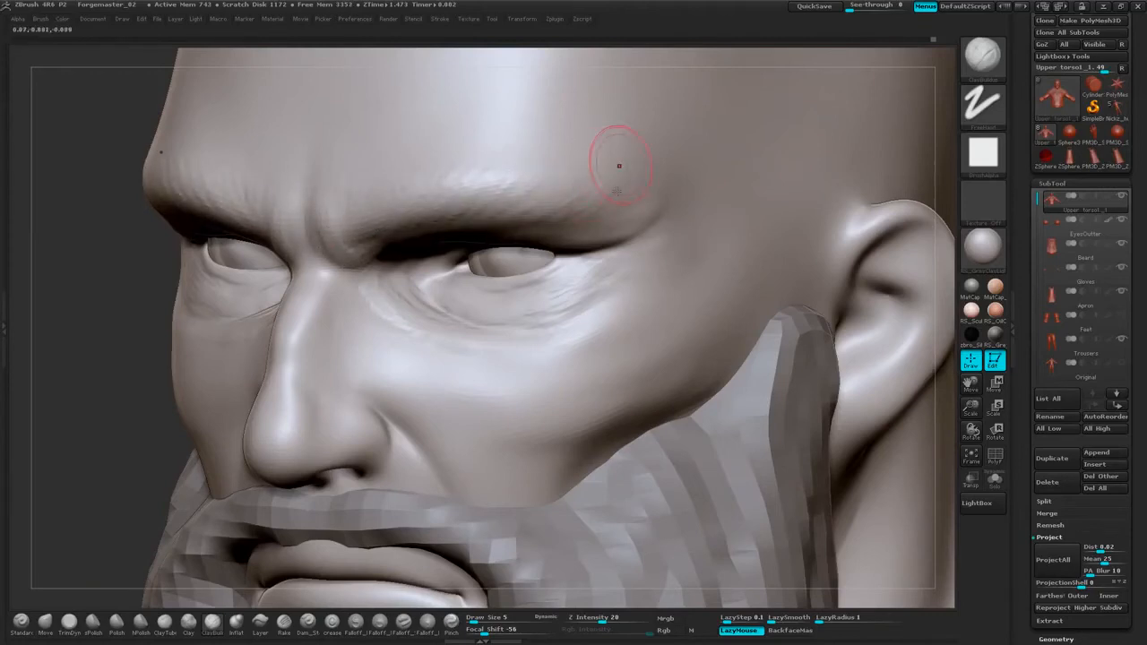
{"action": "left_click_drag", "start_coordinate": [618, 191], "coordinate": [596, 205], "text": "shift"}
{"action": "left_click_drag", "start_coordinate": [417, 199], "coordinate": [340, 217], "text": "shift"}
{"action": "left_click_drag", "start_coordinate": [120, 311], "coordinate": [235, 310]}
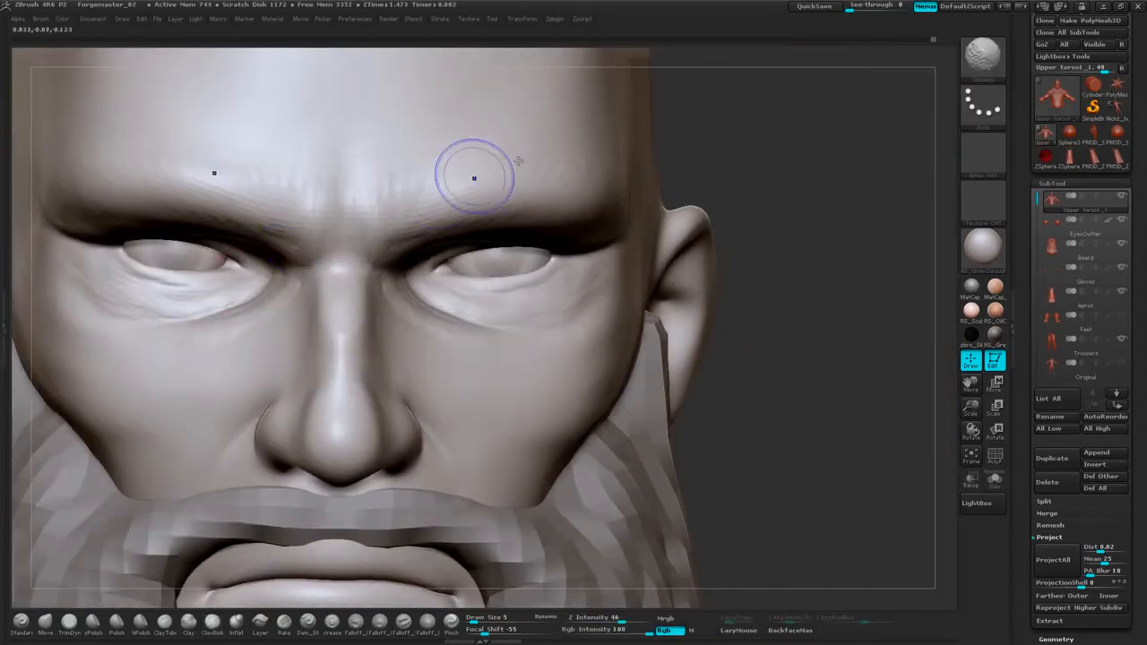
{"action": "mouse_move", "coordinate": [474, 177]}
{"action": "left_mouse_down", "text": "shift"}
{"action": "mouse_move", "coordinate": [433, 174]}
{"action": "mouse_move", "coordinate": [472, 167]}
{"action": "left_mouse_up", "text": "shift"}
{"action": "left_click_drag", "start_coordinate": [772, 152], "coordinate": [728, 152]}
{"action": "left_click_drag", "start_coordinate": [512, 174], "coordinate": [601, 164], "text": "shift"}
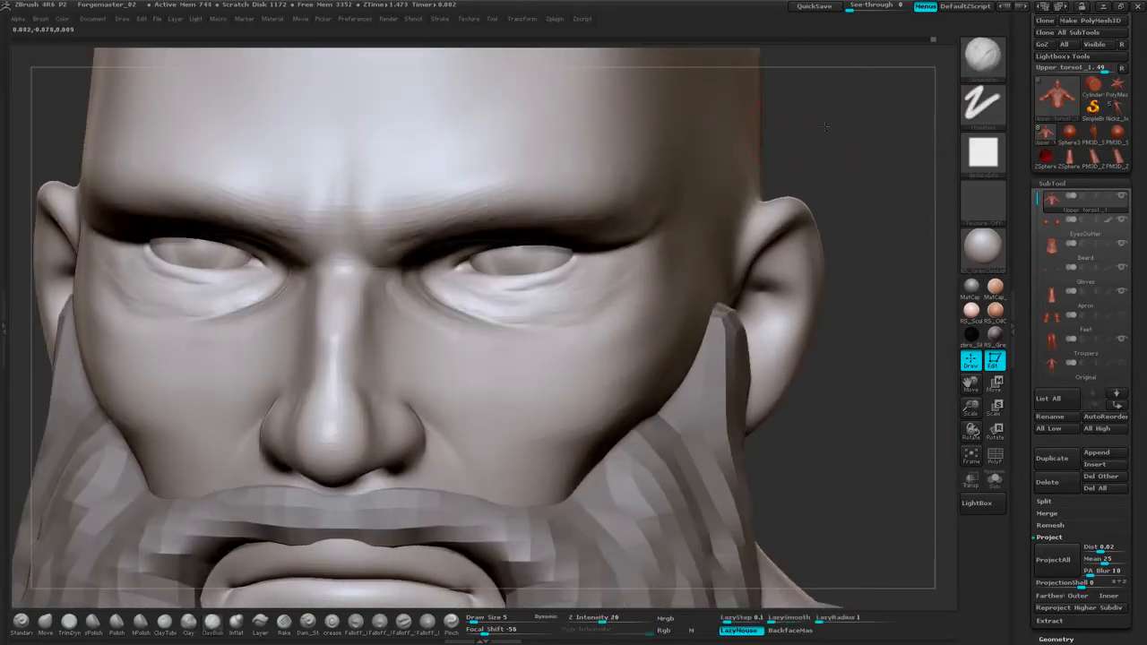
{"action": "left_click_drag", "start_coordinate": [860, 152], "coordinate": [780, 139]}
{"action": "left_click_drag", "start_coordinate": [581, 194], "coordinate": [478, 229], "text": "shift"}
{"action": "left_click_drag", "start_coordinate": [409, 246], "coordinate": [380, 224], "text": "shift"}
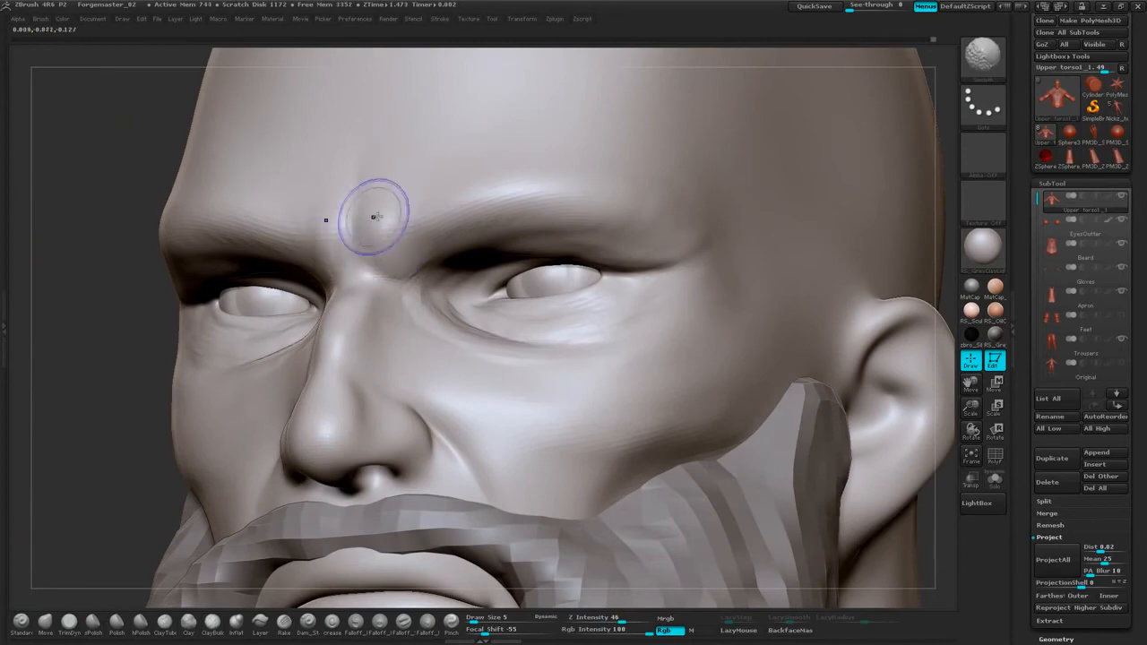
{"action": "left_click_drag", "start_coordinate": [939, 99], "coordinate": [952, 100], "text": "shift"}
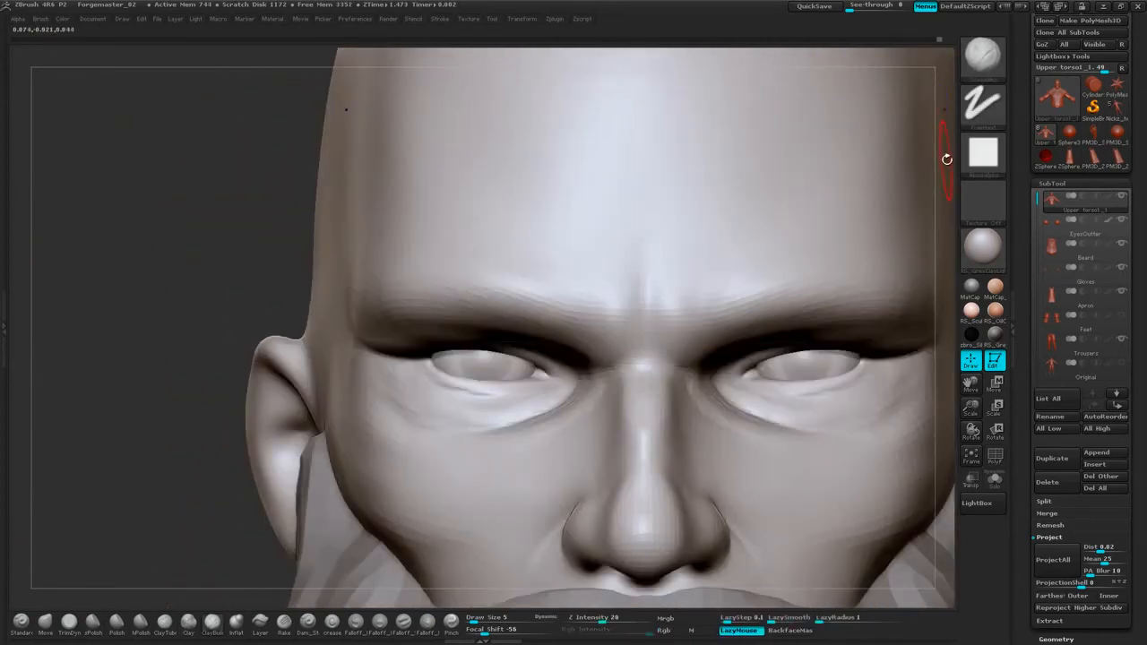
Build up short strokes along the upper edge of the brow ridges and blend them into the surface.
{"action": "left_click_drag", "start_coordinate": [944, 159], "coordinate": [754, 182]}
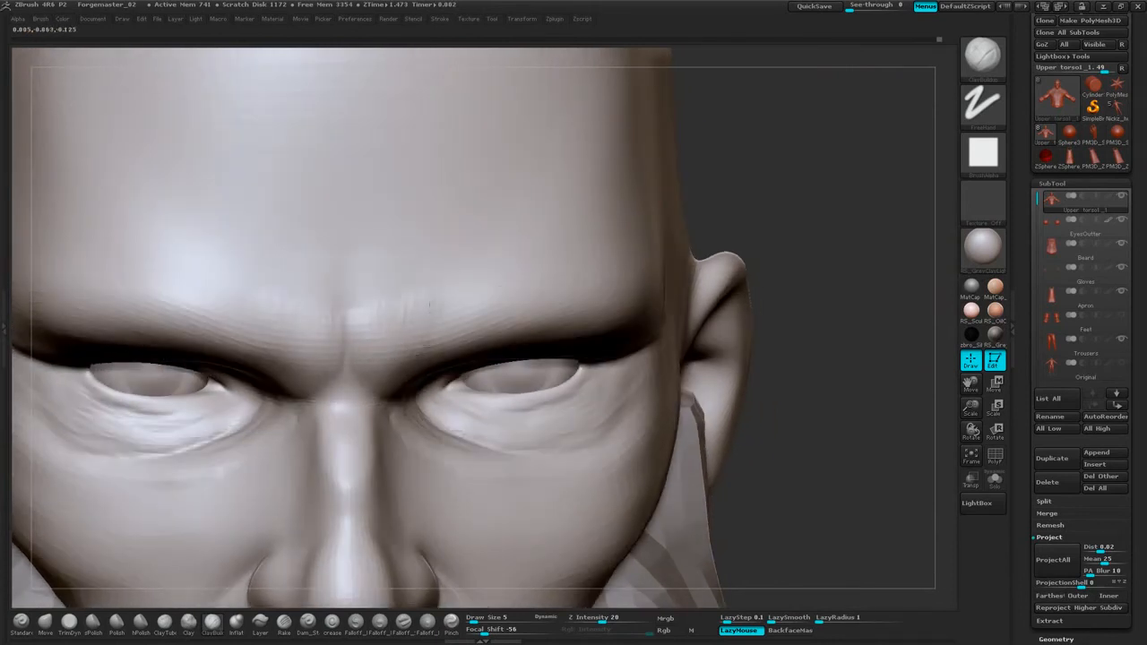
{"action": "left_click_drag", "start_coordinate": [499, 301], "coordinate": [510, 288]}
{"action": "left_click_drag", "start_coordinate": [829, 215], "coordinate": [792, 188]}
{"action": "left_click_drag", "start_coordinate": [507, 308], "coordinate": [528, 288]}
{"action": "left_click_drag", "start_coordinate": [862, 188], "coordinate": [870, 204]}
{"action": "left_click_drag", "start_coordinate": [563, 299], "coordinate": [372, 328], "text": "shift"}
{"action": "mouse_move", "coordinate": [548, 309]}
{"action": "left_mouse_down", "text": "shift"}
{"action": "mouse_move", "coordinate": [381, 335]}
{"action": "mouse_move", "coordinate": [558, 299]}
{"action": "left_mouse_up", "text": "shift"}
Soften the brow ridges above both eyes with further smoothing out to their outer ends.
{"action": "left_click_drag", "start_coordinate": [900, 211], "coordinate": [648, 314]}
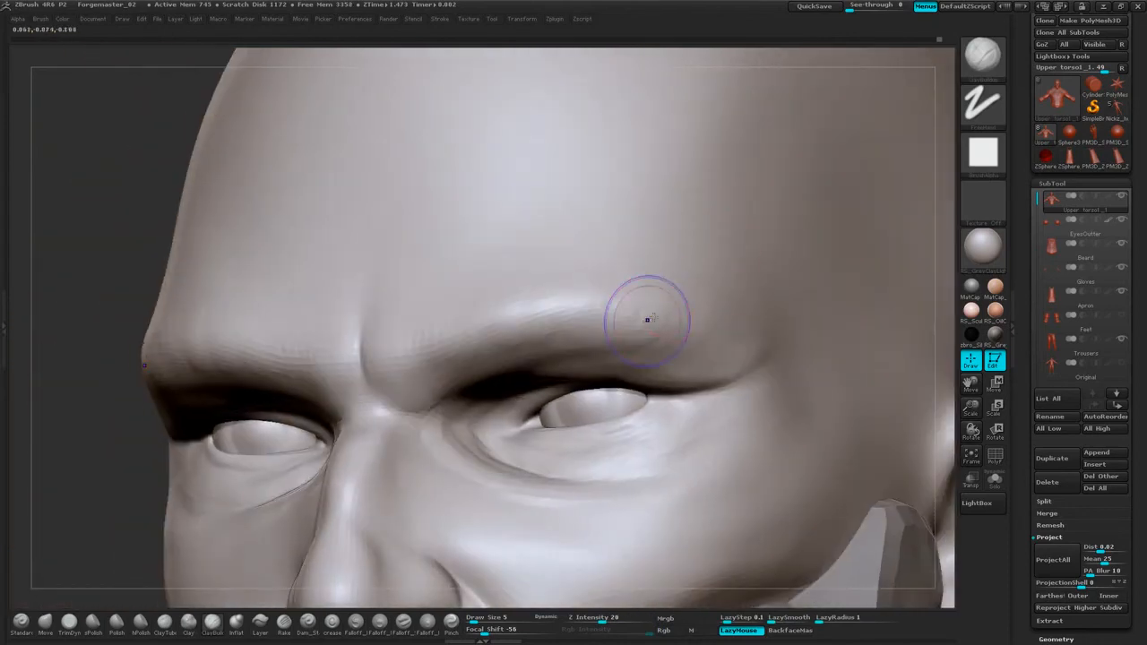
{"action": "left_click_drag", "start_coordinate": [94, 395], "coordinate": [287, 377]}
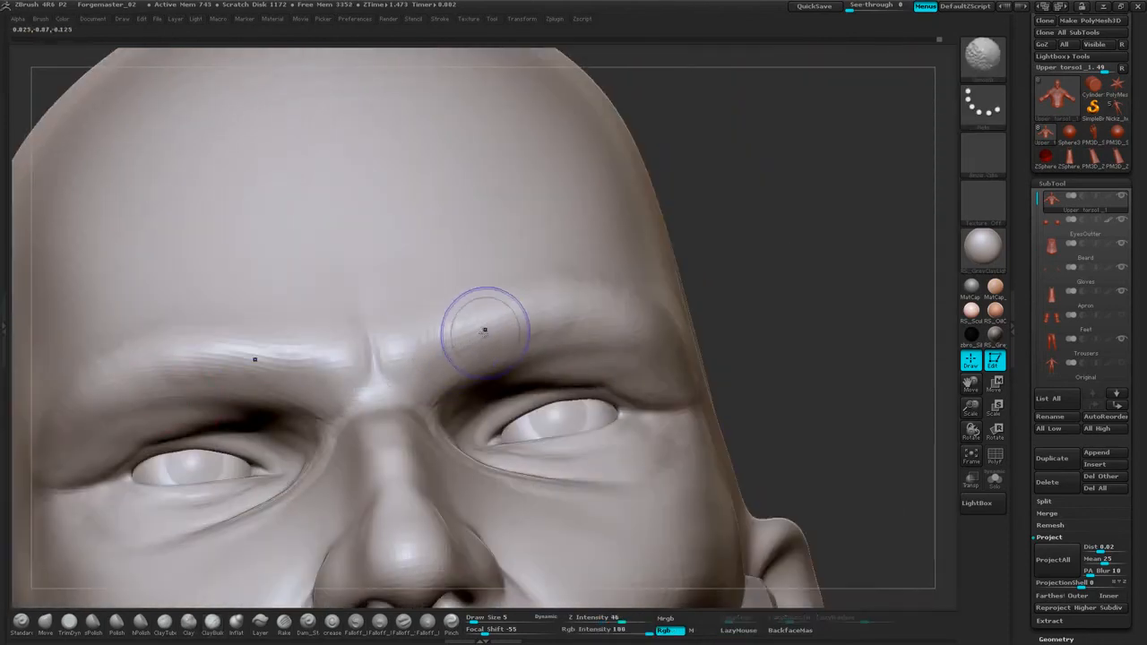
{"action": "left_click_drag", "start_coordinate": [484, 330], "coordinate": [569, 285], "text": "shift"}
{"action": "left_click_drag", "start_coordinate": [757, 262], "coordinate": [723, 272]}
{"action": "mouse_move", "coordinate": [548, 316]}
{"action": "left_mouse_down", "text": "shift"}
{"action": "mouse_move", "coordinate": [556, 321]}
{"action": "mouse_move", "coordinate": [582, 279]}
{"action": "left_mouse_up", "text": "shift"}
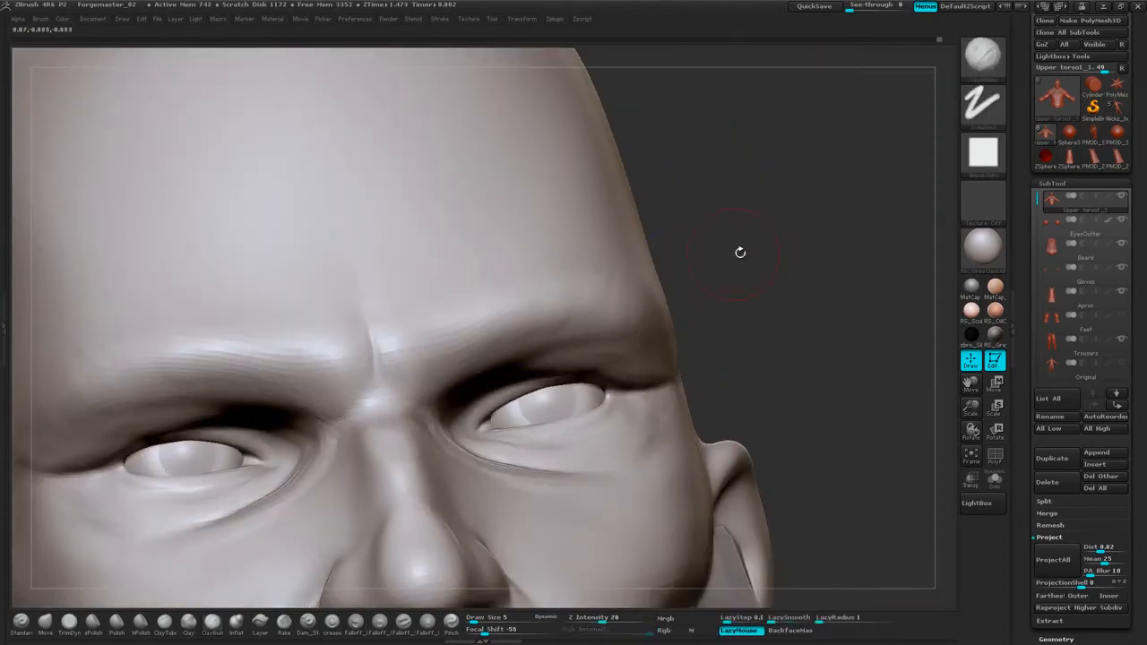
{"action": "mouse_move", "coordinate": [740, 251]}
{"action": "left_mouse_down", "text": "shift"}
{"action": "mouse_move", "coordinate": [766, 246]}
{"action": "mouse_move", "coordinate": [735, 192]}
{"action": "mouse_move", "coordinate": [785, 168]}
{"action": "mouse_move", "coordinate": [814, 187]}
{"action": "mouse_move", "coordinate": [799, 200]}
{"action": "mouse_move", "coordinate": [828, 197]}
{"action": "mouse_move", "coordinate": [783, 210]}
{"action": "left_mouse_up", "text": "shift"}
Set the draw size to 1 and sculpt diagonal hair strokes along the eyebrows from the inner to the outer ends.
{"action": "key", "text": "space"}
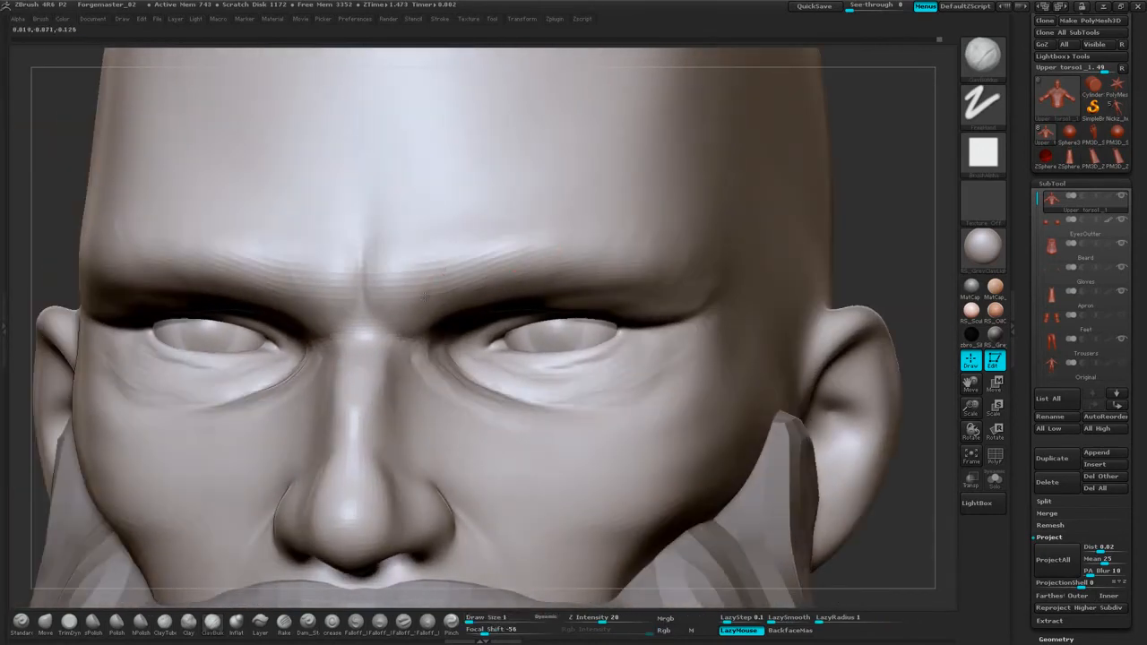
{"action": "left_click_drag", "start_coordinate": [420, 306], "coordinate": [455, 261]}
{"action": "left_click_drag", "start_coordinate": [434, 300], "coordinate": [471, 256]}
{"action": "left_click_drag", "start_coordinate": [449, 294], "coordinate": [482, 261]}
{"action": "left_click_drag", "start_coordinate": [464, 291], "coordinate": [516, 251]}
{"action": "left_click_drag", "start_coordinate": [497, 287], "coordinate": [543, 249]}
{"action": "left_click_drag", "start_coordinate": [515, 283], "coordinate": [558, 246]}
{"action": "left_click_drag", "start_coordinate": [531, 277], "coordinate": [586, 243]}
{"action": "left_click_drag", "start_coordinate": [552, 269], "coordinate": [601, 237]}
{"action": "left_click_drag", "start_coordinate": [570, 273], "coordinate": [618, 238]}
{"action": "left_click_drag", "start_coordinate": [584, 276], "coordinate": [631, 242]}
{"action": "mouse_move", "coordinate": [598, 278]}
{"action": "left_mouse_down"}
{"action": "mouse_move", "coordinate": [638, 244]}
{"action": "mouse_move", "coordinate": [647, 251]}
{"action": "left_mouse_up"}
{"action": "left_click_drag", "start_coordinate": [617, 283], "coordinate": [654, 258]}
Set the draw size to 4 and layer more hair strokes over the arch and outer ends of the eyebrows.
{"action": "mouse_move", "coordinate": [885, 186]}
{"action": "left_mouse_down"}
{"action": "mouse_move", "coordinate": [822, 179]}
{"action": "mouse_move", "coordinate": [850, 197]}
{"action": "mouse_move", "coordinate": [807, 174]}
{"action": "mouse_move", "coordinate": [820, 203]}
{"action": "mouse_move", "coordinate": [837, 198]}
{"action": "mouse_move", "coordinate": [821, 194]}
{"action": "left_mouse_up"}
{"action": "key", "text": "space"}
{"action": "mouse_move", "coordinate": [490, 258]}
{"action": "left_mouse_down"}
{"action": "mouse_move", "coordinate": [529, 233]}
{"action": "mouse_move", "coordinate": [566, 251]}
{"action": "left_mouse_up"}
{"action": "mouse_move", "coordinate": [624, 235]}
{"action": "left_mouse_down"}
{"action": "mouse_move", "coordinate": [599, 258]}
{"action": "mouse_move", "coordinate": [610, 263]}
{"action": "left_mouse_up"}
{"action": "left_click_drag", "start_coordinate": [650, 248], "coordinate": [628, 266]}
{"action": "left_click_drag", "start_coordinate": [824, 199], "coordinate": [750, 206]}
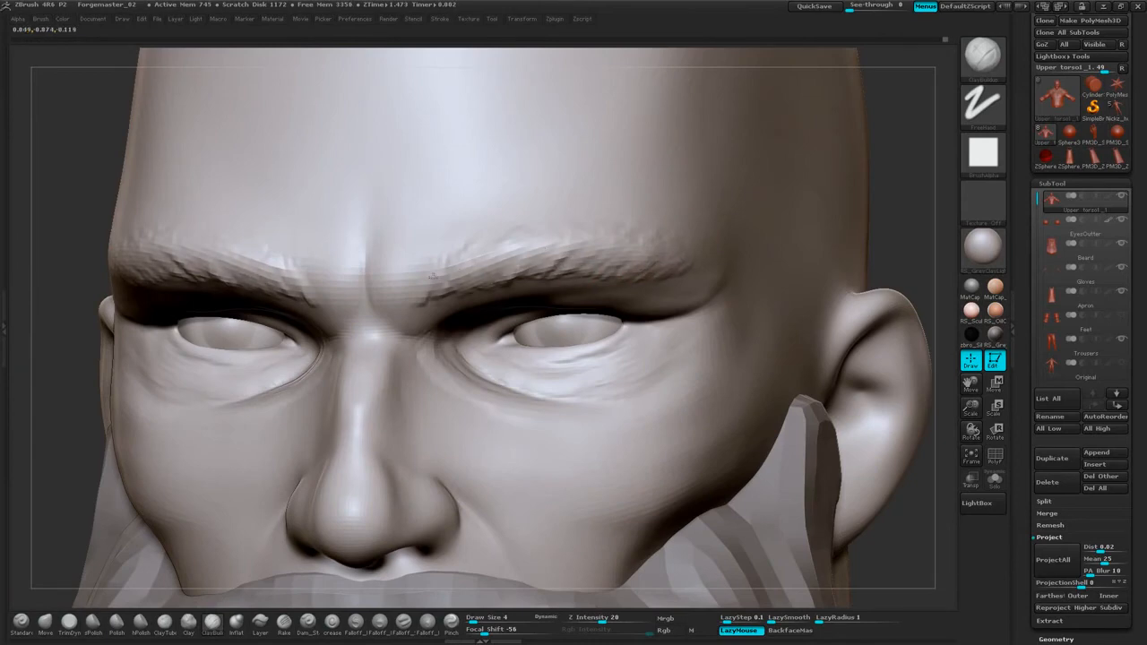
Add hair strokes to the inner ends and upper edges of the eyebrows.
{"action": "left_click_drag", "start_coordinate": [854, 190], "coordinate": [938, 158]}
{"action": "left_click_drag", "start_coordinate": [440, 285], "coordinate": [491, 253]}
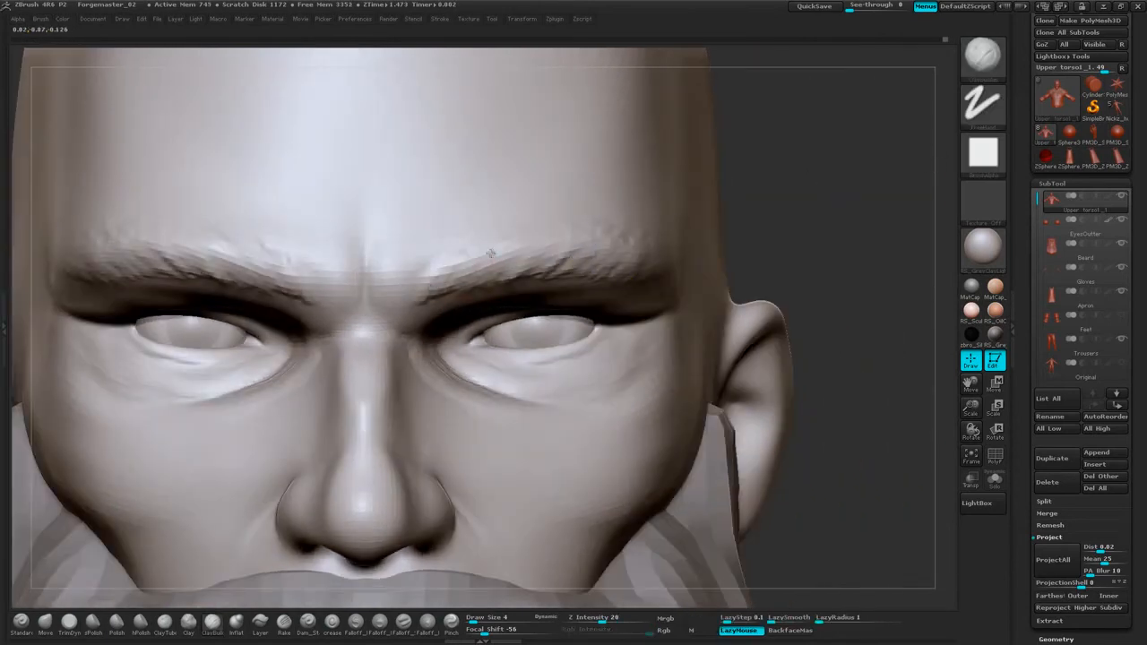
{"action": "mouse_move", "coordinate": [762, 192]}
{"action": "left_mouse_down"}
{"action": "mouse_move", "coordinate": [796, 187]}
{"action": "mouse_move", "coordinate": [751, 197]}
{"action": "mouse_move", "coordinate": [771, 203]}
{"action": "mouse_move", "coordinate": [789, 235]}
{"action": "left_mouse_up"}
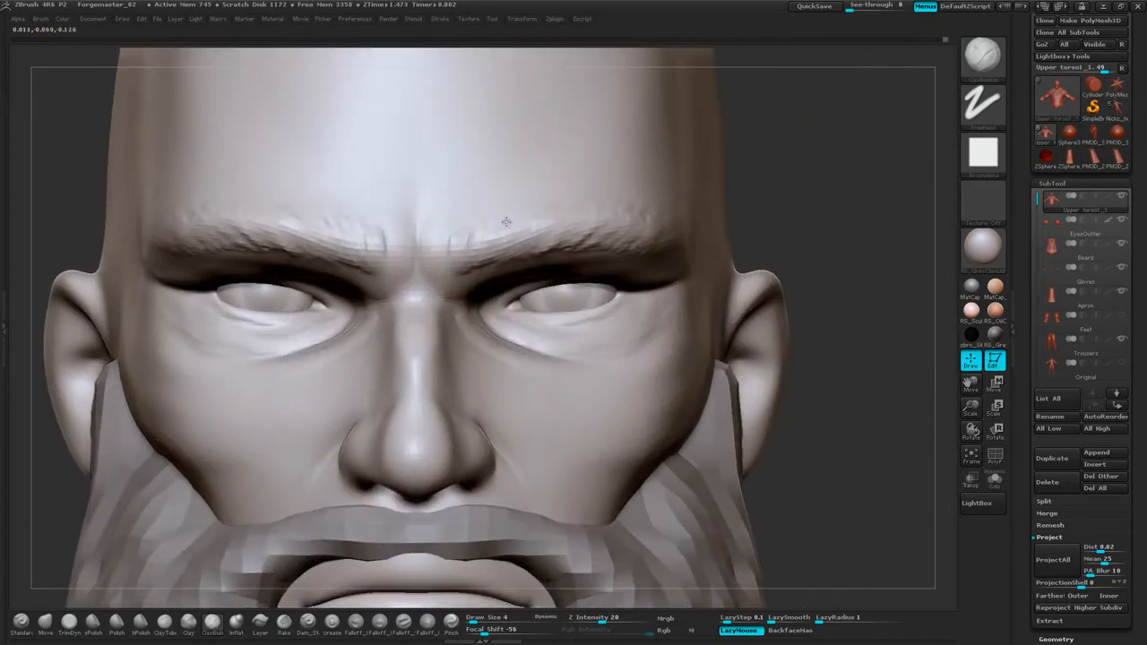
{"action": "left_click_drag", "start_coordinate": [799, 180], "coordinate": [735, 191]}
{"action": "left_click_drag", "start_coordinate": [599, 224], "coordinate": [622, 210]}
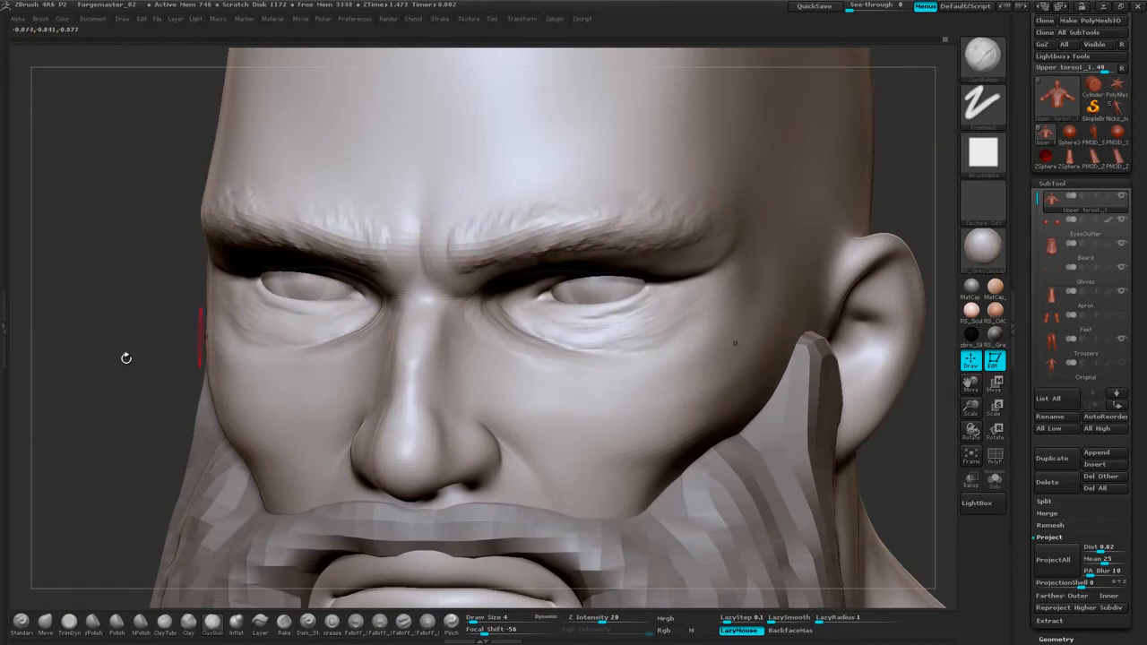
{"action": "left_click_drag", "start_coordinate": [126, 359], "coordinate": [182, 356]}
{"action": "left_click_drag", "start_coordinate": [513, 238], "coordinate": [559, 212]}
Smooth the underside and outer tails of the eyebrows.
{"action": "left_click_drag", "start_coordinate": [827, 189], "coordinate": [760, 220]}
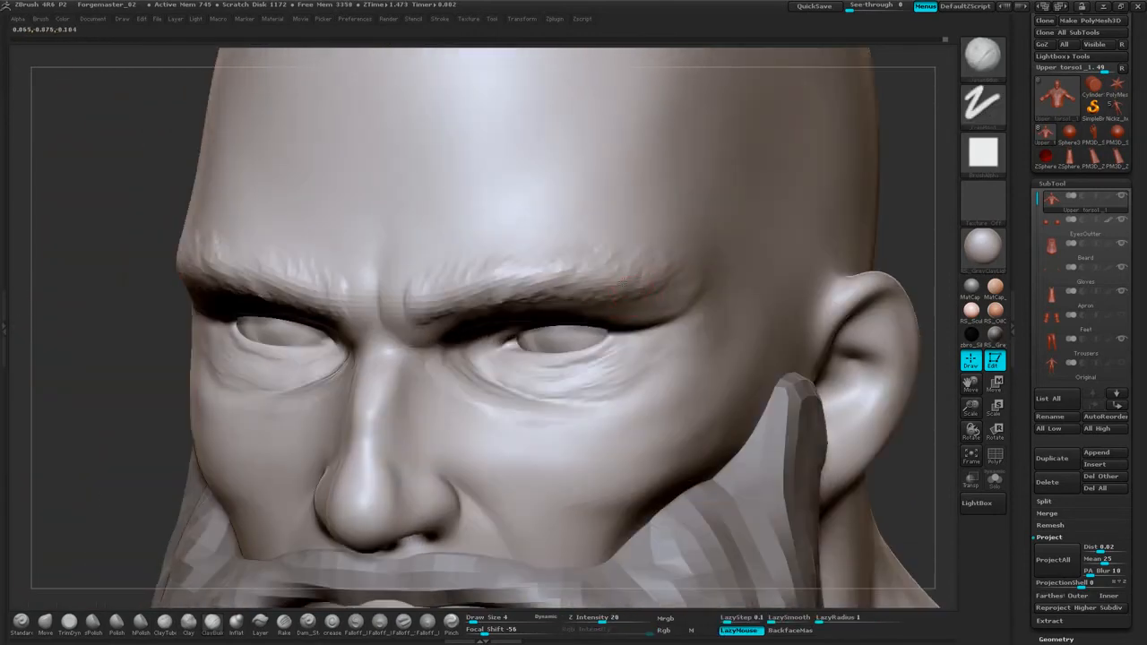
{"action": "left_click_drag", "start_coordinate": [531, 314], "coordinate": [544, 314], "text": "shift"}
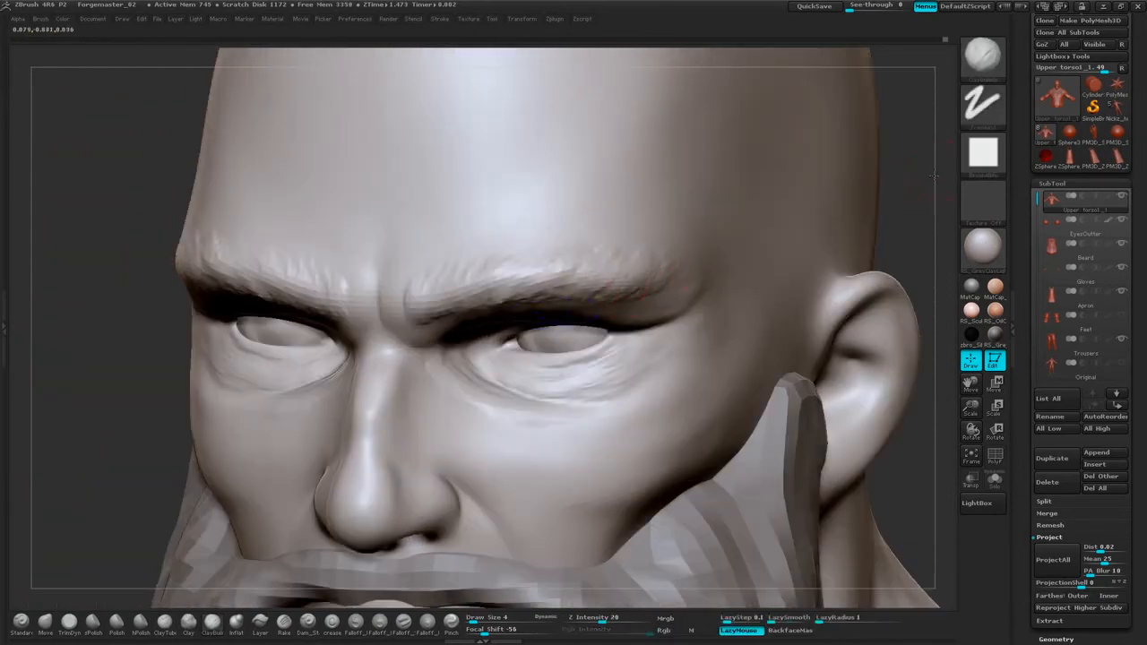
{"action": "left_click_drag", "start_coordinate": [902, 186], "coordinate": [936, 193], "text": "shift"}
{"action": "left_click_drag", "start_coordinate": [852, 215], "coordinate": [768, 231]}
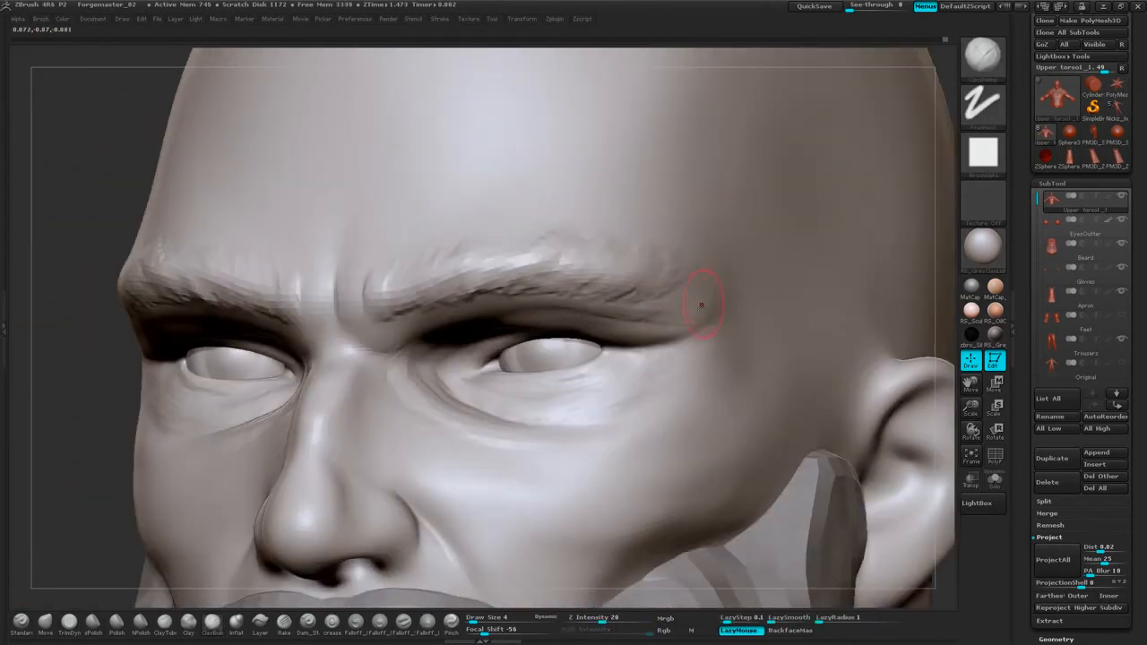
{"action": "left_click_drag", "start_coordinate": [688, 303], "coordinate": [636, 303], "text": "shift"}
{"action": "left_click_drag", "start_coordinate": [85, 345], "coordinate": [79, 314]}
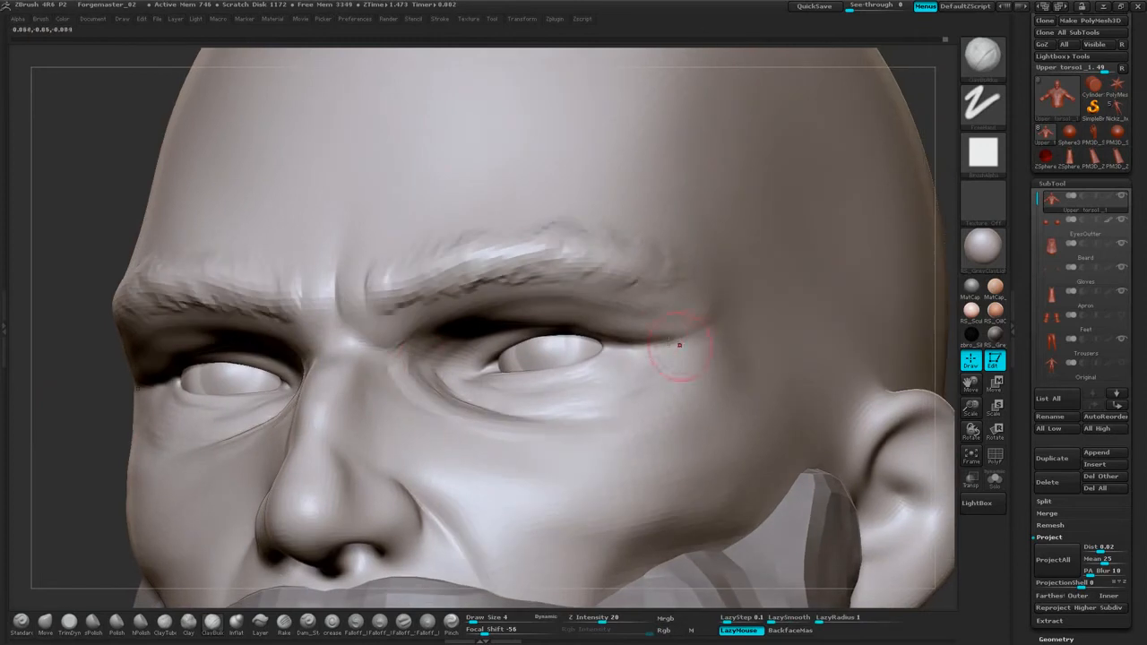
Sculpt crow's-feet wrinkles at the outer eye corners and along the outer edge of the eye bags.
{"action": "left_click_drag", "start_coordinate": [950, 192], "coordinate": [650, 224]}
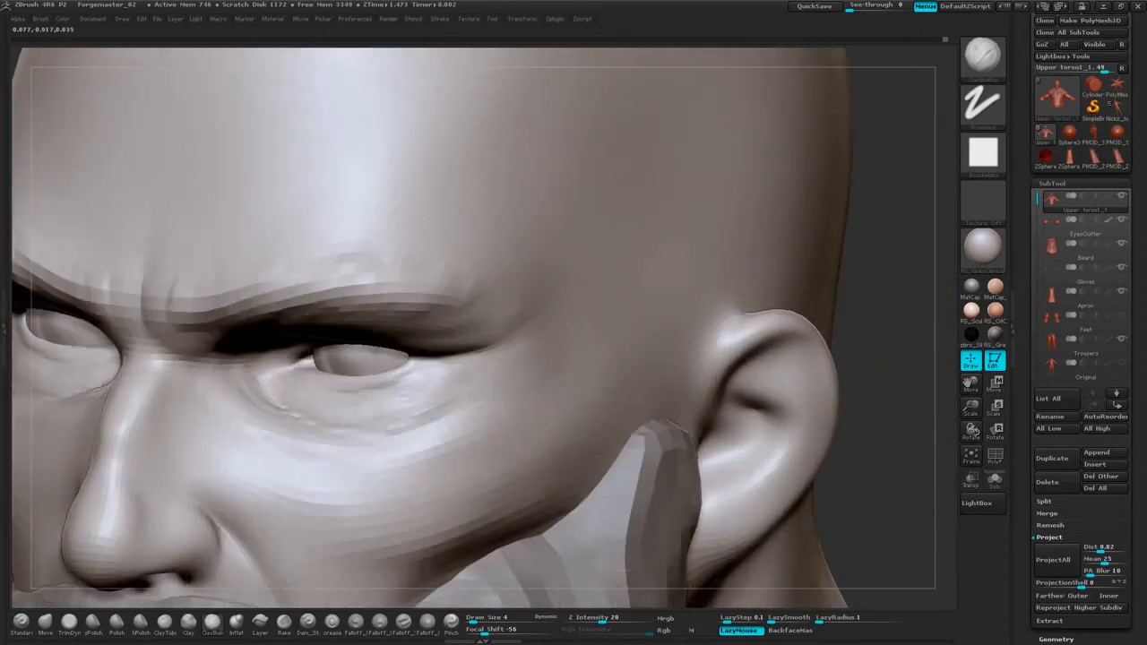
{"action": "left_click_drag", "start_coordinate": [513, 318], "coordinate": [491, 345]}
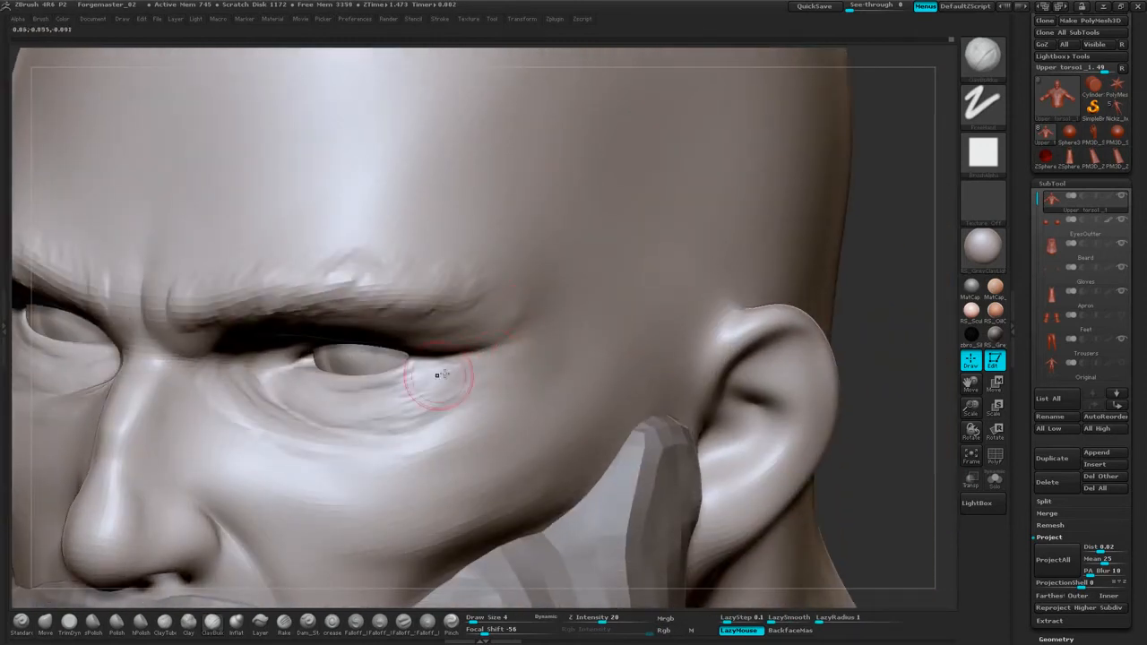
{"action": "left_click_drag", "start_coordinate": [453, 388], "coordinate": [476, 384]}
{"action": "left_click_drag", "start_coordinate": [417, 409], "coordinate": [371, 427]}
{"action": "left_click_drag", "start_coordinate": [423, 389], "coordinate": [516, 353]}
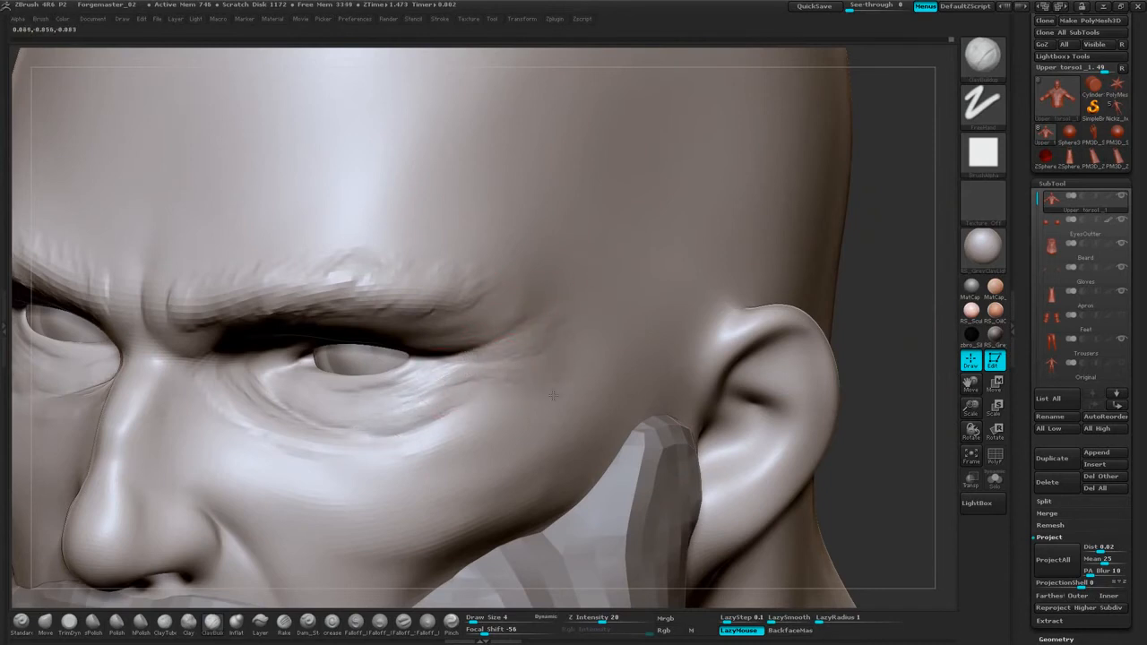
Soften the wrinkles at the outer eye corners and temples, and check the face from the front.
{"action": "left_click_drag", "start_coordinate": [536, 386], "coordinate": [484, 383], "text": "shift"}
{"action": "left_click_drag", "start_coordinate": [401, 401], "coordinate": [407, 393], "text": "shift"}
{"action": "left_click_drag", "start_coordinate": [545, 388], "coordinate": [543, 376], "text": "shift"}
{"action": "left_click_drag", "start_coordinate": [528, 332], "coordinate": [515, 304], "text": "shift"}
{"action": "left_click_drag", "start_coordinate": [865, 226], "coordinate": [923, 222]}
{"action": "mouse_move", "coordinate": [768, 251]}
{"action": "left_mouse_down", "text": "alt"}
{"action": "mouse_move", "coordinate": [806, 215]}
{"action": "mouse_move", "coordinate": [840, 264]}
{"action": "mouse_move", "coordinate": [834, 238]}
{"action": "mouse_move", "coordinate": [771, 216]}
{"action": "mouse_move", "coordinate": [807, 174]}
{"action": "mouse_move", "coordinate": [804, 207]}
{"action": "mouse_move", "coordinate": [837, 219]}
{"action": "mouse_move", "coordinate": [830, 170]}
{"action": "left_mouse_up", "text": "alt"}
{"action": "left_click_drag", "start_coordinate": [332, 247], "coordinate": [206, 204]}
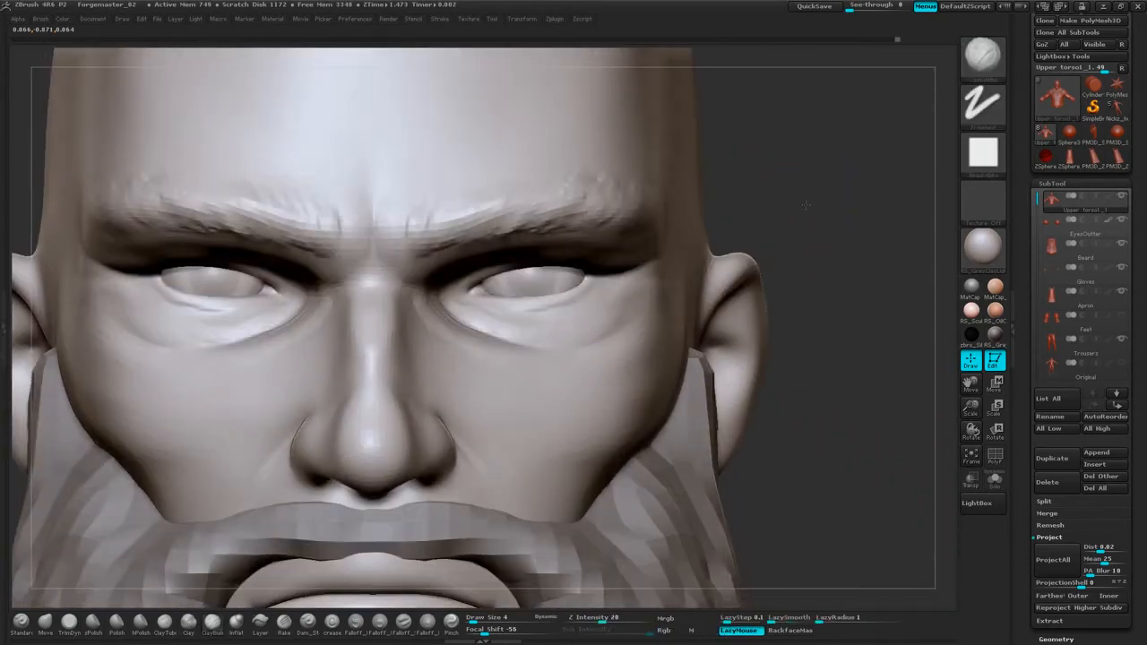
{"action": "left_click_drag", "start_coordinate": [802, 211], "coordinate": [809, 233], "text": "alt"}
{"action": "left_click_drag", "start_coordinate": [332, 269], "coordinate": [179, 230]}
With the Move brush at draw size 15, shift the eyebrow arches slightly down and inward.
{"action": "left_click", "coordinate": [45, 623]}
{"action": "key", "text": "space"}
{"action": "mouse_move", "coordinate": [796, 235]}
{"action": "left_mouse_down"}
{"action": "mouse_move", "coordinate": [829, 229]}
{"action": "mouse_move", "coordinate": [819, 227]}
{"action": "mouse_move", "coordinate": [823, 194]}
{"action": "mouse_move", "coordinate": [837, 212]}
{"action": "mouse_move", "coordinate": [828, 211]}
{"action": "left_mouse_up"}
{"action": "key", "text": "space"}
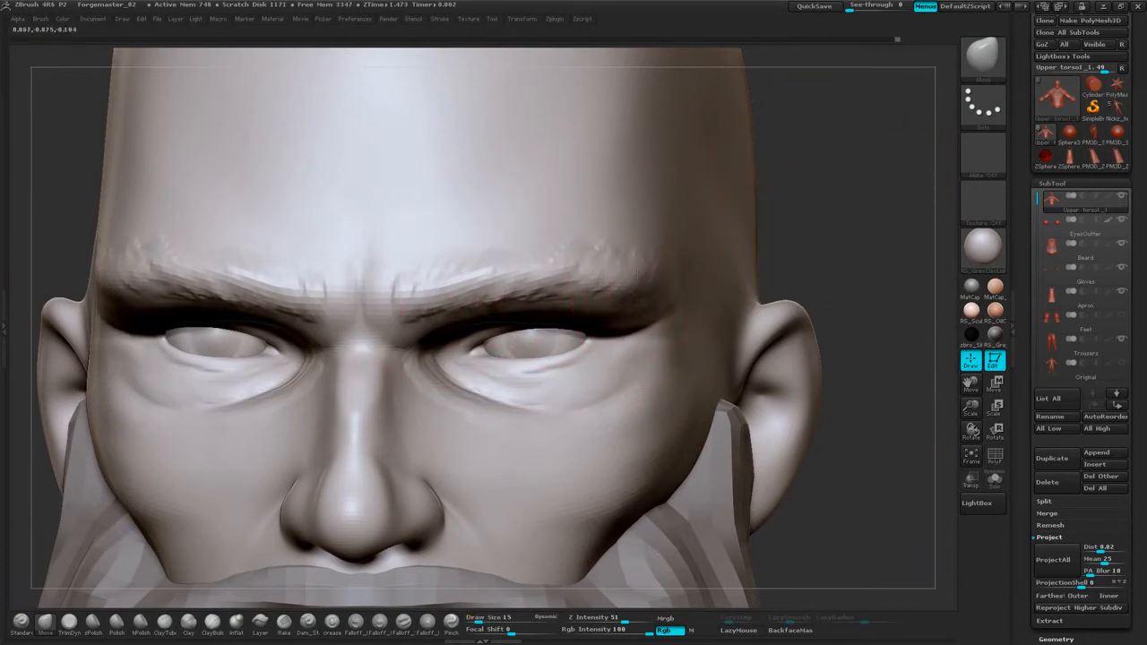
{"action": "left_click_drag", "start_coordinate": [579, 270], "coordinate": [567, 275]}
{"action": "left_click_drag", "start_coordinate": [495, 275], "coordinate": [436, 290]}
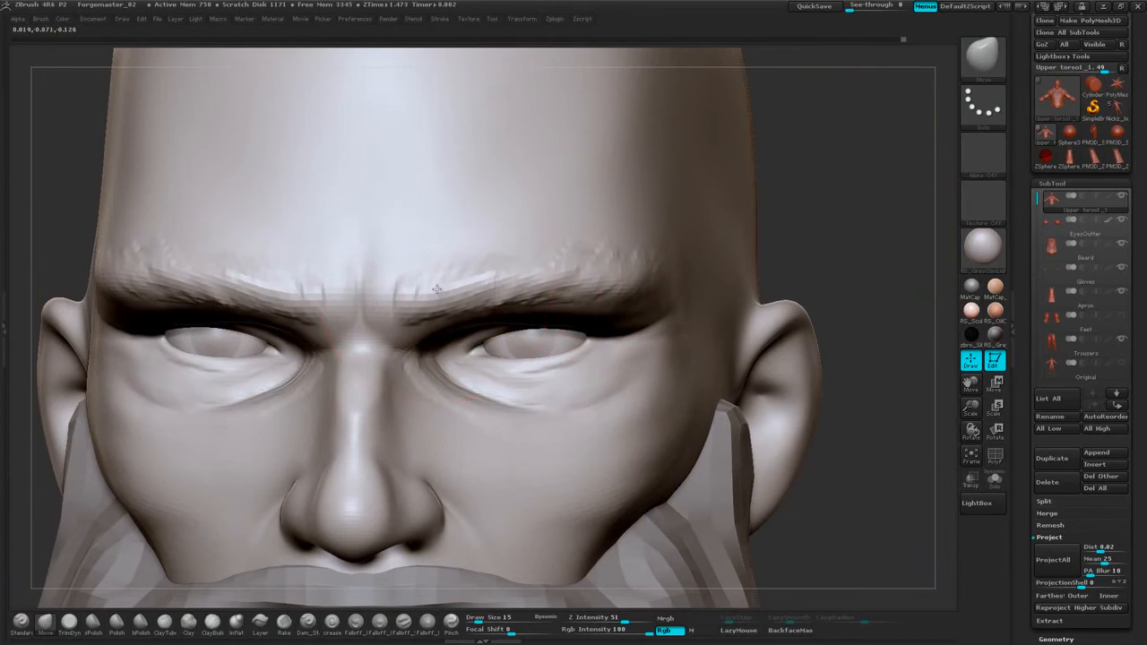
Pull the inner halves of the eyebrows lower toward the nose bridge to strengthen the frown.
{"action": "left_click_drag", "start_coordinate": [817, 192], "coordinate": [860, 187], "text": "shift"}
{"action": "left_click_drag", "start_coordinate": [391, 296], "coordinate": [381, 303]}
{"action": "left_click_drag", "start_coordinate": [476, 291], "coordinate": [472, 306]}
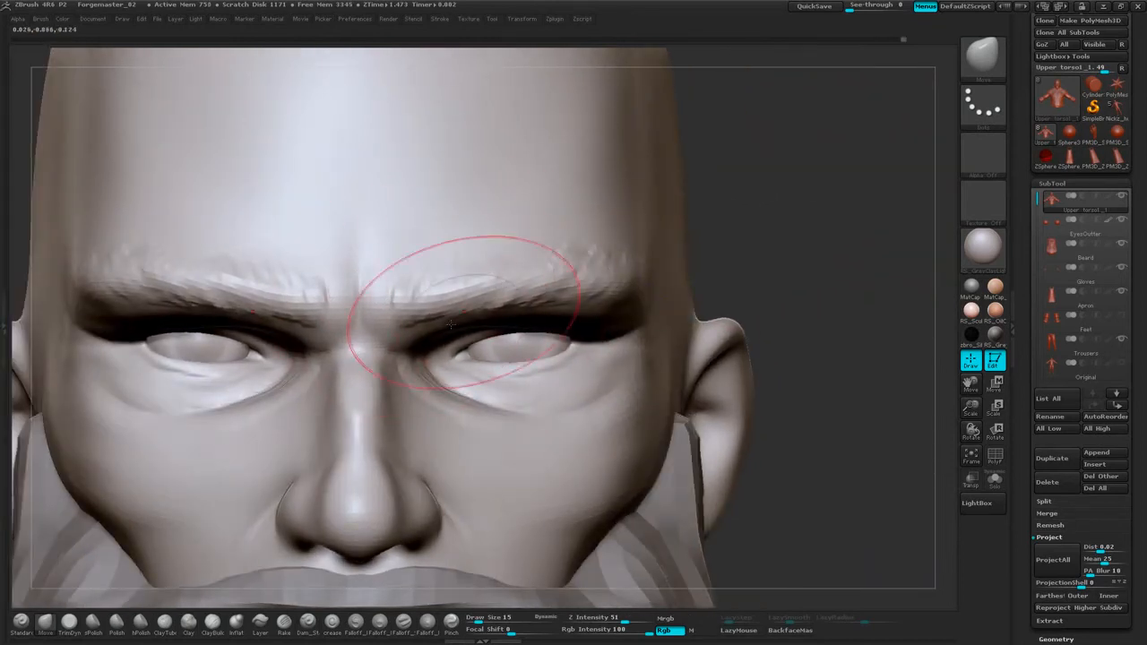
{"action": "left_click_drag", "start_coordinate": [849, 221], "coordinate": [739, 225]}
{"action": "left_click_drag", "start_coordinate": [301, 335], "coordinate": [361, 339]}
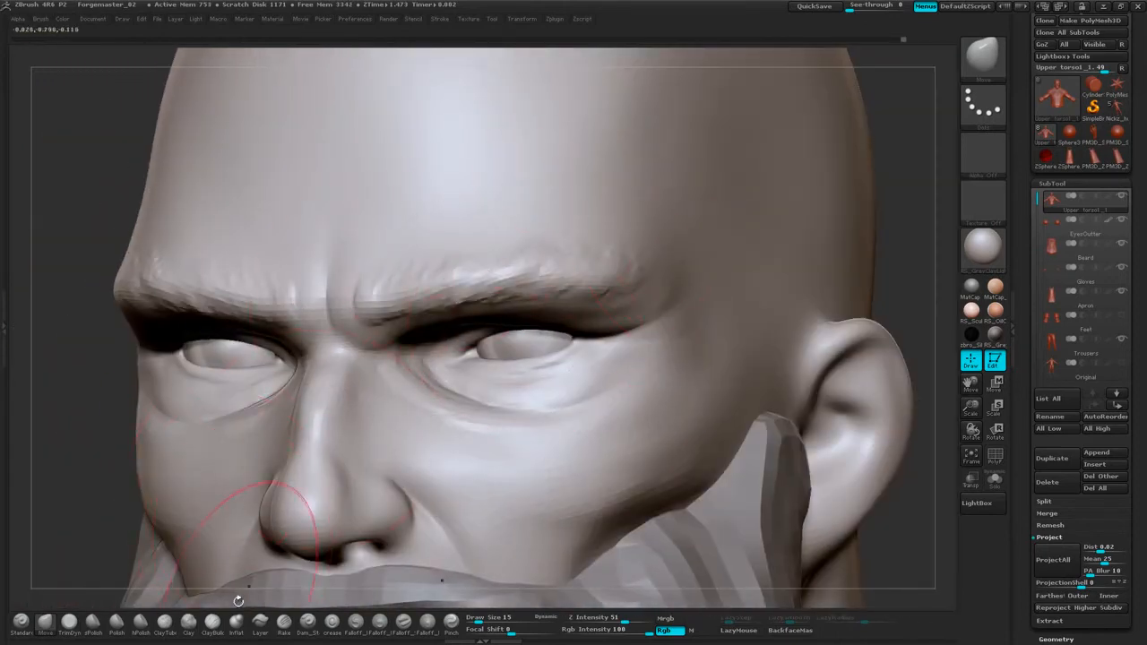
With the ClayBuildup brush at draw size 5, add fine folds between the inner eye corners, nose bridge and sides of the nose.
{"action": "left_click", "coordinate": [213, 623]}
{"action": "mouse_move", "coordinate": [912, 162]}
{"action": "left_mouse_down"}
{"action": "mouse_move", "coordinate": [843, 175]}
{"action": "mouse_move", "coordinate": [851, 210]}
{"action": "left_mouse_up"}
{"action": "key", "text": "space"}
{"action": "left_click", "coordinate": [847, 203]}
{"action": "type", "text": "5"}
{"action": "key", "text": "Return"}
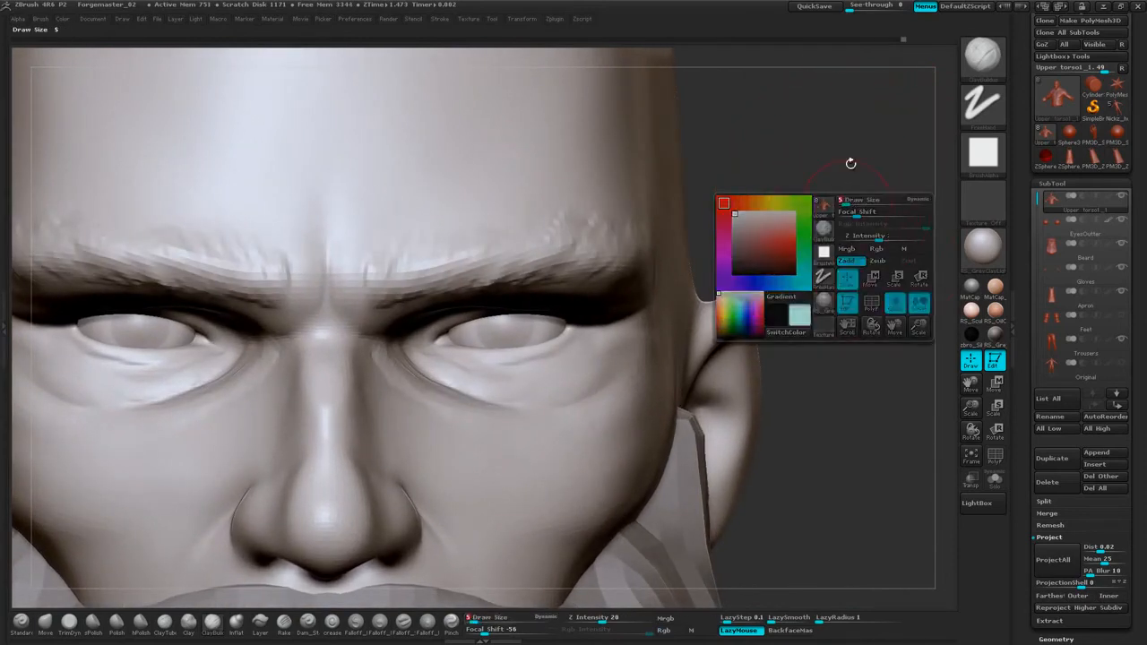
{"action": "left_click_drag", "start_coordinate": [851, 164], "coordinate": [550, 230]}
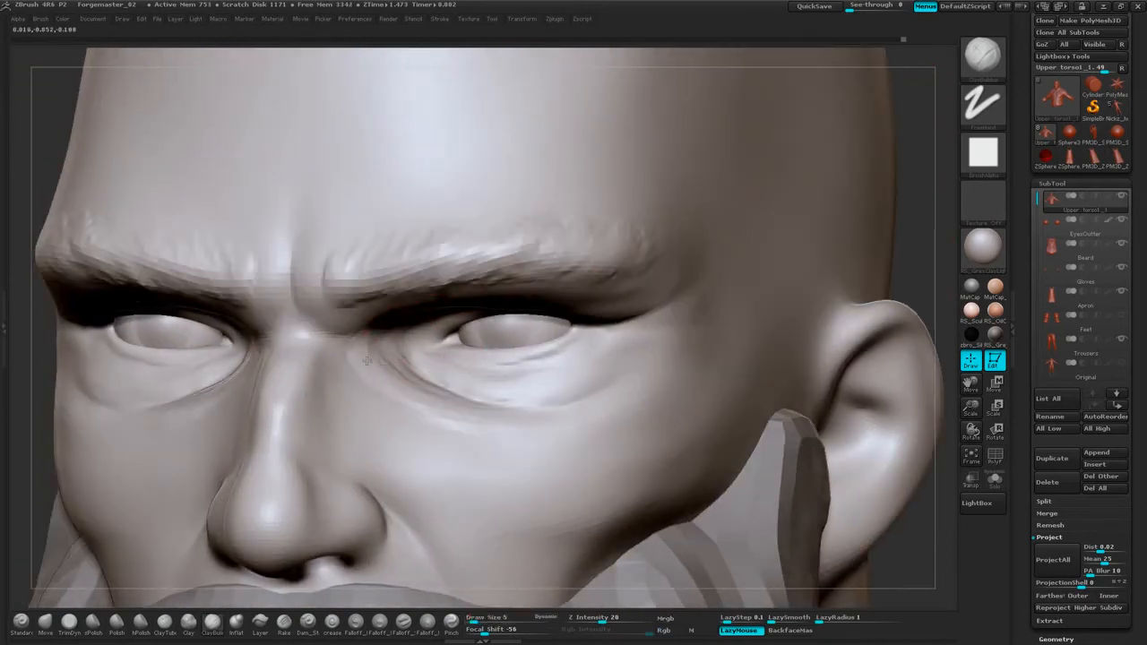
{"action": "left_click_drag", "start_coordinate": [313, 351], "coordinate": [307, 358]}
{"action": "mouse_move", "coordinate": [390, 405]}
{"action": "left_mouse_down"}
{"action": "mouse_move", "coordinate": [365, 415]}
{"action": "mouse_move", "coordinate": [299, 386]}
{"action": "left_mouse_up"}
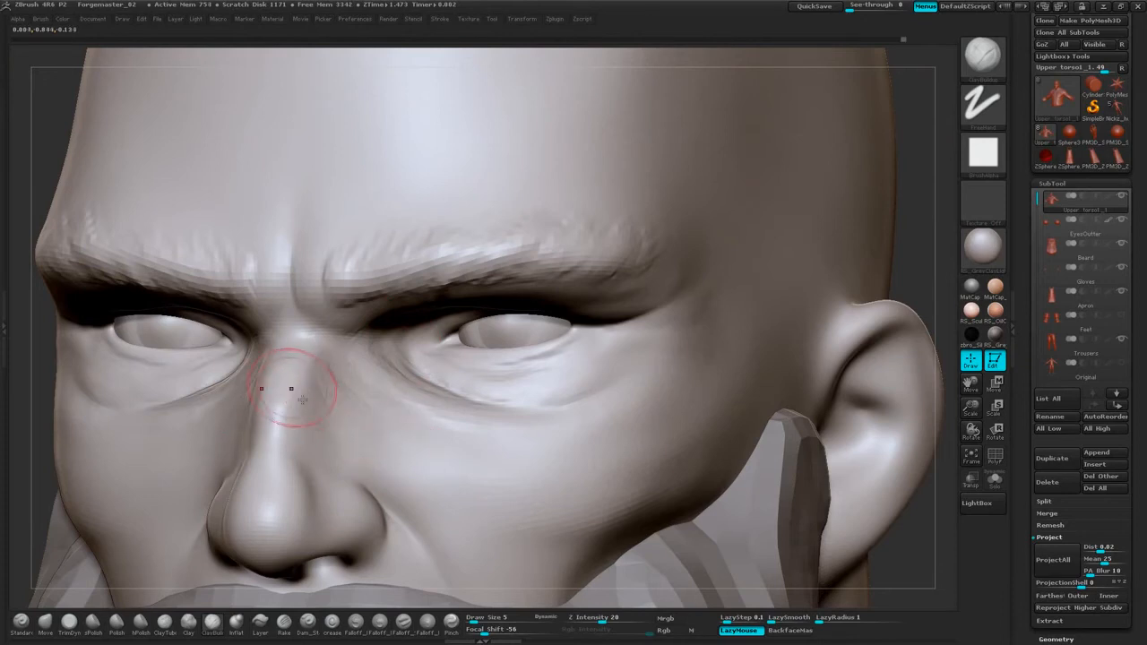
{"action": "left_click_drag", "start_coordinate": [407, 468], "coordinate": [382, 479]}
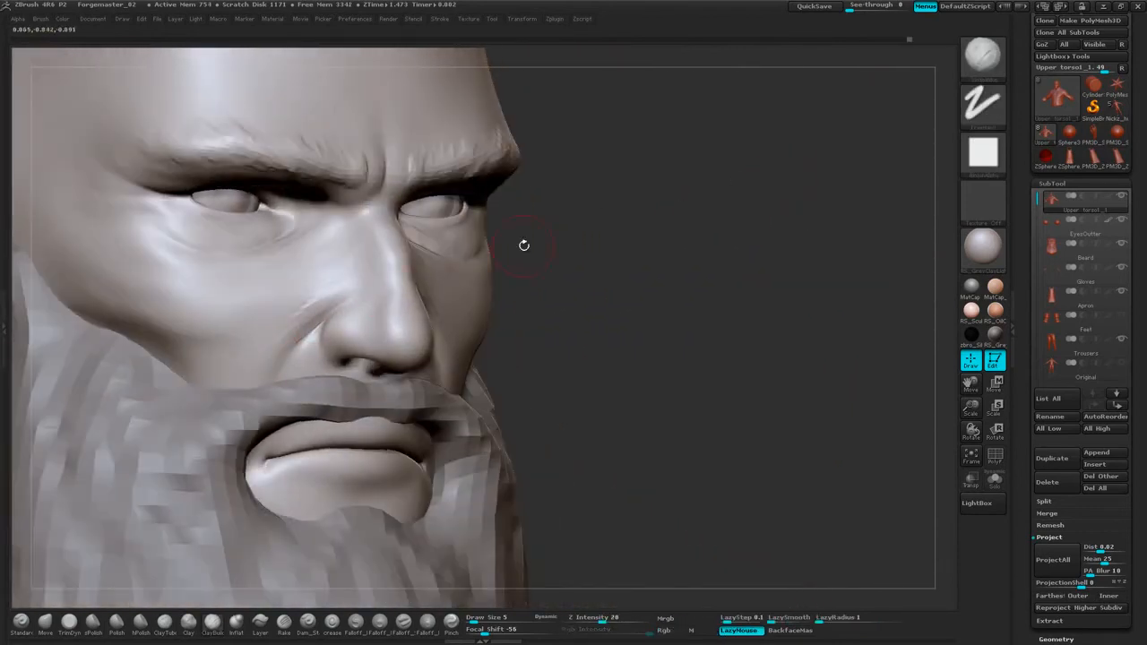
Hide the Beard subtool to expose the mouth, chin and lower cheeks.
{"action": "mouse_move", "coordinate": [524, 246]}
{"action": "left_mouse_down"}
{"action": "mouse_move", "coordinate": [679, 302]}
{"action": "mouse_move", "coordinate": [762, 246]}
{"action": "left_mouse_up"}
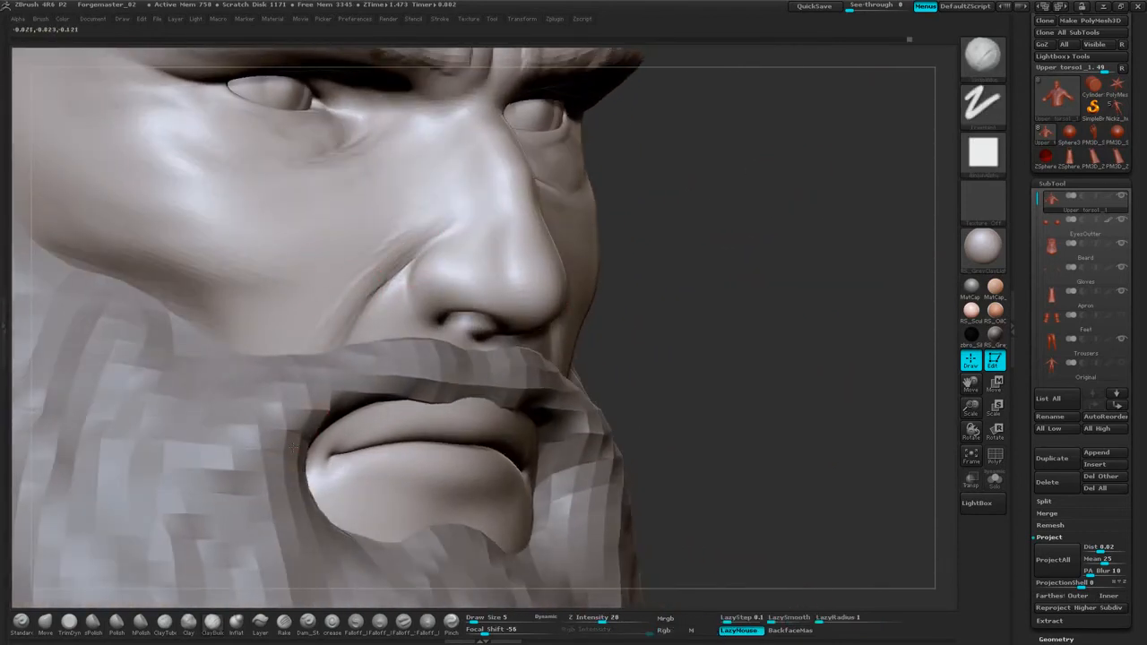
{"action": "left_click_drag", "start_coordinate": [887, 311], "coordinate": [682, 288]}
{"action": "left_click", "coordinate": [1124, 247]}
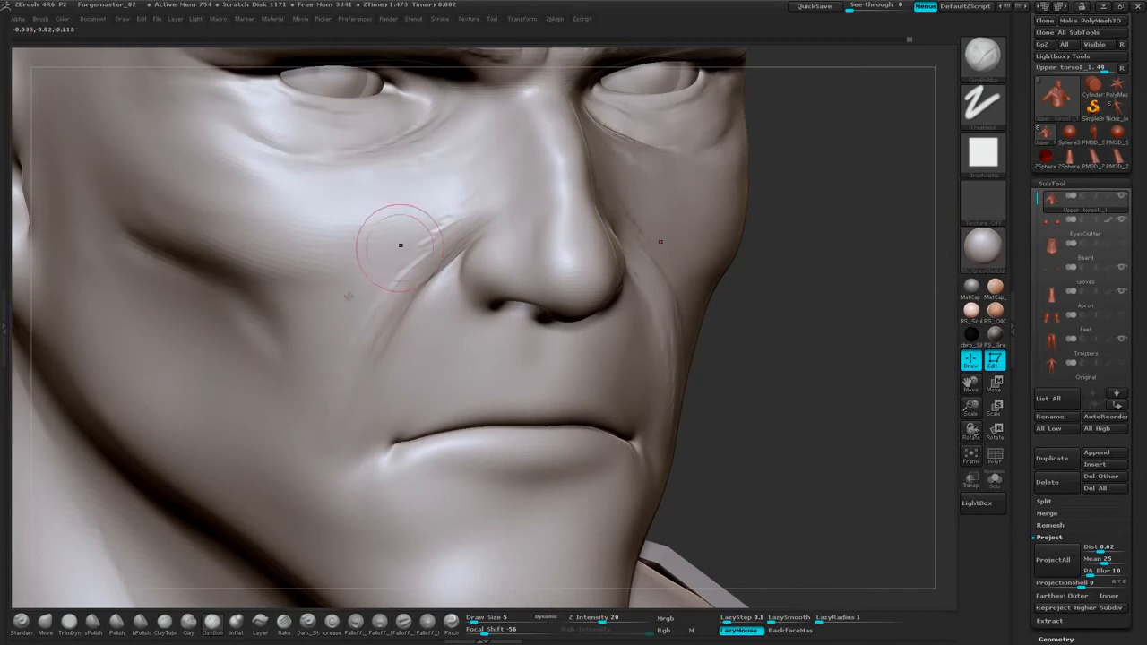
Smooth the lower cheek and the outer side of the fold running from the nostril to the mouth corner.
{"action": "left_click_drag", "start_coordinate": [805, 254], "coordinate": [701, 232]}
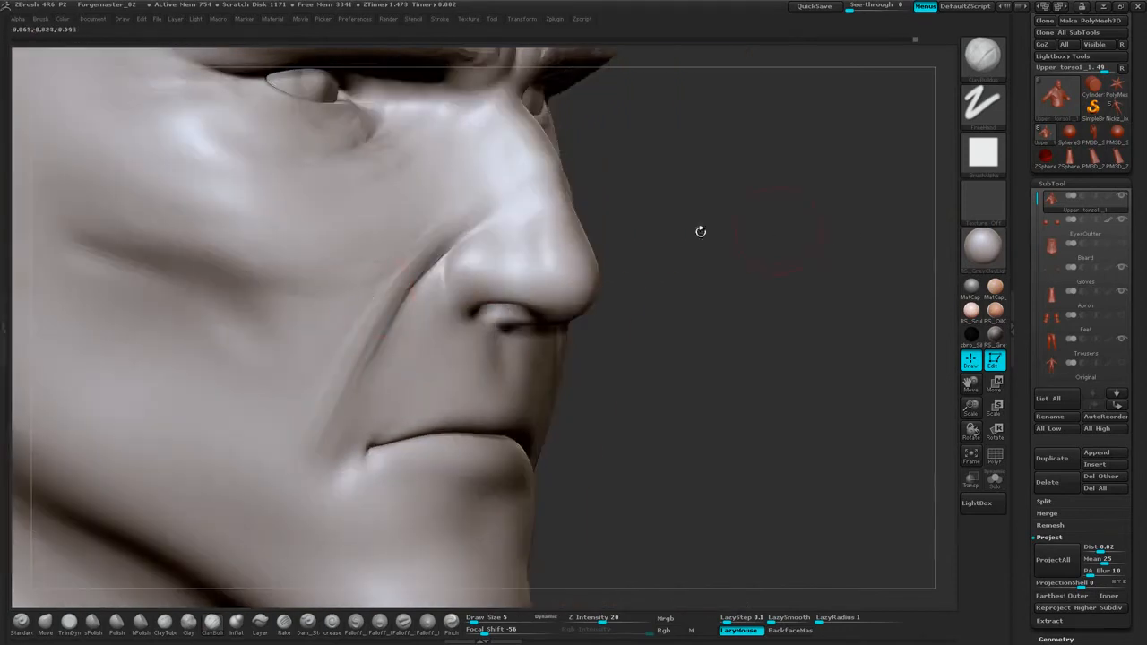
{"action": "left_click_drag", "start_coordinate": [244, 345], "coordinate": [248, 357]}
{"action": "key", "text": "shift"}
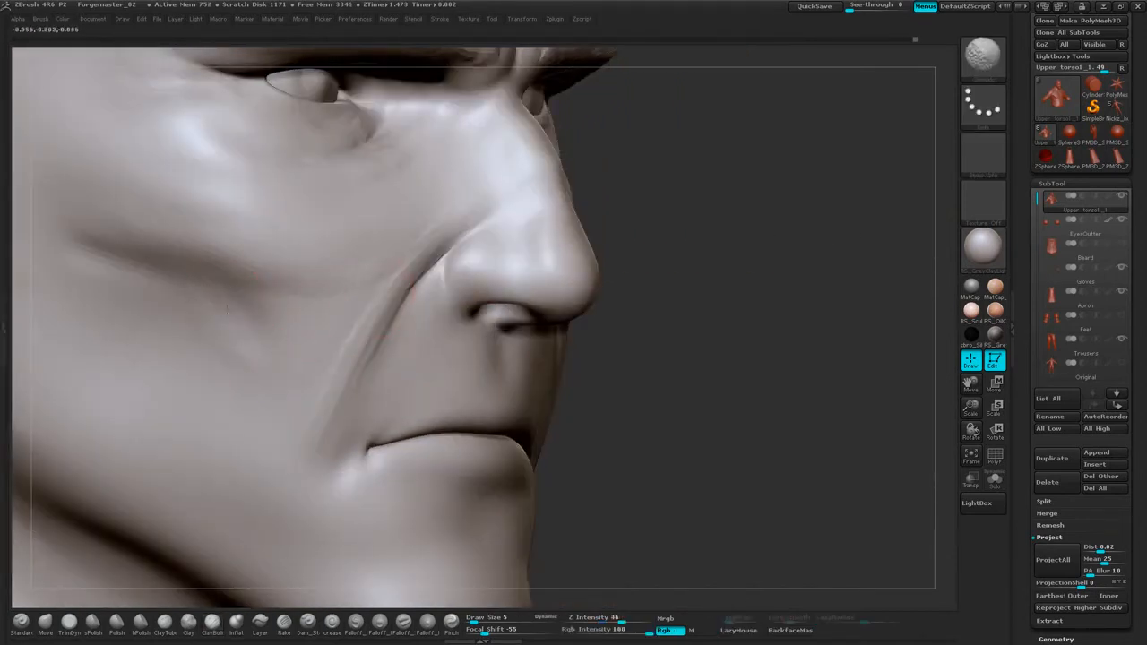
{"action": "left_click_drag", "start_coordinate": [307, 418], "coordinate": [363, 335], "text": "shift"}
{"action": "key", "text": "shift"}
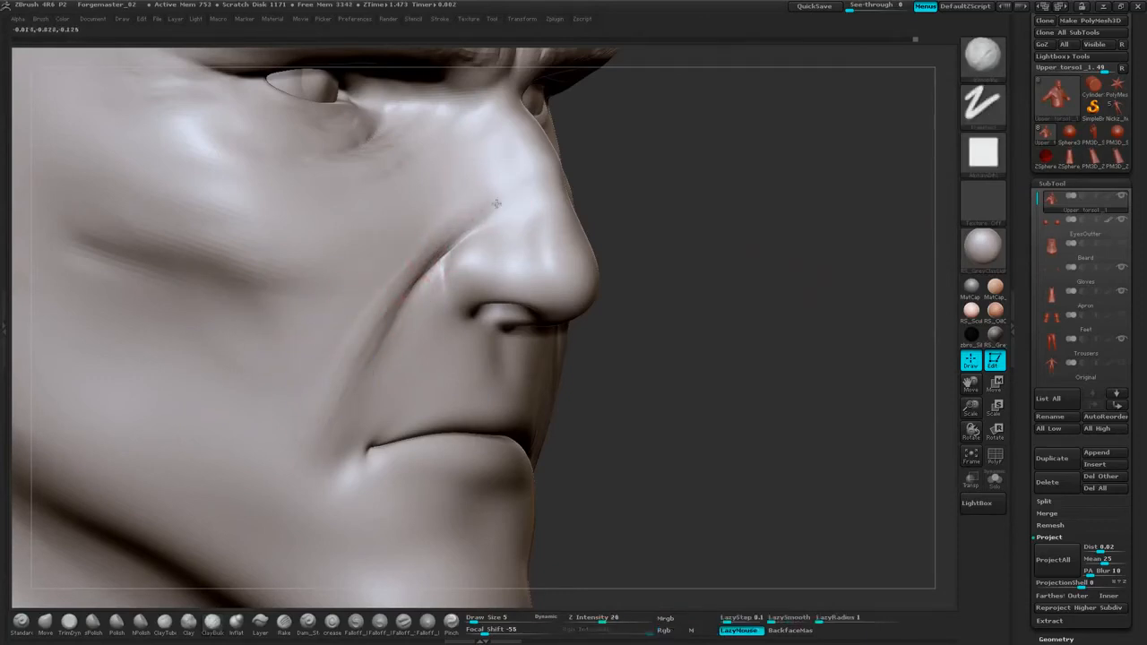
With the ClayBuildup brush at draw size 5, build up the nasolabial fold from the side of the nose to the mouth corner.
{"action": "left_click_drag", "start_coordinate": [427, 263], "coordinate": [319, 486]}
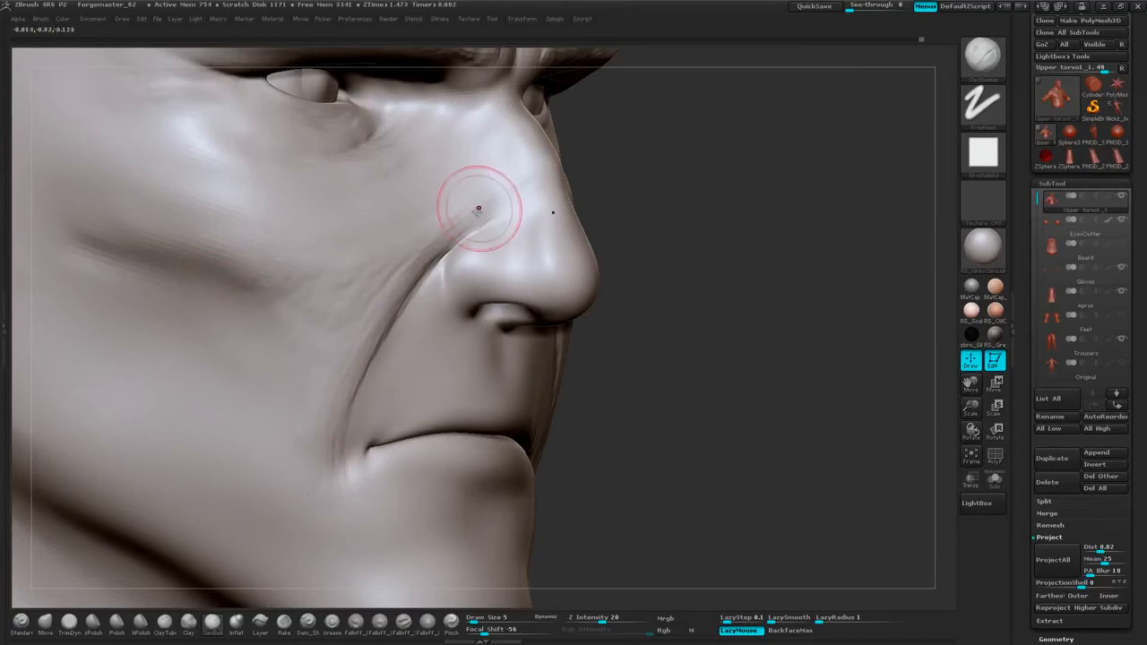
{"action": "left_click_drag", "start_coordinate": [479, 208], "coordinate": [392, 275], "text": "shift"}
{"action": "mouse_move", "coordinate": [720, 185]}
{"action": "left_mouse_down"}
{"action": "mouse_move", "coordinate": [684, 192]}
{"action": "mouse_move", "coordinate": [748, 192]}
{"action": "left_mouse_up"}
{"action": "left_click_drag", "start_coordinate": [451, 233], "coordinate": [520, 190]}
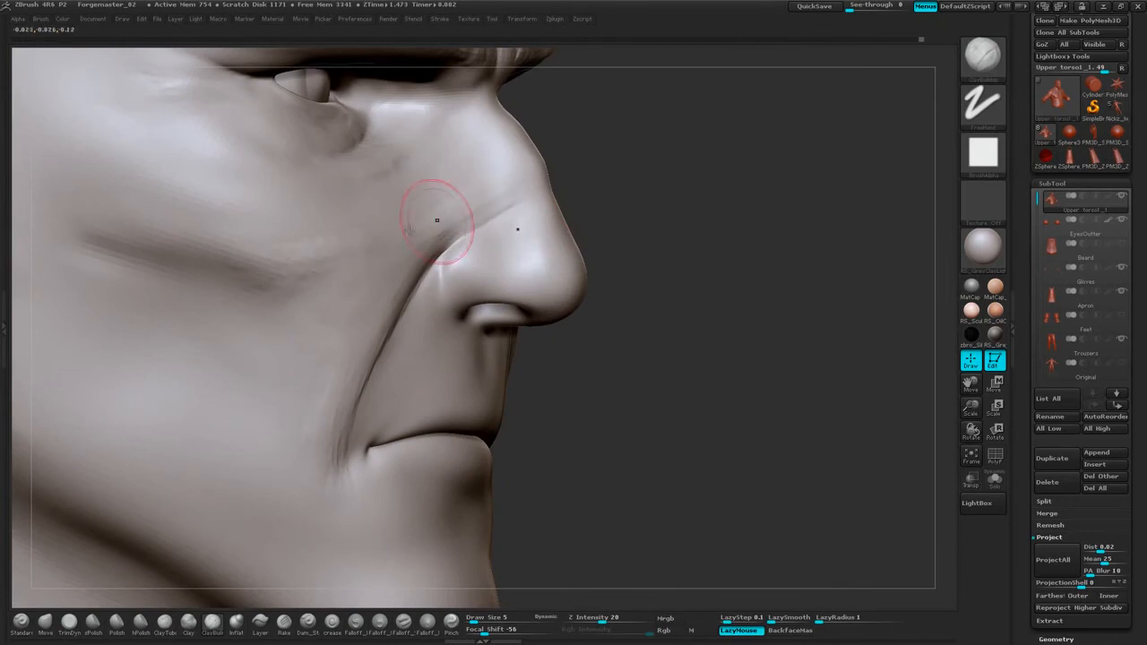
{"action": "key", "text": "shift"}
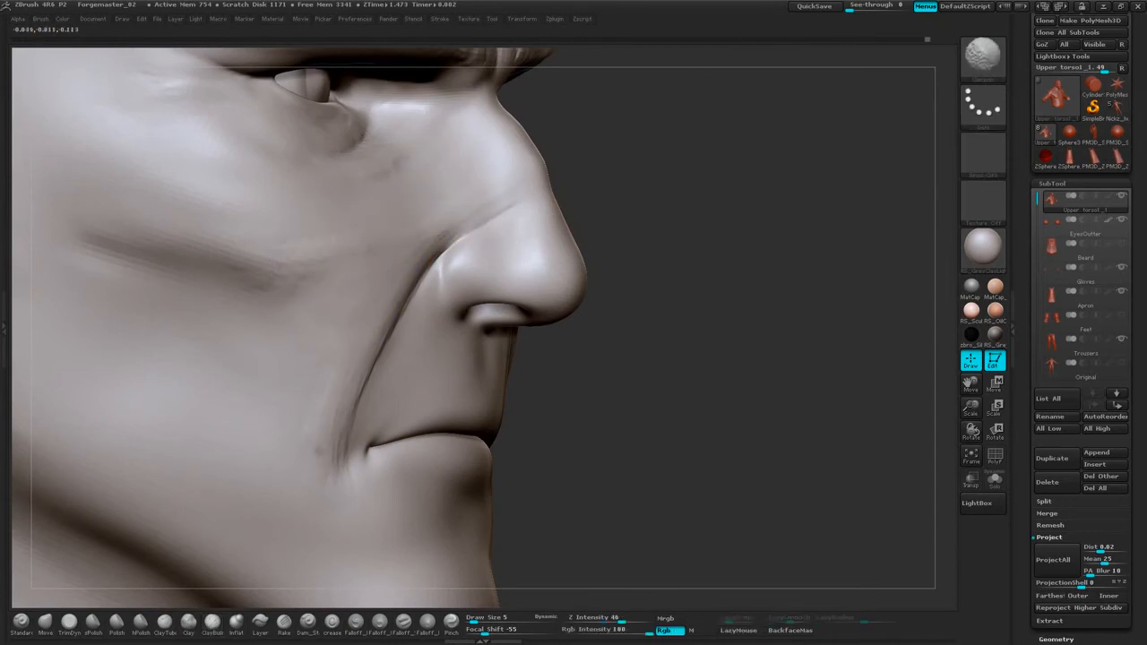
{"action": "mouse_move", "coordinate": [582, 164]}
{"action": "left_mouse_down"}
{"action": "mouse_move", "coordinate": [689, 179]}
{"action": "mouse_move", "coordinate": [606, 215]}
{"action": "left_mouse_up"}
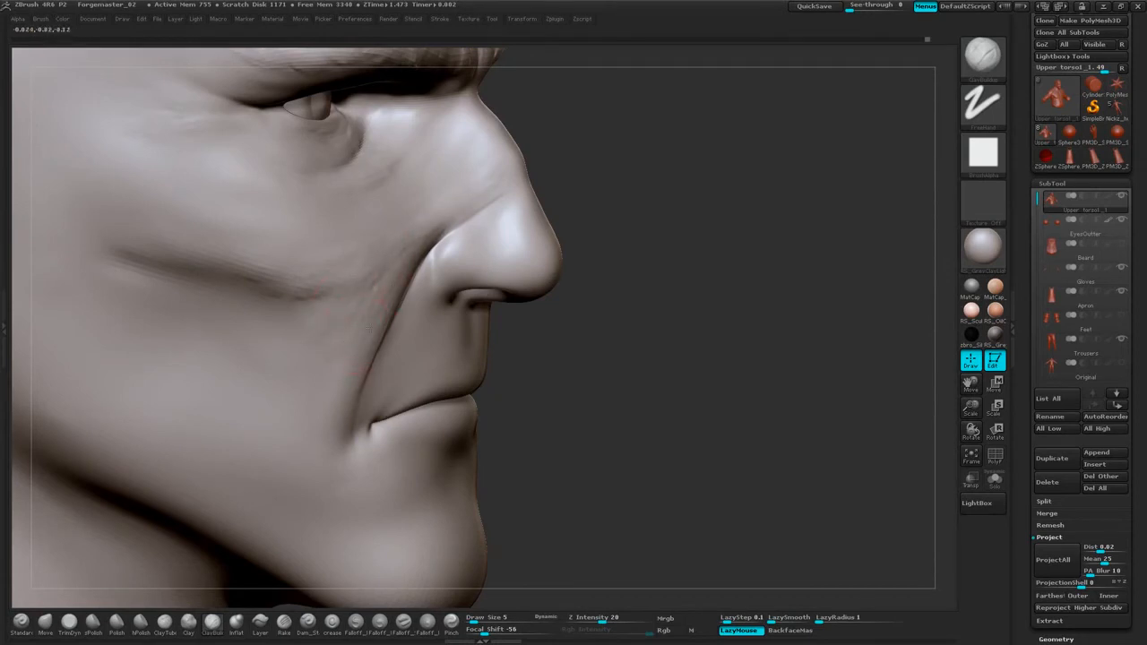
{"action": "left_click_drag", "start_coordinate": [563, 347], "coordinate": [358, 337]}
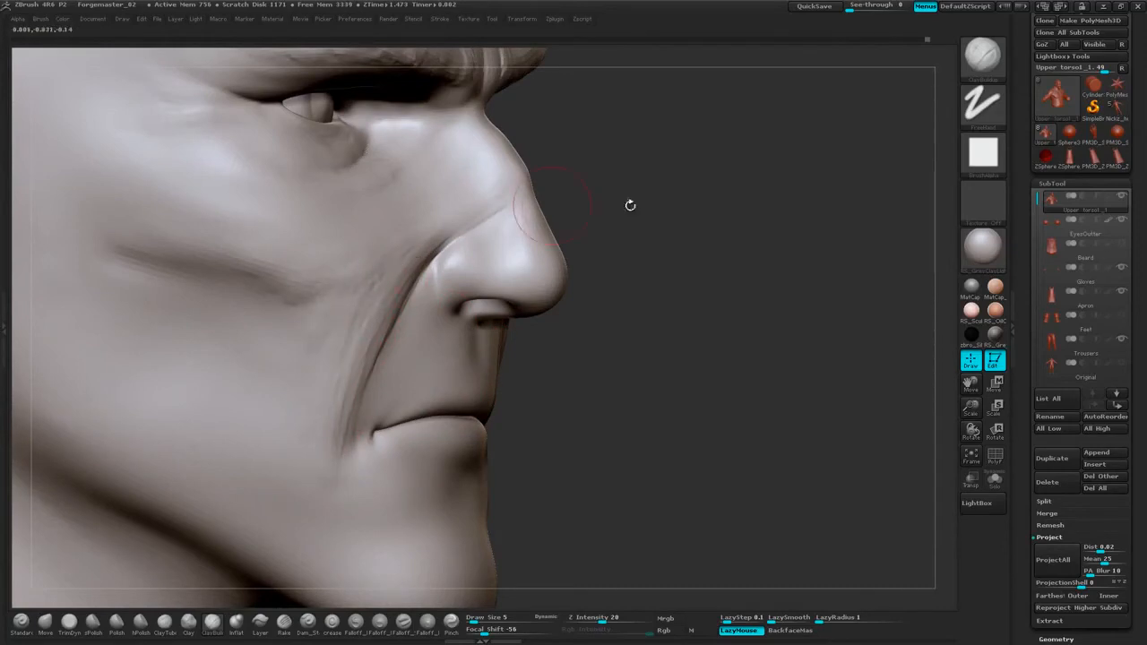
Smooth the nasolabial fold and blend its outer edge into the cheek down to the mouth corner.
{"action": "left_click_drag", "start_coordinate": [630, 205], "coordinate": [668, 205]}
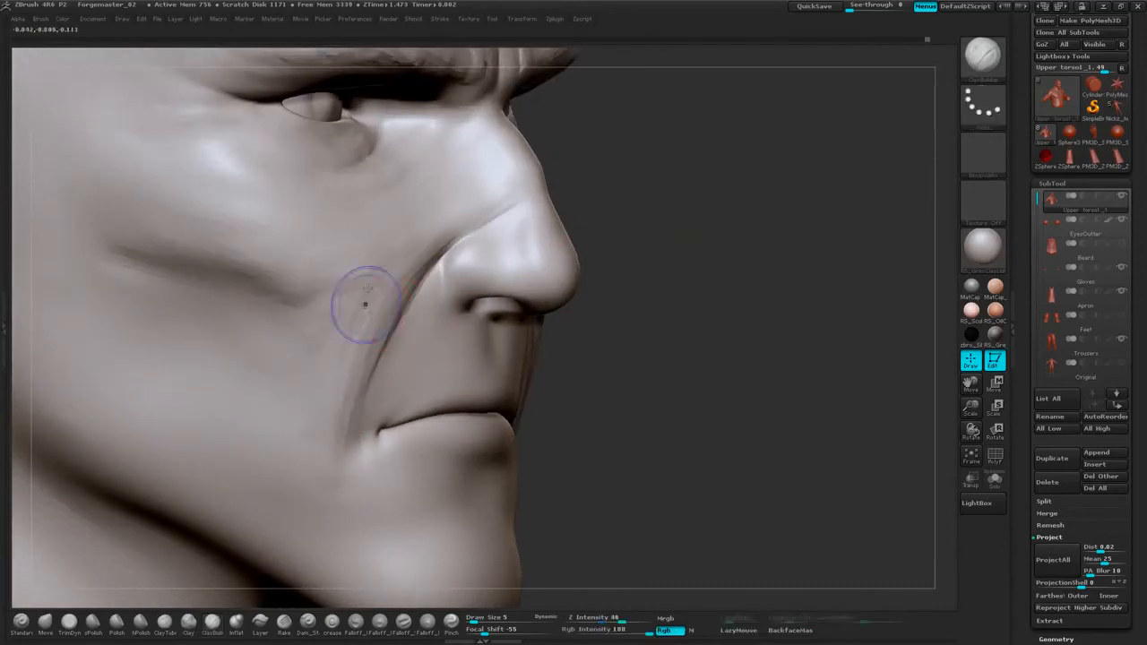
{"action": "left_click_drag", "start_coordinate": [364, 302], "coordinate": [370, 306], "text": "shift"}
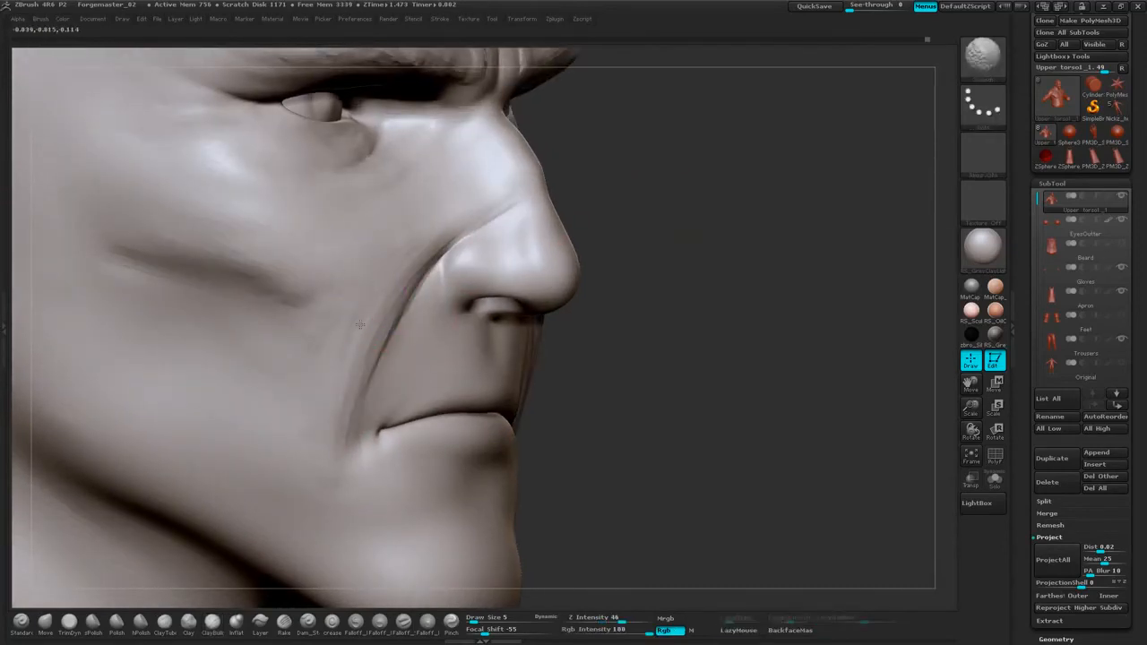
{"action": "left_click_drag", "start_coordinate": [287, 296], "coordinate": [312, 322], "text": "shift"}
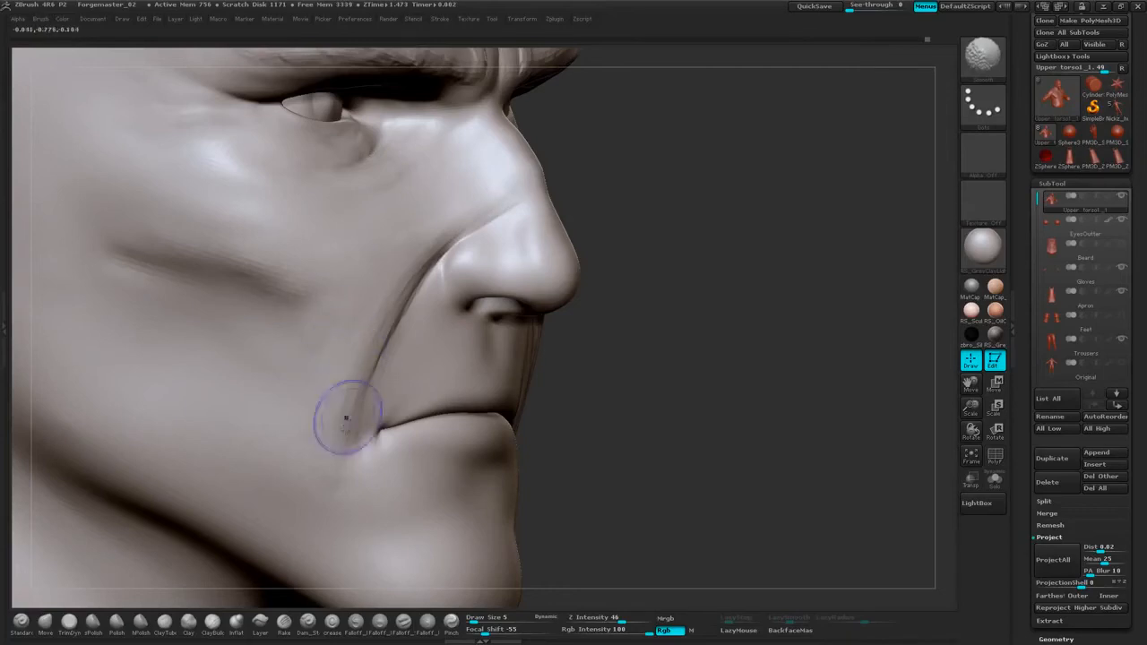
{"action": "left_click_drag", "start_coordinate": [346, 417], "coordinate": [400, 276], "text": "shift"}
{"action": "left_click_drag", "start_coordinate": [691, 244], "coordinate": [708, 251]}
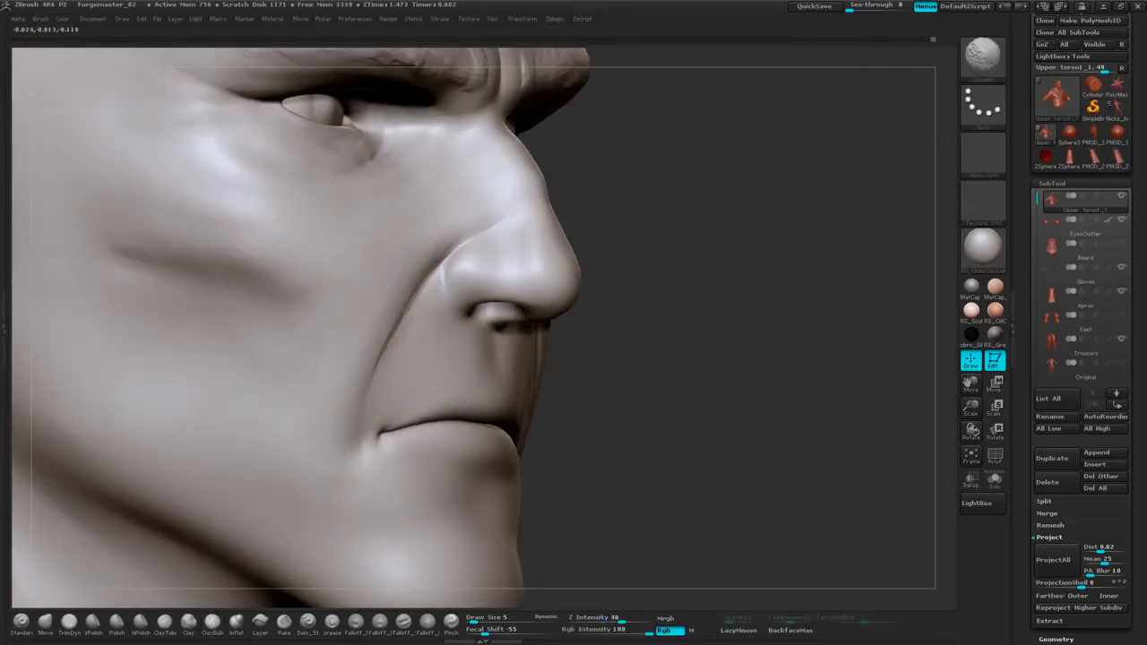
{"action": "left_click_drag", "start_coordinate": [397, 305], "coordinate": [376, 361], "text": "shift"}
{"action": "left_click_drag", "start_coordinate": [623, 254], "coordinate": [695, 260]}
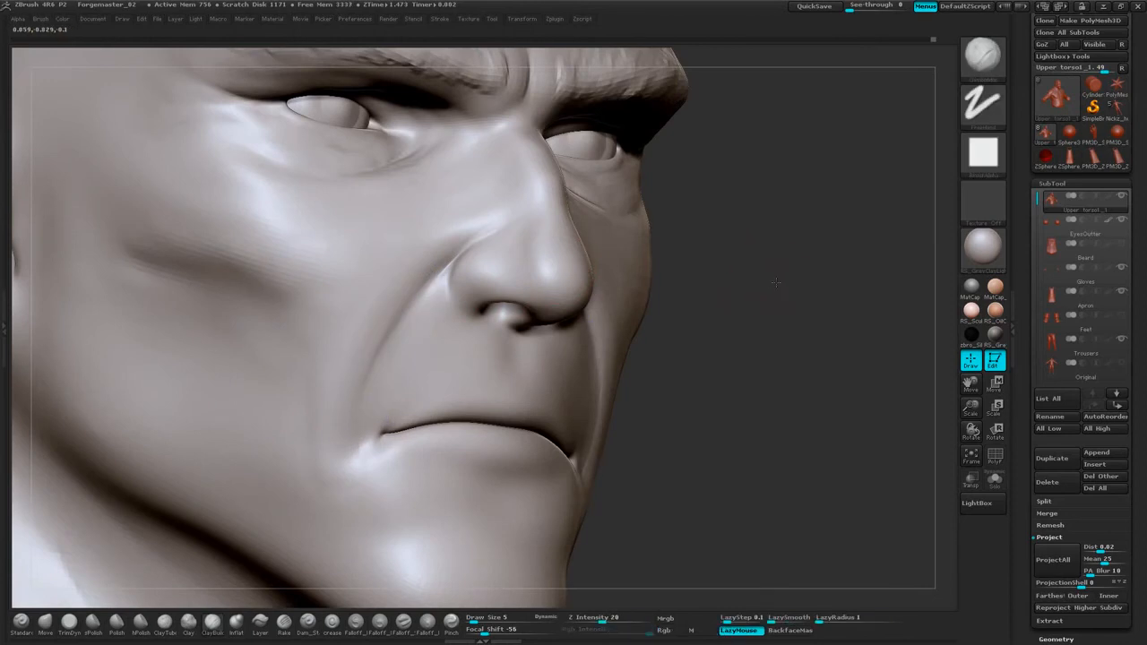
Raise the draw size to 9 and build up the cheek fold around the mouth corner toward the chin.
{"action": "mouse_move", "coordinate": [632, 309]}
{"action": "left_mouse_down"}
{"action": "mouse_move", "coordinate": [691, 320]}
{"action": "mouse_move", "coordinate": [731, 292]}
{"action": "left_mouse_up"}
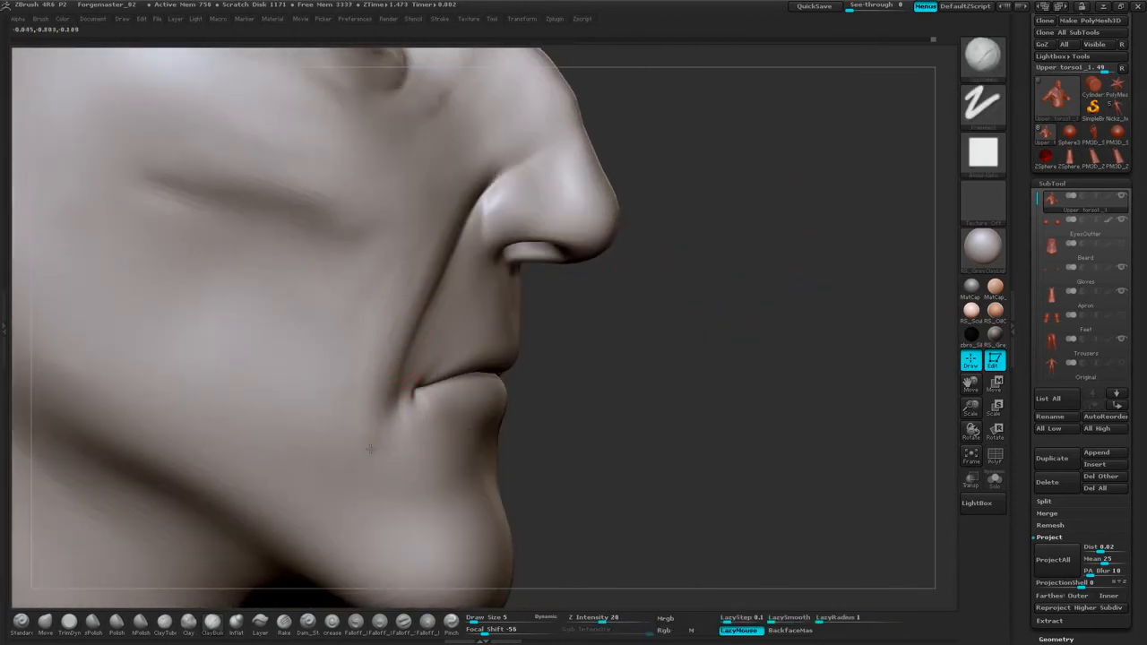
{"action": "key", "text": "space"}
{"action": "left_click_drag", "start_coordinate": [551, 353], "coordinate": [544, 349]}
{"action": "left_click_drag", "start_coordinate": [394, 295], "coordinate": [365, 422]}
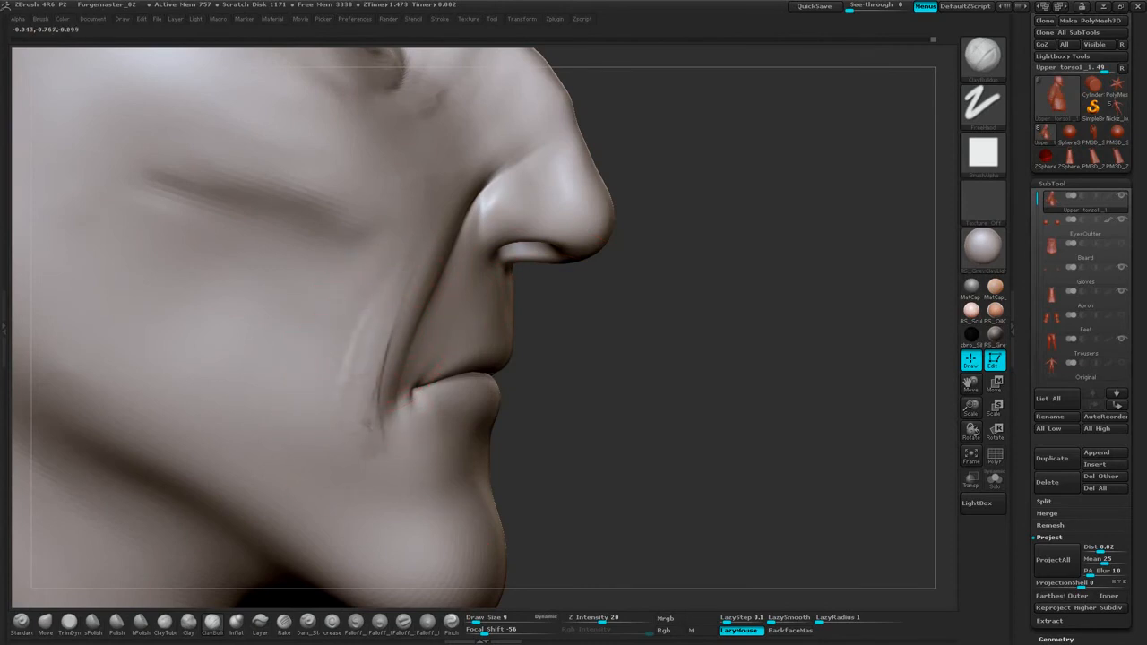
{"action": "left_click_drag", "start_coordinate": [637, 358], "coordinate": [615, 332], "text": "alt"}
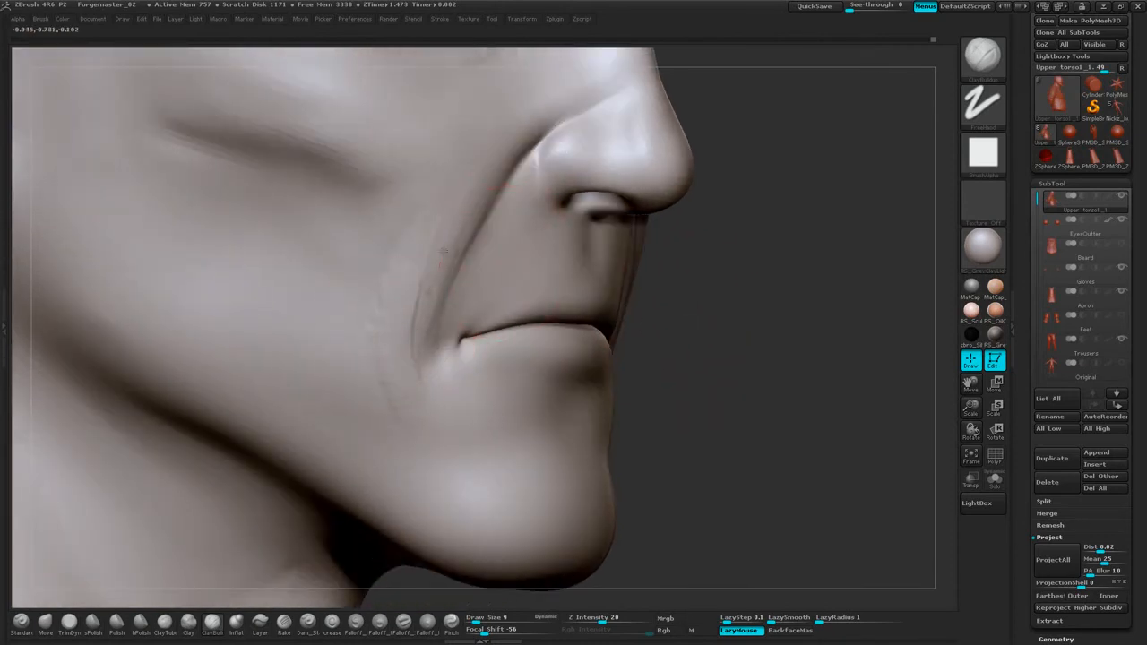
{"action": "left_click_drag", "start_coordinate": [446, 219], "coordinate": [432, 394]}
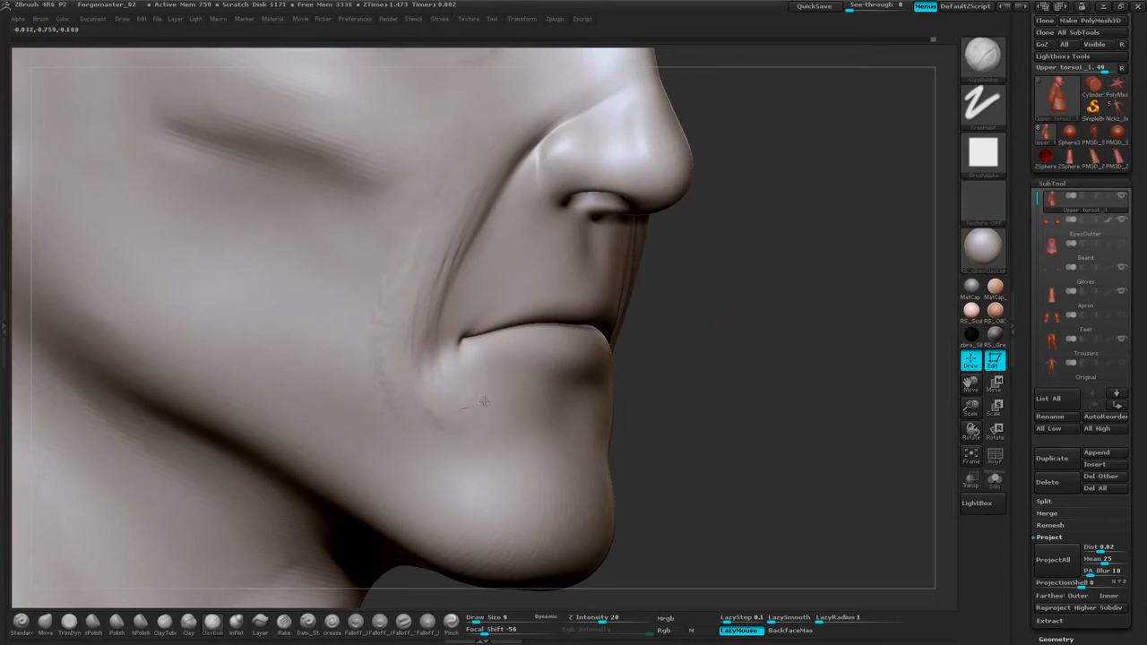
{"action": "left_click_drag", "start_coordinate": [445, 391], "coordinate": [429, 390]}
Smooth the new clay strokes along the cheek fold and around the mouth corner.
{"action": "left_click_drag", "start_coordinate": [396, 326], "coordinate": [425, 216], "text": "shift"}
{"action": "left_click_drag", "start_coordinate": [466, 184], "coordinate": [432, 278], "text": "shift"}
{"action": "mouse_move", "coordinate": [400, 340]}
{"action": "left_mouse_down", "text": "shift"}
{"action": "mouse_move", "coordinate": [490, 417]}
{"action": "mouse_move", "coordinate": [421, 408]}
{"action": "left_mouse_up", "text": "shift"}
{"action": "left_click_drag", "start_coordinate": [744, 284], "coordinate": [778, 288]}
Set the draw size to 7 and add volume below the lower lip and around the mouth corner.
{"action": "key", "text": "space"}
{"action": "left_click_drag", "start_coordinate": [461, 354], "coordinate": [502, 361], "text": "shift"}
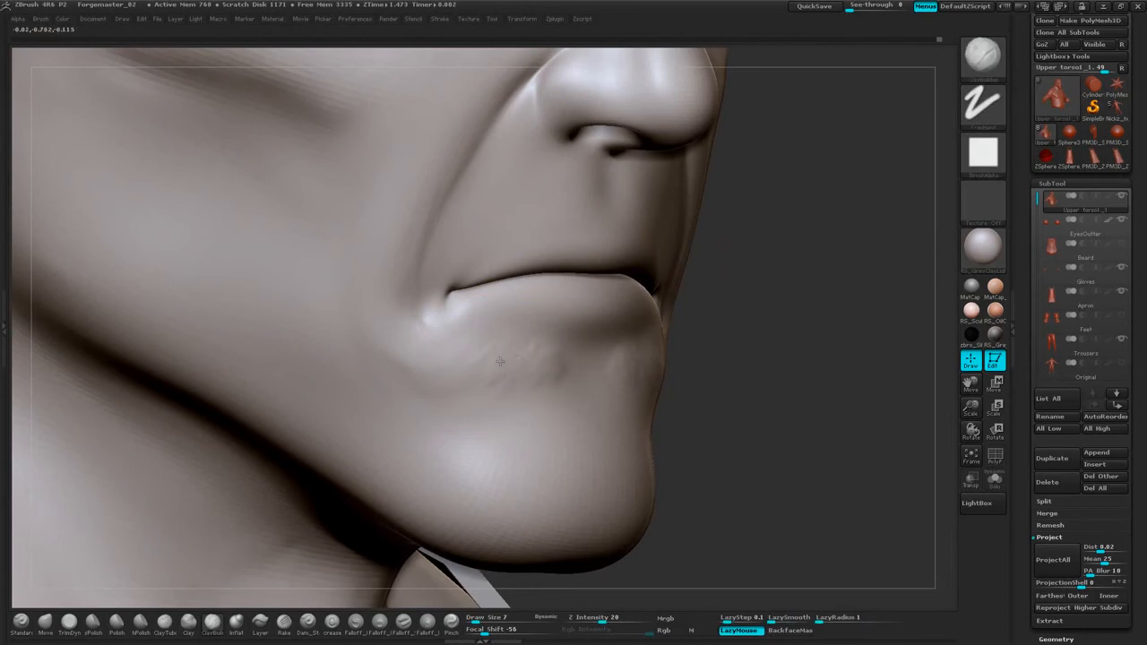
{"action": "mouse_move", "coordinate": [501, 361]}
{"action": "left_mouse_down"}
{"action": "mouse_move", "coordinate": [437, 383]}
{"action": "mouse_move", "coordinate": [377, 317]}
{"action": "left_mouse_up"}
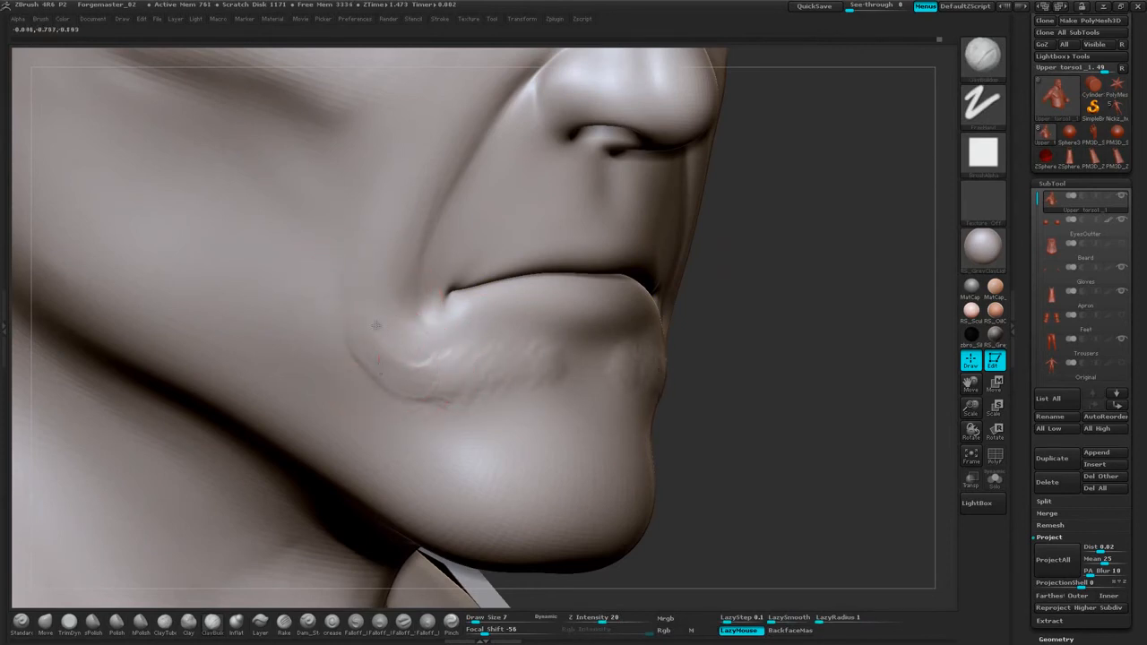
{"action": "left_click_drag", "start_coordinate": [774, 189], "coordinate": [740, 244]}
{"action": "left_click_drag", "start_coordinate": [576, 366], "coordinate": [487, 402]}
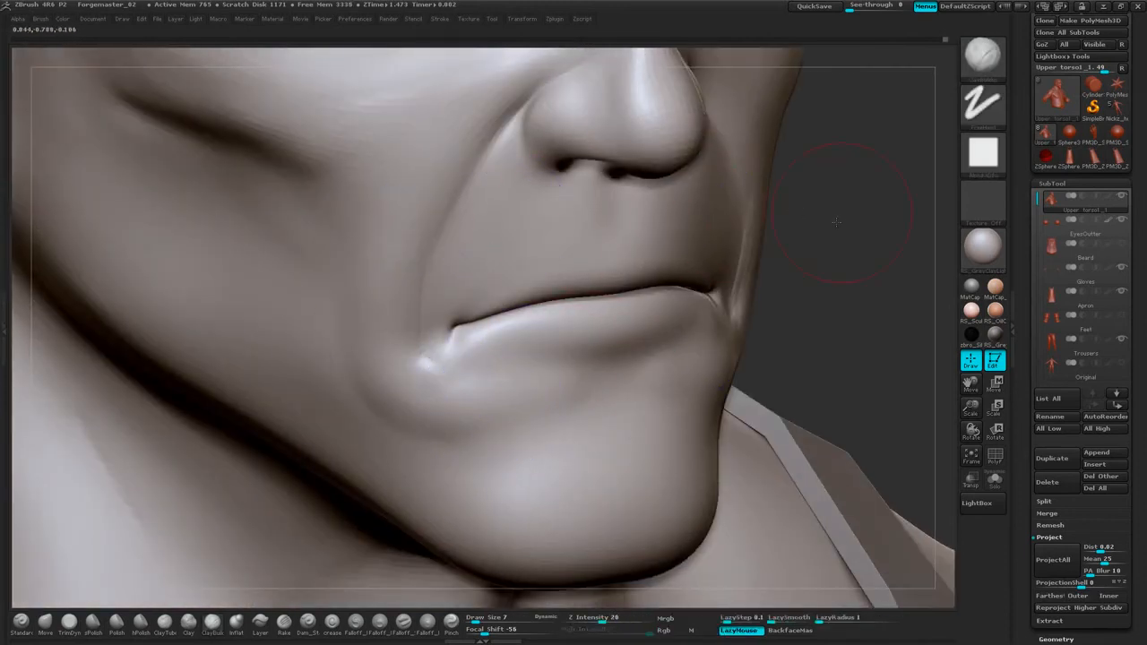
{"action": "mouse_move", "coordinate": [825, 218]}
{"action": "left_mouse_down", "text": "alt"}
{"action": "mouse_move", "coordinate": [798, 267]}
{"action": "mouse_move", "coordinate": [787, 258]}
{"action": "left_mouse_up", "text": "alt"}
Build up a second, outer fold from beside the nose around the mouth corner to the chin.
{"action": "mouse_move", "coordinate": [824, 323]}
{"action": "left_mouse_down"}
{"action": "mouse_move", "coordinate": [666, 377]}
{"action": "mouse_move", "coordinate": [730, 316]}
{"action": "left_mouse_up"}
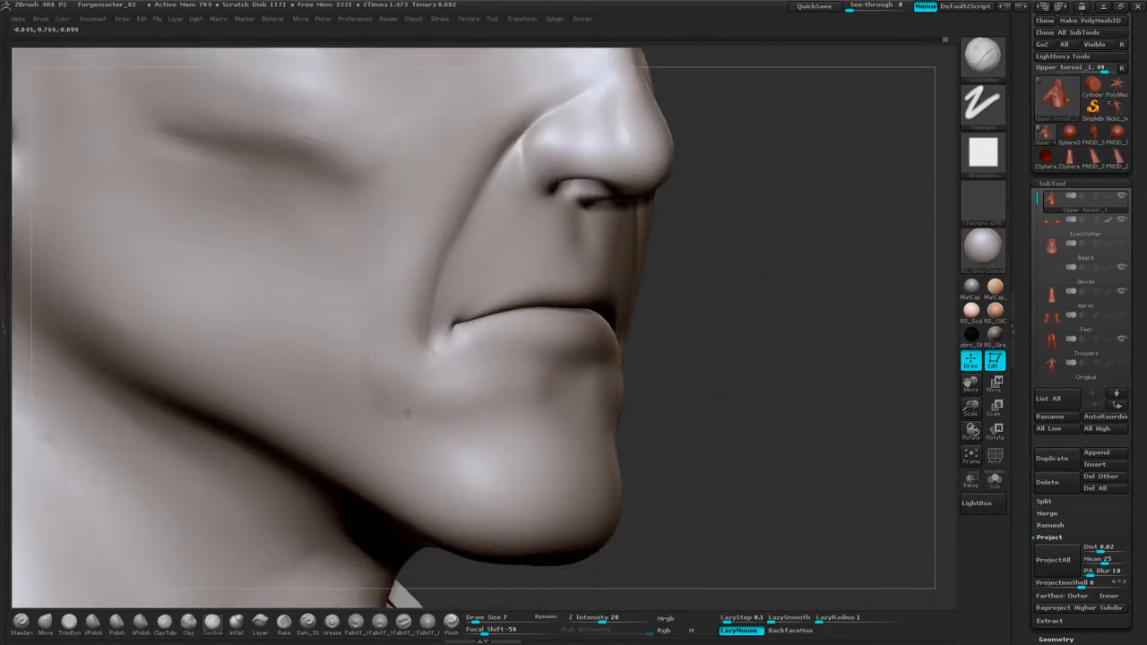
{"action": "left_click_drag", "start_coordinate": [391, 396], "coordinate": [419, 414]}
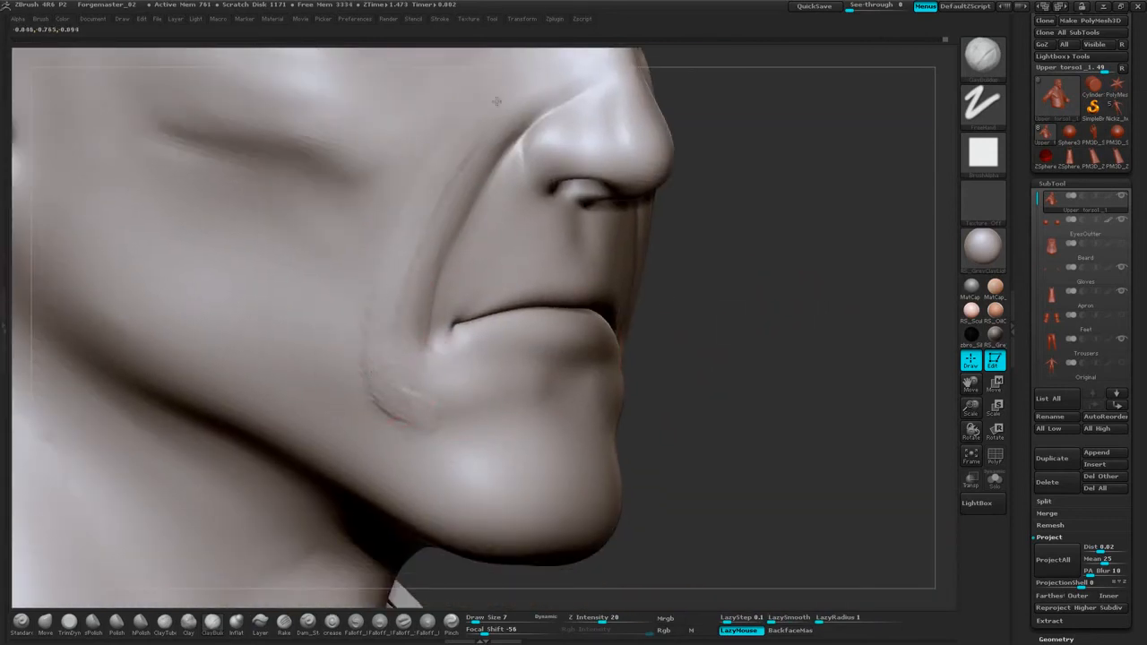
{"action": "mouse_move", "coordinate": [421, 142]}
{"action": "left_mouse_down"}
{"action": "mouse_move", "coordinate": [449, 330]}
{"action": "mouse_move", "coordinate": [434, 246]}
{"action": "left_mouse_up"}
{"action": "left_click_drag", "start_coordinate": [448, 375], "coordinate": [505, 390]}
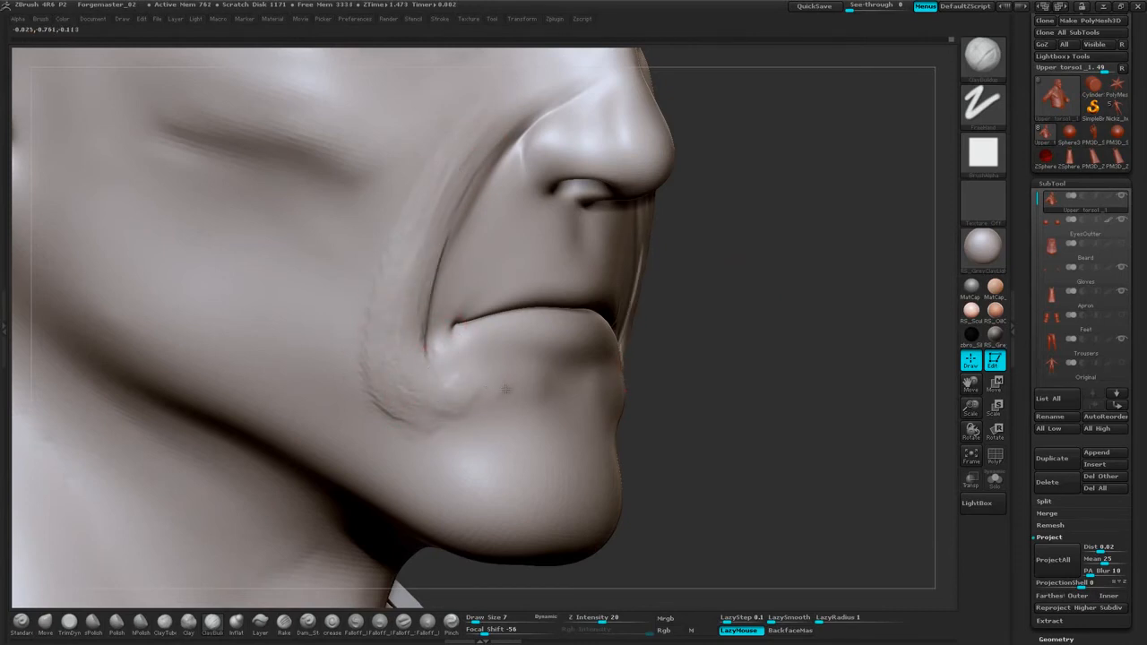
{"action": "left_click_drag", "start_coordinate": [743, 337], "coordinate": [551, 376]}
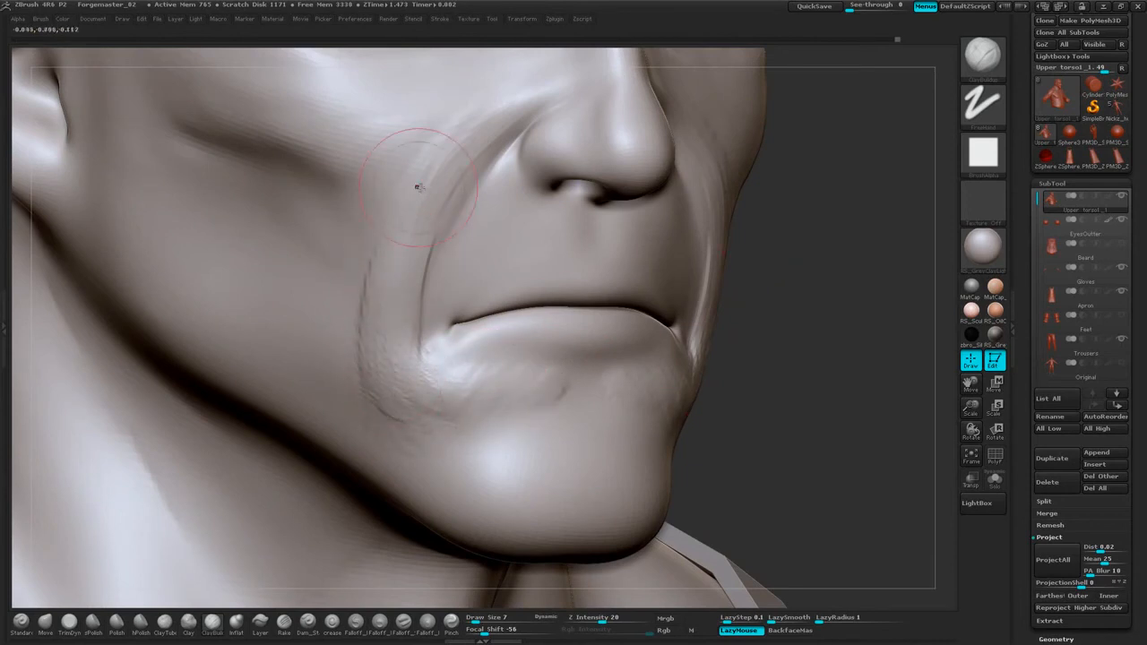
Soften the clay strokes around the mouth corner, outer fold and area below the lower lip.
{"action": "key", "text": "shift"}
{"action": "left_click_drag", "start_coordinate": [570, 391], "coordinate": [423, 377], "text": "shift"}
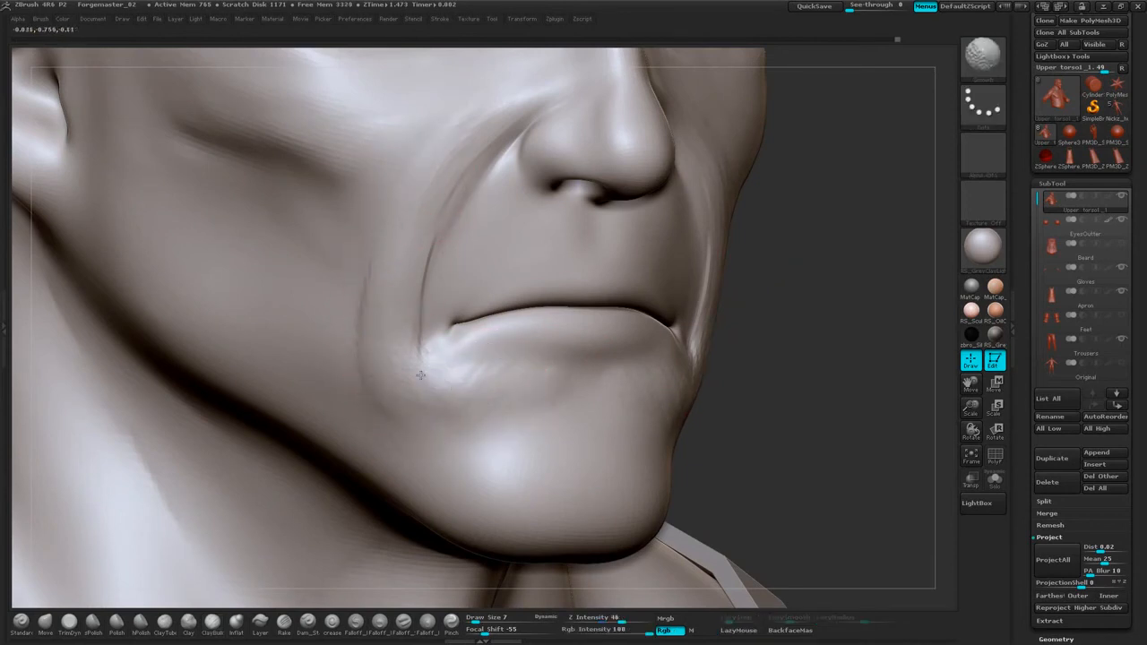
{"action": "mouse_move", "coordinate": [833, 295]}
{"action": "left_mouse_down"}
{"action": "mouse_move", "coordinate": [860, 305]}
{"action": "mouse_move", "coordinate": [734, 283]}
{"action": "mouse_move", "coordinate": [717, 296]}
{"action": "left_mouse_up"}
{"action": "left_click_drag", "start_coordinate": [509, 389], "coordinate": [520, 384], "text": "shift"}
{"action": "mouse_move", "coordinate": [776, 306]}
{"action": "left_mouse_down", "text": "alt"}
{"action": "mouse_move", "coordinate": [715, 265]}
{"action": "mouse_move", "coordinate": [788, 242]}
{"action": "mouse_move", "coordinate": [795, 309]}
{"action": "mouse_move", "coordinate": [775, 351]}
{"action": "left_mouse_up", "text": "alt"}
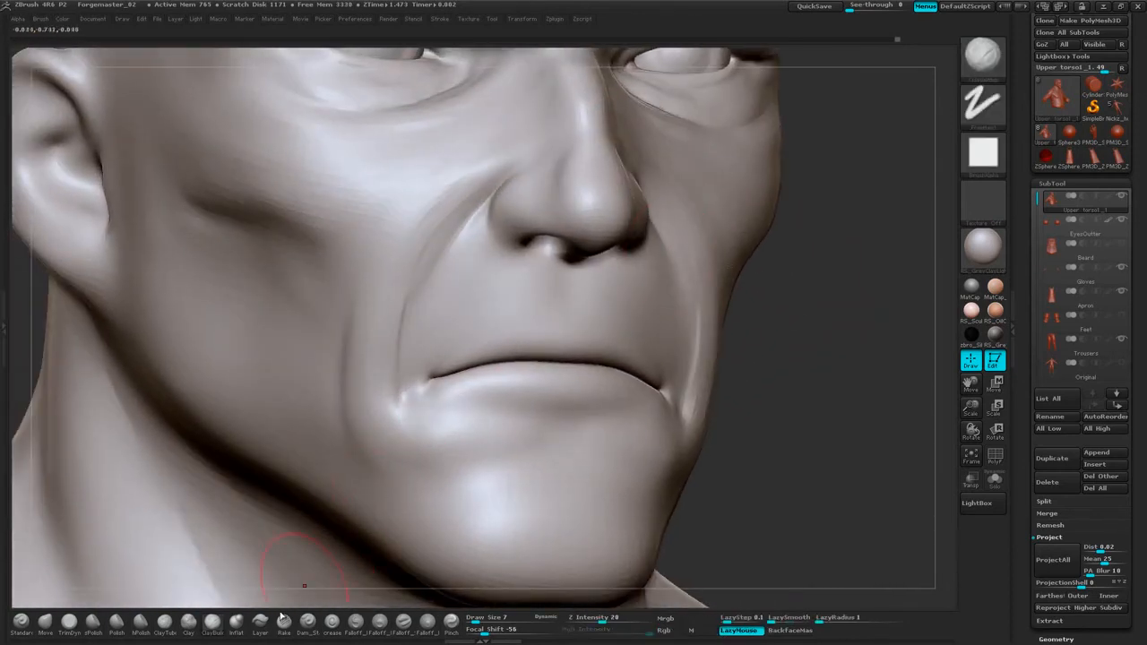
With the Dam_Standard brush at draw size 2, carve a sharp crease along the nasolabial fold from nostril to mouth corner.
{"action": "left_click", "coordinate": [315, 619]}
{"action": "key", "text": "space"}
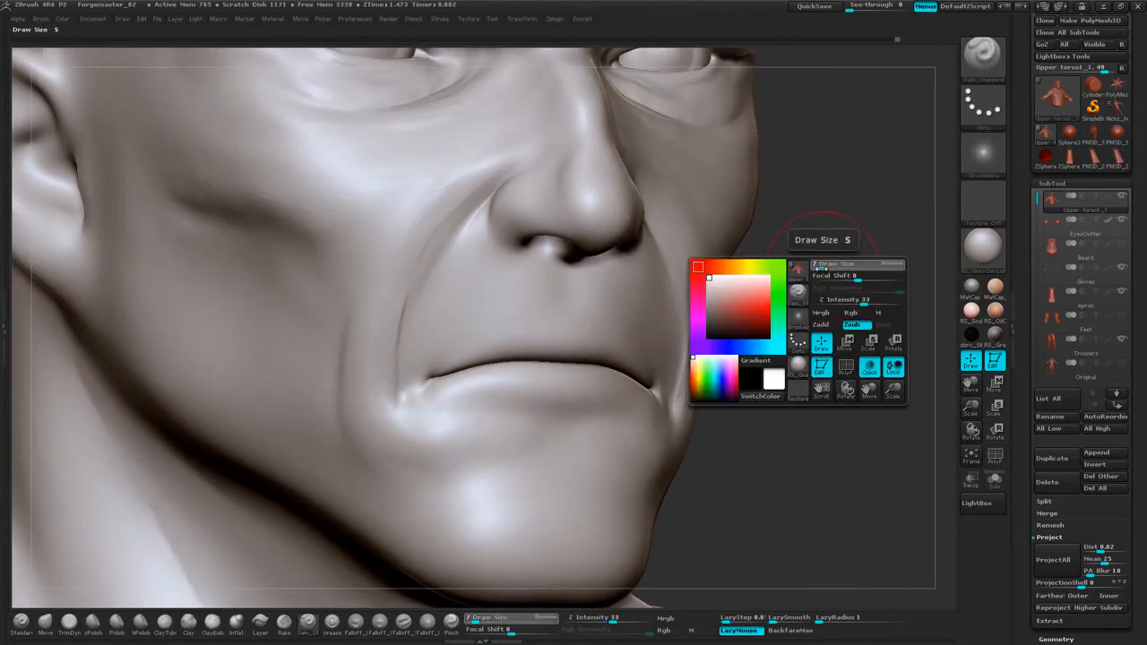
{"action": "left_click_drag", "start_coordinate": [819, 268], "coordinate": [815, 268]}
{"action": "mouse_move", "coordinate": [837, 230]}
{"action": "left_mouse_down"}
{"action": "mouse_move", "coordinate": [727, 182]}
{"action": "mouse_move", "coordinate": [710, 190]}
{"action": "left_mouse_up"}
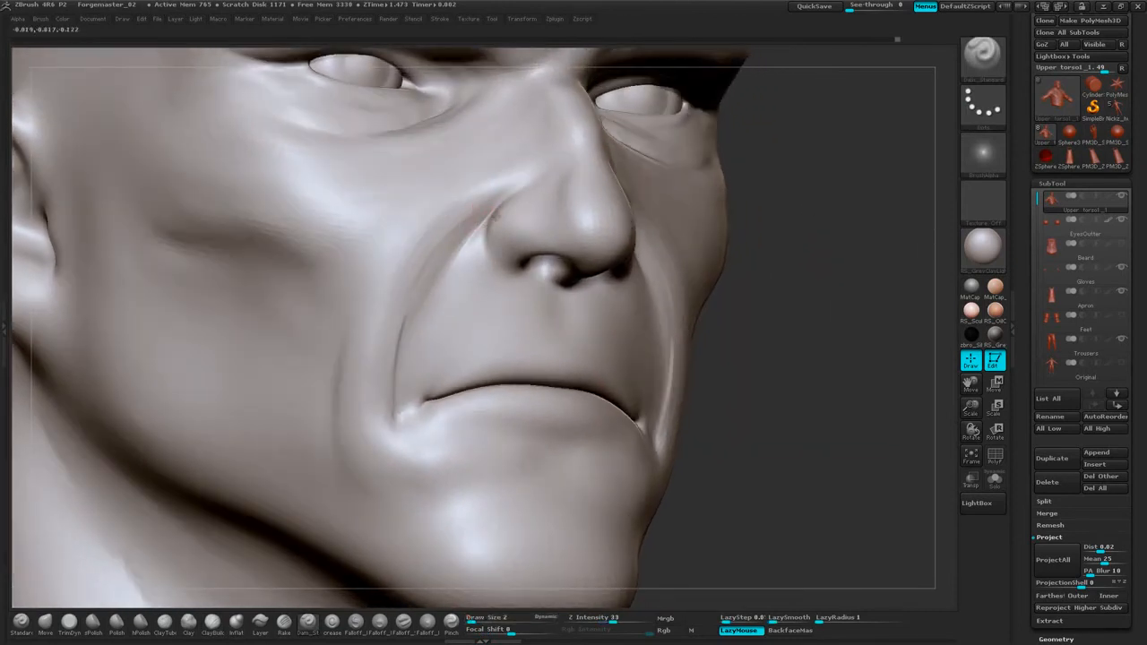
{"action": "left_click_drag", "start_coordinate": [468, 235], "coordinate": [400, 378]}
{"action": "left_click_drag", "start_coordinate": [430, 279], "coordinate": [404, 373]}
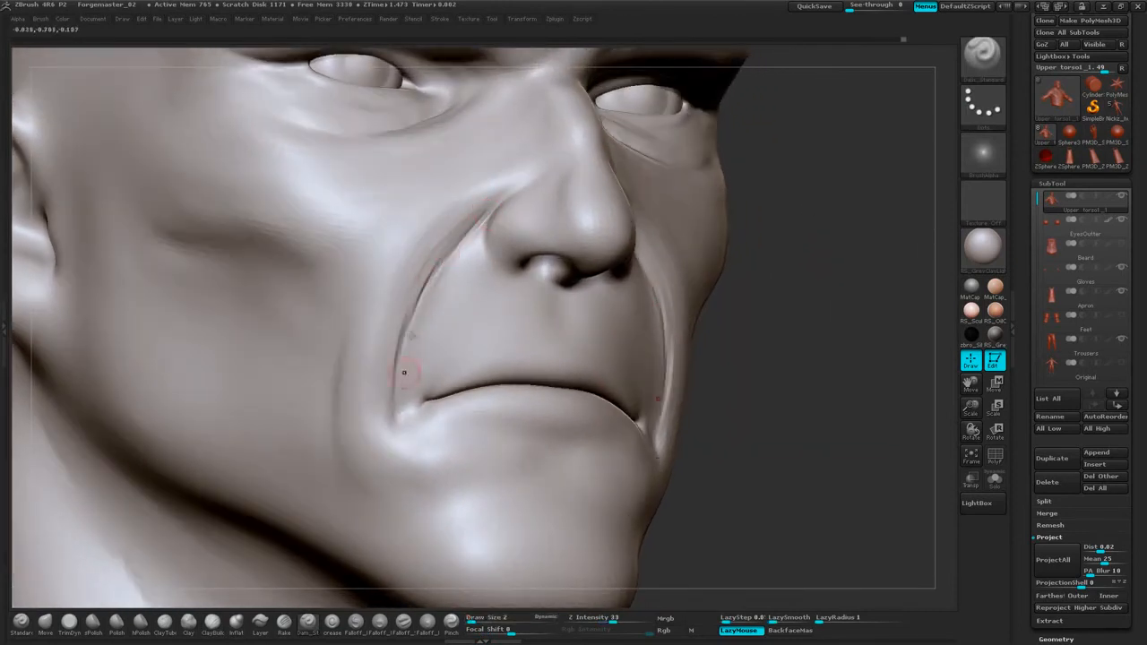
{"action": "mouse_move", "coordinate": [418, 303]}
{"action": "left_mouse_down"}
{"action": "mouse_move", "coordinate": [389, 409]}
{"action": "mouse_move", "coordinate": [397, 436]}
{"action": "mouse_move", "coordinate": [414, 407]}
{"action": "mouse_move", "coordinate": [394, 438]}
{"action": "mouse_move", "coordinate": [416, 404]}
{"action": "mouse_move", "coordinate": [410, 324]}
{"action": "mouse_move", "coordinate": [405, 359]}
{"action": "mouse_move", "coordinate": [432, 273]}
{"action": "mouse_move", "coordinate": [480, 220]}
{"action": "mouse_move", "coordinate": [410, 324]}
{"action": "left_mouse_up"}
{"action": "left_click_drag", "start_coordinate": [464, 233], "coordinate": [399, 346]}
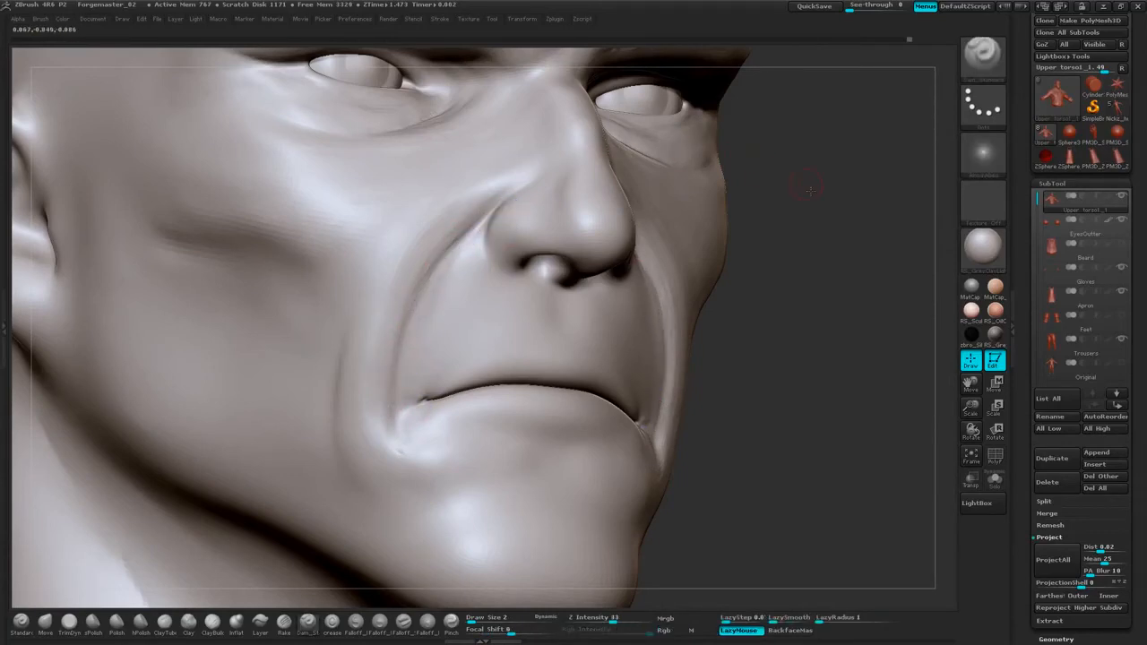
Smooth the fine lines on the upper lip and the crease where the nostril meets the cheek.
{"action": "left_click_drag", "start_coordinate": [812, 187], "coordinate": [860, 194]}
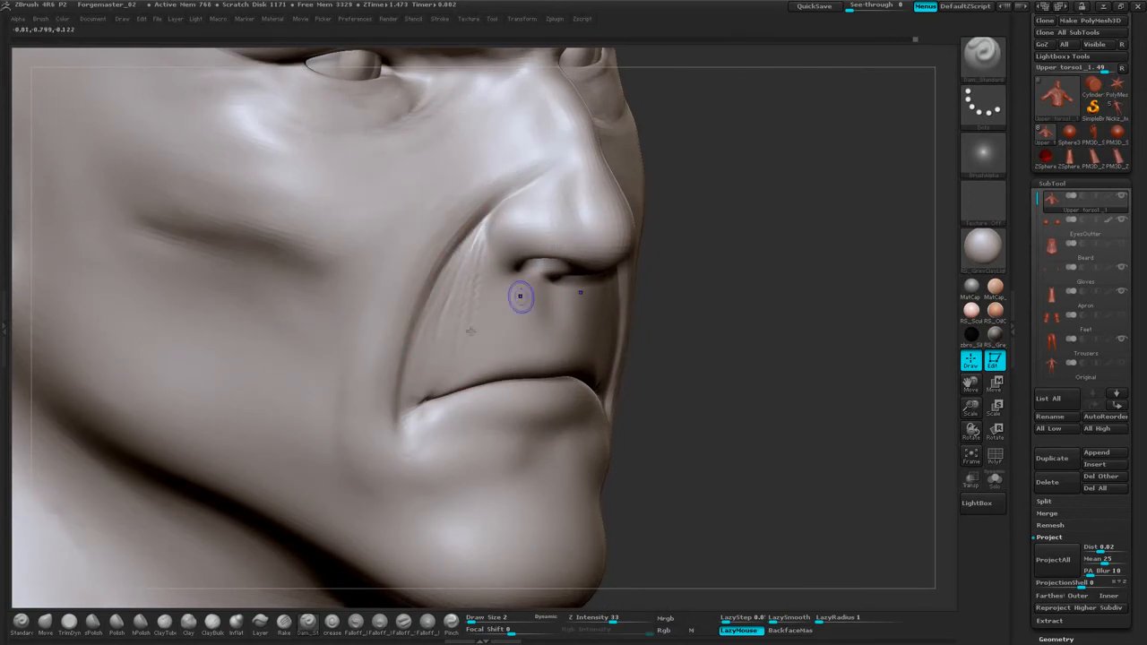
{"action": "left_click_drag", "start_coordinate": [461, 301], "coordinate": [475, 264], "text": "shift"}
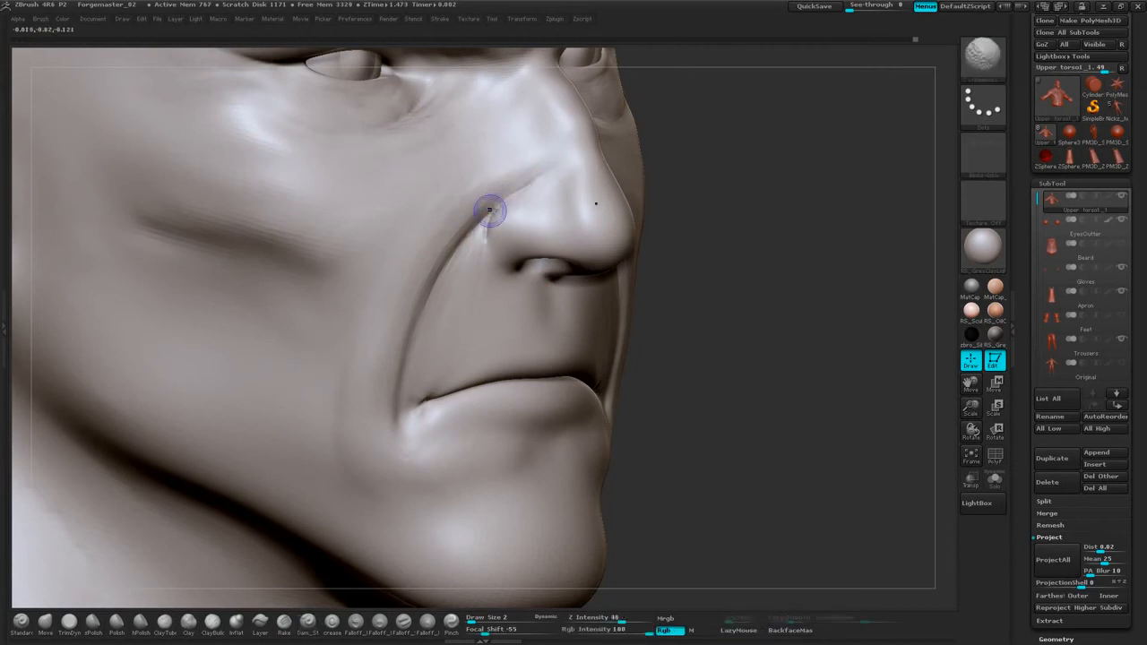
{"action": "left_click_drag", "start_coordinate": [491, 211], "coordinate": [484, 245], "text": "shift"}
{"action": "left_click_drag", "start_coordinate": [685, 203], "coordinate": [740, 206]}
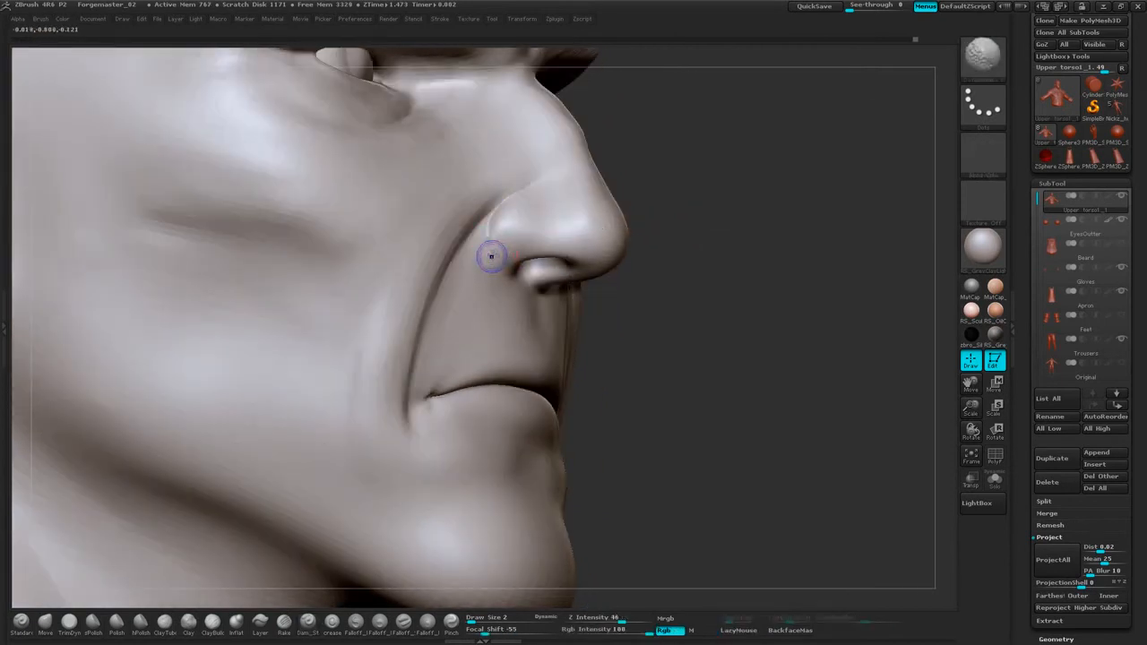
Smooth the upper part of the nasolabial fold where it starts beside the nostril.
{"action": "mouse_move", "coordinate": [628, 164]}
{"action": "left_mouse_down"}
{"action": "mouse_move", "coordinate": [840, 238]}
{"action": "mouse_move", "coordinate": [850, 280]}
{"action": "left_mouse_up"}
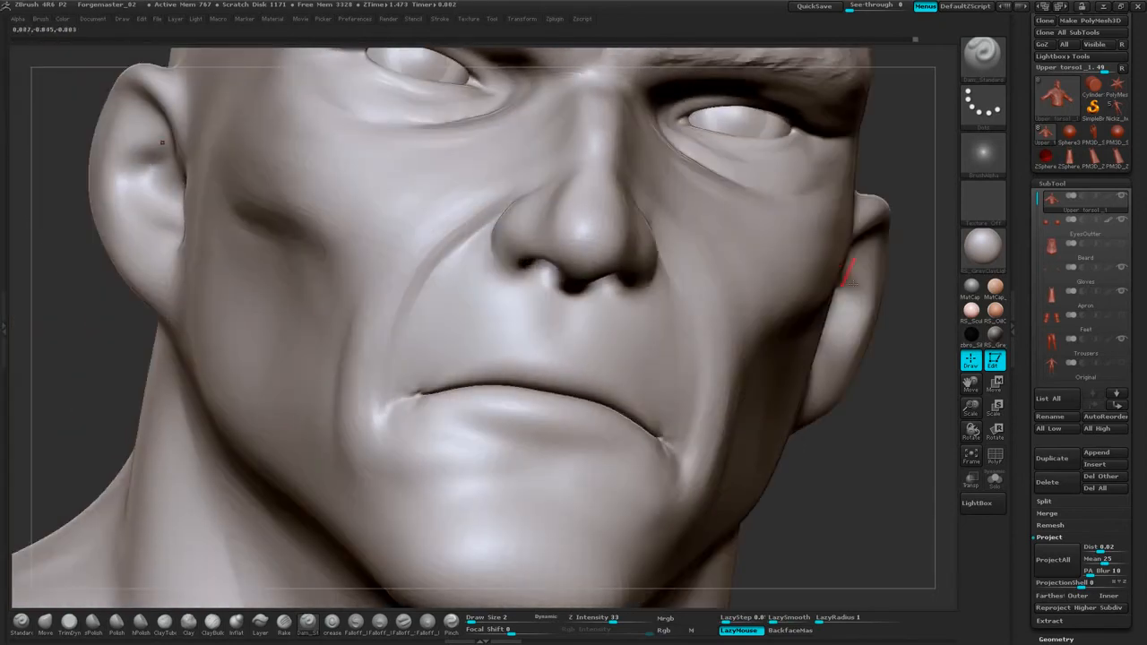
{"action": "left_click_drag", "start_coordinate": [825, 475], "coordinate": [848, 353], "text": "shift"}
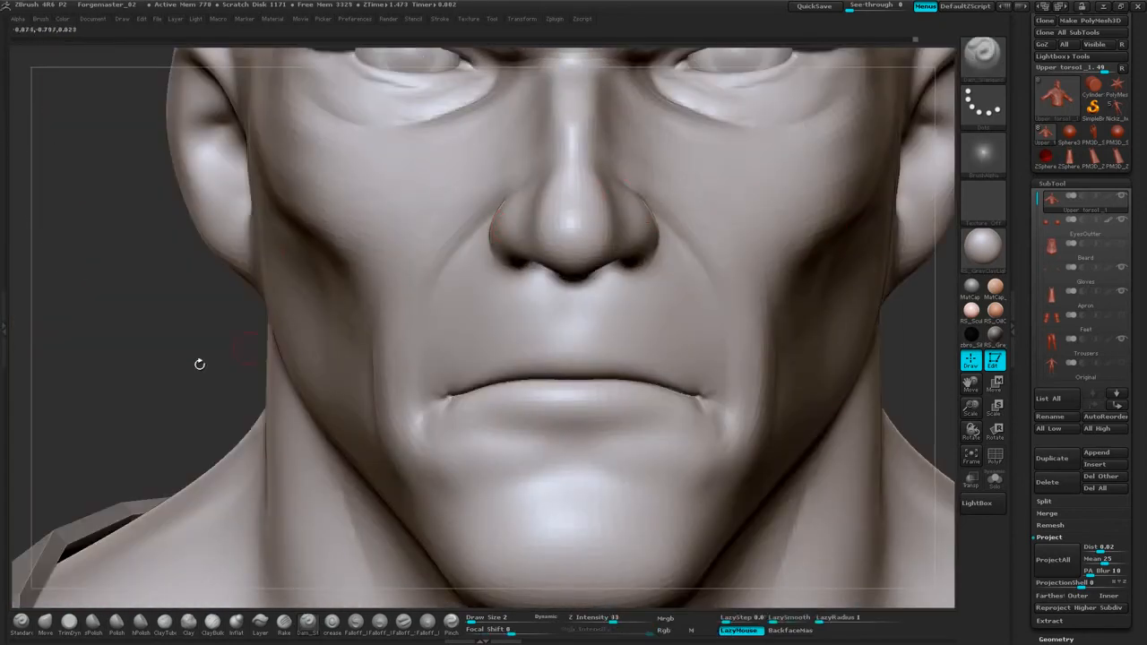
{"action": "mouse_move", "coordinate": [200, 364]}
{"action": "left_mouse_down"}
{"action": "mouse_move", "coordinate": [294, 312]}
{"action": "mouse_move", "coordinate": [466, 296]}
{"action": "left_mouse_up"}
{"action": "mouse_move", "coordinate": [494, 202]}
{"action": "left_mouse_down", "text": "shift"}
{"action": "mouse_move", "coordinate": [406, 256]}
{"action": "mouse_move", "coordinate": [445, 239]}
{"action": "left_mouse_up", "text": "shift"}
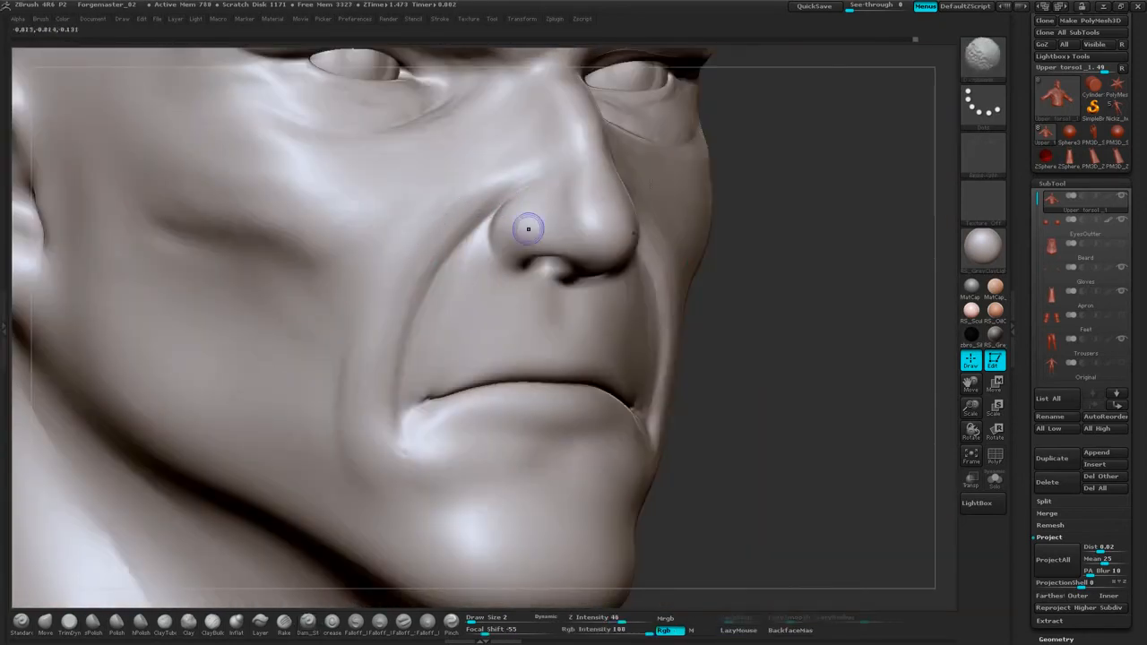
Make the Beard subtool visible and save the project over Forgemaster_02.ZPR.
{"action": "mouse_move", "coordinate": [735, 221]}
{"action": "left_mouse_down"}
{"action": "mouse_move", "coordinate": [852, 220]}
{"action": "mouse_move", "coordinate": [797, 218]}
{"action": "mouse_move", "coordinate": [783, 203]}
{"action": "mouse_move", "coordinate": [741, 317]}
{"action": "mouse_move", "coordinate": [702, 257]}
{"action": "mouse_move", "coordinate": [734, 224]}
{"action": "mouse_move", "coordinate": [755, 248]}
{"action": "mouse_move", "coordinate": [719, 281]}
{"action": "mouse_move", "coordinate": [684, 292]}
{"action": "mouse_move", "coordinate": [732, 313]}
{"action": "left_mouse_up"}
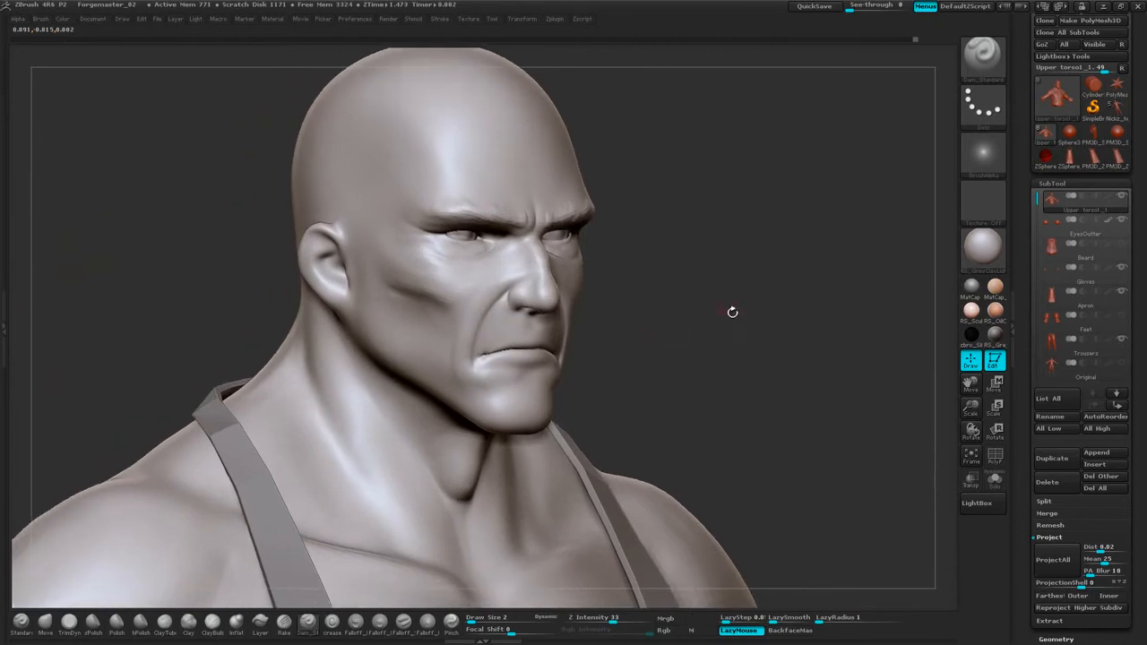
{"action": "left_click", "coordinate": [1121, 243]}
{"action": "mouse_move", "coordinate": [788, 250]}
{"action": "left_mouse_down"}
{"action": "mouse_move", "coordinate": [837, 251]}
{"action": "mouse_move", "coordinate": [794, 236]}
{"action": "mouse_move", "coordinate": [810, 254]}
{"action": "mouse_move", "coordinate": [741, 223]}
{"action": "mouse_move", "coordinate": [775, 139]}
{"action": "mouse_move", "coordinate": [798, 170]}
{"action": "left_mouse_up"}
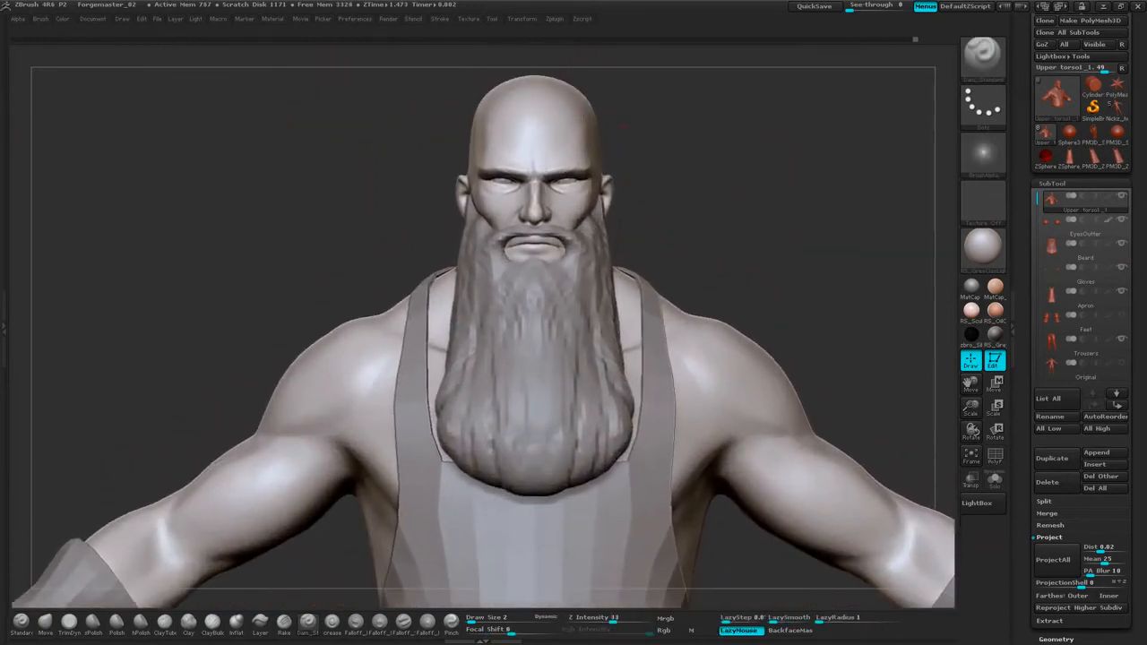
{"action": "left_click", "coordinate": [157, 18]}
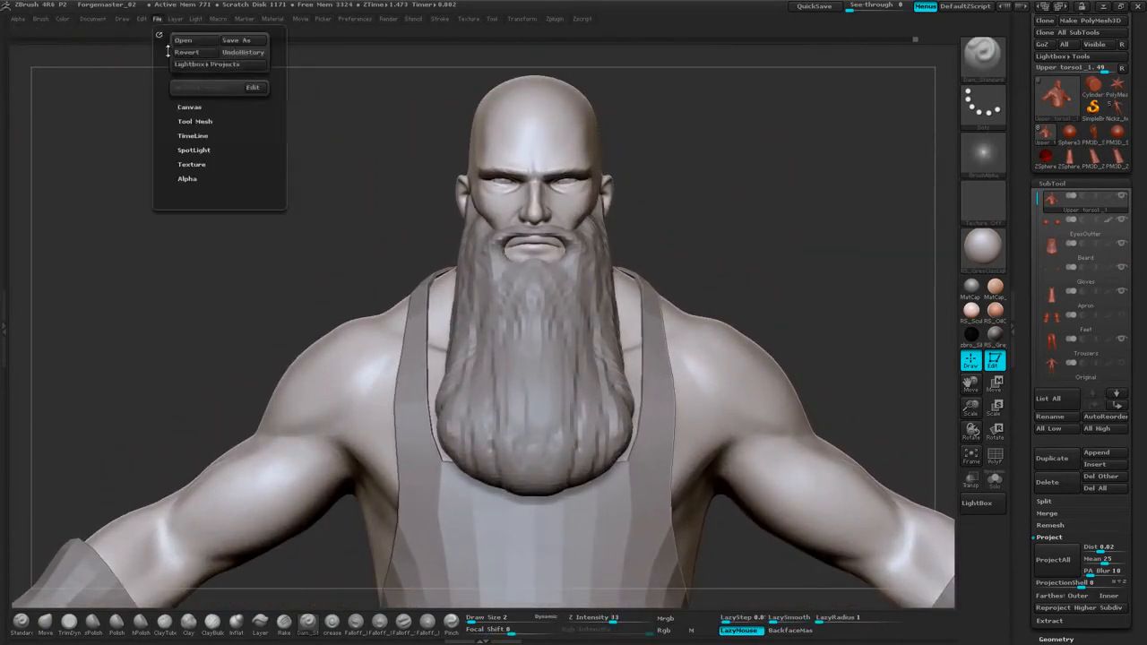
{"action": "left_click", "coordinate": [247, 41]}
{"action": "left_click", "coordinate": [363, 196]}
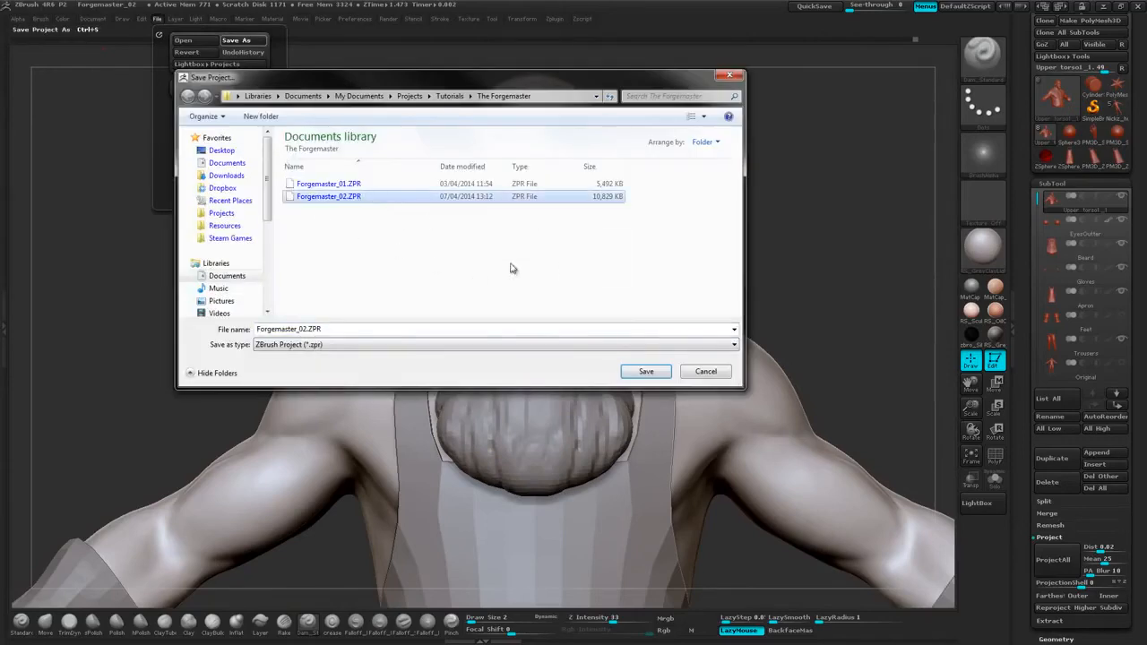
{"action": "left_click", "coordinate": [646, 371]}
{"action": "left_click", "coordinate": [619, 332]}
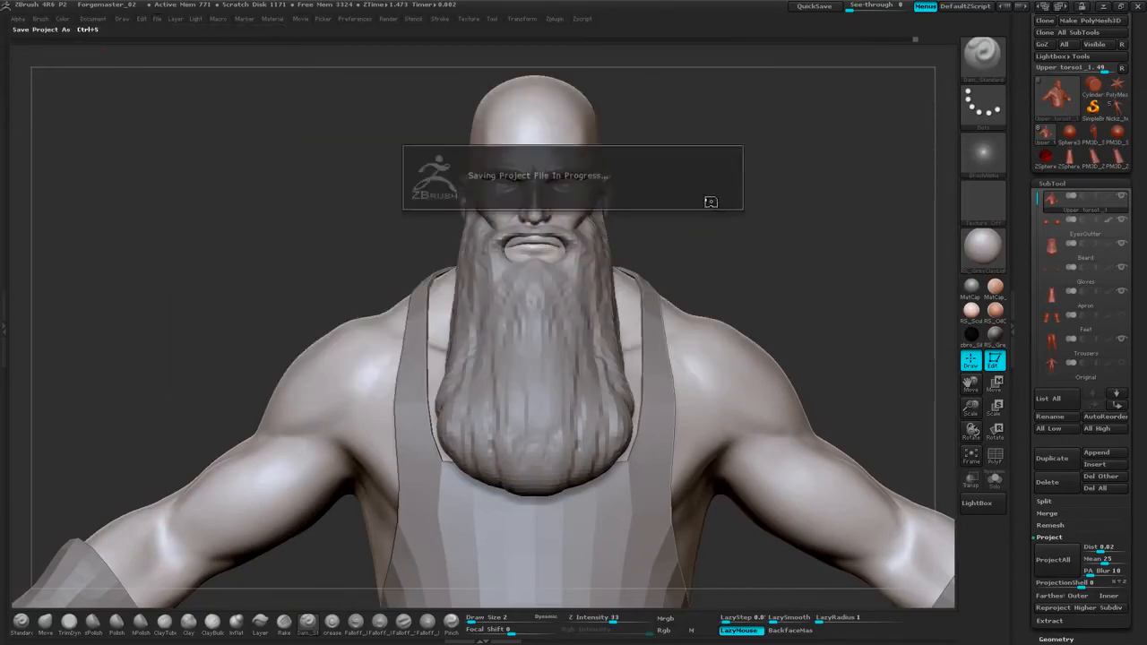
Examine the extra tools stored alongside the character in the tool palette.
{"action": "mouse_move", "coordinate": [781, 214]}
{"action": "left_mouse_down", "text": "alt"}
{"action": "mouse_move", "coordinate": [755, 212]}
{"action": "mouse_move", "coordinate": [779, 216]}
{"action": "left_mouse_up", "text": "alt"}
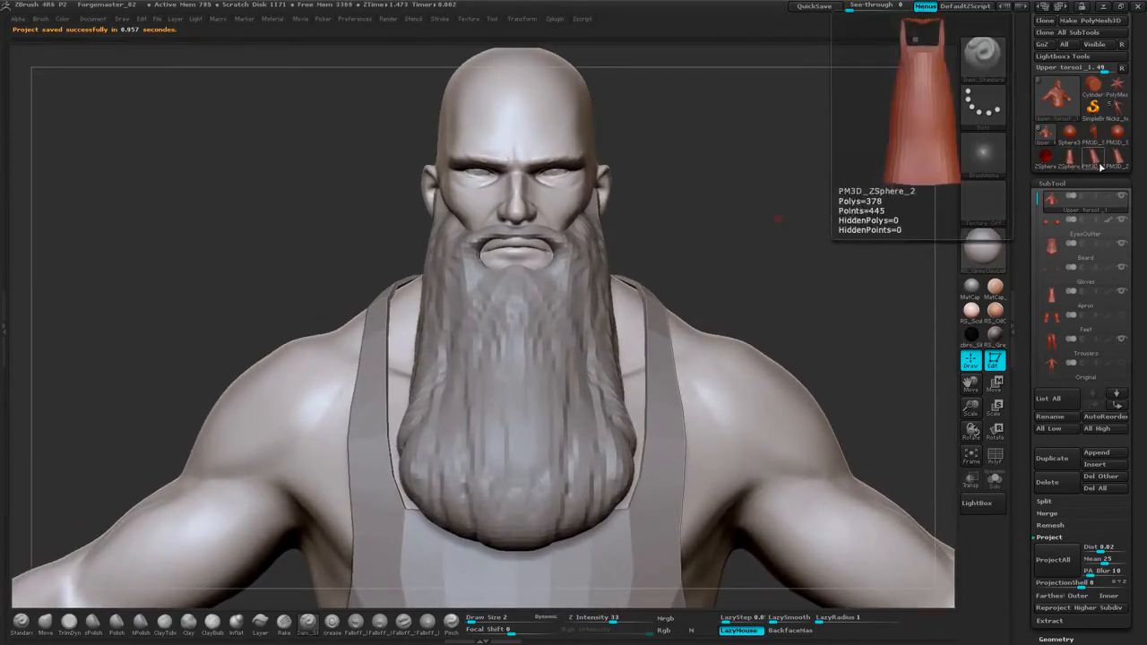
{"action": "mouse_move", "coordinate": [1118, 145]}
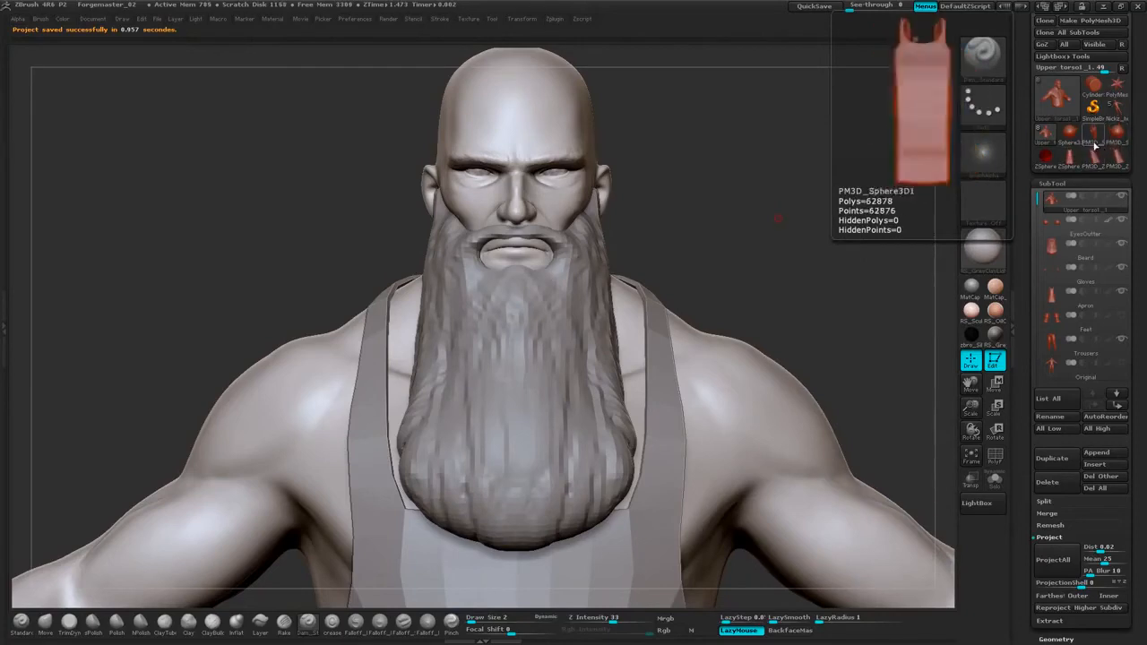
{"action": "mouse_move", "coordinate": [807, 231]}
{"action": "left_mouse_down", "text": "alt"}
{"action": "mouse_move", "coordinate": [810, 287]}
{"action": "mouse_move", "coordinate": [811, 230]}
{"action": "left_mouse_up", "text": "alt"}
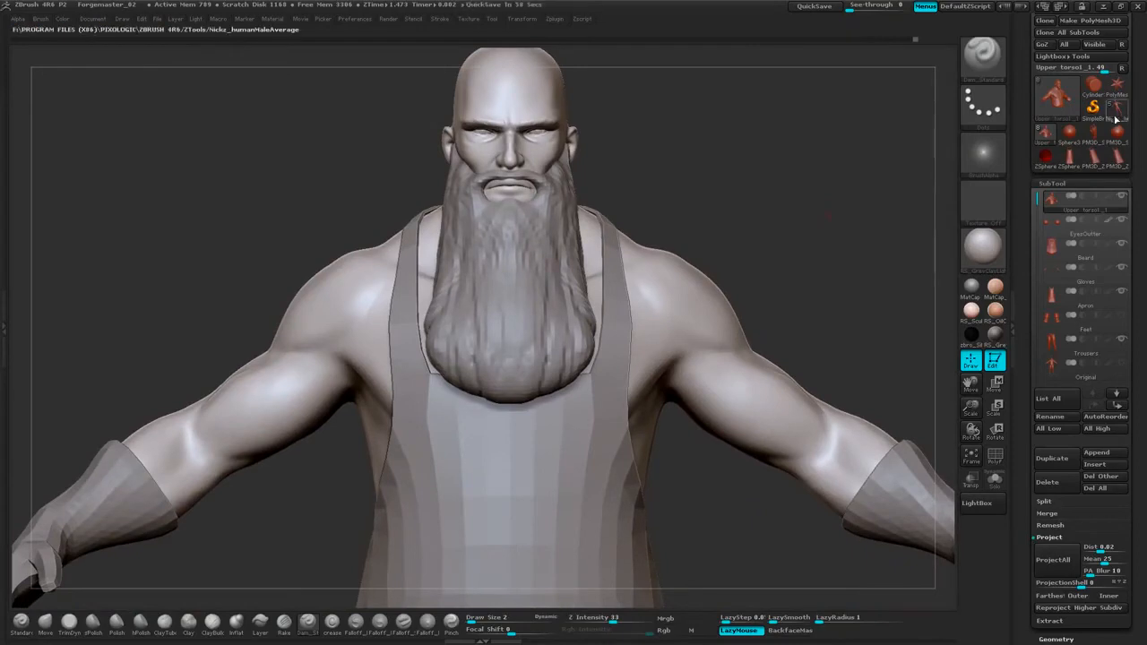
{"action": "mouse_move", "coordinate": [1120, 110]}
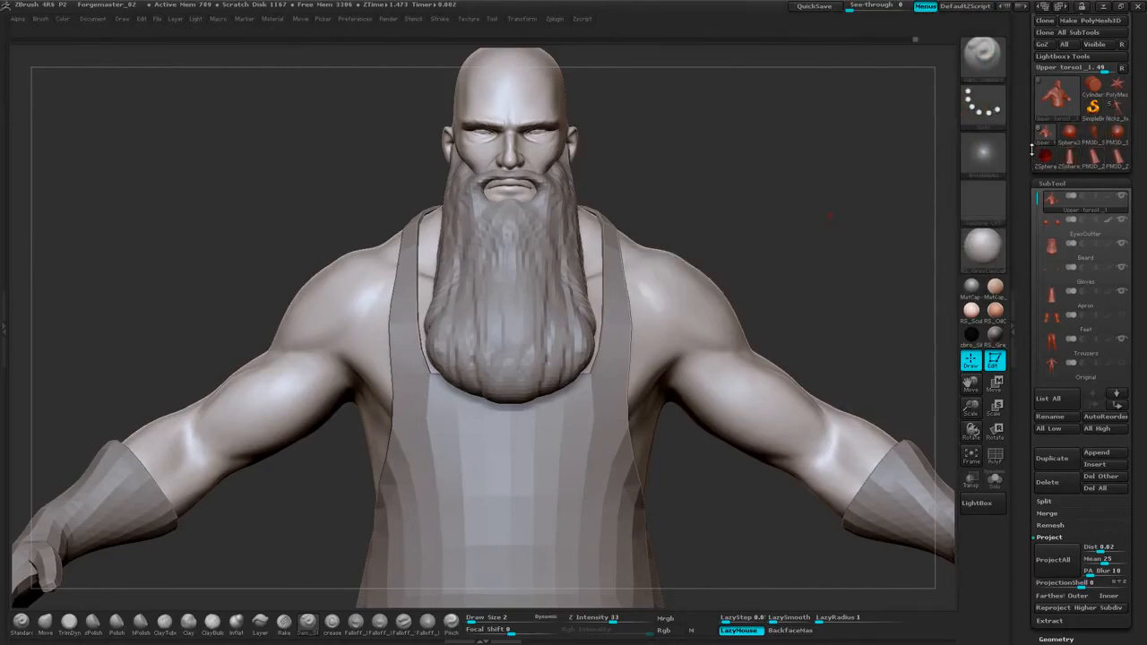
{"action": "left_click_drag", "start_coordinate": [739, 220], "coordinate": [834, 220], "text": "alt"}
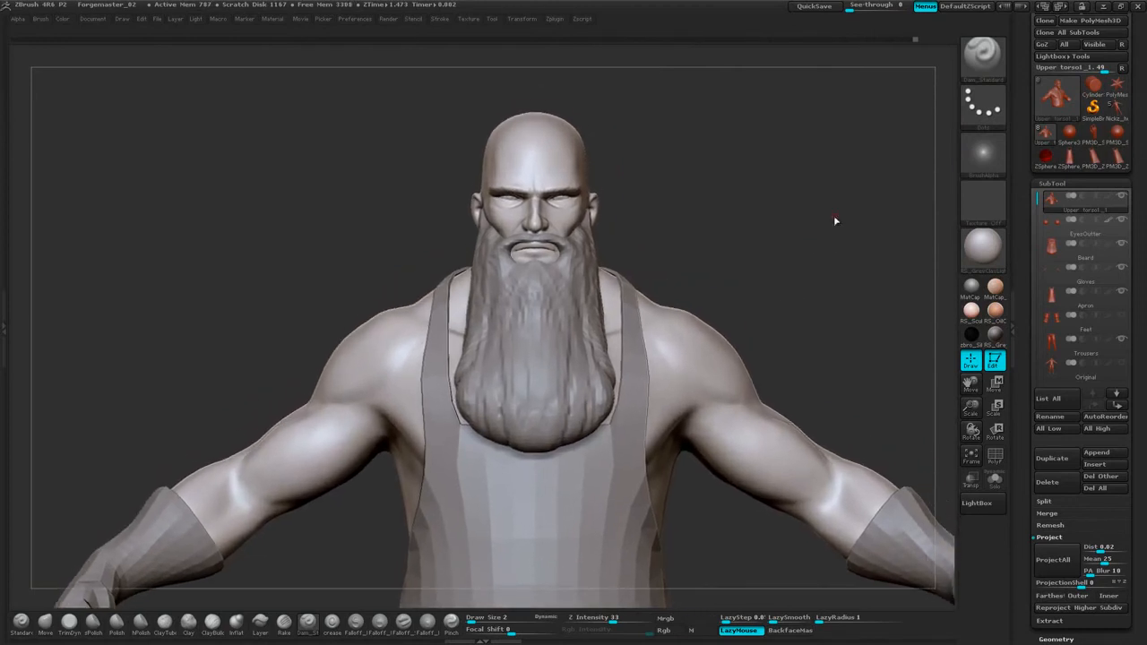
Save the character with all its subtools as a ZTool file named forgemaster in The Forgemaster folder.
{"action": "left_click_drag", "start_coordinate": [1129, 102], "coordinate": [1126, 145]}
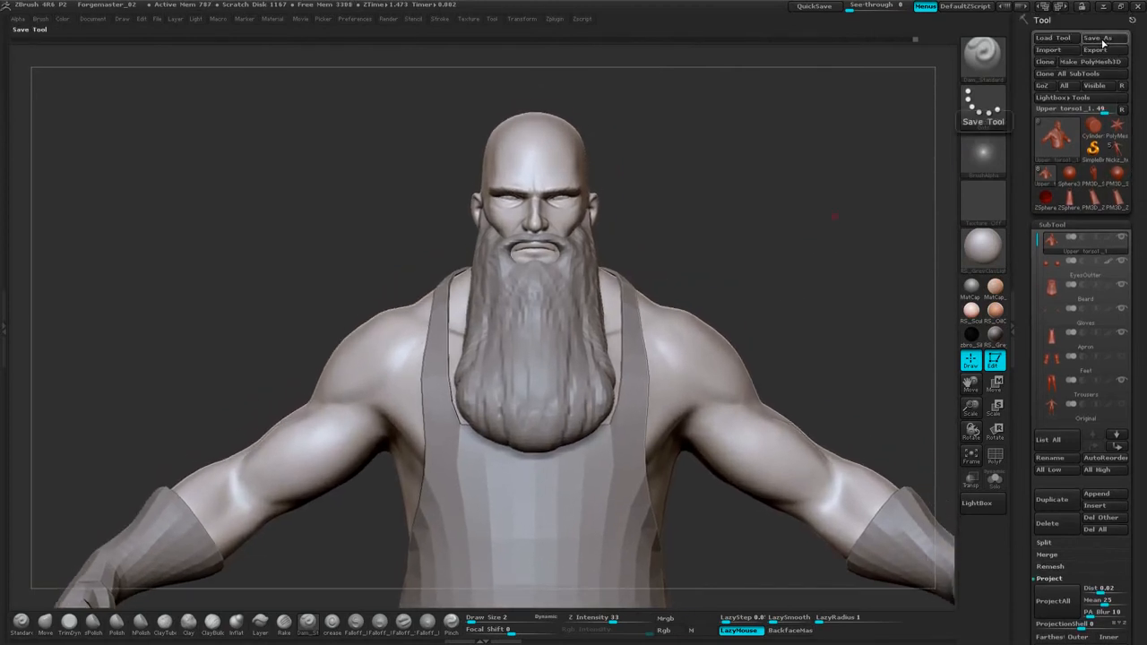
{"action": "left_click", "coordinate": [1101, 39]}
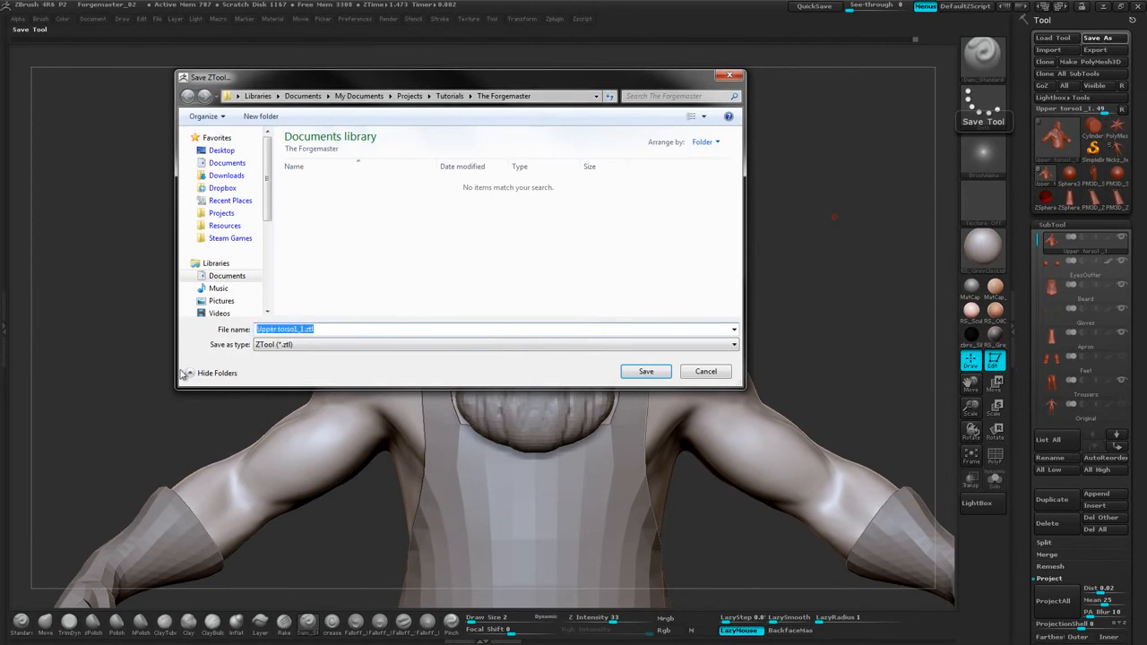
{"action": "type", "text": "forgemaster"}
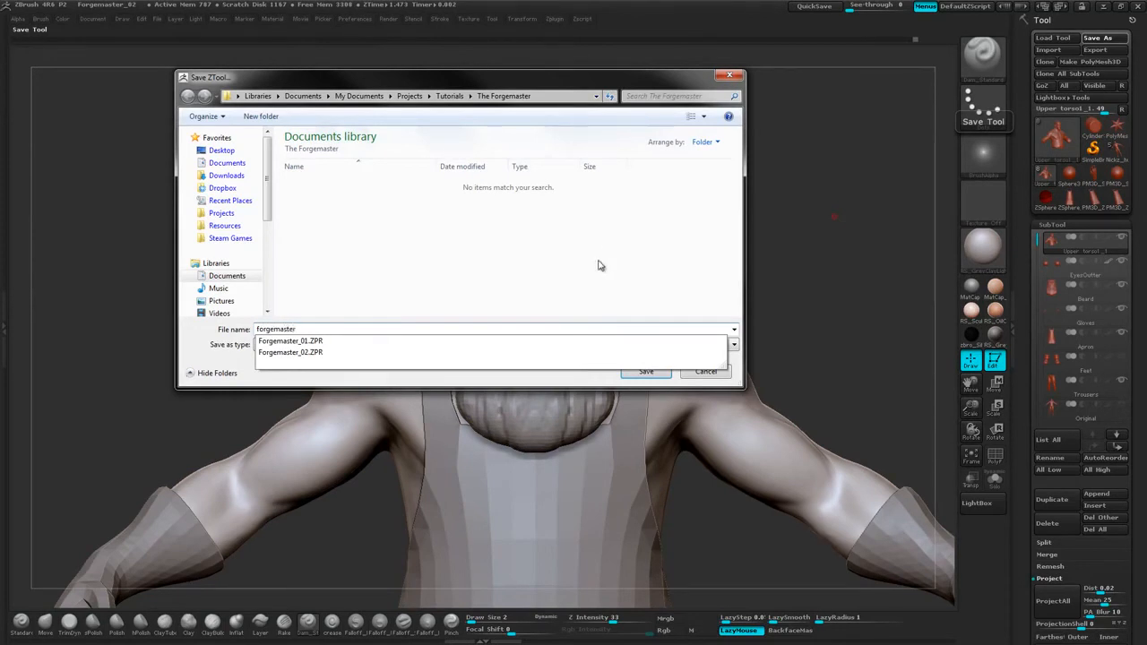
{"action": "left_click", "coordinate": [599, 279]}
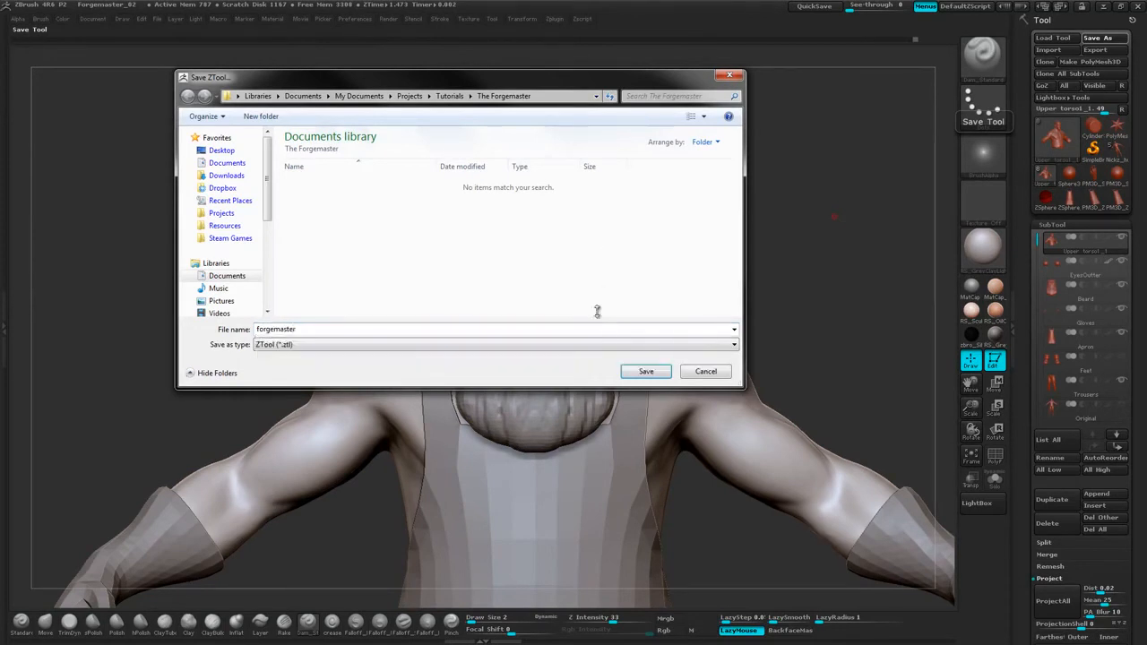
{"action": "left_click", "coordinate": [644, 372]}
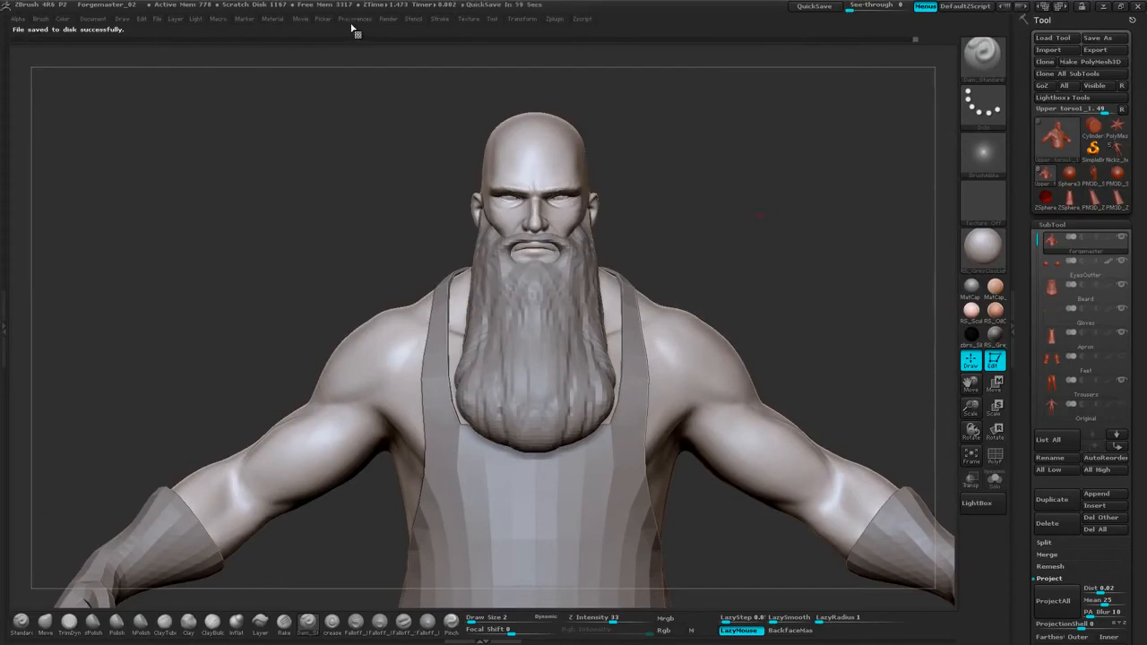
Fully initialize ZBrush and create a new document that fits the window size.
{"action": "left_click", "coordinate": [355, 19]}
{"action": "left_click", "coordinate": [387, 40]}
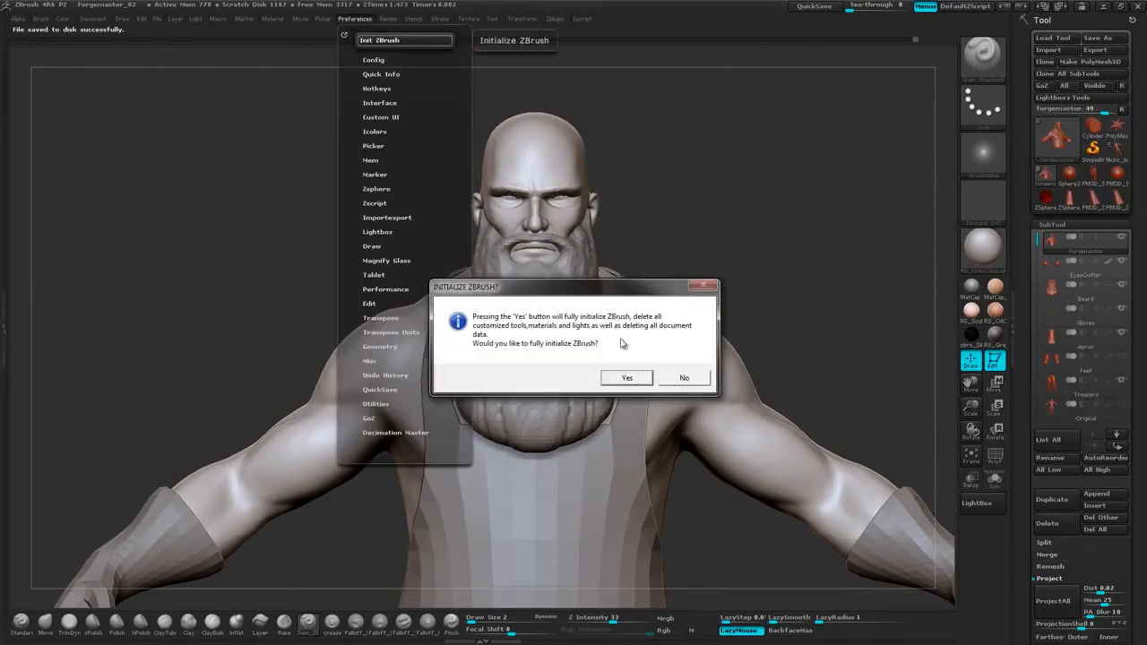
{"action": "left_click", "coordinate": [627, 379]}
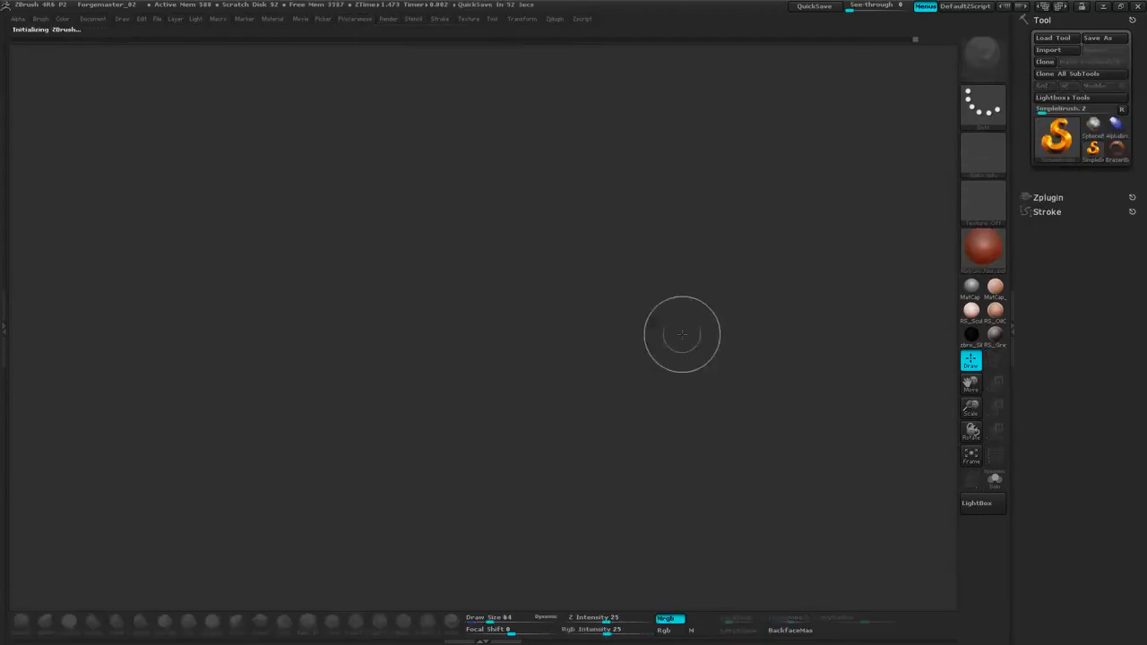
{"action": "left_click", "coordinate": [92, 21]}
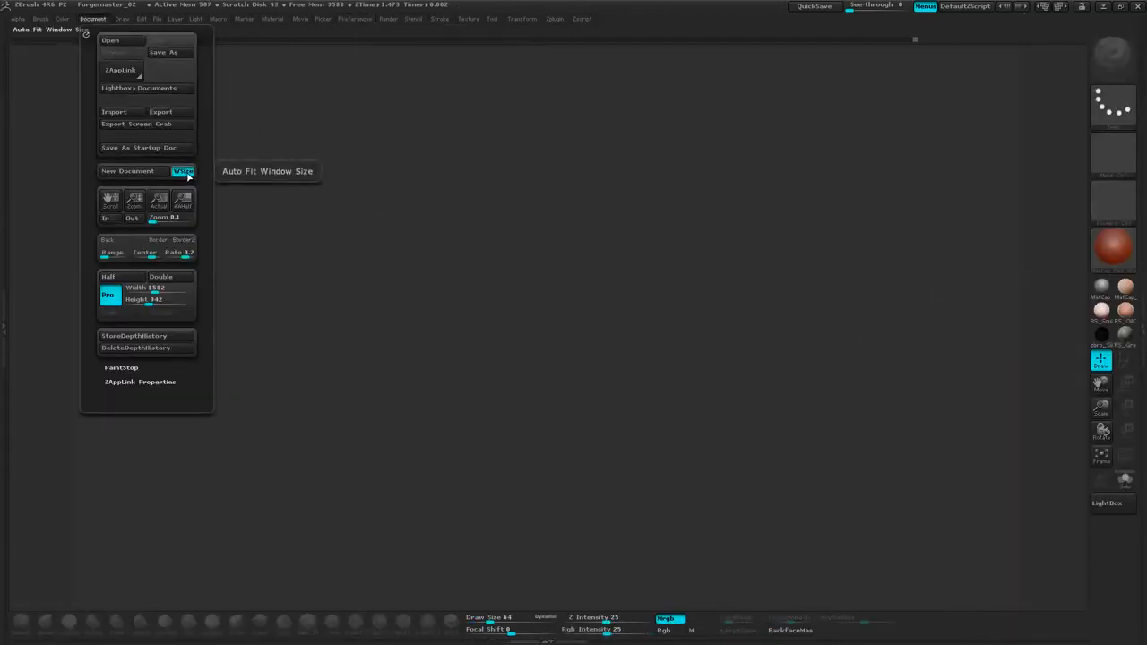
{"action": "left_click", "coordinate": [129, 171]}
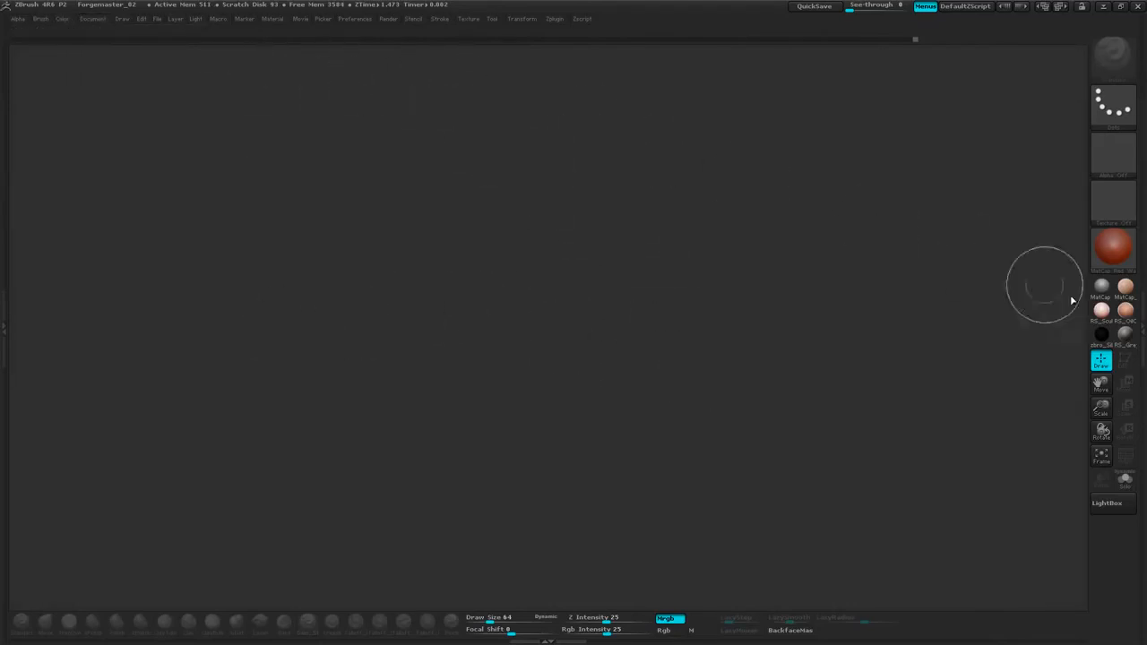
Load the forgemaster.ZTL tool from The Forgemaster folder.
{"action": "left_click", "coordinate": [1143, 324]}
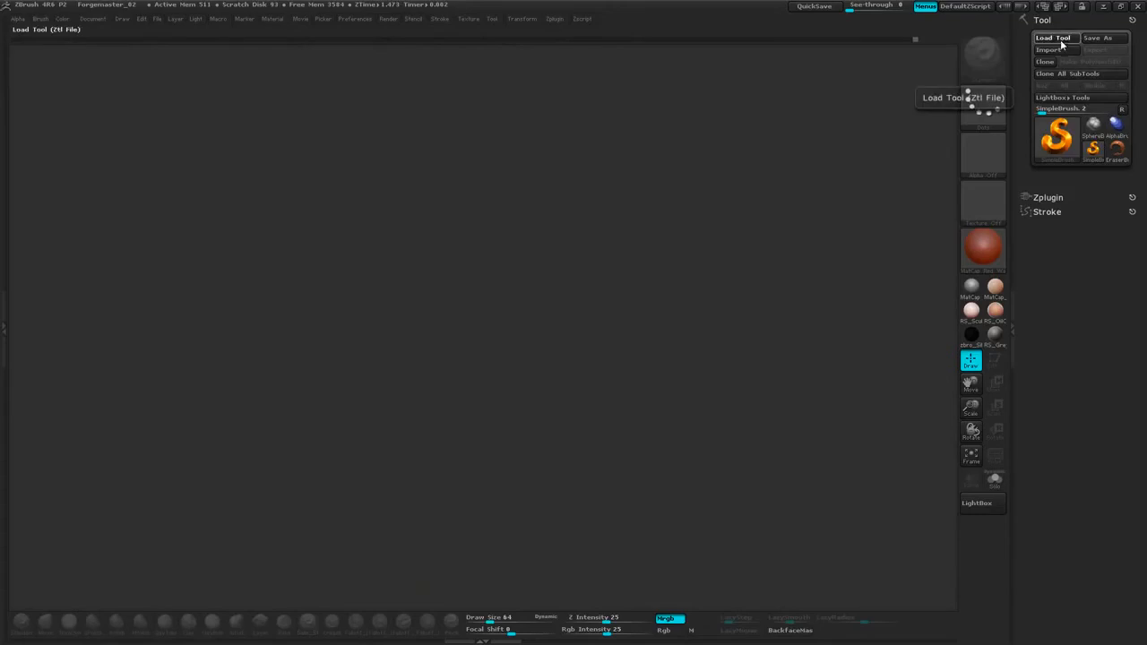
{"action": "left_click", "coordinate": [1060, 40]}
{"action": "left_click_drag", "start_coordinate": [582, 80], "coordinate": [597, 99]}
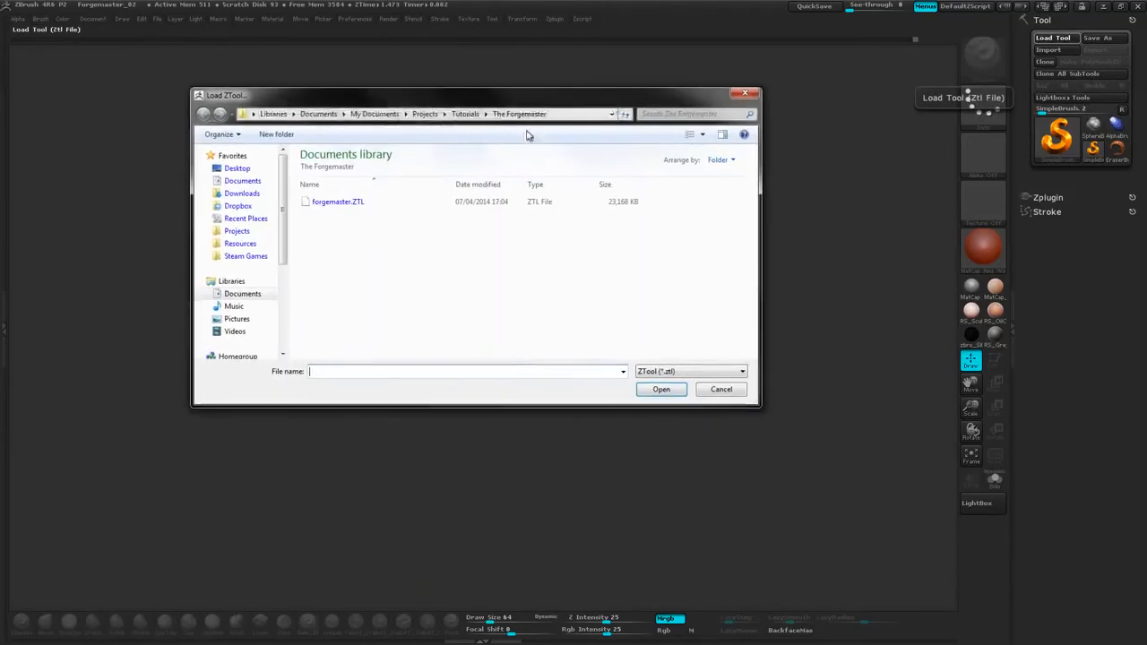
{"action": "left_click", "coordinate": [359, 203]}
{"action": "left_click", "coordinate": [662, 389]}
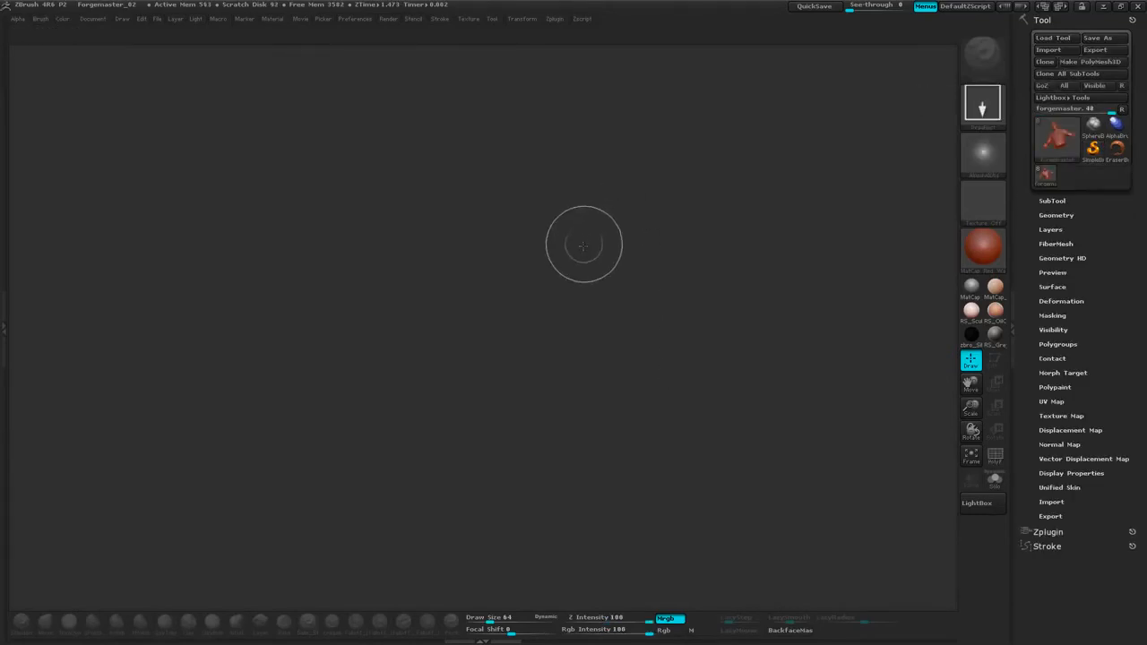
Draw the loaded character on the canvas and enter Edit mode, framing the upper body.
{"action": "left_click_drag", "start_coordinate": [490, 313], "coordinate": [713, 423]}
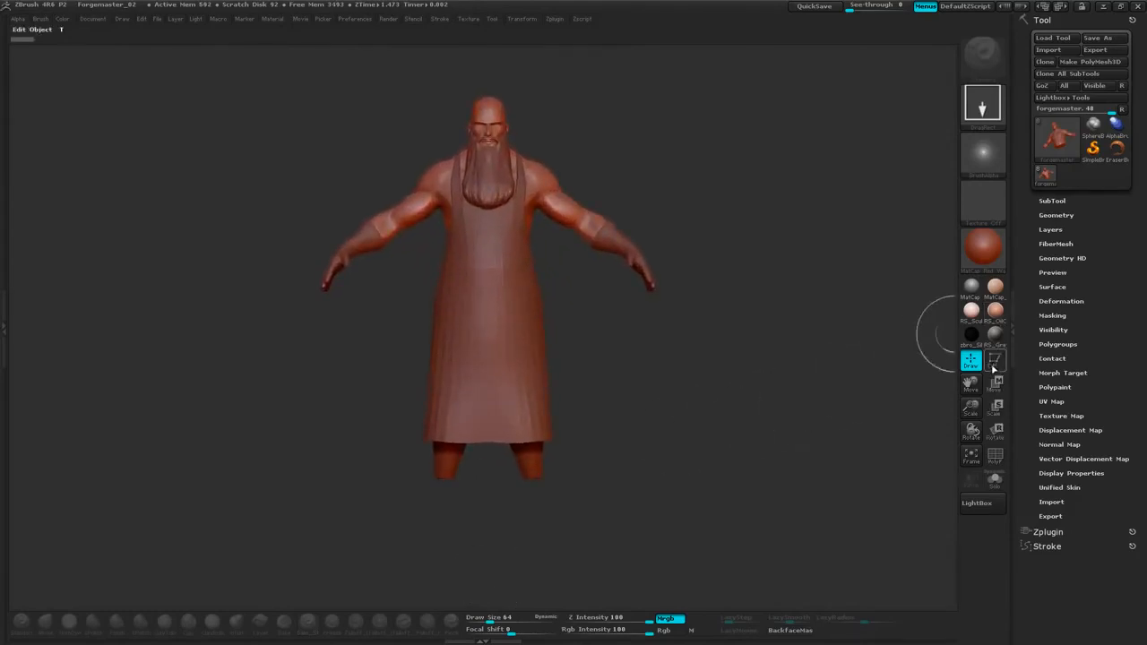
{"action": "left_click", "coordinate": [993, 368]}
{"action": "left_click_drag", "start_coordinate": [740, 211], "coordinate": [727, 413], "text": "alt"}
{"action": "left_click_drag", "start_coordinate": [684, 251], "coordinate": [679, 518], "text": "alt"}
{"action": "left_click_drag", "start_coordinate": [814, 243], "coordinate": [837, 315], "text": "alt"}
Change the character's material to the RS_GreyResin MatCap.
{"action": "left_click", "coordinate": [978, 252]}
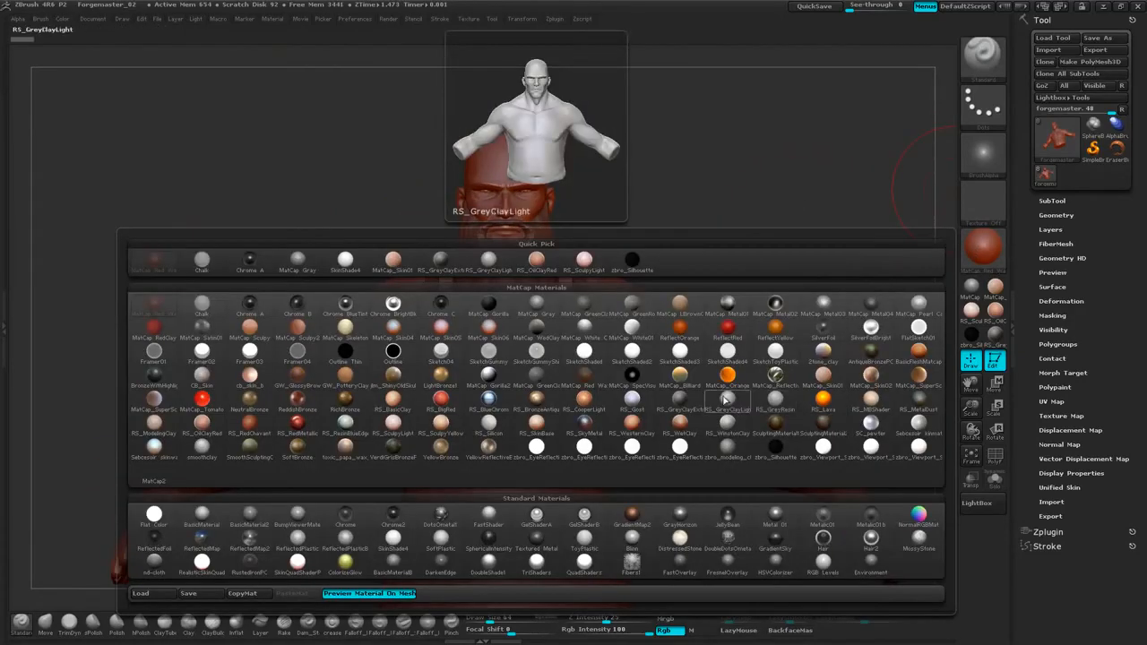
{"action": "left_click", "coordinate": [774, 408]}
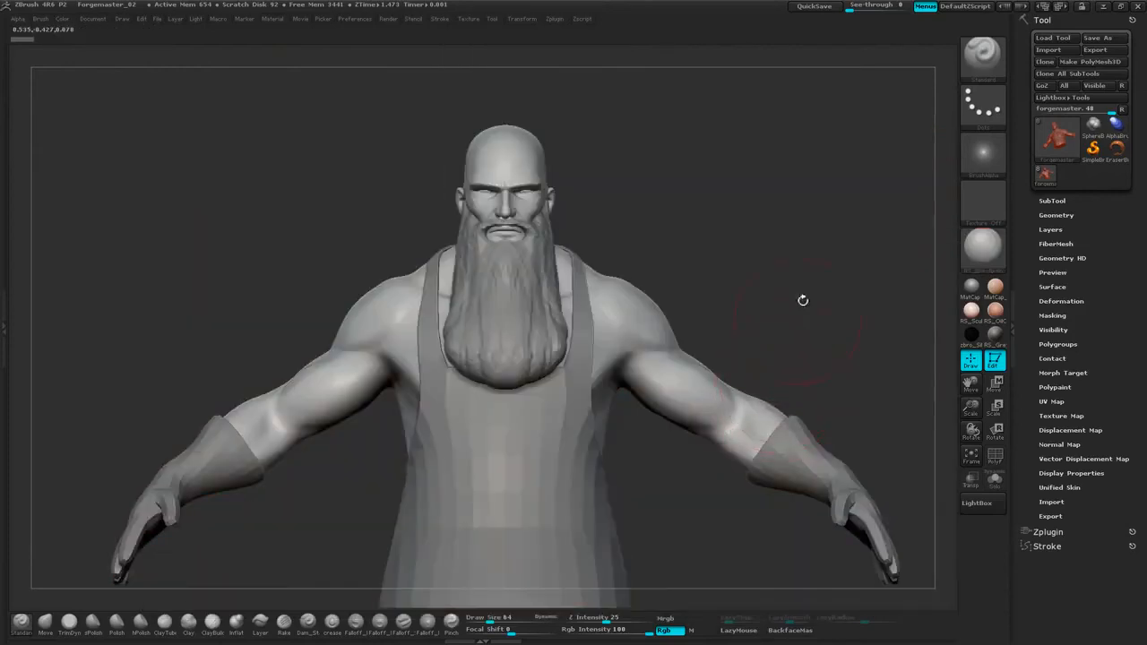
{"action": "mouse_move", "coordinate": [803, 243]}
{"action": "left_mouse_down", "text": "alt"}
{"action": "mouse_move", "coordinate": [804, 300]}
{"action": "mouse_move", "coordinate": [804, 232]}
{"action": "left_mouse_up", "text": "alt"}
{"action": "left_click_drag", "start_coordinate": [806, 154], "coordinate": [834, 299], "text": "alt"}
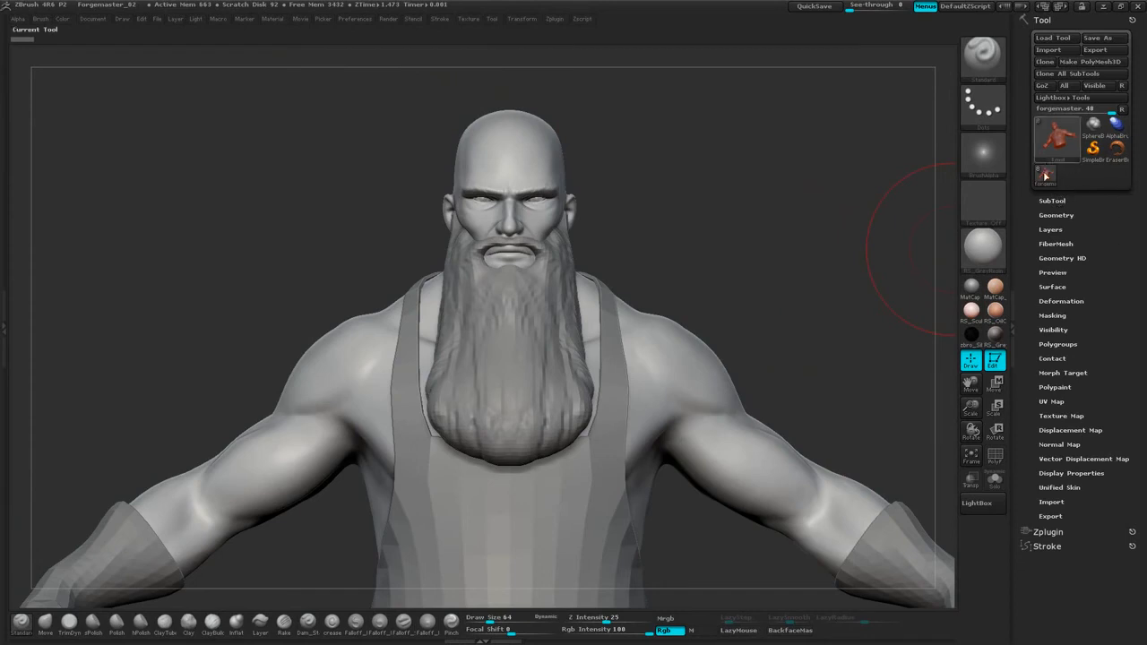
Check the loaded character's subtool list, briefly showing the Original subtool and hiding it again.
{"action": "left_click_drag", "start_coordinate": [772, 245], "coordinate": [776, 220], "text": "alt"}
{"action": "left_click", "coordinate": [1047, 200]}
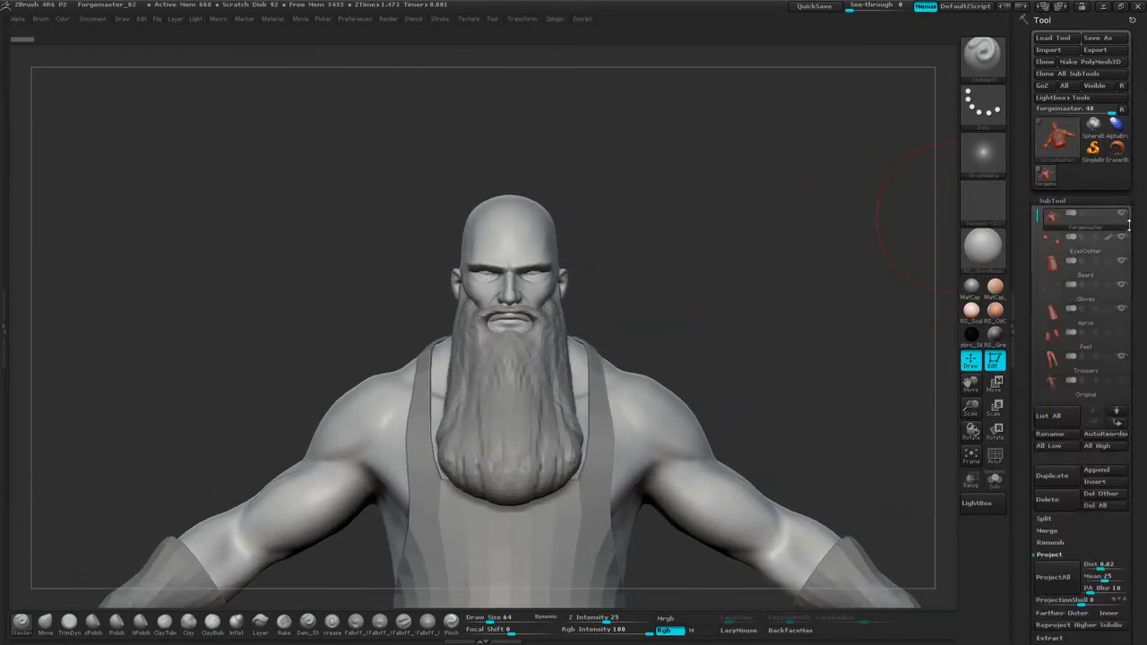
{"action": "left_click_drag", "start_coordinate": [1139, 268], "coordinate": [1143, 234]}
{"action": "left_click", "coordinate": [1078, 326]}
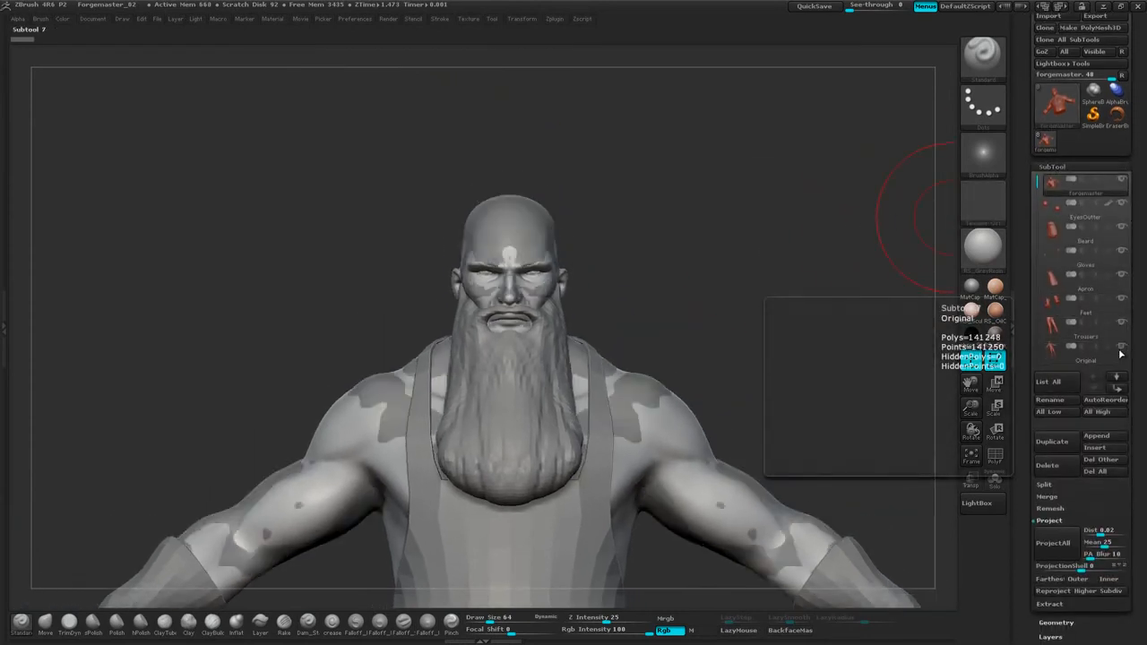
{"action": "left_click_drag", "start_coordinate": [760, 307], "coordinate": [735, 202], "text": "alt"}
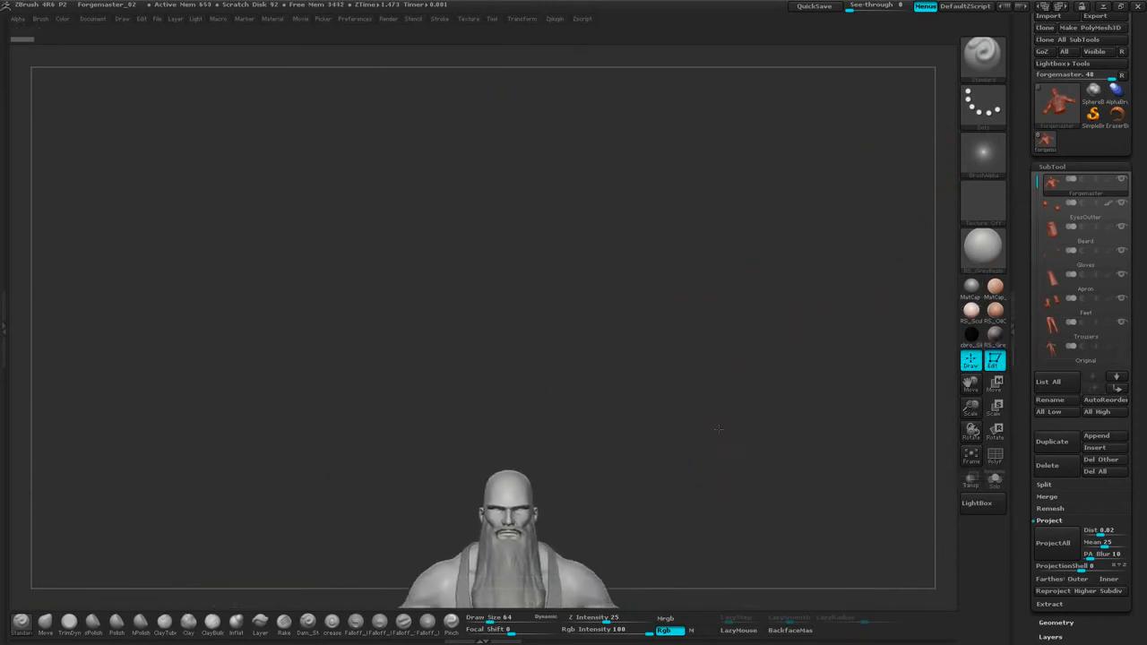
{"action": "left_click_drag", "start_coordinate": [720, 425], "coordinate": [773, 588], "text": "alt"}
{"action": "left_click_drag", "start_coordinate": [839, 215], "coordinate": [950, 239], "text": "alt"}
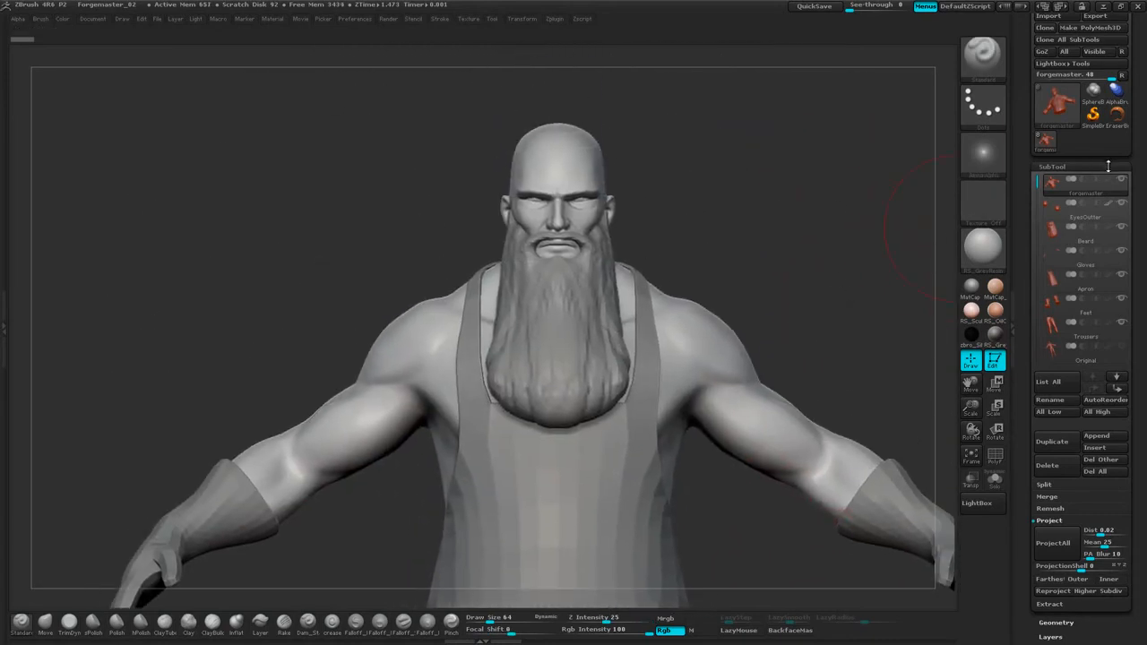
{"action": "left_click", "coordinate": [1108, 166]}
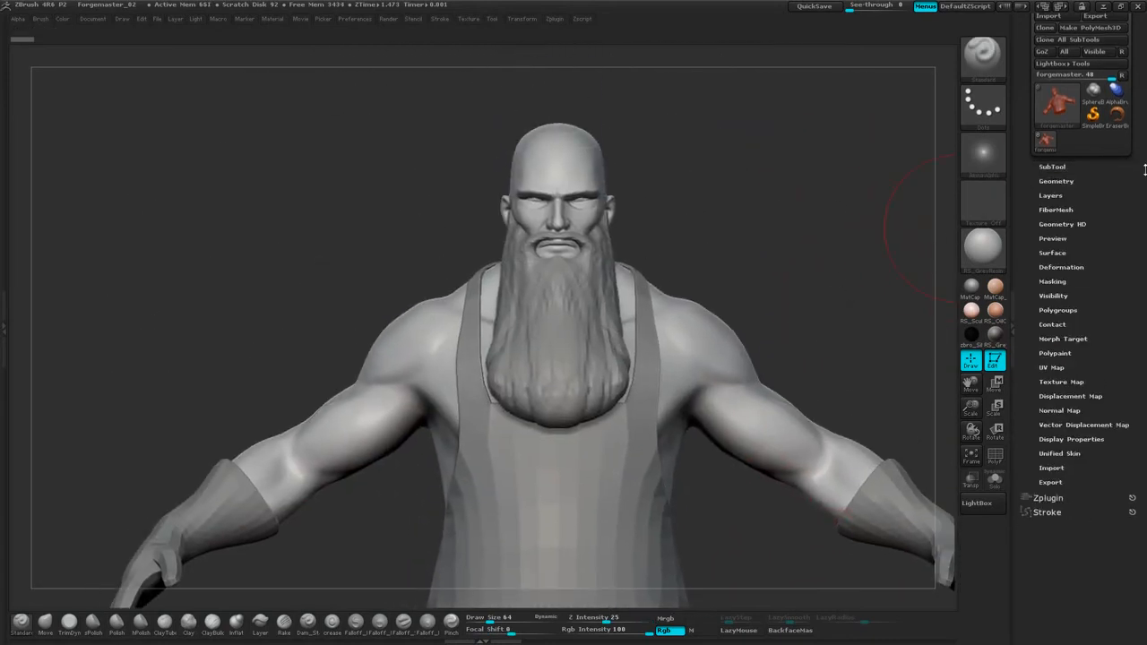
Save the project as a new version named Forgemaster_03.ZPR in The Forgemaster folder.
{"action": "left_click", "coordinate": [157, 19]}
{"action": "left_click", "coordinate": [244, 41]}
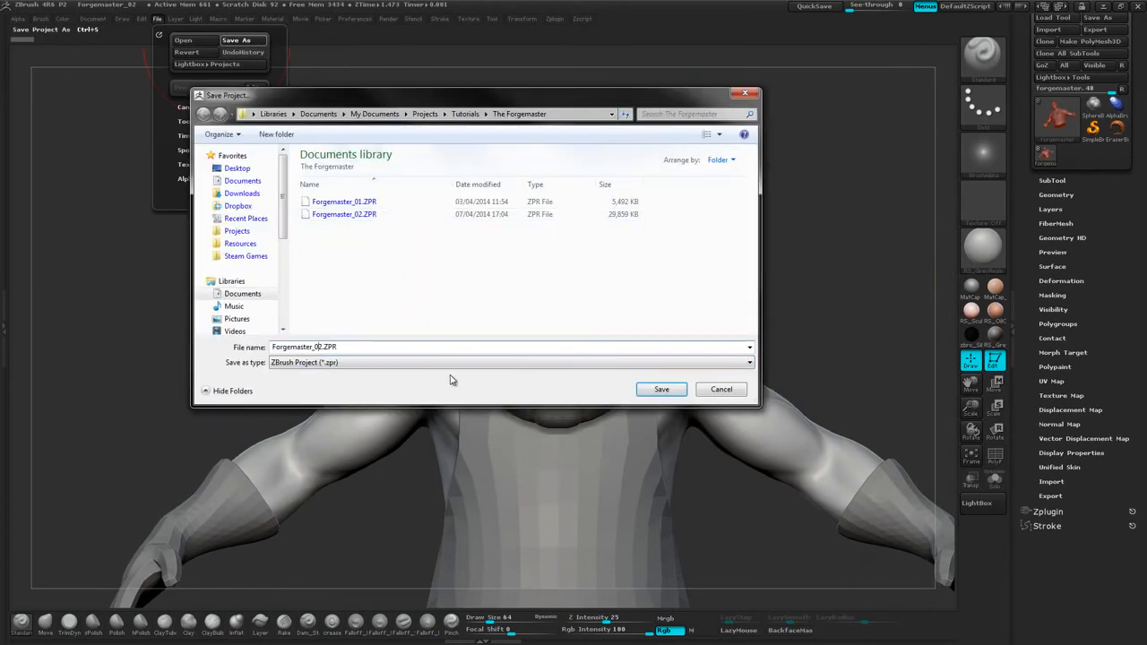
{"action": "left_click", "coordinate": [662, 390]}
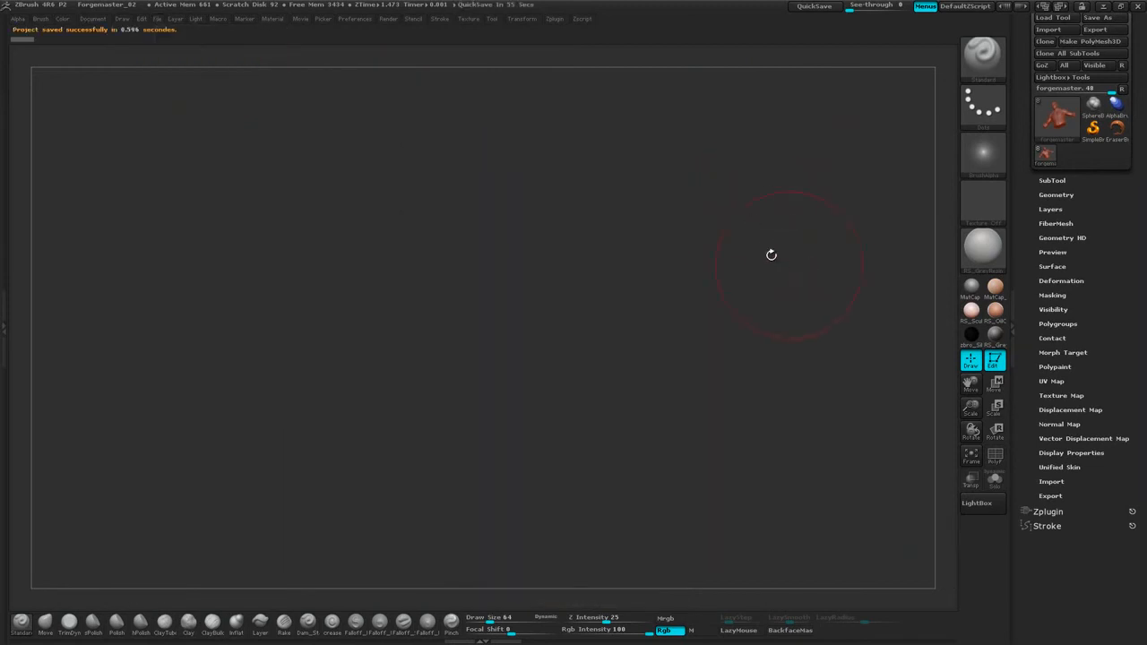
Expand the subtool list and examine the character's torso, beard and head up close from several angles.
{"action": "left_click", "coordinate": [759, 236]}
{"action": "mouse_move", "coordinate": [778, 225]}
{"action": "left_mouse_down", "text": "alt"}
{"action": "mouse_move", "coordinate": [827, 218]}
{"action": "mouse_move", "coordinate": [845, 243]}
{"action": "mouse_move", "coordinate": [834, 221]}
{"action": "mouse_move", "coordinate": [846, 225]}
{"action": "mouse_move", "coordinate": [886, 254]}
{"action": "mouse_move", "coordinate": [866, 275]}
{"action": "mouse_move", "coordinate": [866, 229]}
{"action": "mouse_move", "coordinate": [877, 260]}
{"action": "left_mouse_up", "text": "alt"}
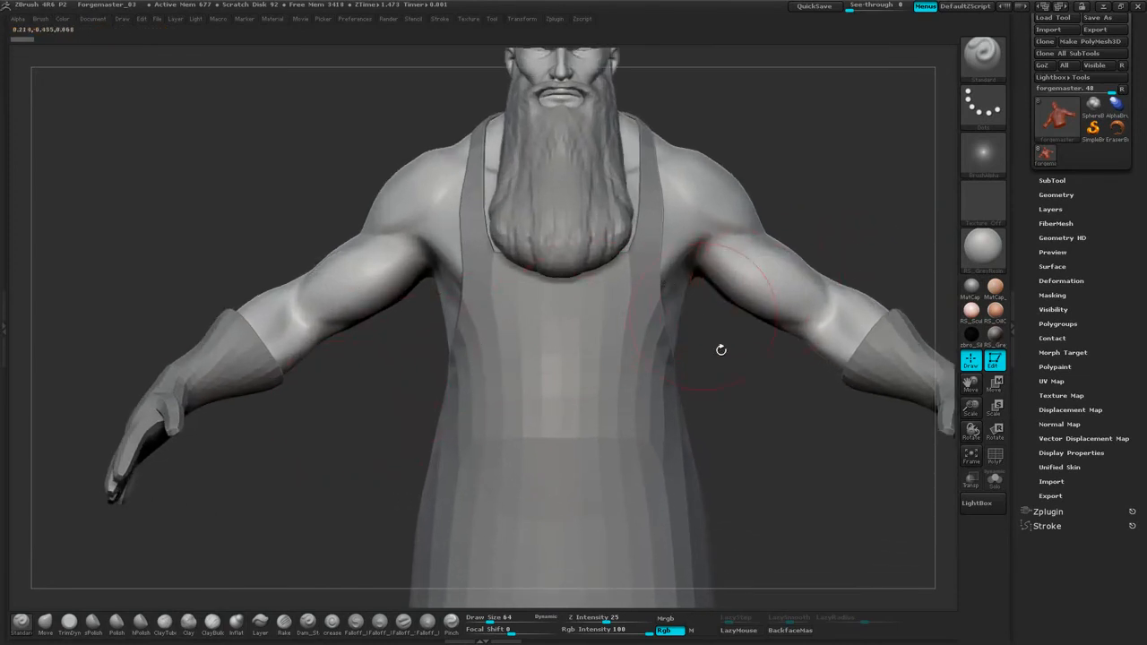
{"action": "left_click_drag", "start_coordinate": [721, 350], "coordinate": [706, 407], "text": "alt"}
{"action": "left_click", "coordinate": [1051, 179]}
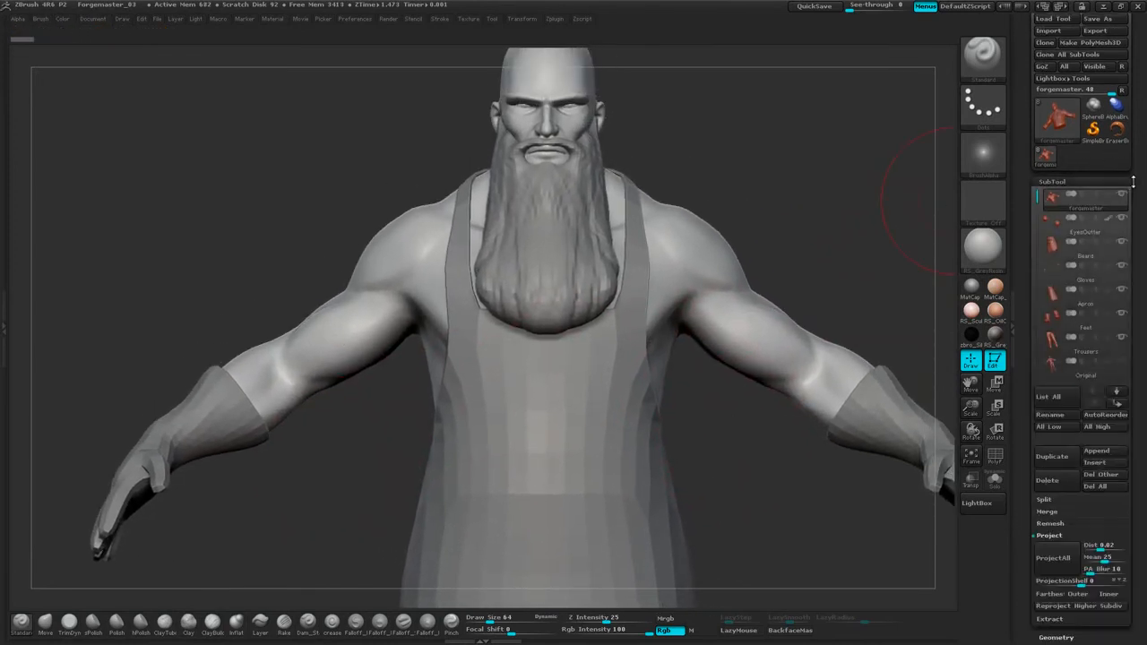
{"action": "left_click_drag", "start_coordinate": [1134, 182], "coordinate": [1135, 166]}
{"action": "mouse_move", "coordinate": [1037, 183]}
{"action": "left_mouse_down"}
{"action": "mouse_move", "coordinate": [1034, 206]}
{"action": "mouse_move", "coordinate": [1032, 179]}
{"action": "left_mouse_up"}
{"action": "left_click_drag", "start_coordinate": [773, 143], "coordinate": [812, 296], "text": "alt"}
{"action": "mouse_move", "coordinate": [777, 381]}
{"action": "left_mouse_down", "text": "alt"}
{"action": "mouse_move", "coordinate": [813, 231]}
{"action": "mouse_move", "coordinate": [801, 286]}
{"action": "mouse_move", "coordinate": [857, 404]}
{"action": "mouse_move", "coordinate": [832, 581]}
{"action": "left_mouse_up", "text": "alt"}
{"action": "left_click_drag", "start_coordinate": [789, 71], "coordinate": [785, 204], "text": "alt"}
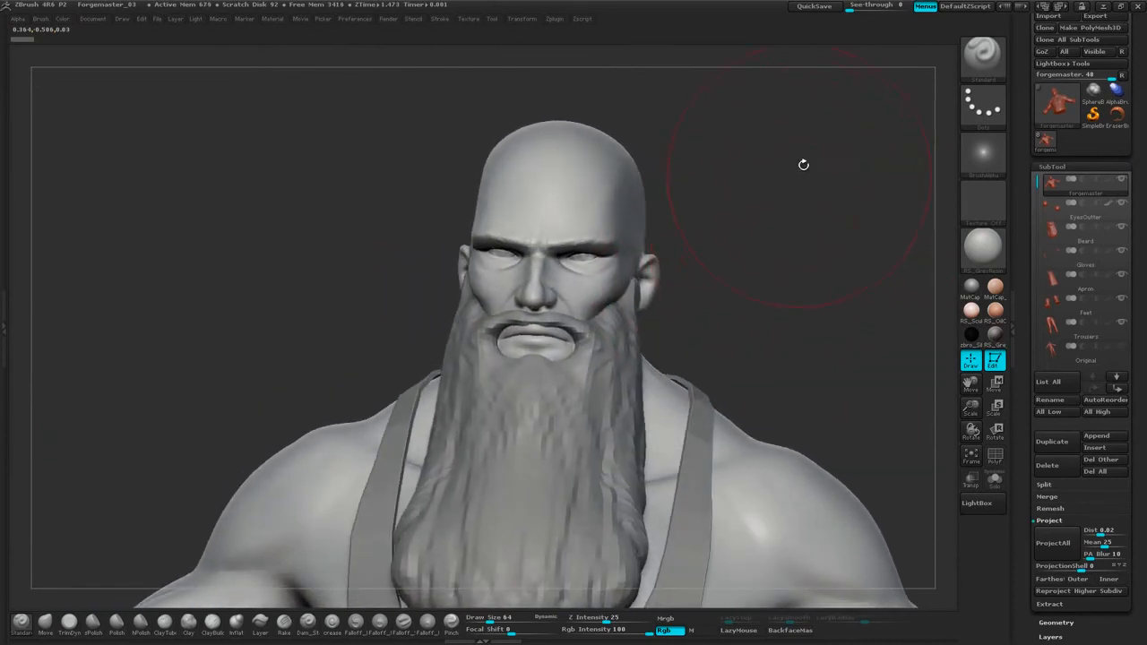
{"action": "left_click_drag", "start_coordinate": [813, 258], "coordinate": [819, 208]}
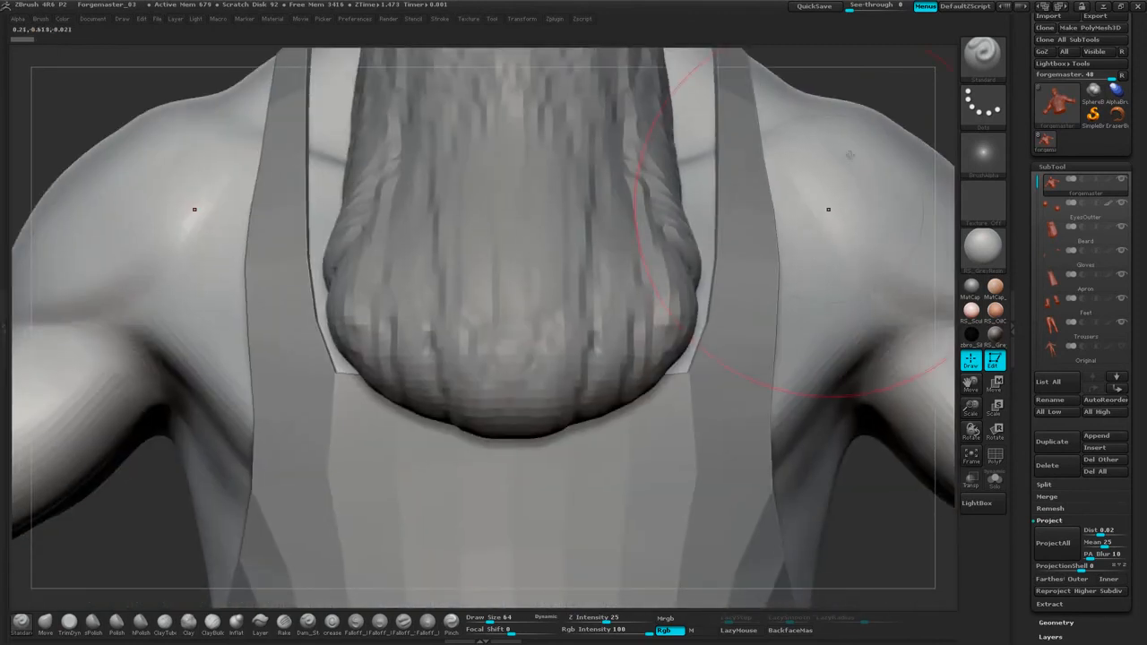
{"action": "left_click_drag", "start_coordinate": [924, 88], "coordinate": [870, 377], "text": "alt"}
{"action": "left_click_drag", "start_coordinate": [836, 324], "coordinate": [845, 411], "text": "alt"}
{"action": "mouse_move", "coordinate": [819, 244]}
{"action": "left_mouse_down", "text": "alt"}
{"action": "mouse_move", "coordinate": [825, 269]}
{"action": "mouse_move", "coordinate": [750, 287]}
{"action": "mouse_move", "coordinate": [797, 213]}
{"action": "left_mouse_up", "text": "alt"}
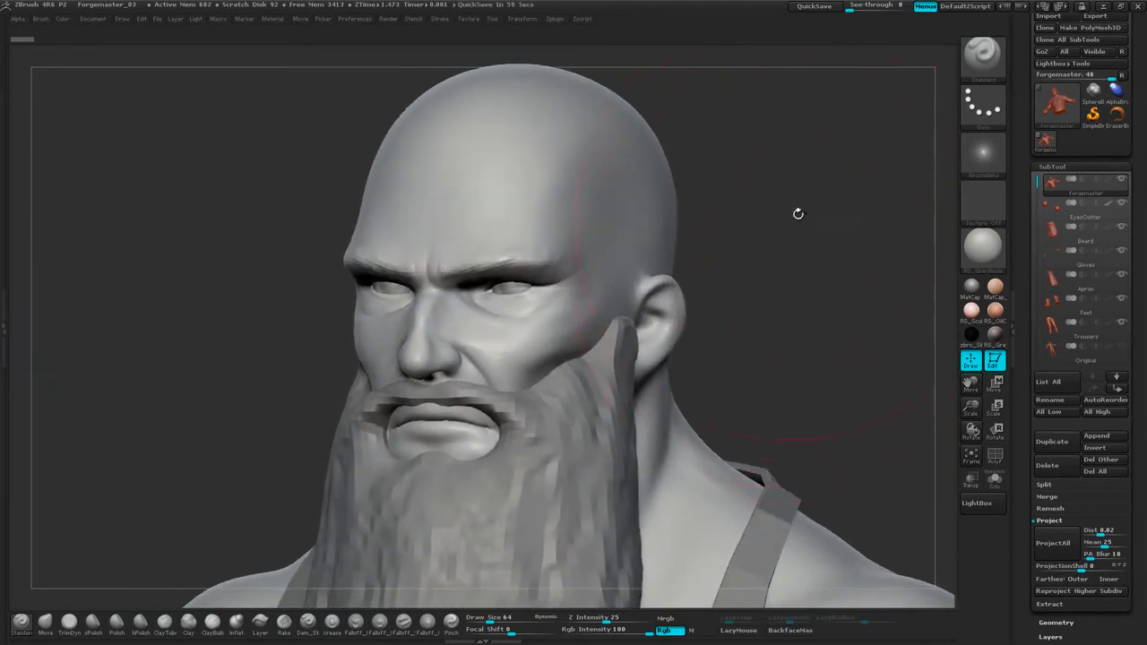
Build up a ridge from the outer brow over the temple with the ClayBuildup brush at Draw Size 15 and smooth it.
{"action": "left_click", "coordinate": [214, 621]}
{"action": "right_click", "coordinate": [707, 335]}
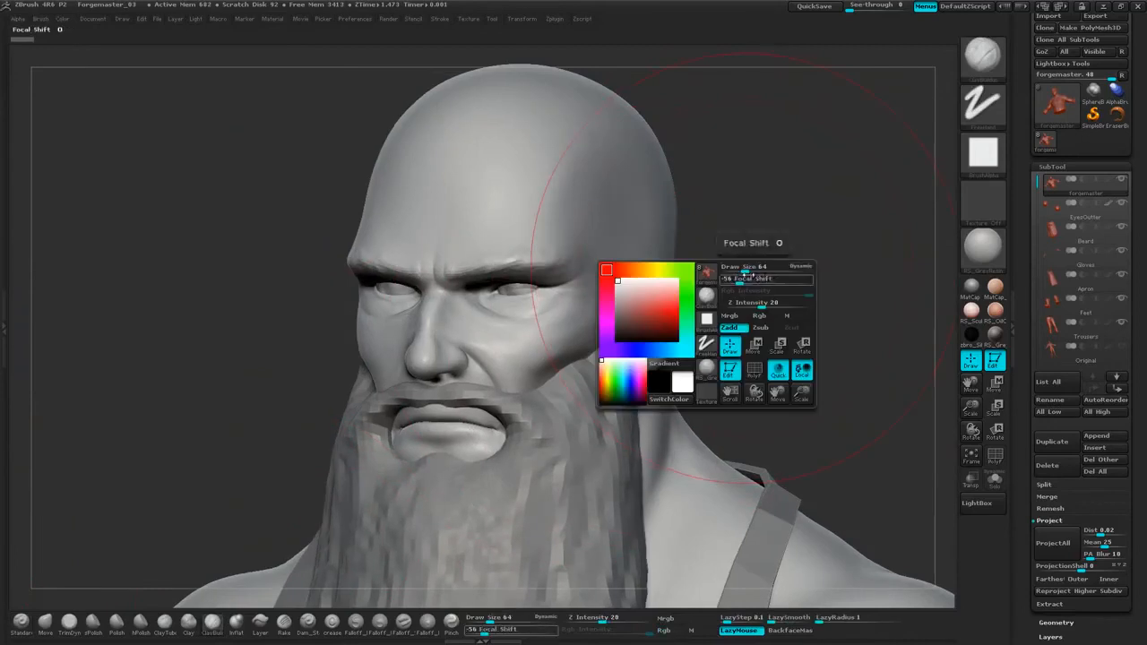
{"action": "left_click_drag", "start_coordinate": [749, 269], "coordinate": [731, 269]}
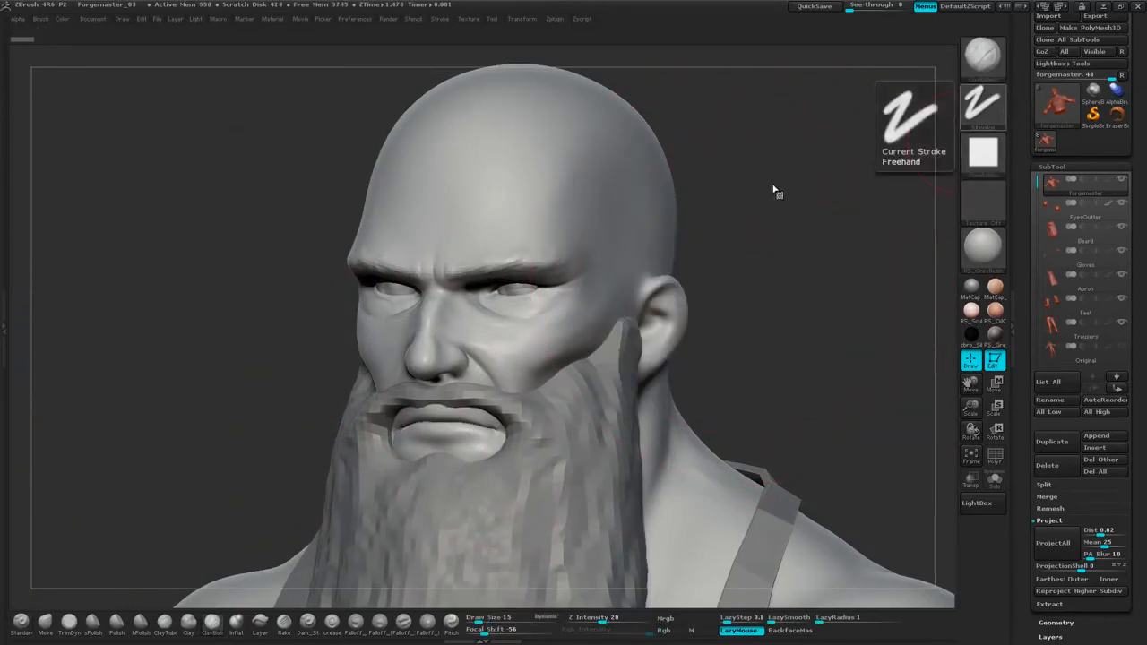
{"action": "mouse_move", "coordinate": [774, 190]}
{"action": "left_mouse_down"}
{"action": "mouse_move", "coordinate": [730, 176]}
{"action": "mouse_move", "coordinate": [745, 181]}
{"action": "mouse_move", "coordinate": [735, 246]}
{"action": "left_mouse_up"}
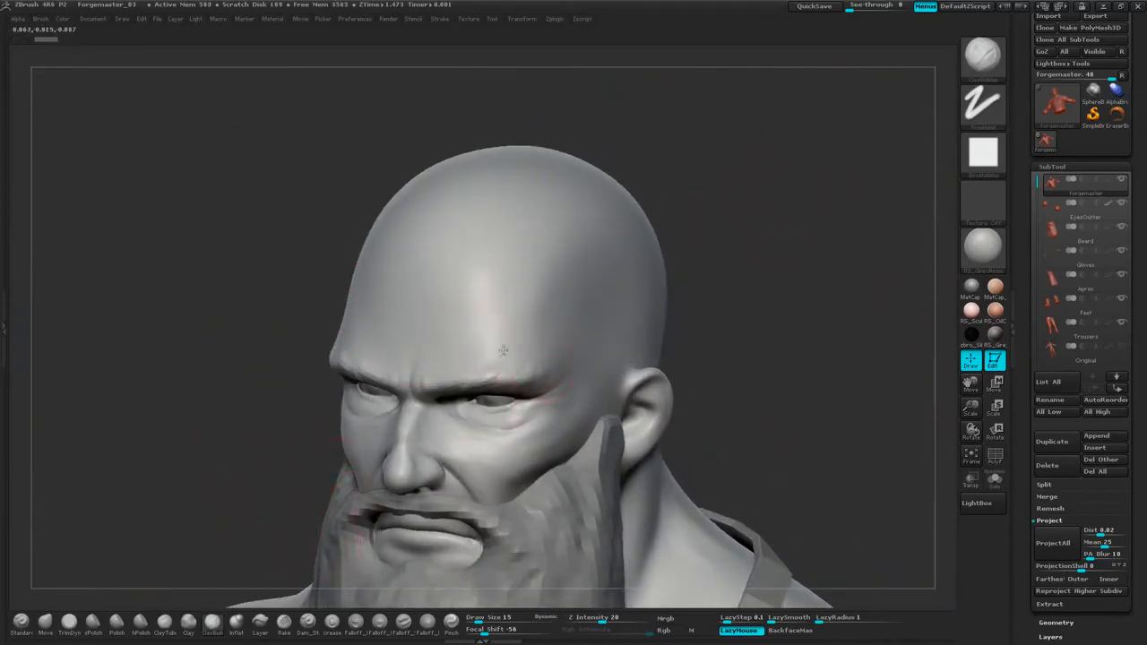
{"action": "left_click_drag", "start_coordinate": [468, 359], "coordinate": [515, 370]}
{"action": "left_click_drag", "start_coordinate": [571, 252], "coordinate": [538, 293]}
{"action": "left_click_drag", "start_coordinate": [711, 166], "coordinate": [701, 204]}
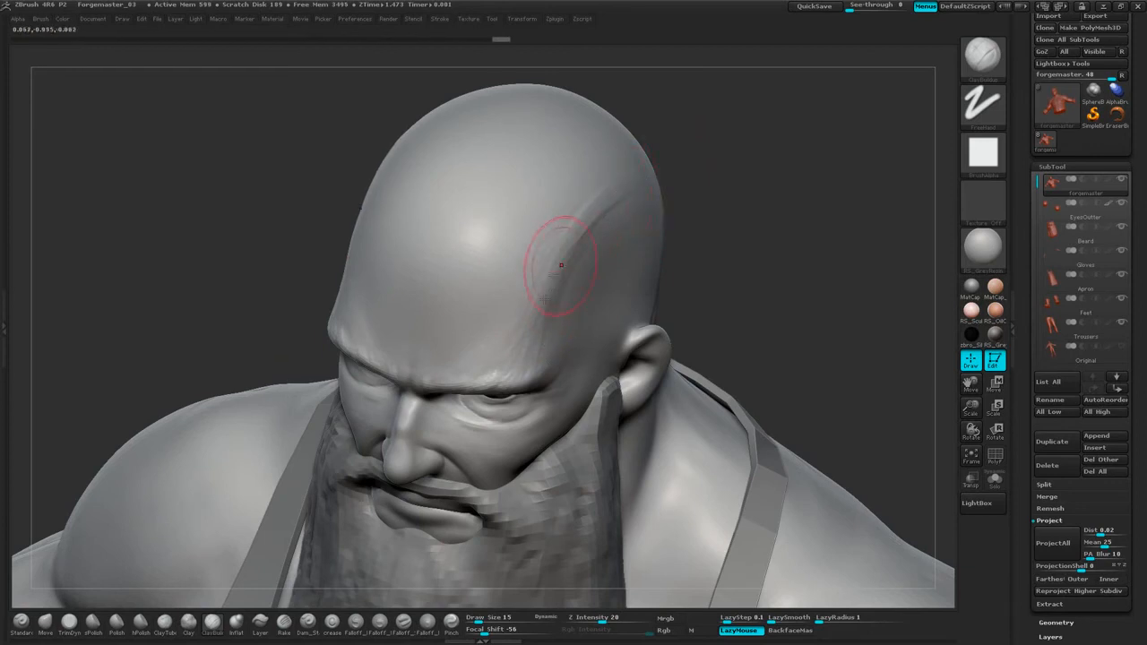
{"action": "left_click_drag", "start_coordinate": [771, 158], "coordinate": [787, 146]}
{"action": "left_click_drag", "start_coordinate": [619, 215], "coordinate": [584, 258], "text": "shift"}
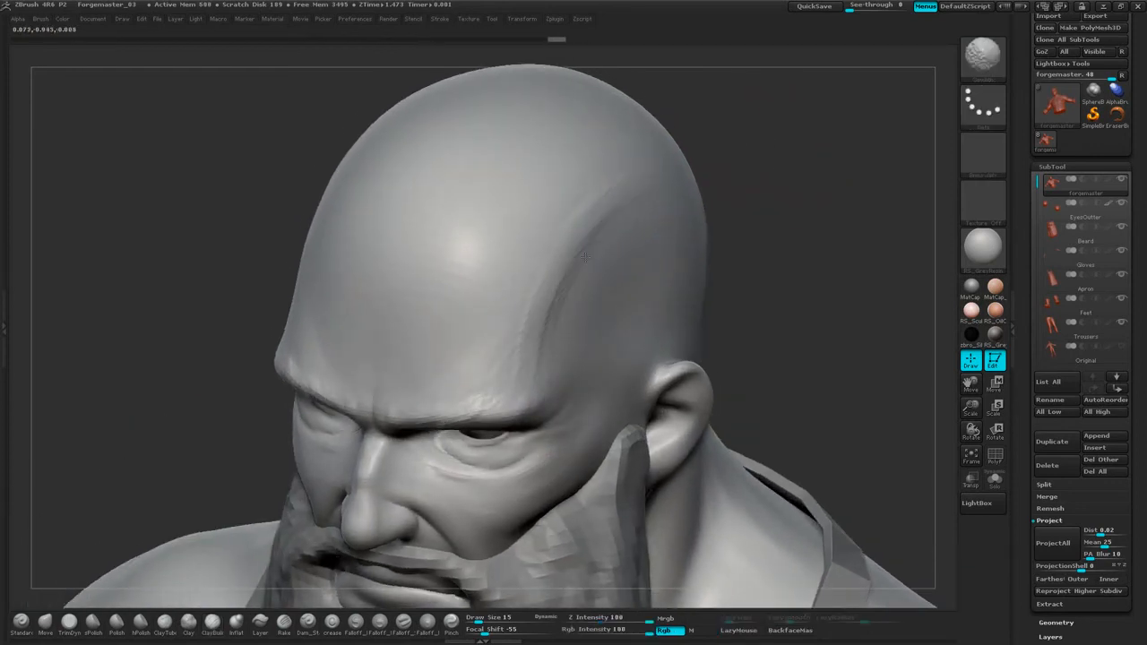
Layer more ClayBuildup strokes along the temple ridge and beside it on the forehead, and blend them by smoothing.
{"action": "mouse_move", "coordinate": [771, 161]}
{"action": "left_mouse_down"}
{"action": "mouse_move", "coordinate": [789, 153]}
{"action": "mouse_move", "coordinate": [772, 156]}
{"action": "left_mouse_up"}
{"action": "left_click_drag", "start_coordinate": [535, 377], "coordinate": [613, 213]}
{"action": "left_click_drag", "start_coordinate": [527, 340], "coordinate": [642, 199]}
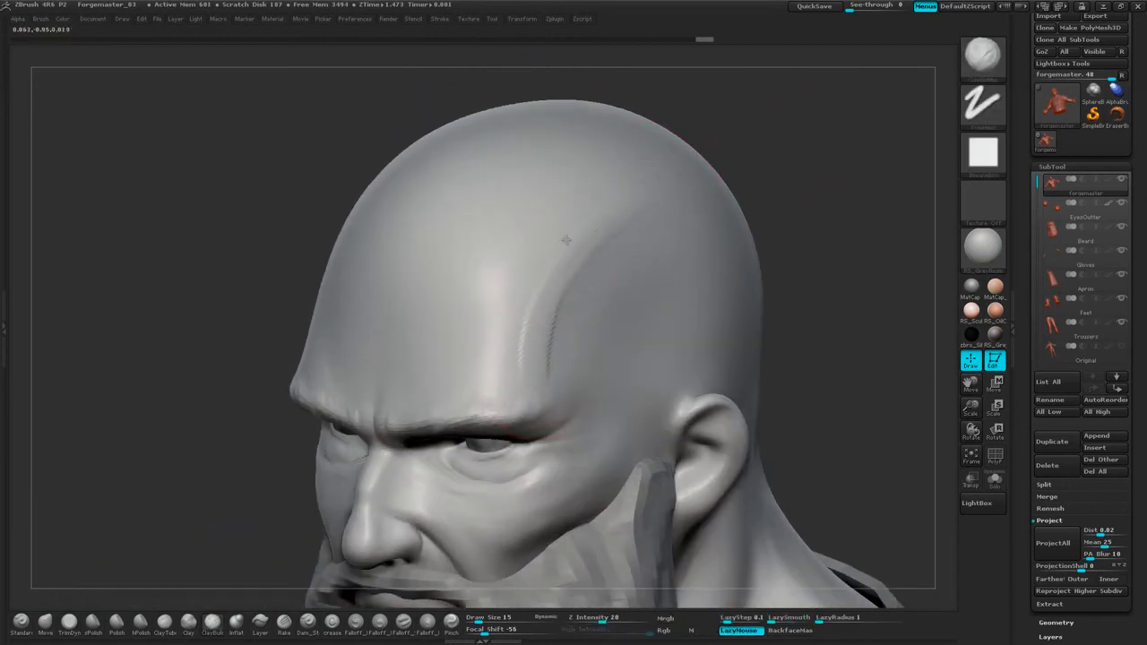
{"action": "left_click_drag", "start_coordinate": [516, 306], "coordinate": [622, 194]}
{"action": "left_click_drag", "start_coordinate": [497, 377], "coordinate": [556, 255]}
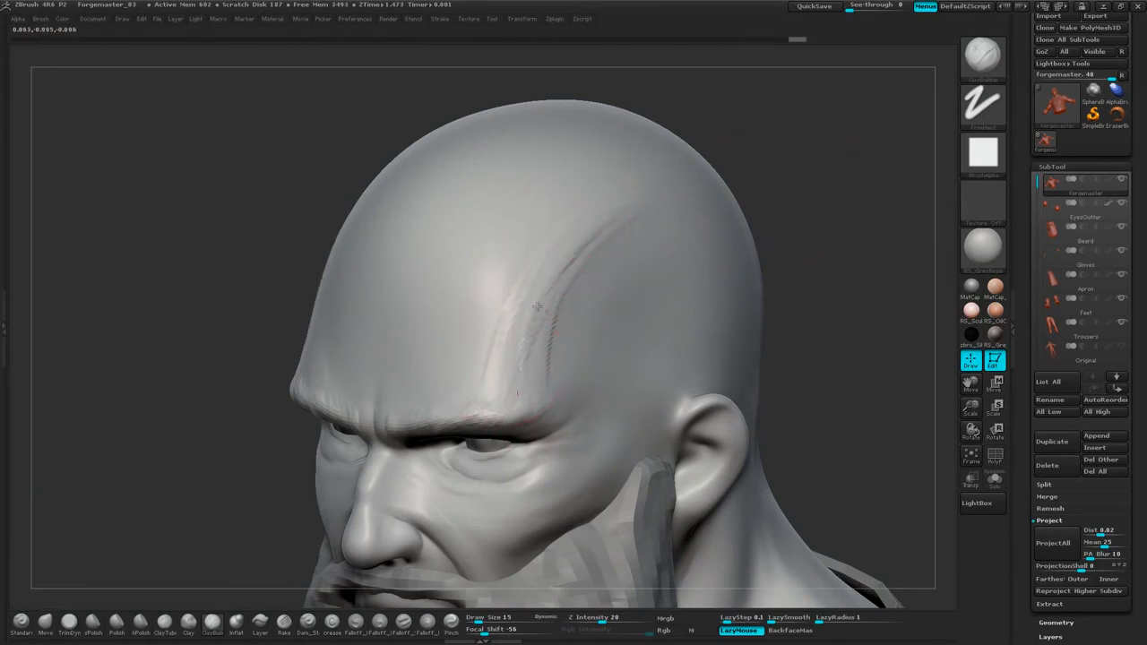
{"action": "left_click_drag", "start_coordinate": [537, 307], "coordinate": [583, 232]}
{"action": "left_click_drag", "start_coordinate": [675, 190], "coordinate": [554, 269], "text": "shift"}
{"action": "mouse_move", "coordinate": [728, 157]}
{"action": "left_mouse_down", "text": "shift"}
{"action": "mouse_move", "coordinate": [817, 134]}
{"action": "mouse_move", "coordinate": [745, 172]}
{"action": "mouse_move", "coordinate": [758, 149]}
{"action": "mouse_move", "coordinate": [766, 188]}
{"action": "left_mouse_up", "text": "shift"}
Refine the temple ridge with finer ClayBuildup strokes at Draw Size 9 and smooth its edge into the skull.
{"action": "key", "text": "space"}
{"action": "mouse_move", "coordinate": [769, 139]}
{"action": "left_mouse_down"}
{"action": "mouse_move", "coordinate": [811, 148]}
{"action": "mouse_move", "coordinate": [761, 167]}
{"action": "left_mouse_up"}
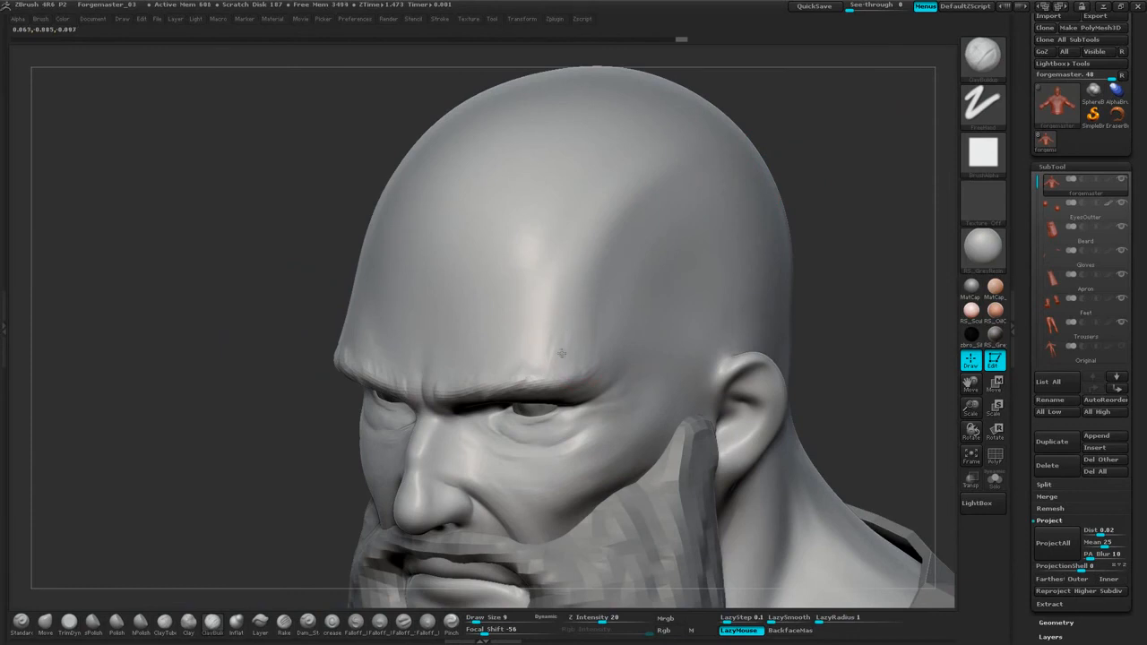
{"action": "left_click_drag", "start_coordinate": [798, 114], "coordinate": [763, 146]}
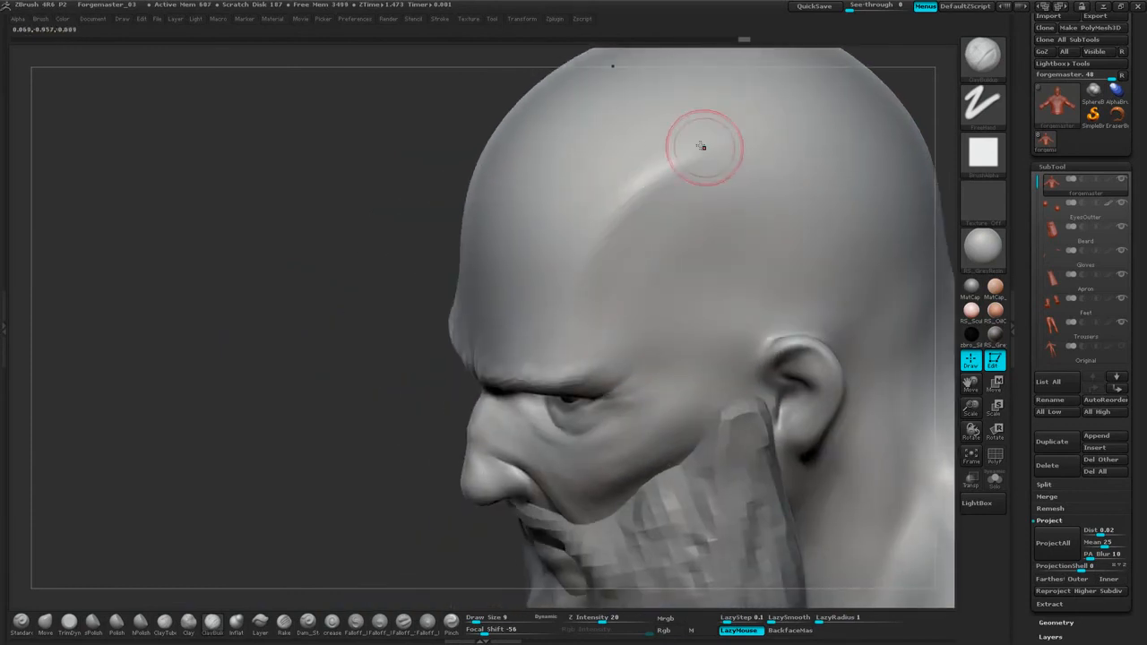
{"action": "left_click_drag", "start_coordinate": [928, 75], "coordinate": [628, 207]}
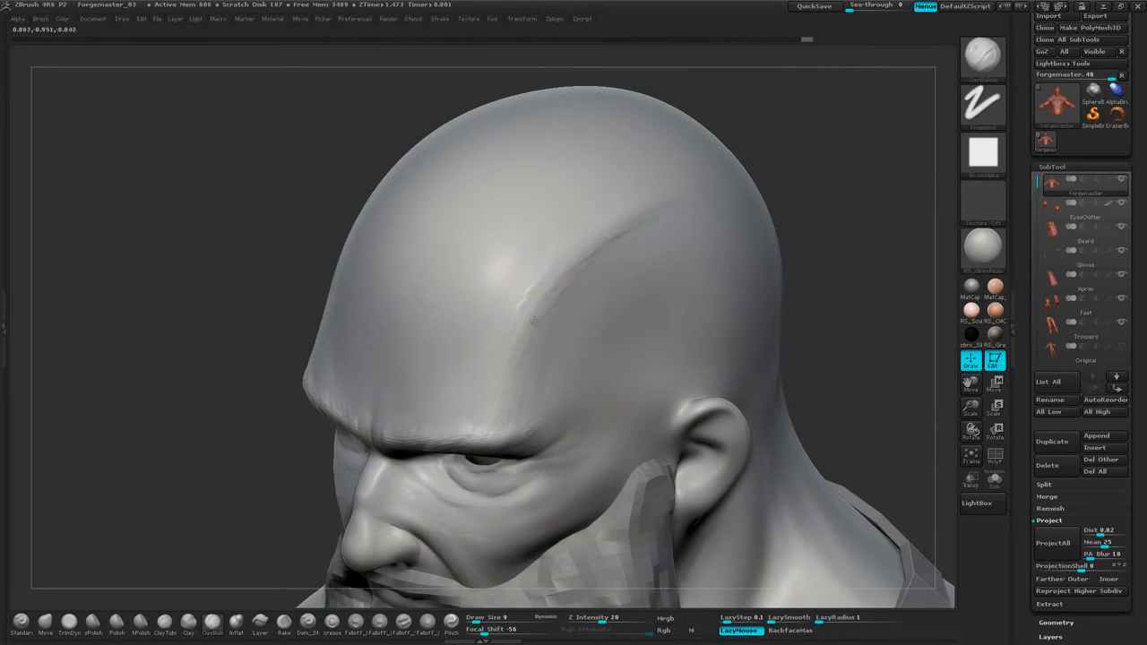
{"action": "left_click_drag", "start_coordinate": [526, 387], "coordinate": [525, 358]}
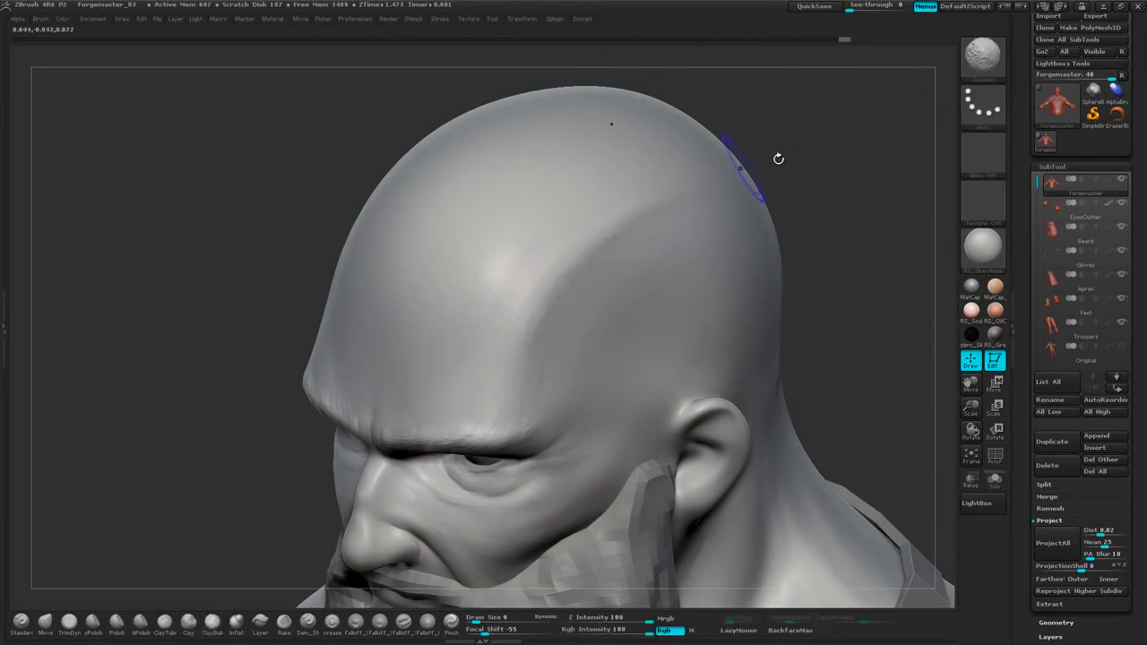
{"action": "left_click_drag", "start_coordinate": [776, 158], "coordinate": [583, 248]}
{"action": "mouse_move", "coordinate": [559, 307]}
{"action": "left_mouse_down"}
{"action": "mouse_move", "coordinate": [539, 374]}
{"action": "mouse_move", "coordinate": [528, 289]}
{"action": "left_mouse_up"}
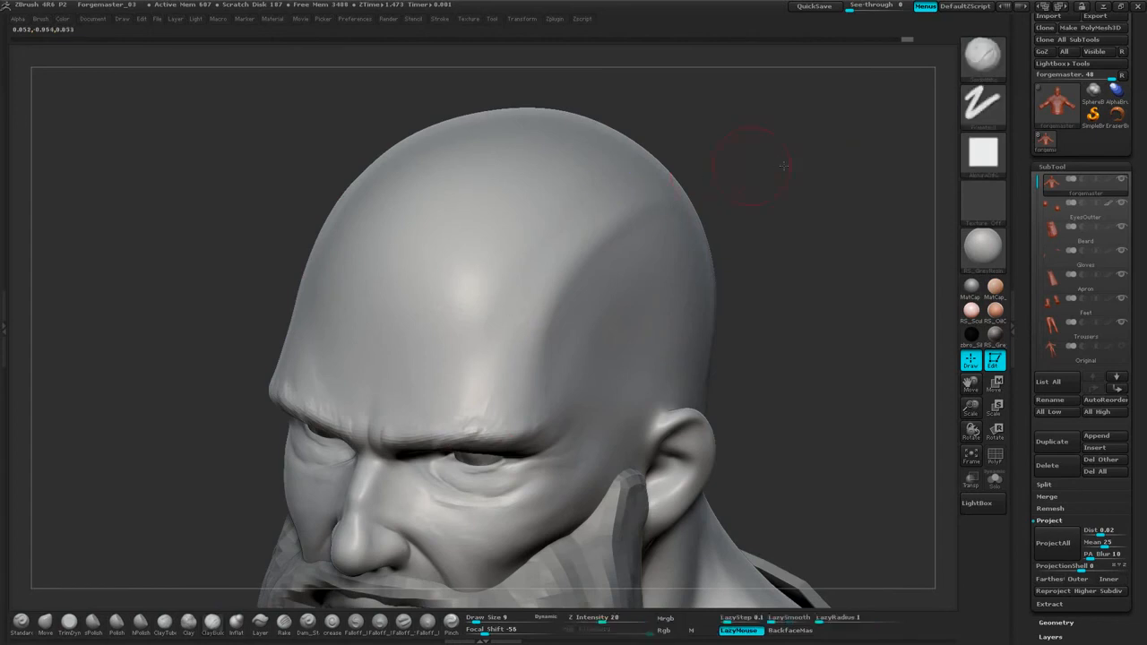
{"action": "mouse_move", "coordinate": [768, 154]}
{"action": "left_mouse_down", "text": "shift"}
{"action": "mouse_move", "coordinate": [761, 185]}
{"action": "mouse_move", "coordinate": [689, 228]}
{"action": "mouse_move", "coordinate": [765, 221]}
{"action": "mouse_move", "coordinate": [820, 135]}
{"action": "mouse_move", "coordinate": [794, 202]}
{"action": "mouse_move", "coordinate": [785, 185]}
{"action": "left_mouse_up", "text": "shift"}
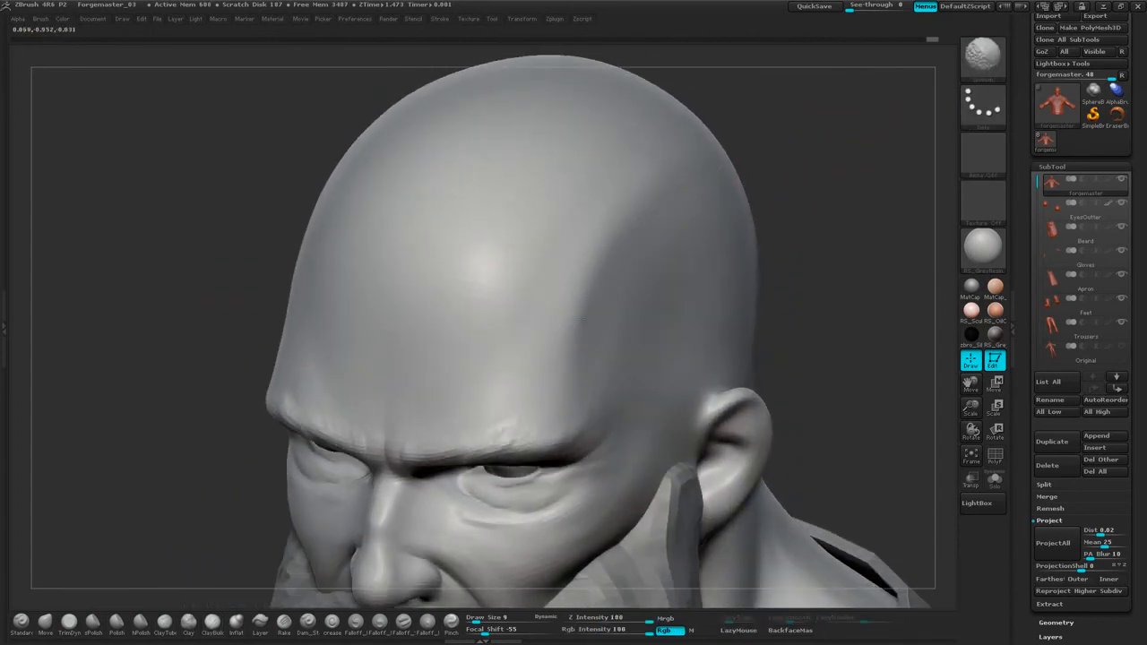
{"action": "left_click_drag", "start_coordinate": [796, 142], "coordinate": [648, 276], "text": "shift"}
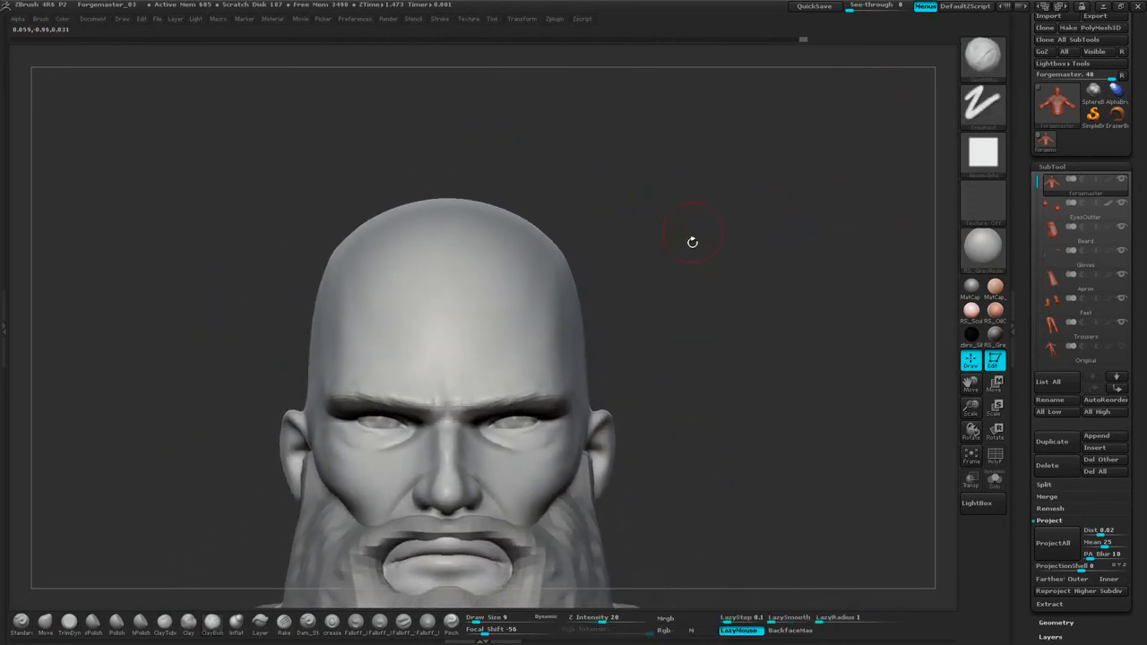
Sculpt faint horizontal creases across the middle of the forehead and soften them with smoothing.
{"action": "left_click_drag", "start_coordinate": [693, 243], "coordinate": [762, 309], "text": "alt"}
{"action": "left_click_drag", "start_coordinate": [802, 215], "coordinate": [838, 182]}
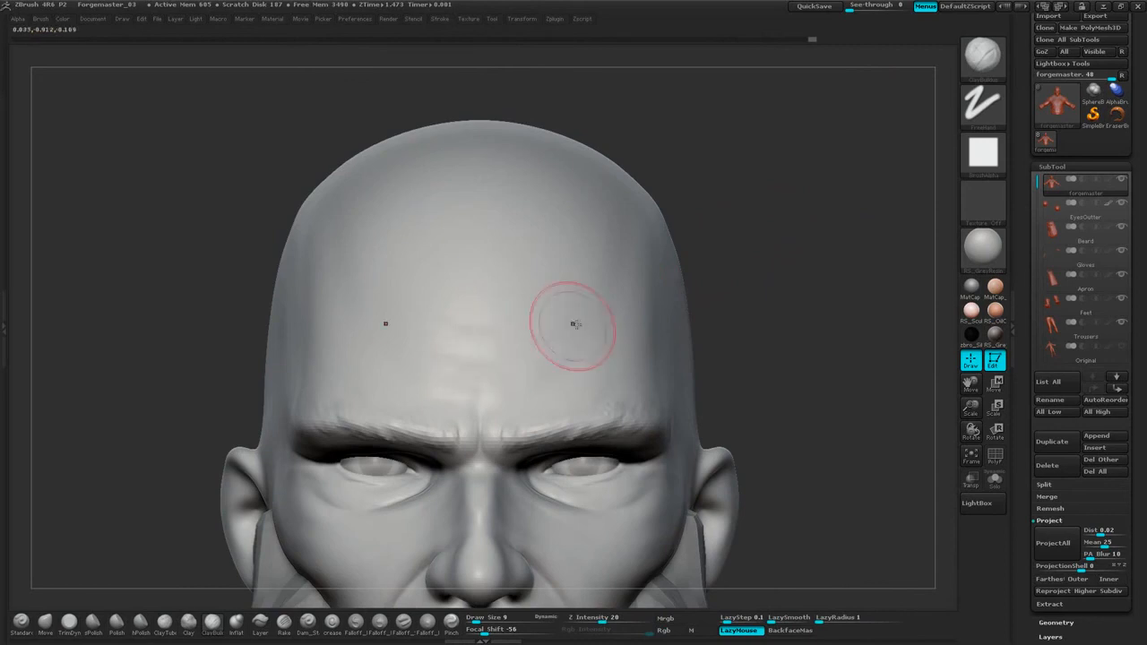
{"action": "mouse_move", "coordinate": [727, 198]}
{"action": "left_mouse_down"}
{"action": "mouse_move", "coordinate": [779, 215]}
{"action": "mouse_move", "coordinate": [681, 232]}
{"action": "left_mouse_up"}
{"action": "left_click_drag", "start_coordinate": [575, 246], "coordinate": [595, 227], "text": "shift"}
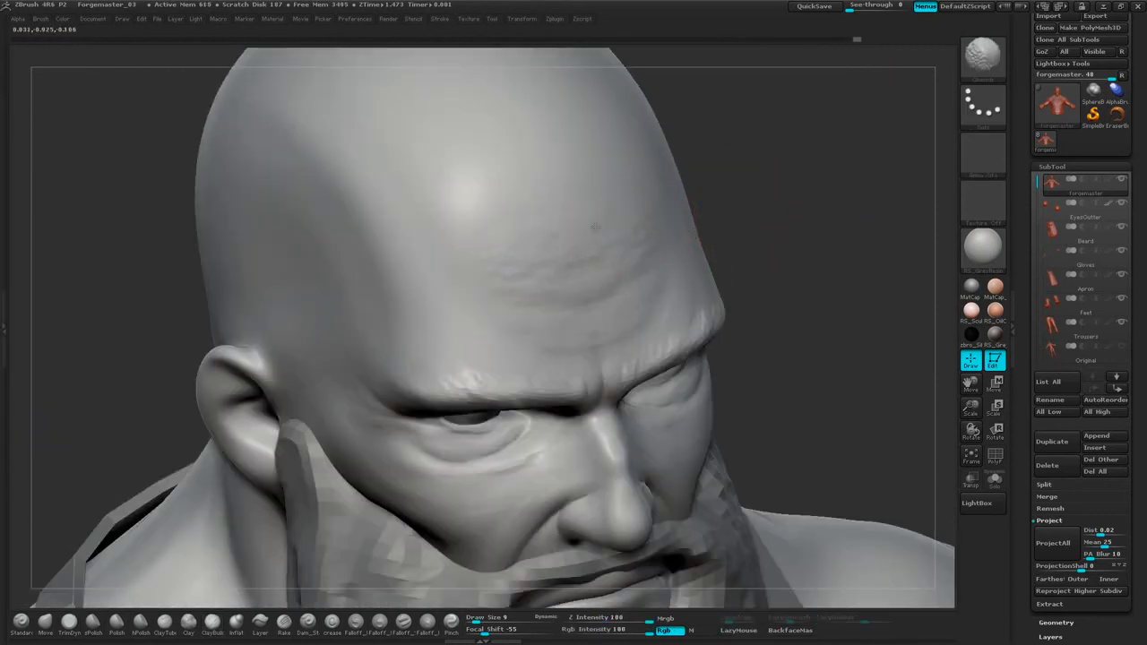
{"action": "left_click_drag", "start_coordinate": [816, 176], "coordinate": [868, 199]}
Raise the body mesh one subdivision level and add finer horizontal wrinkles up the forehead, smoothing them back.
{"action": "right_click", "coordinate": [864, 280]}
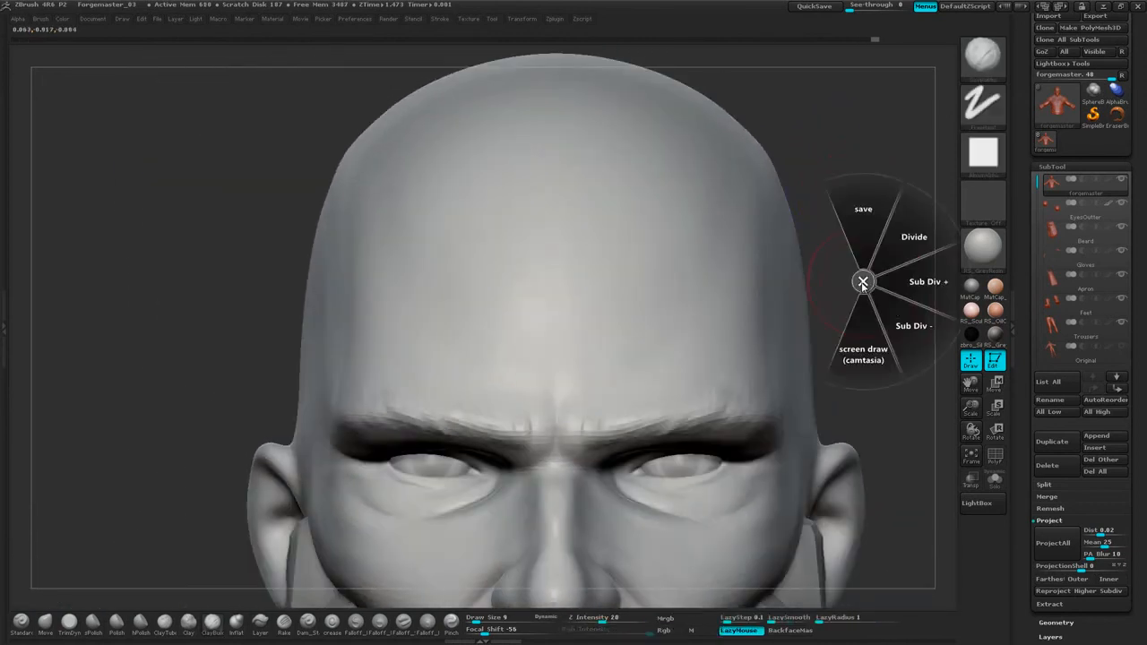
{"action": "left_click", "coordinate": [934, 289]}
{"action": "mouse_move", "coordinate": [854, 296]}
{"action": "left_mouse_down"}
{"action": "mouse_move", "coordinate": [892, 229]}
{"action": "mouse_move", "coordinate": [855, 224]}
{"action": "mouse_move", "coordinate": [863, 210]}
{"action": "mouse_move", "coordinate": [744, 256]}
{"action": "left_mouse_up"}
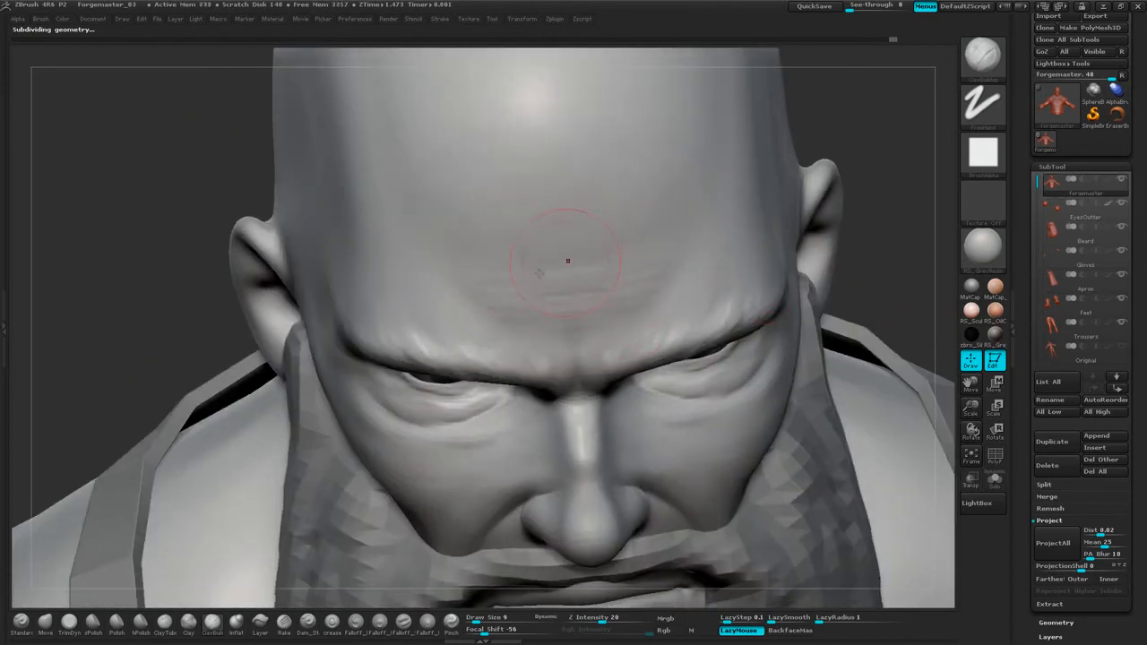
{"action": "left_click_drag", "start_coordinate": [587, 243], "coordinate": [659, 235]}
{"action": "left_click_drag", "start_coordinate": [663, 183], "coordinate": [597, 177]}
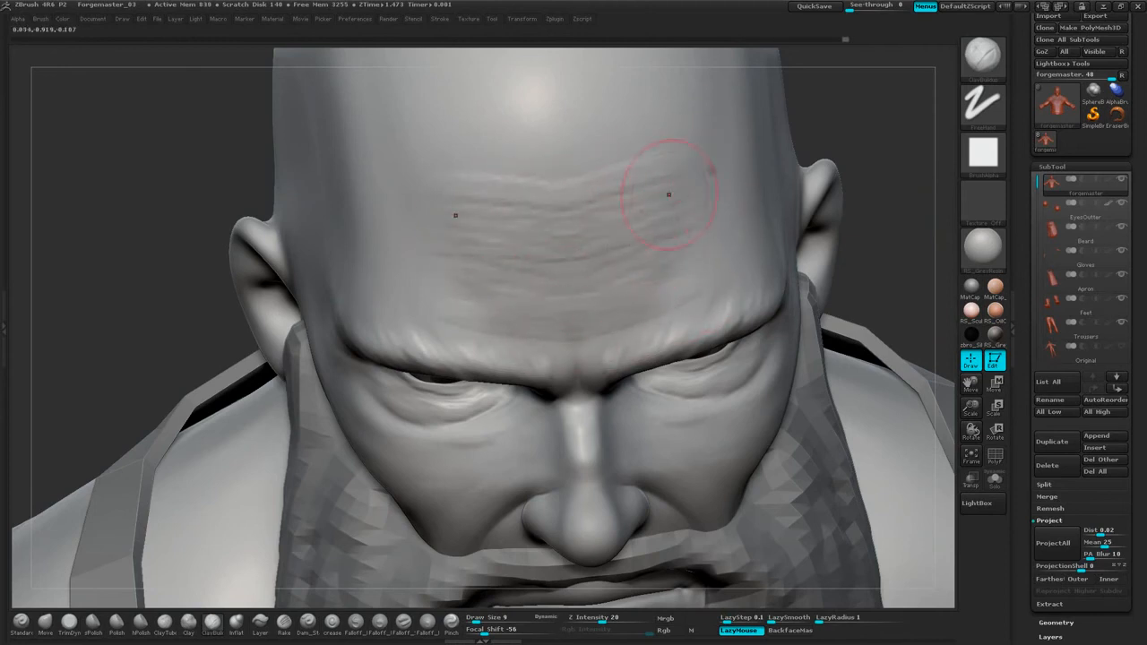
{"action": "left_click_drag", "start_coordinate": [642, 165], "coordinate": [597, 181], "text": "shift"}
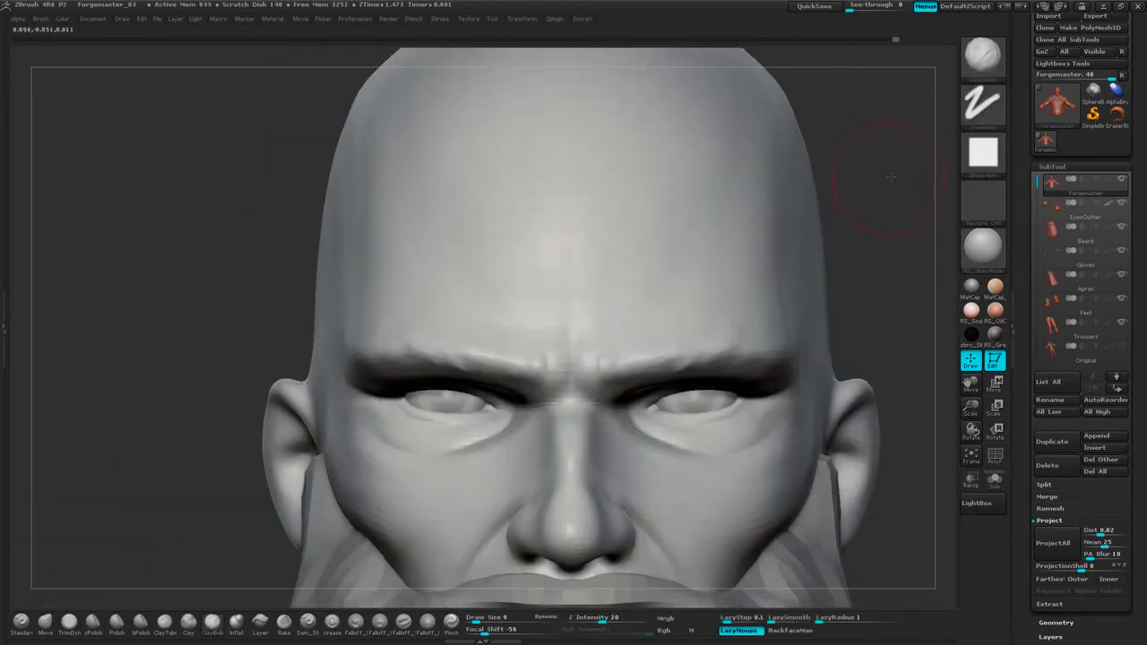
Touch up the forehead creases and smooth the surface between the temple and the ear.
{"action": "left_click_drag", "start_coordinate": [891, 178], "coordinate": [829, 260], "text": "alt"}
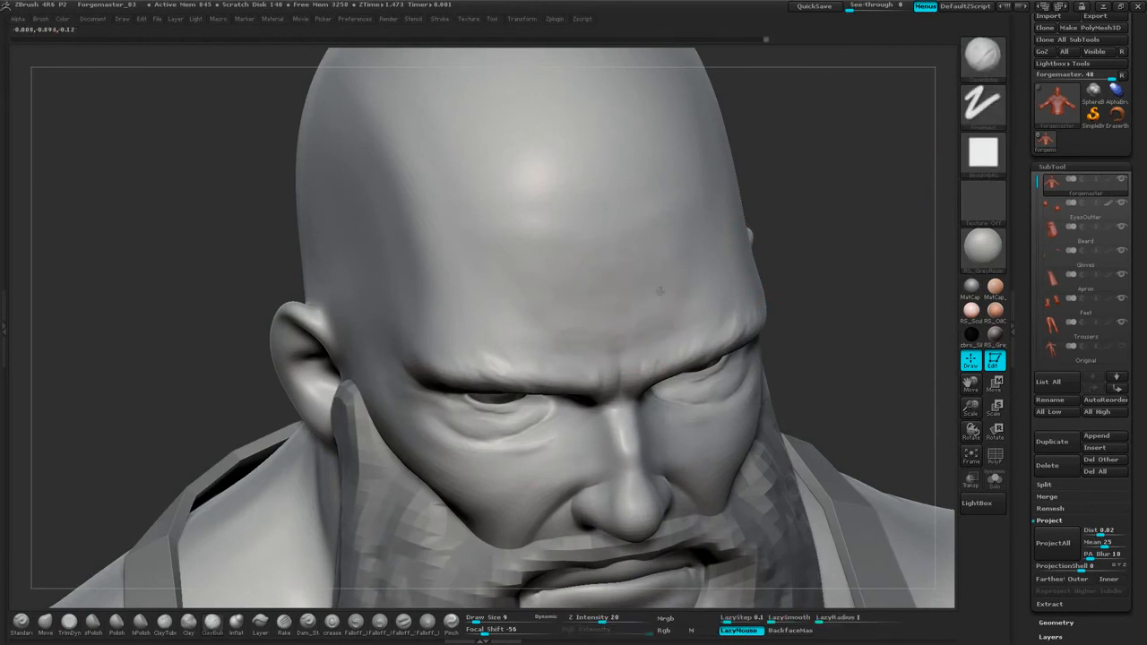
{"action": "left_click_drag", "start_coordinate": [665, 268], "coordinate": [639, 261]}
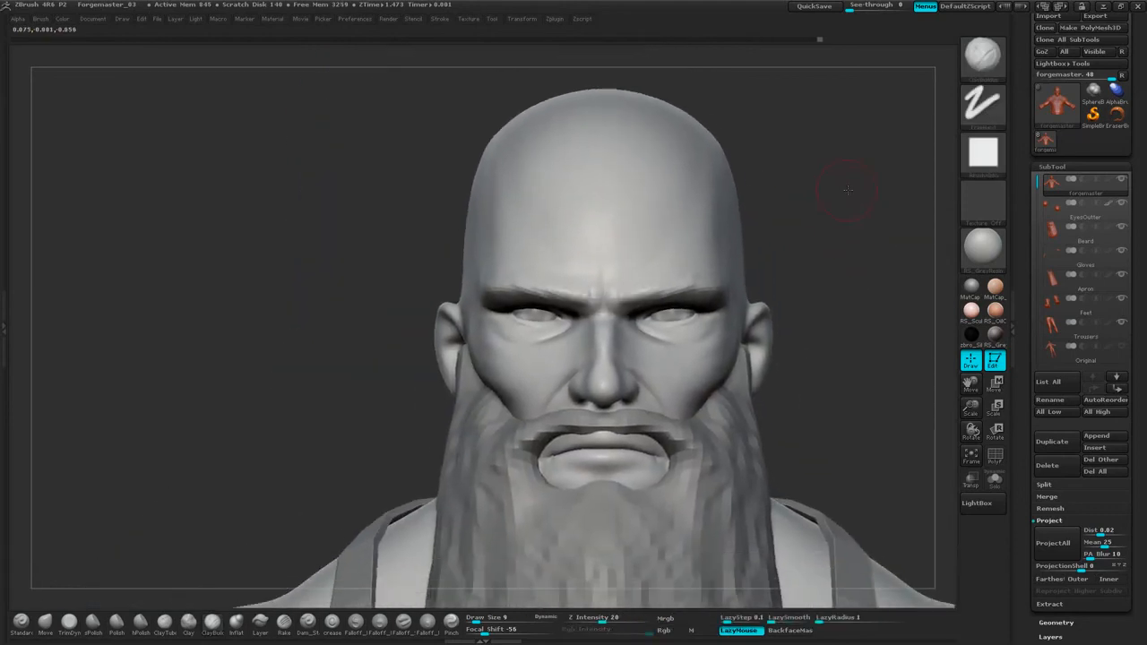
{"action": "left_click_drag", "start_coordinate": [848, 190], "coordinate": [733, 259], "text": "alt"}
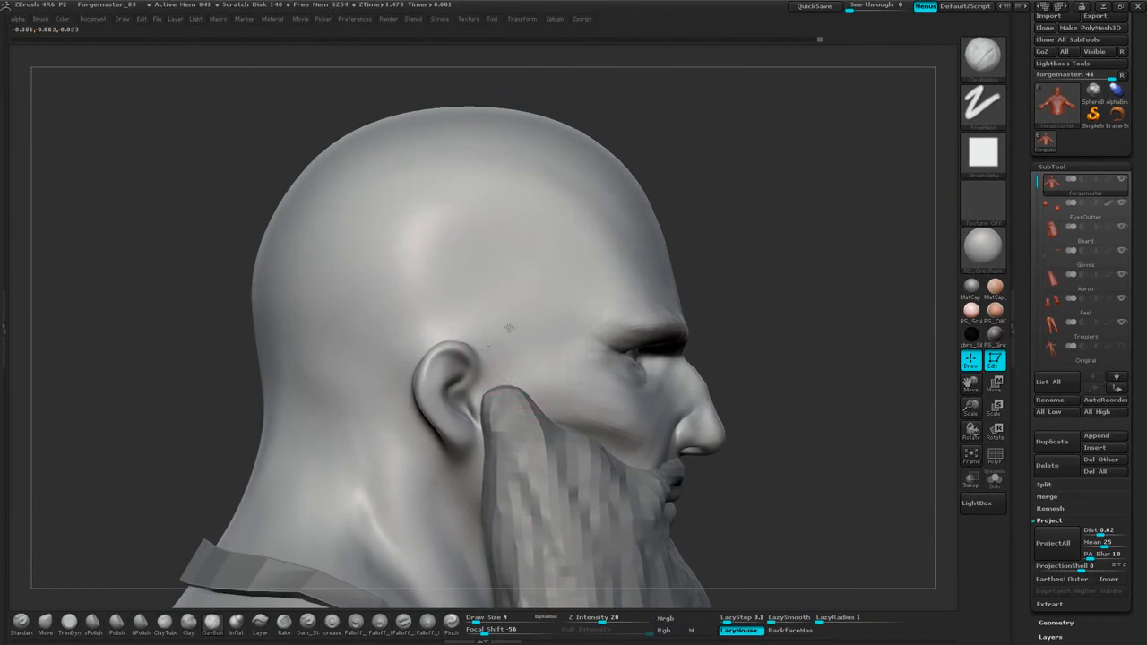
{"action": "key", "text": "shift"}
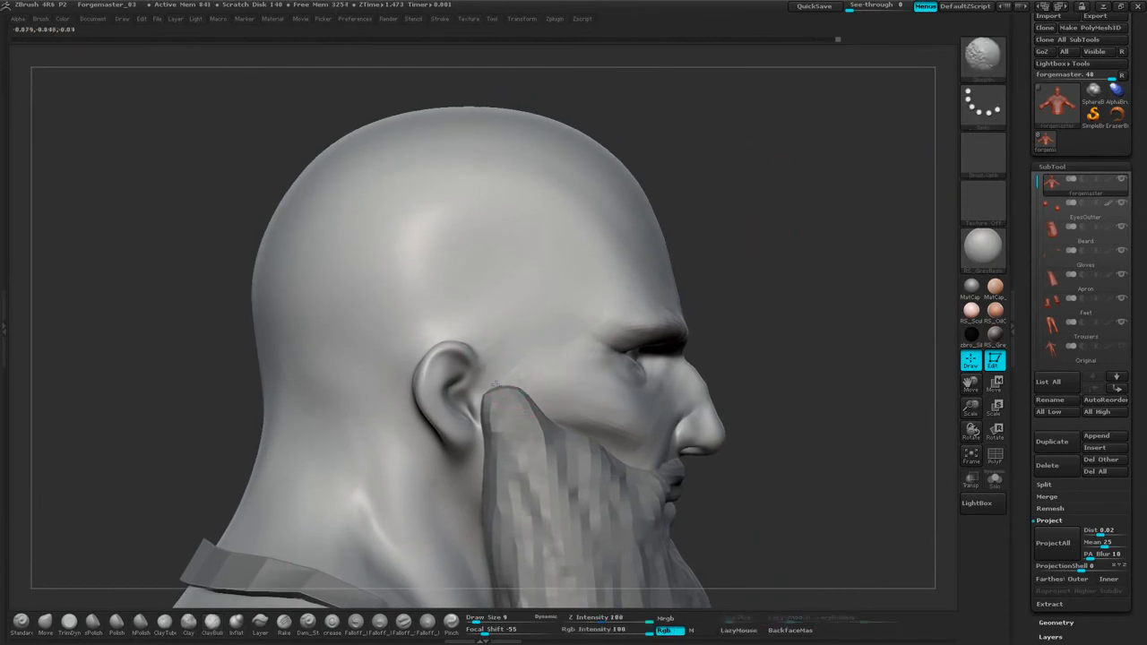
{"action": "left_click_drag", "start_coordinate": [772, 260], "coordinate": [852, 251]}
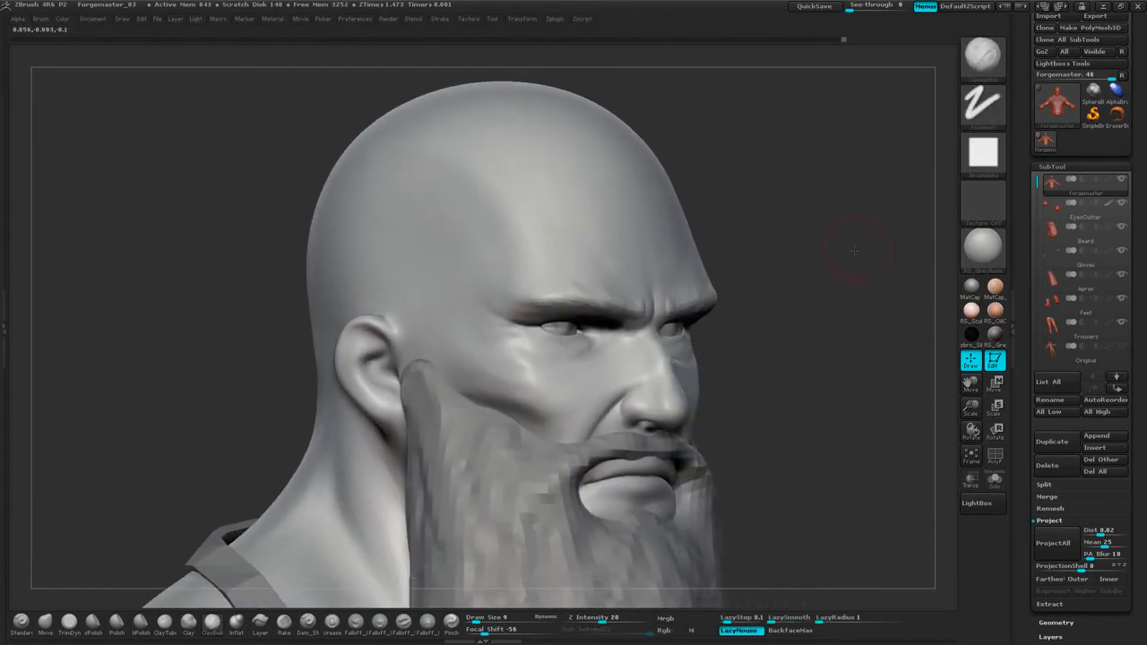
Flatten the planes along the bridge and side of the nose with the hPolish brush at Draw Size 5.
{"action": "mouse_move", "coordinate": [851, 303]}
{"action": "left_mouse_down", "text": "shift"}
{"action": "mouse_move", "coordinate": [869, 366]}
{"action": "mouse_move", "coordinate": [914, 340]}
{"action": "mouse_move", "coordinate": [893, 289]}
{"action": "mouse_move", "coordinate": [838, 278]}
{"action": "mouse_move", "coordinate": [838, 261]}
{"action": "mouse_move", "coordinate": [688, 286]}
{"action": "left_mouse_up", "text": "shift"}
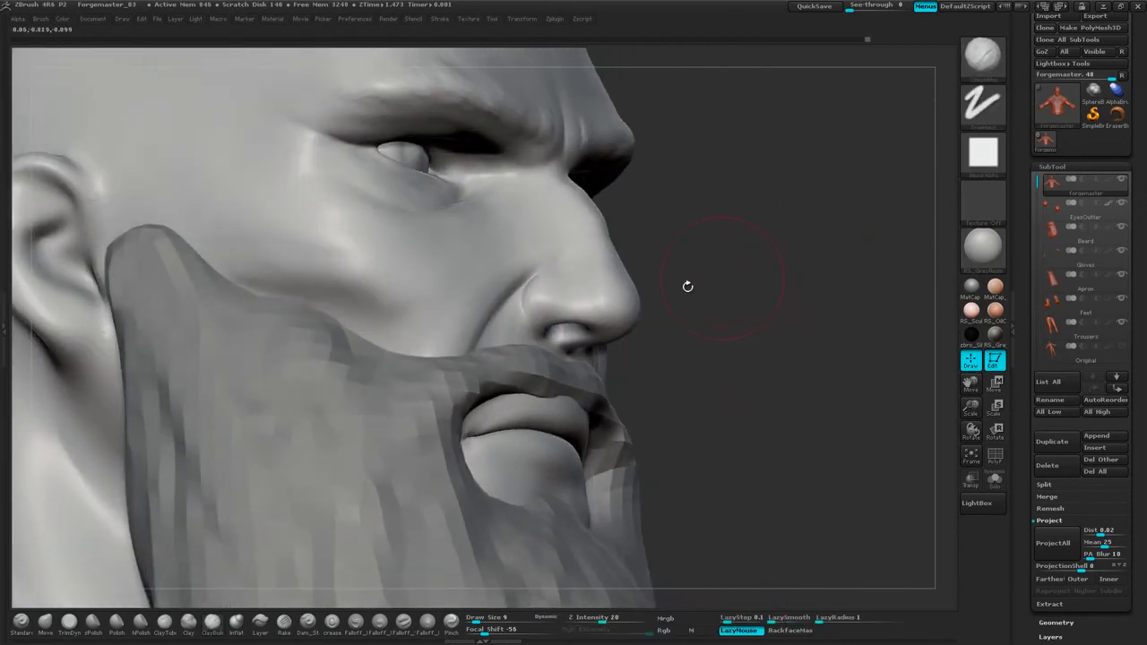
{"action": "left_click", "coordinate": [142, 625]}
{"action": "mouse_move", "coordinate": [778, 262]}
{"action": "left_mouse_down", "text": "alt"}
{"action": "mouse_move", "coordinate": [777, 287]}
{"action": "mouse_move", "coordinate": [761, 290]}
{"action": "mouse_move", "coordinate": [717, 262]}
{"action": "left_mouse_up", "text": "alt"}
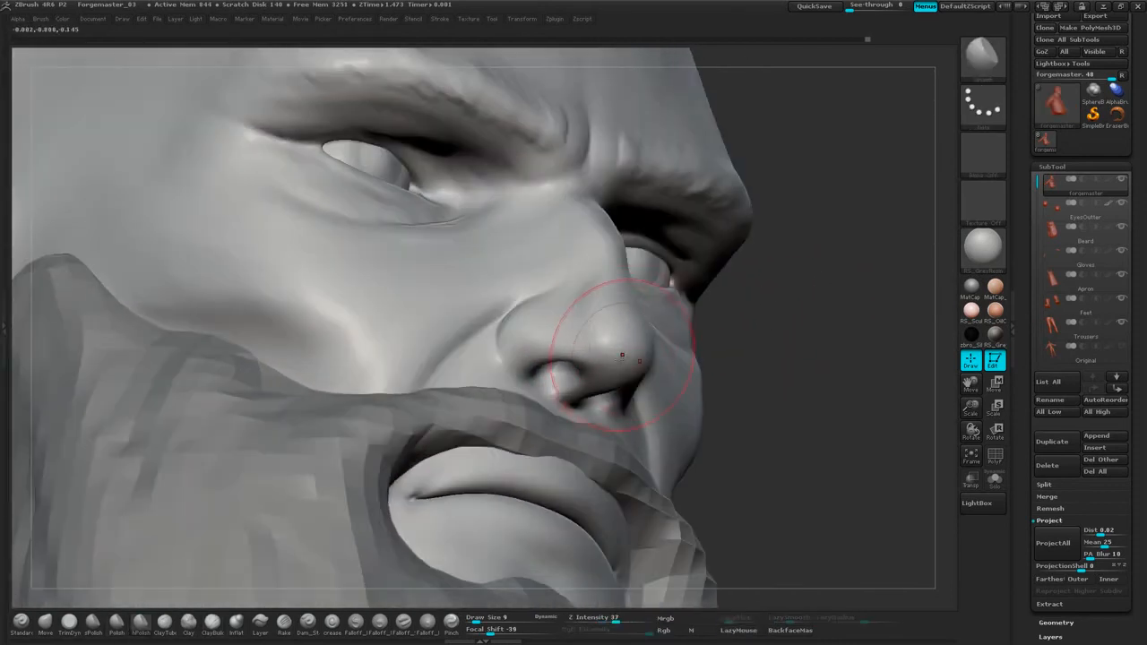
{"action": "left_click_drag", "start_coordinate": [820, 333], "coordinate": [668, 339]}
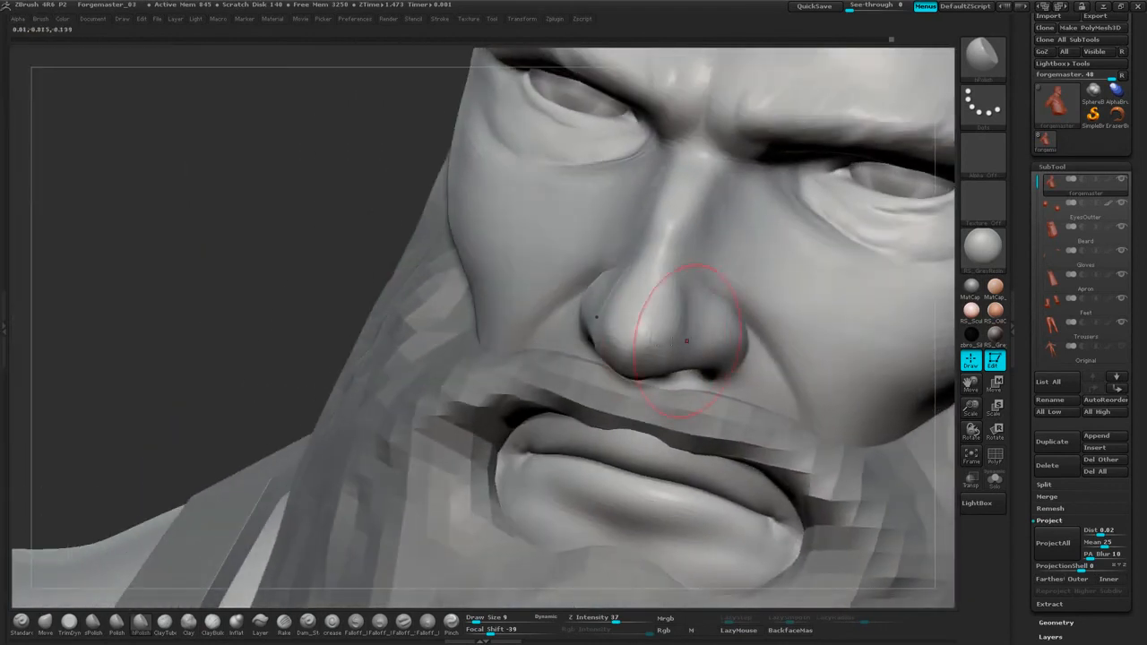
{"action": "key", "text": "space"}
{"action": "mouse_move", "coordinate": [724, 286]}
{"action": "left_mouse_down"}
{"action": "mouse_move", "coordinate": [716, 281]}
{"action": "mouse_move", "coordinate": [727, 281]}
{"action": "left_mouse_up"}
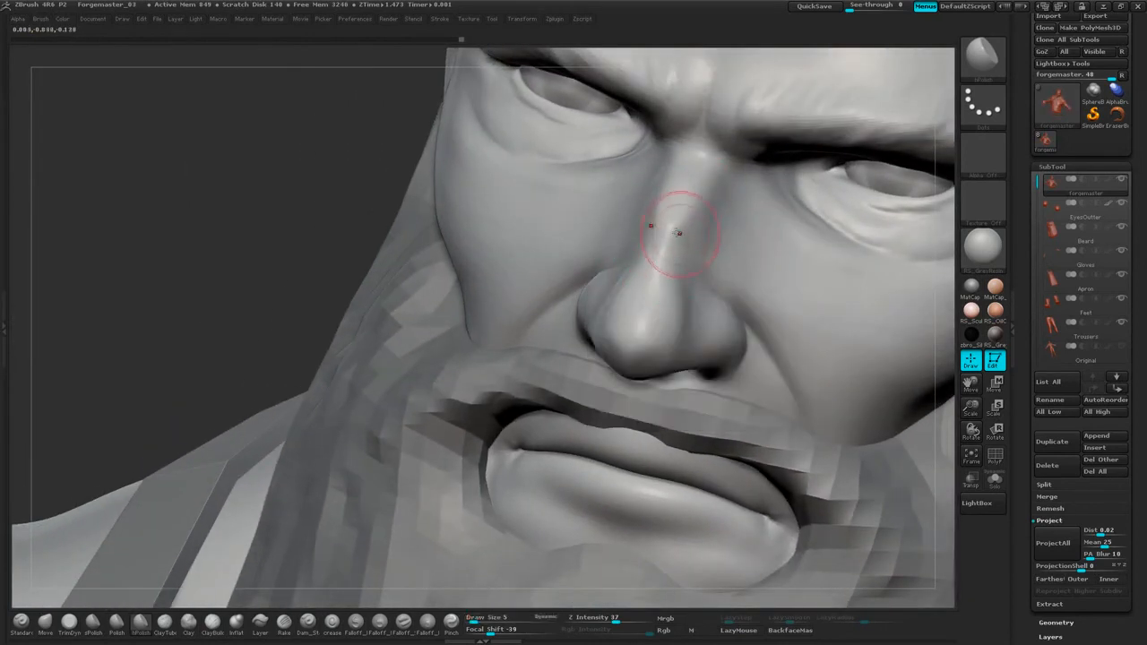
{"action": "left_click_drag", "start_coordinate": [338, 277], "coordinate": [281, 256]}
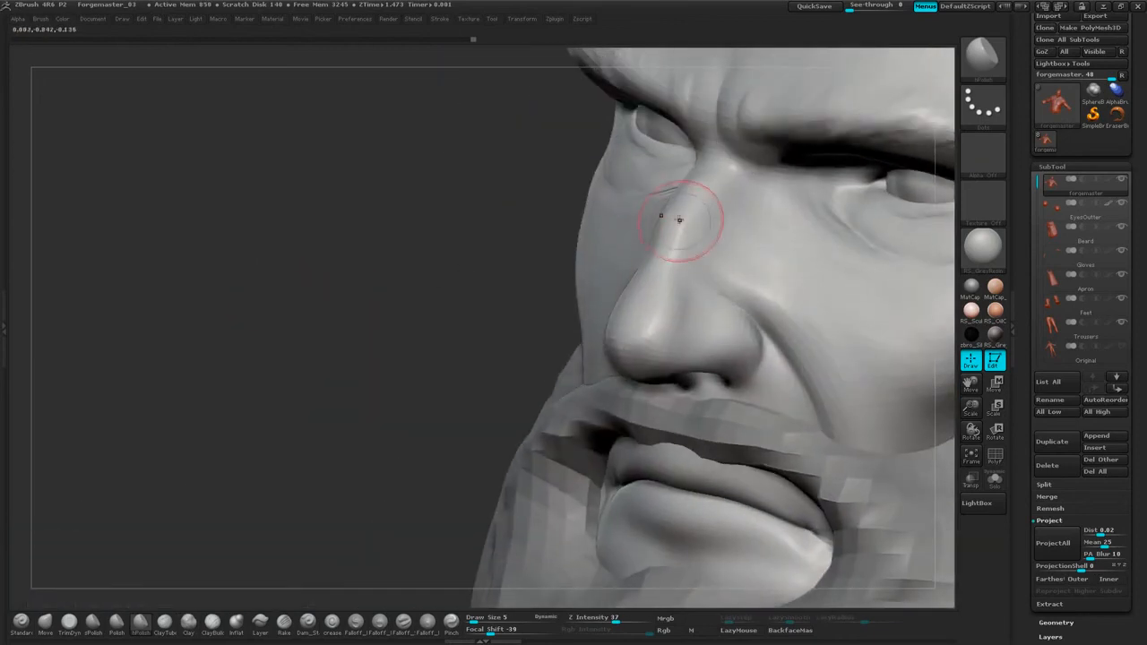
{"action": "left_click_drag", "start_coordinate": [658, 287], "coordinate": [645, 328]}
Polish the tip, underside and nostril wings of the nose into crisper planes.
{"action": "left_click_drag", "start_coordinate": [434, 407], "coordinate": [460, 380]}
{"action": "left_click_drag", "start_coordinate": [636, 338], "coordinate": [631, 352]}
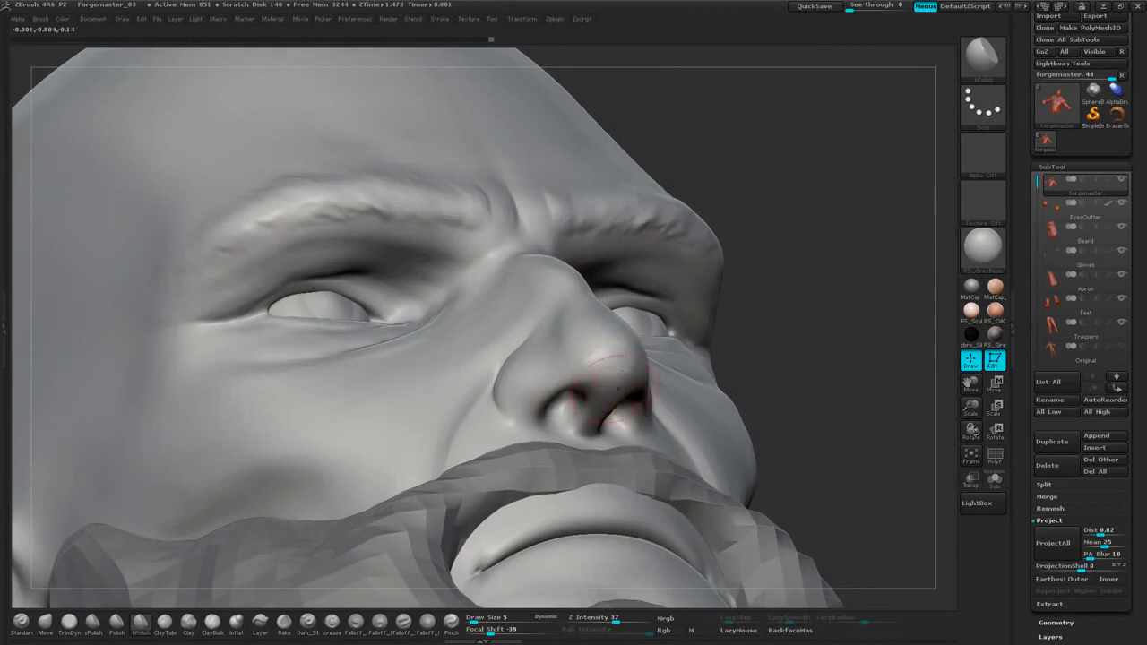
{"action": "left_click_drag", "start_coordinate": [746, 313], "coordinate": [860, 309]}
{"action": "left_click_drag", "start_coordinate": [647, 347], "coordinate": [650, 387]}
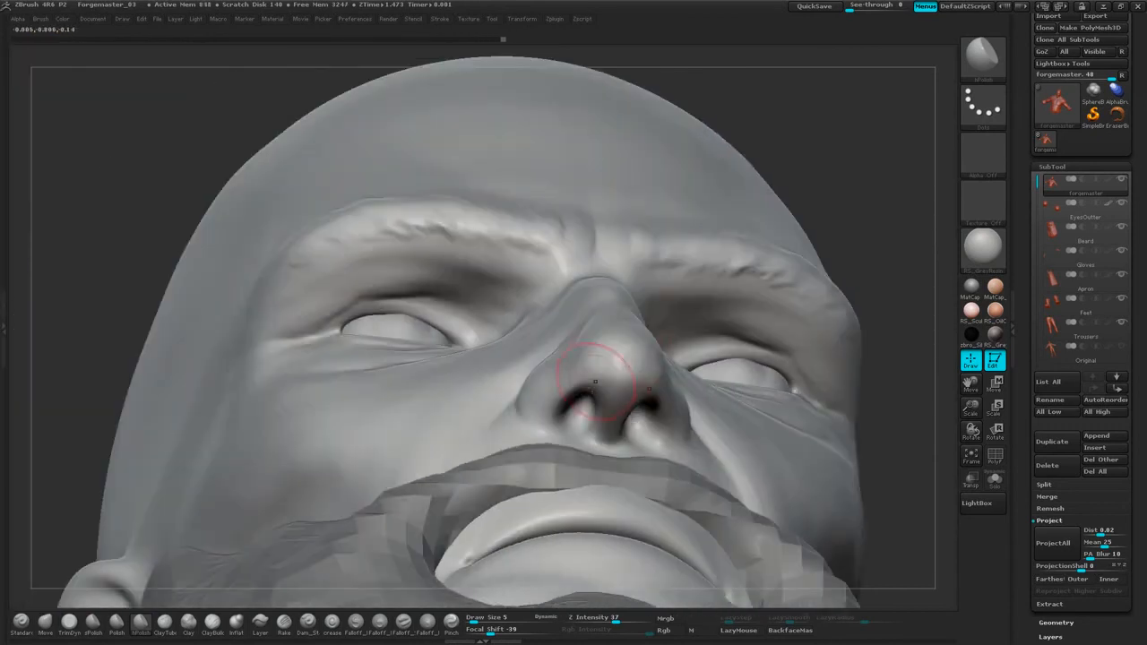
{"action": "mouse_move", "coordinate": [867, 173]}
{"action": "left_mouse_down"}
{"action": "mouse_move", "coordinate": [855, 241]}
{"action": "mouse_move", "coordinate": [573, 323]}
{"action": "left_mouse_up"}
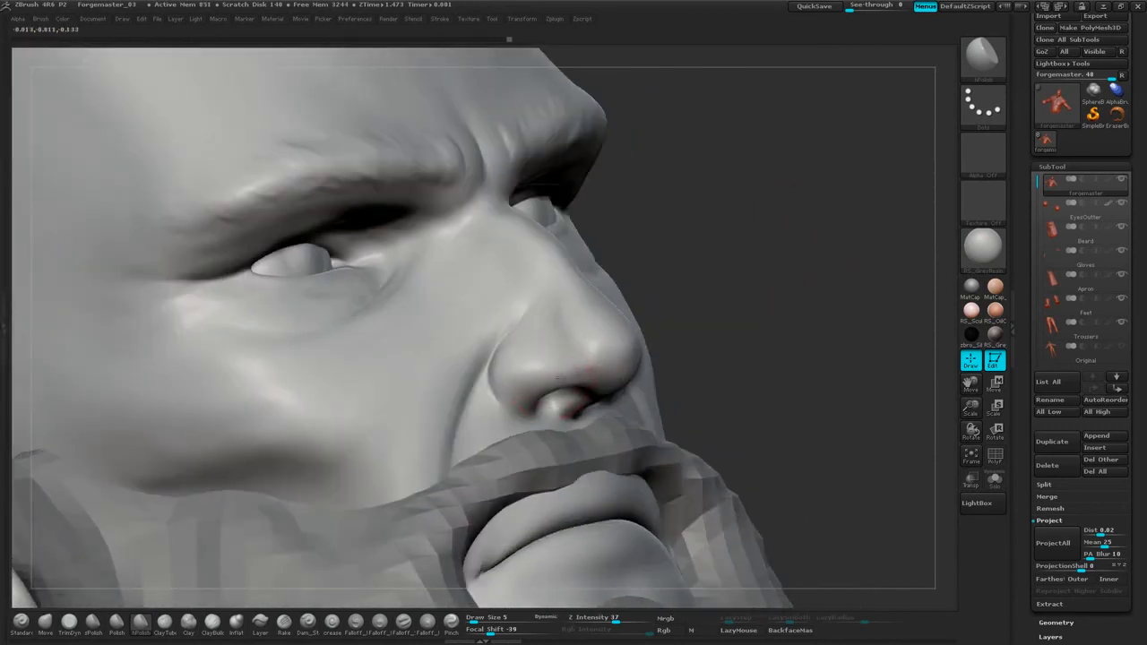
{"action": "mouse_move", "coordinate": [744, 269]}
{"action": "left_mouse_down"}
{"action": "mouse_move", "coordinate": [776, 256]}
{"action": "mouse_move", "coordinate": [742, 266]}
{"action": "mouse_move", "coordinate": [750, 307]}
{"action": "mouse_move", "coordinate": [691, 266]}
{"action": "left_mouse_up"}
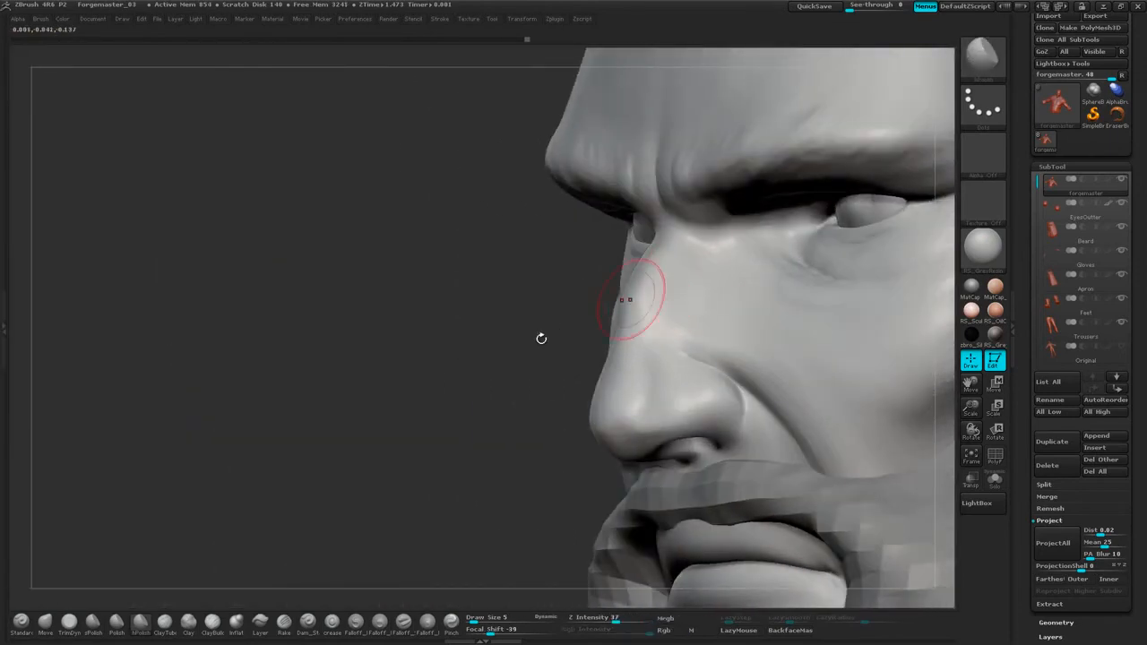
{"action": "left_click_drag", "start_coordinate": [540, 335], "coordinate": [660, 239]}
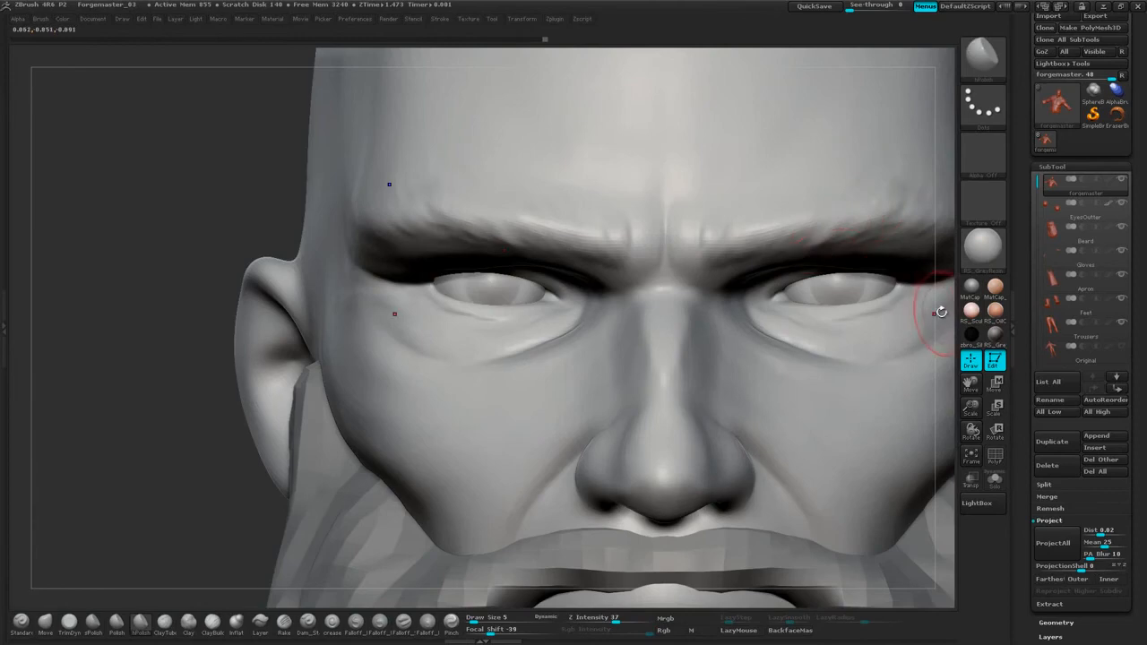
Polish the hollow below the cheekbone with hPolish at Draw Size 9 and smooth it along the beard line.
{"action": "mouse_move", "coordinate": [942, 311]}
{"action": "left_mouse_down"}
{"action": "mouse_move", "coordinate": [705, 225]}
{"action": "mouse_move", "coordinate": [794, 217]}
{"action": "mouse_move", "coordinate": [674, 332]}
{"action": "left_mouse_up"}
{"action": "left_click_drag", "start_coordinate": [914, 303], "coordinate": [871, 325]}
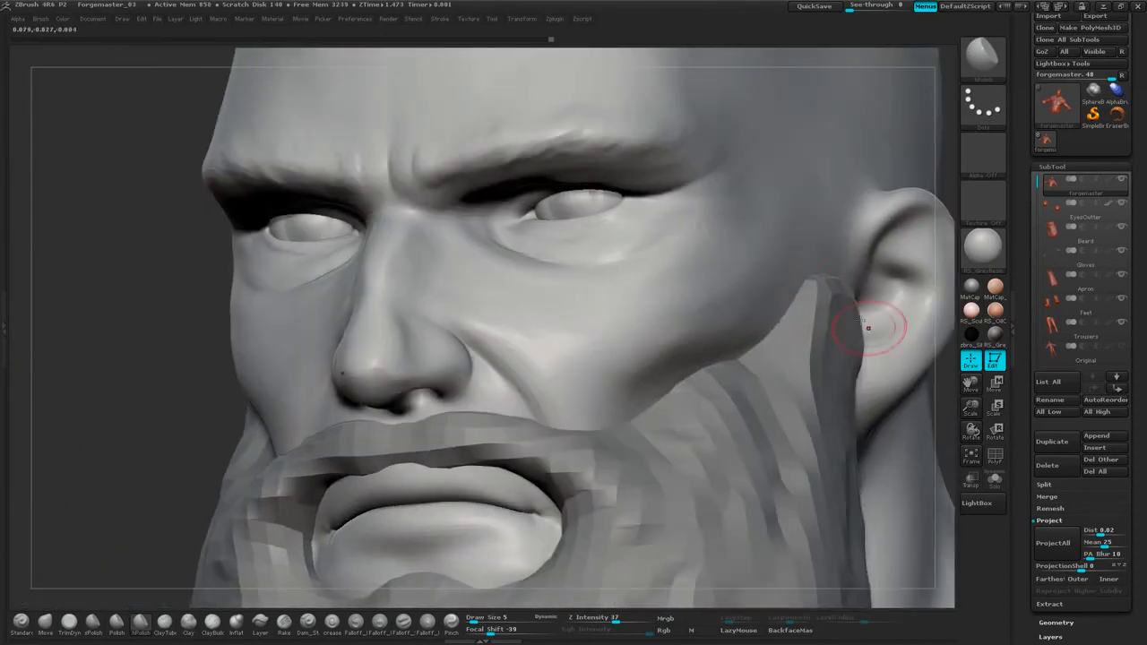
{"action": "key", "text": "space"}
{"action": "left_click_drag", "start_coordinate": [803, 296], "coordinate": [809, 296]}
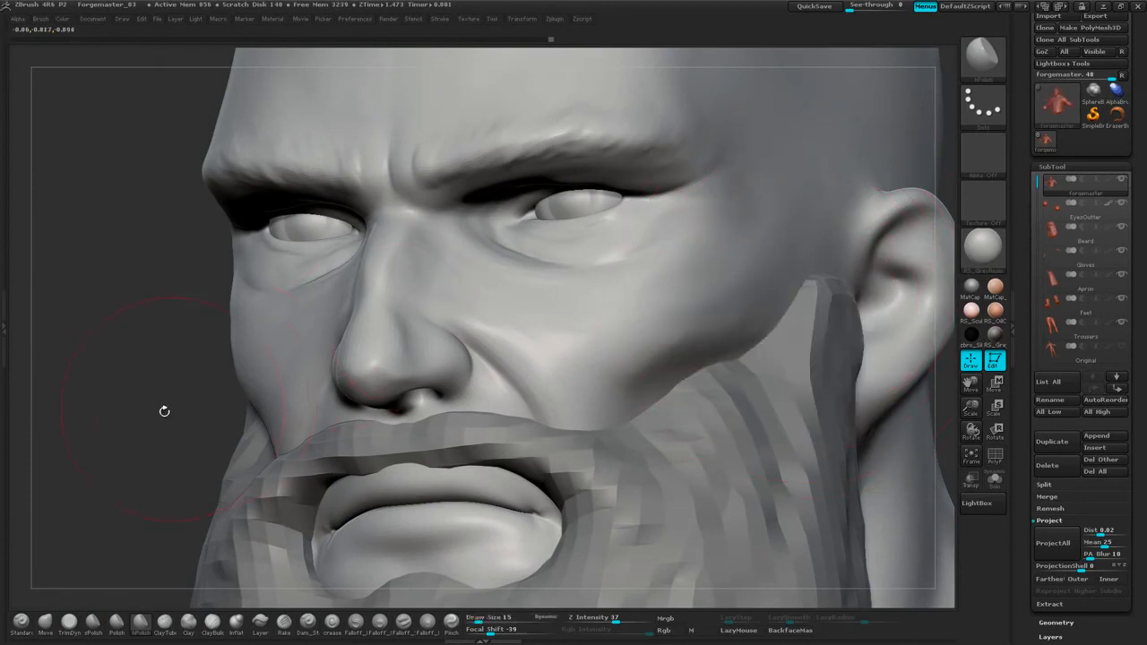
{"action": "left_click_drag", "start_coordinate": [162, 410], "coordinate": [597, 371]}
{"action": "key", "text": "space"}
{"action": "left_click_drag", "start_coordinate": [726, 320], "coordinate": [719, 320]}
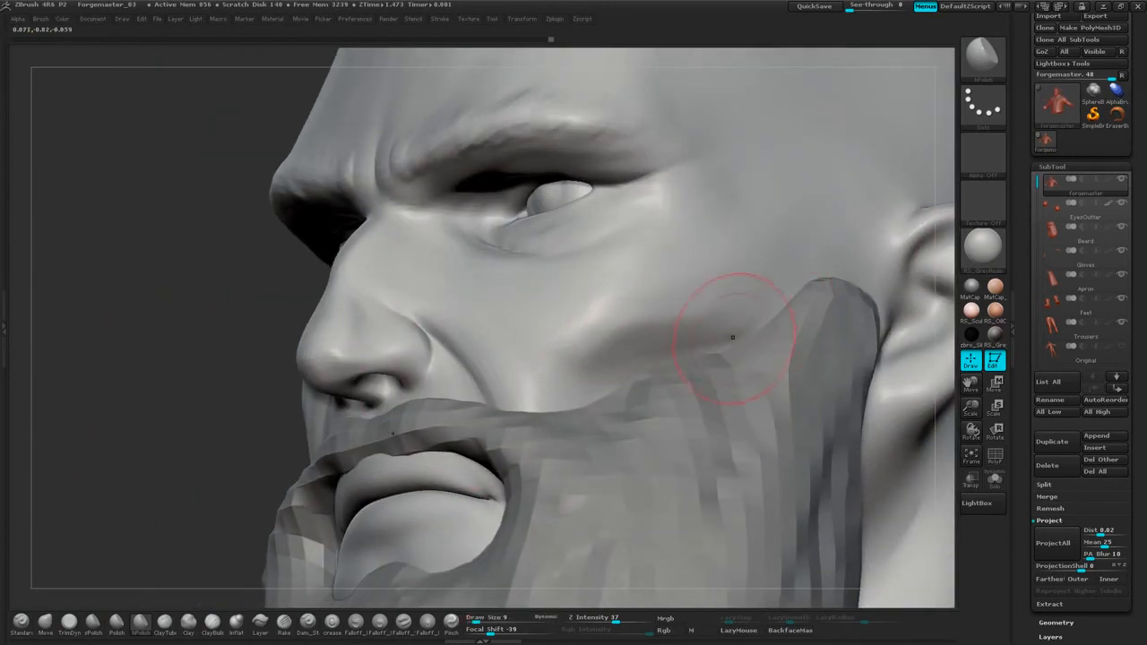
{"action": "left_click_drag", "start_coordinate": [230, 367], "coordinate": [447, 392]}
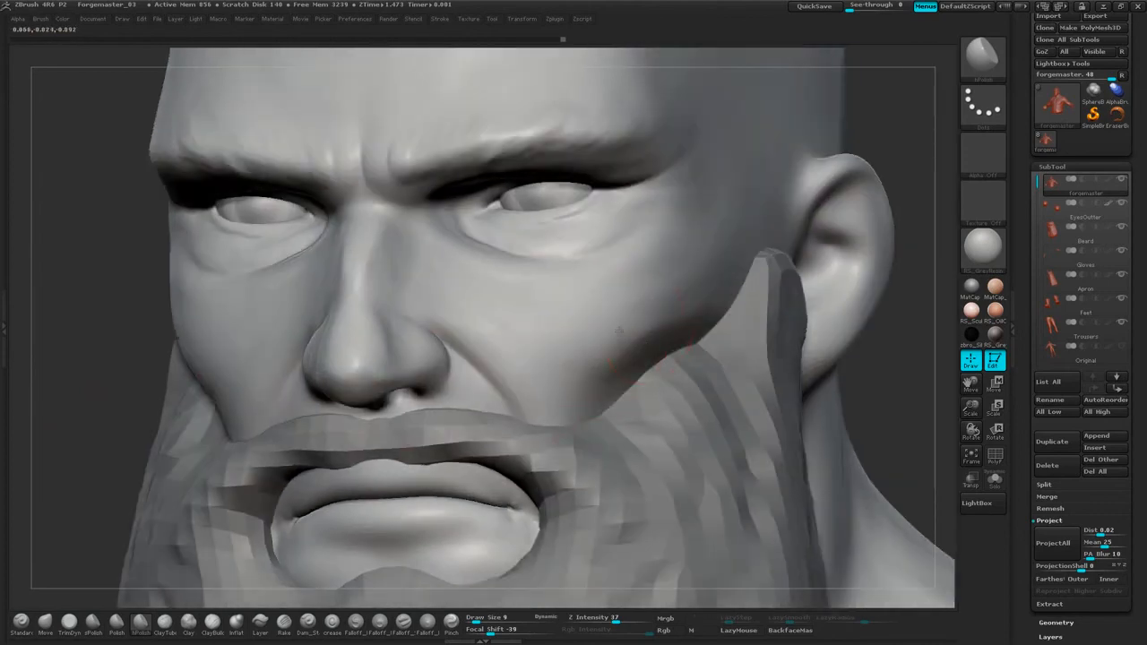
{"action": "left_click_drag", "start_coordinate": [910, 145], "coordinate": [656, 362]}
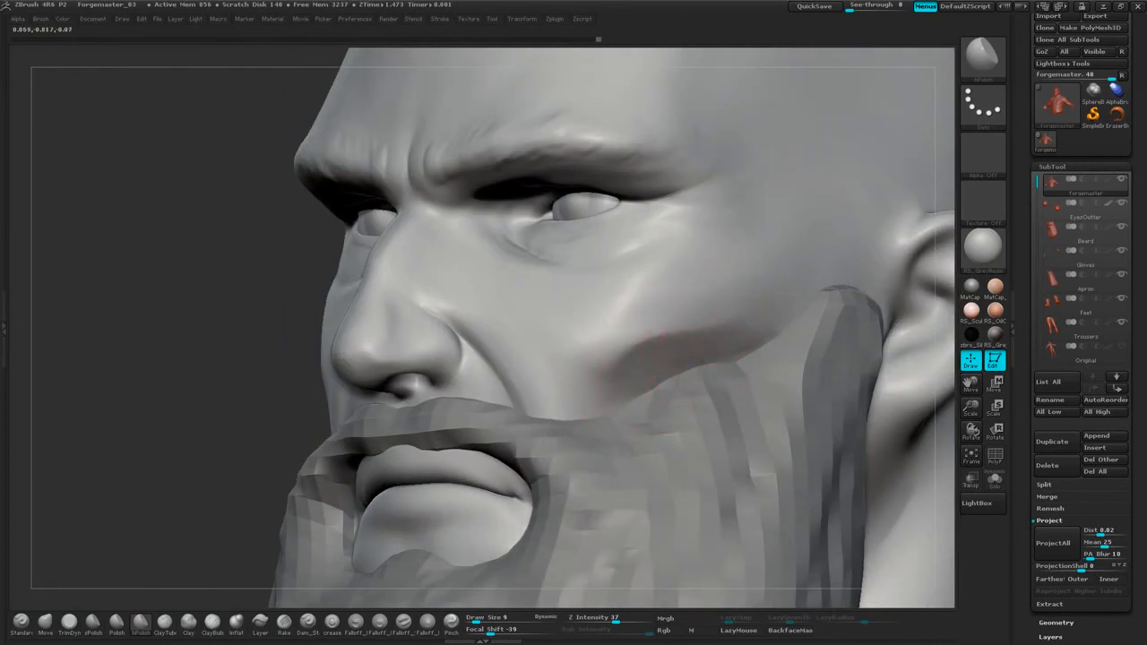
{"action": "left_click_drag", "start_coordinate": [717, 345], "coordinate": [669, 363], "text": "shift"}
{"action": "left_click_drag", "start_coordinate": [274, 374], "coordinate": [344, 353], "text": "shift"}
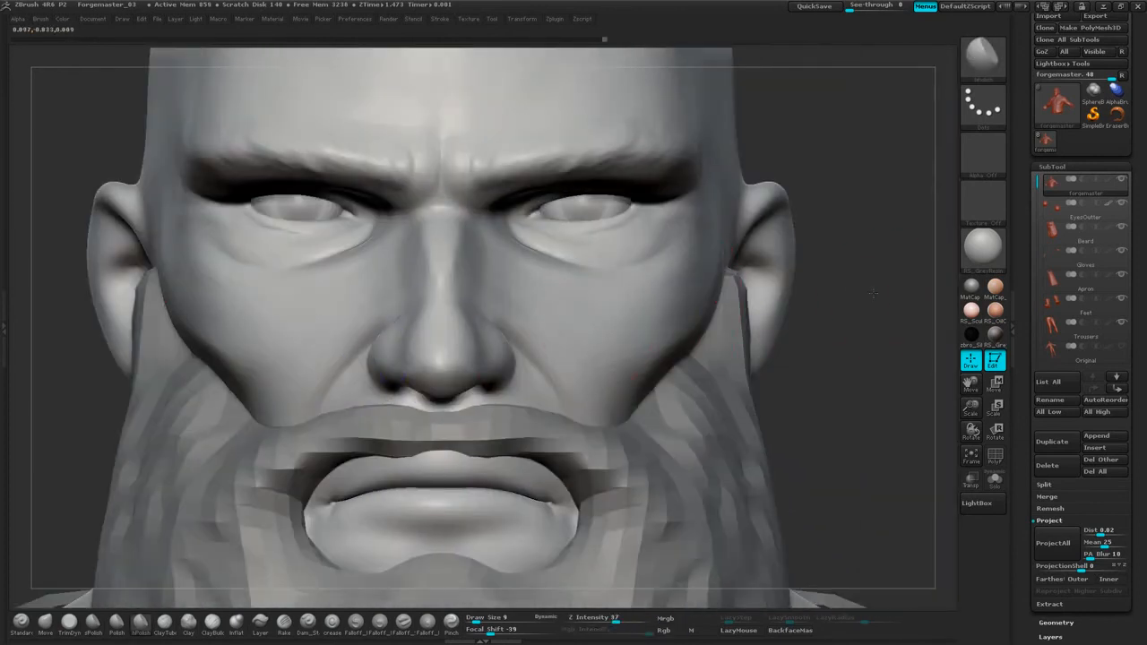
Polish the upper lip into flatter planes with hPolish at Draw Size 3.
{"action": "mouse_move", "coordinate": [873, 293]}
{"action": "left_mouse_down", "text": "alt"}
{"action": "mouse_move", "coordinate": [833, 307]}
{"action": "mouse_move", "coordinate": [900, 264]}
{"action": "mouse_move", "coordinate": [902, 277]}
{"action": "mouse_move", "coordinate": [876, 236]}
{"action": "mouse_move", "coordinate": [852, 225]}
{"action": "mouse_move", "coordinate": [932, 257]}
{"action": "mouse_move", "coordinate": [895, 182]}
{"action": "mouse_move", "coordinate": [913, 188]}
{"action": "left_mouse_up", "text": "alt"}
{"action": "key", "text": "space"}
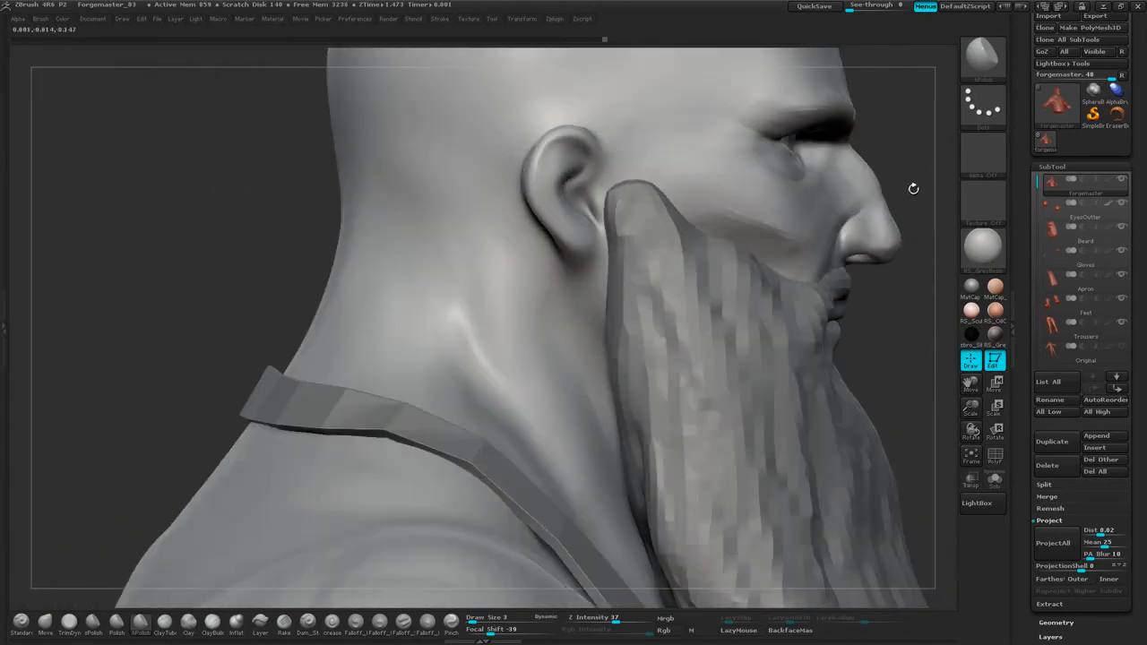
{"action": "mouse_move", "coordinate": [907, 346]}
{"action": "left_mouse_down", "text": "alt"}
{"action": "mouse_move", "coordinate": [820, 417]}
{"action": "mouse_move", "coordinate": [791, 275]}
{"action": "mouse_move", "coordinate": [842, 309]}
{"action": "mouse_move", "coordinate": [789, 351]}
{"action": "left_mouse_up", "text": "alt"}
{"action": "mouse_move", "coordinate": [837, 274]}
{"action": "left_mouse_down", "text": "alt"}
{"action": "mouse_move", "coordinate": [840, 317]}
{"action": "mouse_move", "coordinate": [912, 259]}
{"action": "mouse_move", "coordinate": [843, 279]}
{"action": "mouse_move", "coordinate": [651, 378]}
{"action": "left_mouse_up", "text": "alt"}
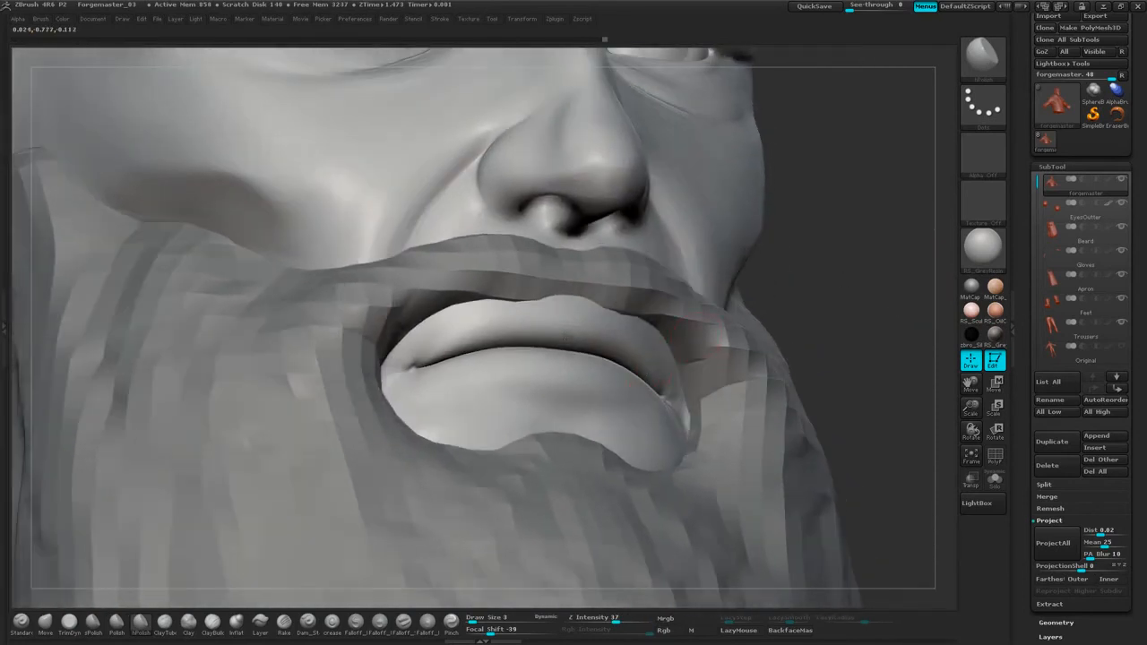
{"action": "mouse_move", "coordinate": [794, 284]}
{"action": "left_mouse_down"}
{"action": "mouse_move", "coordinate": [863, 287]}
{"action": "mouse_move", "coordinate": [609, 345]}
{"action": "left_mouse_up"}
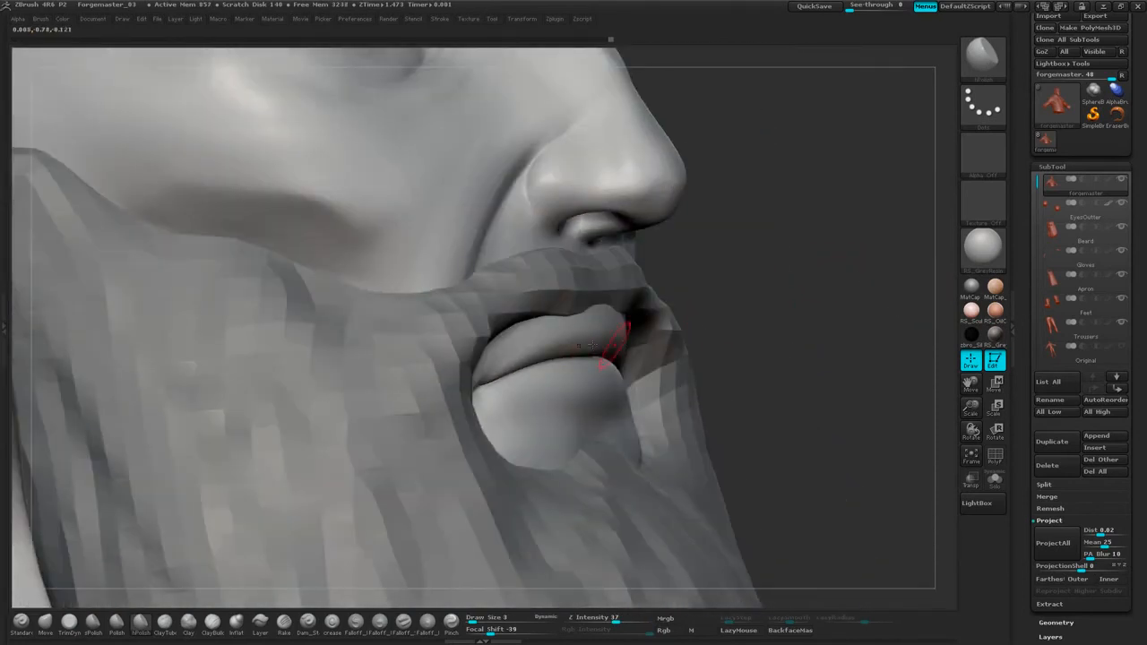
{"action": "left_click_drag", "start_coordinate": [807, 302], "coordinate": [730, 307]}
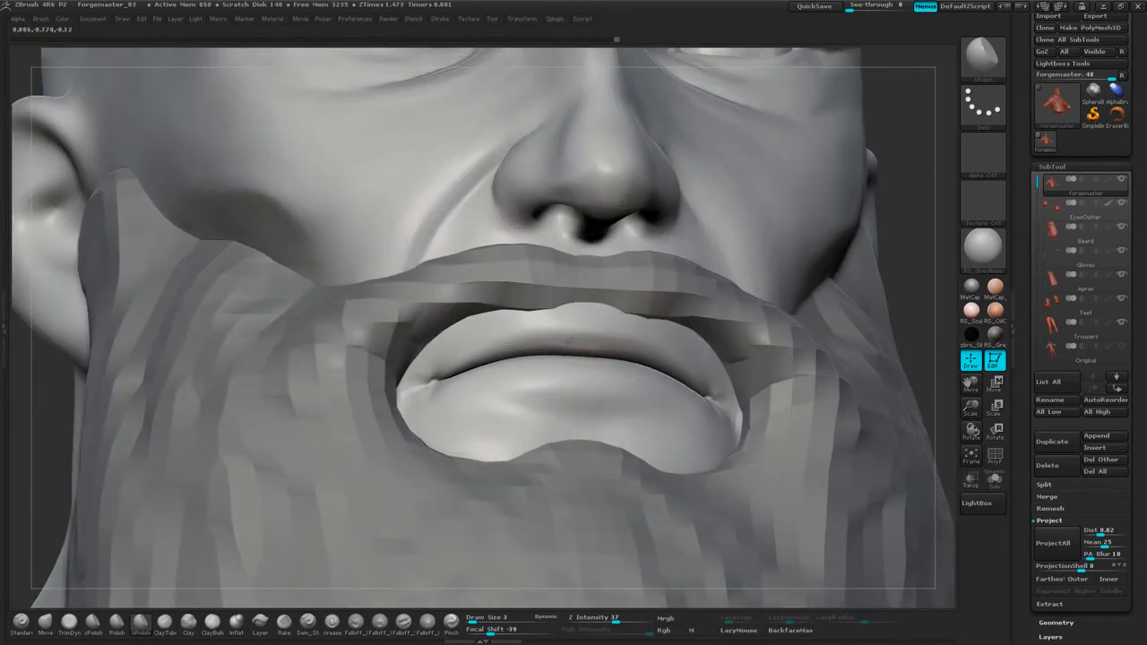
Polish the lower lip's upper edge along the mouth line.
{"action": "mouse_move", "coordinate": [898, 218]}
{"action": "left_mouse_down"}
{"action": "mouse_move", "coordinate": [902, 260]}
{"action": "mouse_move", "coordinate": [652, 349]}
{"action": "left_mouse_up"}
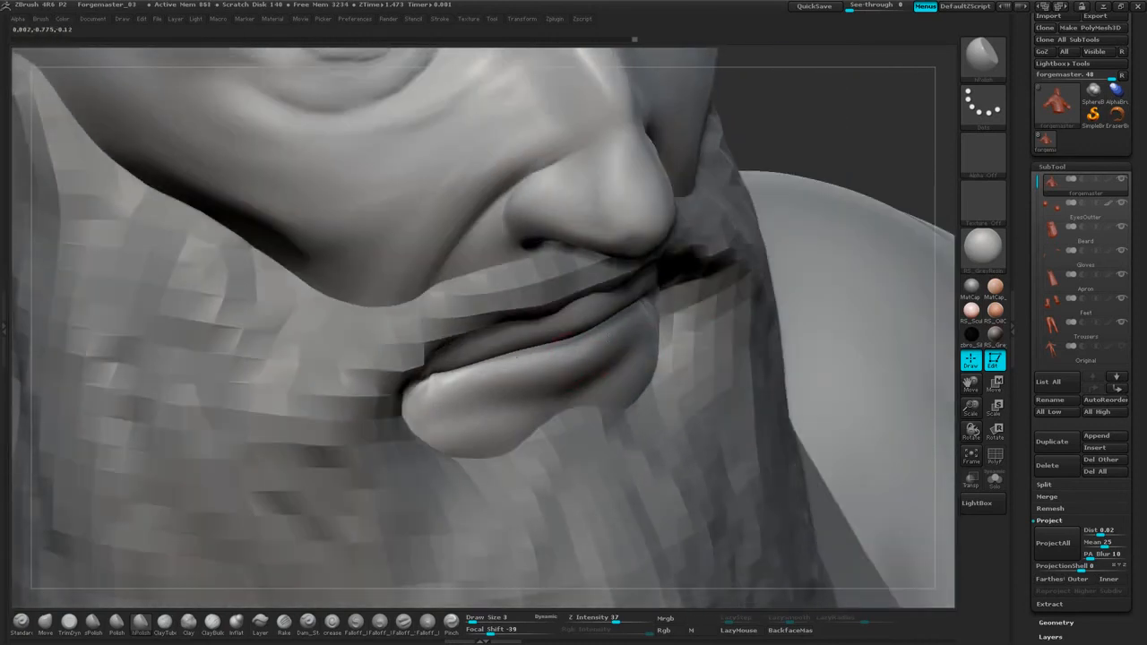
{"action": "left_click_drag", "start_coordinate": [910, 150], "coordinate": [636, 328]}
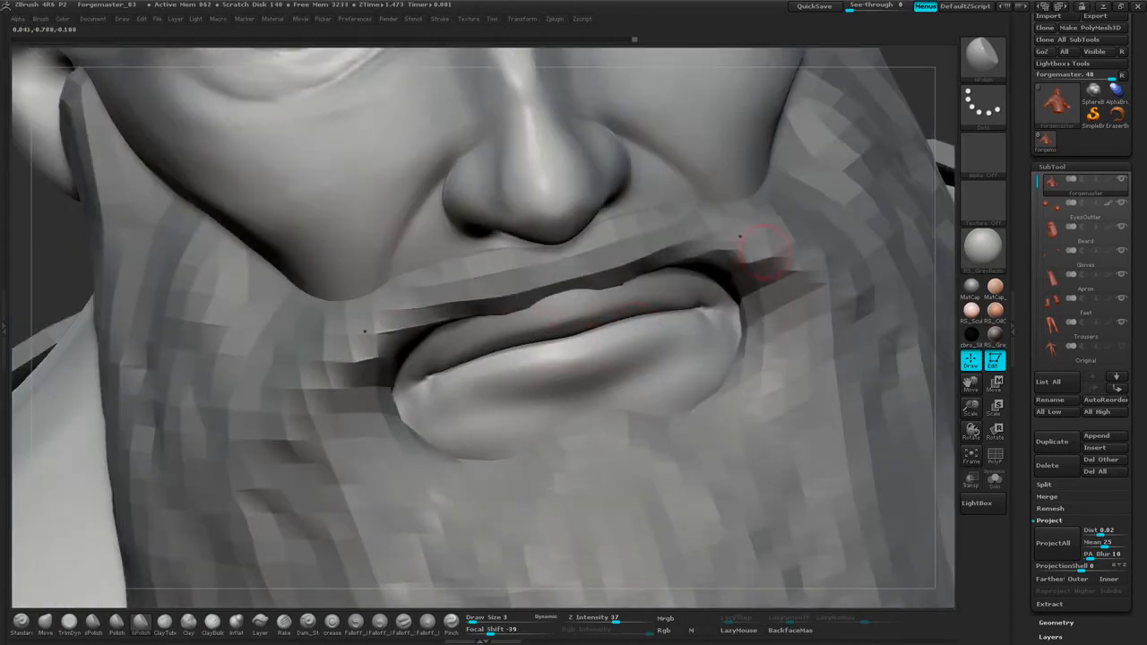
{"action": "left_click_drag", "start_coordinate": [752, 244], "coordinate": [607, 337]}
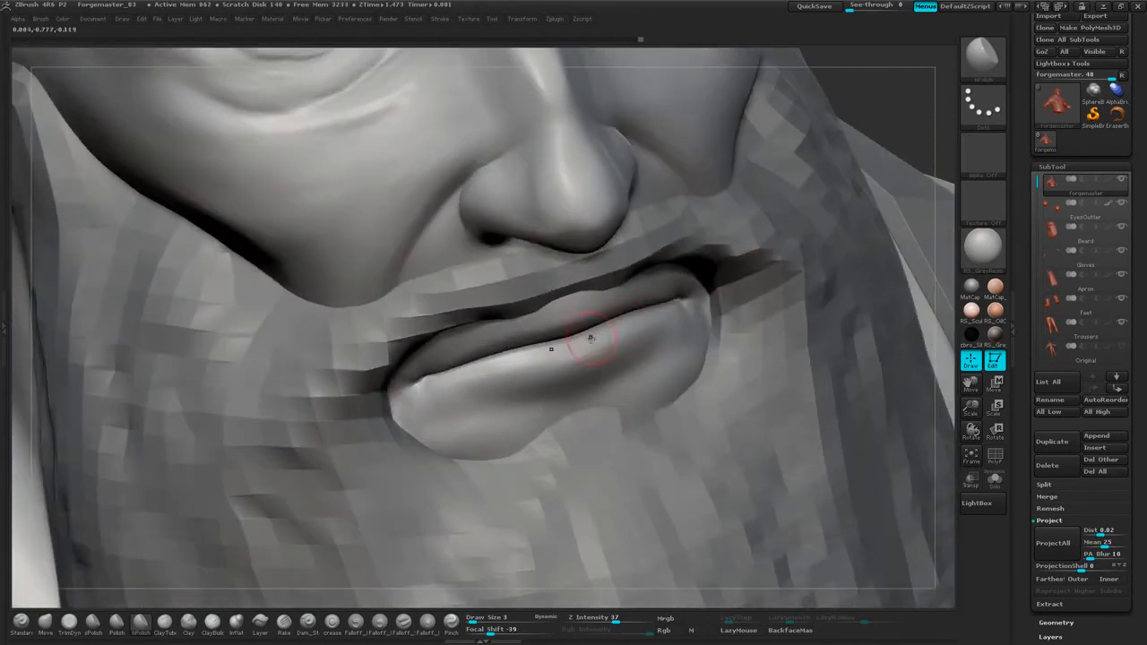
{"action": "left_click_drag", "start_coordinate": [866, 177], "coordinate": [619, 328]}
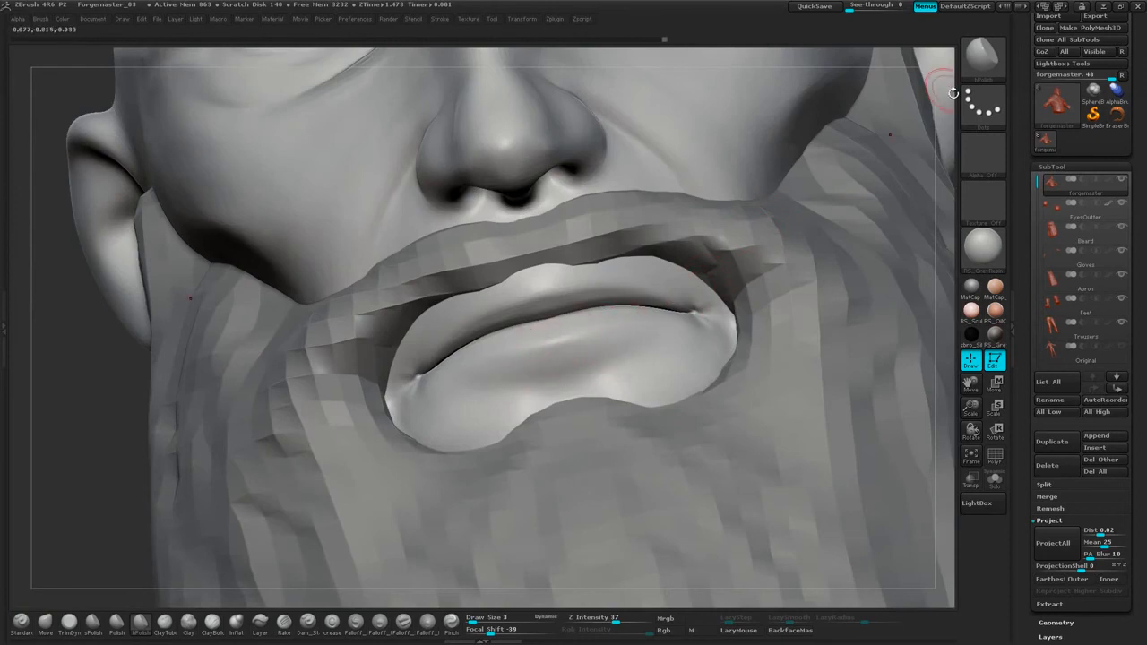
{"action": "left_click_drag", "start_coordinate": [954, 93], "coordinate": [984, 152]}
{"action": "left_click_drag", "start_coordinate": [951, 251], "coordinate": [466, 264]}
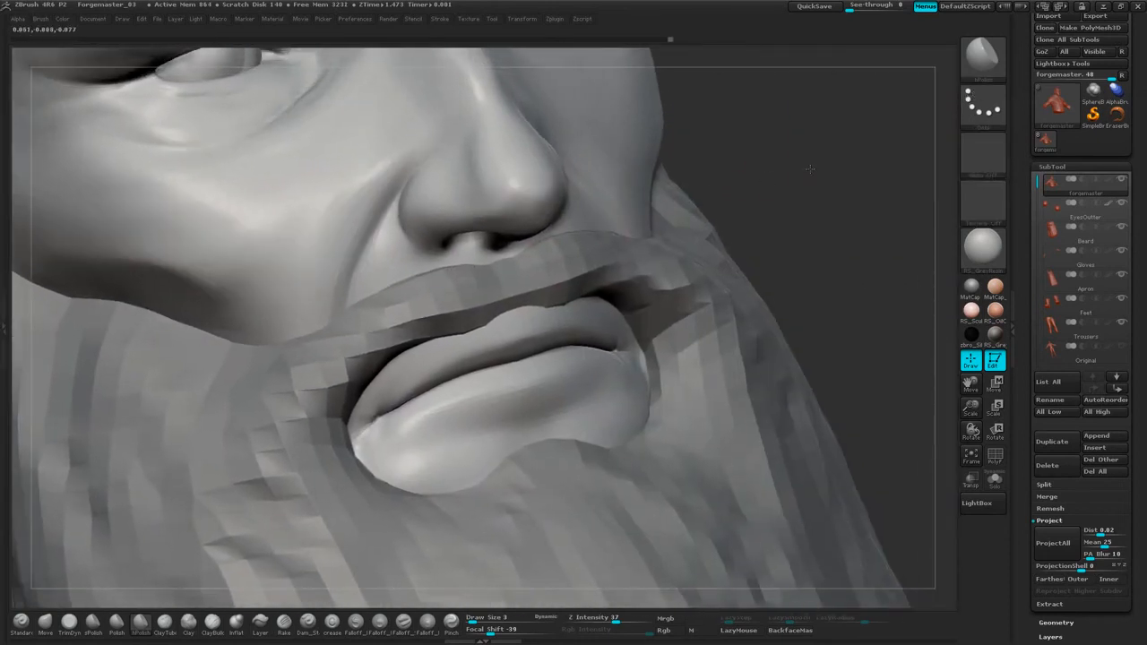
{"action": "left_click_drag", "start_coordinate": [810, 169], "coordinate": [796, 163]}
{"action": "mouse_move", "coordinate": [728, 222]}
{"action": "left_mouse_down"}
{"action": "mouse_move", "coordinate": [802, 215]}
{"action": "mouse_move", "coordinate": [745, 233]}
{"action": "mouse_move", "coordinate": [780, 235]}
{"action": "mouse_move", "coordinate": [722, 268]}
{"action": "mouse_move", "coordinate": [691, 246]}
{"action": "left_mouse_up"}
Hide the beard and carve the philtrum below the nose with ClayBuildup at Draw Size 2, smoothing the groove.
{"action": "left_click", "coordinate": [1121, 232]}
{"action": "left_click", "coordinate": [213, 622]}
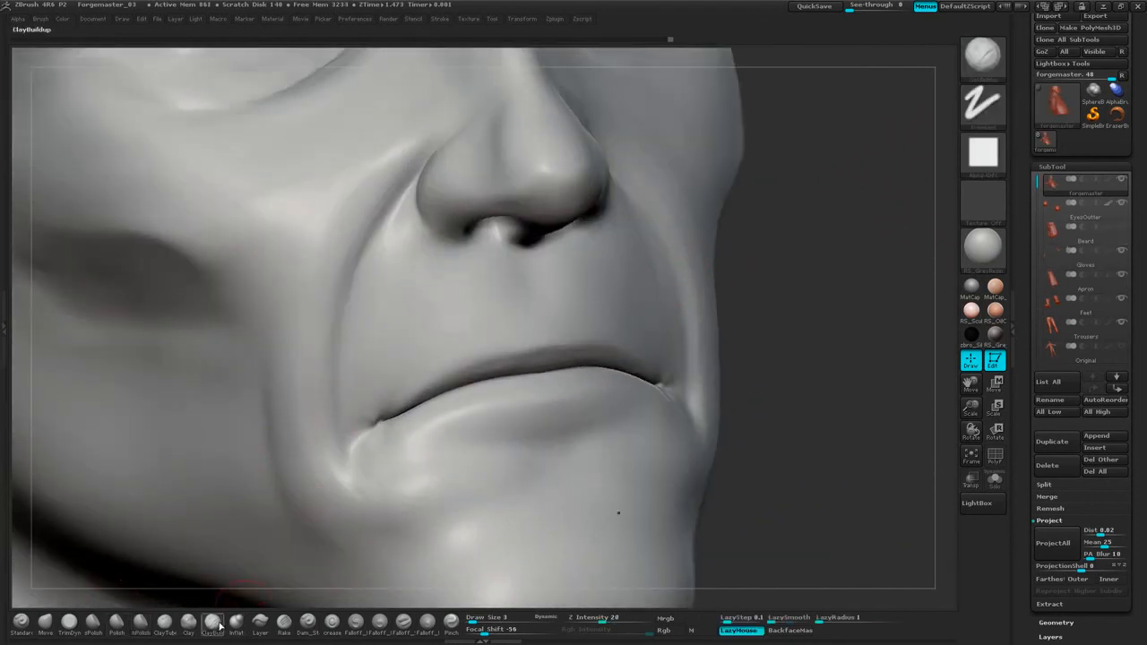
{"action": "key", "text": "space"}
{"action": "left_click_drag", "start_coordinate": [780, 263], "coordinate": [780, 265]}
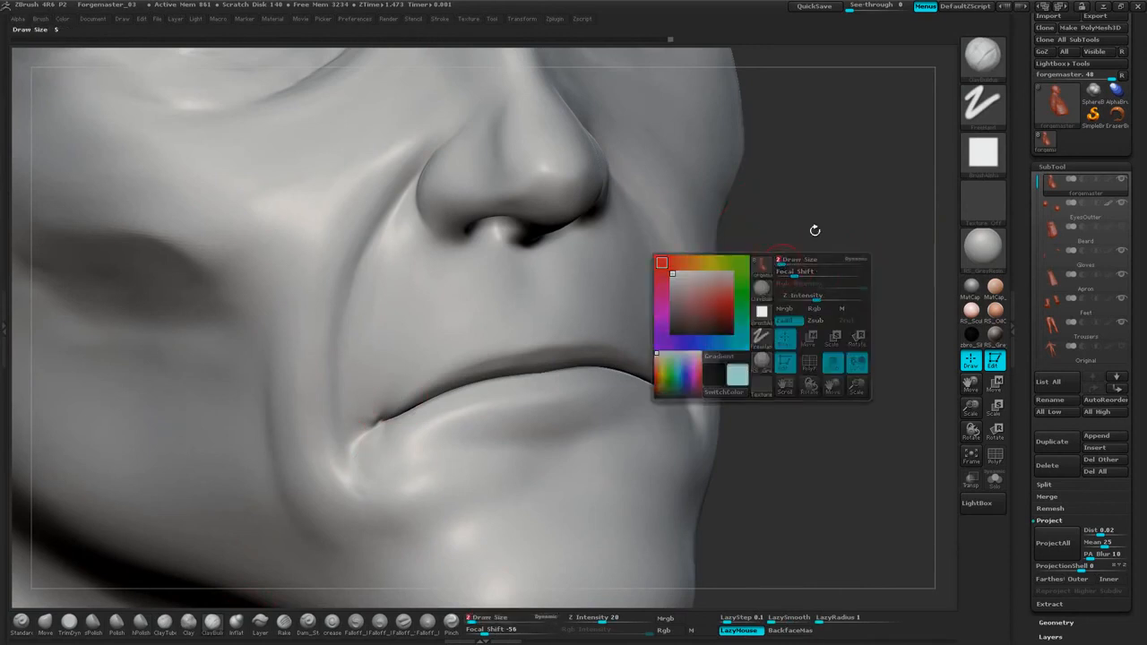
{"action": "left_click_drag", "start_coordinate": [815, 230], "coordinate": [796, 233]}
{"action": "left_click_drag", "start_coordinate": [531, 267], "coordinate": [536, 301], "text": "alt"}
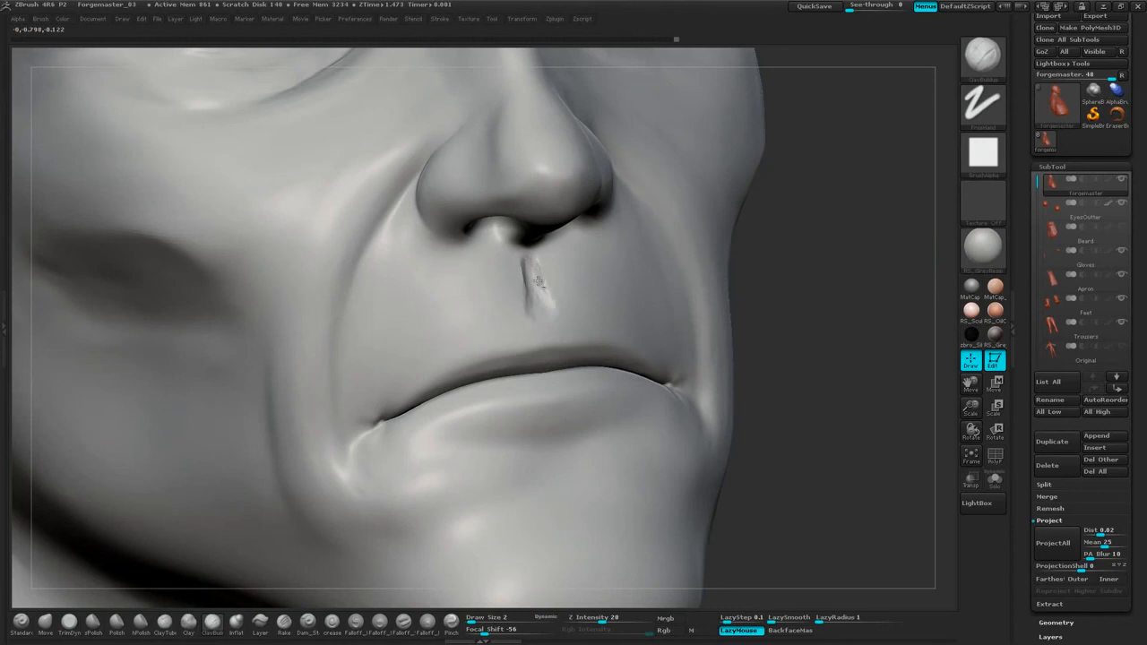
{"action": "left_click_drag", "start_coordinate": [538, 265], "coordinate": [540, 308], "text": "shift"}
{"action": "left_click_drag", "start_coordinate": [811, 291], "coordinate": [782, 290]}
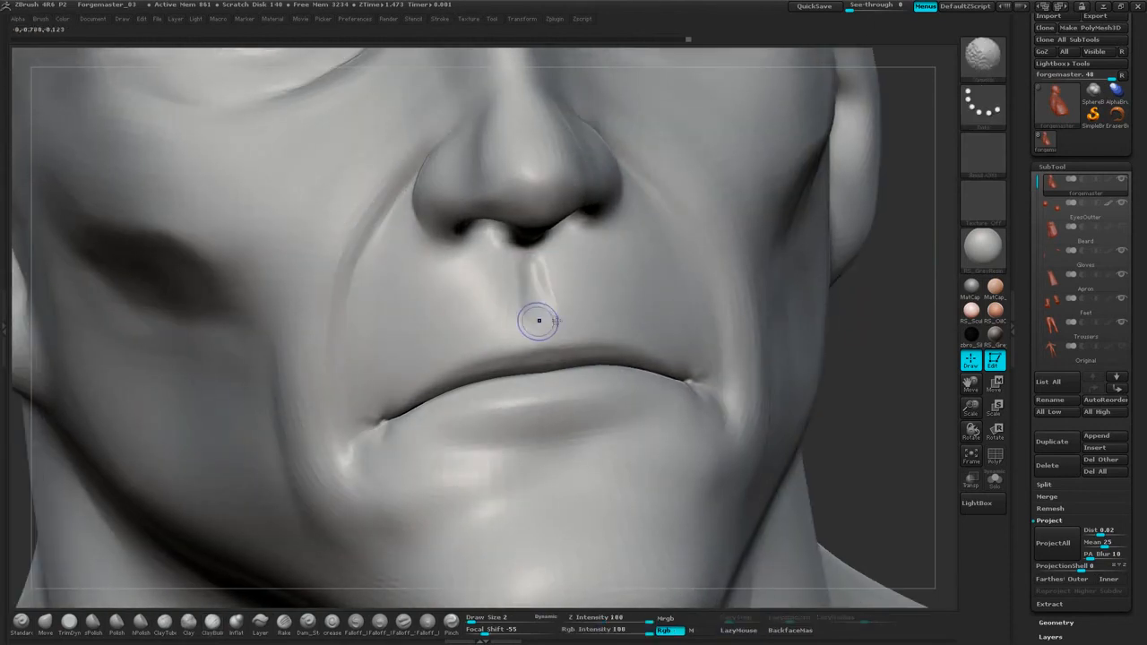
Define the upper lip's border with ClayBuildup strokes and smooth the skin beside the philtrum.
{"action": "left_click_drag", "start_coordinate": [879, 320], "coordinate": [563, 337]}
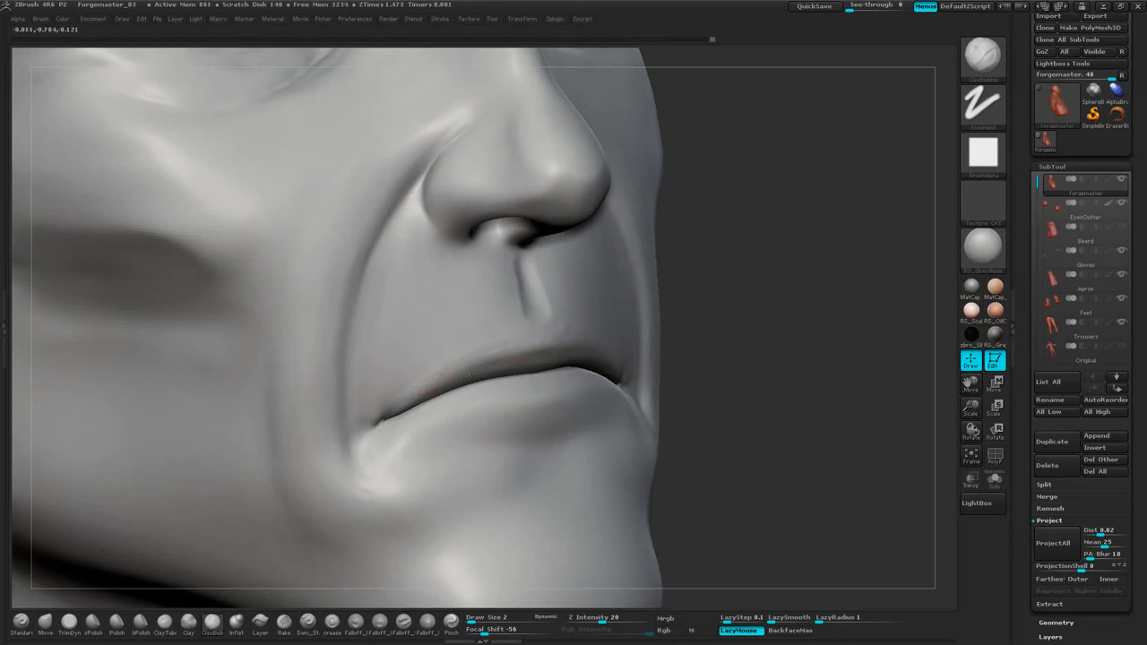
{"action": "key", "text": "shift"}
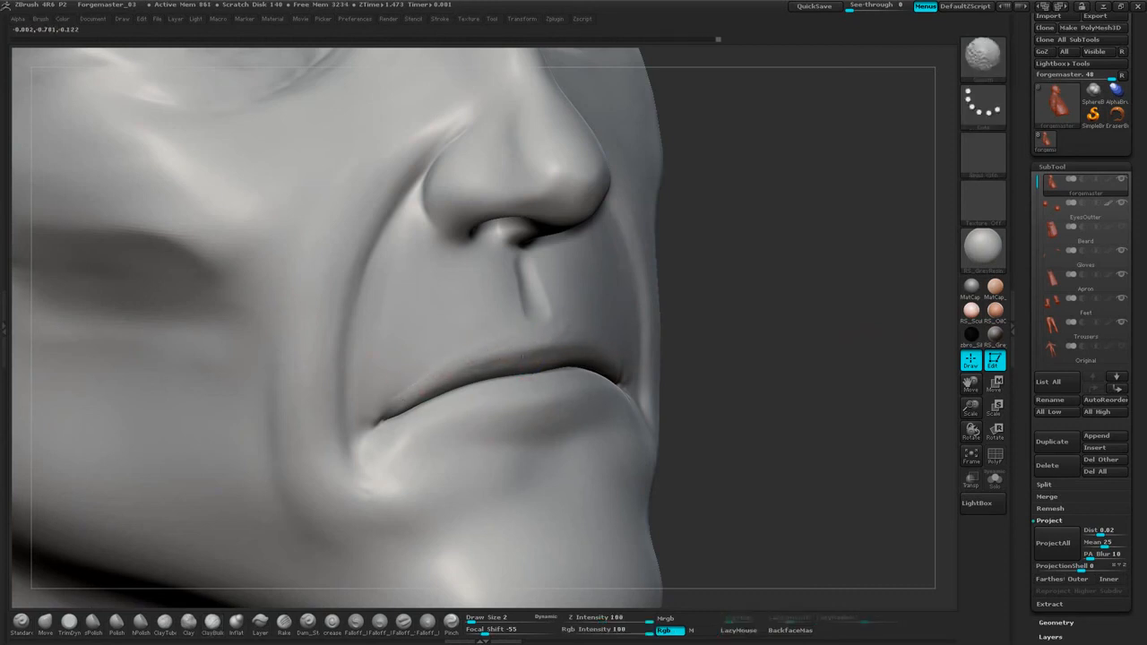
{"action": "left_click_drag", "start_coordinate": [708, 292], "coordinate": [640, 300]}
{"action": "left_click_drag", "start_coordinate": [576, 320], "coordinate": [563, 311], "text": "shift"}
{"action": "mouse_move", "coordinate": [781, 253]}
{"action": "left_mouse_down"}
{"action": "mouse_move", "coordinate": [793, 232]}
{"action": "mouse_move", "coordinate": [758, 295]}
{"action": "mouse_move", "coordinate": [721, 300]}
{"action": "left_mouse_up"}
{"action": "left_click_drag", "start_coordinate": [866, 333], "coordinate": [668, 330]}
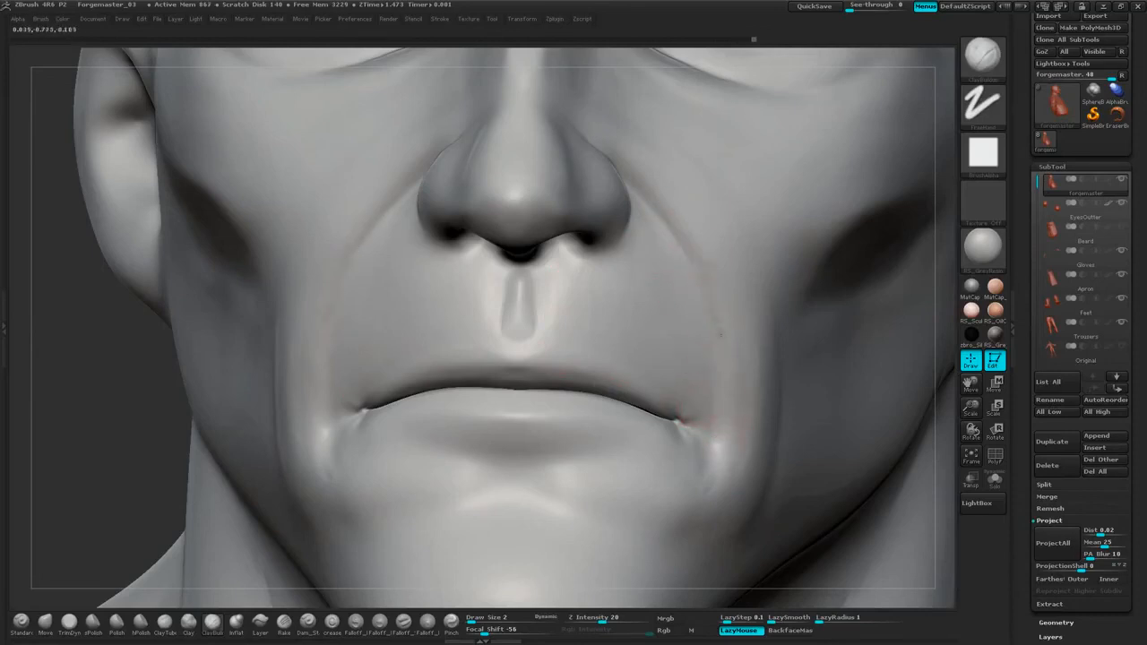
Smooth the nasolabial folds, the skin around the philtrum and the area near the mouth corner.
{"action": "left_click_drag", "start_coordinate": [734, 412], "coordinate": [735, 337], "text": "shift"}
{"action": "left_click_drag", "start_coordinate": [665, 194], "coordinate": [680, 212], "text": "shift"}
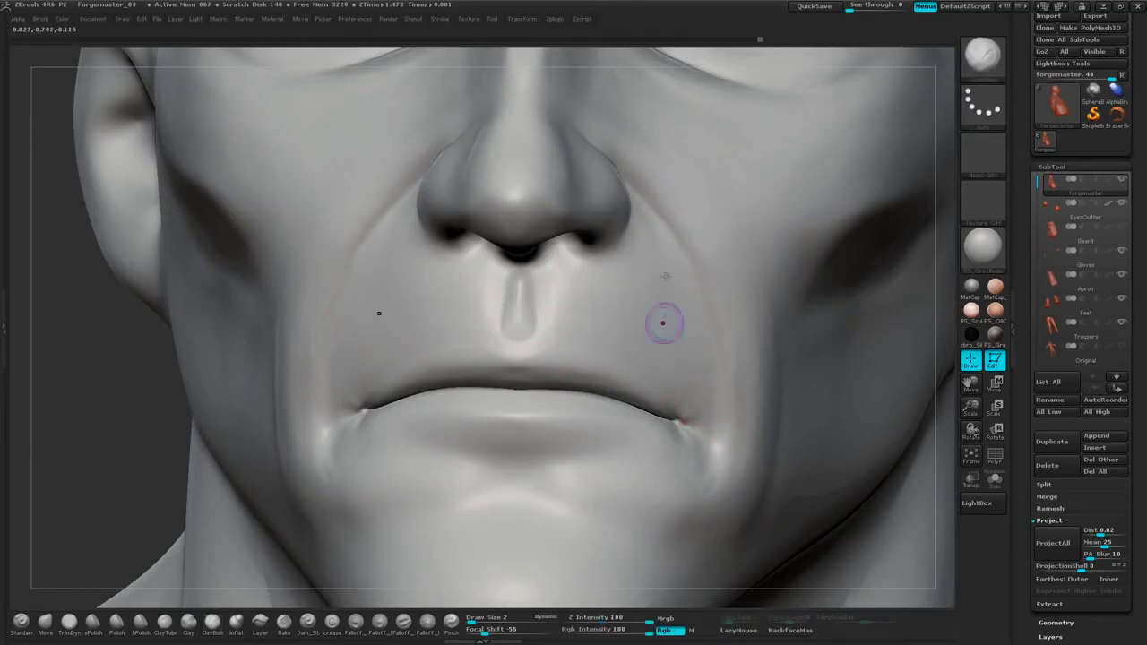
{"action": "left_click_drag", "start_coordinate": [664, 324], "coordinate": [652, 293], "text": "shift"}
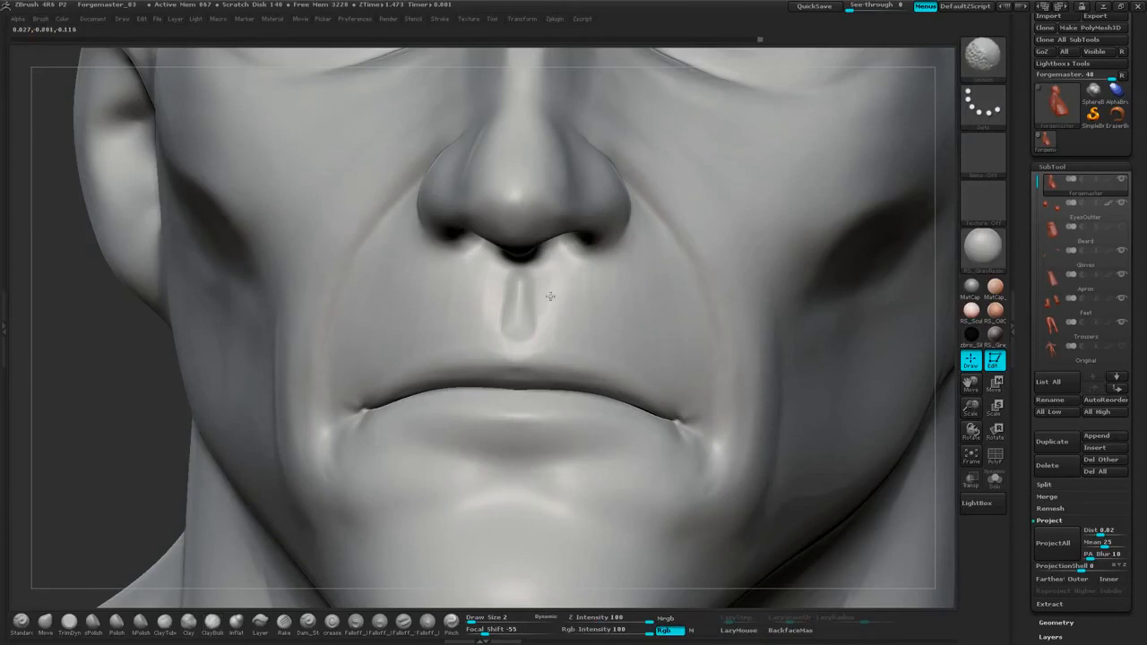
{"action": "left_click_drag", "start_coordinate": [550, 296], "coordinate": [542, 302], "text": "shift"}
{"action": "left_click_drag", "start_coordinate": [135, 415], "coordinate": [238, 412]}
{"action": "mouse_move", "coordinate": [436, 370]}
{"action": "left_mouse_down", "text": "shift"}
{"action": "mouse_move", "coordinate": [387, 278]}
{"action": "mouse_move", "coordinate": [338, 392]}
{"action": "left_mouse_up", "text": "shift"}
Sharpen the mouth line and the creases at the mouth corners with the Dam_Standard brush.
{"action": "right_click_drag", "start_coordinate": [386, 399], "coordinate": [500, 408]}
{"action": "left_click", "coordinate": [308, 624]}
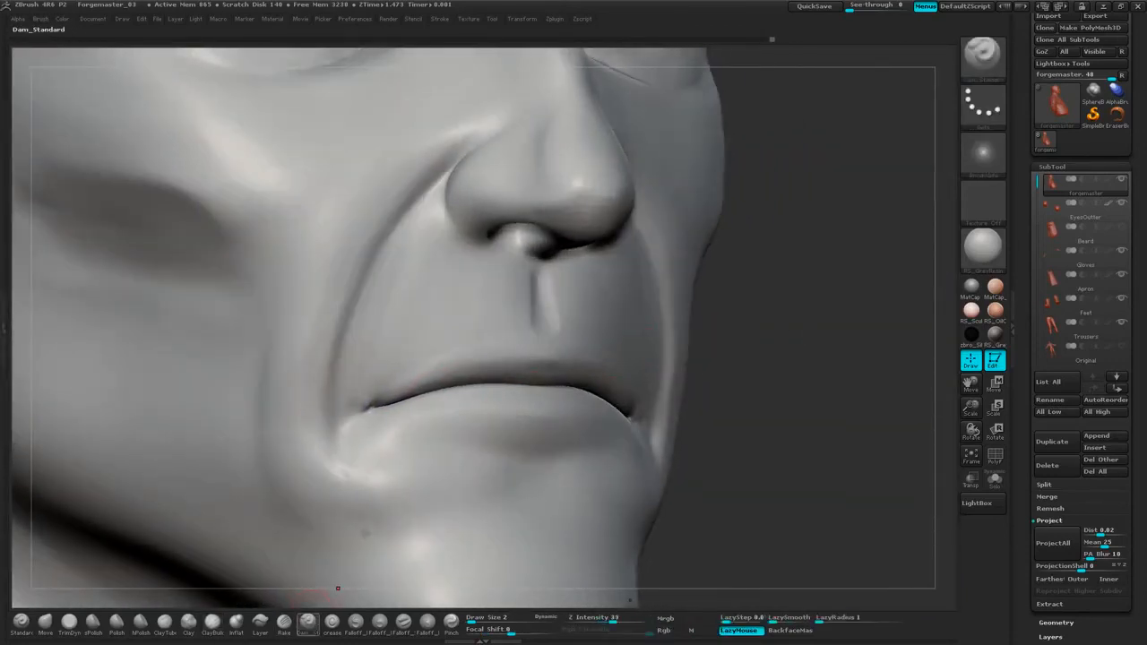
{"action": "left_click_drag", "start_coordinate": [789, 329], "coordinate": [749, 329]}
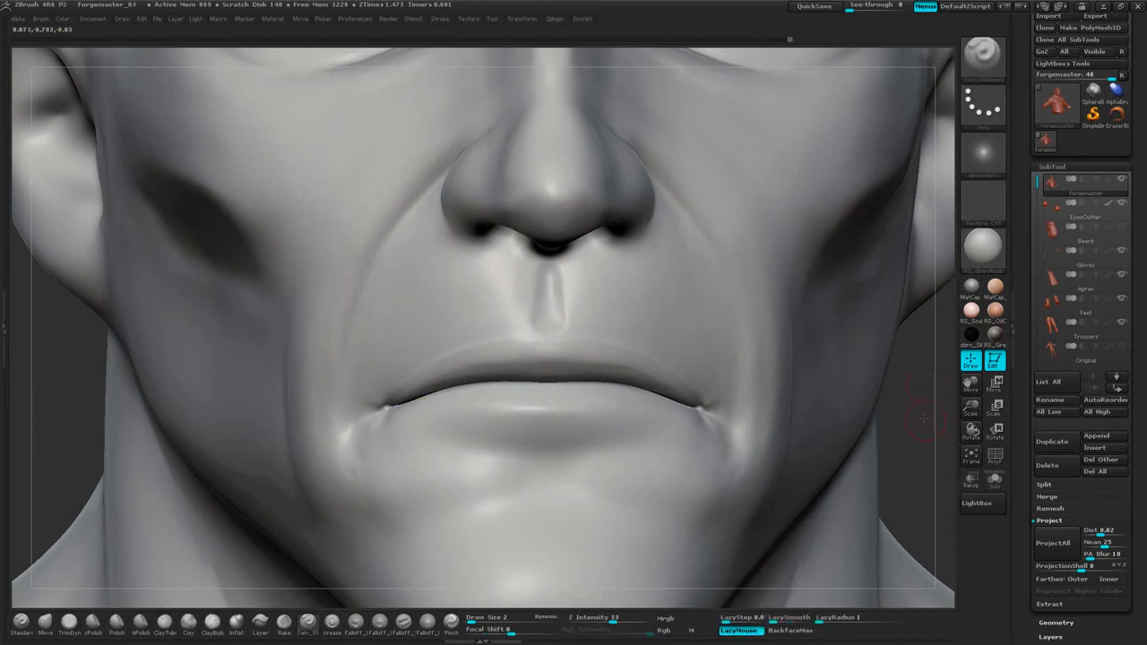
{"action": "mouse_move", "coordinate": [924, 418]}
{"action": "left_mouse_down"}
{"action": "mouse_move", "coordinate": [927, 346]}
{"action": "mouse_move", "coordinate": [899, 289]}
{"action": "mouse_move", "coordinate": [789, 315]}
{"action": "left_mouse_up"}
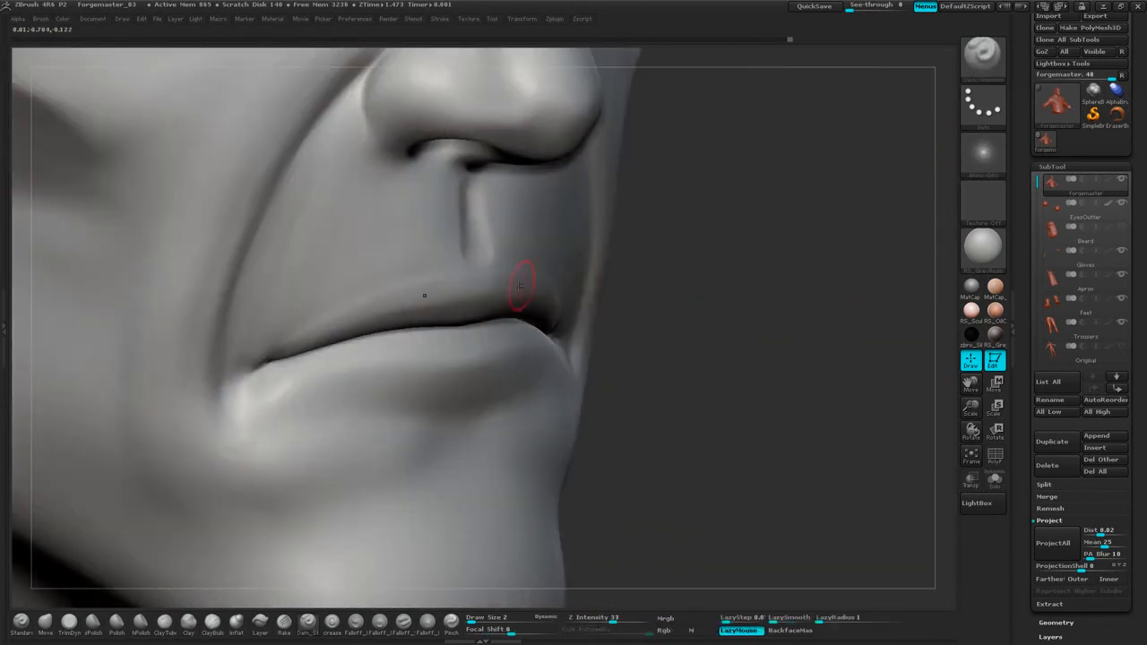
{"action": "left_click_drag", "start_coordinate": [633, 333], "coordinate": [546, 341]}
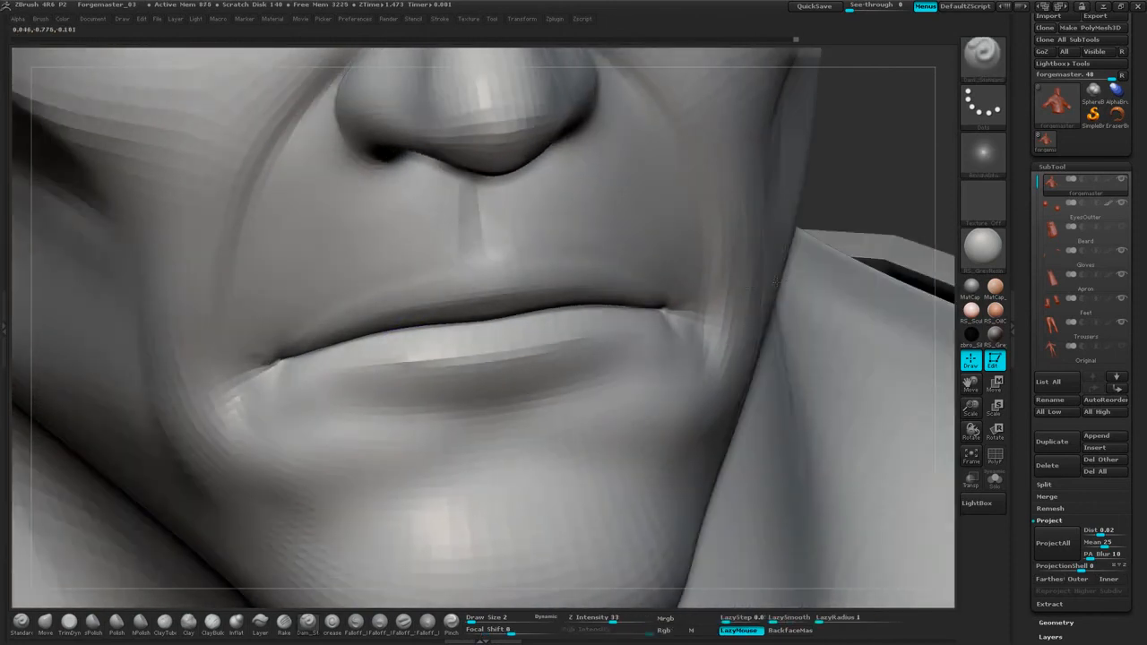
{"action": "left_click_drag", "start_coordinate": [423, 363], "coordinate": [559, 345]}
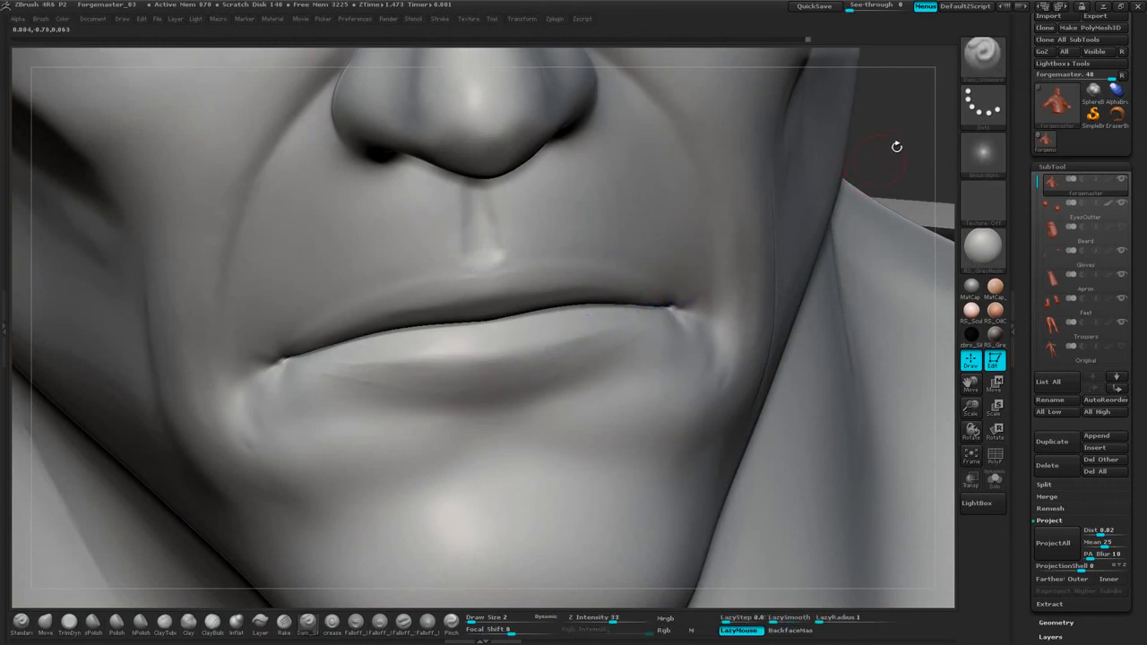
Carve the lower edge of the philtrum and the upper lip's border with Dam_Standard, then smooth the marks.
{"action": "mouse_move", "coordinate": [897, 146]}
{"action": "left_mouse_down"}
{"action": "mouse_move", "coordinate": [873, 177]}
{"action": "mouse_move", "coordinate": [737, 248]}
{"action": "mouse_move", "coordinate": [815, 218]}
{"action": "mouse_move", "coordinate": [833, 251]}
{"action": "mouse_move", "coordinate": [683, 242]}
{"action": "left_mouse_up"}
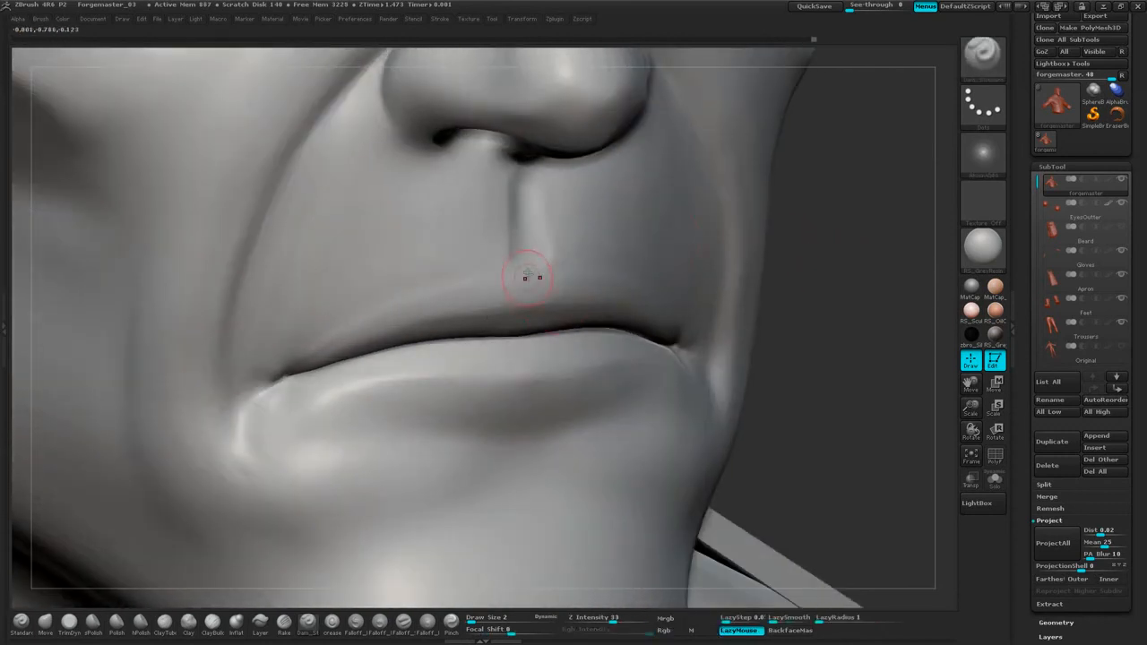
{"action": "left_click_drag", "start_coordinate": [523, 268], "coordinate": [549, 253]}
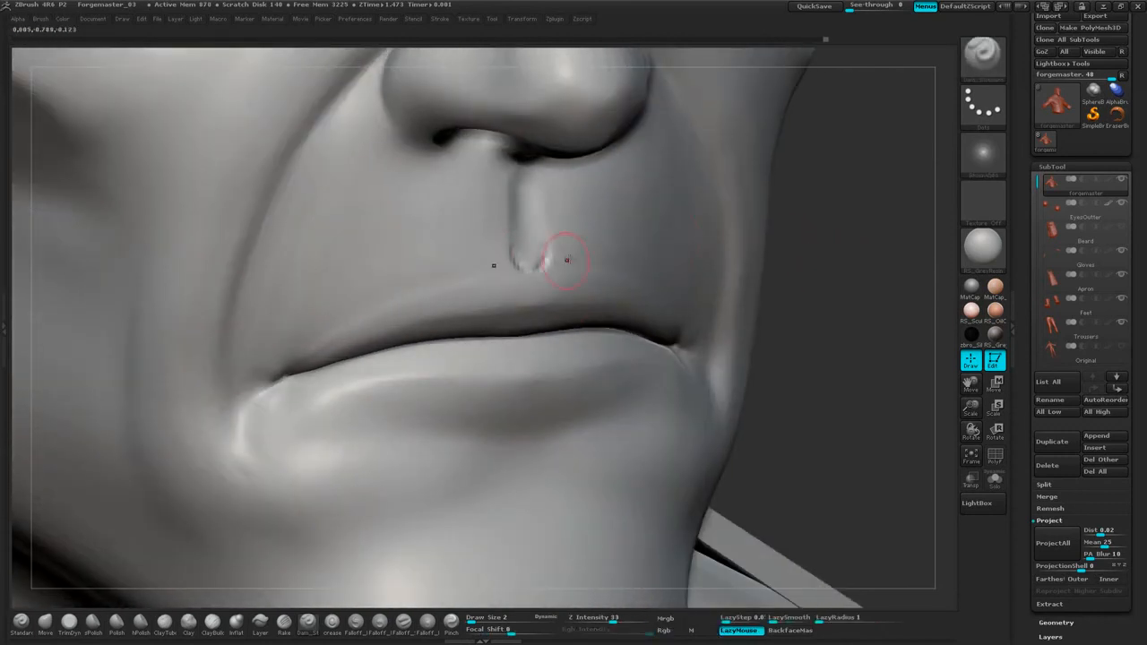
{"action": "mouse_move", "coordinate": [480, 280]}
{"action": "left_mouse_down"}
{"action": "mouse_move", "coordinate": [512, 281]}
{"action": "mouse_move", "coordinate": [427, 302]}
{"action": "mouse_move", "coordinate": [485, 290]}
{"action": "left_mouse_up"}
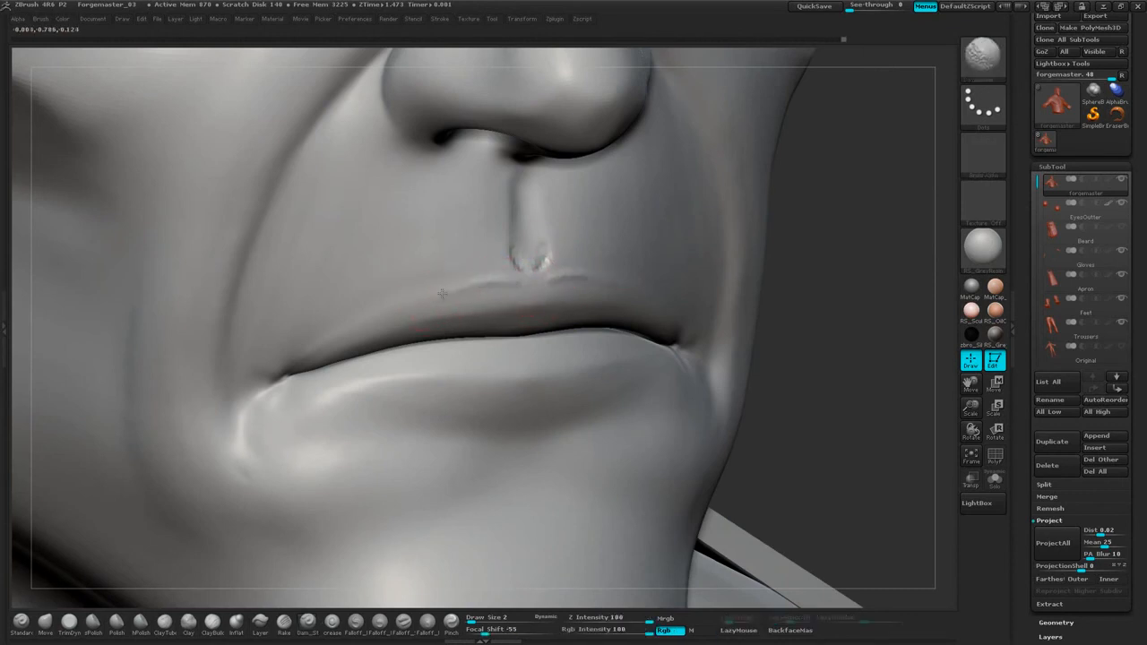
{"action": "mouse_move", "coordinate": [513, 278]}
{"action": "right_mouse_down"}
{"action": "mouse_move", "coordinate": [747, 257]}
{"action": "mouse_move", "coordinate": [543, 254]}
{"action": "mouse_move", "coordinate": [529, 267]}
{"action": "right_mouse_up"}
{"action": "left_click_drag", "start_coordinate": [529, 267], "coordinate": [536, 210], "text": "shift"}
{"action": "left_click_drag", "start_coordinate": [825, 243], "coordinate": [870, 230], "text": "shift"}
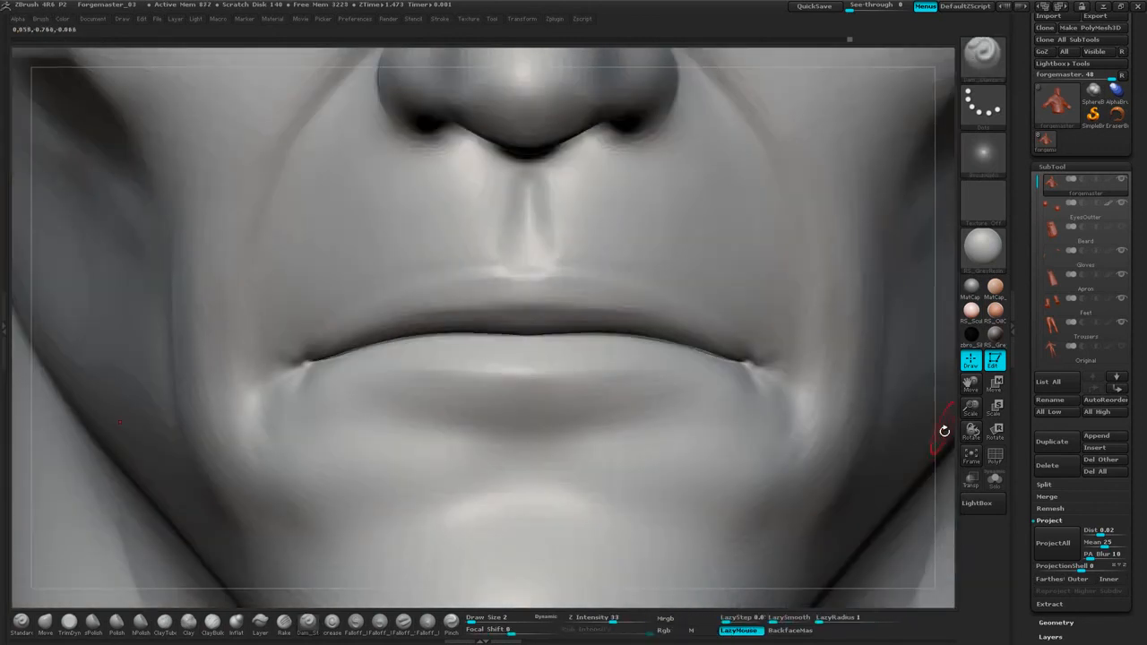
Cut a short horizontal crease beneath the centre of the lower lip and soften its ends.
{"action": "left_click_drag", "start_coordinate": [947, 432], "coordinate": [913, 345], "text": "alt"}
{"action": "left_click_drag", "start_coordinate": [445, 381], "coordinate": [223, 313], "text": "alt"}
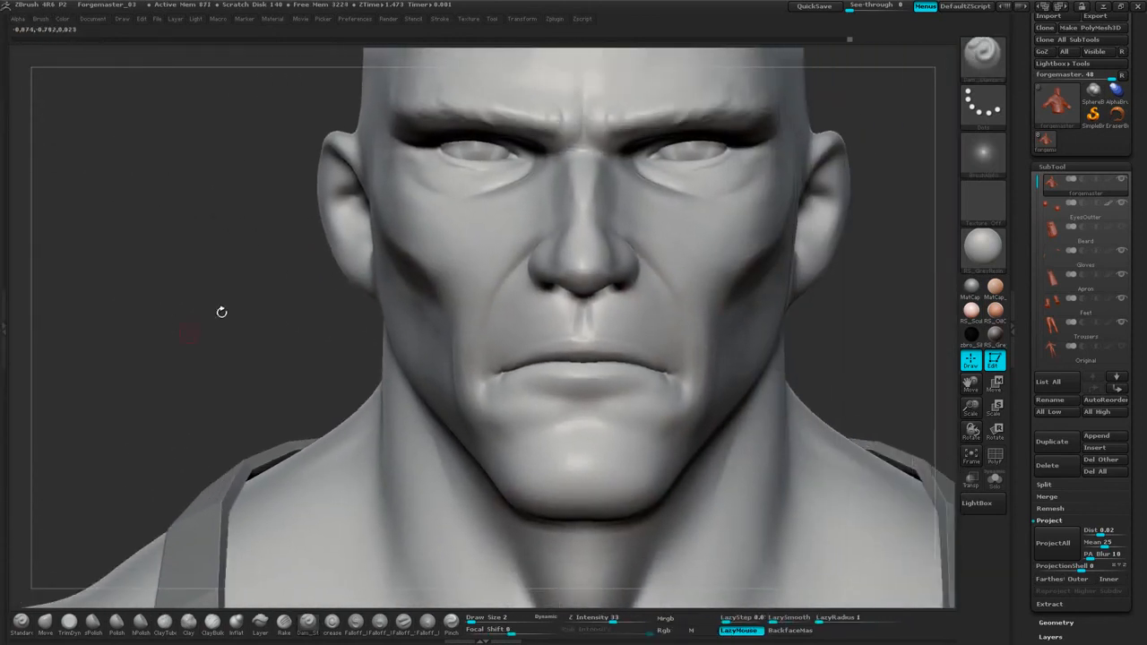
{"action": "left_click_drag", "start_coordinate": [883, 331], "coordinate": [868, 387], "text": "alt"}
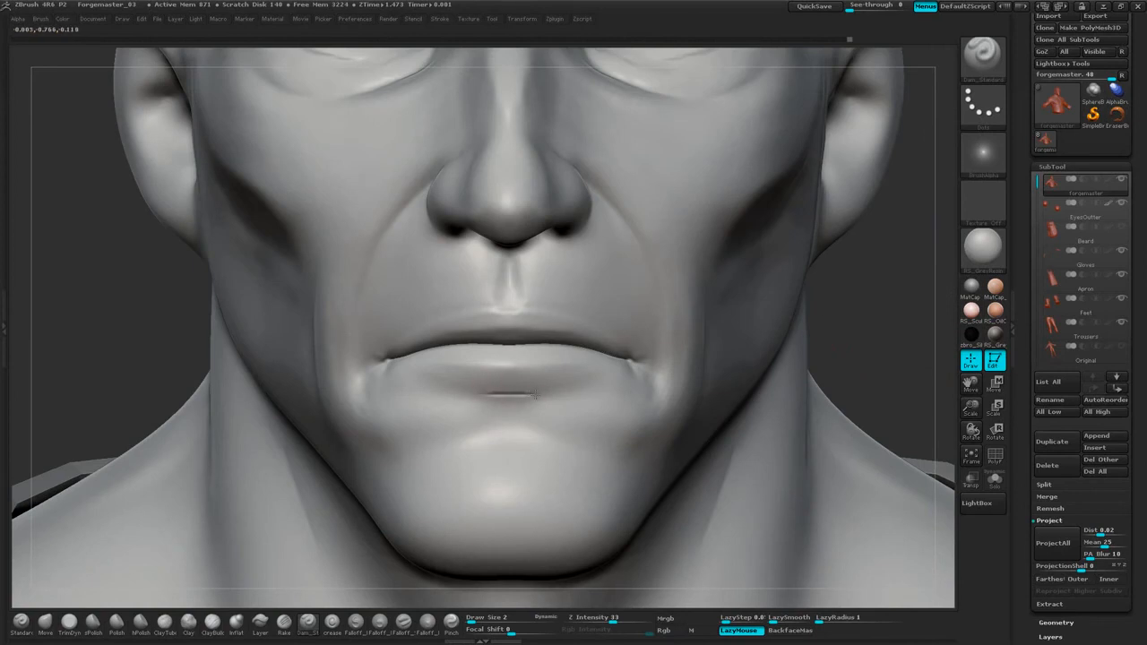
{"action": "mouse_move", "coordinate": [522, 391]}
{"action": "left_mouse_down"}
{"action": "mouse_move", "coordinate": [561, 389]}
{"action": "mouse_move", "coordinate": [505, 394]}
{"action": "left_mouse_up"}
{"action": "left_click_drag", "start_coordinate": [842, 309], "coordinate": [615, 346]}
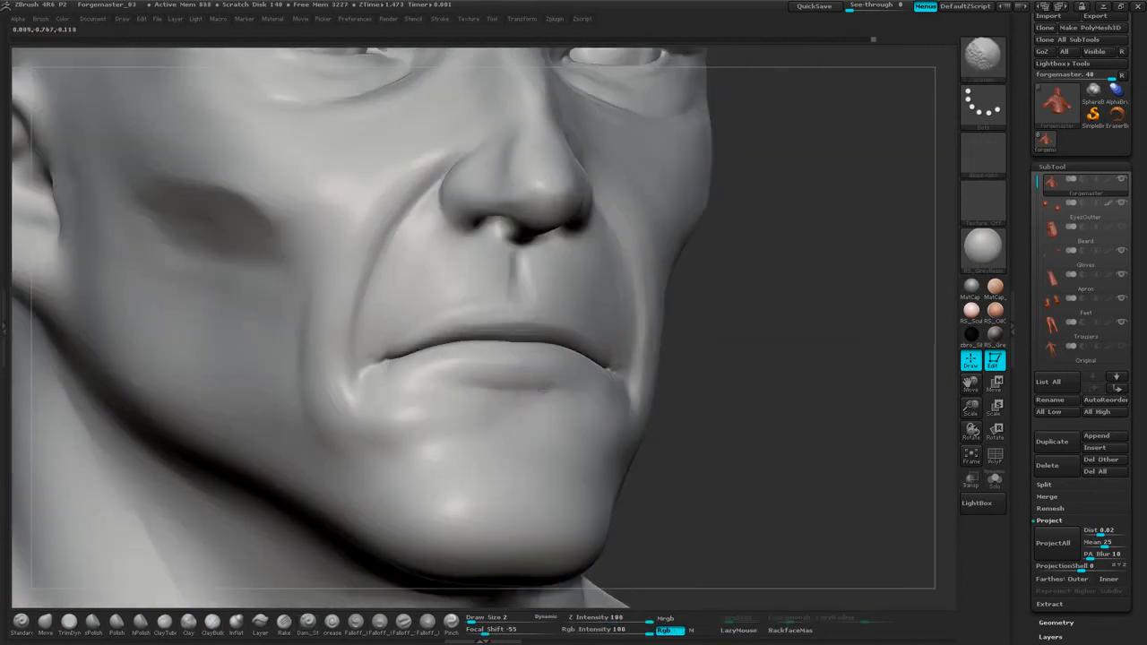
{"action": "mouse_move", "coordinate": [509, 388]}
{"action": "left_mouse_down"}
{"action": "mouse_move", "coordinate": [568, 388]}
{"action": "mouse_move", "coordinate": [536, 392]}
{"action": "left_mouse_up"}
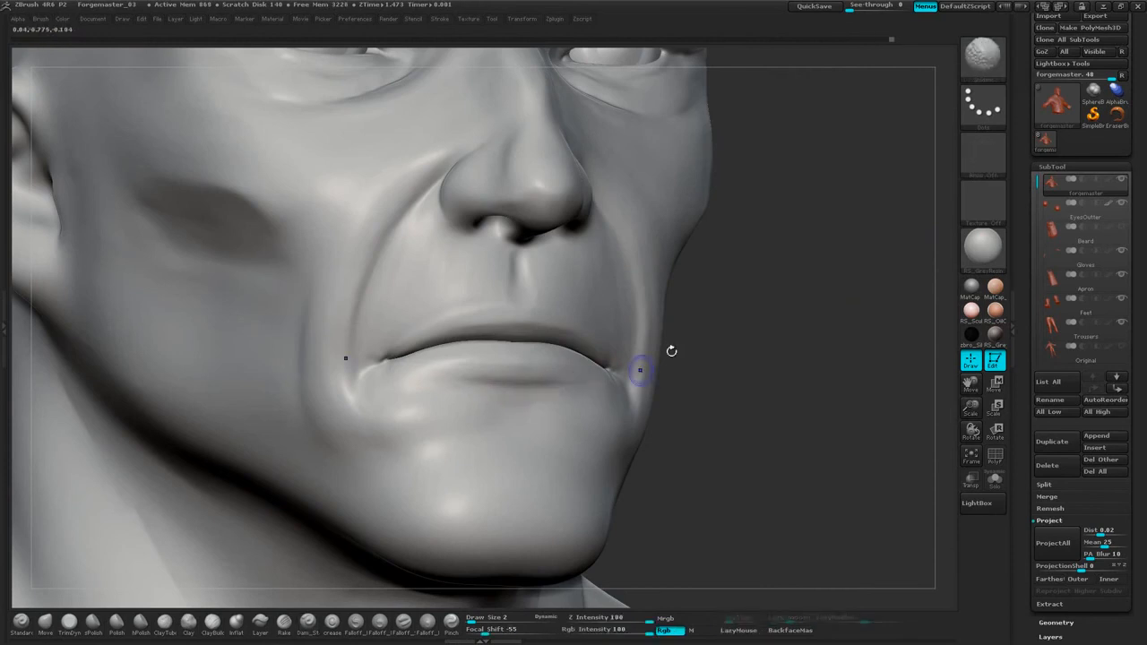
{"action": "mouse_move", "coordinate": [896, 314]}
{"action": "left_mouse_down"}
{"action": "mouse_move", "coordinate": [831, 316]}
{"action": "mouse_move", "coordinate": [847, 296]}
{"action": "left_mouse_up"}
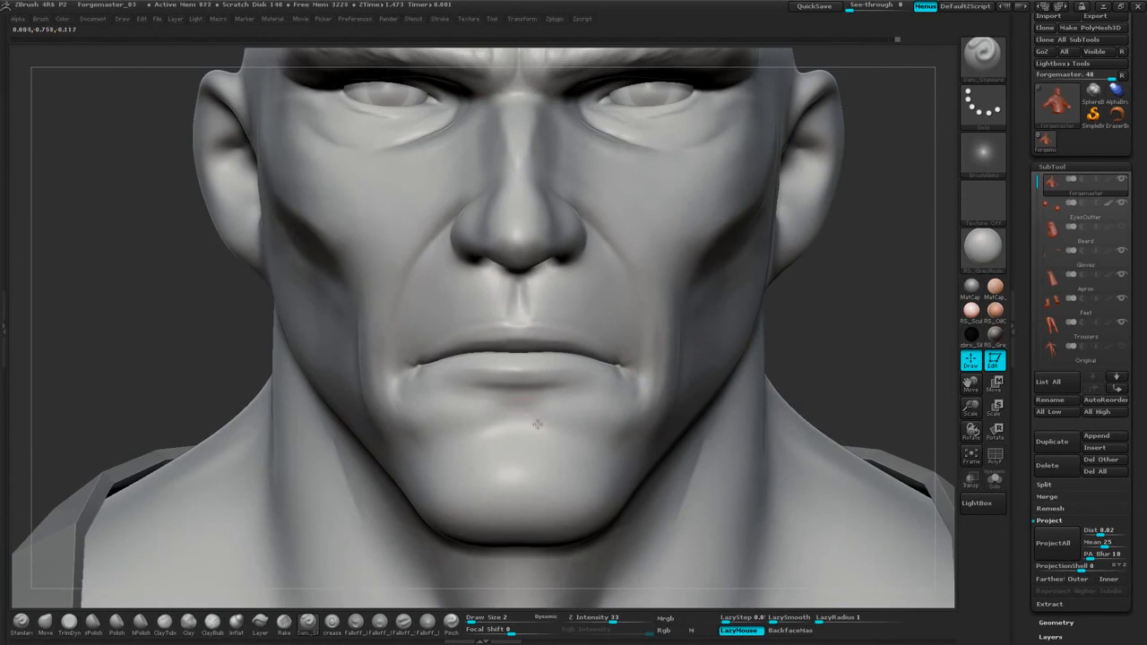
Add shallow creases along the upper sides of the chin and smooth them.
{"action": "left_click_drag", "start_coordinate": [876, 331], "coordinate": [626, 432]}
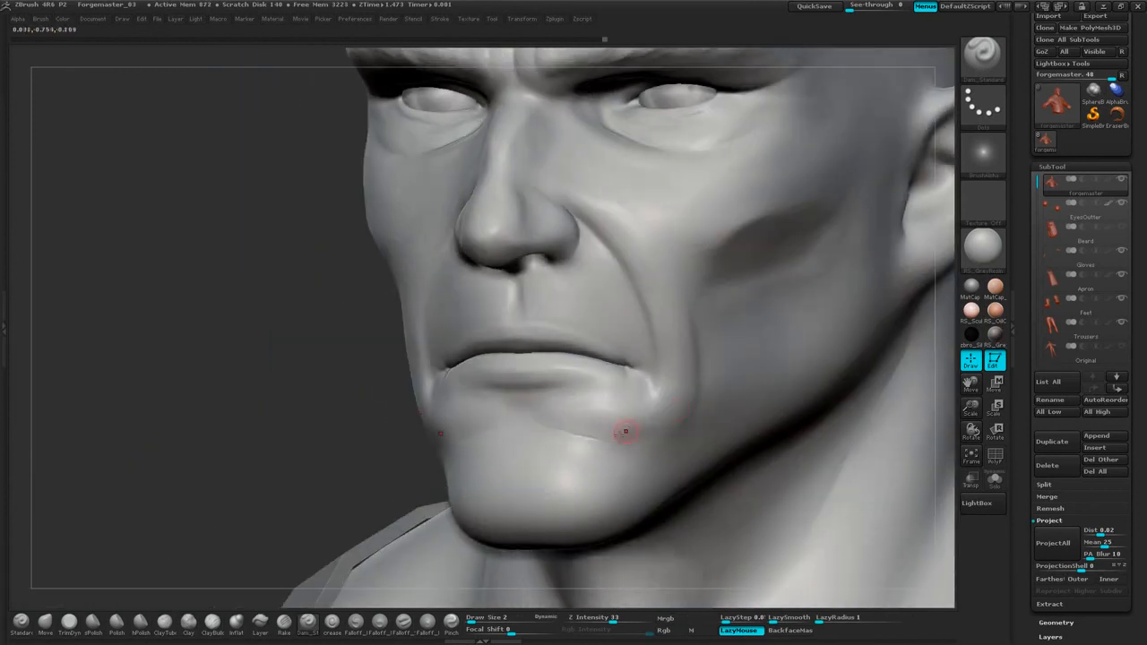
{"action": "key", "text": "shift"}
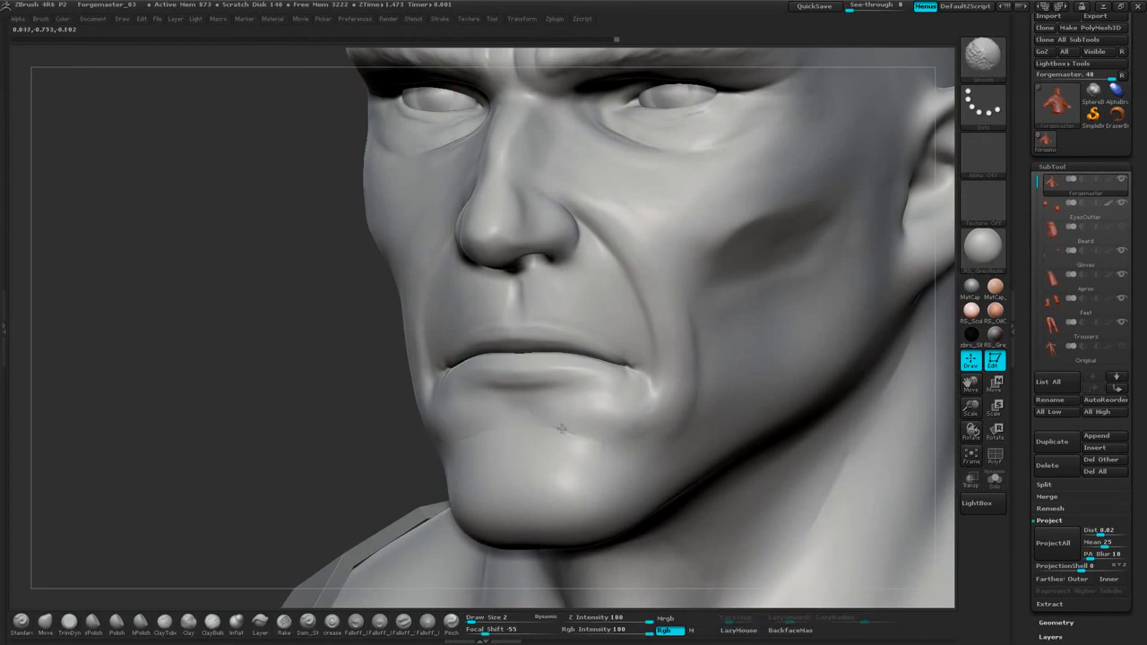
{"action": "left_click_drag", "start_coordinate": [314, 428], "coordinate": [466, 416]}
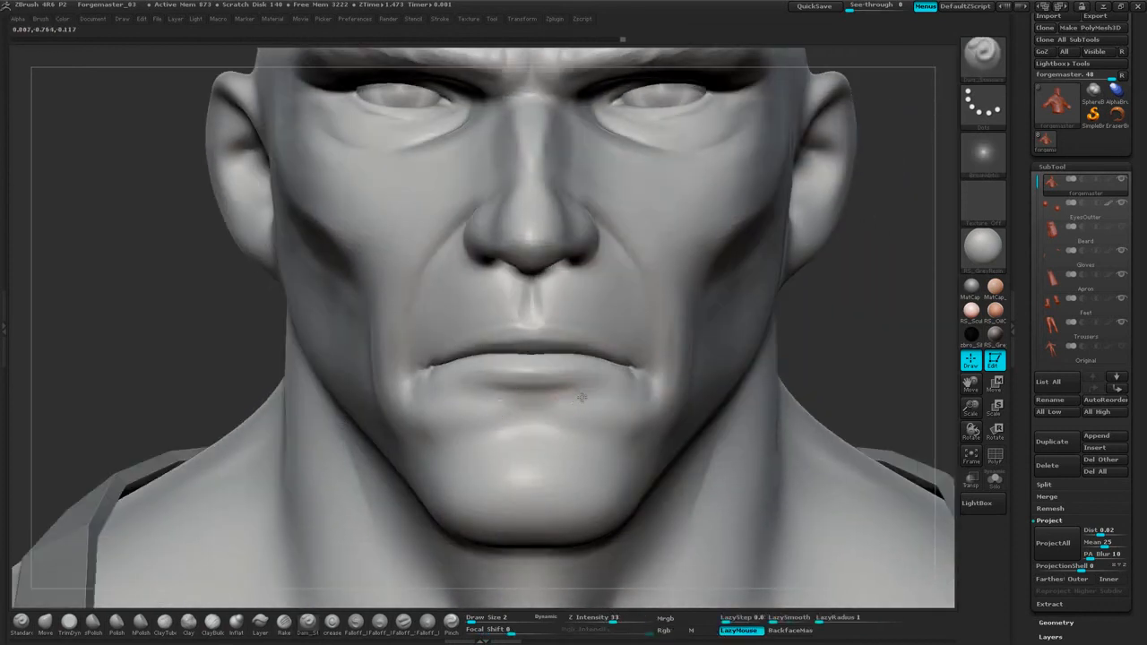
Refine the creases beside the mouth corners with Dam_Standard and smooth the upper lip near the mouth line.
{"action": "left_click", "coordinate": [624, 382]}
{"action": "left_click_drag", "start_coordinate": [656, 364], "coordinate": [662, 369]}
{"action": "mouse_move", "coordinate": [881, 316]}
{"action": "left_mouse_down"}
{"action": "mouse_move", "coordinate": [835, 314]}
{"action": "mouse_move", "coordinate": [828, 328]}
{"action": "mouse_move", "coordinate": [843, 326]}
{"action": "left_mouse_up"}
{"action": "left_click_drag", "start_coordinate": [401, 380], "coordinate": [486, 342], "text": "shift"}
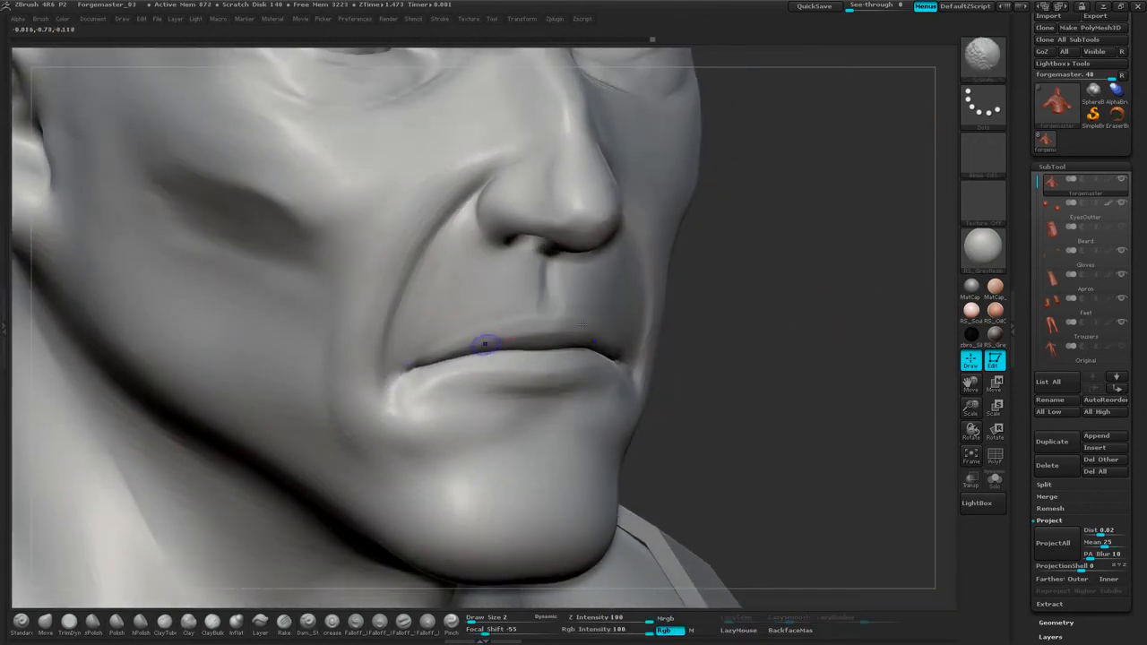
Mark the fold between the lower lip area and the chin on both sides and blend it by smoothing.
{"action": "left_click_drag", "start_coordinate": [811, 344], "coordinate": [739, 339], "text": "alt"}
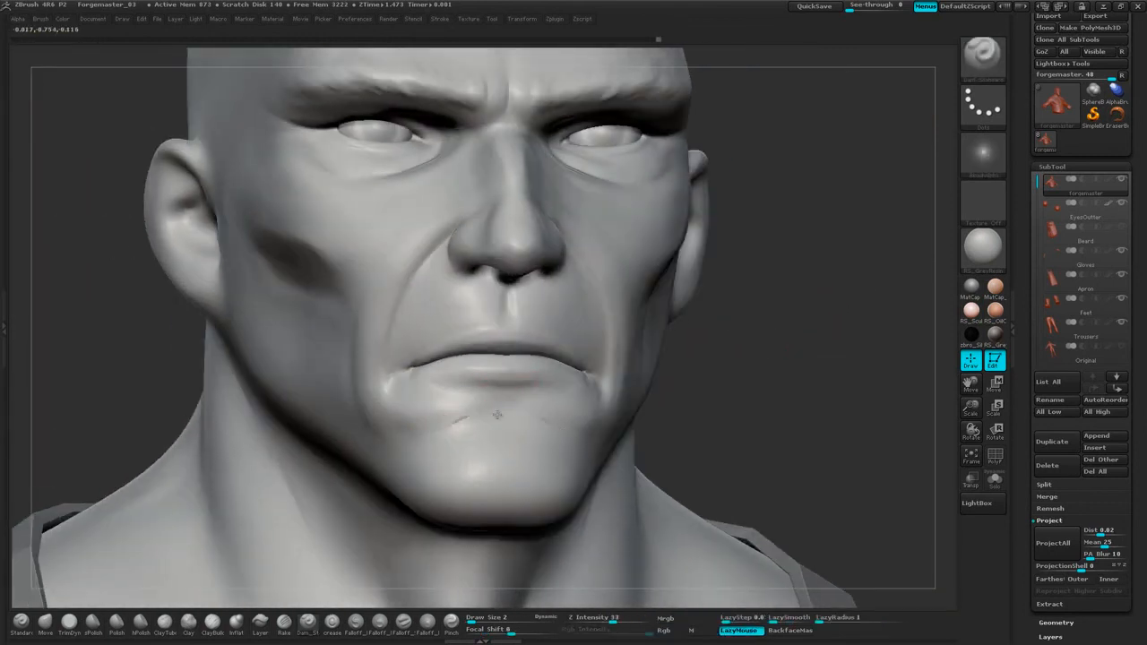
{"action": "left_click_drag", "start_coordinate": [461, 420], "coordinate": [494, 413]}
{"action": "left_click_drag", "start_coordinate": [410, 434], "coordinate": [420, 430], "text": "shift"}
Cut a vertical cleft in the centre of the chin with Dam_Standard and soften it.
{"action": "left_click_drag", "start_coordinate": [825, 346], "coordinate": [803, 345]}
{"action": "mouse_move", "coordinate": [803, 344]}
{"action": "left_mouse_down", "text": "alt"}
{"action": "mouse_move", "coordinate": [801, 331]}
{"action": "mouse_move", "coordinate": [830, 332]}
{"action": "mouse_move", "coordinate": [818, 355]}
{"action": "mouse_move", "coordinate": [814, 328]}
{"action": "mouse_move", "coordinate": [779, 281]}
{"action": "left_mouse_up", "text": "alt"}
{"action": "left_click_drag", "start_coordinate": [499, 514], "coordinate": [499, 545]}
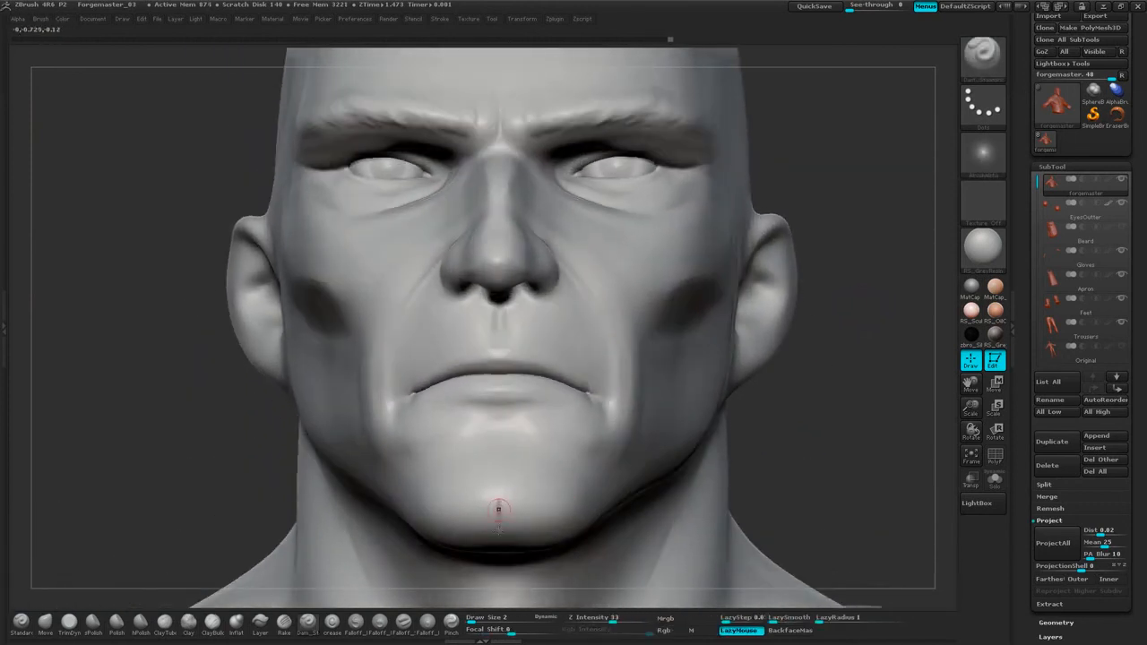
{"action": "left_click_drag", "start_coordinate": [799, 479], "coordinate": [809, 334]}
{"action": "left_click_drag", "start_coordinate": [511, 400], "coordinate": [509, 439], "text": "shift"}
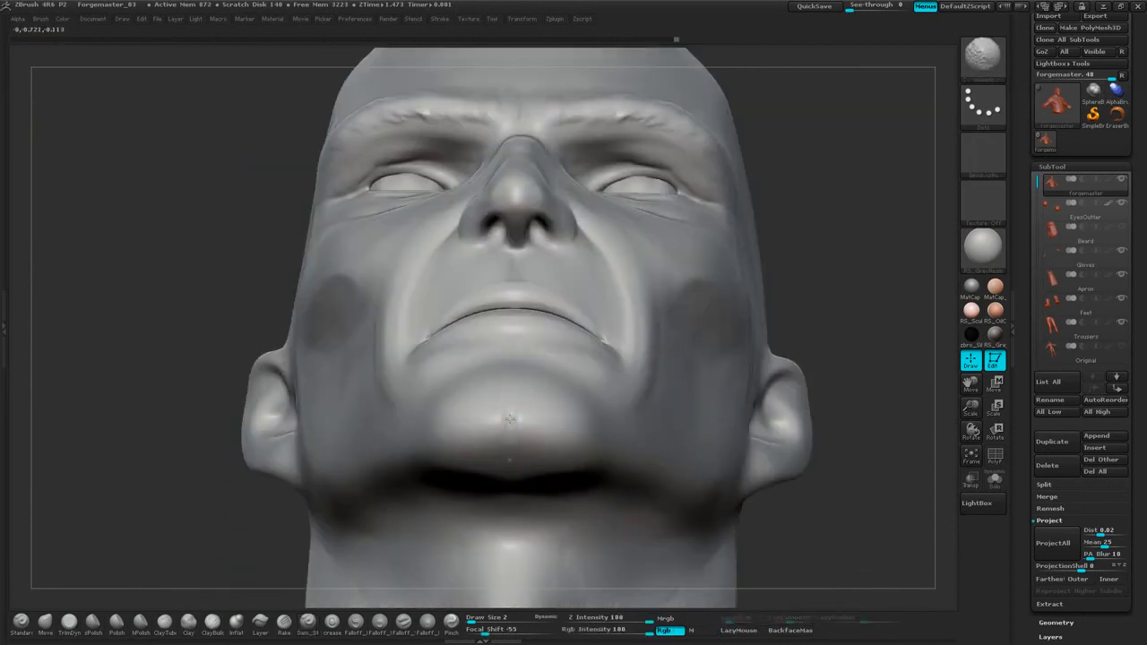
Deepen the chin cleft, extend it down towards the chin's underside, and smooth it into the surrounding form.
{"action": "left_click_drag", "start_coordinate": [845, 236], "coordinate": [814, 279]}
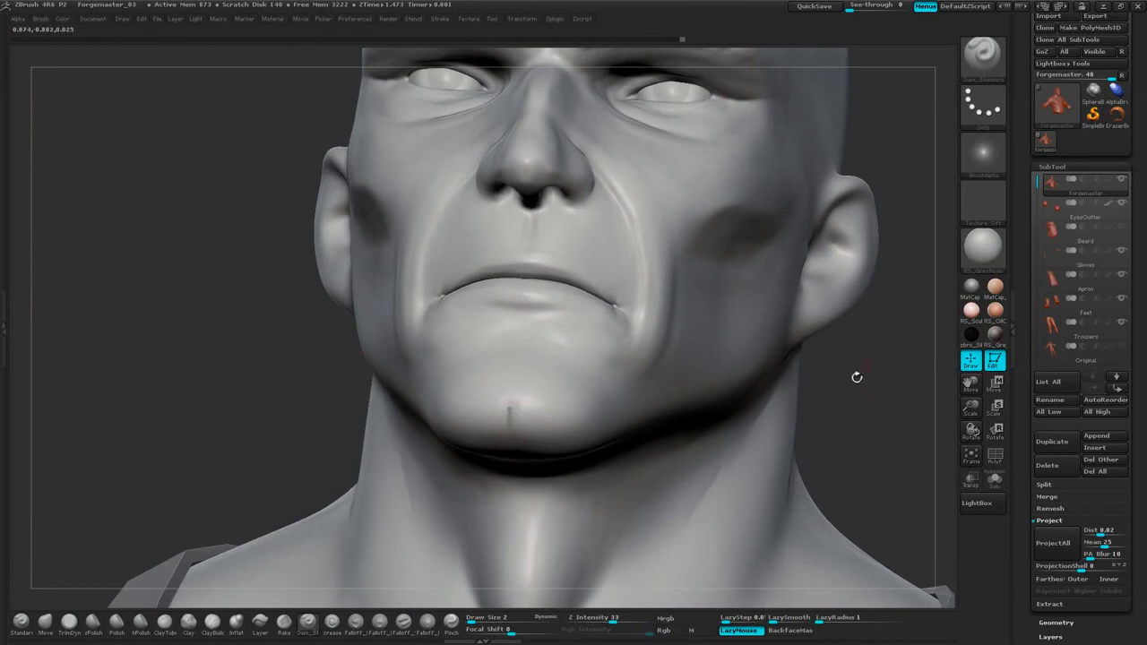
{"action": "left_click_drag", "start_coordinate": [856, 377], "coordinate": [834, 430]}
{"action": "left_click_drag", "start_coordinate": [505, 453], "coordinate": [511, 401], "text": "shift"}
{"action": "key", "text": "shift"}
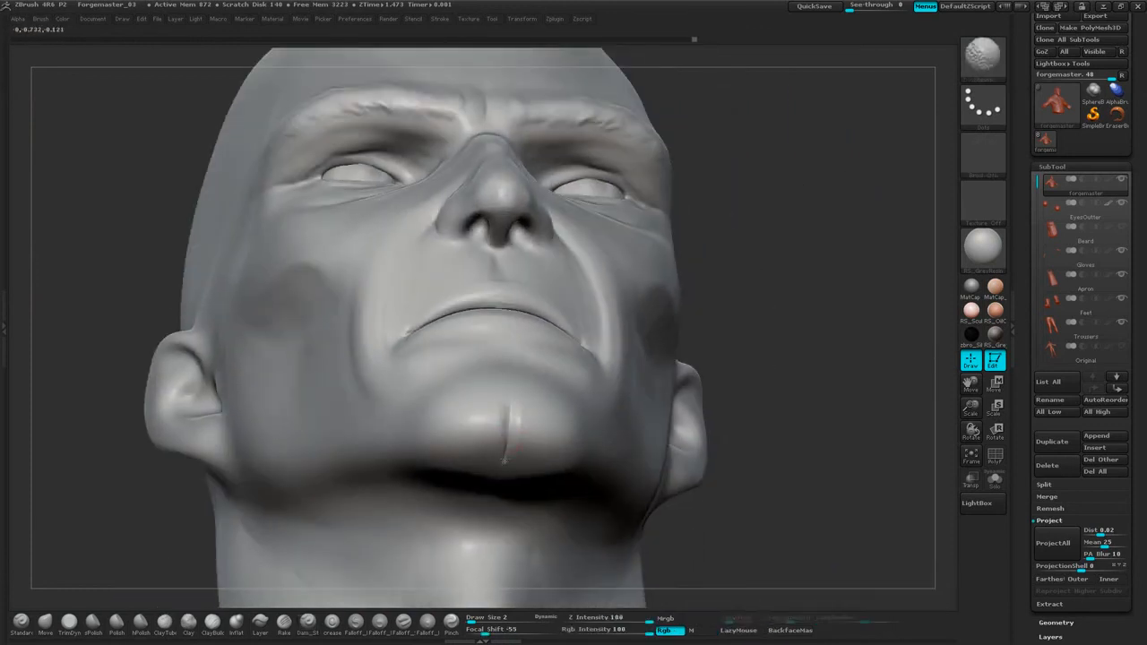
{"action": "mouse_move", "coordinate": [789, 148]}
{"action": "left_mouse_down"}
{"action": "mouse_move", "coordinate": [807, 211]}
{"action": "mouse_move", "coordinate": [848, 267]}
{"action": "left_mouse_up"}
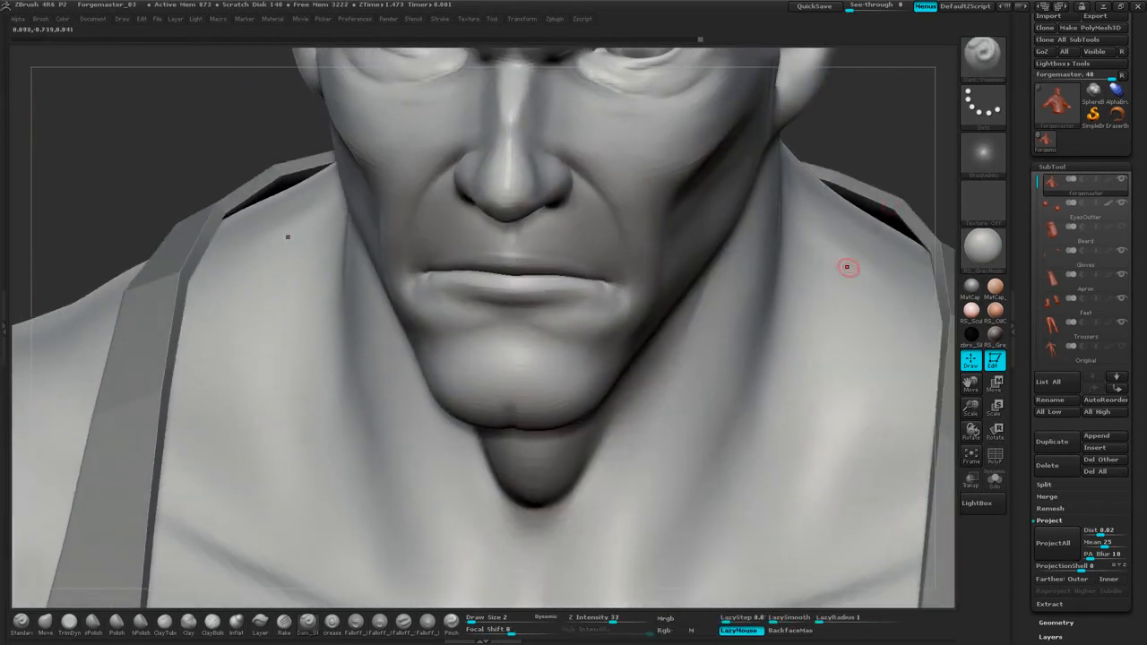
{"action": "left_click_drag", "start_coordinate": [910, 155], "coordinate": [860, 58]}
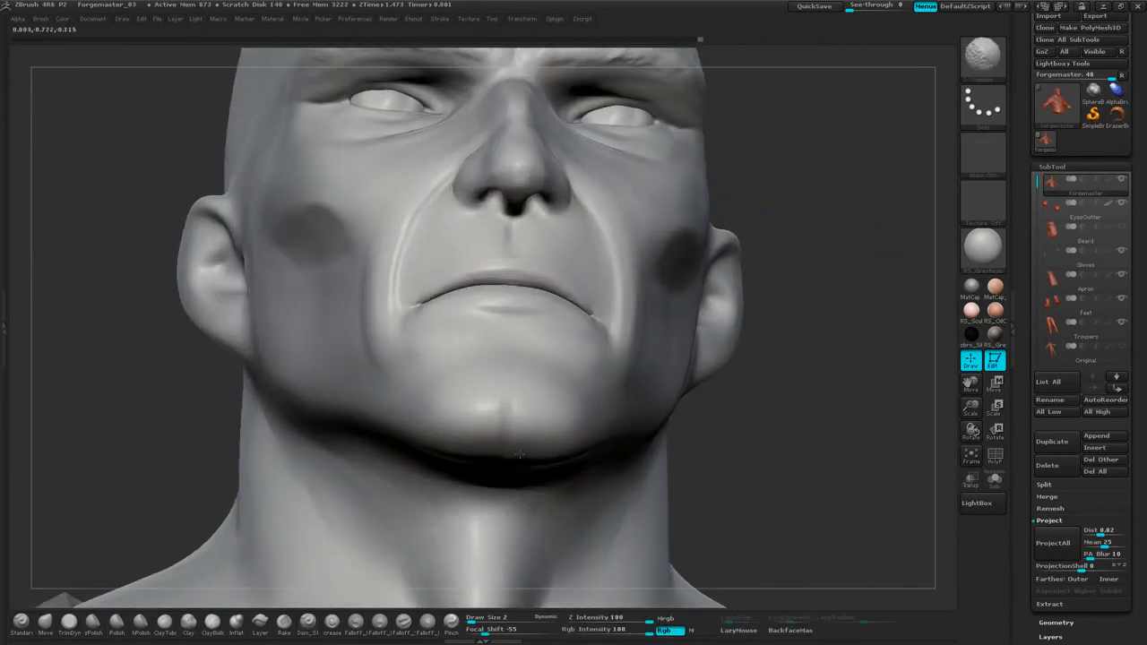
{"action": "left_click_drag", "start_coordinate": [755, 282], "coordinate": [730, 299]}
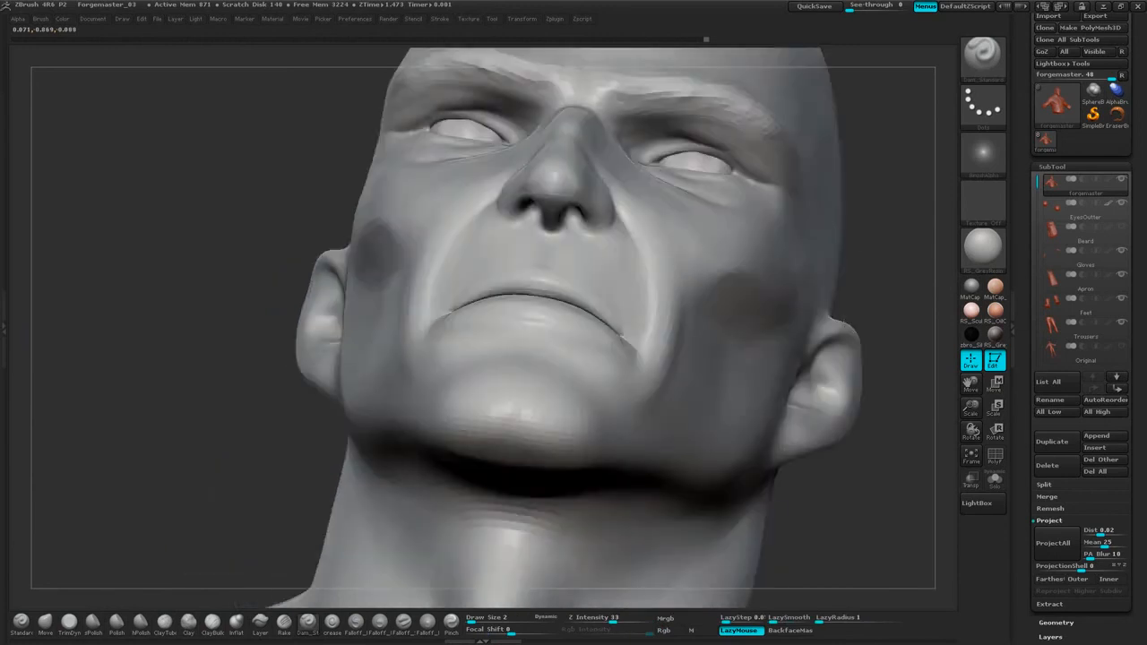
Examine the head's profile, jaw and chin from below, the side and three-quarter views.
{"action": "mouse_move", "coordinate": [834, 296]}
{"action": "left_mouse_down"}
{"action": "mouse_move", "coordinate": [861, 259]}
{"action": "mouse_move", "coordinate": [798, 235]}
{"action": "mouse_move", "coordinate": [825, 273]}
{"action": "mouse_move", "coordinate": [771, 309]}
{"action": "left_mouse_up"}
{"action": "mouse_move", "coordinate": [717, 274]}
{"action": "left_mouse_down"}
{"action": "mouse_move", "coordinate": [748, 279]}
{"action": "mouse_move", "coordinate": [762, 315]}
{"action": "mouse_move", "coordinate": [791, 261]}
{"action": "left_mouse_up"}
{"action": "left_click_drag", "start_coordinate": [731, 226], "coordinate": [735, 297], "text": "alt"}
{"action": "left_click_drag", "start_coordinate": [317, 308], "coordinate": [297, 303], "text": "shift"}
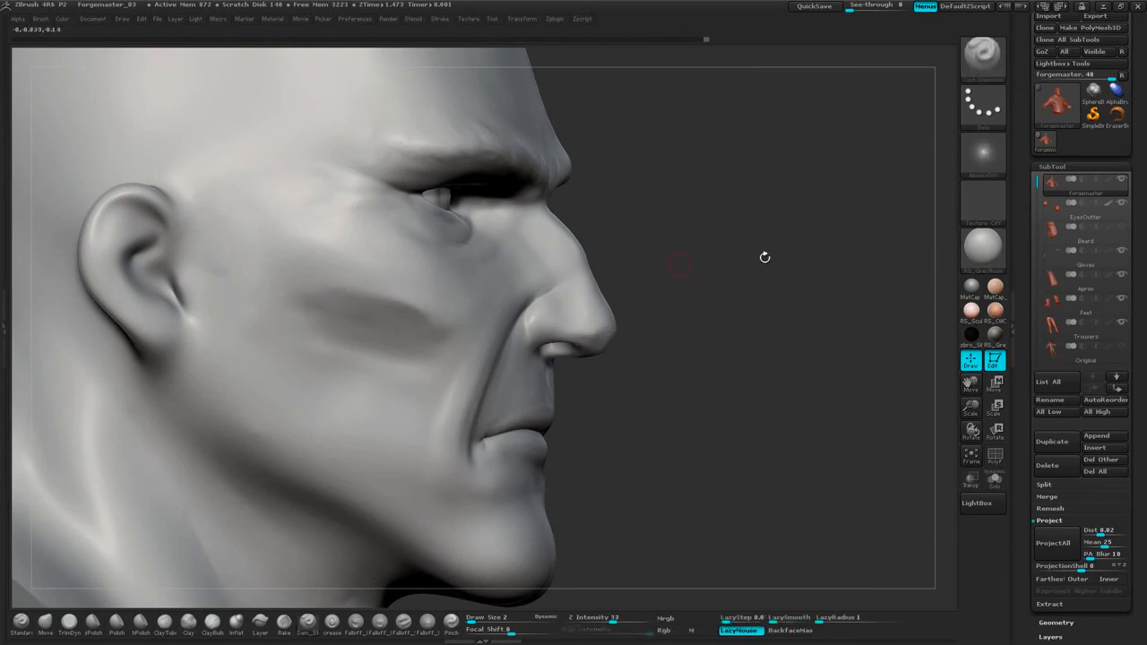
{"action": "left_click_drag", "start_coordinate": [765, 257], "coordinate": [751, 259]}
{"action": "left_click_drag", "start_coordinate": [377, 392], "coordinate": [295, 388], "text": "shift"}
{"action": "mouse_move", "coordinate": [851, 215]}
{"action": "left_mouse_down"}
{"action": "mouse_move", "coordinate": [798, 205]}
{"action": "mouse_move", "coordinate": [796, 215]}
{"action": "left_mouse_up"}
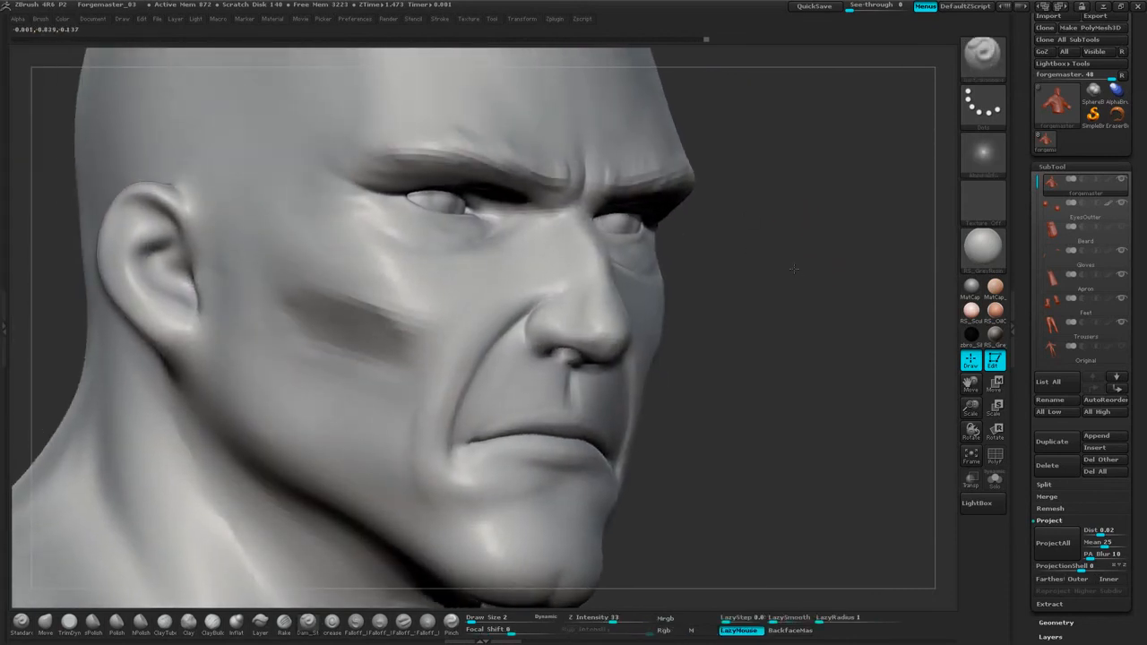
{"action": "mouse_move", "coordinate": [793, 269]}
{"action": "left_mouse_down"}
{"action": "mouse_move", "coordinate": [771, 300]}
{"action": "mouse_move", "coordinate": [792, 266]}
{"action": "left_mouse_up"}
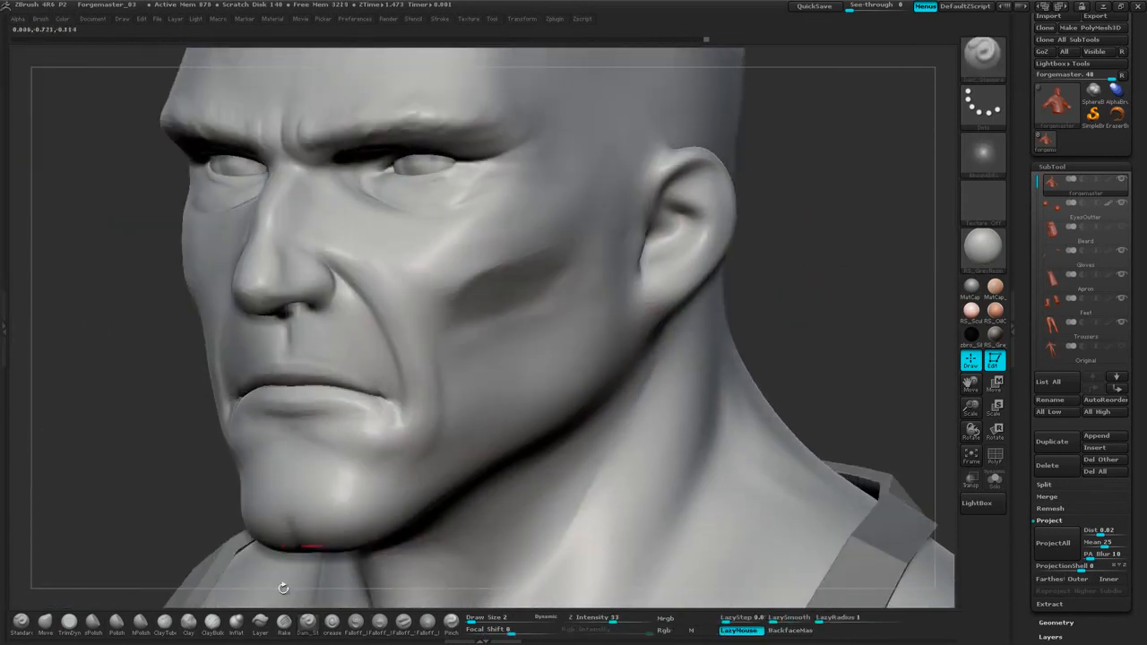
Build up a fold from the cheek hollow down to the jaw with ClayBuildup at Draw Size 8, smoothing the strokes.
{"action": "left_click", "coordinate": [213, 622]}
{"action": "key", "text": "space"}
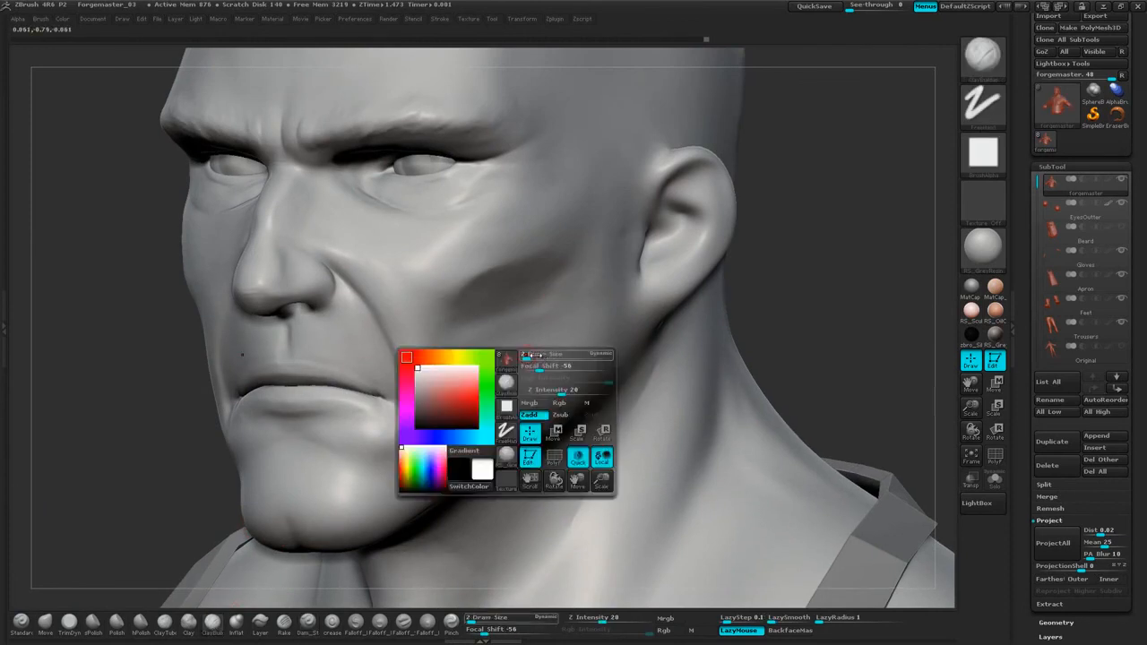
{"action": "left_click_drag", "start_coordinate": [535, 356], "coordinate": [530, 356]}
{"action": "left_click_drag", "start_coordinate": [778, 260], "coordinate": [713, 262]}
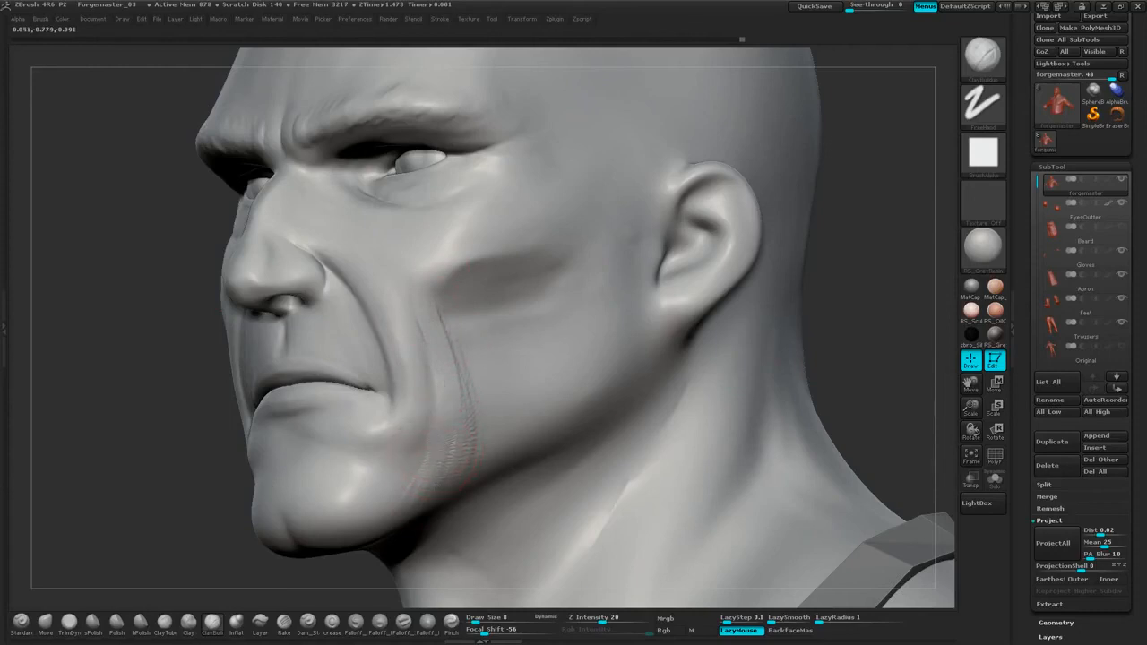
{"action": "left_click_drag", "start_coordinate": [452, 455], "coordinate": [438, 485], "text": "shift"}
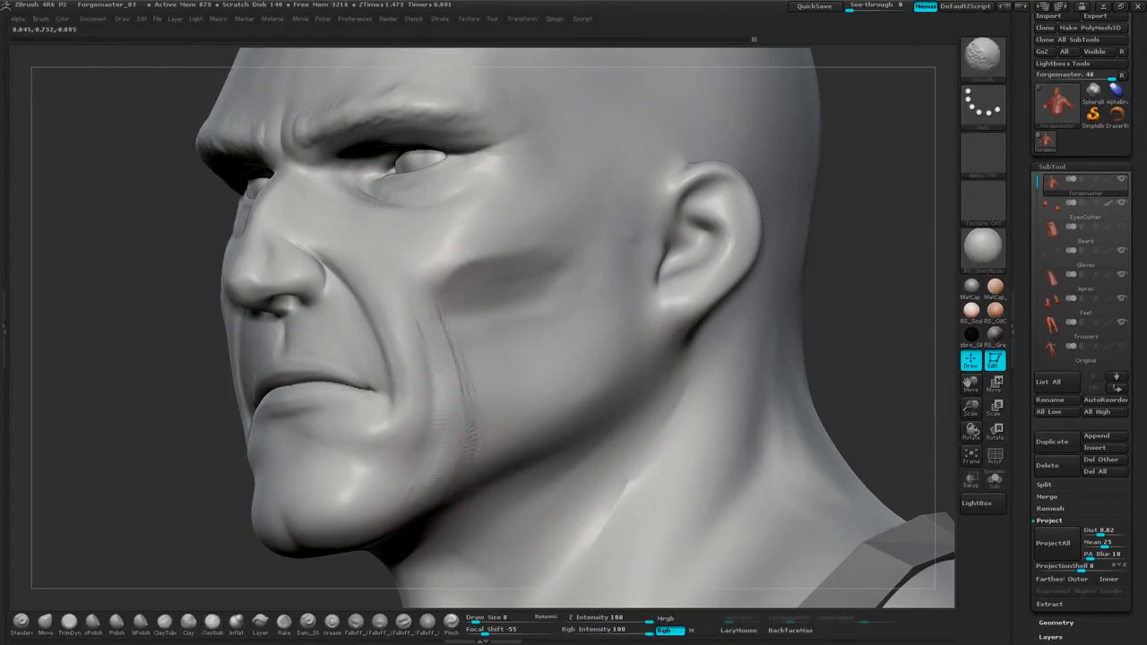
{"action": "left_click_drag", "start_coordinate": [863, 242], "coordinate": [825, 240]}
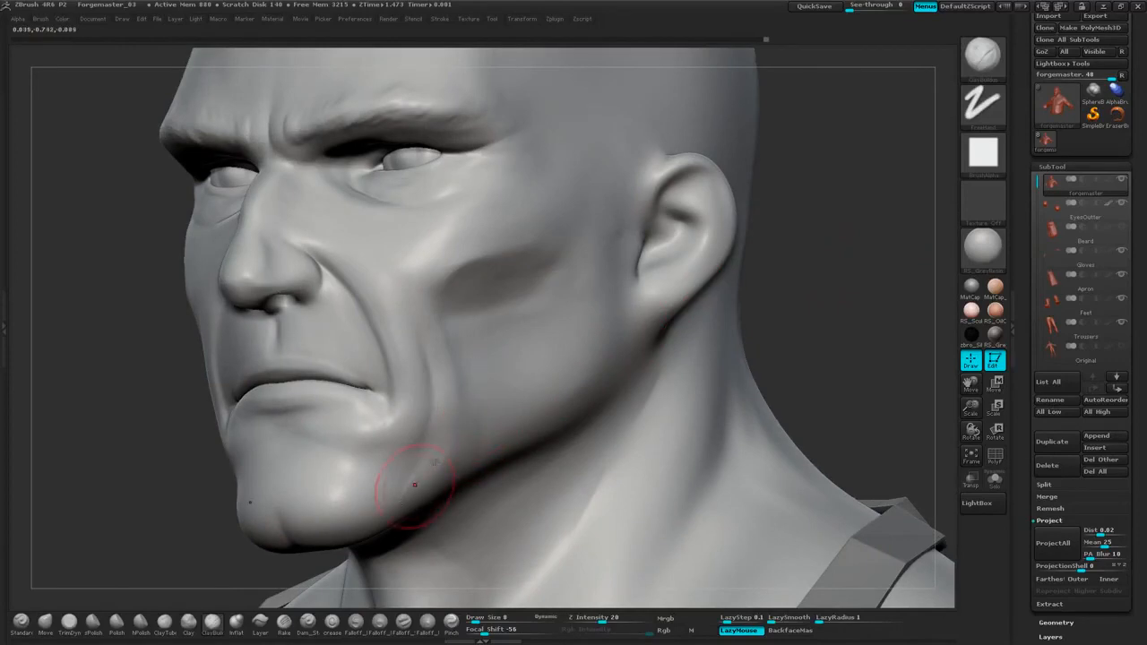
{"action": "key", "text": "shift"}
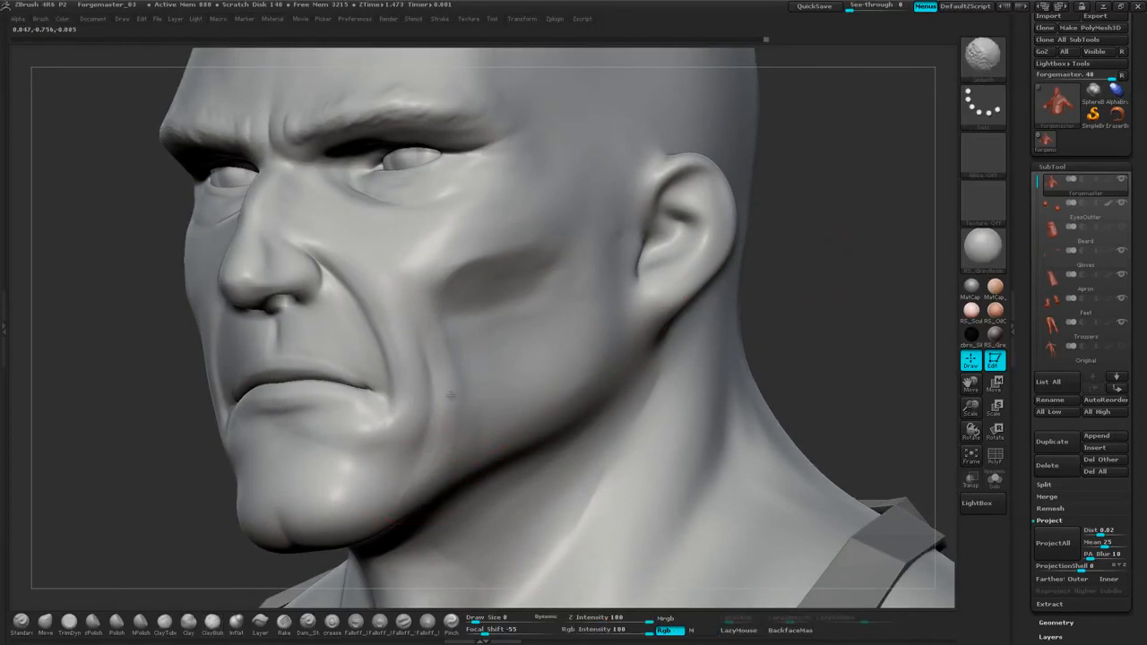
{"action": "mouse_move", "coordinate": [814, 243]}
{"action": "left_mouse_down"}
{"action": "mouse_move", "coordinate": [738, 289]}
{"action": "mouse_move", "coordinate": [798, 281]}
{"action": "mouse_move", "coordinate": [681, 304]}
{"action": "left_mouse_up"}
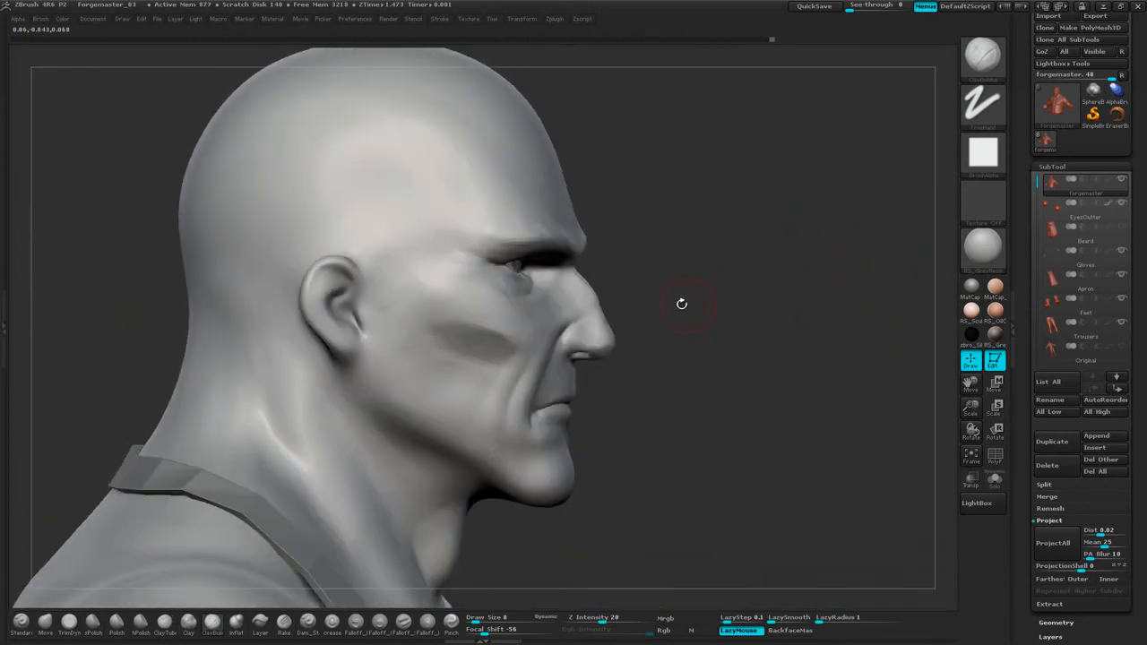
Smooth the side of the face across the cheek hollow and the area in front of the ear.
{"action": "mouse_move", "coordinate": [736, 264]}
{"action": "left_mouse_down"}
{"action": "mouse_move", "coordinate": [747, 317]}
{"action": "mouse_move", "coordinate": [768, 257]}
{"action": "left_mouse_up"}
{"action": "left_click_drag", "start_coordinate": [399, 293], "coordinate": [400, 258], "text": "shift"}
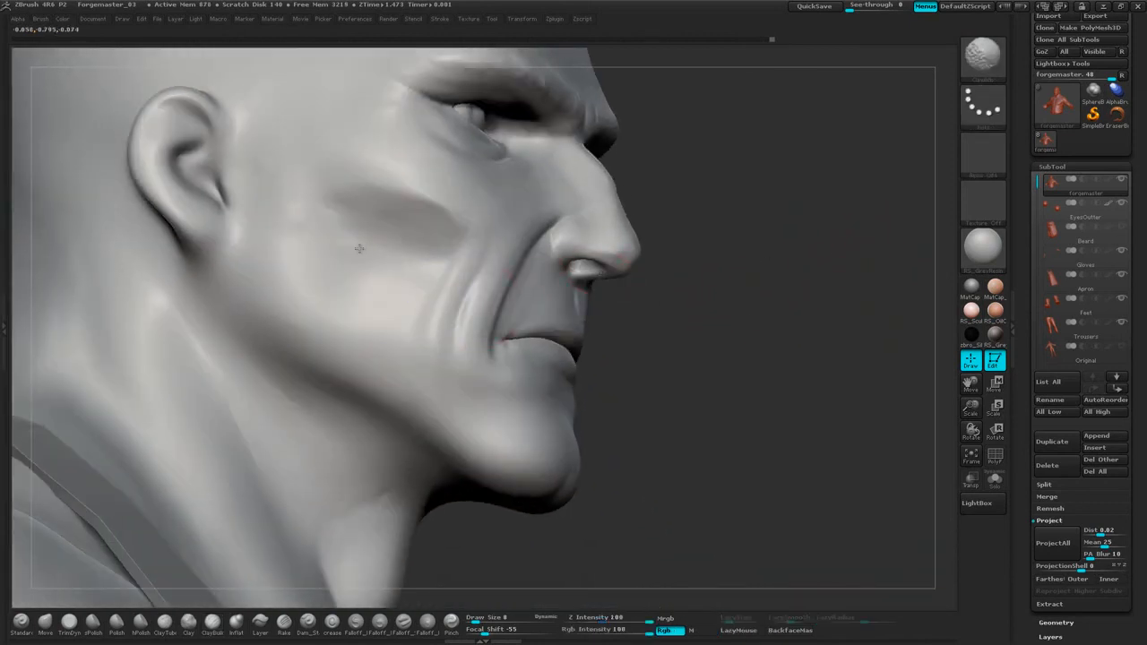
{"action": "left_click_drag", "start_coordinate": [307, 221], "coordinate": [286, 237], "text": "shift"}
{"action": "mouse_move", "coordinate": [781, 169]}
{"action": "left_mouse_down"}
{"action": "mouse_move", "coordinate": [676, 259]}
{"action": "mouse_move", "coordinate": [712, 219]}
{"action": "mouse_move", "coordinate": [700, 332]}
{"action": "mouse_move", "coordinate": [749, 283]}
{"action": "left_mouse_up"}
{"action": "left_click_drag", "start_coordinate": [352, 270], "coordinate": [341, 261], "text": "shift"}
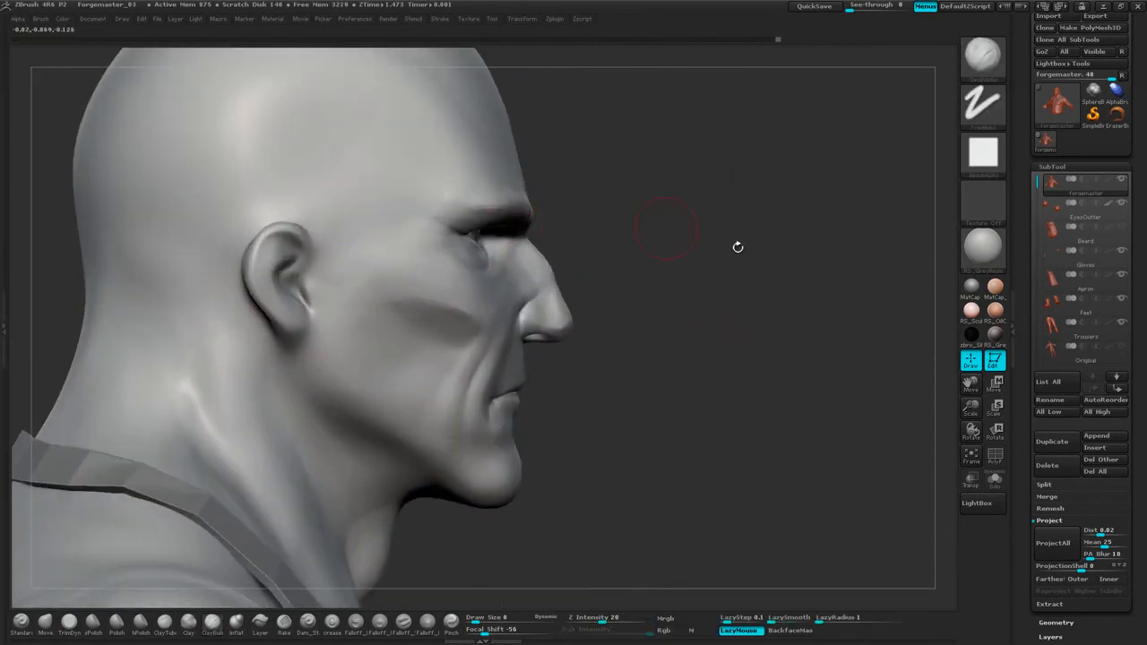
Reshape the earlobe and the ear's outer rim with the Move brush, using a smaller brush for the lobe and Draw Size 8 for the rim.
{"action": "mouse_move", "coordinate": [738, 248]}
{"action": "left_mouse_down", "text": "alt"}
{"action": "mouse_move", "coordinate": [665, 306]}
{"action": "mouse_move", "coordinate": [709, 396]}
{"action": "mouse_move", "coordinate": [259, 415]}
{"action": "left_mouse_up", "text": "alt"}
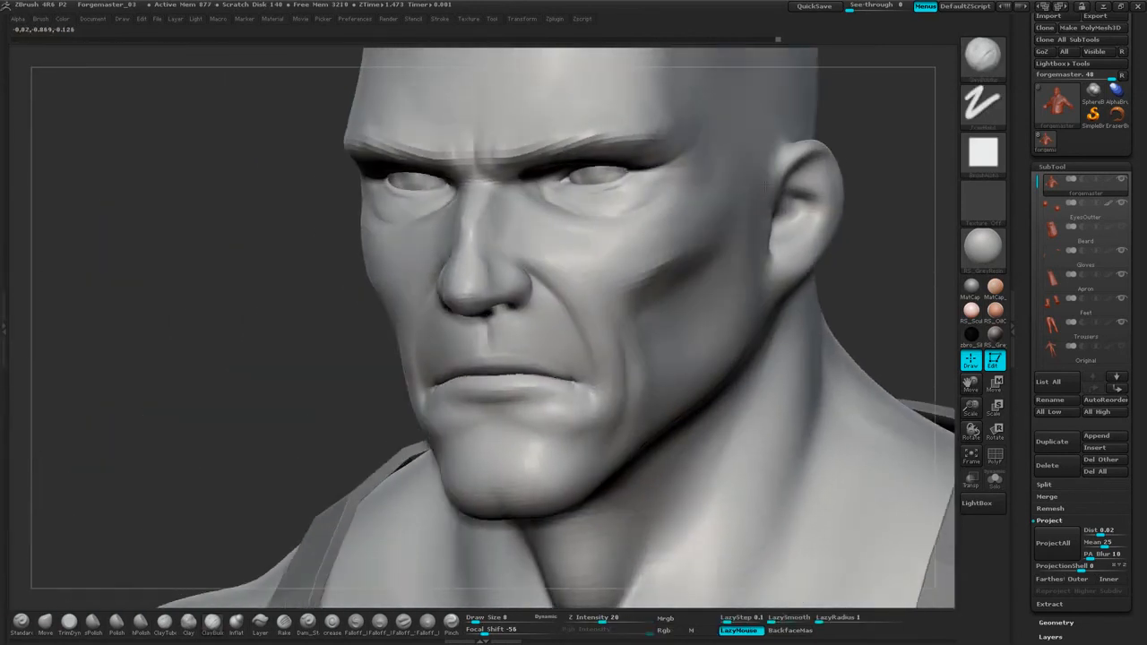
{"action": "mouse_move", "coordinate": [825, 247]}
{"action": "left_mouse_down", "text": "alt"}
{"action": "mouse_move", "coordinate": [724, 323]}
{"action": "mouse_move", "coordinate": [830, 300]}
{"action": "mouse_move", "coordinate": [783, 302]}
{"action": "left_mouse_up", "text": "alt"}
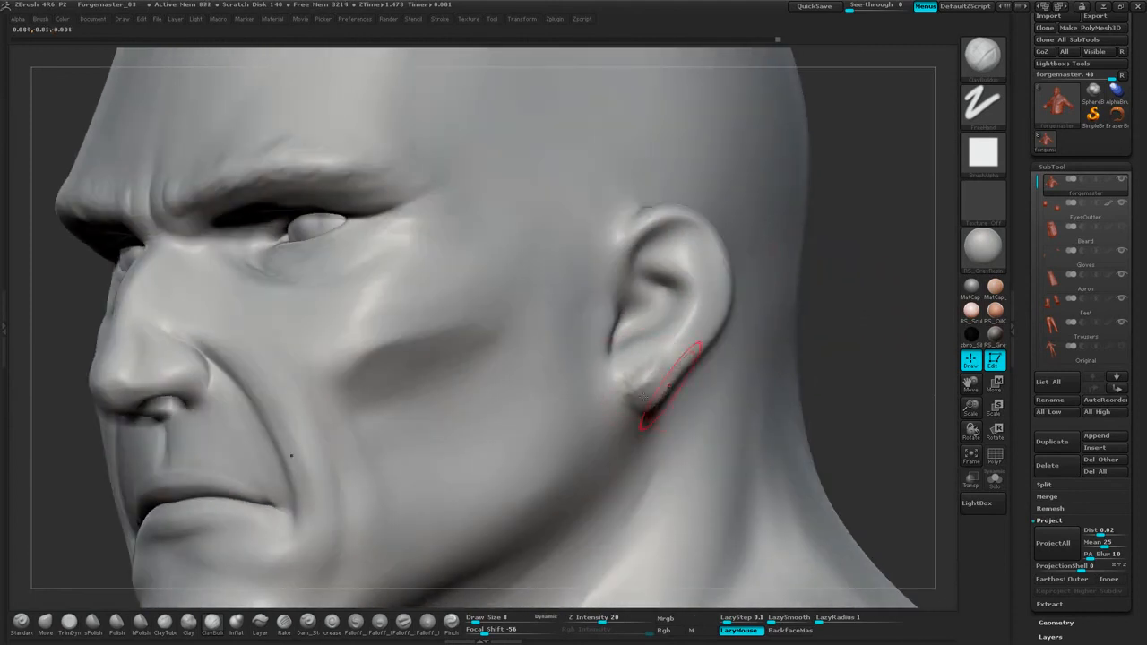
{"action": "key", "text": "shift"}
{"action": "left_click_drag", "start_coordinate": [858, 270], "coordinate": [797, 330], "text": "shift"}
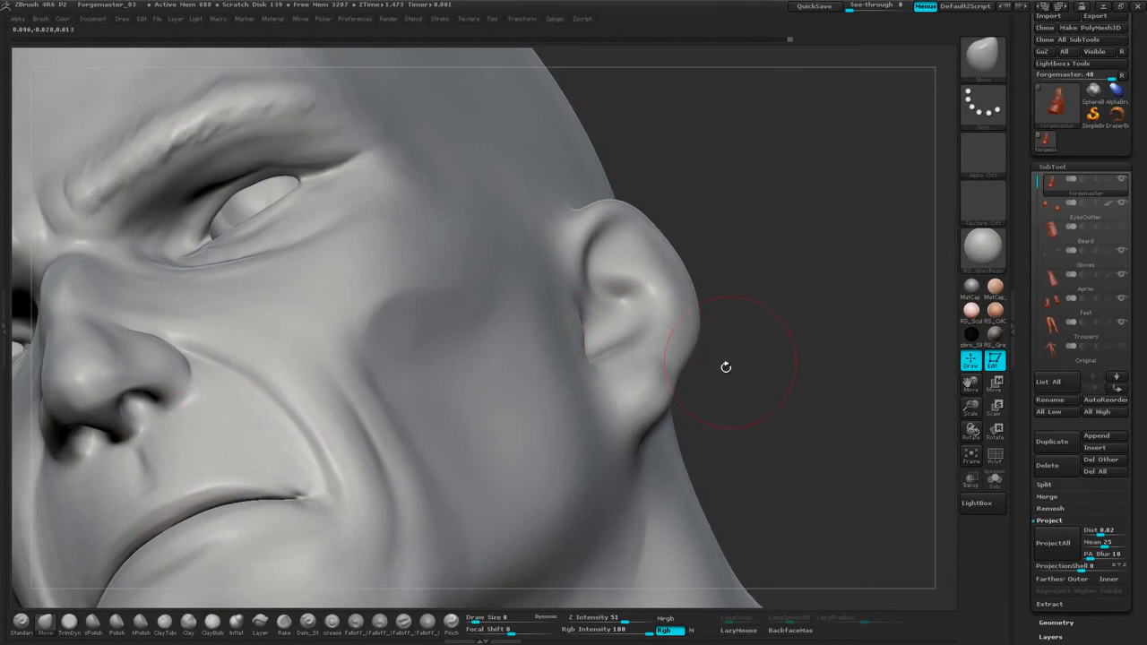
{"action": "key", "text": "space"}
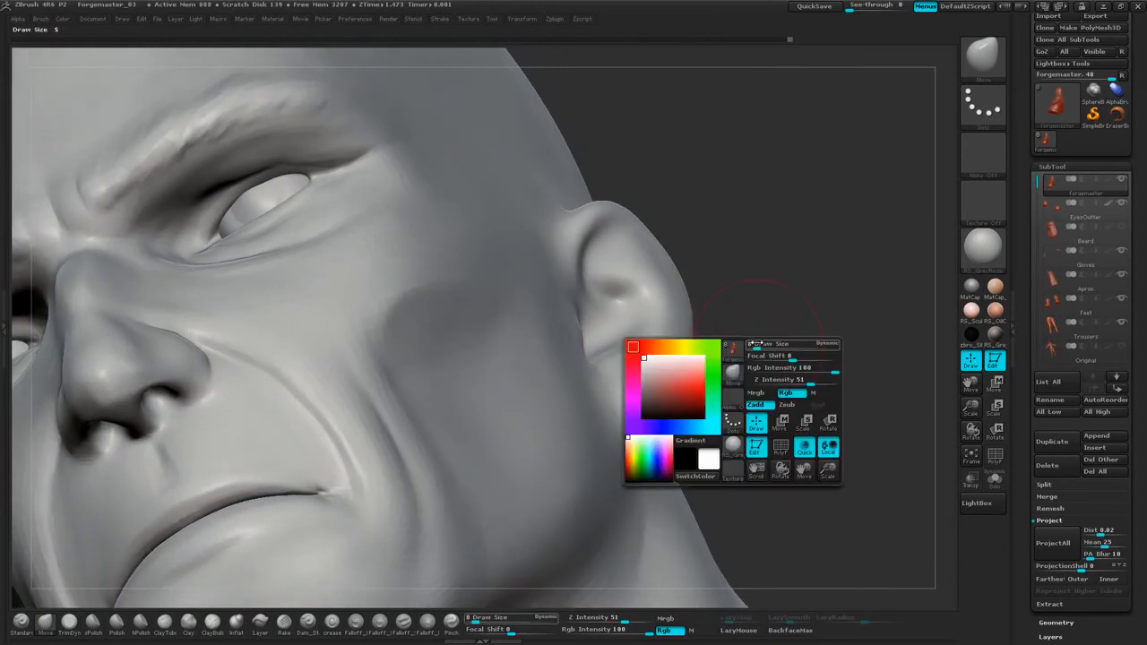
{"action": "left_click_drag", "start_coordinate": [757, 346], "coordinate": [752, 346]}
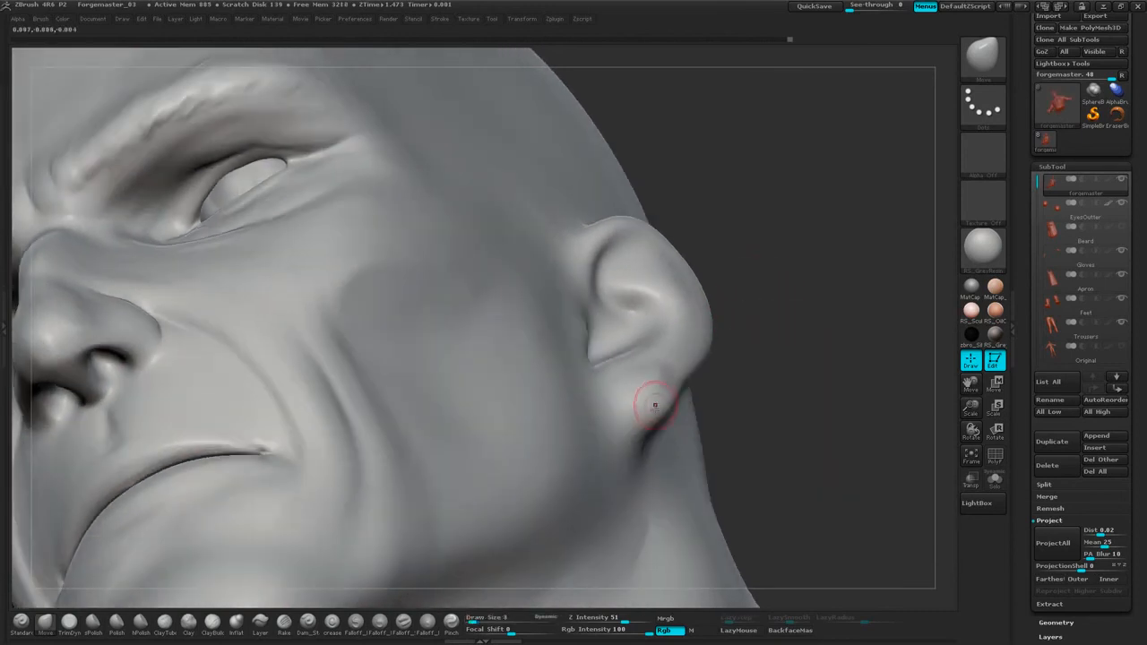
{"action": "key", "text": "space"}
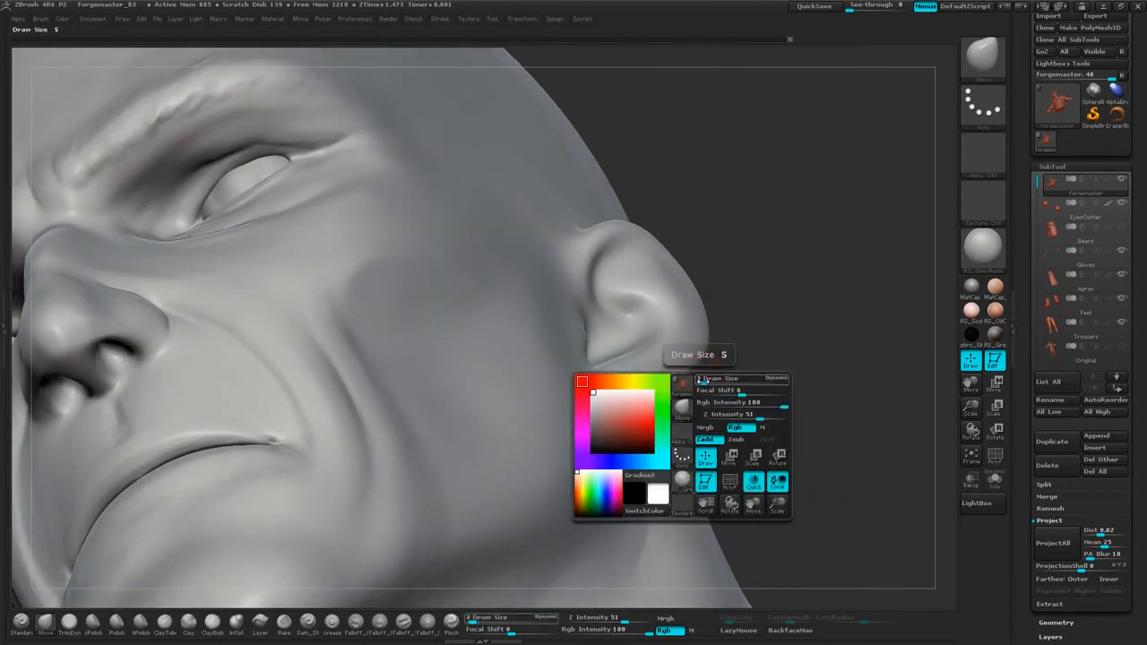
{"action": "left_click_drag", "start_coordinate": [728, 356], "coordinate": [723, 357]}
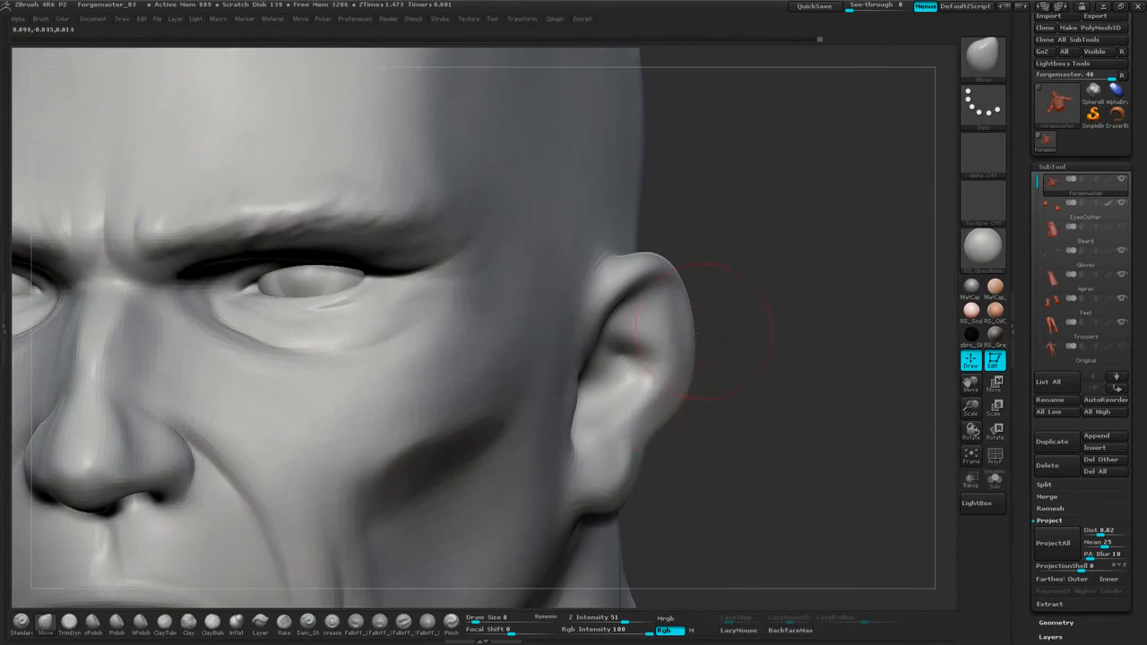
{"action": "mouse_move", "coordinate": [691, 326]}
{"action": "left_mouse_down"}
{"action": "mouse_move", "coordinate": [814, 255]}
{"action": "mouse_move", "coordinate": [688, 362]}
{"action": "left_mouse_up"}
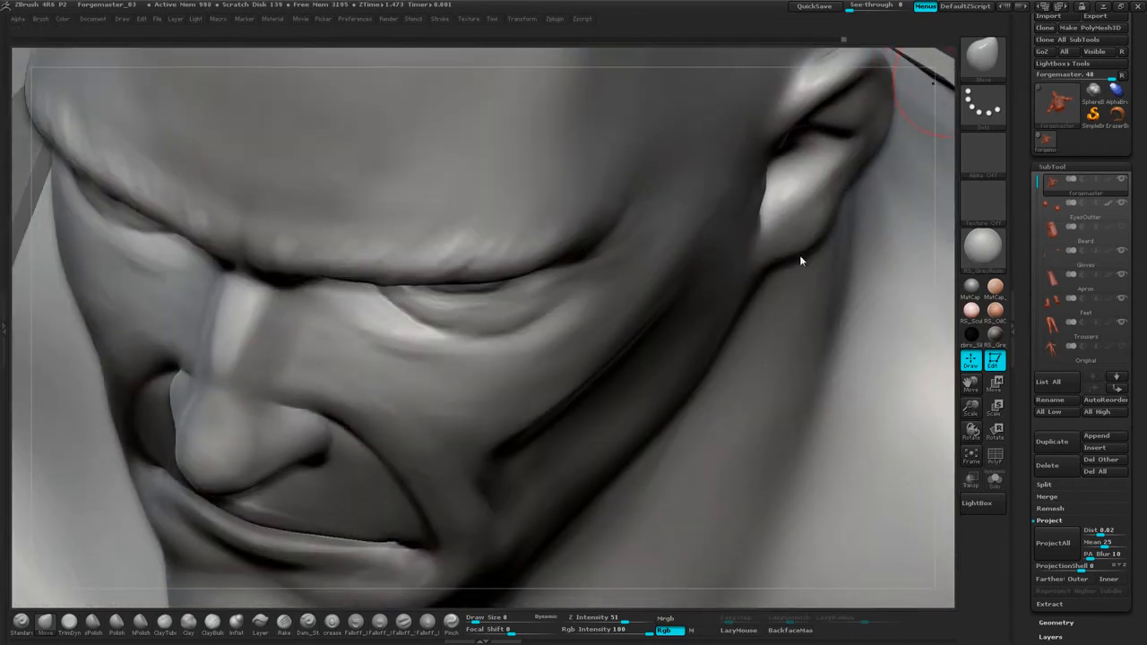
Show the Beard subtool and examine the bearded upper body from the front, back and three-quarter views.
{"action": "mouse_move", "coordinate": [945, 154]}
{"action": "left_mouse_down"}
{"action": "mouse_move", "coordinate": [771, 385]}
{"action": "mouse_move", "coordinate": [886, 169]}
{"action": "left_mouse_up"}
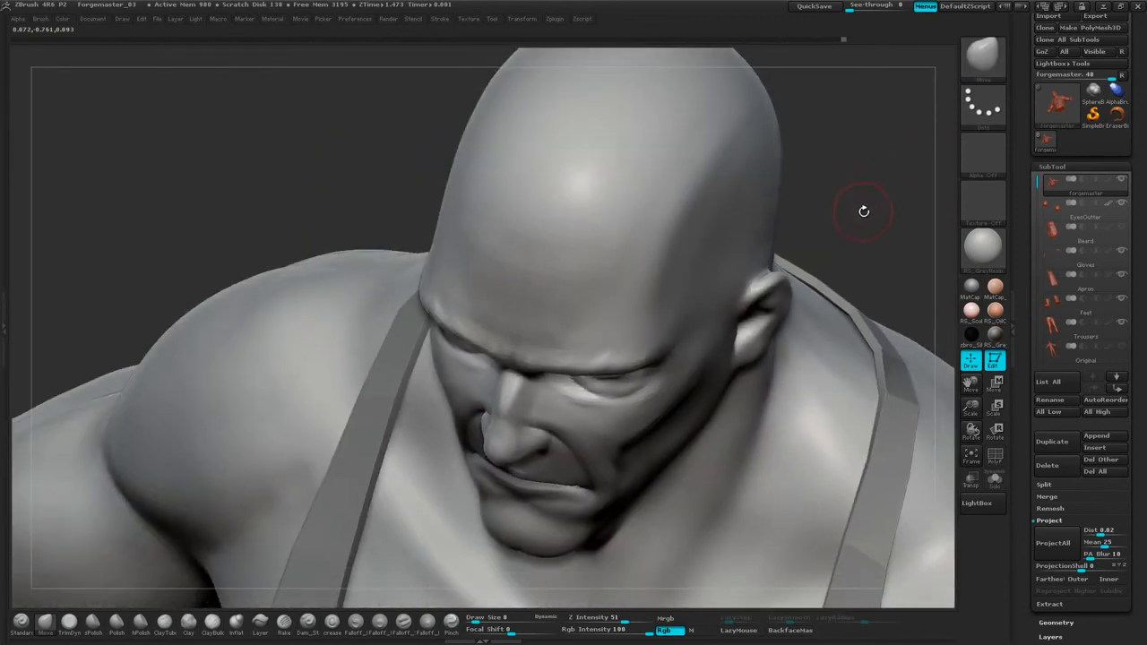
{"action": "mouse_move", "coordinate": [864, 211]}
{"action": "left_mouse_down"}
{"action": "mouse_move", "coordinate": [873, 182]}
{"action": "mouse_move", "coordinate": [896, 220]}
{"action": "mouse_move", "coordinate": [847, 290]}
{"action": "mouse_move", "coordinate": [840, 234]}
{"action": "mouse_move", "coordinate": [789, 241]}
{"action": "mouse_move", "coordinate": [794, 287]}
{"action": "mouse_move", "coordinate": [753, 192]}
{"action": "left_mouse_up"}
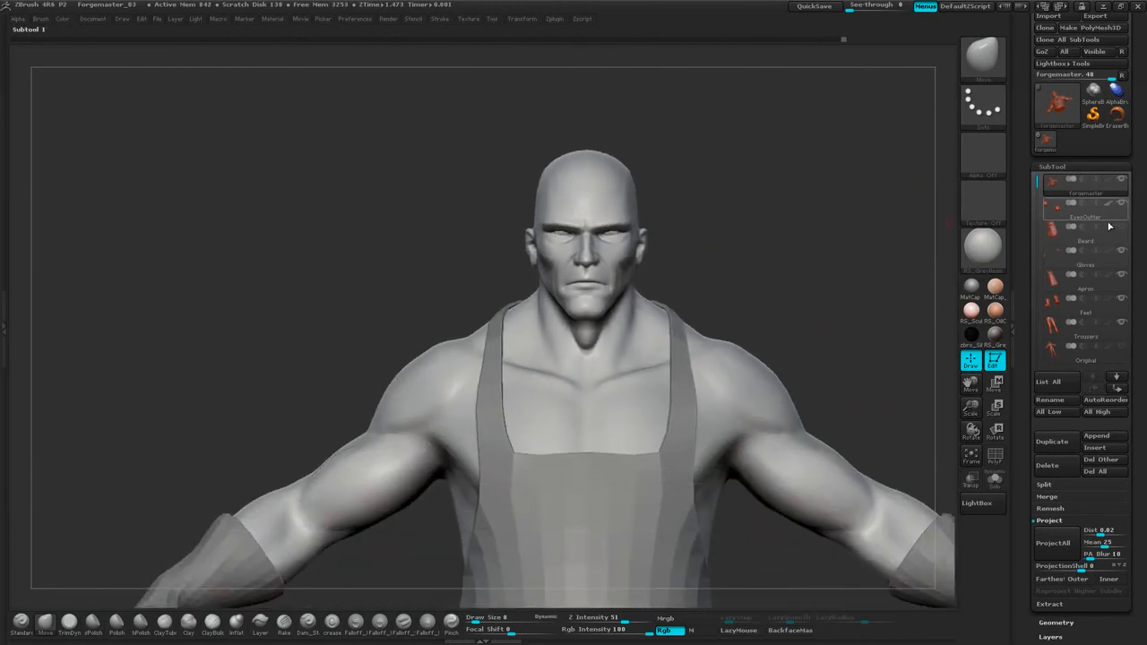
{"action": "left_click", "coordinate": [1124, 230]}
{"action": "mouse_move", "coordinate": [858, 286]}
{"action": "left_mouse_down", "text": "alt"}
{"action": "mouse_move", "coordinate": [858, 220]}
{"action": "mouse_move", "coordinate": [848, 281]}
{"action": "mouse_move", "coordinate": [843, 217]}
{"action": "mouse_move", "coordinate": [853, 266]}
{"action": "left_mouse_up", "text": "alt"}
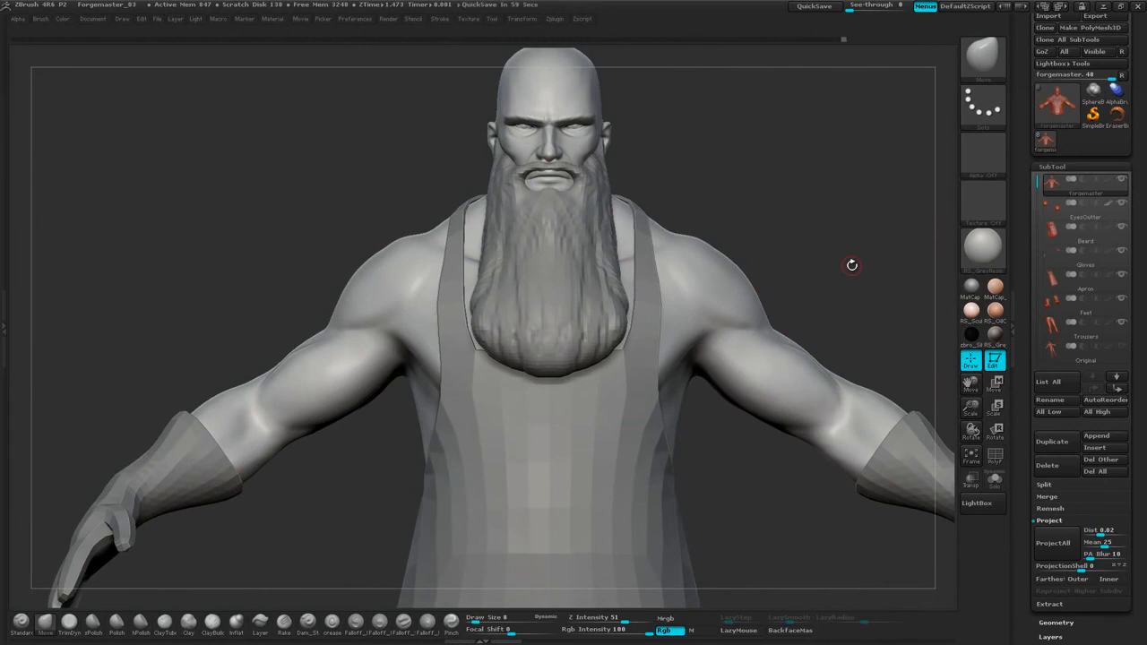
{"action": "mouse_move", "coordinate": [722, 483]}
{"action": "left_mouse_down", "text": "alt"}
{"action": "mouse_move", "coordinate": [748, 454]}
{"action": "mouse_move", "coordinate": [819, 189]}
{"action": "mouse_move", "coordinate": [794, 277]}
{"action": "mouse_move", "coordinate": [720, 231]}
{"action": "mouse_move", "coordinate": [798, 187]}
{"action": "mouse_move", "coordinate": [846, 215]}
{"action": "mouse_move", "coordinate": [832, 189]}
{"action": "mouse_move", "coordinate": [847, 204]}
{"action": "mouse_move", "coordinate": [816, 200]}
{"action": "mouse_move", "coordinate": [847, 212]}
{"action": "mouse_move", "coordinate": [852, 181]}
{"action": "left_mouse_up", "text": "alt"}
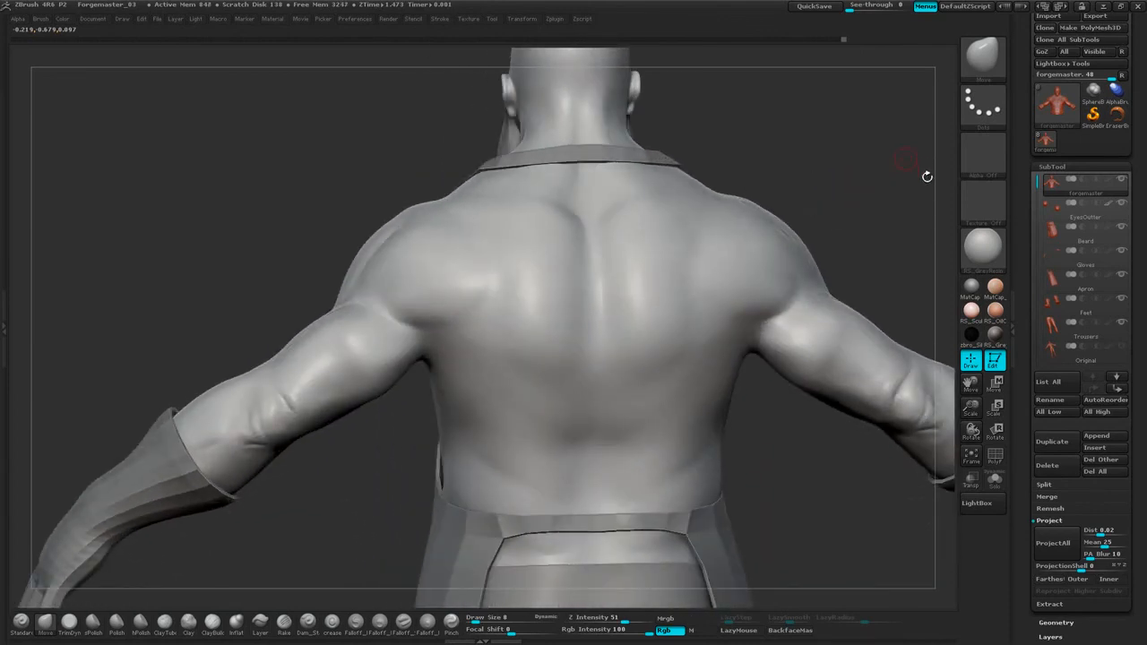
{"action": "mouse_move", "coordinate": [927, 176]}
{"action": "left_mouse_down"}
{"action": "mouse_move", "coordinate": [866, 245]}
{"action": "mouse_move", "coordinate": [873, 218]}
{"action": "mouse_move", "coordinate": [832, 232]}
{"action": "mouse_move", "coordinate": [837, 212]}
{"action": "mouse_move", "coordinate": [771, 236]}
{"action": "mouse_move", "coordinate": [758, 257]}
{"action": "mouse_move", "coordinate": [750, 246]}
{"action": "mouse_move", "coordinate": [751, 295]}
{"action": "mouse_move", "coordinate": [836, 223]}
{"action": "mouse_move", "coordinate": [785, 215]}
{"action": "mouse_move", "coordinate": [844, 215]}
{"action": "mouse_move", "coordinate": [843, 285]}
{"action": "mouse_move", "coordinate": [774, 226]}
{"action": "mouse_move", "coordinate": [838, 225]}
{"action": "mouse_move", "coordinate": [810, 177]}
{"action": "mouse_move", "coordinate": [834, 287]}
{"action": "mouse_move", "coordinate": [827, 261]}
{"action": "mouse_move", "coordinate": [845, 247]}
{"action": "left_mouse_up"}
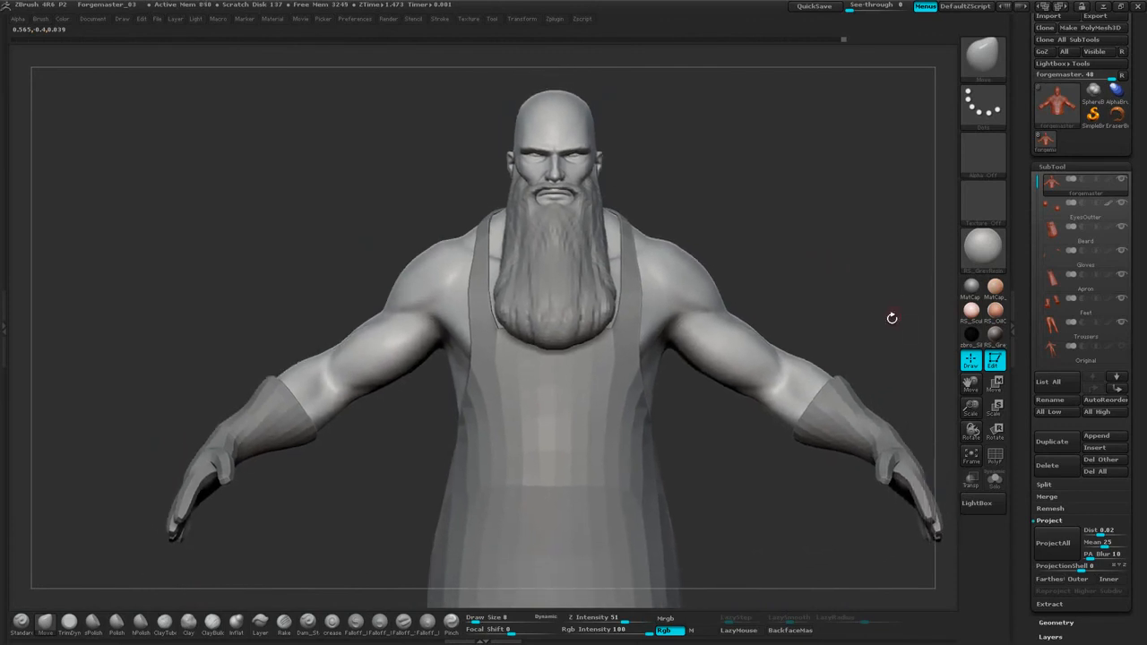
{"action": "mouse_move", "coordinate": [891, 319]}
{"action": "left_mouse_down", "text": "alt"}
{"action": "mouse_move", "coordinate": [847, 242]}
{"action": "mouse_move", "coordinate": [850, 166]}
{"action": "mouse_move", "coordinate": [842, 243]}
{"action": "mouse_move", "coordinate": [857, 236]}
{"action": "mouse_move", "coordinate": [794, 239]}
{"action": "mouse_move", "coordinate": [856, 213]}
{"action": "mouse_move", "coordinate": [865, 192]}
{"action": "mouse_move", "coordinate": [847, 179]}
{"action": "mouse_move", "coordinate": [914, 152]}
{"action": "mouse_move", "coordinate": [776, 225]}
{"action": "mouse_move", "coordinate": [831, 225]}
{"action": "mouse_move", "coordinate": [807, 158]}
{"action": "mouse_move", "coordinate": [822, 201]}
{"action": "mouse_move", "coordinate": [807, 309]}
{"action": "left_mouse_up", "text": "alt"}
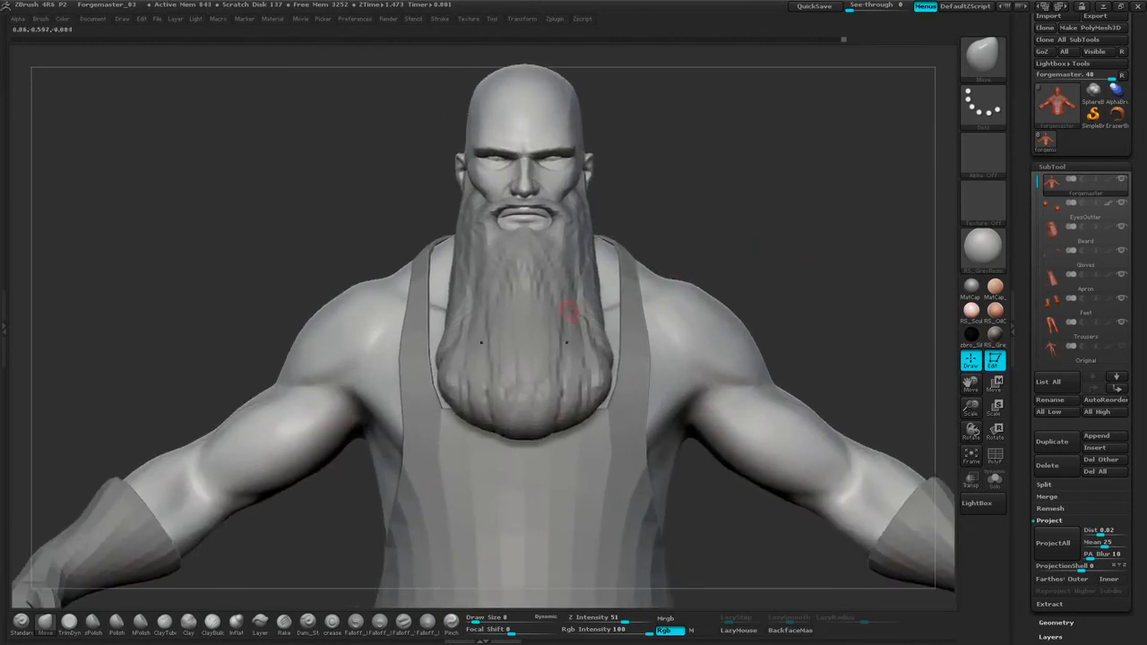
{"action": "mouse_move", "coordinate": [790, 184]}
{"action": "left_mouse_down"}
{"action": "mouse_move", "coordinate": [720, 192]}
{"action": "mouse_move", "coordinate": [796, 164]}
{"action": "left_mouse_up"}
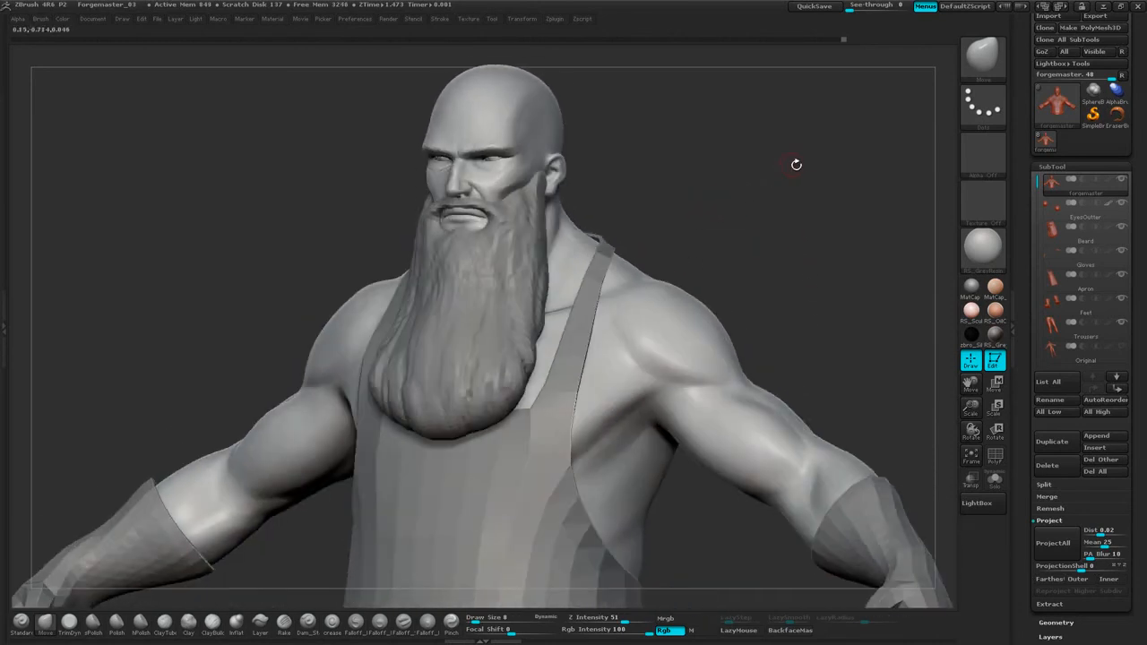
{"action": "left_click_drag", "start_coordinate": [780, 213], "coordinate": [818, 234]}
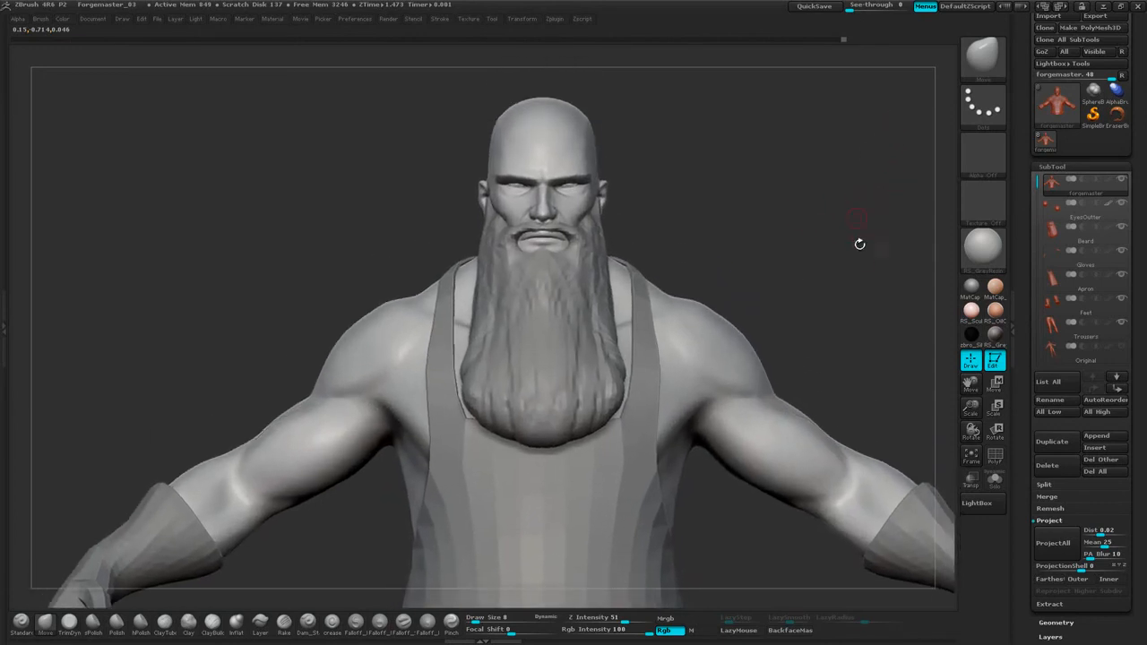